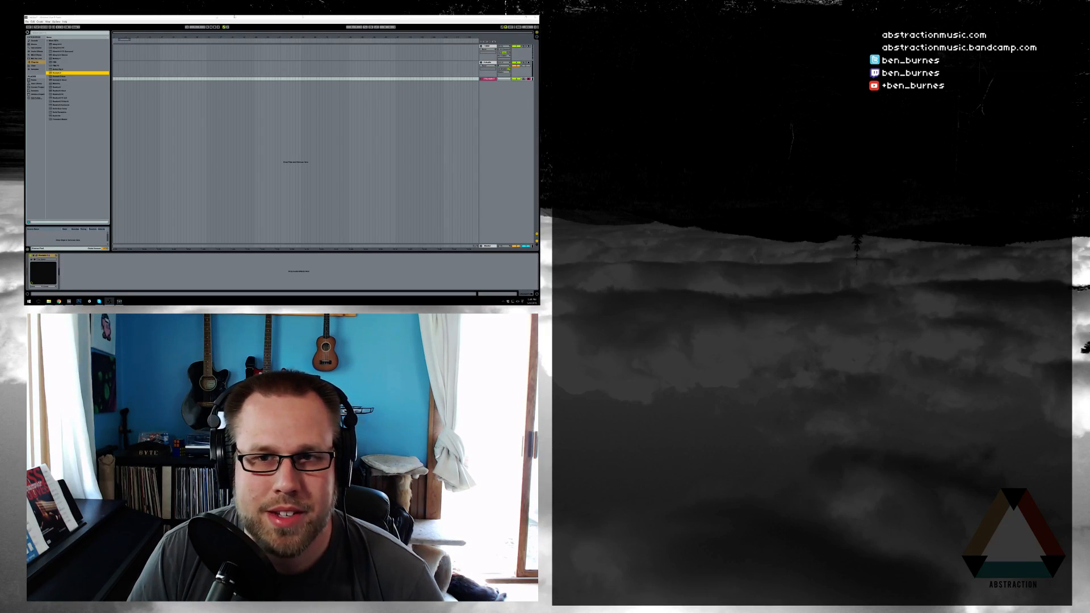
Switch to Photoshop and hide the Contentment To Go text and the dark red band behind it in the thumbnail
{"action": "left_click", "coordinate": [294, 21]}
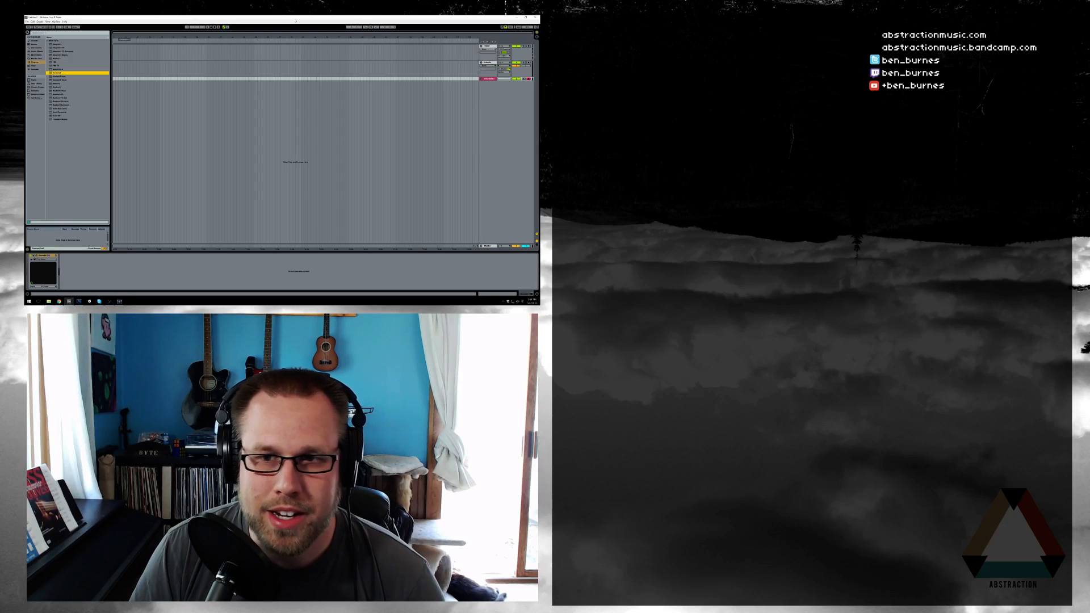
{"action": "left_click", "coordinate": [79, 301]}
{"action": "double_click", "coordinate": [328, 39]}
{"action": "key", "text": "v"}
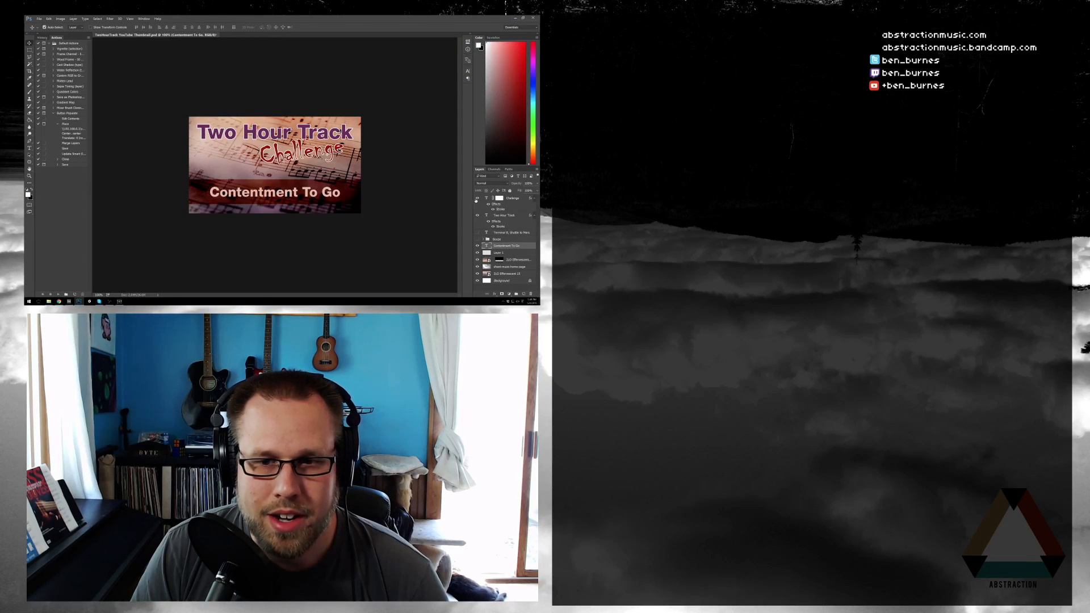
{"action": "left_click", "coordinate": [477, 199]}
{"action": "left_click", "coordinate": [477, 200]}
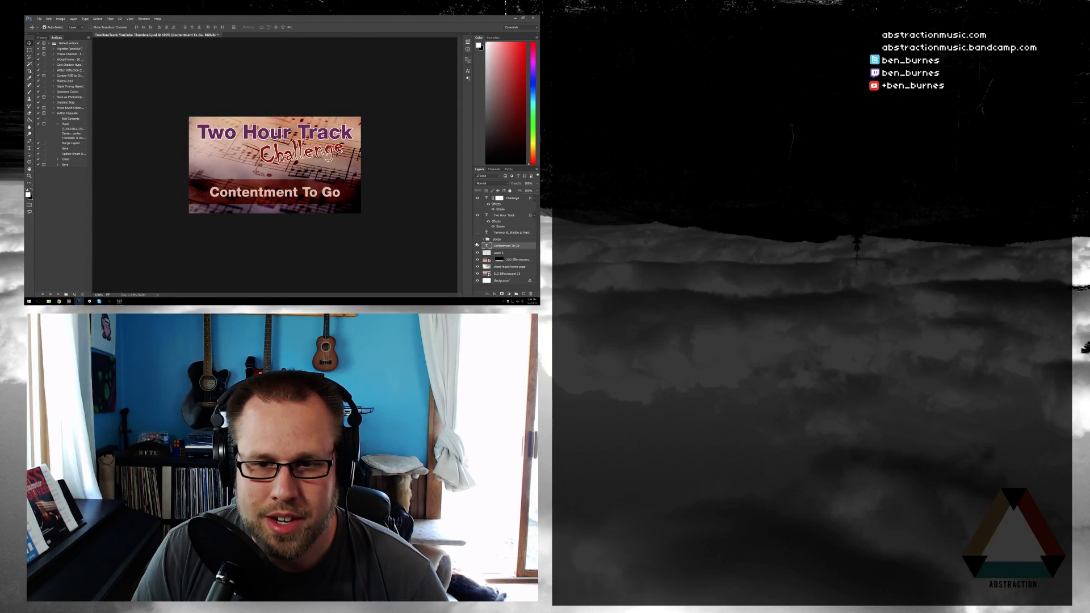
{"action": "left_click", "coordinate": [477, 246]}
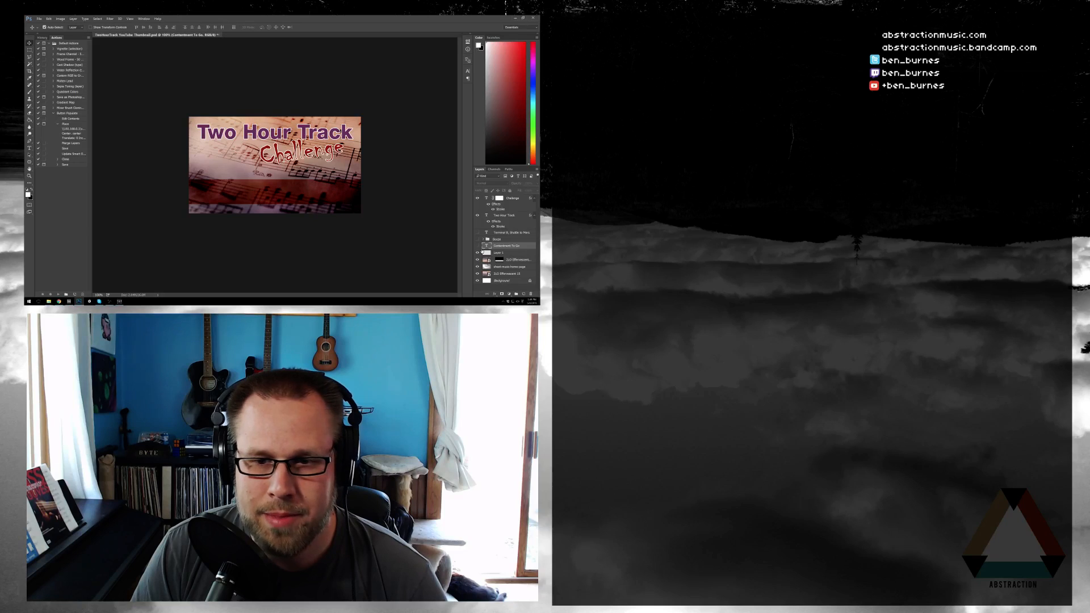
{"action": "left_click", "coordinate": [477, 261]}
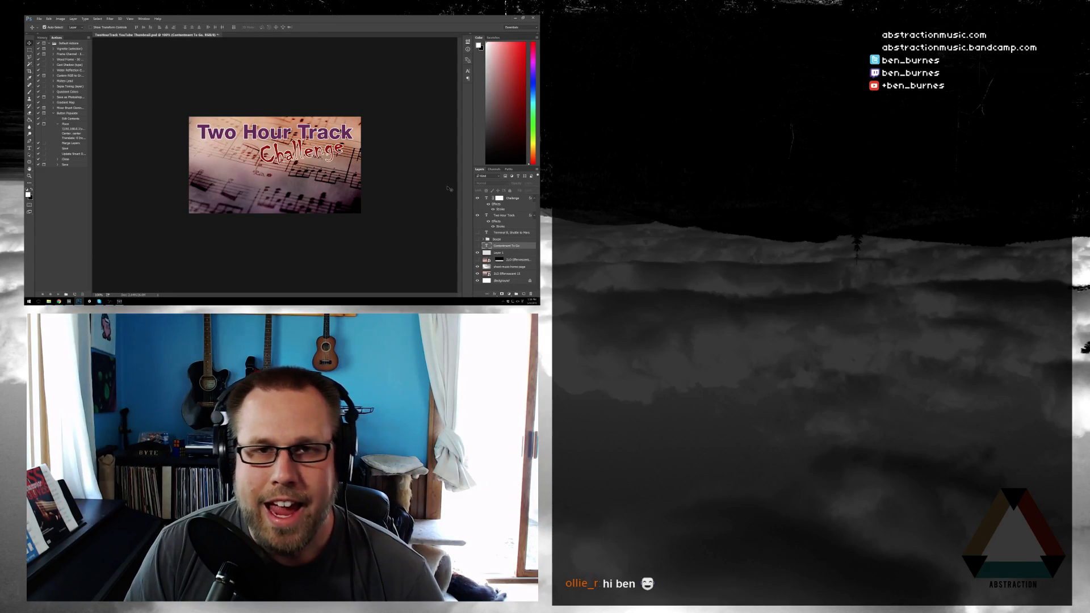
Move the Two Hour Track and Challenge text layers together straight down to the vertical middle of the thumbnail
{"action": "left_click", "coordinate": [511, 198]}
{"action": "left_click", "coordinate": [505, 215], "text": "ctrl"}
{"action": "left_click_drag", "start_coordinate": [323, 138], "coordinate": [323, 165]}
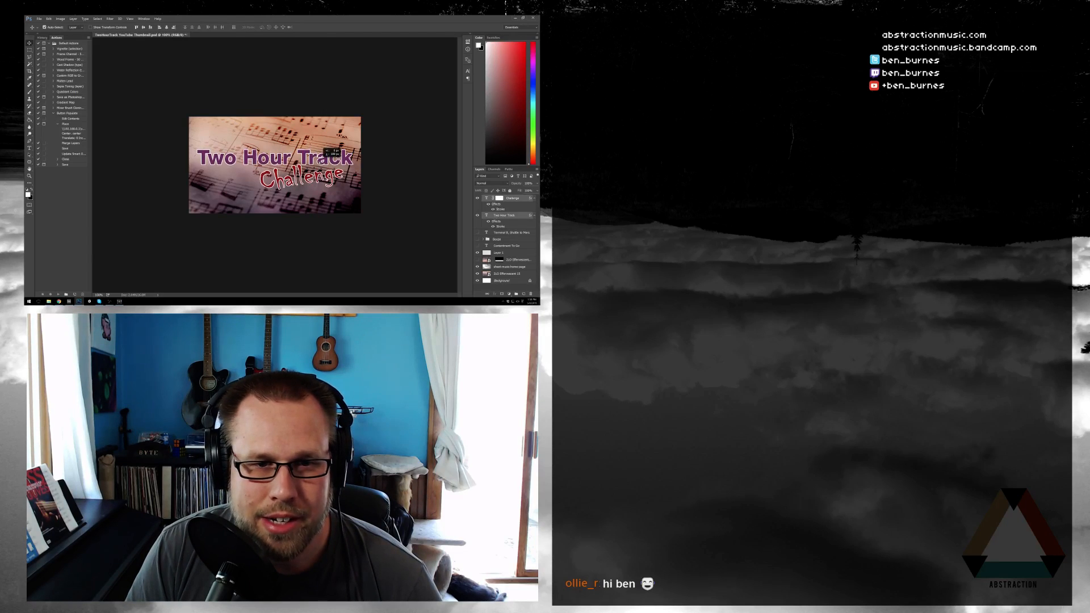
{"action": "key", "text": "Up"}
{"action": "key", "text": "Up"}
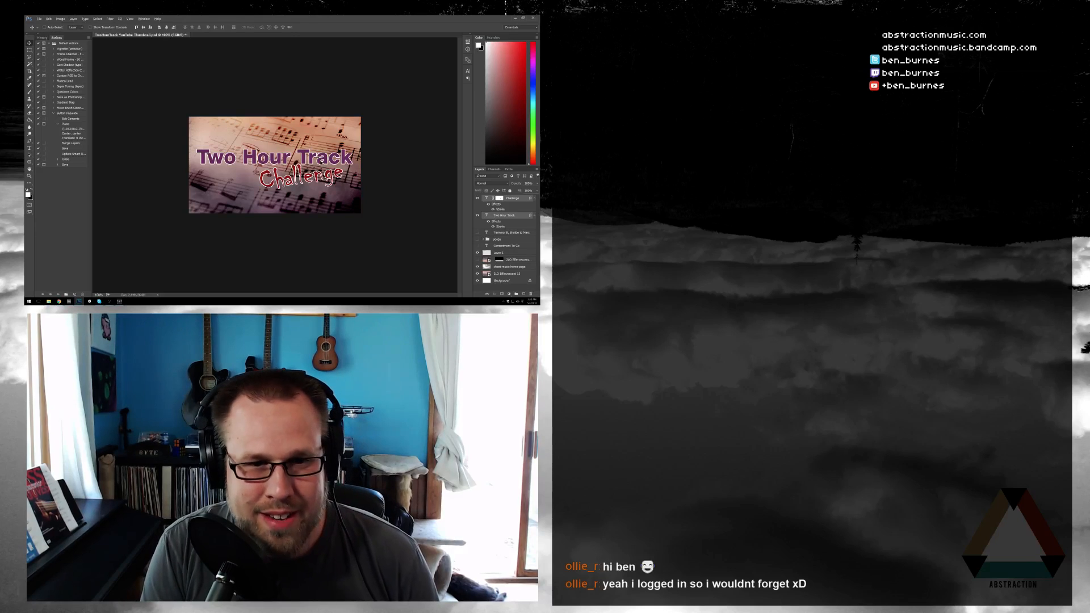
Export the title-only thumbnail as a web image to the desktop, and close the document without saving its changes
{"action": "key", "text": "ctrl+alt+shift+s"}
{"action": "key", "text": "Return"}
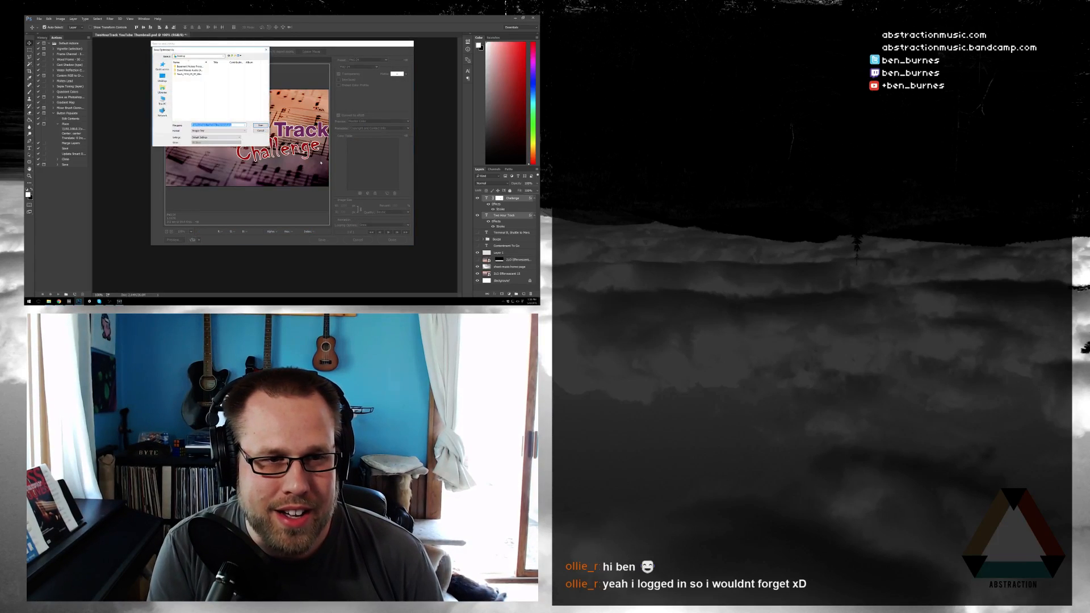
{"action": "type", "text": "TWoHourTrackChall"}
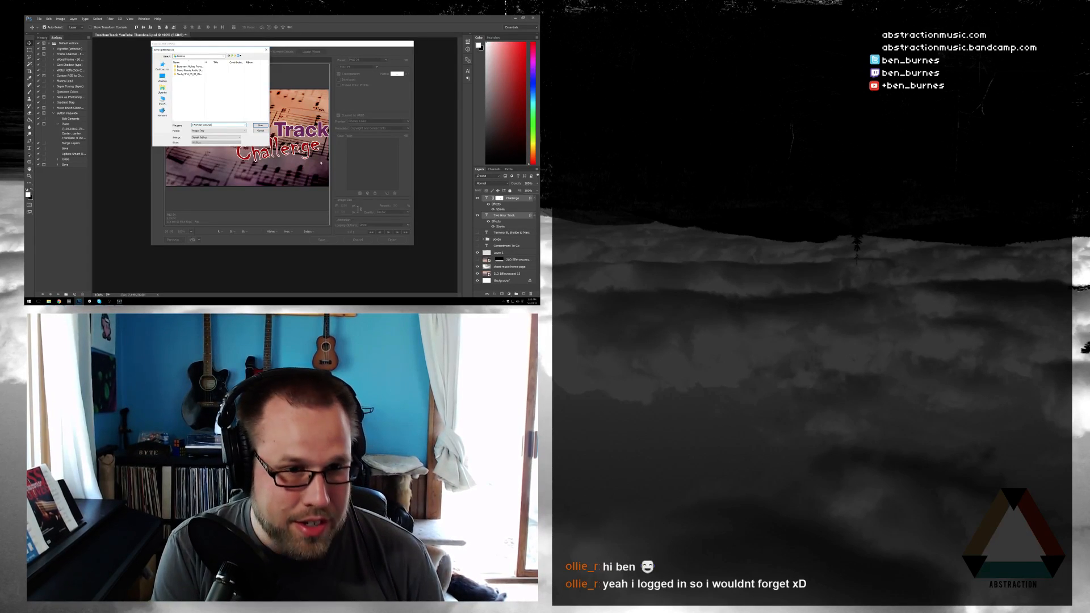
{"action": "key", "text": "Return"}
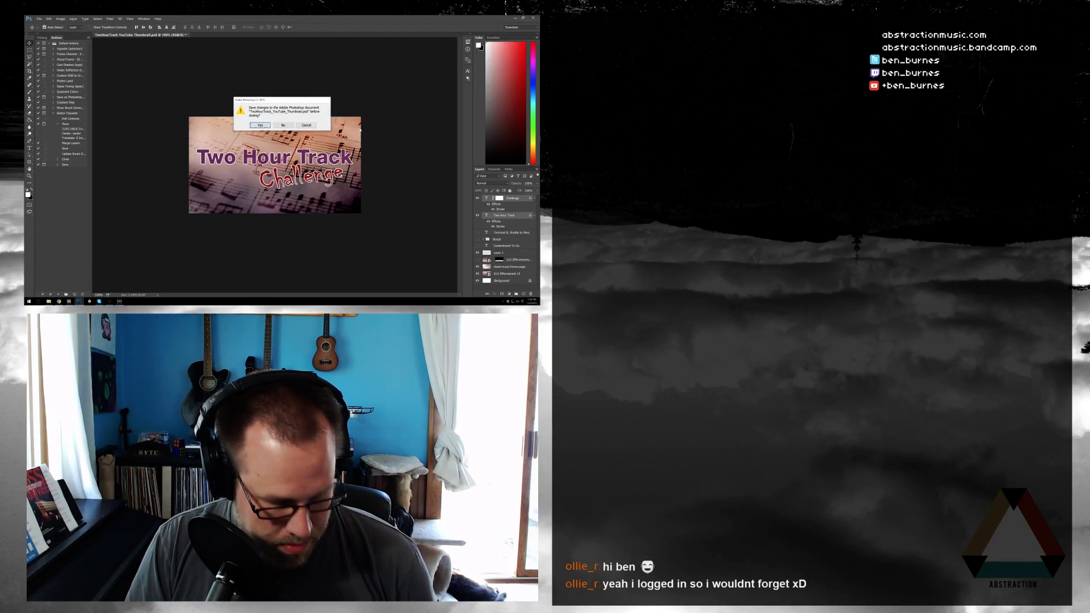
{"action": "key", "text": "n"}
Clear the desktop by minimizing the open programs and closing three File Explorer windows, and place the loose icon beside the Recycle Bin
{"action": "left_click", "coordinate": [515, 19]}
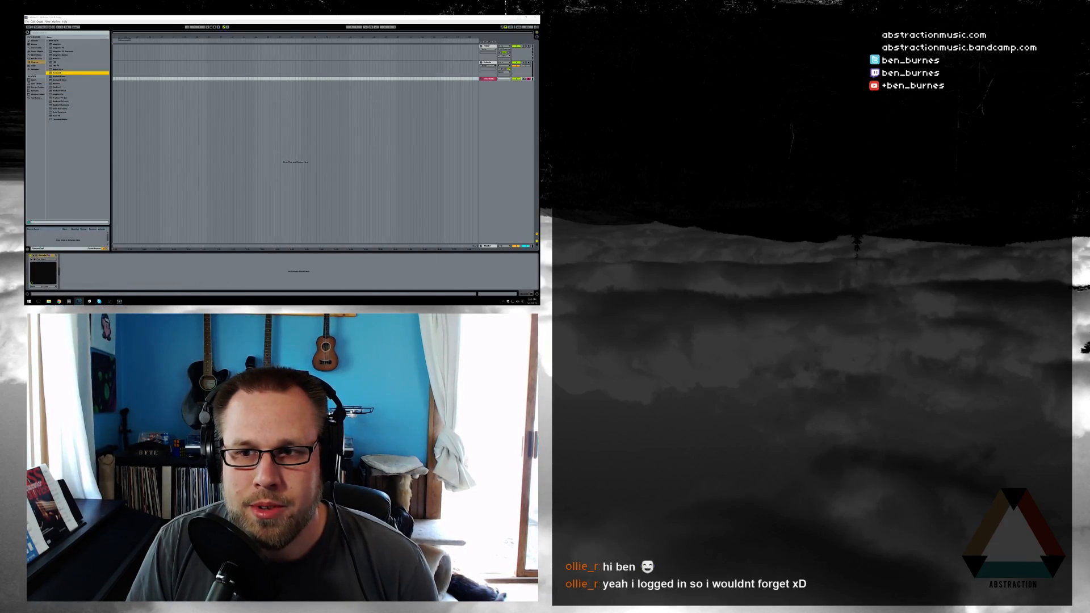
{"action": "left_click", "coordinate": [519, 18]}
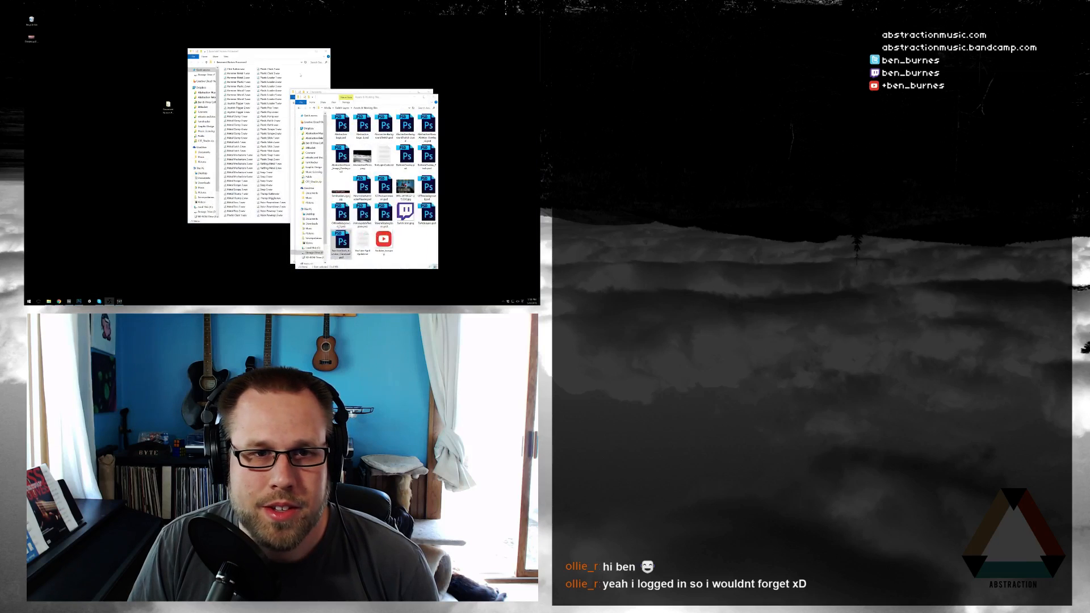
{"action": "left_click", "coordinate": [433, 95]}
{"action": "left_click", "coordinate": [429, 92]}
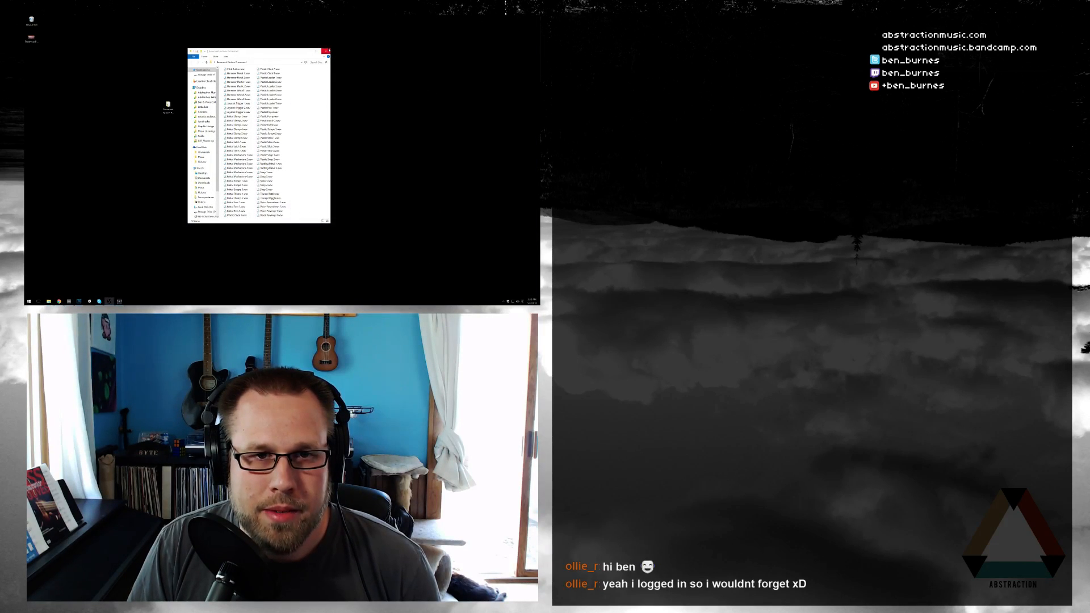
{"action": "left_click", "coordinate": [327, 51]}
{"action": "left_click_drag", "start_coordinate": [168, 108], "coordinate": [47, 25]}
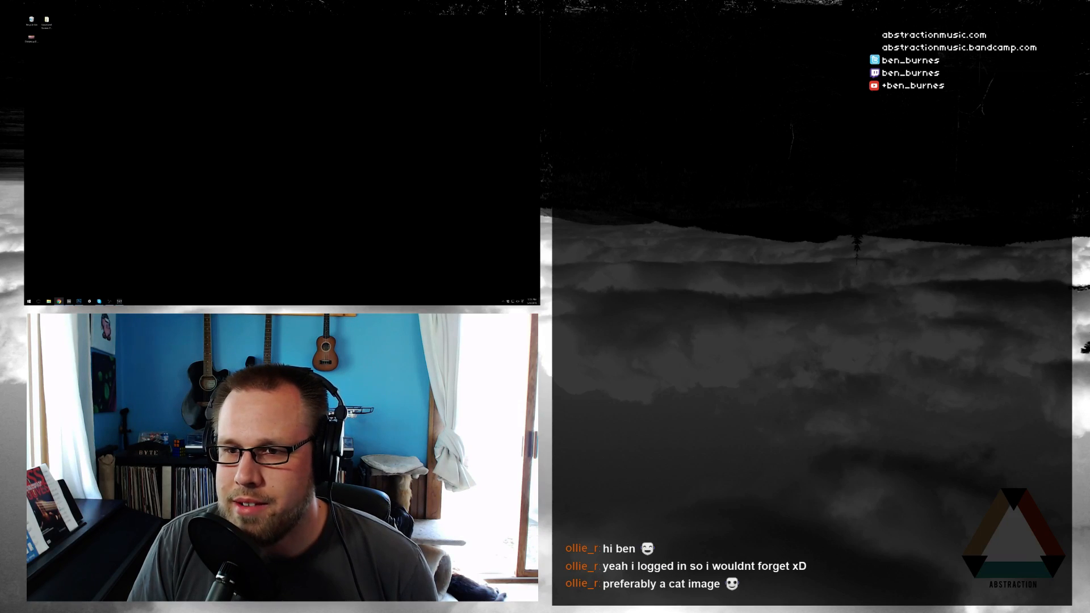
{"action": "key", "text": "alt+Tab"}
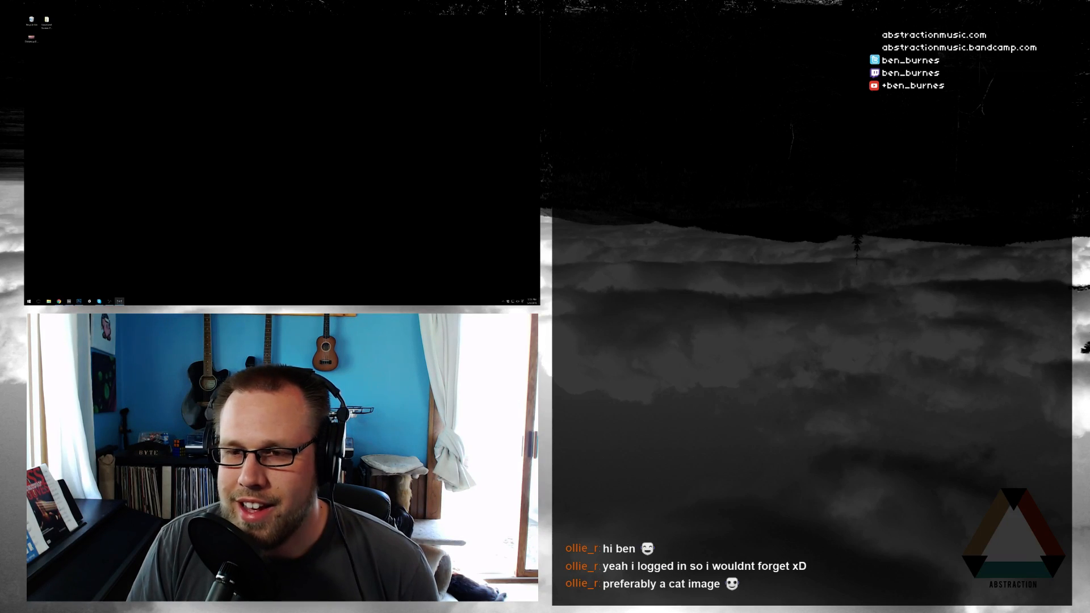
{"action": "key", "text": "alt+Tab"}
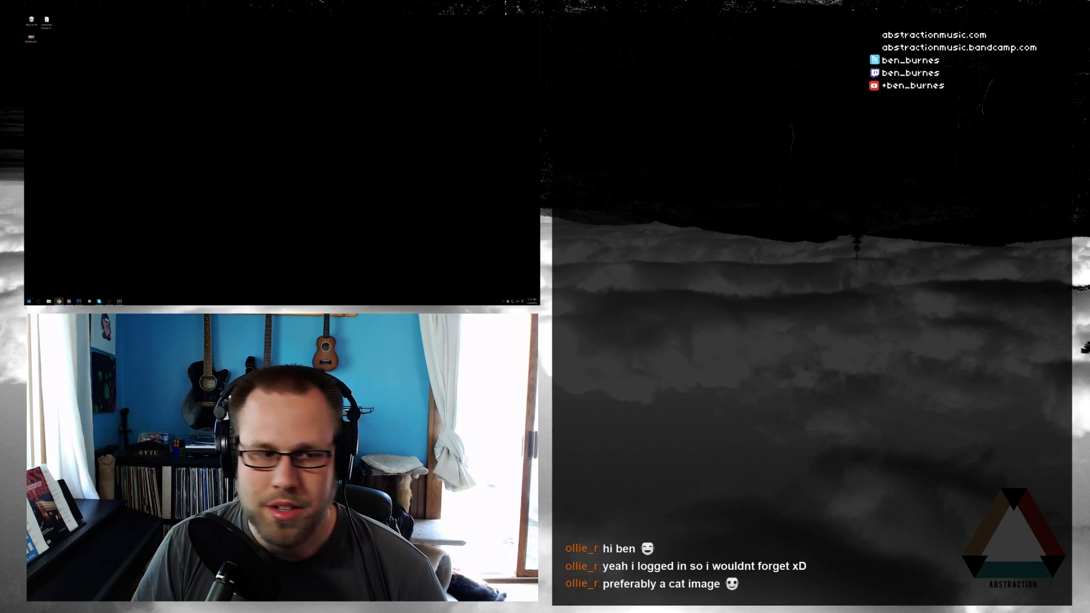
Switch to Photoshop and reopen the recent file TwoHourTrack_YouTube_Thumbnail.psd
{"action": "left_click", "coordinate": [79, 302]}
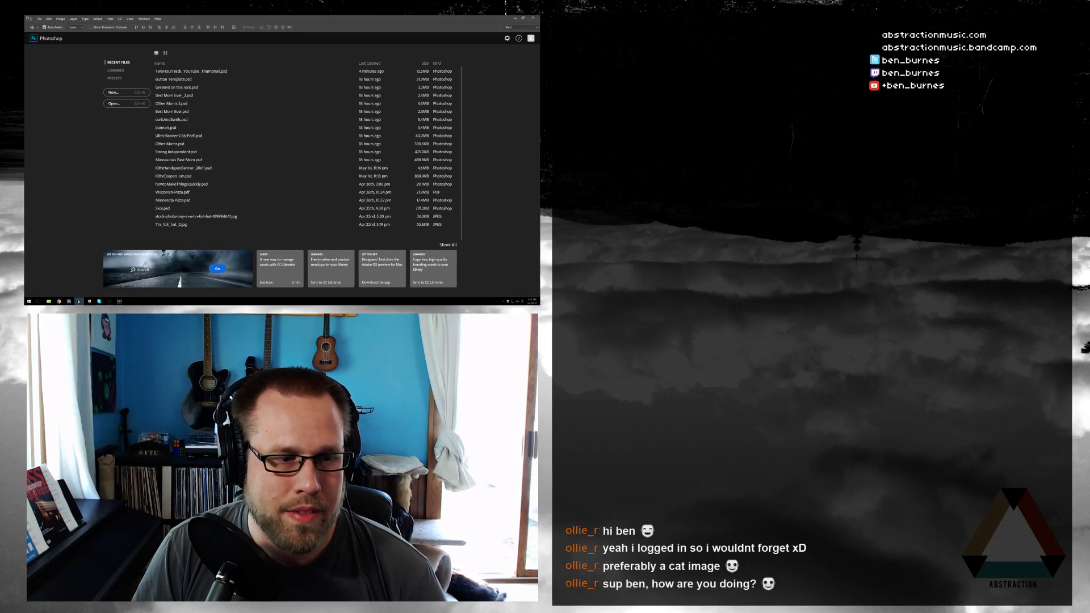
{"action": "left_click", "coordinate": [39, 19]}
{"action": "mouse_move", "coordinate": [54, 42]}
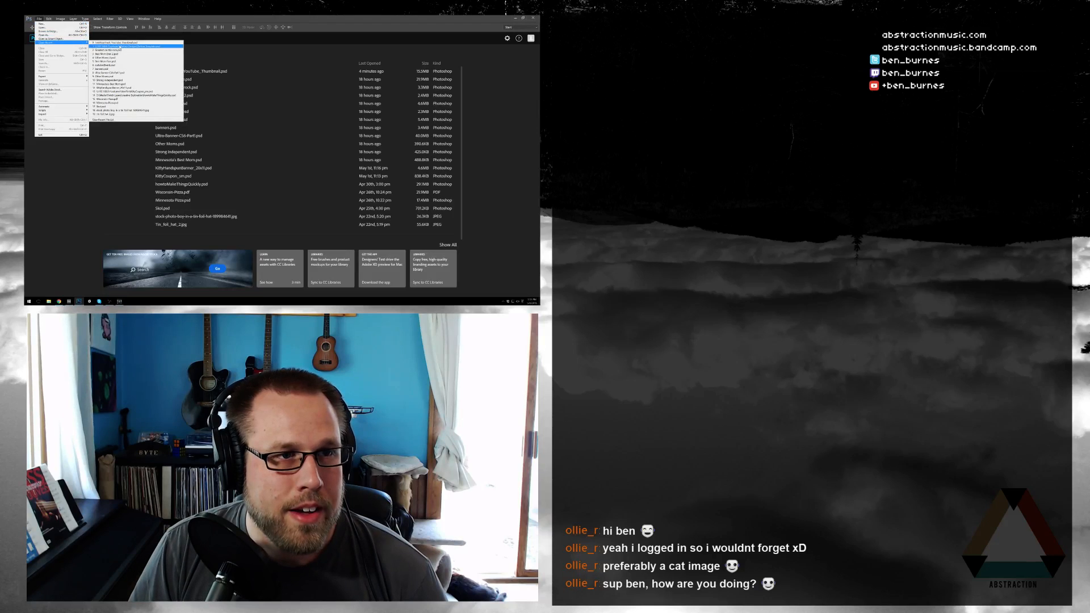
{"action": "left_click", "coordinate": [117, 43]}
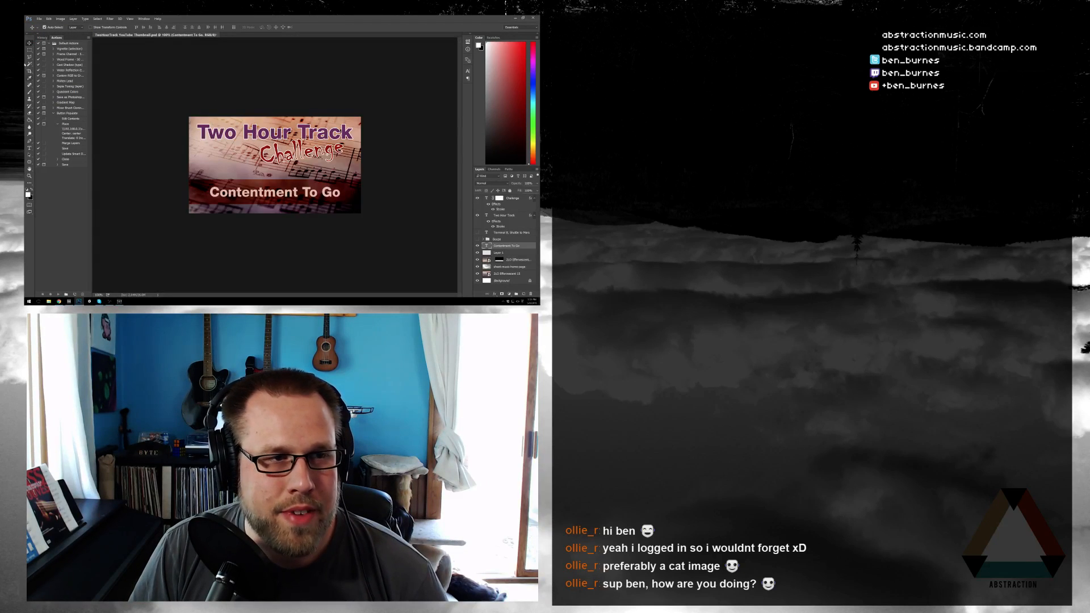
Replace the Contentment To Go text on the thumbnail with the streamer's channel address, starting with twitch.tv/
{"action": "key", "text": "t"}
{"action": "left_click_drag", "start_coordinate": [208, 193], "coordinate": [385, 202]}
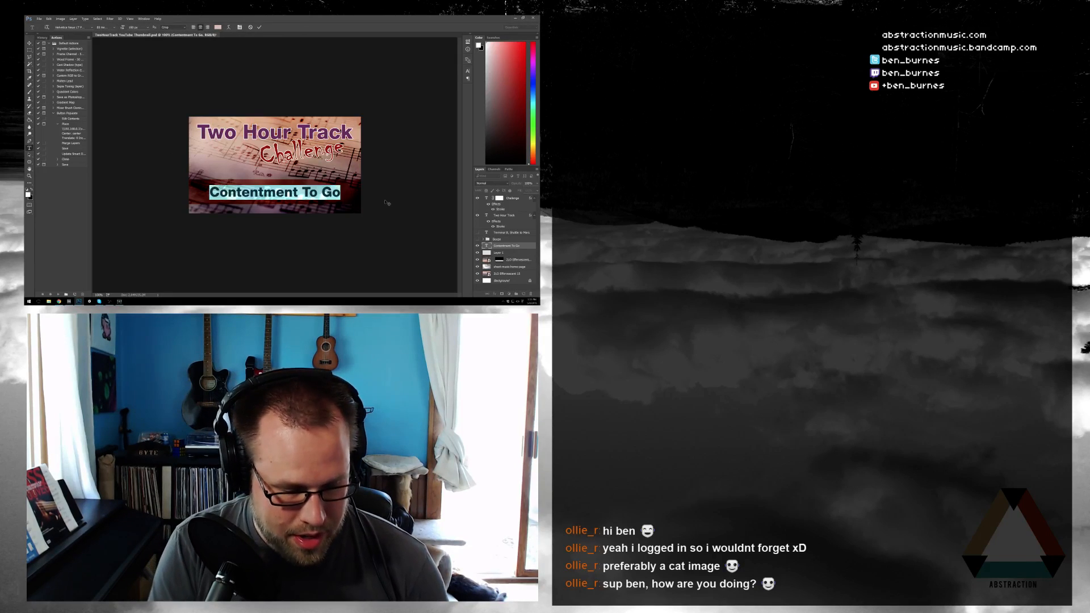
{"action": "type", "text": "htt"}
{"action": "key", "text": "BackSpace"}
{"action": "key", "text": "BackSpace"}
{"action": "type", "text": "tt"}
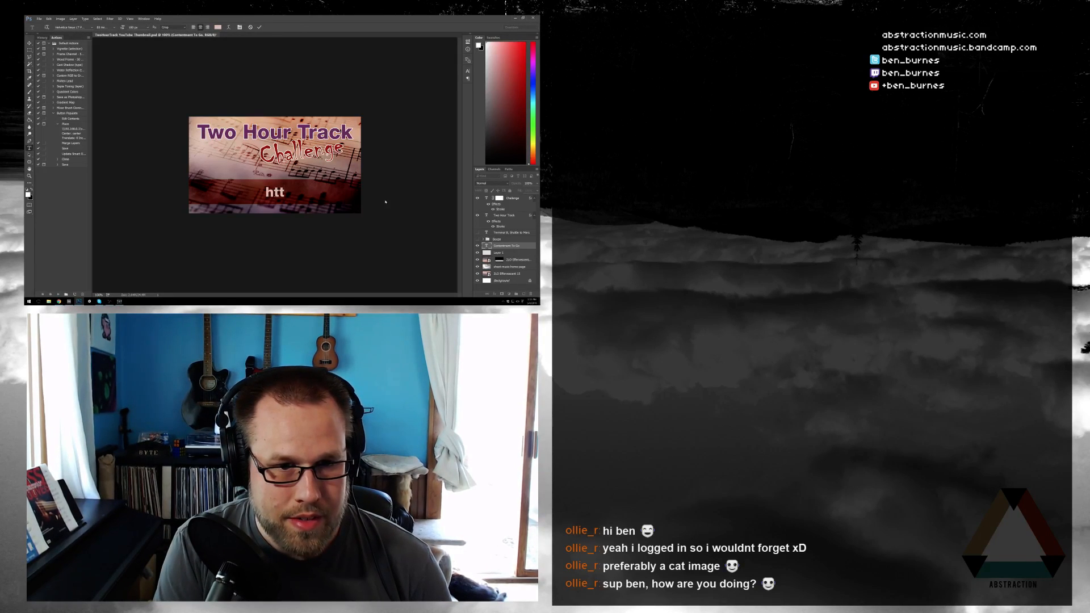
{"action": "type", "text": "p://ww"}
{"action": "key", "text": "BackSpace"}
{"action": "key", "text": "BackSpace"}
{"action": "key", "text": "BackSpace"}
{"action": "key", "text": "BackSpace"}
{"action": "key", "text": "BackSpace"}
{"action": "key", "text": "BackSpace"}
{"action": "key", "text": "BackSpace"}
{"action": "key", "text": "BackSpace"}
{"action": "key", "text": "BackSpace"}
{"action": "type", "text": "twitch."}
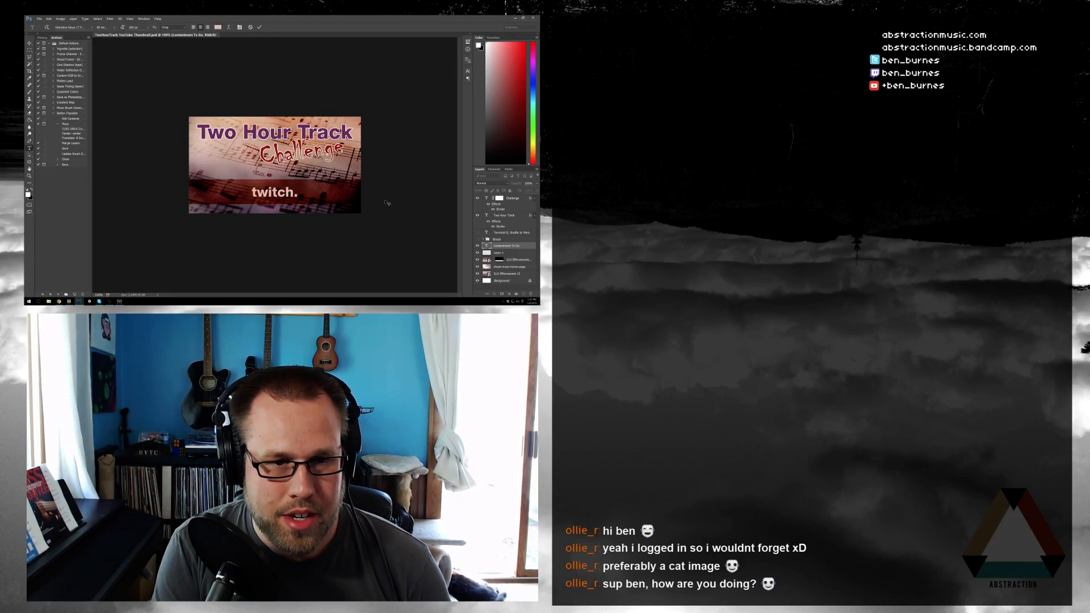
{"action": "type", "text": "tv/ben_burnes"}
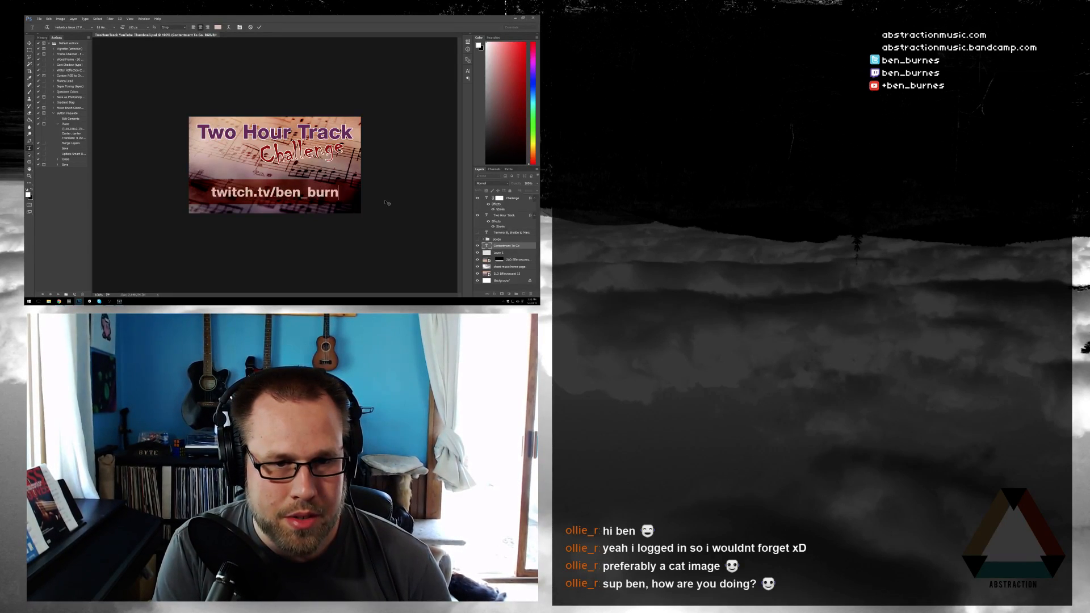
Overwrite the address line with the pasted channel URL, trim it to start at twitch.tv, and commit the text
{"action": "key", "text": "ctrl+a"}
{"action": "type", "text": "https://www.twitch.tv/ben_burnes"}
{"action": "key", "text": "Home"}
{"action": "key", "text": "shift+Right"}
{"action": "key", "text": "shift+Right"}
{"action": "key", "text": "shift+Right"}
{"action": "key", "text": "shift+Right"}
{"action": "key", "text": "shift+Right"}
{"action": "key", "text": "shift+Right"}
{"action": "key", "text": "shift+Right"}
{"action": "key", "text": "shift+Right"}
{"action": "key", "text": "shift+Right"}
{"action": "key", "text": "shift+Right"}
{"action": "key", "text": "shift+Right"}
{"action": "key", "text": "shift+Right"}
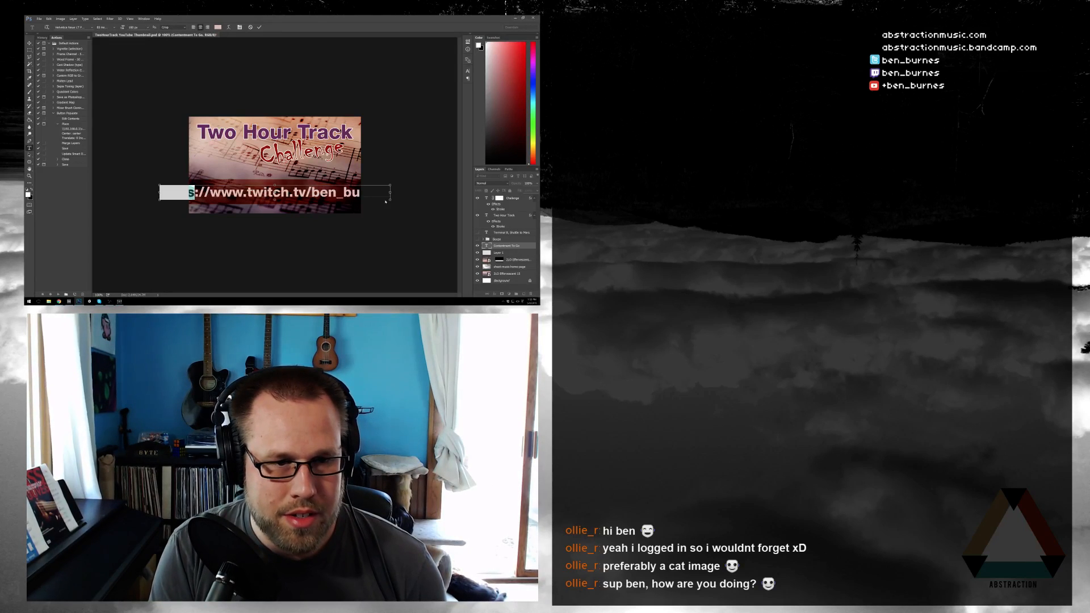
{"action": "key", "text": "BackSpace"}
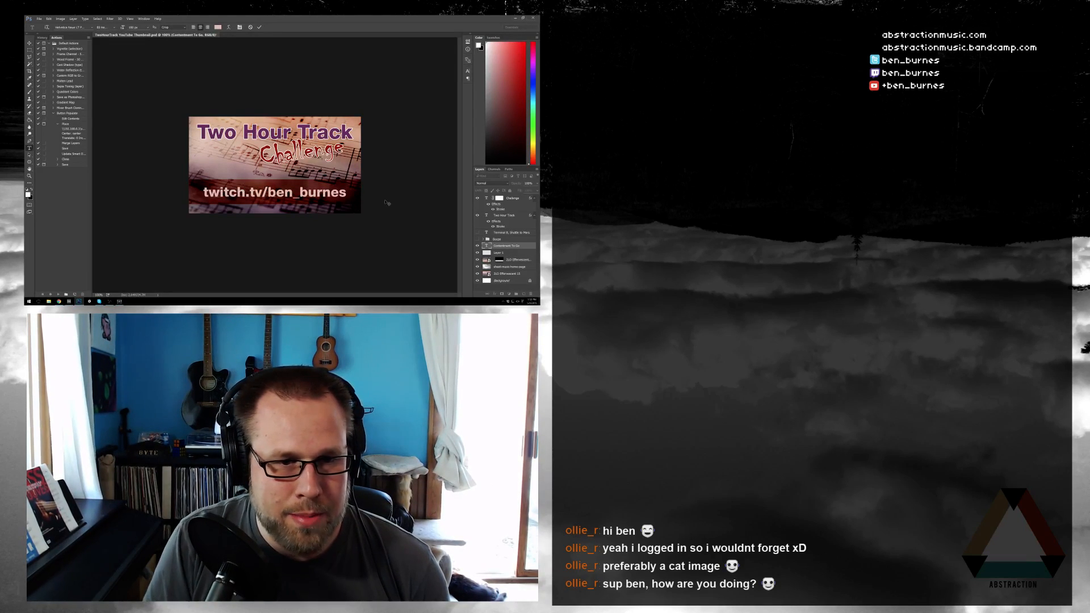
{"action": "key", "text": "ctrl+Return"}
{"action": "key", "text": "v"}
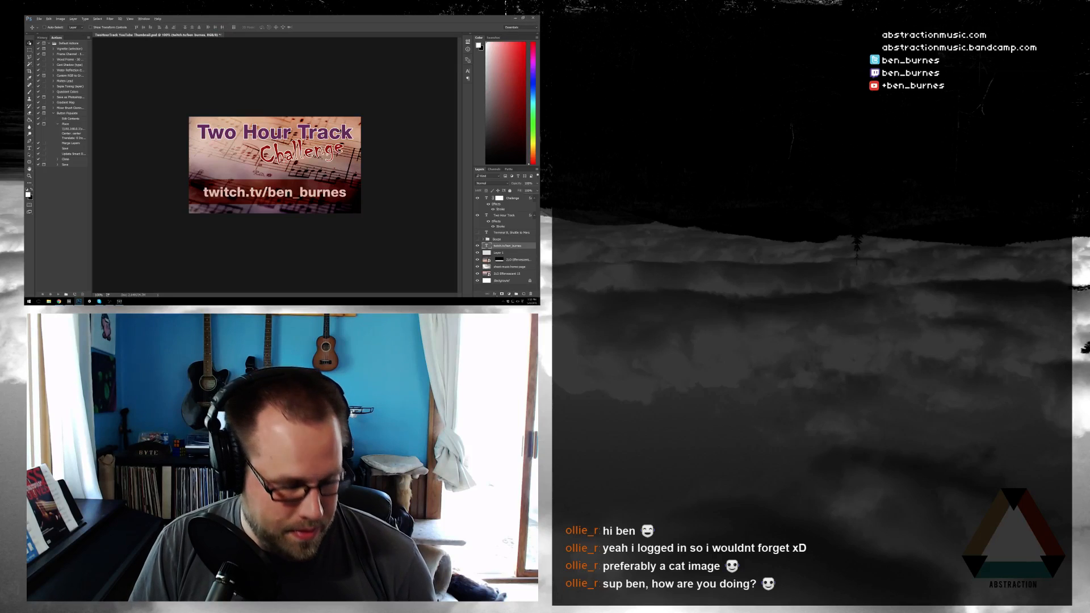
Export the thumbnail with the channel address for web, replacing the previously exported image on the desktop
{"action": "key", "text": "ctrl+alt+shift+s"}
{"action": "key", "text": "Return"}
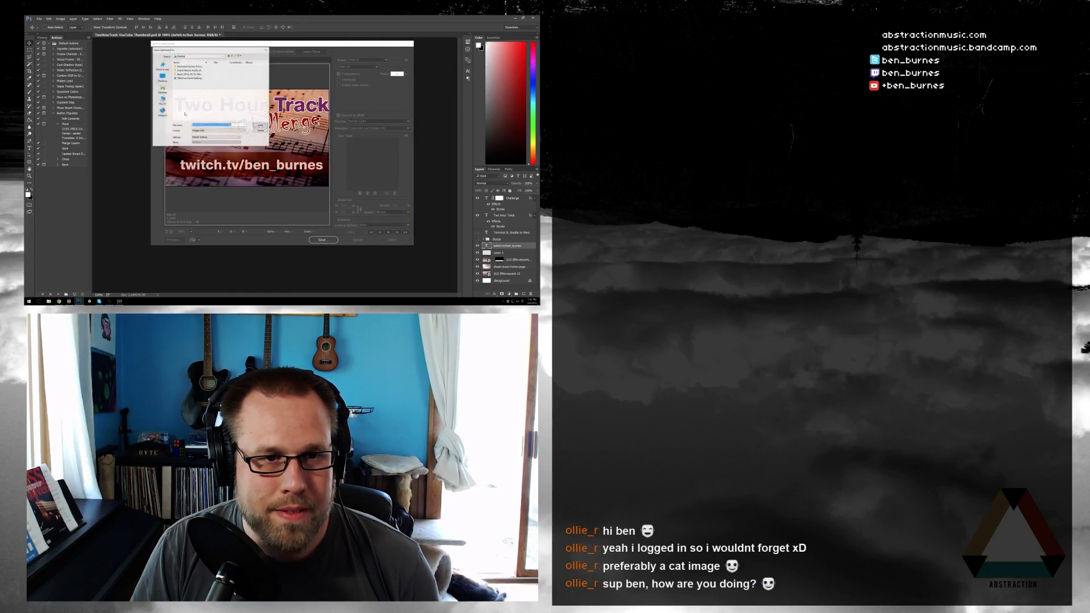
{"action": "double_click", "coordinate": [192, 79]}
{"action": "left_click", "coordinate": [319, 154]}
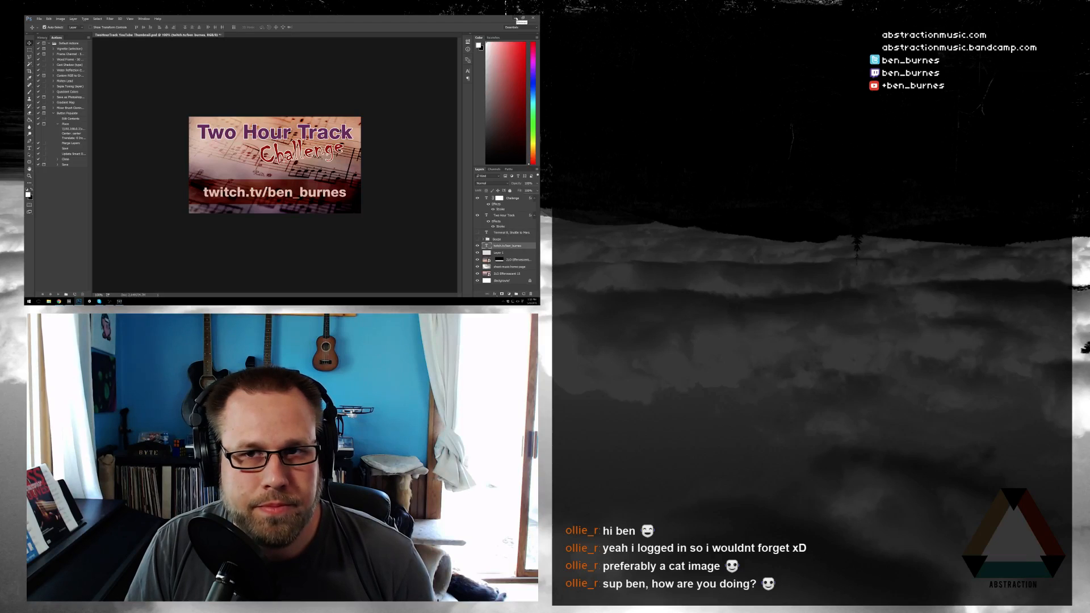
Minimize Photoshop, open the exported desktop image to check it, and close the viewer
{"action": "left_click", "coordinate": [516, 18]}
{"action": "double_click", "coordinate": [32, 39]}
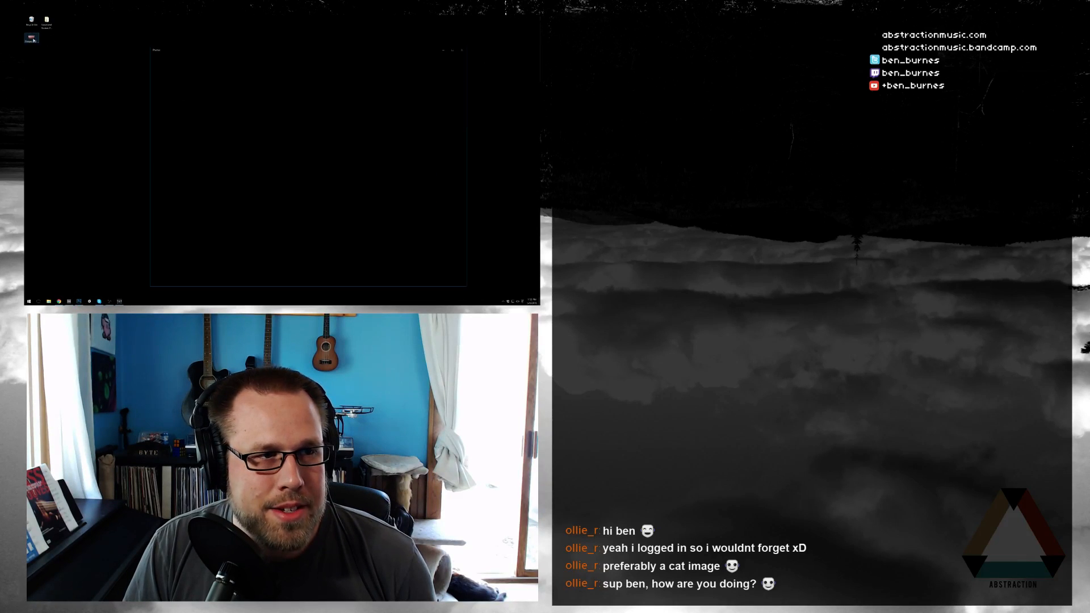
{"action": "left_click", "coordinate": [461, 50]}
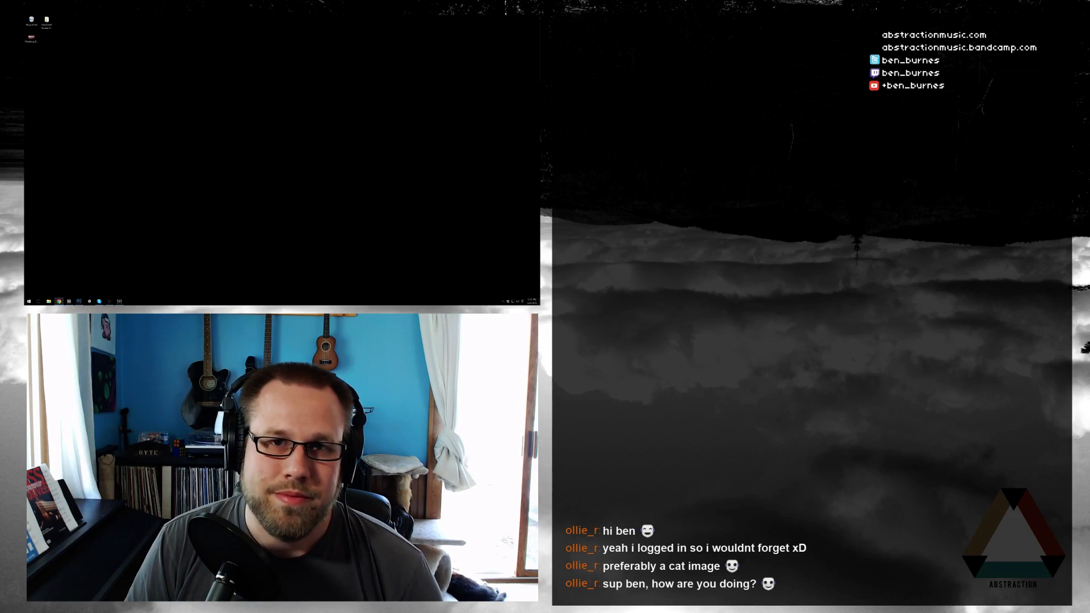
{"action": "key", "text": "alt+Tab"}
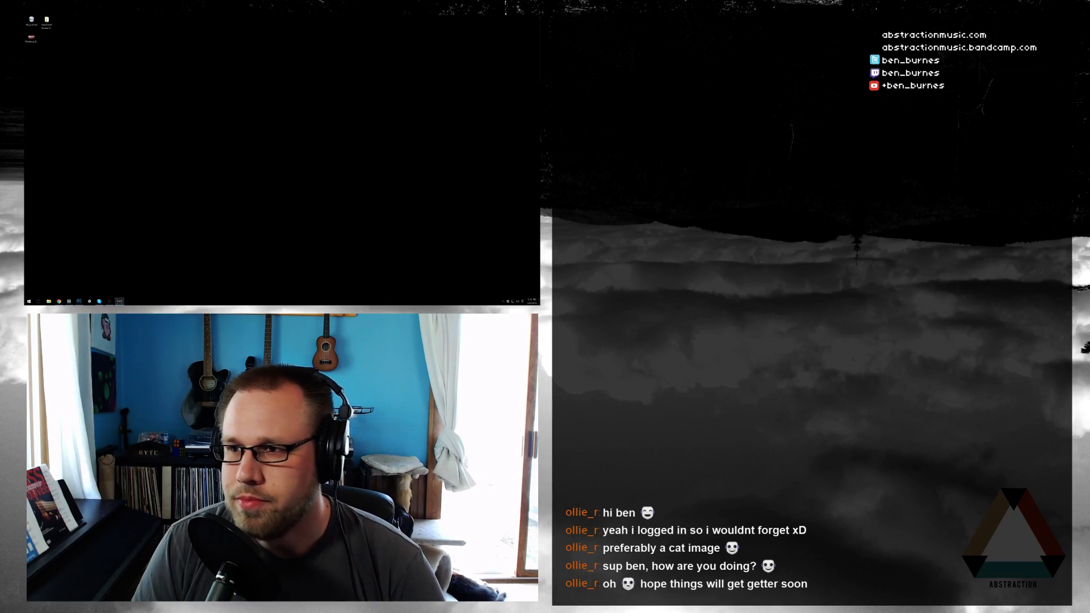
{"action": "key", "text": "alt+Tab"}
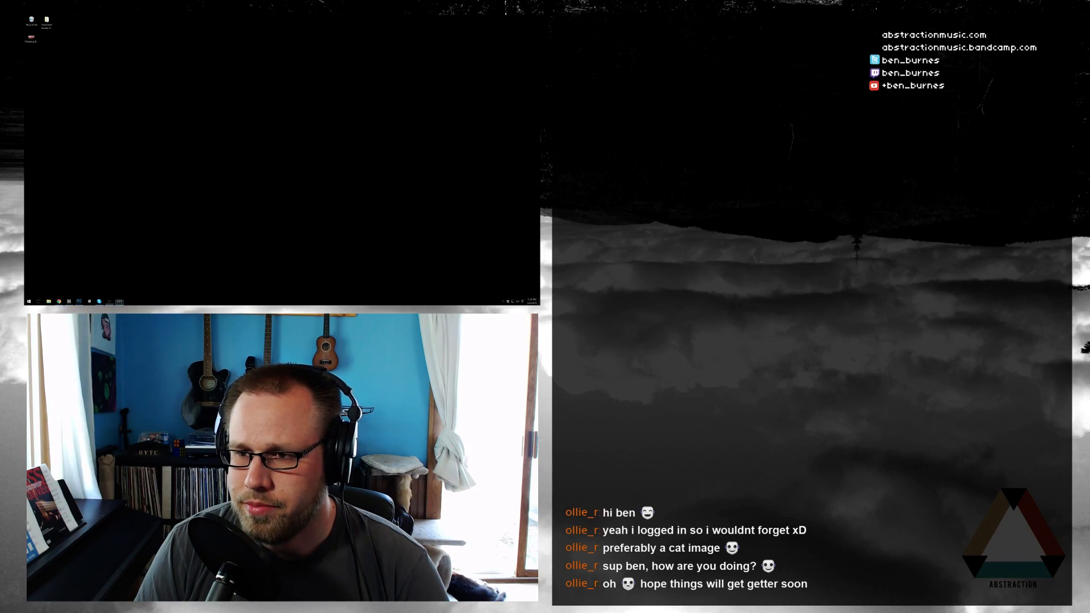
{"action": "left_click", "coordinate": [435, 216]}
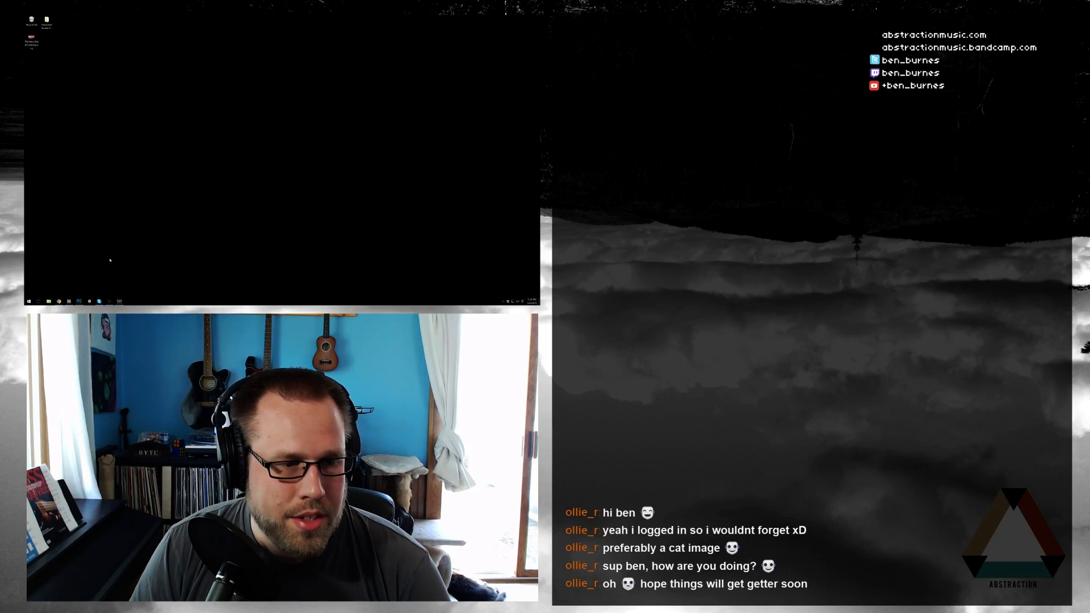
Restore the Ableton Live window and bring Photoshop with the thumbnail document to the front
{"action": "left_click", "coordinate": [69, 302]}
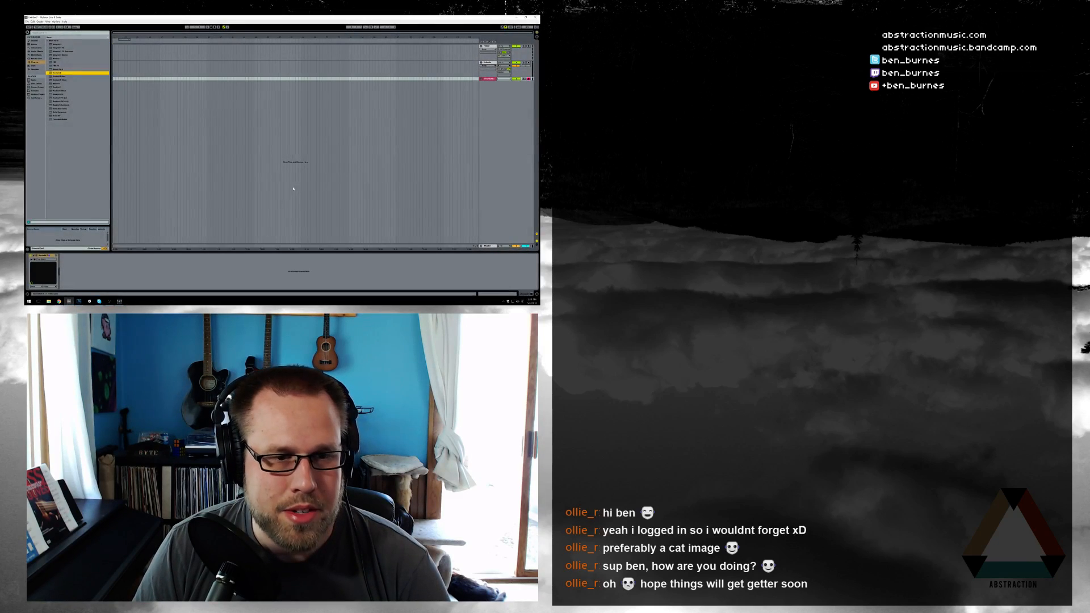
{"action": "left_click", "coordinate": [78, 301]}
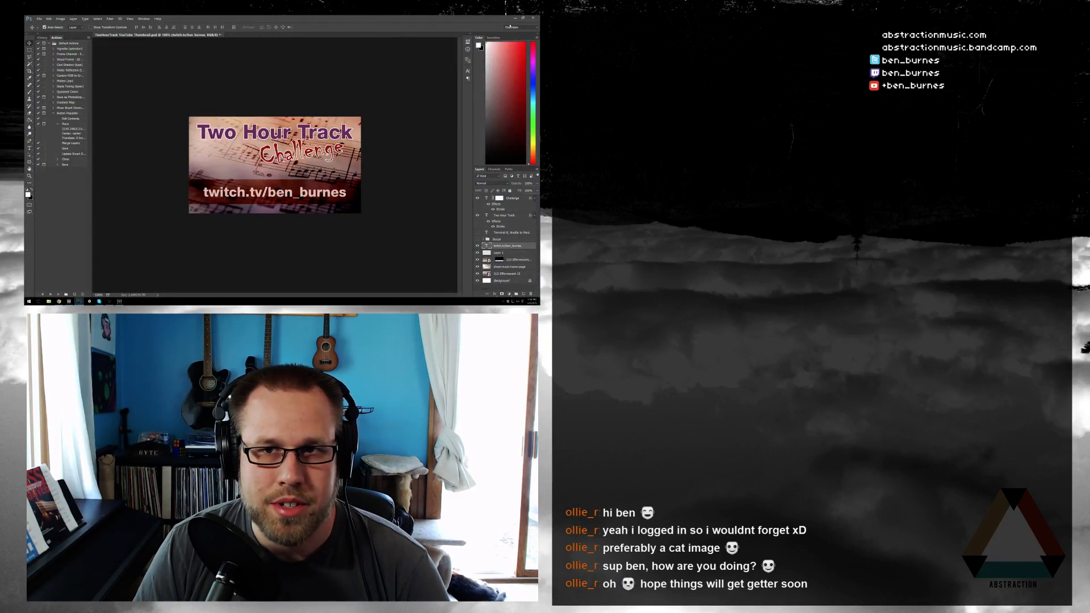
Close Photoshop without saving the changes to the thumbnail document
{"action": "left_click", "coordinate": [533, 18]}
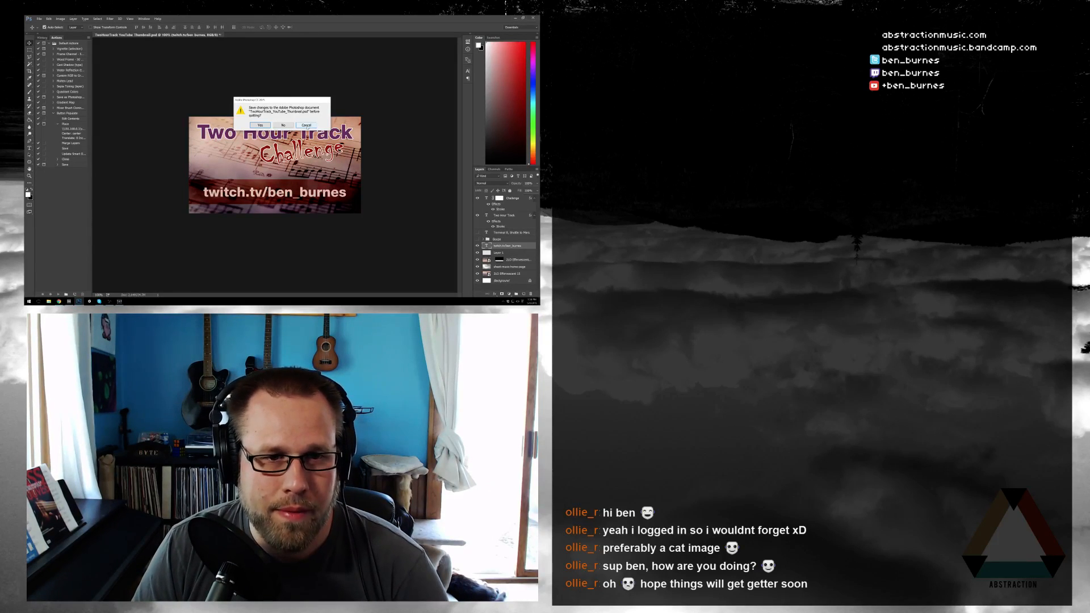
{"action": "left_click", "coordinate": [306, 125]}
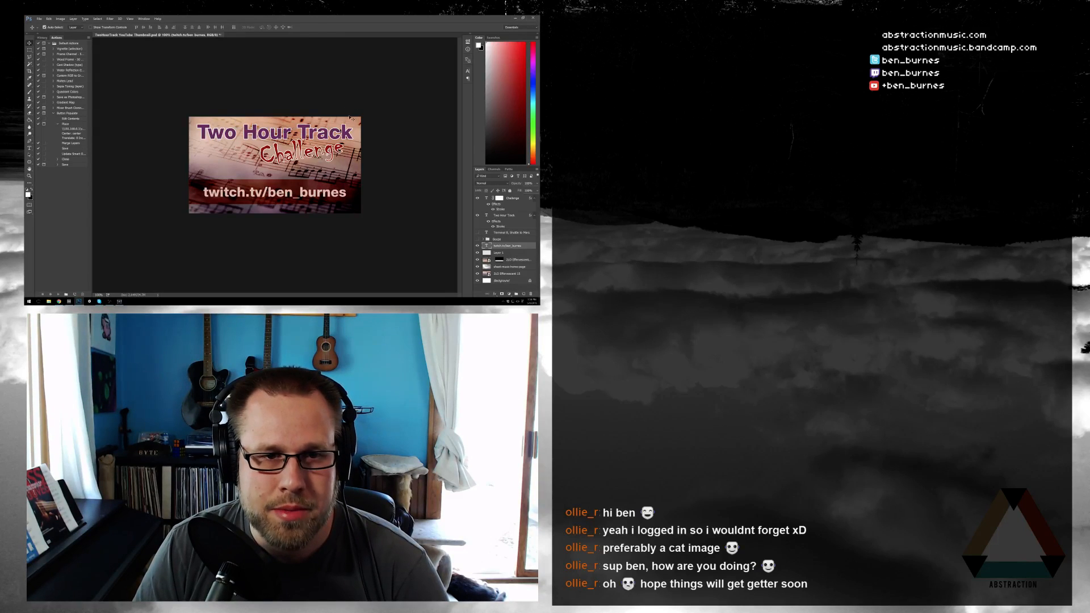
{"action": "left_click", "coordinate": [534, 18]}
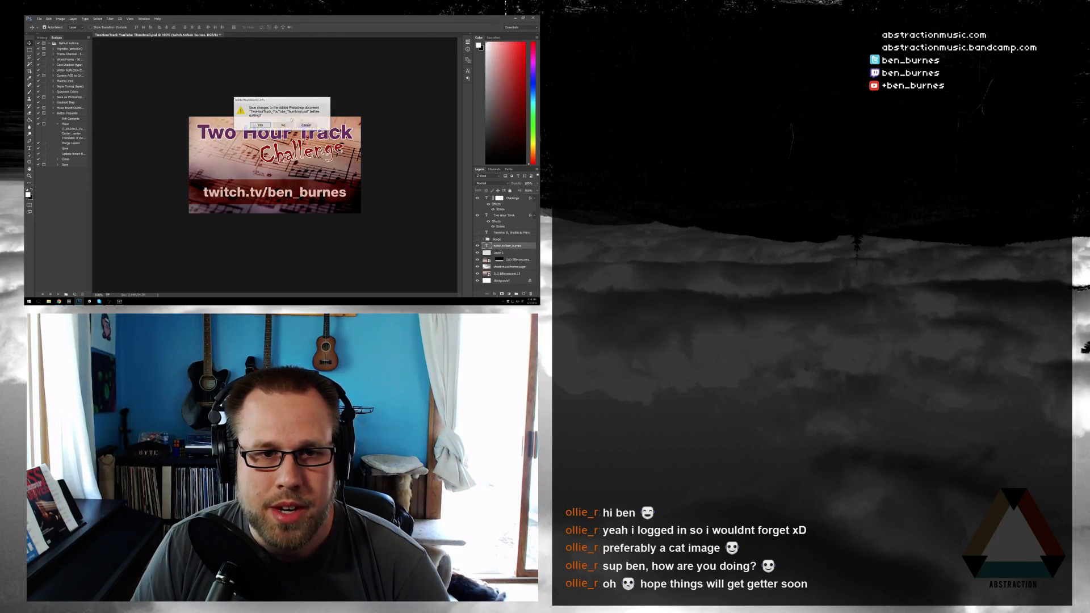
{"action": "key", "text": "n"}
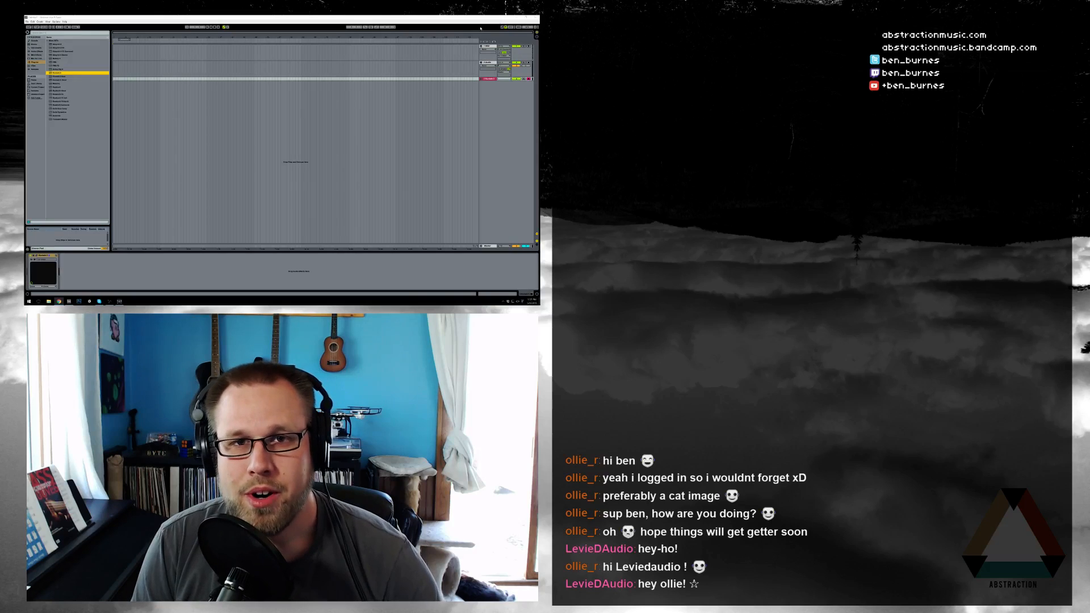
Switch to Firefox and load the bookmarked Google search for a countdown timer
{"action": "left_click", "coordinate": [379, 17]}
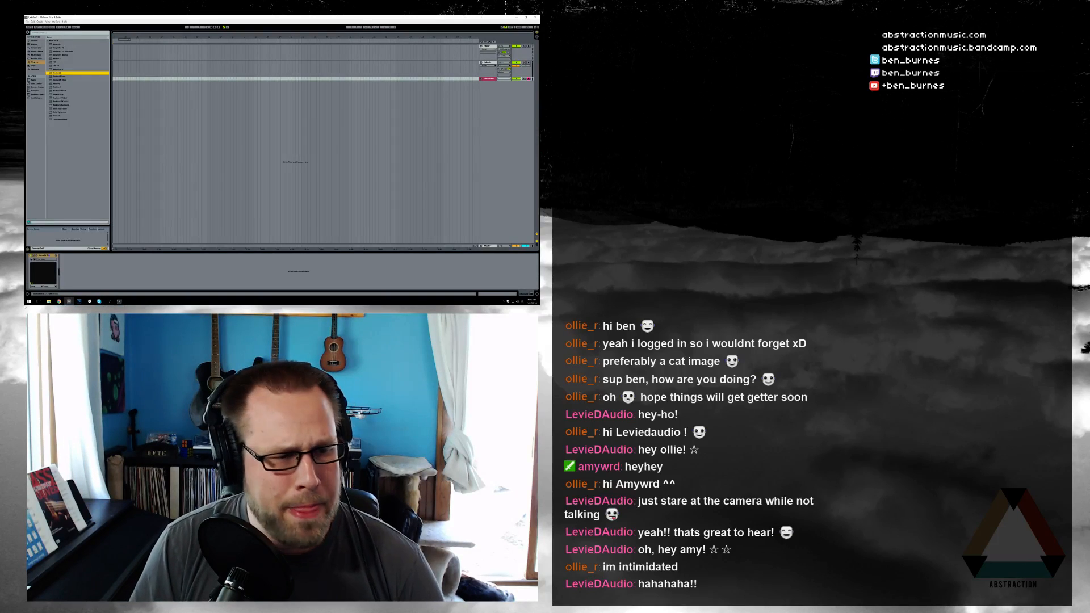
{"action": "key", "text": "super"}
{"action": "left_click", "coordinate": [158, 239]}
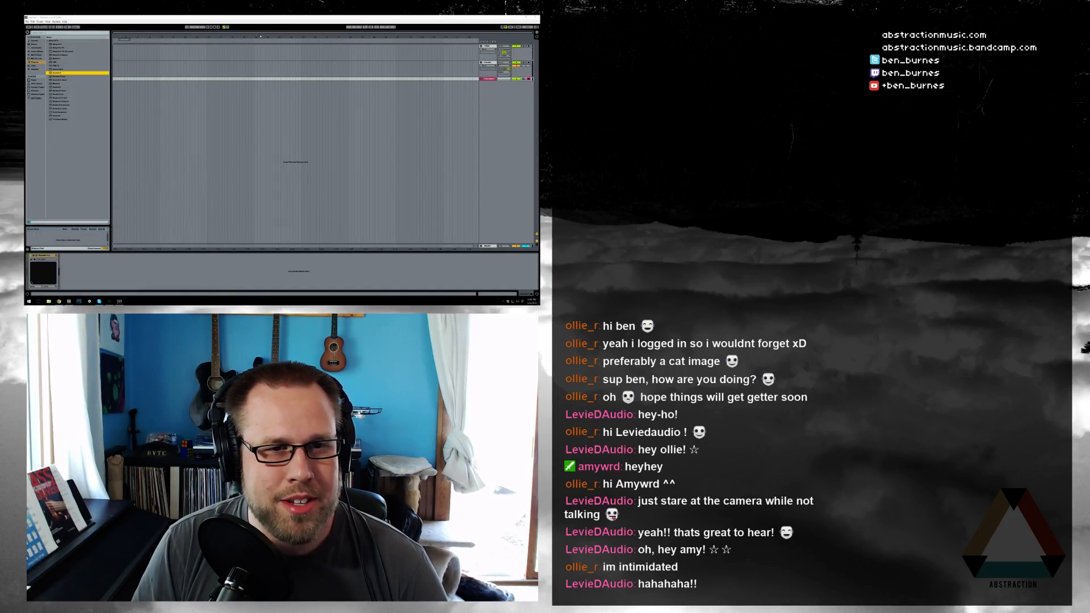
{"action": "left_click_drag", "start_coordinate": [305, 74], "coordinate": [346, 66]}
{"action": "left_click", "coordinate": [277, 79]}
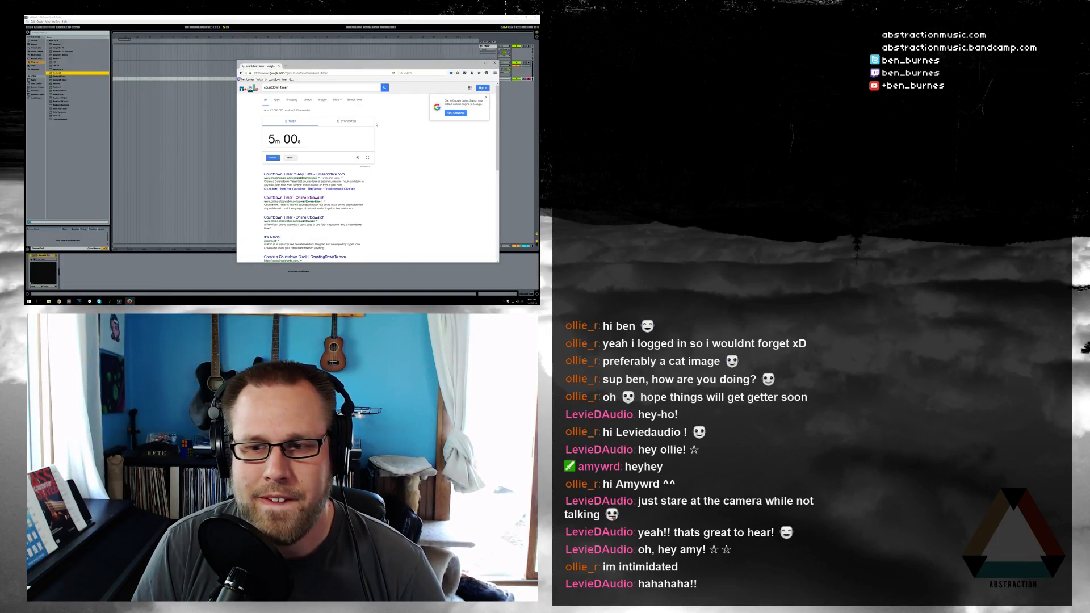
Set the Google countdown timer to 2 hours, start it, and return to Ableton Live
{"action": "left_click", "coordinate": [277, 141]}
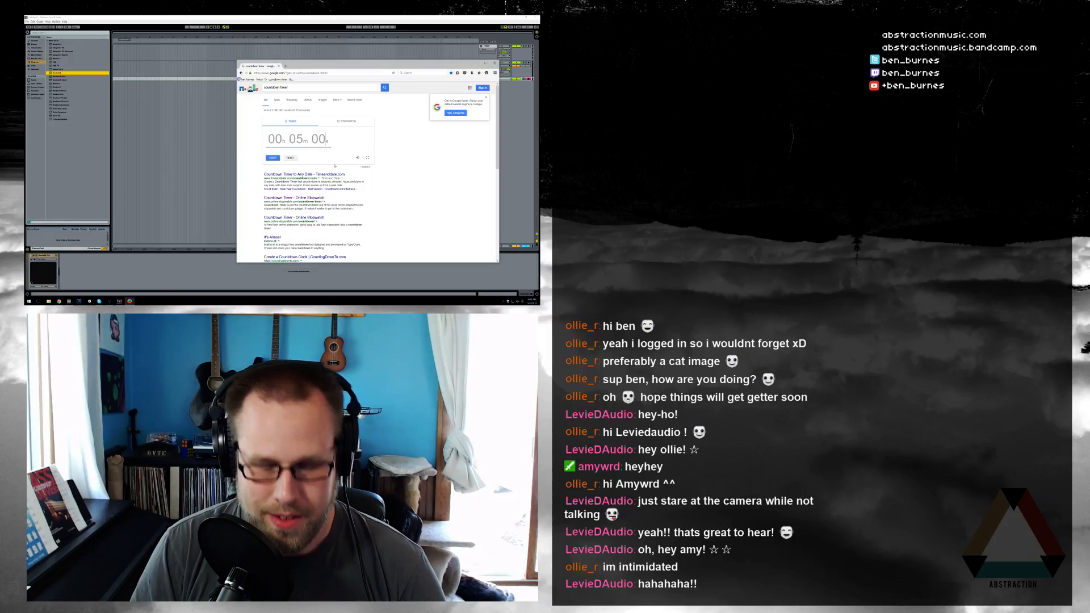
{"action": "type", "text": "20000"}
{"action": "left_click", "coordinate": [340, 152]}
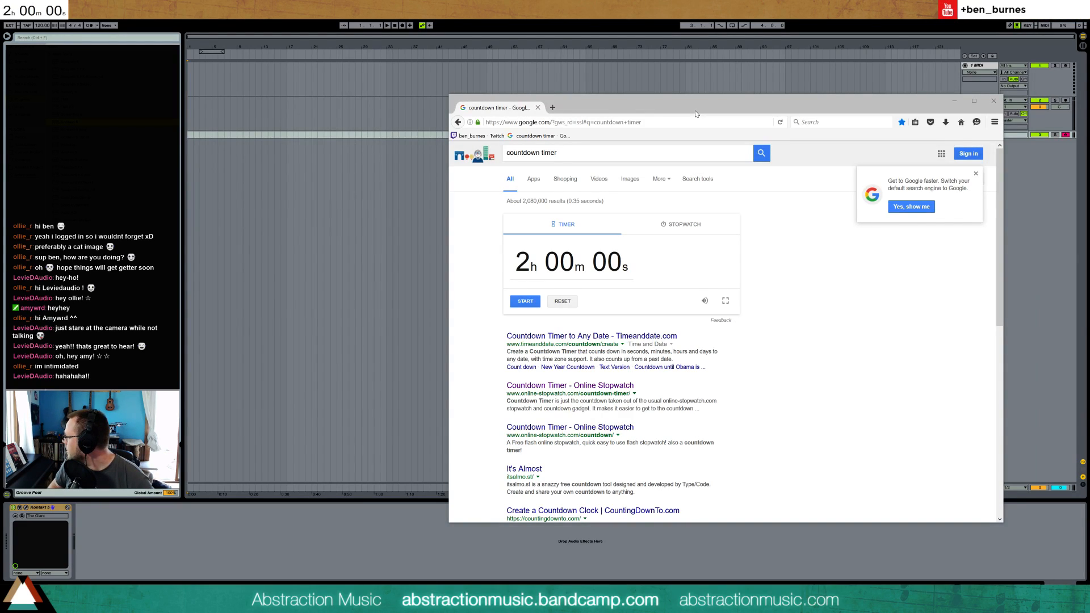
{"action": "left_click", "coordinate": [519, 305]}
{"action": "left_click", "coordinate": [435, 76]}
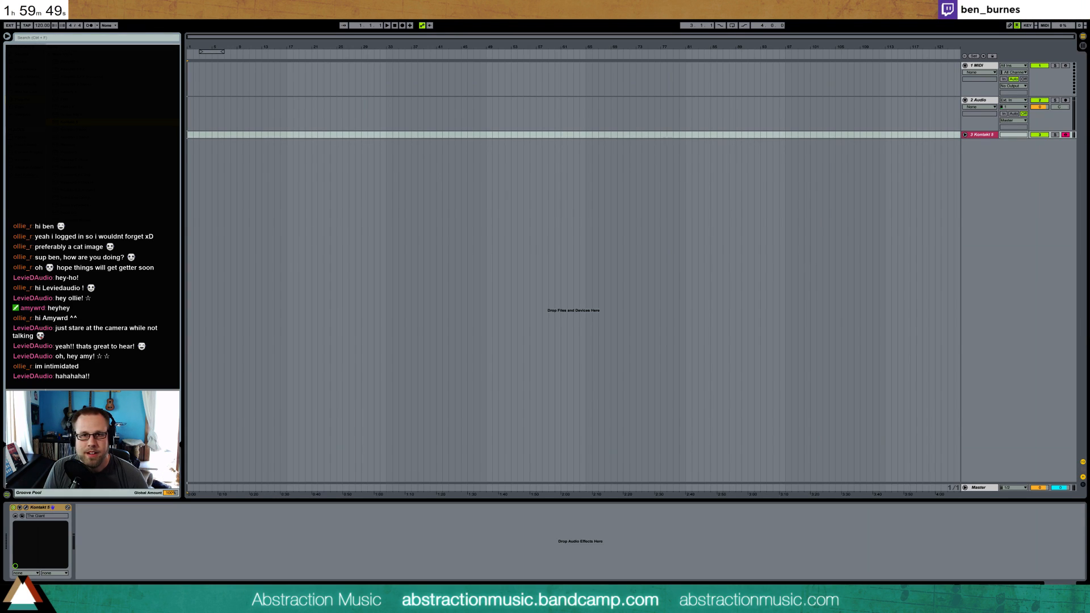
Replace the Kontakt 5 and audio tracks with a new track holding the Analog instrument
{"action": "left_click", "coordinate": [981, 135]}
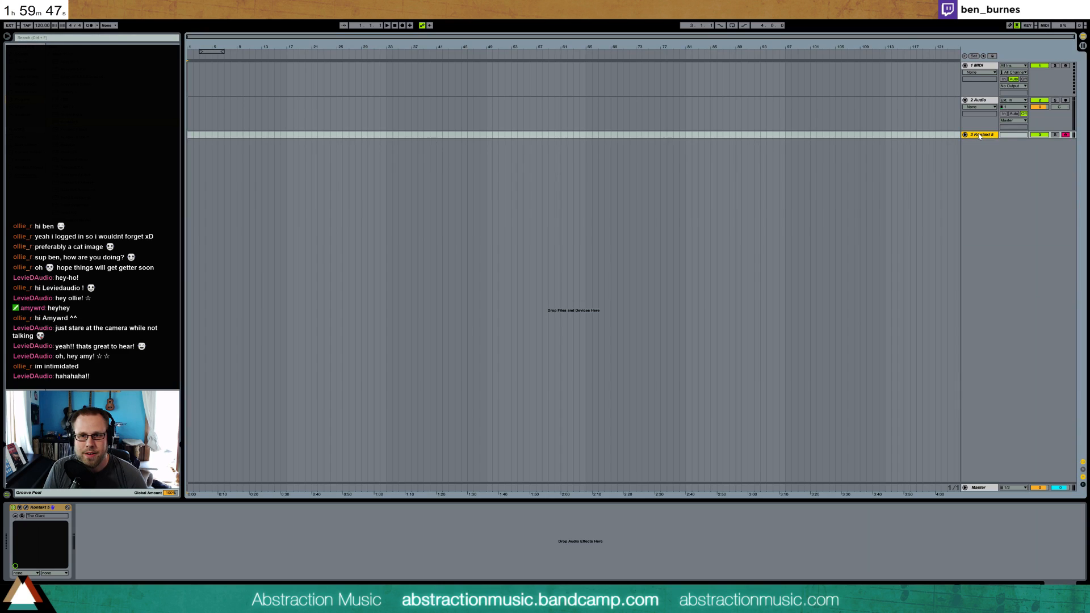
{"action": "key", "text": "Delete"}
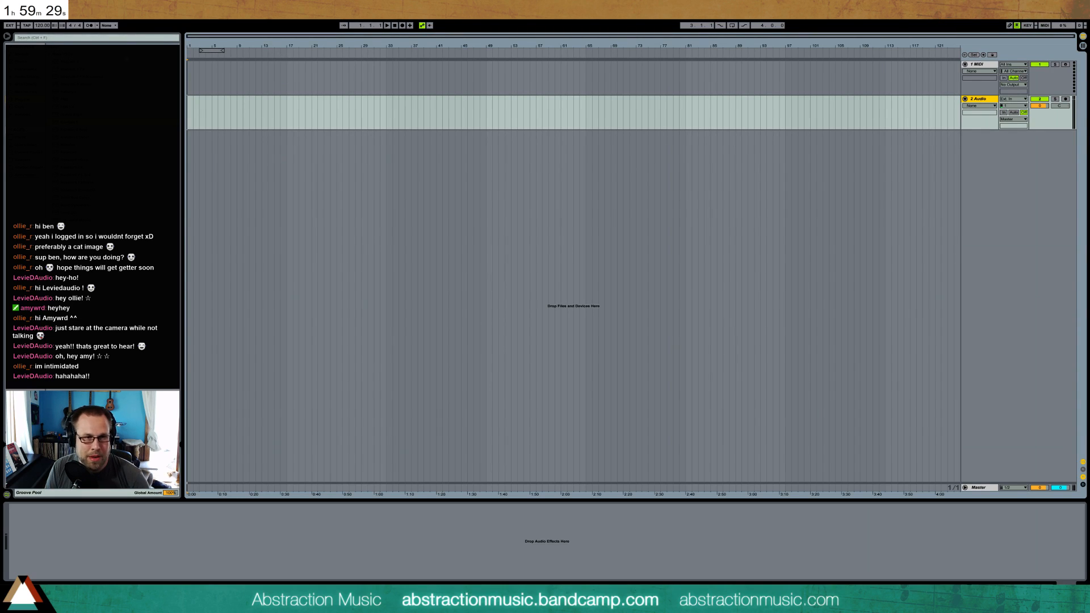
{"action": "left_click", "coordinate": [294, 102]}
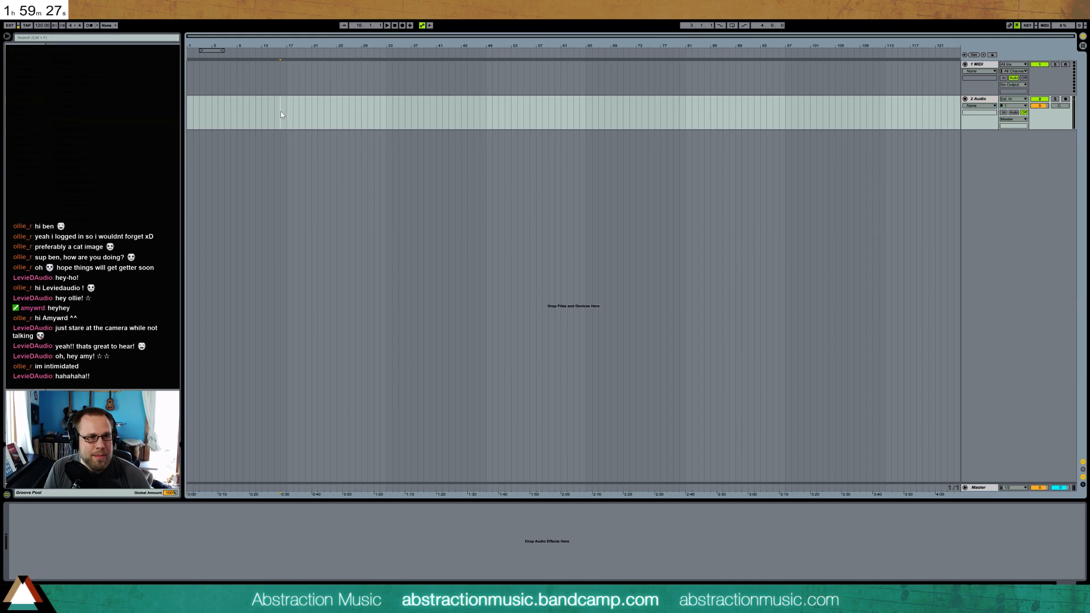
{"action": "left_click", "coordinate": [25, 69]}
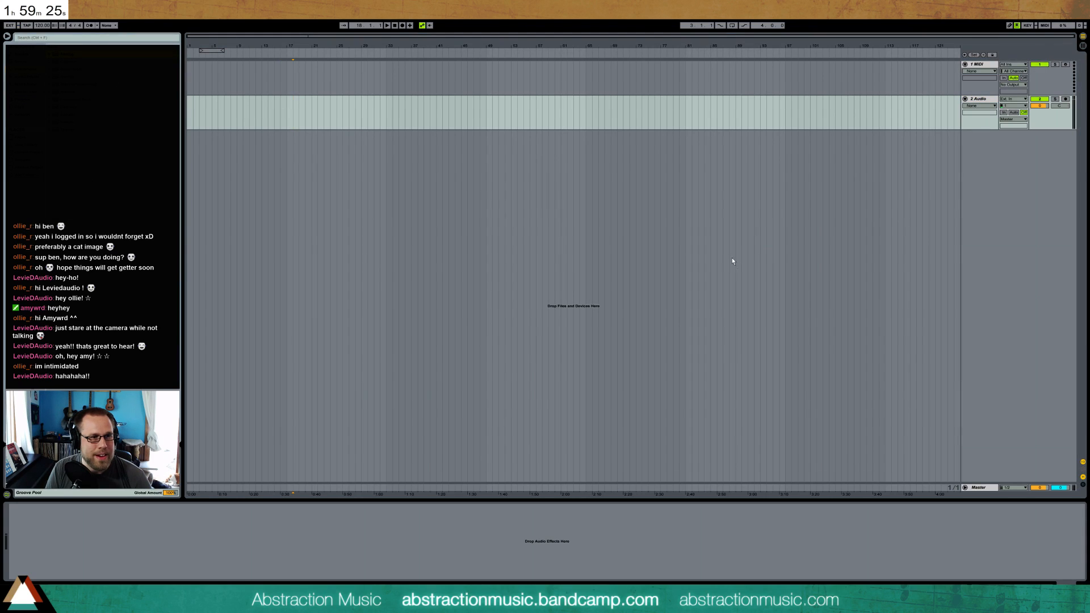
{"action": "left_click", "coordinate": [980, 101]}
{"action": "key", "text": "Delete"}
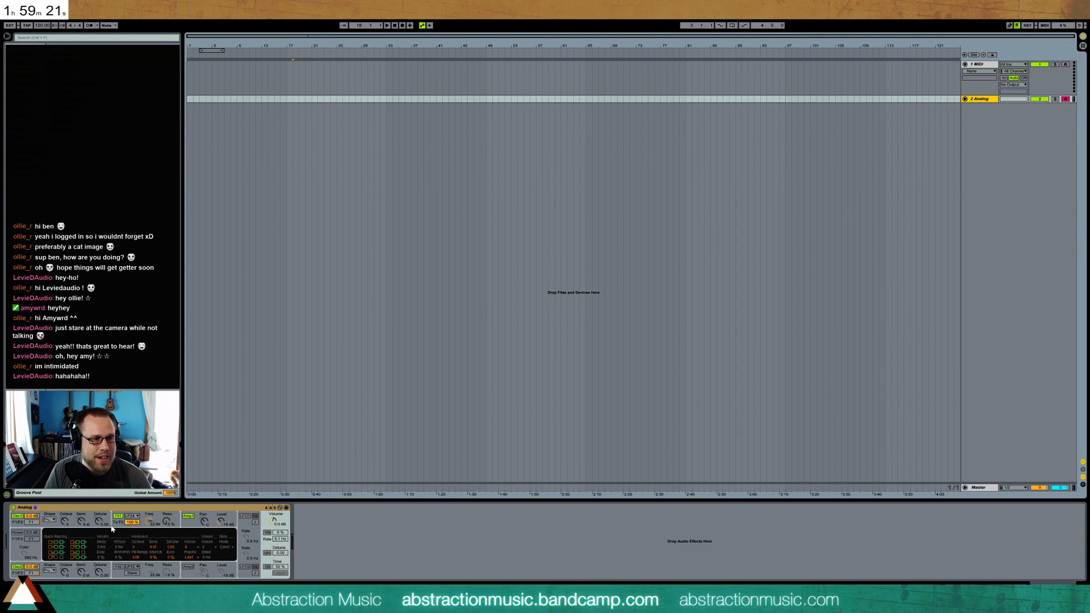
Change the waveform shape of Analog's first oscillator and switch off the second oscillator
{"action": "left_click", "coordinate": [50, 520]}
{"action": "left_click", "coordinate": [49, 527]}
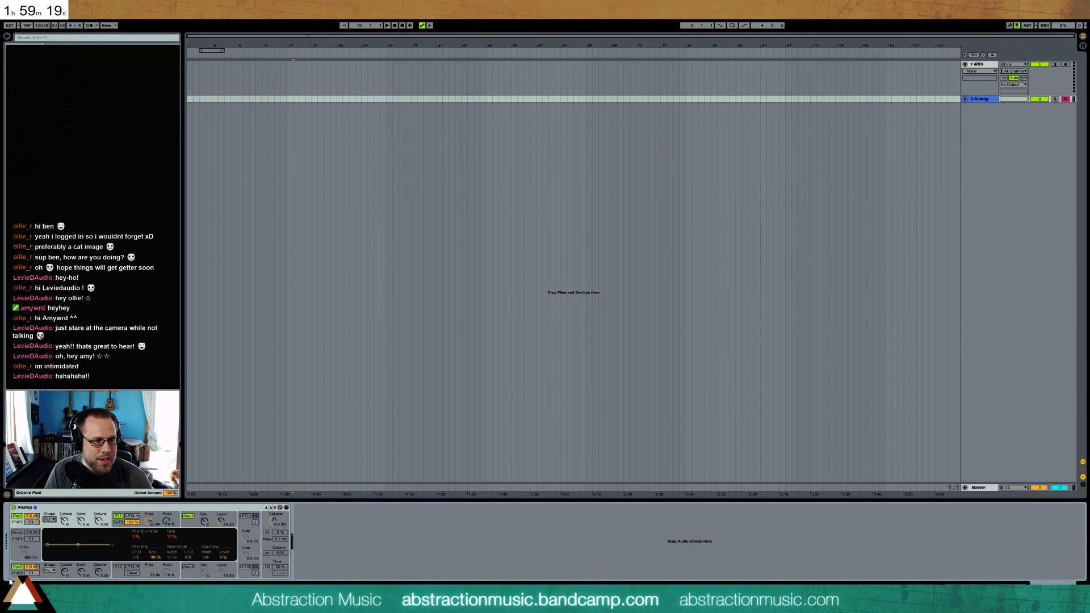
{"action": "left_click", "coordinate": [17, 568]}
Lower the sustain level of Analog's Amp1 envelope, trying zero sustain before settling slightly higher
{"action": "left_click", "coordinate": [184, 525]}
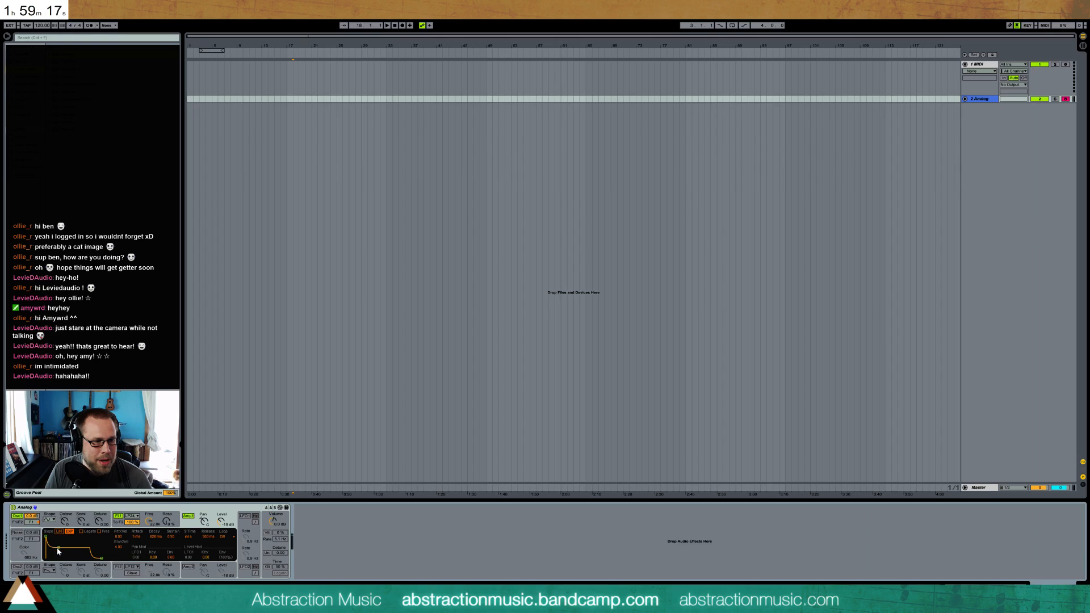
{"action": "left_click_drag", "start_coordinate": [58, 546], "coordinate": [58, 558]}
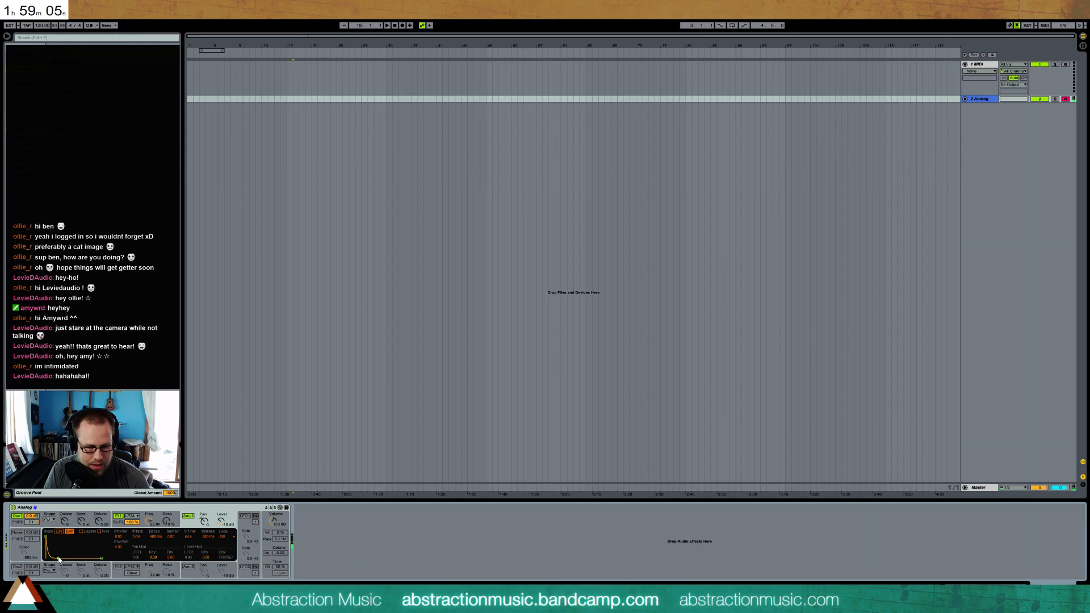
{"action": "left_click_drag", "start_coordinate": [58, 560], "coordinate": [57, 551]}
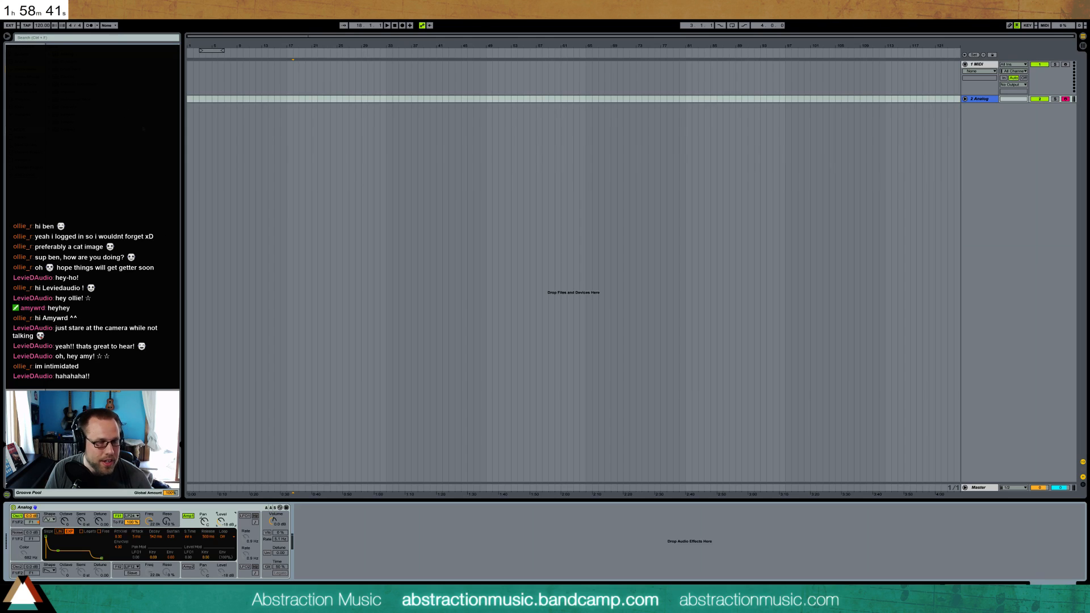
Insert a return track, unfold it, and load the ValhallaRoom reverb on it
{"action": "key", "text": "ctrl+alt+t"}
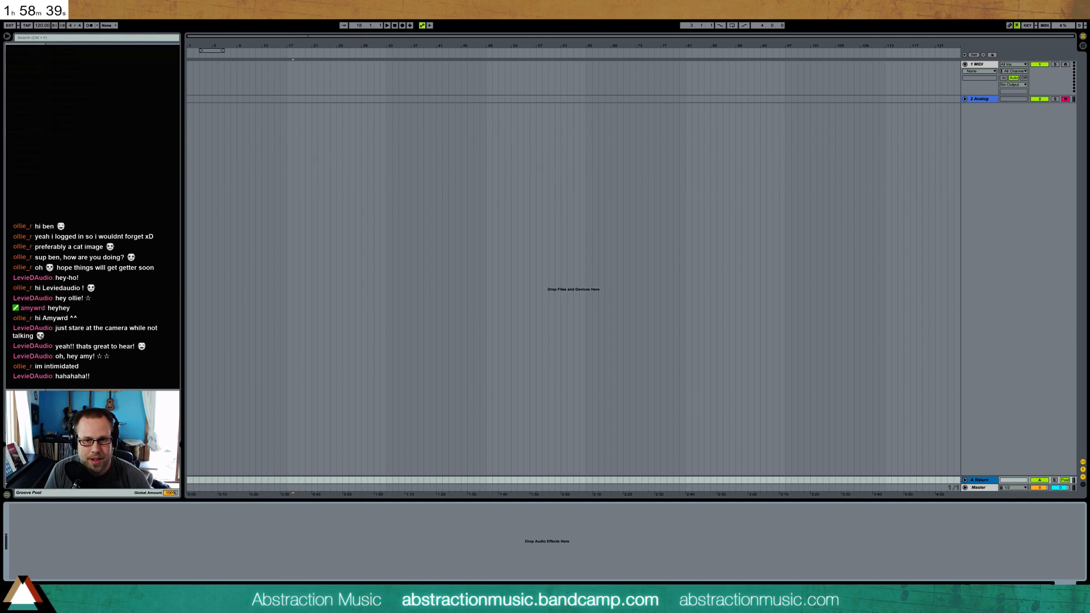
{"action": "left_click", "coordinate": [964, 480]}
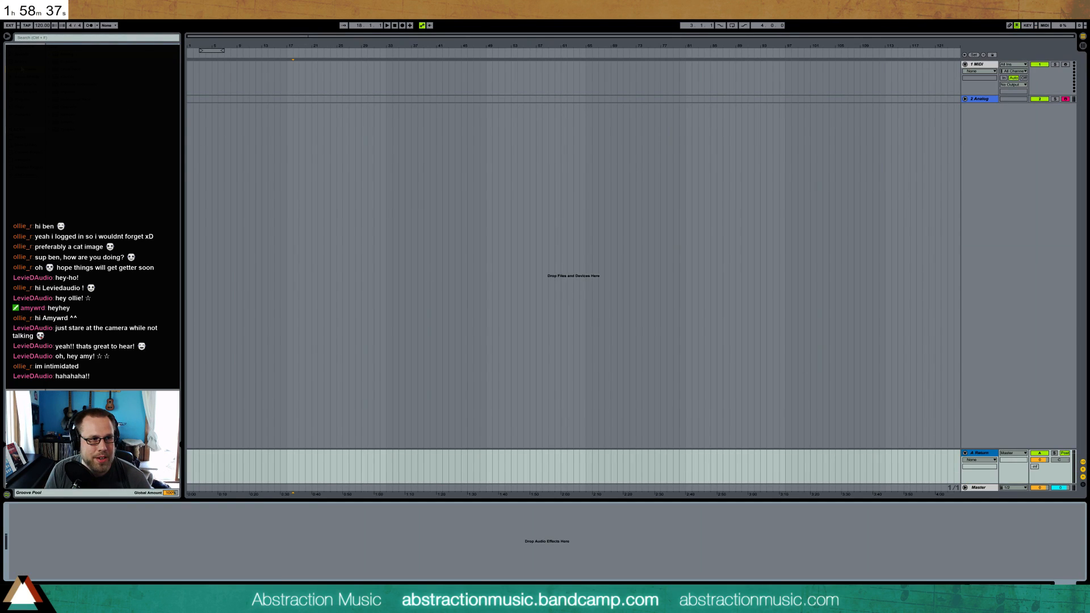
{"action": "left_click", "coordinate": [23, 99]}
{"action": "left_click", "coordinate": [52, 55]}
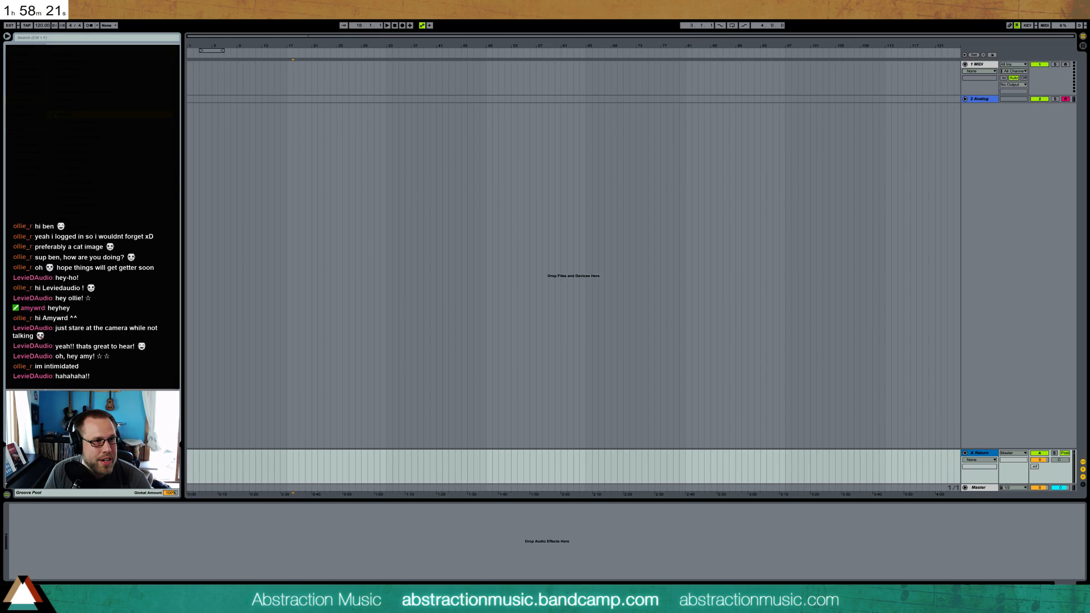
{"action": "left_click_drag", "start_coordinate": [69, 123], "coordinate": [337, 538]}
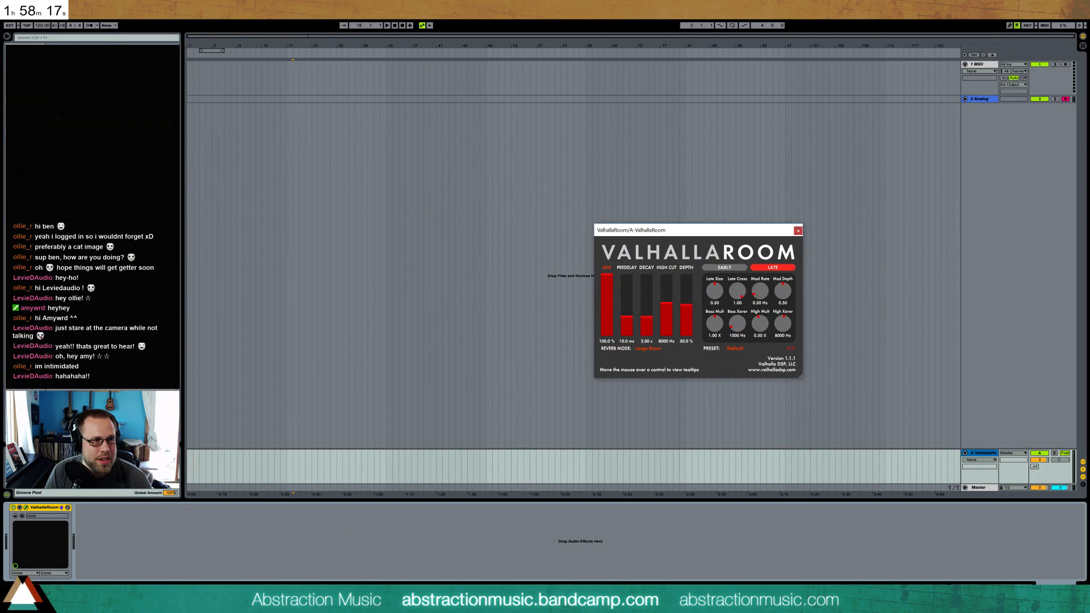
Raise the Analog track's send to return A and set the song tempo to 85 BPM
{"action": "left_click", "coordinate": [965, 99]}
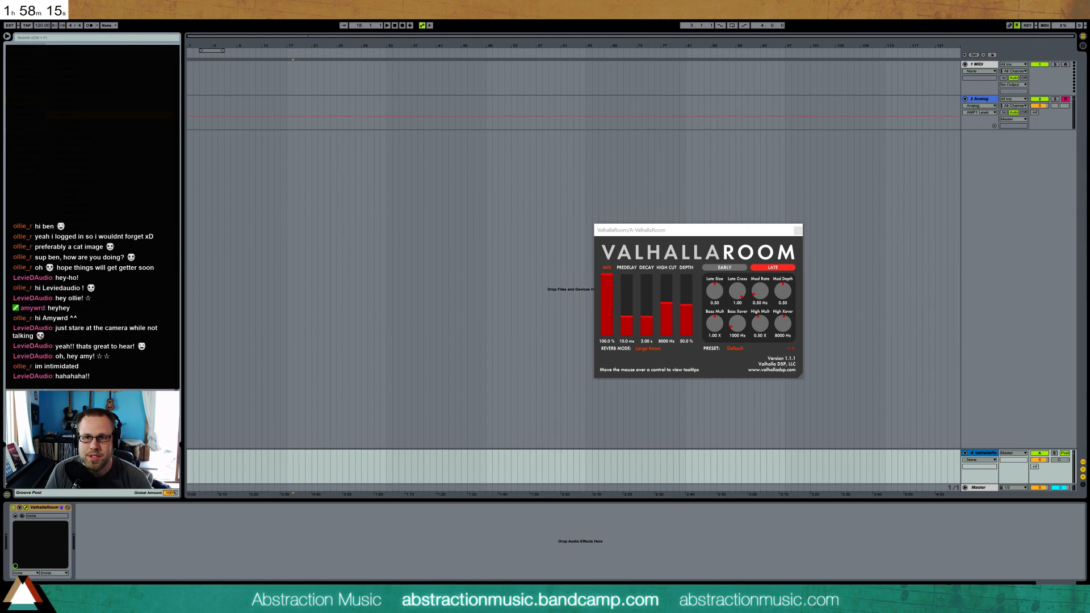
{"action": "left_click_drag", "start_coordinate": [1034, 112], "coordinate": [1035, 102]}
{"action": "left_click", "coordinate": [44, 25]}
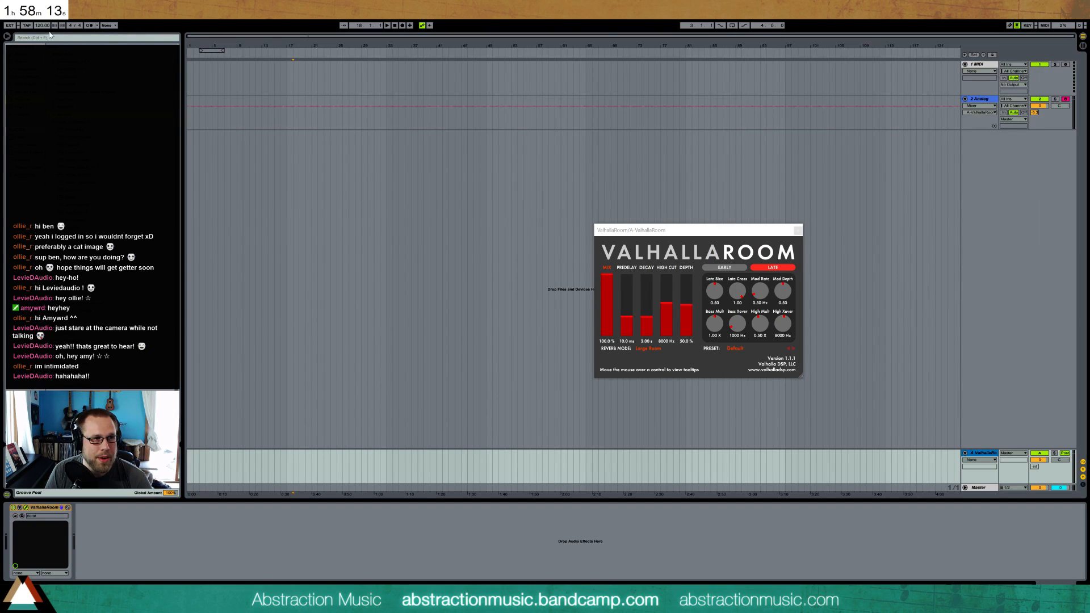
{"action": "type", "text": "85"}
{"action": "key", "text": "Return"}
Set ValhallaRoom's decay to 7.16 s, raise its high cut, slightly lower its depth, and close the plug-in window
{"action": "left_click_drag", "start_coordinate": [688, 230], "coordinate": [630, 180]}
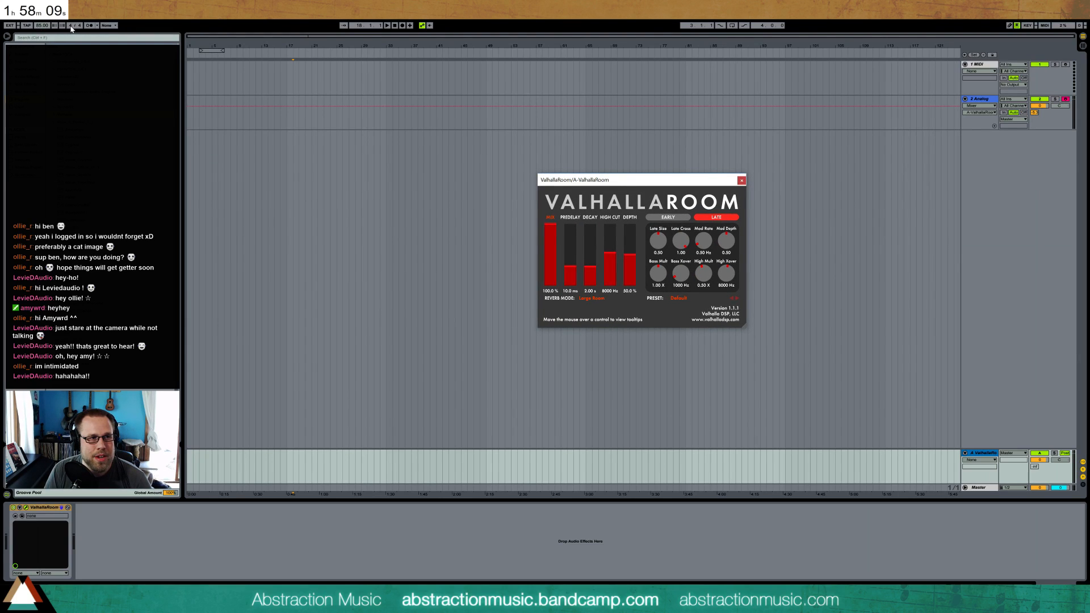
{"action": "left_click", "coordinate": [589, 259]}
{"action": "mouse_move", "coordinate": [609, 259]}
{"action": "left_mouse_down"}
{"action": "mouse_move", "coordinate": [609, 234]}
{"action": "mouse_move", "coordinate": [626, 254]}
{"action": "left_mouse_up"}
{"action": "left_click", "coordinate": [588, 257]}
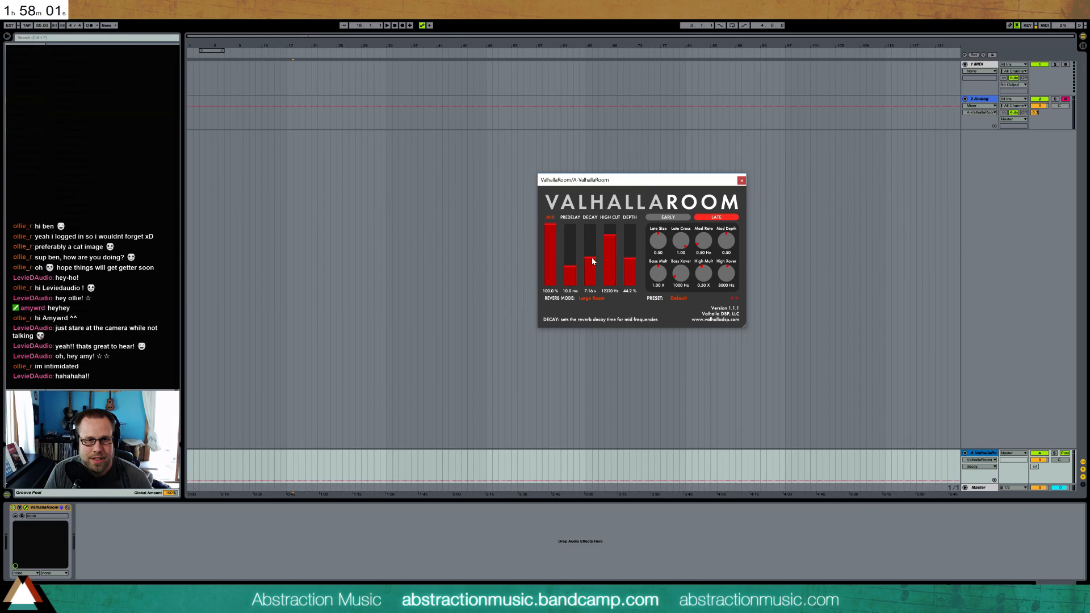
{"action": "left_click", "coordinate": [741, 181]}
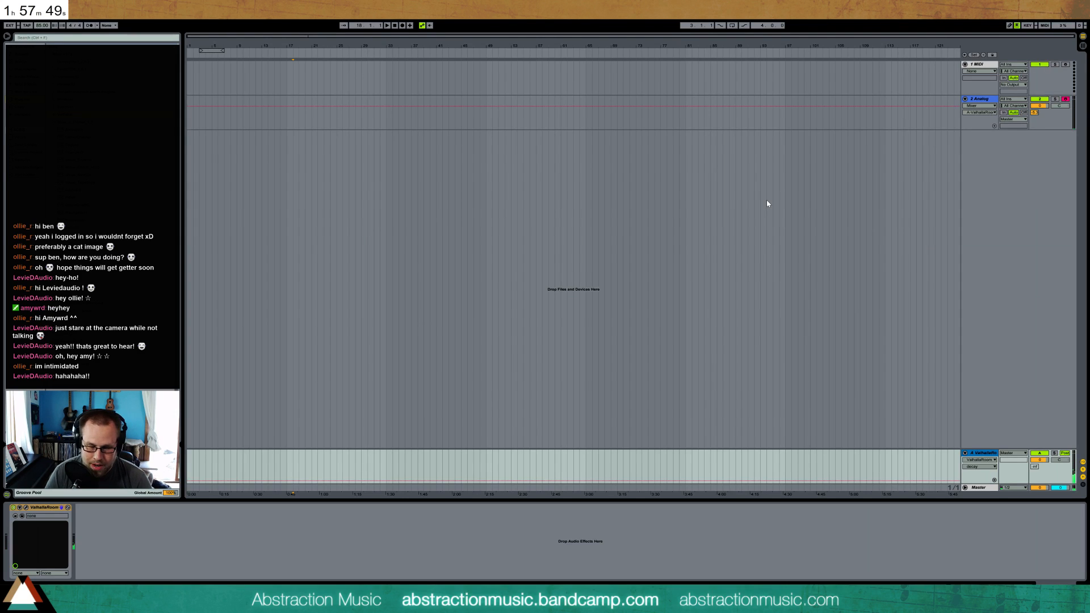
On the Analog track, readjust the Amp1 envelope and enable the unison with an adjusted detune amount
{"action": "left_click", "coordinate": [979, 100]}
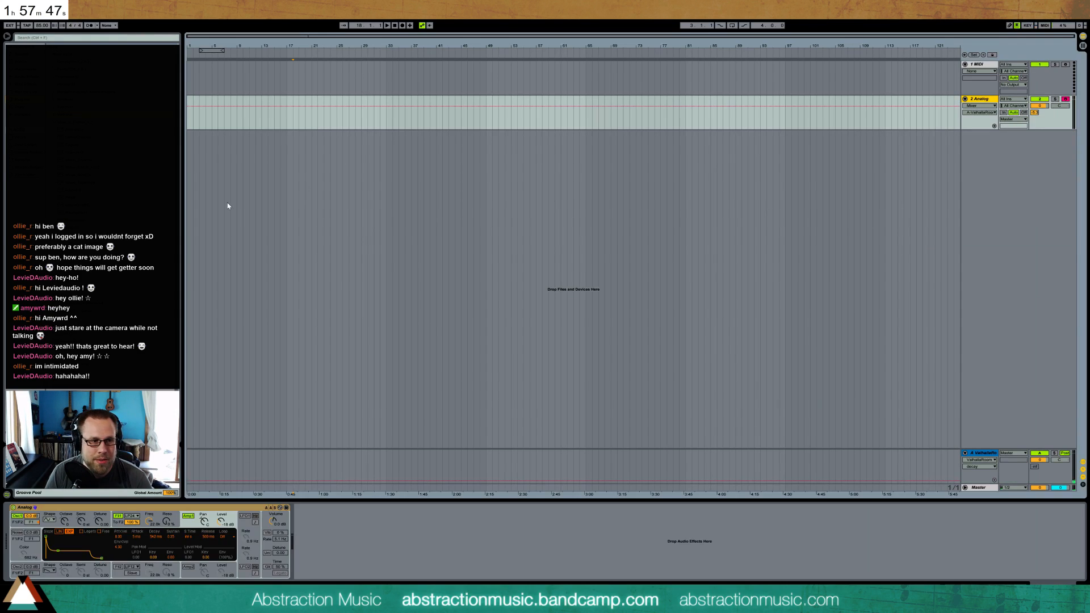
{"action": "left_click_drag", "start_coordinate": [58, 553], "coordinate": [24, 545]}
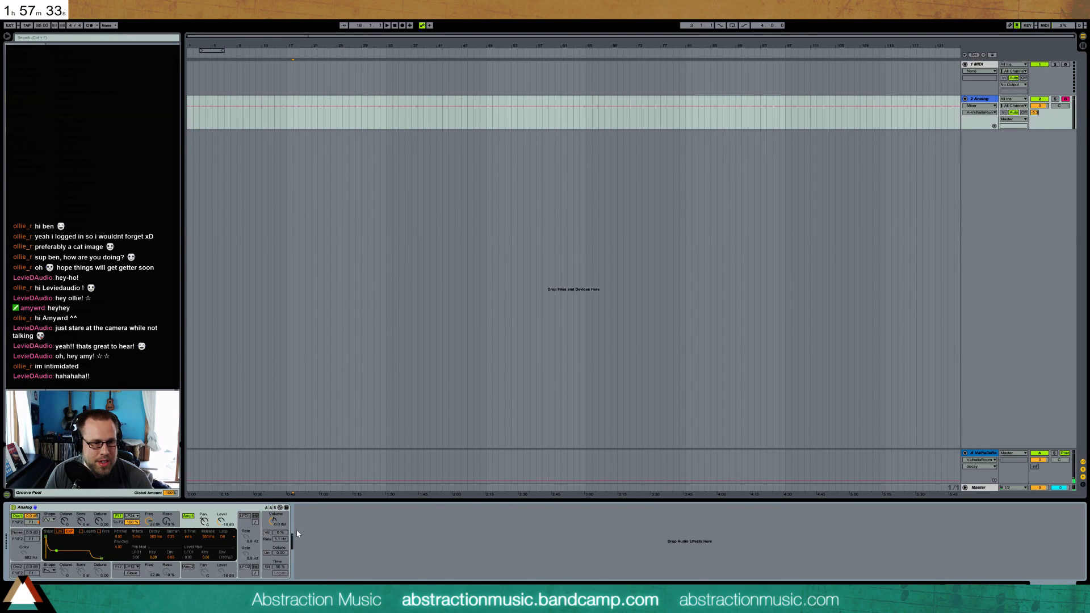
{"action": "left_click", "coordinate": [268, 553]}
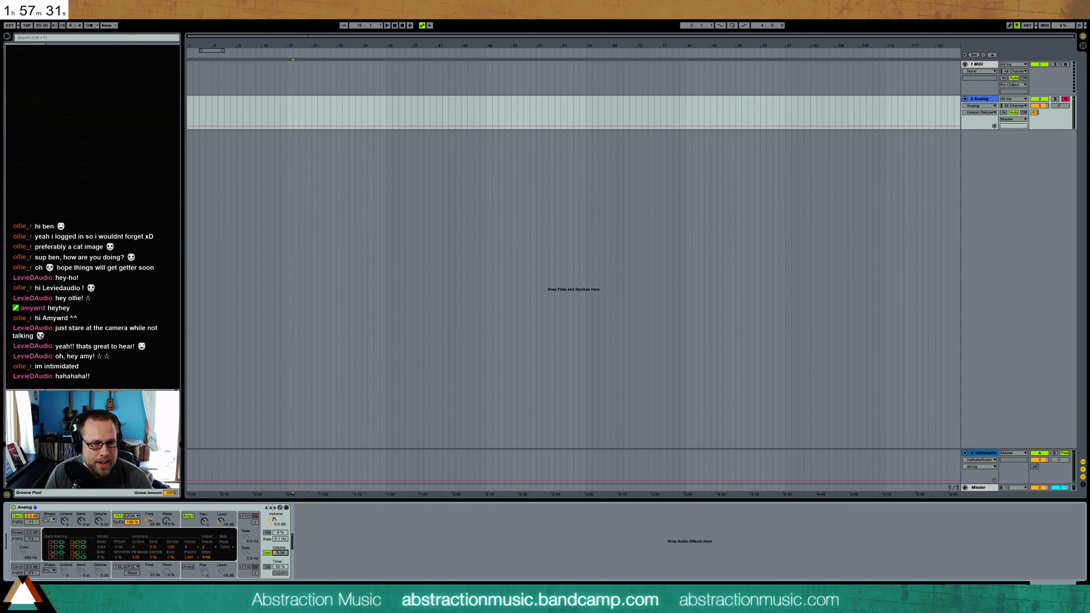
{"action": "left_click_drag", "start_coordinate": [278, 554], "coordinate": [279, 554]}
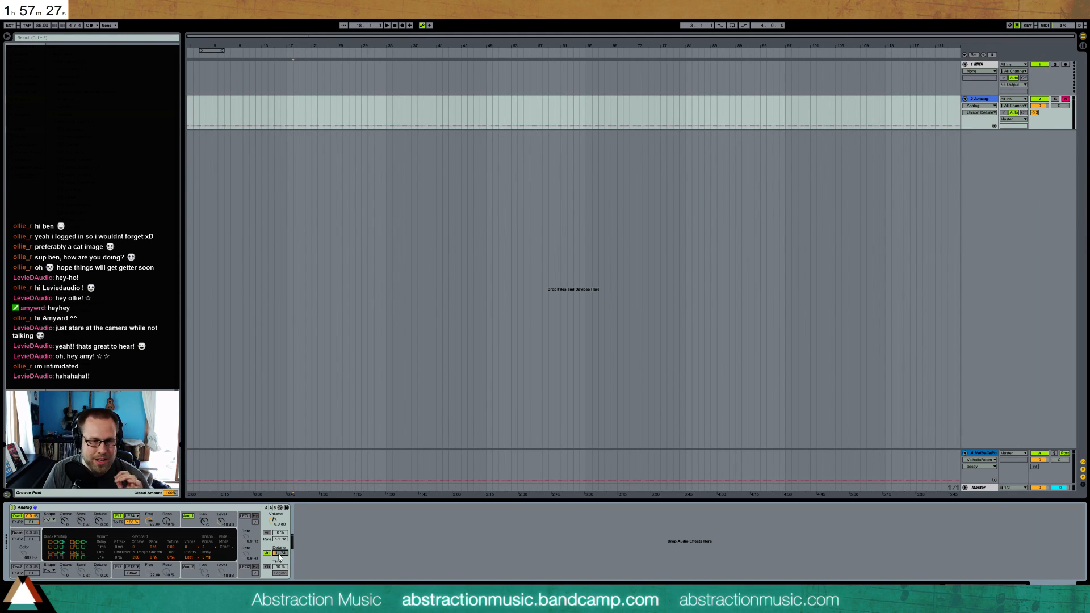
Deactivate ValhallaRoom on return A and add ValhallaShimmer after it, moving its plug-in window clear
{"action": "left_click", "coordinate": [988, 454]}
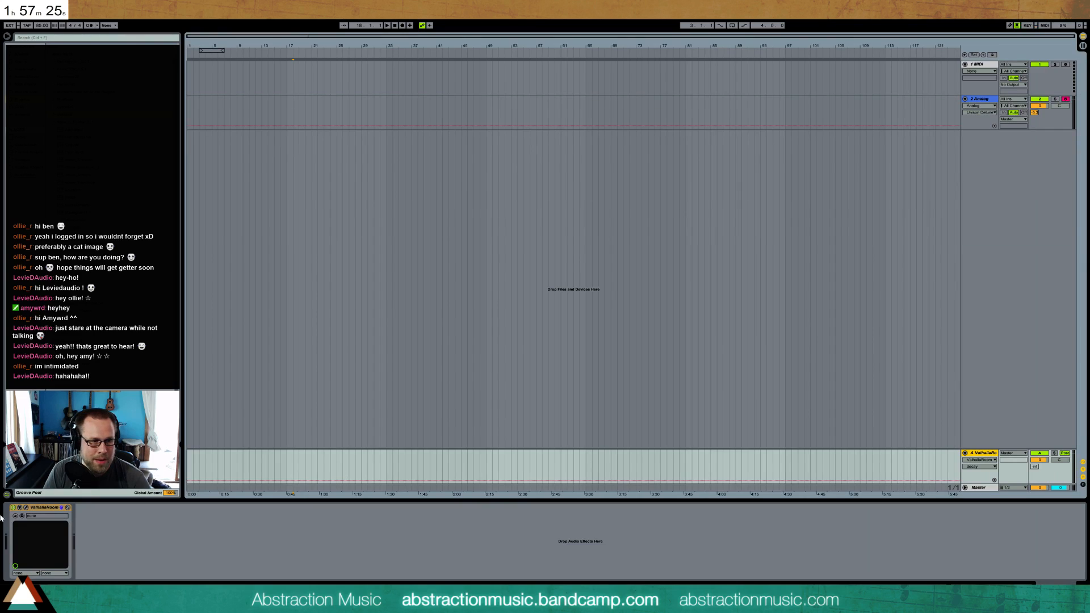
{"action": "left_click", "coordinate": [13, 510]}
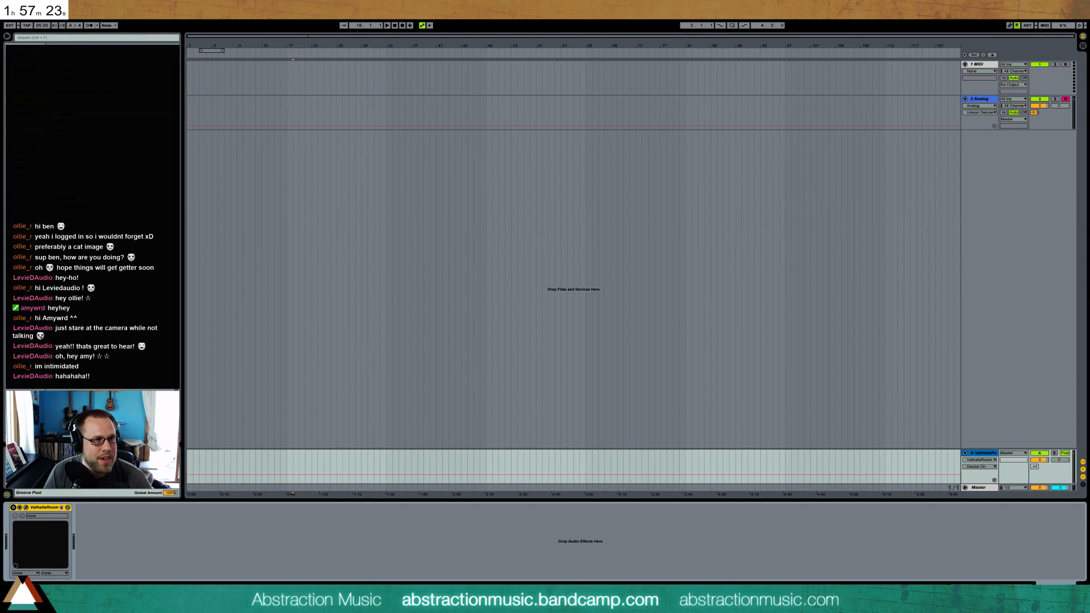
{"action": "left_click", "coordinate": [55, 115]}
{"action": "left_click_drag", "start_coordinate": [67, 129], "coordinate": [149, 553]}
{"action": "left_click_drag", "start_coordinate": [635, 184], "coordinate": [597, 222]}
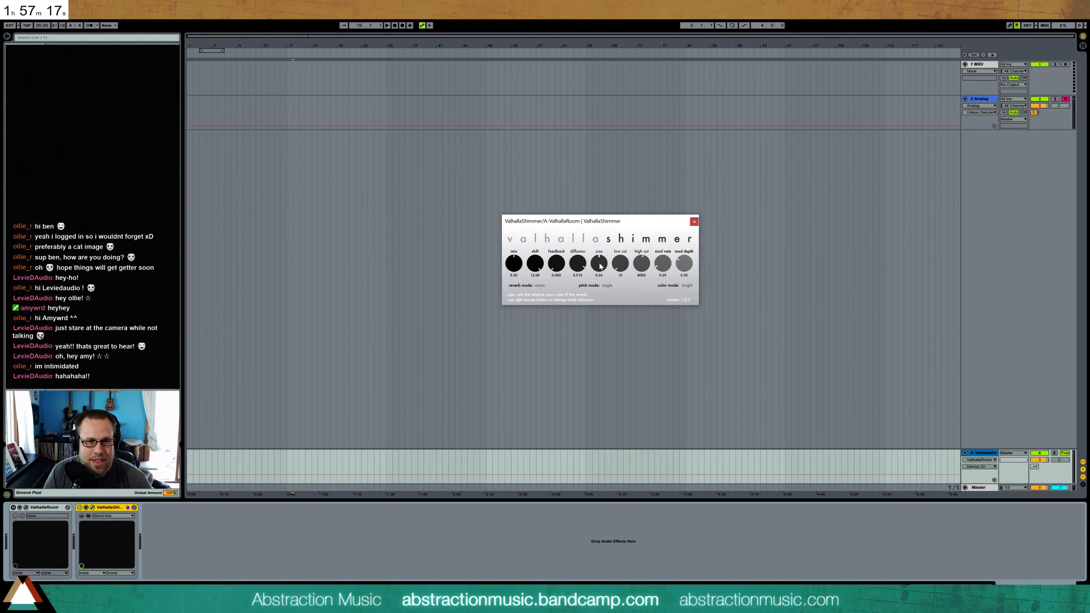
Reactivate ValhallaRoom on return A, lower ValhallaShimmer's feedback to about 0.15, and slightly raise its size
{"action": "left_click_drag", "start_coordinate": [556, 264], "coordinate": [544, 246]}
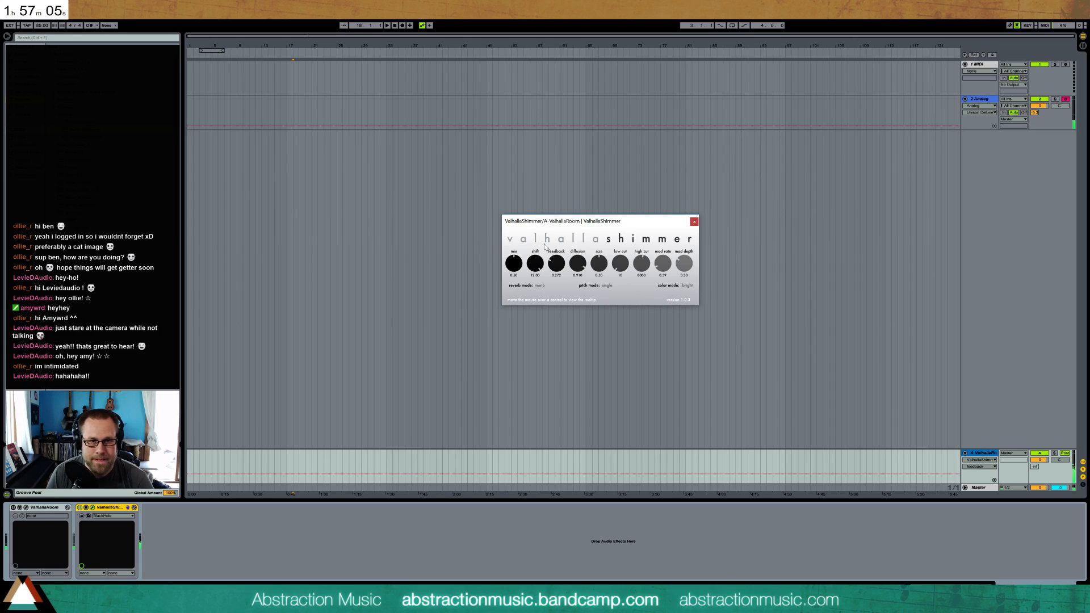
{"action": "left_click", "coordinate": [14, 508]}
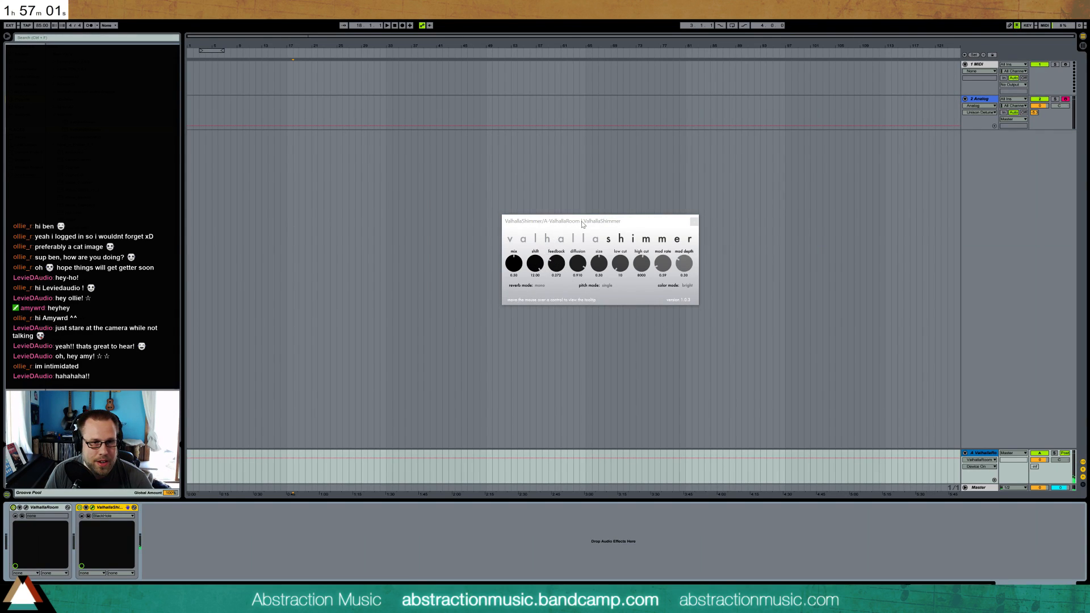
{"action": "left_click_drag", "start_coordinate": [584, 222], "coordinate": [569, 238]}
{"action": "left_click_drag", "start_coordinate": [543, 274], "coordinate": [551, 288]}
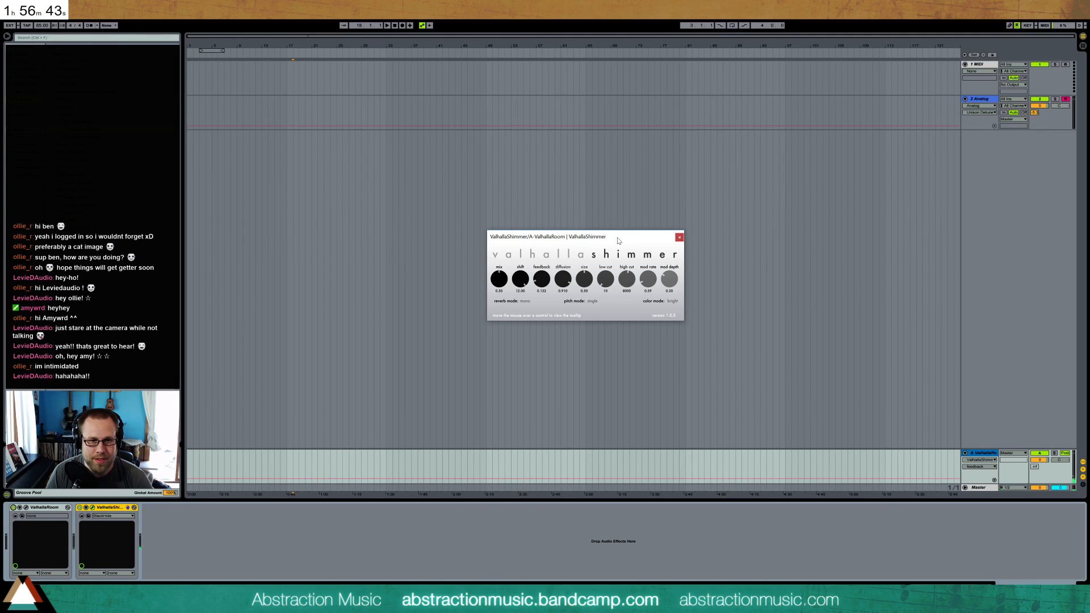
{"action": "left_click_drag", "start_coordinate": [583, 285], "coordinate": [579, 279]}
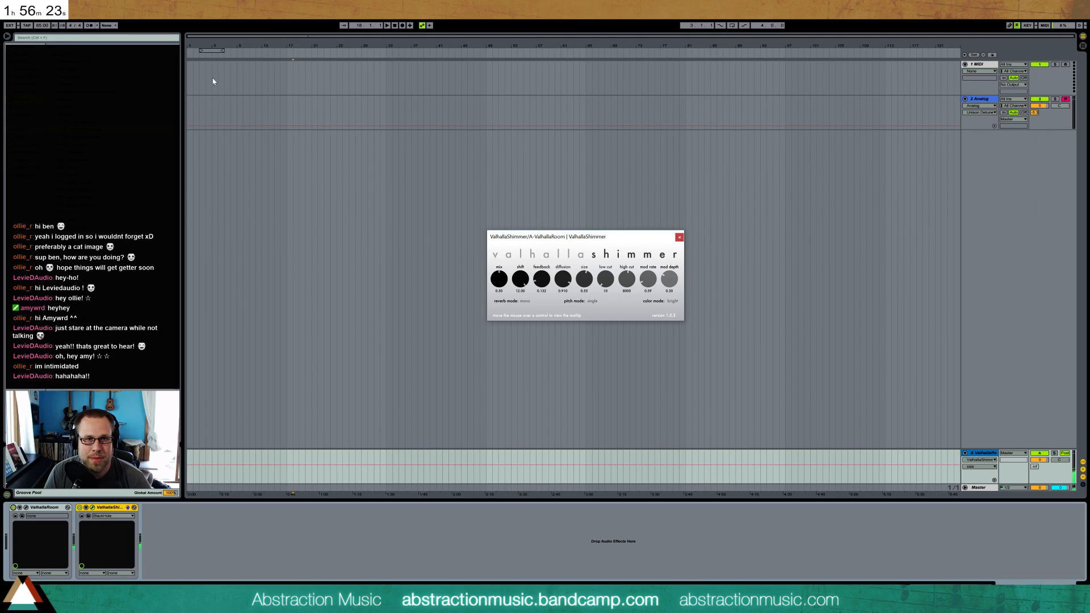
Move the loop brace to start at bar 5 and set the song tempo to 65 BPM after tapping it in
{"action": "left_click_drag", "start_coordinate": [204, 51], "coordinate": [221, 51]}
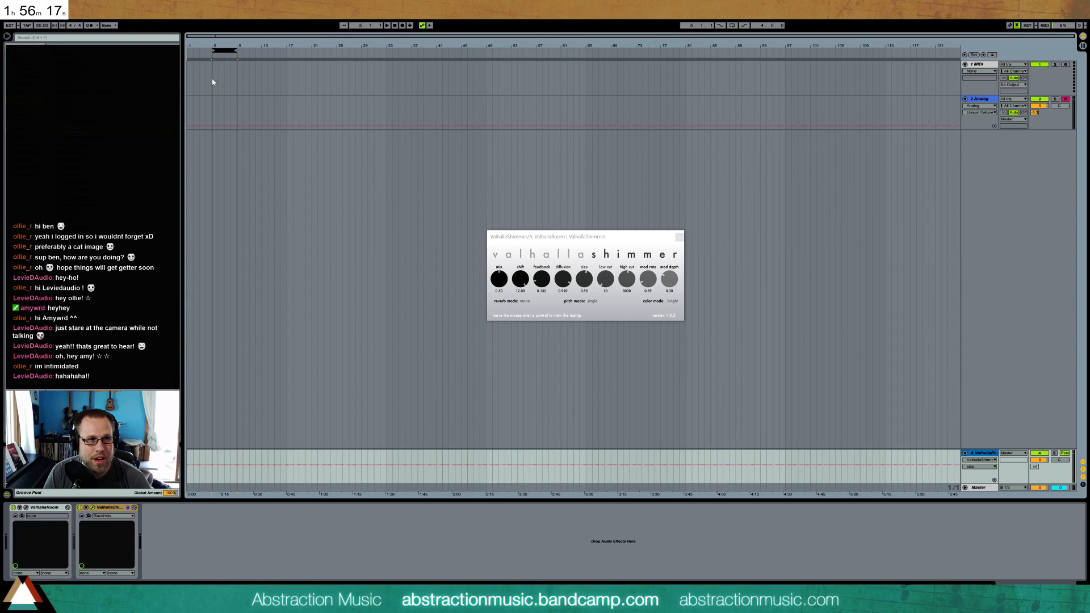
{"action": "left_click_drag", "start_coordinate": [212, 78], "coordinate": [216, 78]}
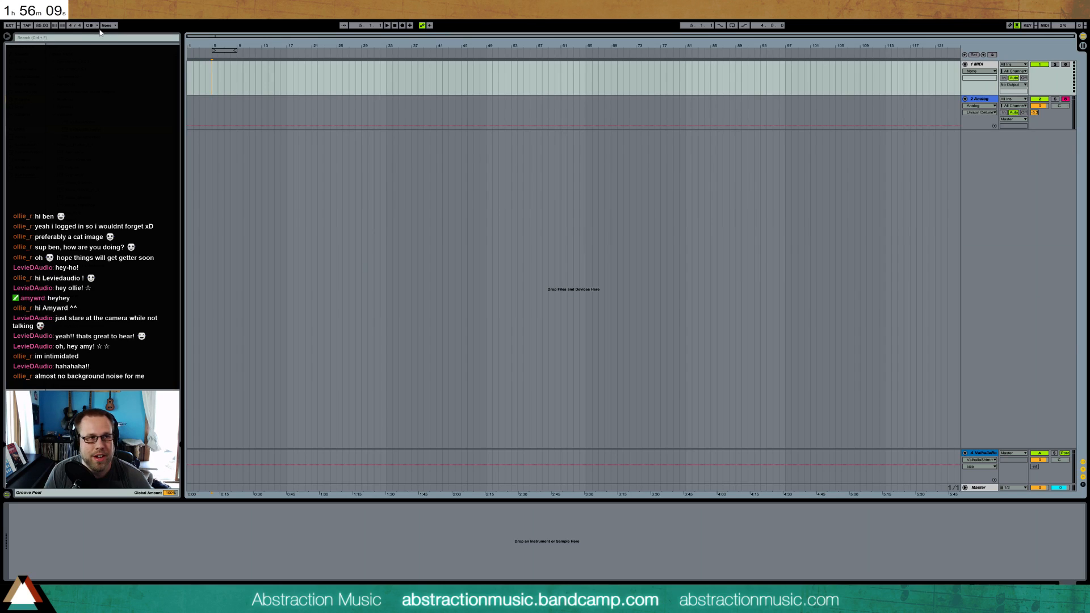
{"action": "left_click", "coordinate": [27, 26]}
{"action": "left_click", "coordinate": [26, 25]}
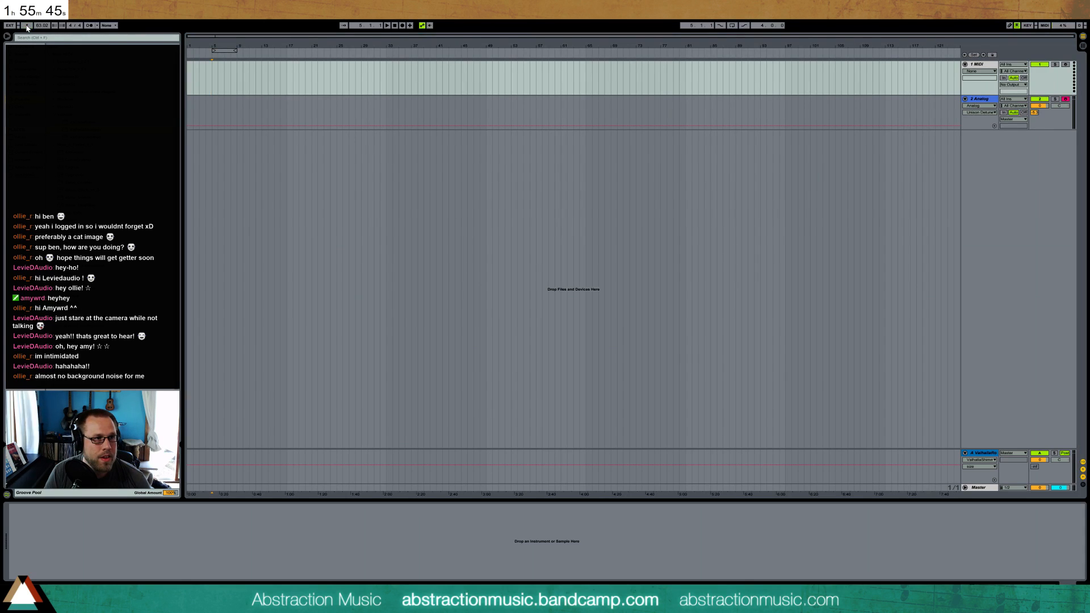
{"action": "left_click", "coordinate": [27, 26]}
{"action": "left_click", "coordinate": [27, 25]}
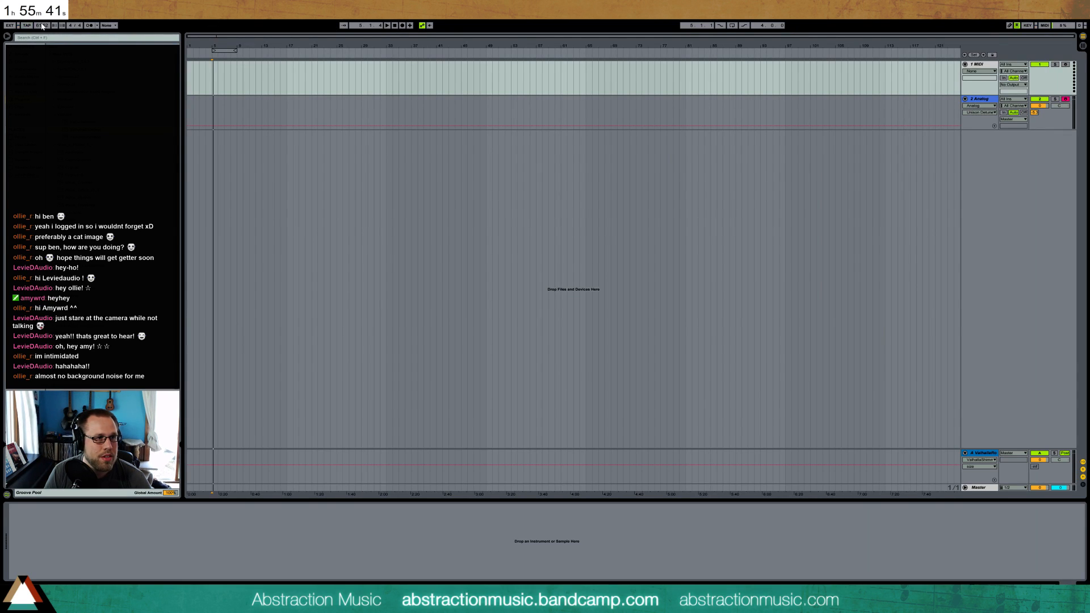
{"action": "type", "text": "65"}
{"action": "key", "text": "Return"}
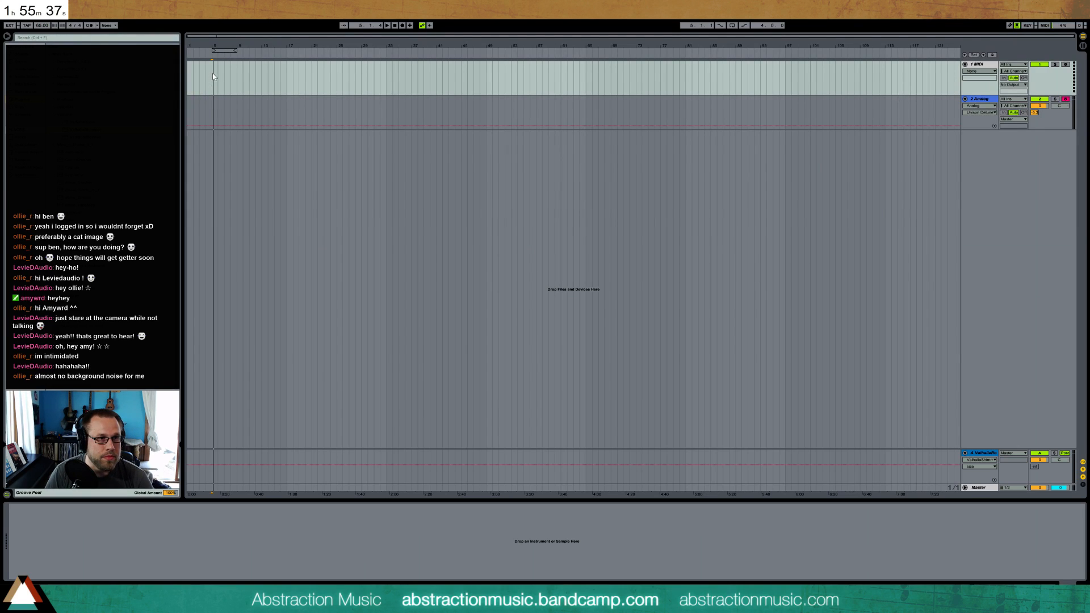
Create a two-bar clip at bar 5 on the MIDI track, duplicate it, and look over its note range
{"action": "left_click_drag", "start_coordinate": [212, 74], "coordinate": [217, 74]}
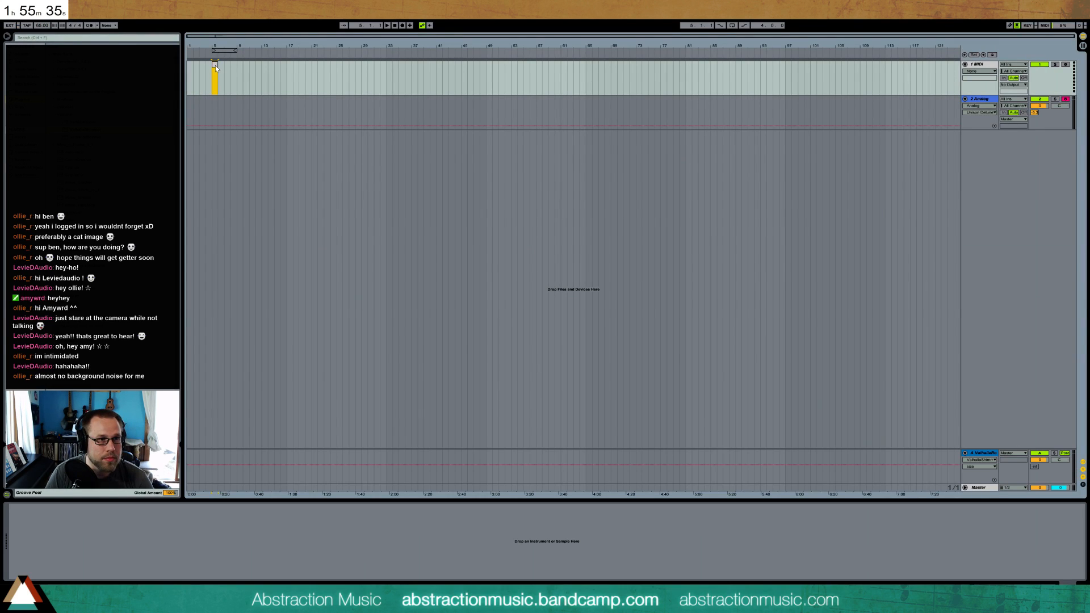
{"action": "key", "text": "ctrl+shift+m"}
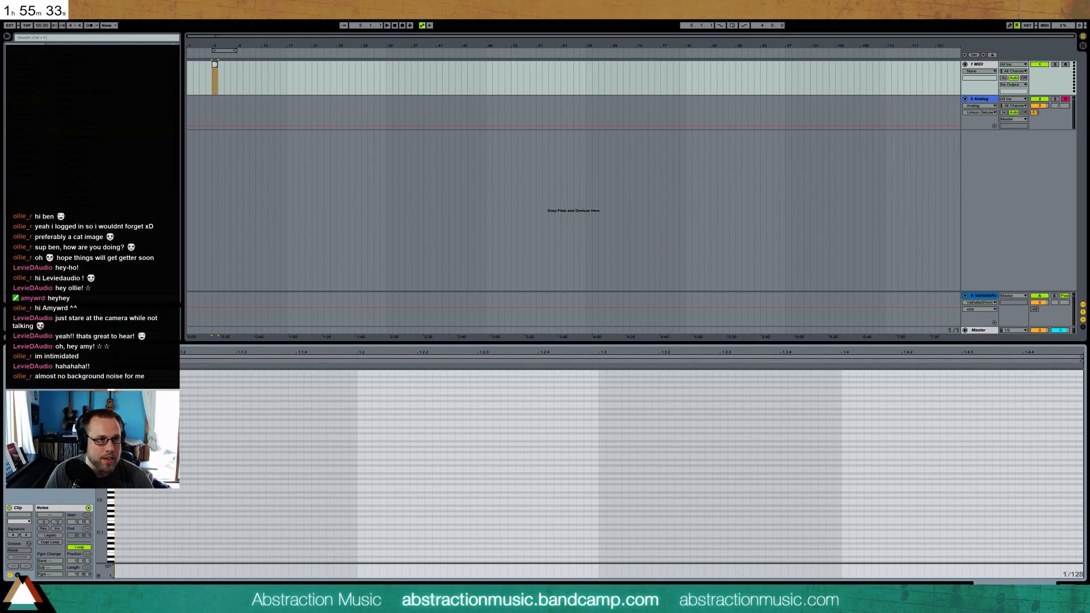
{"action": "left_click_drag", "start_coordinate": [218, 67], "coordinate": [226, 68]}
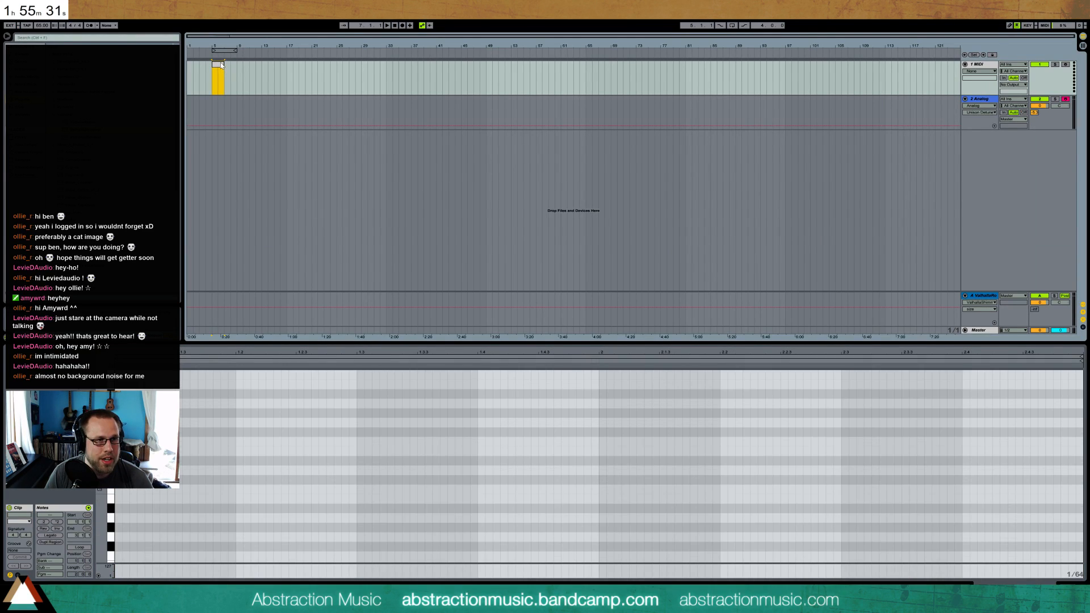
{"action": "key", "text": "ctrl+d"}
{"action": "left_click", "coordinate": [218, 69]}
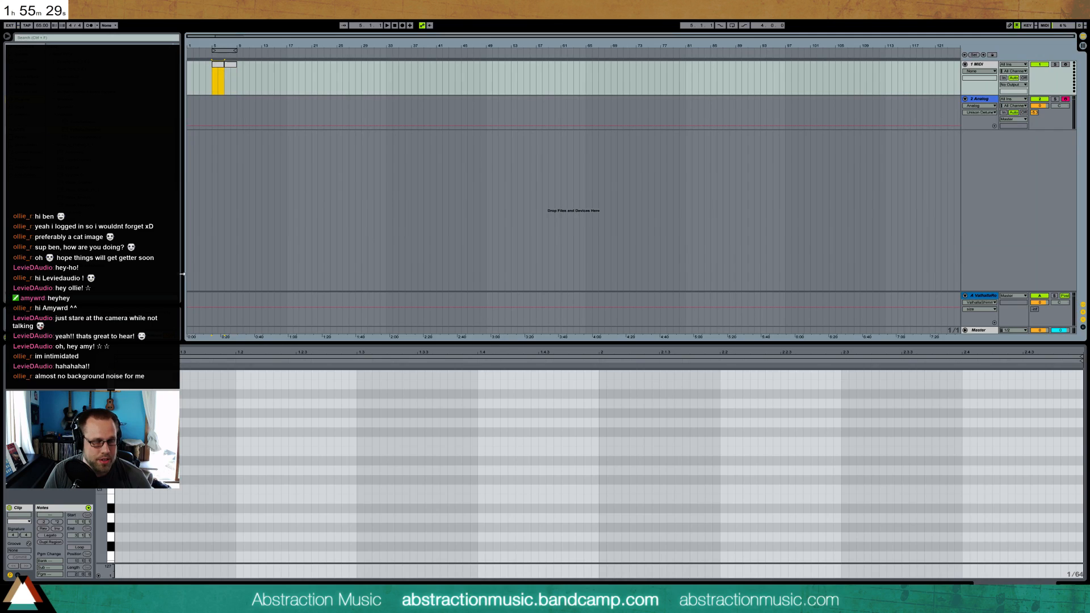
{"action": "left_click_drag", "start_coordinate": [100, 500], "coordinate": [85, 559]}
{"action": "scroll", "coordinate": [596, 467], "scroll_direction": "down", "scroll_amount": 12}
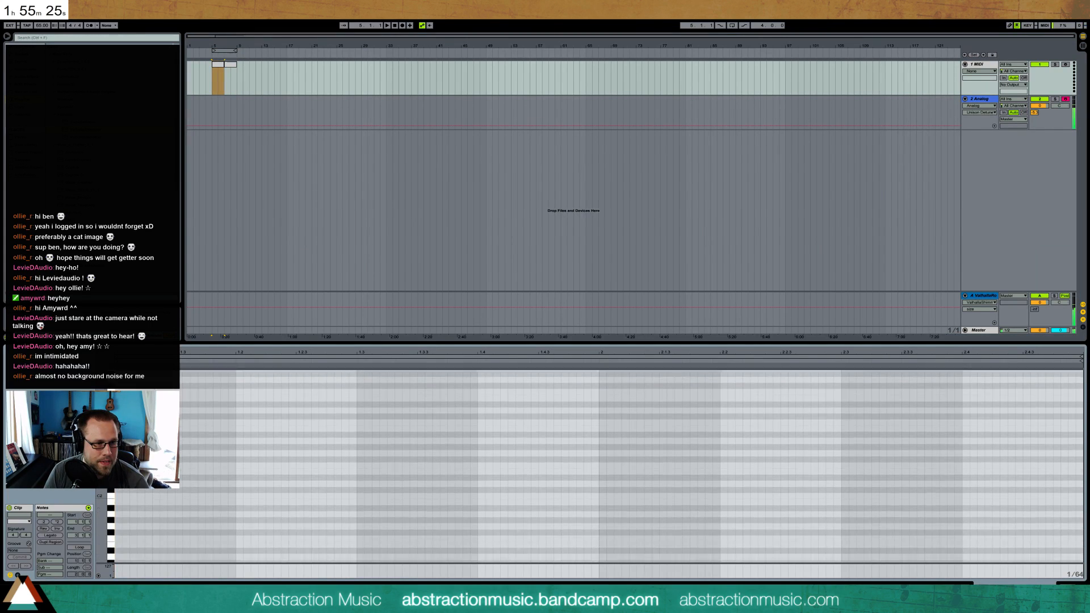
{"action": "scroll", "coordinate": [596, 466], "scroll_direction": "up", "scroll_amount": 2}
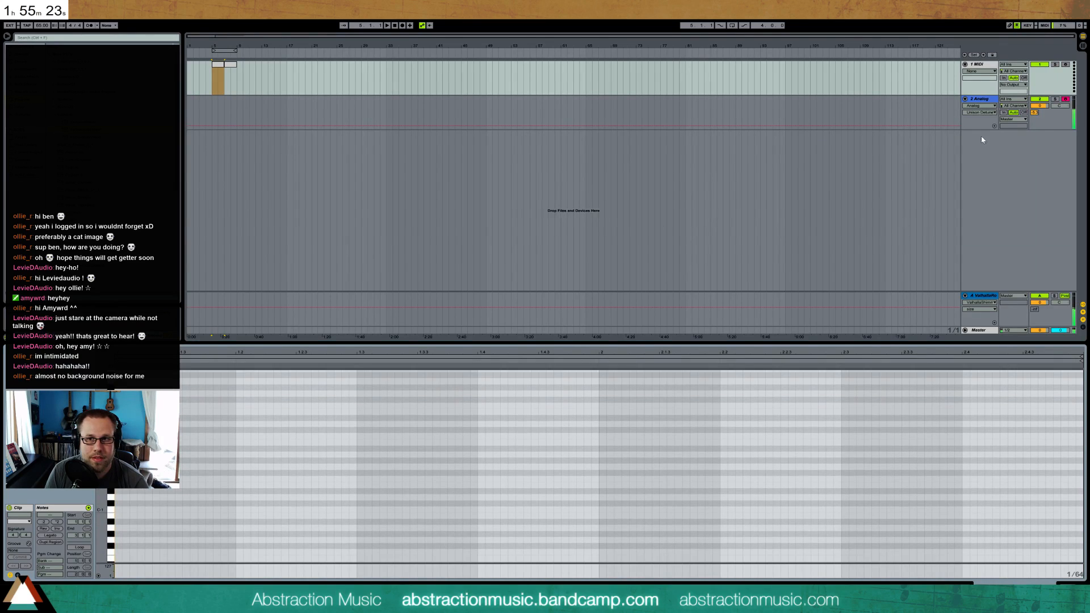
Clear the clips from the MIDI track and open a two-bar clip at bar 5 on the Analog track for note editing
{"action": "left_click_drag", "start_coordinate": [225, 89], "coordinate": [258, 80]}
{"action": "key", "text": "ctrl+shift+m"}
{"action": "key", "text": "Delete"}
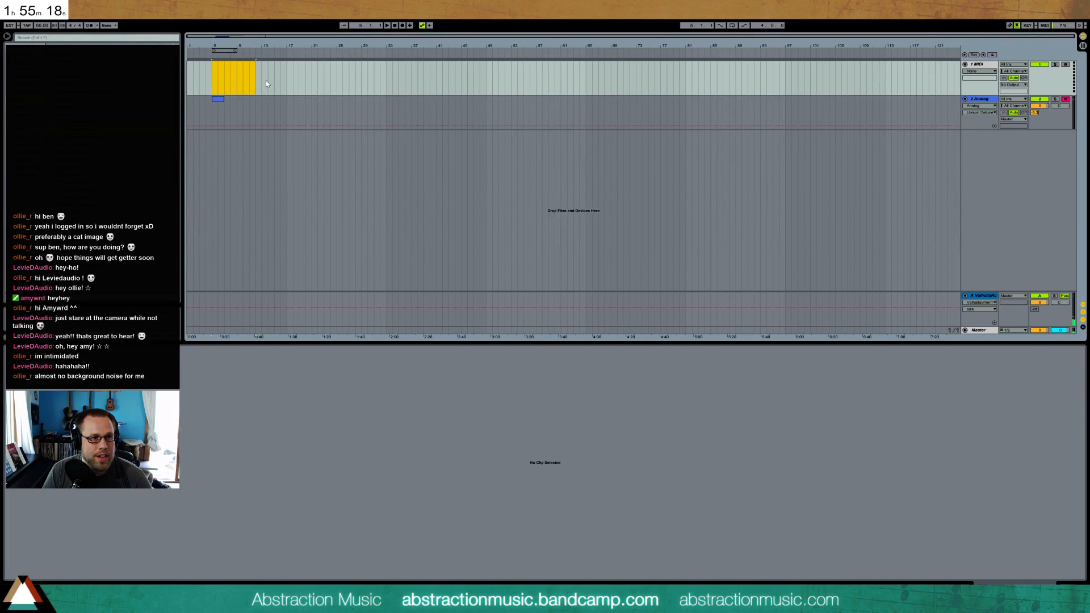
{"action": "left_click", "coordinate": [218, 99]}
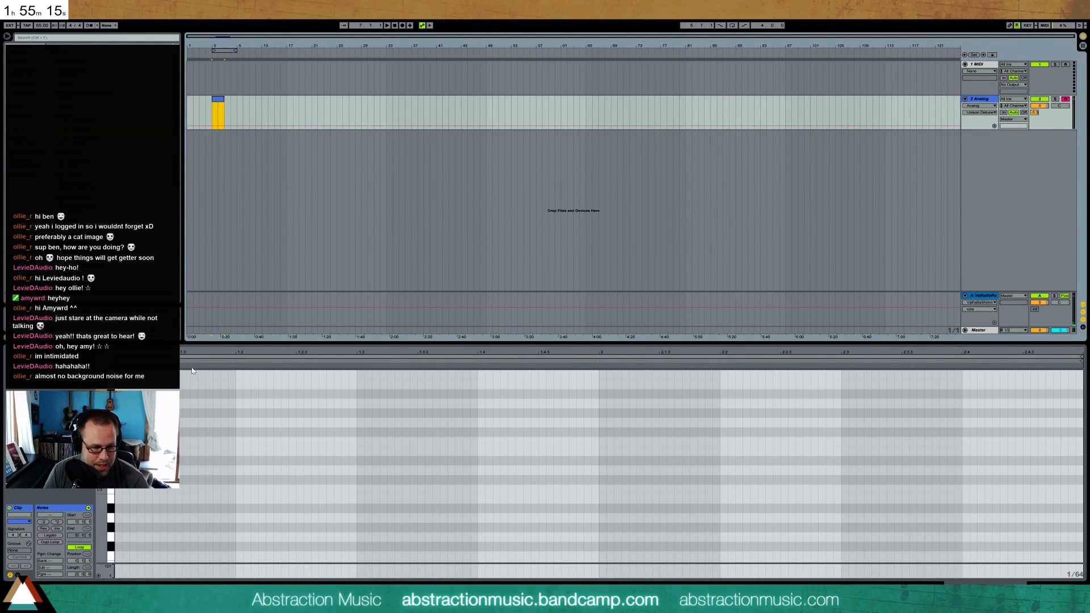
{"action": "left_click_drag", "start_coordinate": [101, 423], "coordinate": [85, 395]}
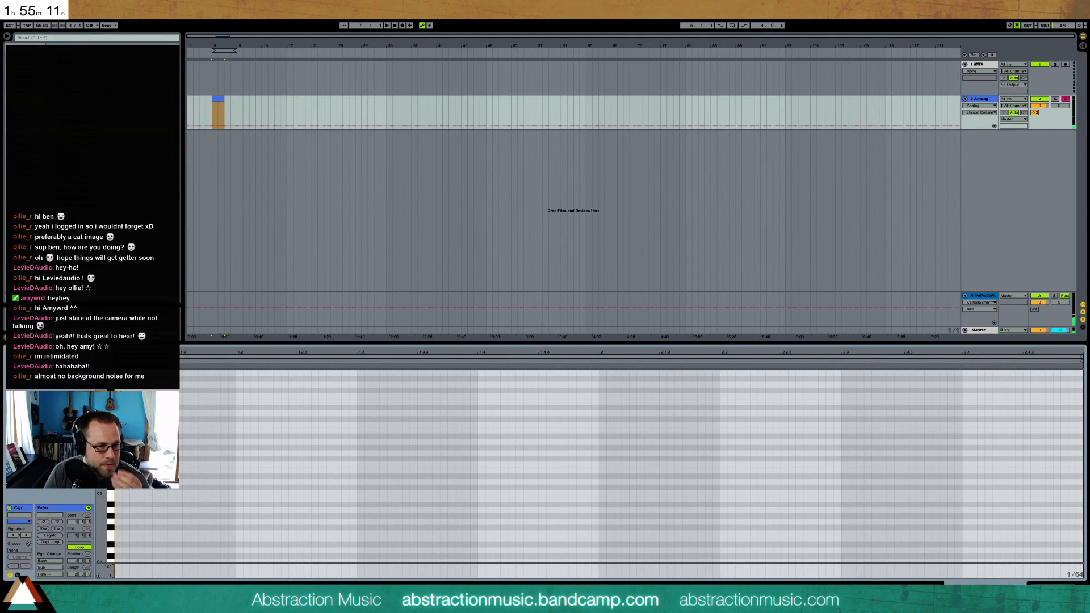
Enter three short notes at half-beat intervals from the clip's start and a lower one-beat note at 1.2.3, and play it
{"action": "double_click", "coordinate": [118, 441]}
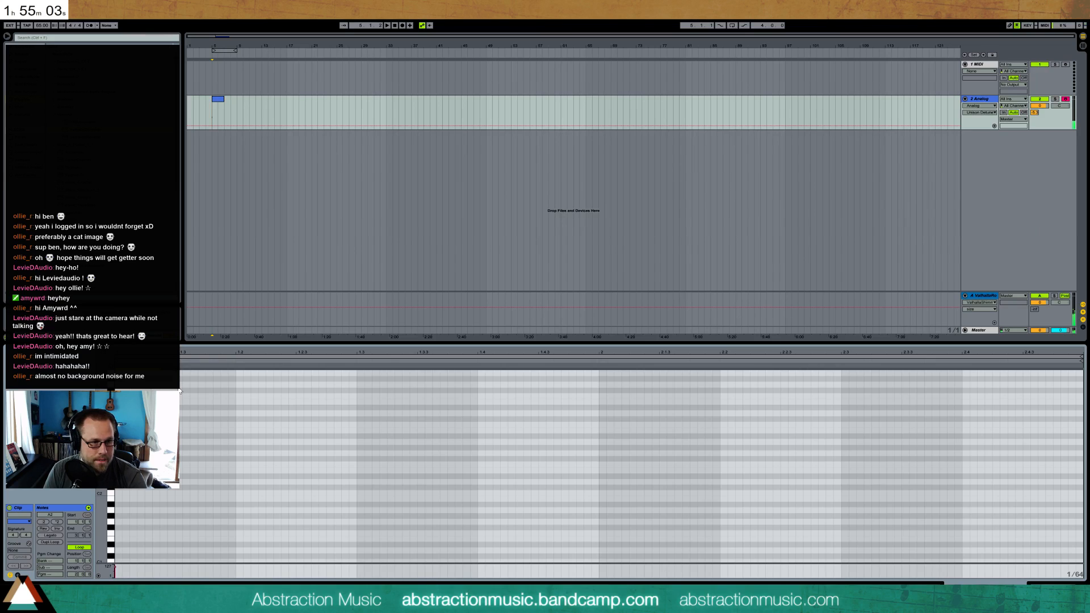
{"action": "key", "text": "Right"}
{"action": "key", "text": "Right"}
{"action": "key", "text": "Right"}
{"action": "key", "text": "Right"}
{"action": "left_click", "coordinate": [237, 388]}
{"action": "key", "text": "Right"}
{"action": "key", "text": "Right"}
{"action": "key", "text": "Right"}
{"action": "key", "text": "Right"}
{"action": "key", "text": "Right"}
{"action": "key", "text": "Right"}
{"action": "key", "text": "Right"}
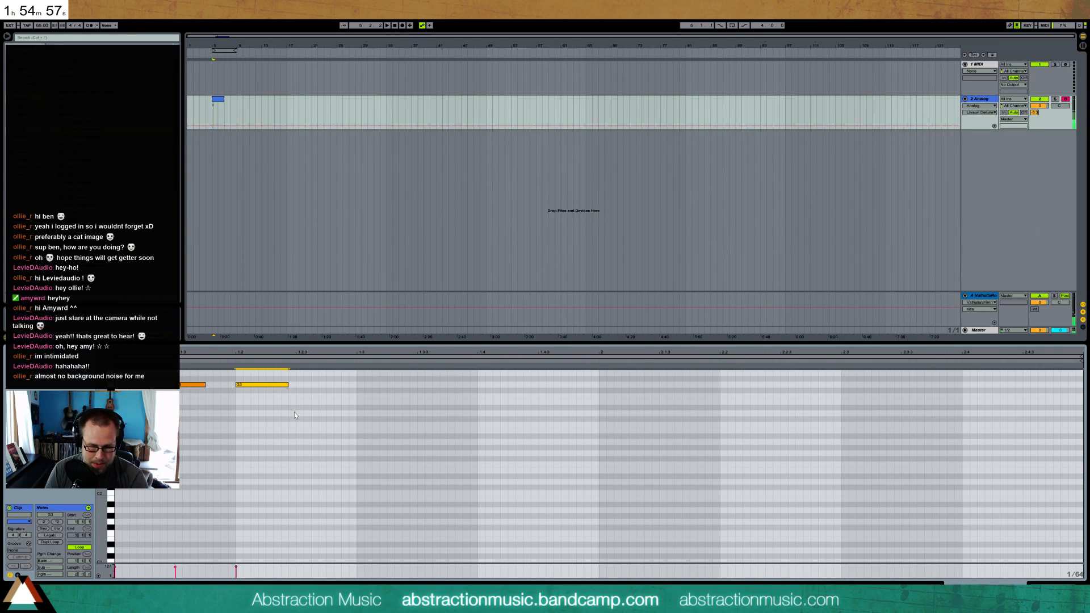
{"action": "left_click", "coordinate": [299, 403]}
{"action": "left_click_drag", "start_coordinate": [298, 403], "coordinate": [415, 399]}
{"action": "key", "text": "space"}
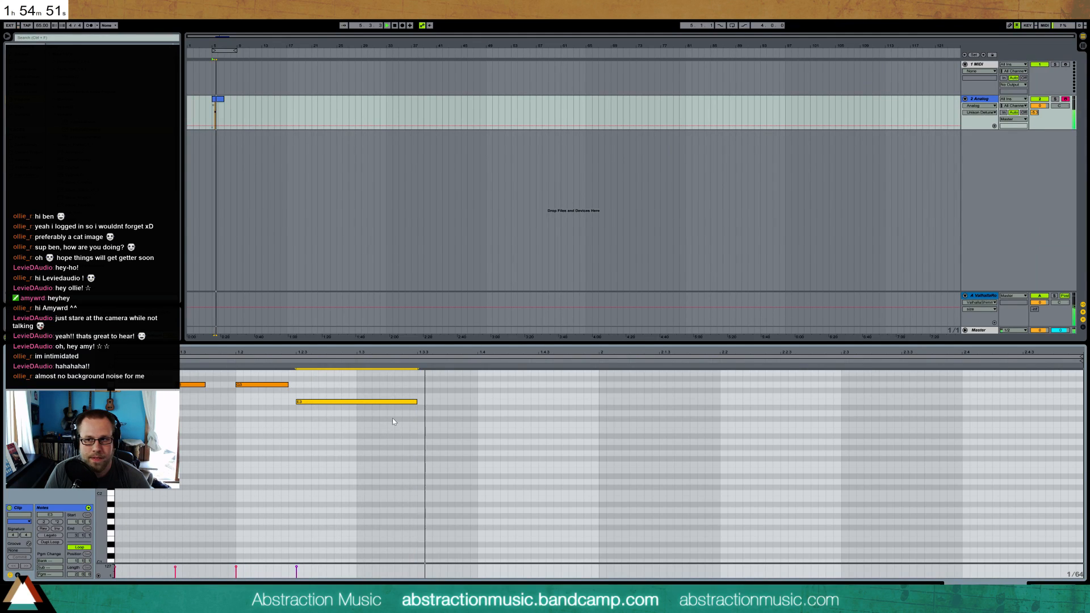
Duplicate the two-bar Analog clip directly after itself and toggle playback
{"action": "left_click", "coordinate": [221, 106]}
{"action": "key", "text": "ctrl+d"}
{"action": "key", "text": "space"}
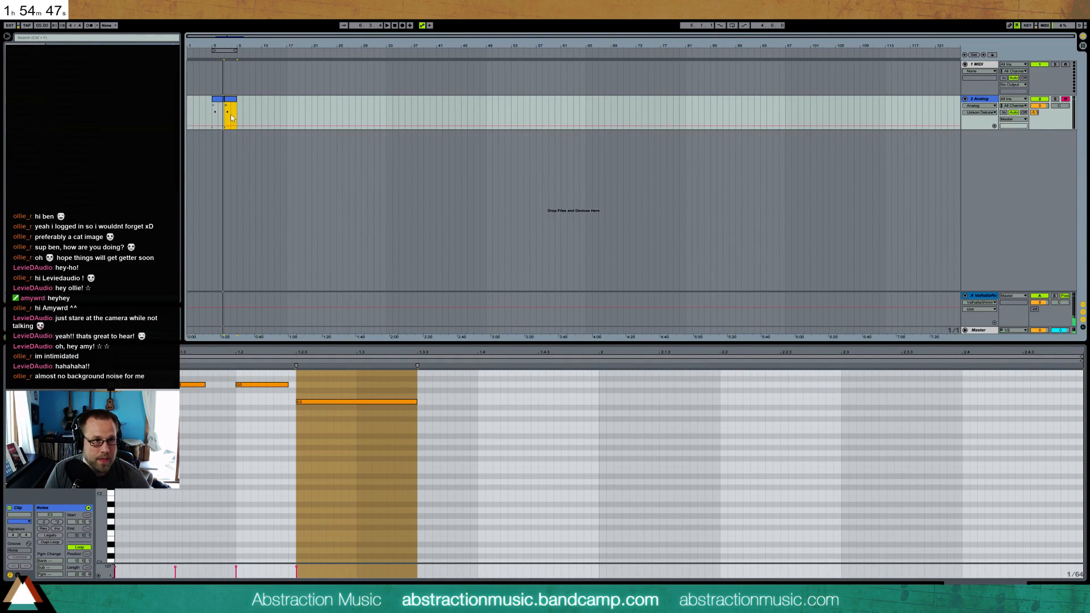
In the duplicated clip, add a higher note about one beat long at 1.3, shorten the 1.2.3 note to end before it, and play
{"action": "left_click", "coordinate": [468, 458]}
{"action": "scroll", "coordinate": [450, 448], "scroll_direction": "up", "scroll_amount": 1}
{"action": "scroll", "coordinate": [446, 446], "scroll_direction": "up", "scroll_amount": 1}
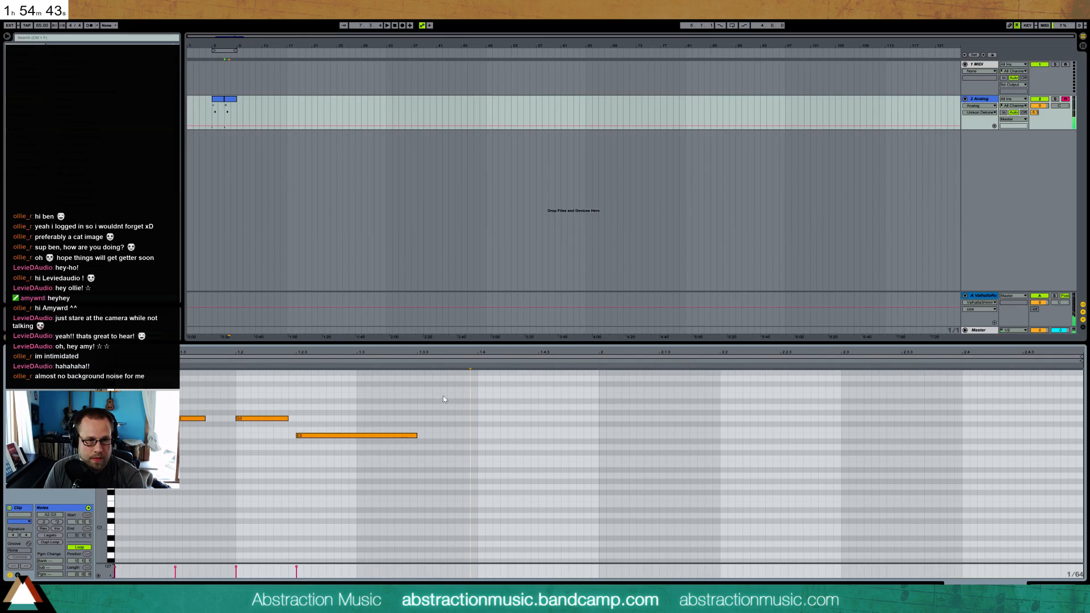
{"action": "double_click", "coordinate": [361, 395]}
{"action": "left_click_drag", "start_coordinate": [374, 395], "coordinate": [470, 395]}
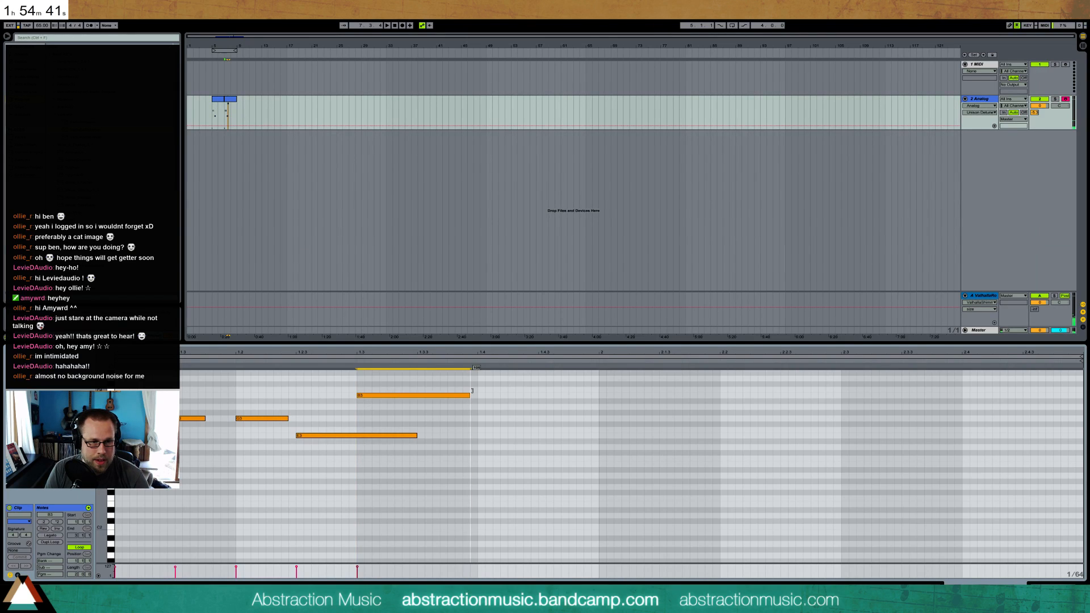
{"action": "left_click_drag", "start_coordinate": [417, 436], "coordinate": [351, 434]}
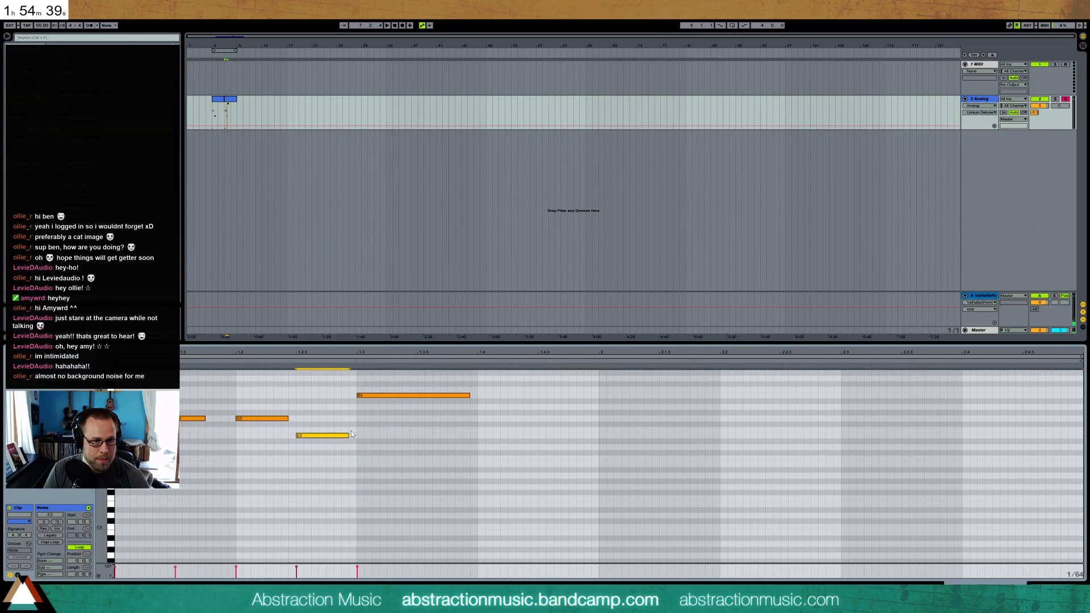
{"action": "key", "text": "space"}
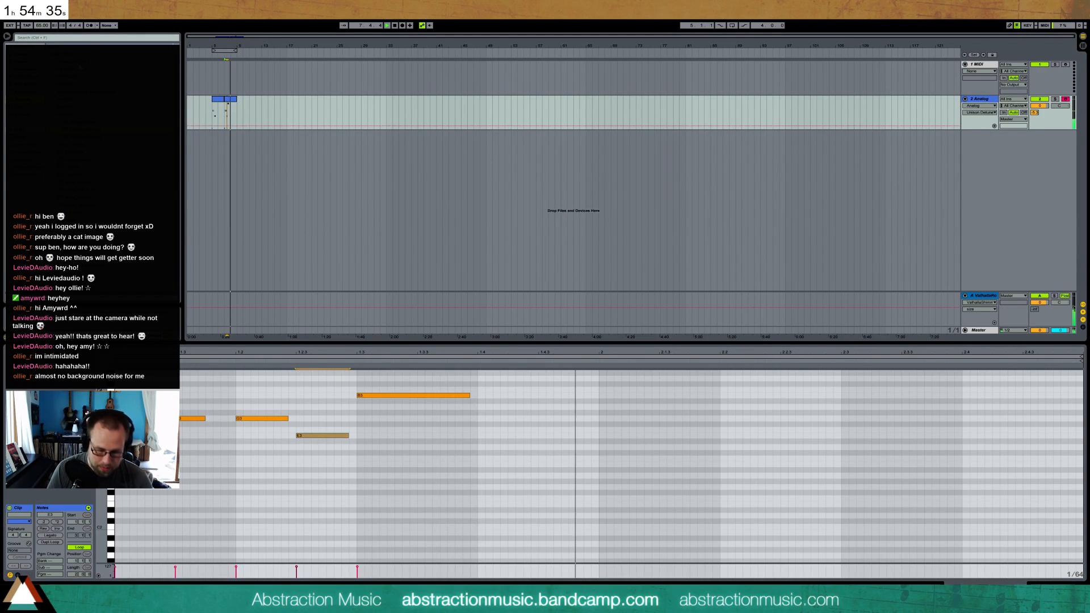
Set the song tempo to 70 BPM and loop playback over the two Analog clips
{"action": "type", "text": "70"}
{"action": "key", "text": "Return"}
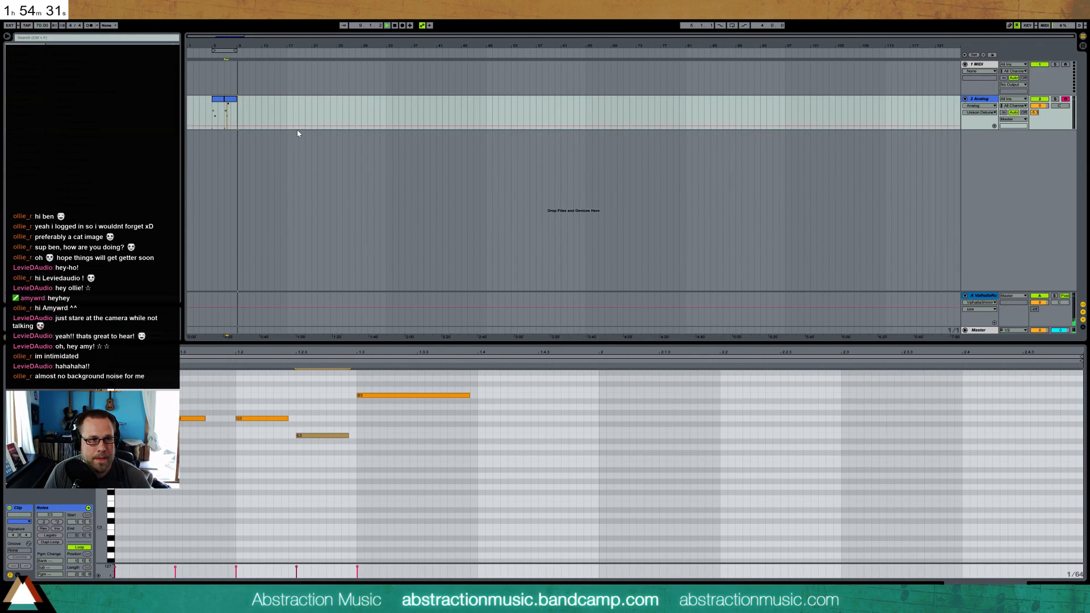
{"action": "left_click", "coordinate": [227, 50]}
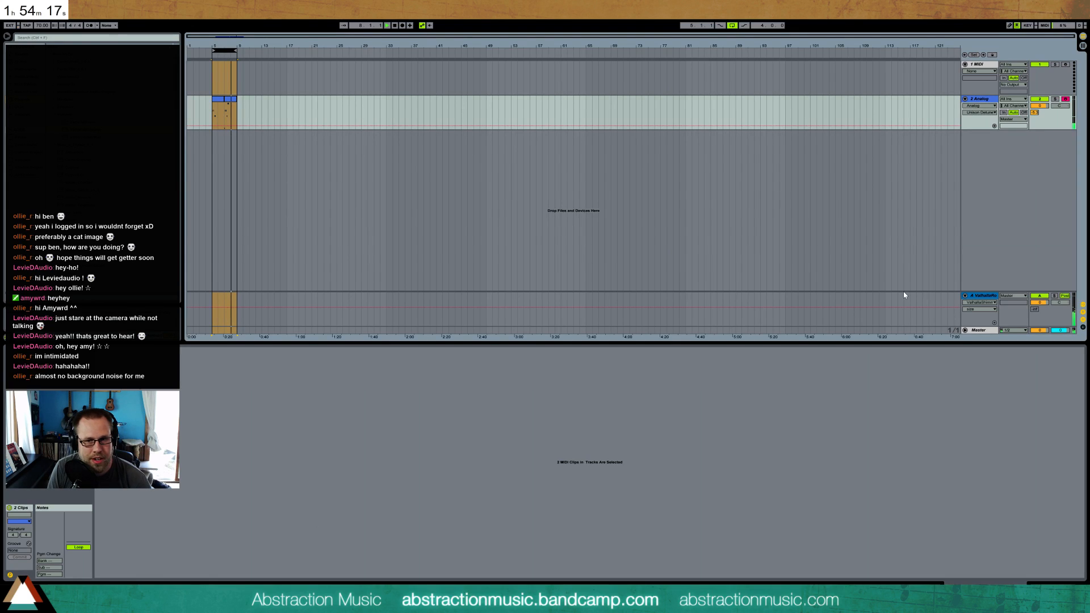
Reopen ValhallaRoom on return A, set late size to 0.49 and late cross to 0.94, adjust the mod rate, and close its window
{"action": "left_click", "coordinate": [973, 309]}
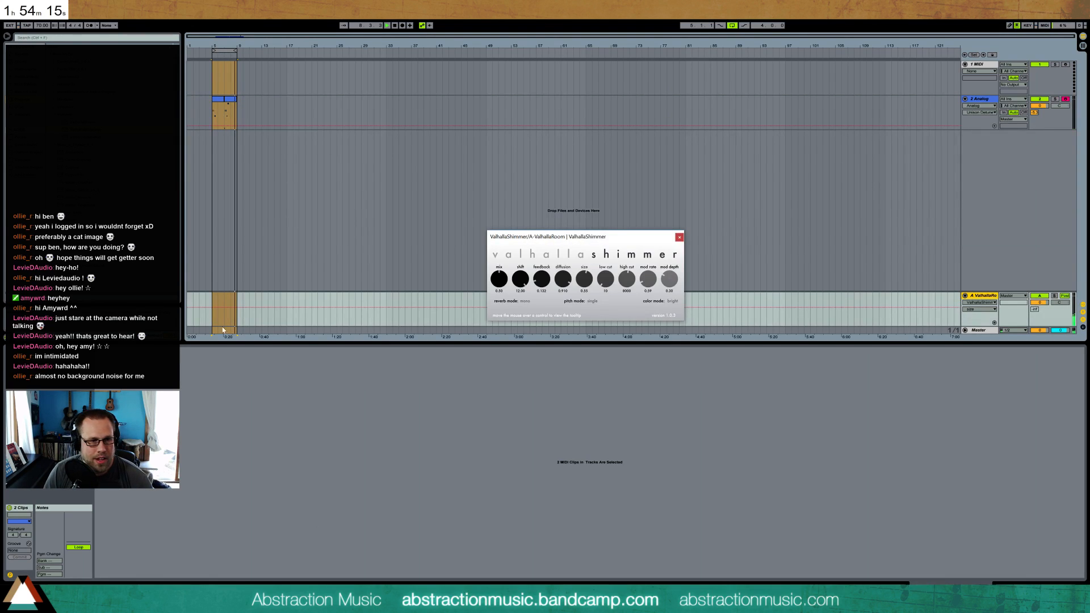
{"action": "left_click", "coordinate": [1039, 587]}
{"action": "left_click", "coordinate": [26, 508]}
{"action": "left_click_drag", "start_coordinate": [664, 181], "coordinate": [747, 202]}
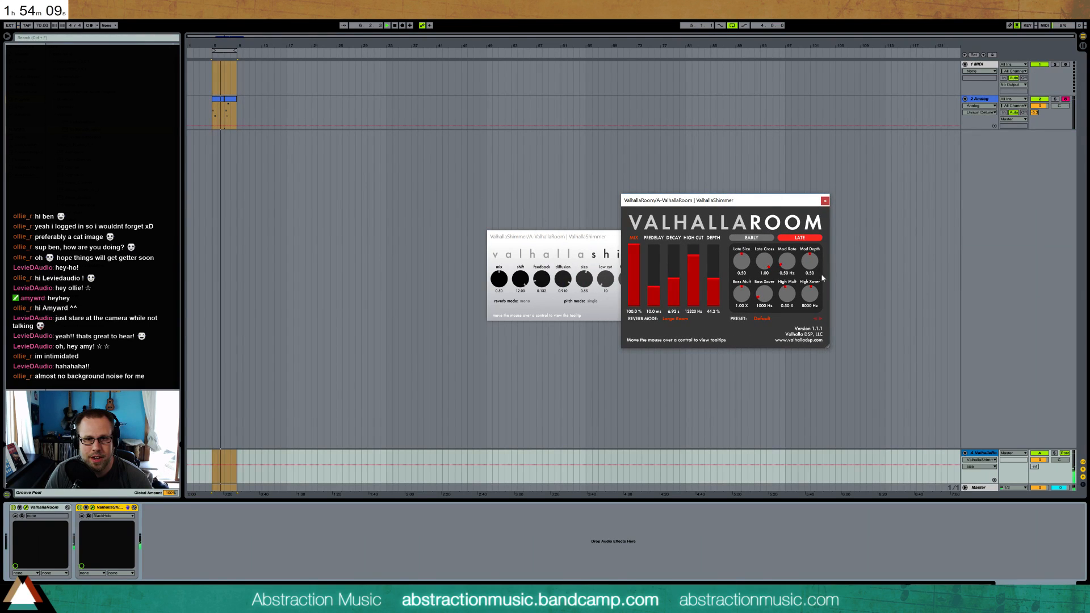
{"action": "left_click_drag", "start_coordinate": [787, 262], "coordinate": [764, 266]}
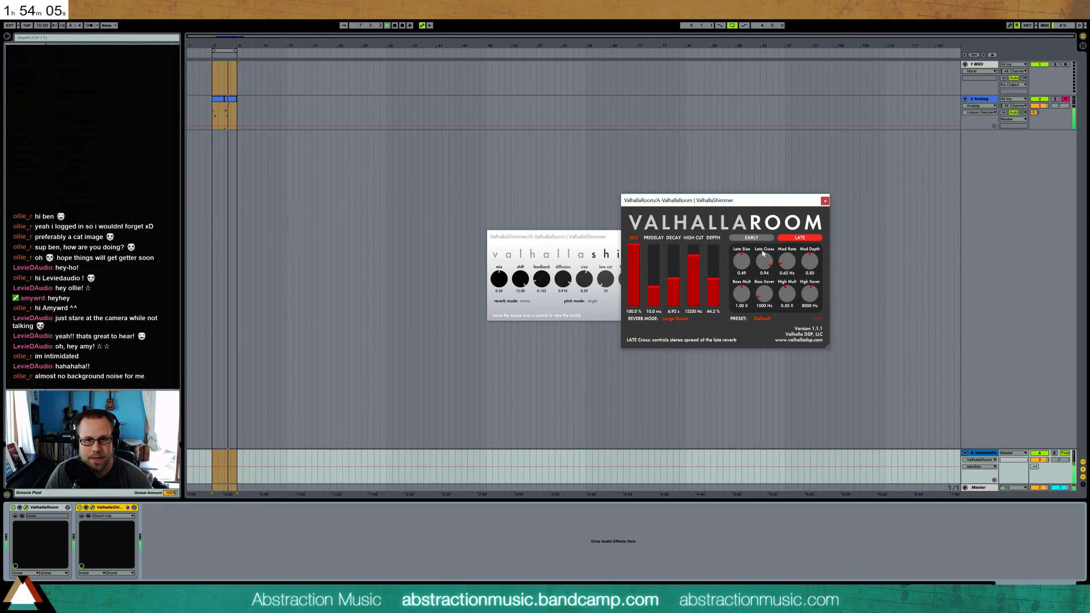
{"action": "left_click", "coordinate": [825, 200]}
Reposition the ValhallaShimmer window, raise its feedback to about 0.87, and lower its size to about 0.11
{"action": "left_click_drag", "start_coordinate": [638, 238], "coordinate": [645, 260]}
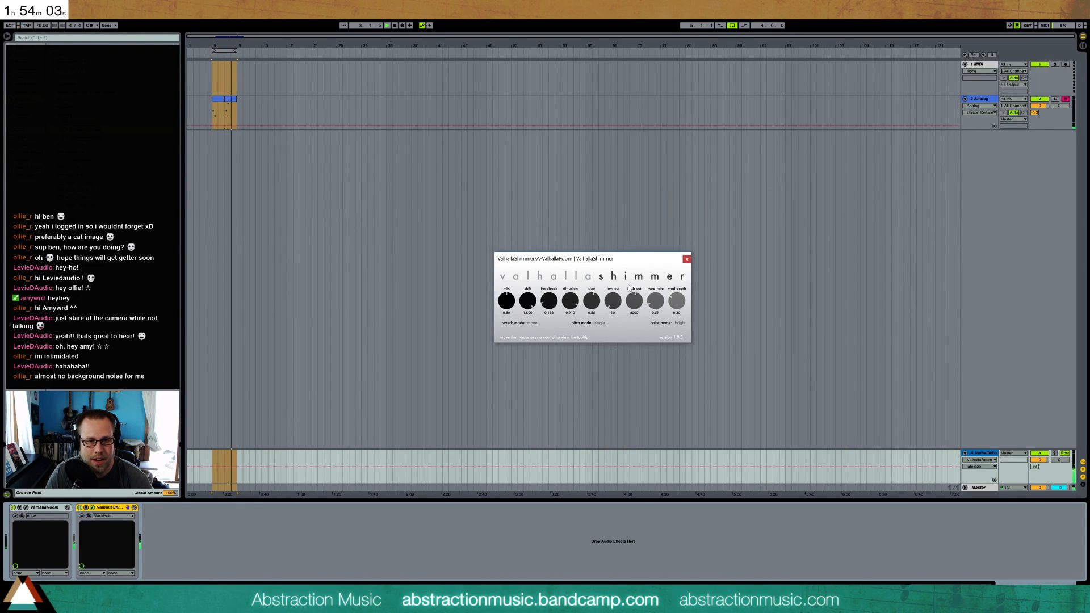
{"action": "mouse_move", "coordinate": [542, 302]}
{"action": "left_mouse_down"}
{"action": "mouse_move", "coordinate": [564, 317]}
{"action": "mouse_move", "coordinate": [547, 303]}
{"action": "left_mouse_up"}
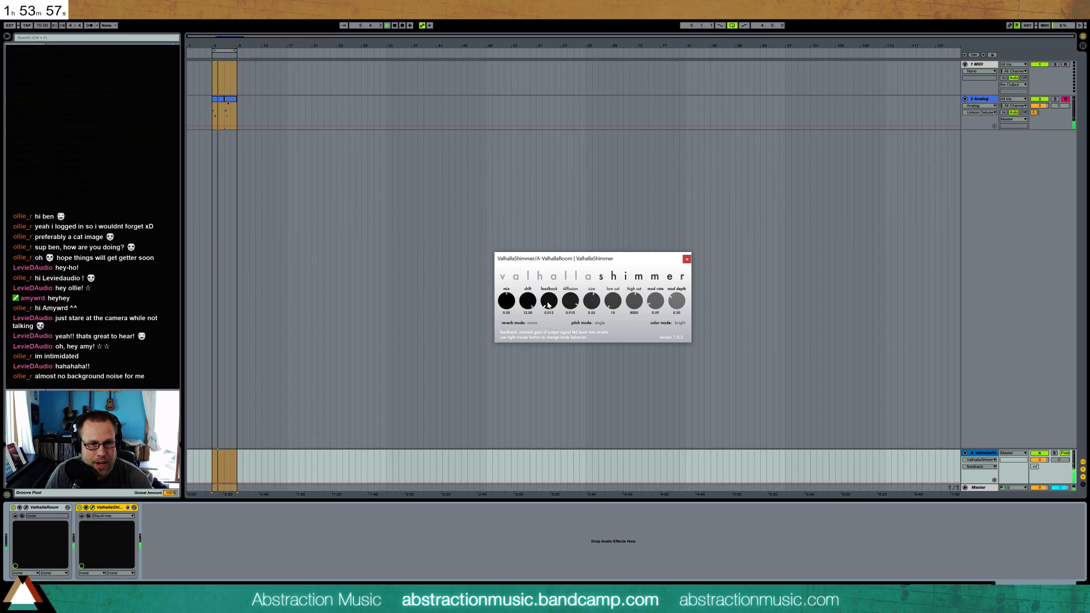
{"action": "left_click_drag", "start_coordinate": [548, 305], "coordinate": [557, 244]}
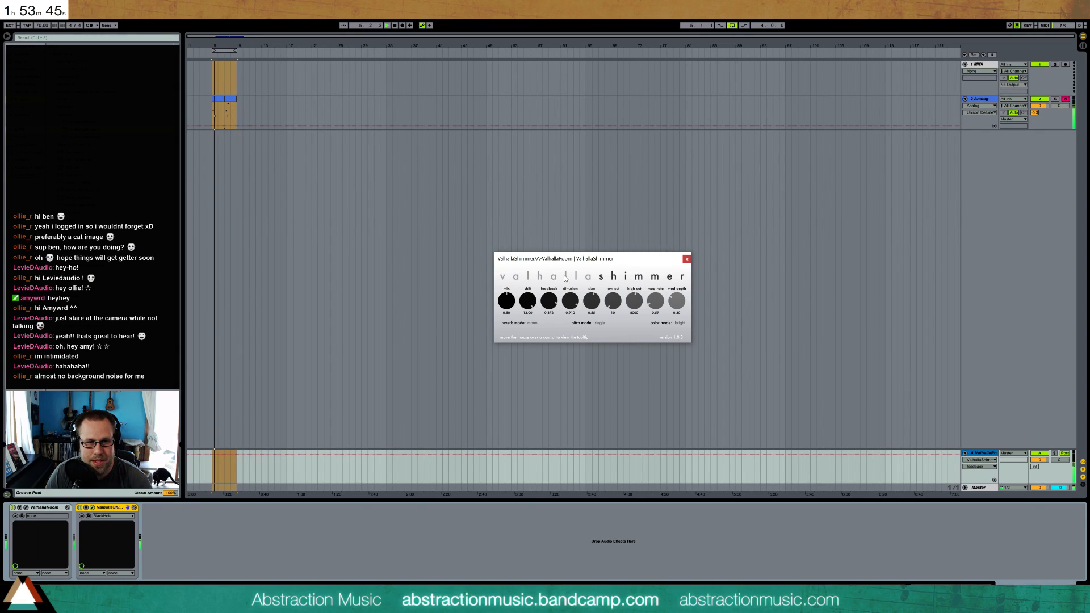
{"action": "left_click_drag", "start_coordinate": [591, 301], "coordinate": [600, 333]}
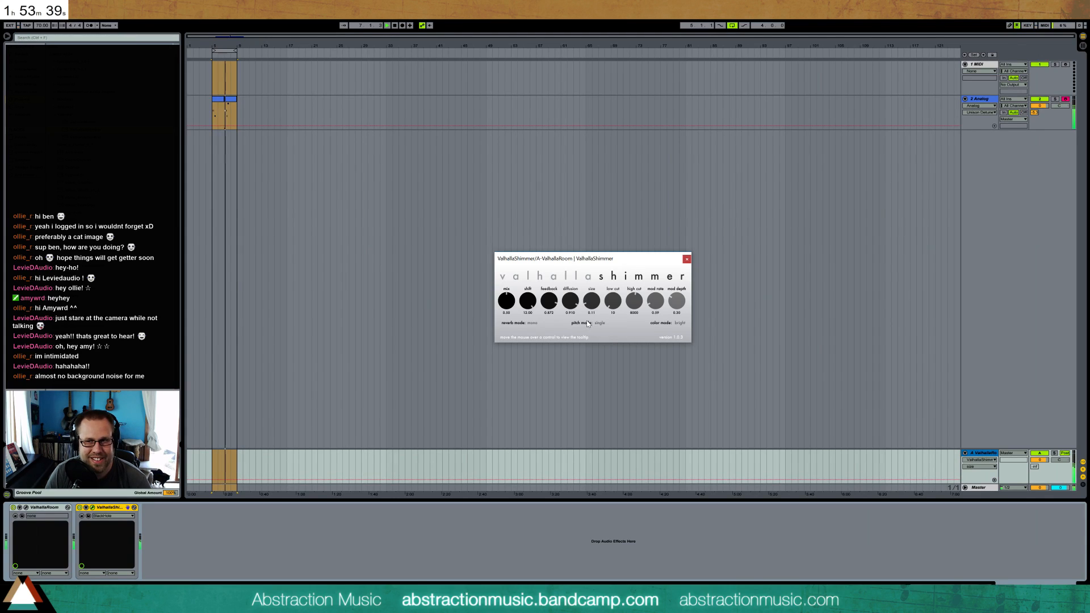
Lower ValhallaShimmer's feedback to about 0.41, set its diffusion to about 0.3, and raise its size to about 0.91
{"action": "left_click_drag", "start_coordinate": [566, 304], "coordinate": [591, 343]}
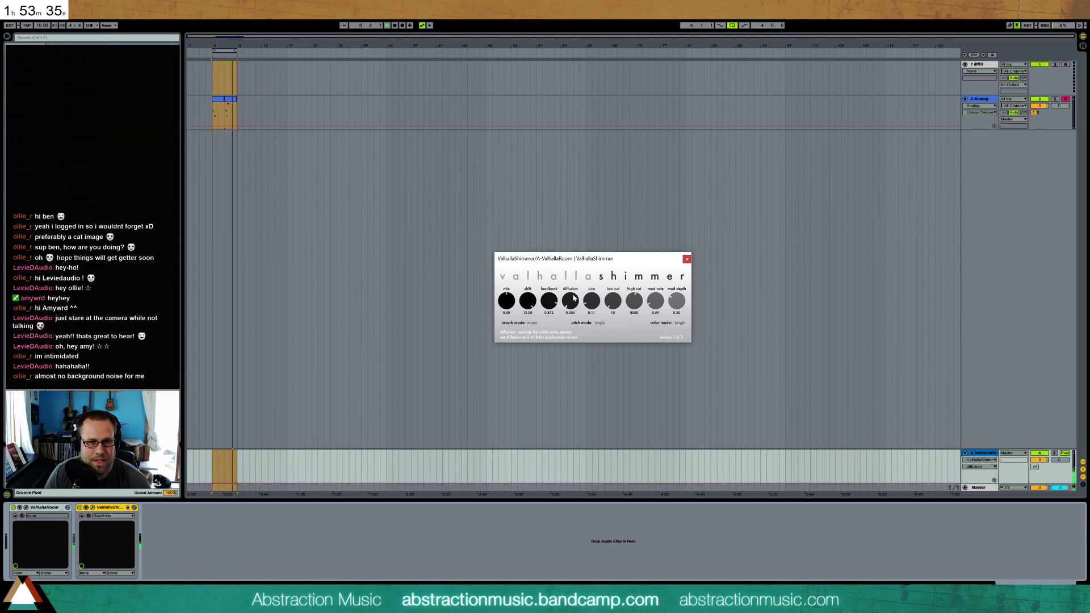
{"action": "left_click_drag", "start_coordinate": [552, 303], "coordinate": [567, 332]}
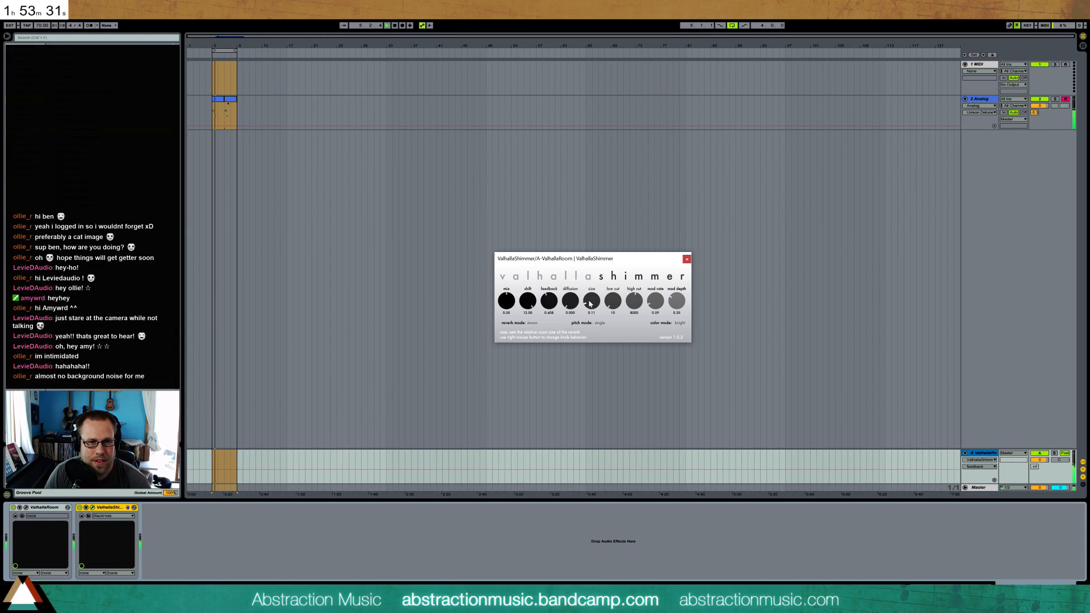
{"action": "left_click_drag", "start_coordinate": [571, 302], "coordinate": [582, 246]}
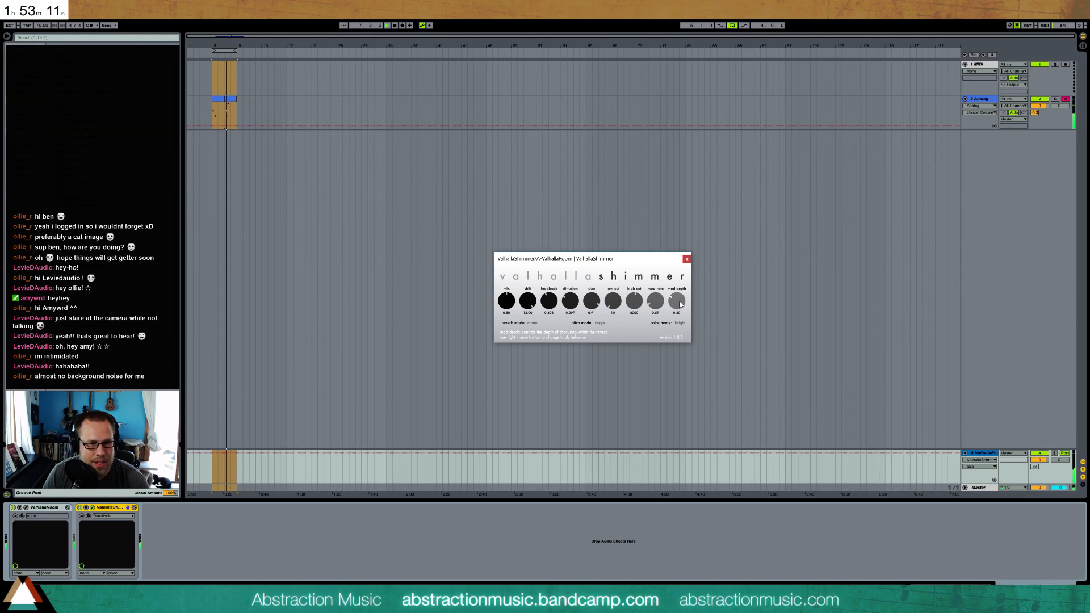
Set ValhallaShimmer's mod depth to about 0.15, adjust the mod rate, and raise the low cut while lowering the high cut
{"action": "left_click_drag", "start_coordinate": [680, 304], "coordinate": [684, 314]}
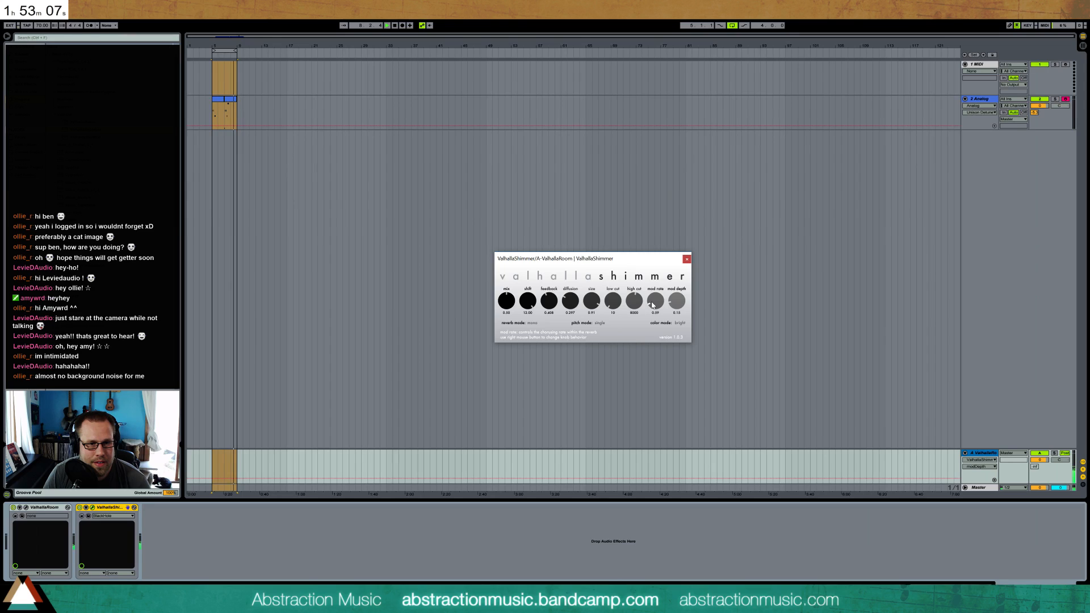
{"action": "left_click_drag", "start_coordinate": [652, 305], "coordinate": [603, 278]}
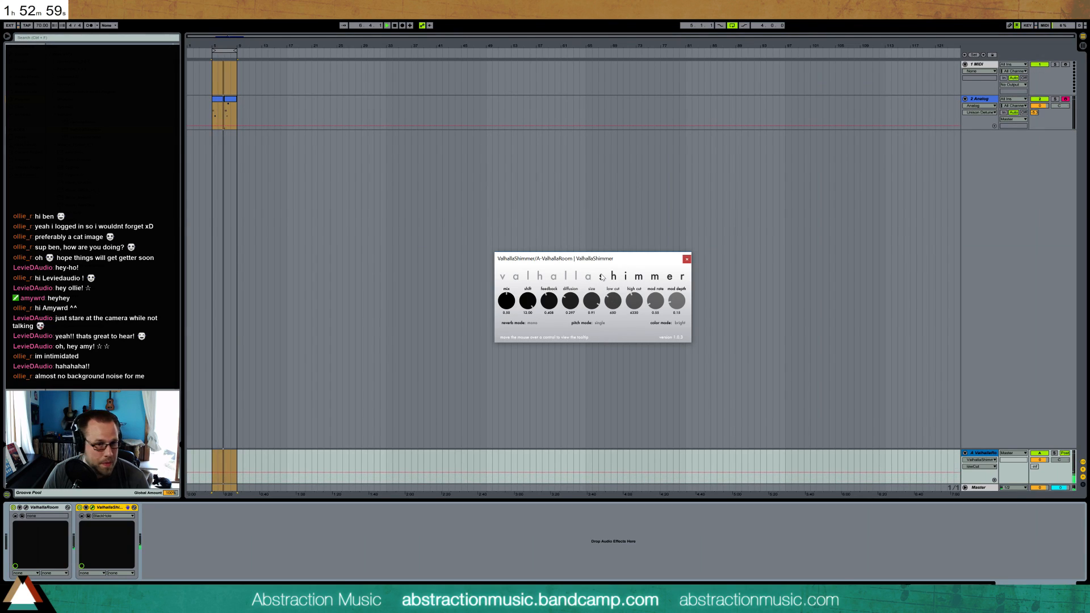
{"action": "left_click_drag", "start_coordinate": [612, 301], "coordinate": [612, 303]}
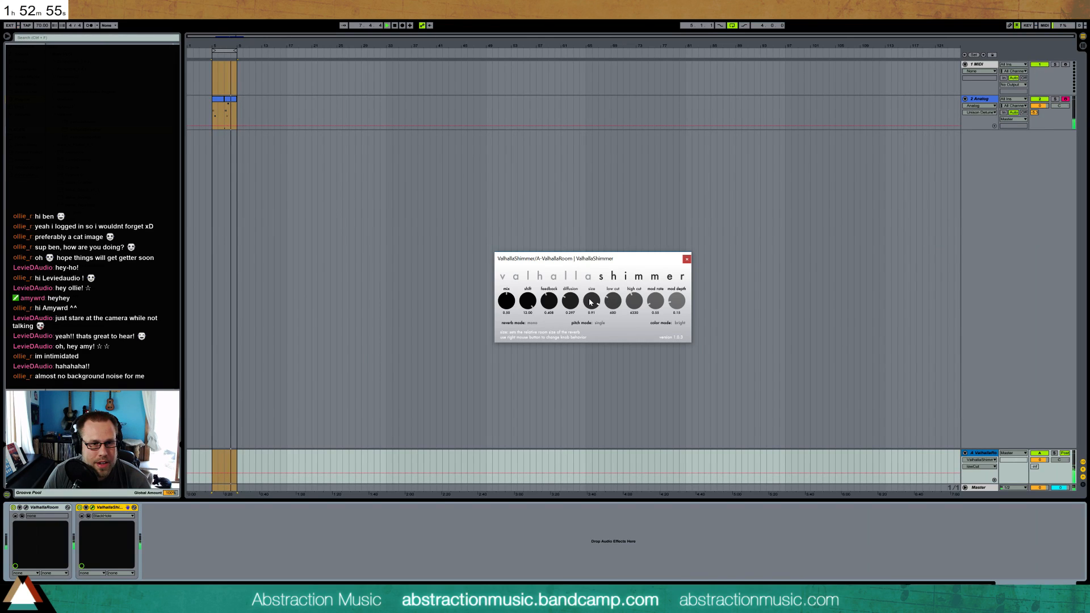
Try ValhallaShimmer's size at about 0.15 and bring it back up to about 0.91
{"action": "right_click", "coordinate": [591, 302]}
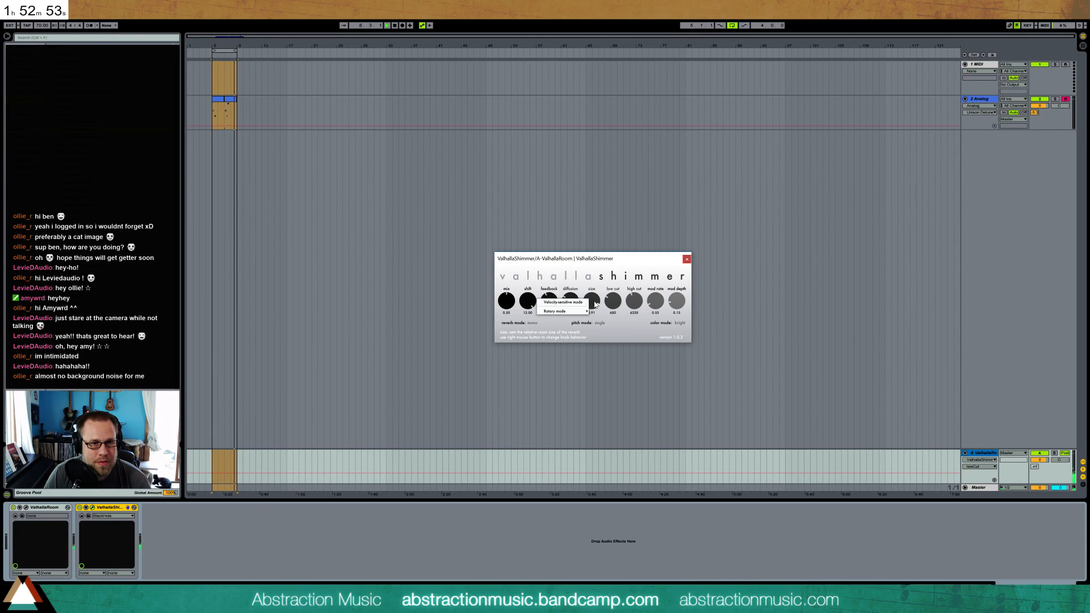
{"action": "left_click", "coordinate": [595, 303]}
{"action": "left_click_drag", "start_coordinate": [592, 302], "coordinate": [618, 354]}
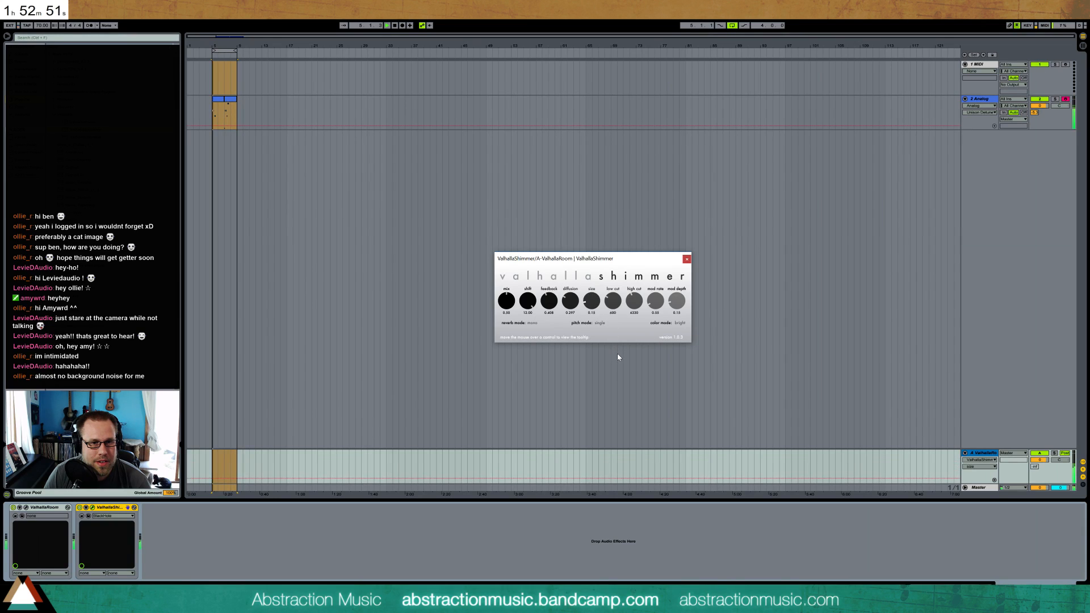
{"action": "left_click_drag", "start_coordinate": [589, 298], "coordinate": [578, 246]}
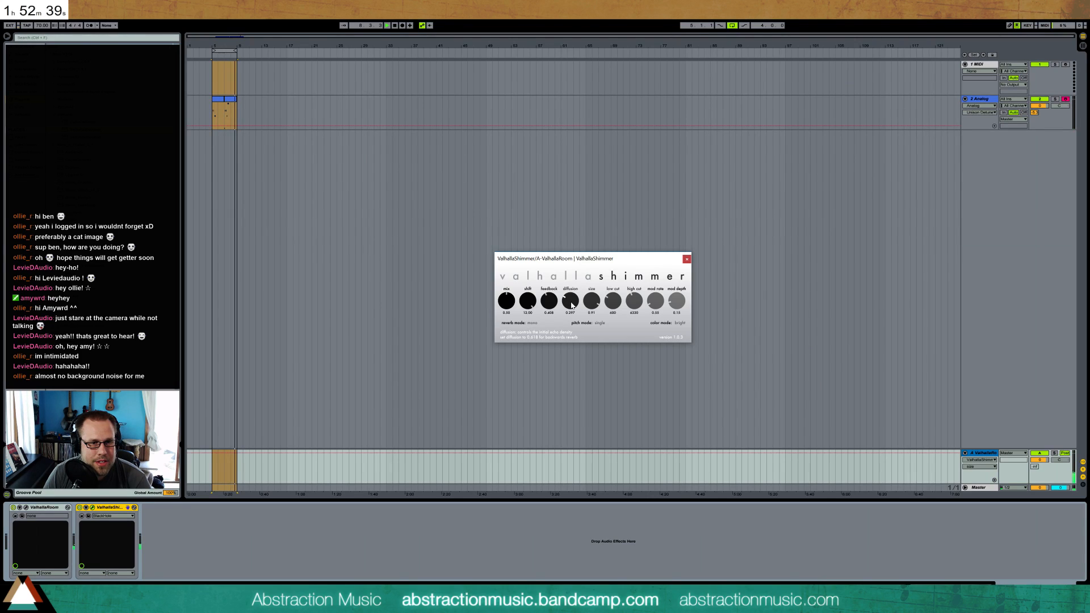
Set ValhallaShimmer's diffusion to about 0.63 and feedback to about 0.38, adjust shift and mix, and close its window
{"action": "left_click_drag", "start_coordinate": [572, 305], "coordinate": [580, 325]}
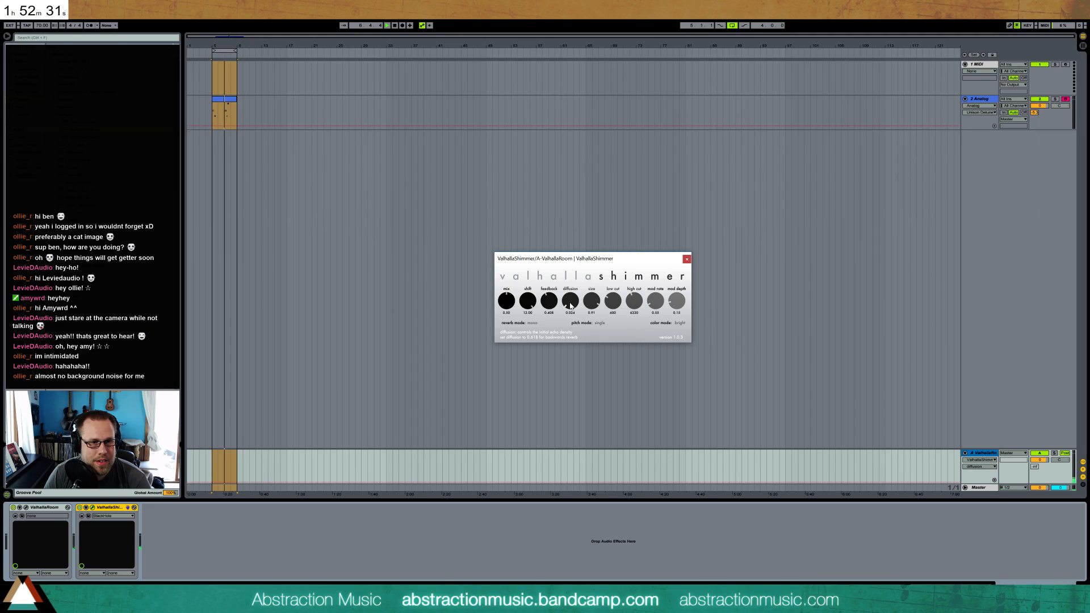
{"action": "left_click_drag", "start_coordinate": [571, 305], "coordinate": [563, 267]}
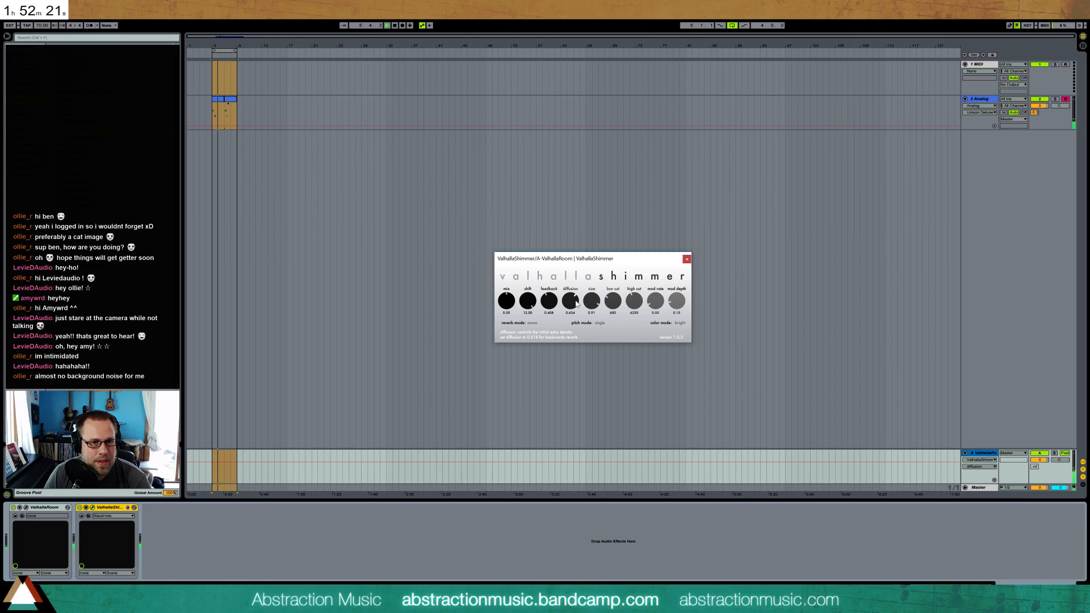
{"action": "left_click_drag", "start_coordinate": [550, 302], "coordinate": [549, 306]}
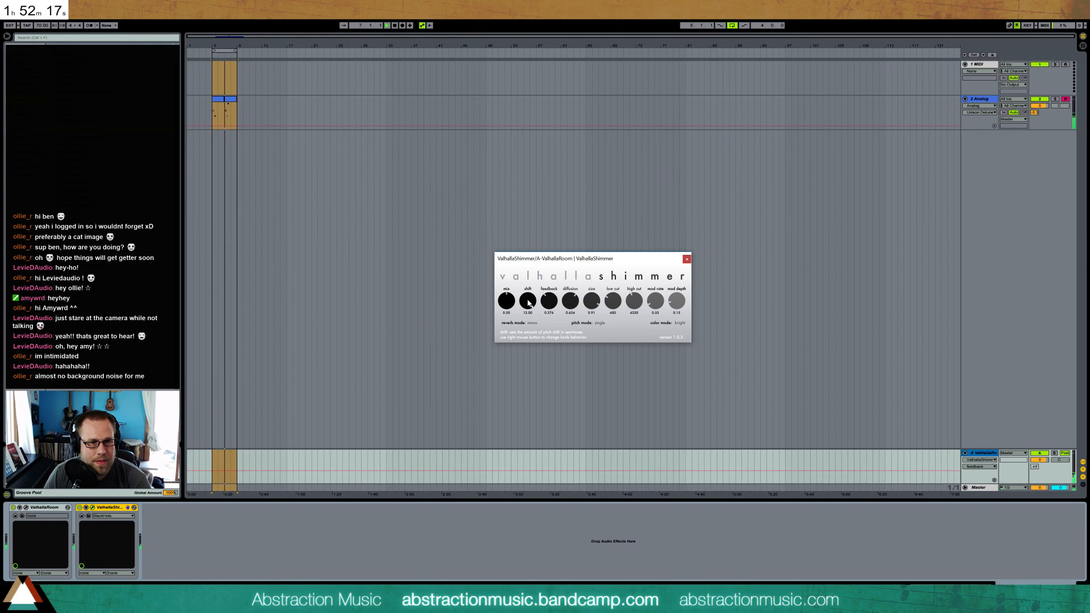
{"action": "mouse_move", "coordinate": [528, 303]}
{"action": "left_mouse_down"}
{"action": "mouse_move", "coordinate": [538, 323]}
{"action": "mouse_move", "coordinate": [523, 294]}
{"action": "left_mouse_up"}
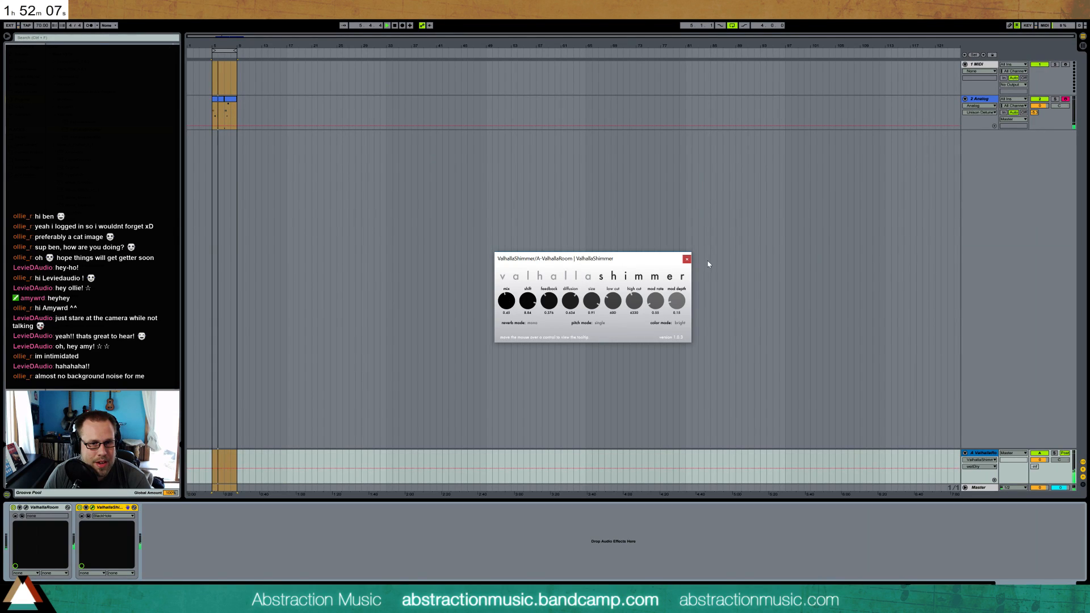
{"action": "left_click", "coordinate": [686, 258]}
Reopen ValhallaRoom on return A, set its predelay to 9.5 ms, and close its window
{"action": "left_click", "coordinate": [26, 507]}
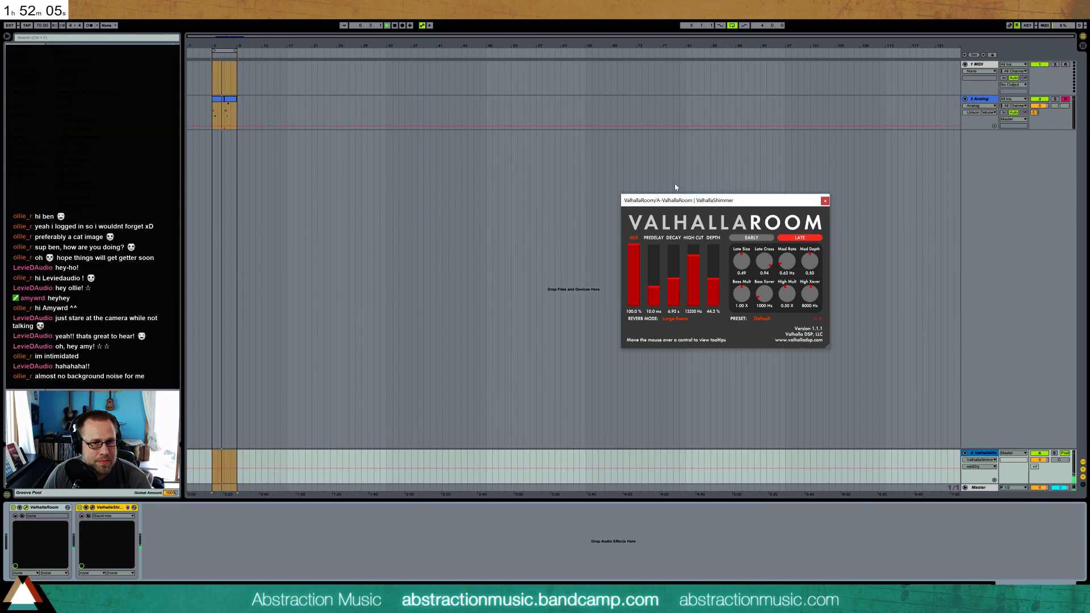
{"action": "left_click", "coordinate": [652, 290]}
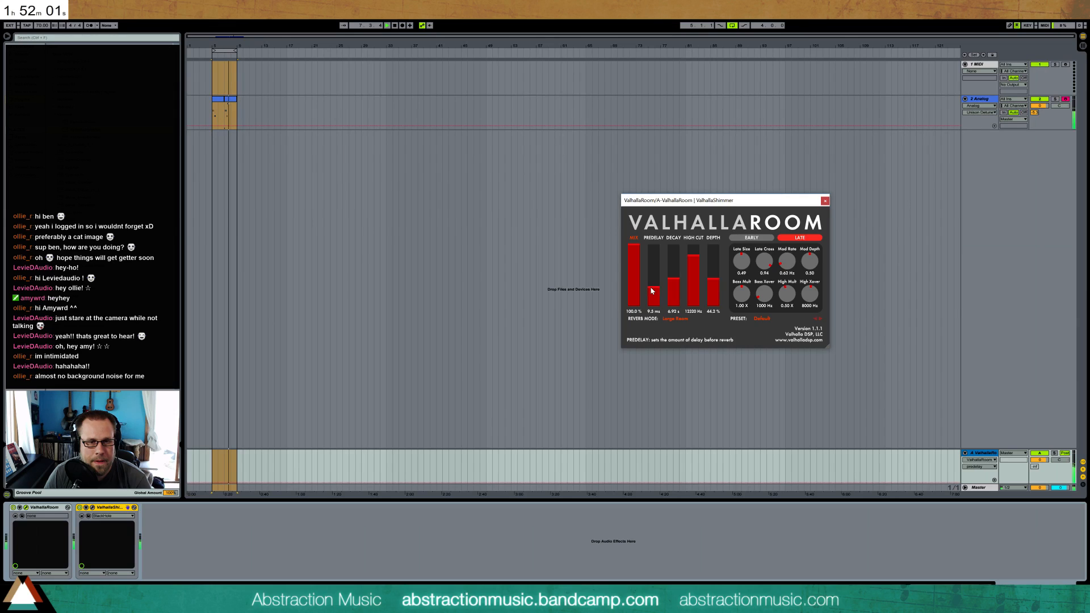
{"action": "left_click", "coordinate": [825, 201]}
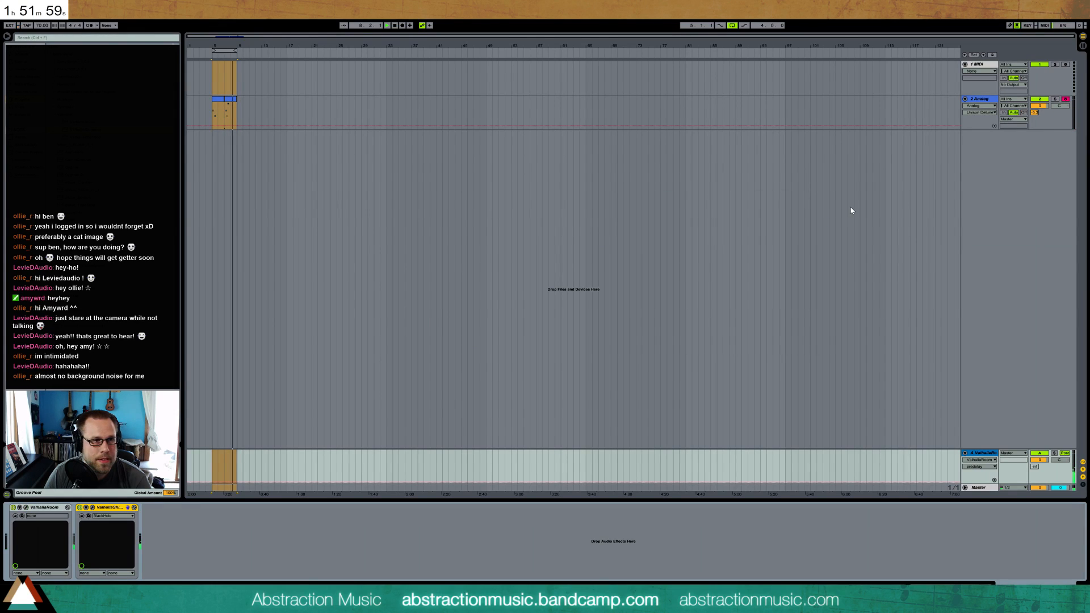
Group the Analog device on track 2 into an Instrument Rack and add a second Analog as a new chain
{"action": "left_click", "coordinate": [226, 100]}
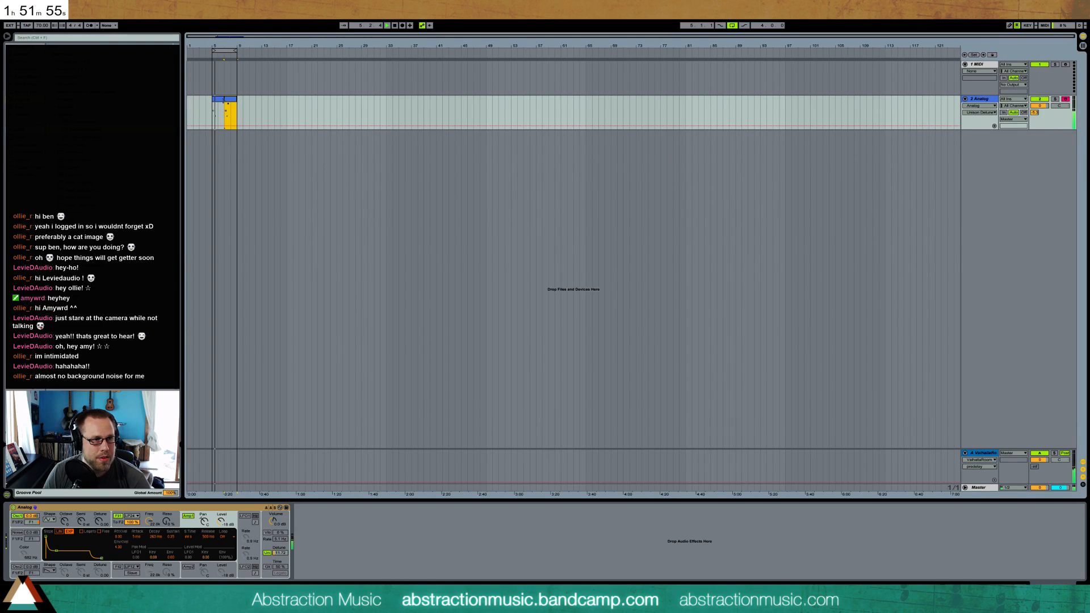
{"action": "left_click", "coordinate": [226, 509]}
{"action": "key", "text": "ctrl+g"}
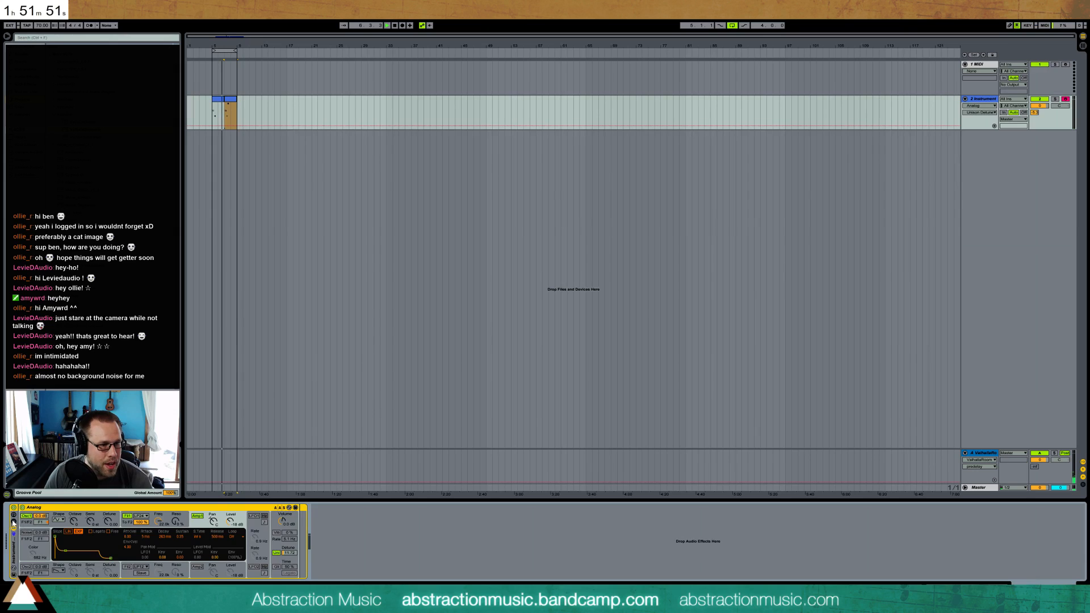
{"action": "left_click", "coordinate": [25, 69]}
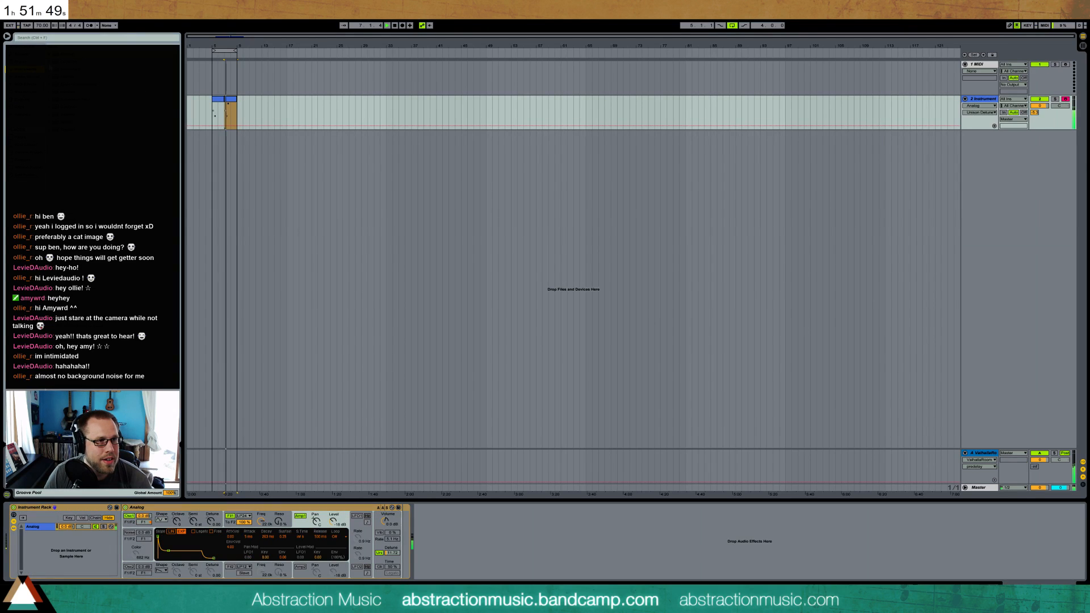
{"action": "left_click_drag", "start_coordinate": [64, 54], "coordinate": [42, 547]}
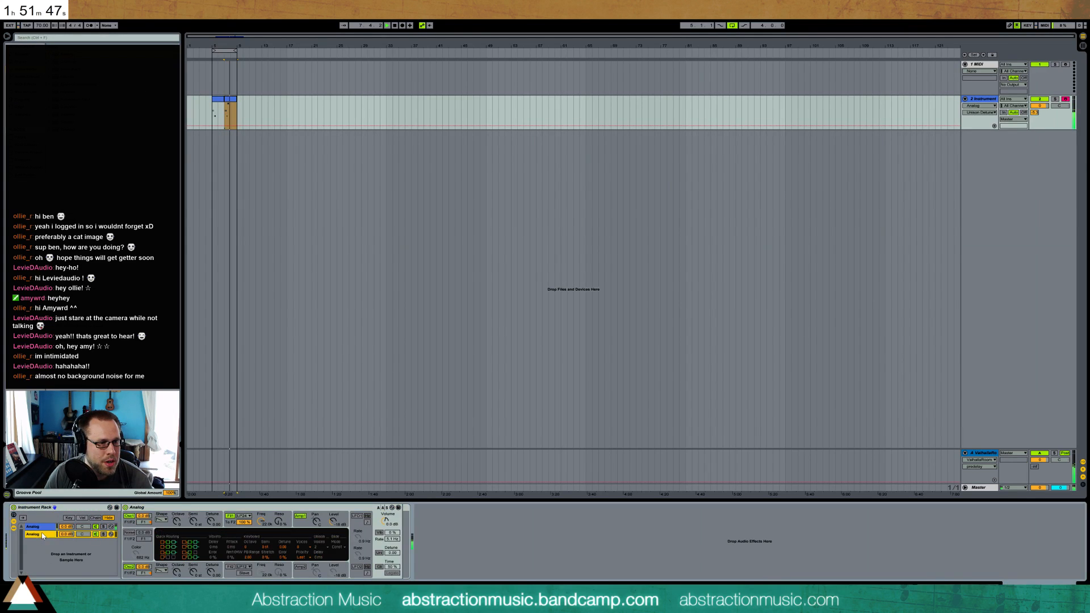
Drop the second Analog's amp 1 envelope sustain to zero and switch off its oscillator 2
{"action": "left_click", "coordinate": [133, 526]}
{"action": "left_click", "coordinate": [306, 526]}
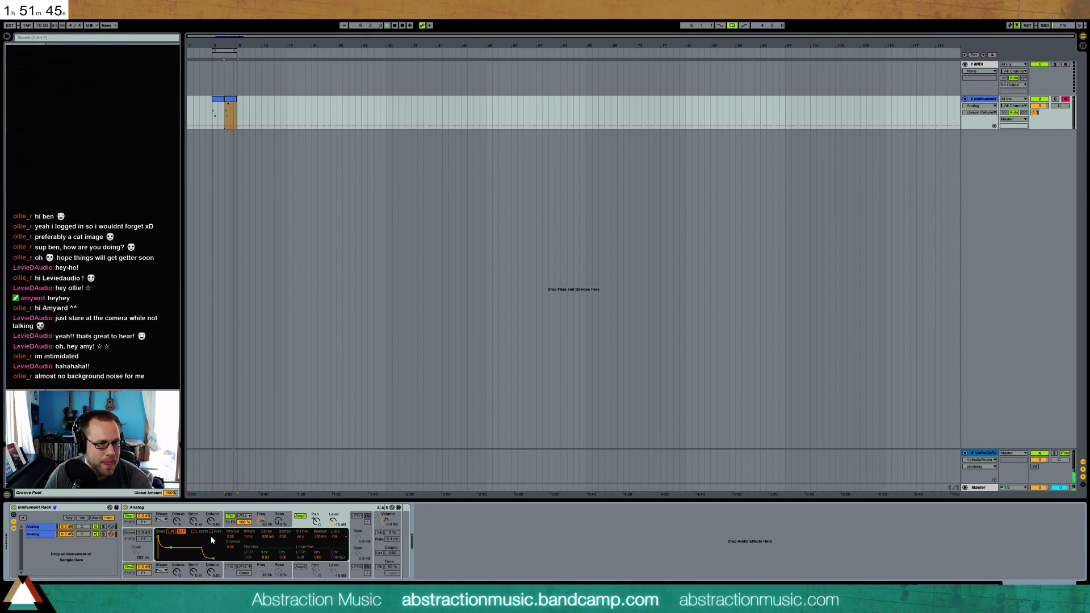
{"action": "left_click_drag", "start_coordinate": [170, 548], "coordinate": [144, 575]}
{"action": "left_click", "coordinate": [130, 567]}
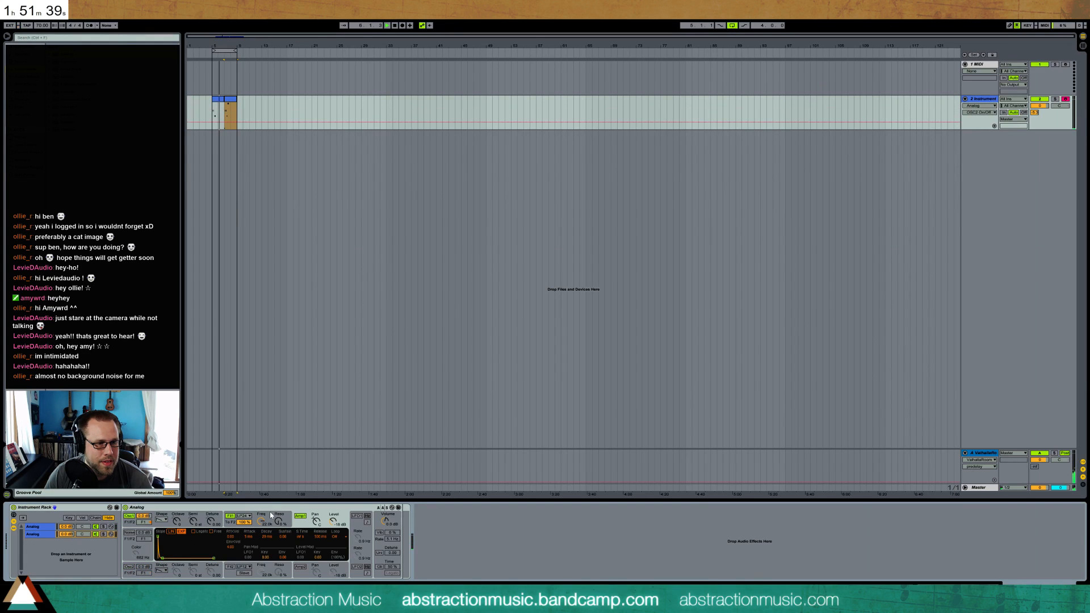
In the second Analog, lower filter 1's frequency and its envelope sustain, and enable unison with more detune
{"action": "left_click_drag", "start_coordinate": [262, 520], "coordinate": [262, 539]}
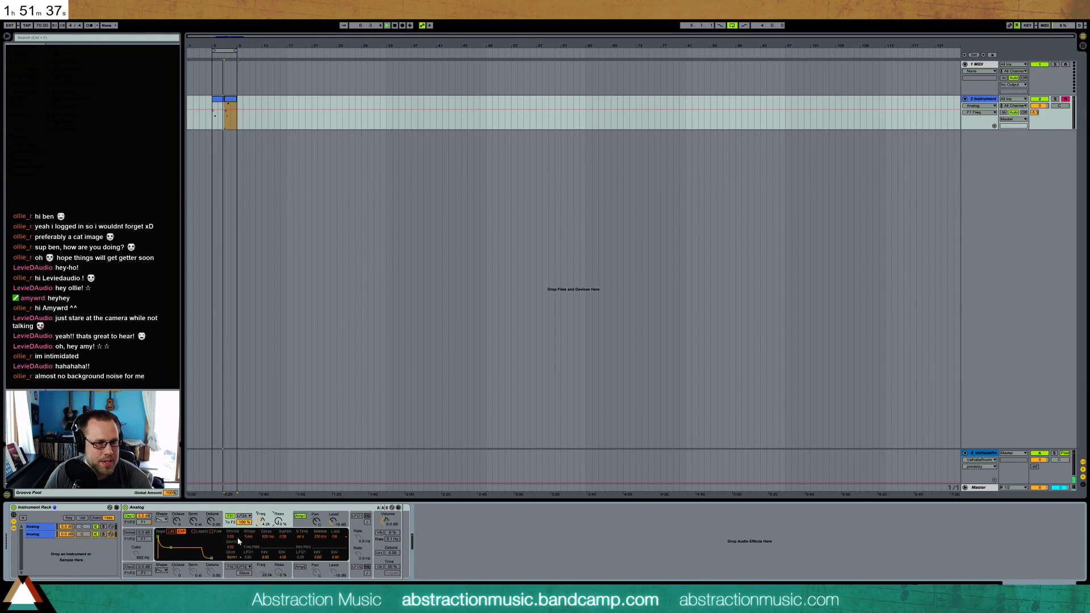
{"action": "left_click_drag", "start_coordinate": [171, 548], "coordinate": [171, 559]}
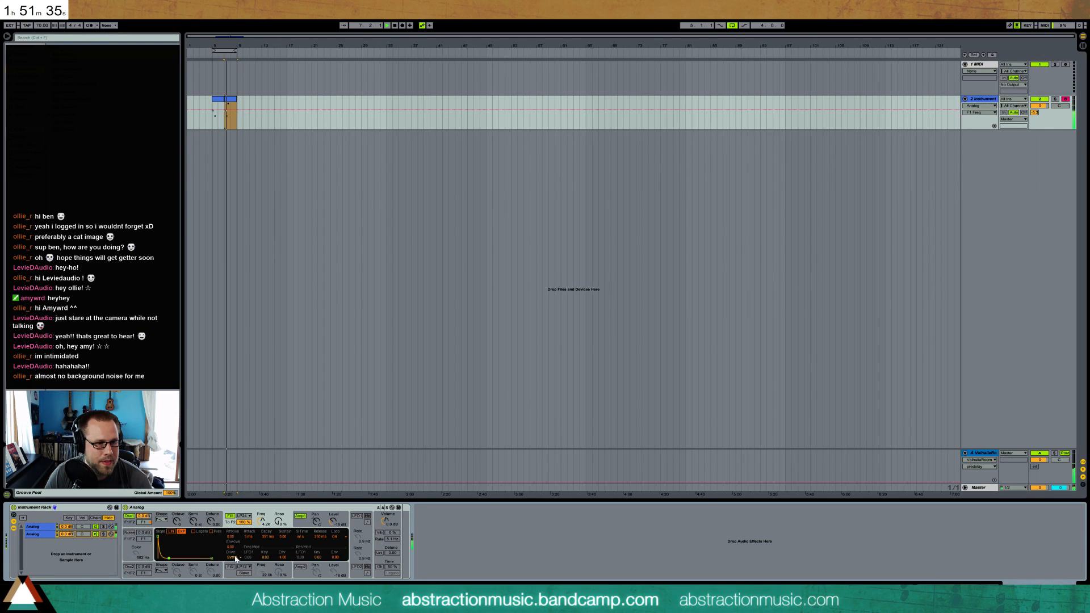
{"action": "left_click", "coordinate": [379, 553]}
{"action": "left_click_drag", "start_coordinate": [392, 553], "coordinate": [392, 535]}
Lower the second Analog chain's volume in the rack and fine-tune that synth's filter 1 frequency
{"action": "left_click_drag", "start_coordinate": [66, 534], "coordinate": [67, 550]}
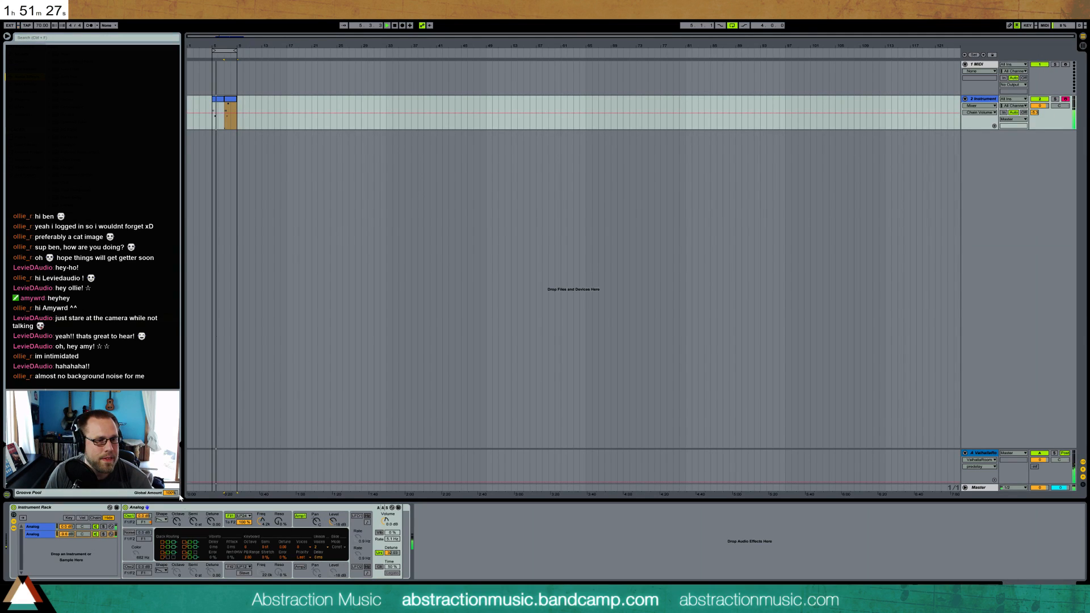
{"action": "left_click", "coordinate": [262, 521]}
{"action": "left_click_drag", "start_coordinate": [261, 521], "coordinate": [261, 519]}
Add a Reverb after the second Analog, lengthen its decay time, reduce its dry/wet, and readjust the chain volume
{"action": "left_click_drag", "start_coordinate": [65, 267], "coordinate": [430, 537]}
{"action": "left_click_drag", "start_coordinate": [506, 569], "coordinate": [507, 544]}
{"action": "left_click_drag", "start_coordinate": [428, 542], "coordinate": [429, 541]}
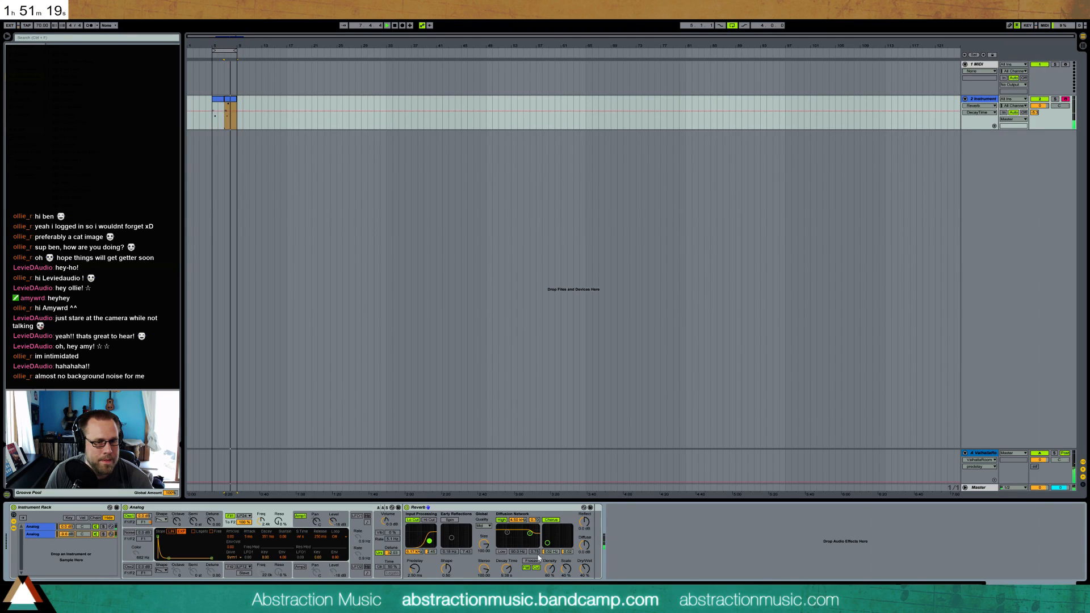
{"action": "left_click_drag", "start_coordinate": [583, 574], "coordinate": [583, 593]}
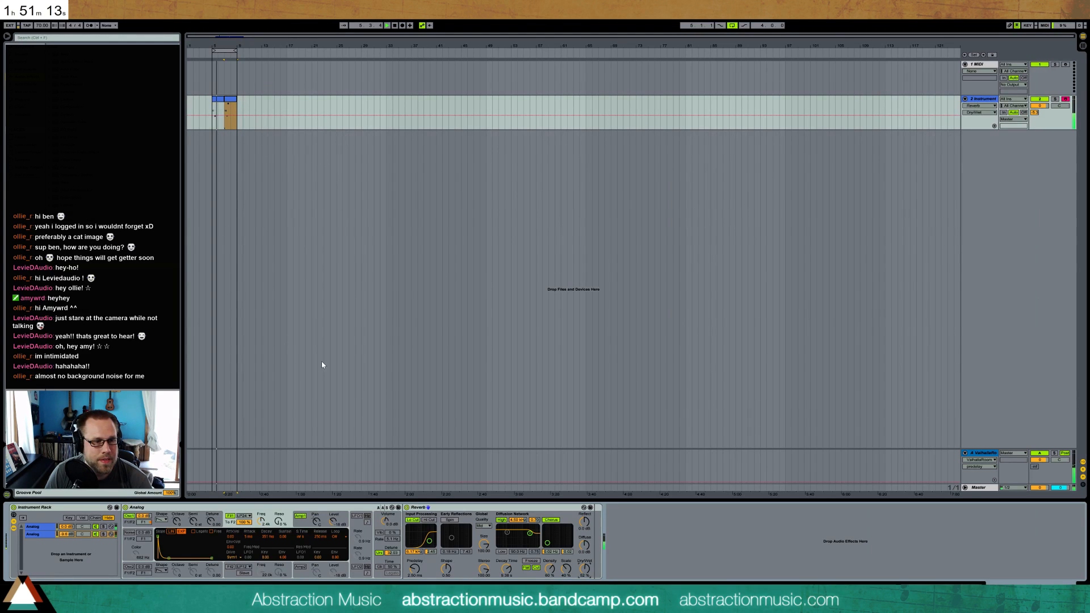
{"action": "left_click_drag", "start_coordinate": [66, 534], "coordinate": [66, 528]}
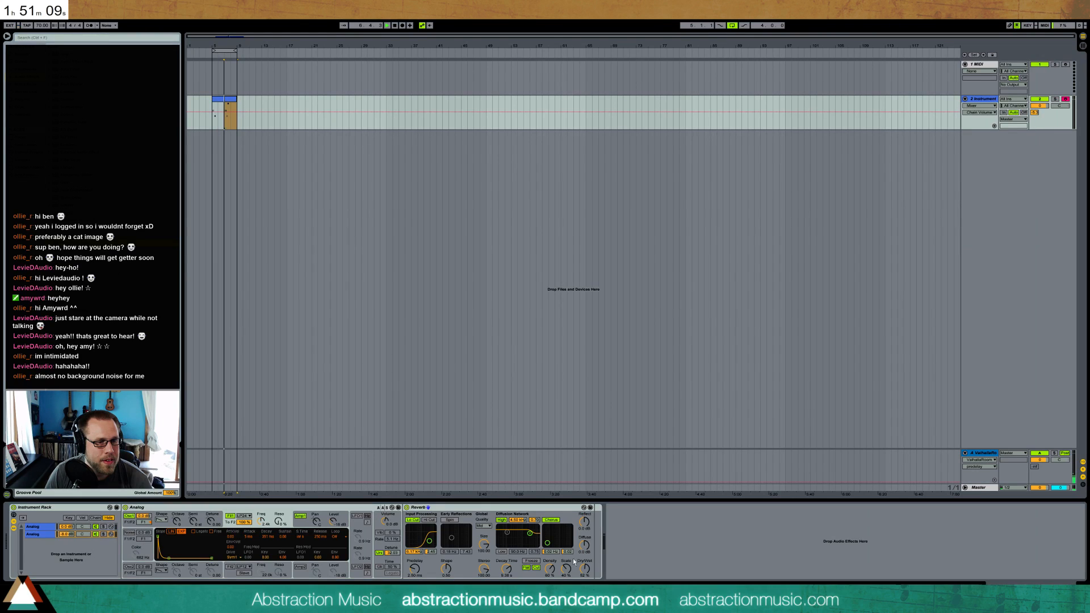
Insert a Ping Pong Delay between the second Analog and the Reverb, and adjust its feedback and dry/wet
{"action": "left_click_drag", "start_coordinate": [400, 531], "coordinate": [400, 531]}
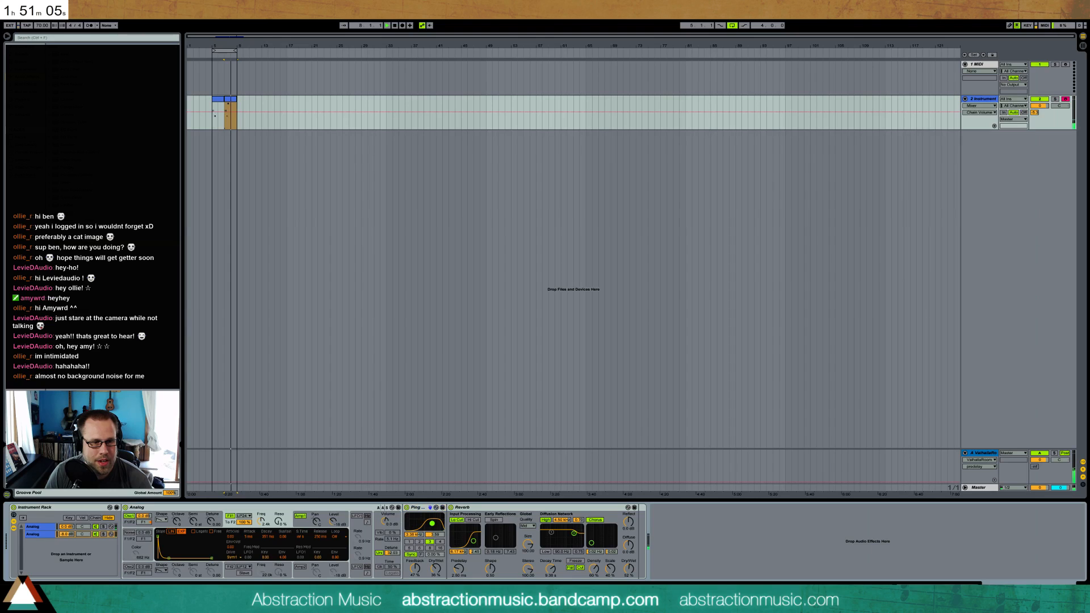
{"action": "left_click_drag", "start_coordinate": [415, 568], "coordinate": [434, 587]}
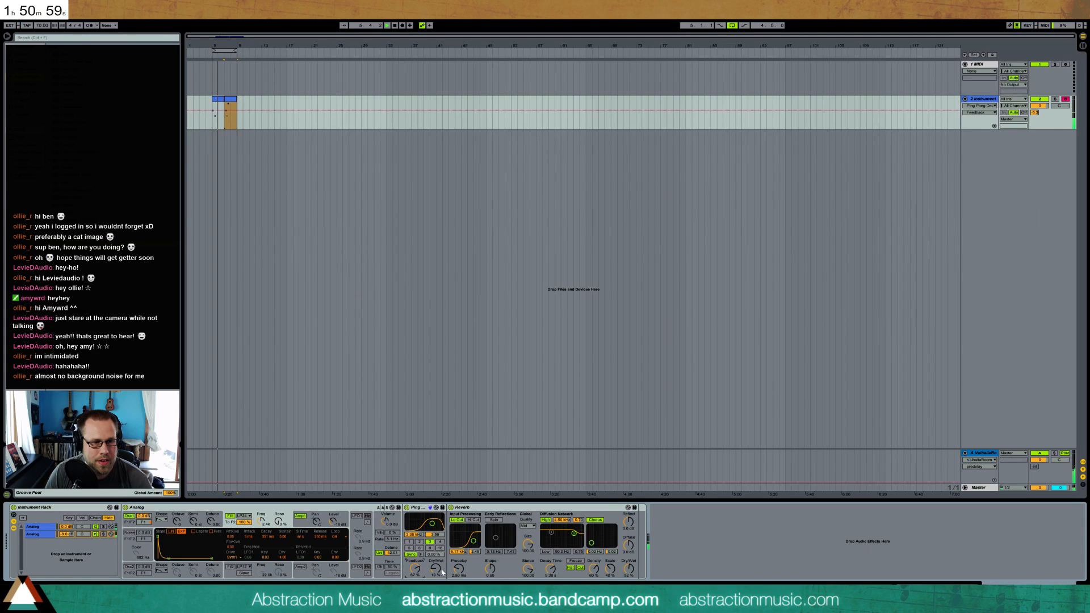
{"action": "left_click_drag", "start_coordinate": [435, 569], "coordinate": [435, 553]}
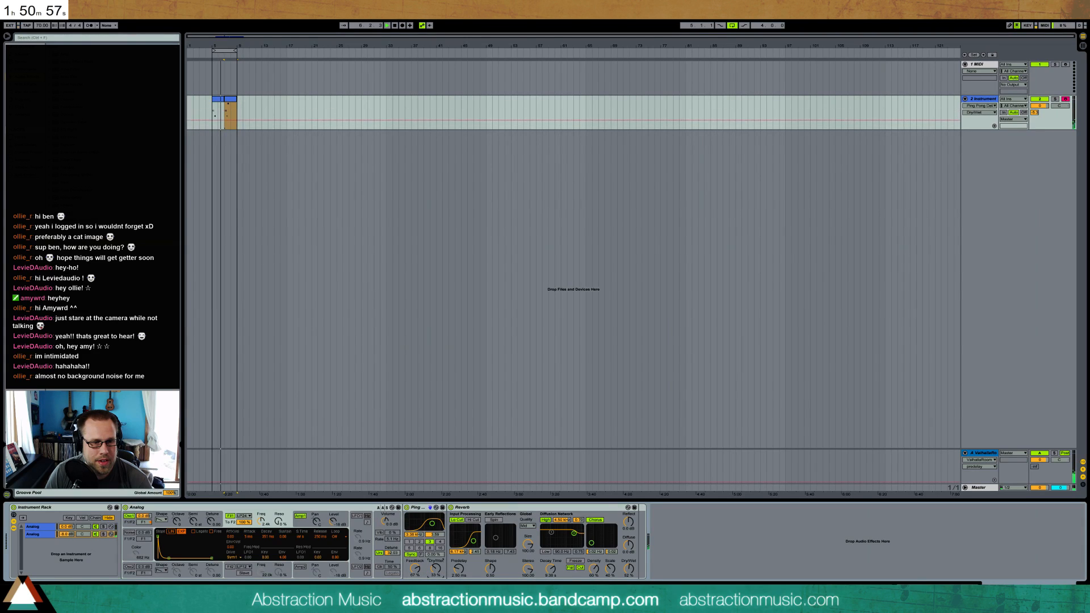
{"action": "left_click", "coordinate": [410, 568]}
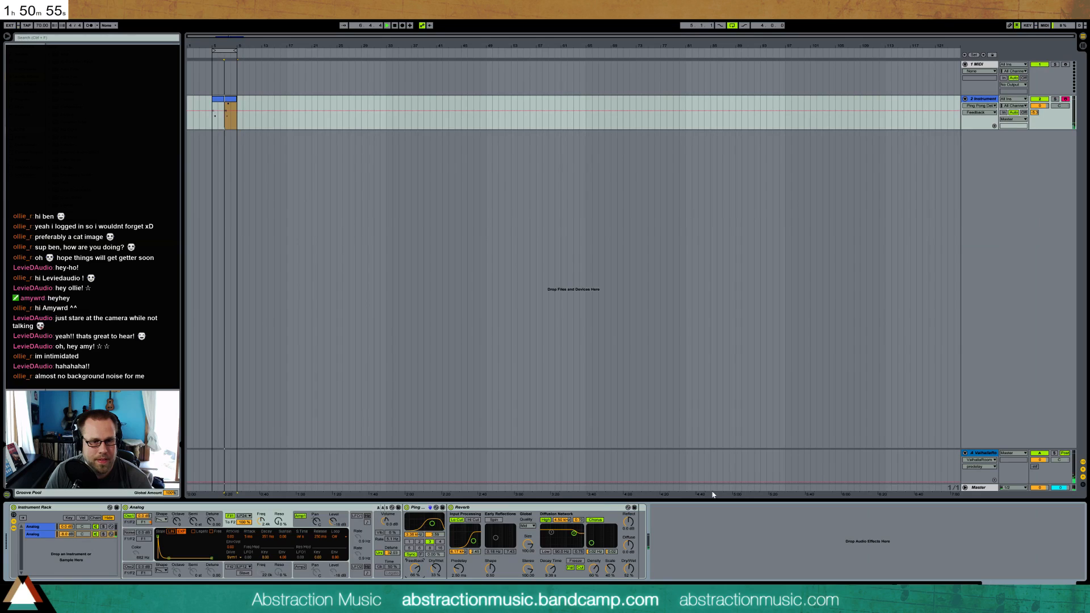
Briefly solo the second Analog chain, adjust the Ping Pong Delay's filter, and raise the chain volume slightly
{"action": "left_click", "coordinate": [104, 534]}
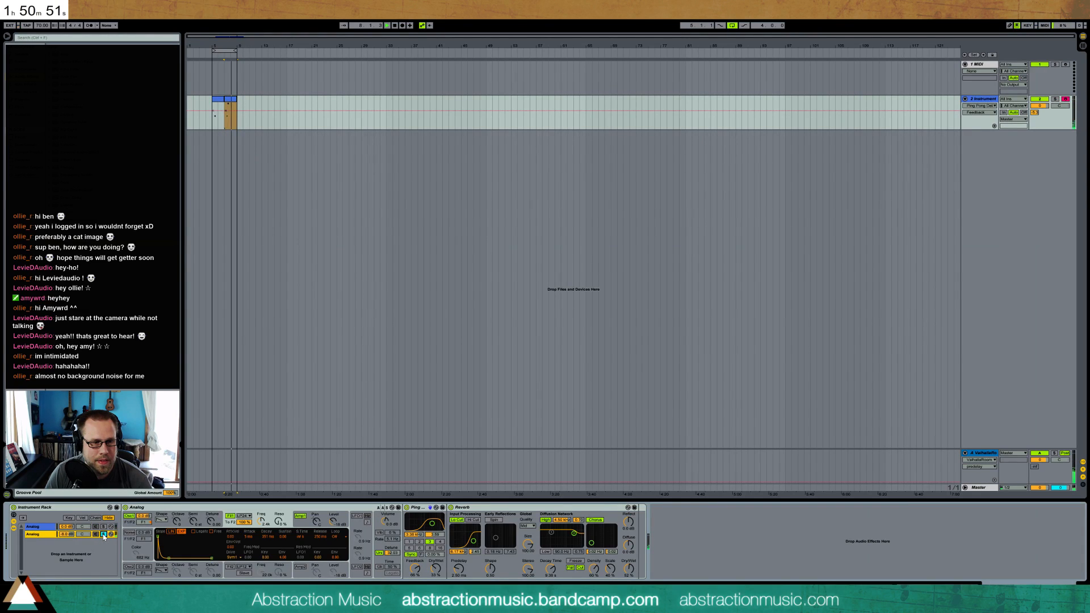
{"action": "left_click", "coordinate": [103, 535]}
{"action": "left_click", "coordinate": [432, 524]}
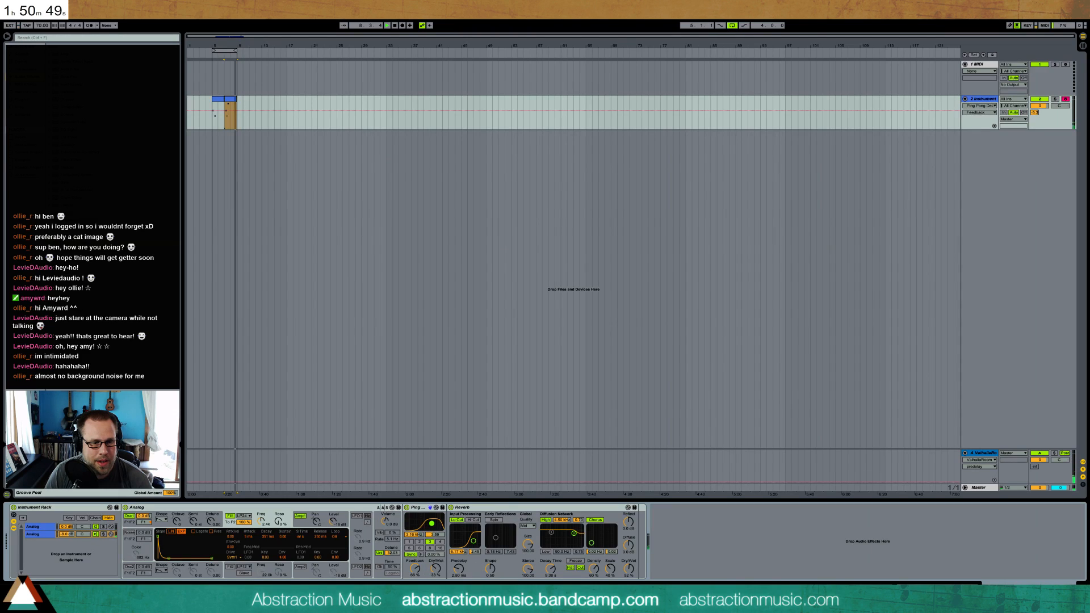
{"action": "left_click_drag", "start_coordinate": [66, 534], "coordinate": [66, 528]}
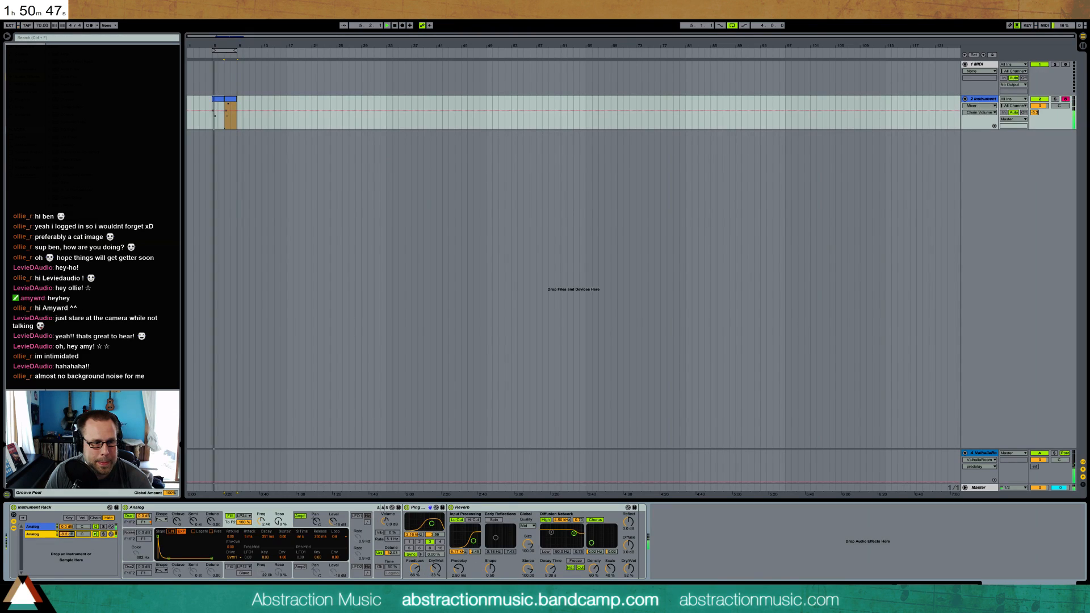
Nudge the second Analog's filter 1 frequency up, listen to the loop, and stop playback
{"action": "left_click_drag", "start_coordinate": [261, 520], "coordinate": [262, 510]}
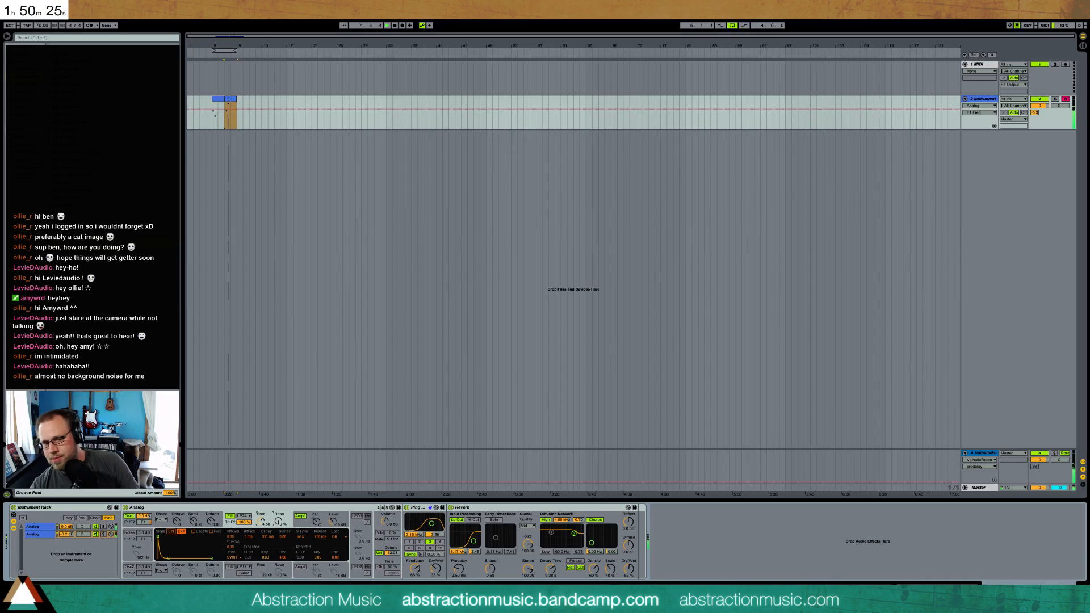
{"action": "mouse_move", "coordinate": [95, 602]}
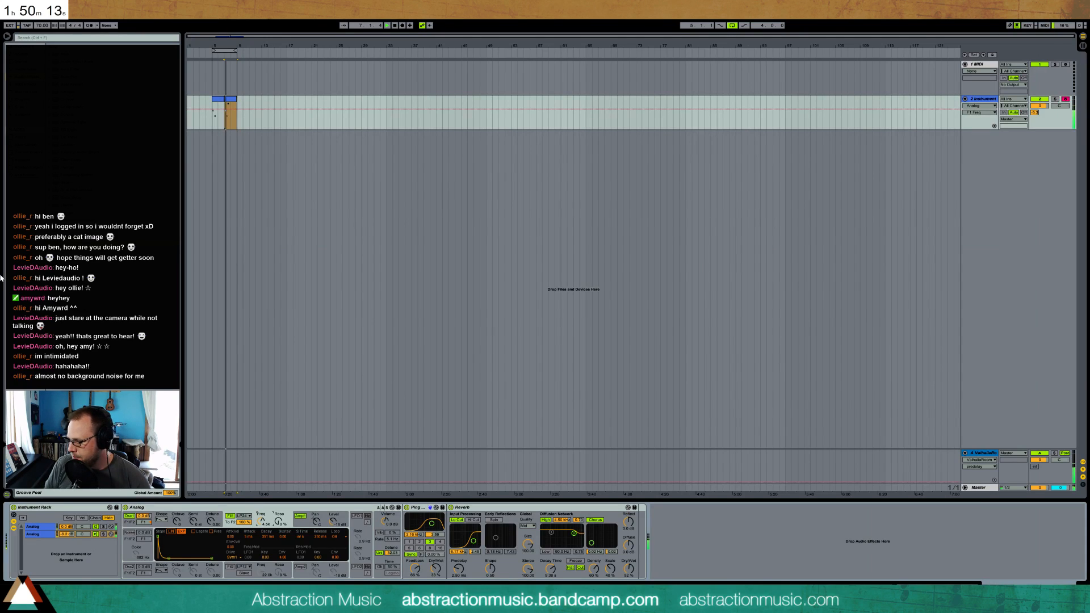
{"action": "key", "text": "space"}
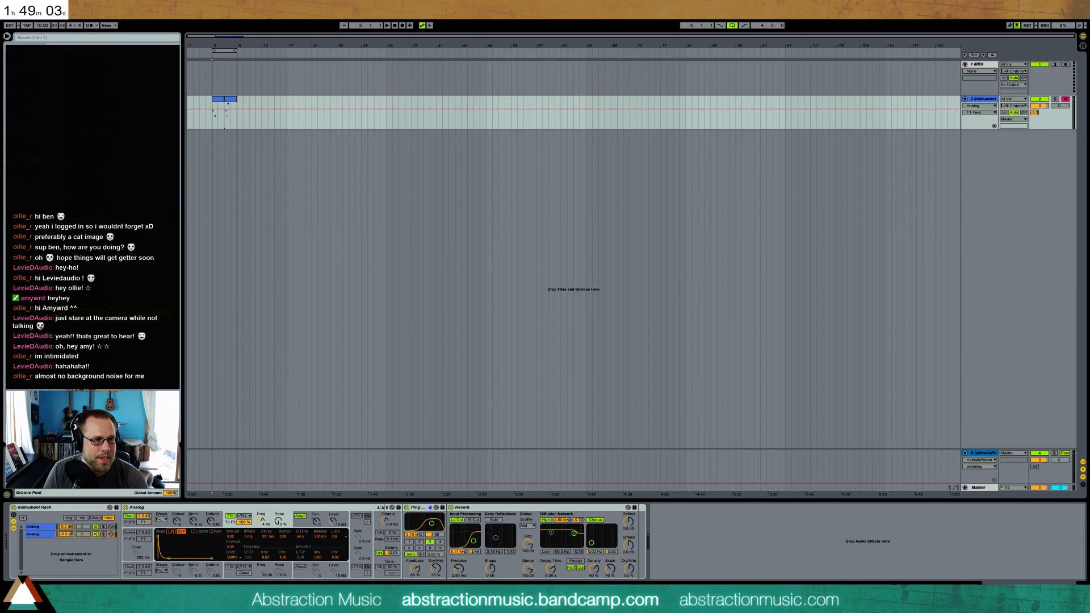
Place the Plastic Rattle sample on a new audio track midway through the first melody clip, shortened with fades, and lower the track volume
{"action": "left_click_drag", "start_coordinate": [102, 306], "coordinate": [228, 135]}
{"action": "mouse_move", "coordinate": [225, 46]}
{"action": "left_mouse_down"}
{"action": "mouse_move", "coordinate": [225, 125]}
{"action": "mouse_move", "coordinate": [526, 135]}
{"action": "mouse_move", "coordinate": [430, 136]}
{"action": "left_mouse_up"}
{"action": "left_click_drag", "start_coordinate": [547, 135], "coordinate": [434, 141]}
{"action": "key", "text": "ctrl+alt+f"}
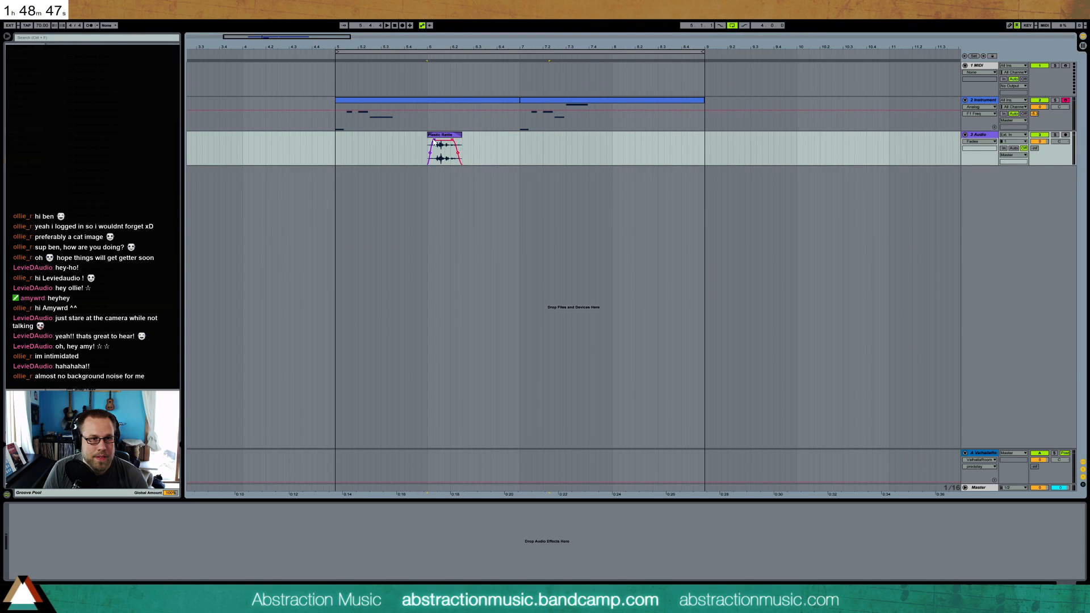
{"action": "left_click_drag", "start_coordinate": [1040, 142], "coordinate": [1040, 157]}
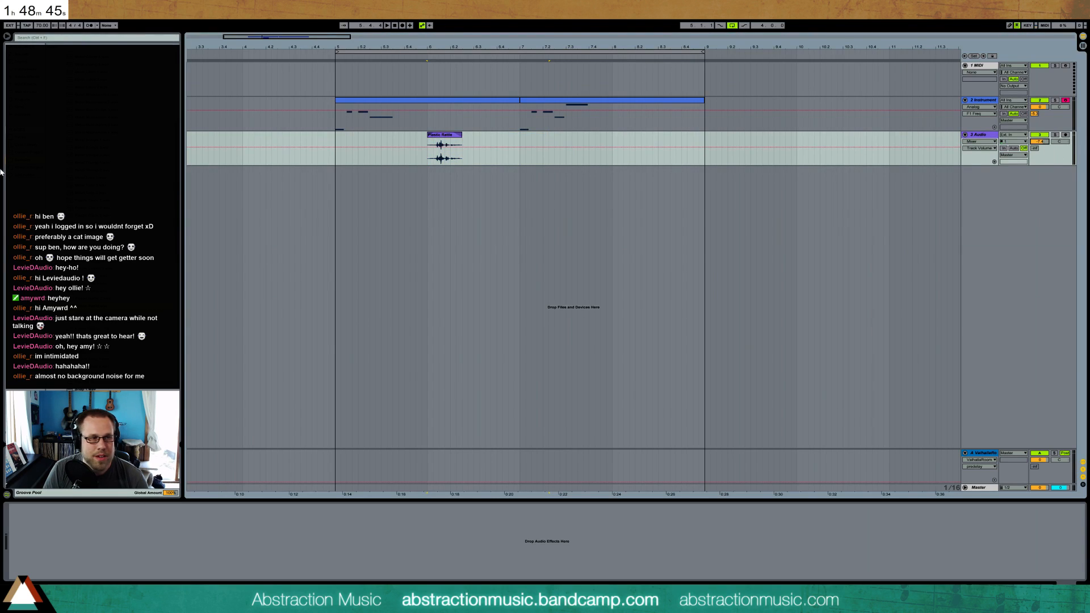
Add a Ping Pong Delay to the new audio track and adjust its feedback amount and beat division
{"action": "left_click_drag", "start_coordinate": [68, 192], "coordinate": [42, 522]}
{"action": "left_click_drag", "start_coordinate": [22, 573], "coordinate": [42, 574]}
{"action": "left_click", "coordinate": [16, 542]}
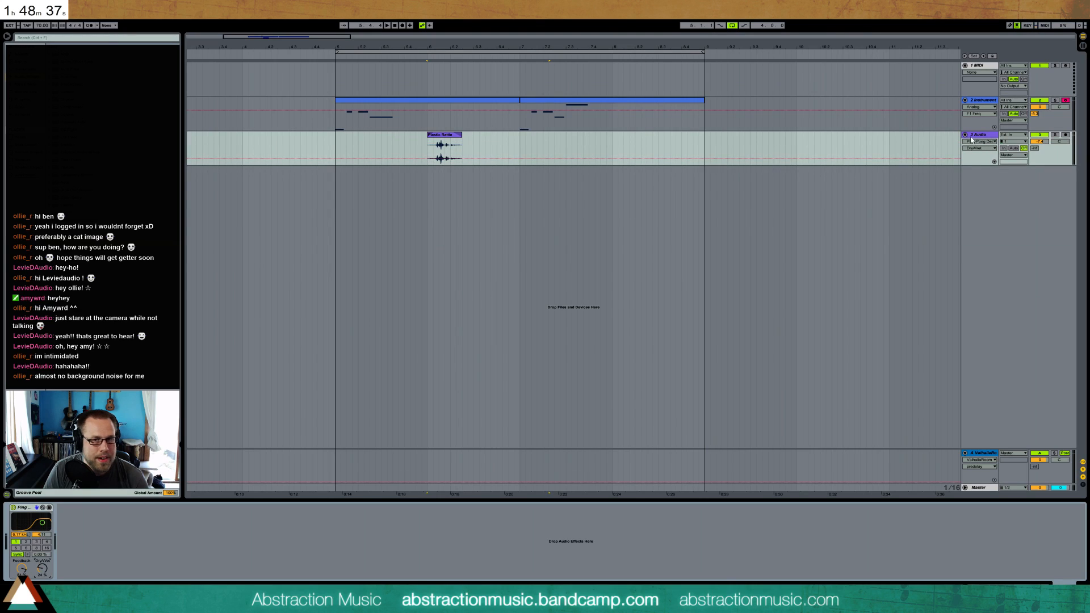
Send the audio track to the ValhallaRoom return and rebalance its send level and track volume during playback
{"action": "left_click", "coordinate": [1035, 148]}
{"action": "key", "text": "space"}
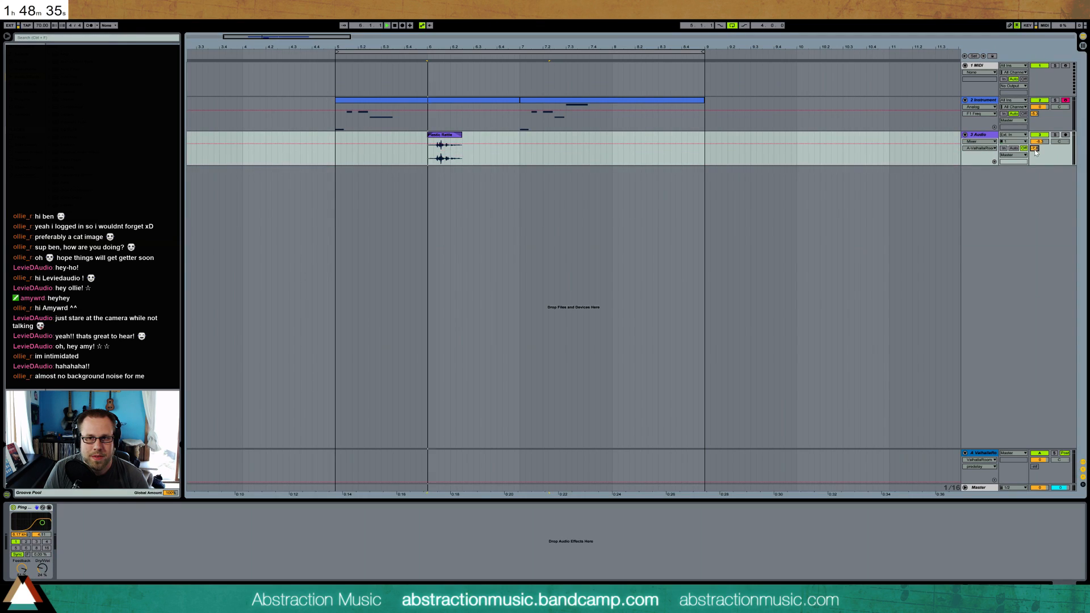
{"action": "left_click_drag", "start_coordinate": [1040, 142], "coordinate": [1040, 140]}
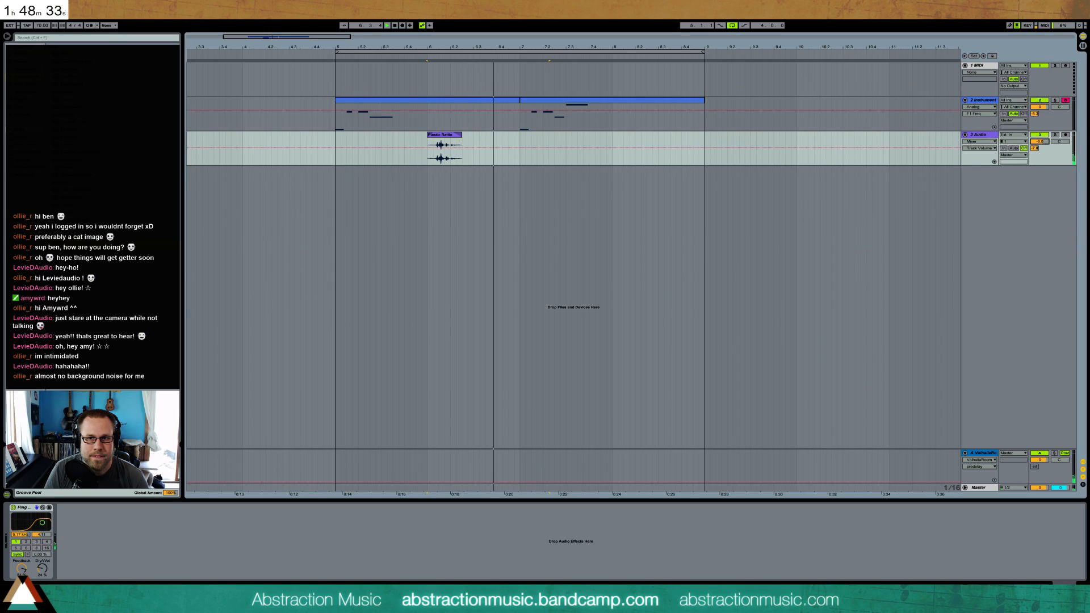
{"action": "left_click", "coordinate": [1036, 148]}
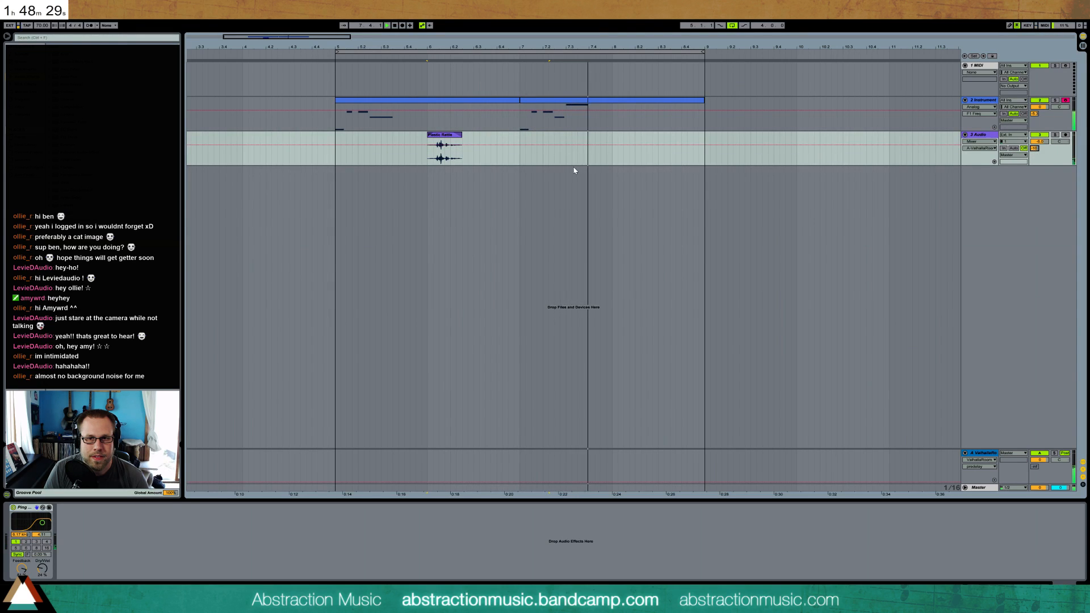
Lower the Plastic Rattle clip's gain in its sample settings and return to the device view
{"action": "double_click", "coordinate": [444, 148]}
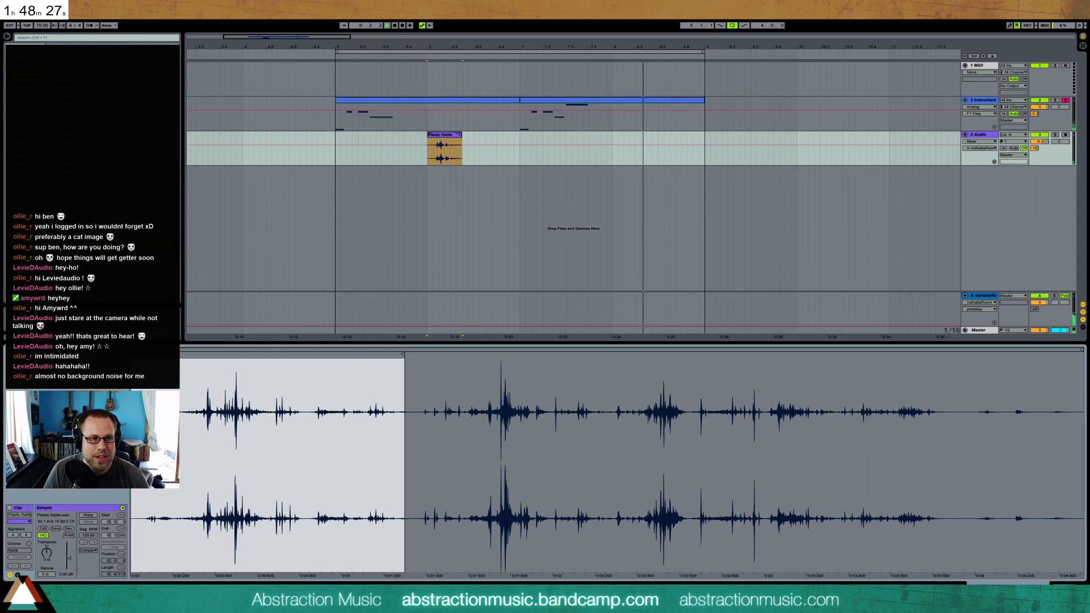
{"action": "left_click_drag", "start_coordinate": [63, 564], "coordinate": [69, 564]}
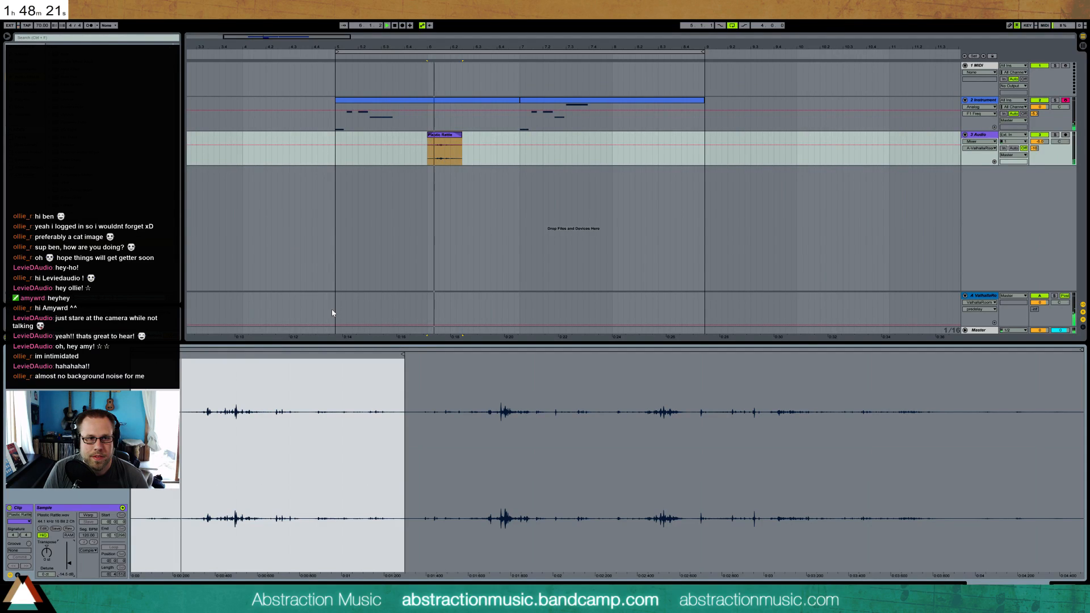
{"action": "left_click_drag", "start_coordinate": [69, 563], "coordinate": [69, 562]}
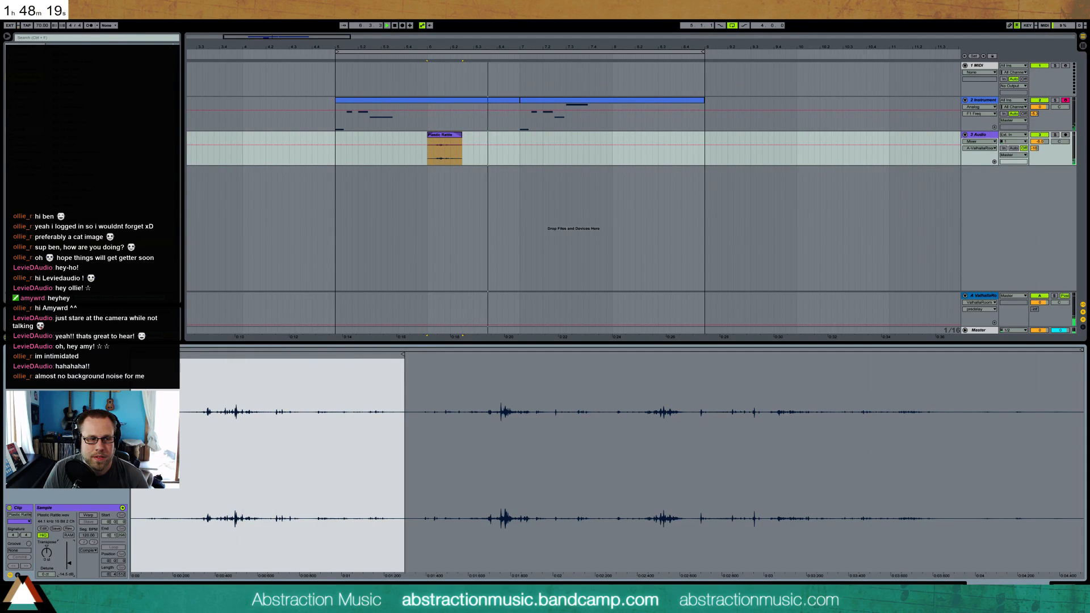
{"action": "left_click", "coordinate": [1063, 587]}
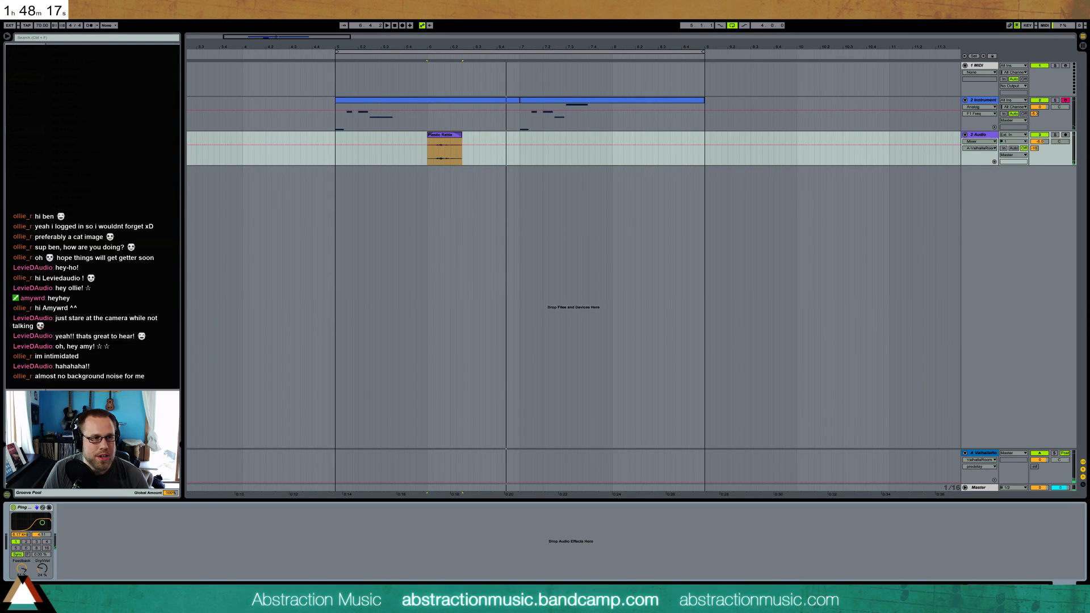
Place the Rattling Metal 1 sample on the audio track late in the second melody clip, shorten it, and add fades
{"action": "left_click", "coordinate": [25, 161]}
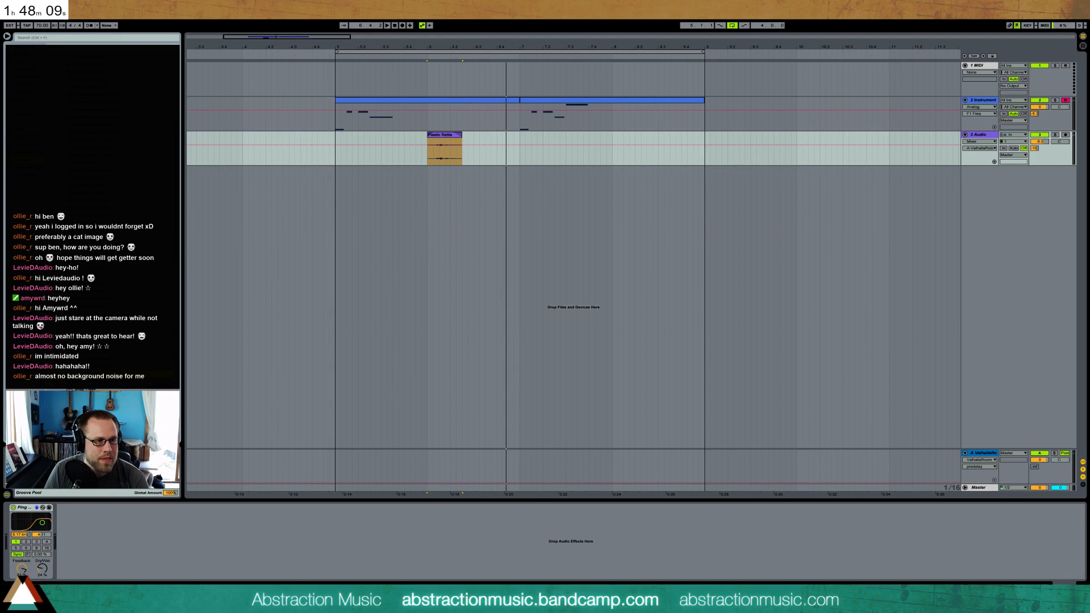
{"action": "left_click_drag", "start_coordinate": [91, 335], "coordinate": [614, 147]}
{"action": "left_click_drag", "start_coordinate": [741, 135], "coordinate": [646, 136]}
{"action": "left_click", "coordinate": [646, 136]}
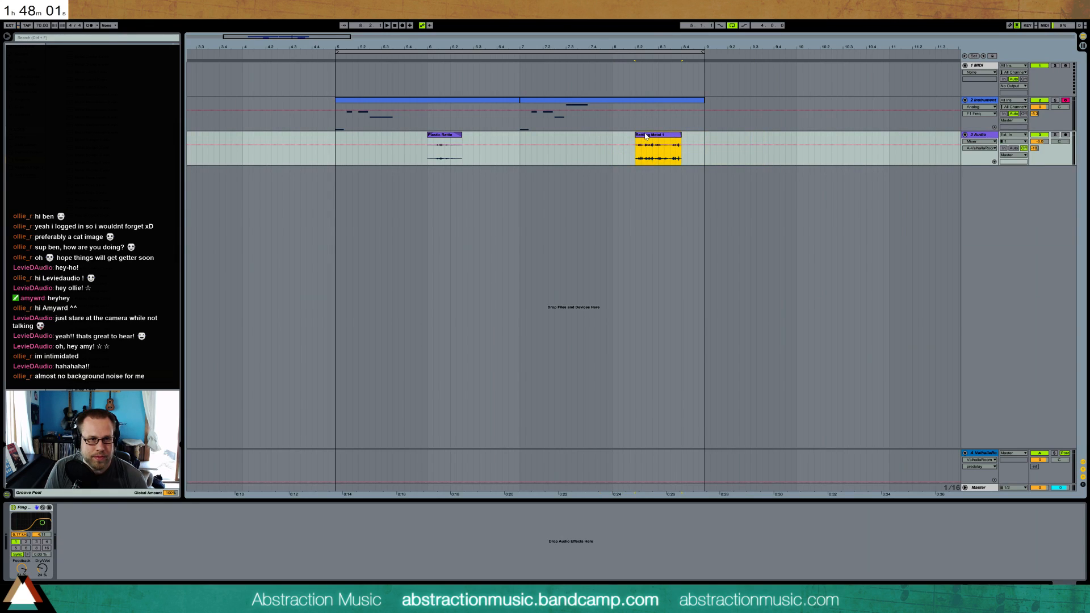
{"action": "key", "text": "ctrl+alt+f"}
{"action": "left_click_drag", "start_coordinate": [636, 141], "coordinate": [670, 140]}
{"action": "left_click", "coordinate": [638, 137]}
{"action": "key", "text": "space"}
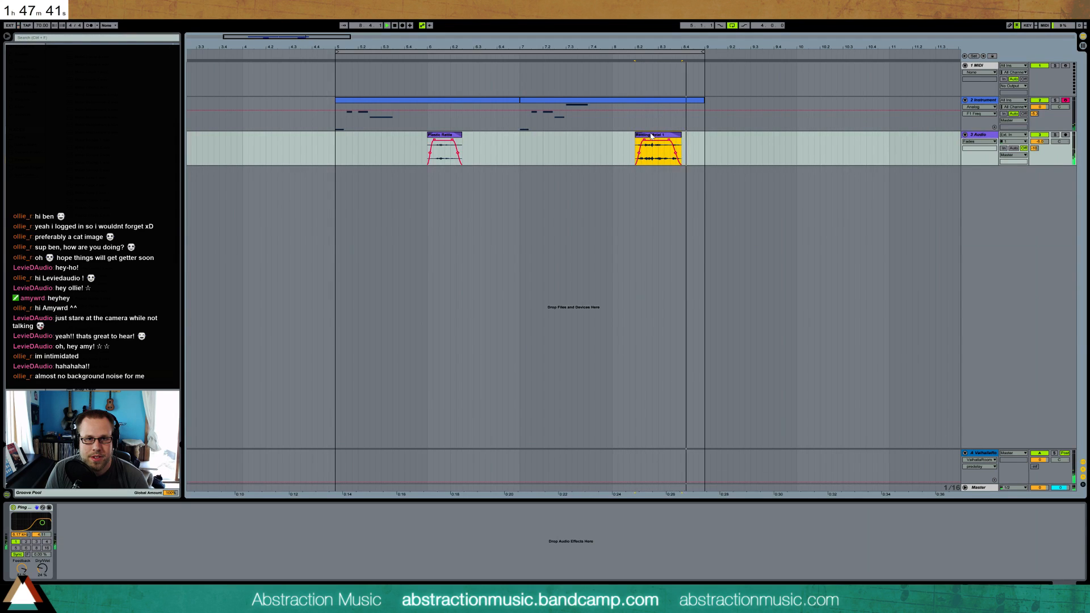
Reduce the Rattling Metal 1 clip's gain while the loop plays and return to the device view
{"action": "key", "text": "shift+Tab"}
{"action": "left_click_drag", "start_coordinate": [69, 559], "coordinate": [69, 562]}
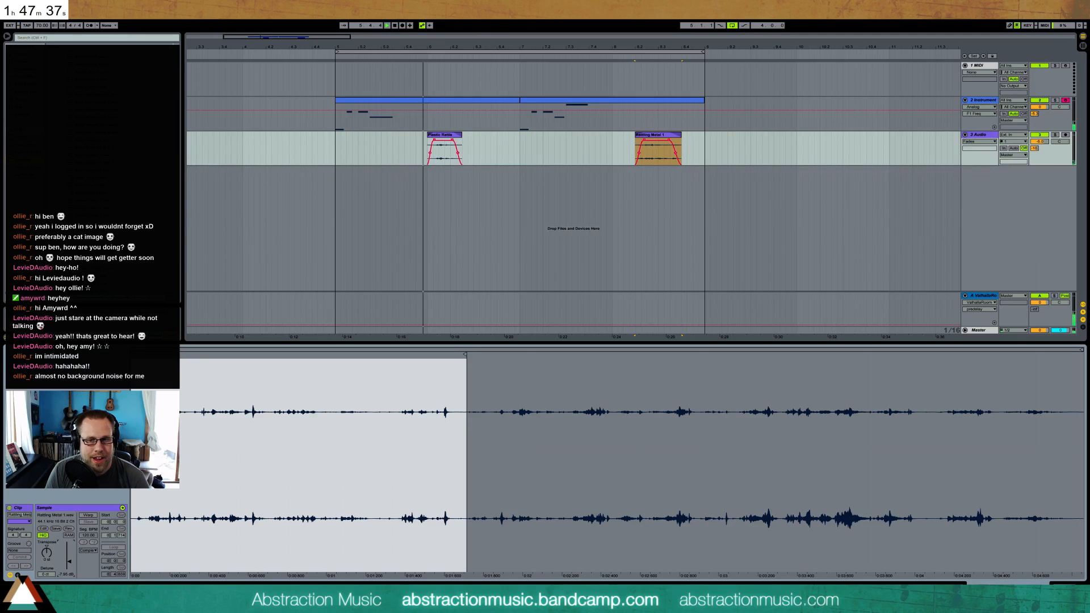
{"action": "key", "text": "shift+Tab"}
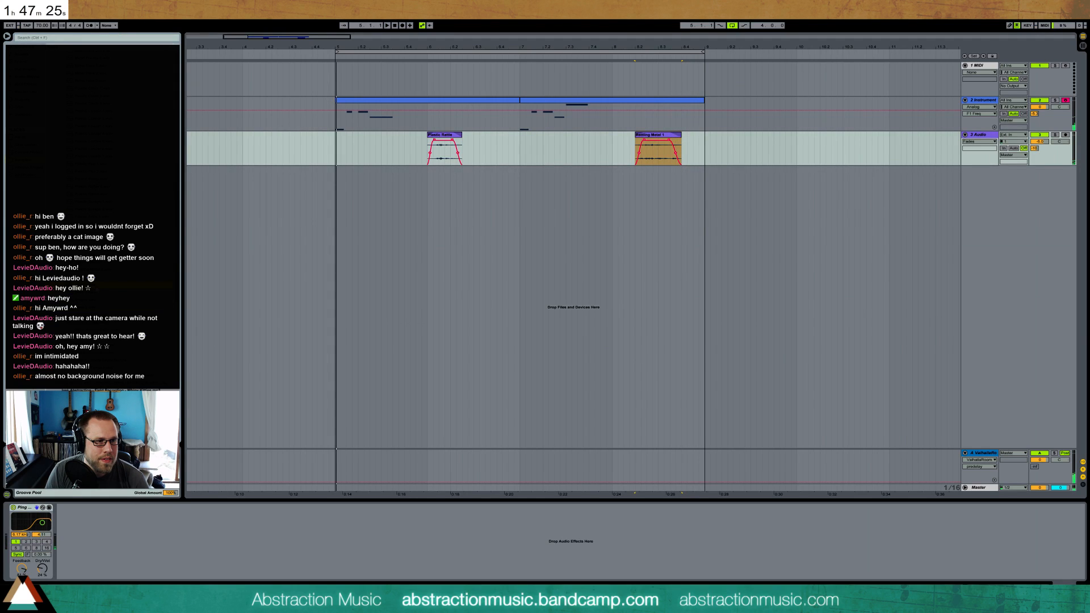
Create a new MIDI track with a Drum Rack, and load Snap 3 on the C#1 pad with its sample start trimmed
{"action": "left_click", "coordinate": [980, 193]}
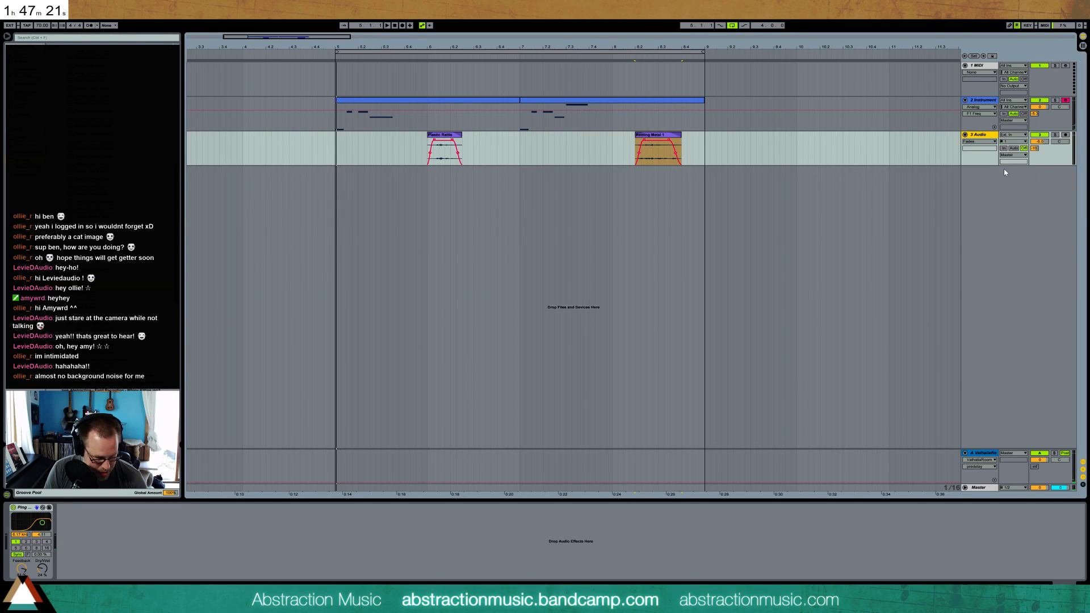
{"action": "key", "text": "ctrl+shift+t"}
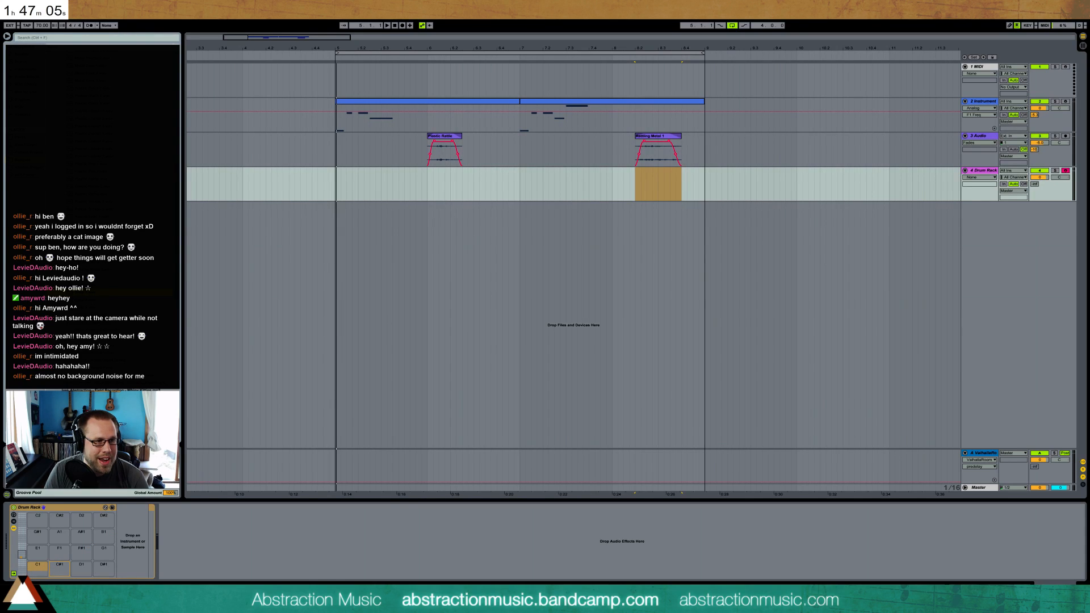
{"action": "left_click_drag", "start_coordinate": [139, 514], "coordinate": [160, 515]}
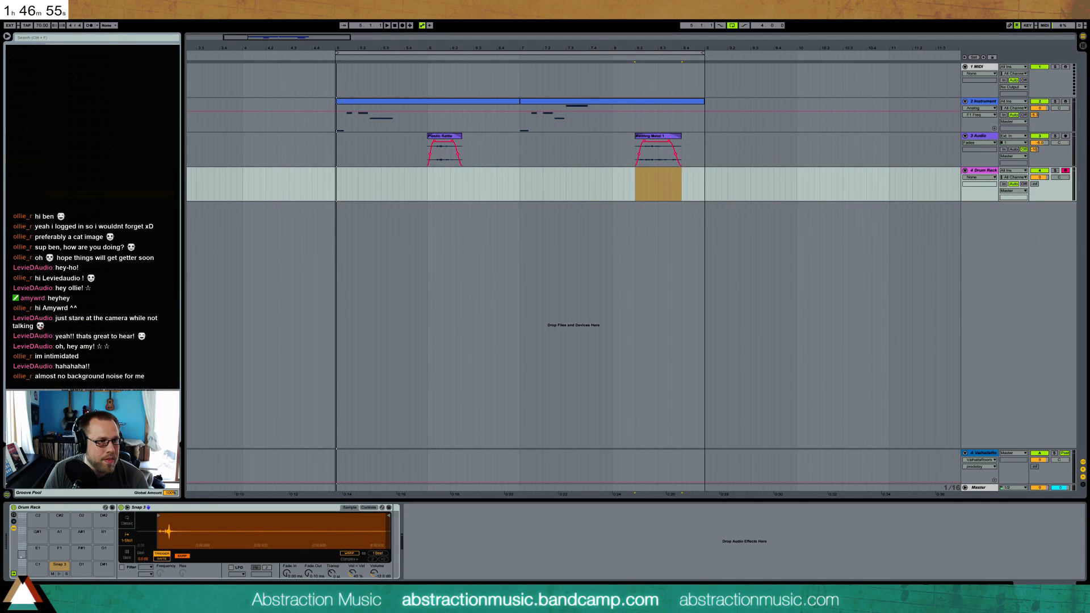
{"action": "key", "text": "Return"}
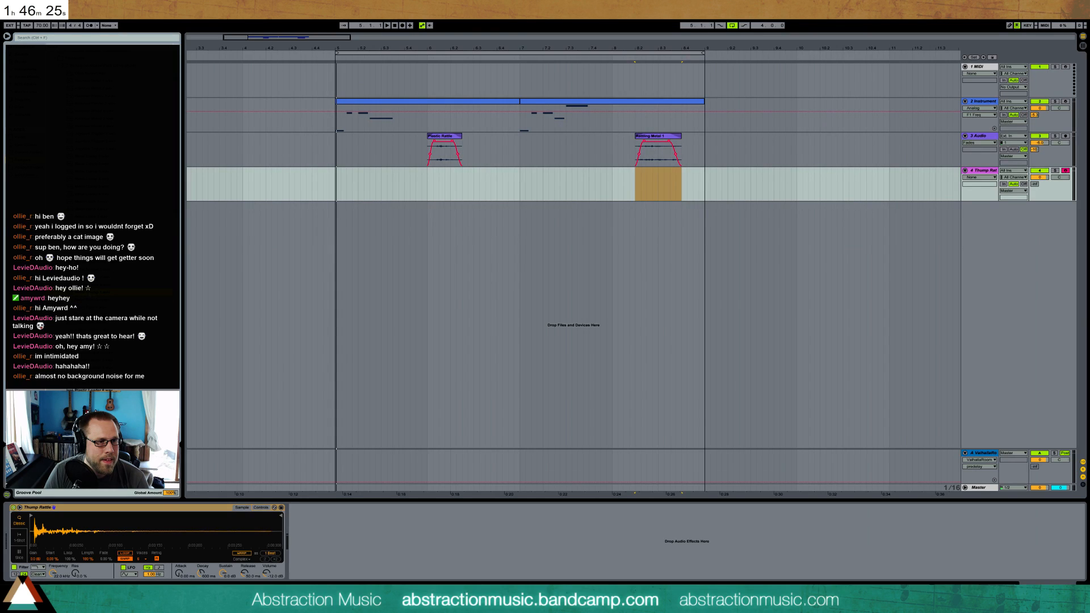
{"action": "mouse_move", "coordinate": [114, 299]}
{"action": "left_mouse_down"}
{"action": "mouse_move", "coordinate": [494, 146]}
{"action": "mouse_move", "coordinate": [667, 196]}
{"action": "mouse_move", "coordinate": [575, 194]}
{"action": "mouse_move", "coordinate": [113, 284]}
{"action": "left_mouse_up"}
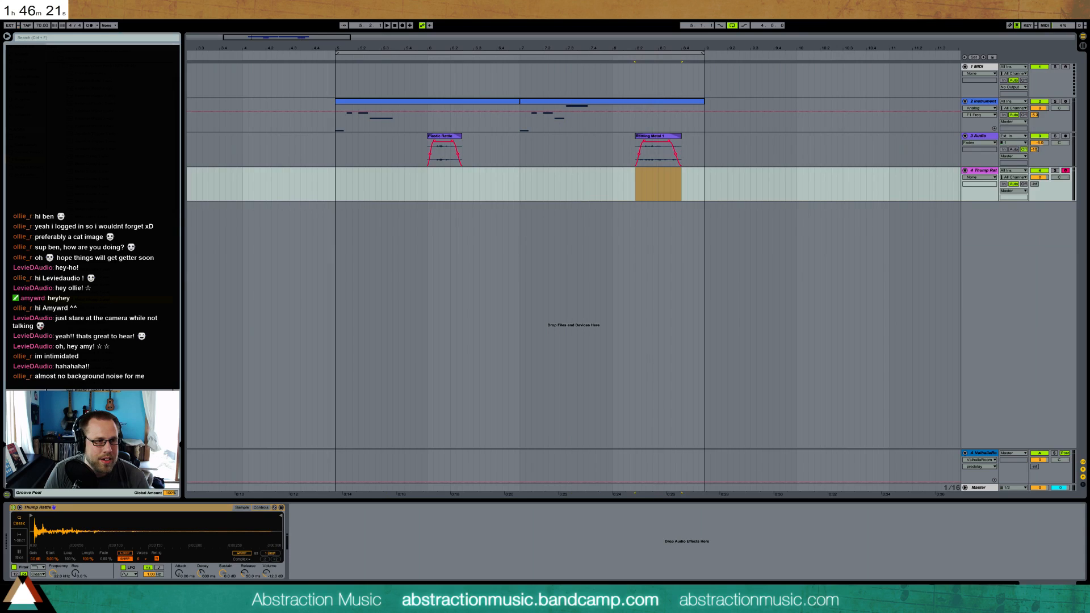
{"action": "left_click", "coordinate": [975, 172]}
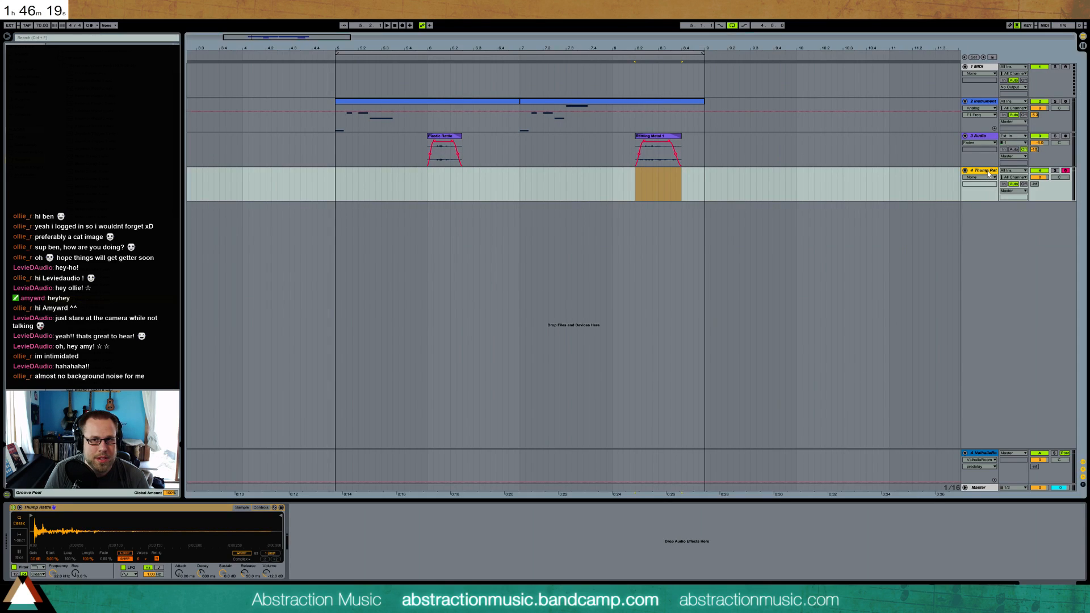
{"action": "key", "text": "ctrl+z"}
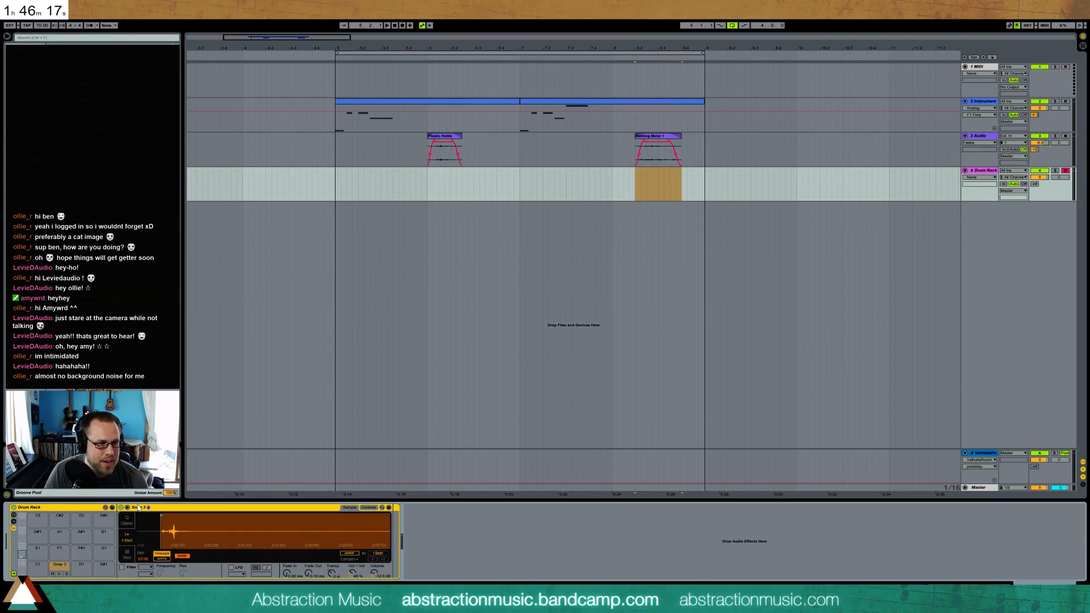
Load the Metal Thump 2 sample onto the Drum Rack's C1 pad and trim its end to keep only the initial hit
{"action": "left_click_drag", "start_coordinate": [85, 300], "coordinate": [38, 569]}
{"action": "left_click", "coordinate": [35, 569]}
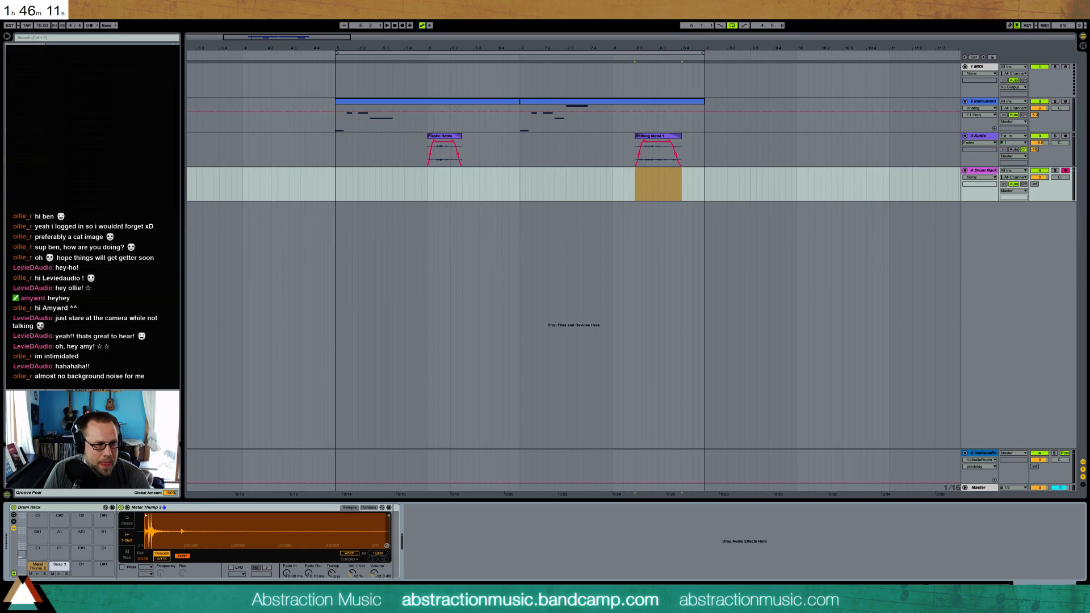
{"action": "mouse_move", "coordinate": [388, 516]}
{"action": "left_mouse_down"}
{"action": "mouse_move", "coordinate": [170, 516]}
{"action": "mouse_move", "coordinate": [179, 517]}
{"action": "left_mouse_up"}
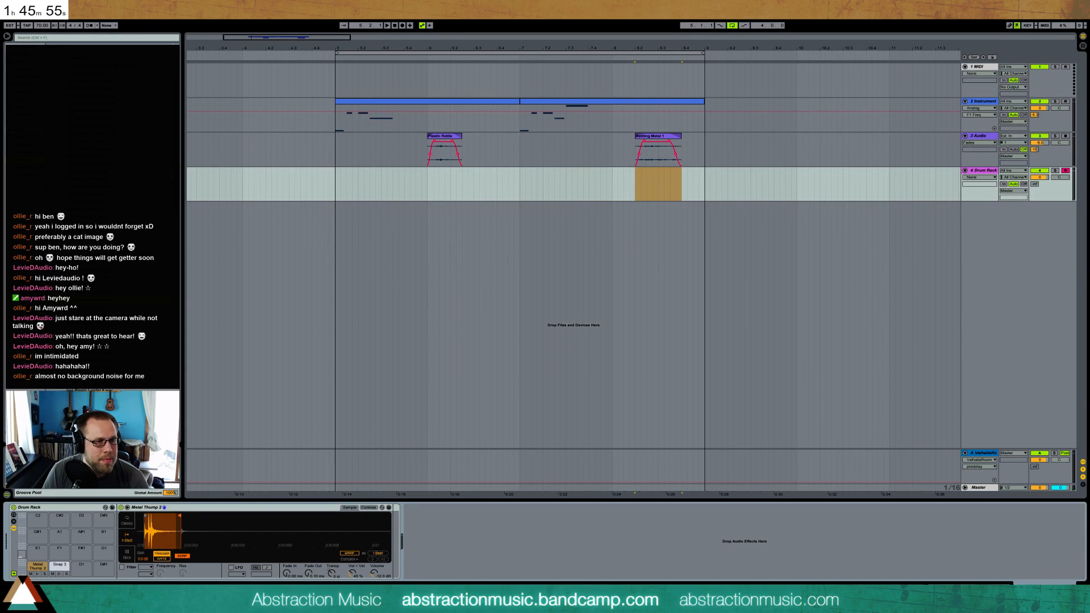
Group the Metal Thump 2 Simpler into an Instrument Rack inside its Drum Rack pad
{"action": "left_click", "coordinate": [211, 512]}
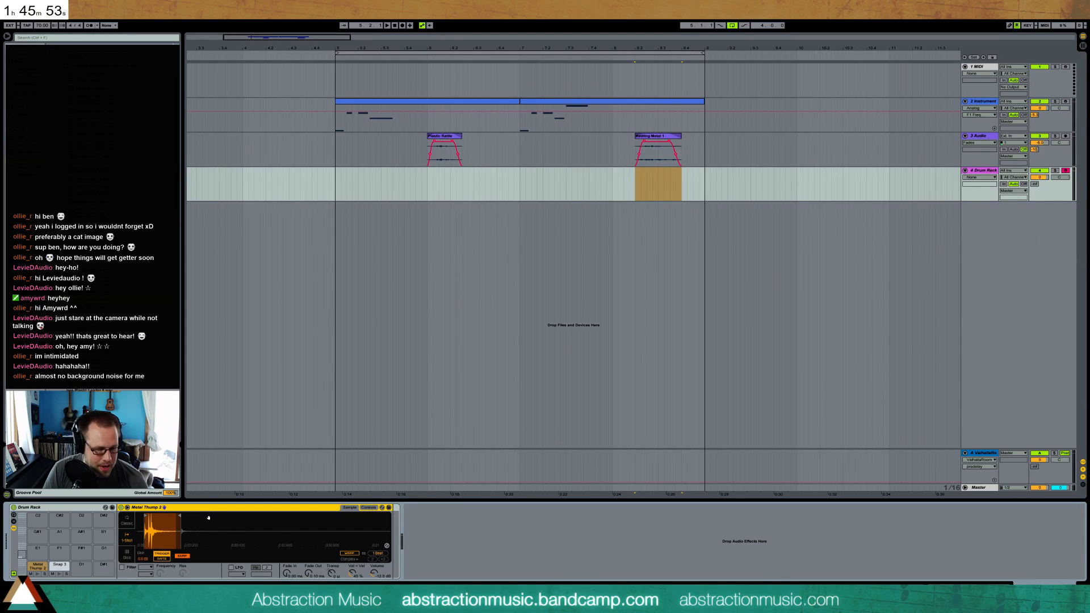
{"action": "key", "text": "ctrl+g"}
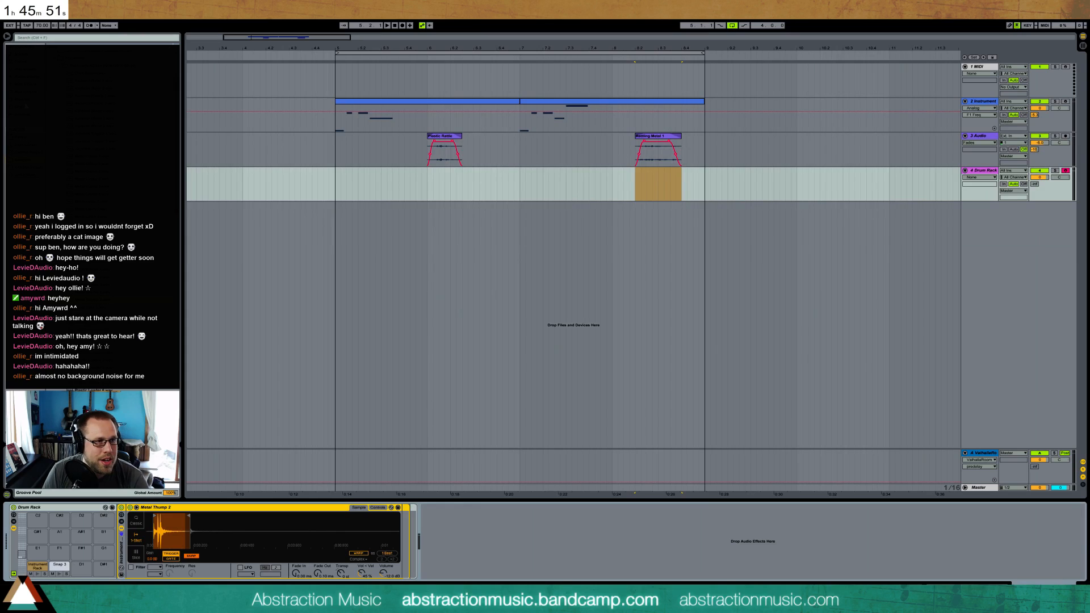
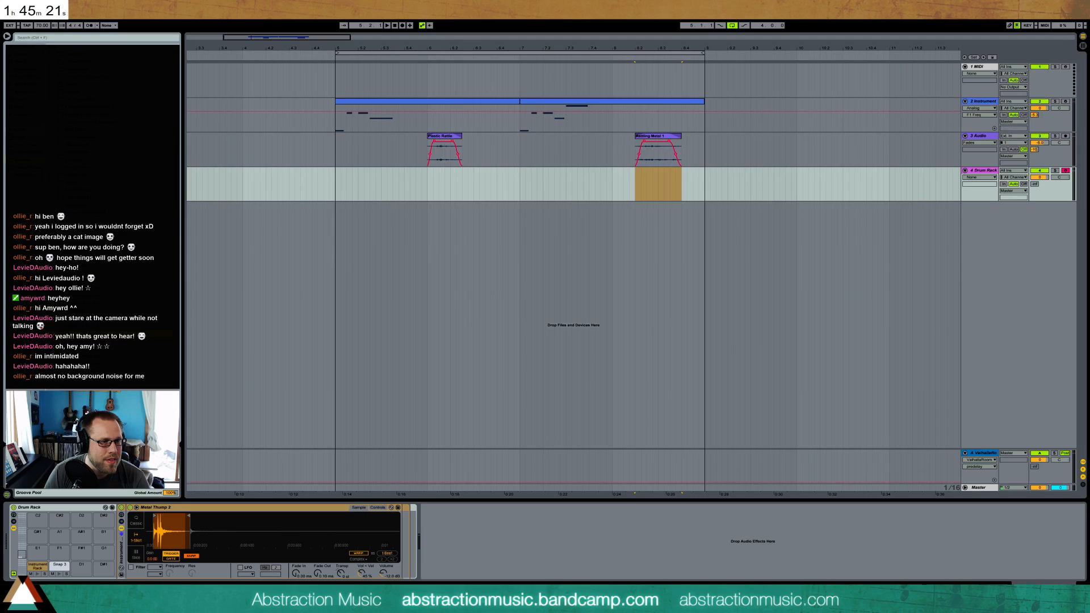
Reveal the Instrument Rack's chains and add a kick sample as a second chain alongside Metal Thump 2
{"action": "left_click", "coordinate": [122, 522]}
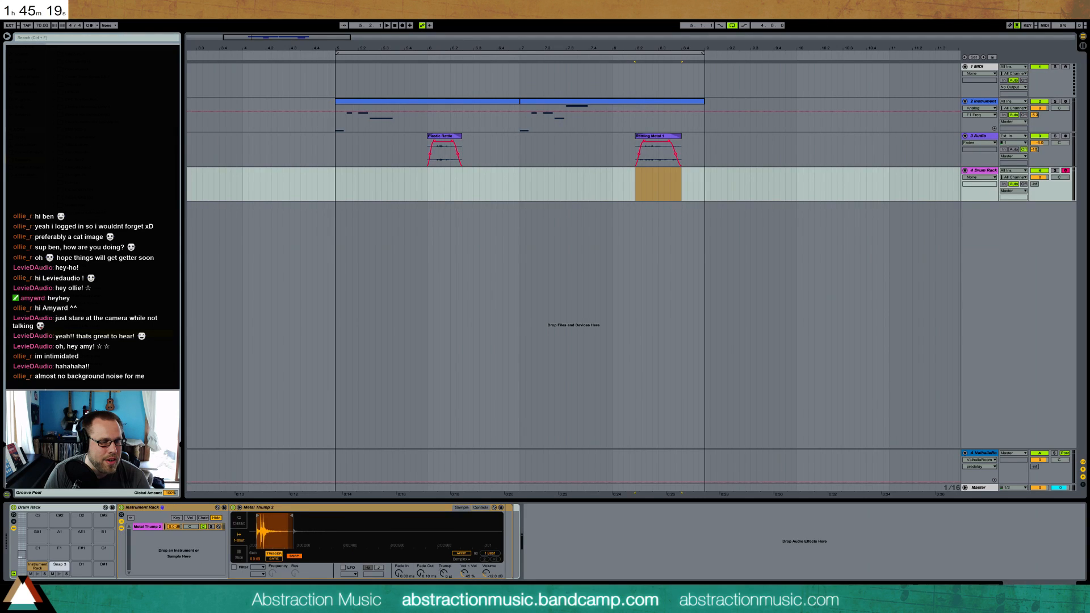
{"action": "left_click_drag", "start_coordinate": [108, 318], "coordinate": [177, 527]}
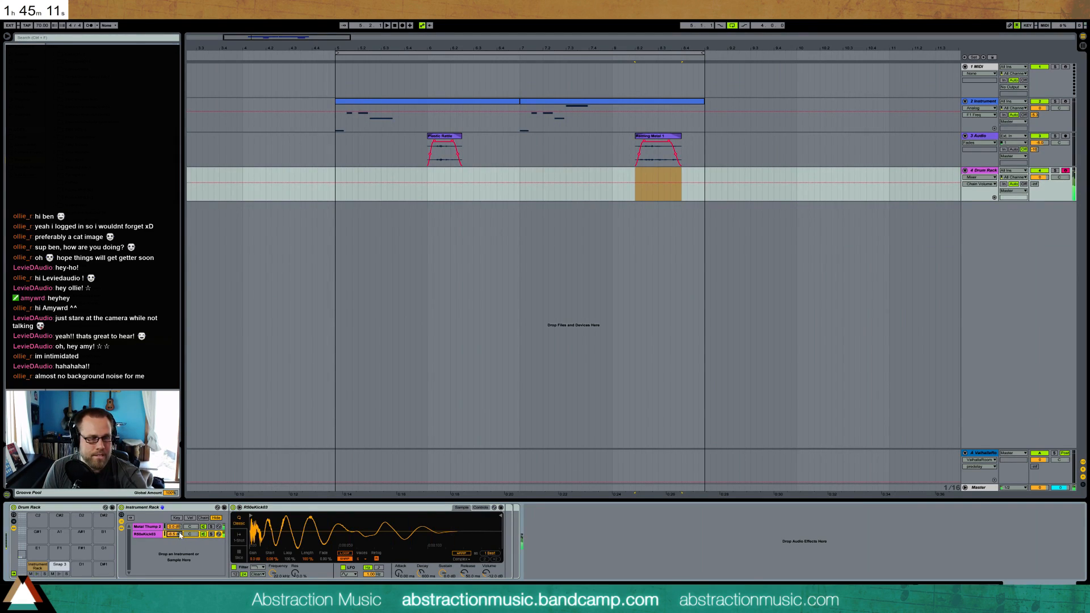
Nudge the Metal Thump 2 sample start, enable its filter with a different filter type, and lower the cutoff frequency
{"action": "left_click", "coordinate": [147, 527]}
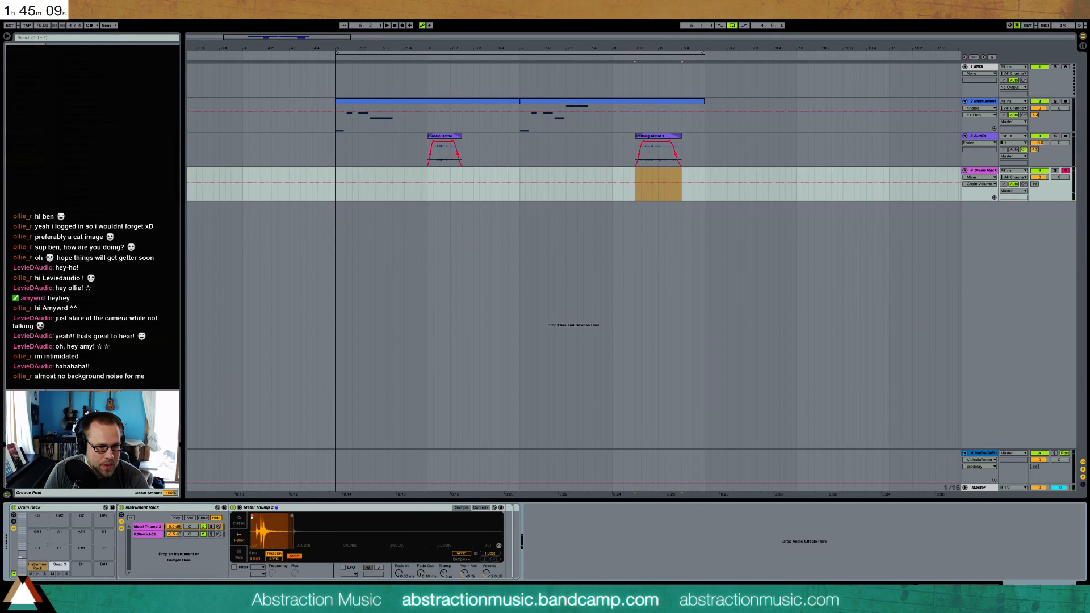
{"action": "left_click_drag", "start_coordinate": [253, 517], "coordinate": [254, 518]}
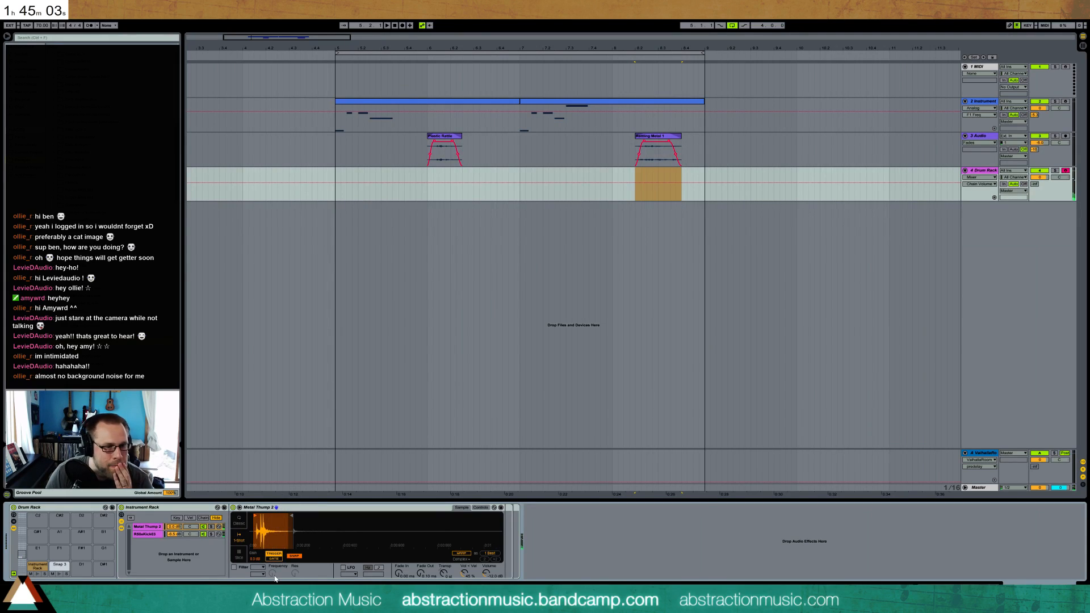
{"action": "left_click", "coordinate": [236, 567]}
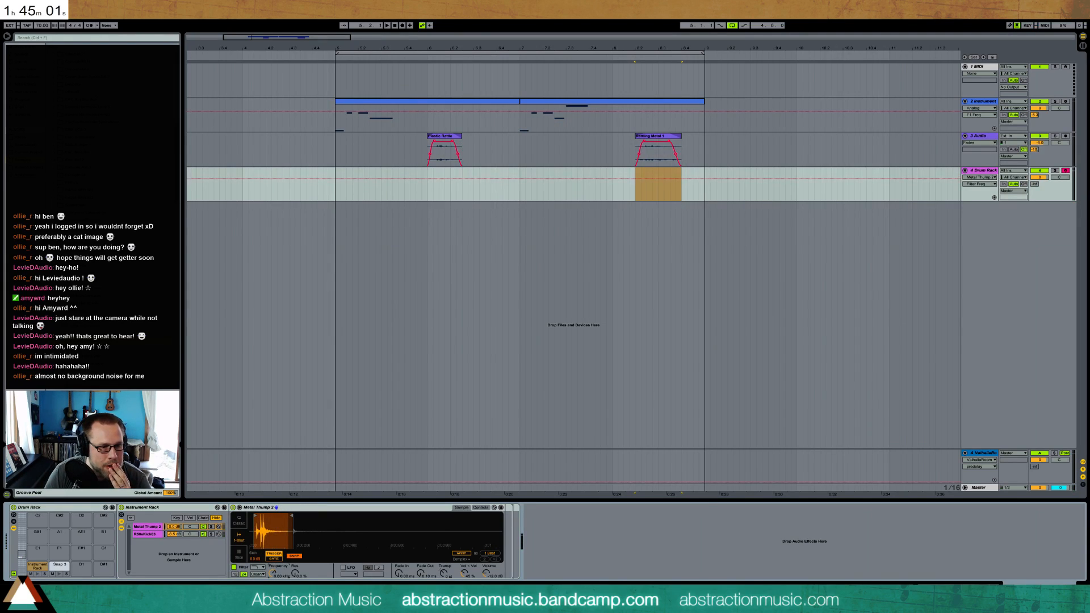
{"action": "left_click", "coordinate": [258, 567]}
{"action": "left_click", "coordinate": [259, 544]}
{"action": "left_click_drag", "start_coordinate": [272, 573], "coordinate": [273, 607]}
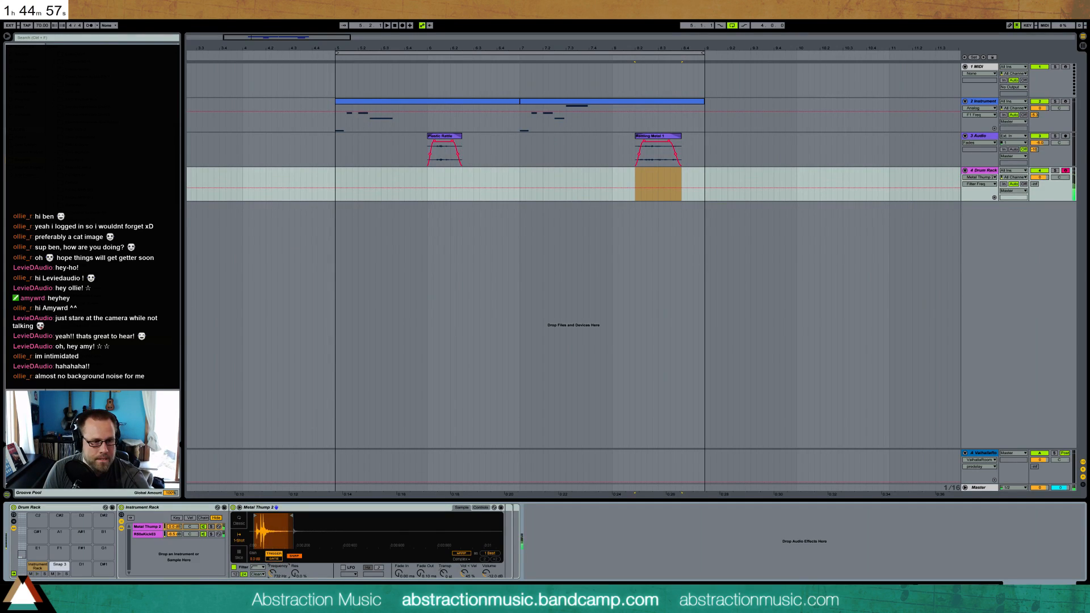
Adjust the kick layer's chain volume in the Instrument Rack and audition it against the Snap 3 pad
{"action": "left_click", "coordinate": [148, 535]}
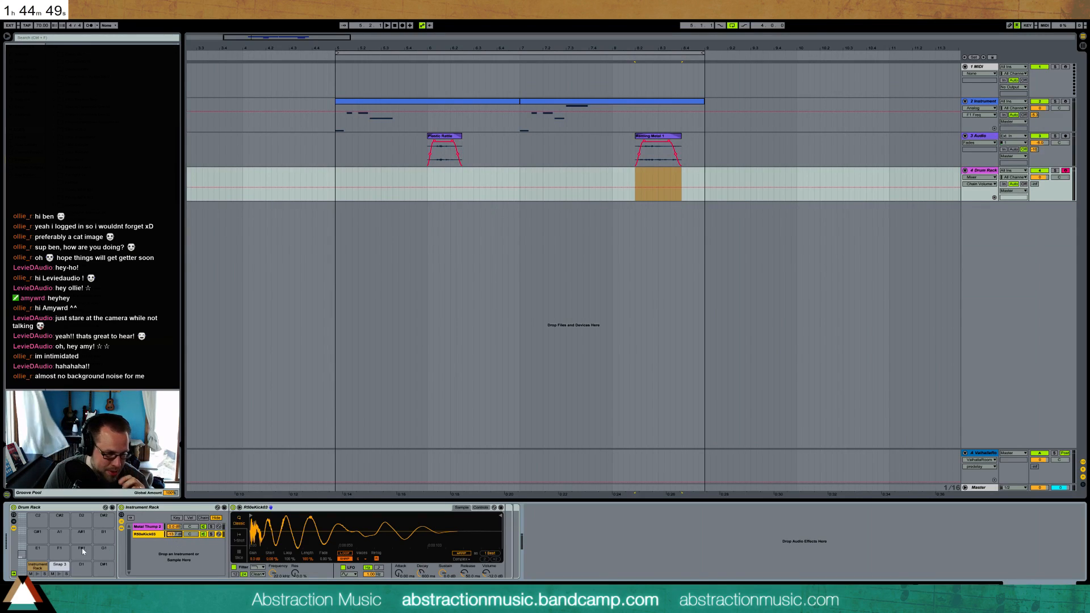
{"action": "left_click", "coordinate": [38, 574]}
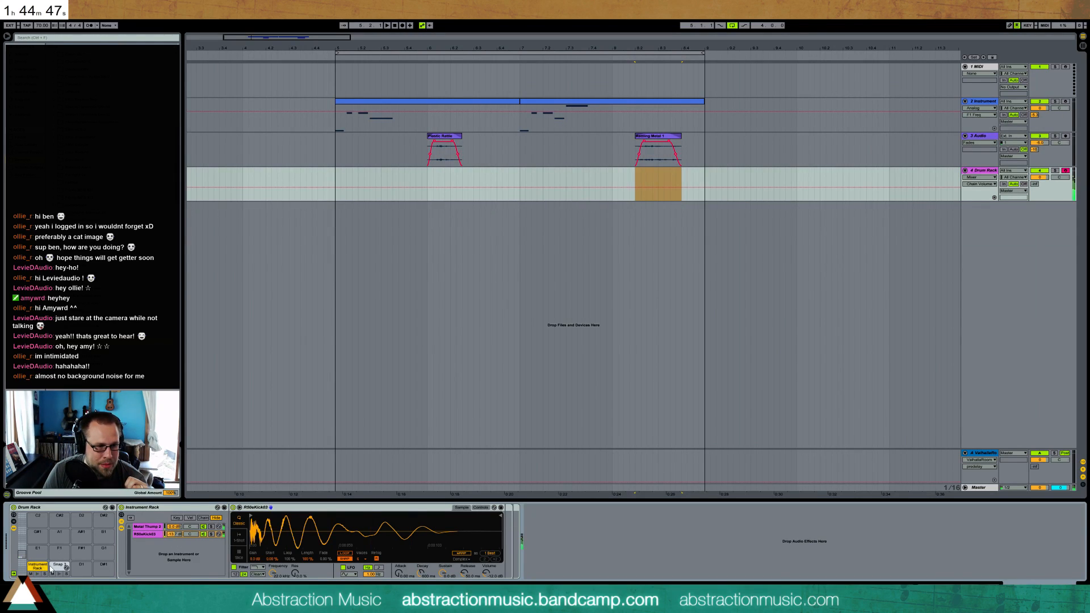
{"action": "left_click", "coordinate": [59, 566]}
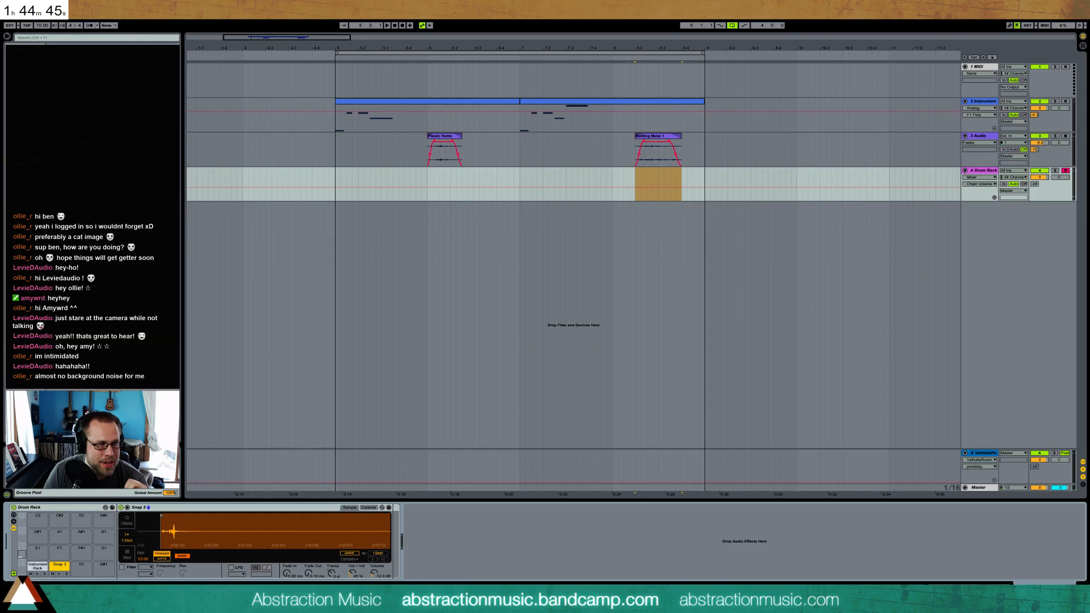
Add EQ Eight, Compressor and Reverb, in that order, after the Simpler on the Snap 3 pad
{"action": "left_click", "coordinate": [113, 274]}
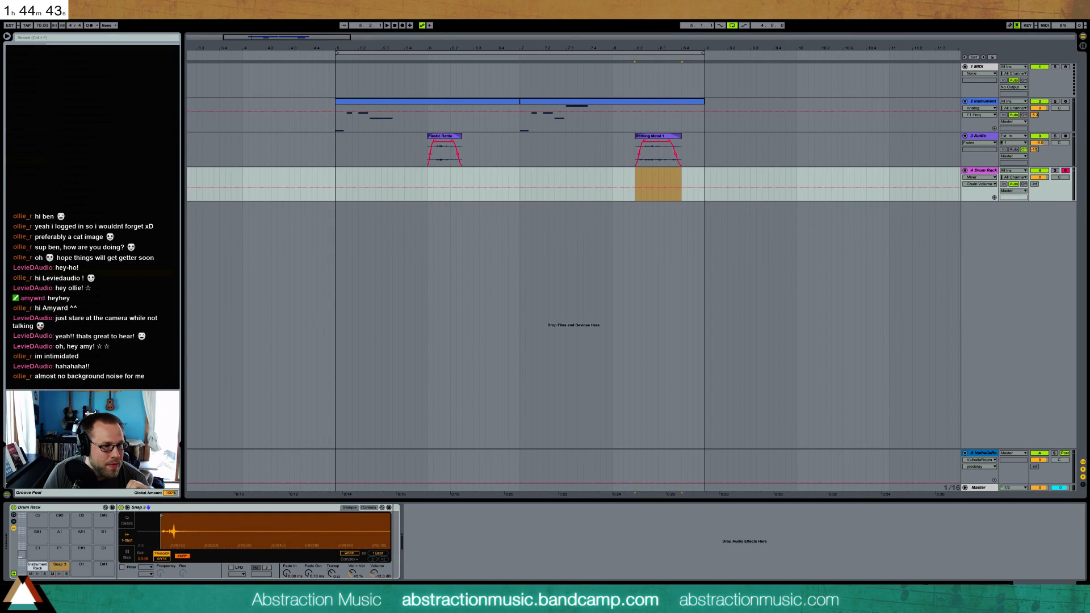
{"action": "left_click", "coordinate": [59, 573]}
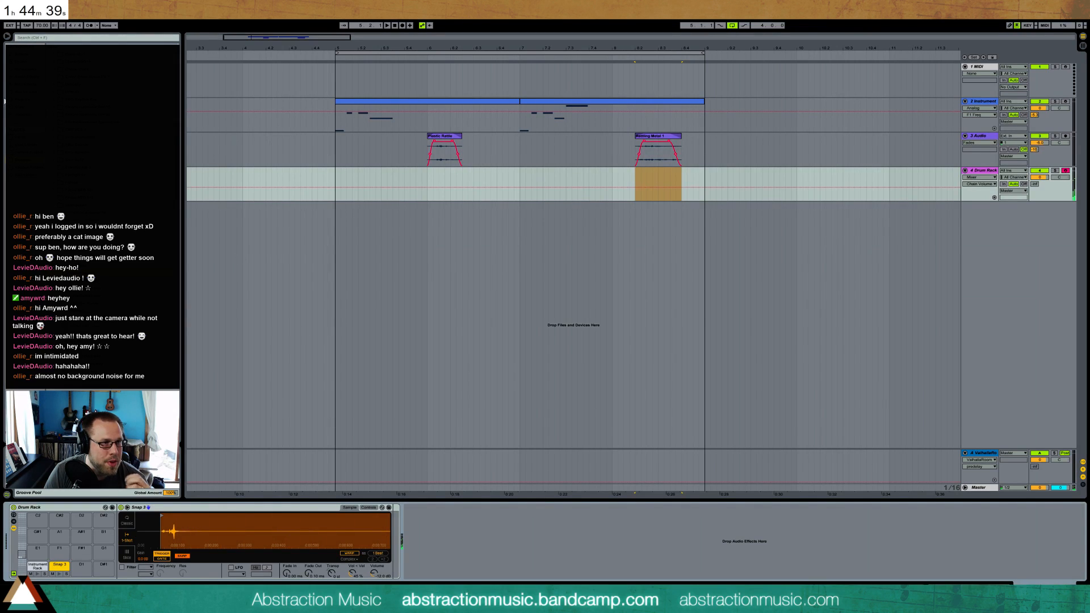
{"action": "left_click", "coordinate": [25, 77]}
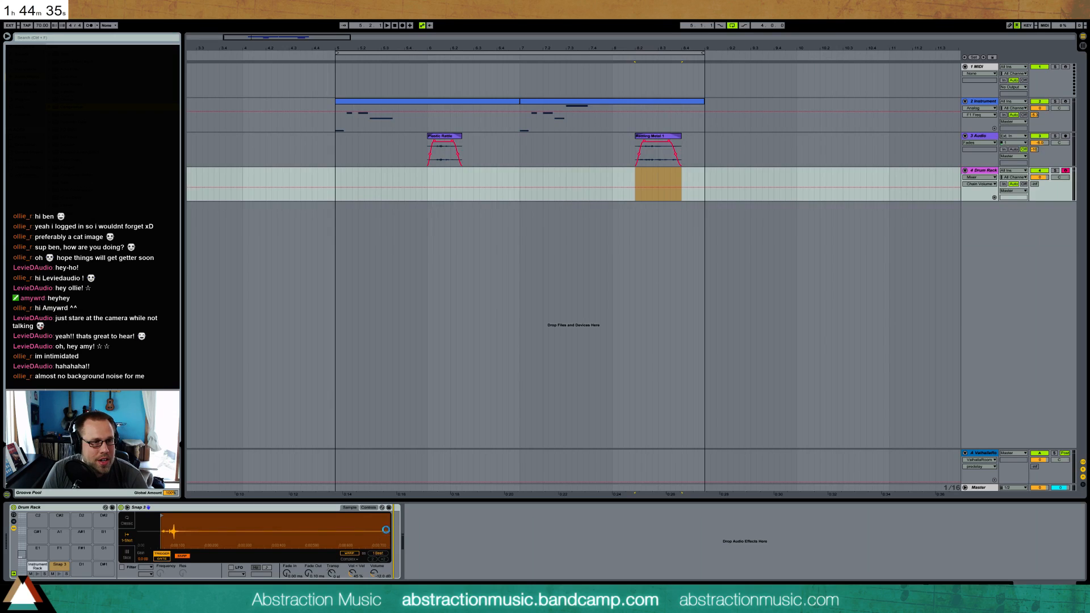
{"action": "key", "text": "Return"}
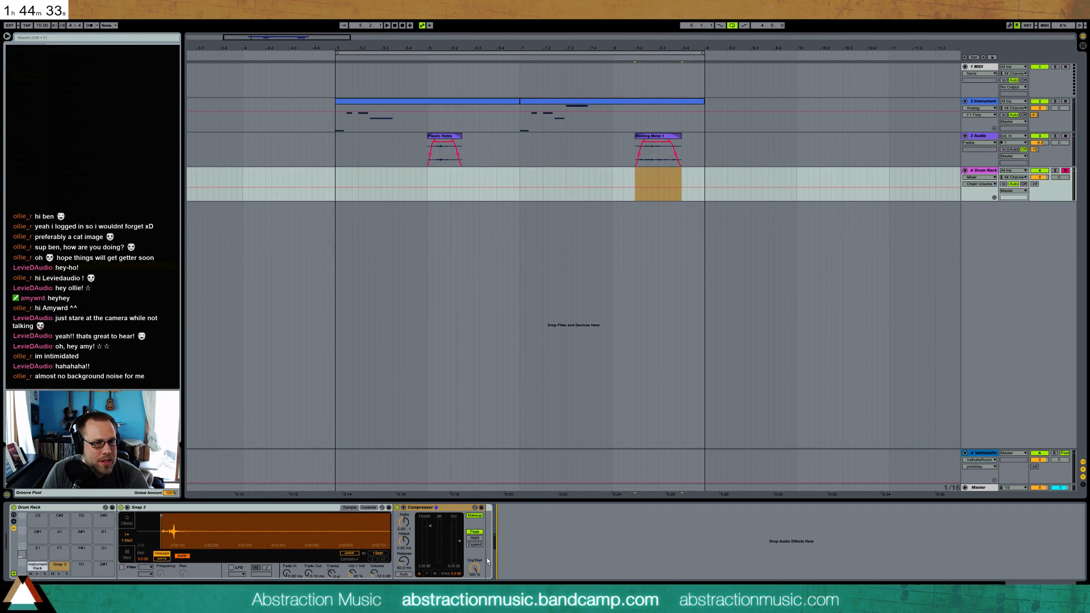
{"action": "left_click_drag", "start_coordinate": [74, 129], "coordinate": [405, 544]}
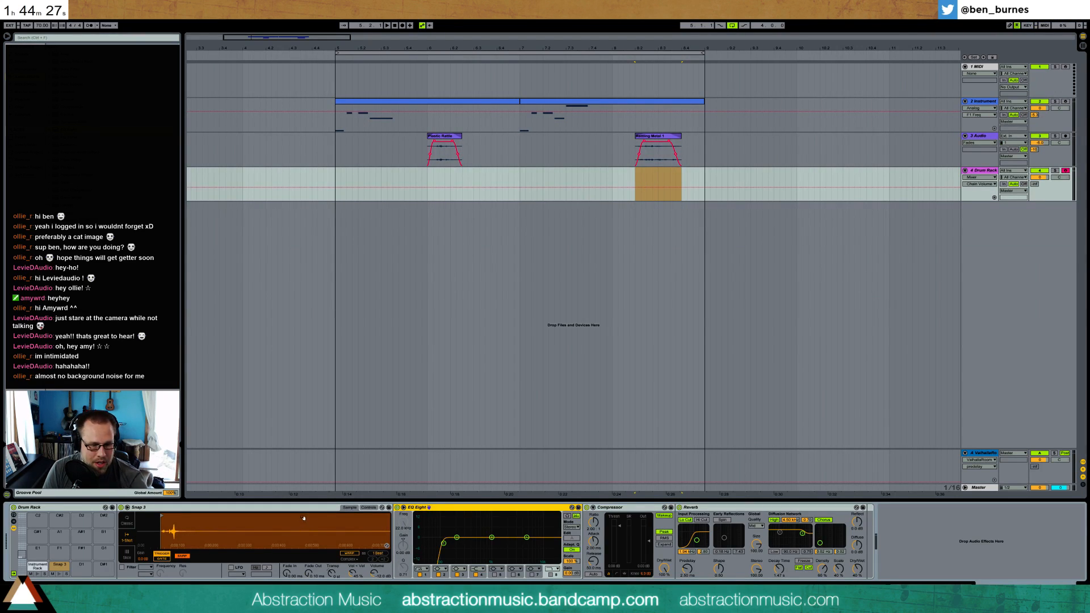
Raise the low-cut frequency in the snap's EQ Eight and adjust the Compressor's threshold, ratio and output gain
{"action": "left_click_drag", "start_coordinate": [444, 544], "coordinate": [482, 545]}
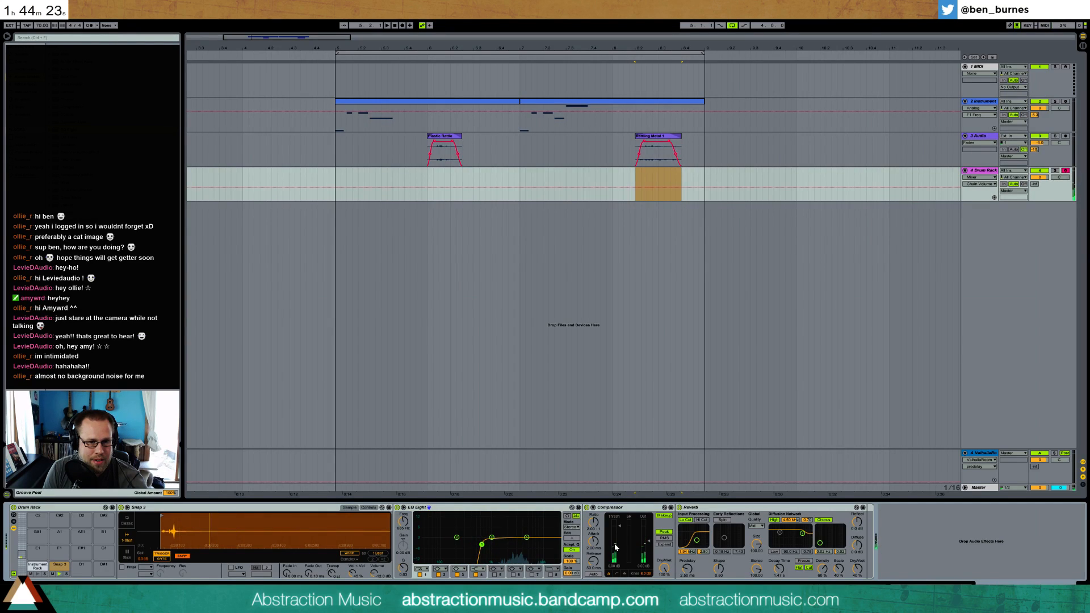
{"action": "left_click_drag", "start_coordinate": [620, 526], "coordinate": [593, 500]}
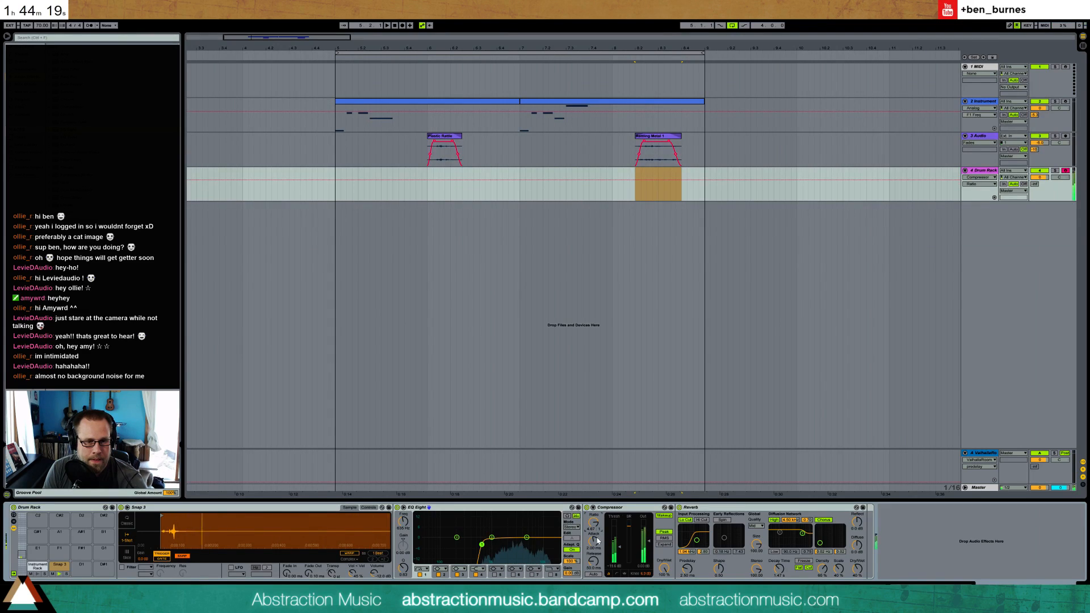
{"action": "left_click_drag", "start_coordinate": [620, 547], "coordinate": [646, 547]}
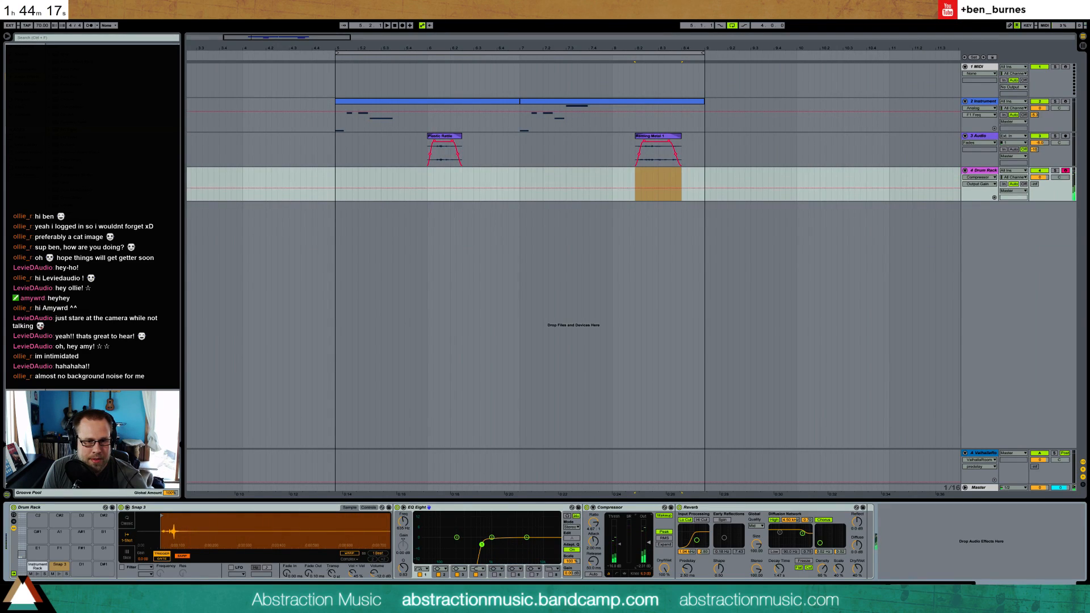
Shorten the snap Reverb's decay time, adjust its input filter, and refine the Compressor's output gain
{"action": "left_click", "coordinate": [779, 569]}
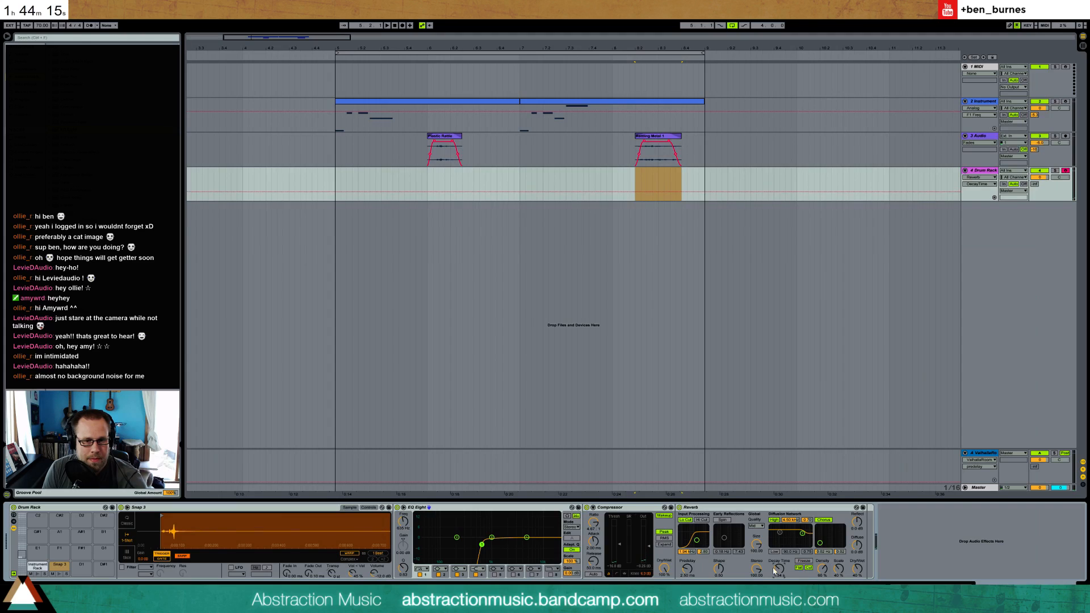
{"action": "left_click_drag", "start_coordinate": [702, 544], "coordinate": [699, 540]}
{"action": "left_click_drag", "start_coordinate": [779, 569], "coordinate": [780, 579]}
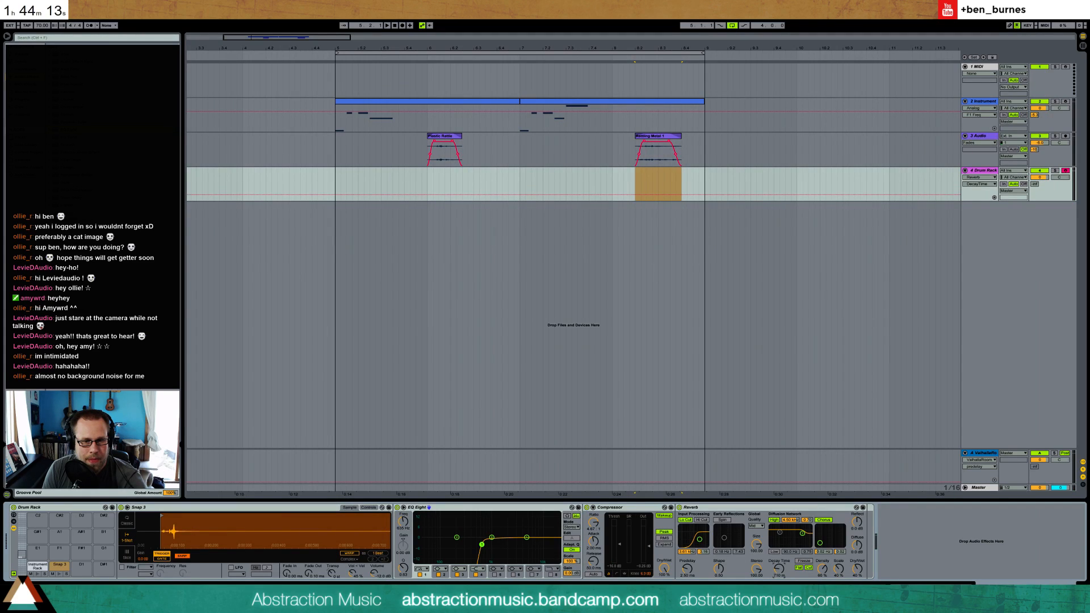
{"action": "left_click", "coordinate": [646, 550]}
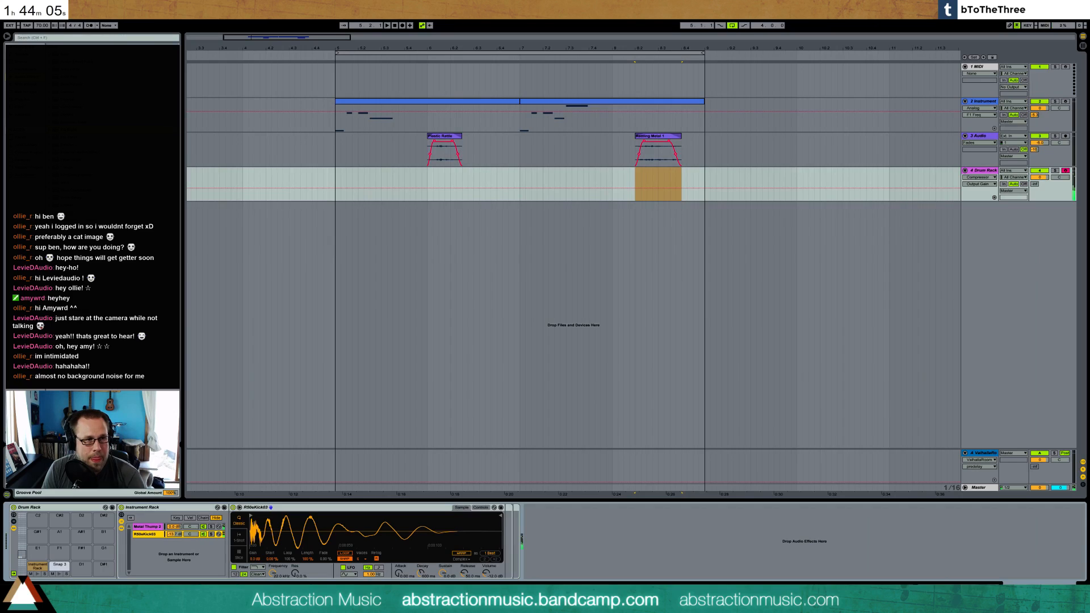
{"action": "left_click", "coordinate": [147, 527]}
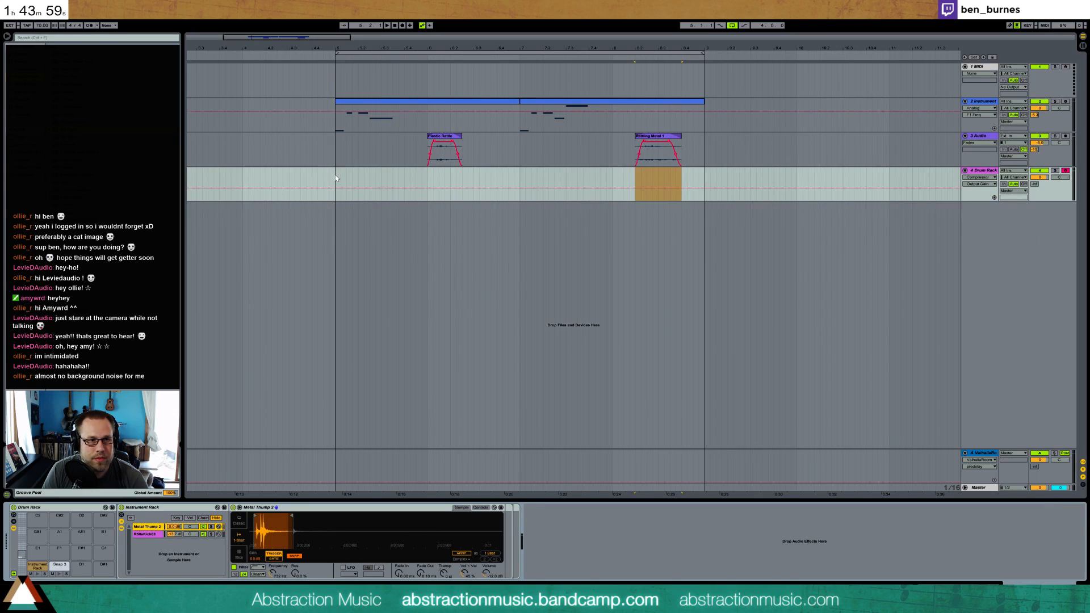
Create an empty two-bar MIDI clip from bar 5 to bar 7 on the Drum Rack track and open its notes
{"action": "left_click_drag", "start_coordinate": [335, 175], "coordinate": [364, 176]}
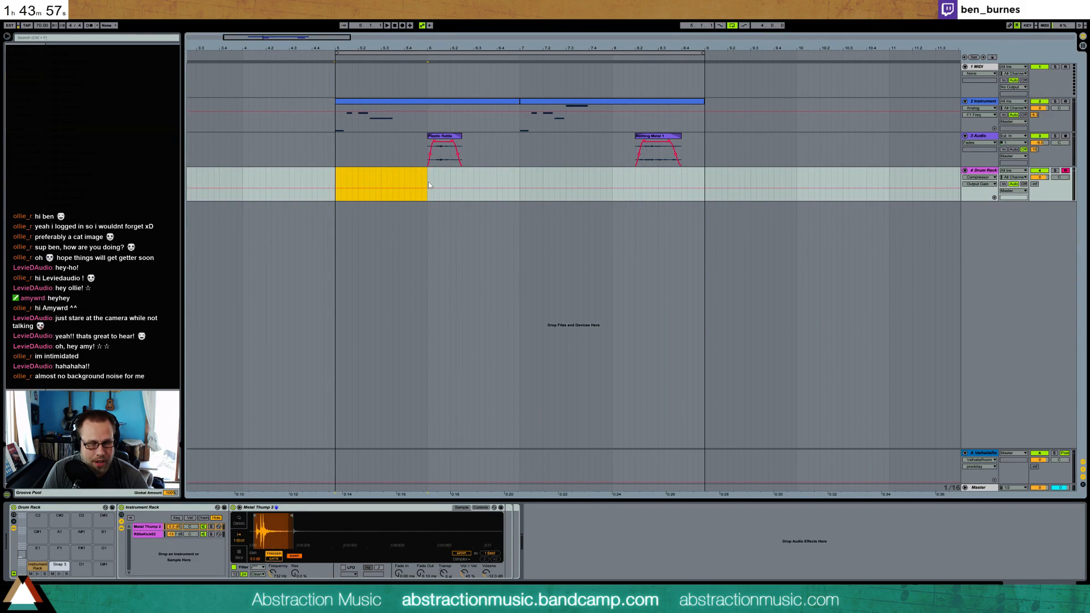
{"action": "key", "text": "ctrl+shift+m"}
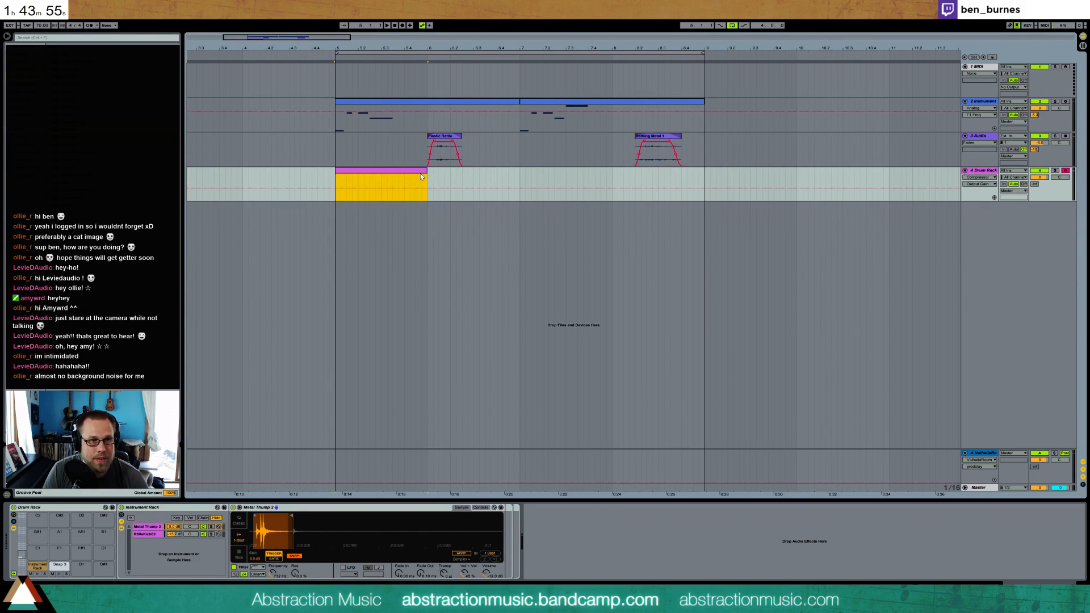
{"action": "left_click_drag", "start_coordinate": [519, 179], "coordinate": [341, 179]}
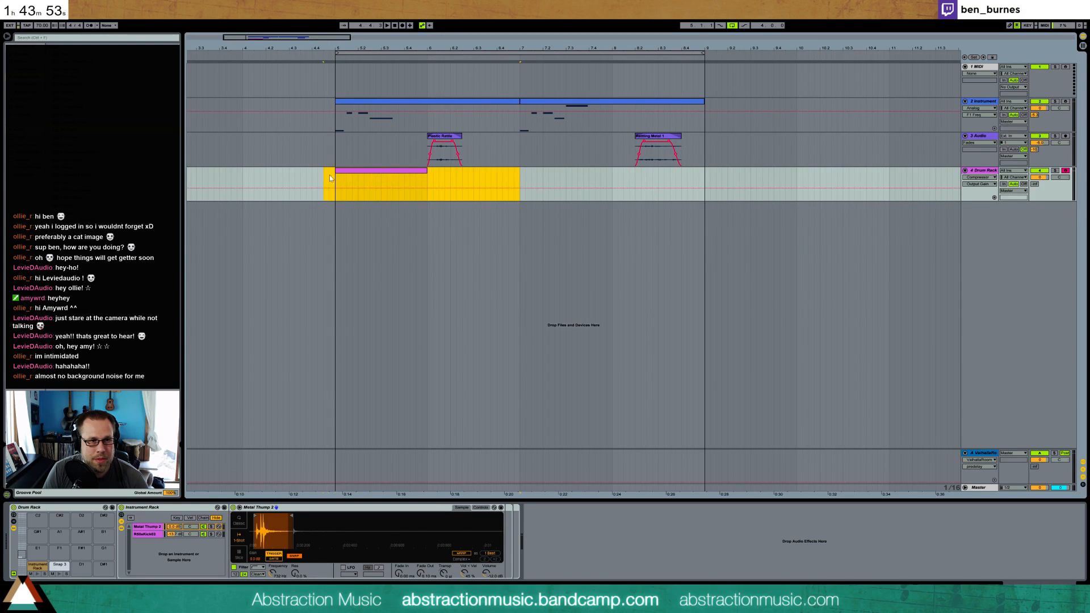
{"action": "key", "text": "Delete"}
{"action": "key", "text": "ctrl+shift+m"}
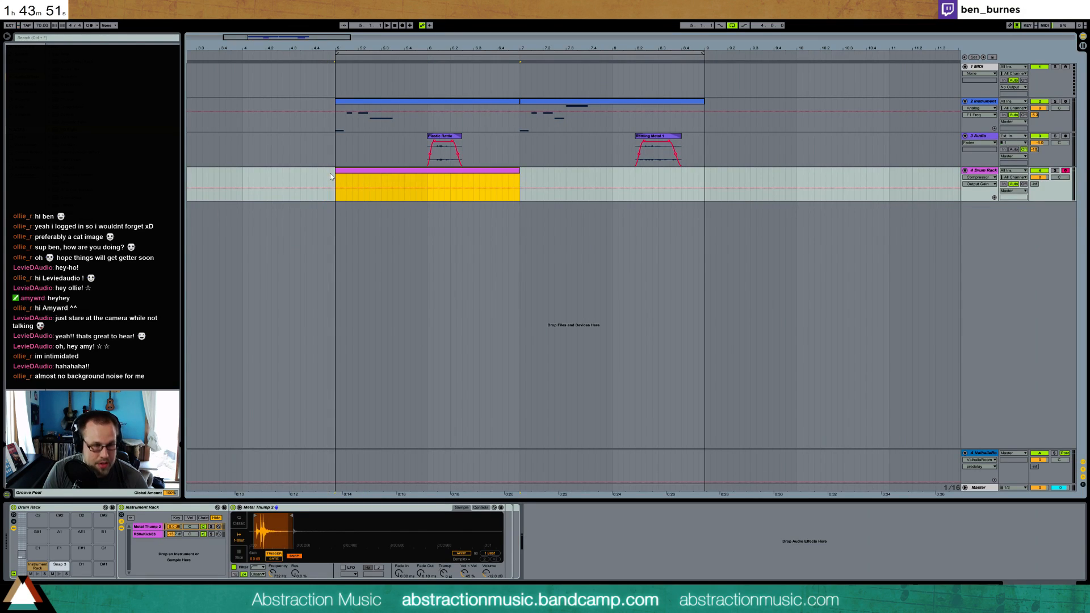
{"action": "double_click", "coordinate": [350, 176]}
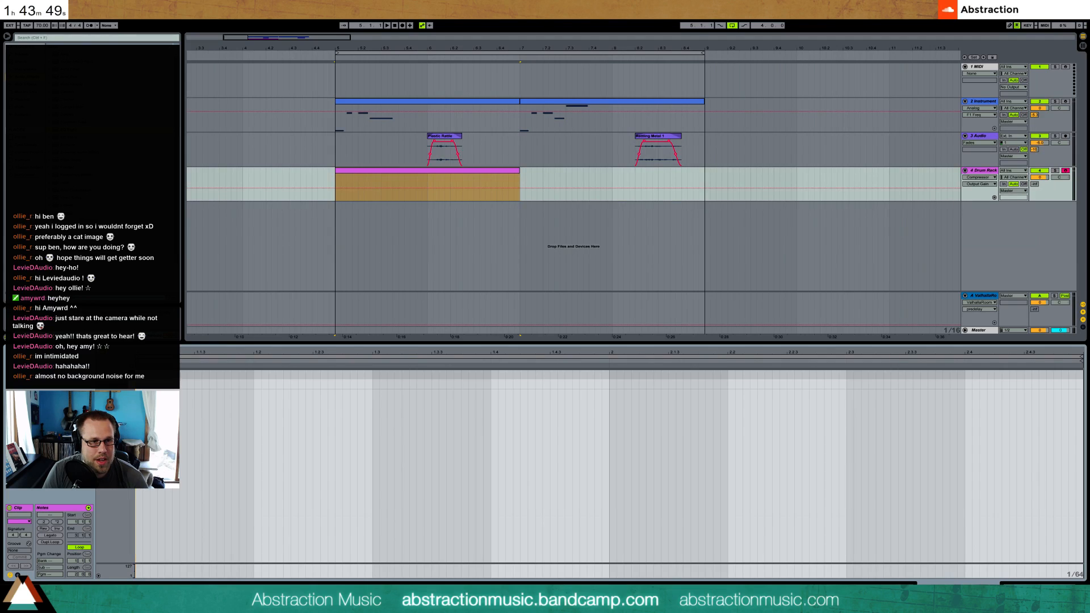
Draw the clip's first bar with Instrument Rack notes at 1, 1.3.3 and 1.4, and a Snap 3 note at 1.2.3
{"action": "left_click", "coordinate": [137, 385]}
{"action": "left_click_drag", "start_coordinate": [137, 385], "coordinate": [196, 376]}
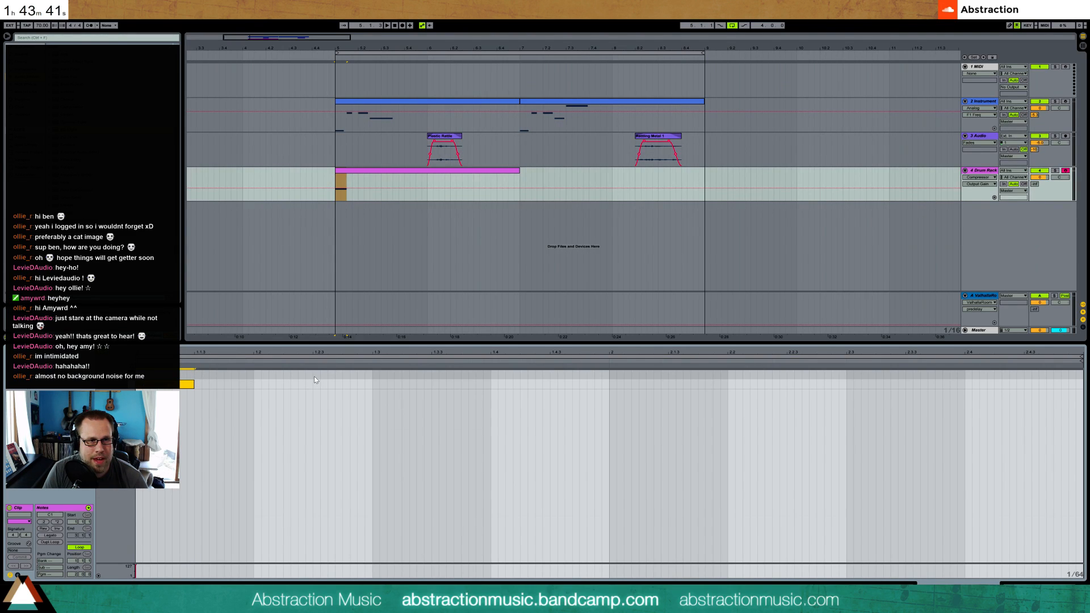
{"action": "left_click_drag", "start_coordinate": [315, 376], "coordinate": [491, 384]}
{"action": "key", "text": "space"}
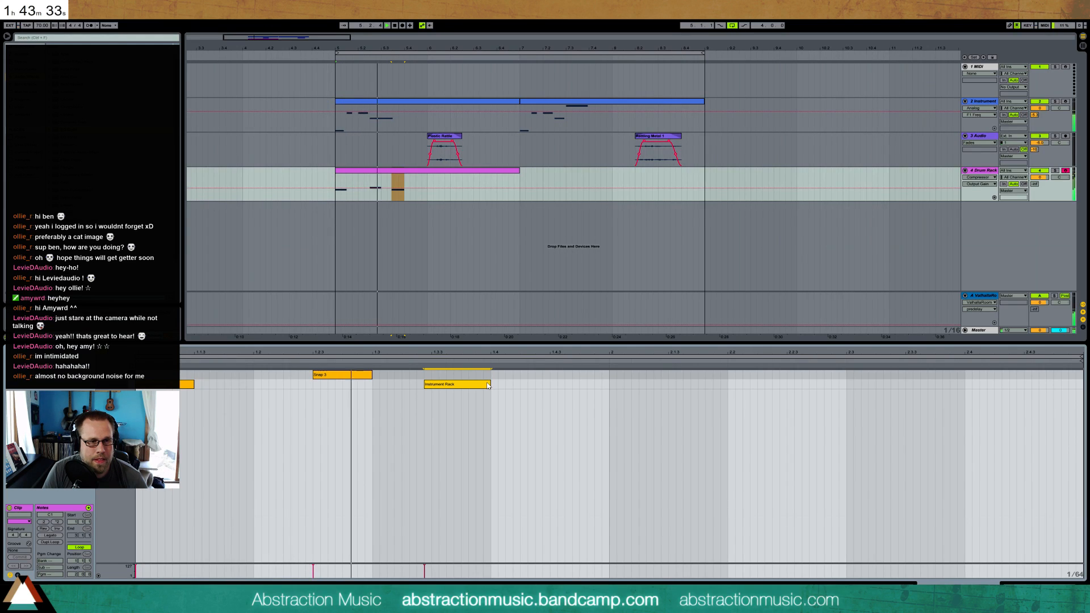
{"action": "key", "text": "space"}
{"action": "left_click_drag", "start_coordinate": [493, 384], "coordinate": [550, 386]}
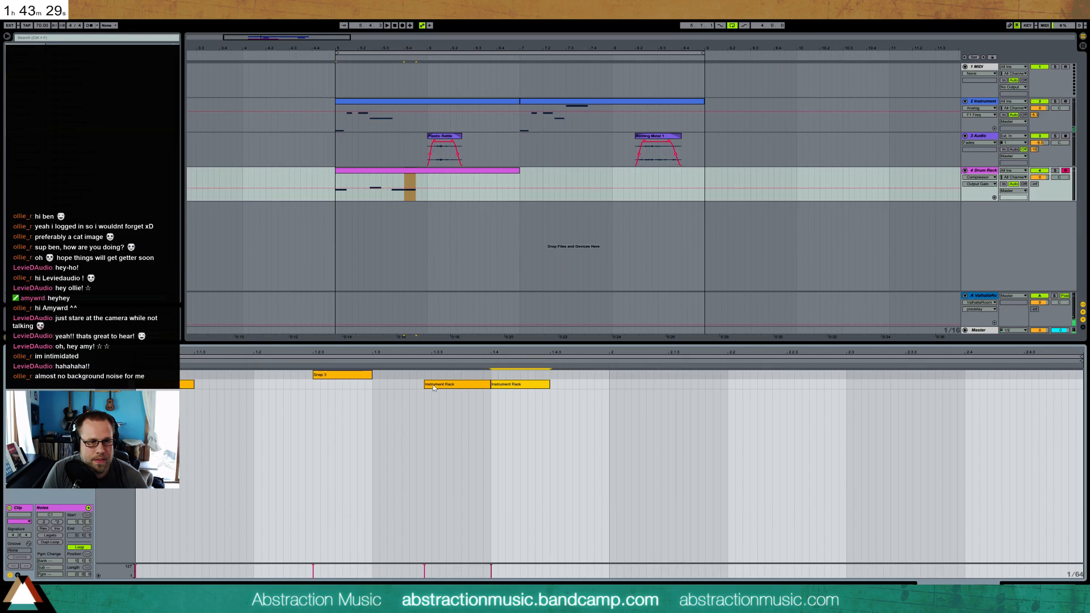
{"action": "left_click_drag", "start_coordinate": [425, 385], "coordinate": [432, 385]}
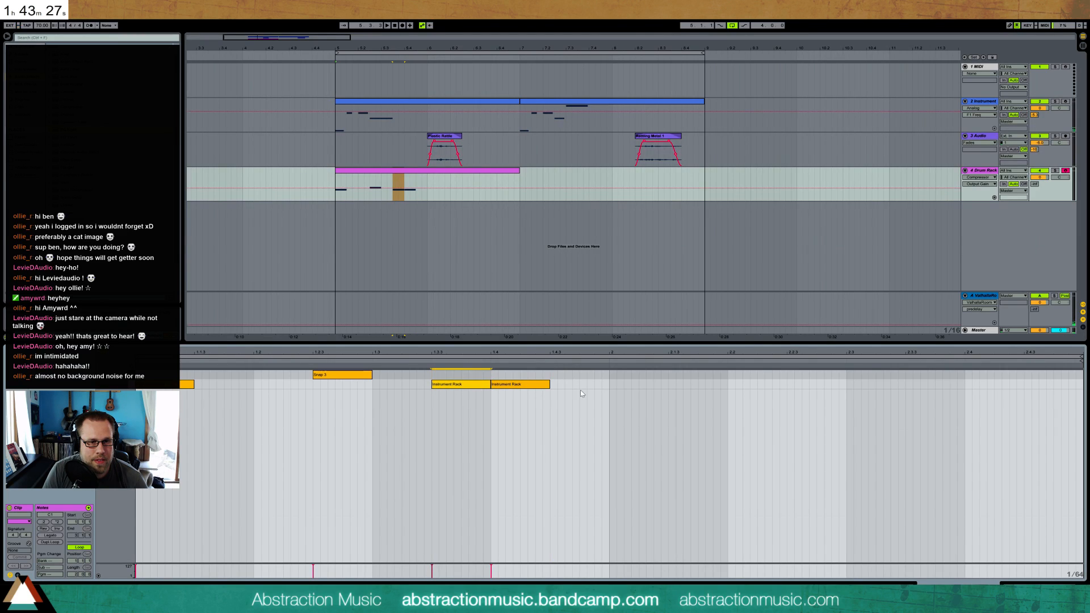
Fill the clip's second bar with Snap 3 notes at 2.1.3 and 2.3.3, and Instrument Rack notes at 2.3 and 2.4.3
{"action": "left_click_drag", "start_coordinate": [679, 376], "coordinate": [728, 376]}
{"action": "key", "text": "space"}
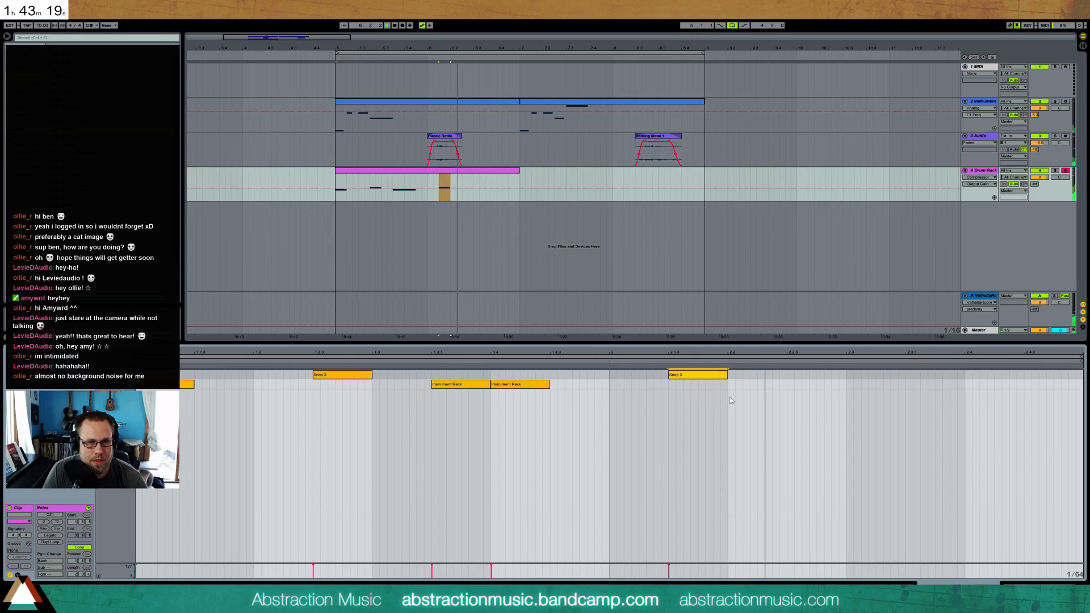
{"action": "key", "text": "space"}
{"action": "double_click", "coordinate": [848, 384]}
{"action": "left_click_drag", "start_coordinate": [852, 385], "coordinate": [945, 380]}
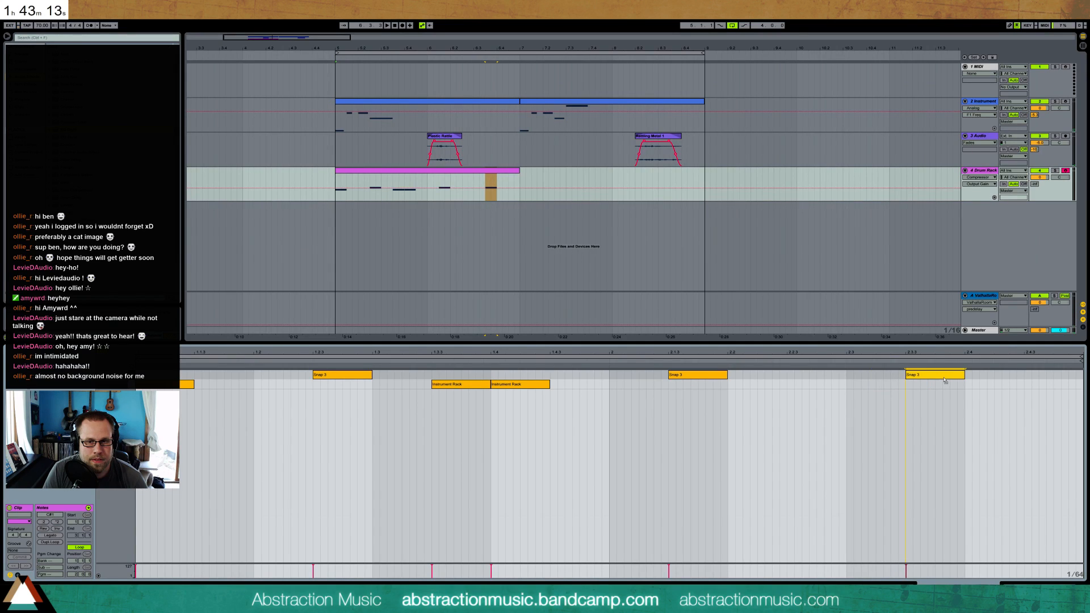
{"action": "key", "text": "space"}
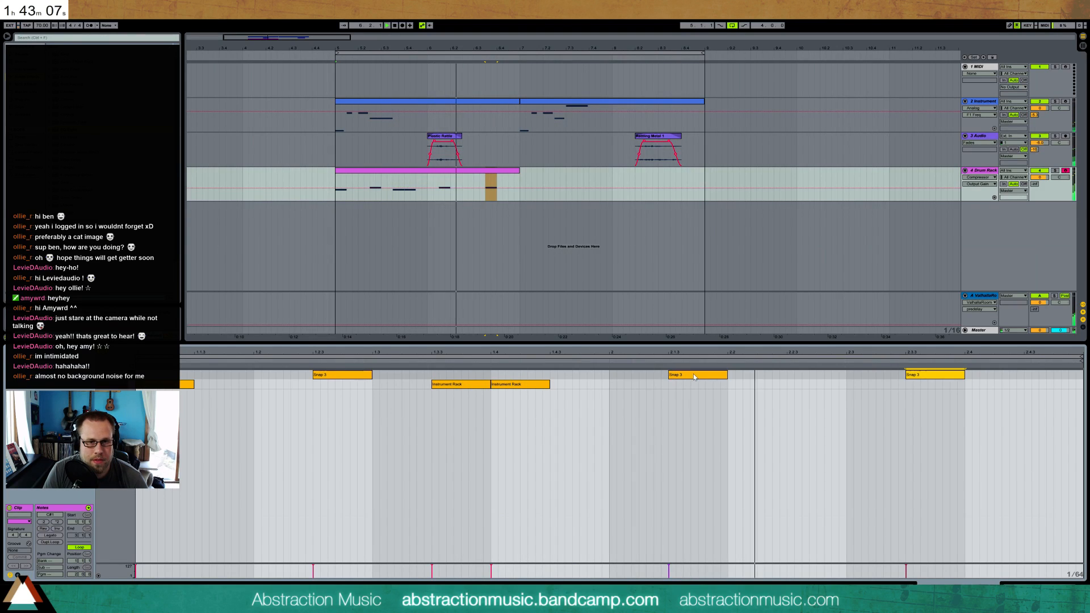
{"action": "double_click", "coordinate": [851, 385]}
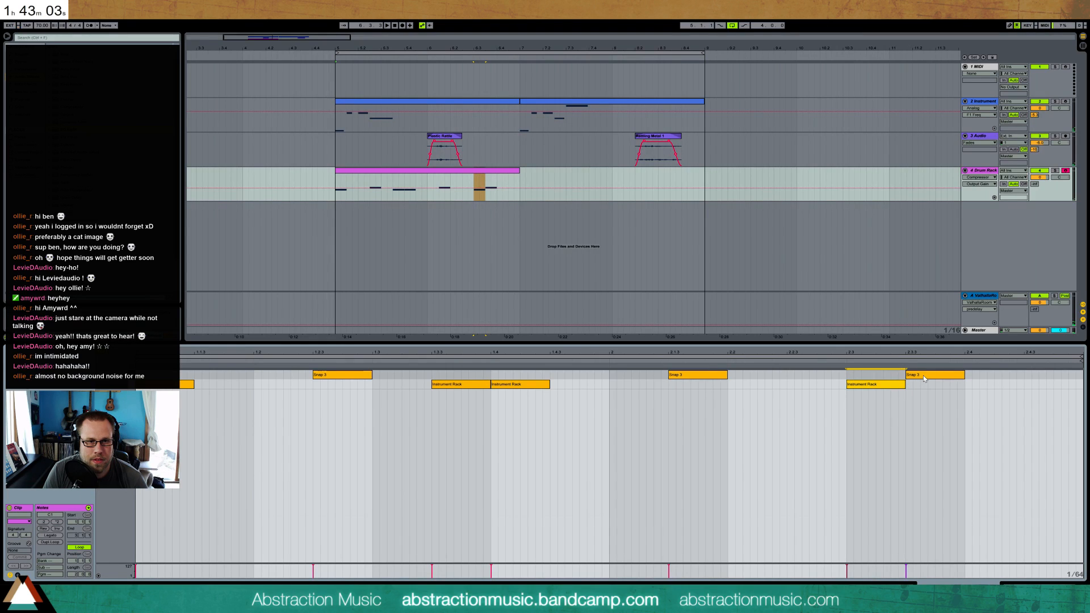
{"action": "double_click", "coordinate": [1028, 386]}
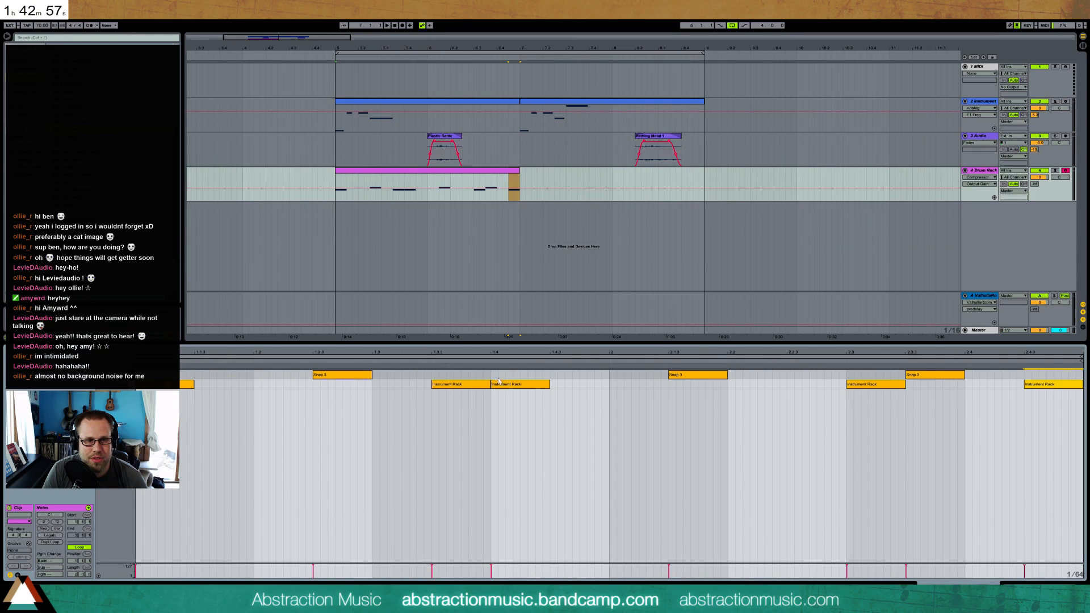
Extend the looping drum clip to the end of the arrangement loop at bar 9 and play it back
{"action": "left_click_drag", "start_coordinate": [519, 181], "coordinate": [706, 181]}
{"action": "key", "text": "space"}
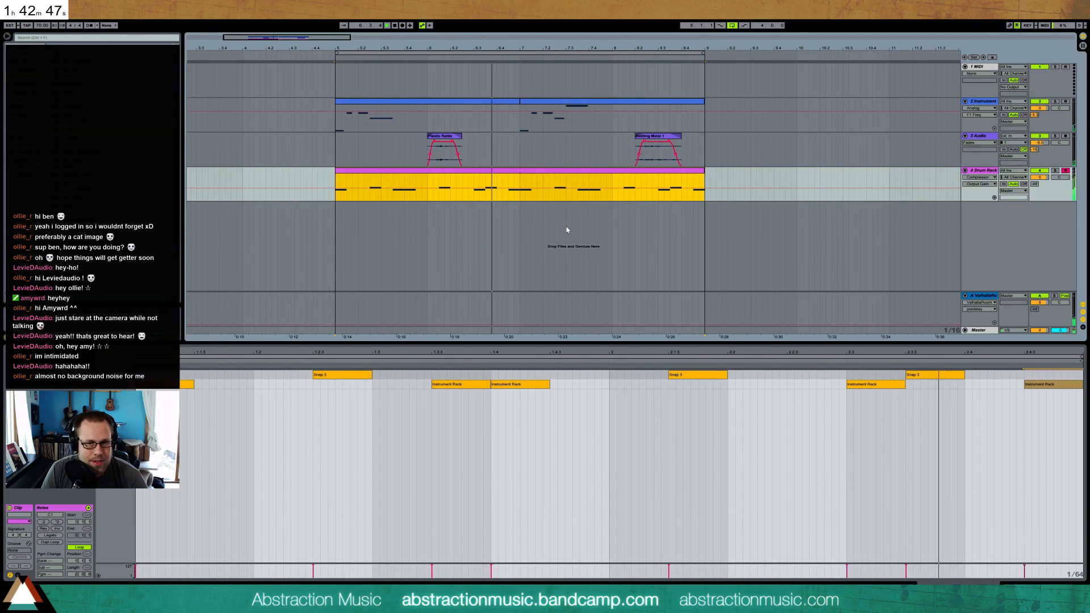
Load the Metal Clamp 1 sample onto the empty Drum Rack pad above Snap 3 and trim its start to the hit
{"action": "key", "text": "space"}
{"action": "key", "text": "space"}
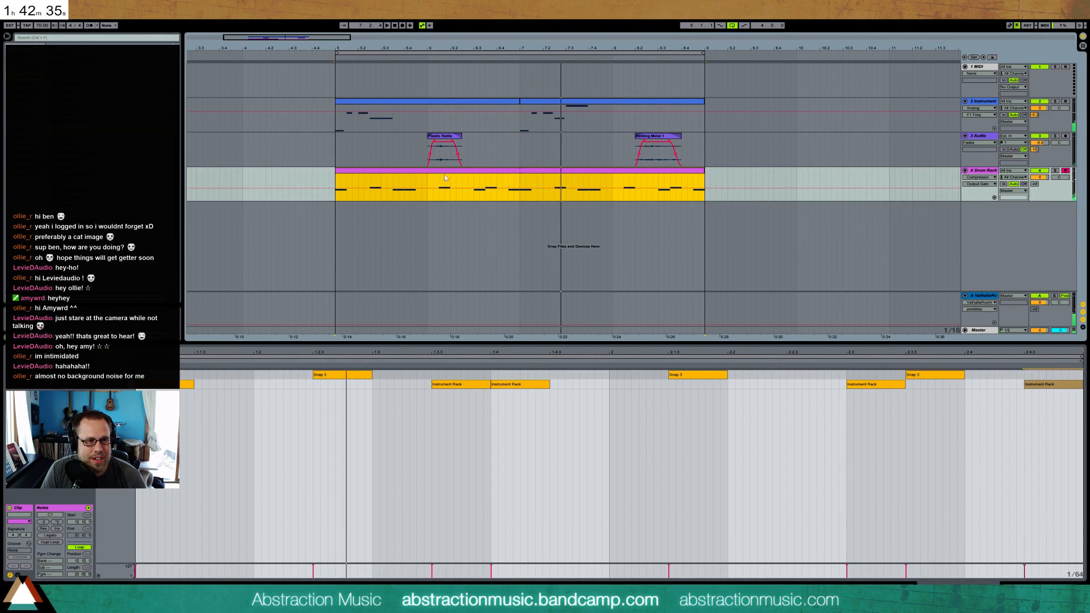
{"action": "key", "text": "shift+Tab"}
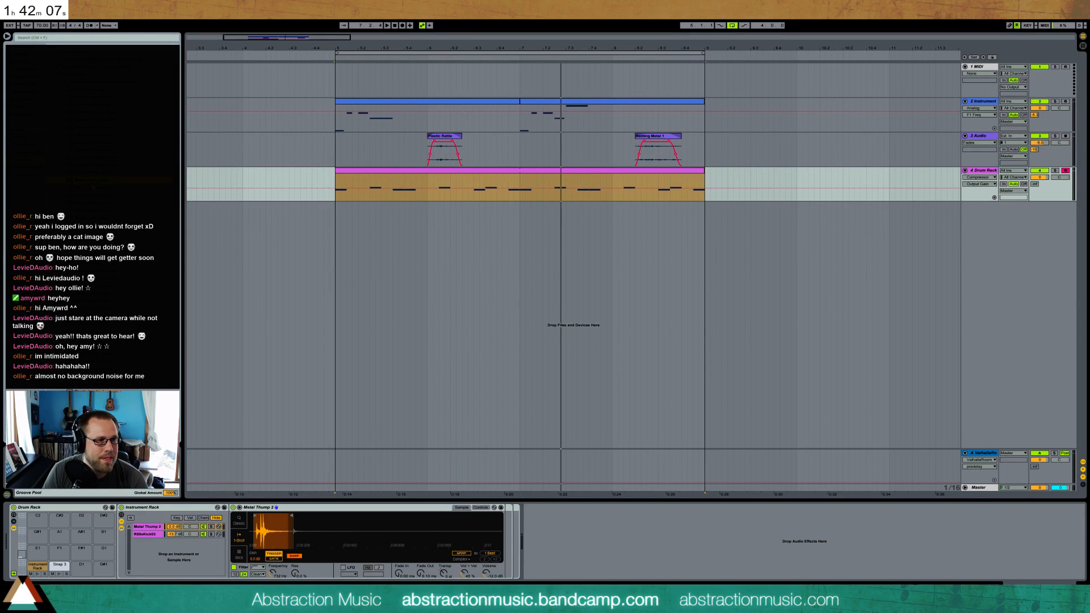
{"action": "left_click_drag", "start_coordinate": [85, 173], "coordinate": [59, 551]}
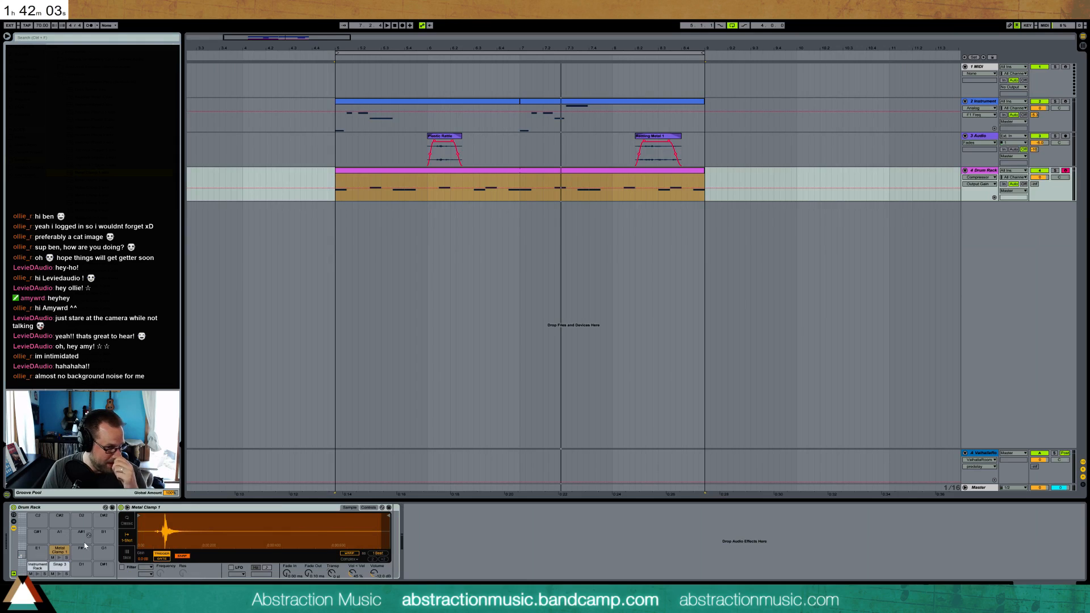
{"action": "left_click_drag", "start_coordinate": [138, 518], "coordinate": [163, 520]}
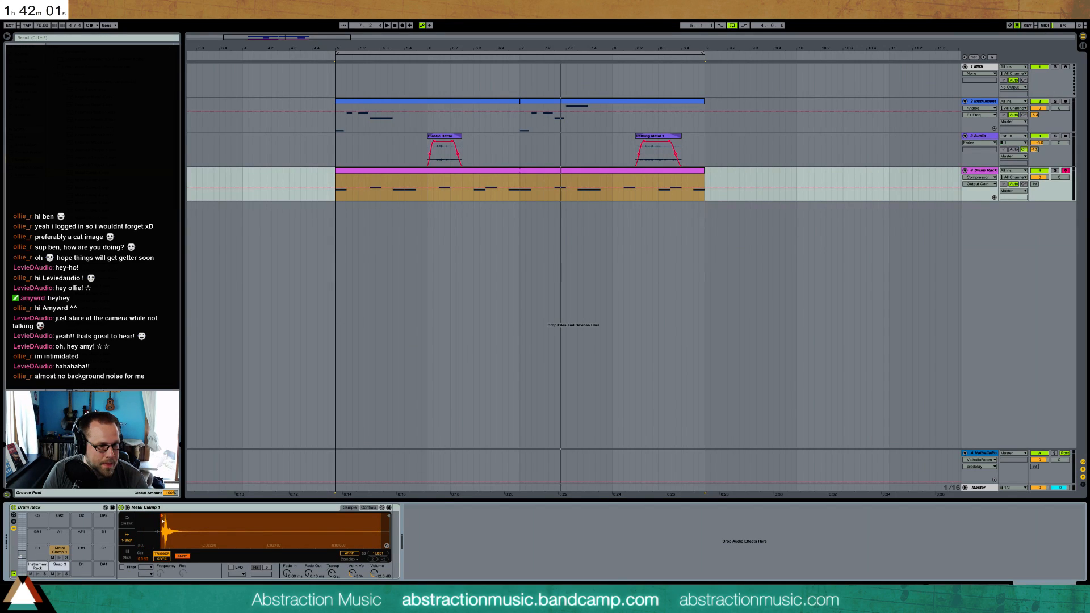
Add short Metal Clamp 1 notes to the drum clip at 1.1.3, 1.2 and 1.3
{"action": "double_click", "coordinate": [369, 173]}
{"action": "double_click", "coordinate": [196, 374]}
{"action": "left_click_drag", "start_coordinate": [234, 403], "coordinate": [200, 375]}
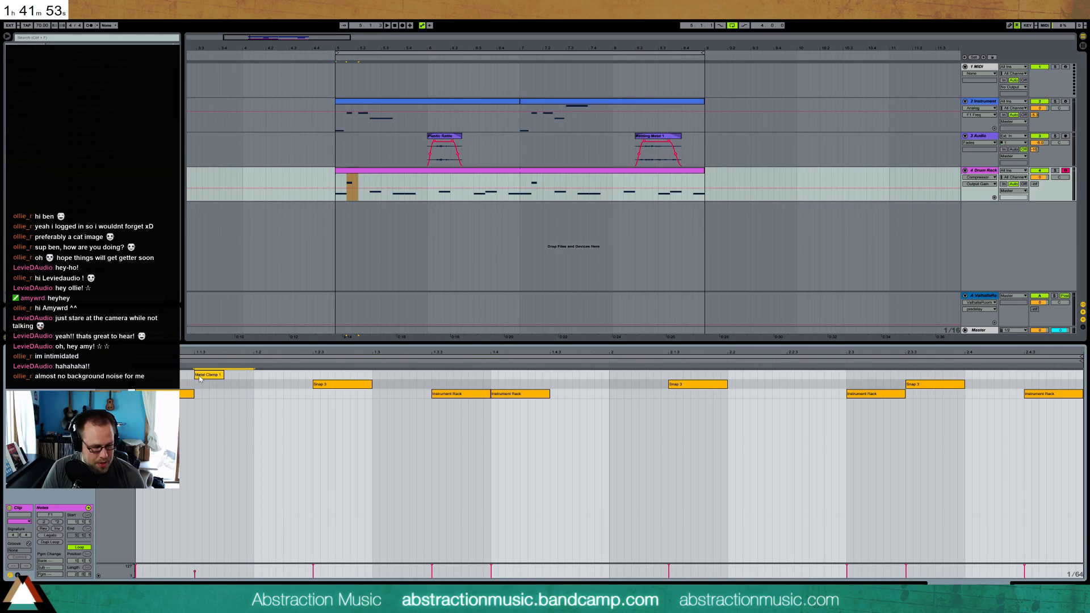
{"action": "key", "text": "ctrl+d"}
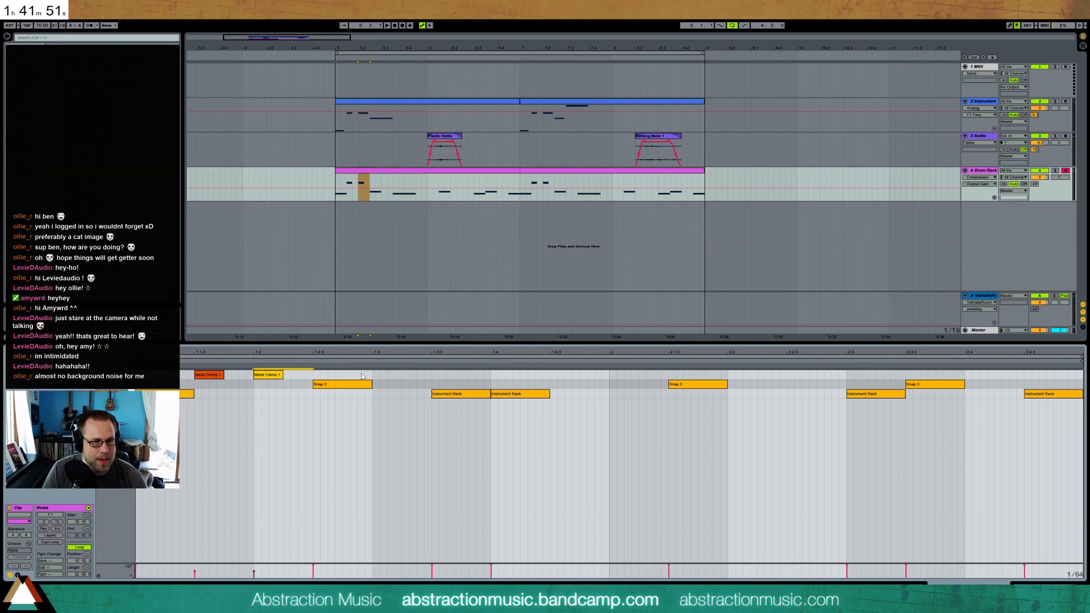
{"action": "key", "text": "ctrl+d"}
{"action": "left_click", "coordinate": [401, 389]}
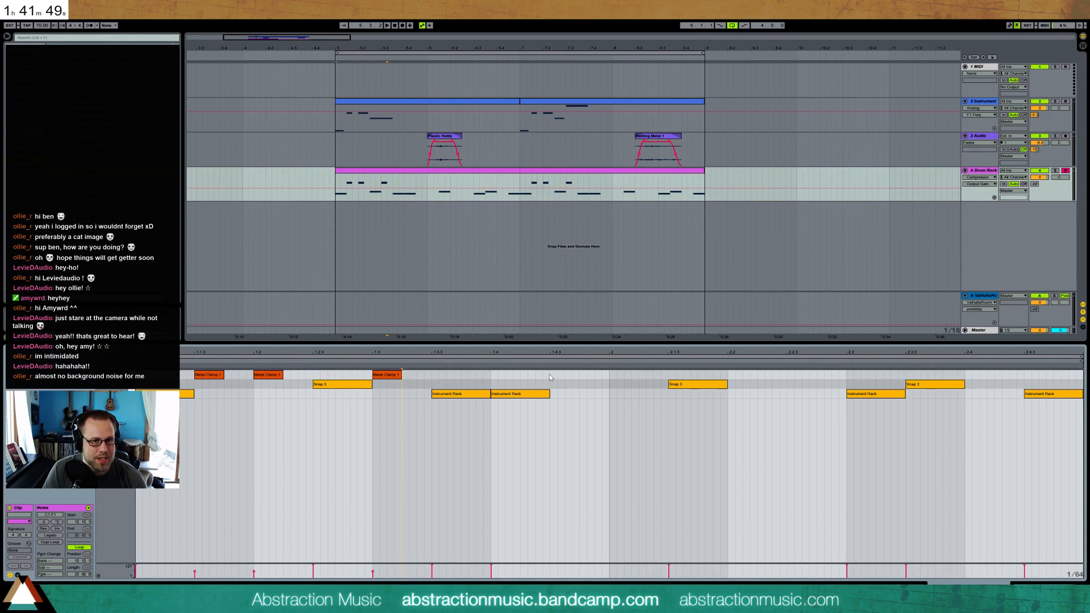
Continue the Metal Clamp 1 pattern at 1.4.3, 2.1, 2.2, 2.2.3 and 2.4, and delete the Instrument Rack note at 2.4.3
{"action": "left_click_drag", "start_coordinate": [490, 373], "coordinate": [134, 374]}
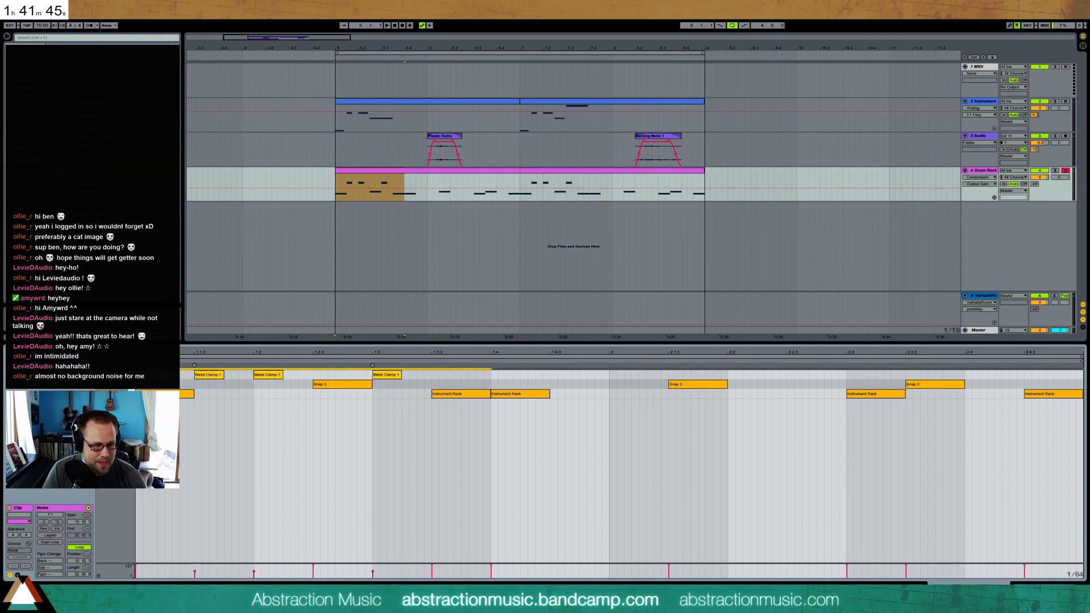
{"action": "key", "text": "ctrl+d"}
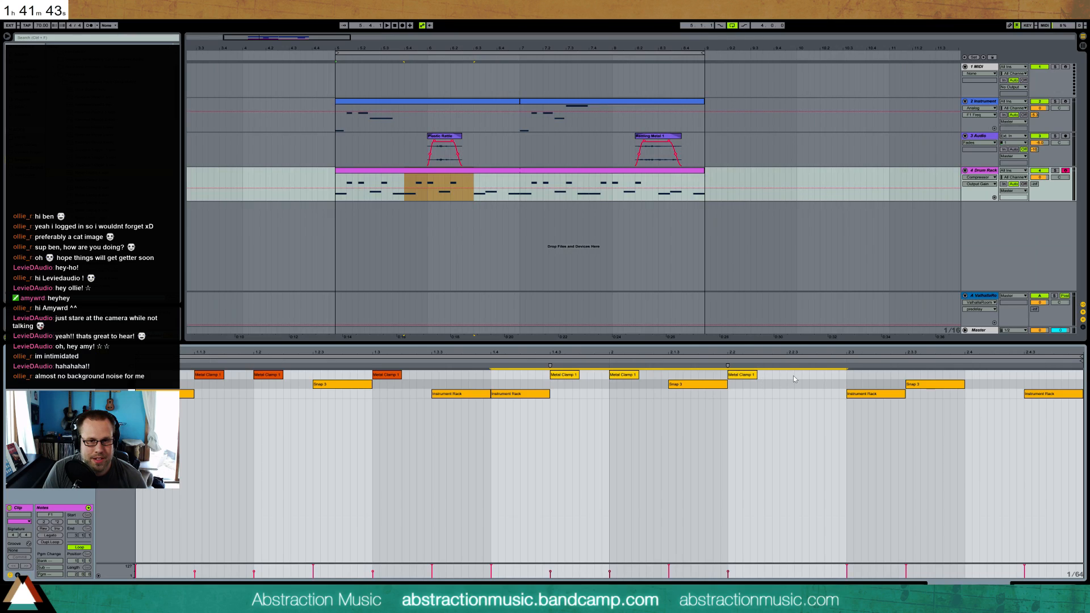
{"action": "left_click_drag", "start_coordinate": [787, 376], "coordinate": [728, 375]}
{"action": "key", "text": "ctrl+d"}
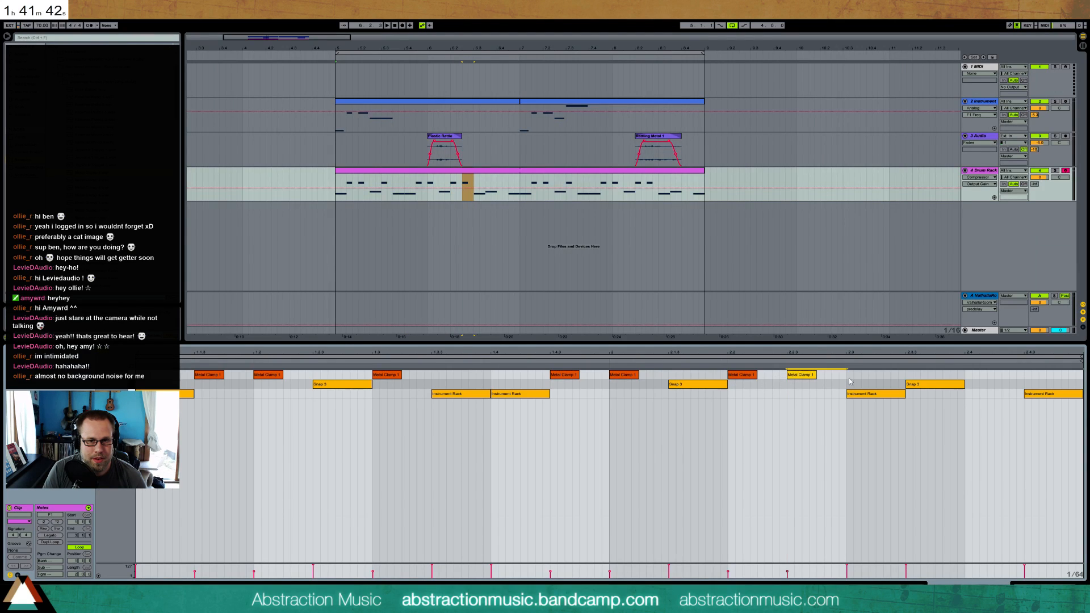
{"action": "double_click", "coordinate": [969, 373]}
{"action": "key", "text": "space"}
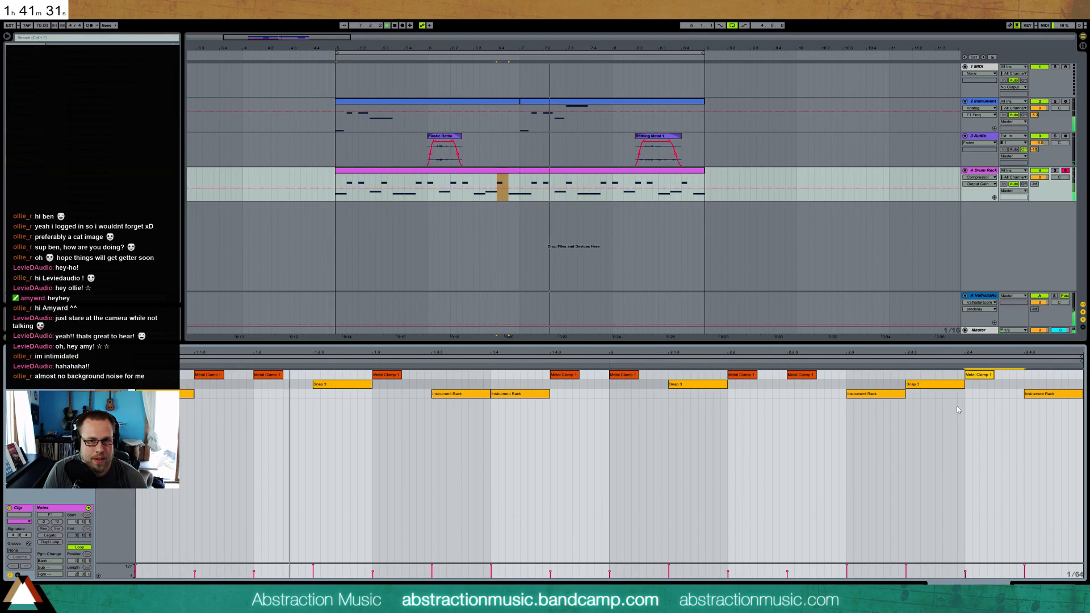
{"action": "double_click", "coordinate": [1041, 394]}
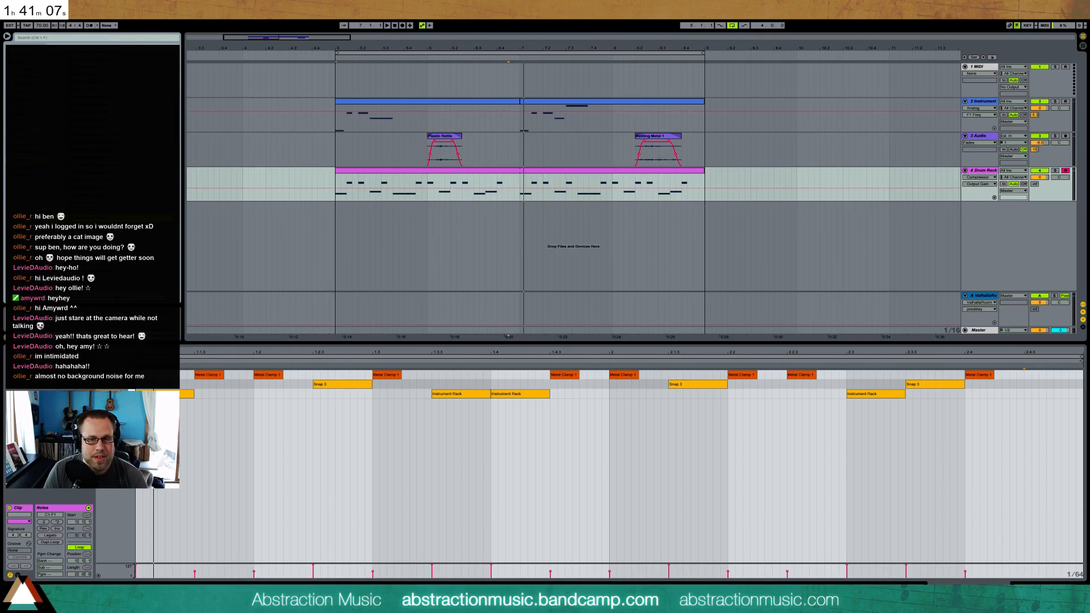
Load Metal Toss 1 onto the pad beside Metal Clamp 1, trim its start and cut off its loud end, and lengthen its fade-out
{"action": "key", "text": "shift+Tab"}
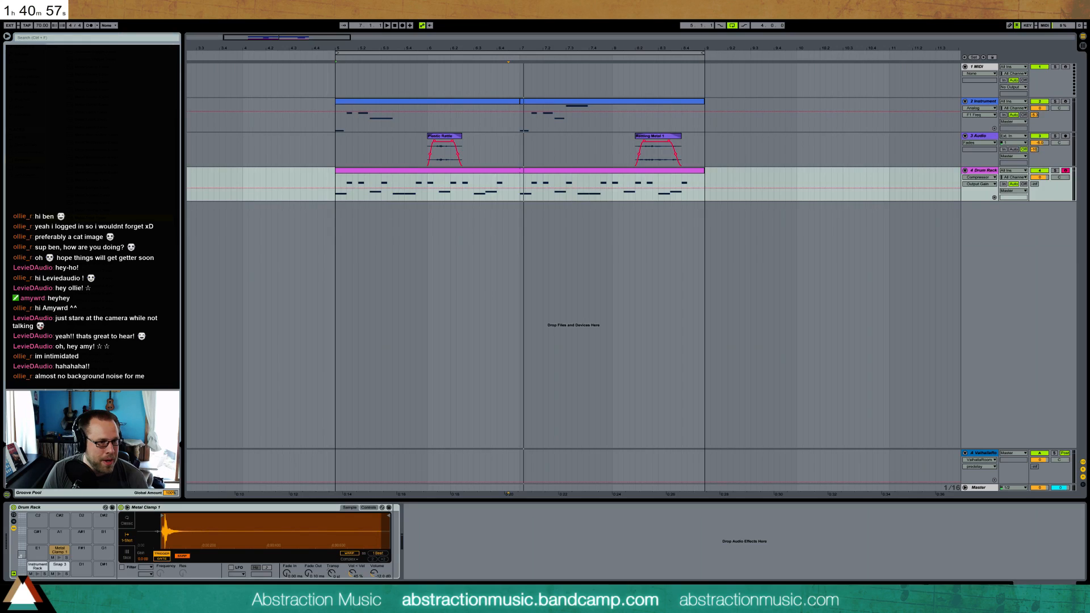
{"action": "left_click_drag", "start_coordinate": [85, 550], "coordinate": [84, 550]}
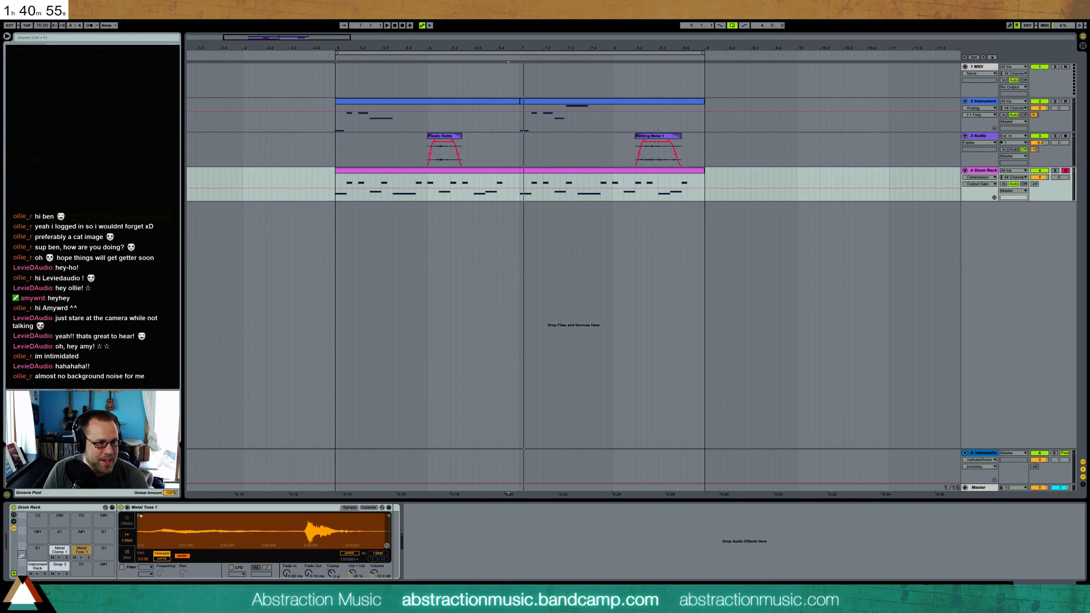
{"action": "left_click_drag", "start_coordinate": [139, 516], "coordinate": [160, 517]}
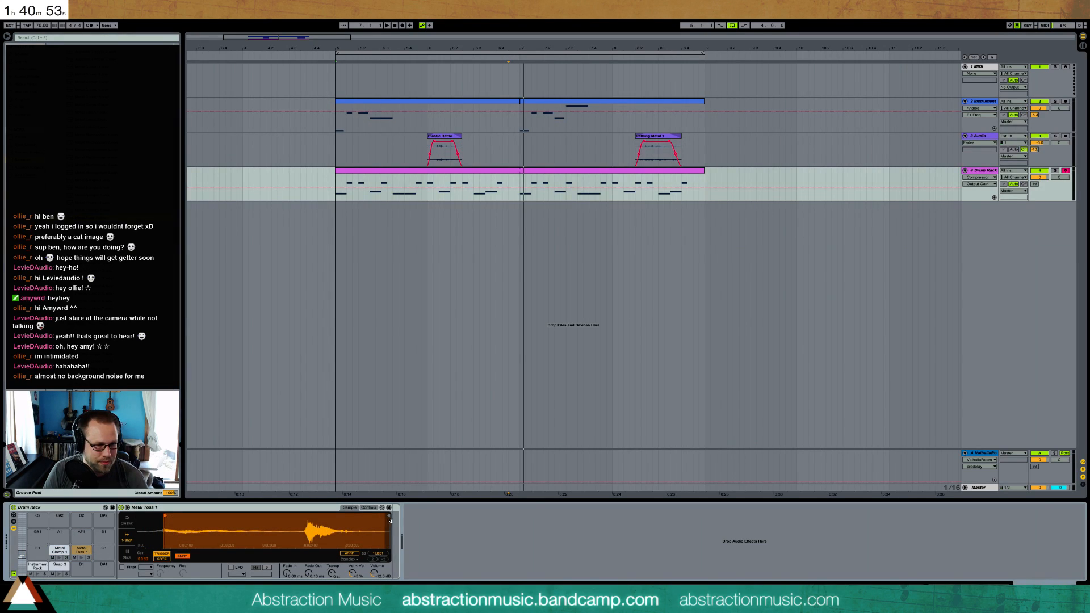
{"action": "left_click_drag", "start_coordinate": [389, 515], "coordinate": [310, 515]}
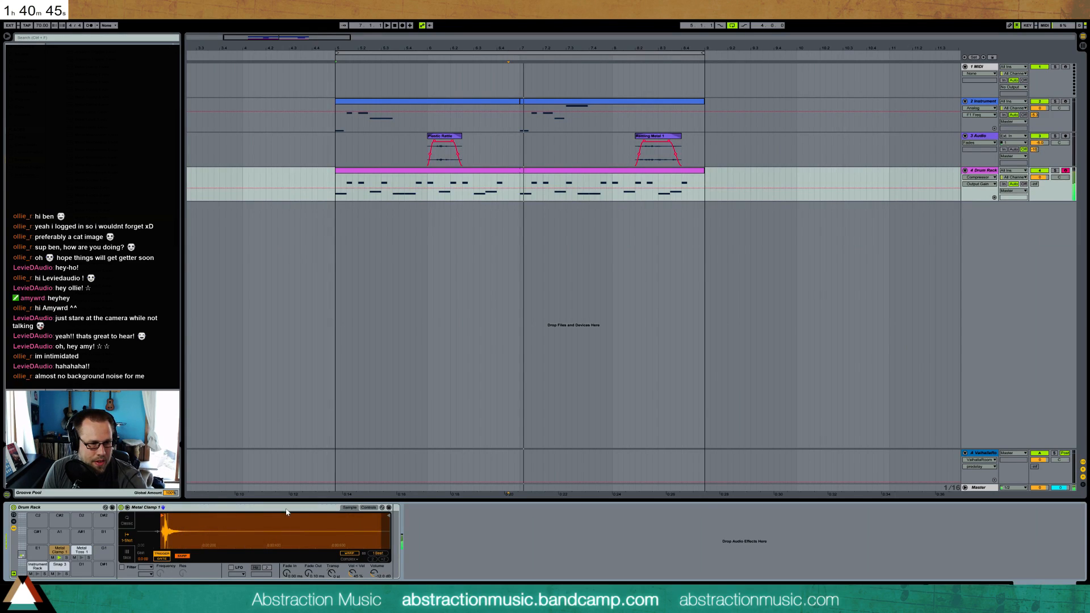
{"action": "left_click", "coordinate": [87, 550]}
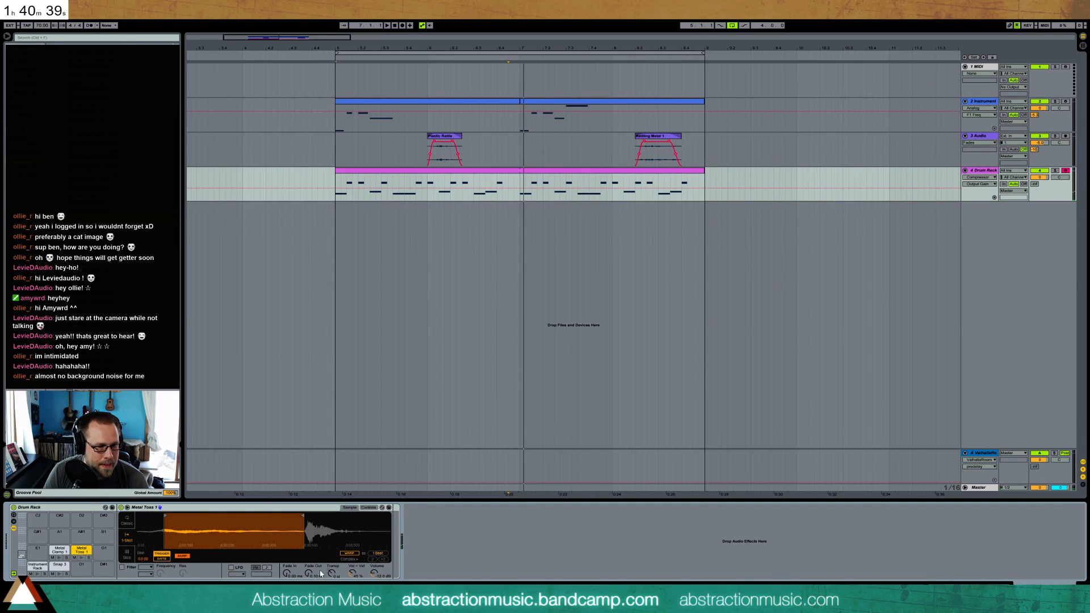
{"action": "left_click_drag", "start_coordinate": [308, 573], "coordinate": [308, 563]}
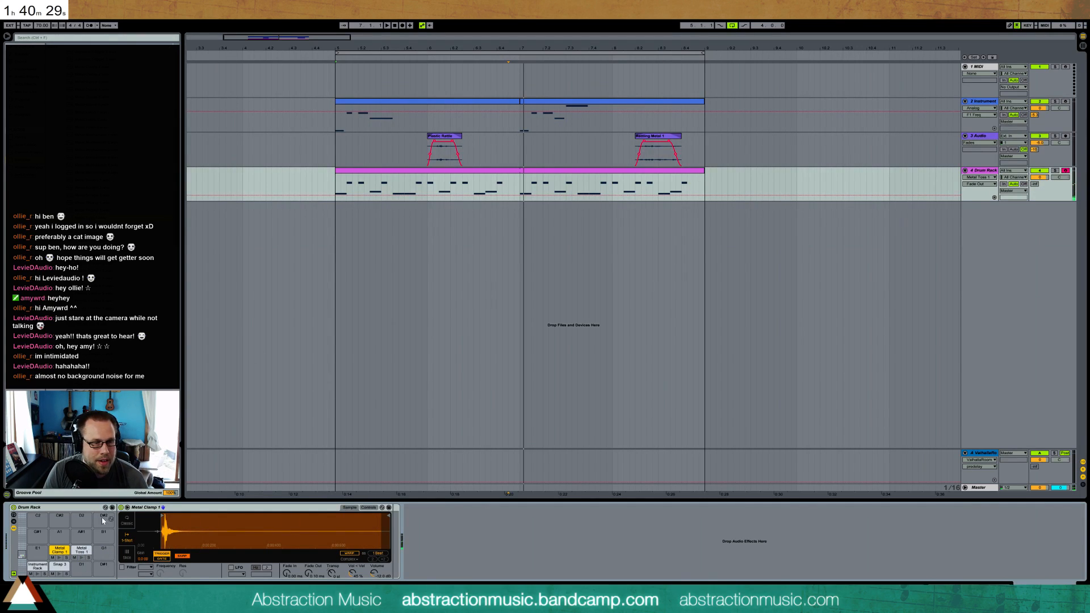
Raise Metal Clamp 1's volume and draw a Metal Toss 1 note from 2.4.3 to the end of the clip's second bar
{"action": "left_click_drag", "start_coordinate": [376, 580], "coordinate": [376, 565]}
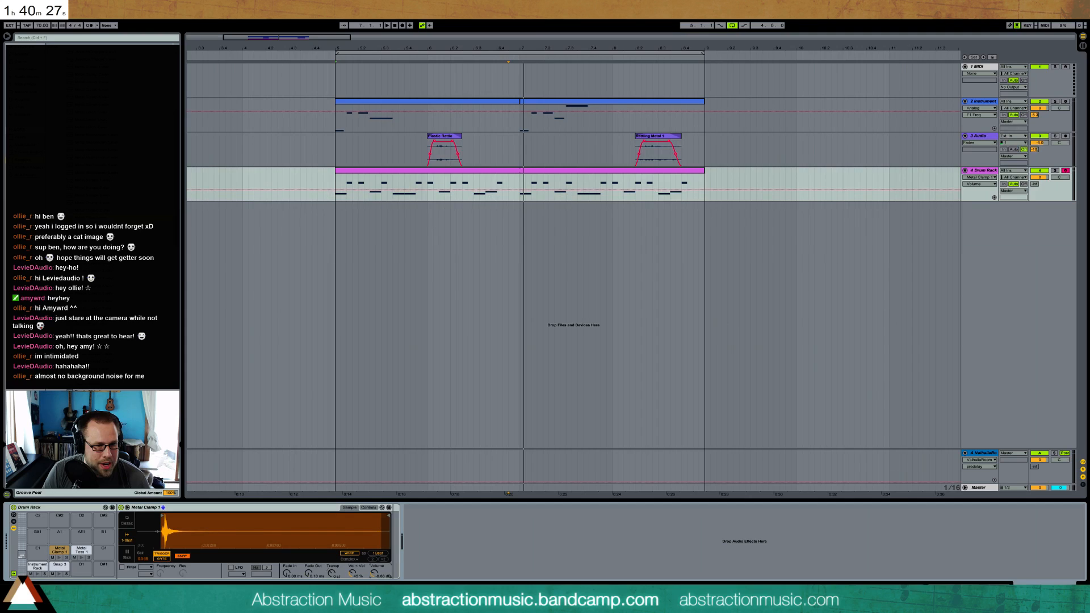
{"action": "double_click", "coordinate": [481, 170]}
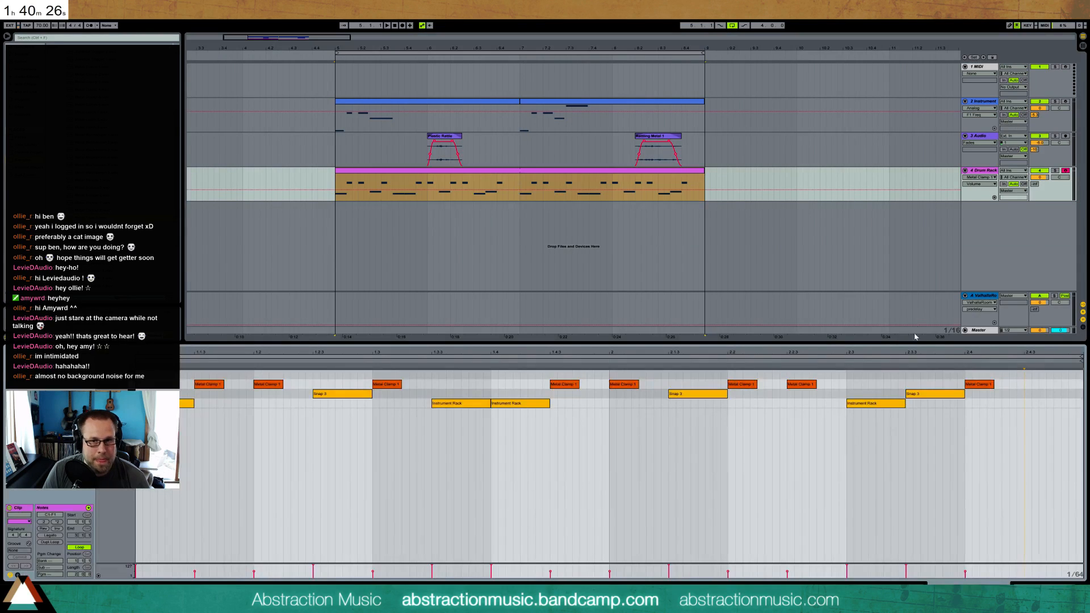
{"action": "double_click", "coordinate": [1026, 374]}
{"action": "left_click_drag", "start_coordinate": [1081, 363], "coordinate": [1076, 347]}
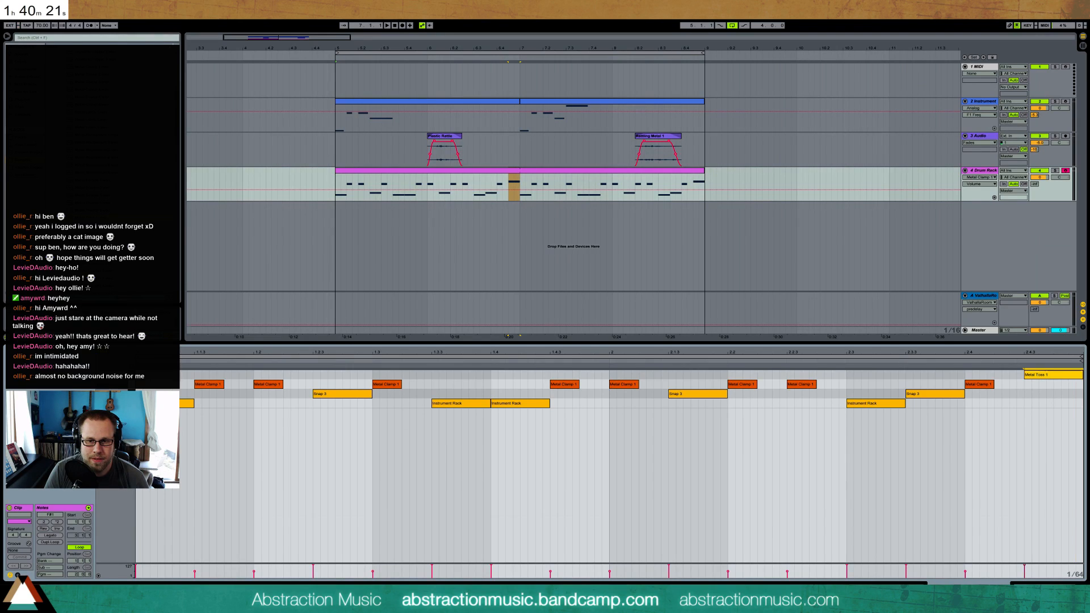
Add a Reverb after Metal Clamp 1, shorten its decay time and adjust its dry/wet mix
{"action": "key", "text": "shift+Tab"}
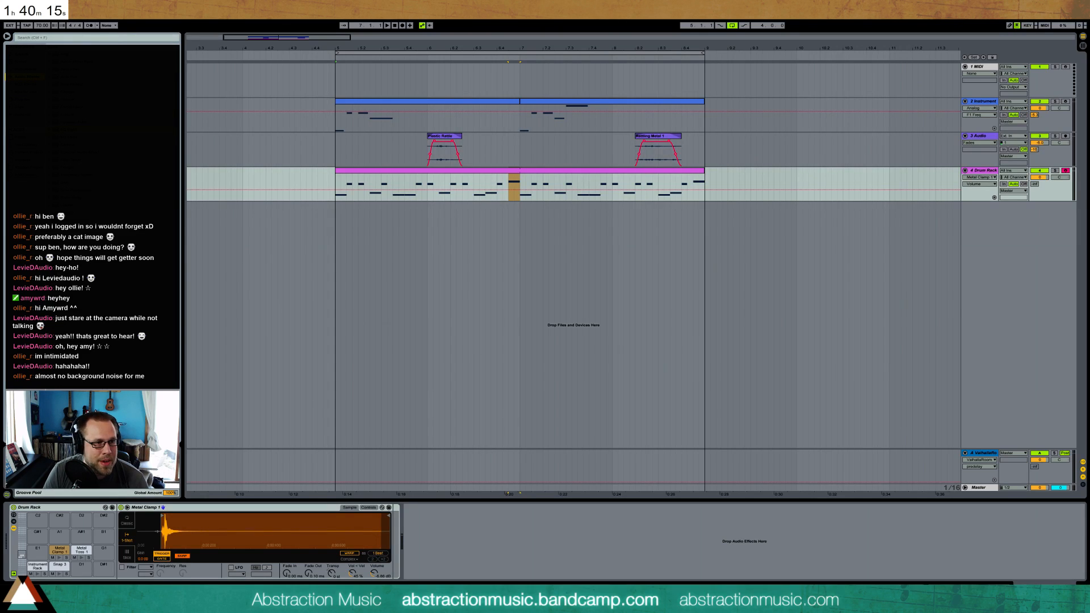
{"action": "left_click_drag", "start_coordinate": [392, 521], "coordinate": [400, 525]}
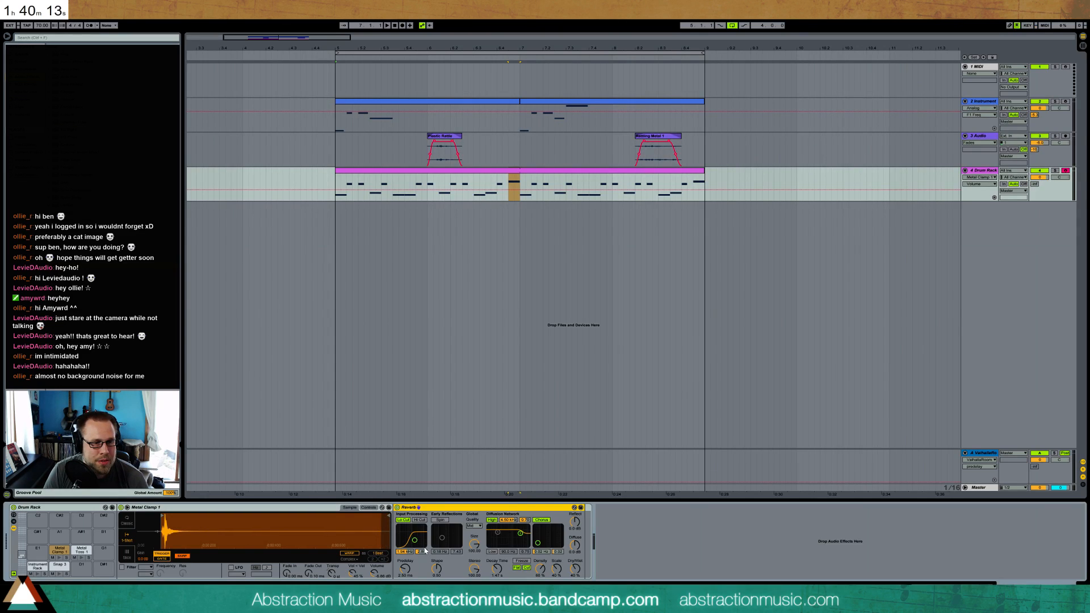
{"action": "left_click", "coordinate": [494, 570]}
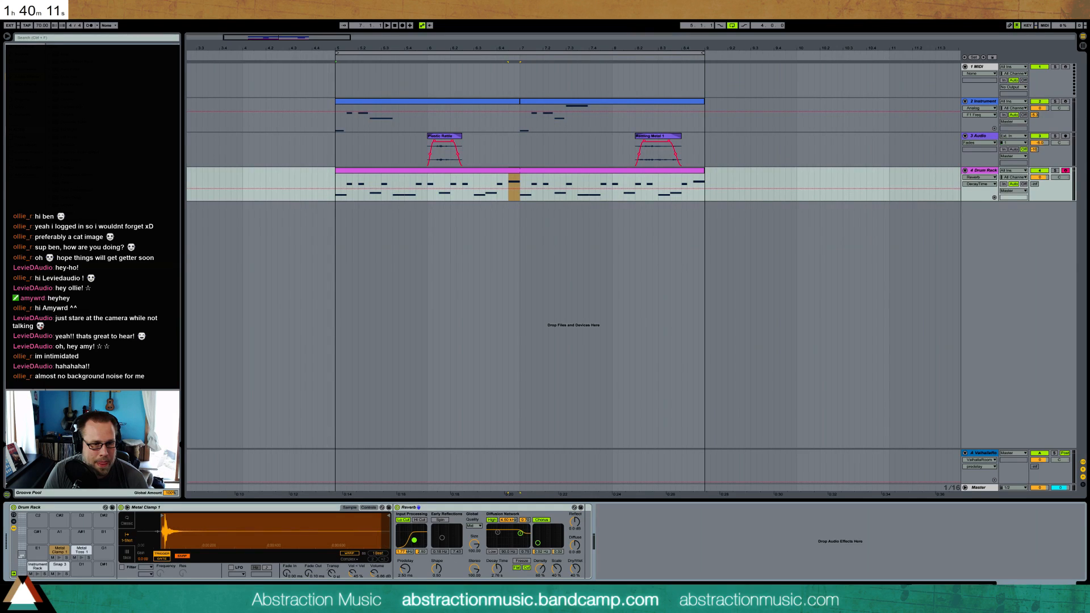
{"action": "left_click", "coordinate": [573, 569]}
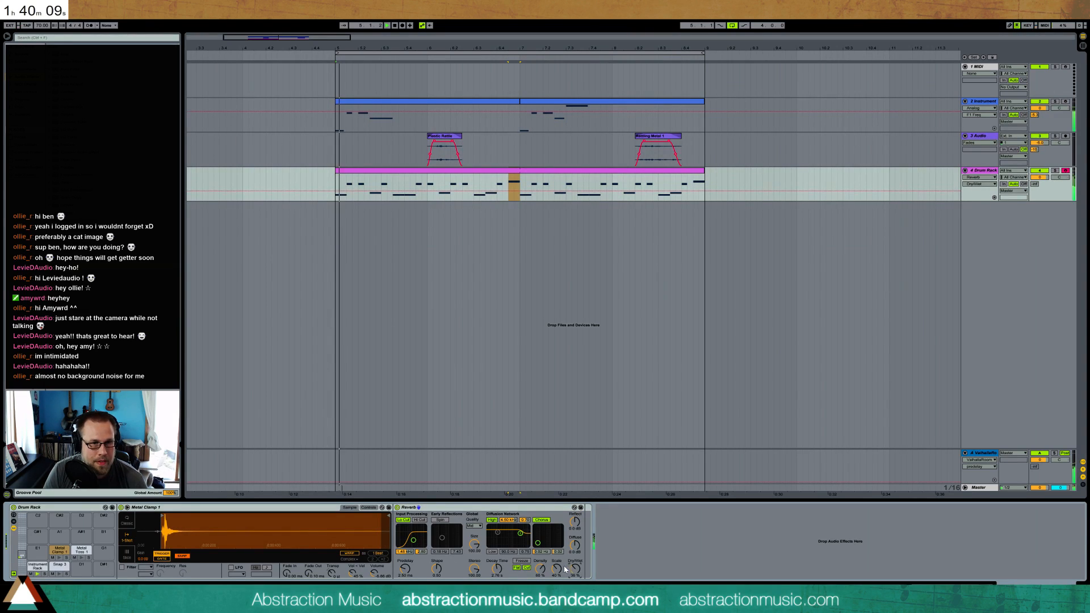
Move the Reverb from Metal Clamp 1 to Metal Toss 1, then lengthen its decay time and raise its input filter frequency
{"action": "left_click", "coordinate": [439, 511]}
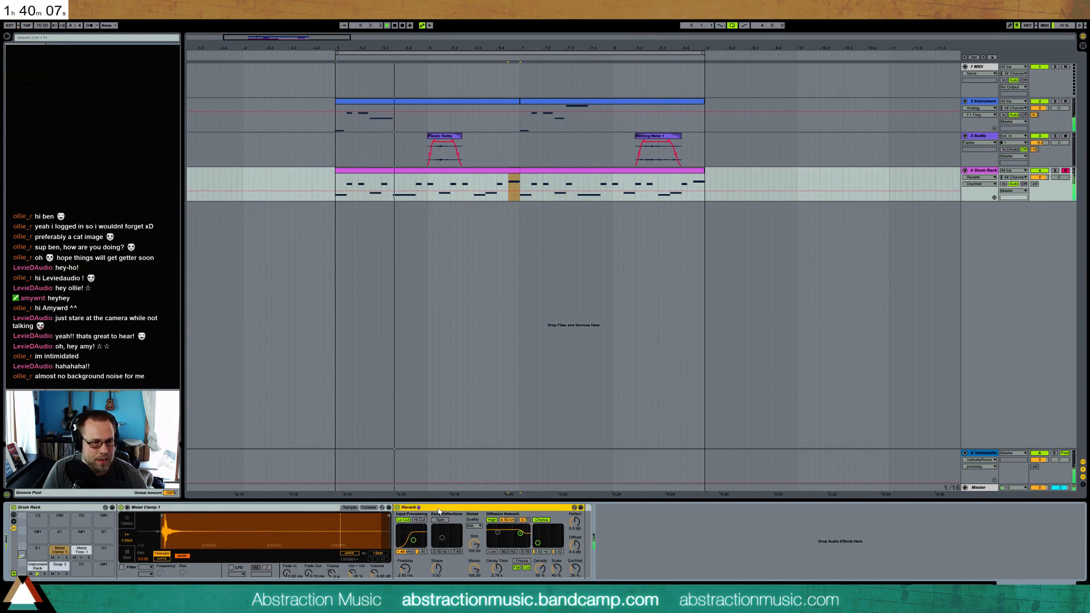
{"action": "key", "text": "Delete"}
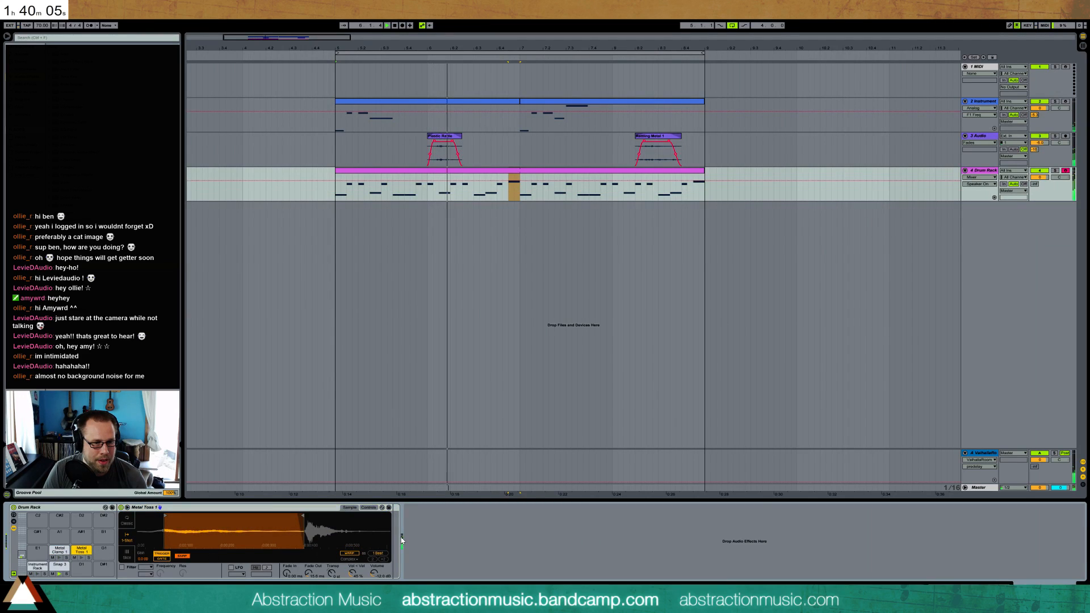
{"action": "key", "text": "ctrl+z"}
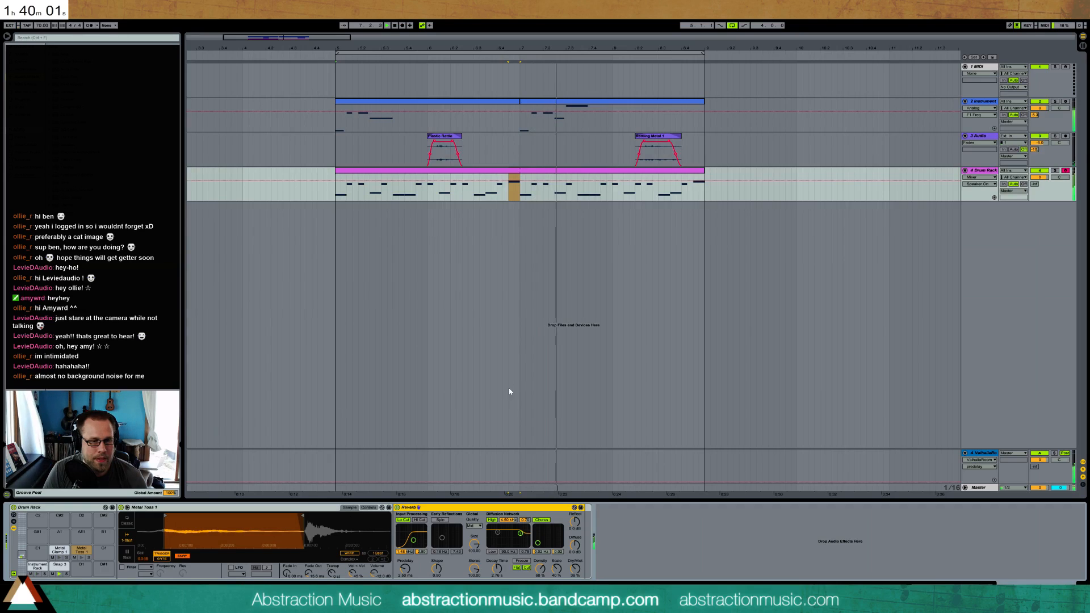
{"action": "left_click_drag", "start_coordinate": [497, 569], "coordinate": [497, 557]}
{"action": "left_click_drag", "start_coordinate": [415, 542], "coordinate": [417, 540]}
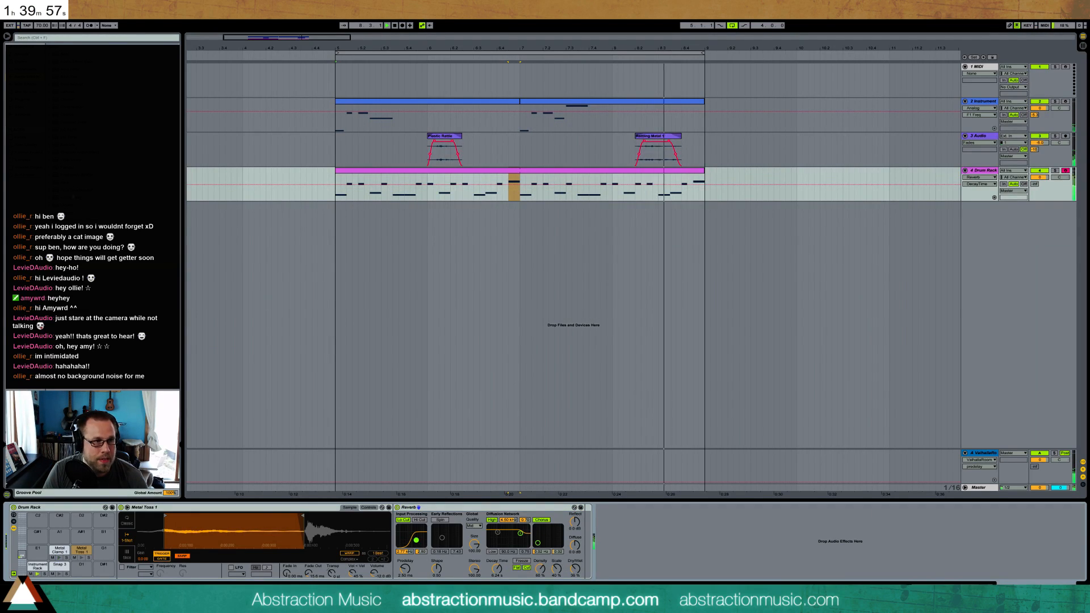
Insert an EQ Eight before the Reverb on Metal Toss 1 and cut the low frequencies with its first band
{"action": "left_click_drag", "start_coordinate": [74, 130], "coordinate": [393, 531]}
{"action": "mouse_move", "coordinate": [464, 547]}
{"action": "left_mouse_down"}
{"action": "mouse_move", "coordinate": [528, 537]}
{"action": "mouse_move", "coordinate": [484, 548]}
{"action": "left_mouse_up"}
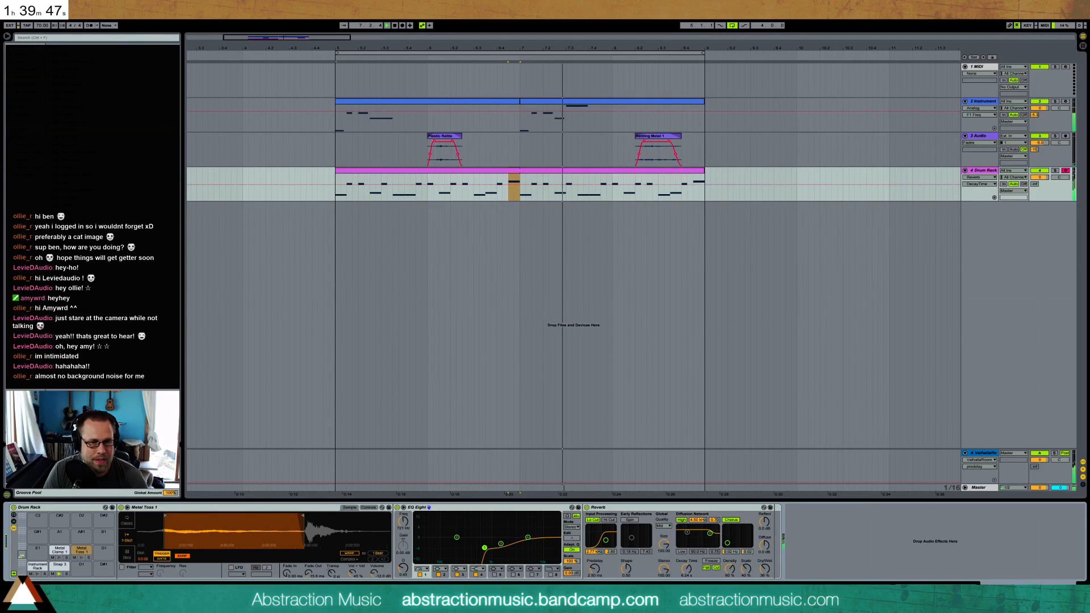
Turn off the Reverb's high diffusion filter, increase its decay time and dry/wet mix, and raise Metal Toss 1's volume
{"action": "left_click", "coordinate": [682, 520]}
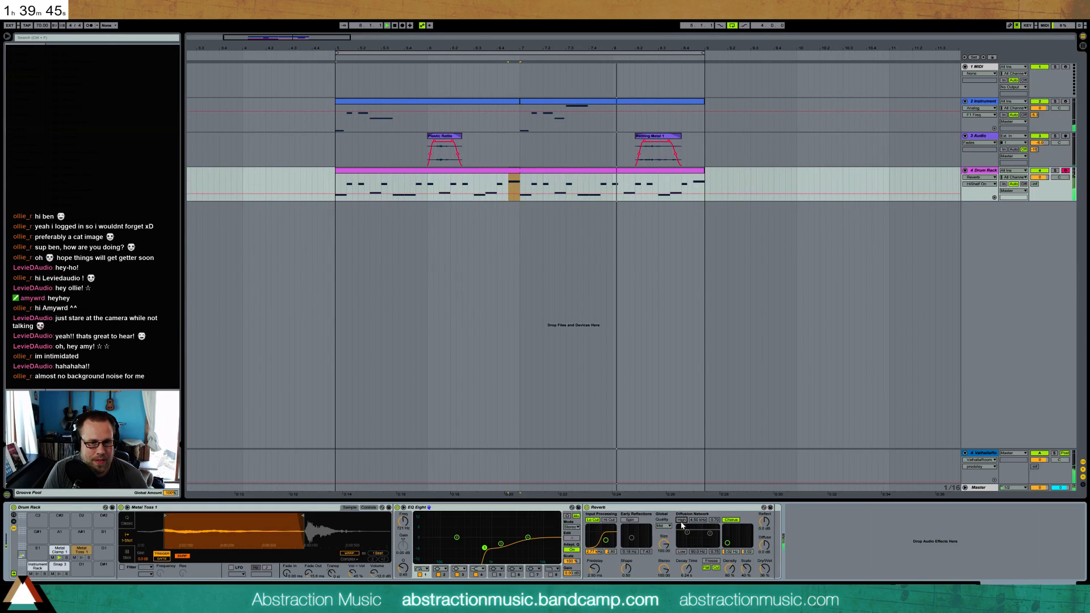
{"action": "left_click_drag", "start_coordinate": [687, 568], "coordinate": [687, 559]}
{"action": "left_click_drag", "start_coordinate": [765, 568], "coordinate": [765, 566]}
{"action": "left_click_drag", "start_coordinate": [382, 564], "coordinate": [383, 559]}
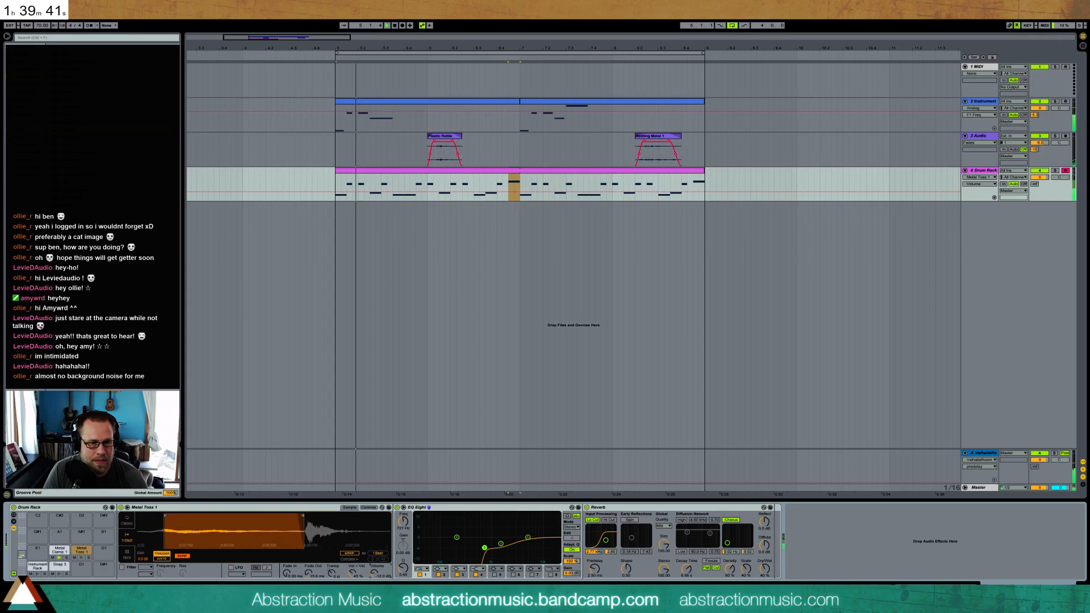
Turn the Reverb's high diffusion filter back on and raise its frequency
{"action": "left_click", "coordinate": [681, 520]}
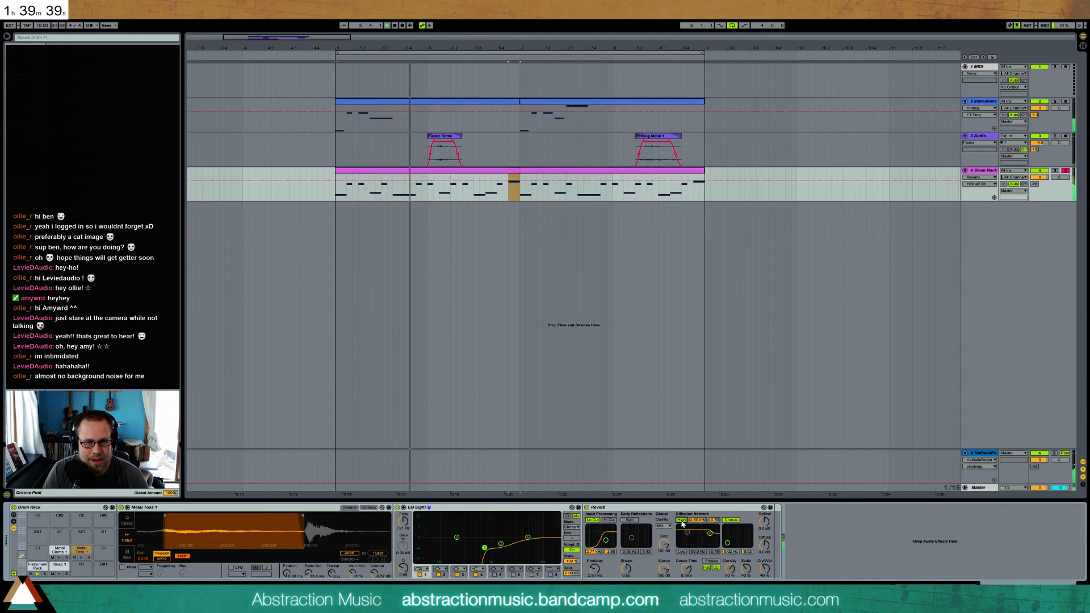
{"action": "left_click_drag", "start_coordinate": [709, 534], "coordinate": [712, 532]}
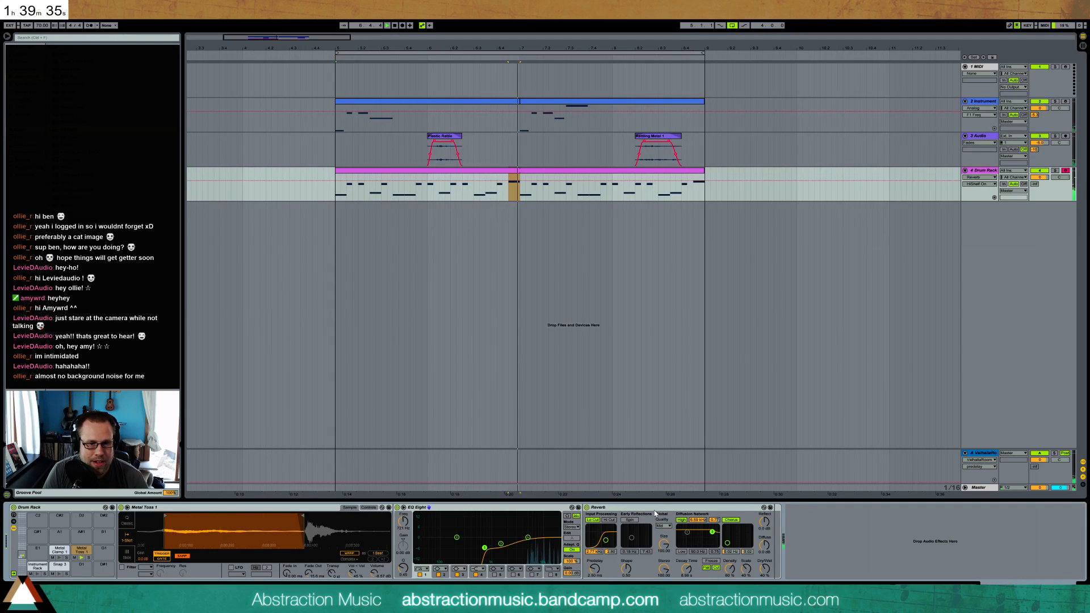
{"action": "left_click_drag", "start_coordinate": [712, 532], "coordinate": [713, 531]}
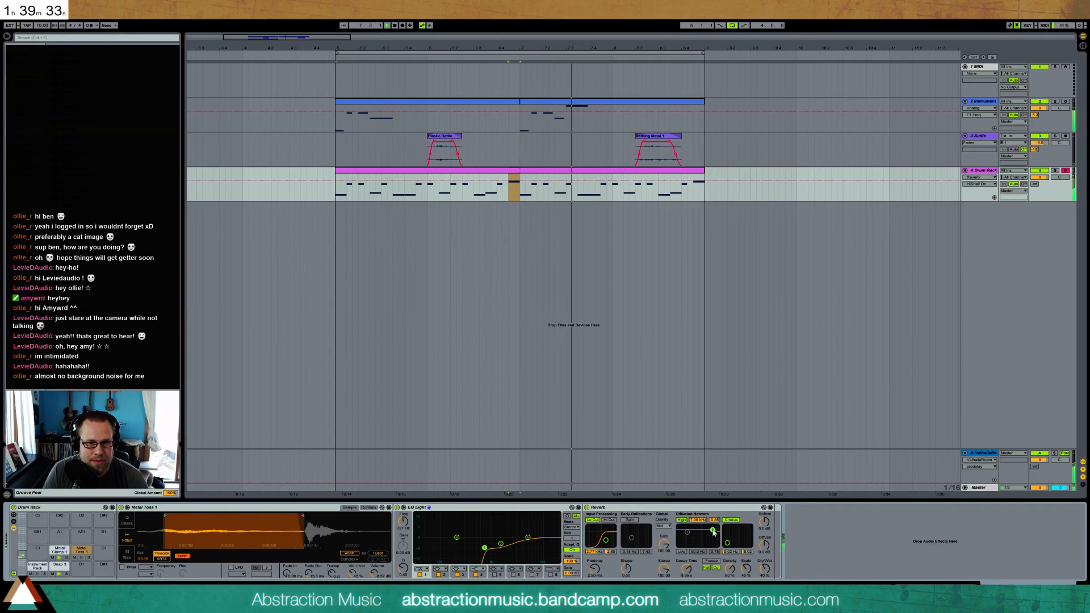
Raise the dry/wet mix of Metal Toss 1's Reverb slightly, then open the kick pad's Instrument Rack
{"action": "left_click_drag", "start_coordinate": [766, 570], "coordinate": [766, 566]}
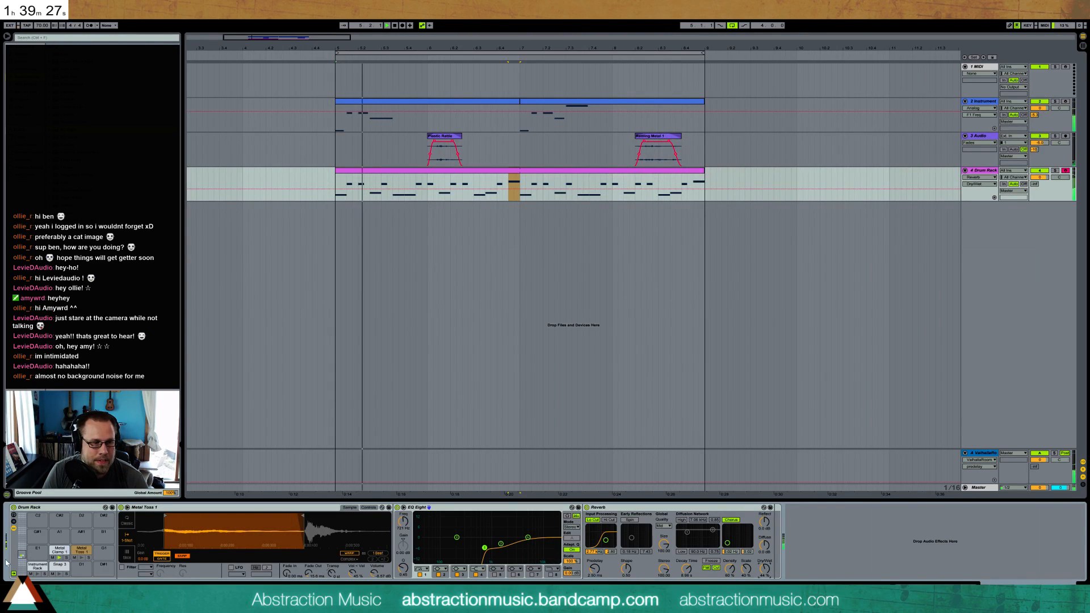
{"action": "left_click", "coordinate": [38, 566]}
{"action": "left_click", "coordinate": [168, 536]}
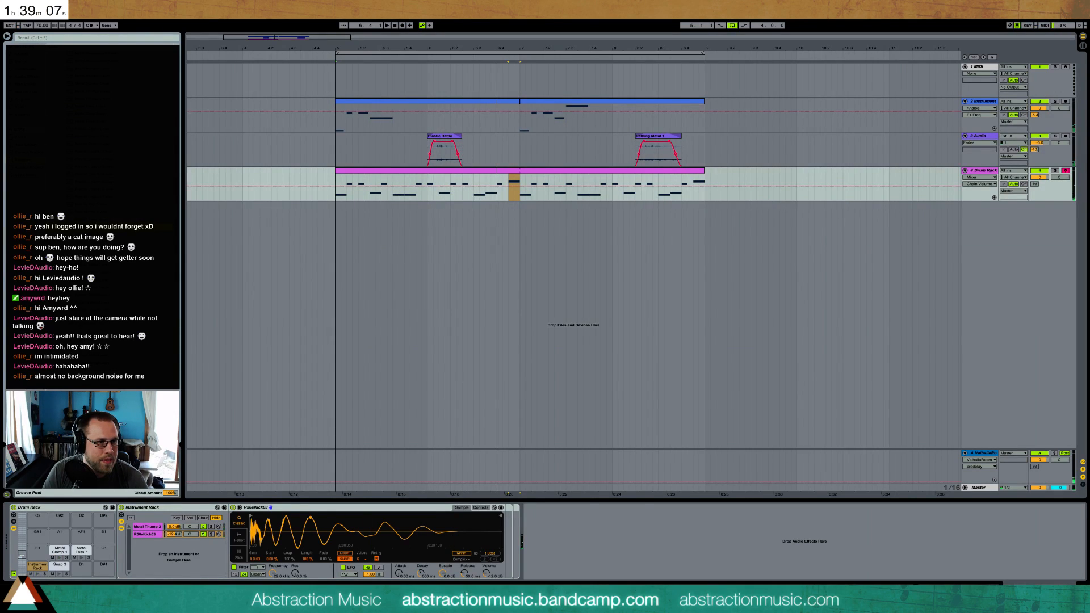
Add the Plastic Rattle sample as a new layer in the kick pad's Instrument Rack and switch its Simpler to One-Shot playback
{"action": "left_click", "coordinate": [338, 128]}
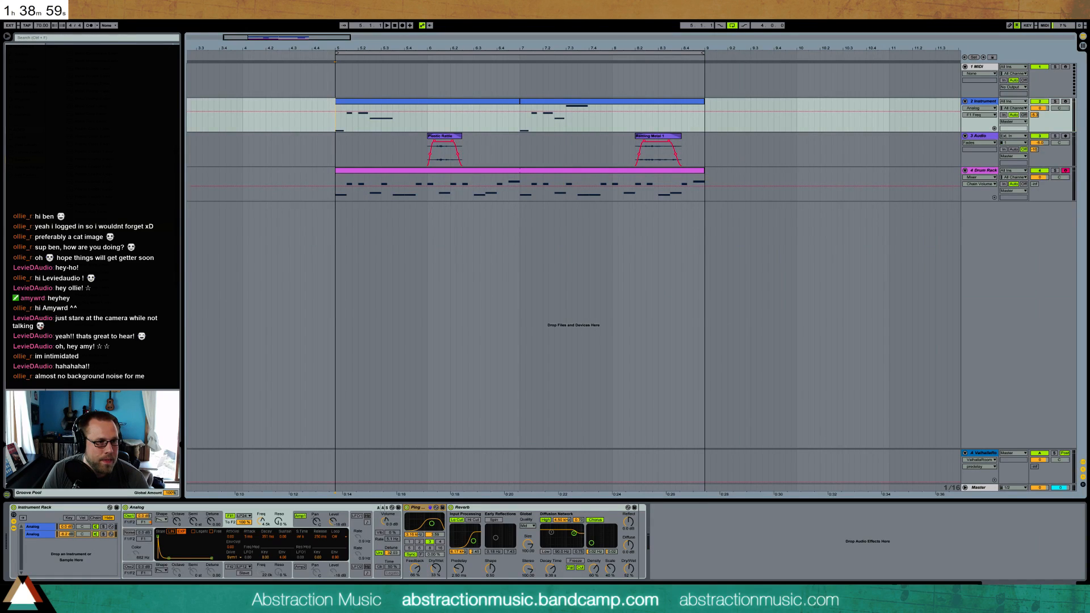
{"action": "left_click", "coordinate": [391, 170]}
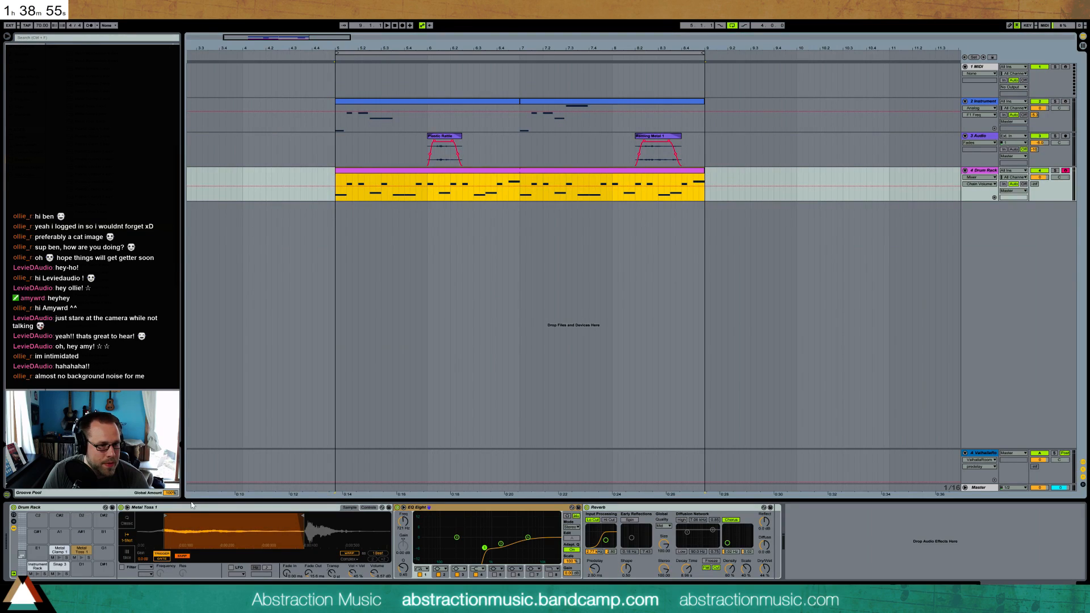
{"action": "left_click", "coordinate": [38, 565]}
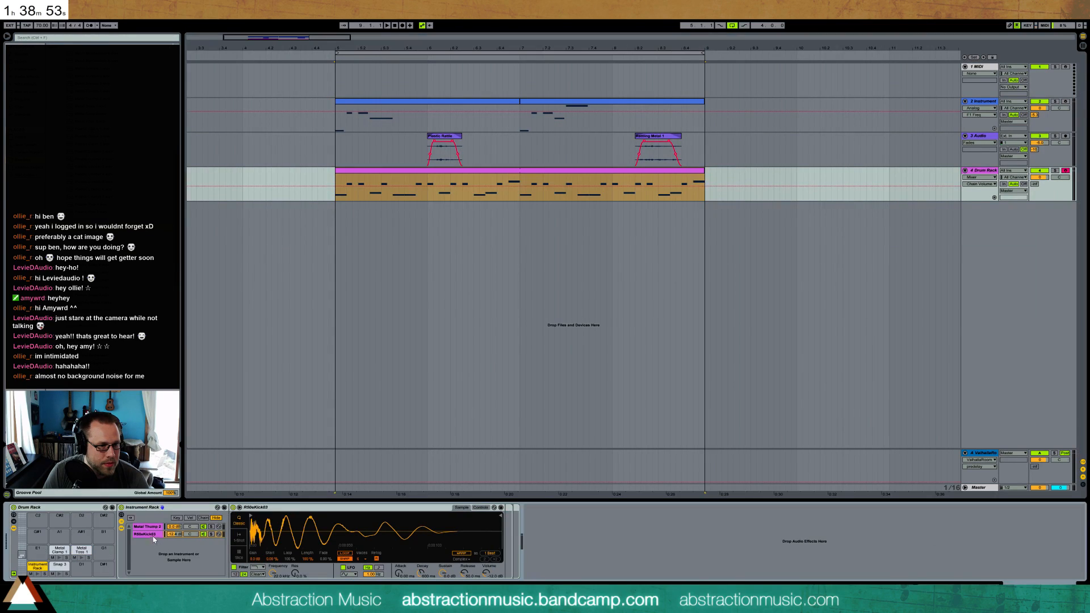
{"action": "left_click_drag", "start_coordinate": [91, 165], "coordinate": [157, 536]}
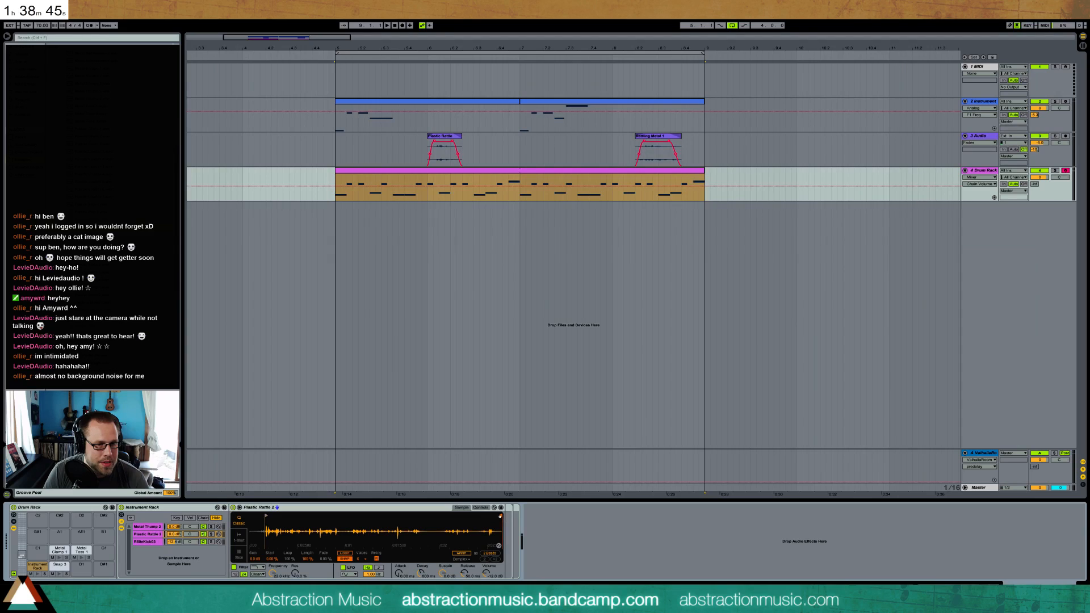
{"action": "left_click_drag", "start_coordinate": [399, 574], "coordinate": [398, 575]}
{"action": "left_click", "coordinate": [238, 539]}
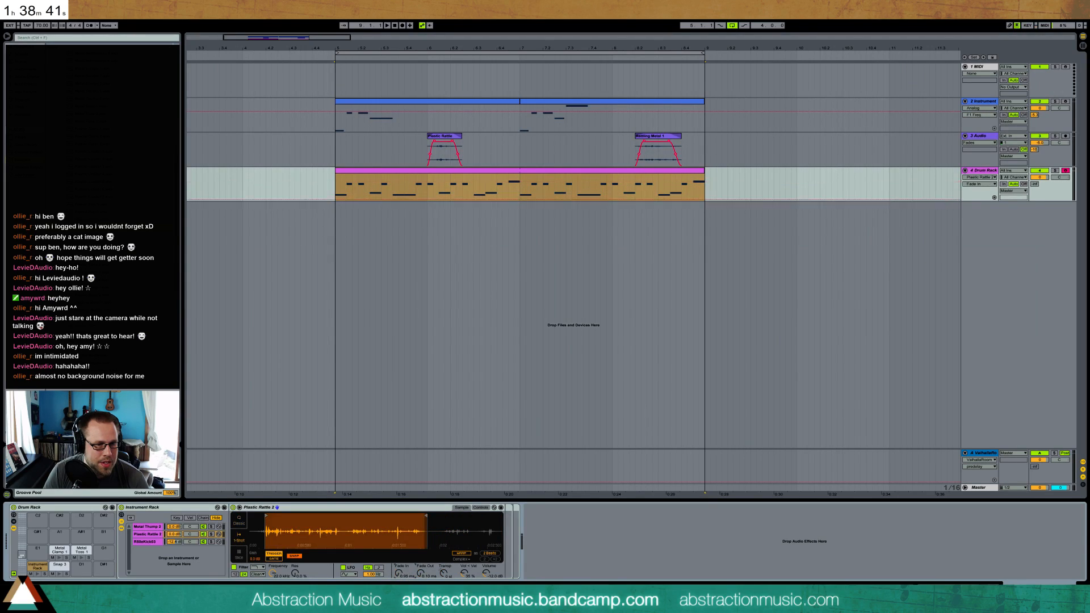
Shorten the Plastic Rattle sample by moving its end point earlier, and lengthen its fade-in and fade-out
{"action": "mouse_move", "coordinate": [421, 574]}
{"action": "left_mouse_down"}
{"action": "mouse_move", "coordinate": [420, 561]}
{"action": "mouse_move", "coordinate": [401, 571]}
{"action": "left_mouse_up"}
{"action": "key", "text": "space"}
{"action": "key", "text": "space"}
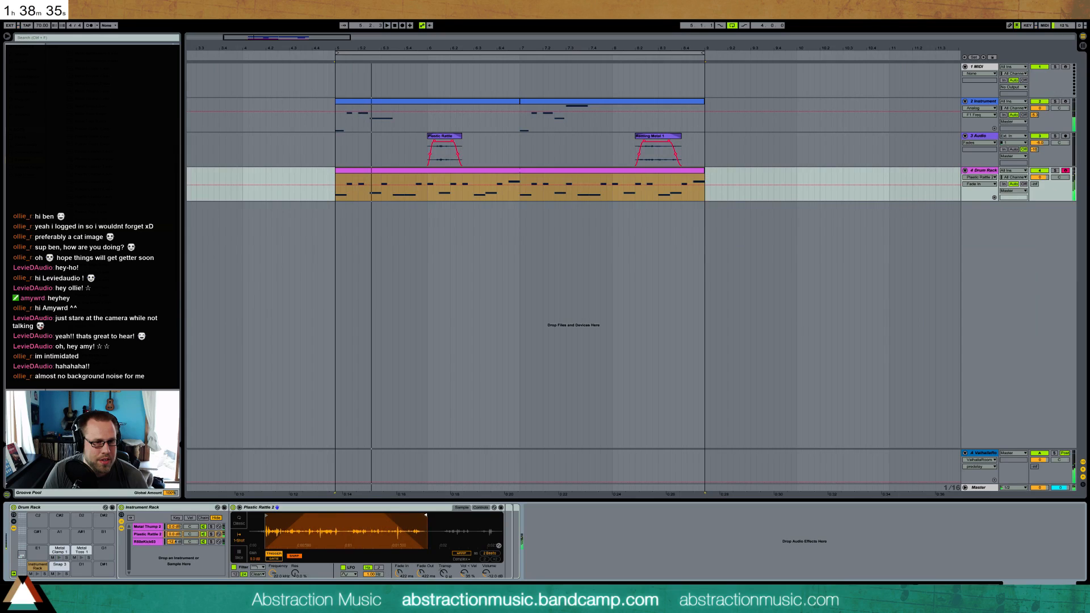
{"action": "left_click_drag", "start_coordinate": [426, 516], "coordinate": [357, 515]}
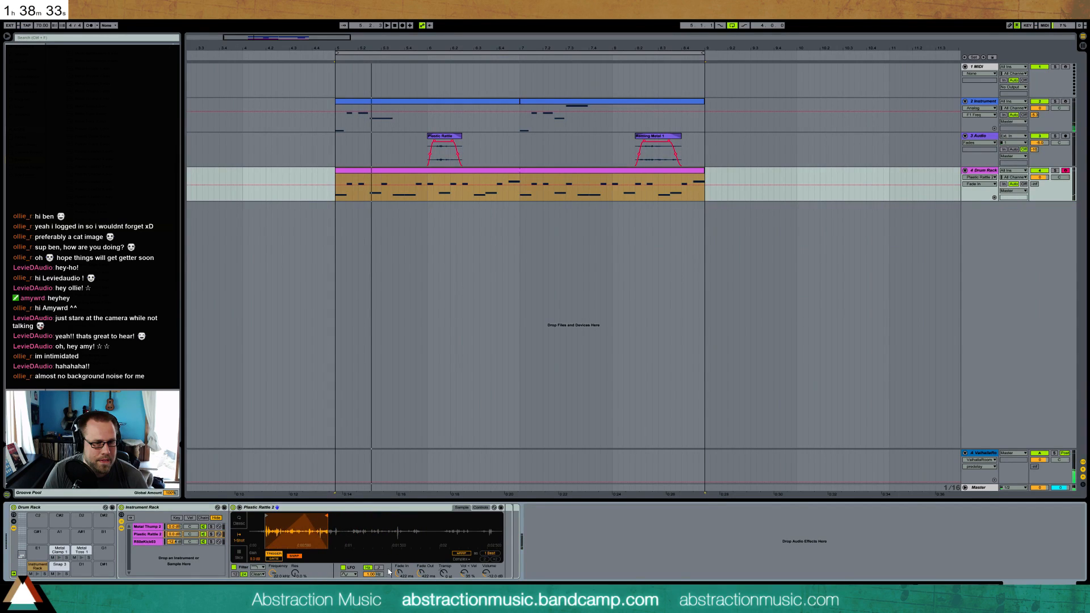
{"action": "mouse_move", "coordinate": [420, 574]}
{"action": "left_mouse_down"}
{"action": "mouse_move", "coordinate": [420, 565]}
{"action": "mouse_move", "coordinate": [401, 572]}
{"action": "left_mouse_up"}
{"action": "key", "text": "space"}
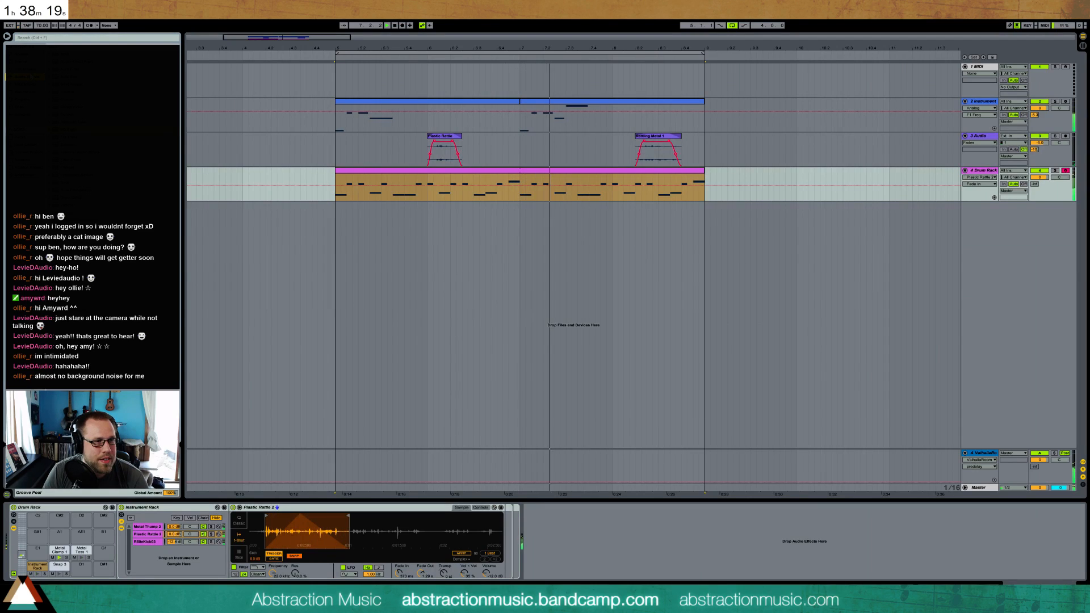
Insert an EQ Eight after the Plastic Rattle Simpler, cut its low frequencies, and lower the sample's volume
{"action": "left_click_drag", "start_coordinate": [466, 520], "coordinate": [601, 547]}
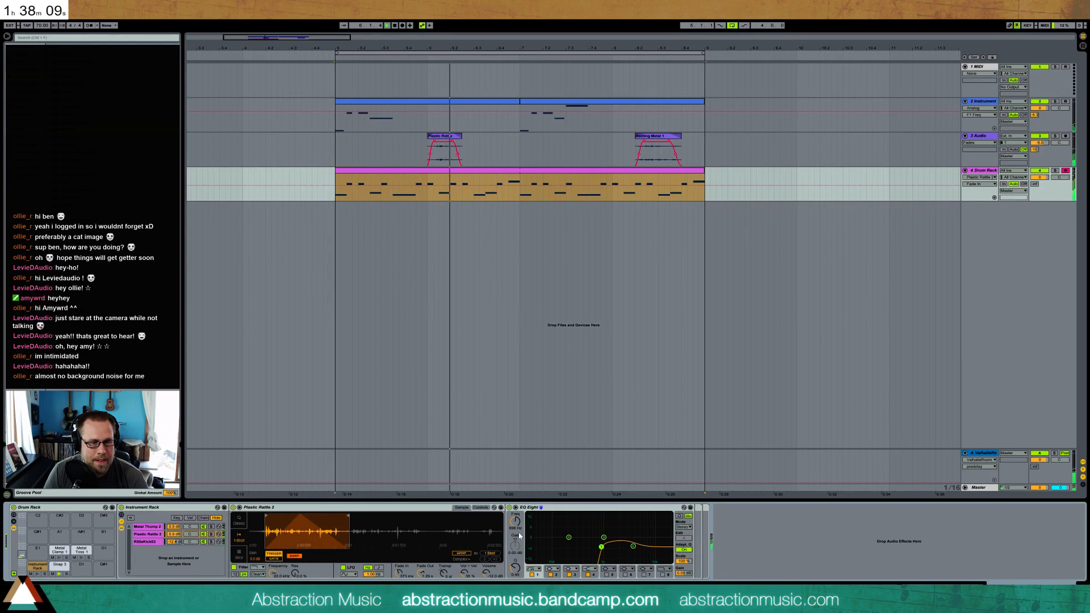
{"action": "left_click_drag", "start_coordinate": [487, 573], "coordinate": [487, 587]}
{"action": "left_click_drag", "start_coordinate": [601, 547], "coordinate": [649, 542]}
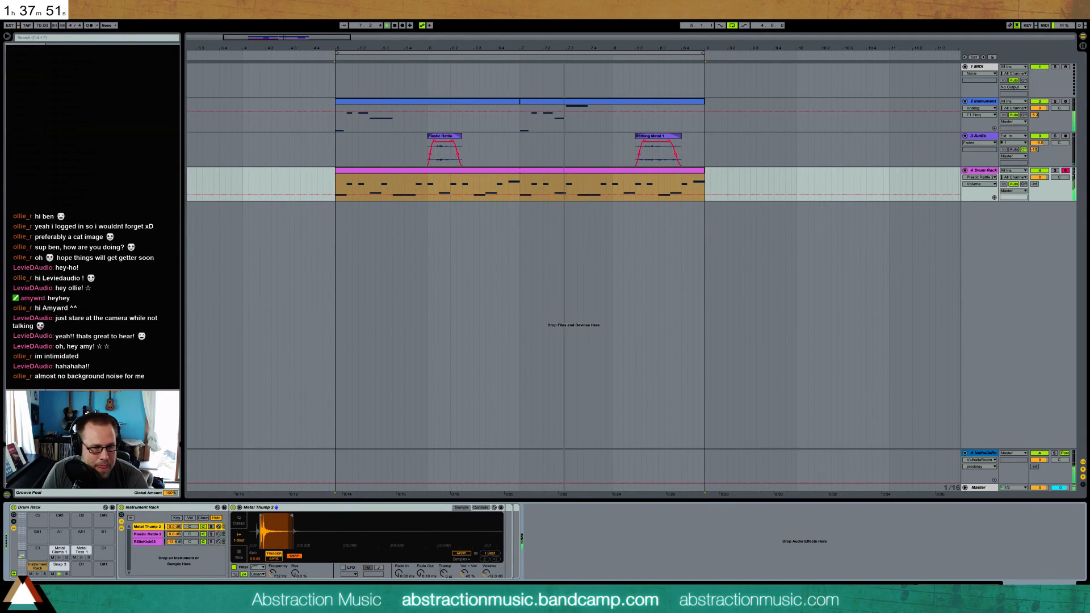
Raise the transposition of the Metal Thump 2 layer in its Simpler's pitch controls, then fine-tune it
{"action": "left_click", "coordinate": [324, 513]}
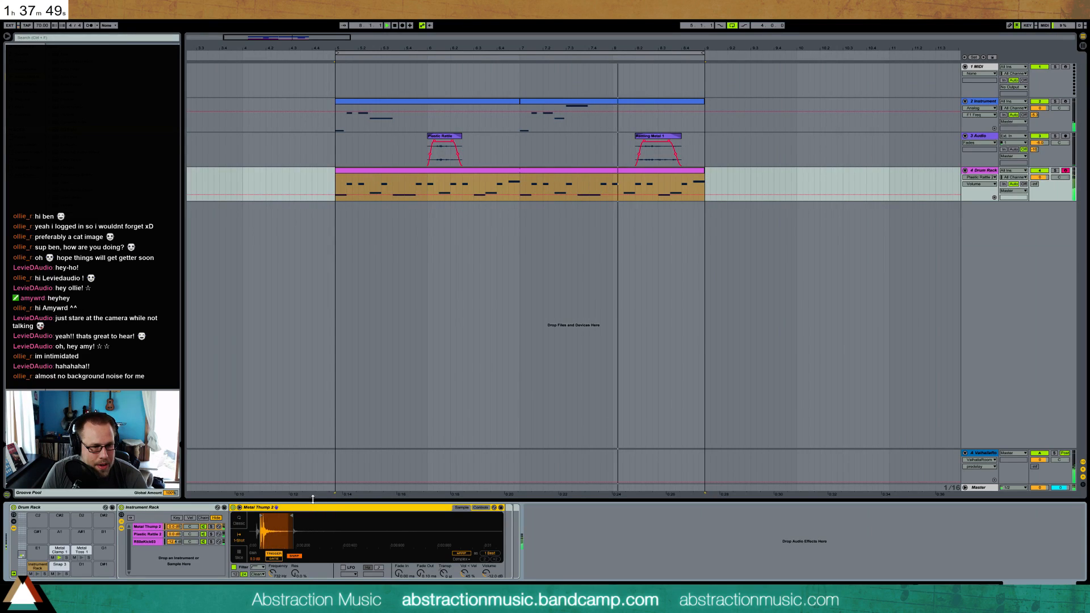
{"action": "left_click", "coordinate": [481, 508]}
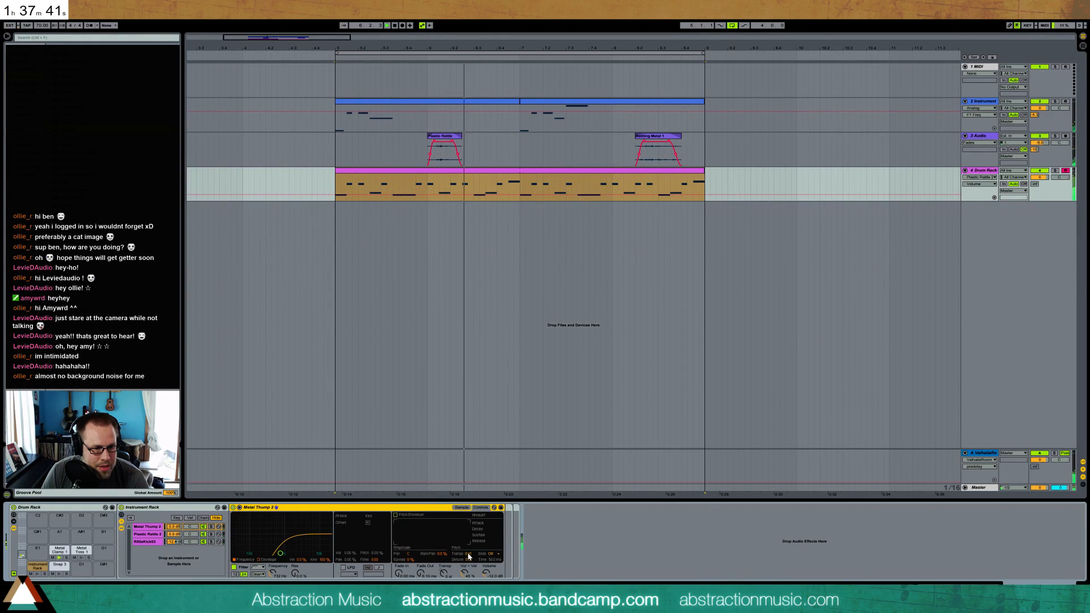
{"action": "left_click_drag", "start_coordinate": [468, 554], "coordinate": [467, 530]}
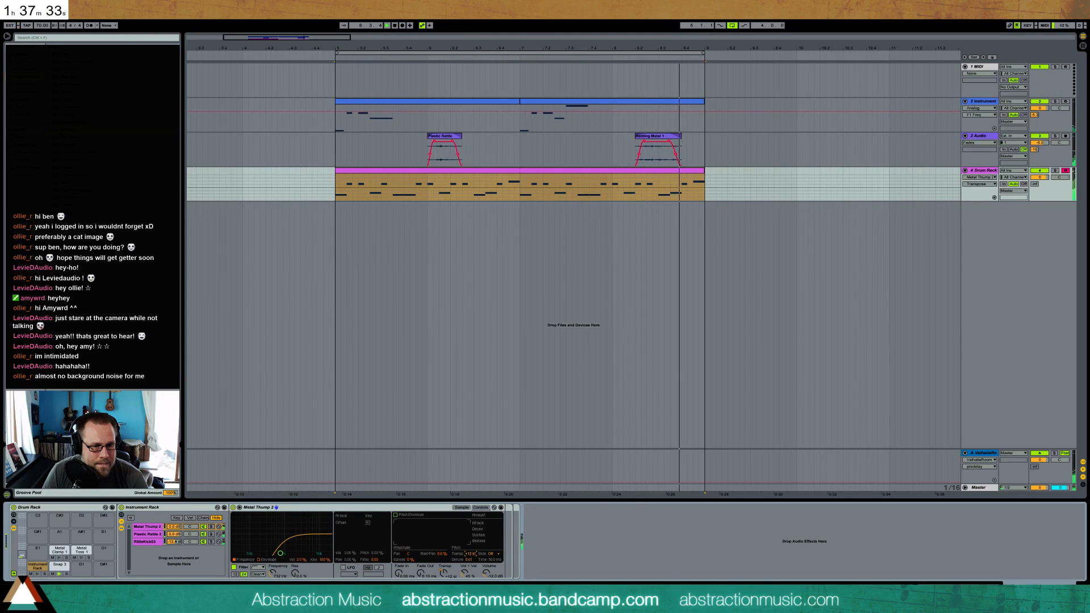
{"action": "left_click_drag", "start_coordinate": [468, 553], "coordinate": [469, 555]}
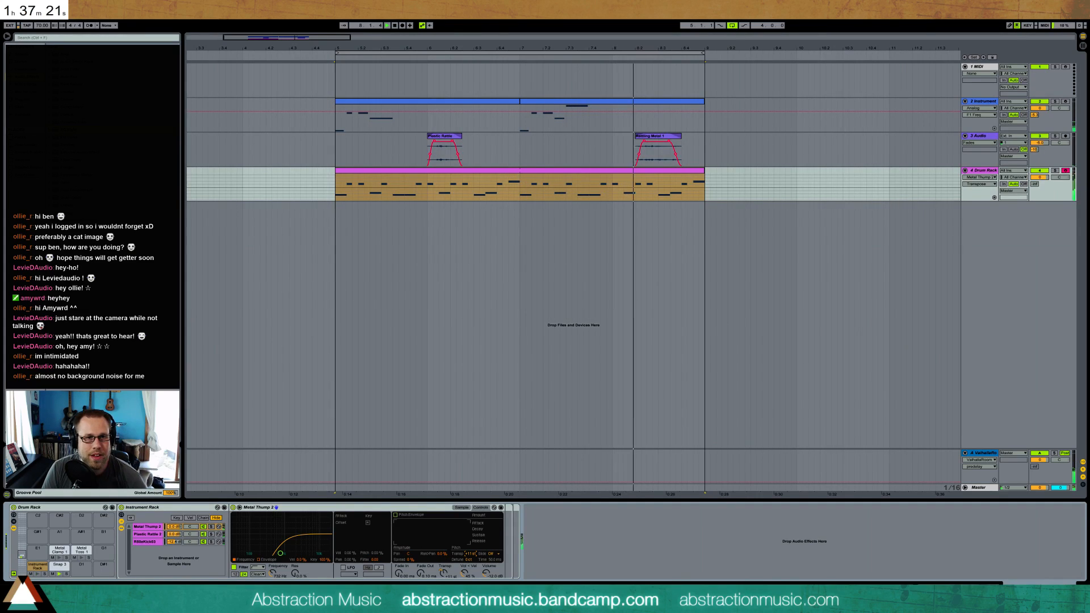
Start saving the Live Set and browse to the 2 Hour Tracks 2016 folder inside Ableton Projects
{"action": "key", "text": "ctrl+s"}
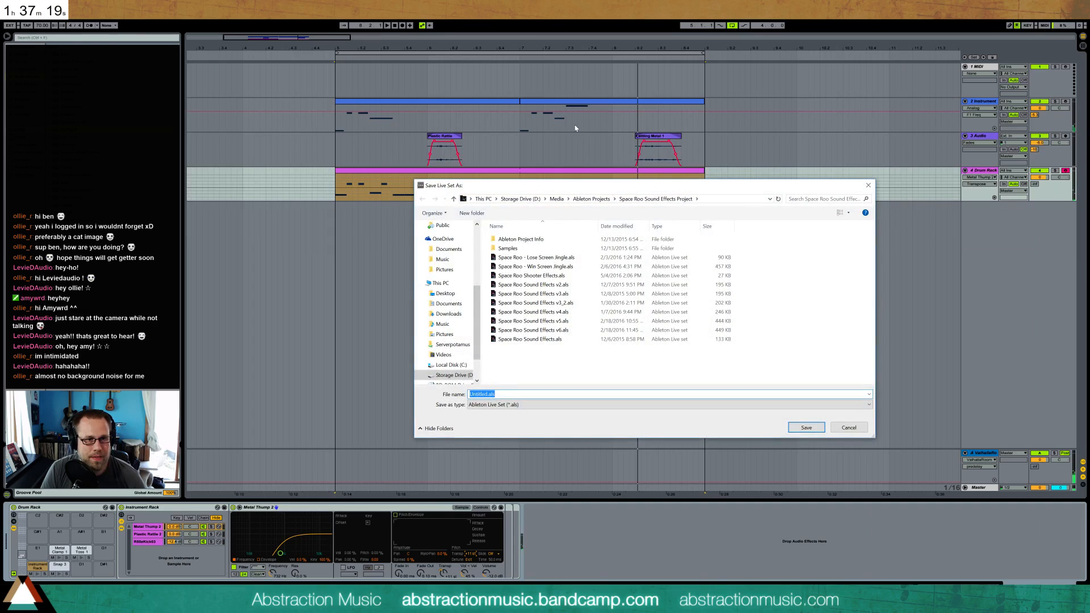
{"action": "left_click", "coordinate": [591, 199]}
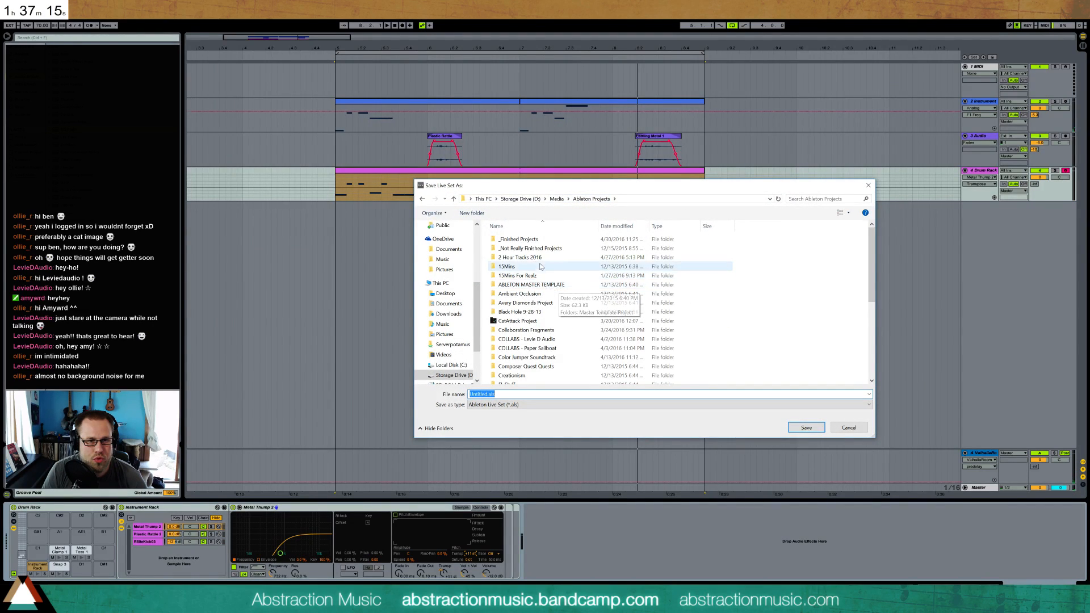
{"action": "double_click", "coordinate": [522, 257]}
{"action": "scroll", "coordinate": [605, 332], "scroll_direction": "down", "scroll_amount": 3}
Name the Live Set "2016-05-04 Torporeal" and save it
{"action": "left_click", "coordinate": [530, 394]}
{"action": "type", "text": "2016-041"}
{"action": "key", "text": "BackSpace"}
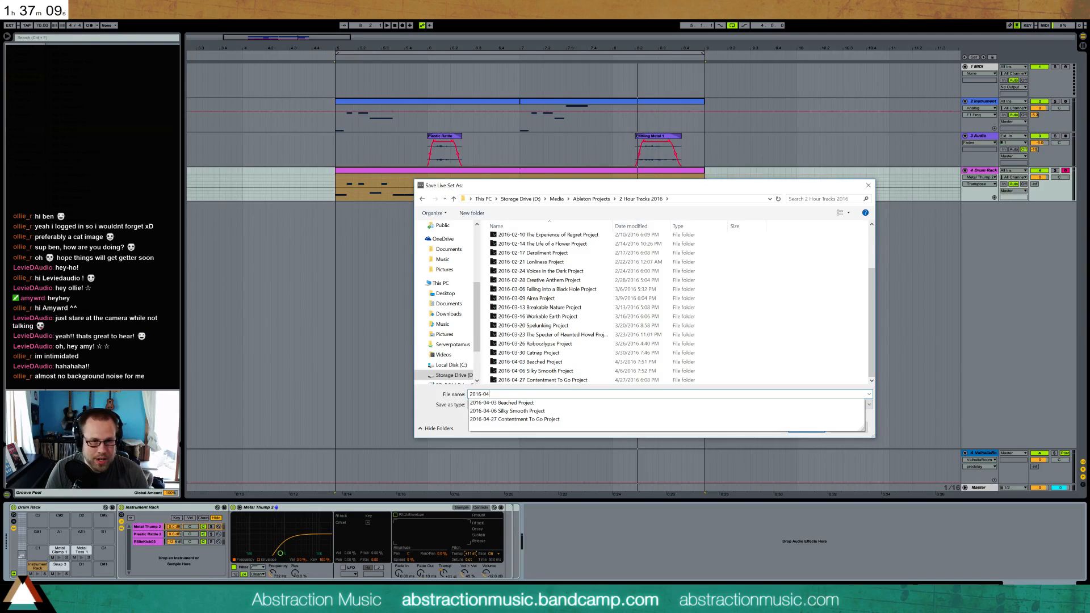
{"action": "type", "text": "-2"}
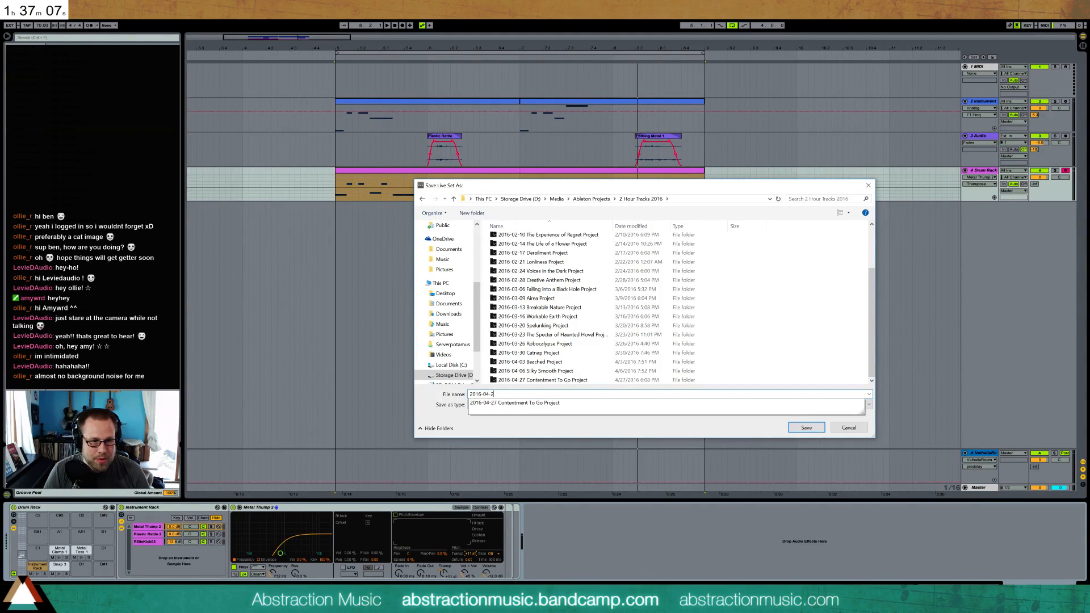
{"action": "key", "text": "BackSpace"}
{"action": "key", "text": "BackSpace"}
{"action": "key", "text": "BackSpace"}
{"action": "type", "text": "5-04 Torpor"}
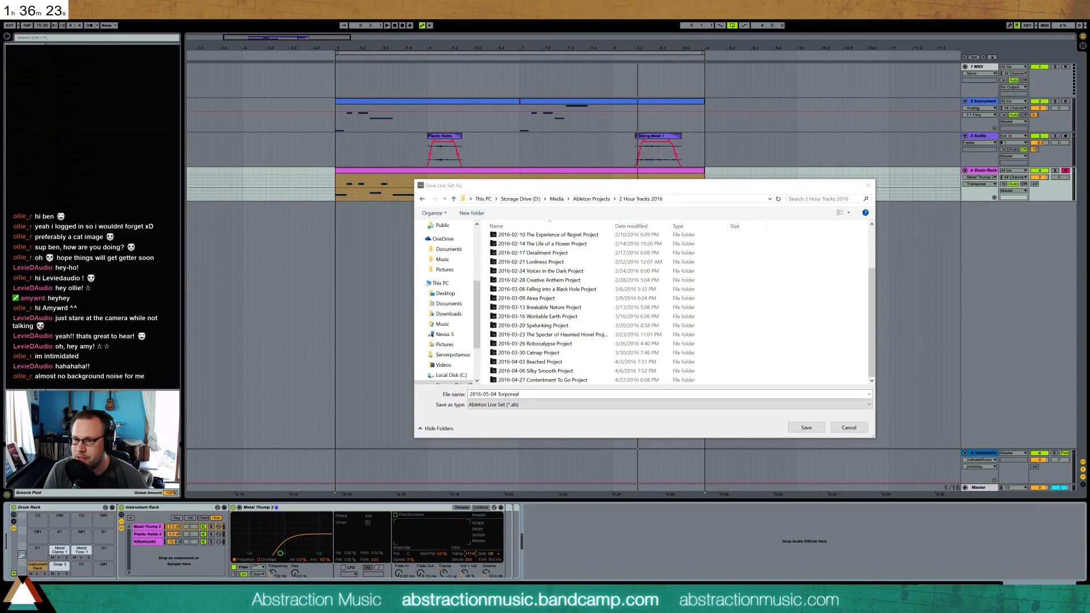
{"action": "left_click", "coordinate": [806, 429]}
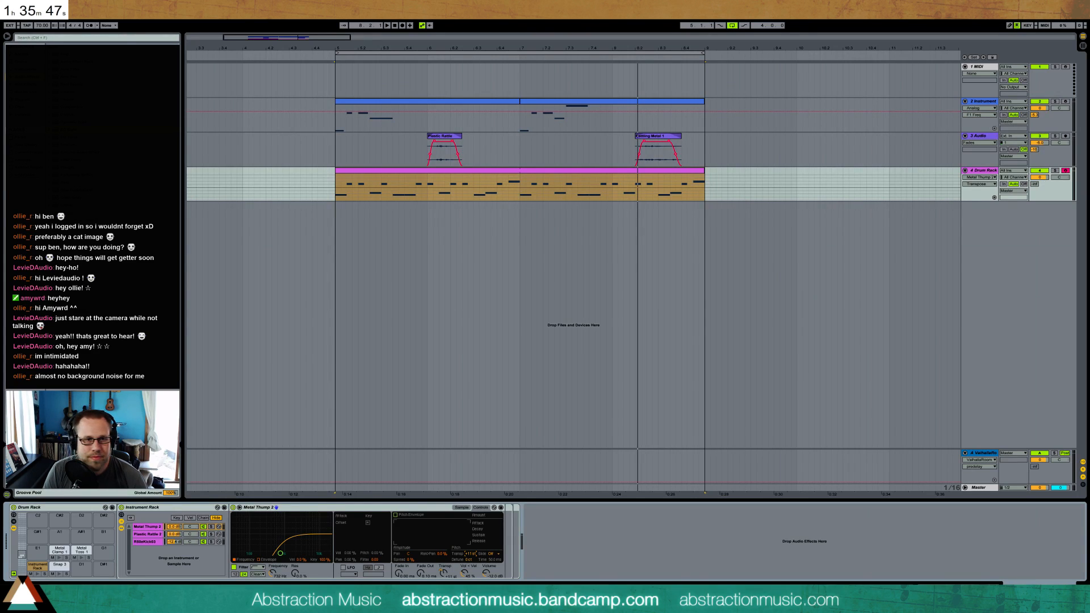
Solo the Drum Rack track during playback, insert a Compressor after the rack, and adjust its threshold
{"action": "key", "text": "space"}
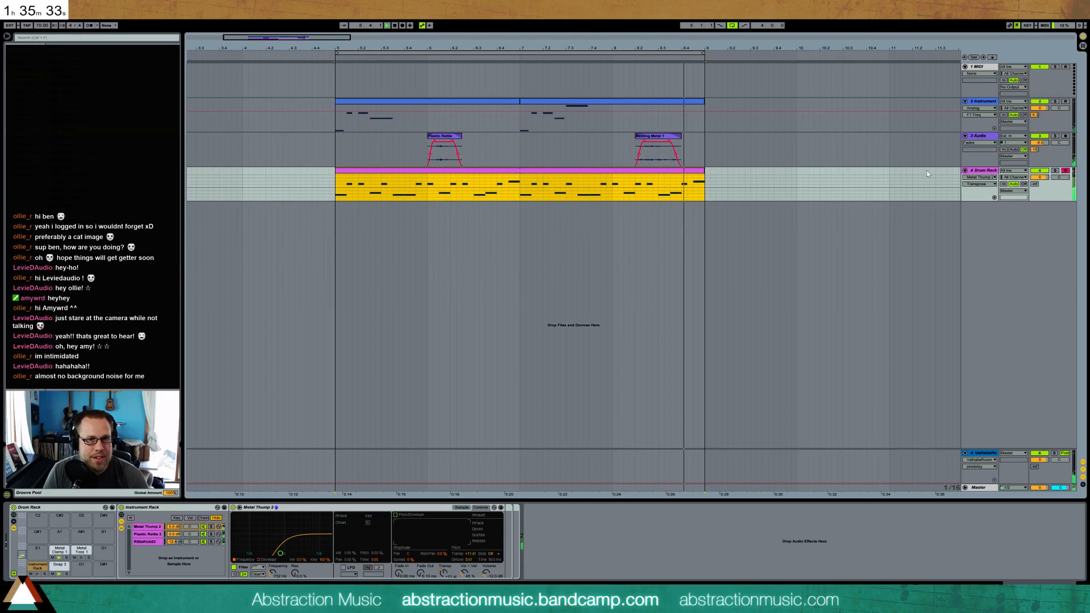
{"action": "left_click", "coordinate": [1055, 171]}
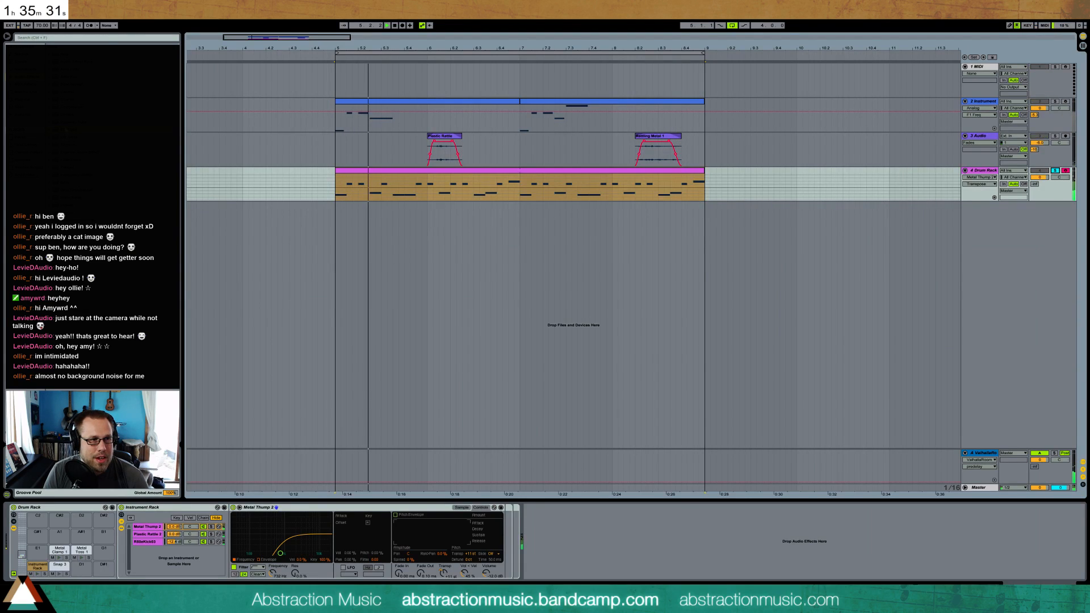
{"action": "left_click", "coordinate": [554, 571]}
{"action": "left_click_drag", "start_coordinate": [571, 551], "coordinate": [567, 540]}
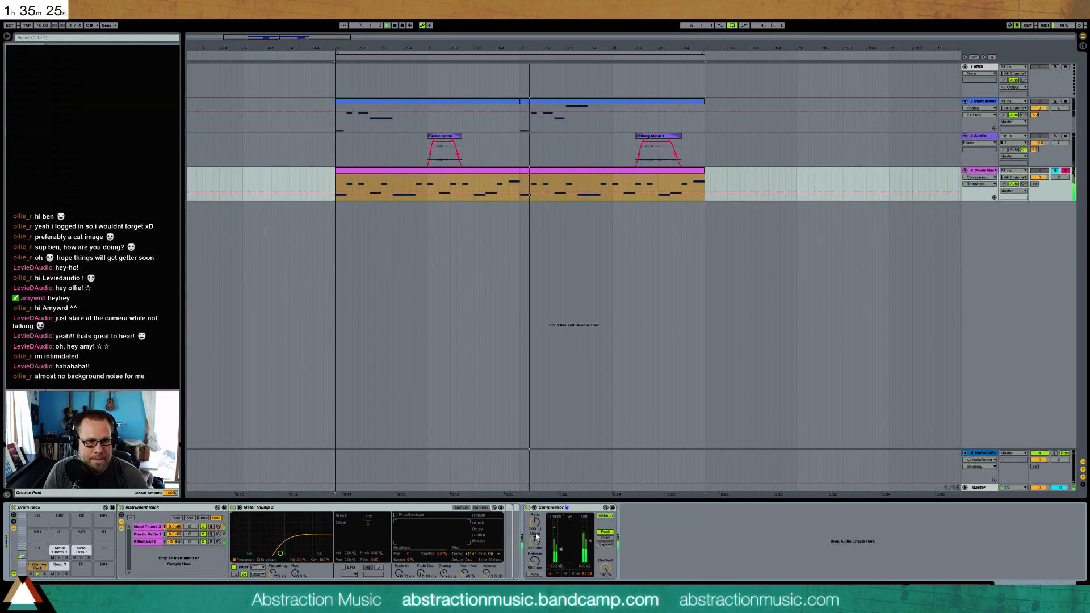
{"action": "left_click_drag", "start_coordinate": [590, 542], "coordinate": [591, 544]}
{"action": "key", "text": "ctrl+z"}
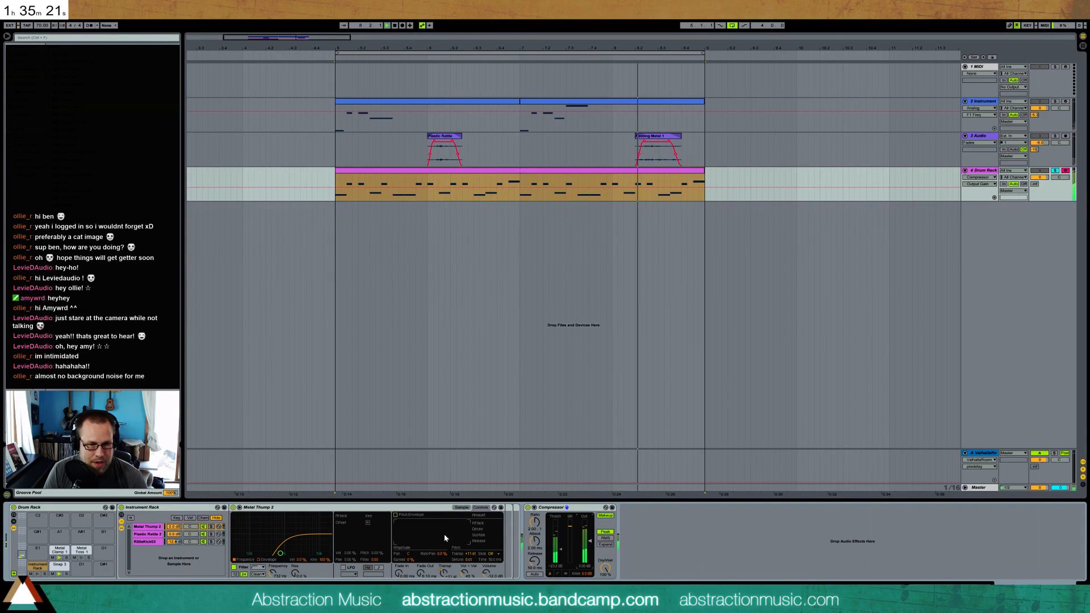
Lower the volume of the Metal Clamp 1 sample and of the Plastic Rattle chain in the kick's Instrument Rack
{"action": "left_click", "coordinate": [59, 564]}
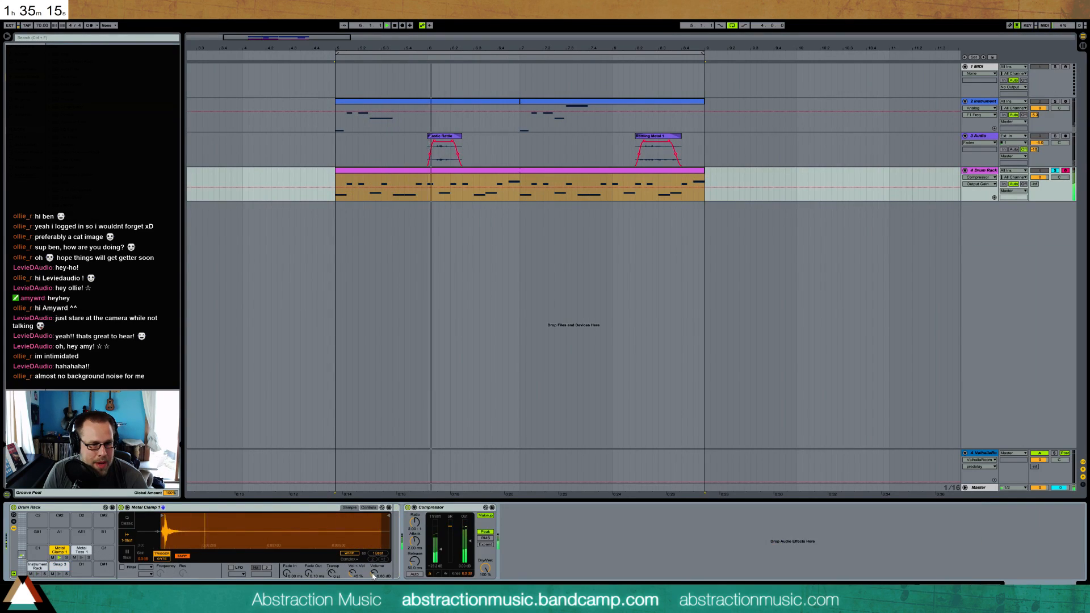
{"action": "left_click_drag", "start_coordinate": [375, 573], "coordinate": [374, 591]}
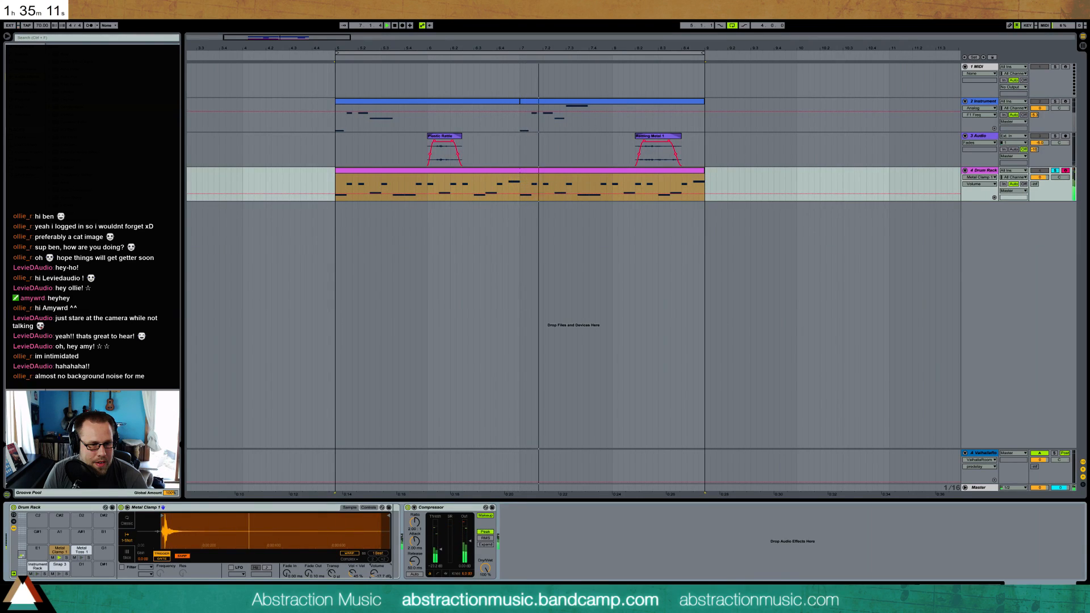
{"action": "left_click", "coordinate": [438, 553]}
{"action": "left_click_drag", "start_coordinate": [375, 574], "coordinate": [374, 572]}
{"action": "left_click", "coordinate": [37, 566]}
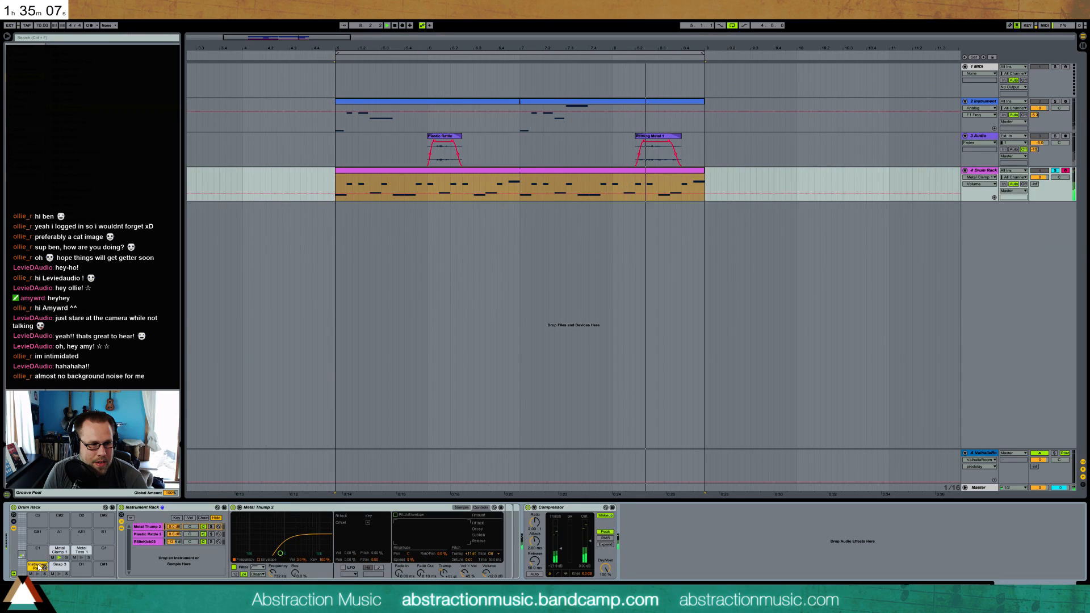
{"action": "left_click_drag", "start_coordinate": [174, 534], "coordinate": [174, 540]}
Check the Metal Clamp 1, Metal Toss 1 and Snap 3 levels, rebalance Snap 3's volume, and unsolo the Drum Rack track
{"action": "left_click", "coordinate": [61, 549]}
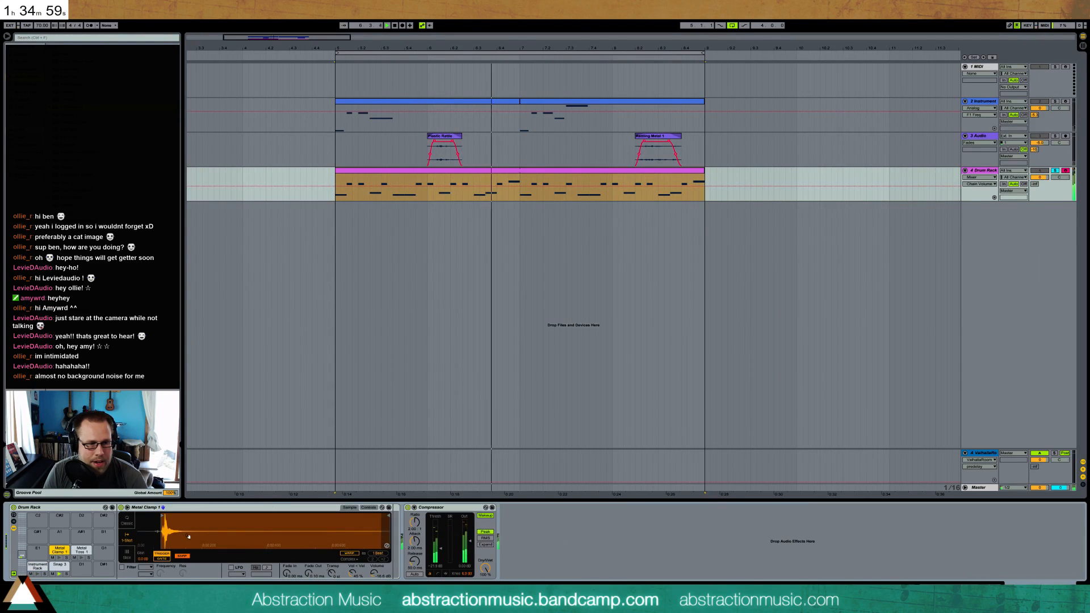
{"action": "left_click", "coordinate": [81, 550]}
{"action": "left_click", "coordinate": [373, 573]}
{"action": "left_click", "coordinate": [60, 566]}
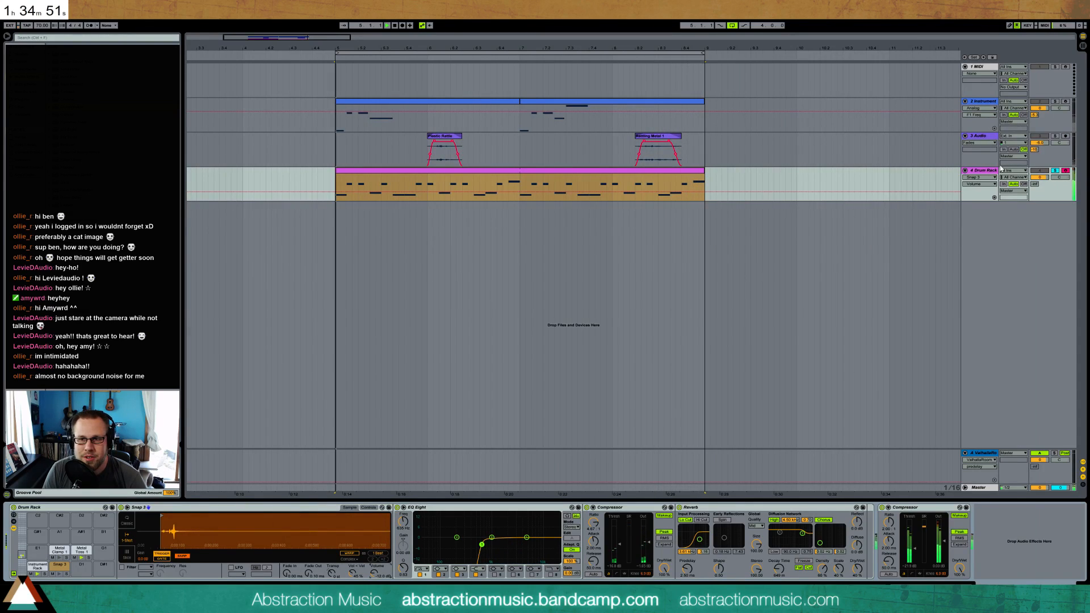
{"action": "left_click", "coordinate": [1055, 172]}
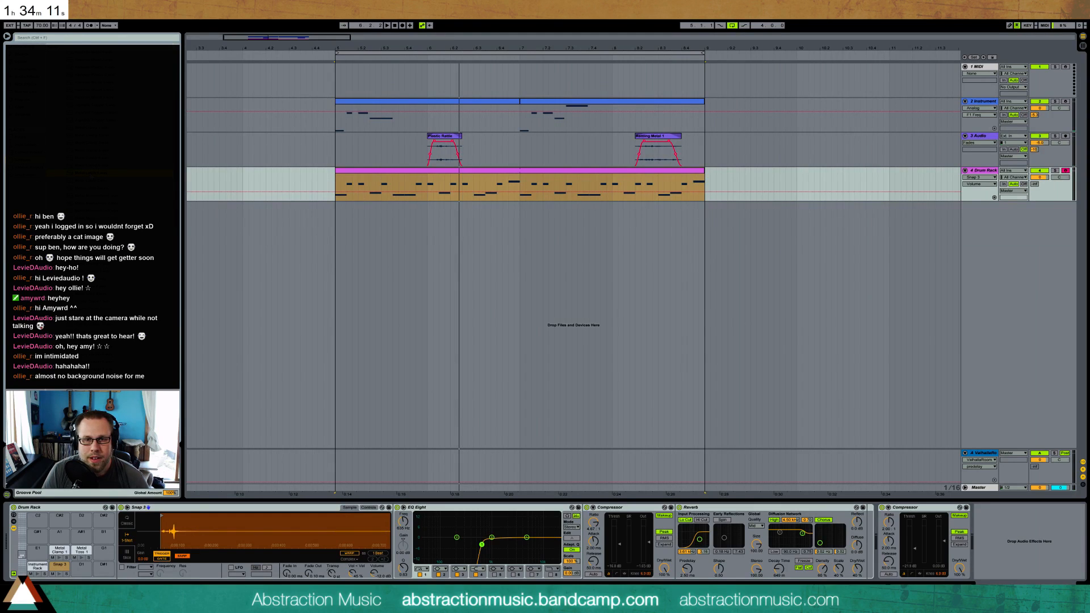
Delete the empty MIDI track at the start of the arrangement
{"action": "left_click_drag", "start_coordinate": [273, 40], "coordinate": [273, 6]}
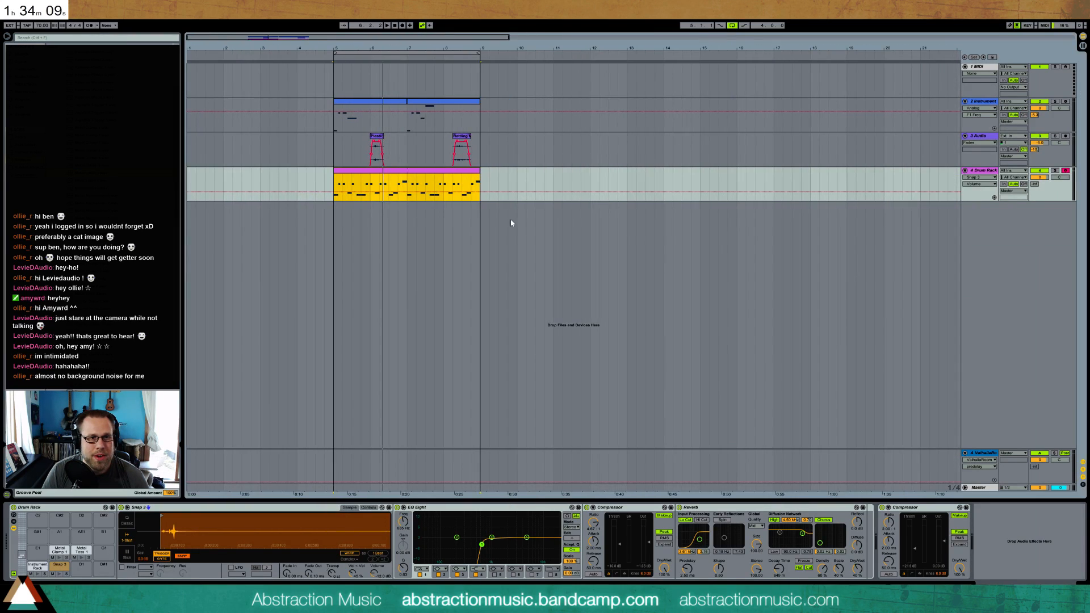
{"action": "left_click", "coordinate": [991, 68]}
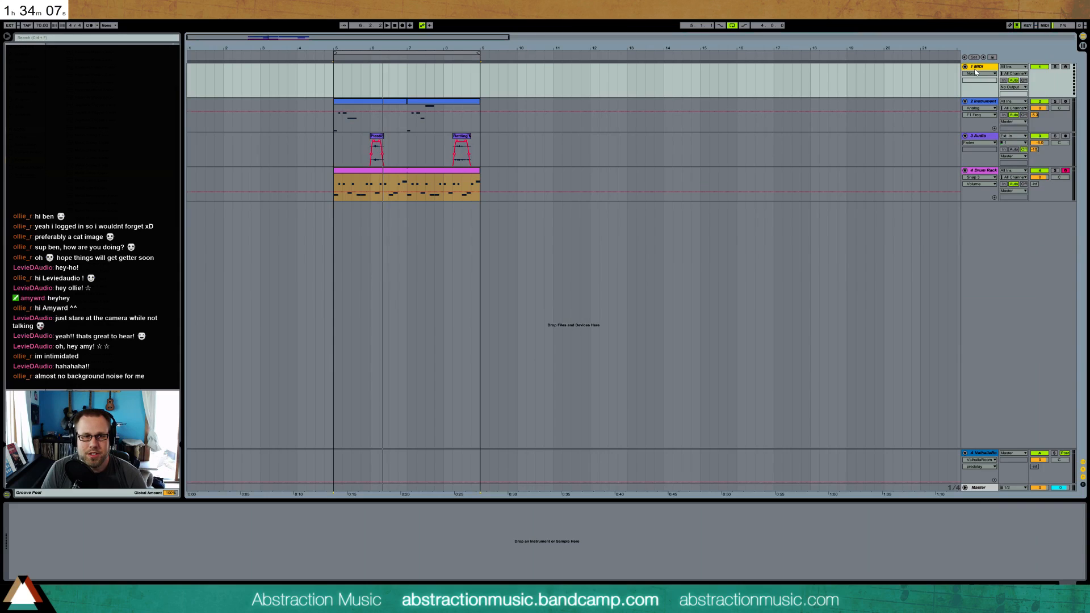
{"action": "key", "text": "Delete"}
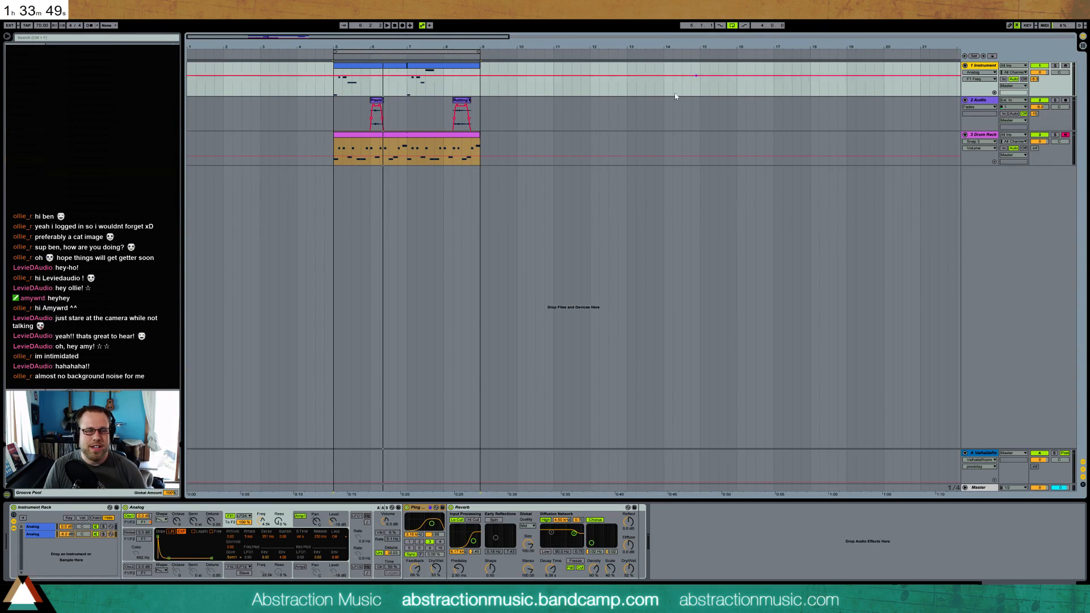
Duplicate bars 5 to 9 of the instrument, audio and Drum Rack tracks so the copy follows from bar 9
{"action": "left_click_drag", "start_coordinate": [336, 96], "coordinate": [477, 165]}
{"action": "key", "text": "ctrl+d"}
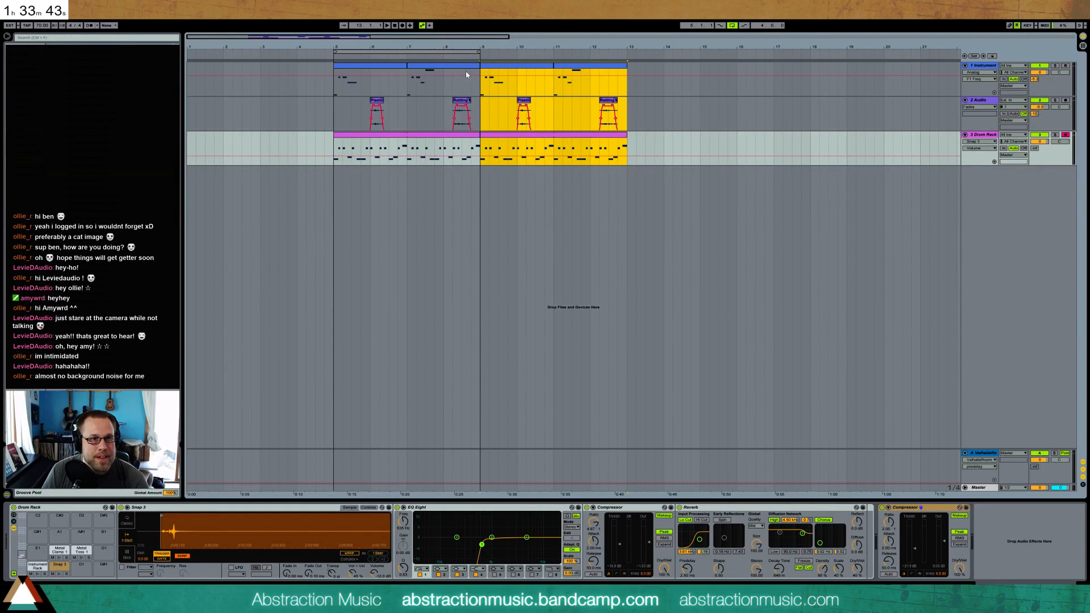
{"action": "left_click", "coordinate": [481, 85]}
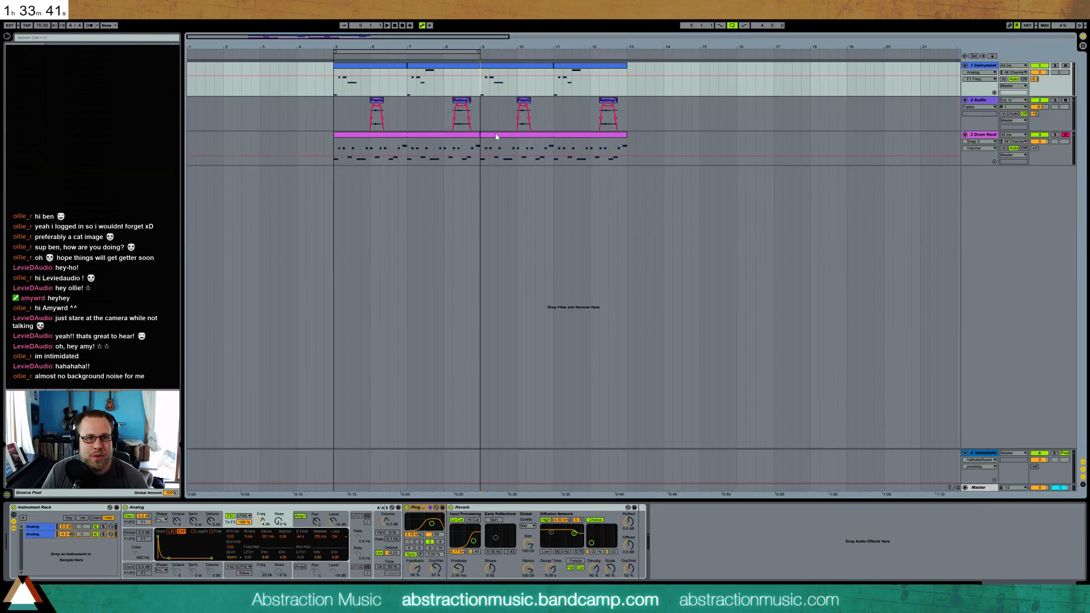
Consolidate the two duplicated melody clips from bar 9 into one clip and open its notes for editing
{"action": "left_click", "coordinate": [494, 136]}
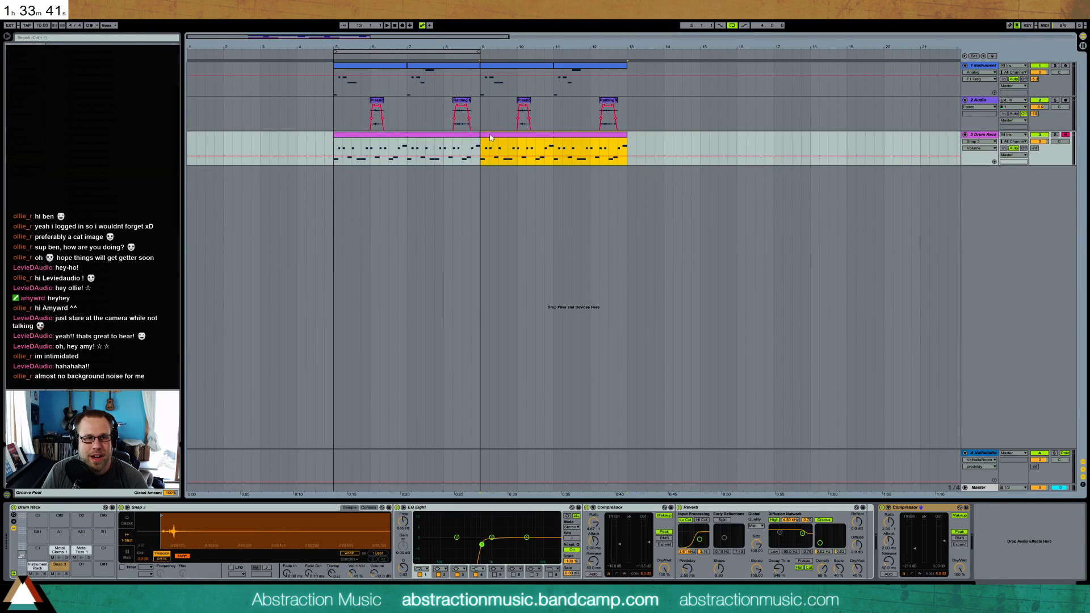
{"action": "left_click", "coordinate": [548, 138]}
{"action": "left_click", "coordinate": [580, 66]}
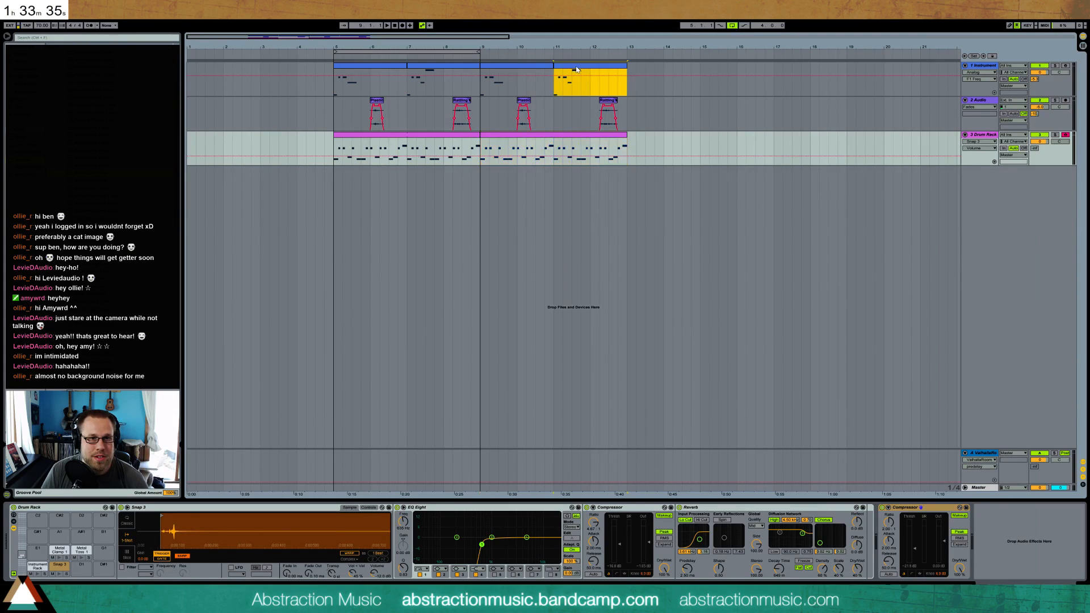
{"action": "left_click", "coordinate": [549, 66], "text": "shift"}
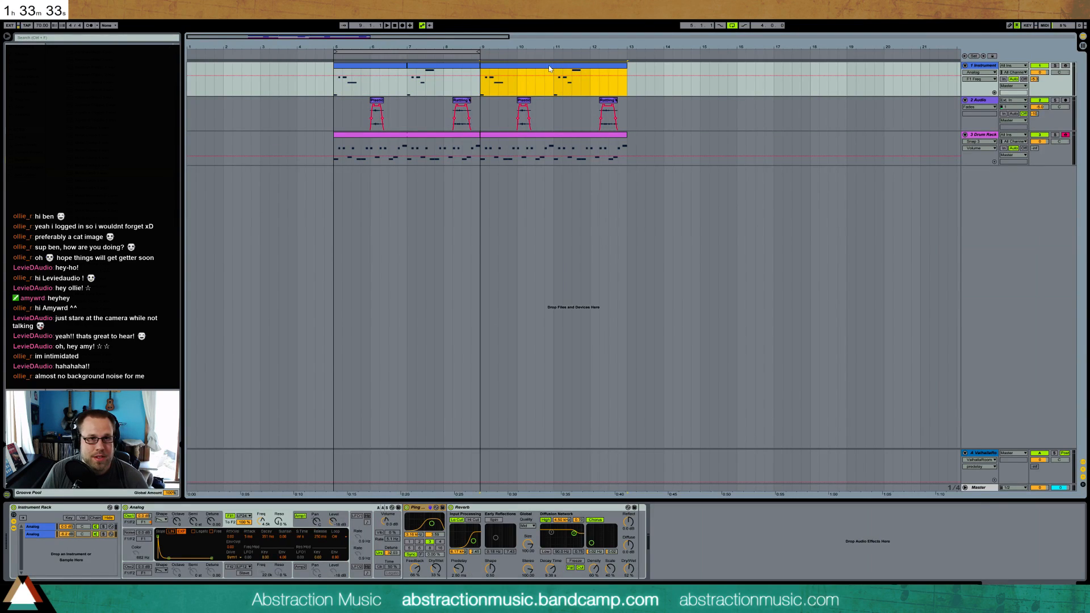
{"action": "double_click", "coordinate": [549, 69]}
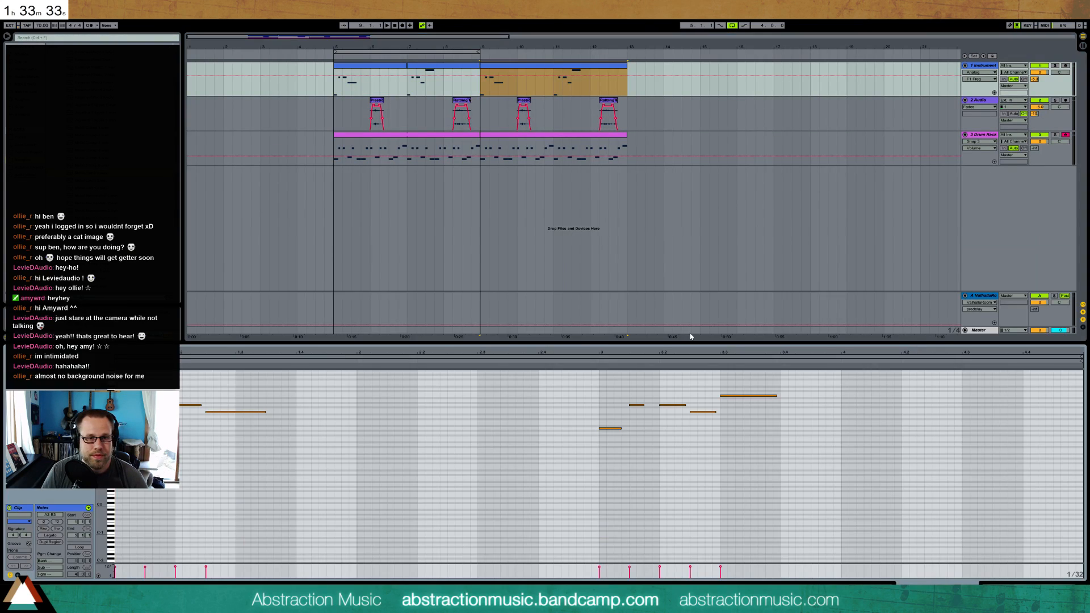
Add a low pickup note half a beat before bar 3 of the copied melody clip and audition it
{"action": "double_click", "coordinate": [570, 434]}
{"action": "left_click", "coordinate": [565, 362]}
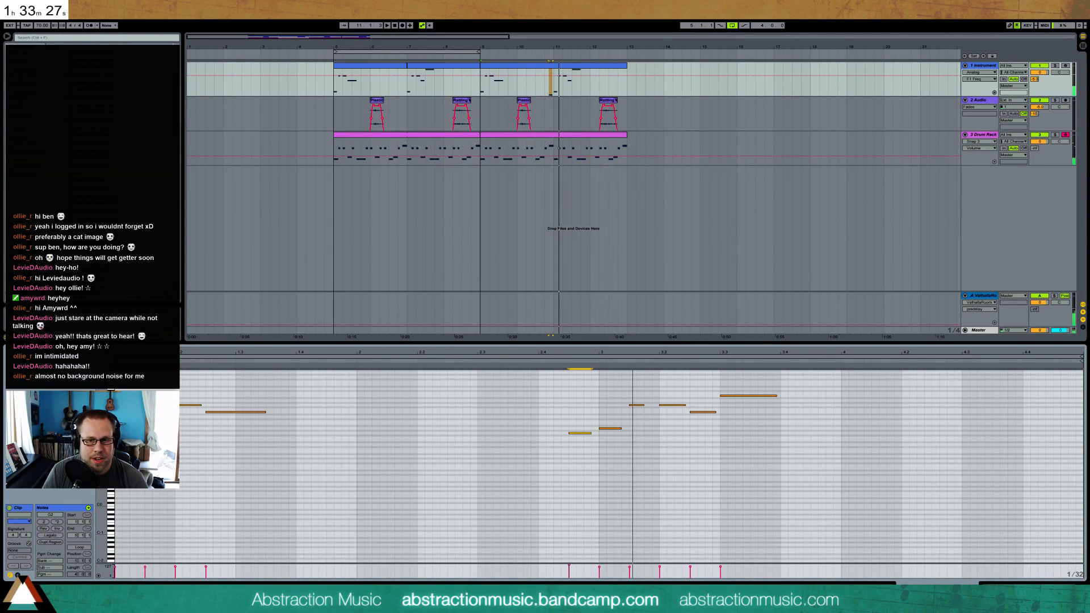
{"action": "key", "text": "space"}
{"action": "key", "text": "shift+Tab"}
{"action": "double_click", "coordinate": [576, 67]}
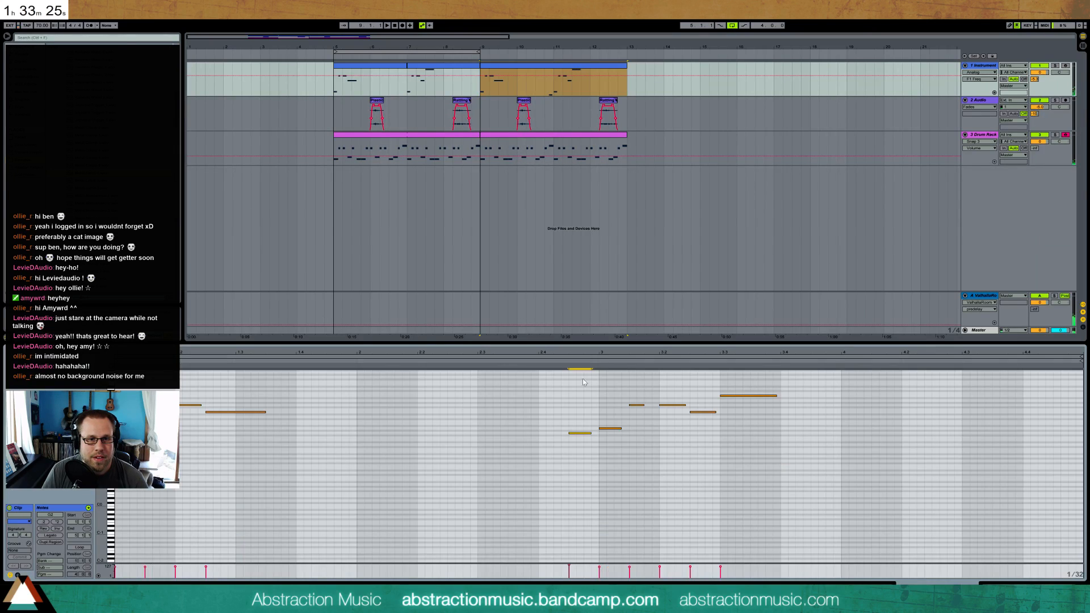
Transpose the melody note just before beat 3.3 so it sits slightly above the long note that follows it
{"action": "left_click", "coordinate": [703, 412]}
{"action": "key", "text": "Down"}
{"action": "key", "text": "Down"}
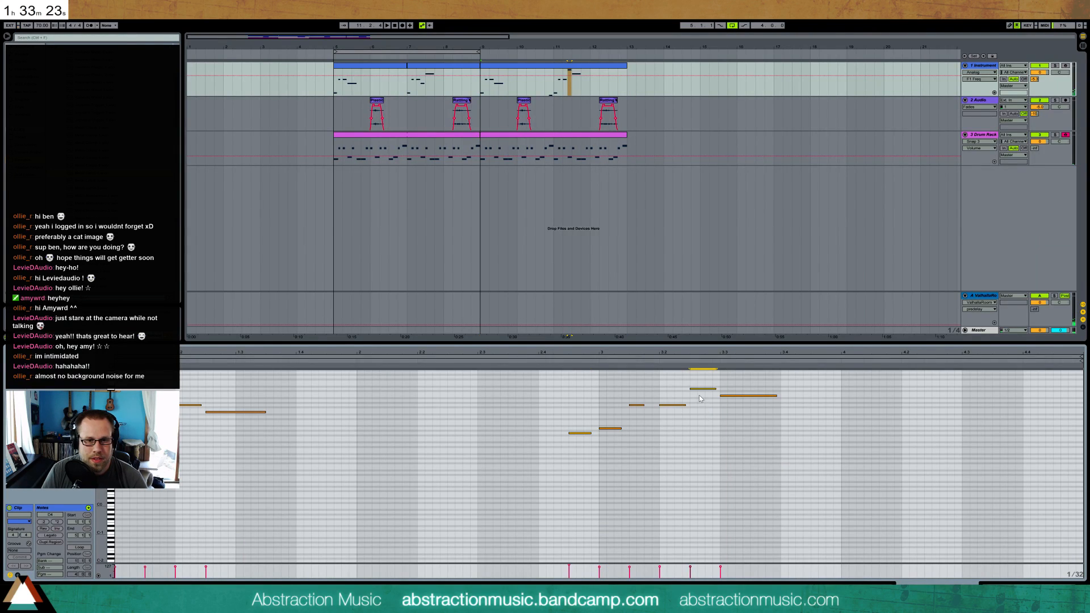
{"action": "key", "text": "Down"}
Play the edited melody and add a one-beat note starting halfway through the first beat of bar 4
{"action": "left_click", "coordinate": [550, 360]}
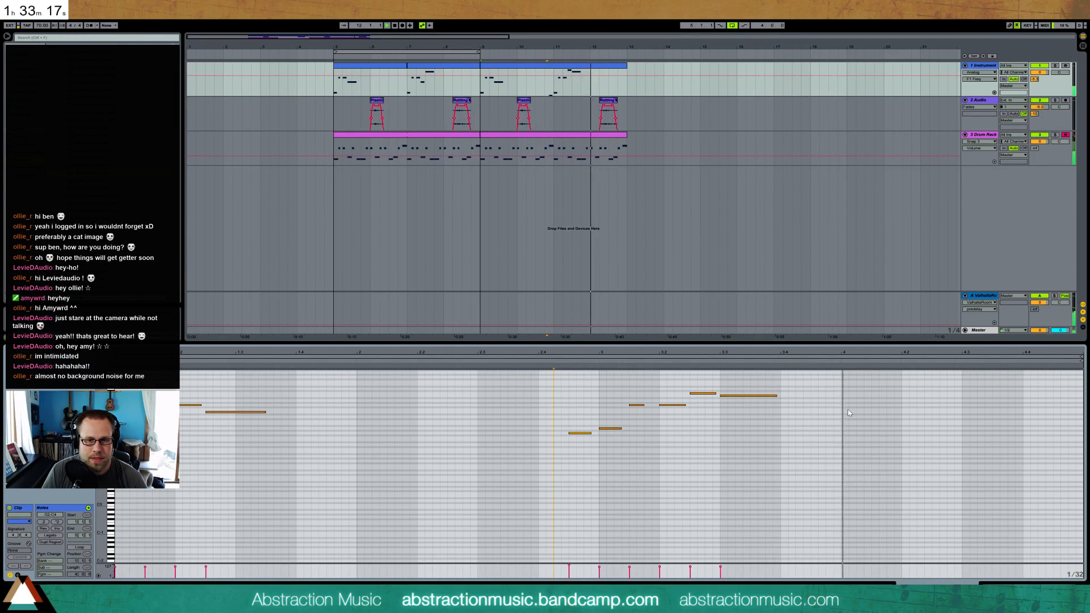
{"action": "mouse_move", "coordinate": [874, 406]}
{"action": "left_mouse_down"}
{"action": "mouse_move", "coordinate": [1005, 405]}
{"action": "mouse_move", "coordinate": [935, 405]}
{"action": "left_mouse_up"}
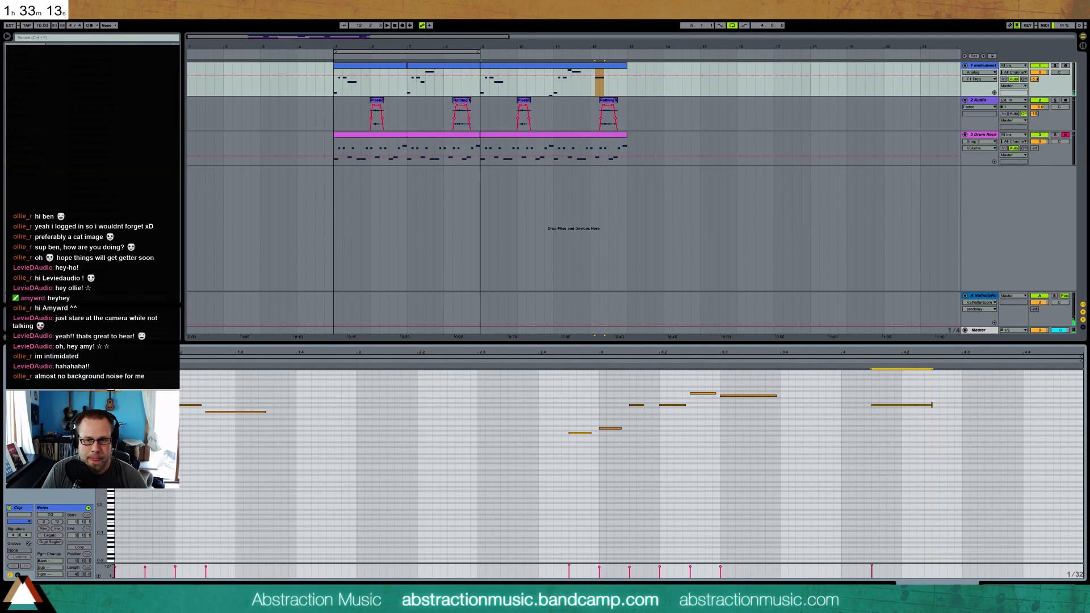
{"action": "key", "text": "shift+Tab"}
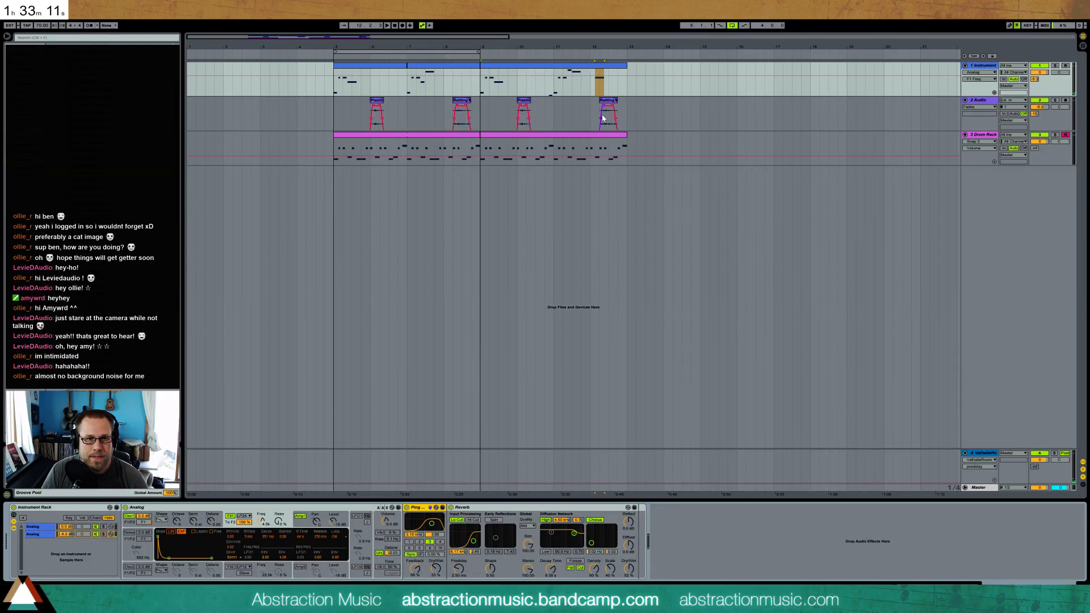
Open the duplicated drum clip and move the kick hit at 1.4 one sixteenth later
{"action": "left_click_drag", "start_coordinate": [610, 48], "coordinate": [611, 119]}
{"action": "left_click_drag", "start_coordinate": [366, 74], "coordinate": [366, 38]}
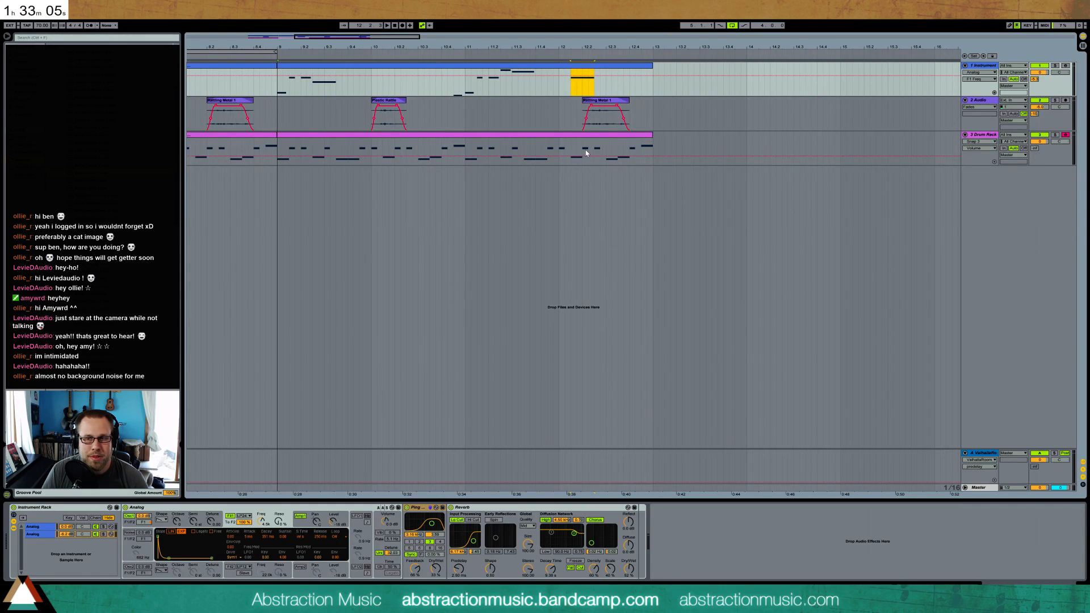
{"action": "double_click", "coordinate": [553, 136]}
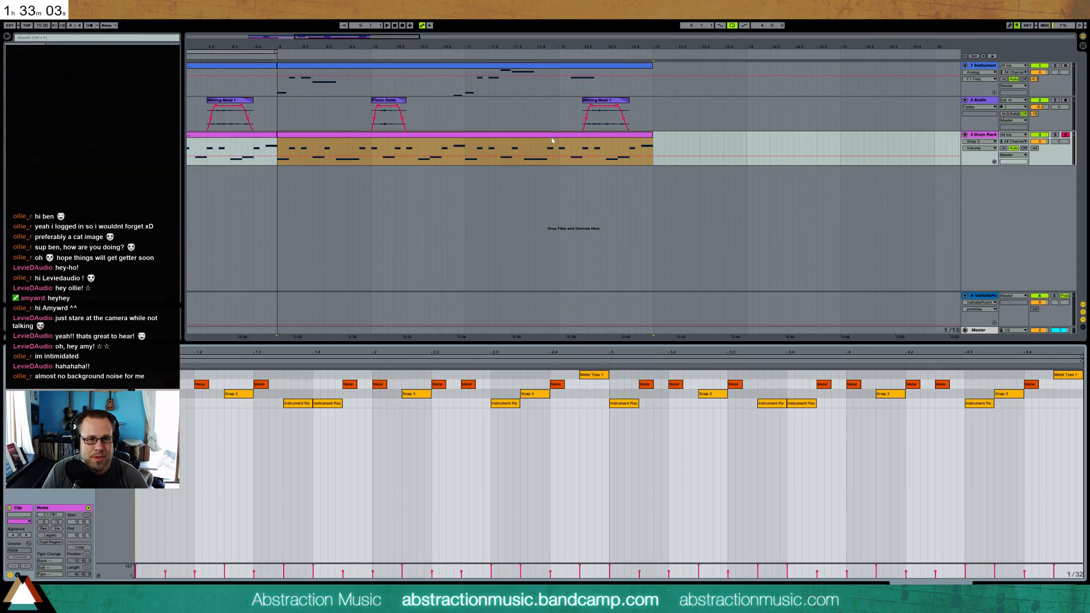
{"action": "left_click", "coordinate": [253, 435]}
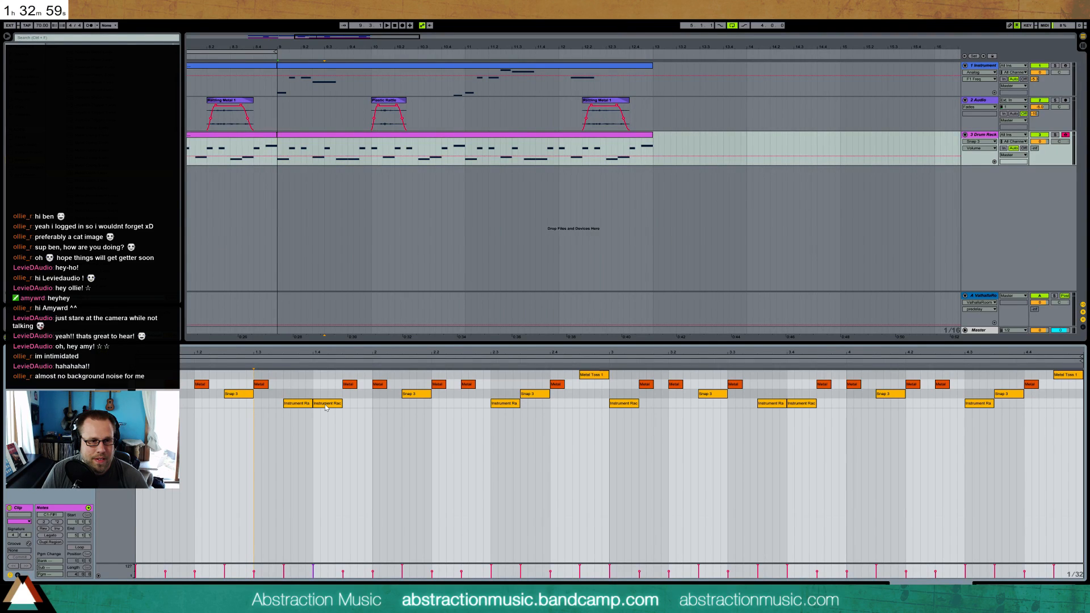
{"action": "left_click_drag", "start_coordinate": [325, 407], "coordinate": [332, 406]}
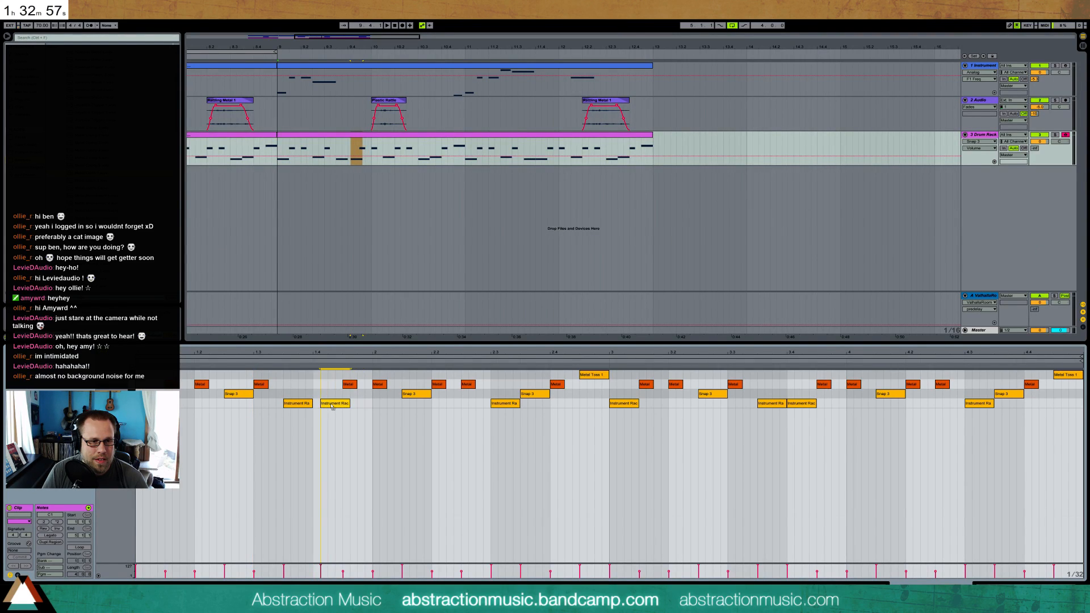
{"action": "key", "text": "space"}
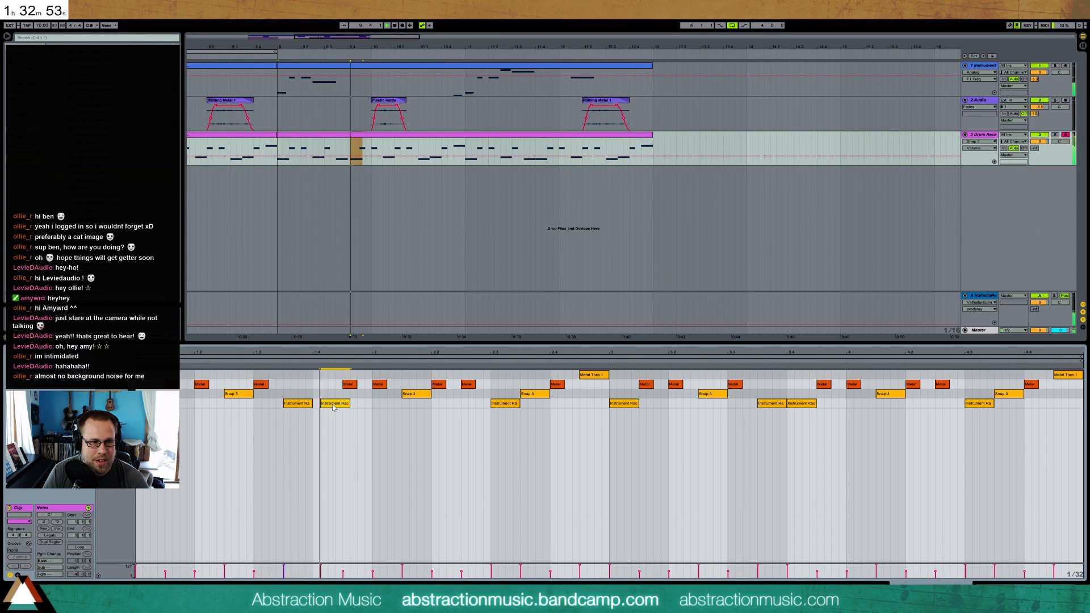
{"action": "key", "text": "space"}
{"action": "left_click_drag", "start_coordinate": [331, 407], "coordinate": [340, 408]}
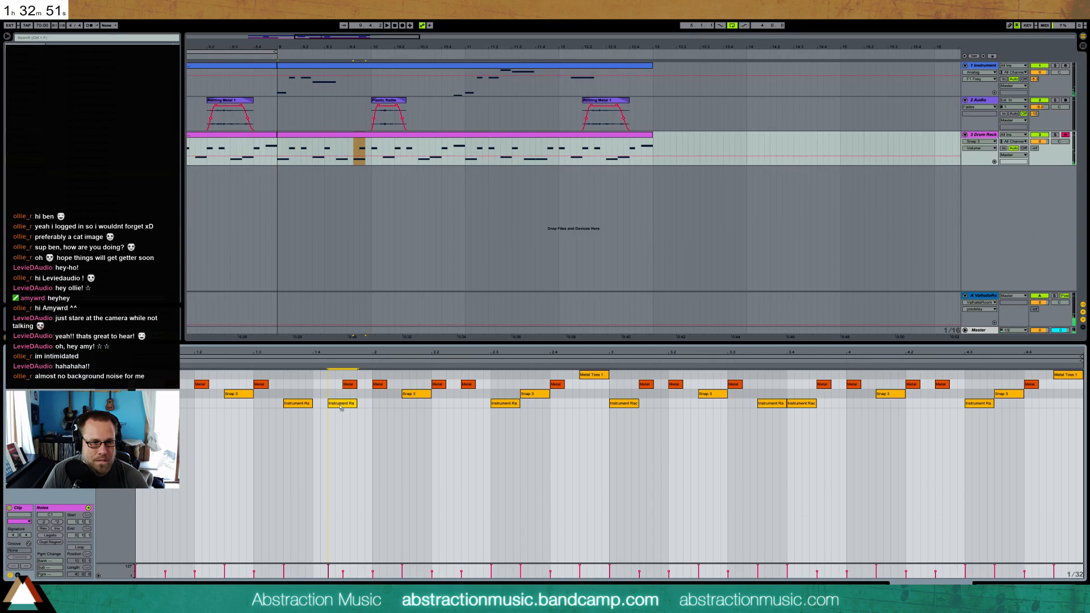
Turn the kick at 1.4 into two consecutive sixteenth-note hits with reduced velocity, and audition the pattern
{"action": "double_click", "coordinate": [316, 403]}
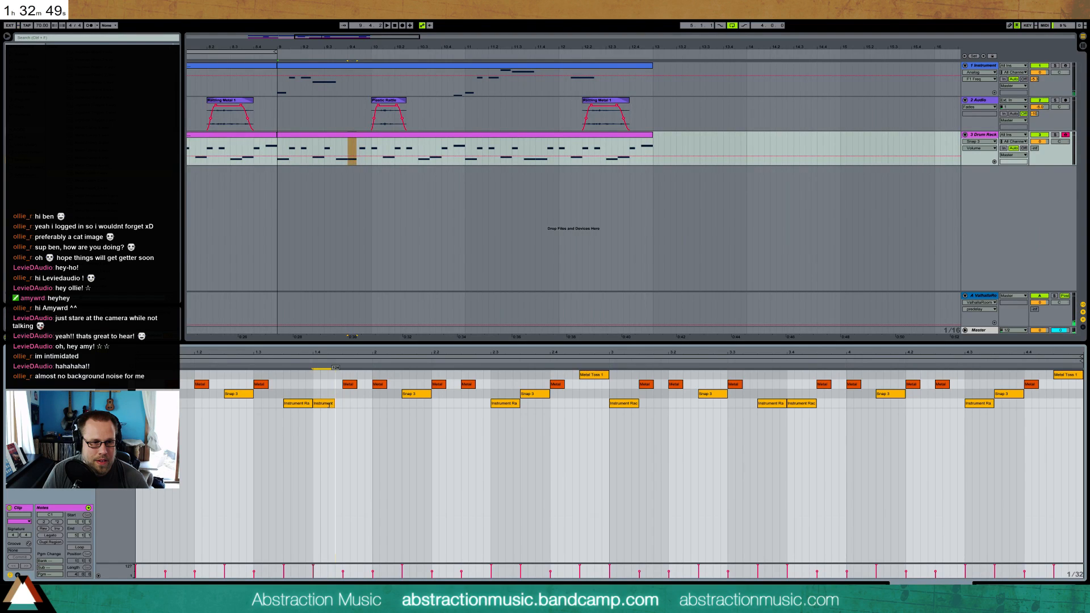
{"action": "left_click", "coordinate": [287, 362]}
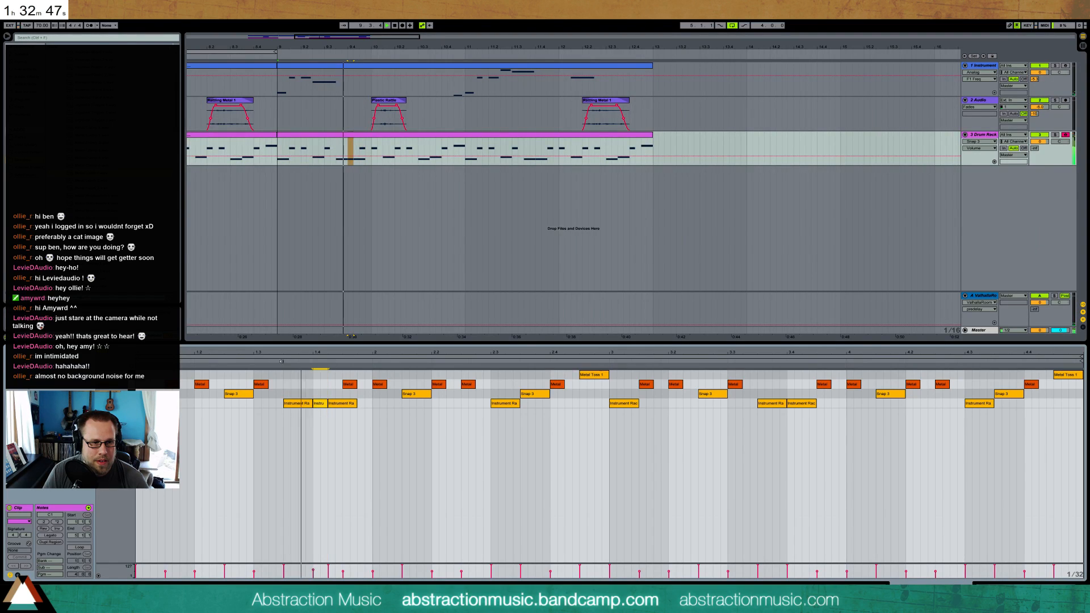
{"action": "left_click_drag", "start_coordinate": [354, 405], "coordinate": [338, 459]}
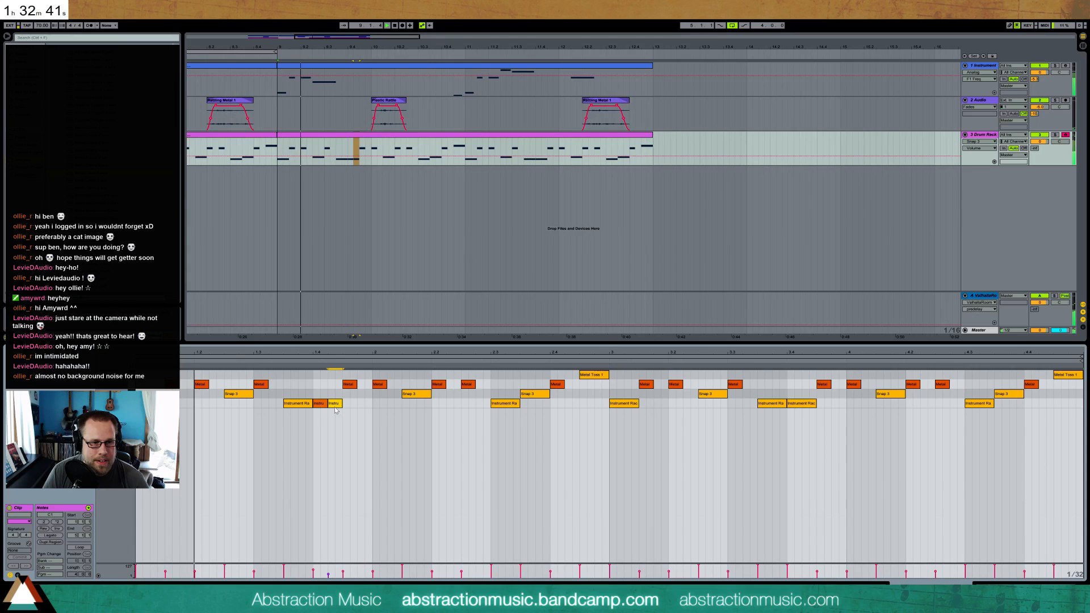
{"action": "key", "text": "space"}
{"action": "left_click_drag", "start_coordinate": [321, 395], "coordinate": [336, 415]}
{"action": "left_click", "coordinate": [320, 394]}
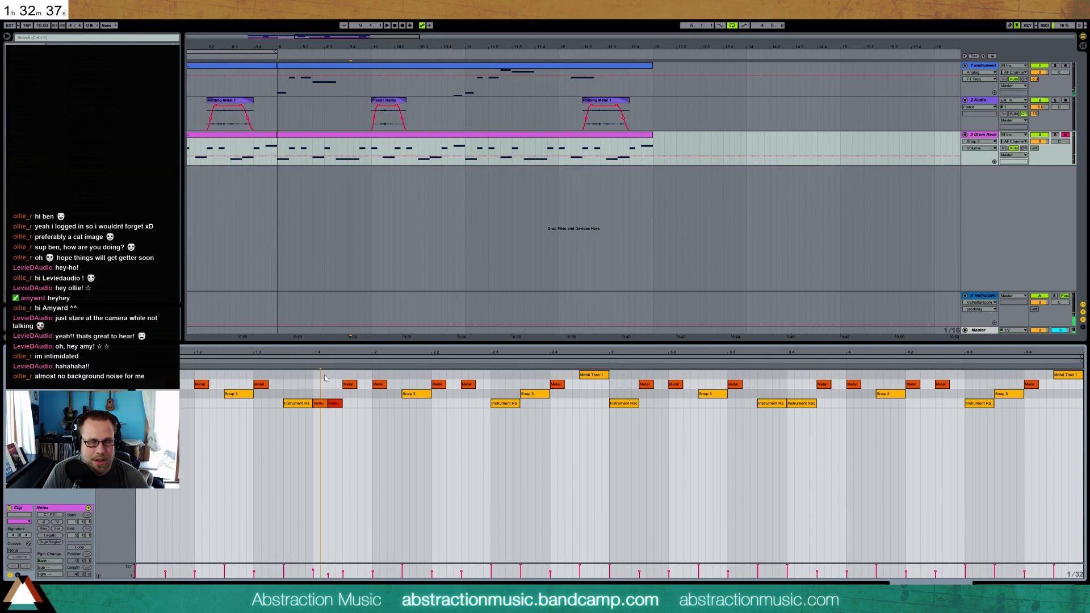
{"action": "key", "text": "space"}
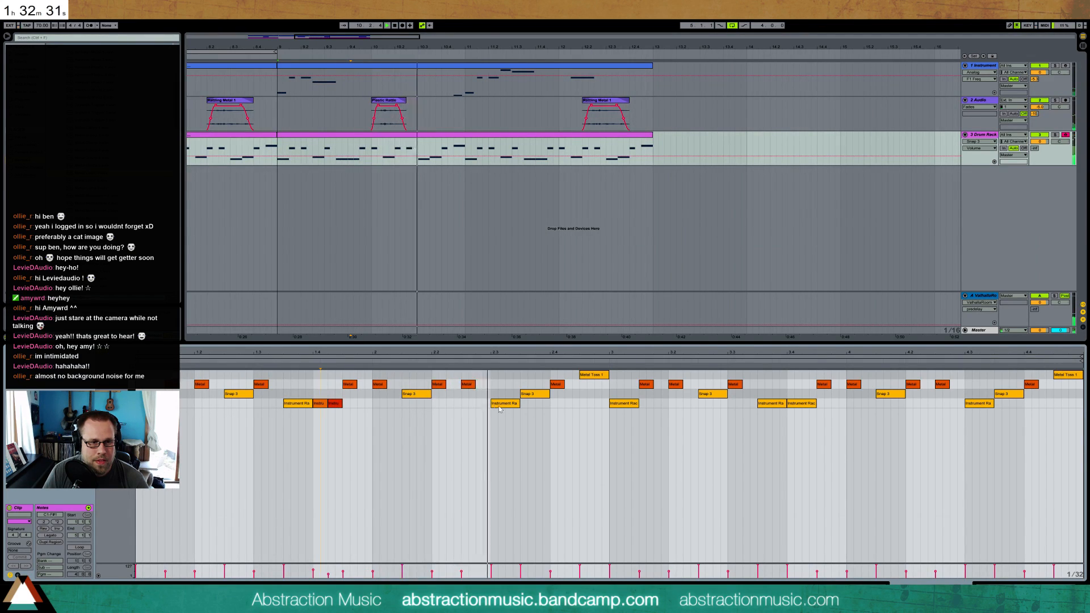
Swap the Snap 3 hit half a beat after 2.3 with the metal hit at 2.4, and play the change
{"action": "key", "text": "space"}
{"action": "mouse_move", "coordinate": [532, 397]}
{"action": "left_mouse_down"}
{"action": "mouse_move", "coordinate": [570, 398]}
{"action": "mouse_move", "coordinate": [522, 385]}
{"action": "left_mouse_up"}
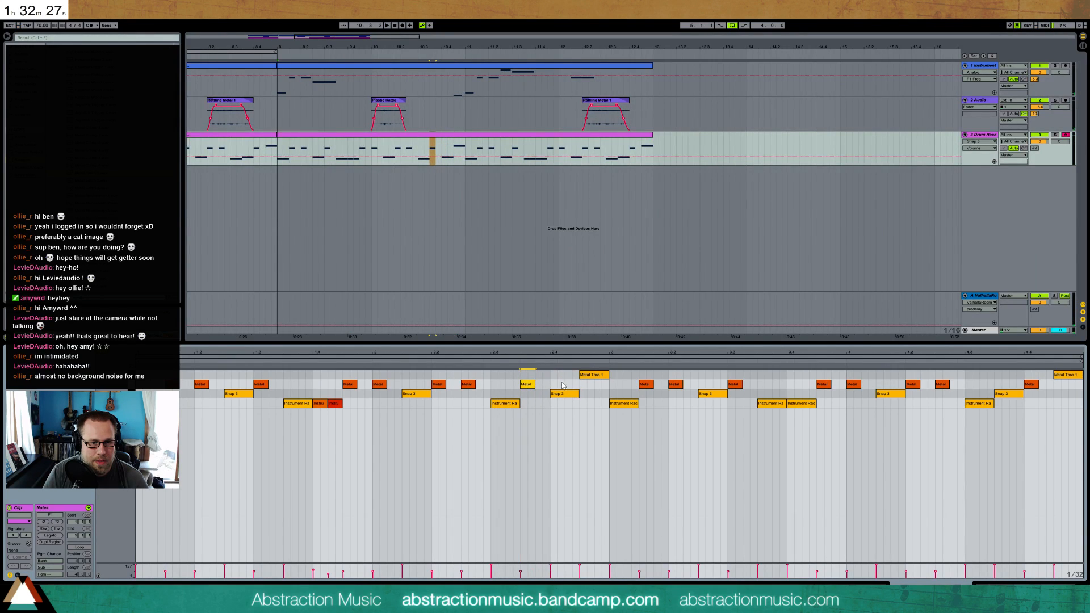
{"action": "left_click", "coordinate": [594, 374]}
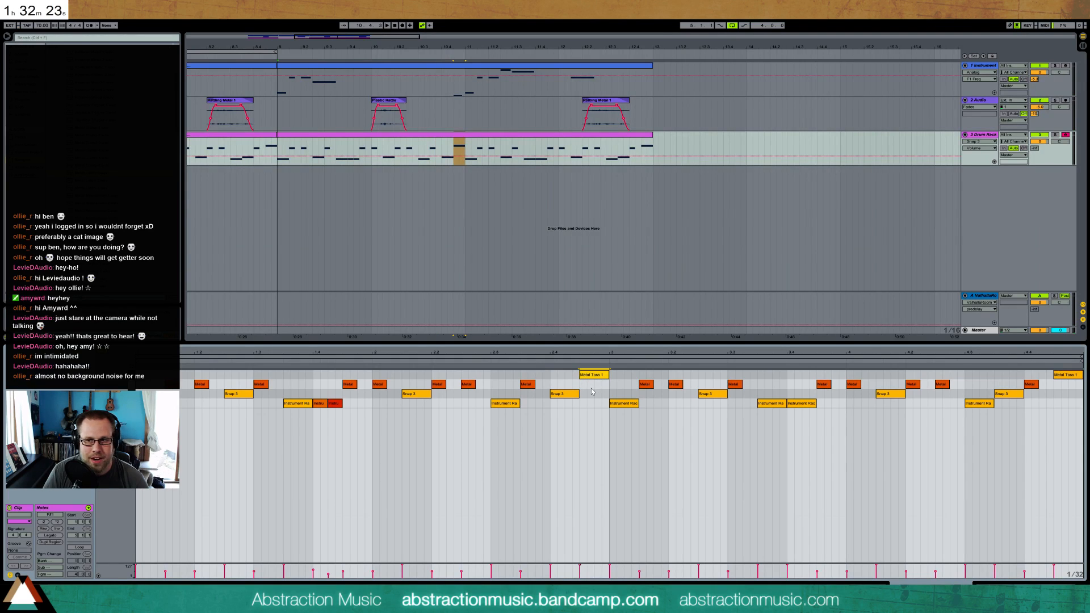
{"action": "key", "text": "space"}
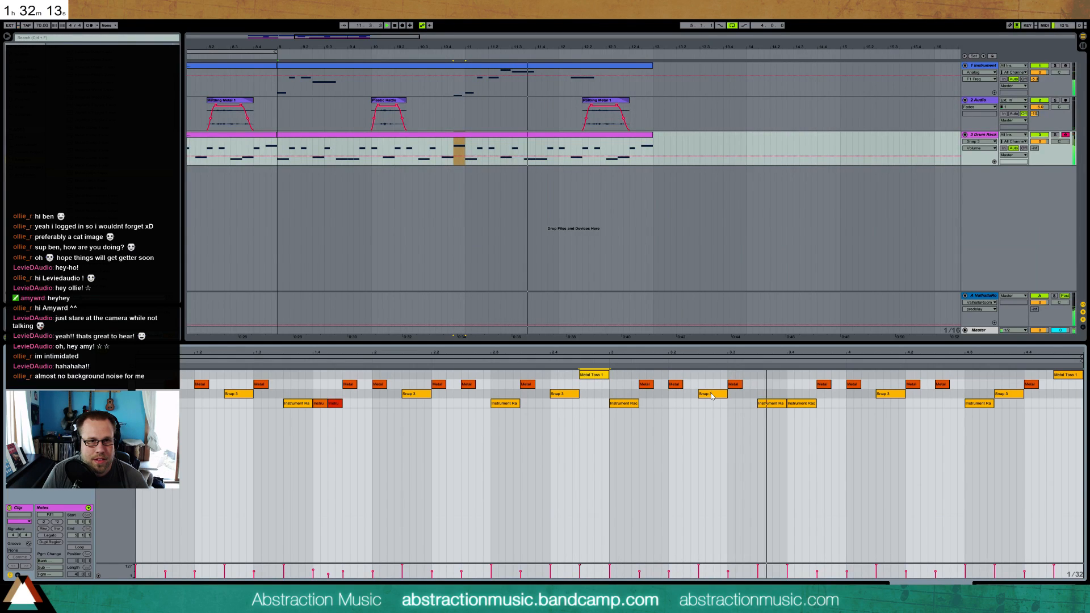
Replace the kick half a beat after 3.3 with a metal hit and shorten the kick at 3.4
{"action": "double_click", "coordinate": [773, 406]}
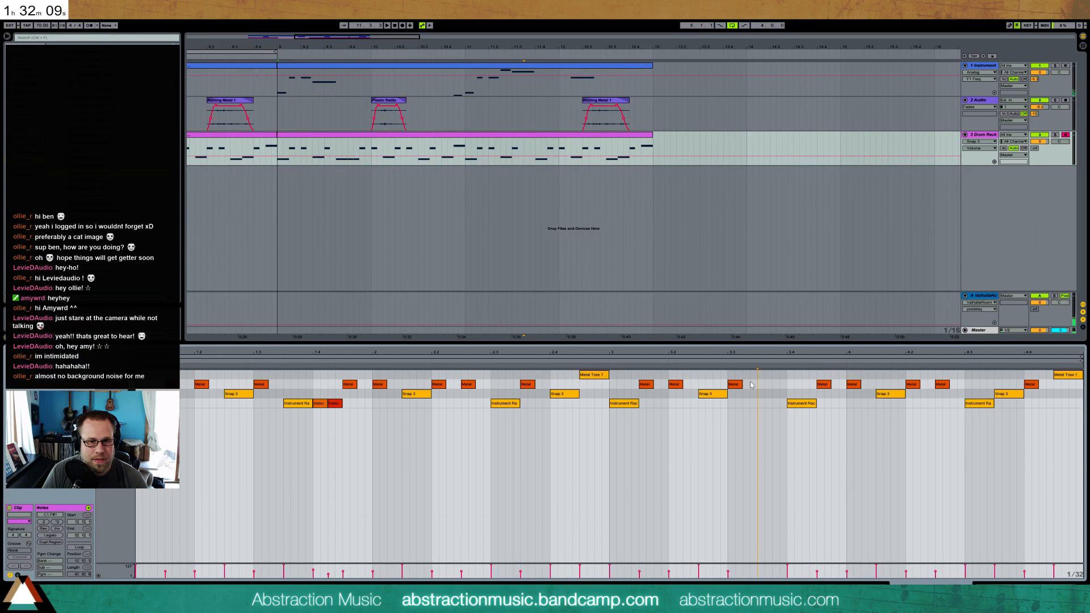
{"action": "double_click", "coordinate": [761, 385]}
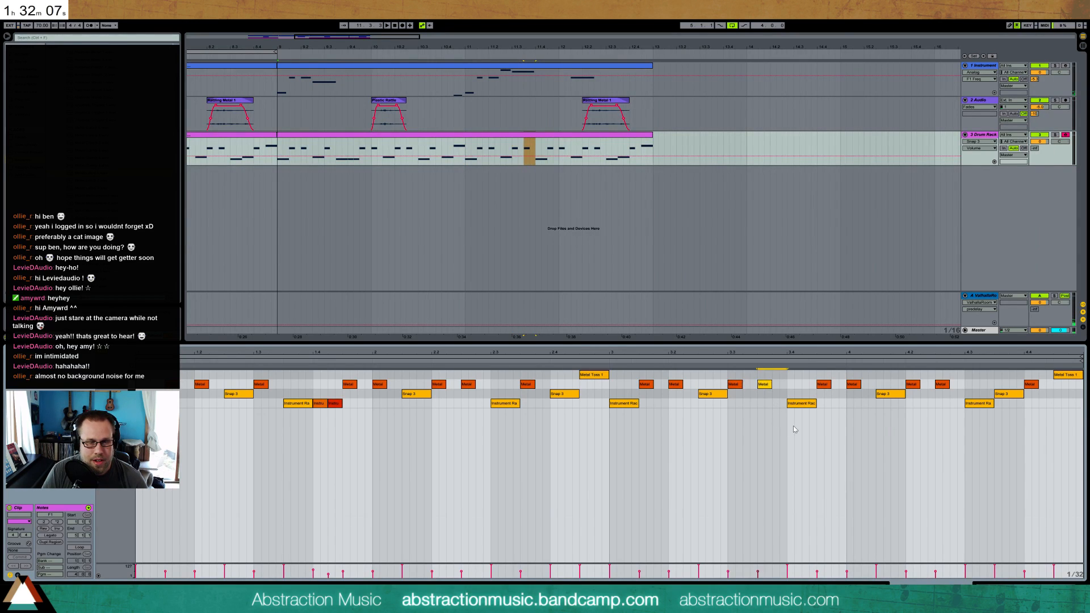
{"action": "left_click_drag", "start_coordinate": [815, 404], "coordinate": [807, 404]}
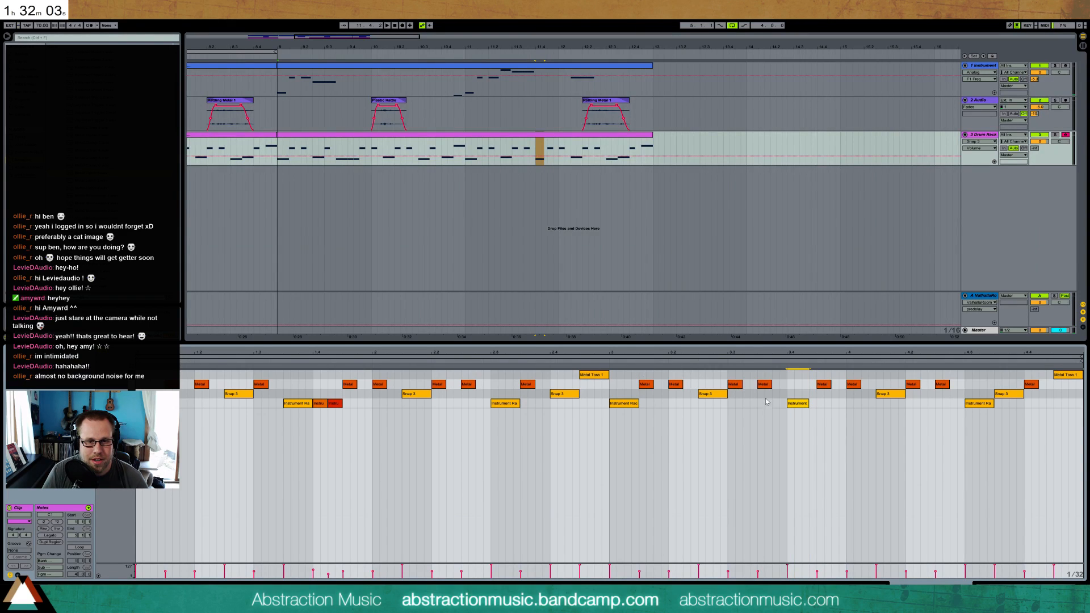
Play from bar 3, swap the kick at 4.3 with the metal hit half a beat earlier, and audition it
{"action": "left_click", "coordinate": [610, 362]}
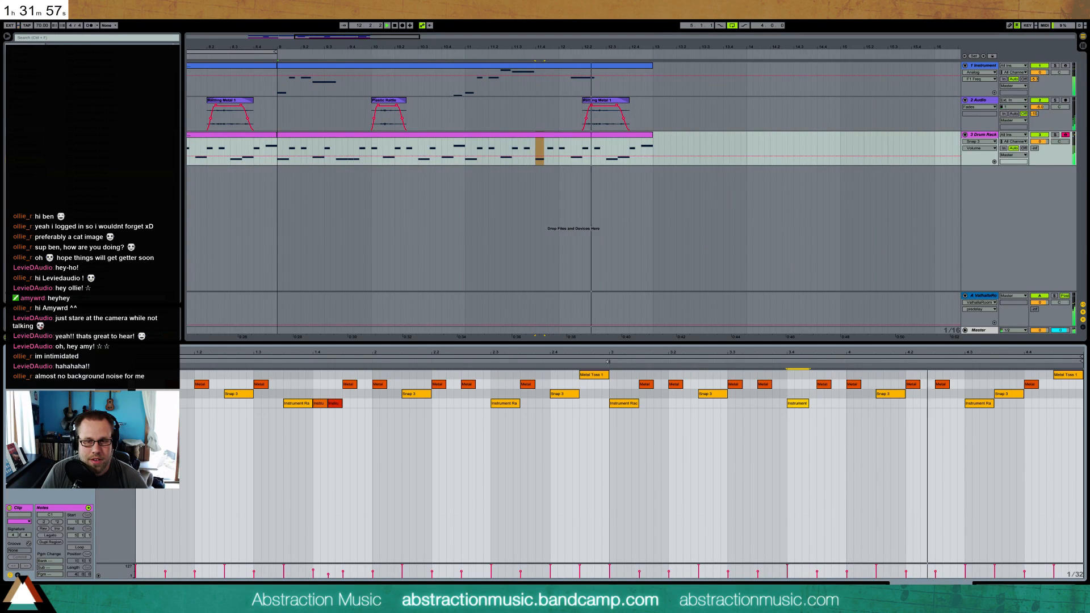
{"action": "mouse_move", "coordinate": [967, 403]}
{"action": "left_mouse_down"}
{"action": "mouse_move", "coordinate": [946, 403]}
{"action": "mouse_move", "coordinate": [975, 386]}
{"action": "left_mouse_up"}
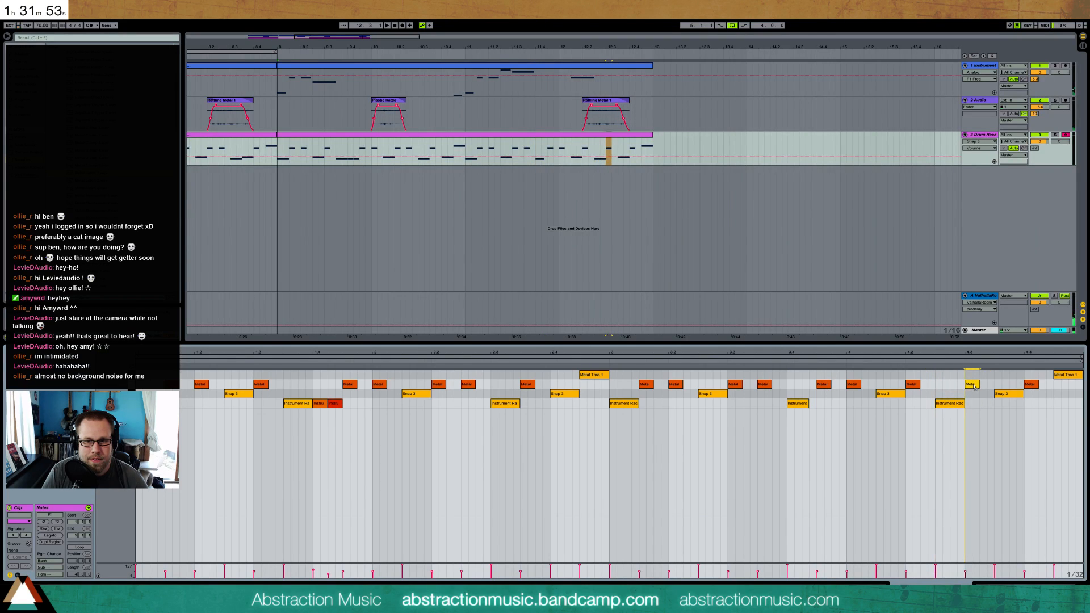
{"action": "key", "text": "space"}
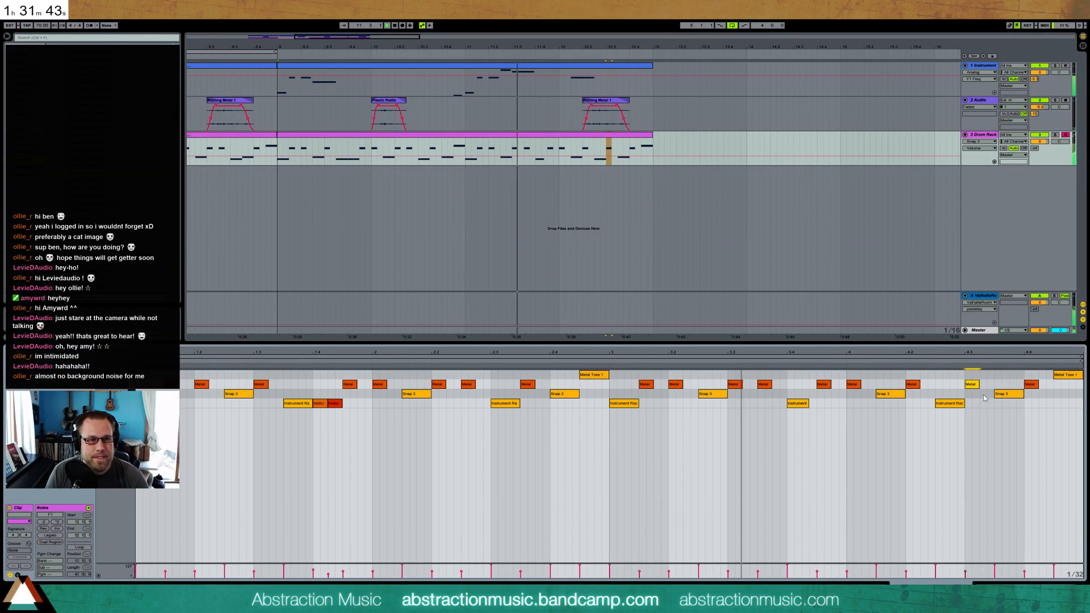
Add a 1/32 Snap 3 grace hit directly before the first Snap 3 of bar 4 and play it back
{"action": "double_click", "coordinate": [866, 394]}
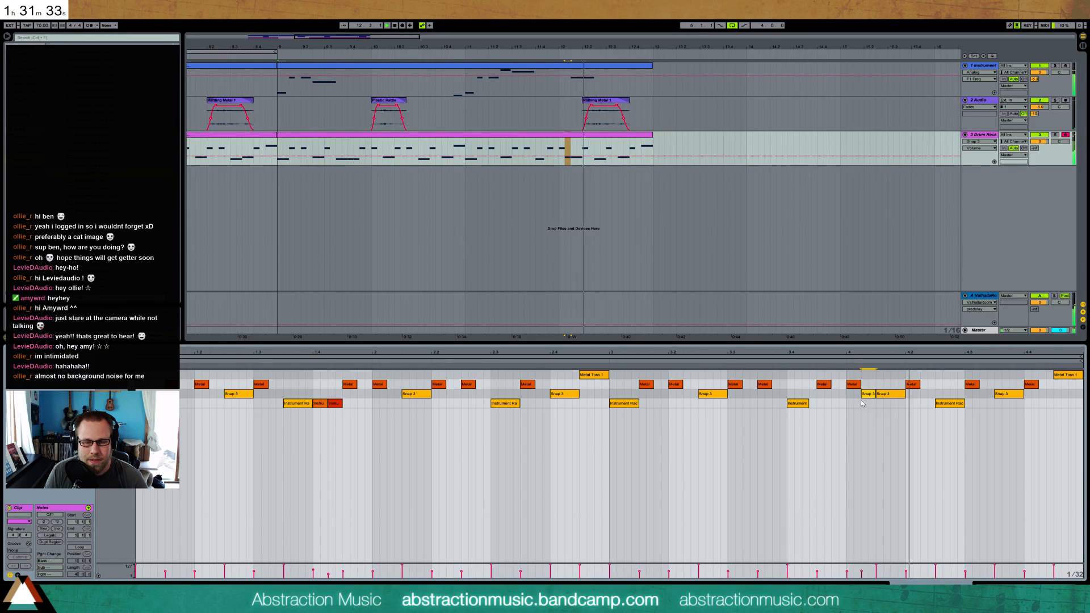
{"action": "left_click_drag", "start_coordinate": [875, 393], "coordinate": [876, 395]}
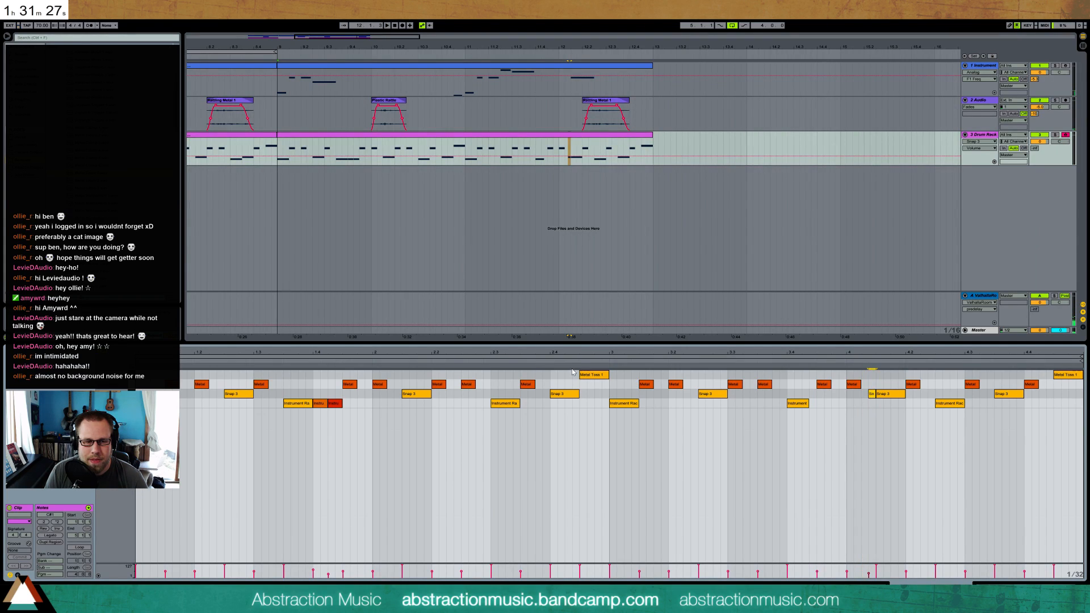
{"action": "left_click", "coordinate": [603, 360]}
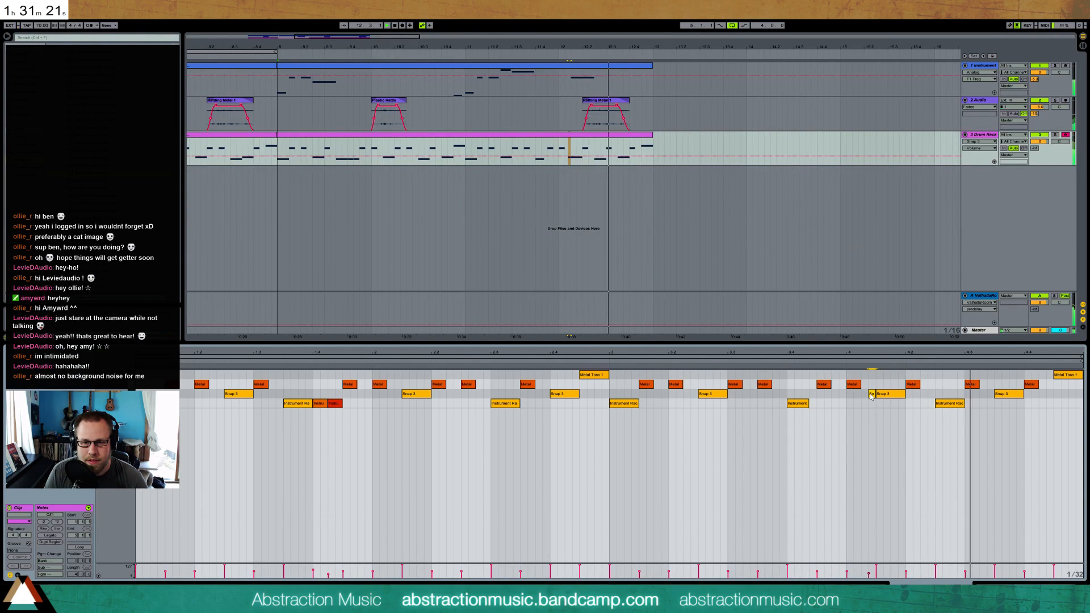
Move the start of the bar 4 Snap 3 grace hit a 1/32 earlier and stop playback
{"action": "left_click_drag", "start_coordinate": [870, 393], "coordinate": [862, 393]}
{"action": "key", "text": "space"}
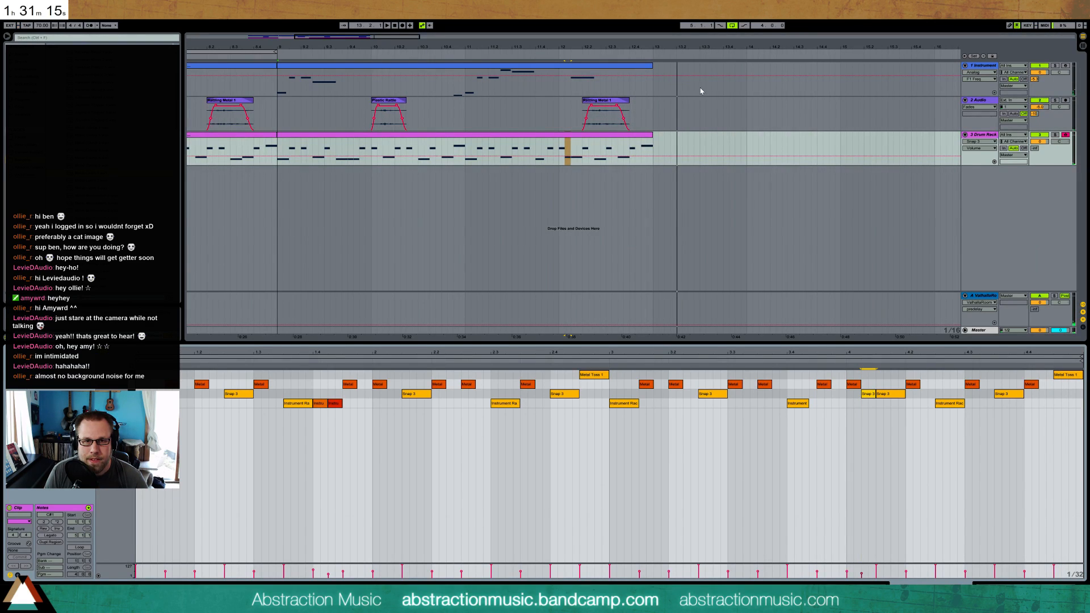
Insert a 2/4 time signature change at bar 13 and a 4/4 change at bar 14
{"action": "right_click", "coordinate": [651, 57]}
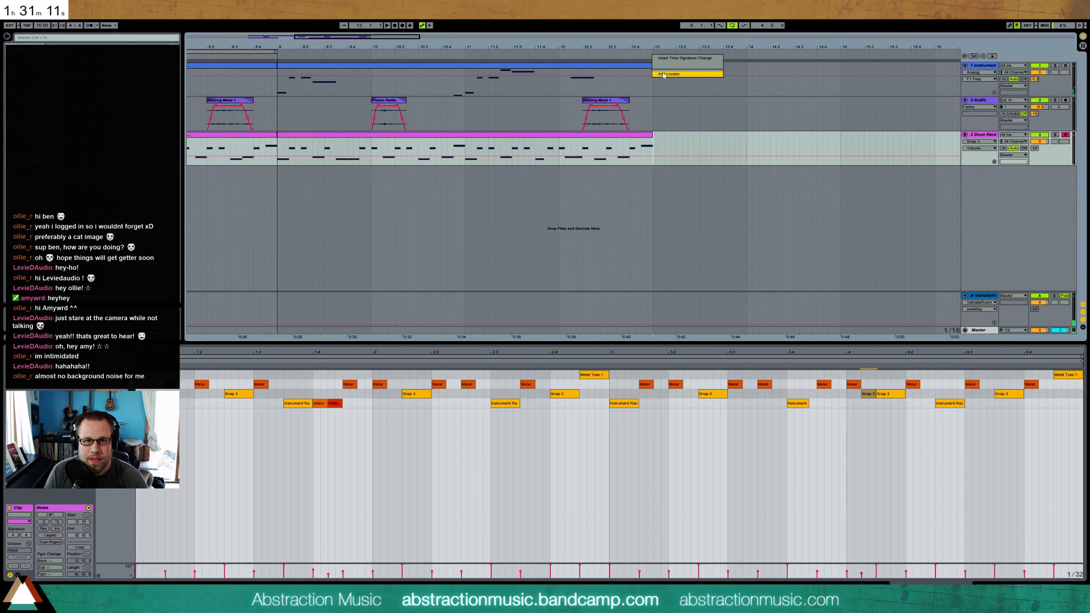
{"action": "left_click", "coordinate": [665, 74]}
{"action": "type", "text": "2/4"}
{"action": "key", "text": "Return"}
{"action": "left_click", "coordinate": [701, 59]}
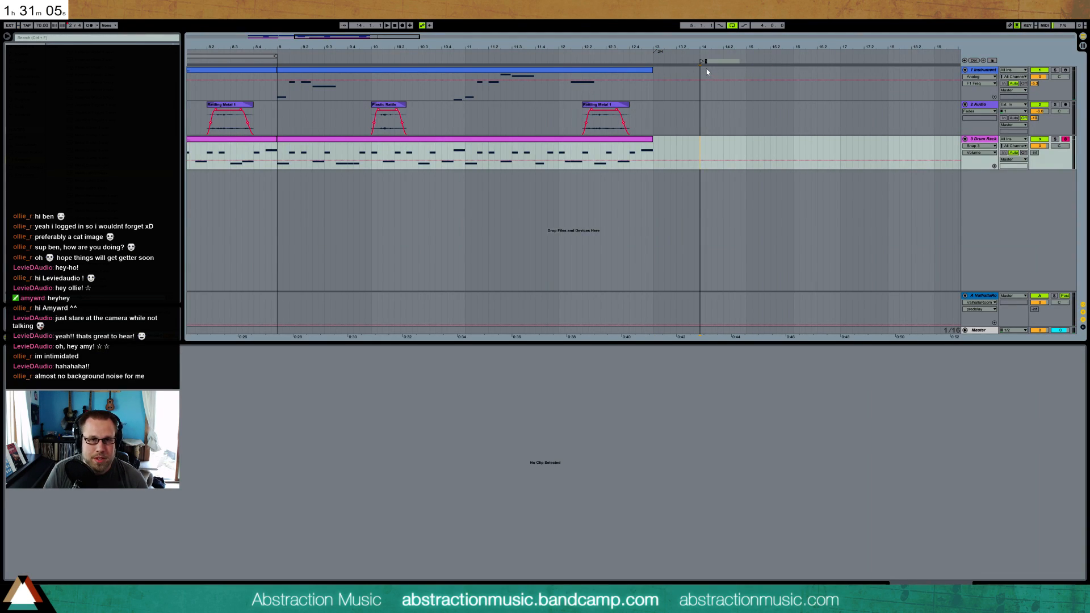
{"action": "right_click", "coordinate": [702, 61]}
{"action": "left_click", "coordinate": [709, 64]}
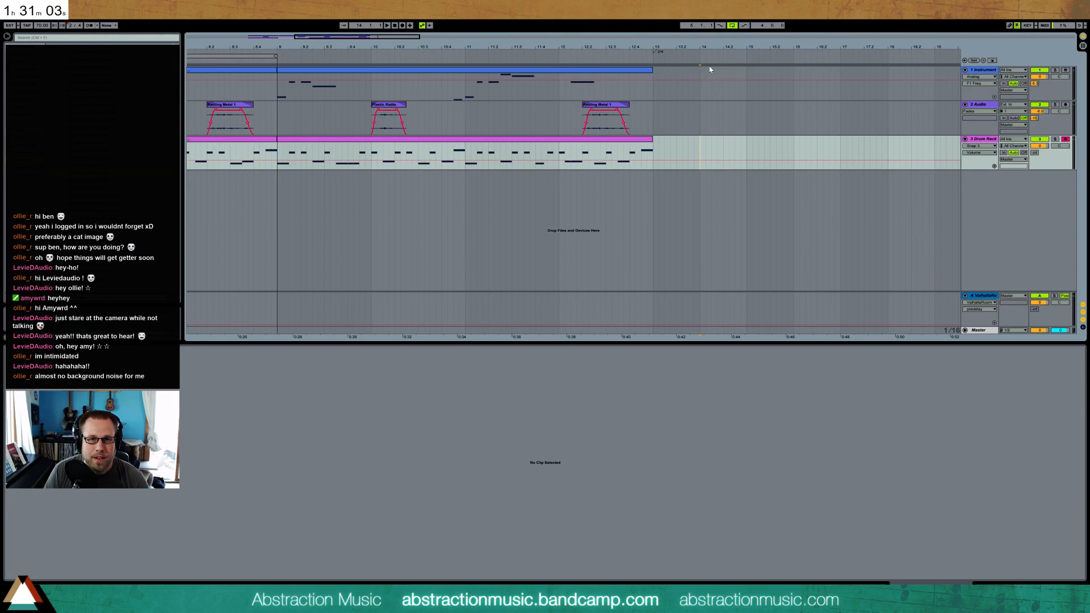
{"action": "key", "text": "Return"}
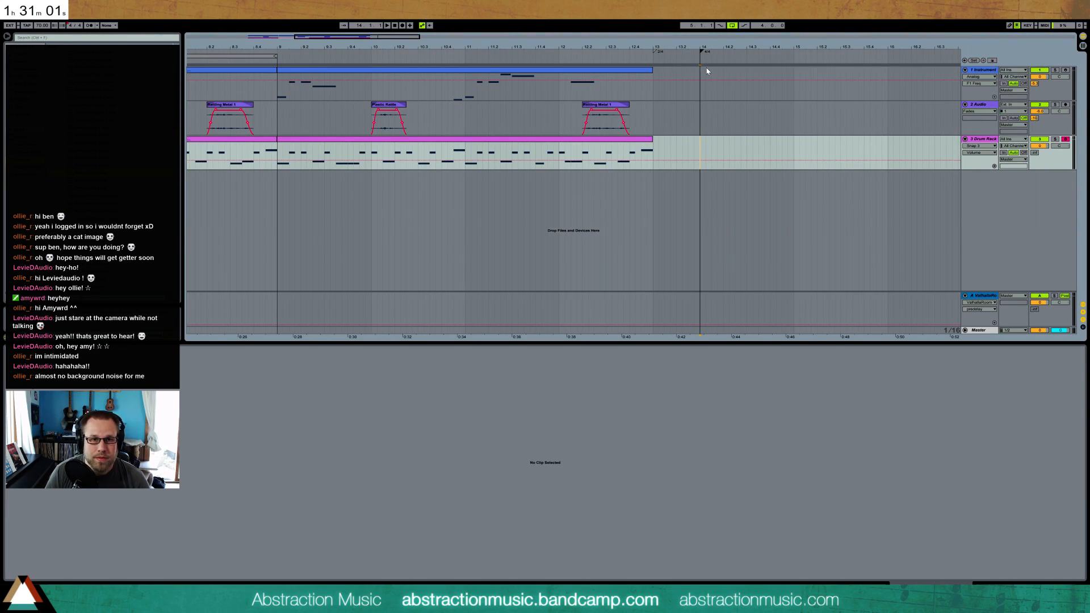
Copy the melody's half-beat pickup note before bar 11 into the last half beat of bar 13
{"action": "left_click", "coordinate": [467, 99]}
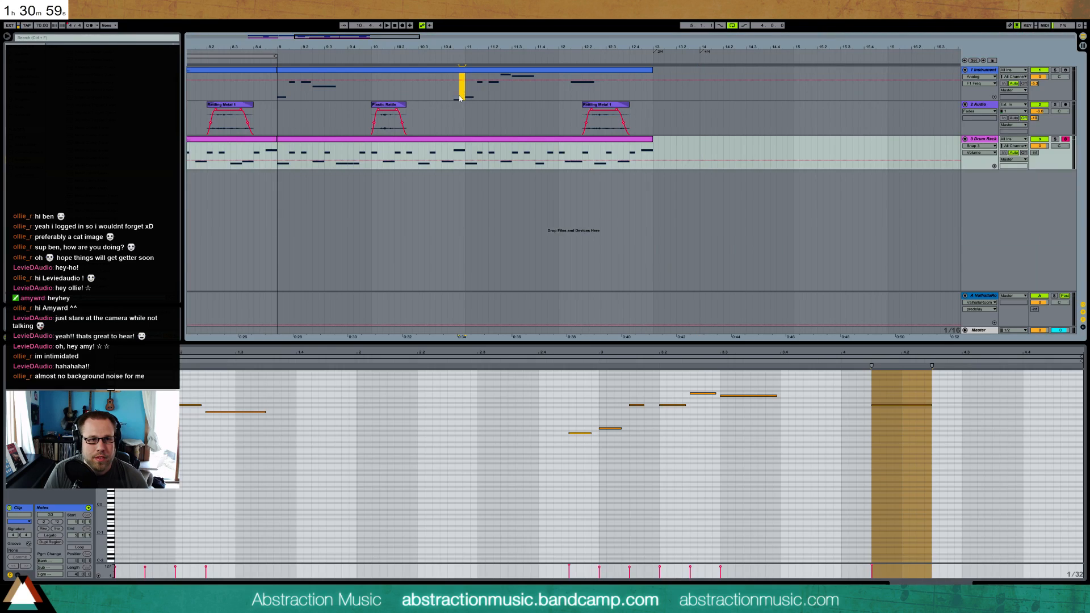
{"action": "left_click", "coordinate": [456, 96]}
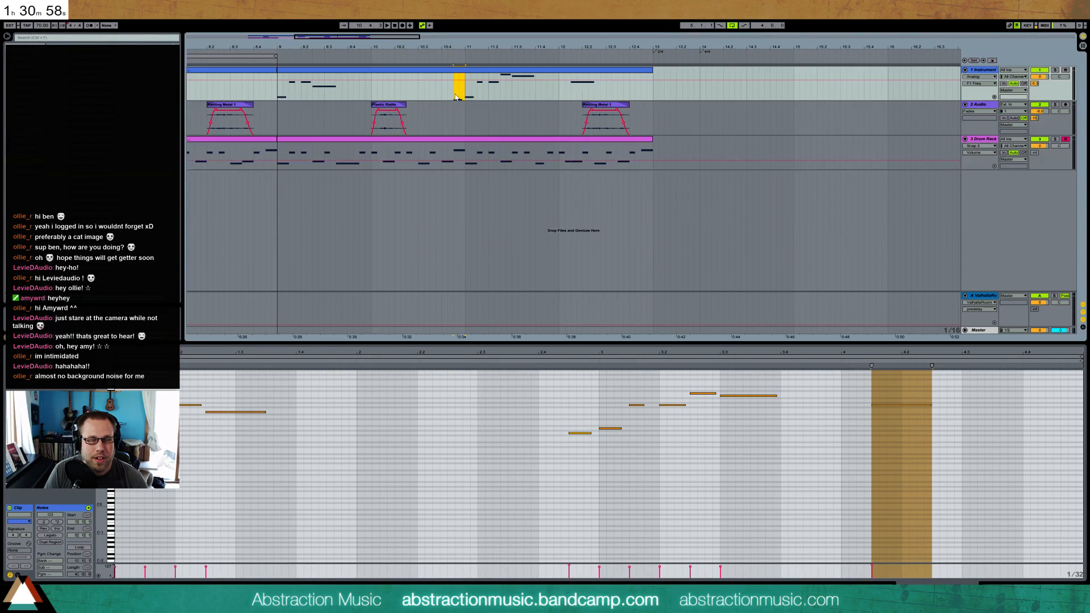
{"action": "left_click", "coordinate": [688, 100]}
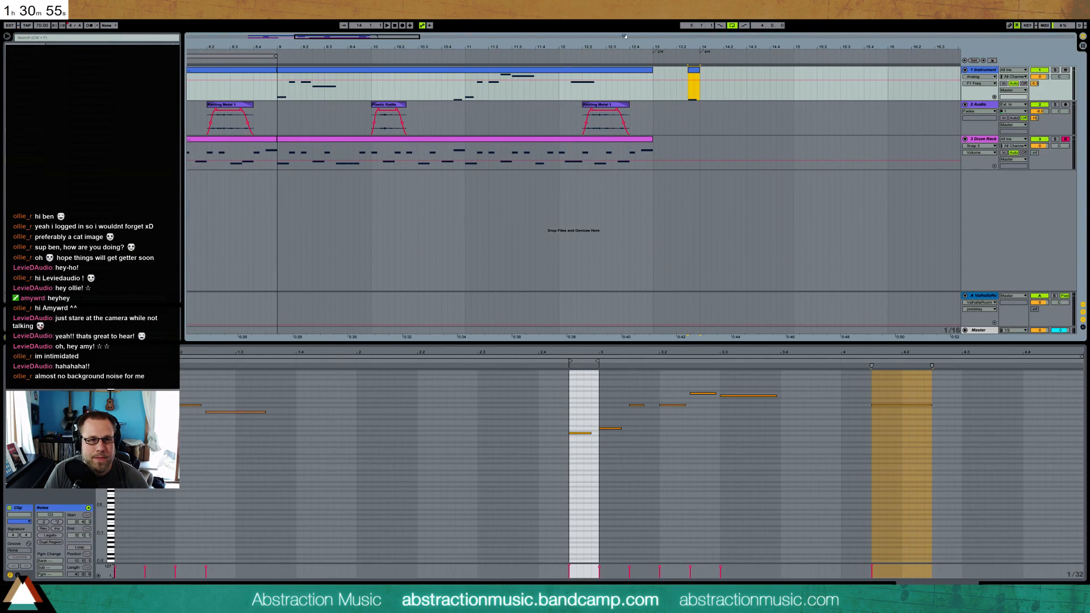
Copy the clips of bars 5 to 12 on all three tracks to the start of bar 14
{"action": "left_click_drag", "start_coordinate": [378, 39], "coordinate": [372, 17]}
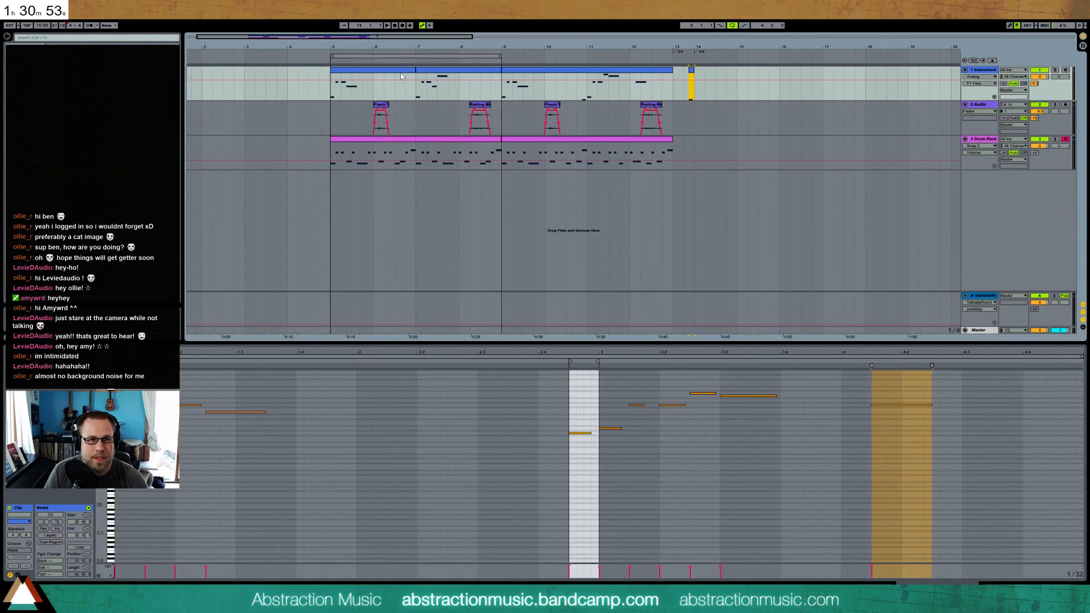
{"action": "left_click", "coordinate": [379, 70]}
{"action": "key", "text": "ctrl+a"}
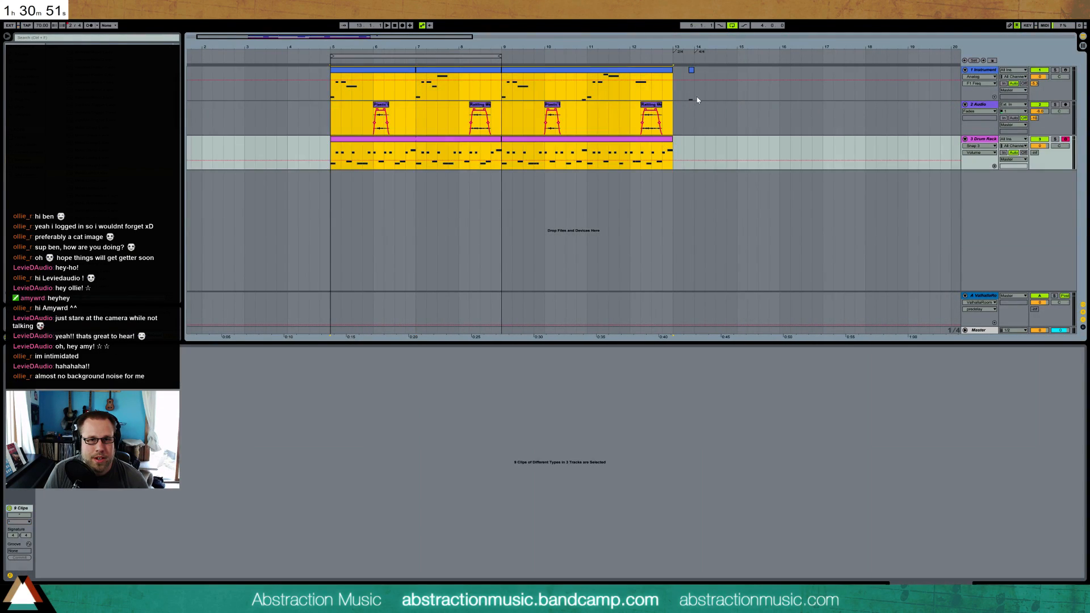
{"action": "key", "text": "ctrl+d"}
Turn off arrangement looping and play the song from bar 5
{"action": "mouse_move", "coordinate": [407, 39]}
{"action": "left_mouse_down"}
{"action": "mouse_move", "coordinate": [466, 40]}
{"action": "mouse_move", "coordinate": [416, 40]}
{"action": "left_mouse_up"}
{"action": "left_click", "coordinate": [733, 25]}
{"action": "left_click", "coordinate": [300, 59]}
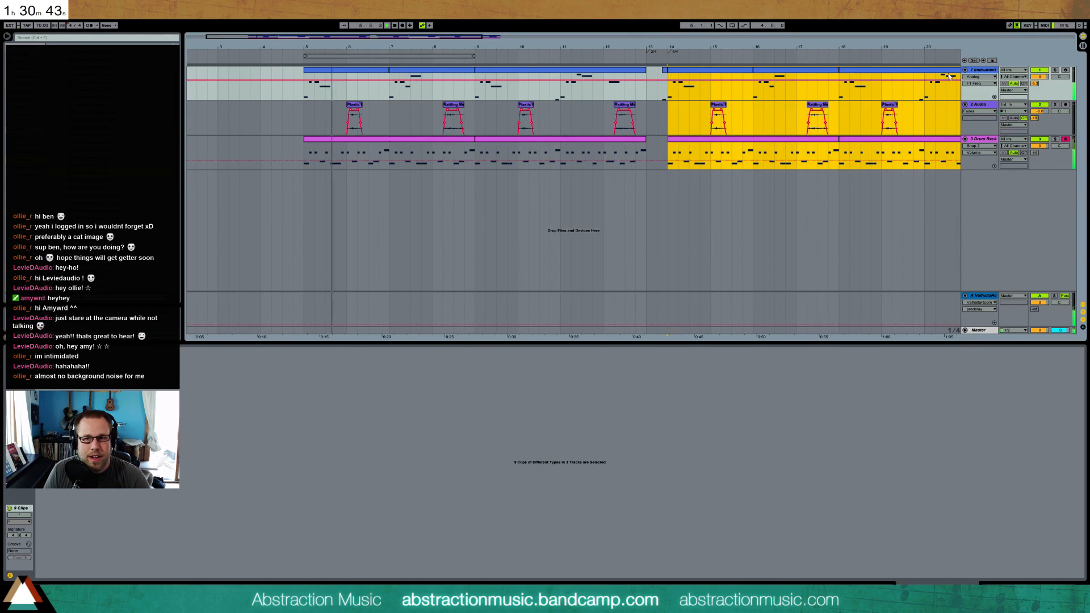
Insert a MIDI track below the Instrument track and load Analog with a Ping Pong Delay on it
{"action": "left_click", "coordinate": [979, 71]}
{"action": "key", "text": "ctrl+shift+t"}
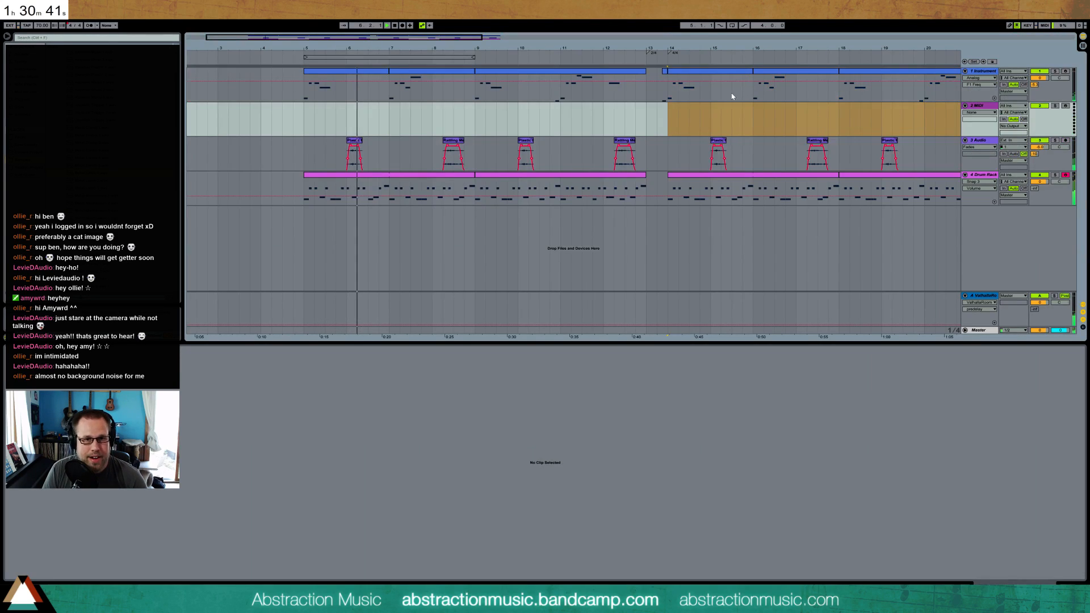
{"action": "left_click", "coordinate": [668, 114]}
{"action": "left_click", "coordinate": [987, 105]}
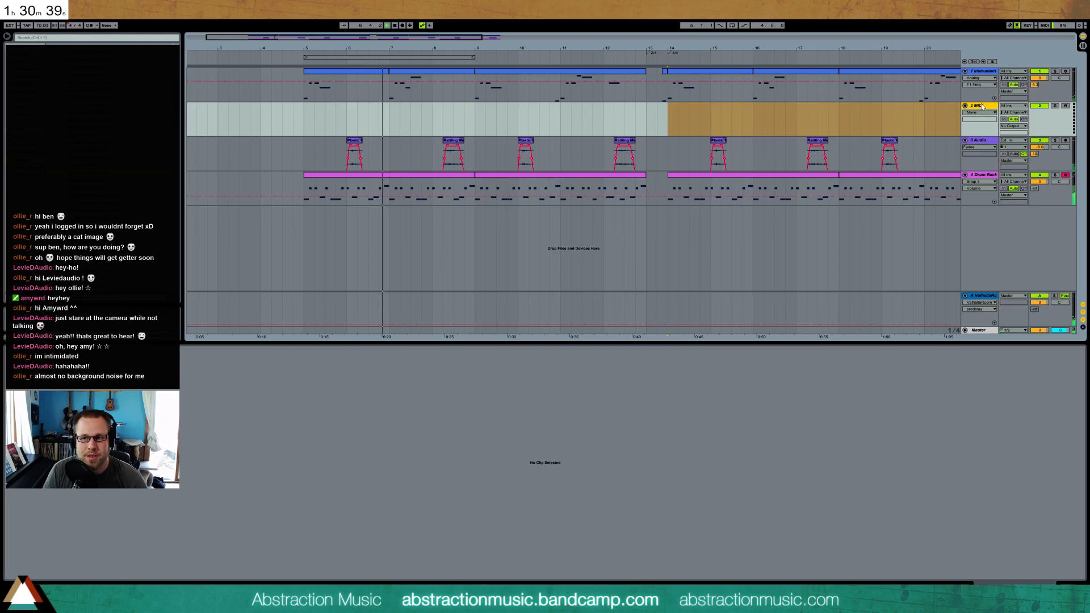
{"action": "left_click", "coordinate": [28, 69]}
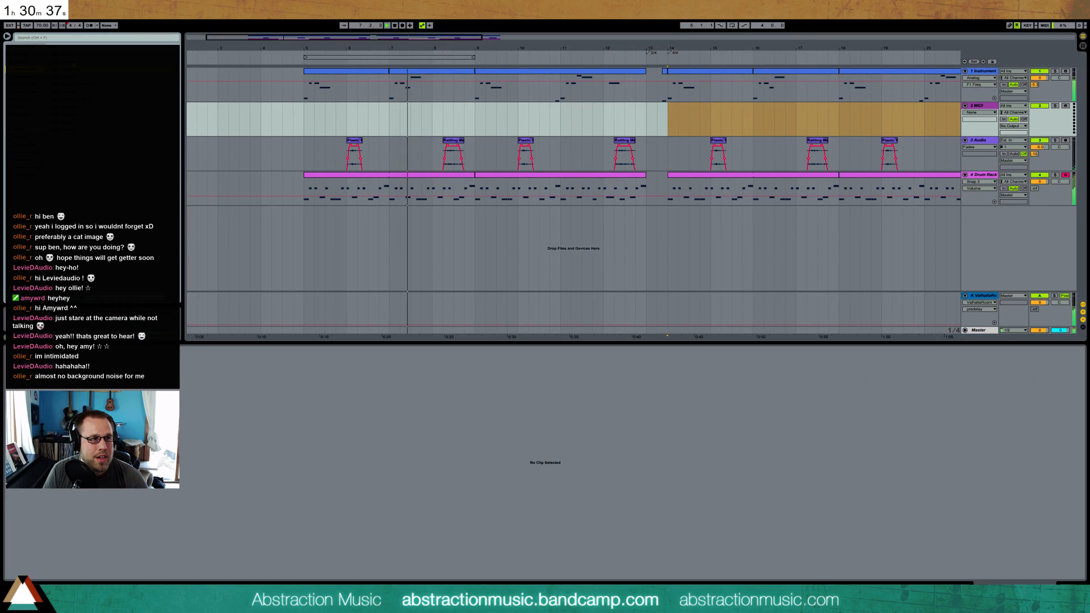
{"action": "left_click_drag", "start_coordinate": [713, 118], "coordinate": [714, 118]}
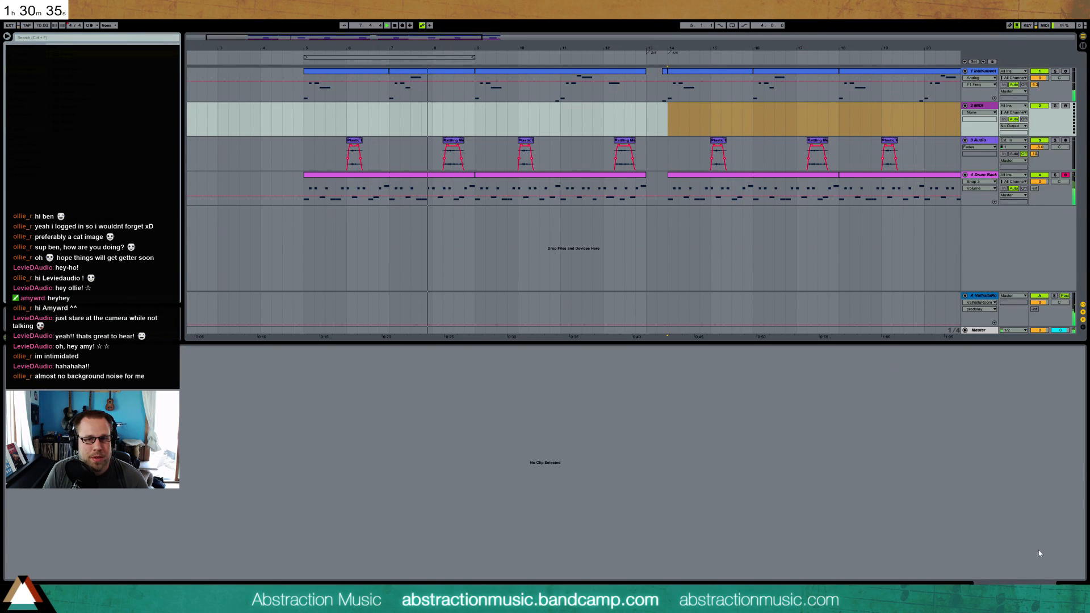
{"action": "left_click", "coordinate": [1055, 588]}
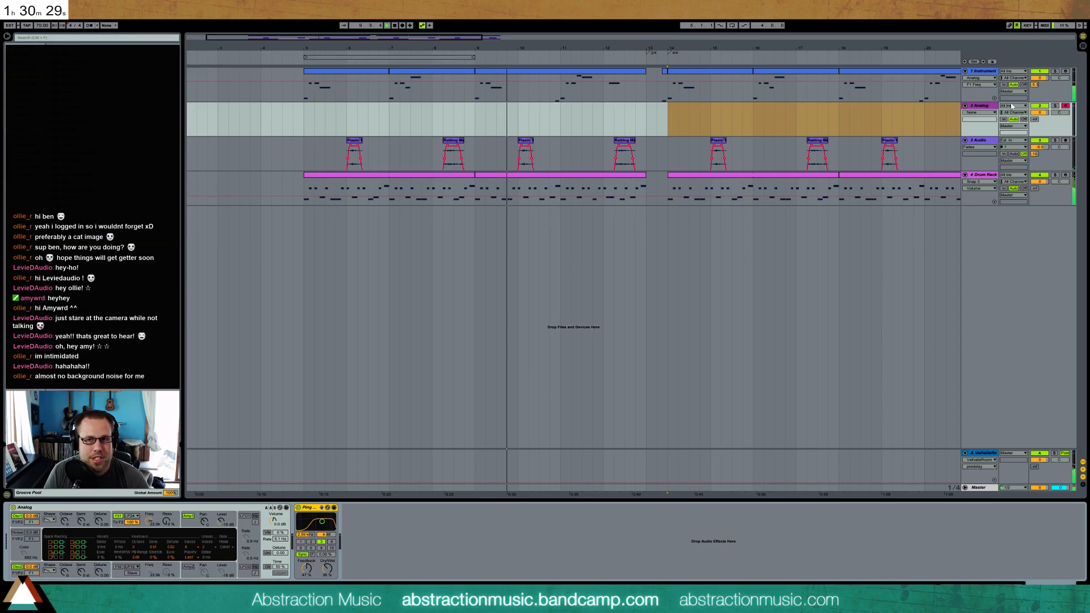
Raise the Valhalla reverb send on the Analog and Drum Rack tracks, and stop playback
{"action": "left_click_drag", "start_coordinate": [1034, 119], "coordinate": [1034, 86]}
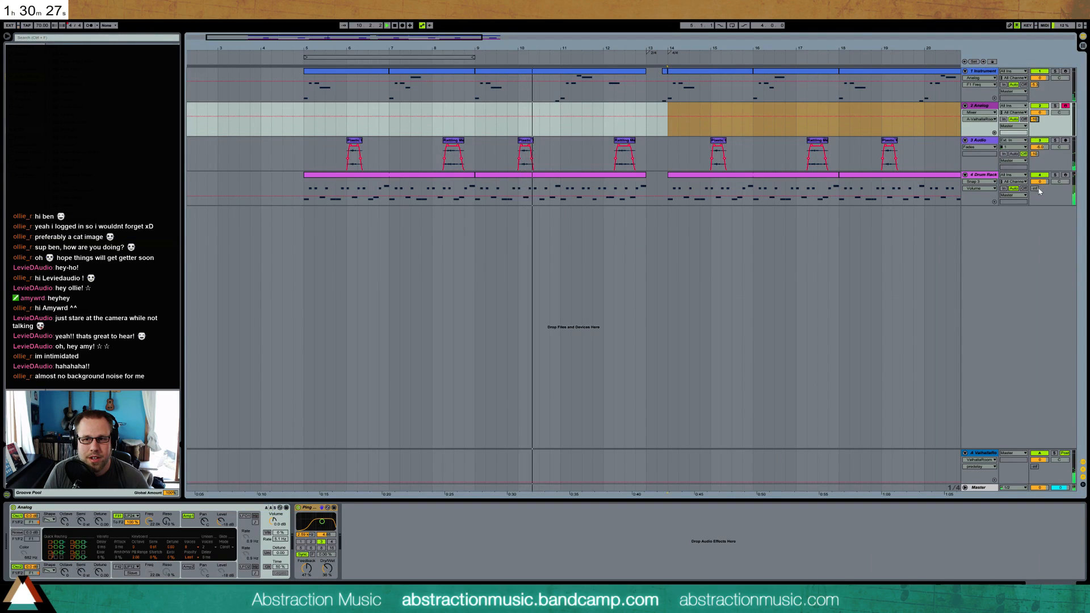
{"action": "left_click_drag", "start_coordinate": [1035, 189], "coordinate": [1035, 178]}
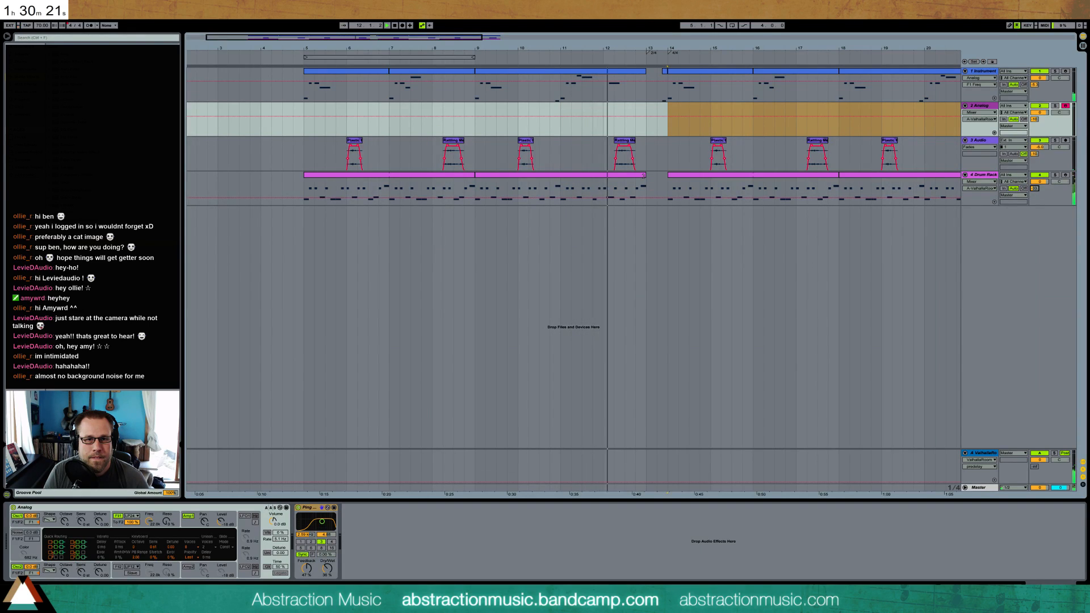
{"action": "key", "text": "space"}
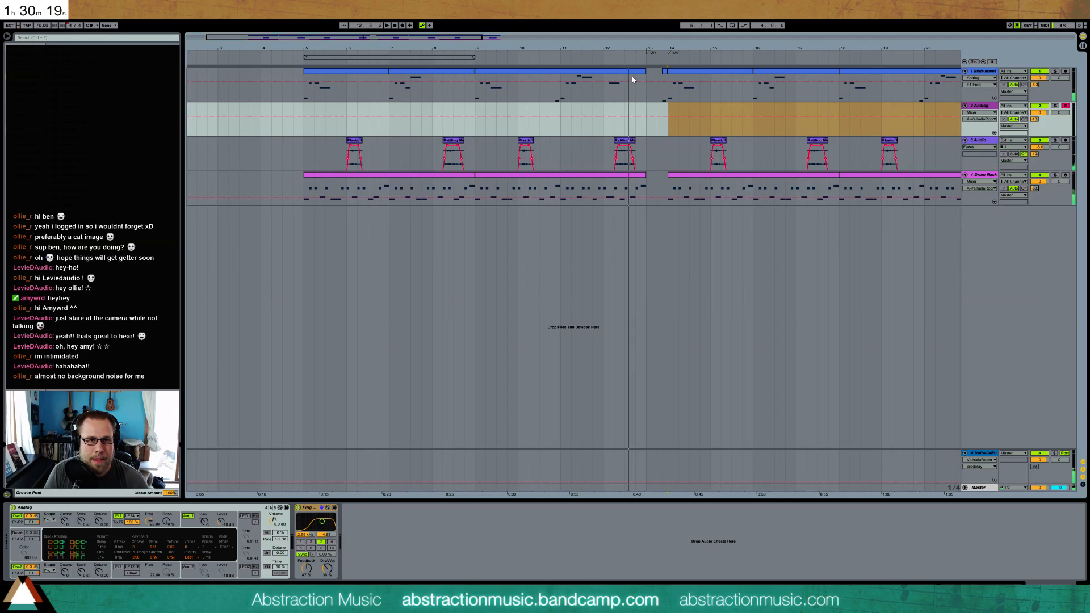
Duplicate the bar 4 note in the melody clip ending at bar 13, lower the copy's pitch and play it
{"action": "double_click", "coordinate": [635, 71]}
{"action": "left_click", "coordinate": [925, 415]}
{"action": "left_click", "coordinate": [898, 405]}
{"action": "key", "text": "ctrl+d"}
{"action": "key", "text": "Down"}
{"action": "key", "text": "Down"}
{"action": "key", "text": "Down"}
{"action": "key", "text": "Down"}
{"action": "key", "text": "Down"}
{"action": "key", "text": "Down"}
{"action": "key", "text": "Down"}
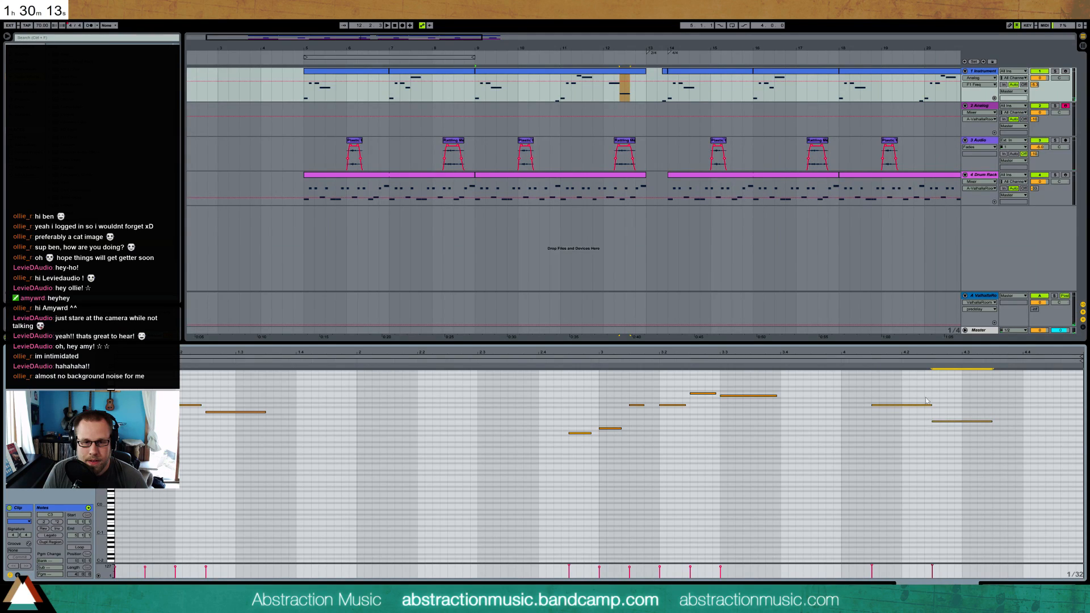
{"action": "key", "text": "ctrl+a"}
{"action": "key", "text": "space"}
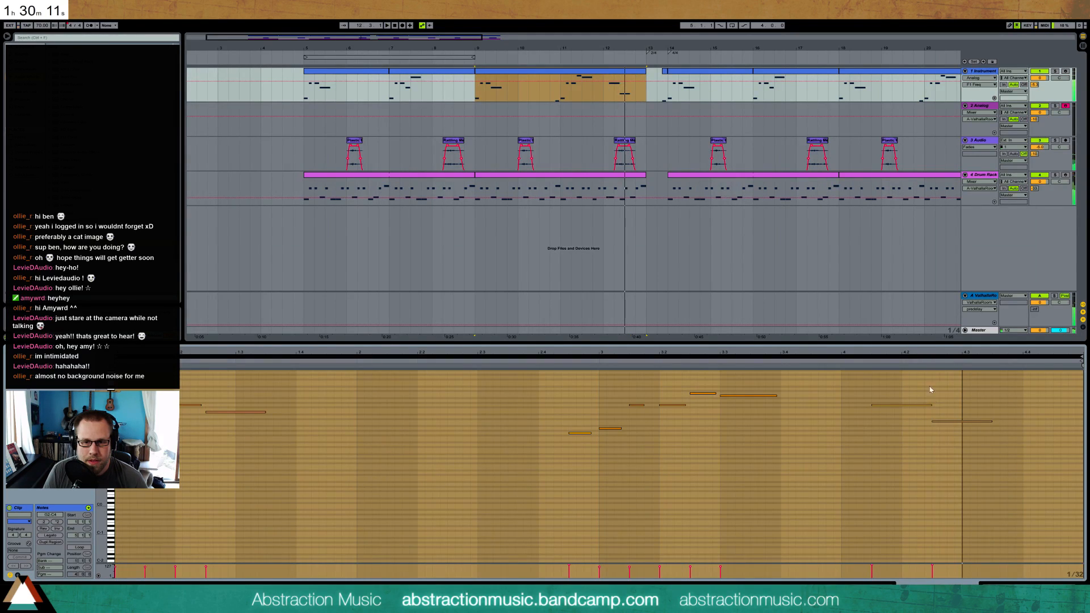
Raise the second note of bar 4 to the same pitch as the long note in the clip's bar 1
{"action": "left_click", "coordinate": [954, 423]}
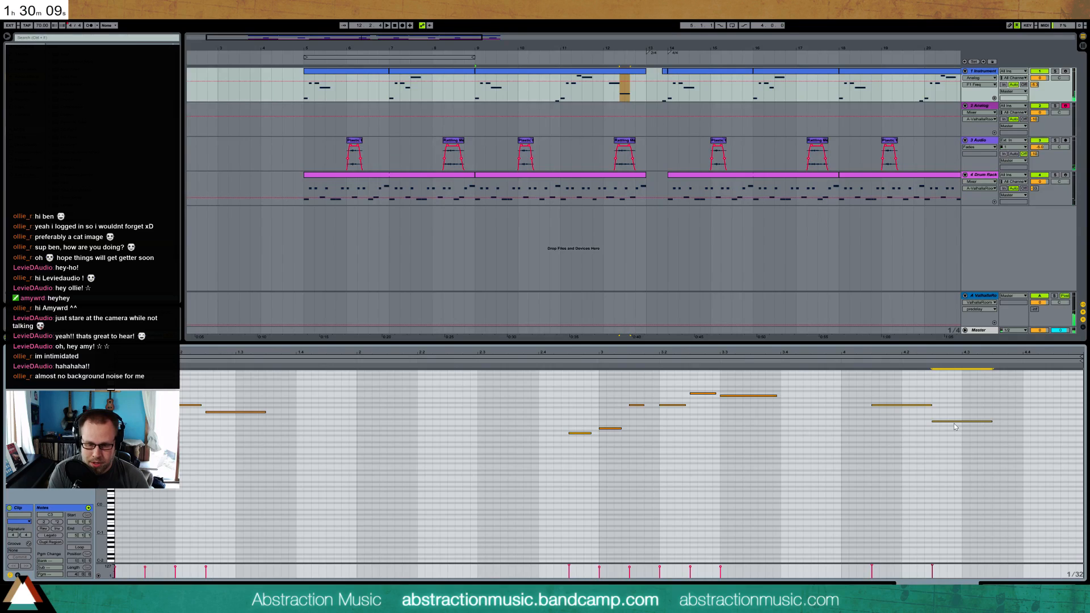
{"action": "key", "text": "Up"}
{"action": "key", "text": "Up"}
{"action": "key", "text": "Up"}
{"action": "key", "text": "Up"}
{"action": "key", "text": "Up"}
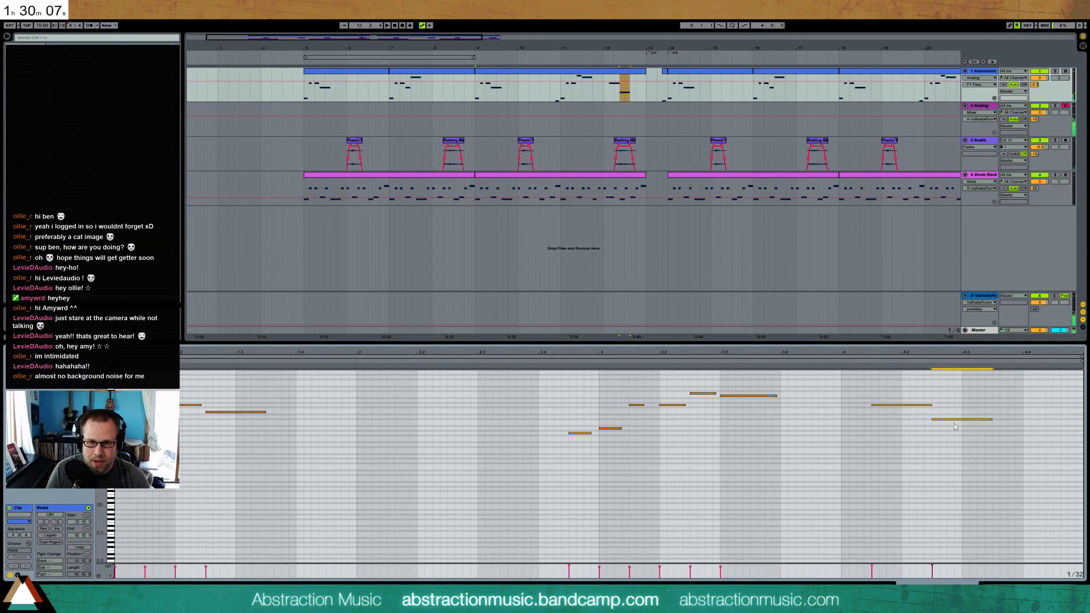
{"action": "key", "text": "Down"}
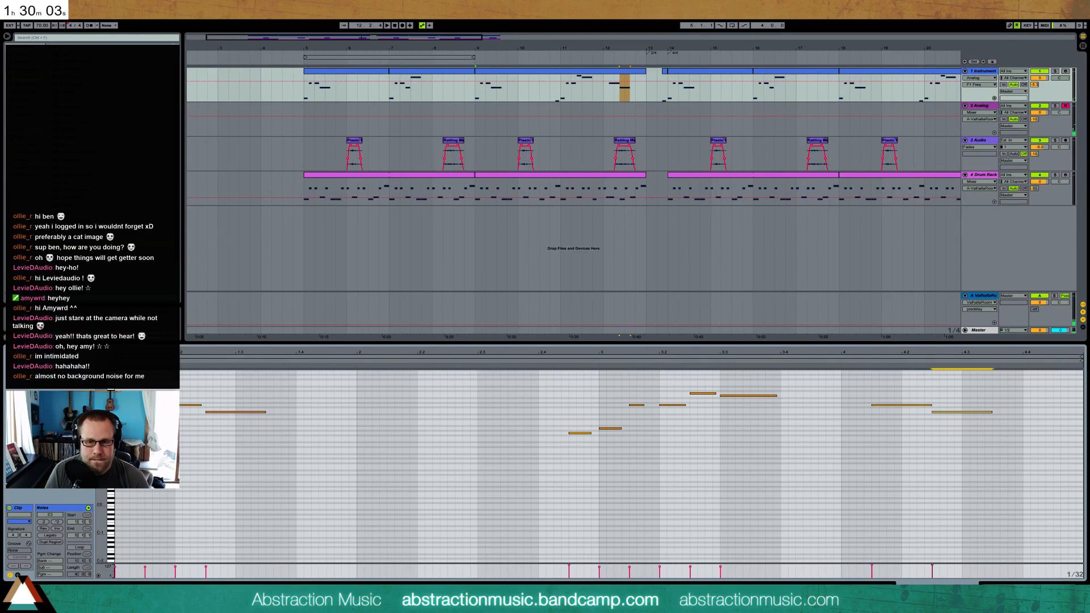
Create an empty two-bar MIDI clip at bar 14 on the Analog track and open its lower octaves for editing
{"action": "key", "text": "shift+Tab"}
{"action": "left_click", "coordinate": [672, 134]}
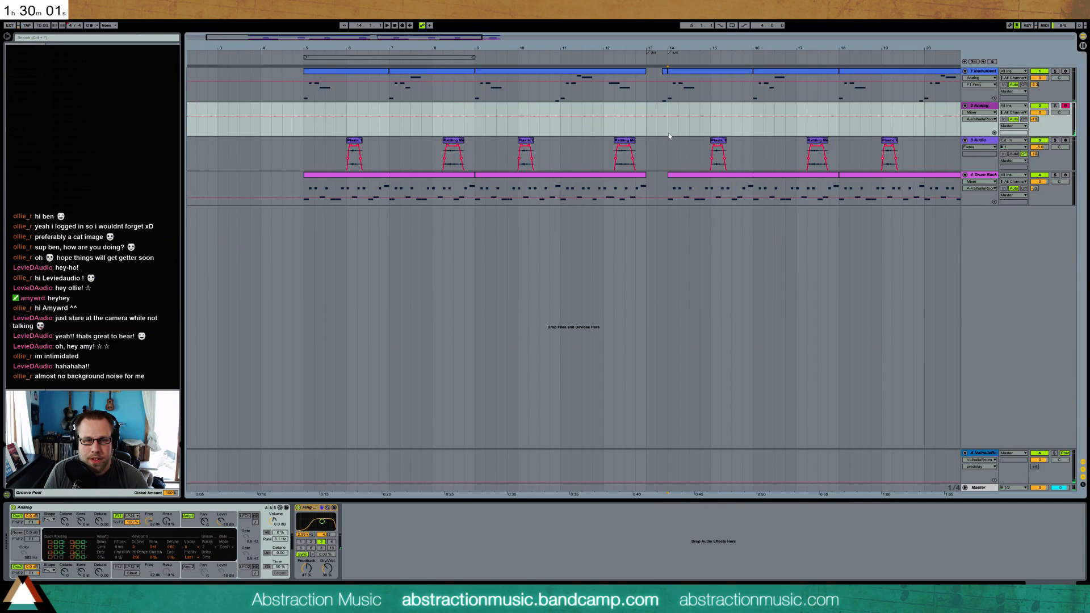
{"action": "scroll", "coordinate": [663, 115], "scroll_direction": "right", "scroll_amount": 1}
{"action": "scroll", "coordinate": [573, 136], "scroll_direction": "right", "scroll_amount": 8}
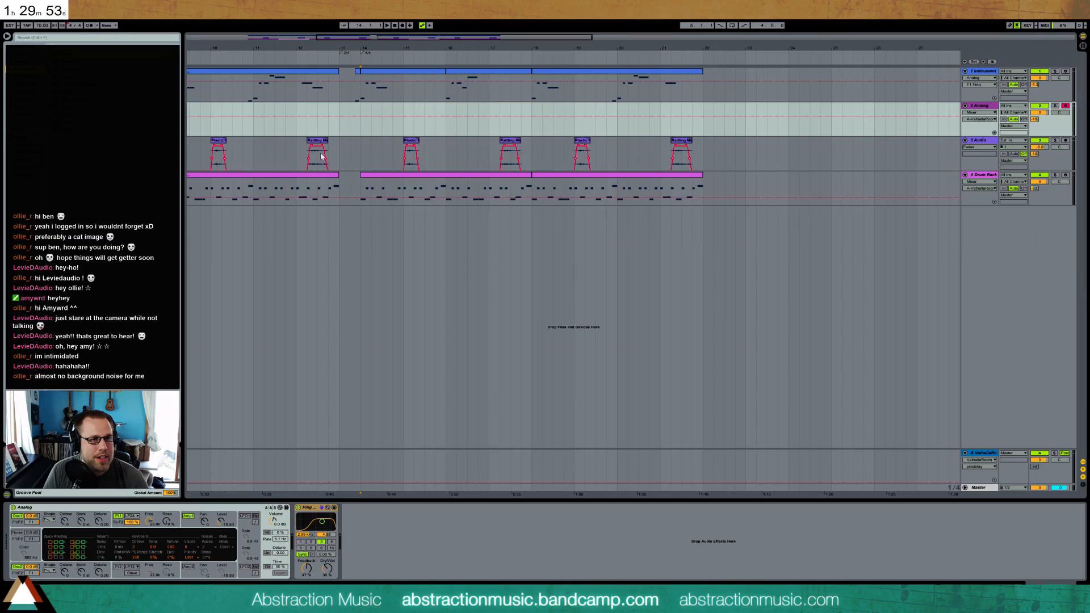
{"action": "left_click_drag", "start_coordinate": [361, 123], "coordinate": [446, 125]}
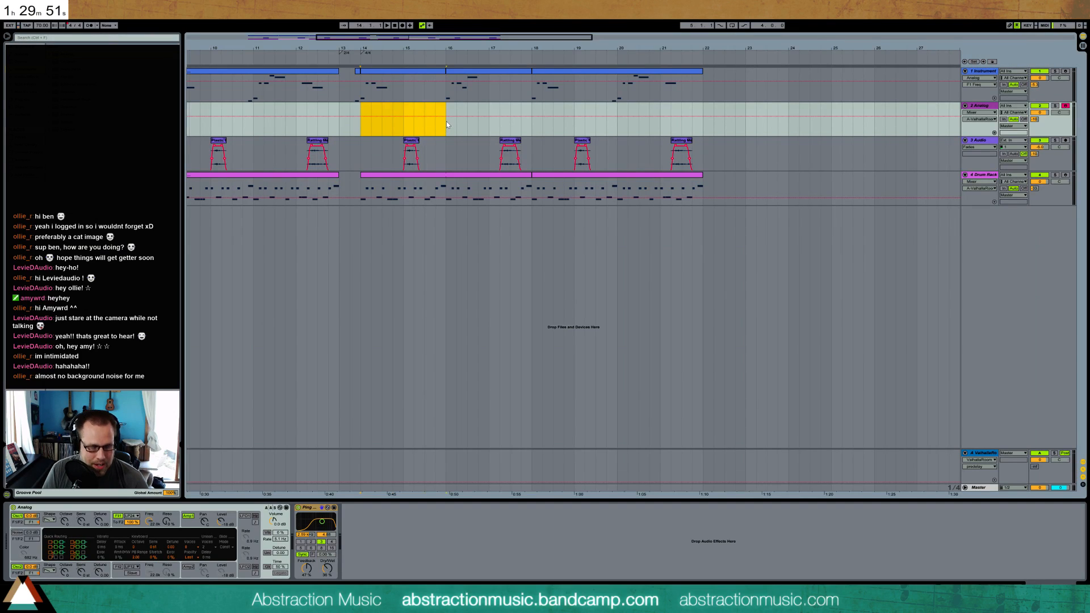
{"action": "key", "text": "ctrl+shift+m"}
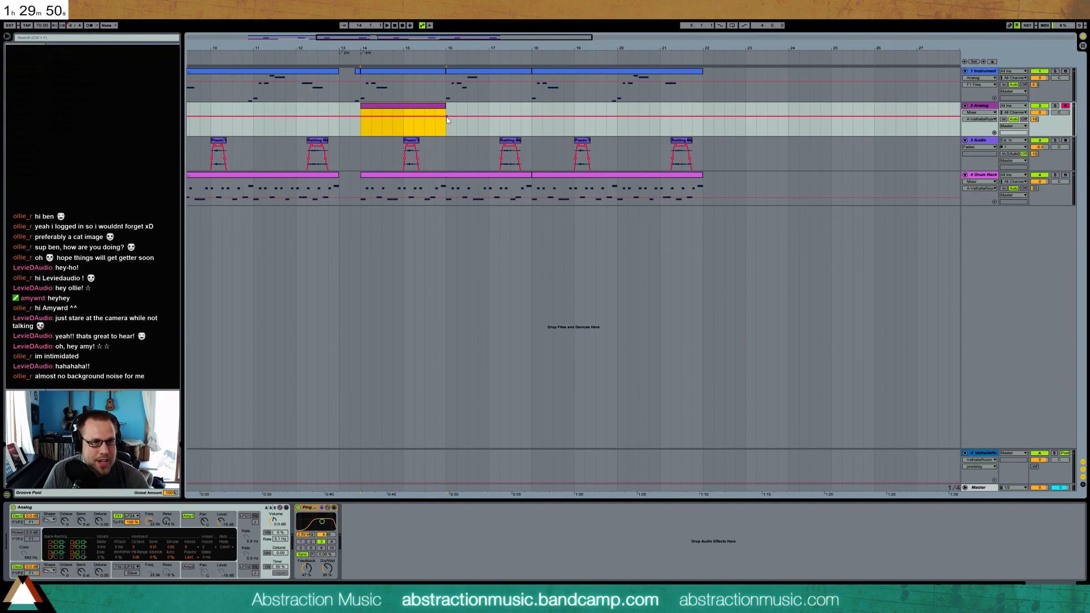
{"action": "double_click", "coordinate": [380, 106]}
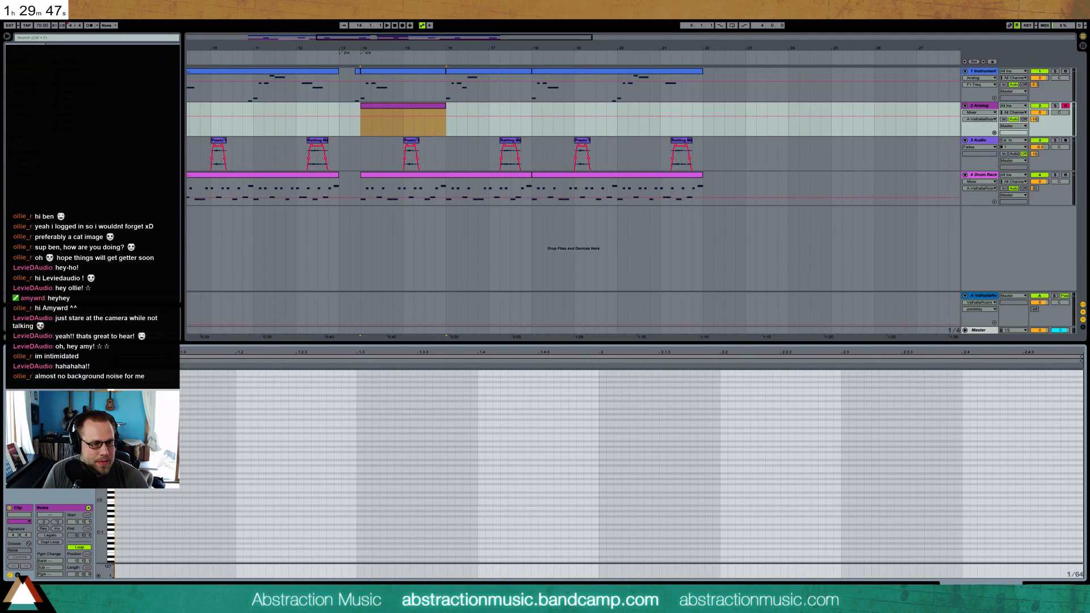
{"action": "mouse_move", "coordinate": [101, 499]}
{"action": "left_mouse_down"}
{"action": "mouse_move", "coordinate": [107, 550]}
{"action": "mouse_move", "coordinate": [107, 517]}
{"action": "left_mouse_up"}
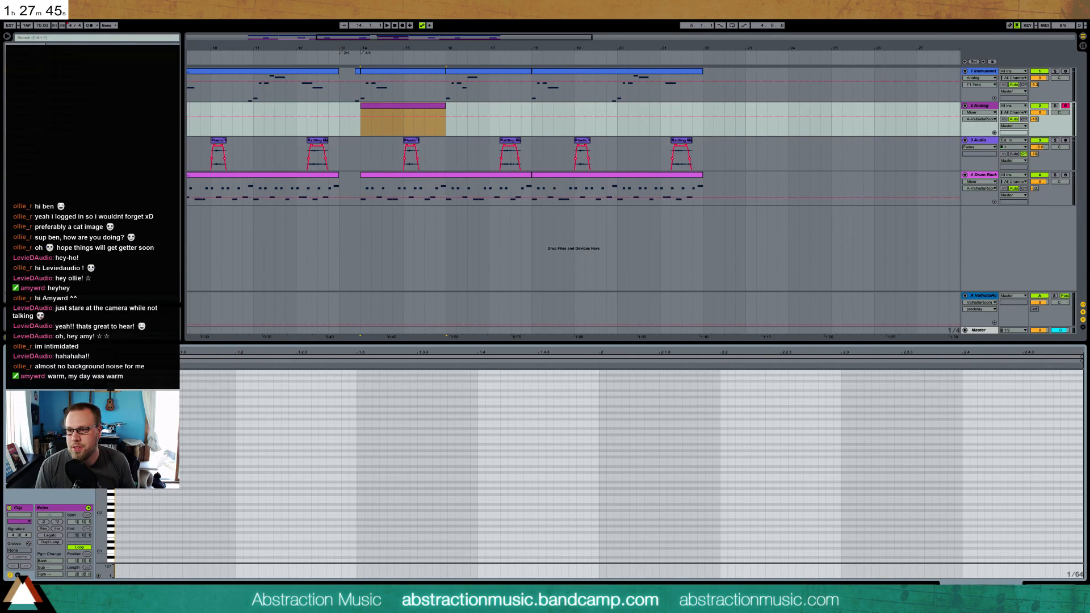
Switch to the browser, pause the countdown timer and start it again after the break
{"action": "key", "text": "alt+Tab"}
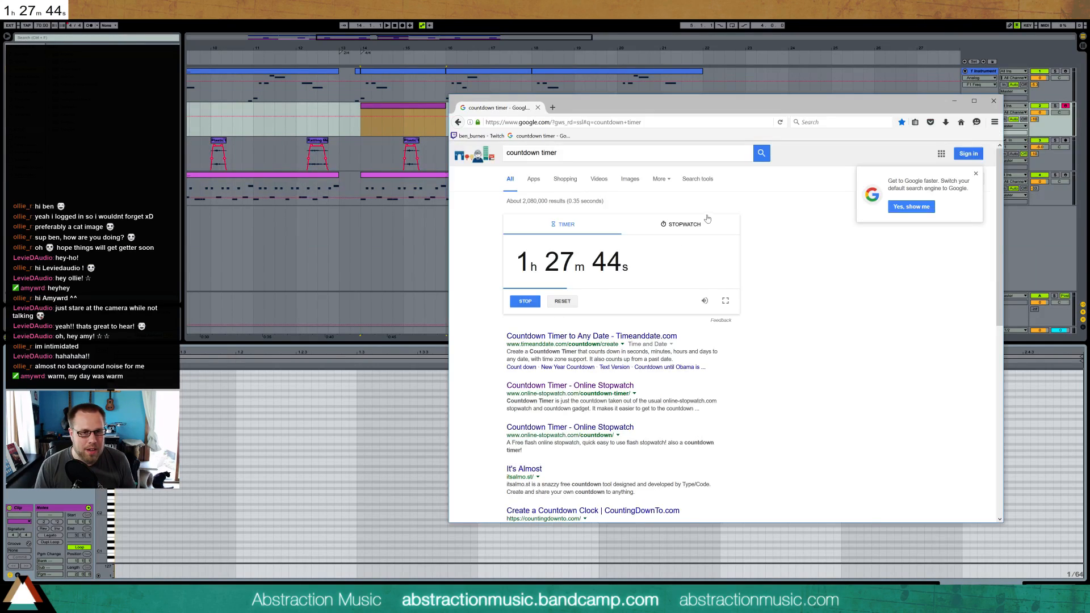
{"action": "left_click", "coordinate": [525, 301]}
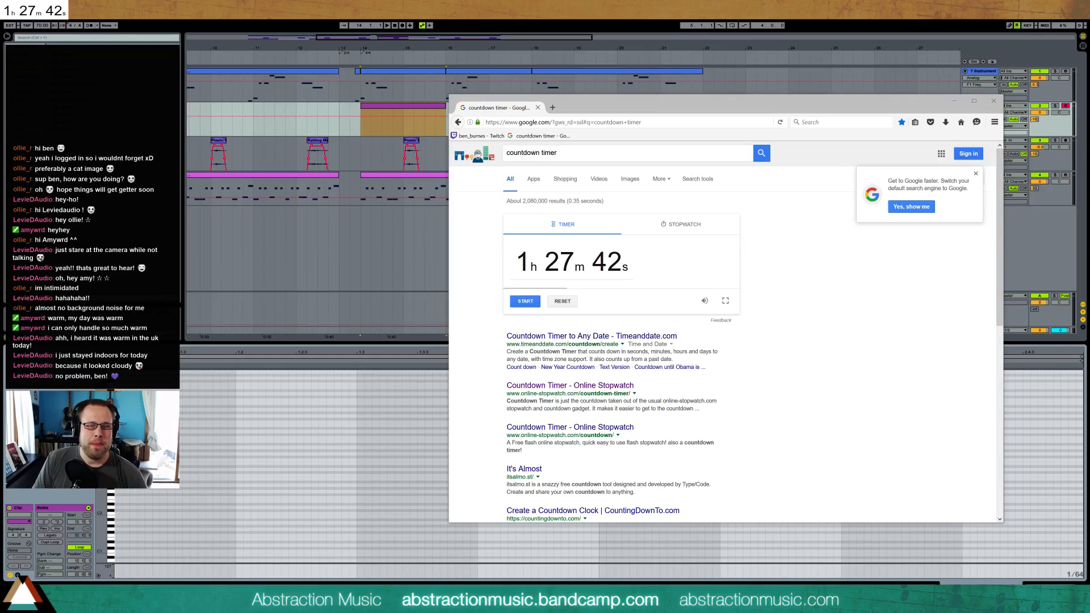
{"action": "left_click", "coordinate": [527, 304]}
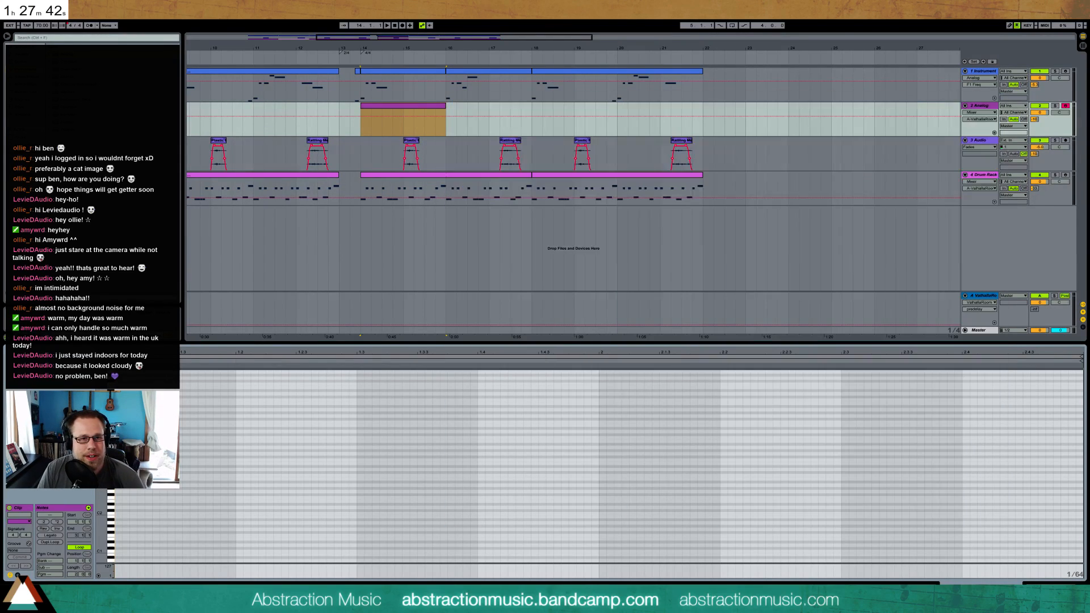
Return to Ableton Live and play the whole arrangement from bar 5
{"action": "left_click", "coordinate": [379, 25]}
{"action": "left_click_drag", "start_coordinate": [417, 37], "coordinate": [375, 17]}
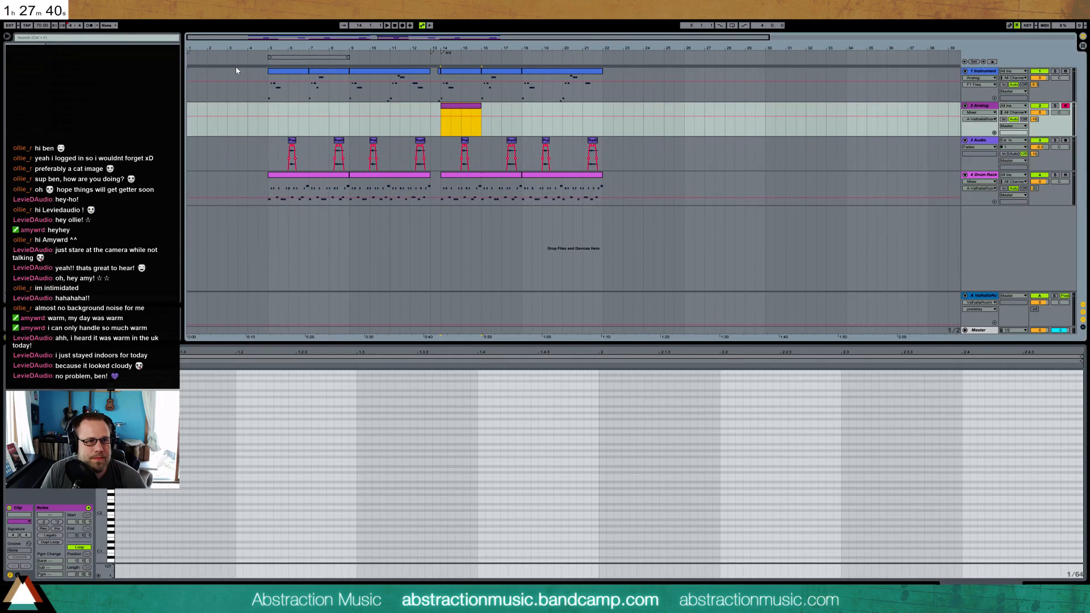
{"action": "left_click", "coordinate": [265, 62]}
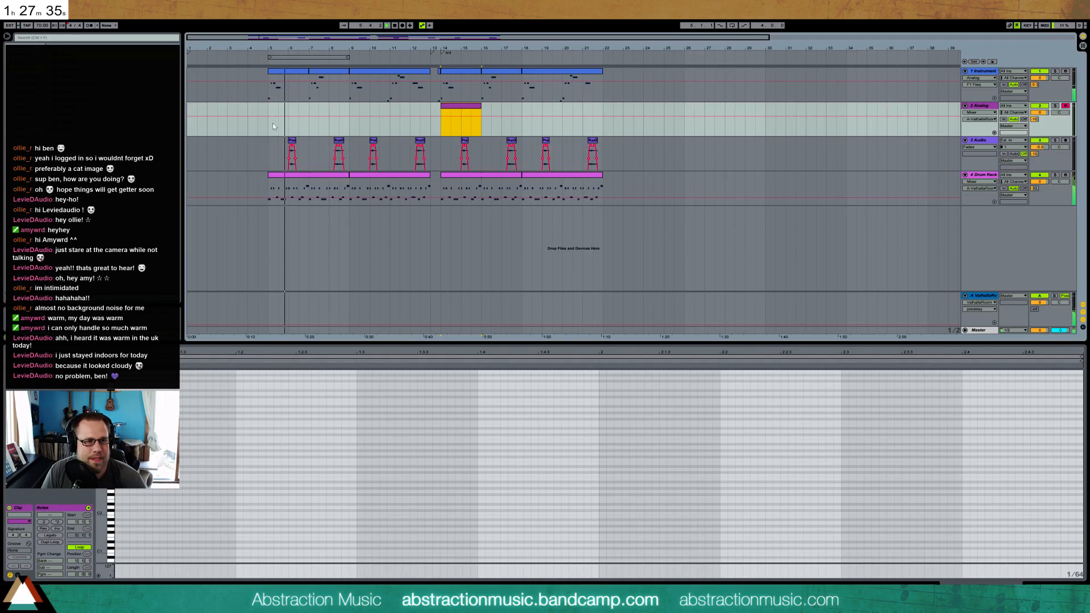
Copy the first two-bar clip on the Instrument Rack track to bar 3 and play the arrangement from there
{"action": "key", "text": "space"}
{"action": "left_click", "coordinate": [287, 85]}
{"action": "left_click", "coordinate": [226, 90]}
{"action": "key", "text": "ctrl+v"}
{"action": "key", "text": "alt+space"}
{"action": "key", "text": "Escape"}
{"action": "left_click", "coordinate": [227, 94]}
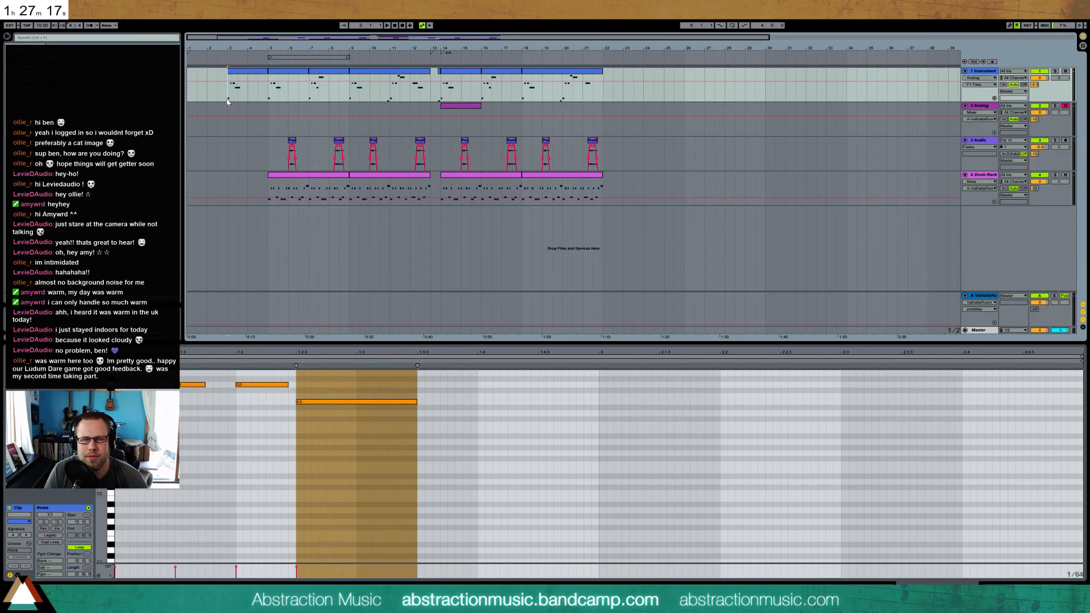
{"action": "key", "text": "space"}
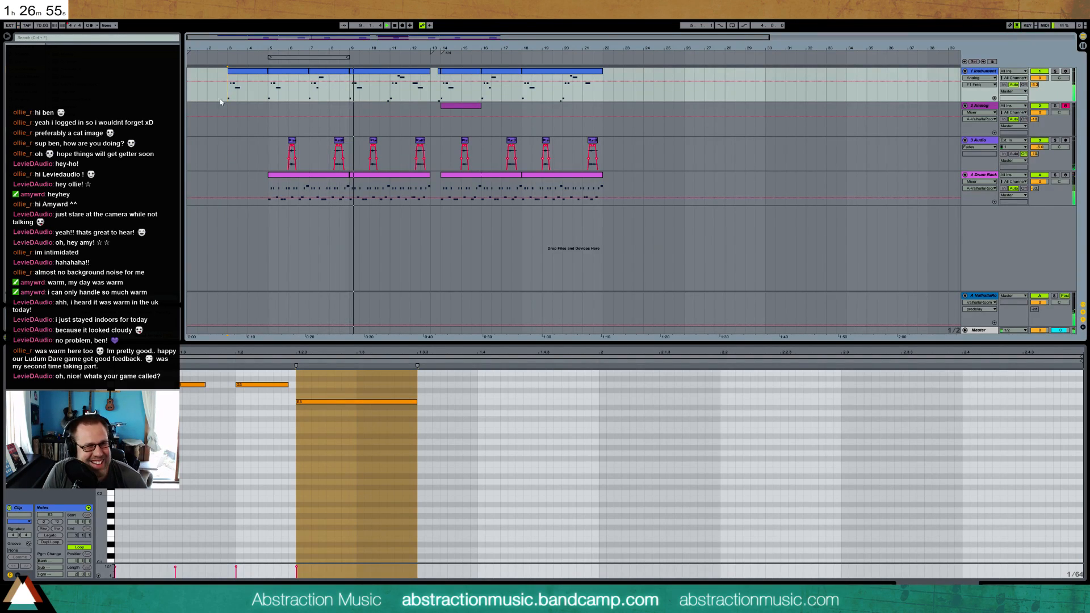
{"action": "key", "text": "space"}
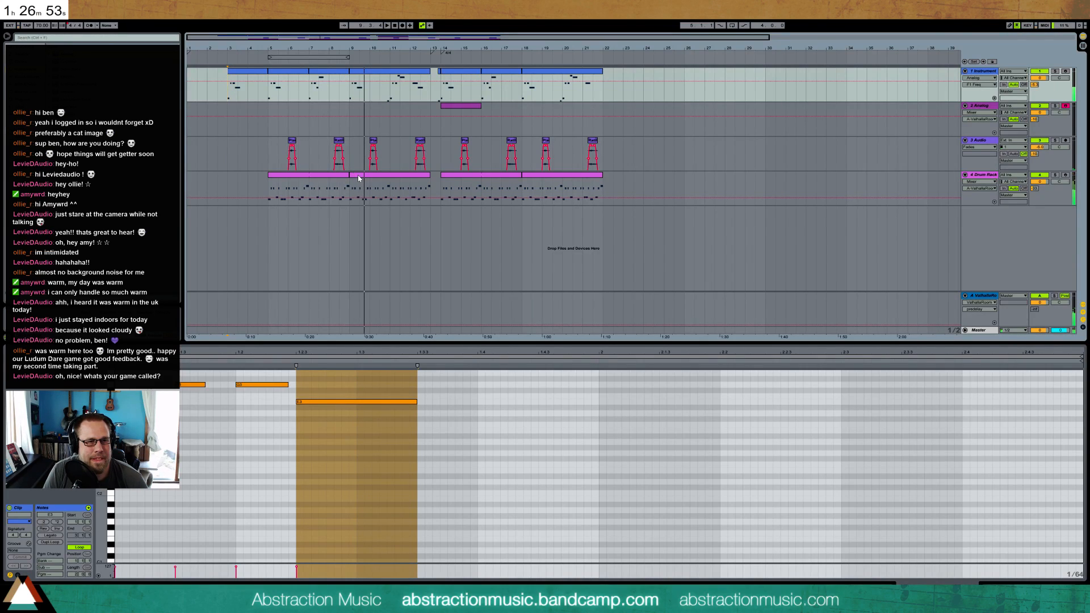
Add two quiet Metal Clamp 1 hits to the drum clip at bar 9, before beats 1.3 and 2.4
{"action": "left_click", "coordinate": [358, 178]}
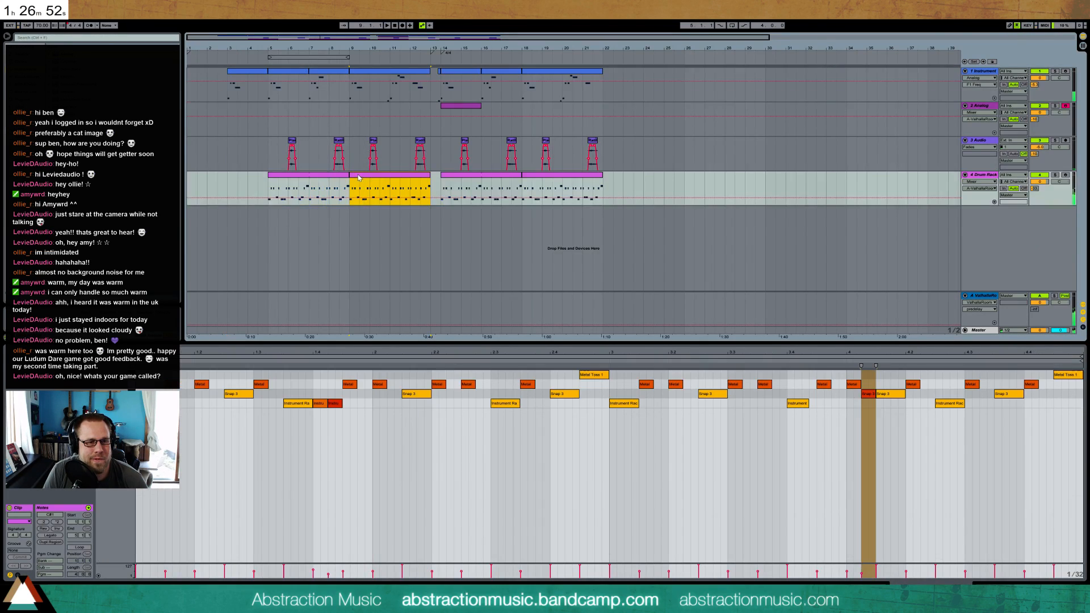
{"action": "double_click", "coordinate": [184, 385]}
{"action": "left_click_drag", "start_coordinate": [184, 385], "coordinate": [192, 400]}
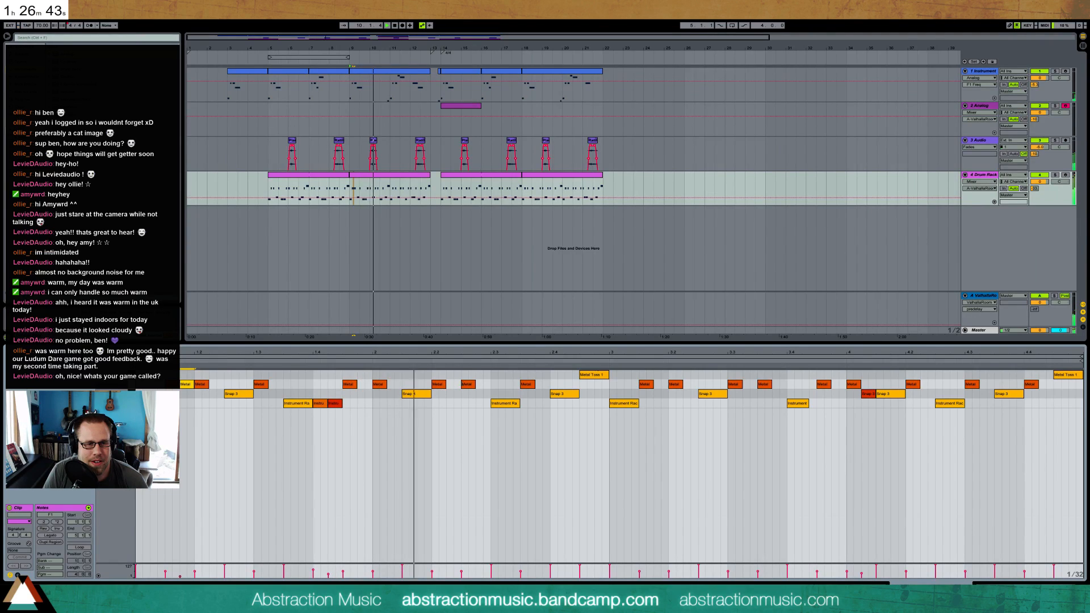
{"action": "double_click", "coordinate": [542, 384]}
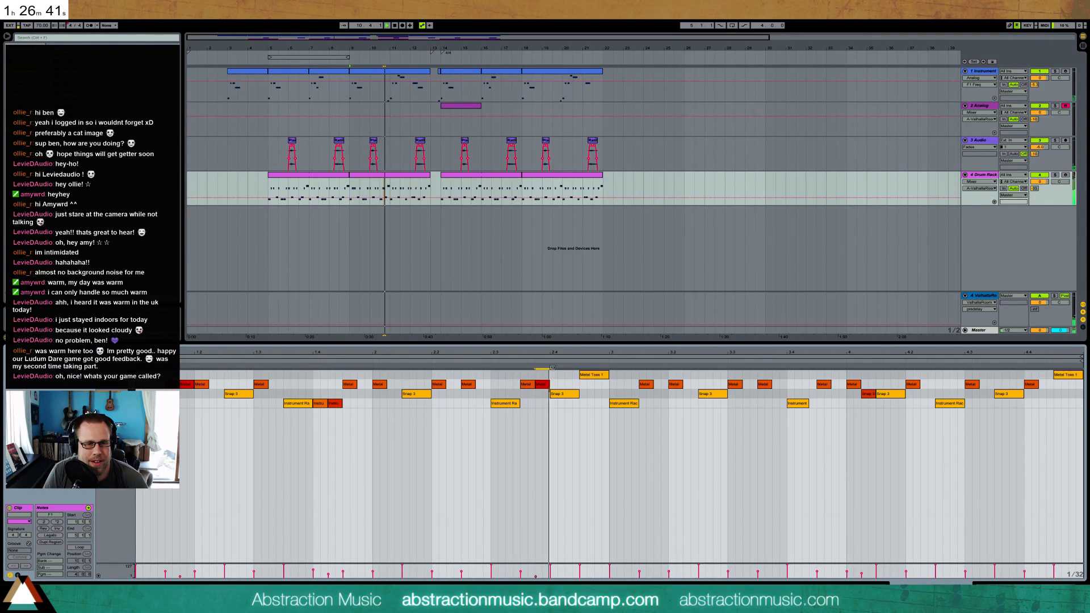
{"action": "left_click_drag", "start_coordinate": [545, 385], "coordinate": [545, 374]}
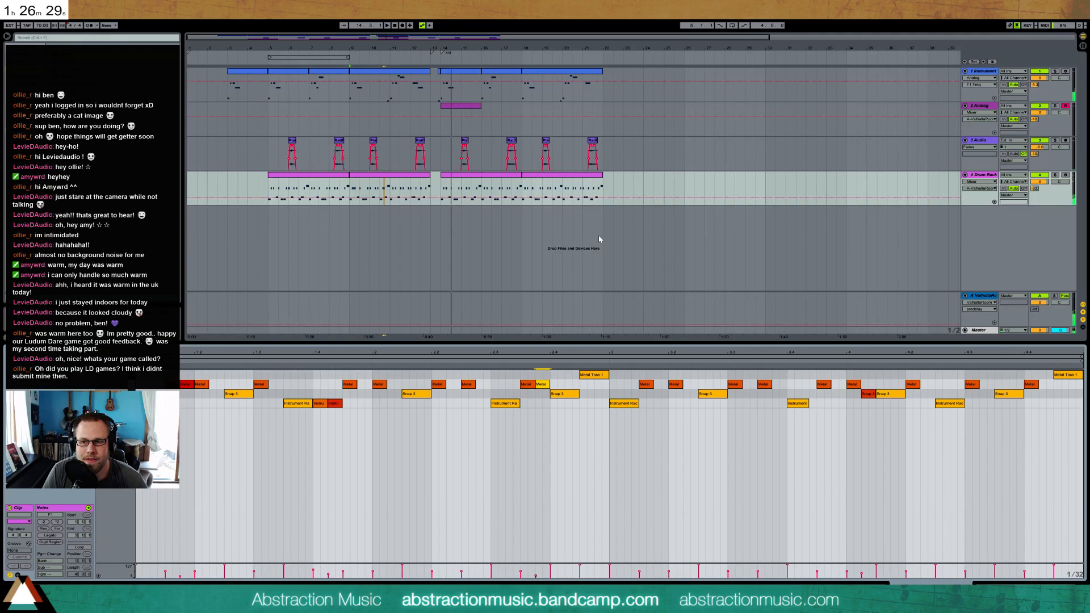
Fill the 2/4 bar on the Drum Rack track with a new MIDI clip holding one eighth-note Instrument Rack hit at its start
{"action": "left_click", "coordinate": [436, 196]}
{"action": "key", "text": "space"}
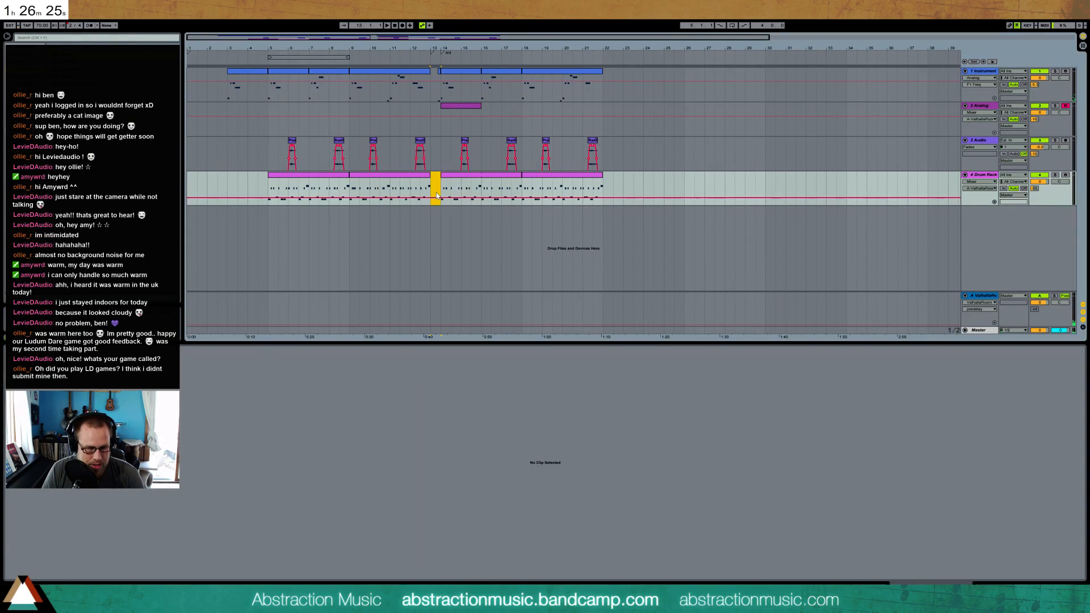
{"action": "key", "text": "ctrl+shift+m"}
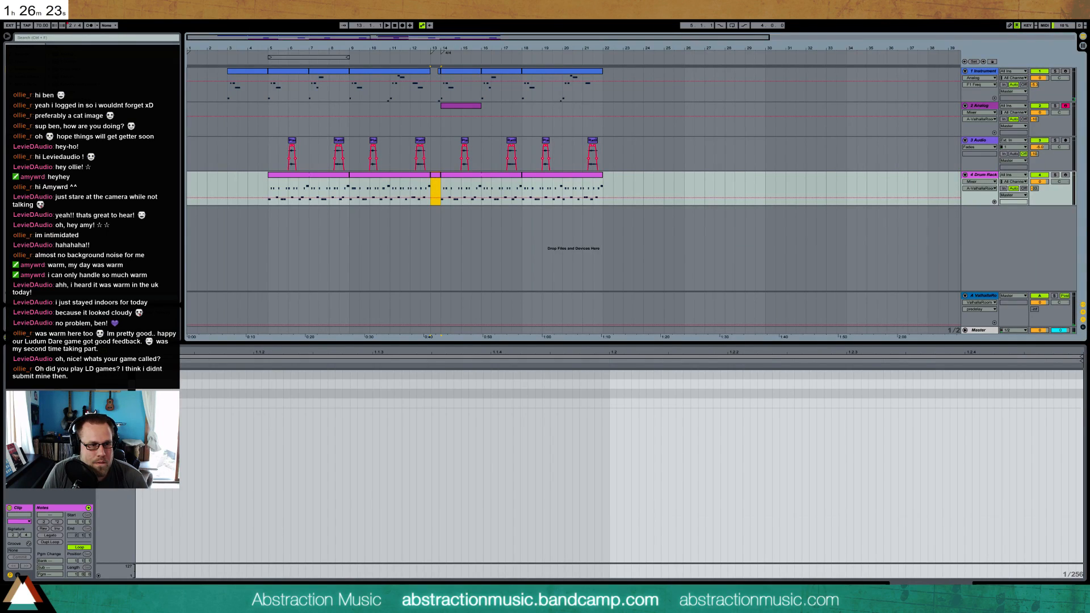
{"action": "double_click", "coordinate": [140, 403]}
{"action": "left_click_drag", "start_coordinate": [142, 403], "coordinate": [380, 403]}
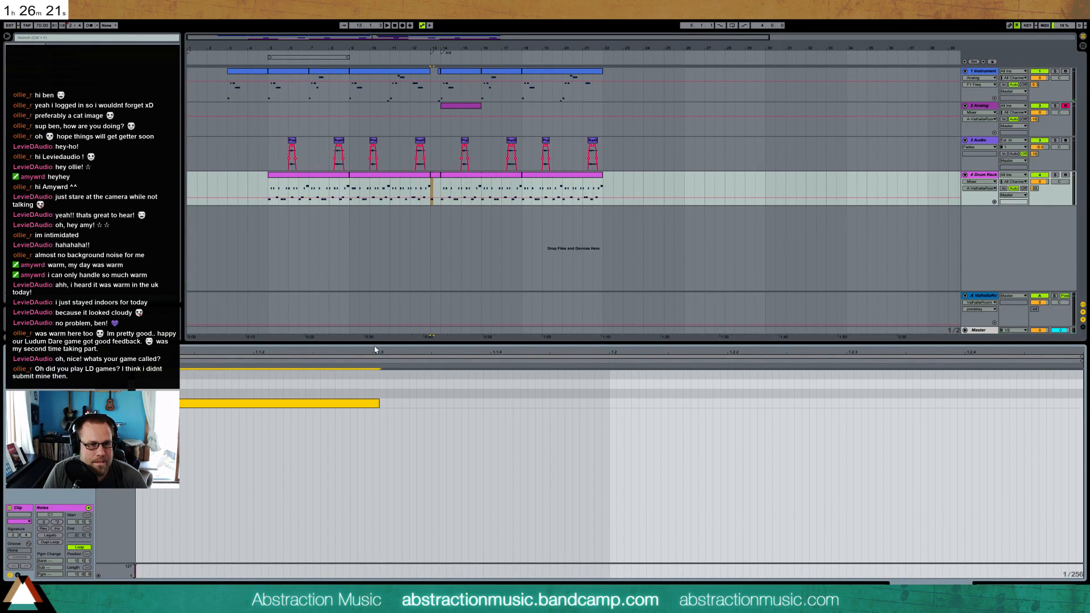
{"action": "key", "text": "space"}
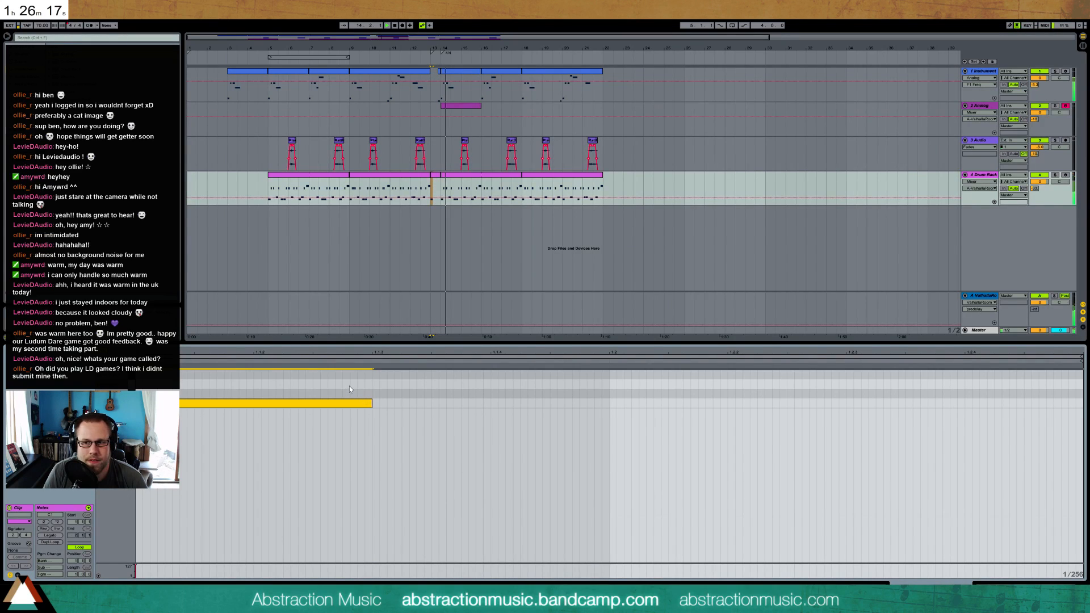
Open the synthesis controls of the Plastic Rattle 2 sampler inside the drum rack's Instrument Rack pad
{"action": "key", "text": "shift+Tab"}
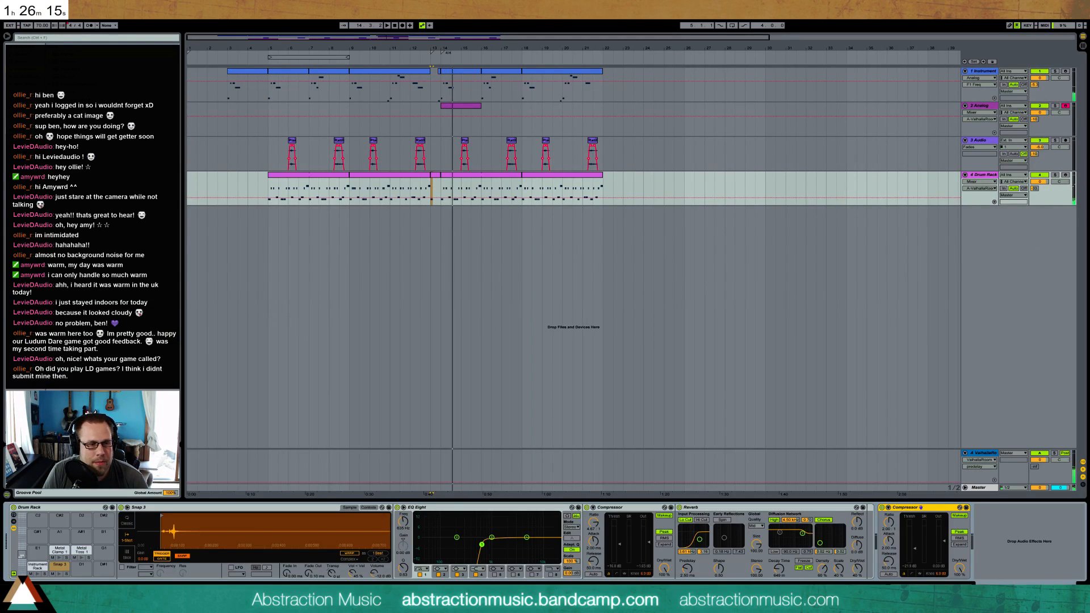
{"action": "left_click", "coordinate": [43, 567]}
{"action": "left_click", "coordinate": [147, 543]}
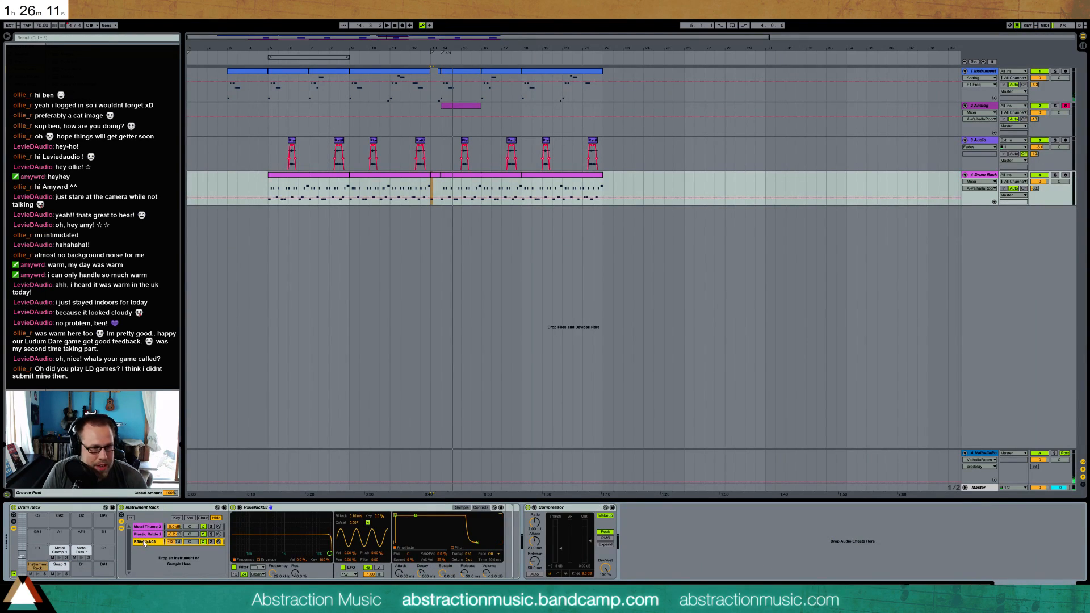
{"action": "left_click", "coordinate": [146, 536]}
{"action": "left_click", "coordinate": [462, 508]}
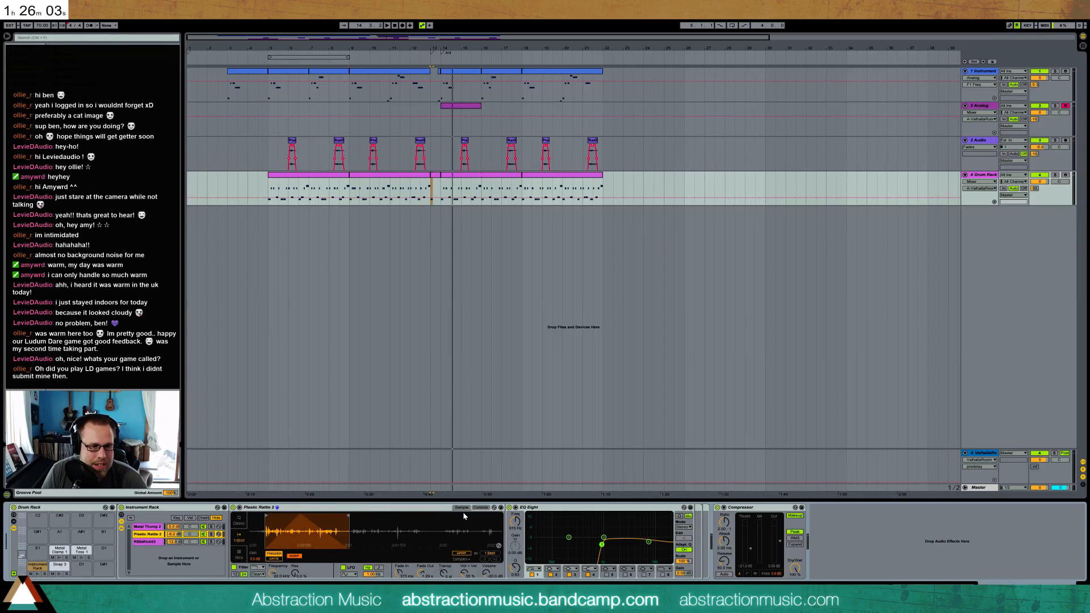
{"action": "left_click", "coordinate": [479, 508]}
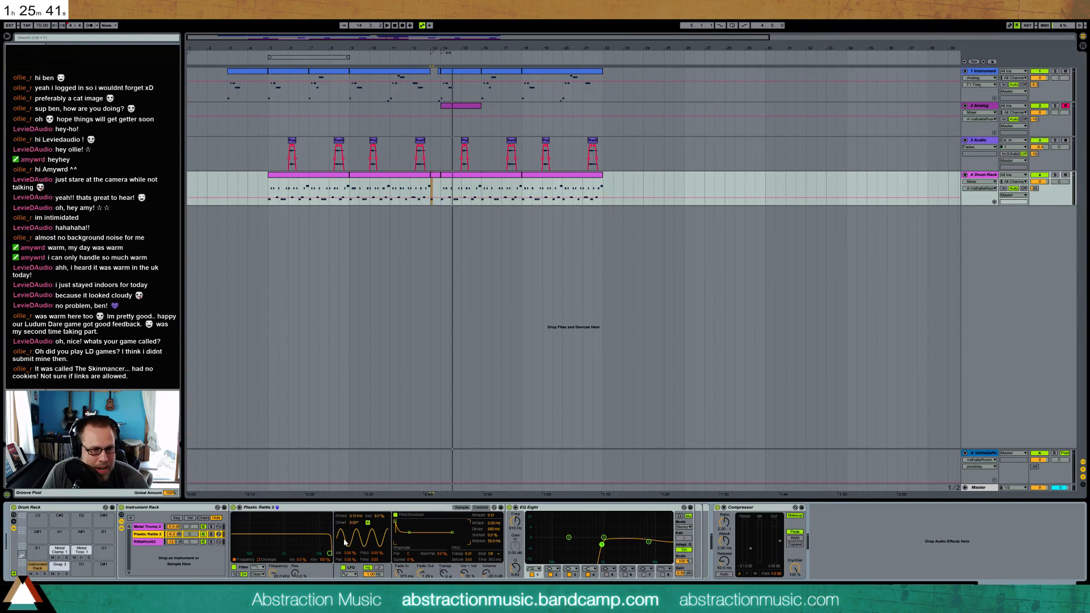
Increase the Plastic Rattle 2 LFO's volume, pitch and pan modulation and lower its rate during playback
{"action": "left_click_drag", "start_coordinate": [346, 555], "coordinate": [347, 542]}
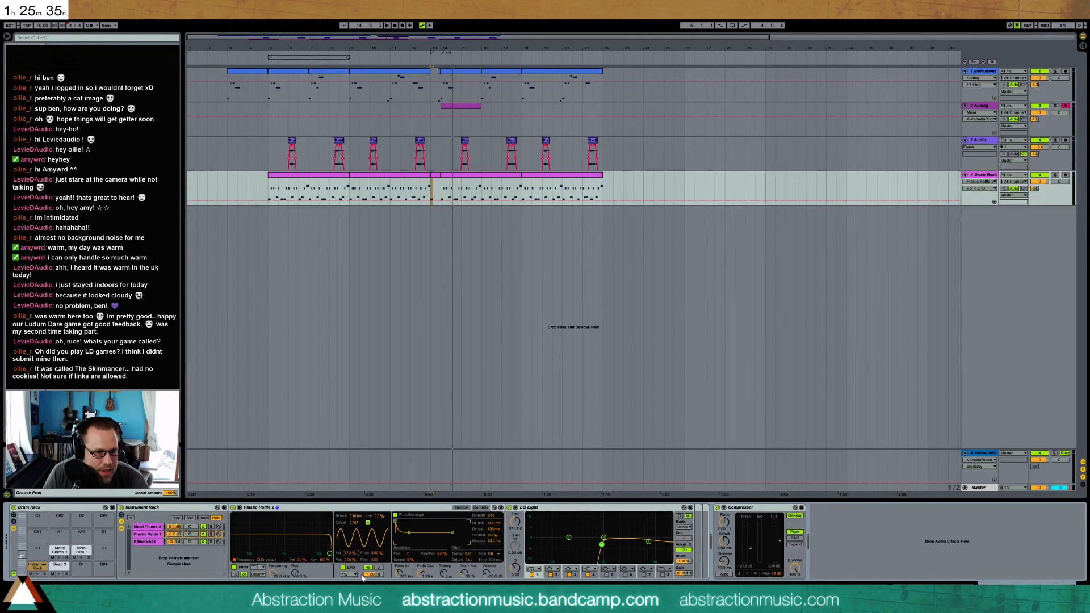
{"action": "left_click_drag", "start_coordinate": [374, 575], "coordinate": [375, 599]}
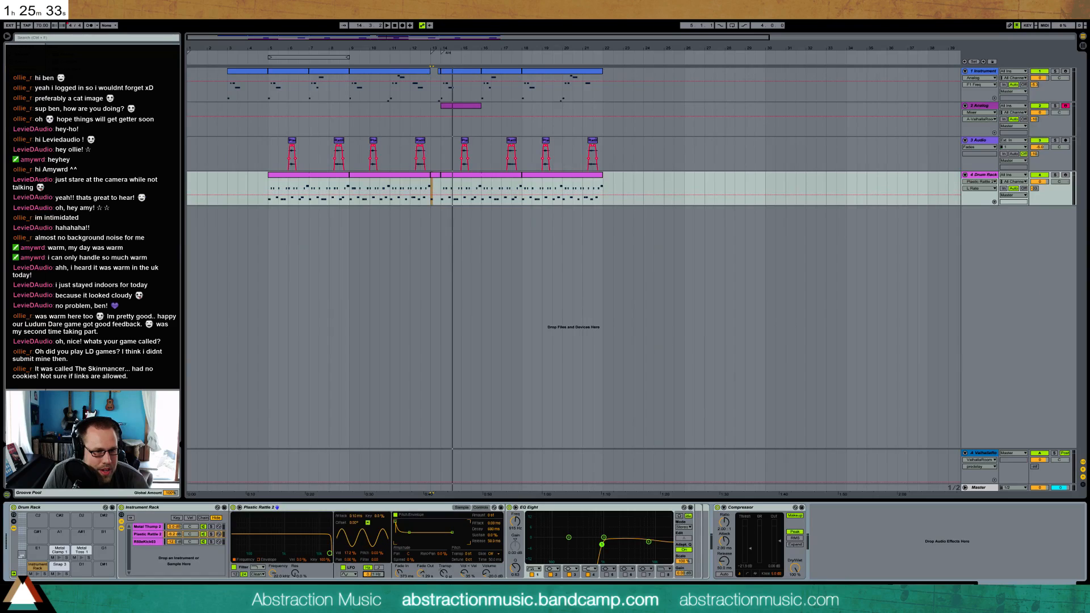
{"action": "key", "text": "space"}
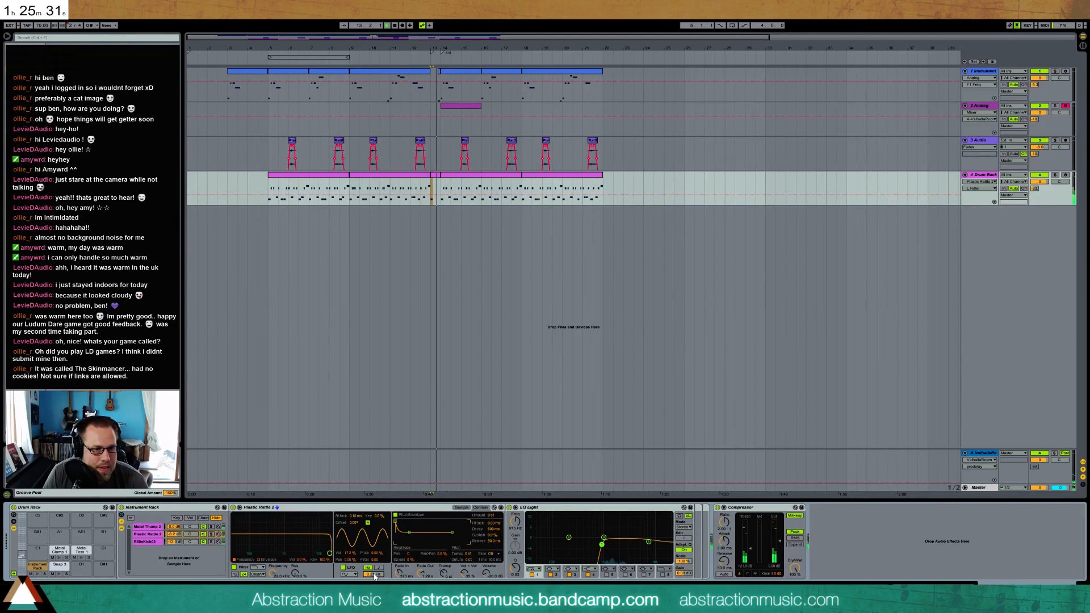
{"action": "left_click_drag", "start_coordinate": [352, 554], "coordinate": [377, 546]}
{"action": "left_click", "coordinate": [377, 553]}
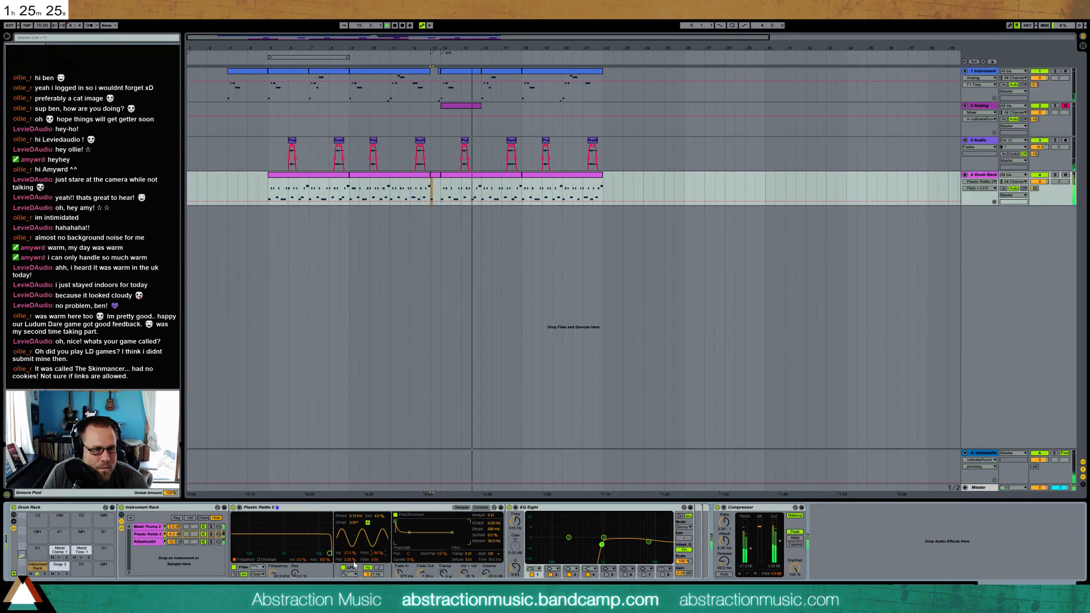
{"action": "left_click_drag", "start_coordinate": [351, 560], "coordinate": [351, 539]}
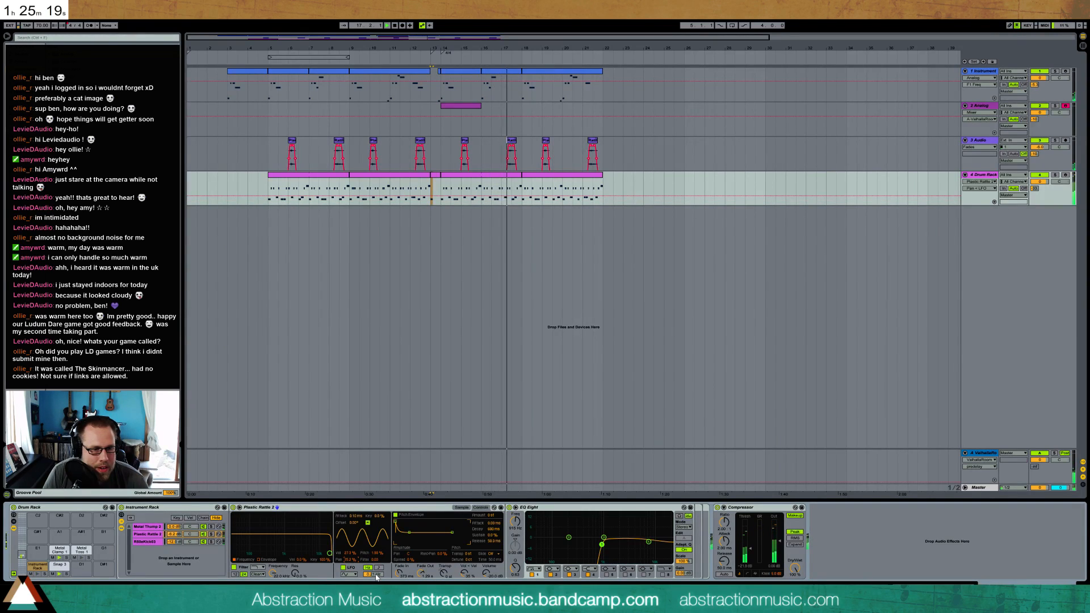
Solo the Plastic Rattle 2 chain and the Drum Rack track, then preview the Instrument Rack pad
{"action": "left_click", "coordinate": [211, 534]}
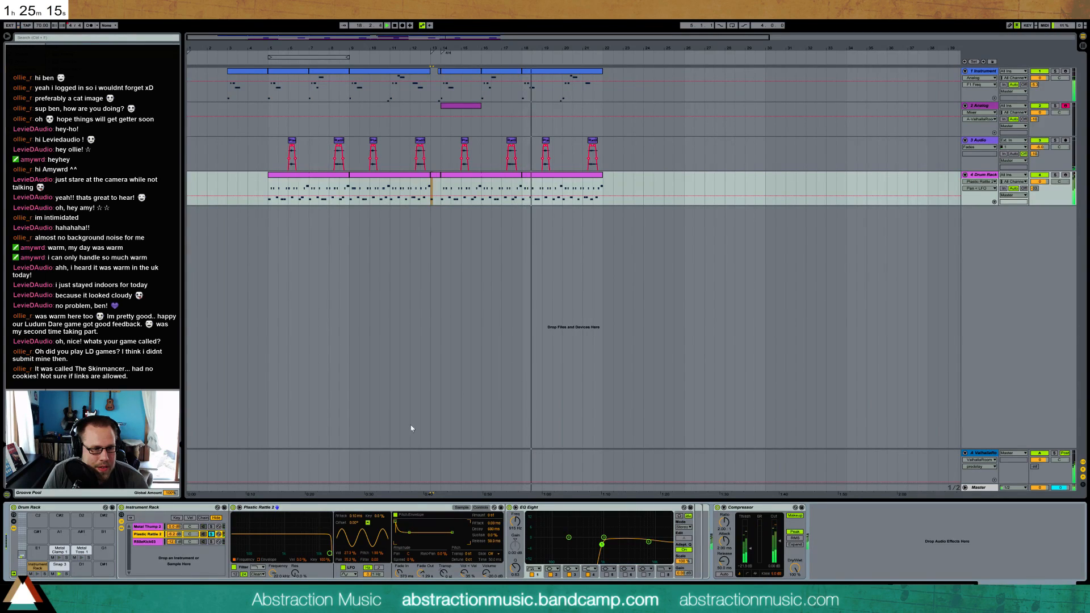
{"action": "left_click", "coordinate": [1056, 175]}
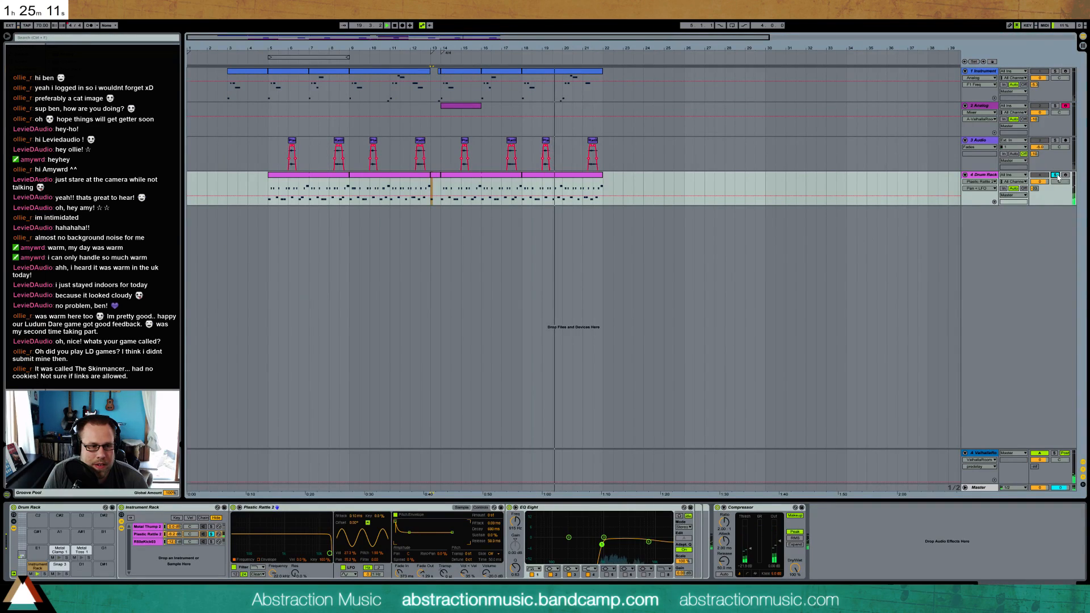
{"action": "left_click", "coordinate": [58, 565]}
{"action": "left_click", "coordinate": [39, 566]}
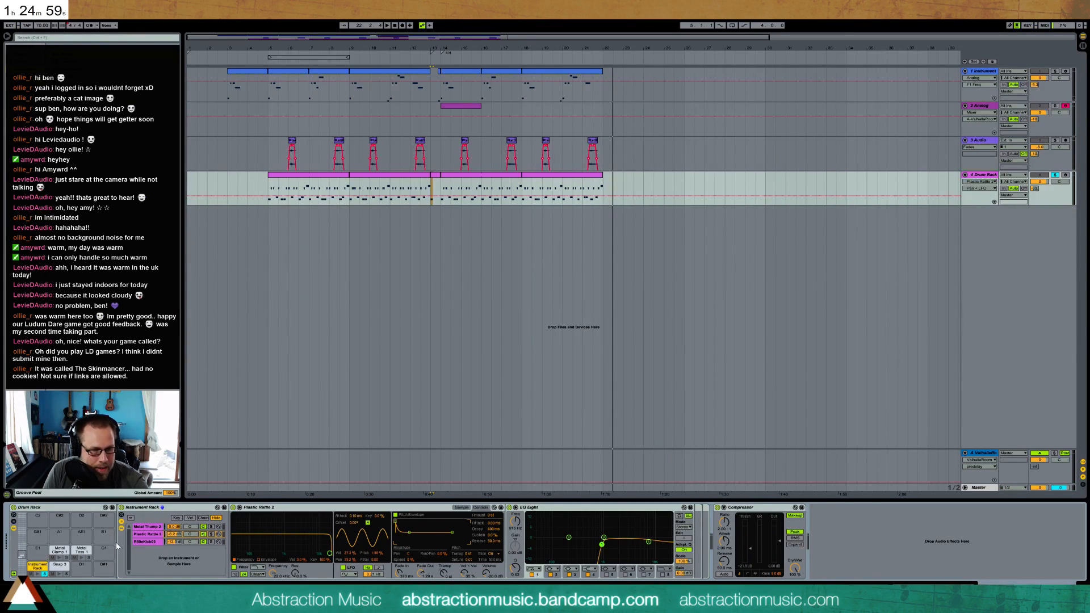
{"action": "left_click", "coordinate": [37, 574]}
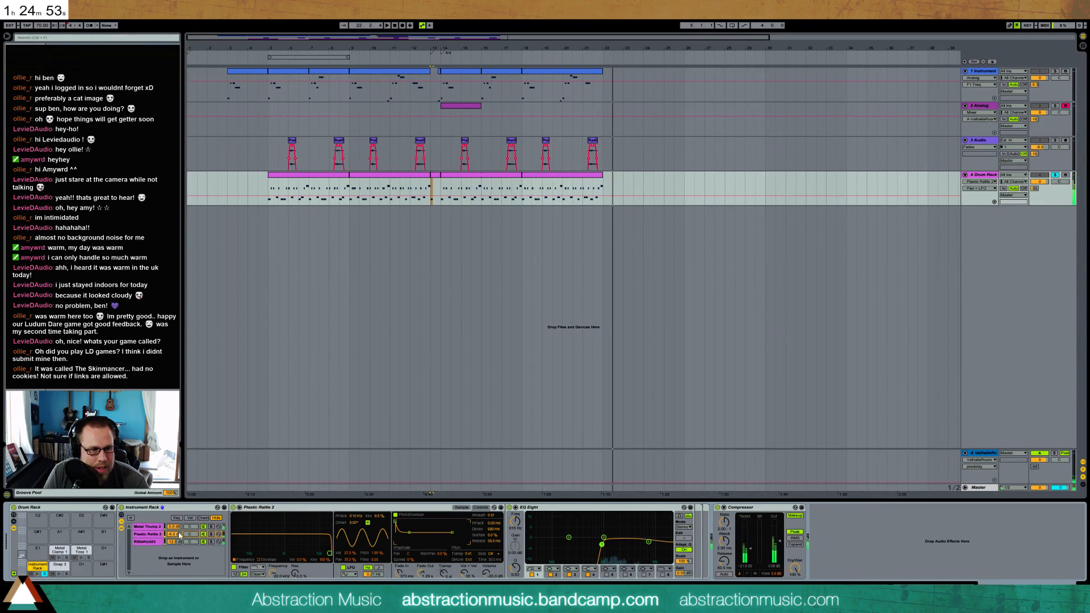
Try different LFO rates on Plastic Rattle 2 and increase its volume and pitch modulation, previewing the pad
{"action": "left_click", "coordinate": [377, 575]}
{"action": "left_click", "coordinate": [343, 568]}
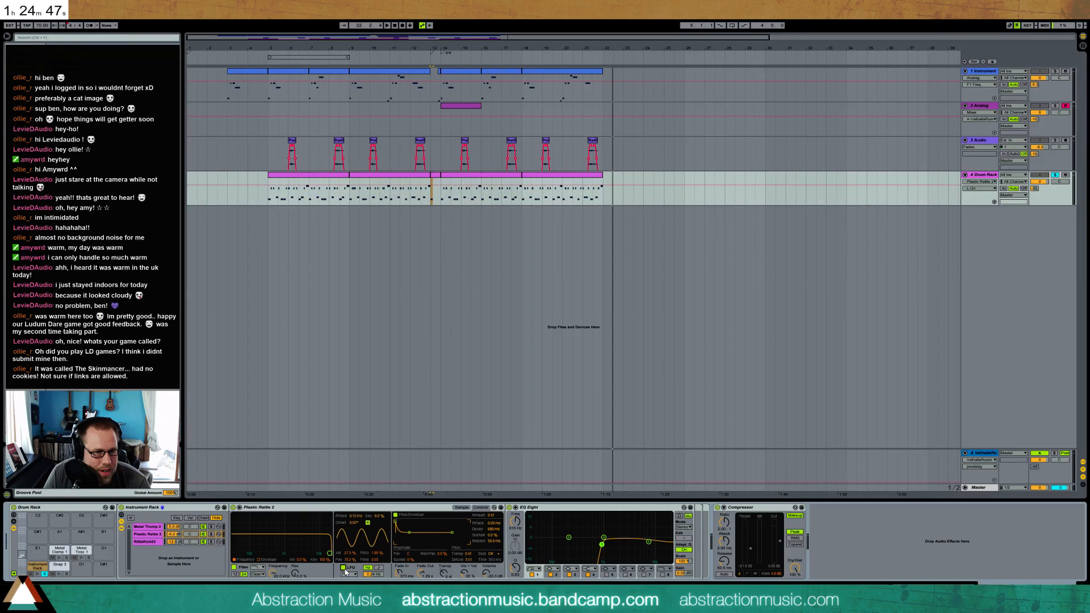
{"action": "left_click_drag", "start_coordinate": [371, 575], "coordinate": [371, 545]}
{"action": "left_click", "coordinate": [37, 574]}
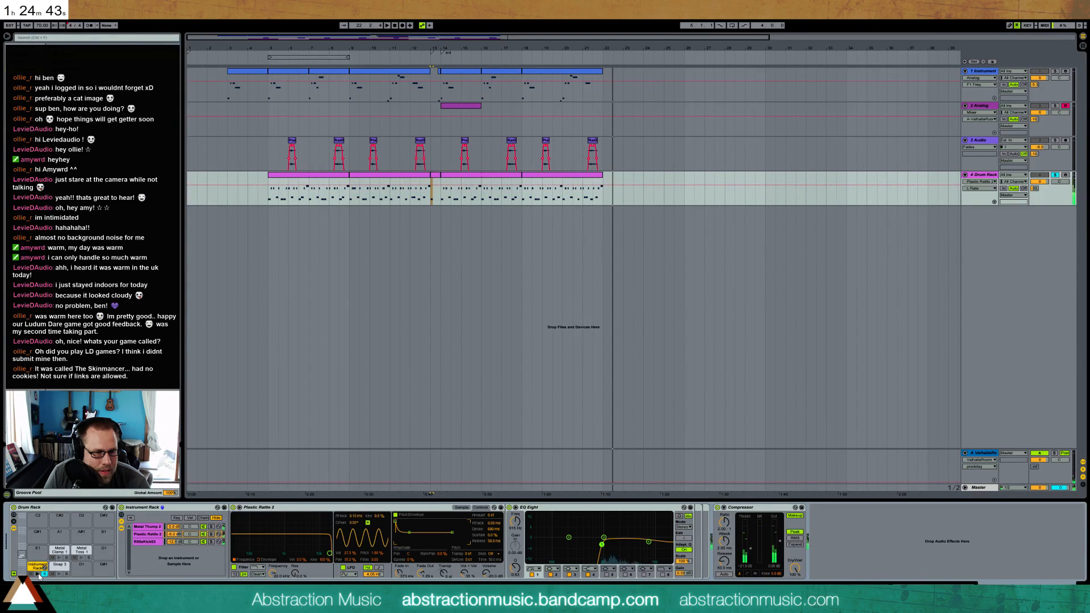
{"action": "left_click_drag", "start_coordinate": [366, 574], "coordinate": [366, 600]}
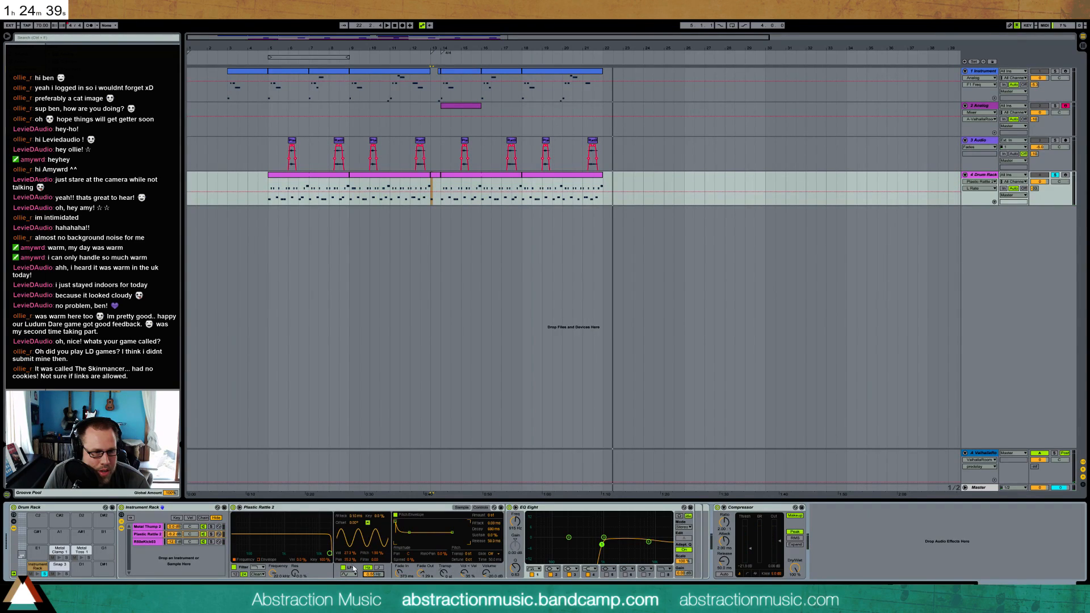
{"action": "left_click_drag", "start_coordinate": [349, 554], "coordinate": [374, 532]}
{"action": "left_click", "coordinate": [36, 575]}
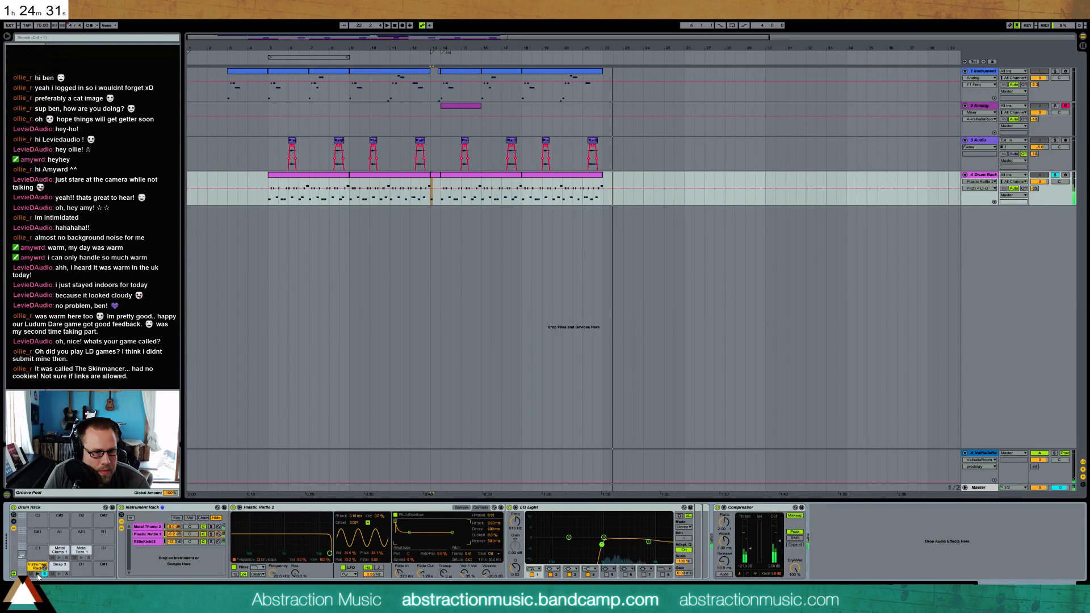
Raise the Plastic Rattle 2 LFO rate, turn off its retrigger and preview the pad
{"action": "left_click_drag", "start_coordinate": [374, 574], "coordinate": [373, 548]}
{"action": "left_click", "coordinate": [368, 523]}
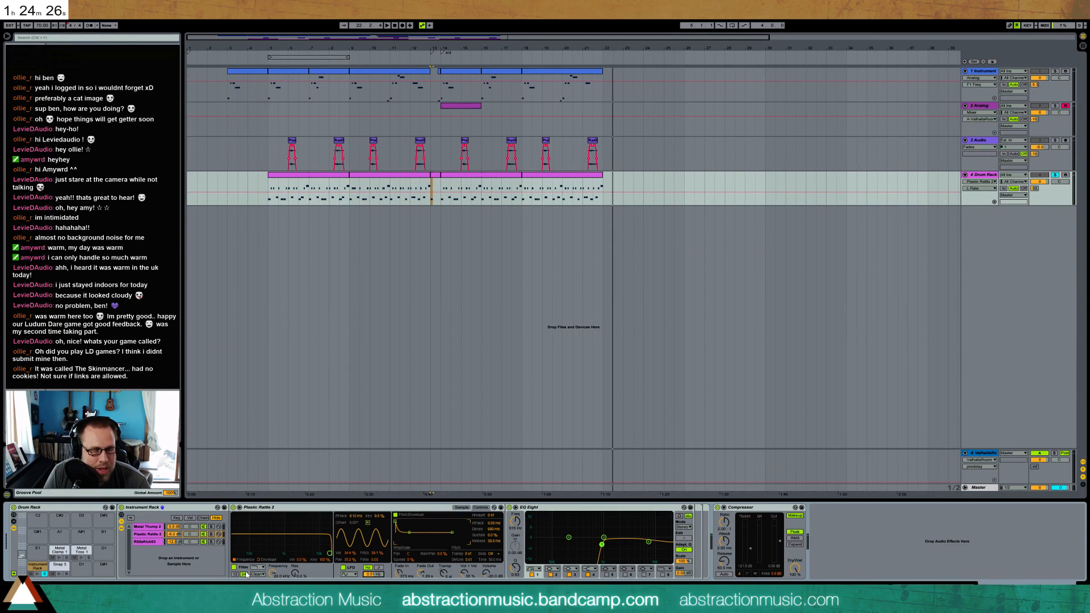
{"action": "left_click", "coordinate": [37, 575]}
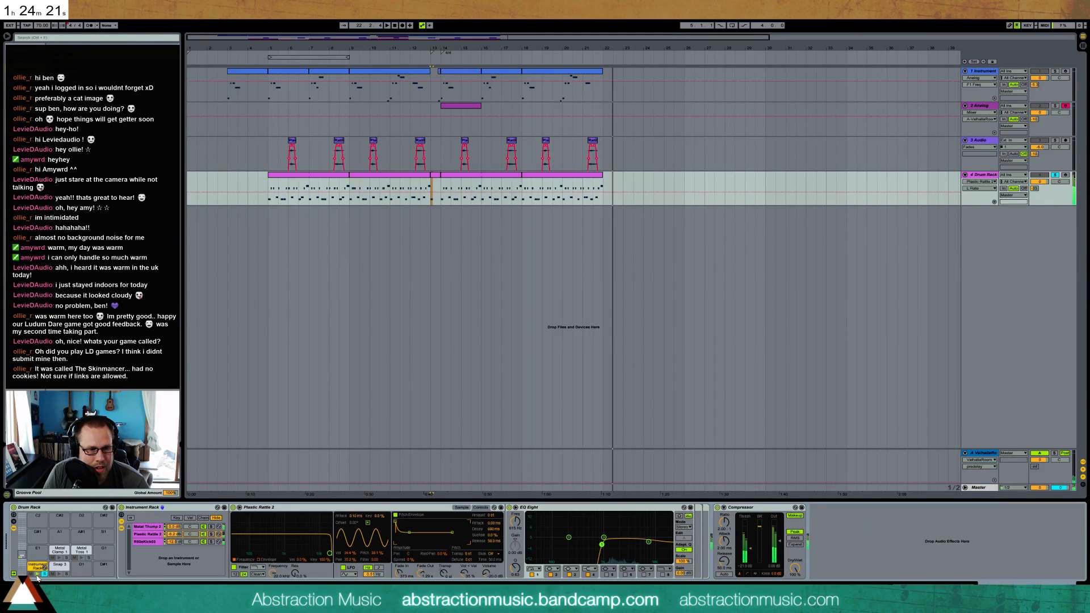
{"action": "left_click", "coordinate": [37, 574]}
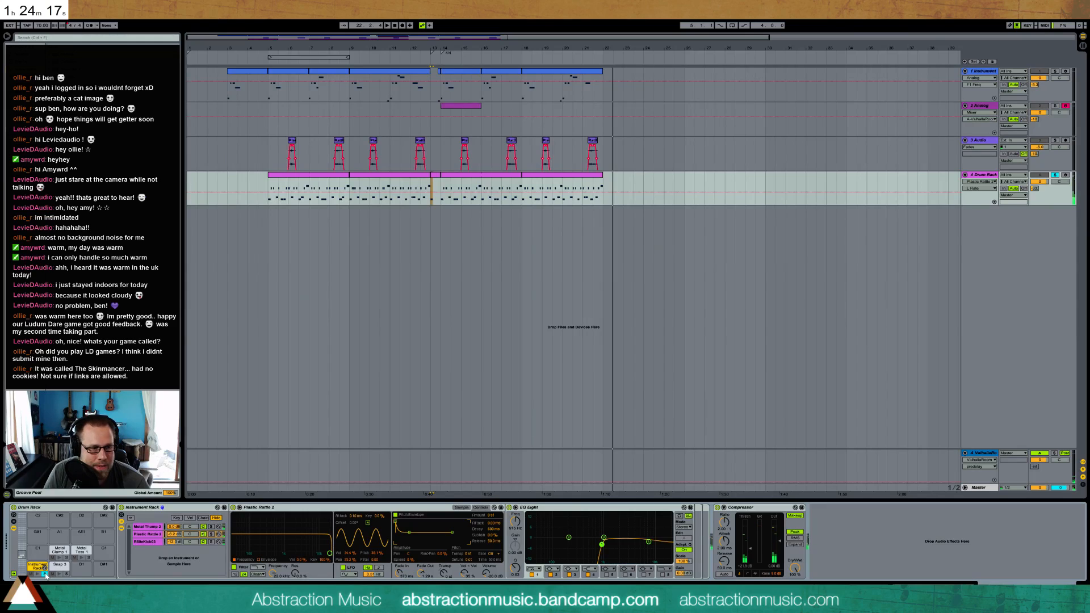
Unsolo the Drum Rack track and play the full arrangement from bar 3
{"action": "left_click", "coordinate": [1057, 176]}
{"action": "left_click", "coordinate": [226, 94]}
{"action": "key", "text": "space"}
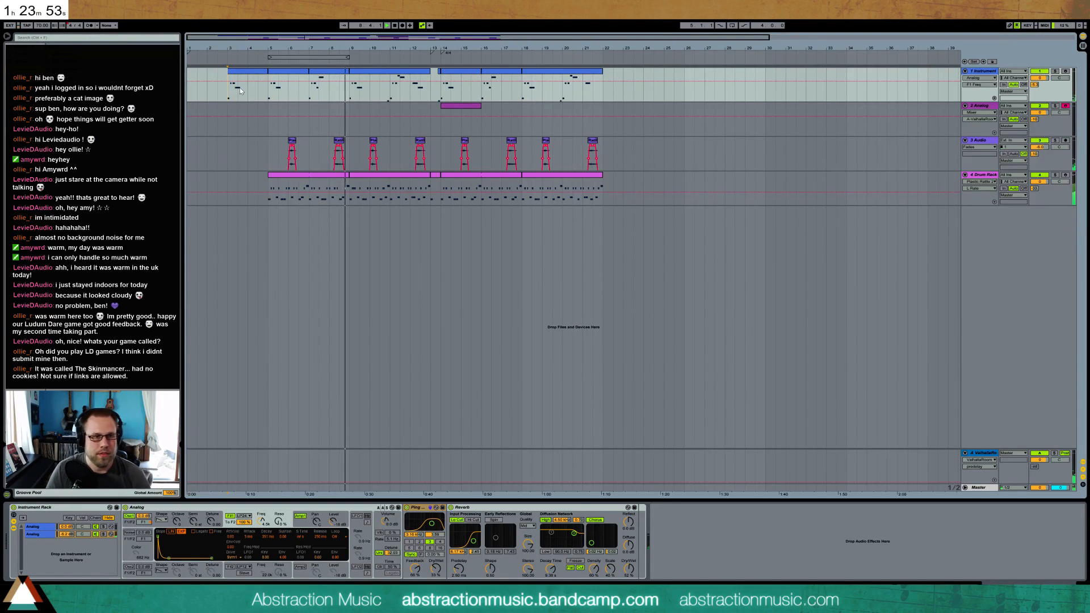
Raise the Audio track's send to the ValhallaRoom reverb and place the playback start at bar 5
{"action": "left_click", "coordinate": [339, 156]}
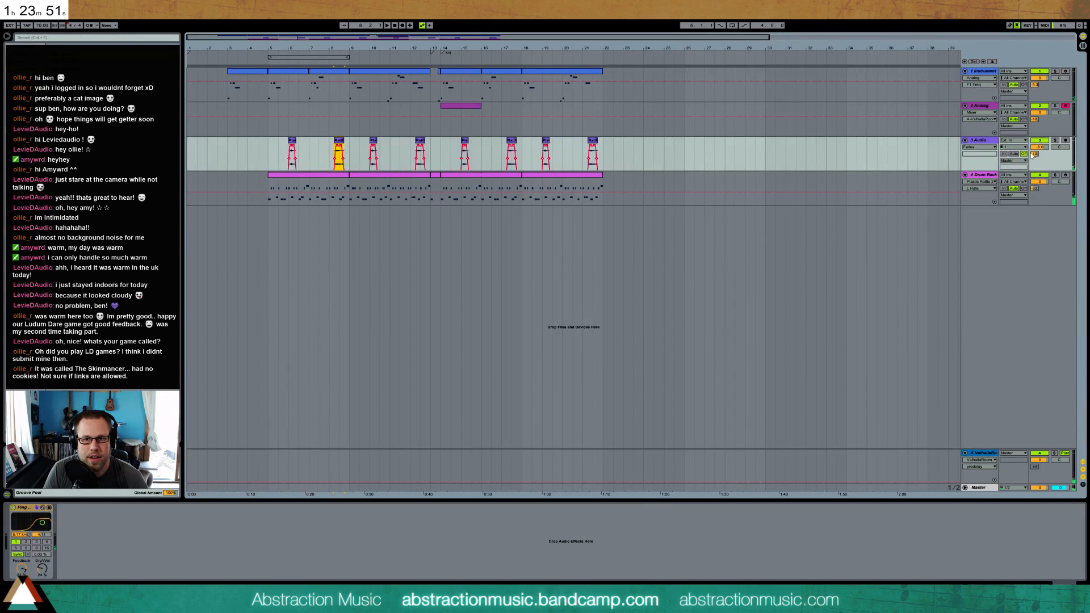
{"action": "left_click_drag", "start_coordinate": [1036, 154], "coordinate": [1036, 149]}
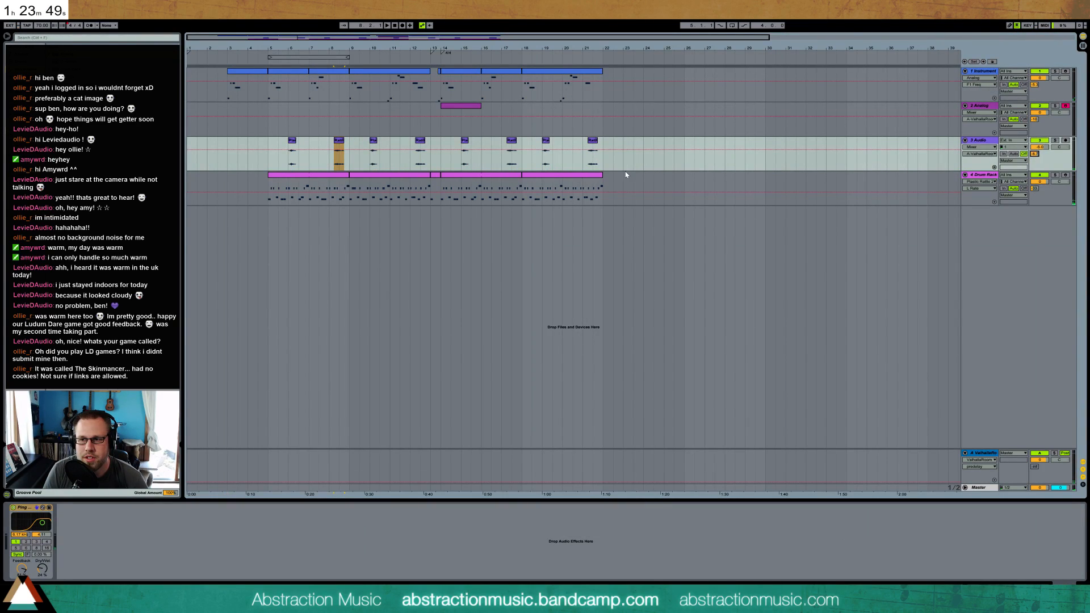
{"action": "left_click", "coordinate": [268, 170]}
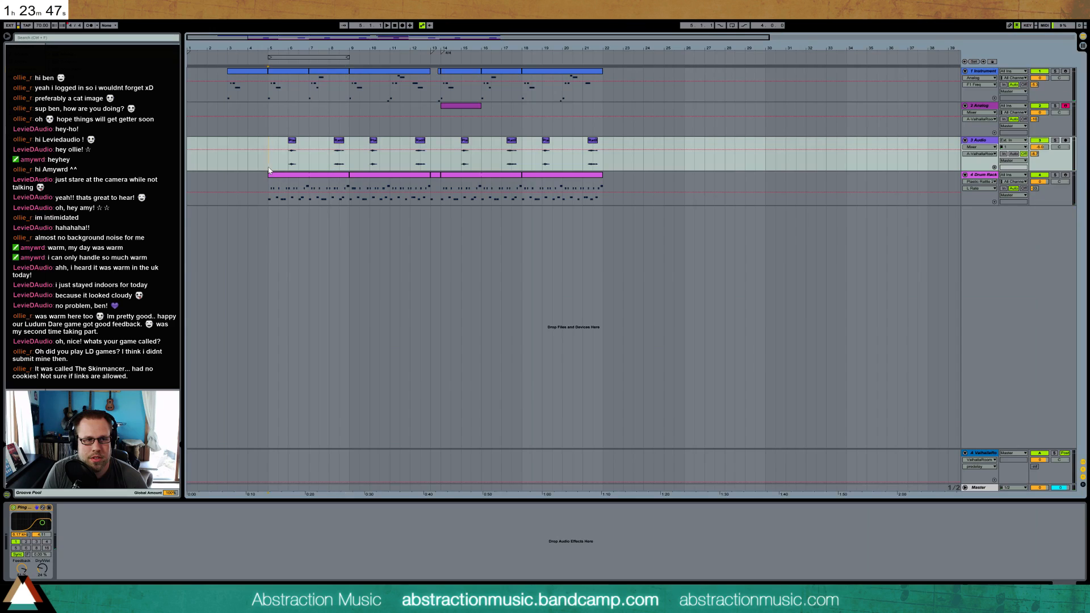
Play from bar 9 and nudge the quiet metal note just before beat 2.4 slightly earlier in the Drum Rack clip there
{"action": "left_click", "coordinate": [349, 170]}
{"action": "key", "text": "space"}
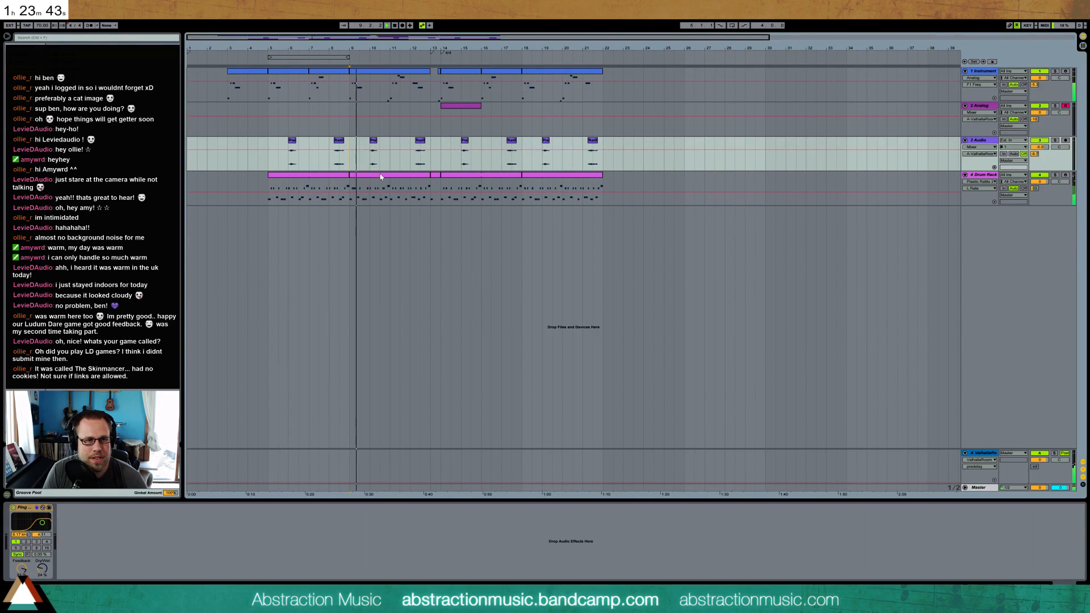
{"action": "double_click", "coordinate": [377, 176]}
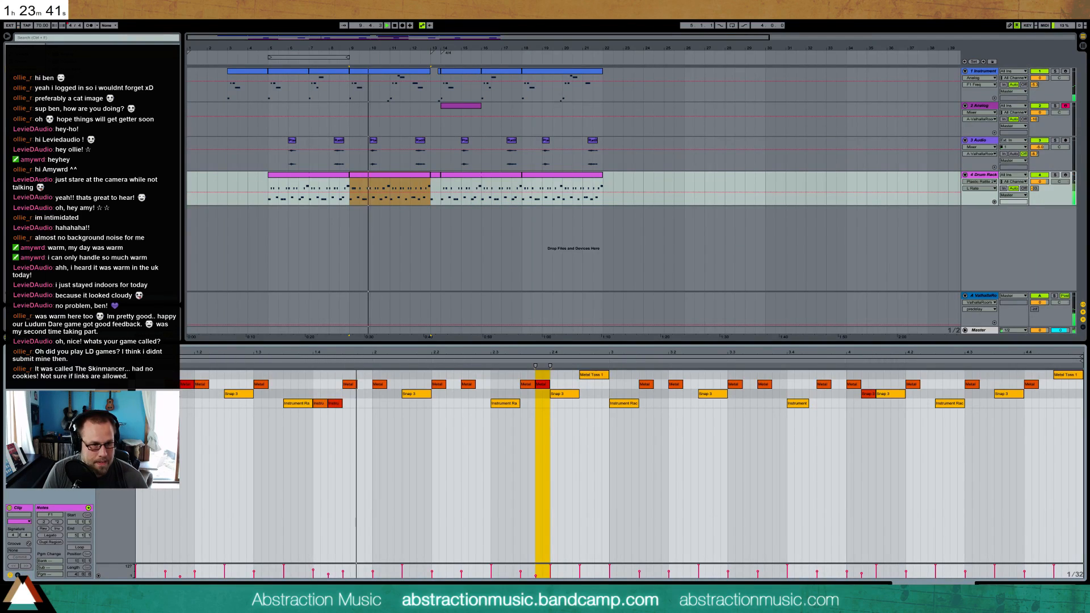
{"action": "left_click", "coordinate": [185, 384]}
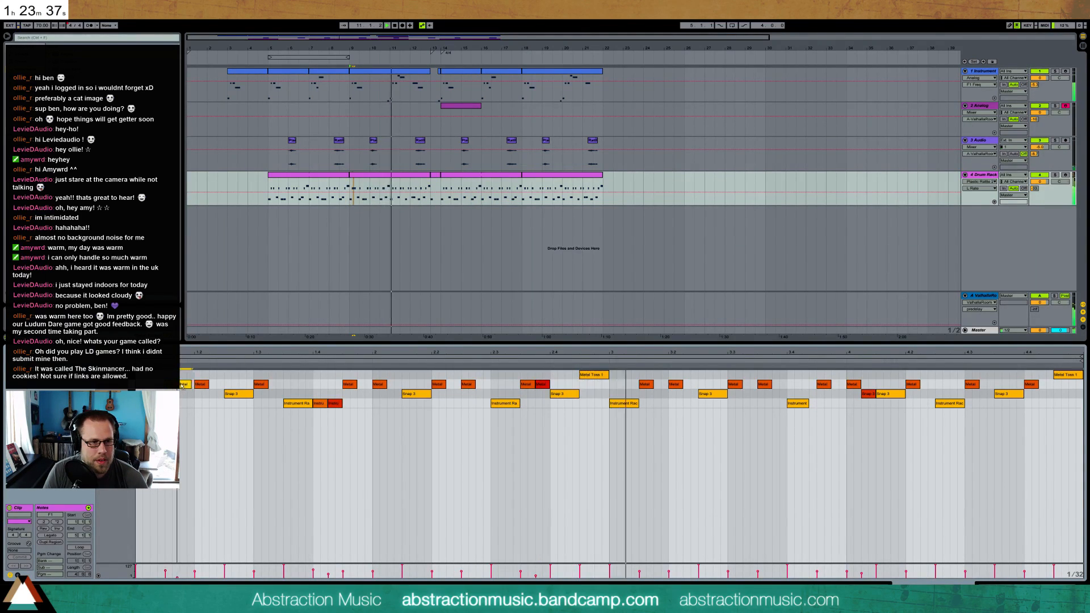
{"action": "left_click_drag", "start_coordinate": [543, 386], "coordinate": [539, 387]}
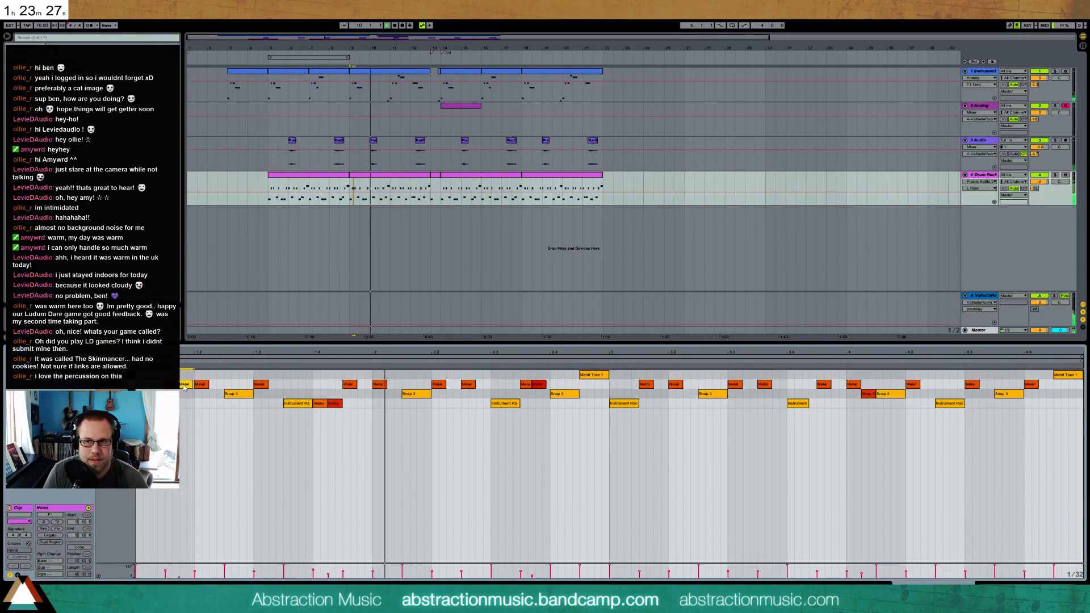
{"action": "left_click", "coordinate": [539, 385]}
{"action": "left_click_drag", "start_coordinate": [531, 385], "coordinate": [532, 385]}
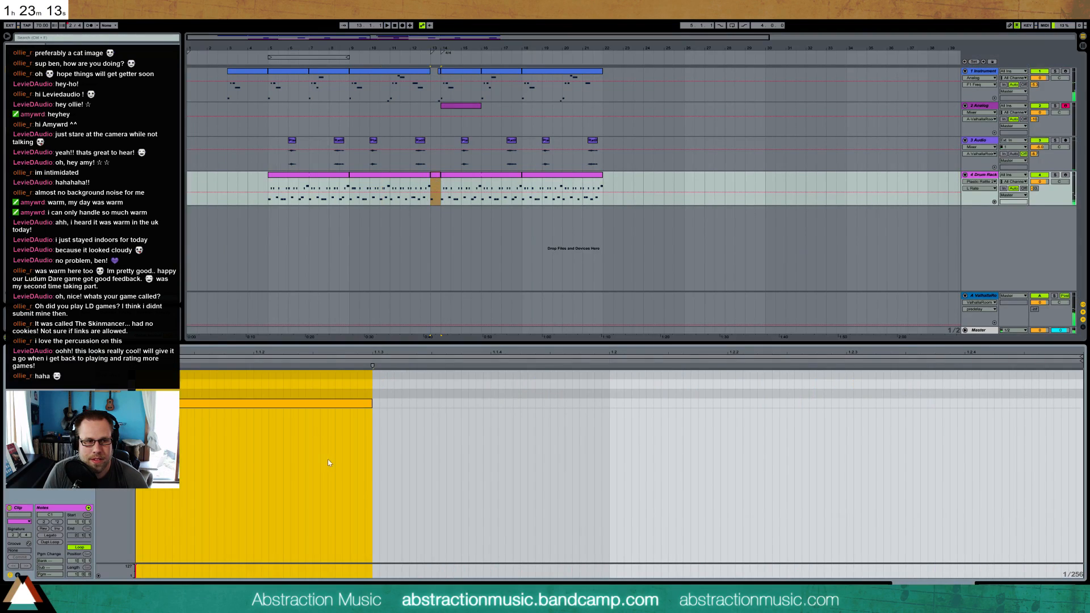
Place a second Instrument Rack note directly after the first in the short drum clip at bar 13 and play from there
{"action": "left_click_drag", "start_coordinate": [379, 403], "coordinate": [609, 408]}
{"action": "left_click_drag", "start_coordinate": [513, 404], "coordinate": [456, 403]}
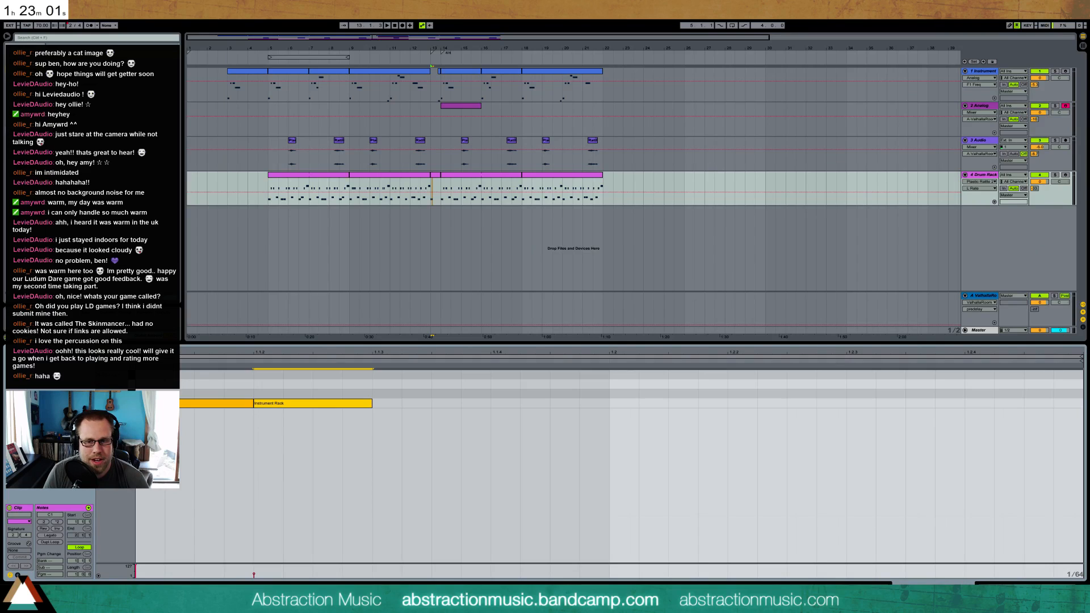
{"action": "key", "text": "shift+Tab"}
{"action": "key", "text": "space"}
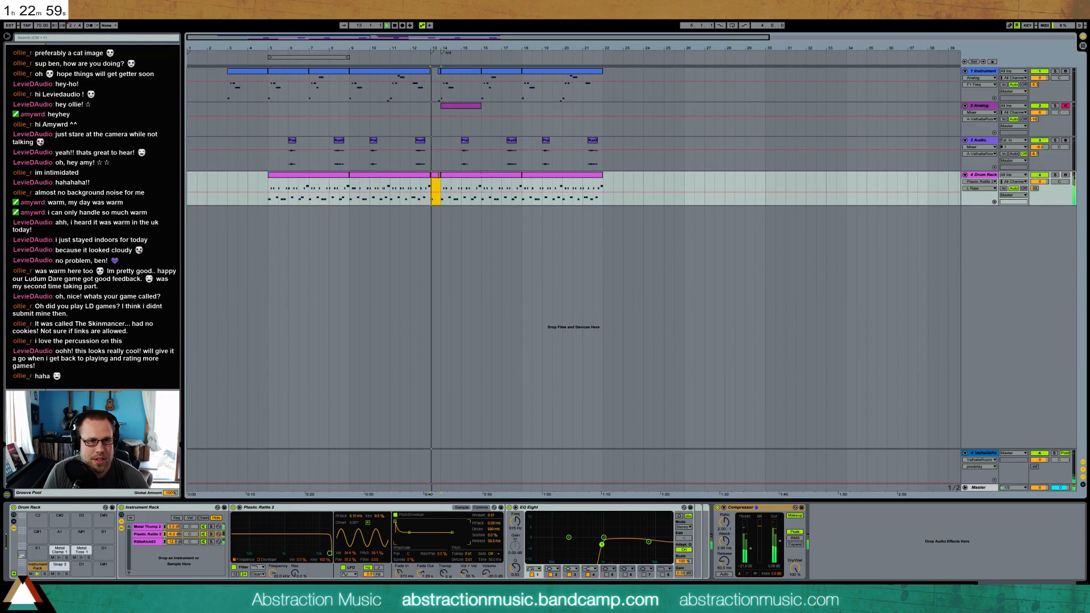
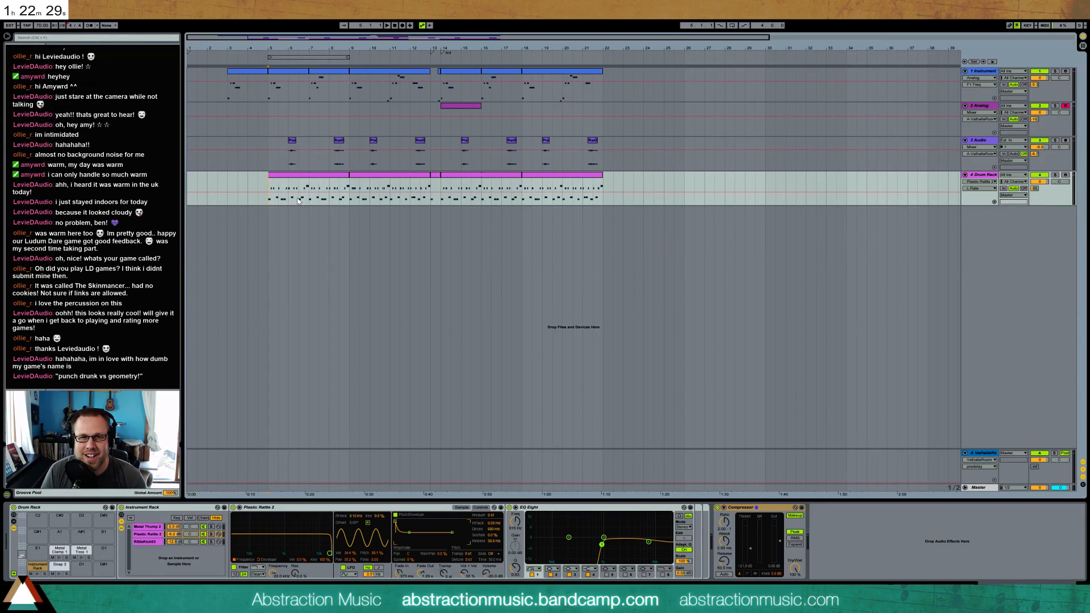
Play from bar 5 and inspect the devices on the Drum Rack's Instrument Rack chains and its Snap 3 and Metal Clamp 1 pads
{"action": "key", "text": "space"}
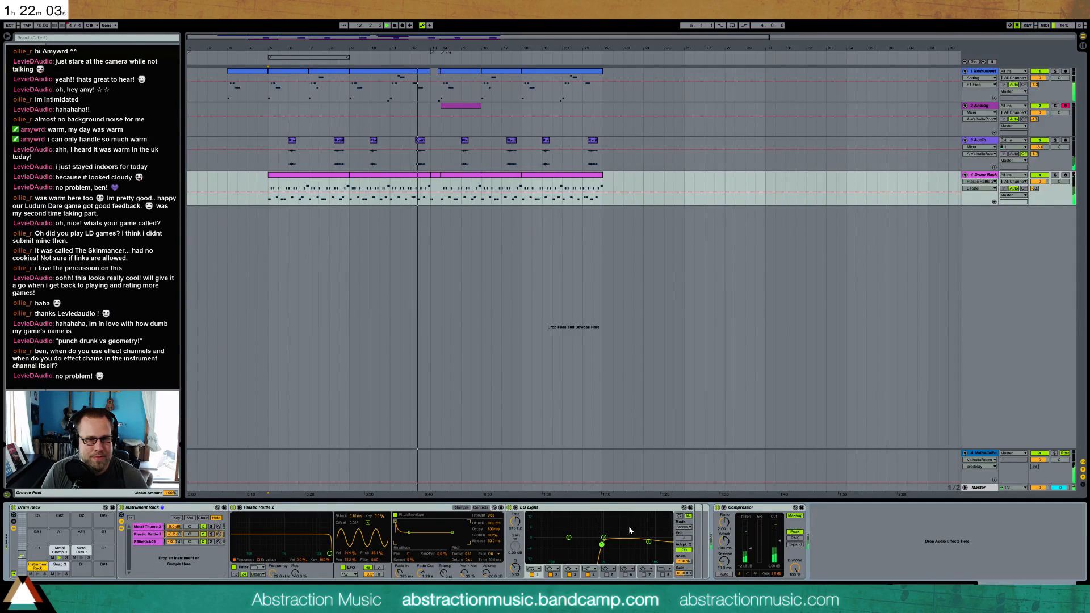
{"action": "left_click", "coordinate": [572, 509]}
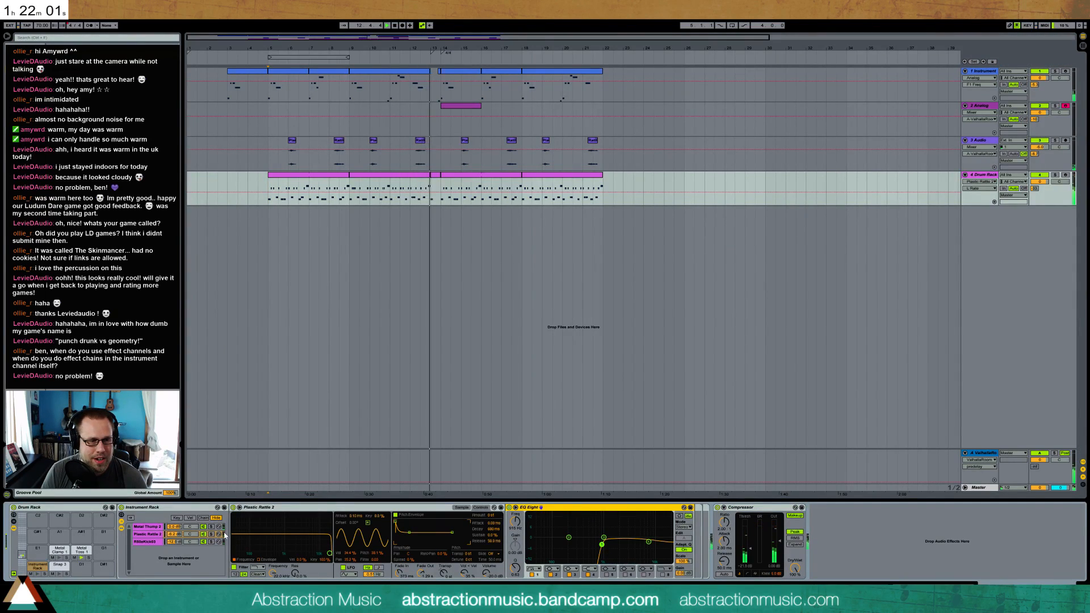
{"action": "left_click", "coordinate": [149, 527]}
{"action": "left_click", "coordinate": [151, 534]}
{"action": "left_click", "coordinate": [151, 542]}
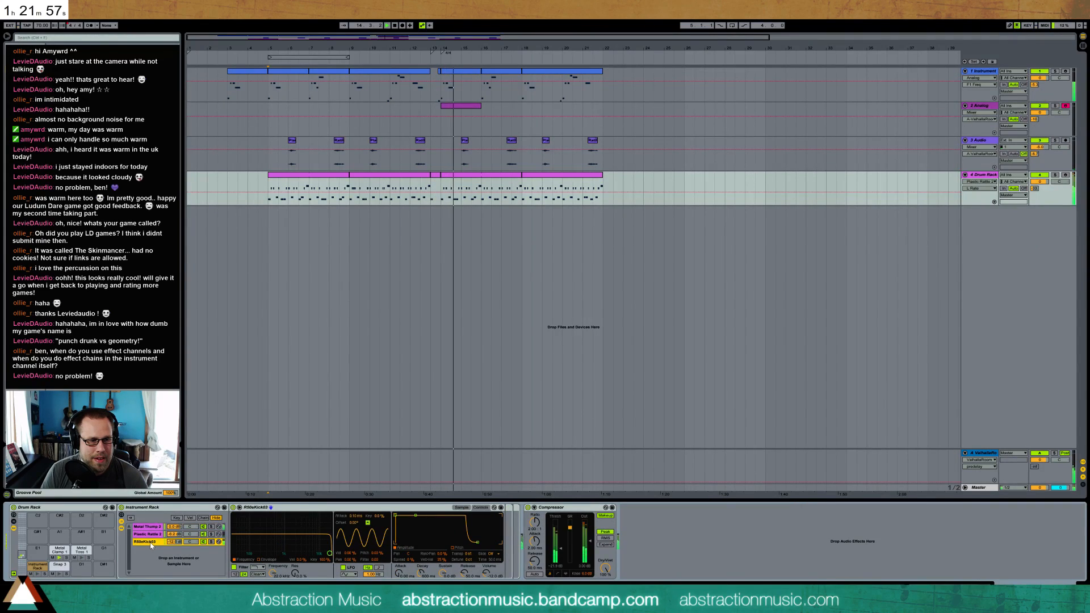
{"action": "left_click", "coordinate": [148, 534]}
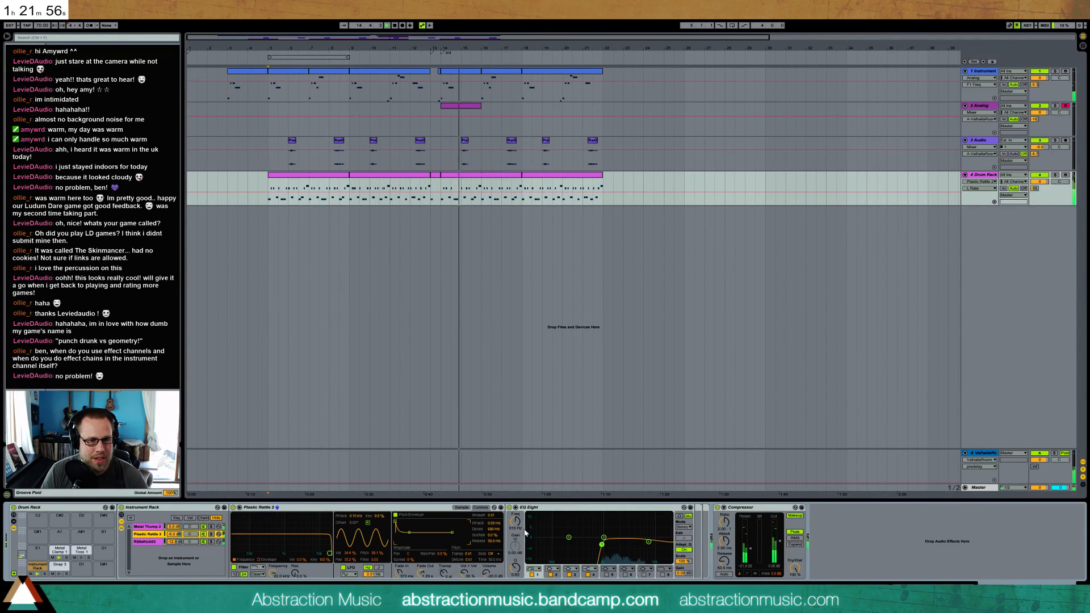
{"action": "left_click", "coordinate": [754, 509]}
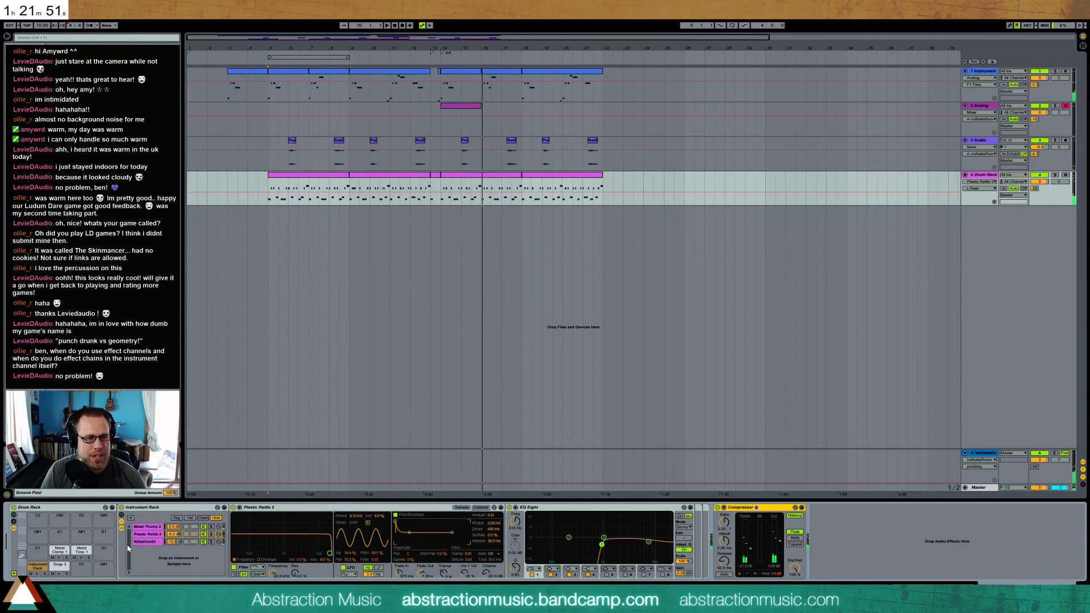
{"action": "left_click", "coordinate": [60, 568]}
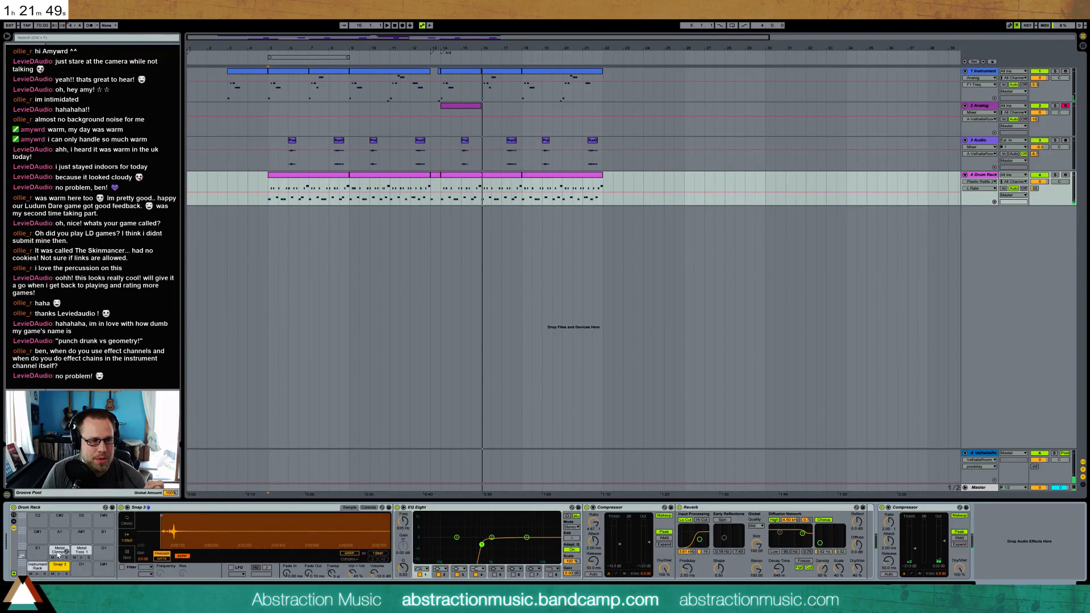
{"action": "left_click", "coordinate": [60, 551]}
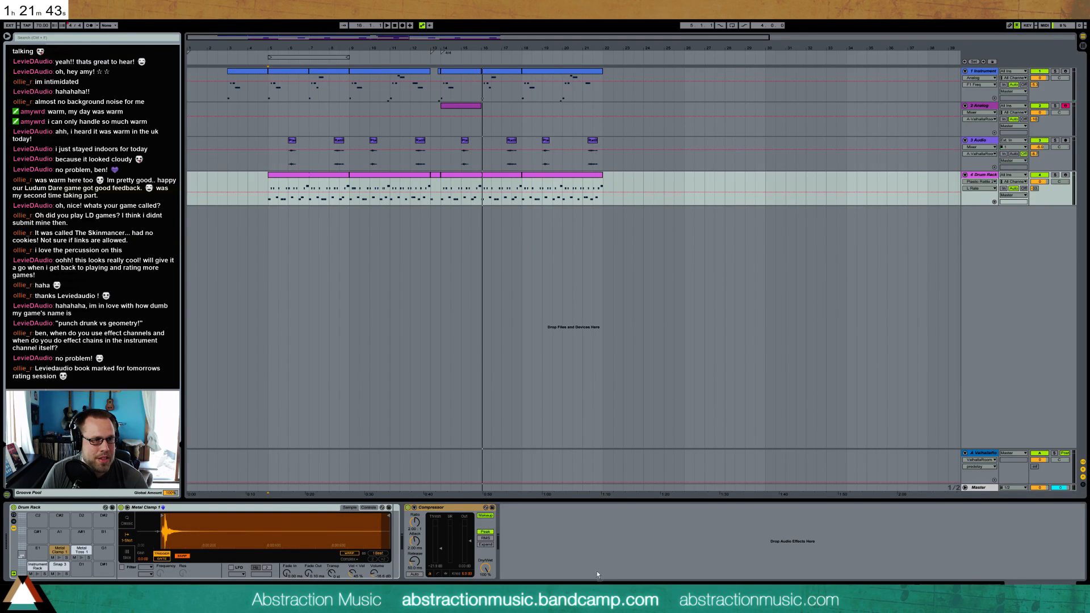
Replace the Compressor after the Drum Rack with a Glue Compressor, lowering its threshold and raising its makeup gain
{"action": "left_click_drag", "start_coordinate": [448, 512], "coordinate": [448, 511]}
{"action": "left_click", "coordinate": [447, 509]}
{"action": "key", "text": "Delete"}
{"action": "left_click_drag", "start_coordinate": [448, 561], "coordinate": [449, 607]}
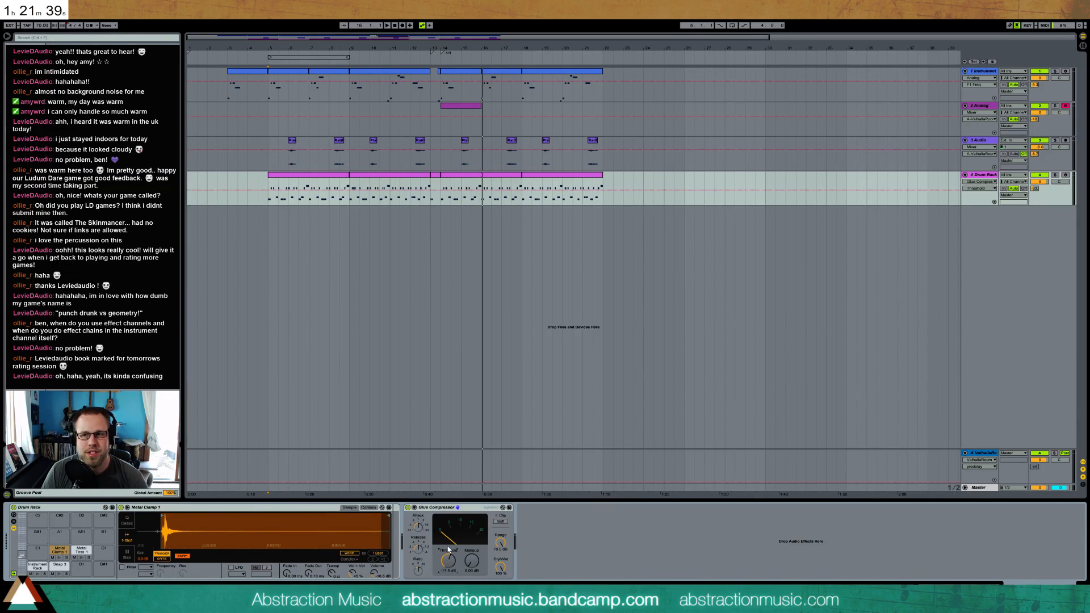
{"action": "left_click_drag", "start_coordinate": [472, 561], "coordinate": [472, 539]}
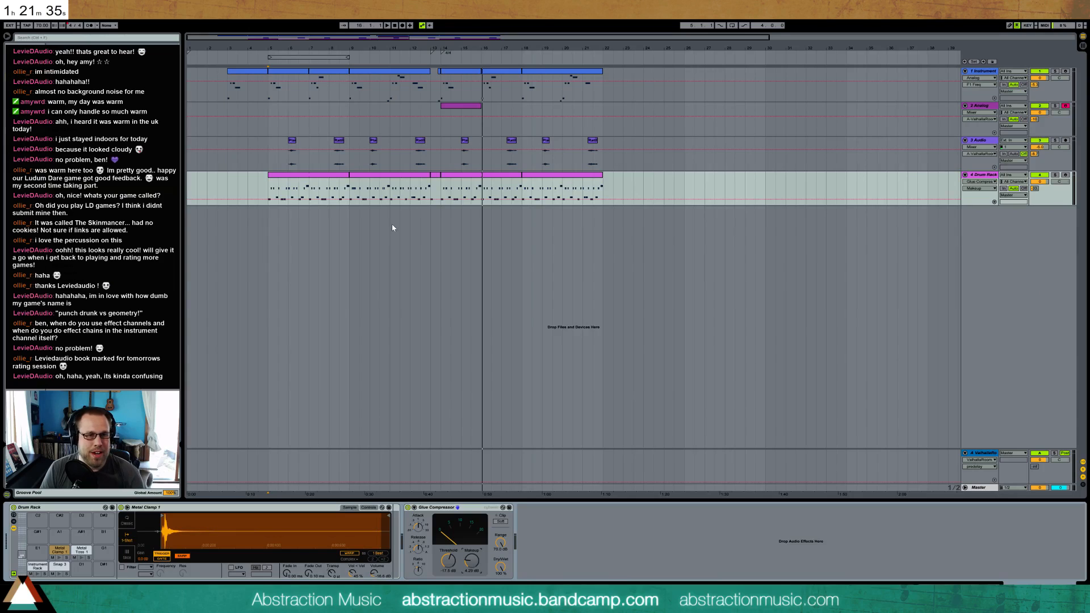
Play from bar 9 and fine-tune the Glue Compressor's threshold and makeup gain on the Drum Rack track
{"action": "left_click", "coordinate": [349, 188]}
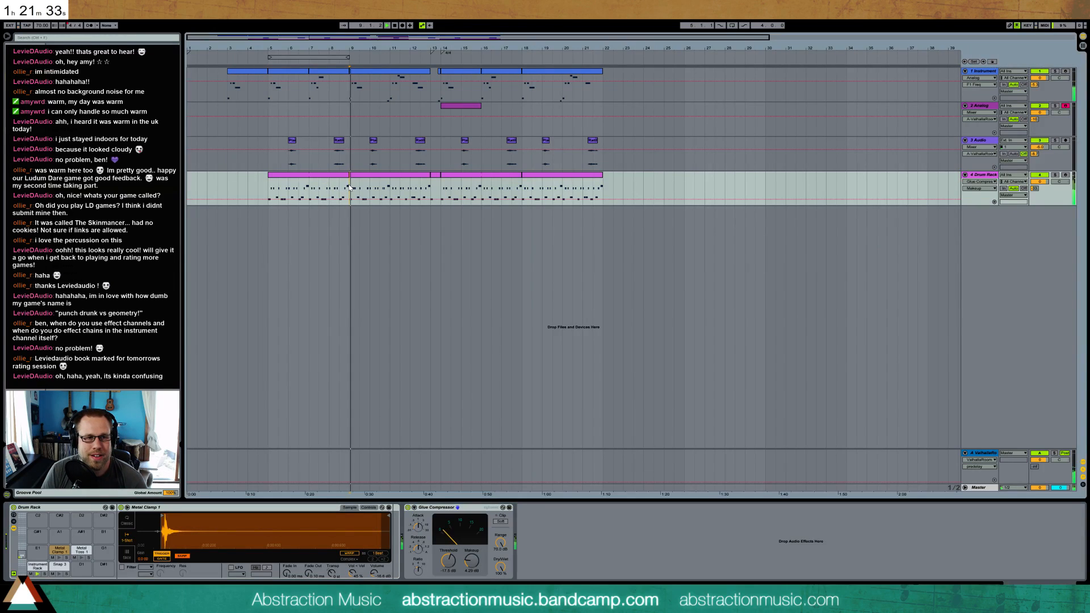
{"action": "left_click", "coordinate": [449, 561]}
{"action": "left_click_drag", "start_coordinate": [448, 561], "coordinate": [479, 544]}
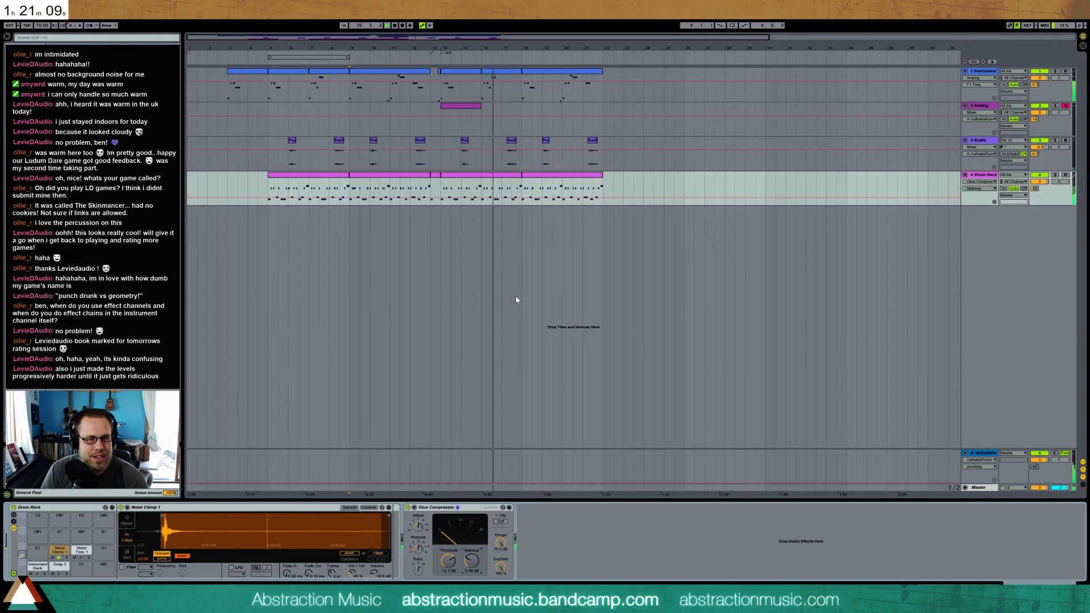
Show the effects on the Audio track and the ValhallaRoom return, and loop the eight bars from bar 14 to bar 22
{"action": "left_click", "coordinate": [984, 143]}
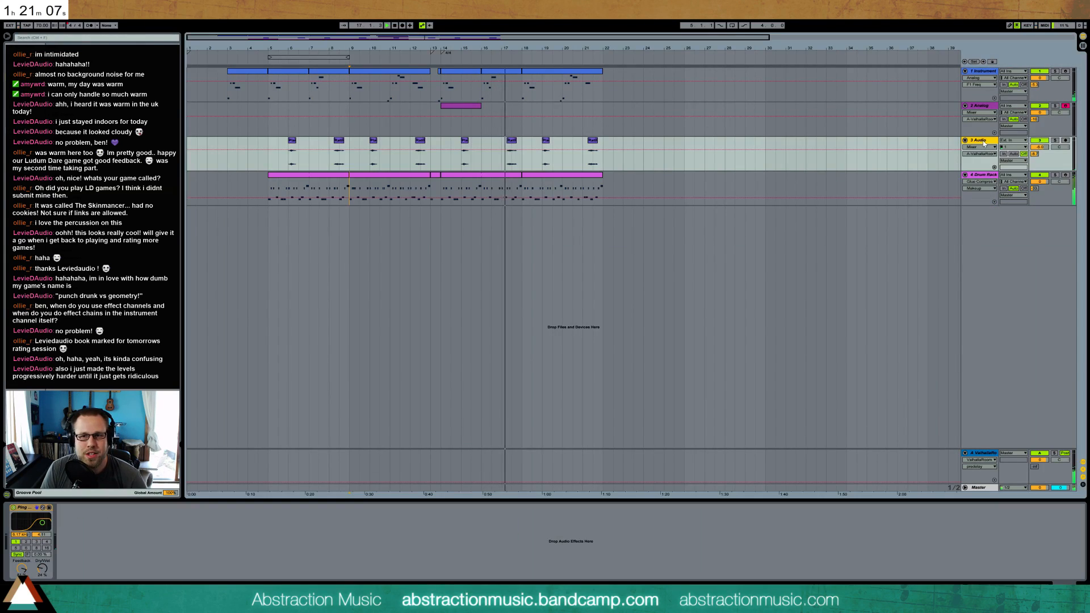
{"action": "left_click", "coordinate": [984, 453]}
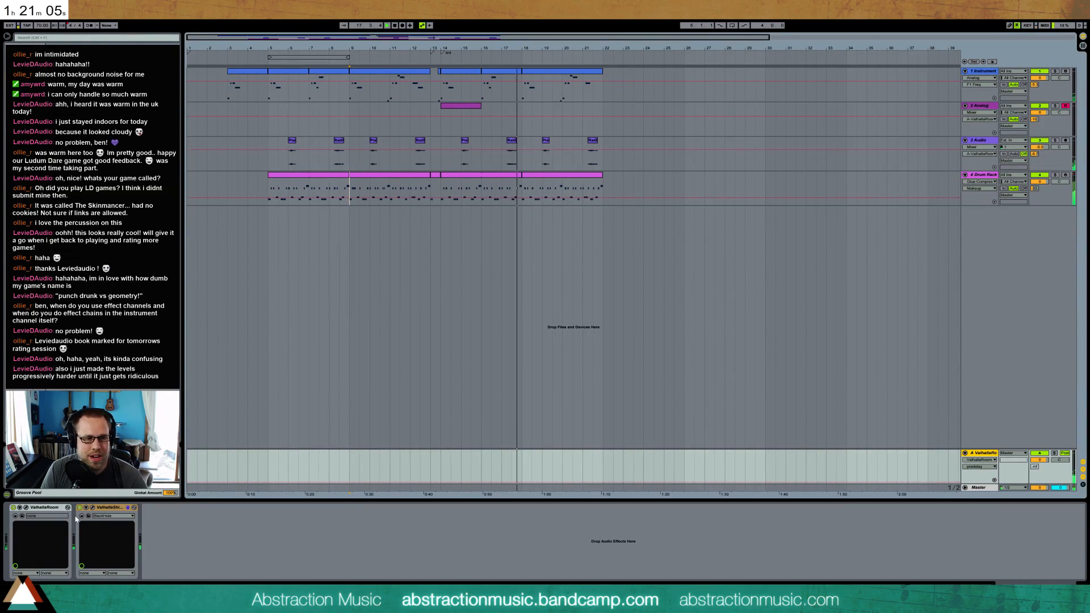
{"action": "left_click_drag", "start_coordinate": [440, 189], "coordinate": [604, 191]}
{"action": "key", "text": "ctrl+l"}
{"action": "left_click", "coordinate": [293, 473]}
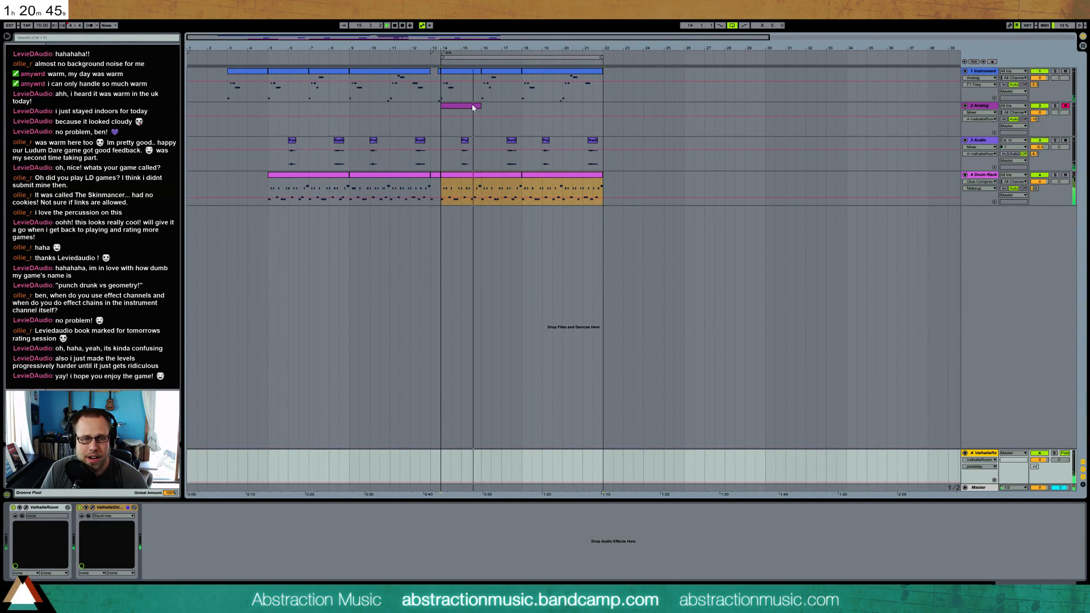
Examine the two Analog chains and their effects in the first track's Instrument Rack while the loop plays
{"action": "left_click", "coordinate": [471, 72]}
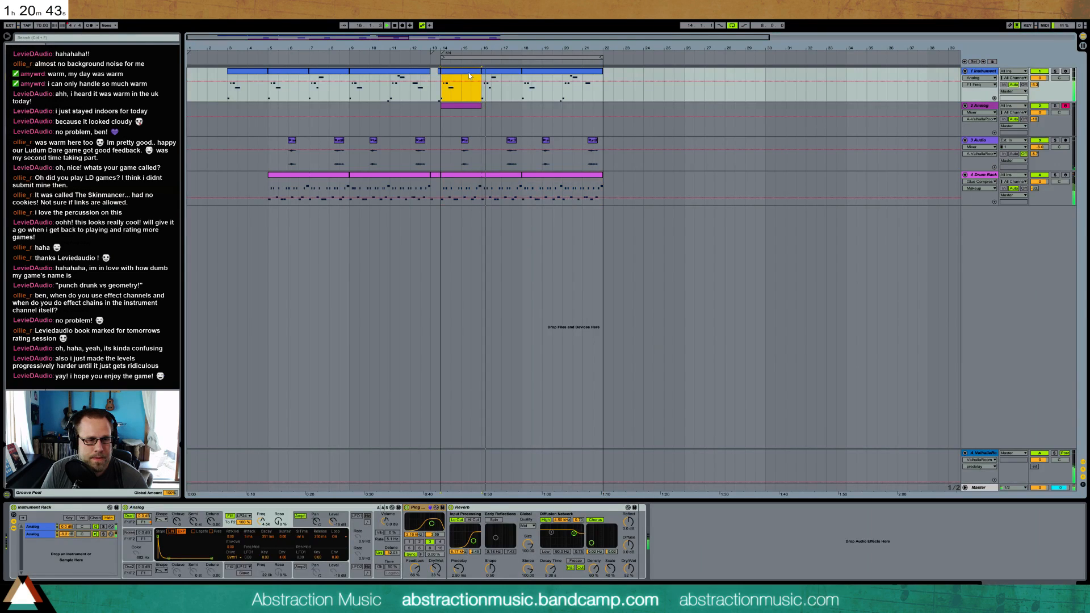
{"action": "left_click", "coordinate": [43, 534]}
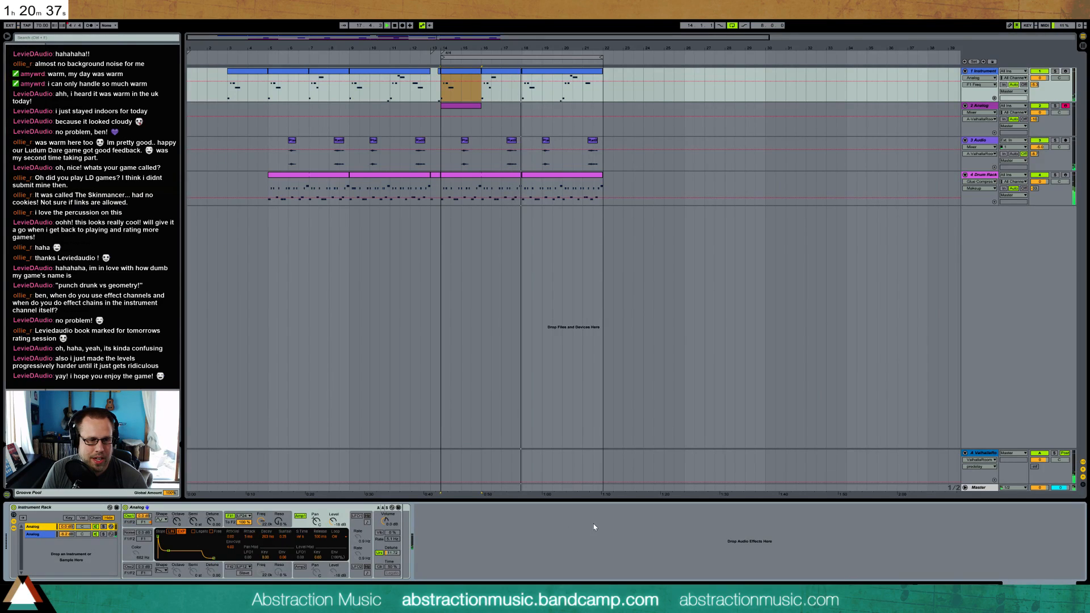
{"action": "left_click", "coordinate": [39, 535]}
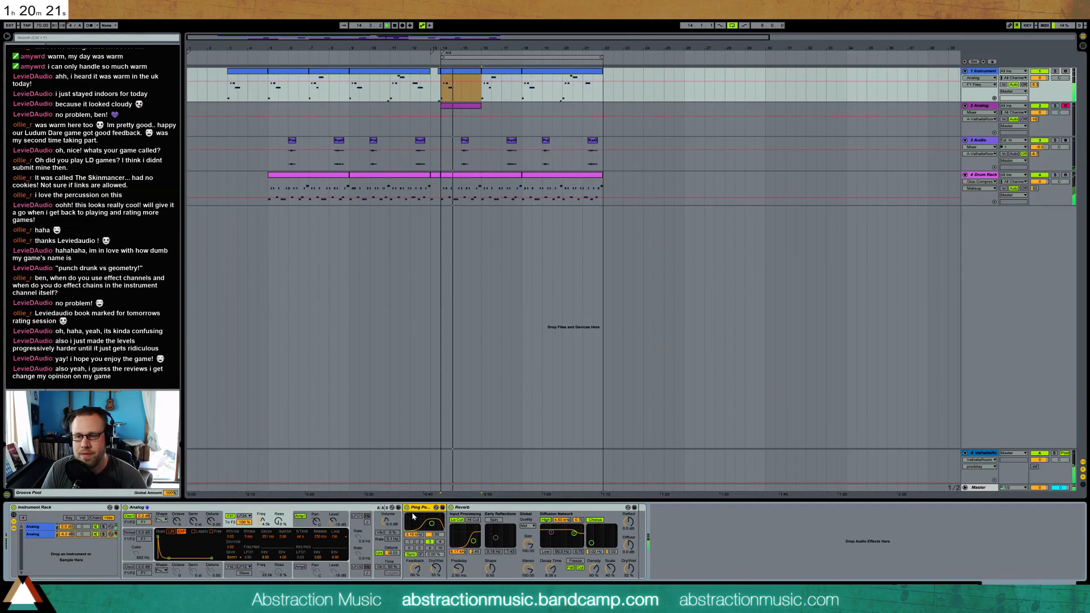
Turn off oscillator 2 in the second track's Analog and lower the sustain point of its filter 1 envelope
{"action": "double_click", "coordinate": [454, 107]}
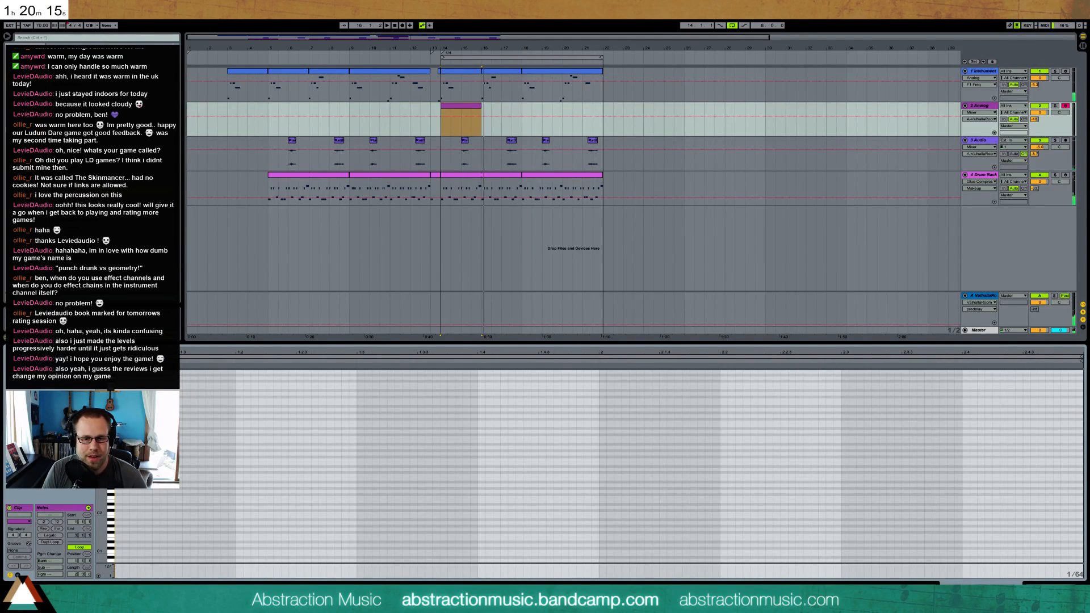
{"action": "key", "text": "shift+Tab"}
{"action": "left_click", "coordinate": [18, 568]}
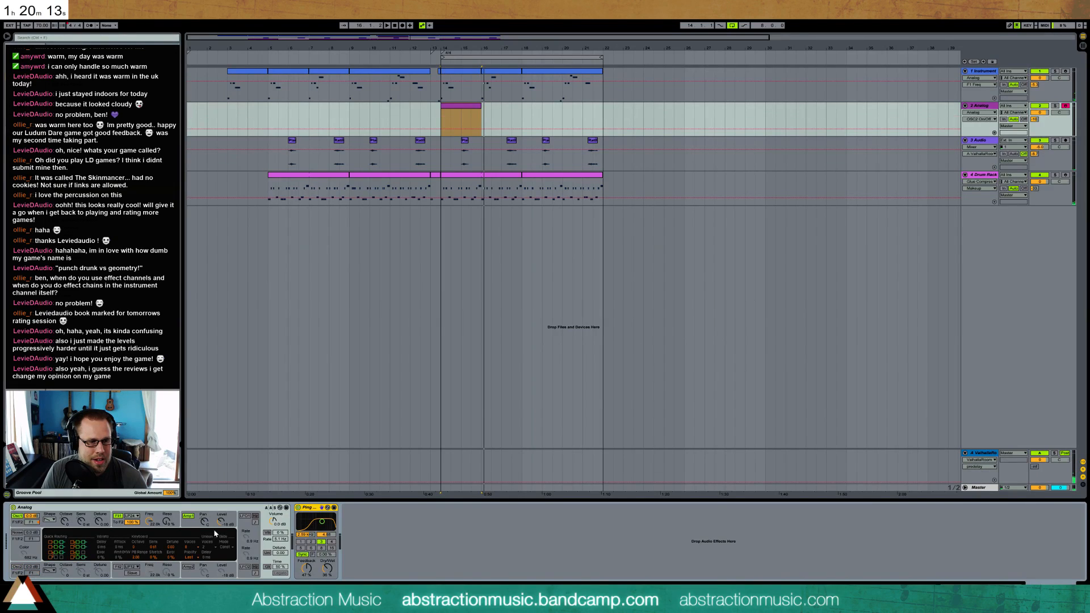
{"action": "left_click", "coordinate": [151, 523]}
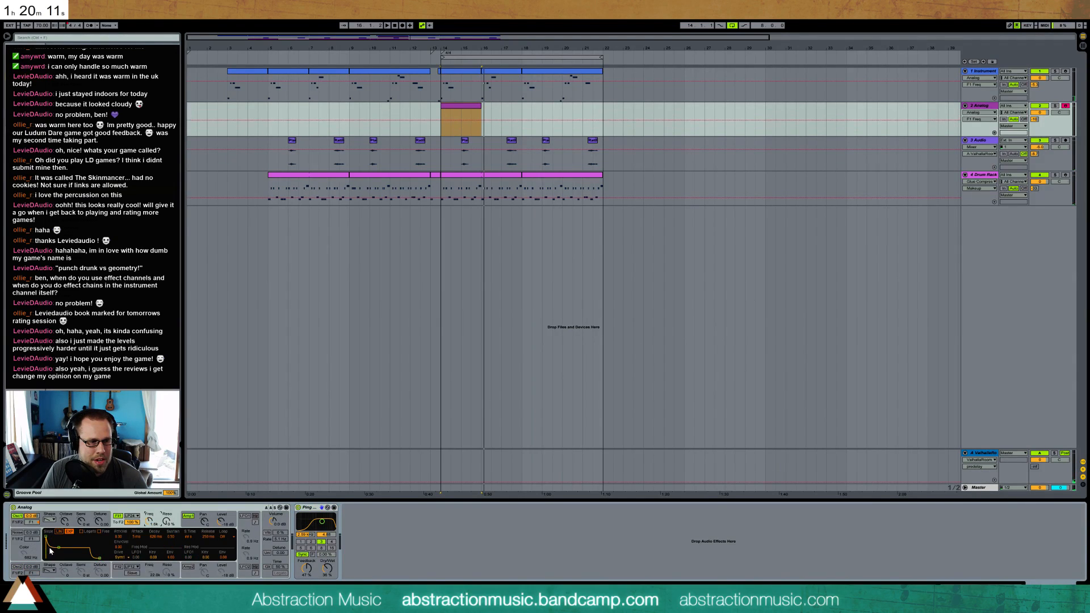
{"action": "left_click_drag", "start_coordinate": [58, 550], "coordinate": [58, 552]}
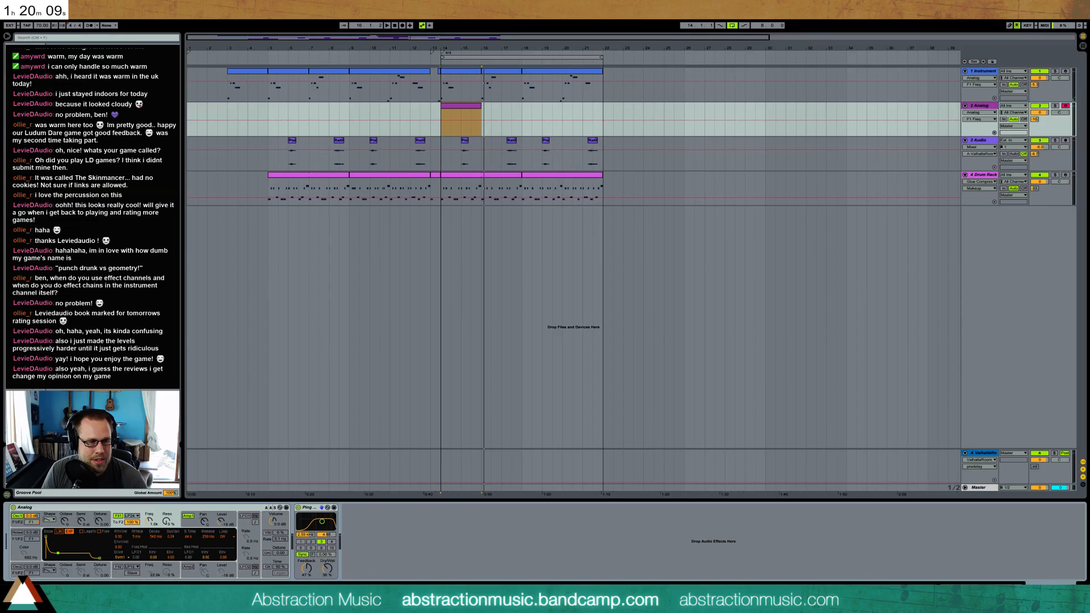
Enable unison in Analog, set oscillator 1 to a rectangle wave and lower its pulse width
{"action": "left_click", "coordinate": [268, 553]}
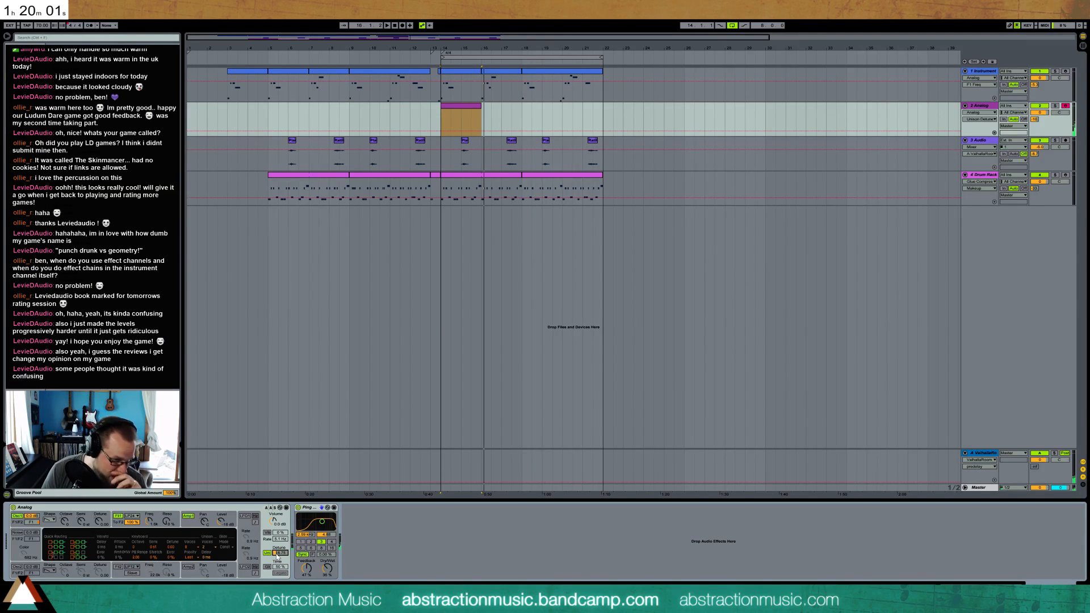
{"action": "left_click", "coordinate": [50, 520]}
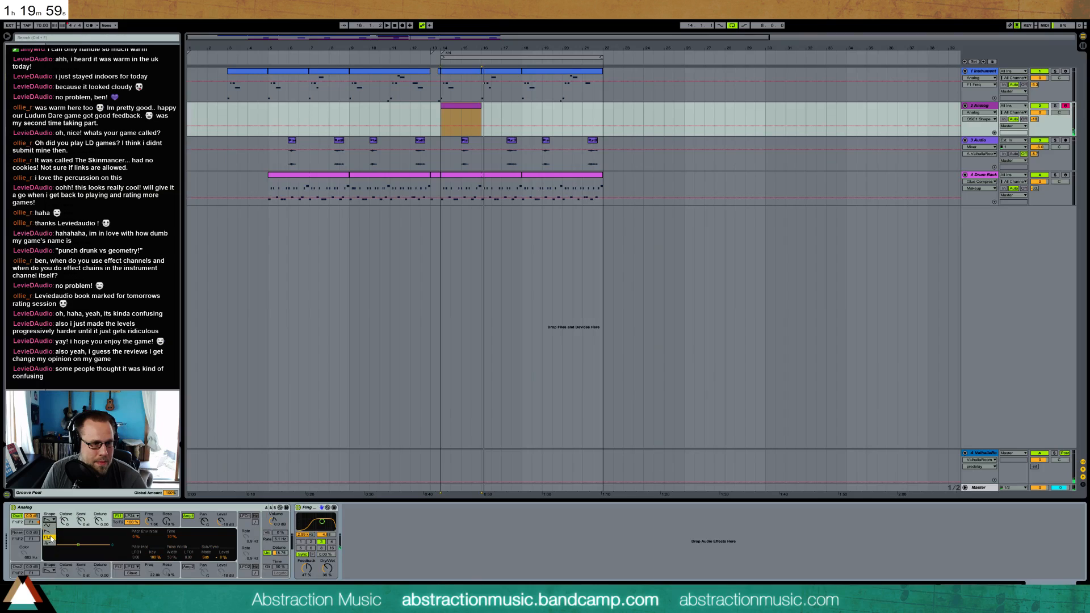
{"action": "left_click_drag", "start_coordinate": [170, 558], "coordinate": [170, 582]}
{"action": "left_click", "coordinate": [117, 524]}
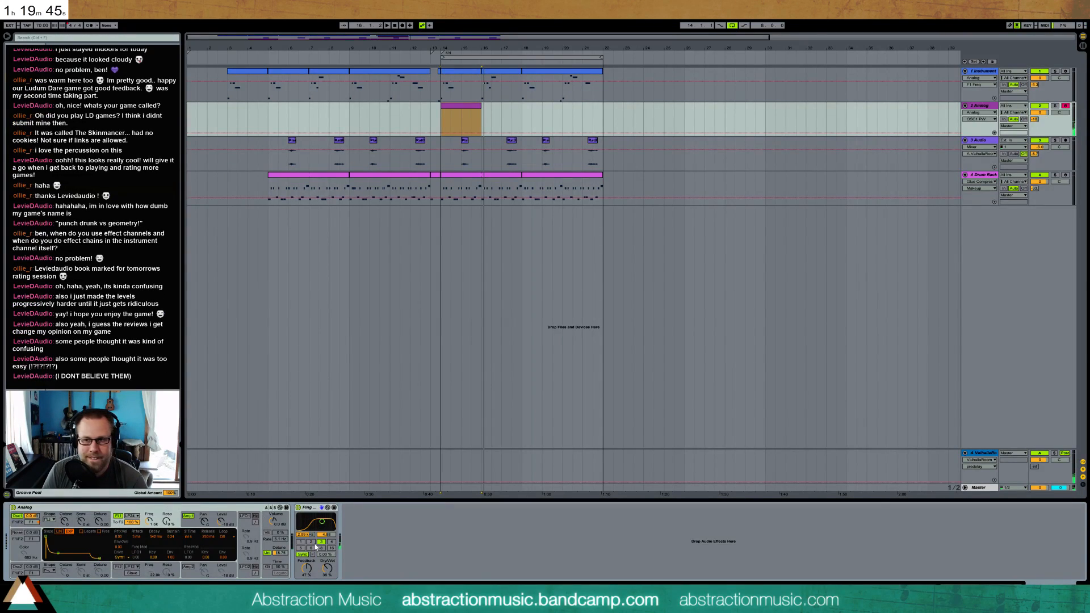
Try a beat delay of 1 on the Analog track's Ping Pong Delay, return it to 3, and play from bar 14
{"action": "left_click", "coordinate": [302, 542]}
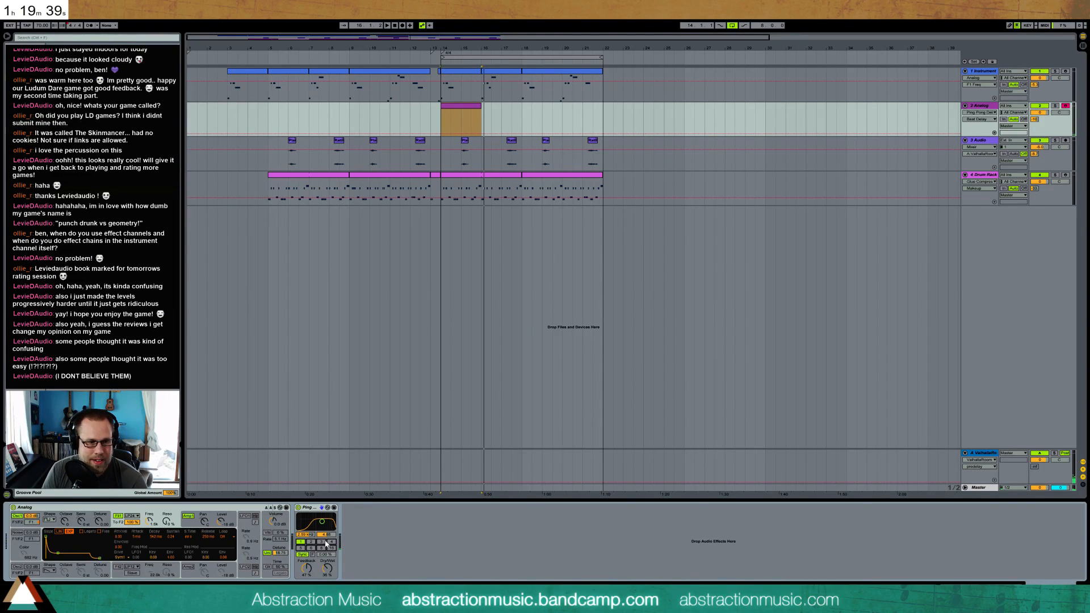
{"action": "left_click", "coordinate": [321, 543]}
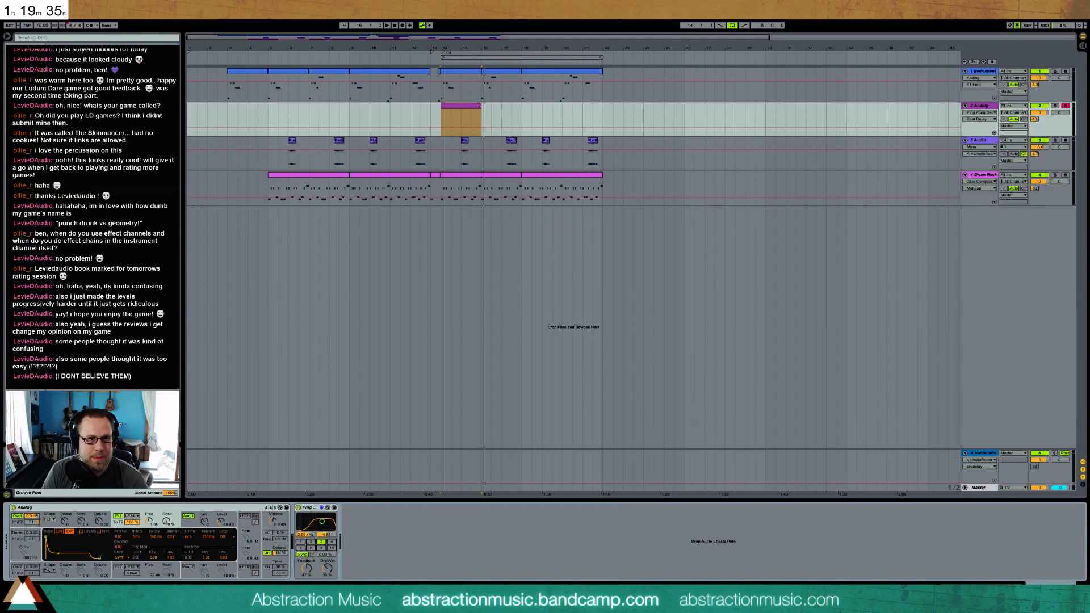
{"action": "left_click", "coordinate": [470, 74]}
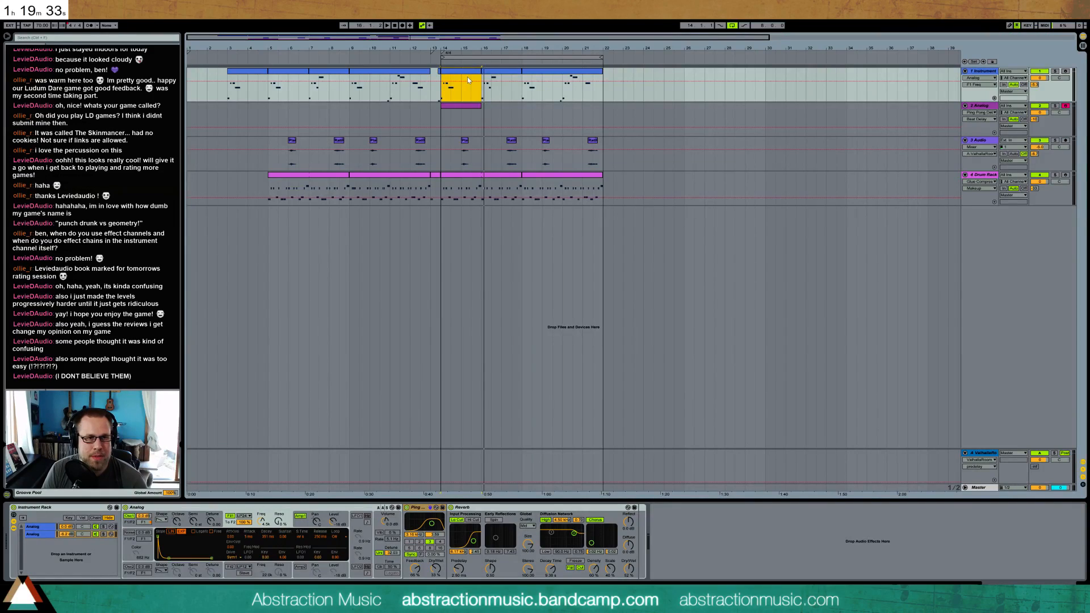
{"action": "key", "text": "space"}
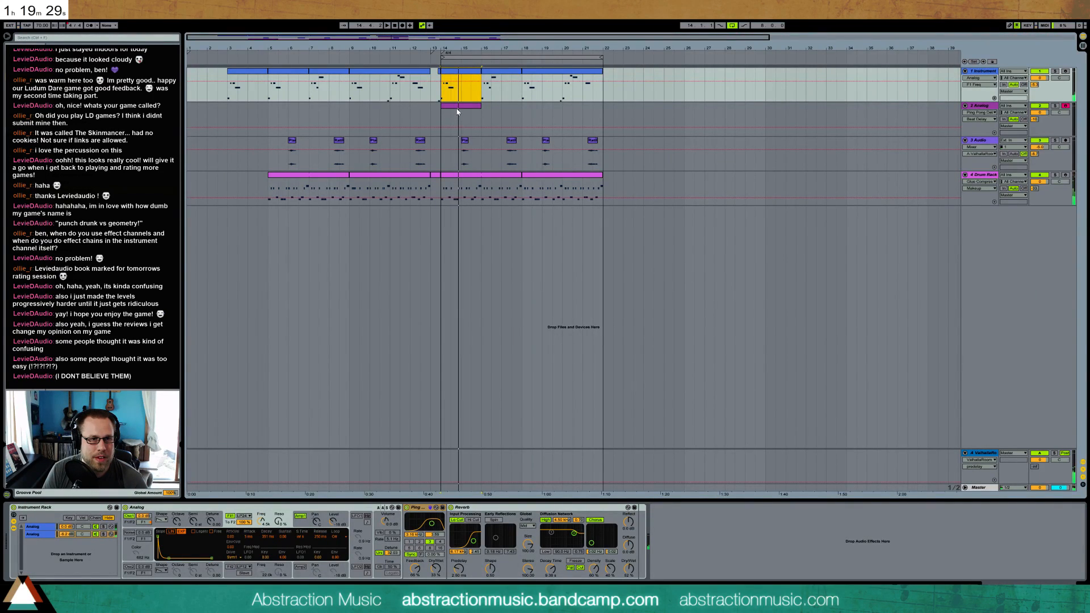
Replace the Analog track's existing clip with a new empty one-bar MIDI clip at bar 14 and open its notes
{"action": "left_click_drag", "start_coordinate": [467, 39], "coordinate": [398, 38]}
{"action": "left_click_drag", "start_coordinate": [476, 106], "coordinate": [517, 107]}
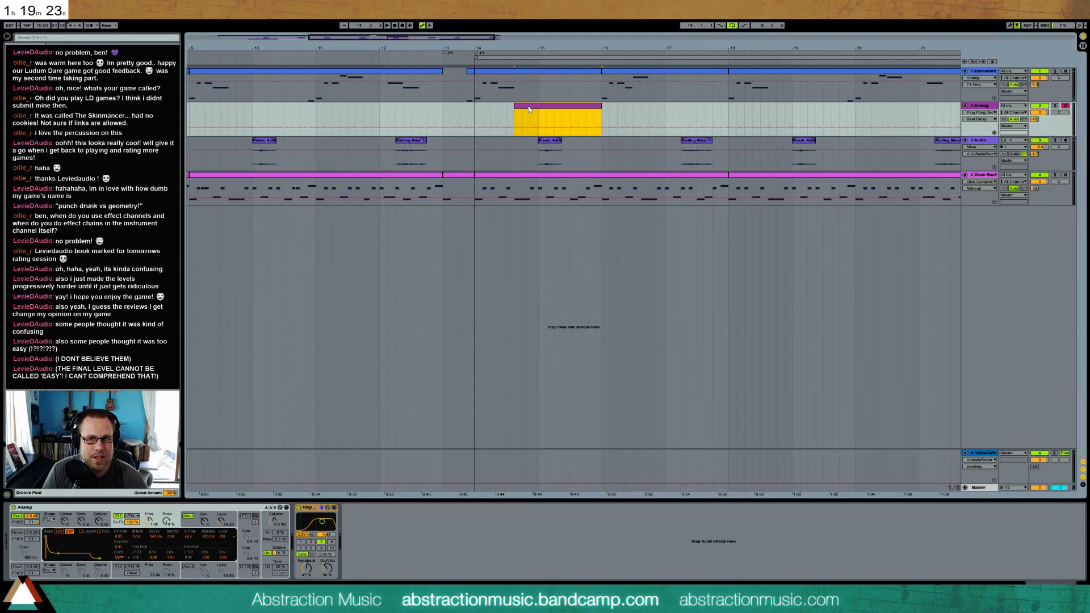
{"action": "key", "text": "Delete"}
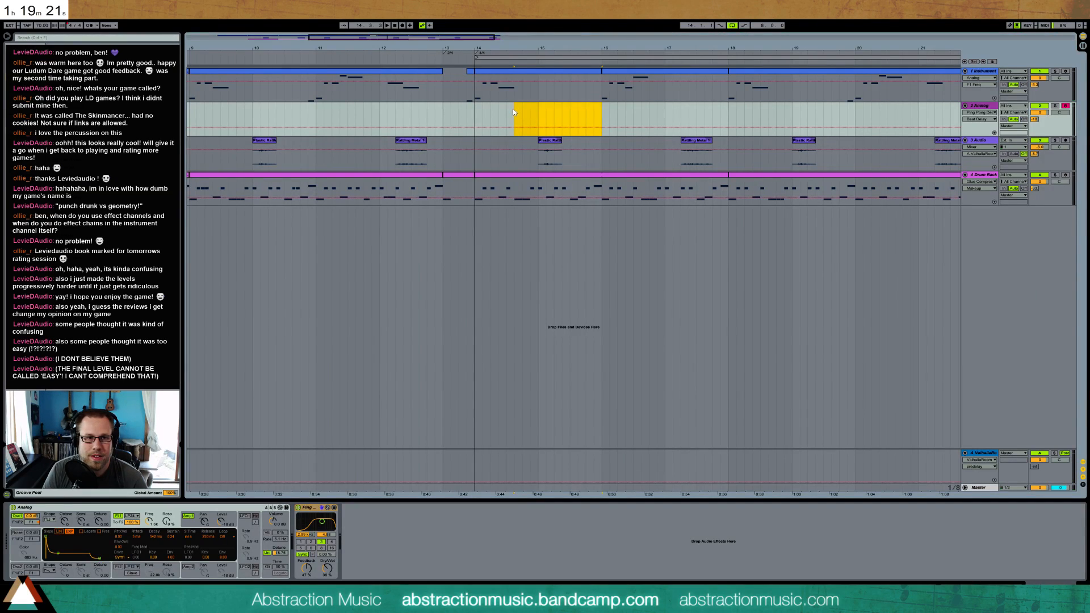
{"action": "left_click", "coordinate": [476, 116]}
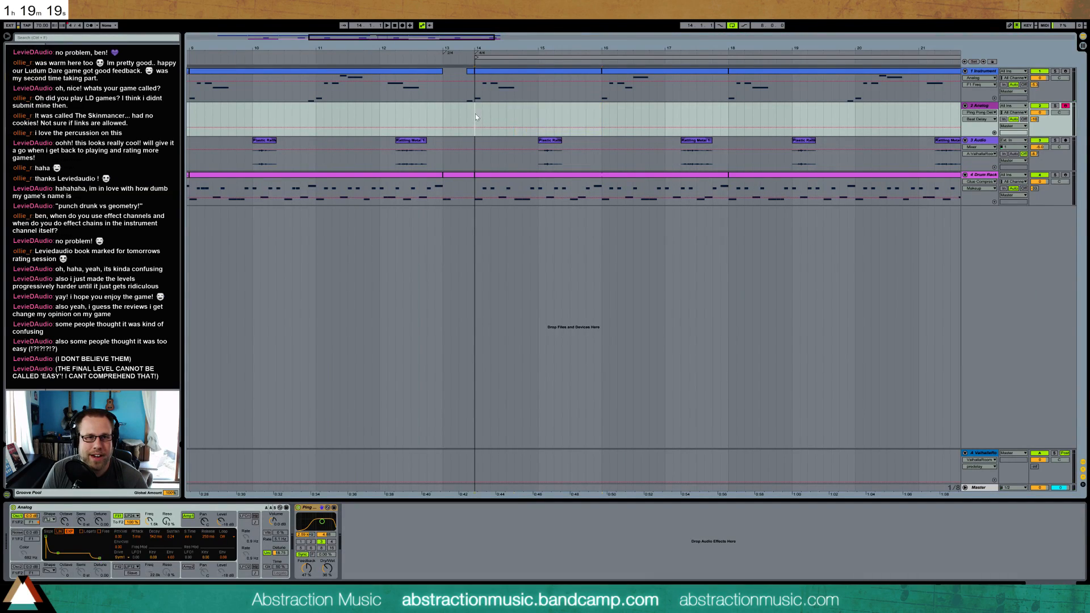
{"action": "key", "text": "ctrl+shift+m"}
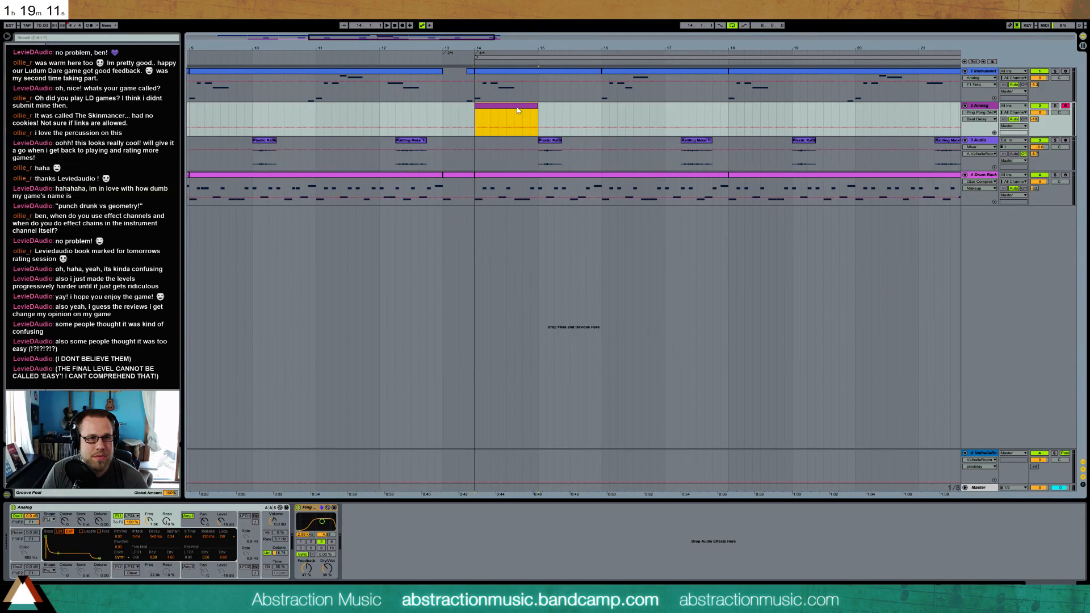
{"action": "double_click", "coordinate": [517, 110]}
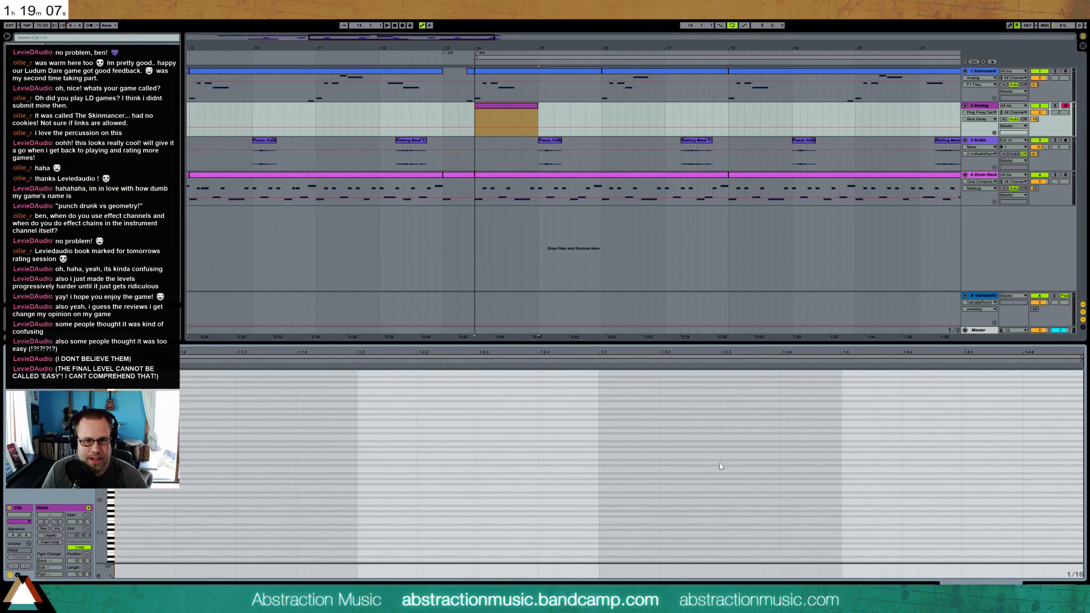
Check the first track's notes, then draw three rising sixteenth notes at 1.3.3, 1.3.4 and 1.4 in the Analog clip and play it
{"action": "left_click_drag", "start_coordinate": [101, 459], "coordinate": [101, 490]}
{"action": "left_click", "coordinate": [498, 75]}
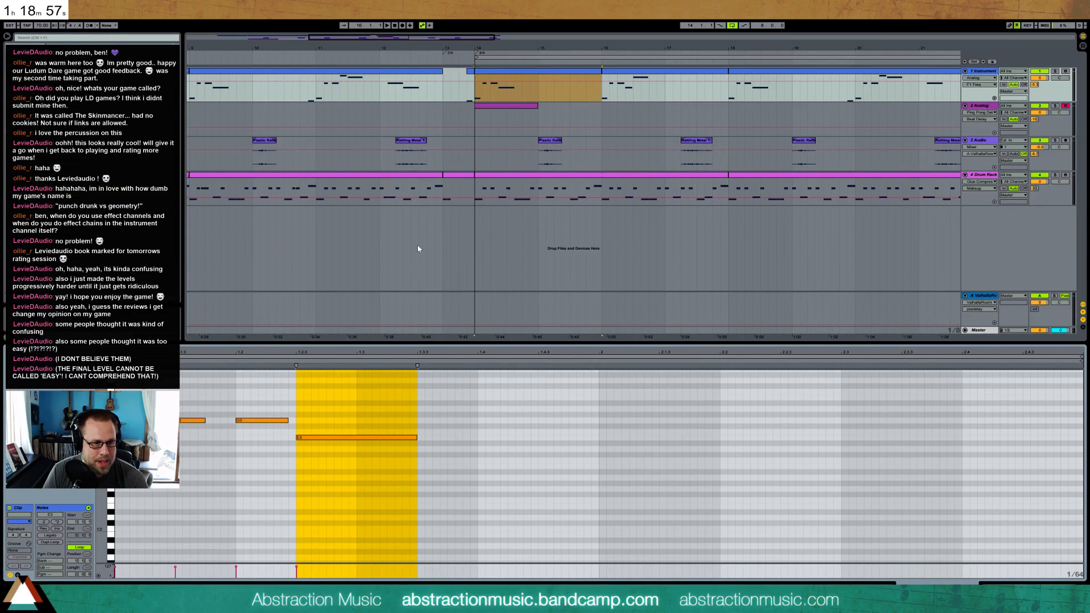
{"action": "left_click", "coordinate": [515, 109]}
{"action": "left_click_drag", "start_coordinate": [100, 508], "coordinate": [92, 554]}
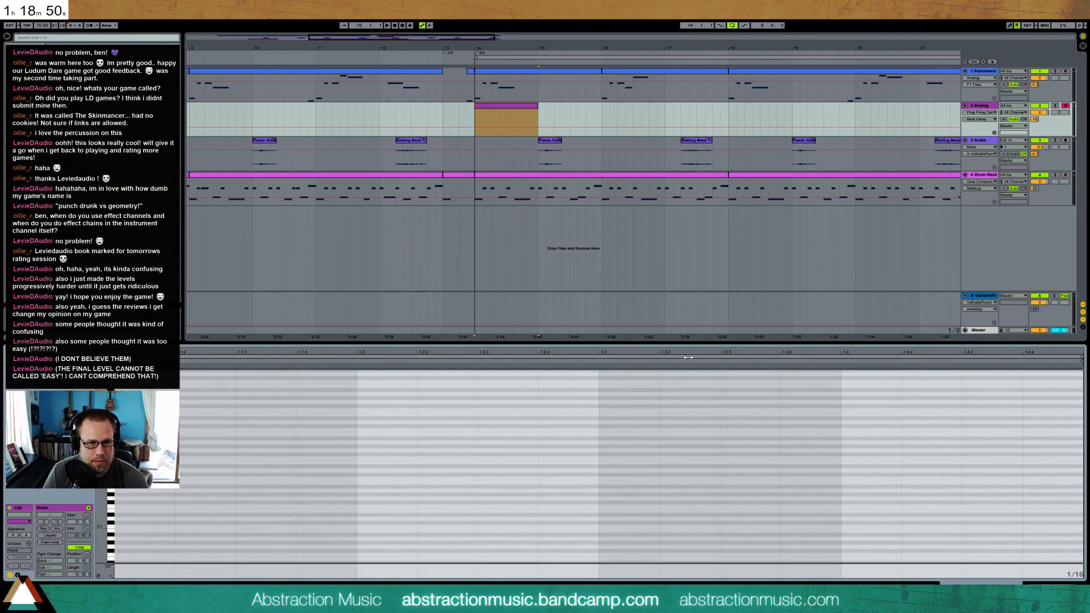
{"action": "double_click", "coordinate": [723, 444]}
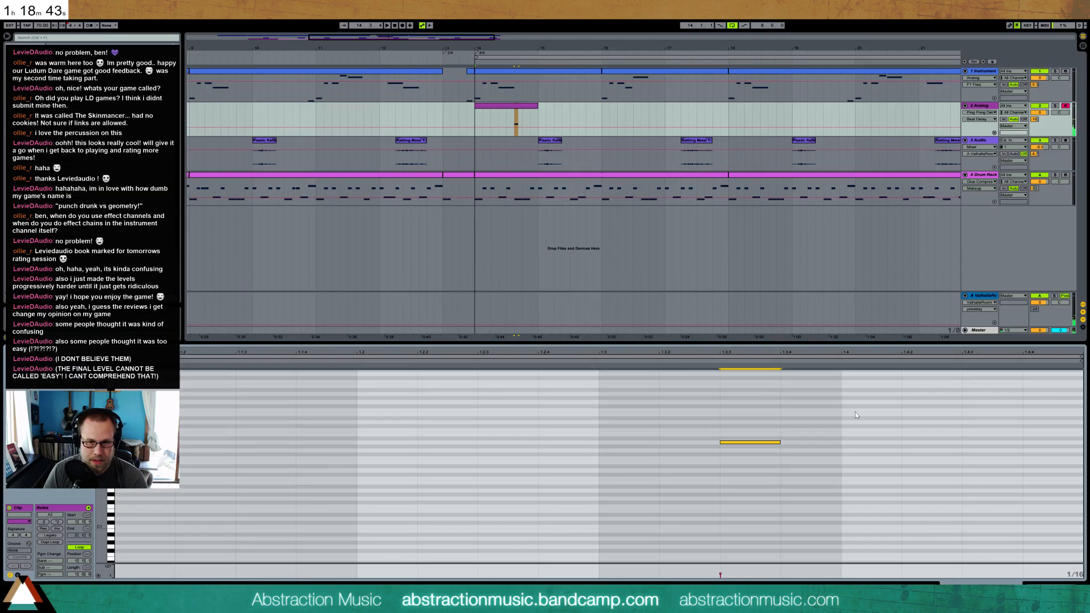
{"action": "double_click", "coordinate": [785, 415]}
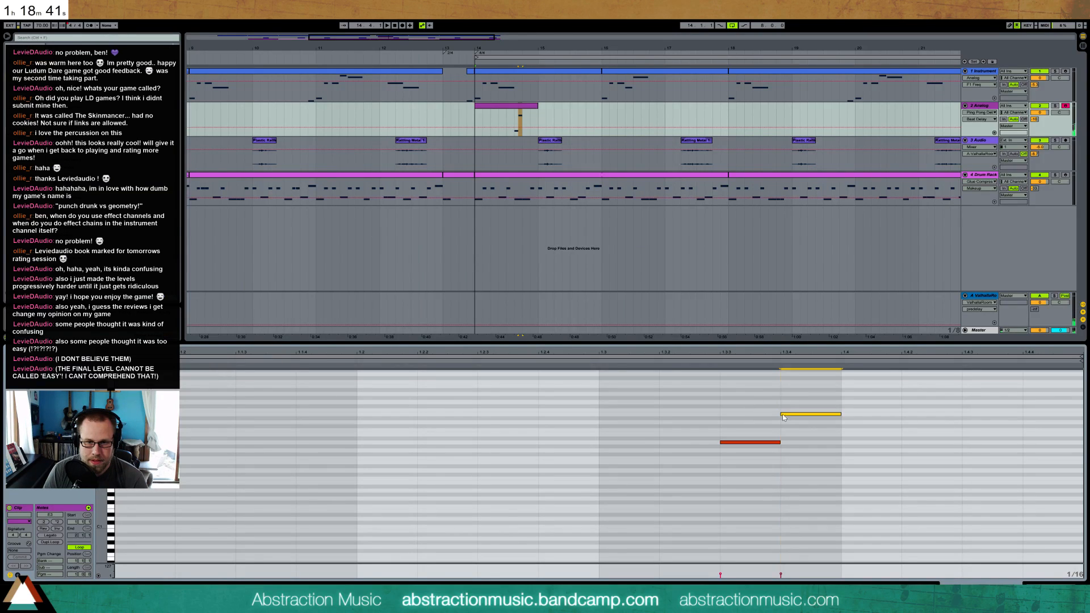
{"action": "double_click", "coordinate": [845, 393]}
{"action": "key", "text": "space"}
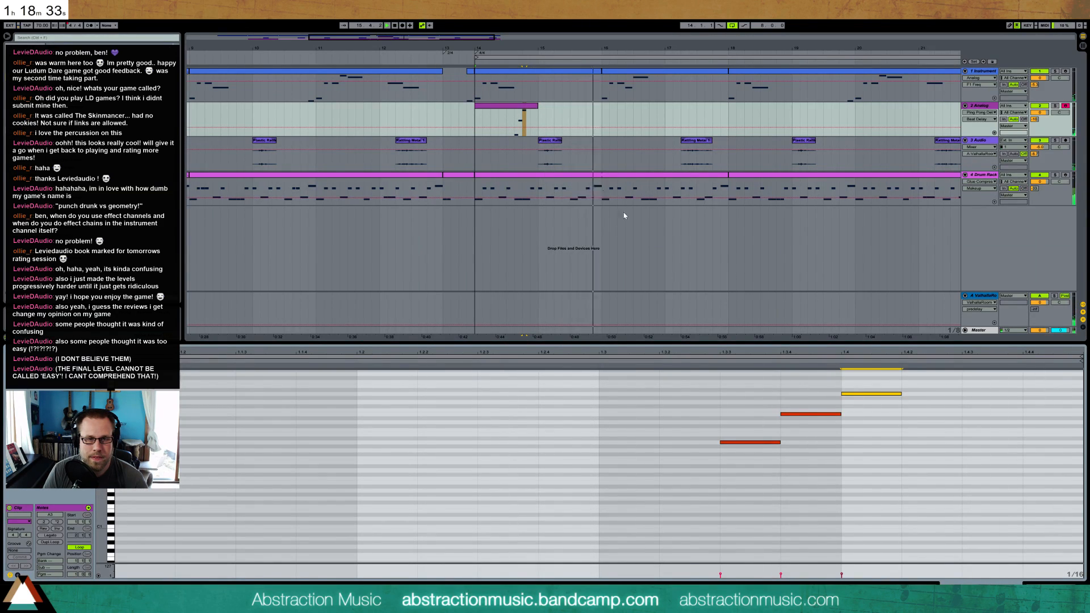
Raise the third note of the Analog clip well above the other two, then lower it a few semitones while listening
{"action": "scroll", "coordinate": [911, 404], "scroll_direction": "up", "scroll_amount": 2}
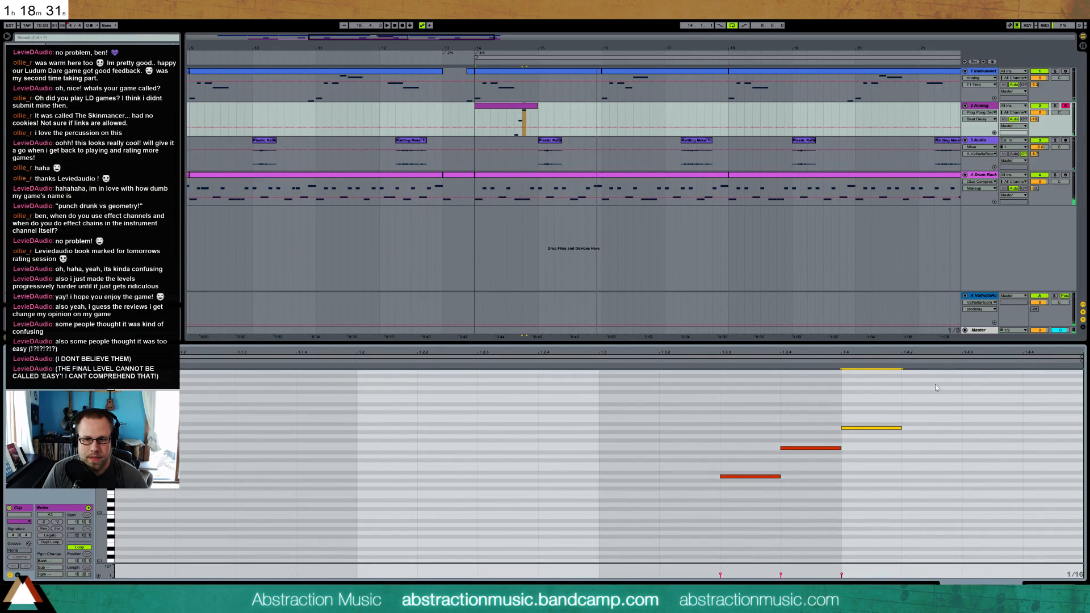
{"action": "key", "text": "Up"}
{"action": "key", "text": "Up"}
{"action": "key", "text": "Up"}
{"action": "key", "text": "Up"}
{"action": "key", "text": "Up"}
{"action": "key", "text": "Up"}
{"action": "key", "text": "Up"}
{"action": "key", "text": "Up"}
{"action": "key", "text": "Up"}
{"action": "key", "text": "Up"}
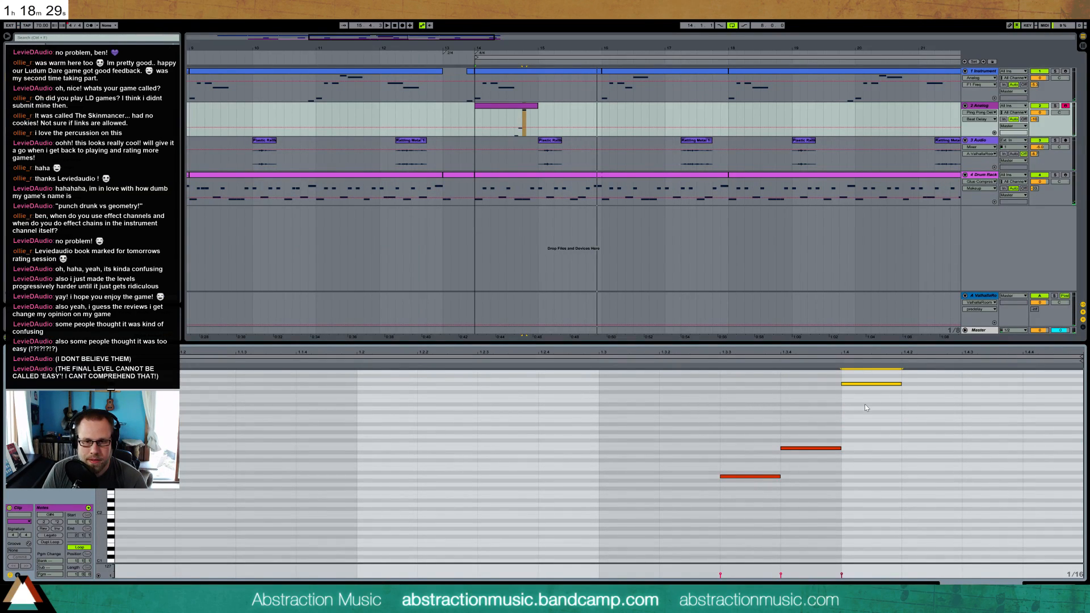
{"action": "key", "text": "space"}
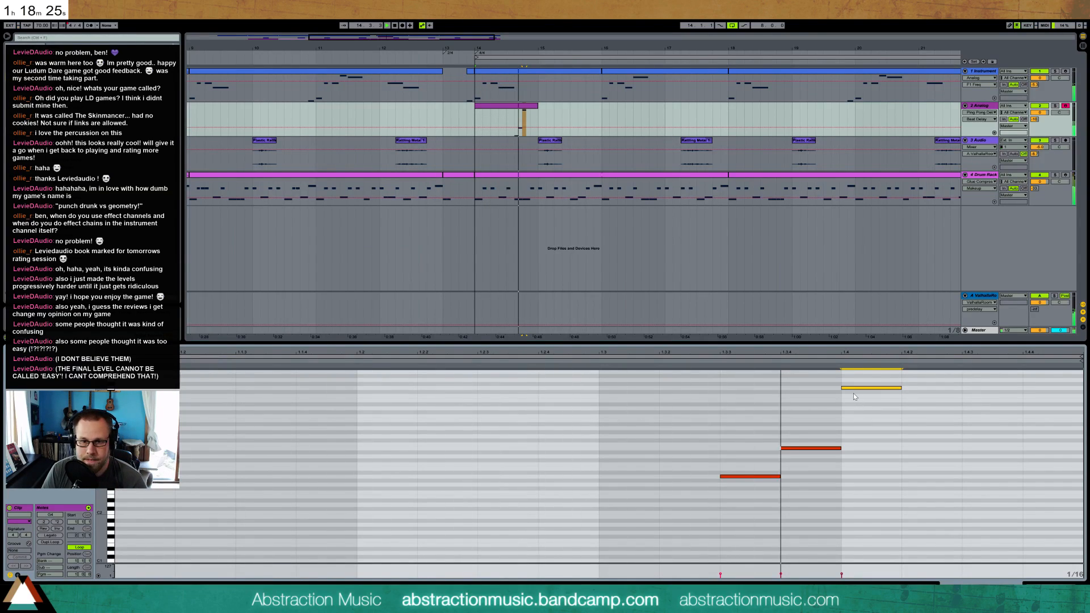
{"action": "key", "text": "Down"}
{"action": "key", "text": "Down"}
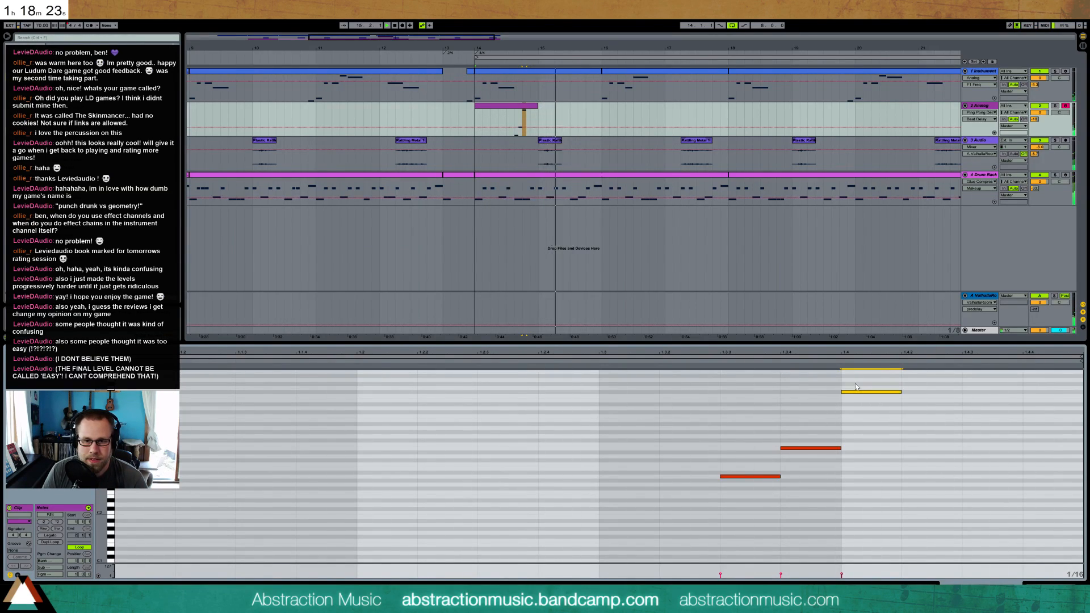
{"action": "key", "text": "Down"}
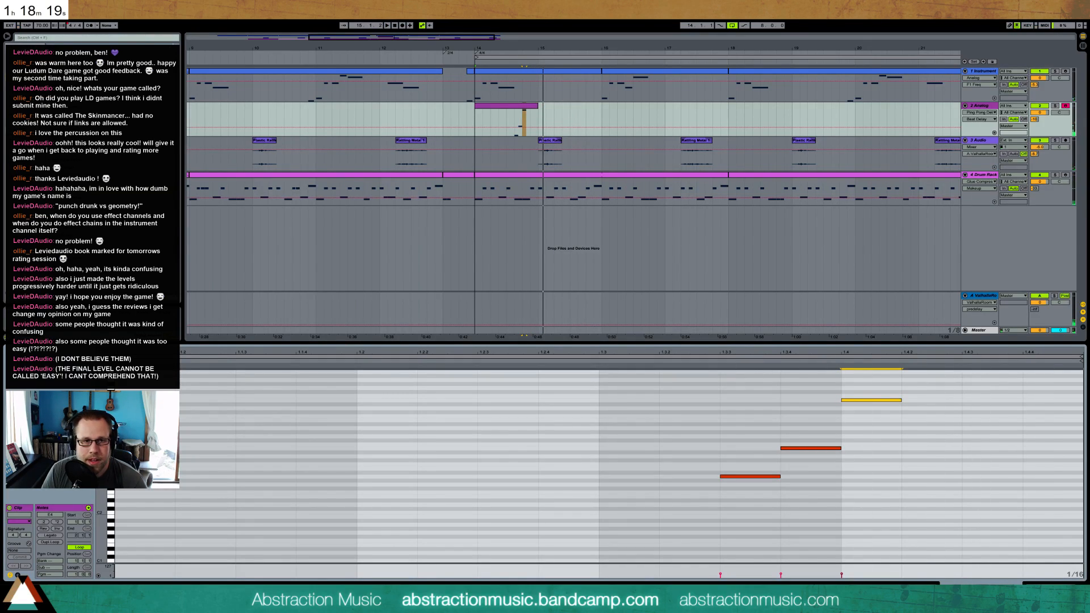
Copy the Analog track's one-bar clip from bar 14 to bar 16
{"action": "scroll", "coordinate": [883, 410], "scroll_direction": "up", "scroll_amount": 4}
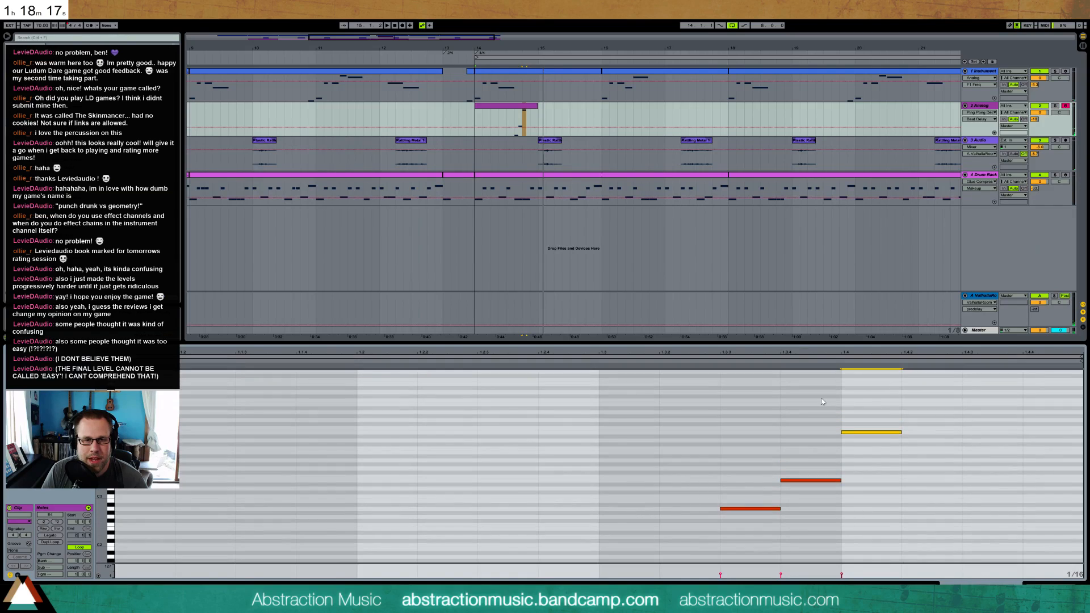
{"action": "key", "text": "shift+Tab"}
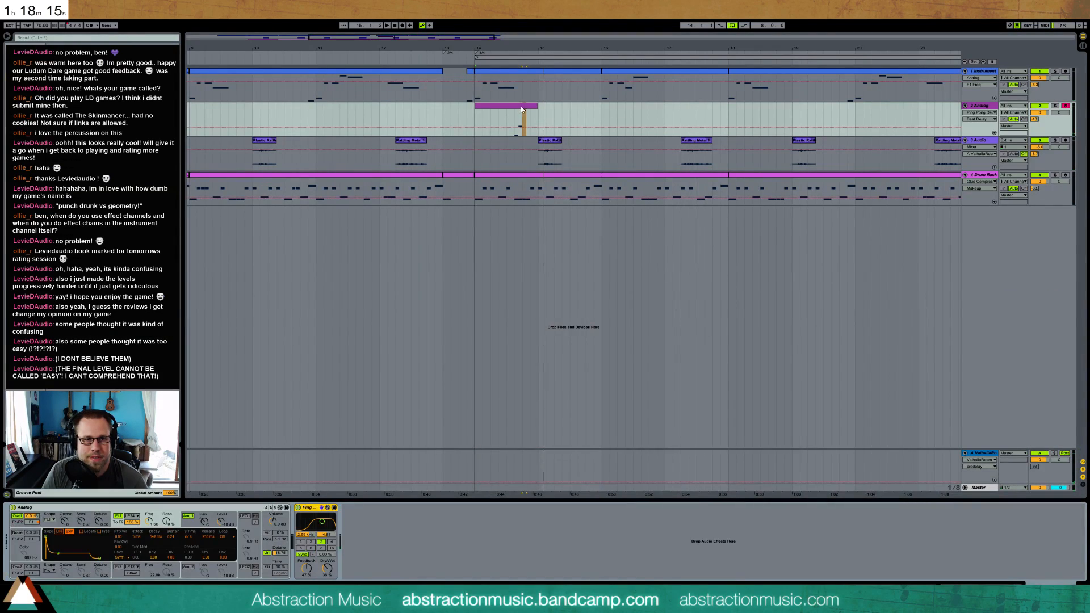
{"action": "left_click", "coordinate": [522, 108]}
{"action": "key", "text": "space"}
{"action": "left_click", "coordinate": [602, 112]}
{"action": "key", "text": "ctrl+v"}
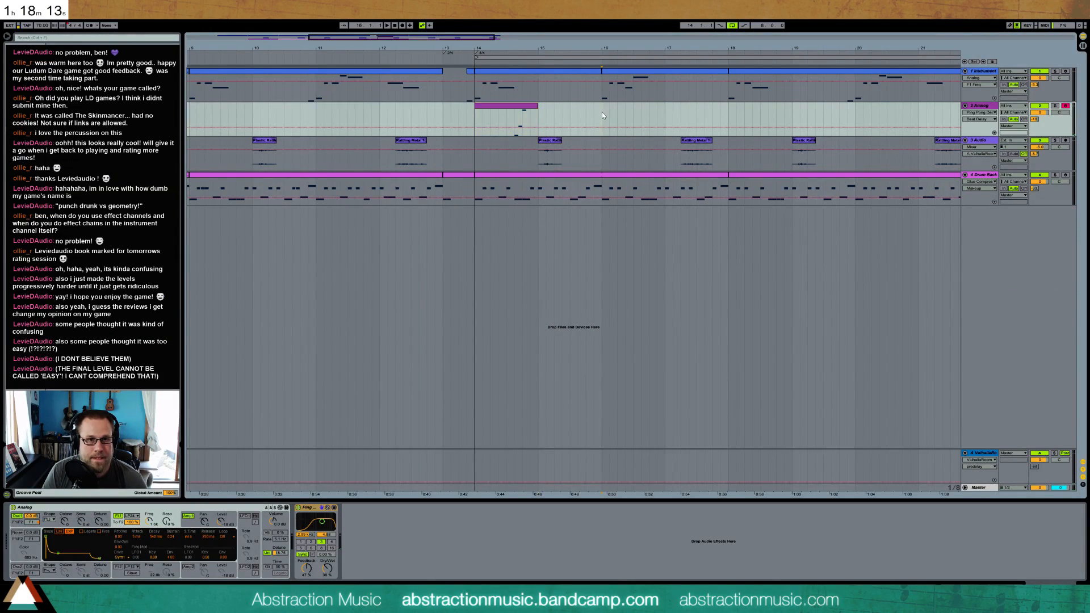
Add a fourth note at 1.4.3 in the bar 16 clip, lower it an octave and play the loop
{"action": "key", "text": "shift+Tab"}
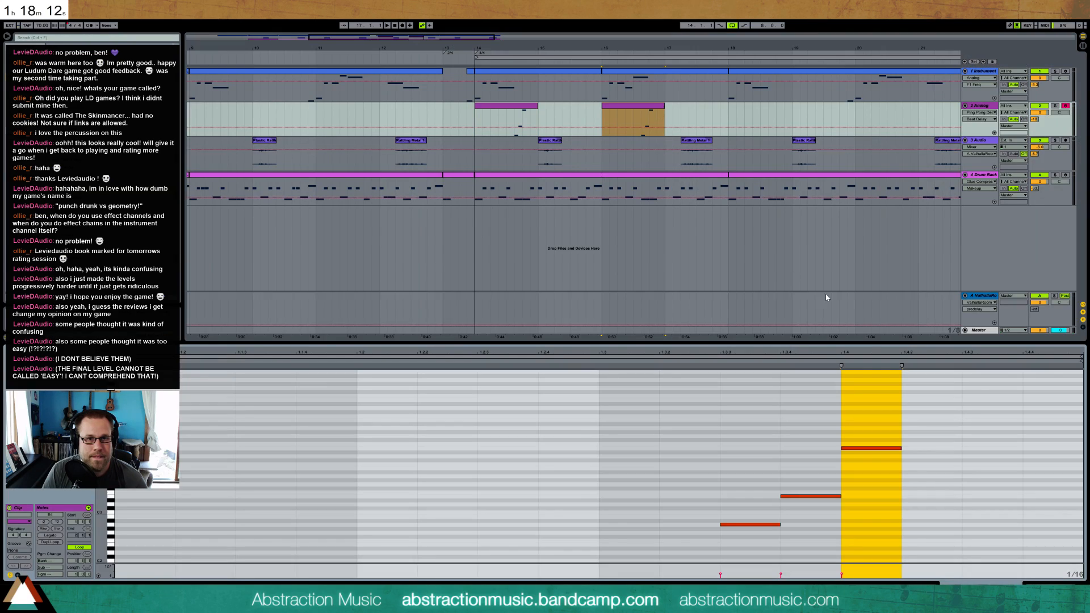
{"action": "double_click", "coordinate": [967, 380]}
{"action": "key", "text": "shift+Down"}
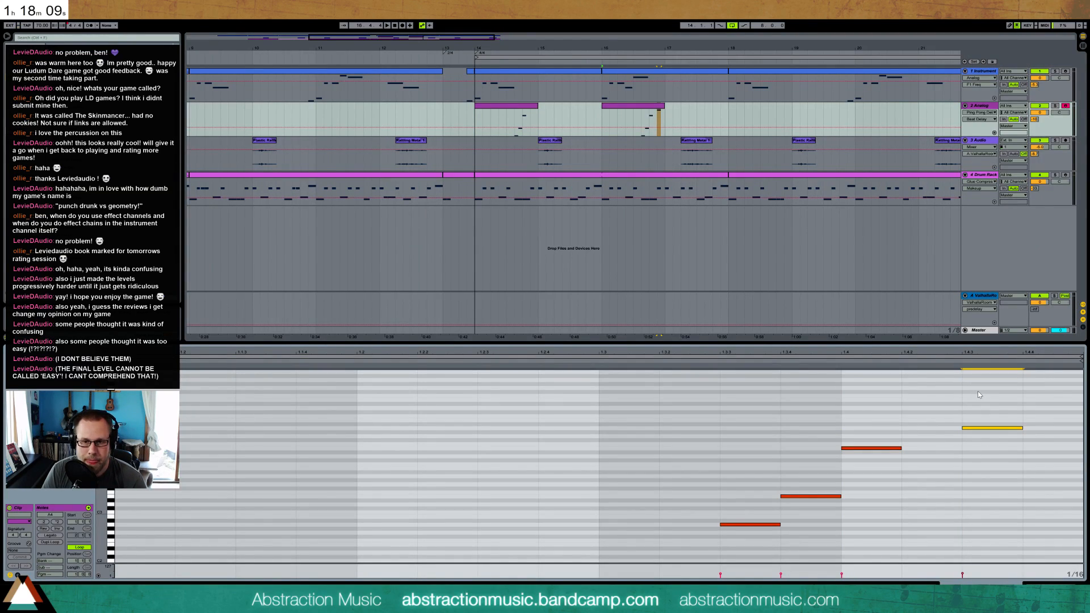
{"action": "key", "text": "space"}
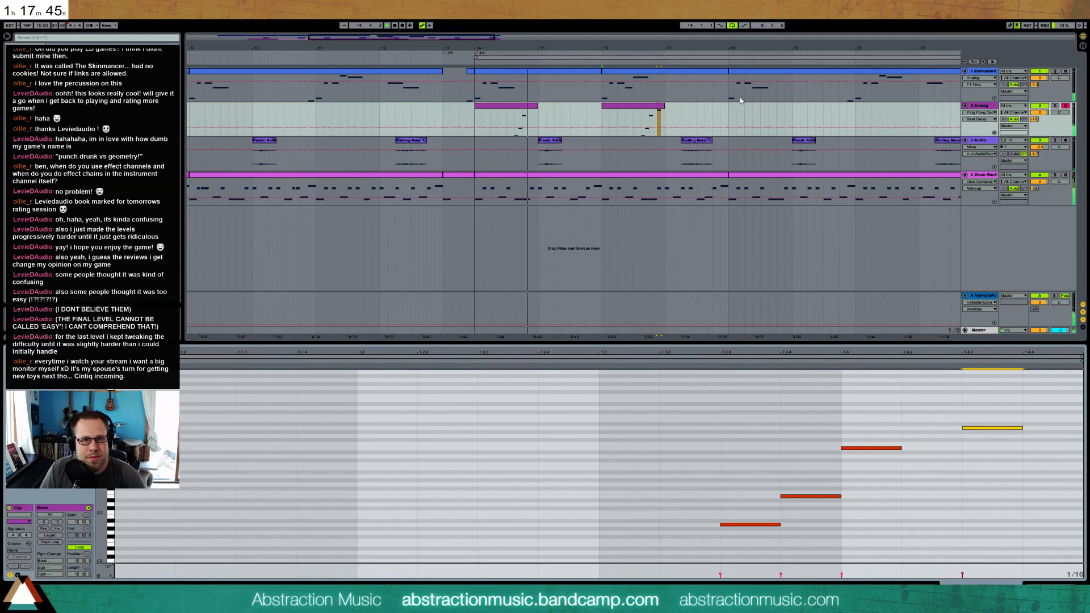
Duplicate bars 14 to 17 of the Analog track so the pattern repeats from bar 18
{"action": "left_click_drag", "start_coordinate": [728, 113], "coordinate": [479, 117]}
{"action": "key", "text": "ctrl+d"}
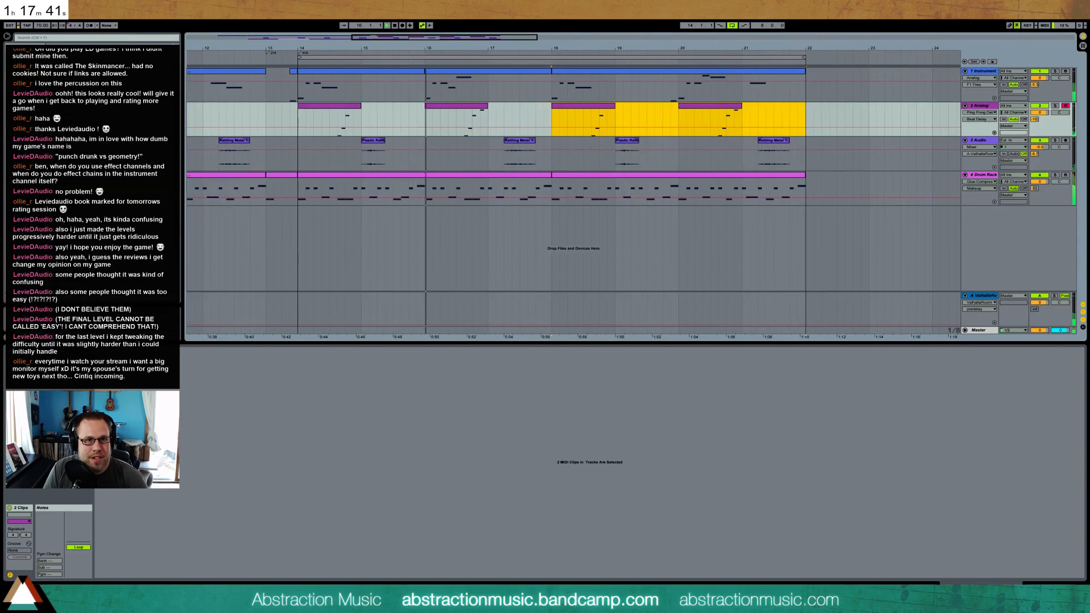
Try a display zoom of 100% in the preferences, restore the previous zoom and close the preferences
{"action": "left_click", "coordinate": [73, 12]}
{"action": "left_click", "coordinate": [82, 173]}
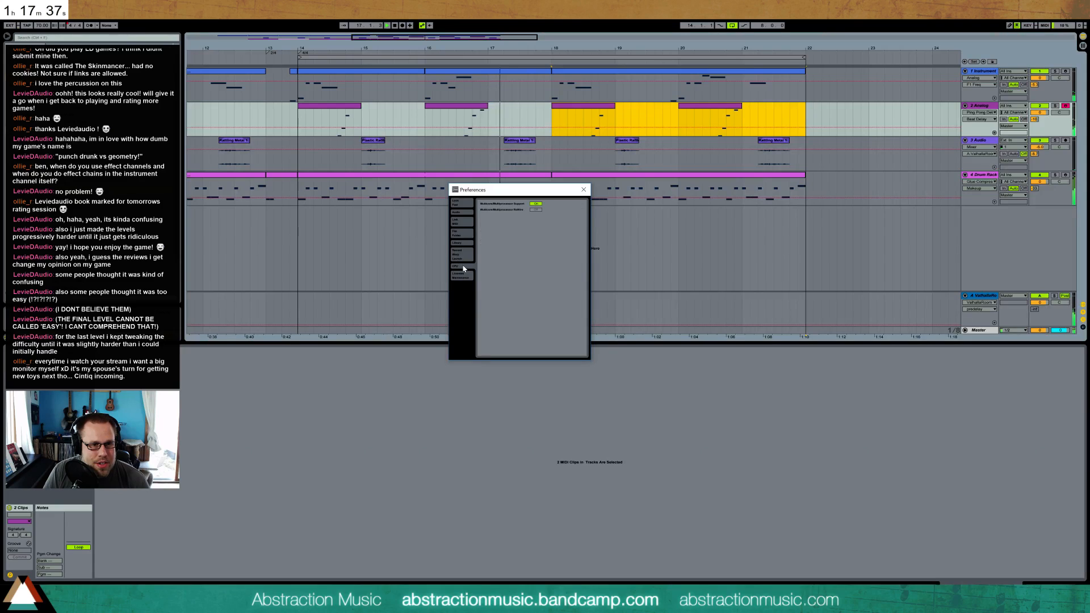
{"action": "left_click", "coordinate": [457, 222]}
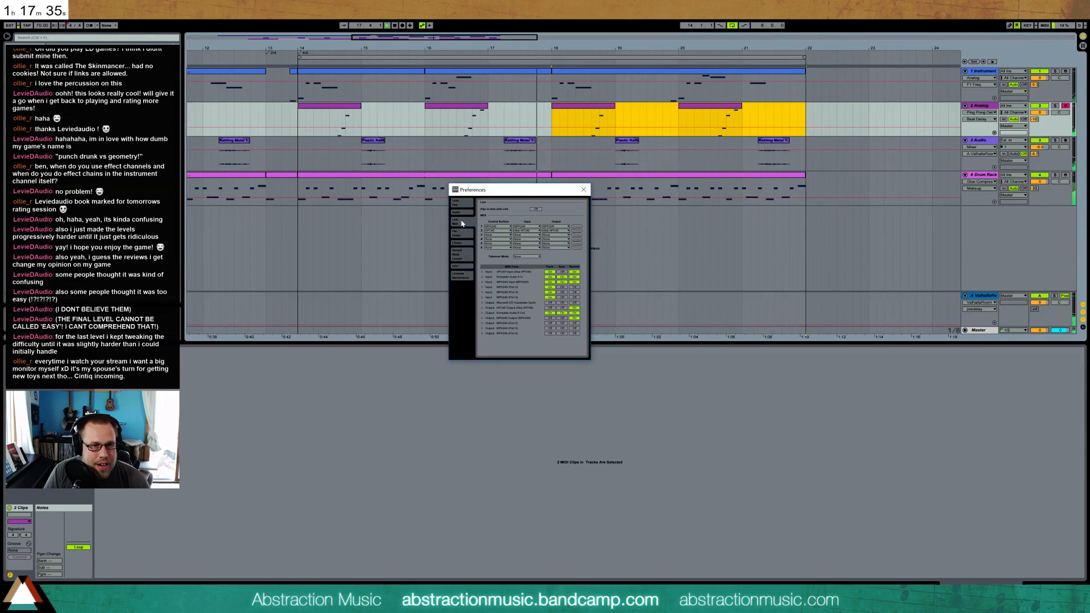
{"action": "left_click", "coordinate": [467, 204]}
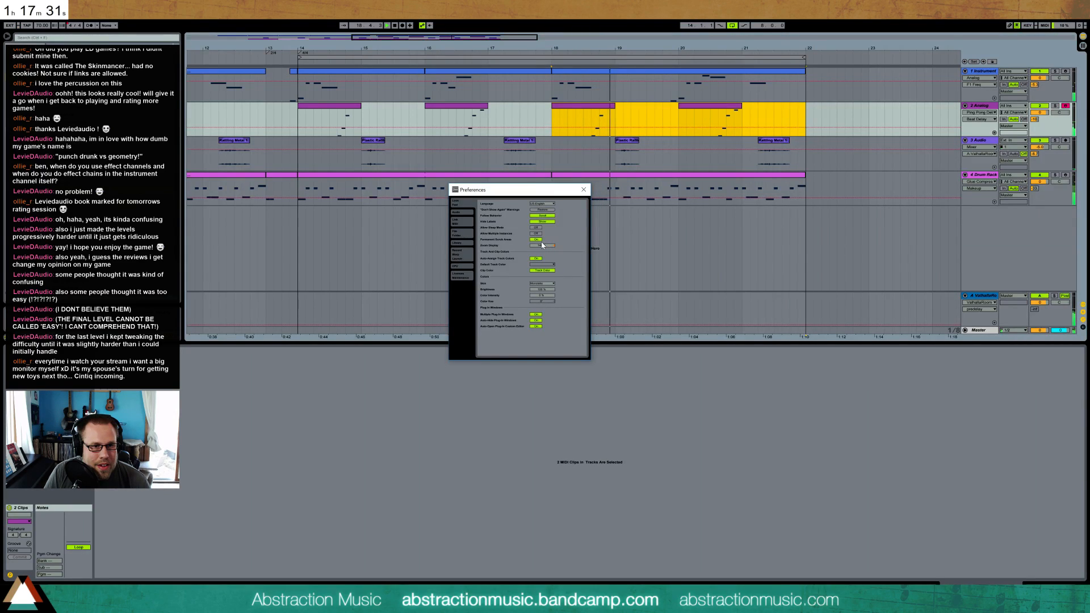
{"action": "type", "text": "100"}
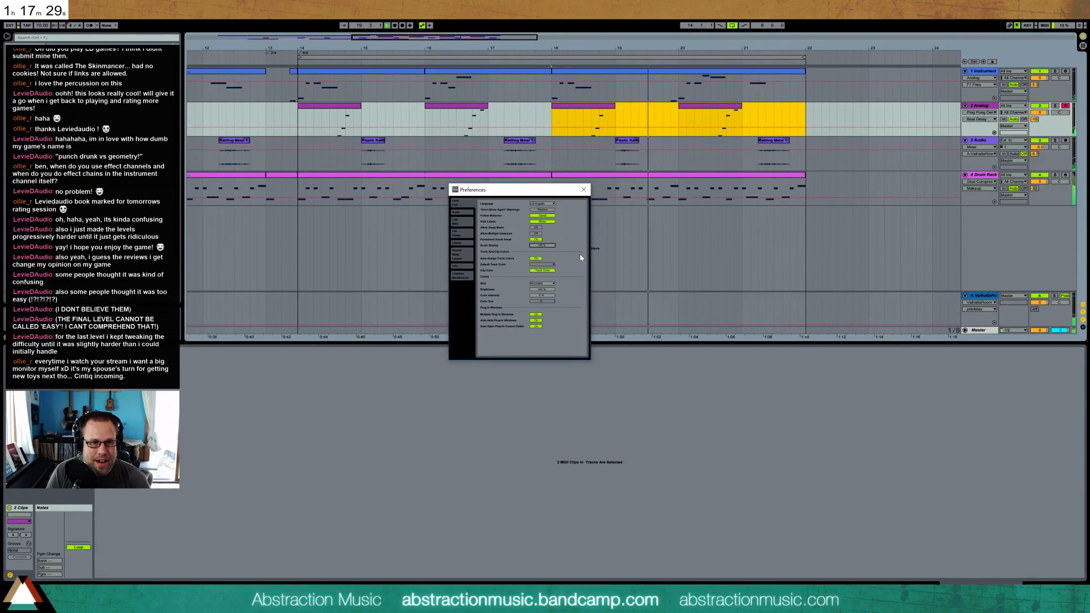
{"action": "key", "text": "Return"}
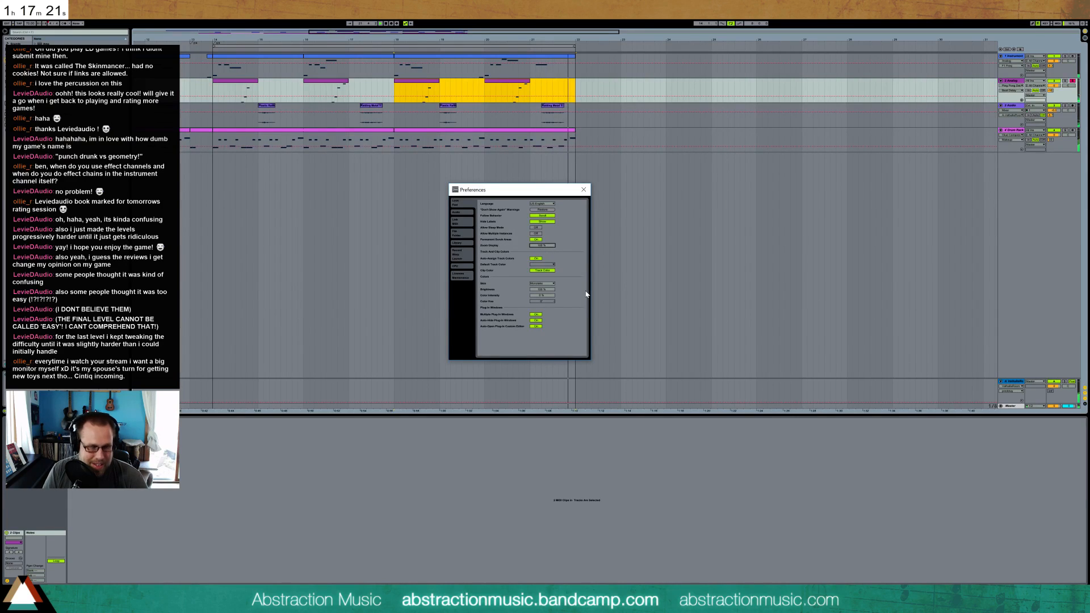
{"action": "key", "text": "Return"}
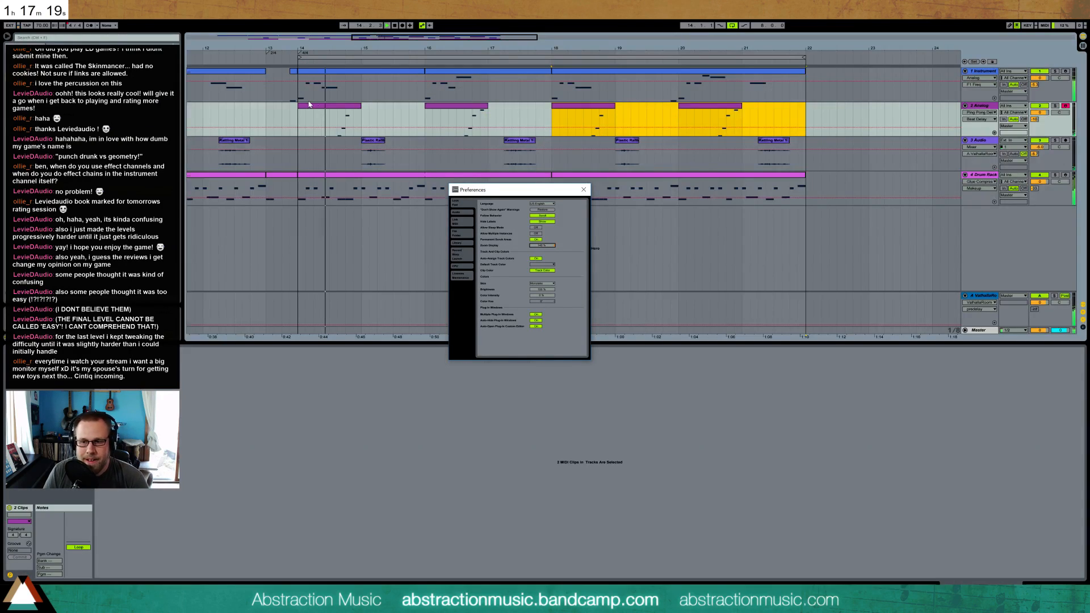
{"action": "left_click", "coordinate": [584, 190]}
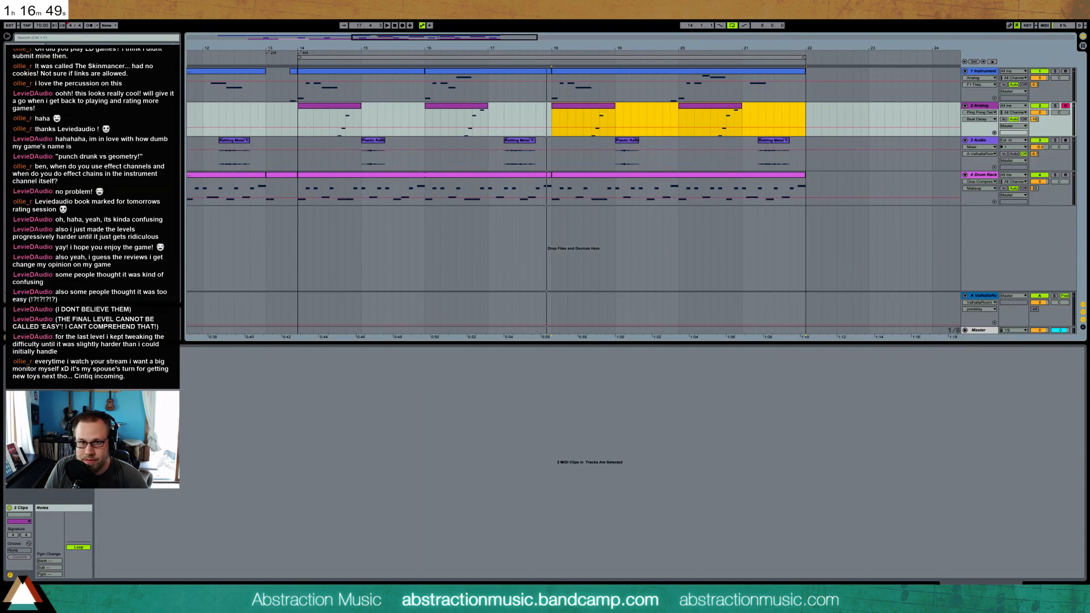
Play from bar 3, solo the first Instrument track and loop bar 3
{"action": "left_click_drag", "start_coordinate": [432, 38], "coordinate": [200, 55]}
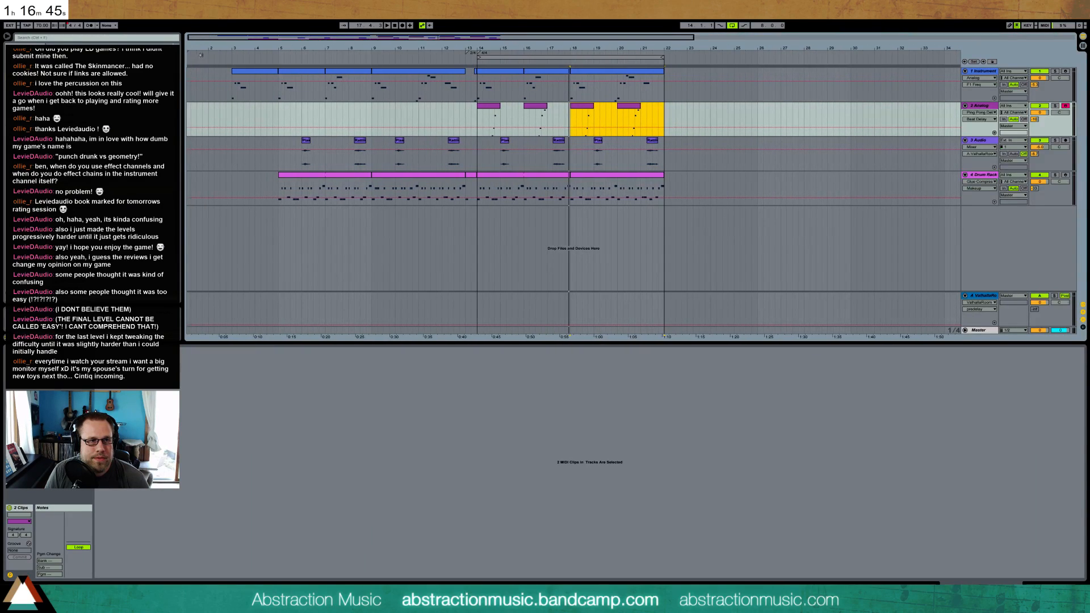
{"action": "left_click", "coordinate": [230, 54]}
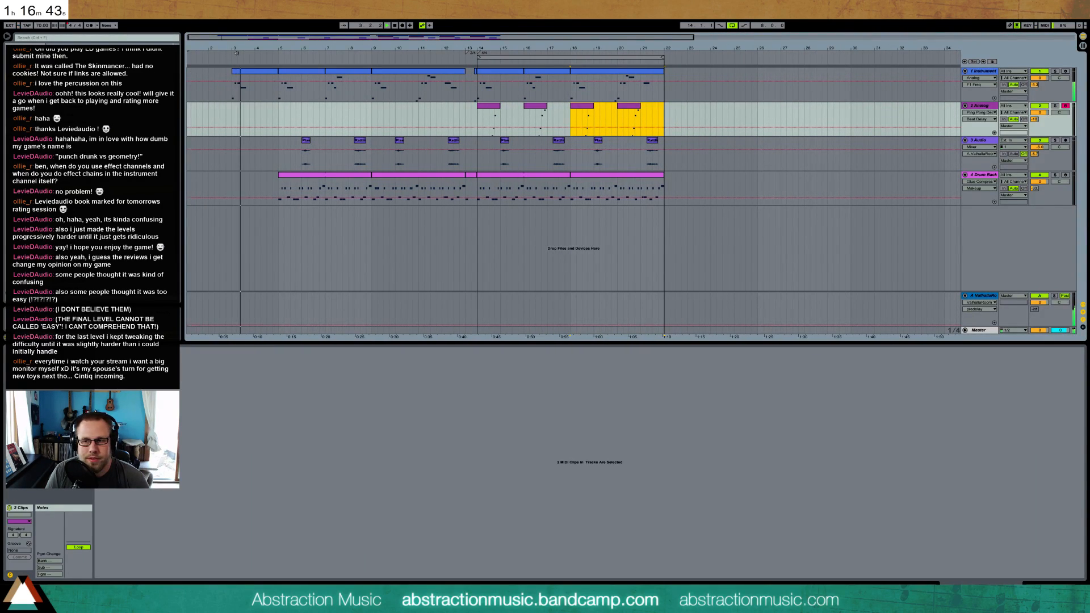
{"action": "left_click", "coordinate": [240, 72]}
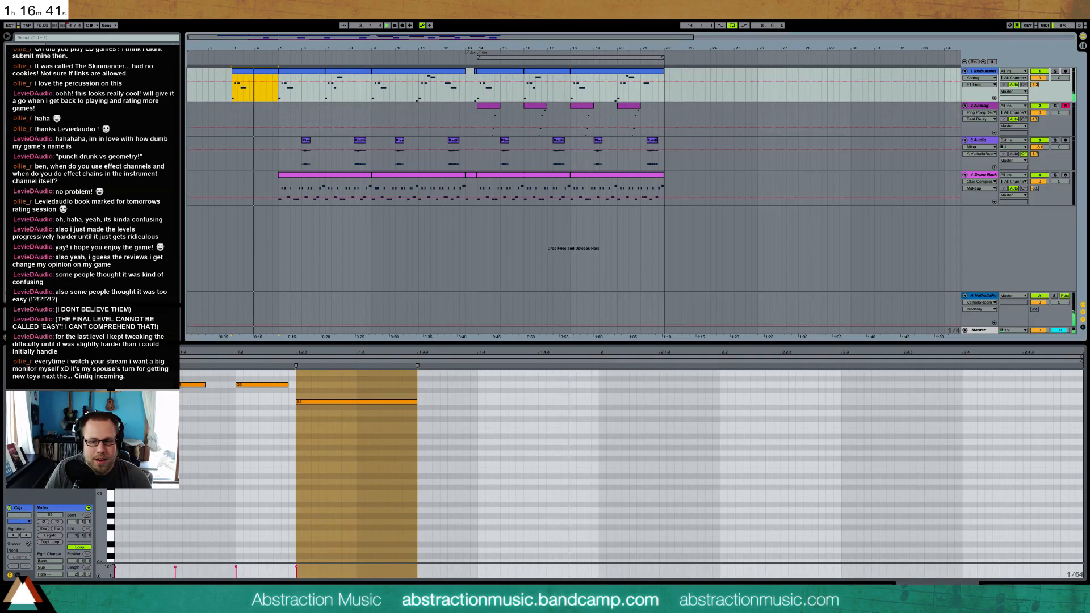
{"action": "left_click", "coordinate": [1053, 74]}
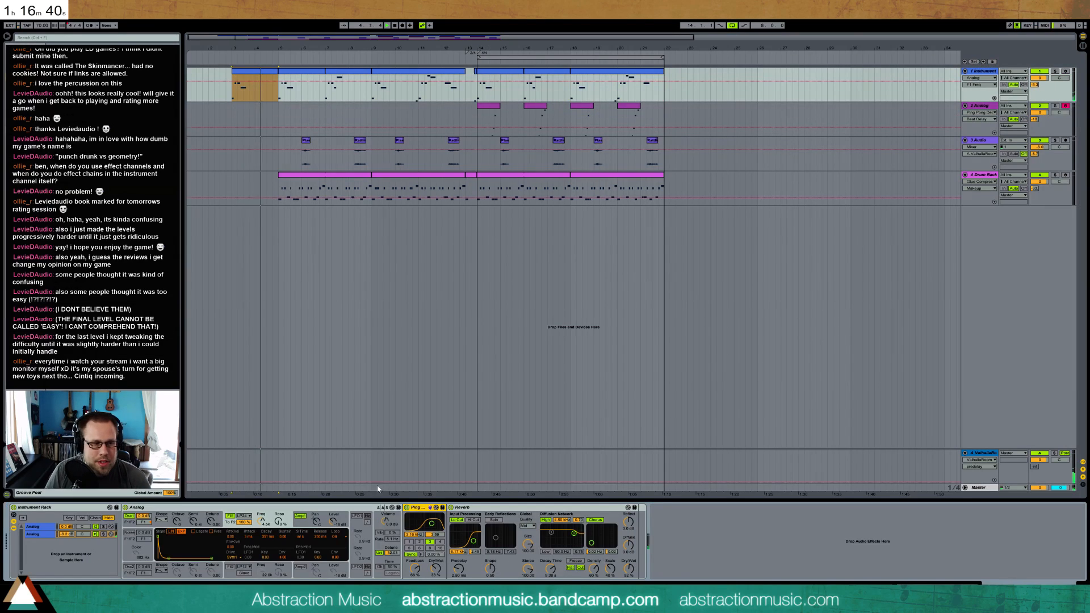
{"action": "left_click", "coordinate": [1054, 72]}
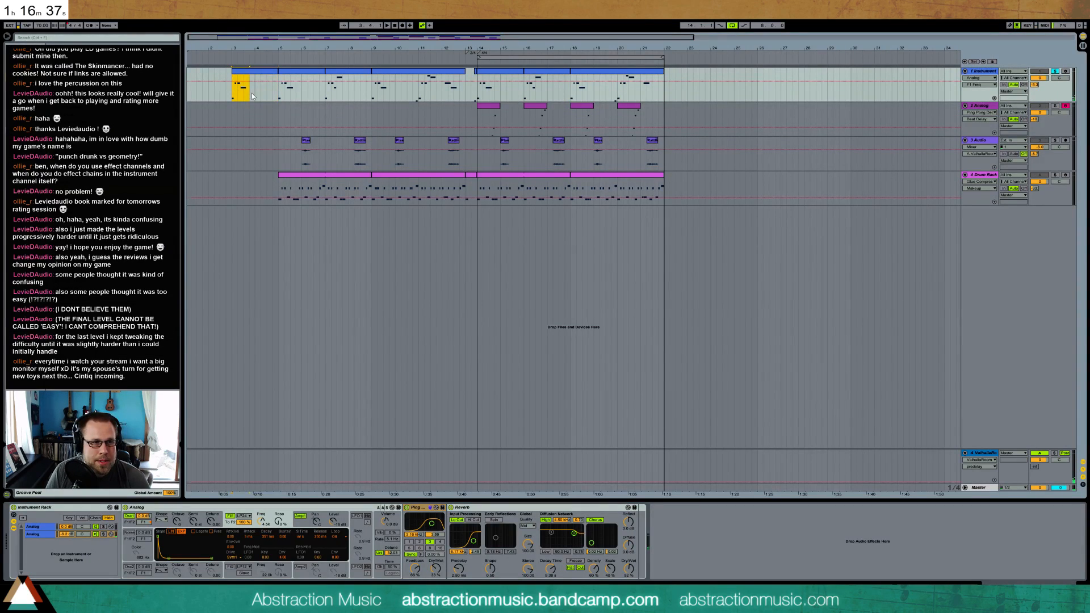
{"action": "key", "text": "ctrl+l"}
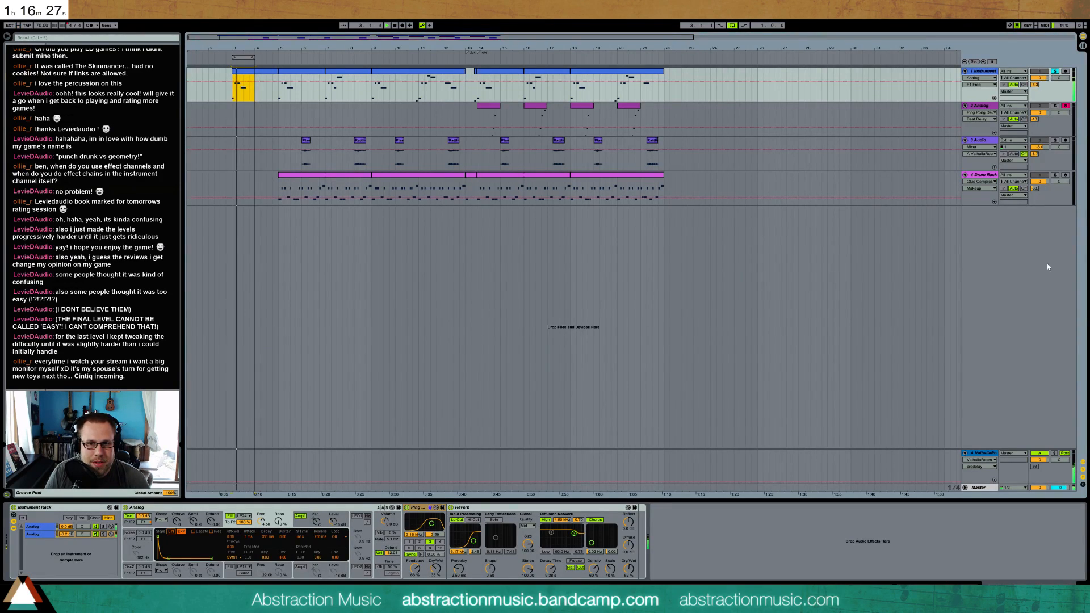
Deactivate the Valhalla reverb return track and solo the second Analog chain in the Instrument Rack
{"action": "left_click", "coordinate": [1039, 453]}
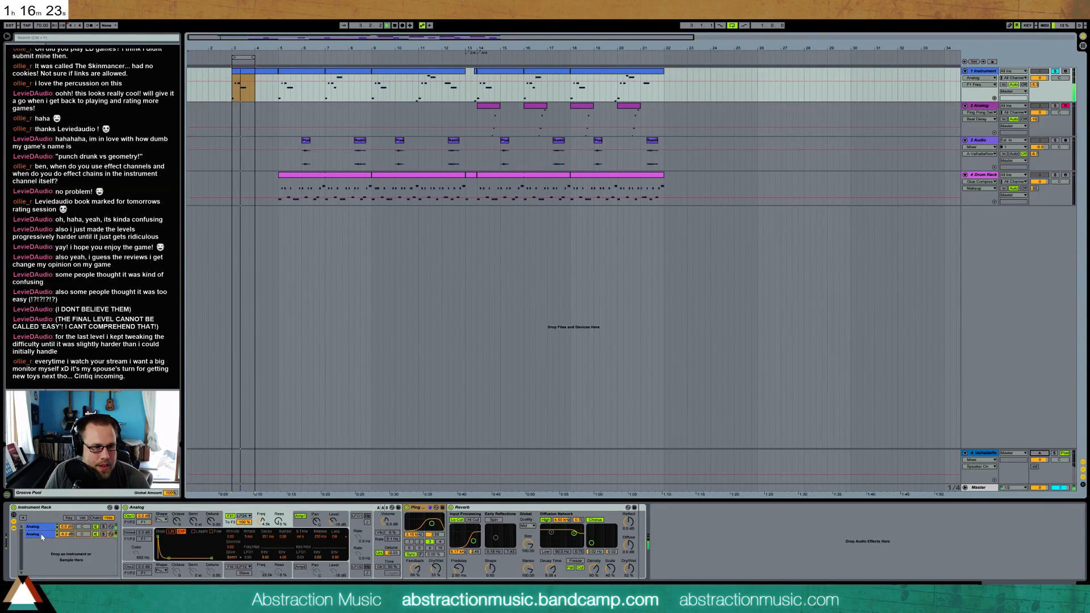
{"action": "left_click", "coordinate": [66, 529]}
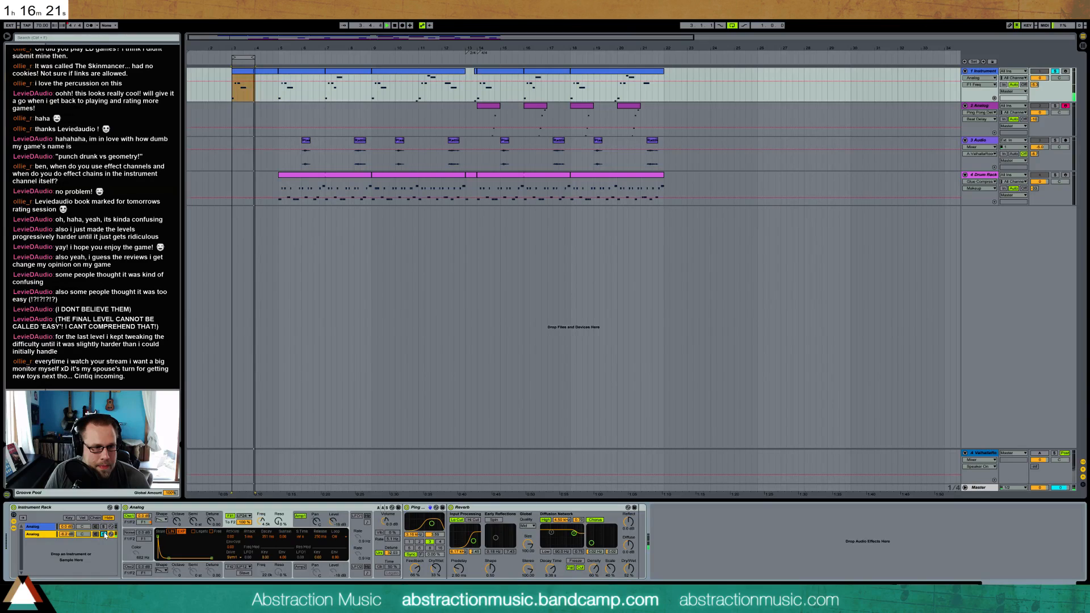
Raise the filter 1 frequency in the first track's Analog and turn off its unison
{"action": "left_click", "coordinate": [130, 525]}
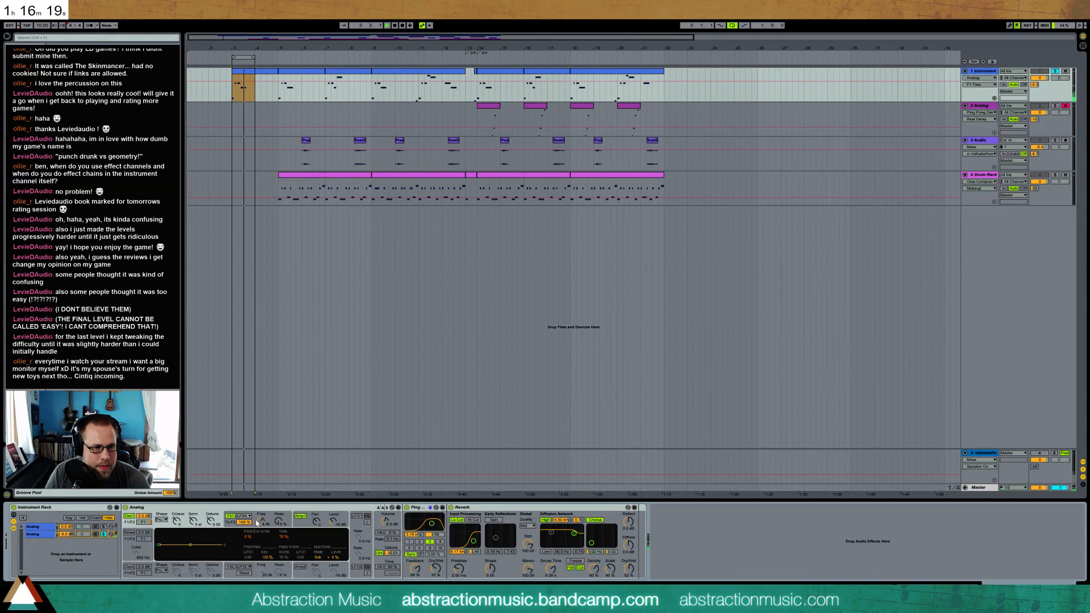
{"action": "left_click", "coordinate": [235, 526]}
{"action": "left_click_drag", "start_coordinate": [262, 521], "coordinate": [259, 514]}
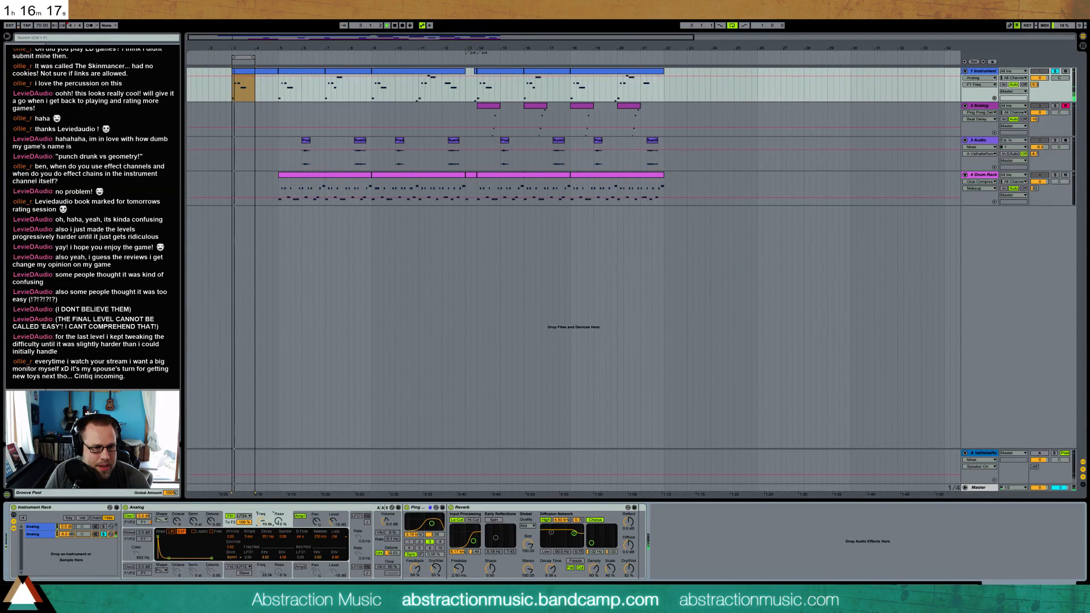
{"action": "left_click", "coordinate": [379, 553]}
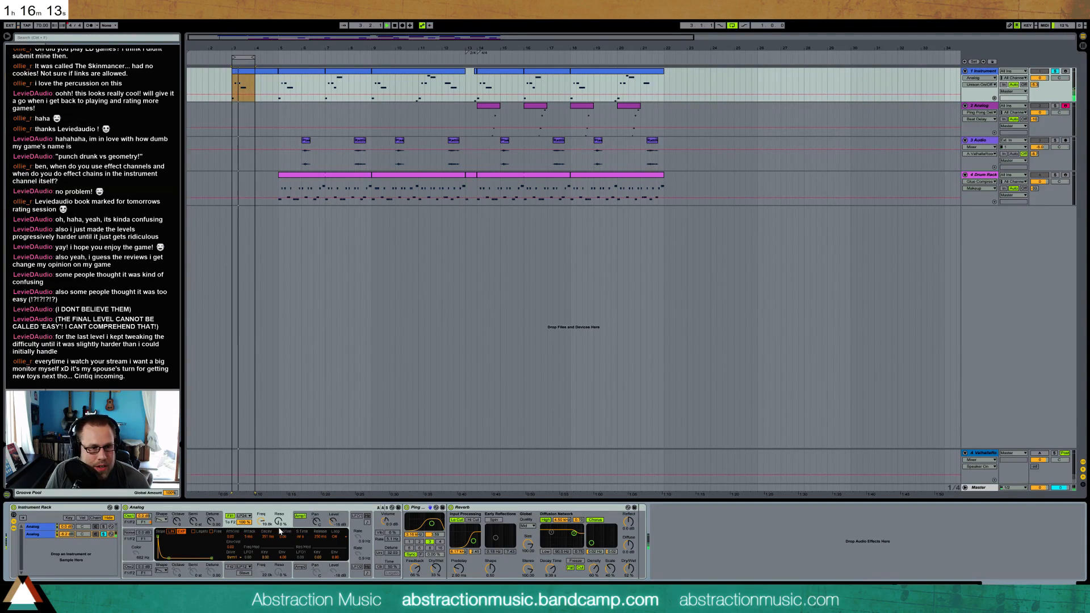
Adjust the filter 1 frequency and resonance of the second chain's Analog and turn its unison back on
{"action": "left_click_drag", "start_coordinate": [262, 521], "coordinate": [262, 533]}
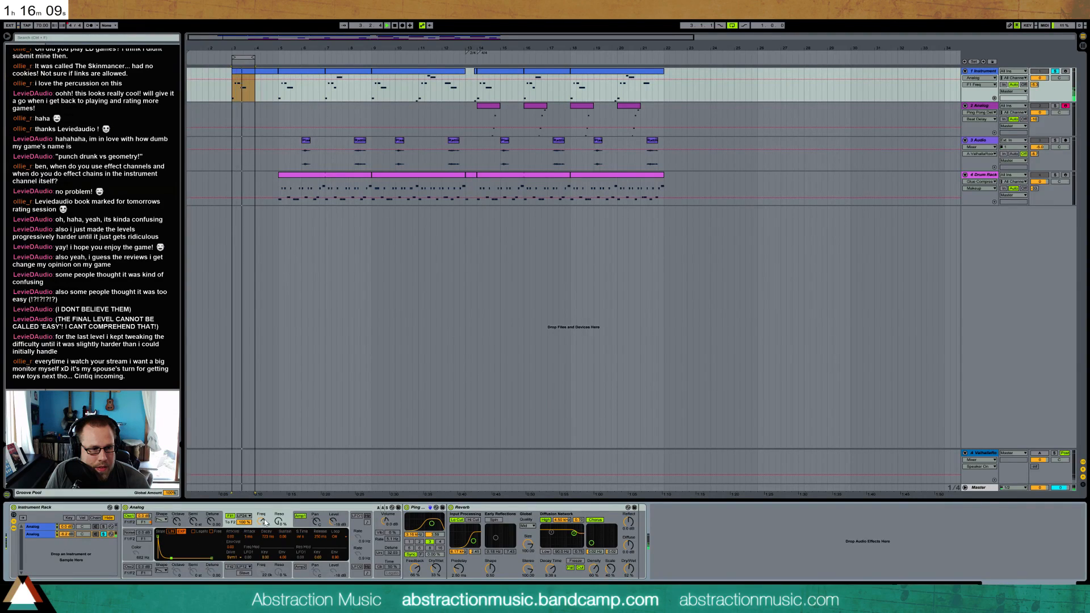
{"action": "mouse_move", "coordinate": [279, 521]}
{"action": "left_mouse_down"}
{"action": "mouse_move", "coordinate": [278, 498]}
{"action": "mouse_move", "coordinate": [262, 536]}
{"action": "mouse_move", "coordinate": [271, 515]}
{"action": "left_mouse_up"}
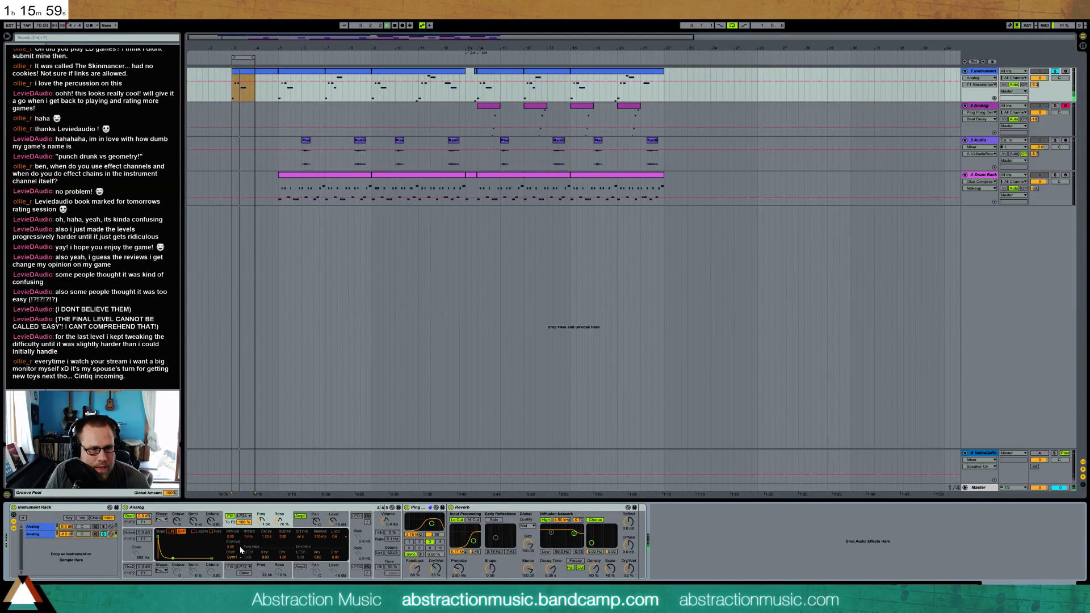
{"action": "left_click", "coordinate": [302, 526]}
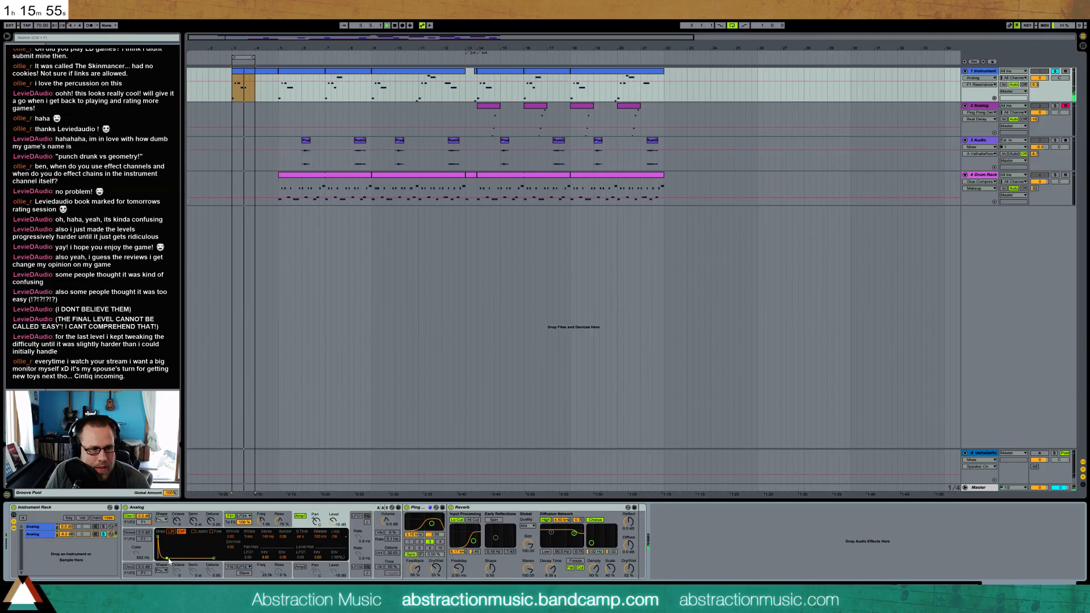
{"action": "left_click", "coordinate": [234, 523]}
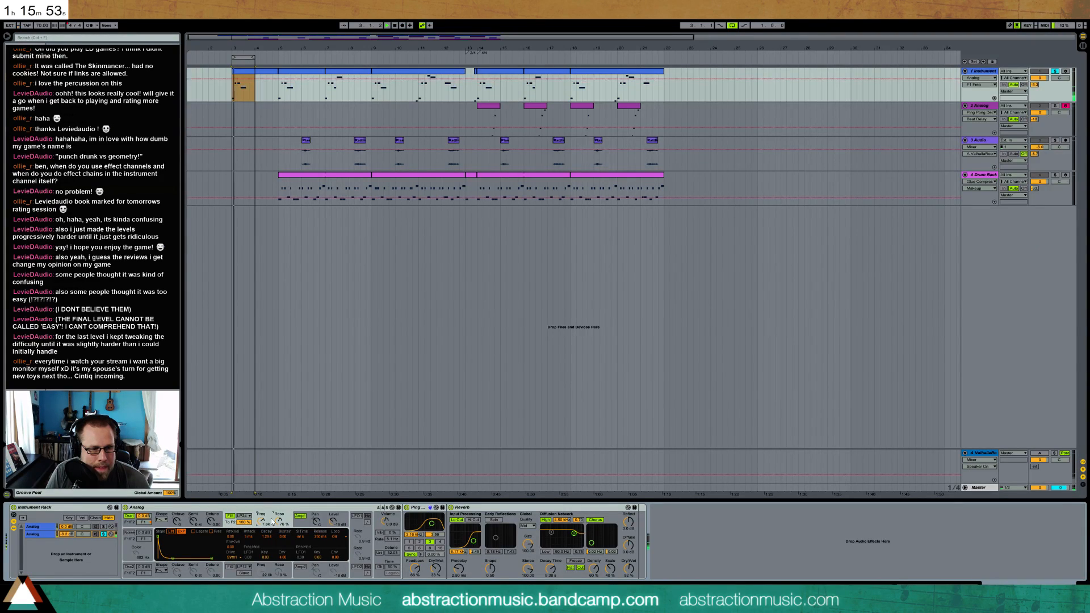
{"action": "left_click", "coordinate": [260, 521]}
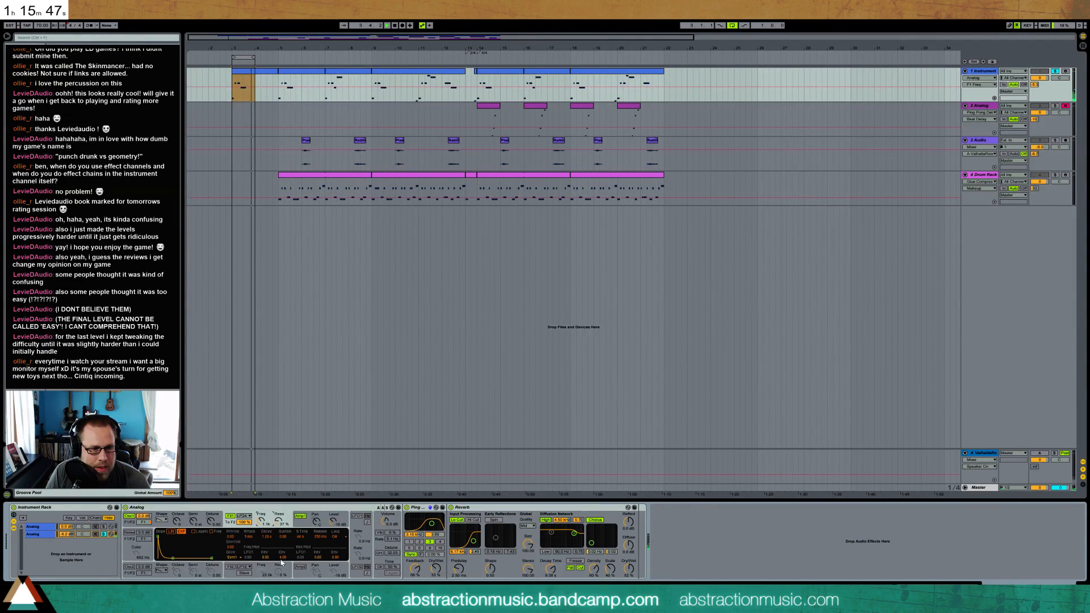
{"action": "mouse_move", "coordinate": [279, 521]}
{"action": "left_mouse_down"}
{"action": "mouse_move", "coordinate": [278, 509]}
{"action": "mouse_move", "coordinate": [260, 515]}
{"action": "mouse_move", "coordinate": [279, 522]}
{"action": "left_mouse_up"}
{"action": "left_click", "coordinate": [379, 553]}
{"action": "left_click", "coordinate": [303, 523]}
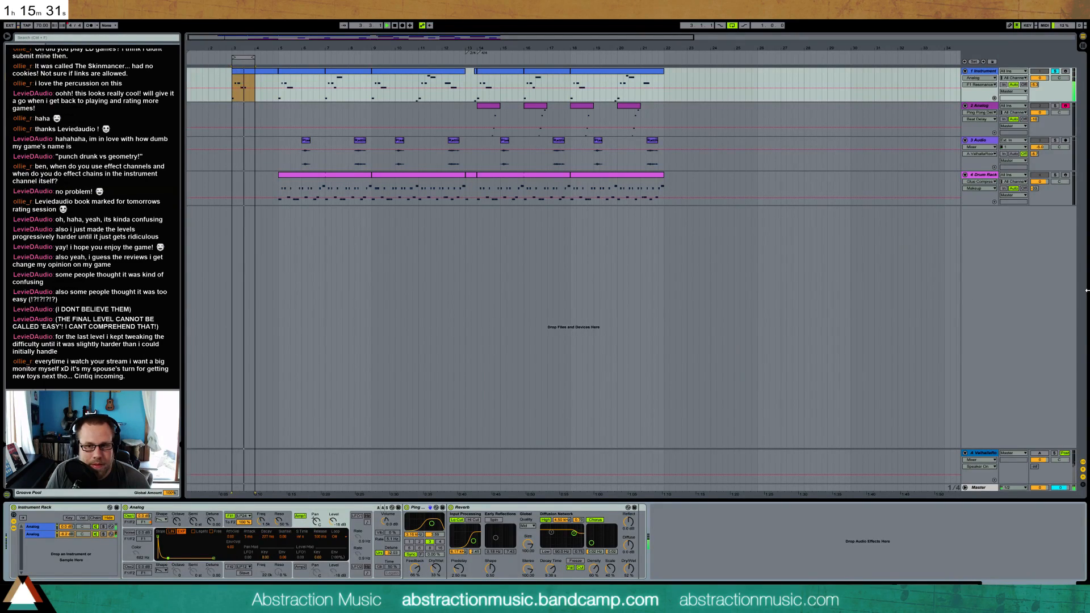
Reactivate the Valhalla reverb return track, turn looping off and set the loop range to bars 14–22
{"action": "left_click", "coordinate": [1038, 453]}
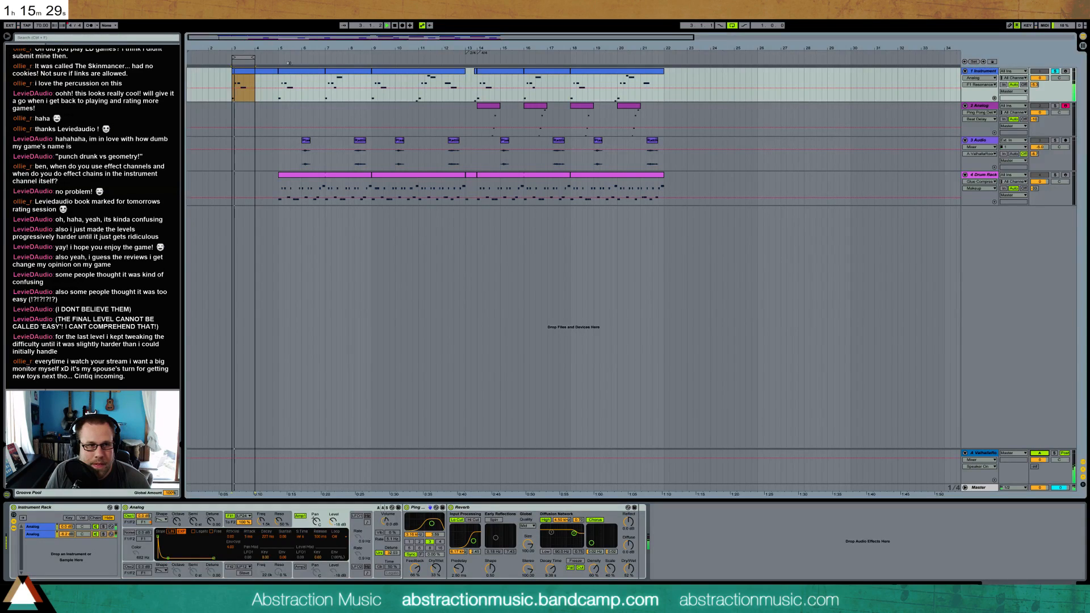
{"action": "left_click", "coordinate": [732, 26]}
{"action": "left_click_drag", "start_coordinate": [244, 57], "coordinate": [663, 72]}
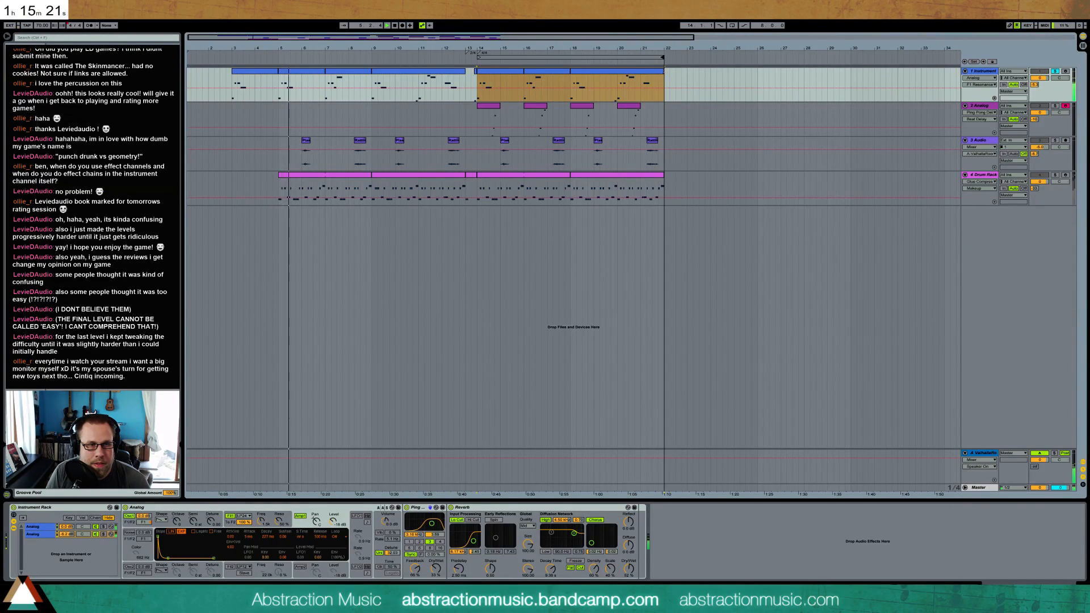
Adjust the volume of the second Analog chain in the Instrument Rack and unsolo the first track
{"action": "left_click_drag", "start_coordinate": [72, 535], "coordinate": [68, 539]}
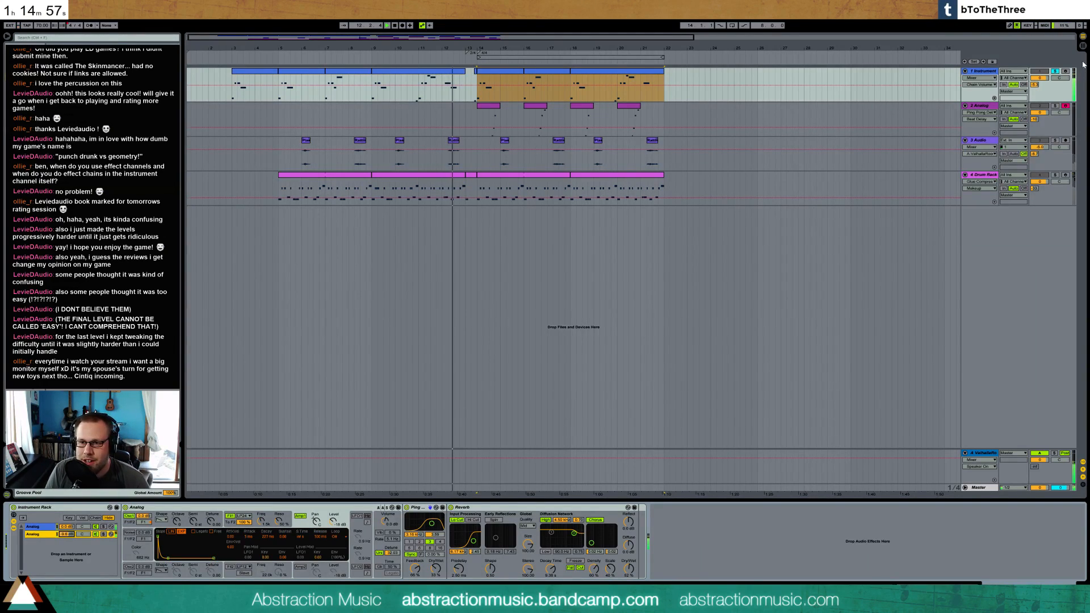
{"action": "left_click", "coordinate": [1055, 71]}
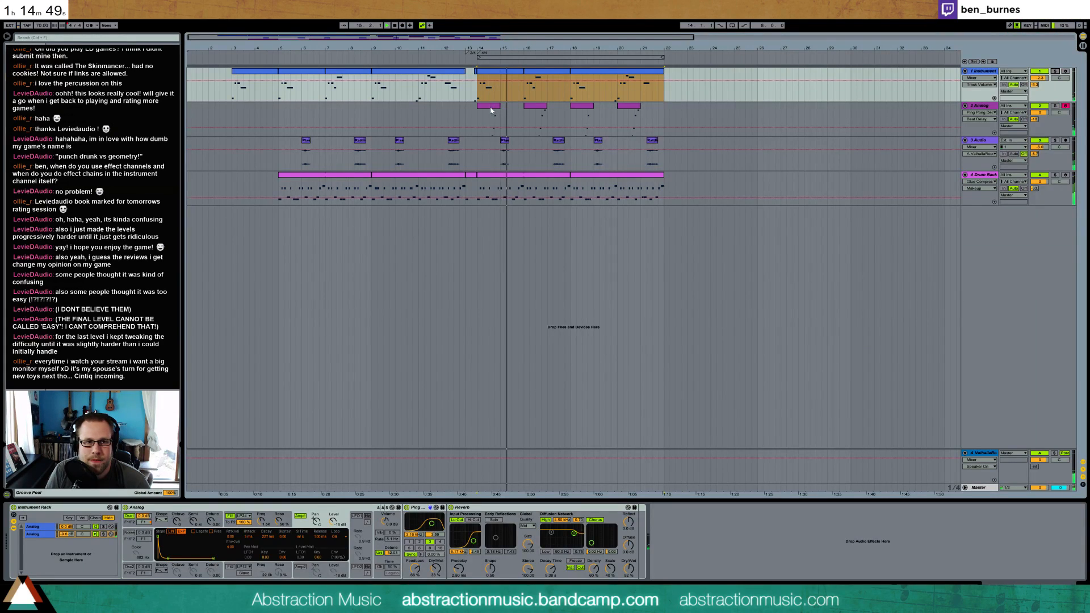
Turn on unison in the second track's Analog and adjust its detune
{"action": "left_click", "coordinate": [497, 119]}
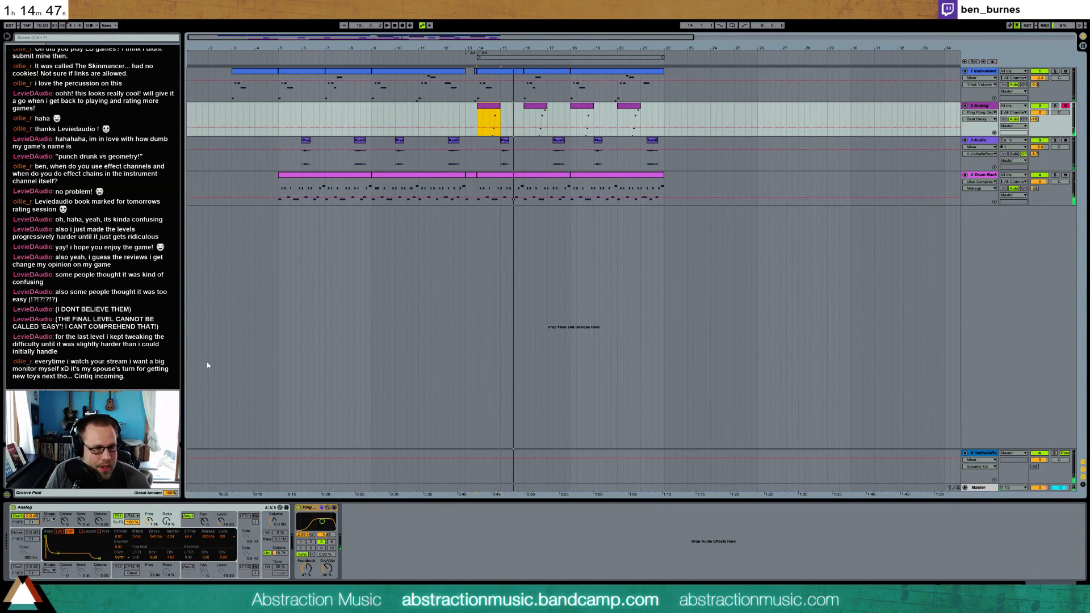
{"action": "left_click", "coordinate": [271, 554]}
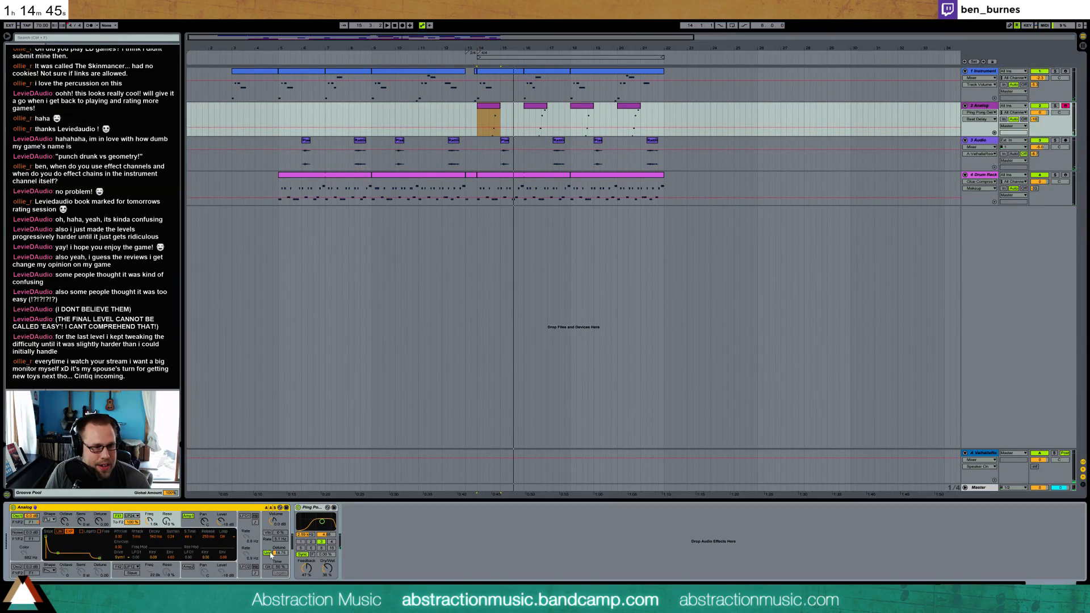
{"action": "left_click", "coordinate": [280, 554]}
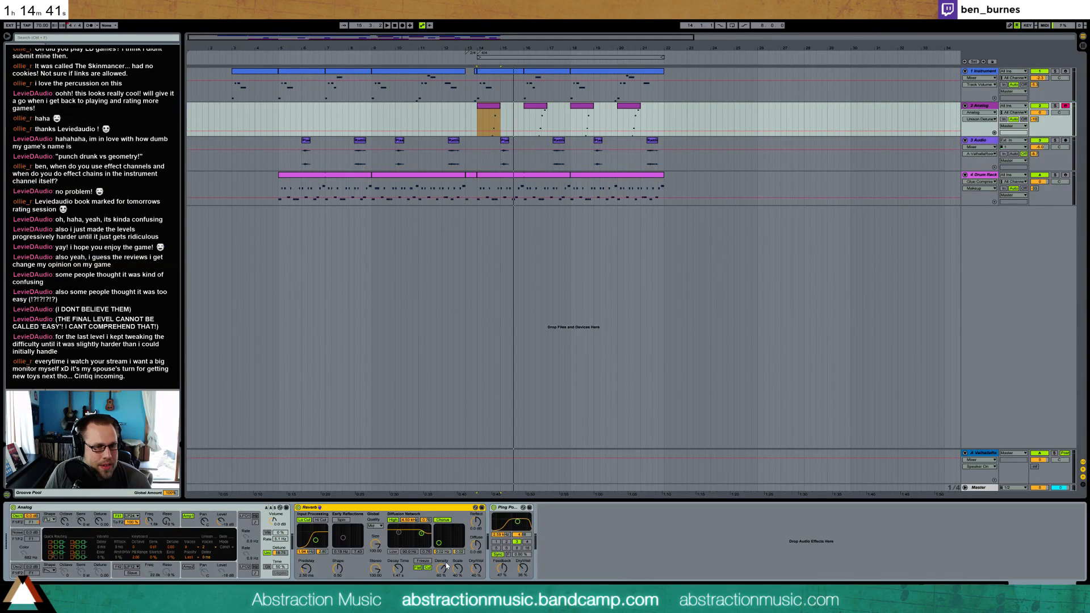
Add a Reverb after the second track's Analog, raise its dry/wet mix and lengthen its decay time
{"action": "left_click_drag", "start_coordinate": [476, 569], "coordinate": [476, 528]}
{"action": "left_click", "coordinate": [397, 569]}
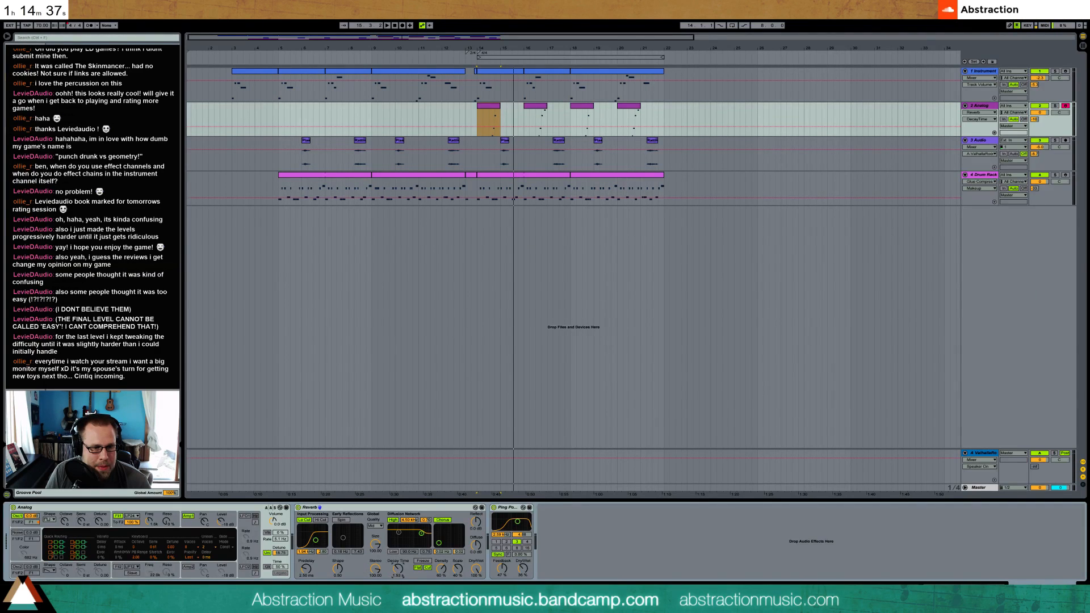
{"action": "left_click_drag", "start_coordinate": [398, 569], "coordinate": [398, 566]}
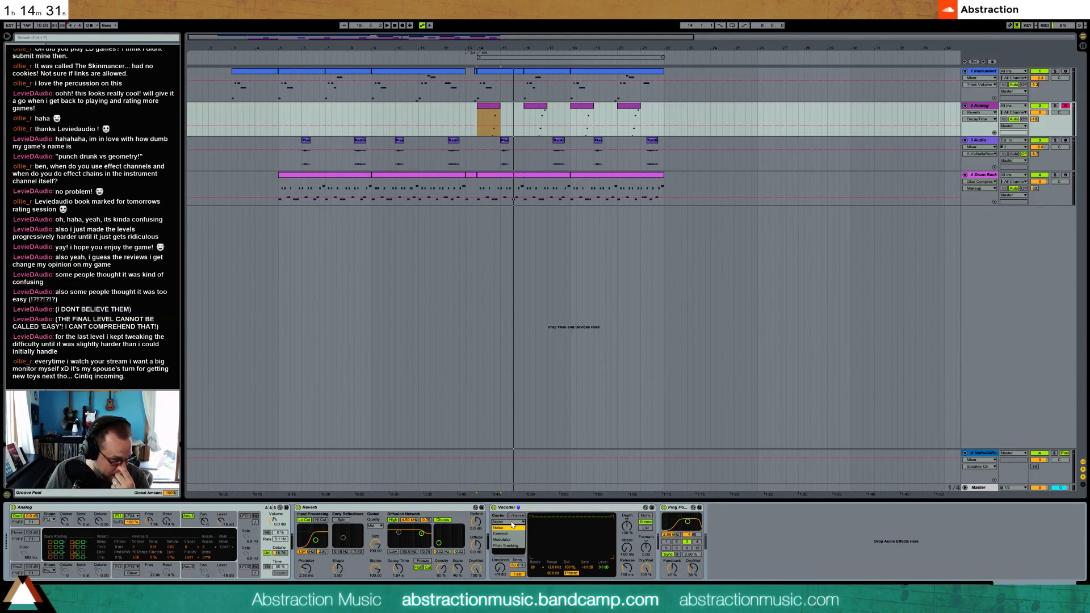
Add a Vocoder after the Reverb with an External carrier taken from the Valhalla return, and adjust its unvoiced level
{"action": "left_click", "coordinate": [509, 534]}
{"action": "left_click", "coordinate": [518, 532]}
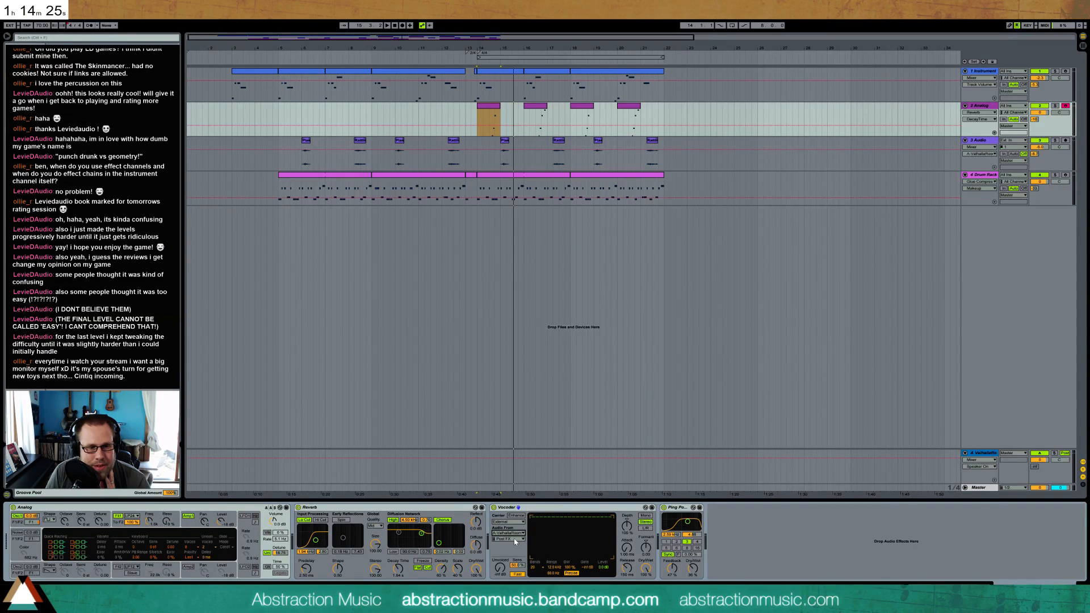
{"action": "left_click", "coordinate": [501, 573]}
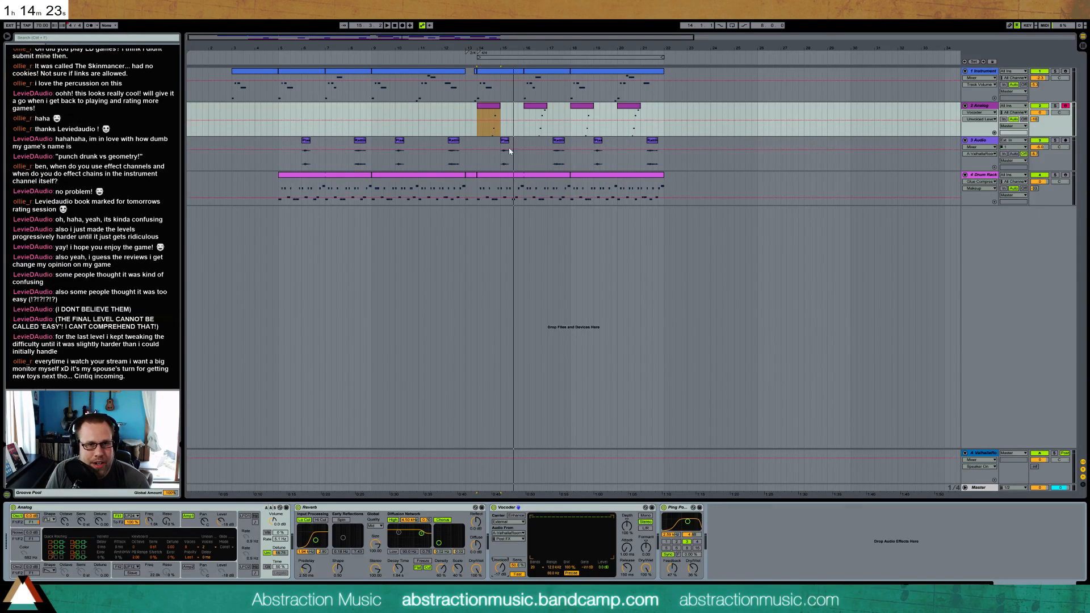
Play from bar 14 while adjusting the Vocoder's unvoiced level and dry/wet mix on the second track
{"action": "left_click", "coordinate": [478, 111]}
{"action": "key", "text": "space"}
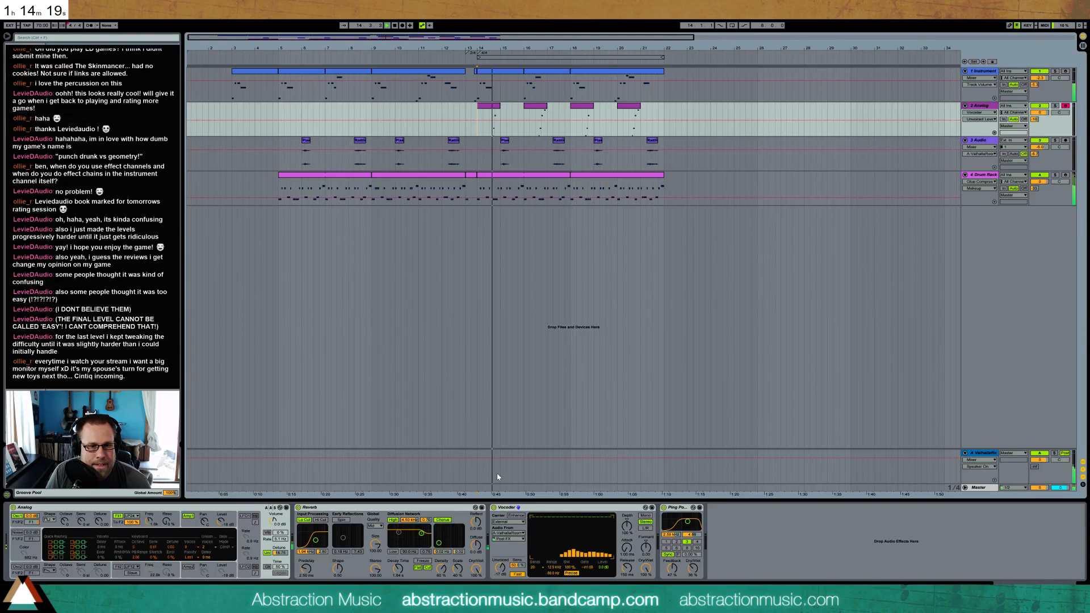
{"action": "left_click_drag", "start_coordinate": [501, 573], "coordinate": [522, 557]}
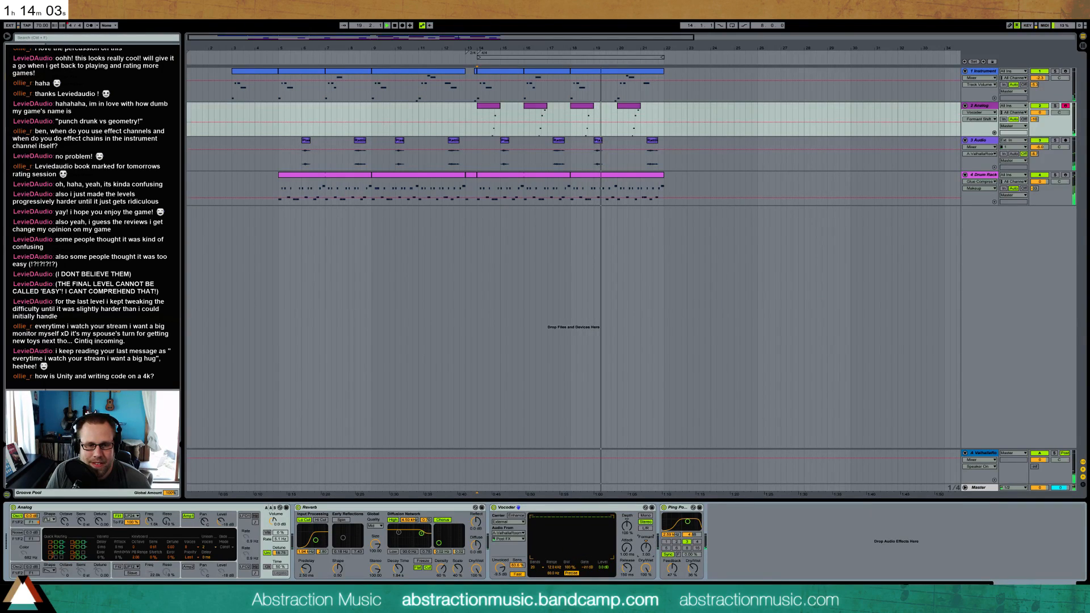
{"action": "left_click_drag", "start_coordinate": [649, 552], "coordinate": [646, 577]}
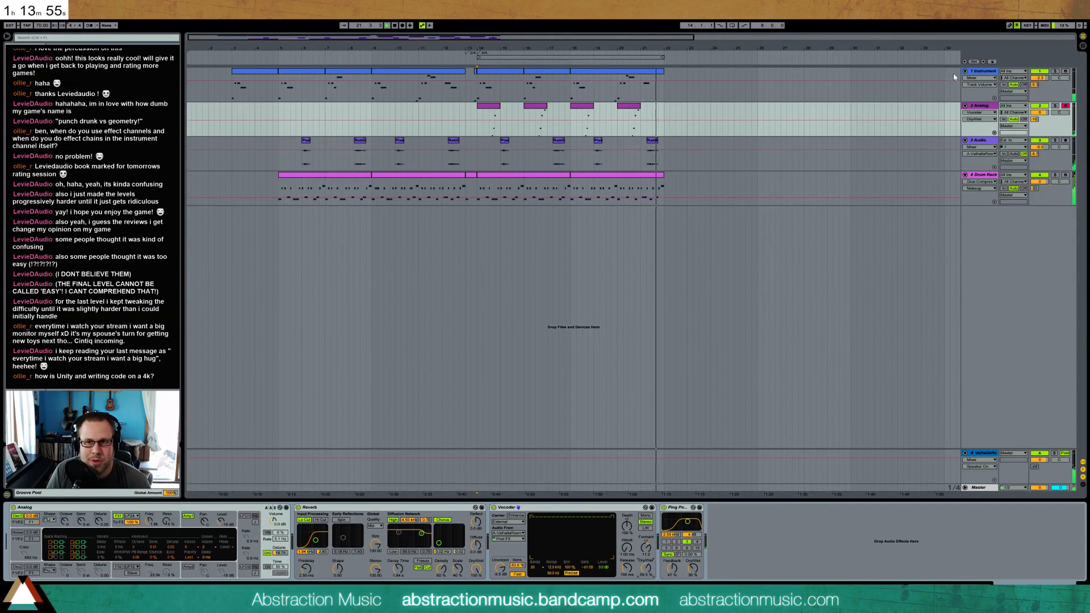
Listen to the second Analog track soloed, and replay the full mix from bar 14
{"action": "left_click", "coordinate": [1055, 106]}
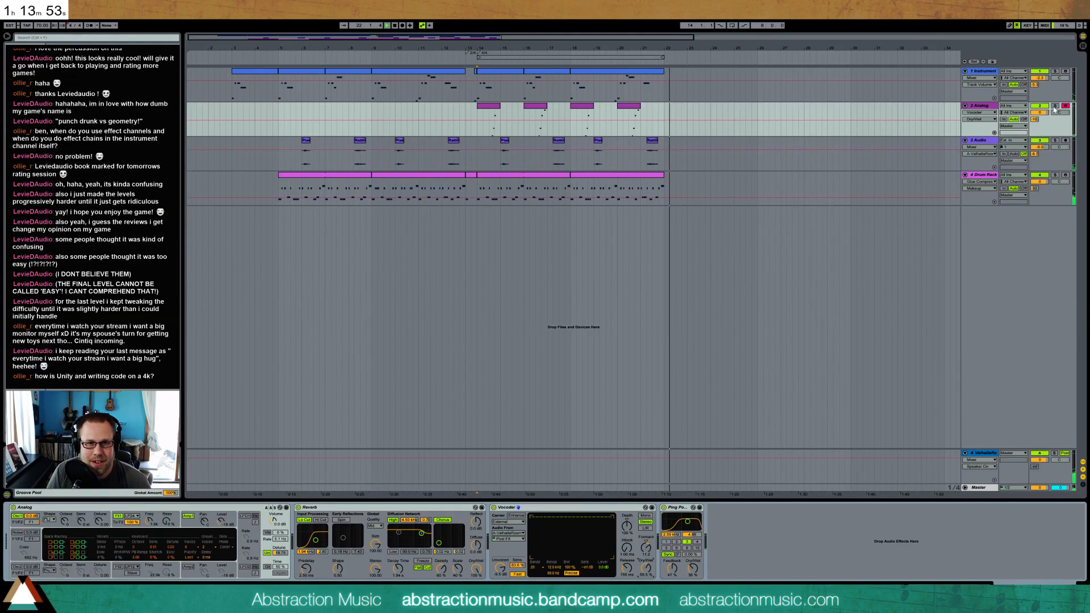
{"action": "left_click", "coordinate": [489, 127]}
{"action": "key", "text": "space"}
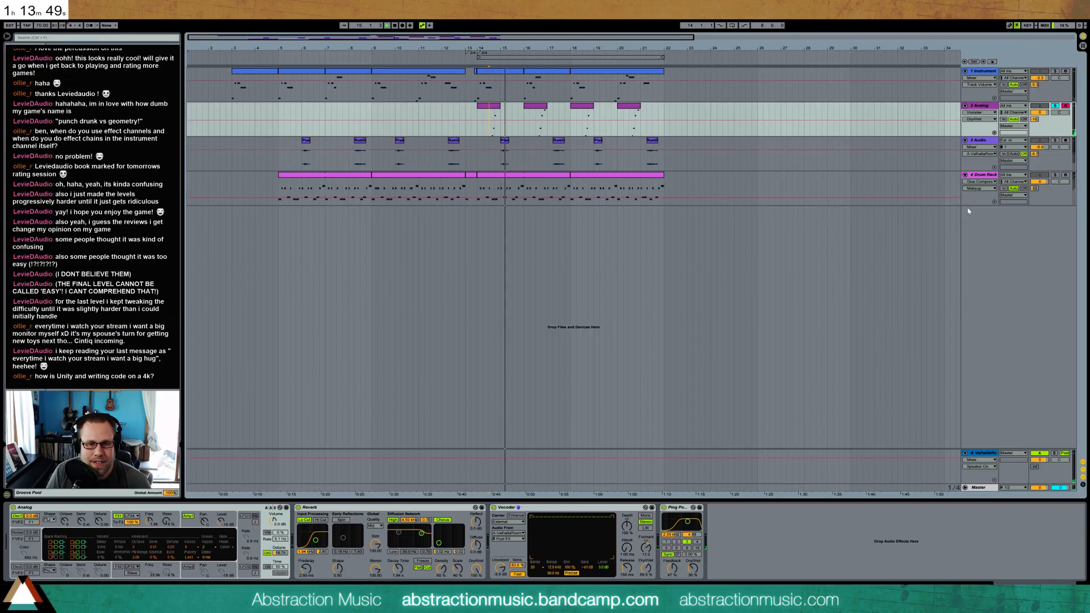
{"action": "left_click", "coordinate": [478, 128]}
{"action": "key", "text": "space"}
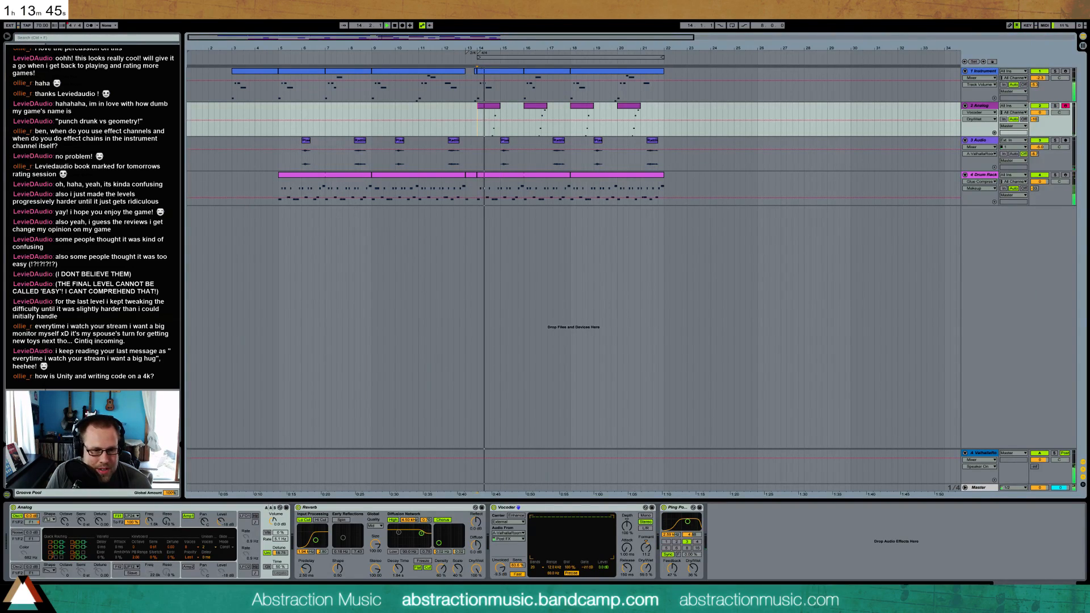
Tune the Vocoder's unvoiced level, envelope depth, attack and release during playback
{"action": "left_click_drag", "start_coordinate": [500, 569], "coordinate": [500, 572]}
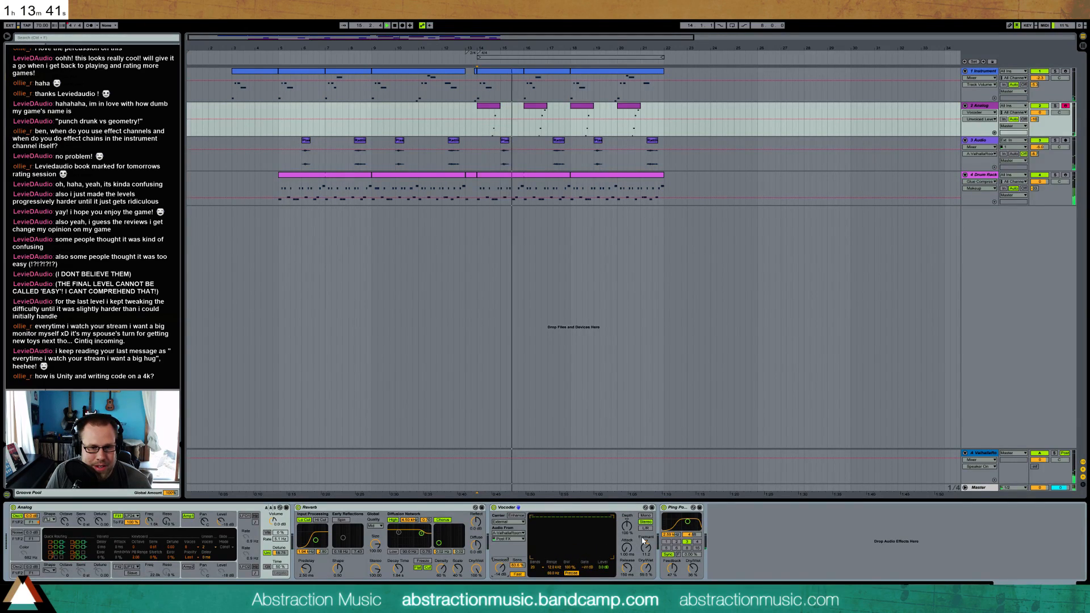
{"action": "left_click_drag", "start_coordinate": [627, 527], "coordinate": [627, 508]}
{"action": "left_click", "coordinate": [627, 548]}
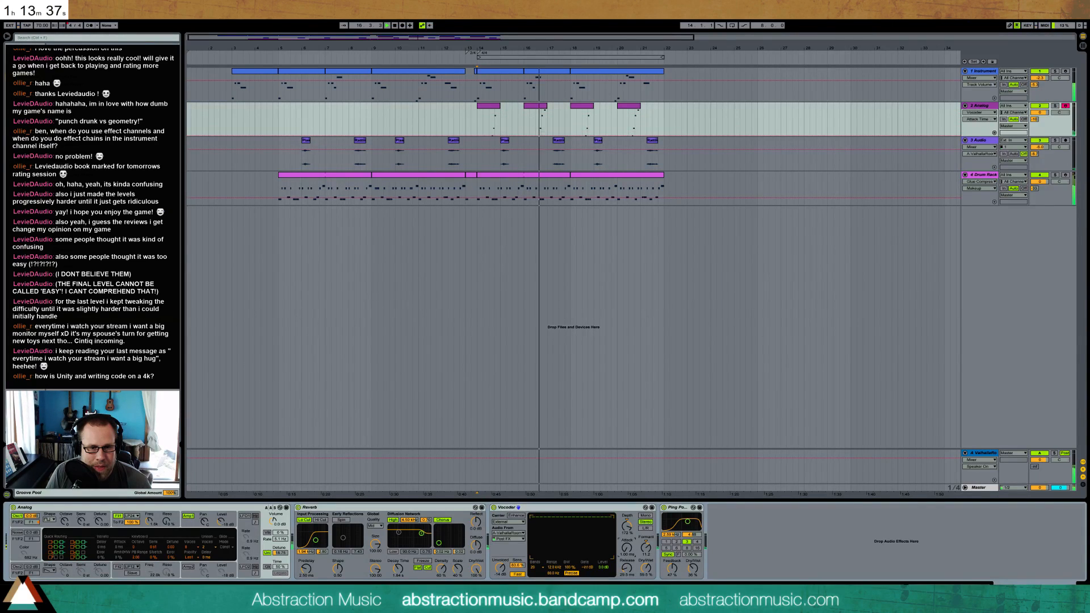
{"action": "left_click", "coordinate": [627, 567]}
{"action": "left_click", "coordinate": [627, 525]}
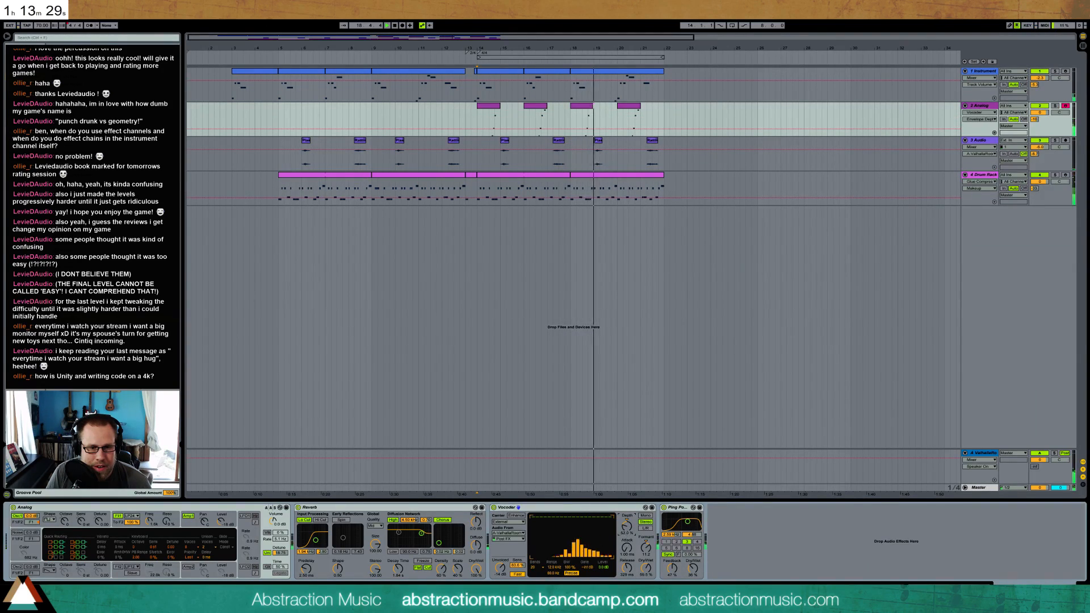
{"action": "left_click_drag", "start_coordinate": [627, 525], "coordinate": [626, 510]}
Adjust the Vocoder's dry/wet mix and formant shift, and stop playback
{"action": "left_click_drag", "start_coordinate": [652, 577], "coordinate": [651, 591]}
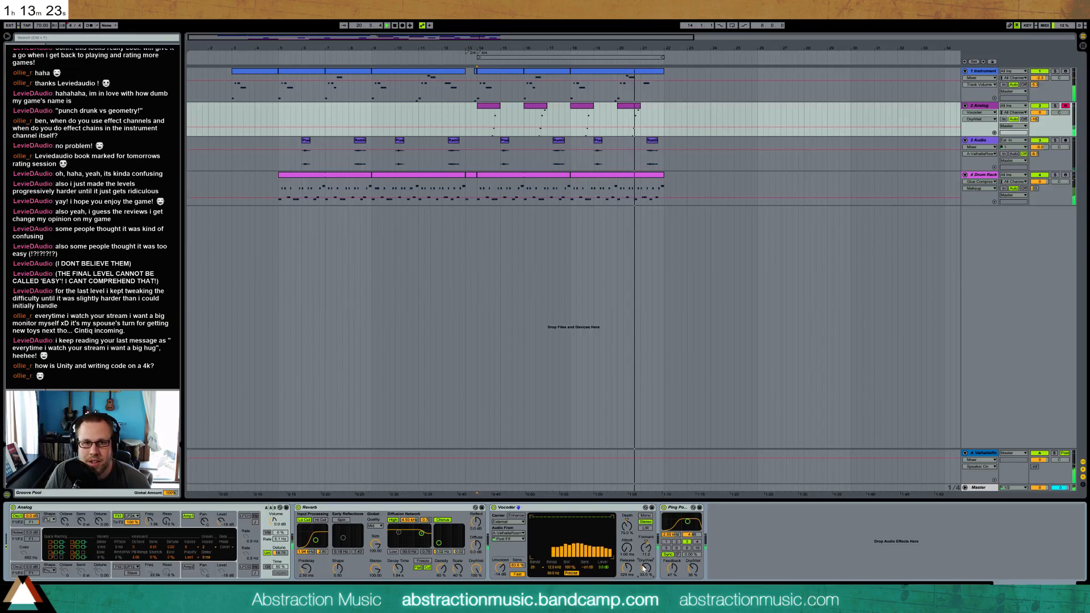
{"action": "left_click_drag", "start_coordinate": [646, 568], "coordinate": [645, 570]}
{"action": "left_click", "coordinate": [645, 548]}
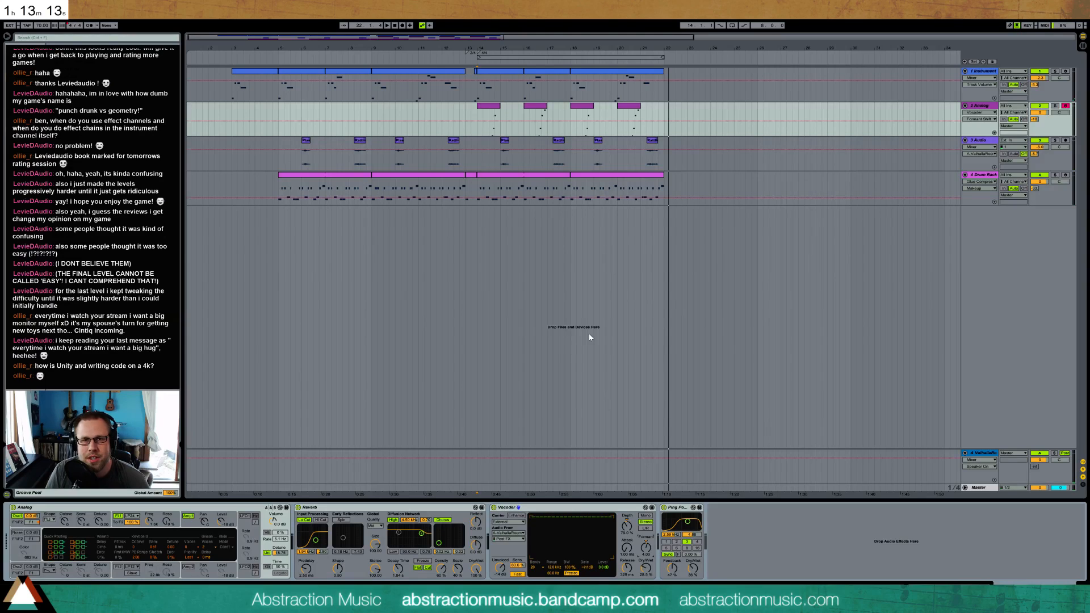
Place the playback start at bar 14, minimize Ableton Live and open the Windows advanced display settings
{"action": "left_click", "coordinate": [481, 98]}
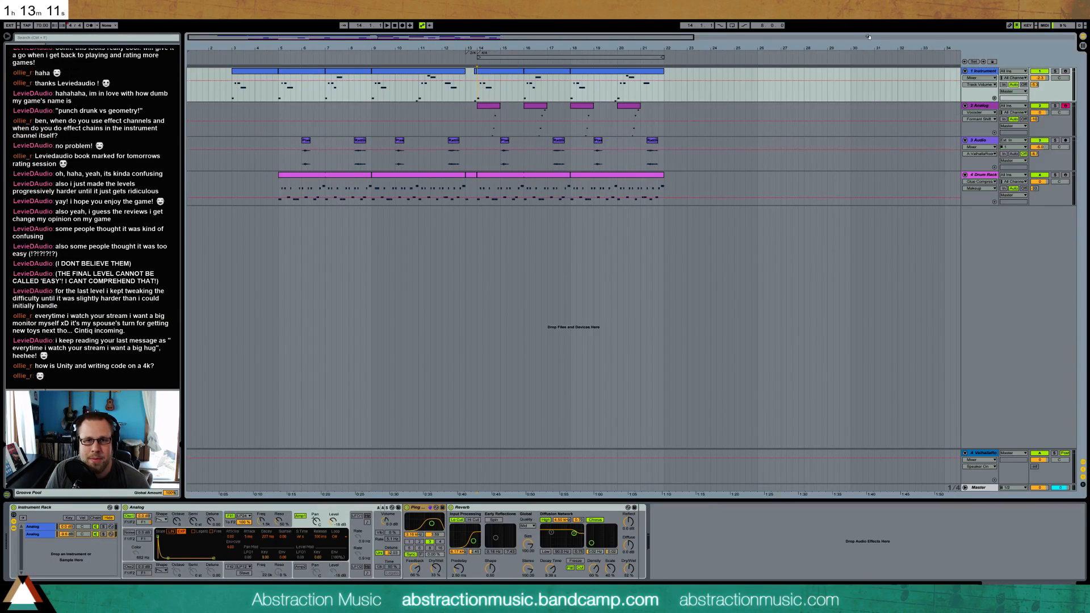
{"action": "left_click", "coordinate": [1061, 6]}
{"action": "right_click", "coordinate": [821, 50]}
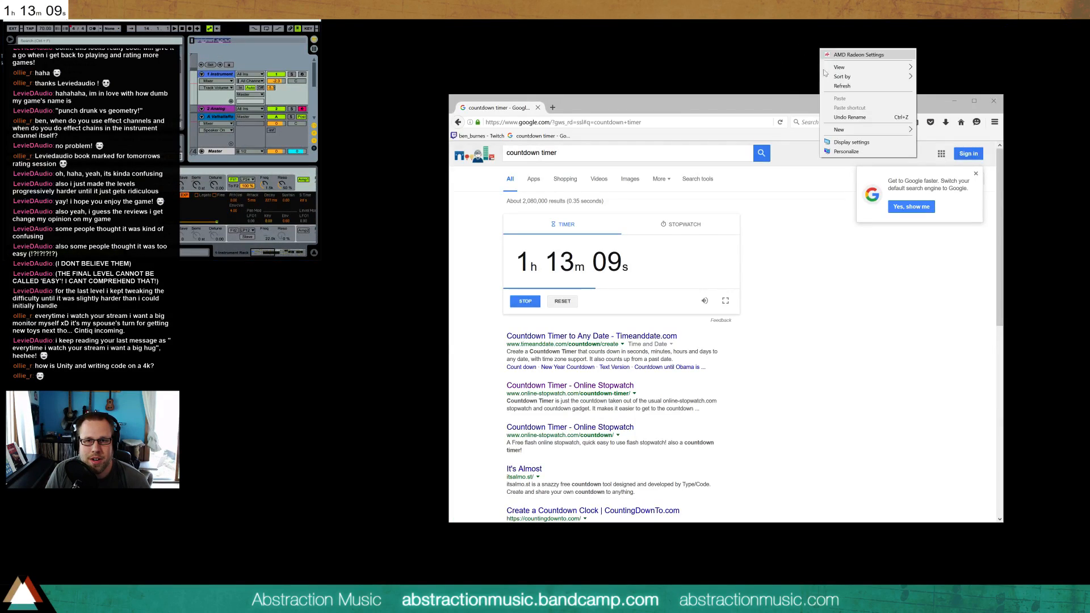
{"action": "left_click", "coordinate": [864, 144]}
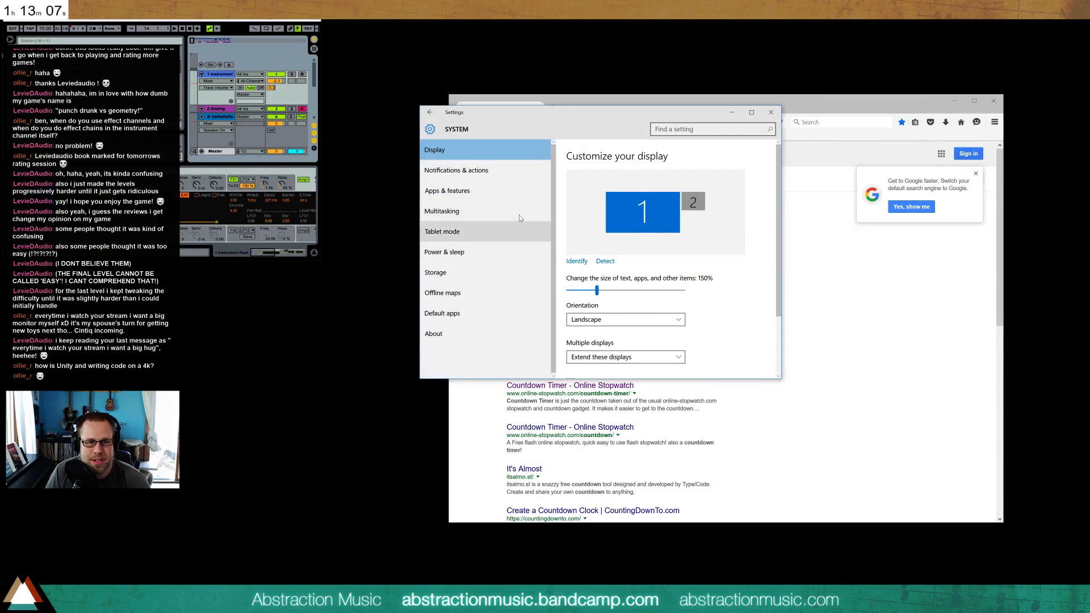
{"action": "scroll", "coordinate": [688, 264], "scroll_direction": "down", "scroll_amount": 3}
{"action": "scroll", "coordinate": [688, 264], "scroll_direction": "up", "scroll_amount": 3}
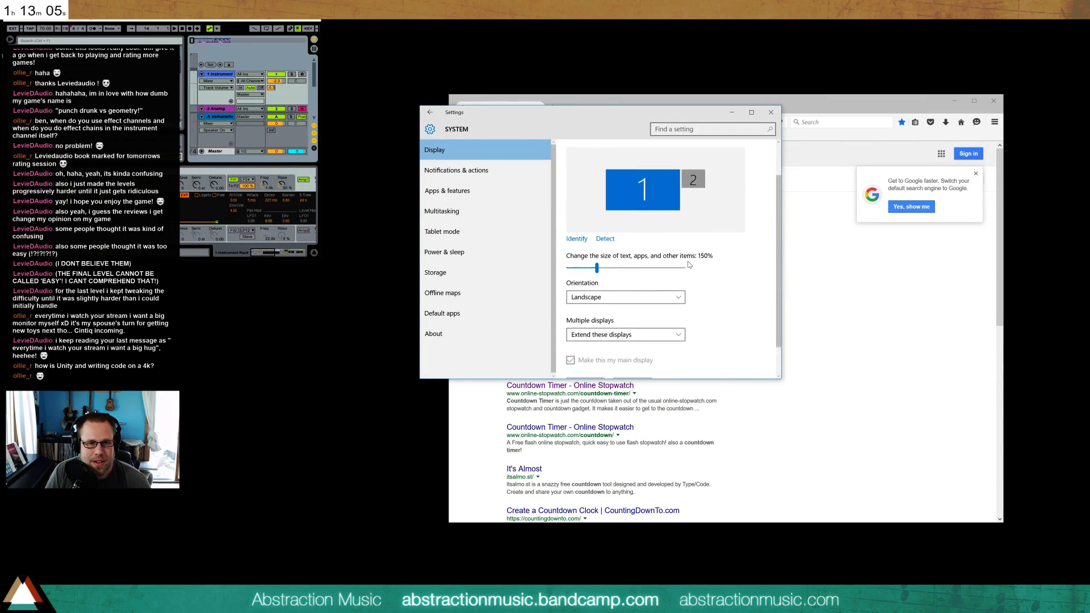
{"action": "scroll", "coordinate": [710, 274], "scroll_direction": "down", "scroll_amount": 2}
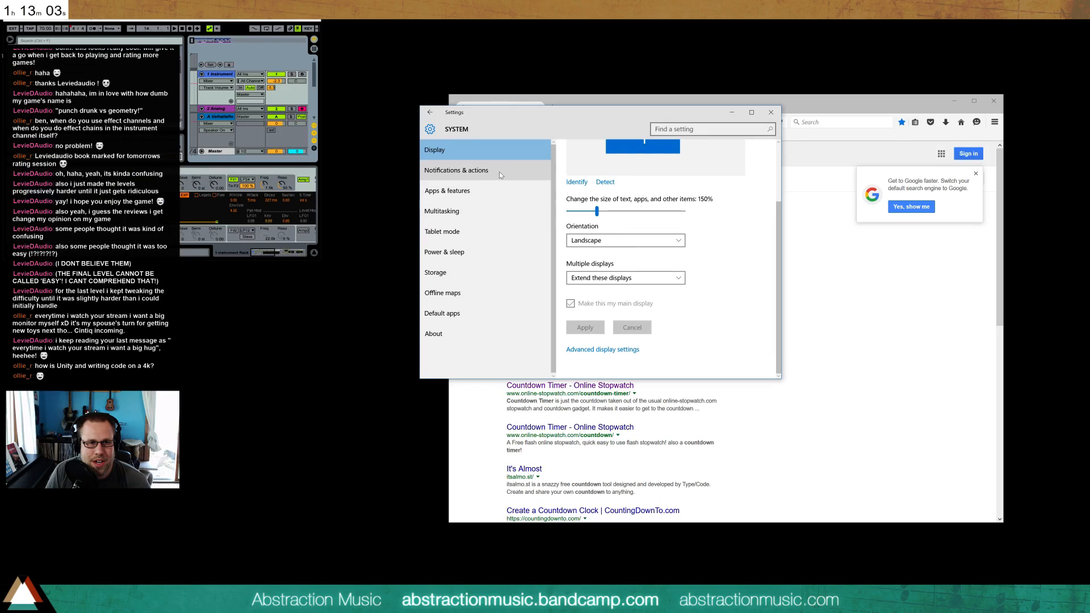
{"action": "left_click", "coordinate": [579, 350]}
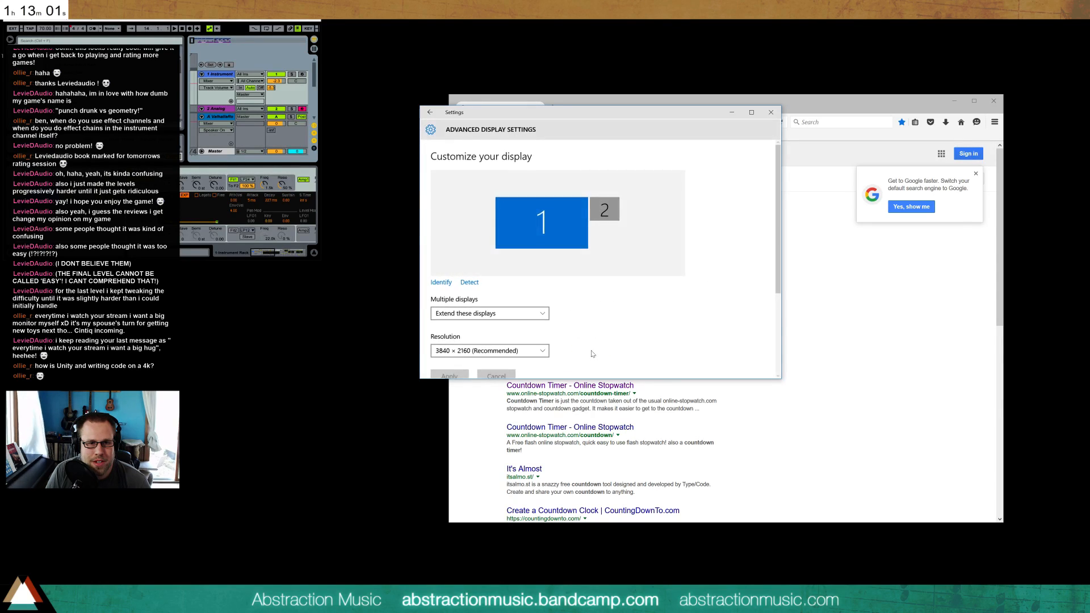
View the advanced sizing options for text and other items and close them again
{"action": "scroll", "coordinate": [608, 314], "scroll_direction": "down", "scroll_amount": 2}
{"action": "scroll", "coordinate": [607, 314], "scroll_direction": "down", "scroll_amount": 1}
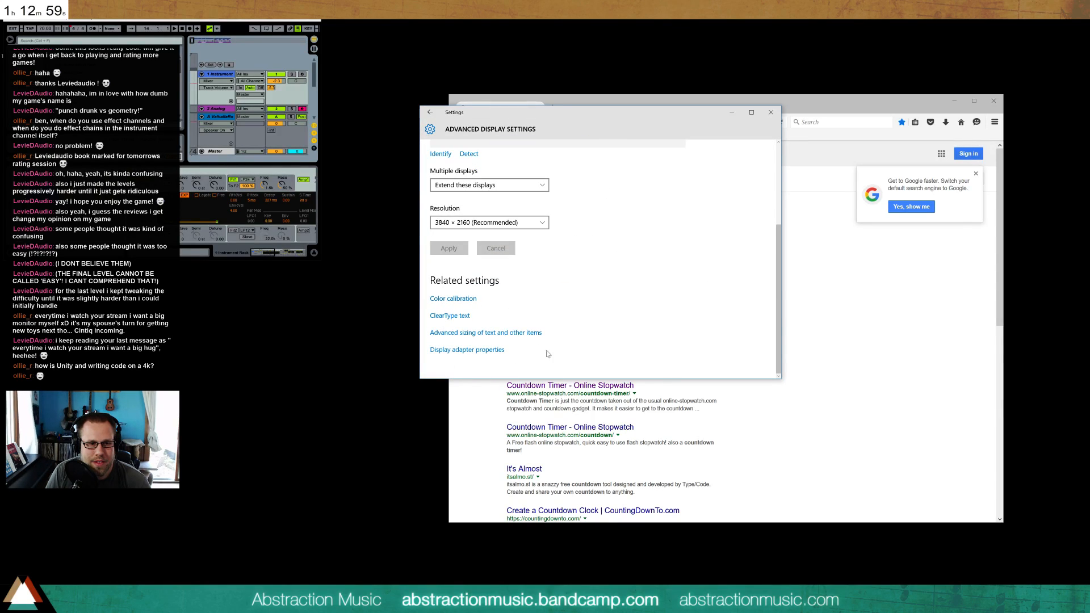
{"action": "left_click", "coordinate": [507, 339]}
{"action": "left_click", "coordinate": [829, 221]}
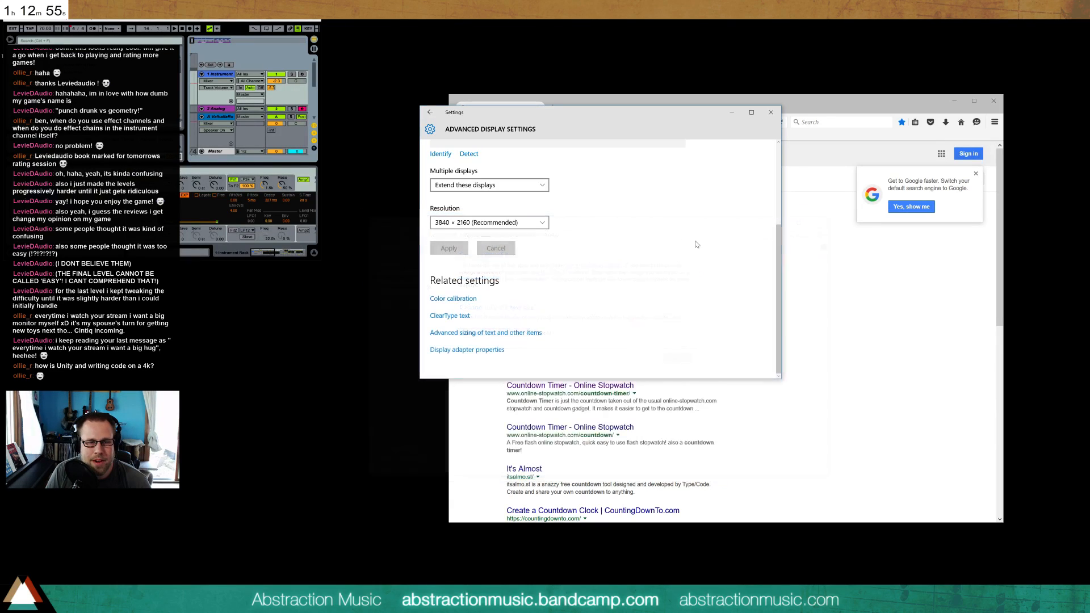
Check the scaling, orientation and resolution options in the Windows display settings
{"action": "scroll", "coordinate": [625, 271], "scroll_direction": "up", "scroll_amount": 3}
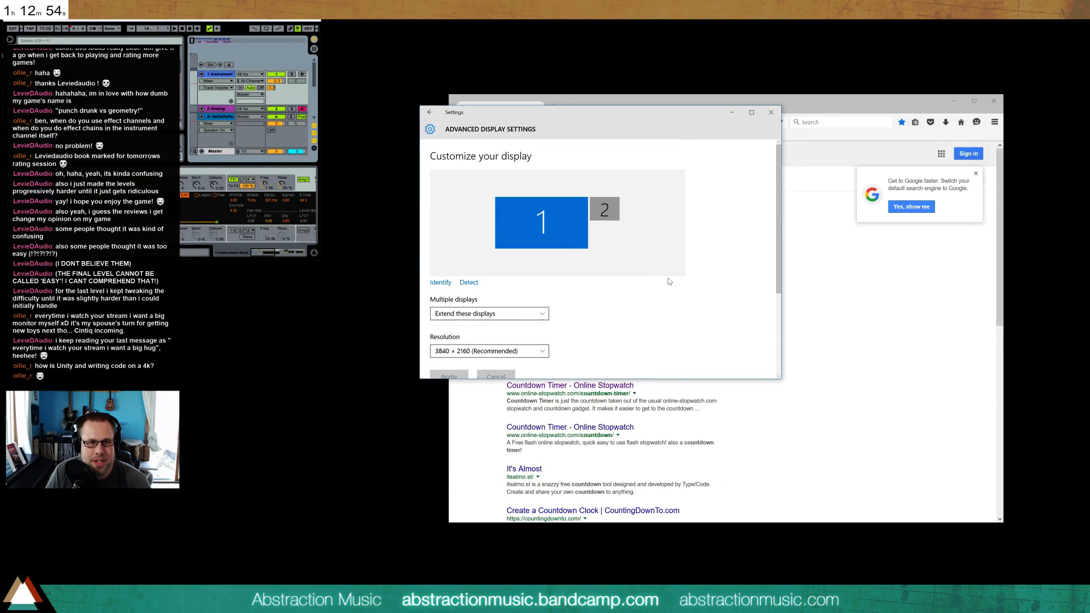
{"action": "left_click", "coordinate": [431, 113]}
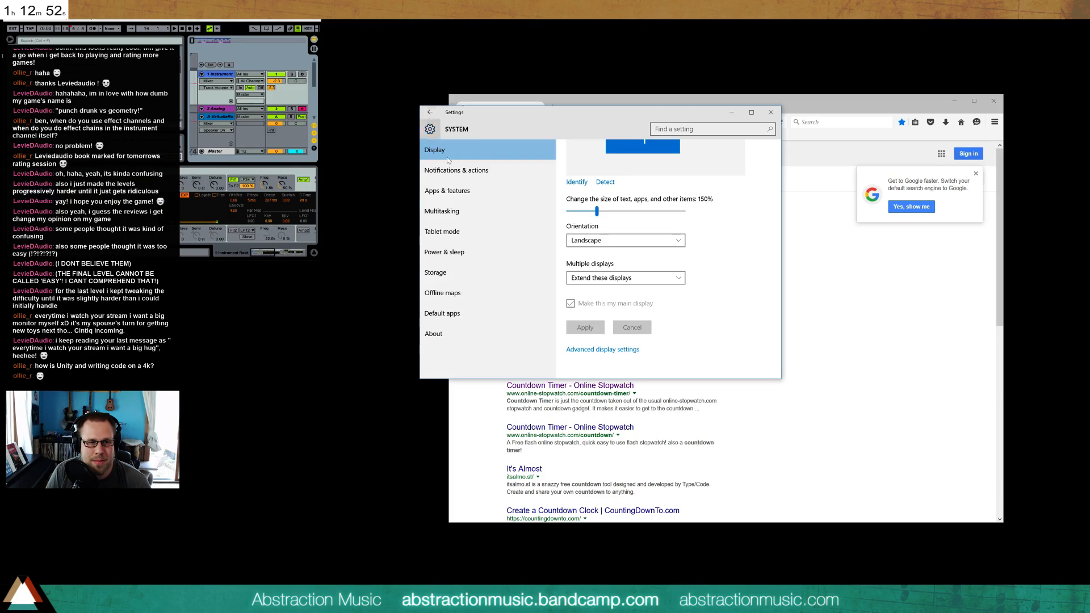
{"action": "left_click", "coordinate": [497, 198]}
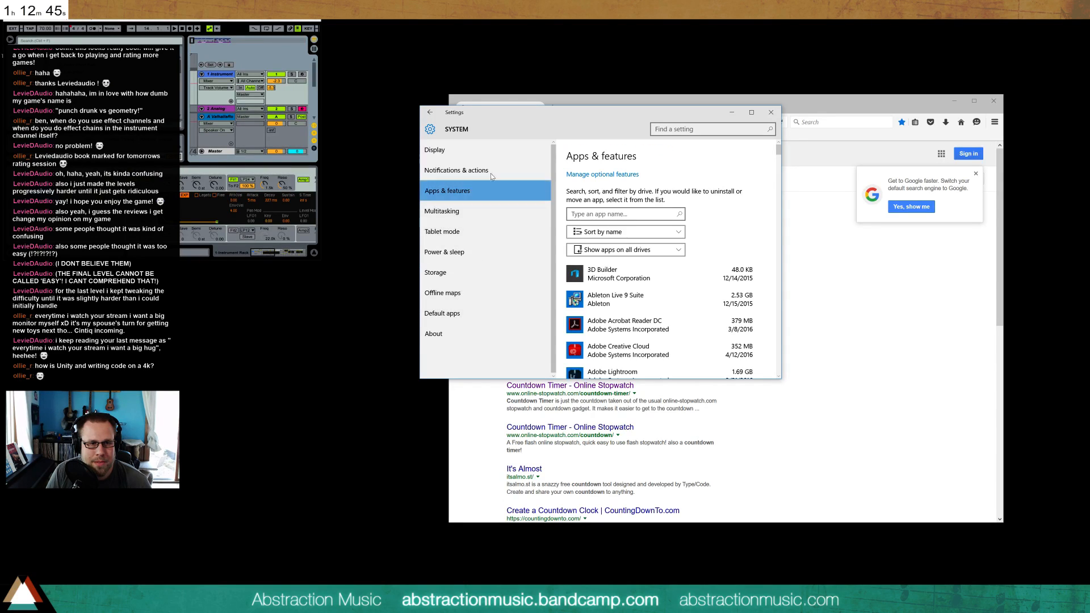
{"action": "left_click", "coordinate": [488, 158]}
{"action": "scroll", "coordinate": [715, 227], "scroll_direction": "down", "scroll_amount": 3}
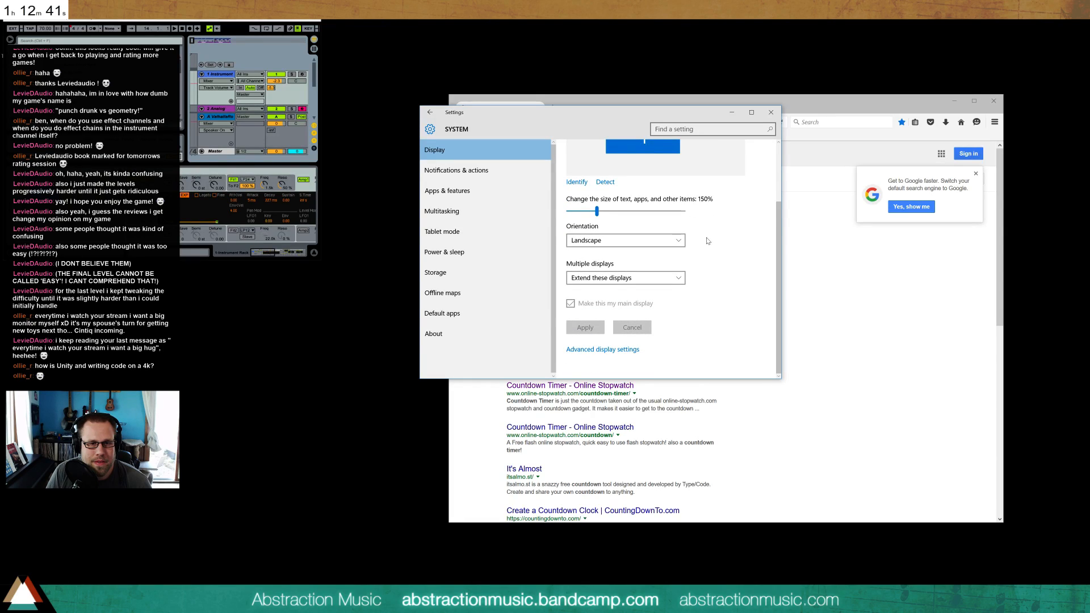
{"action": "left_click", "coordinate": [596, 350]}
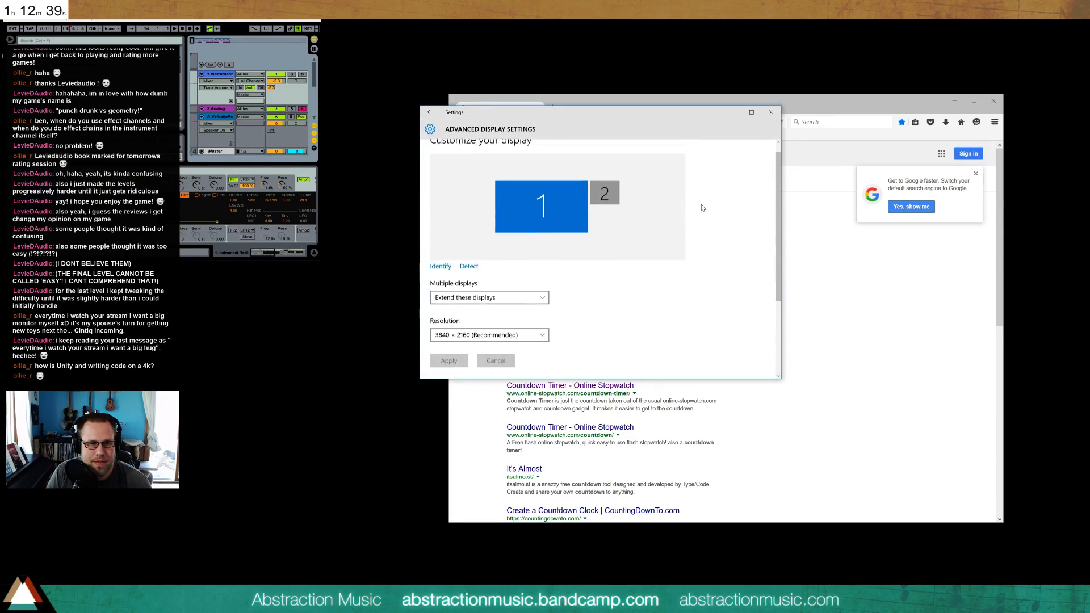
{"action": "scroll", "coordinate": [698, 210], "scroll_direction": "down", "scroll_amount": 5}
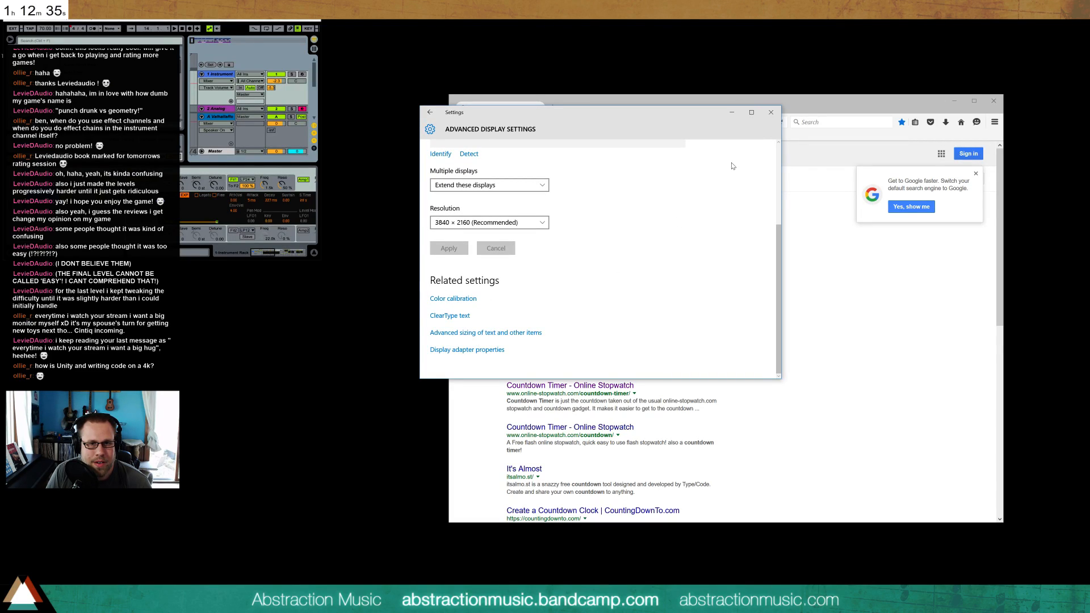
View the display adapter properties, close the Windows settings and bring Ableton Live back to full size
{"action": "left_click", "coordinate": [457, 351]}
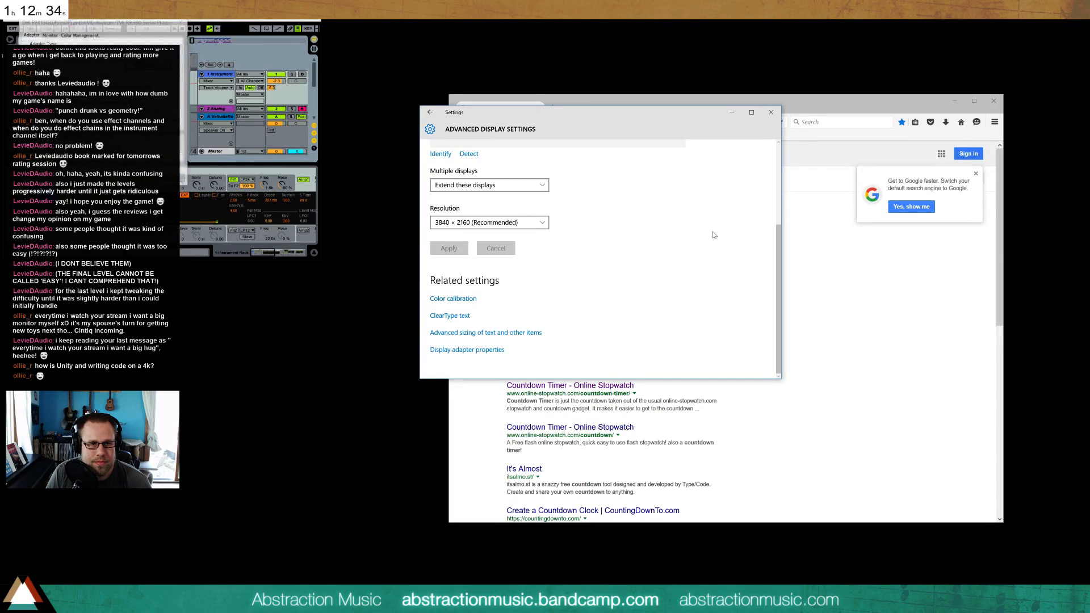
{"action": "left_click", "coordinate": [183, 25]}
{"action": "left_click", "coordinate": [771, 111]}
{"action": "left_click_drag", "start_coordinate": [250, 14], "coordinate": [415, 1]}
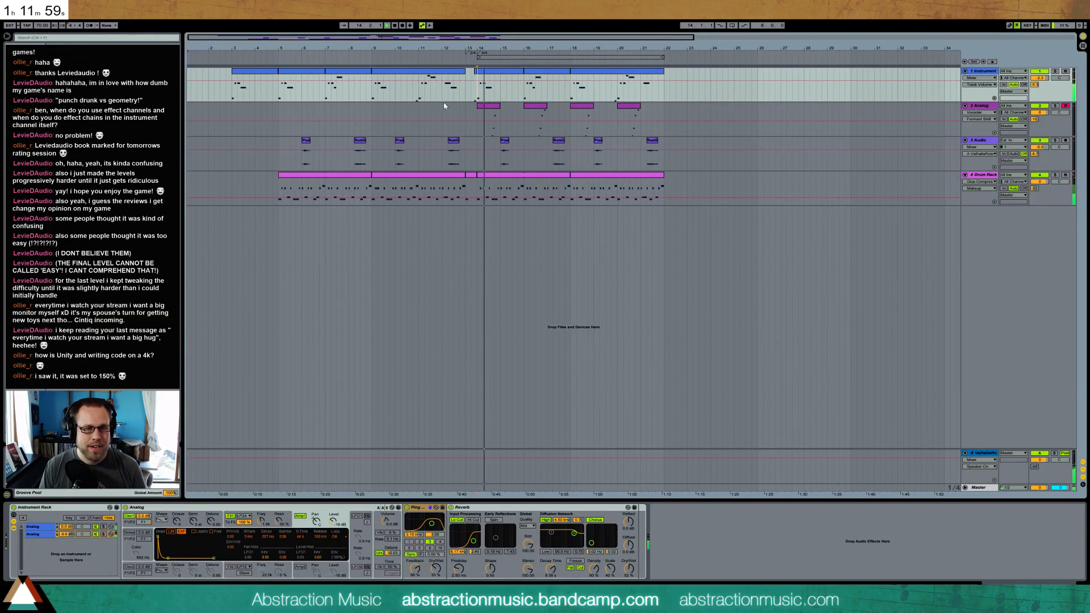
Show the Analog track's devices and adjust the Vocoder's dry/wet mix, envelope depth and audio source tap point during playback
{"action": "left_click", "coordinate": [482, 110]}
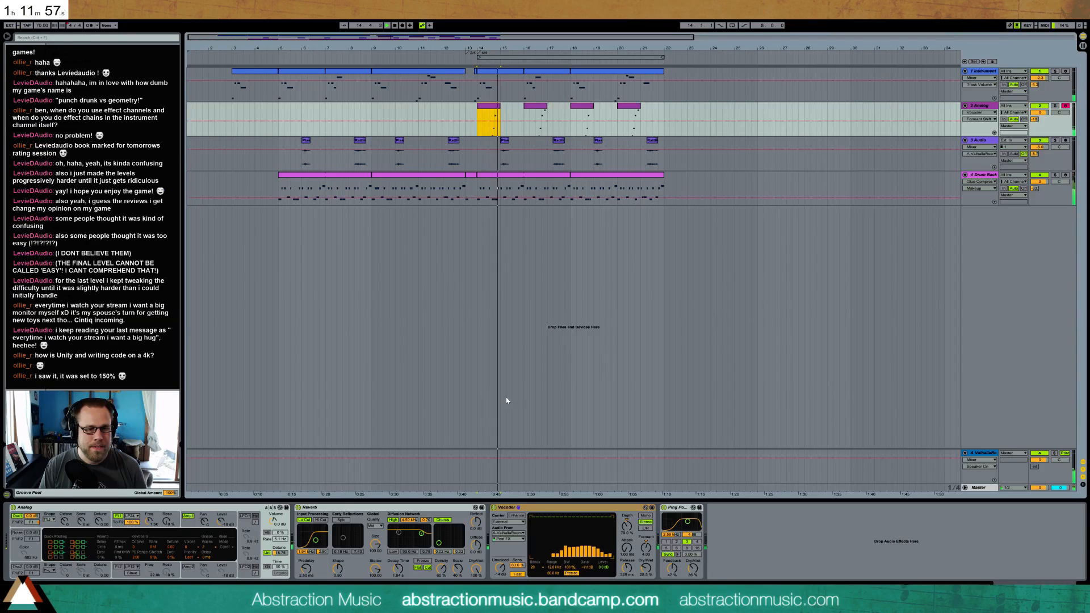
{"action": "left_click_drag", "start_coordinate": [645, 569], "coordinate": [646, 560]}
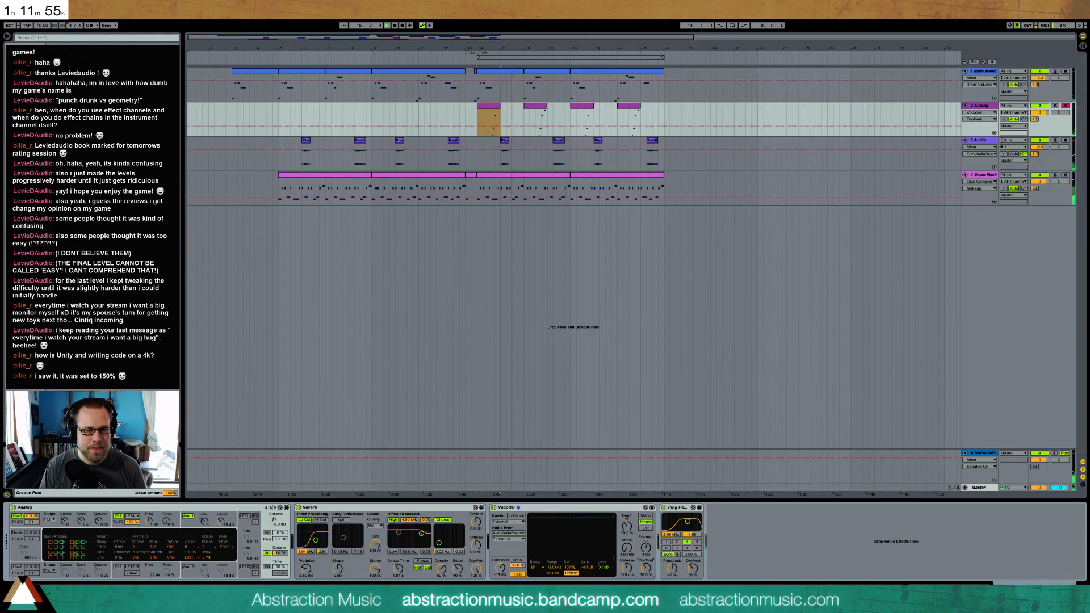
{"action": "left_click", "coordinate": [625, 526]}
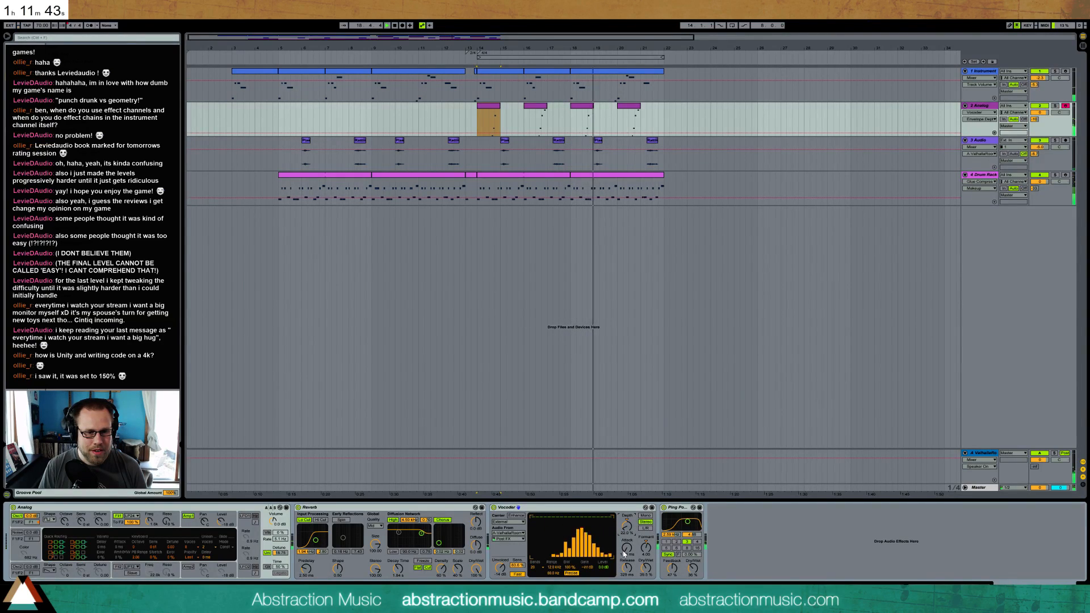
{"action": "left_click", "coordinate": [514, 539]}
{"action": "left_click", "coordinate": [517, 549]}
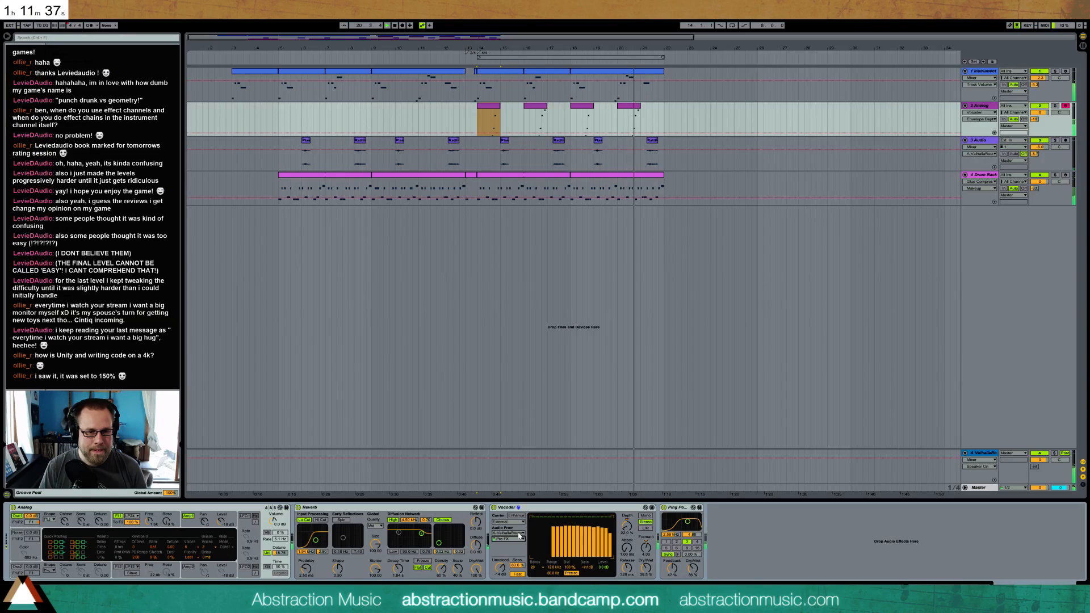
{"action": "left_click_drag", "start_coordinate": [626, 525], "coordinate": [627, 475]}
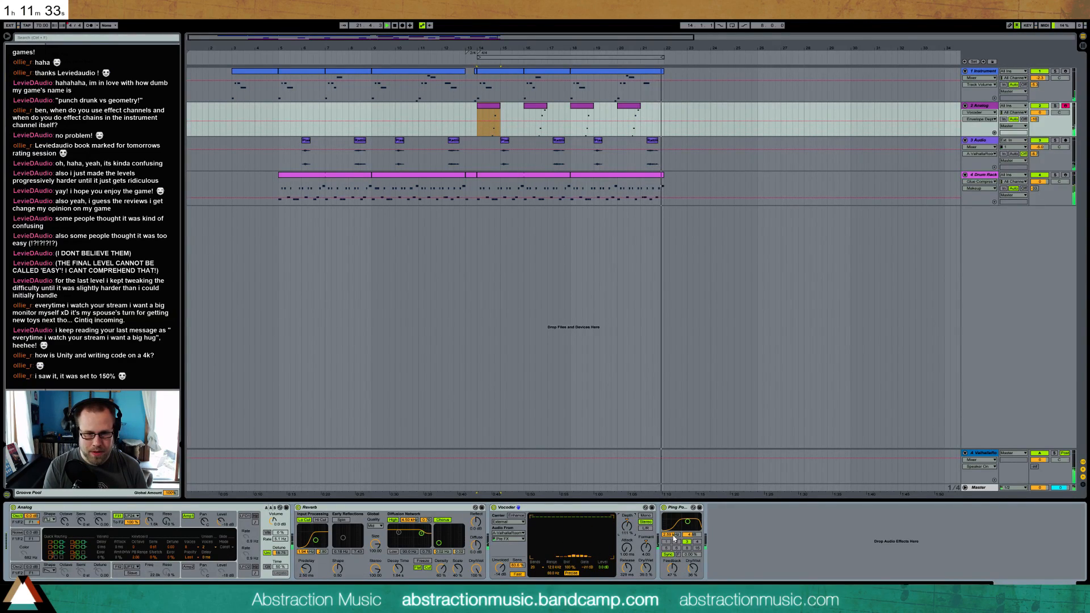
Turn on the eight-bar loop starting at bar 14 and restart playback
{"action": "left_click", "coordinate": [647, 57]}
{"action": "key", "text": "space"}
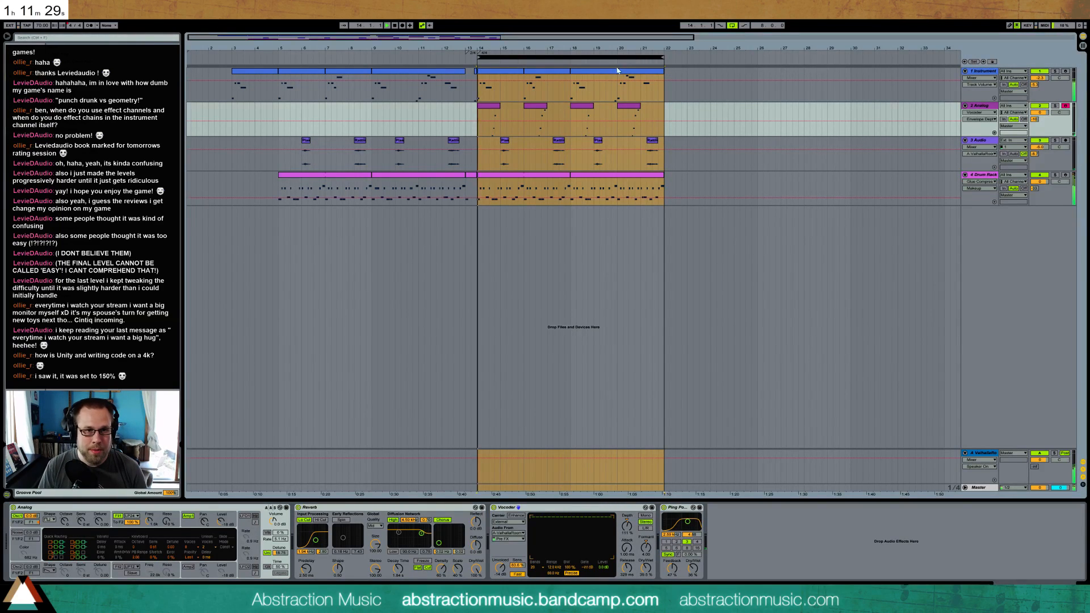
Adjust the Vocoder's envelope depth, unvoiced level, detection speed and dry/wet mix while the loop plays
{"action": "left_click_drag", "start_coordinate": [626, 526], "coordinate": [645, 543]}
{"action": "mouse_move", "coordinate": [499, 567]}
{"action": "left_mouse_down"}
{"action": "mouse_move", "coordinate": [519, 576]}
{"action": "mouse_move", "coordinate": [516, 559]}
{"action": "mouse_move", "coordinate": [500, 578]}
{"action": "left_mouse_up"}
{"action": "left_click", "coordinate": [519, 575]}
{"action": "left_click_drag", "start_coordinate": [646, 568], "coordinate": [645, 568]}
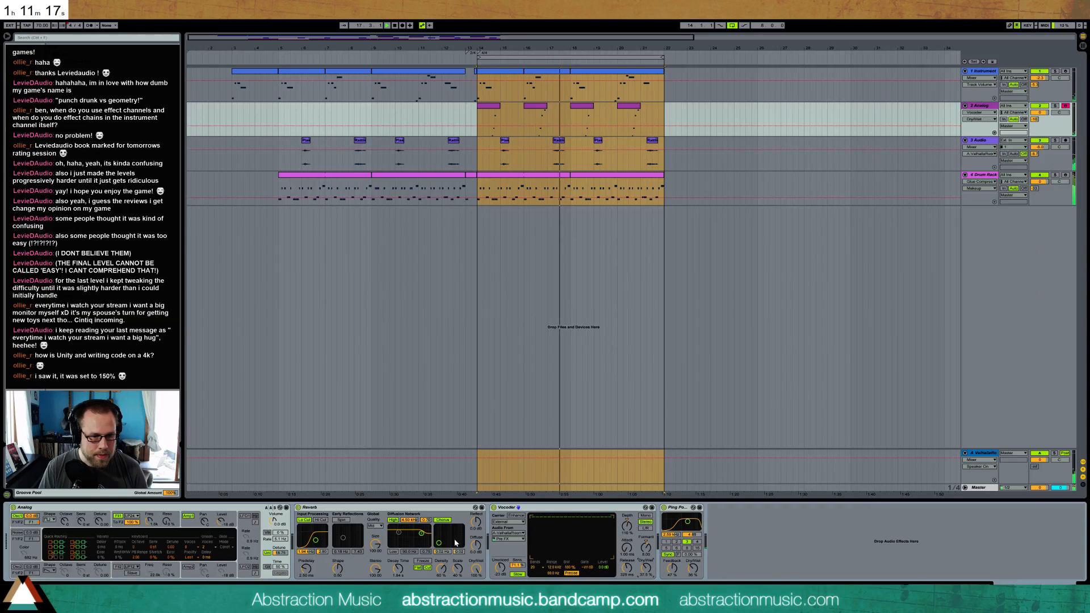
Adjust the AMP1 level of the Analog synth on track 2
{"action": "left_click_drag", "start_coordinate": [234, 526], "coordinate": [234, 513]}
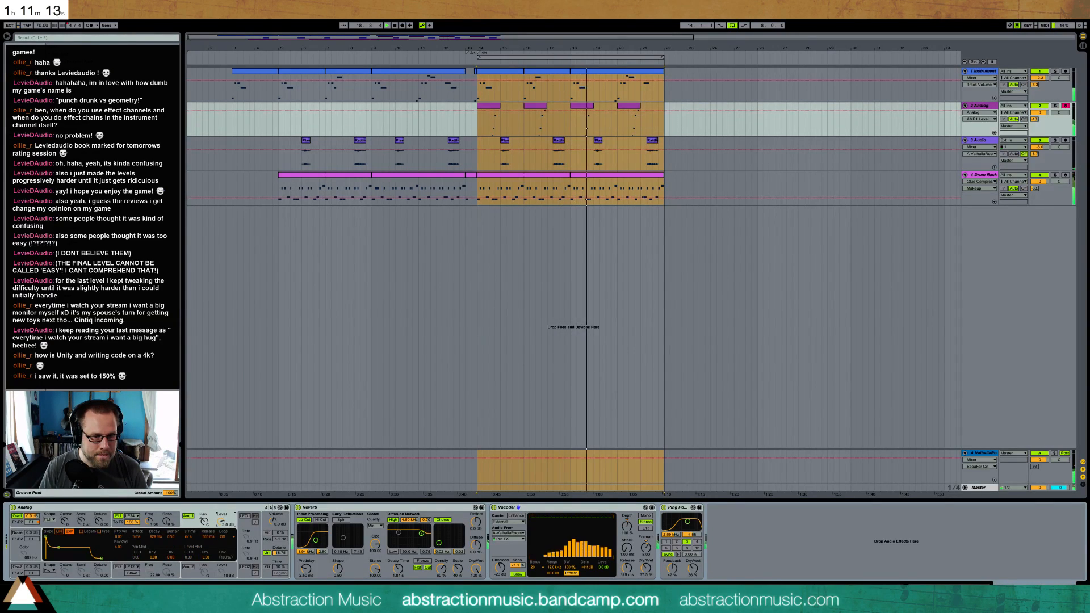
{"action": "left_click_drag", "start_coordinate": [220, 522], "coordinate": [221, 530]}
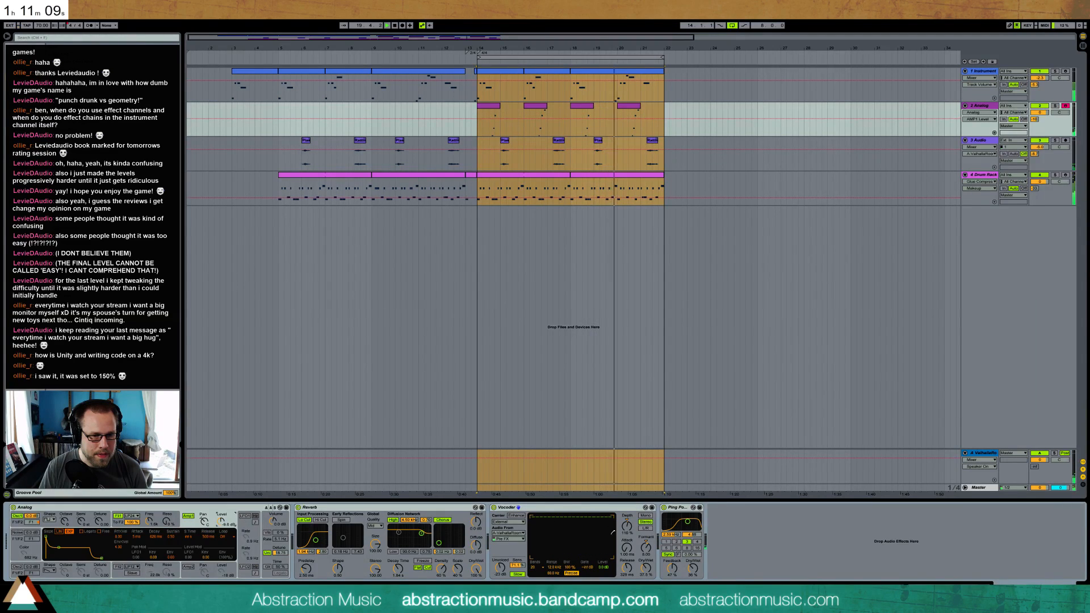
Lower the Vocoder's envelope depth, compare the sound with the Vocoder bypassed, and leave it switched off
{"action": "left_click_drag", "start_coordinate": [627, 525], "coordinate": [626, 543]}
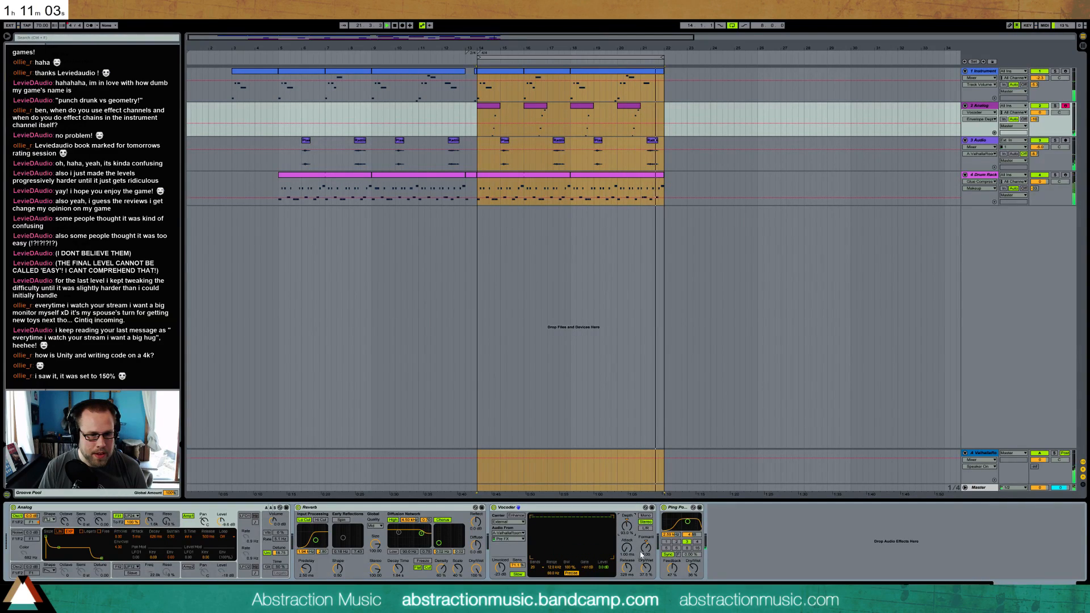
{"action": "left_click", "coordinate": [493, 508]}
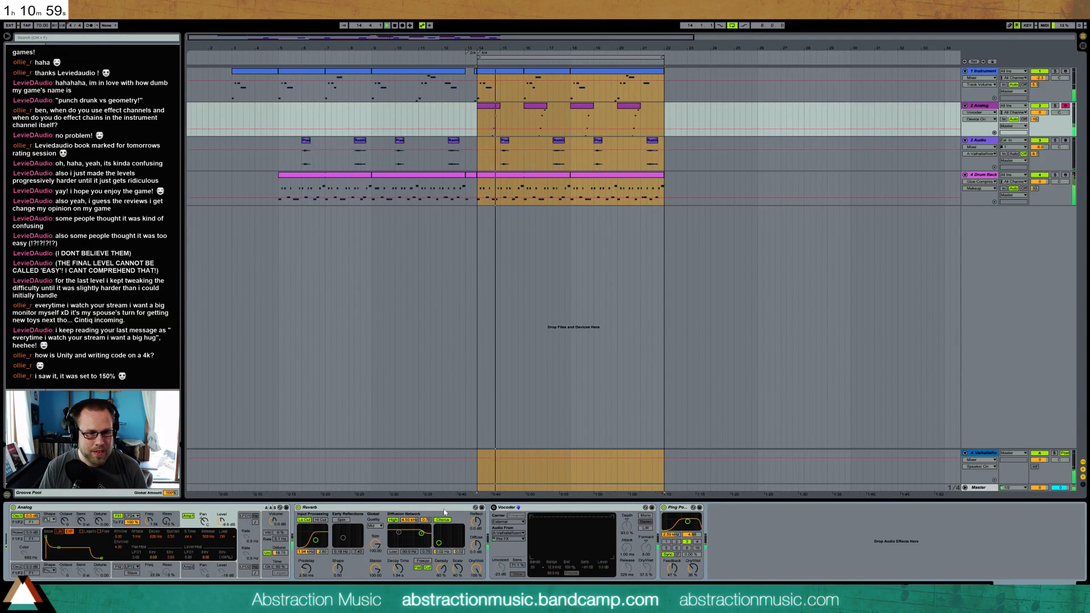
{"action": "left_click", "coordinate": [494, 508]}
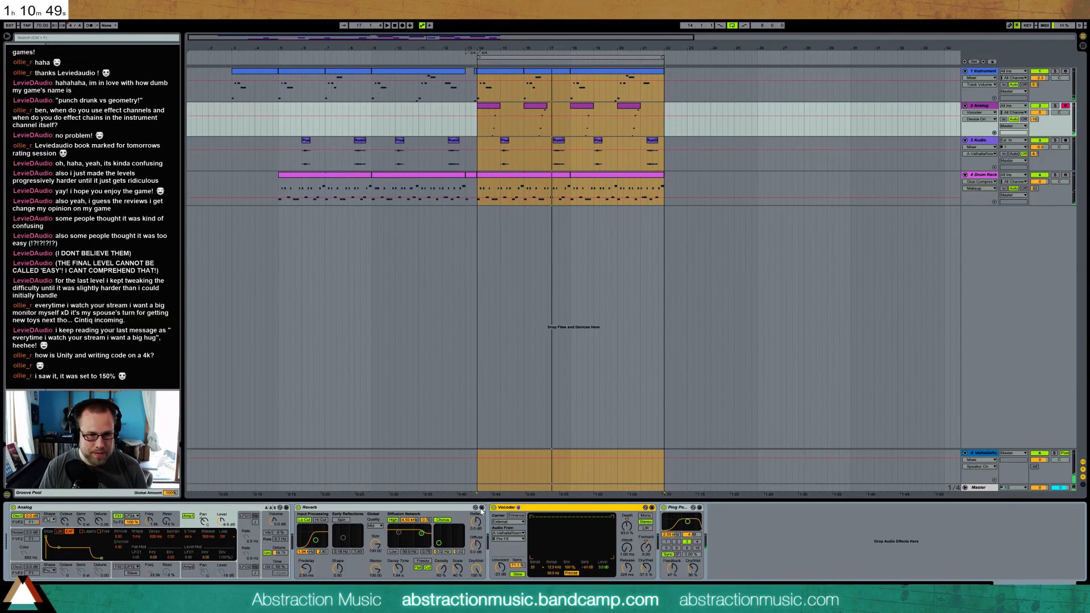
{"action": "left_click", "coordinate": [494, 508]}
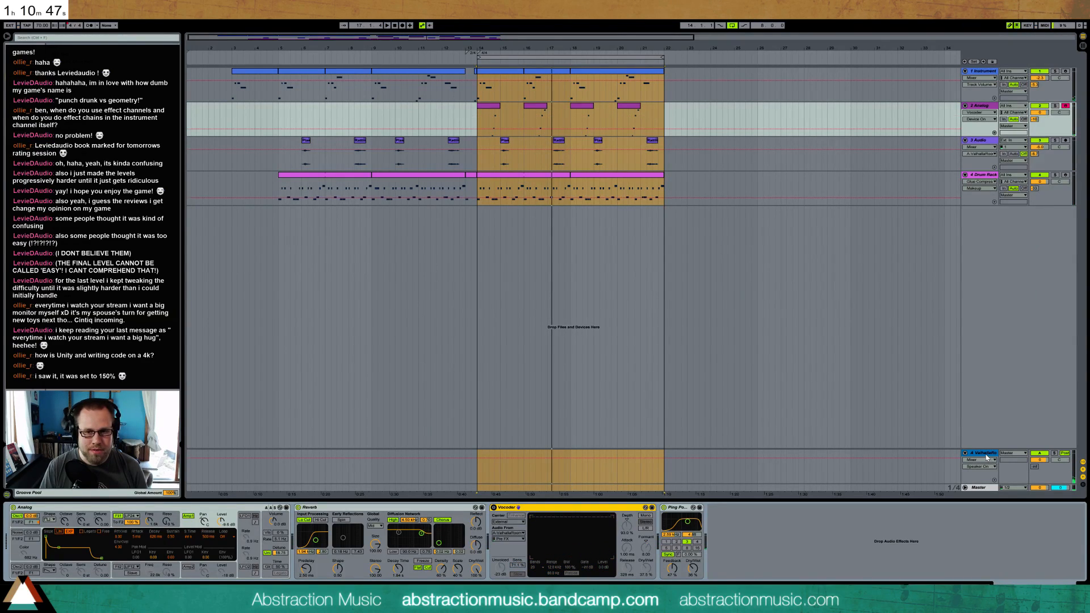
Place a copy of the Vocoder on the ValhallaRoom return track and set its audio source to 2-Analog
{"action": "left_click", "coordinate": [987, 456]}
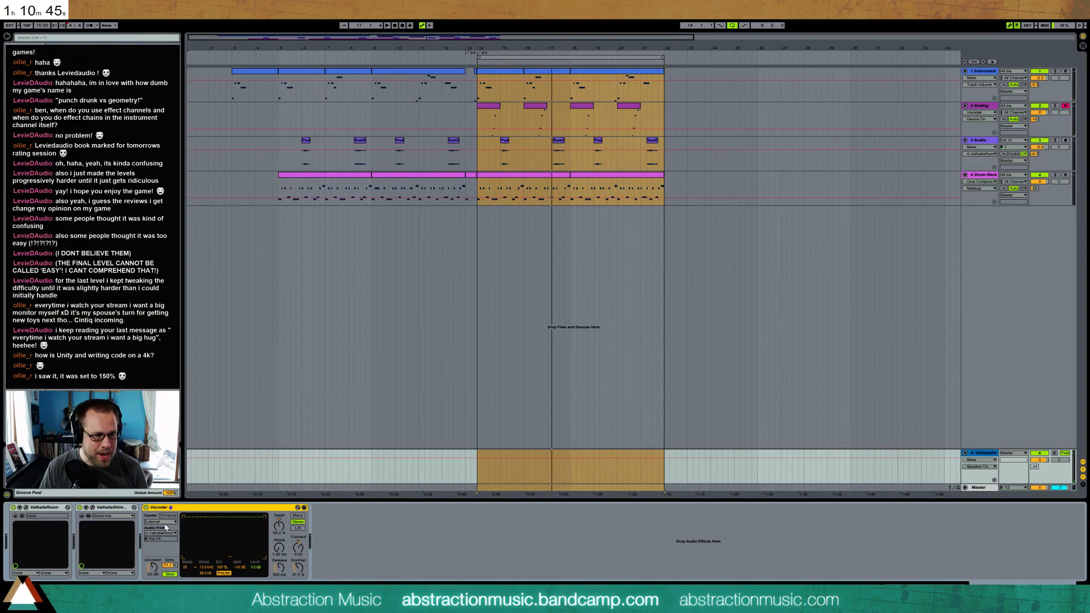
{"action": "left_click", "coordinate": [160, 533]}
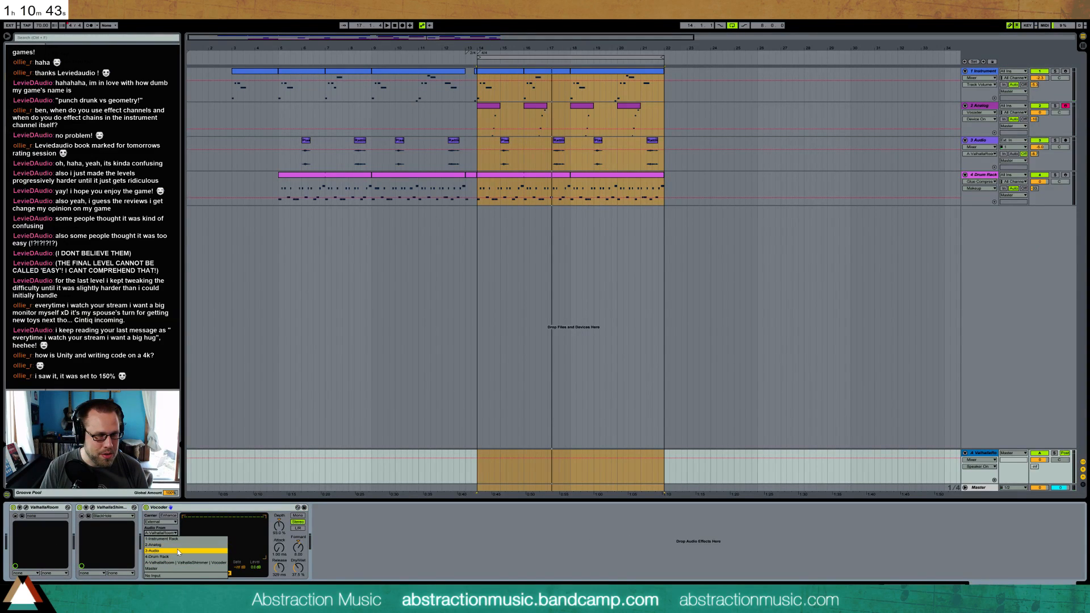
{"action": "left_click", "coordinate": [176, 551]}
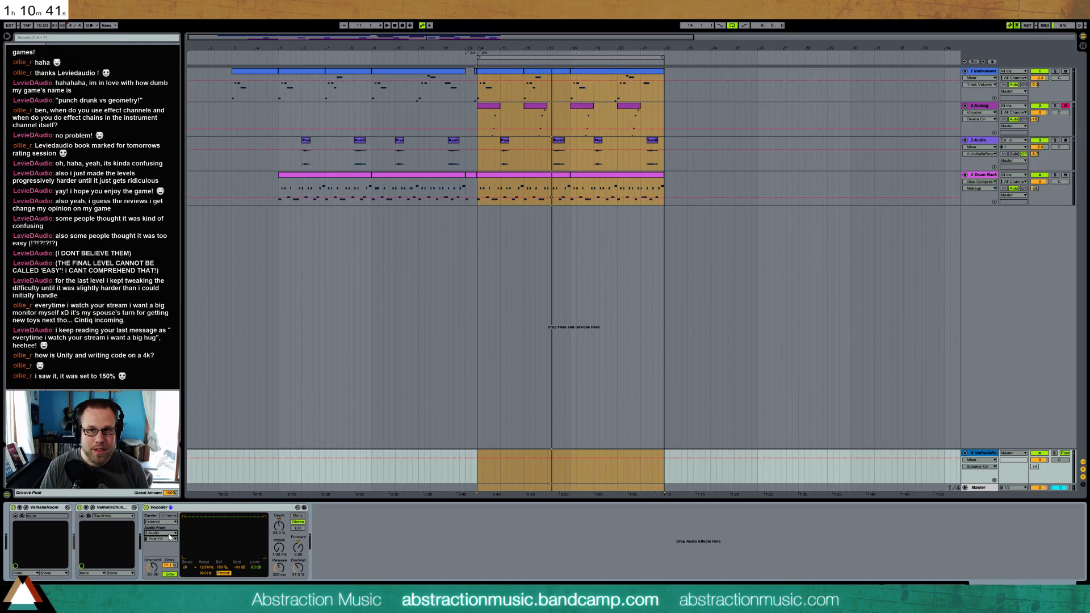
{"action": "left_click", "coordinate": [169, 535]}
{"action": "left_click", "coordinate": [169, 544]}
Audition the return track's Vocoder with a changed dry/wet mix and envelope depth, and delete it
{"action": "key", "text": "space"}
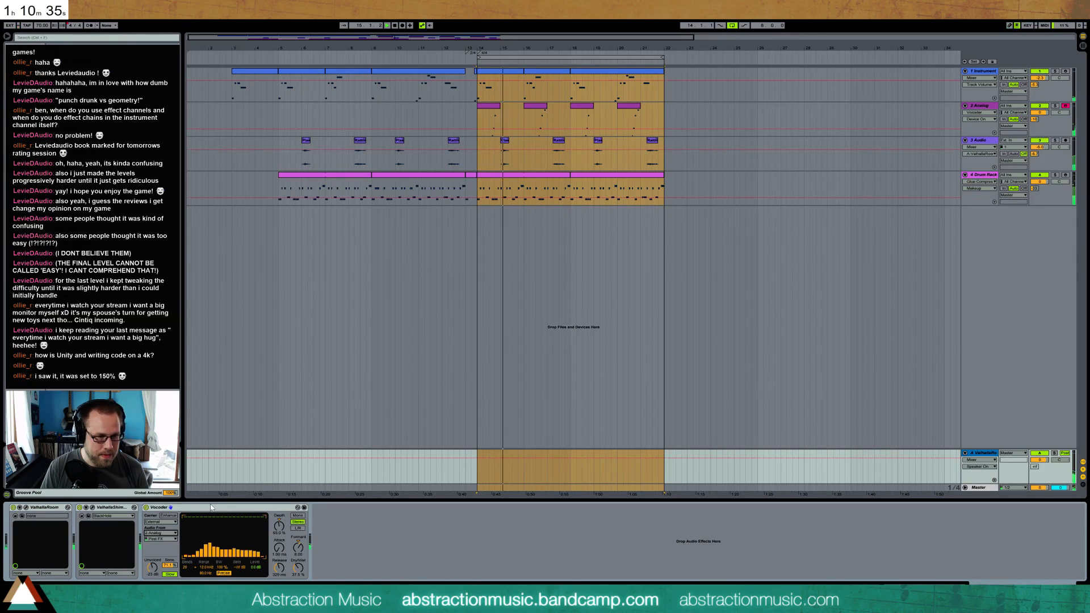
{"action": "left_click_drag", "start_coordinate": [298, 567], "coordinate": [276, 526]}
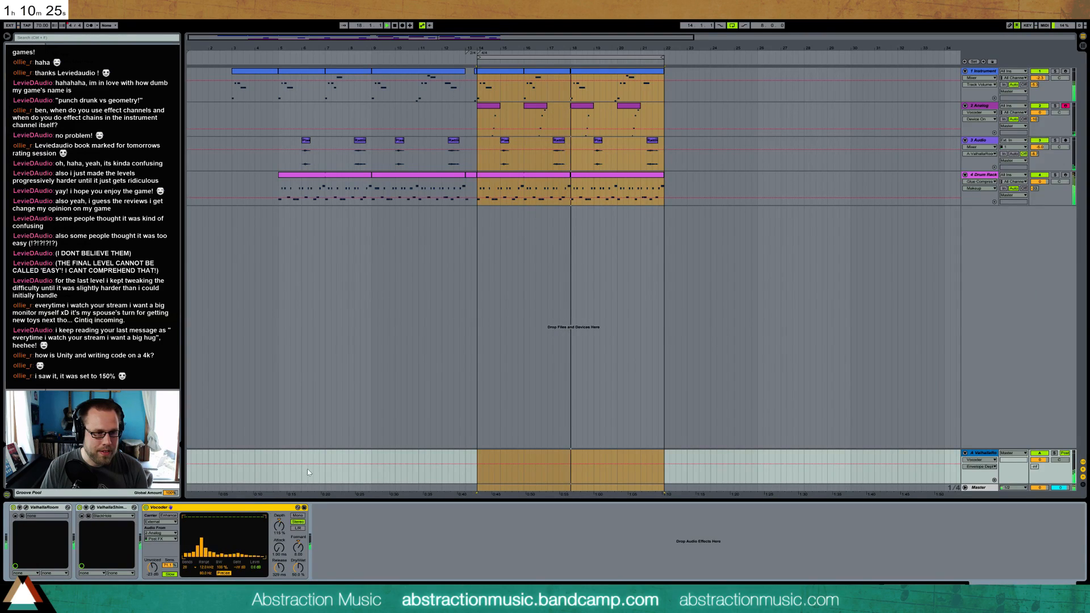
{"action": "key", "text": "Delete"}
Delete the Vocoder from the Analog track's device chain
{"action": "left_click", "coordinate": [714, 132]}
{"action": "left_click", "coordinate": [677, 122]}
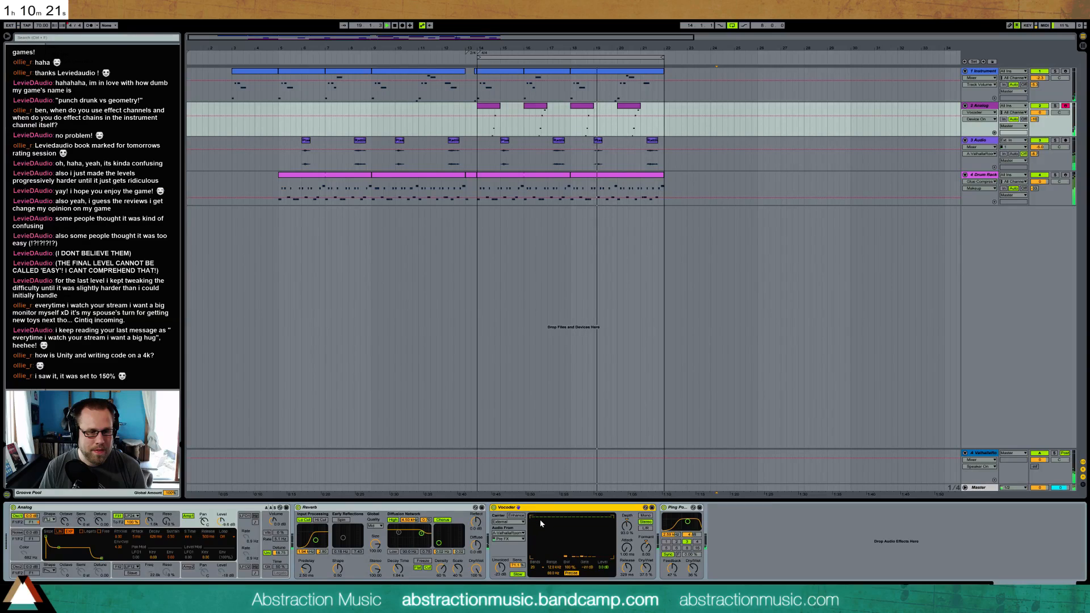
{"action": "key", "text": "Delete"}
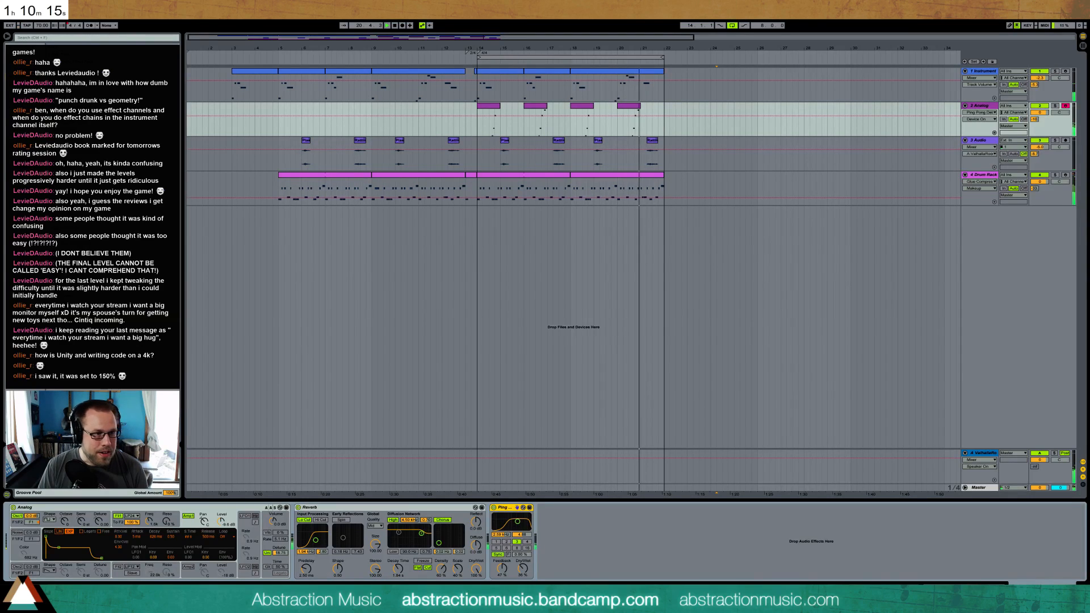
Insert a Saturator between the Reverb and the Ping Pong Delay on the Analog track, using the Hard Curve type
{"action": "left_click_drag", "start_coordinate": [114, 272], "coordinate": [499, 520]}
{"action": "left_click", "coordinate": [520, 549]}
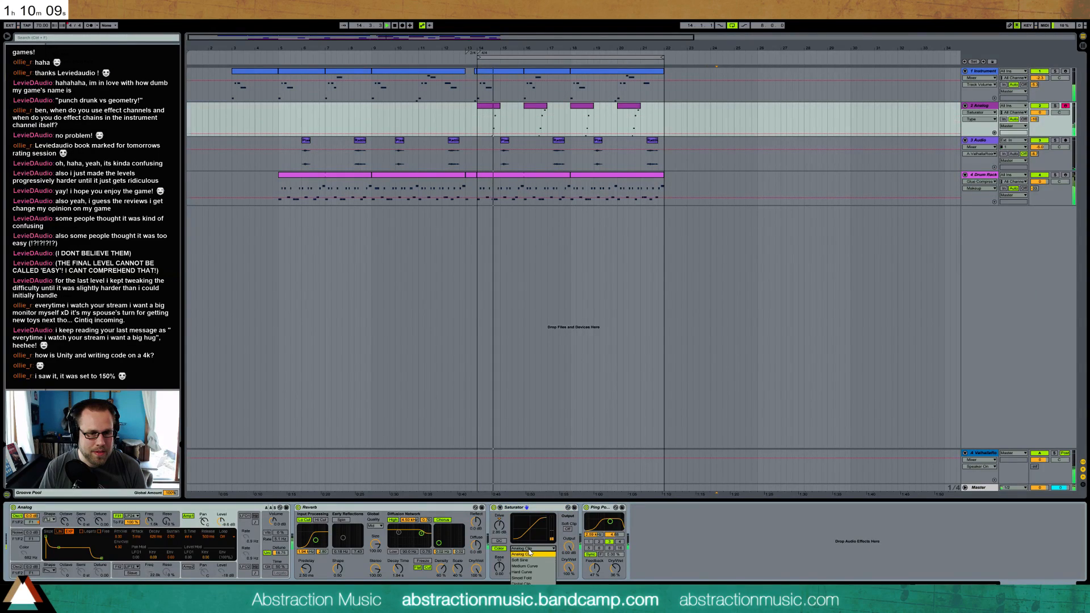
{"action": "left_click", "coordinate": [528, 567]}
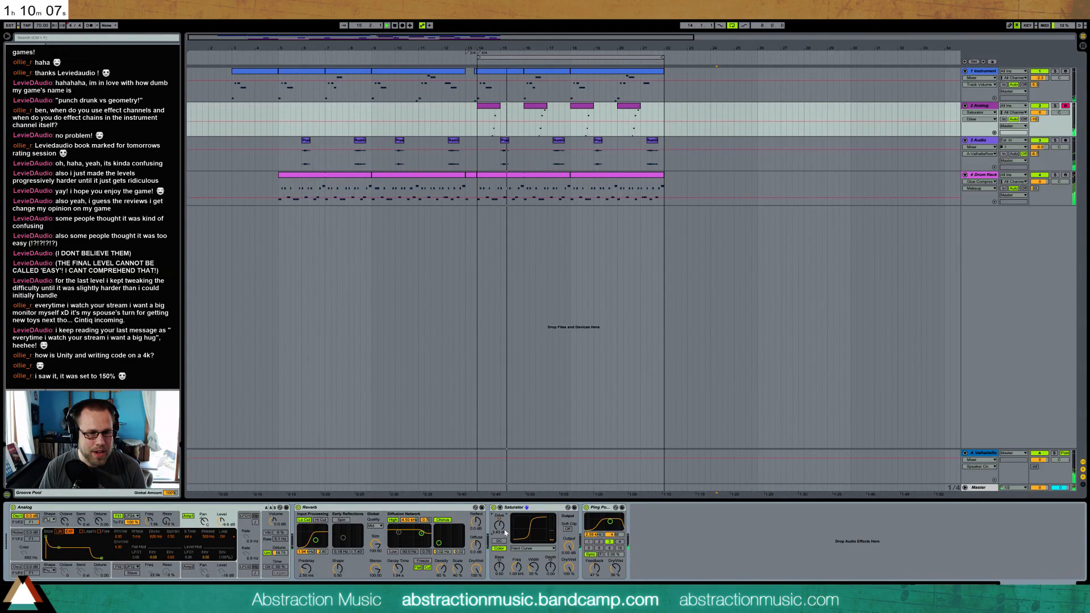
Raise the Saturator's drive, reduce its output to compensate, and adjust the Analog synth's AMP1 level
{"action": "left_click_drag", "start_coordinate": [500, 527], "coordinate": [500, 526]}
{"action": "left_click_drag", "start_coordinate": [568, 545], "coordinate": [568, 549]}
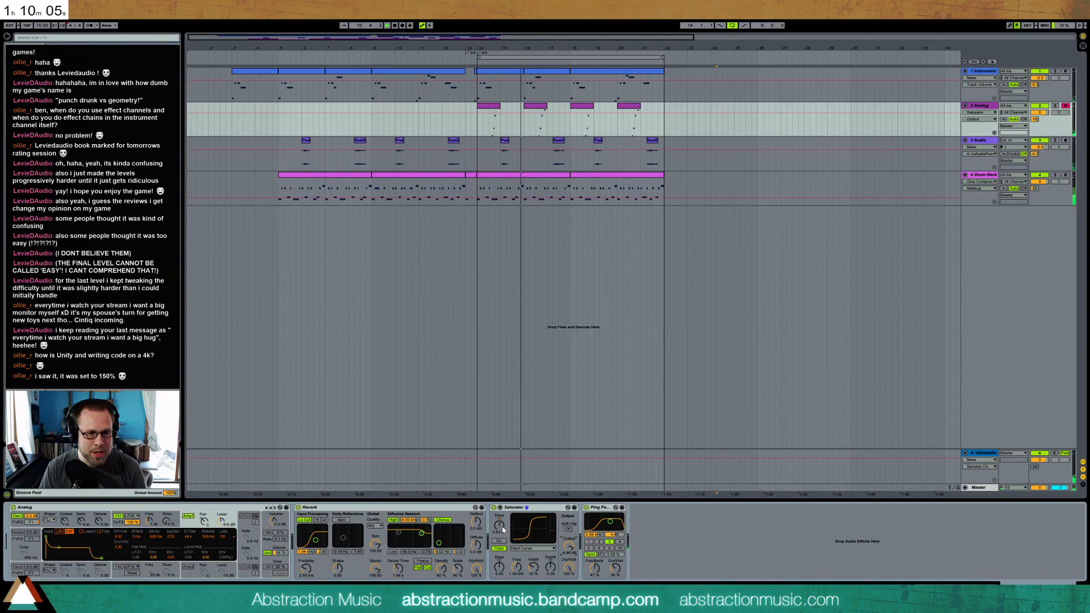
{"action": "left_click_drag", "start_coordinate": [499, 527], "coordinate": [499, 522]}
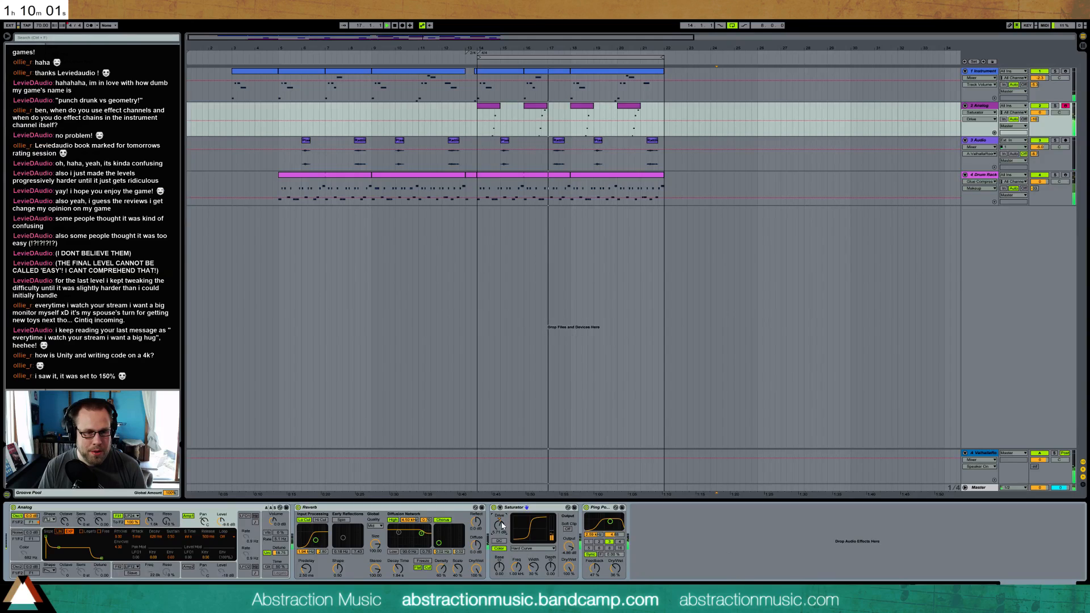
{"action": "left_click_drag", "start_coordinate": [569, 545], "coordinate": [568, 550]}
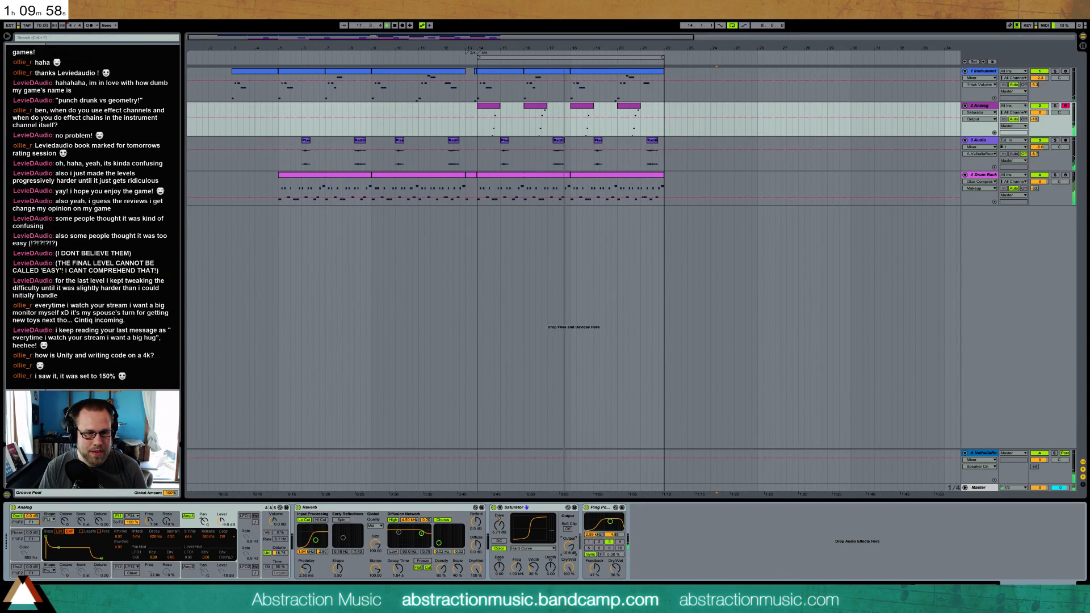
{"action": "left_click", "coordinate": [499, 515]}
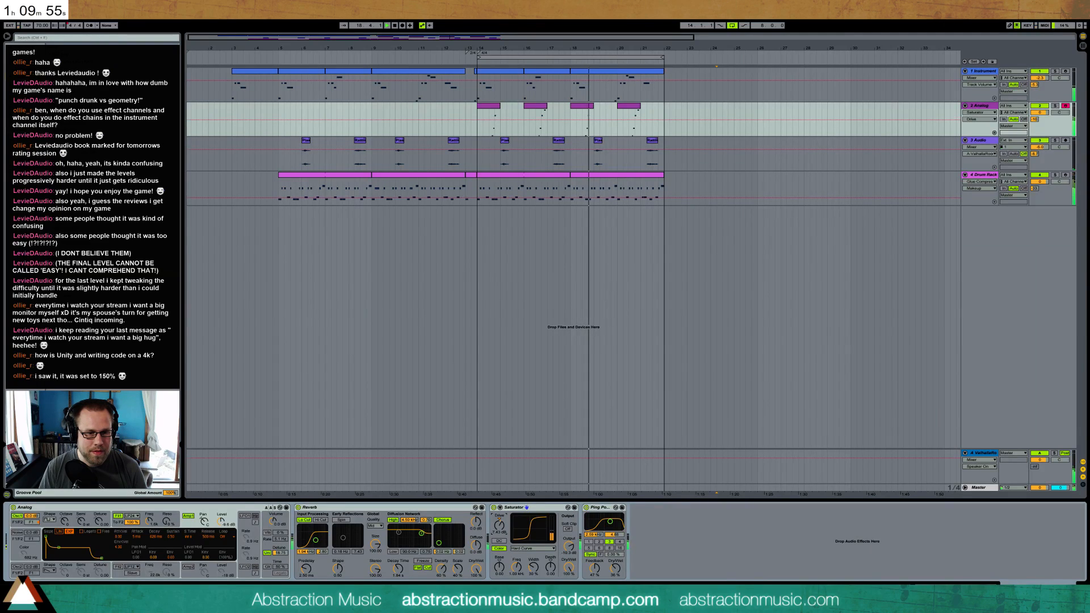
{"action": "left_click", "coordinate": [222, 521]}
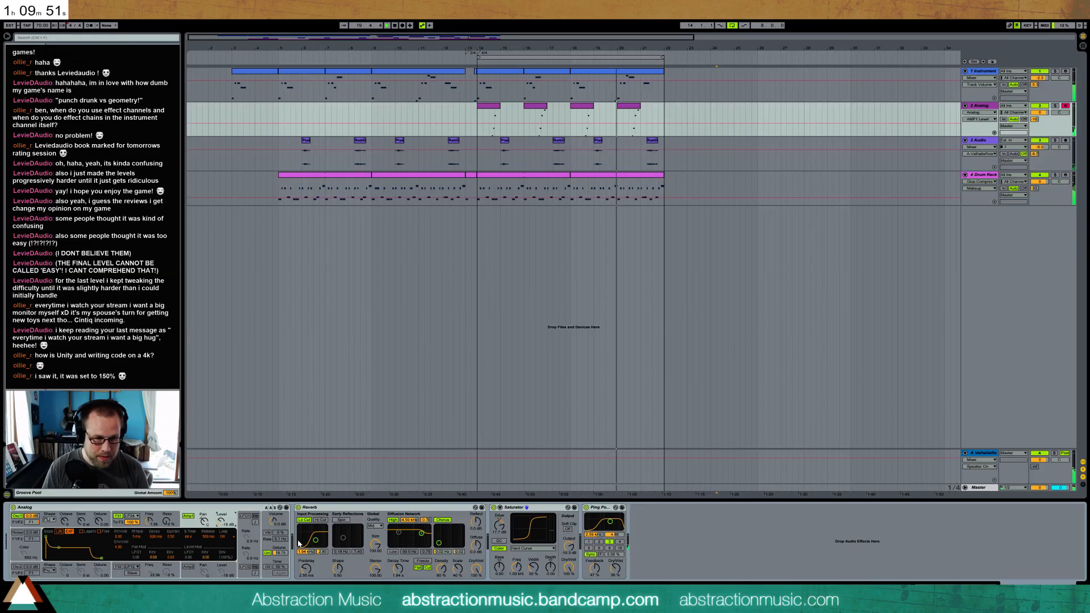
Fine-tune the Saturator's drive and output level on the Analog track
{"action": "left_click", "coordinate": [501, 525]}
{"action": "left_click", "coordinate": [568, 544]}
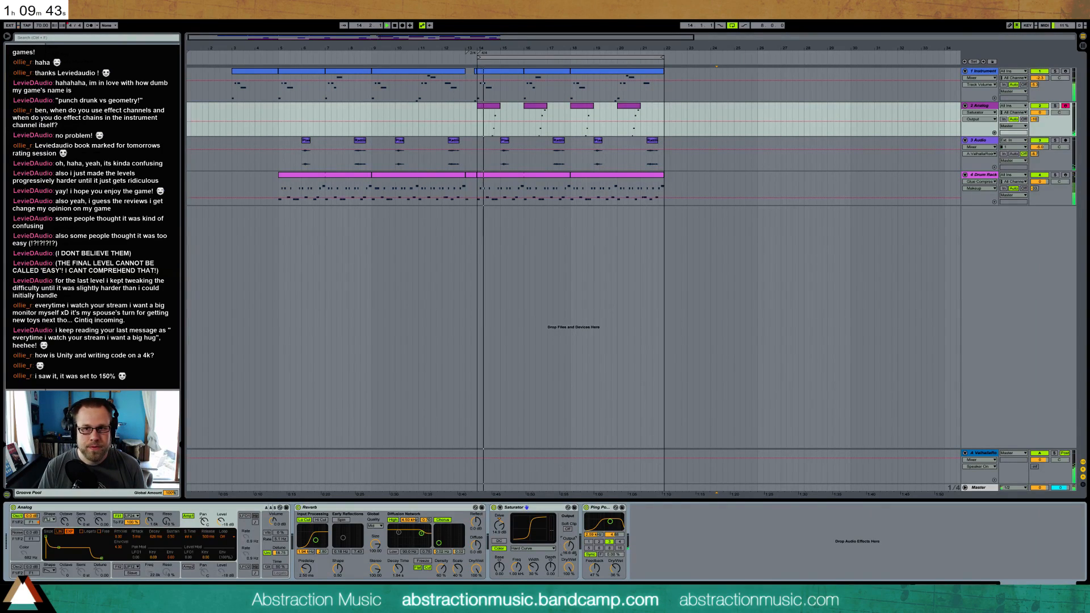
Add a MIDI track with Kontakt 5 below the Analog track and load the Scarbee Mark I from the Vintage Keys library
{"action": "left_click", "coordinate": [984, 111]}
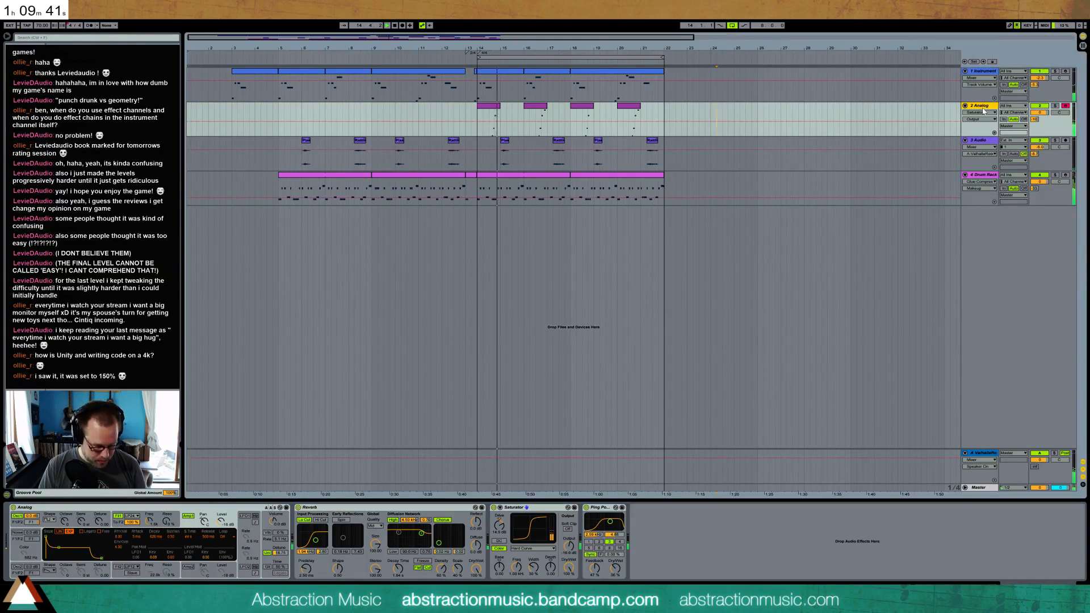
{"action": "key", "text": "ctrl+shift+t"}
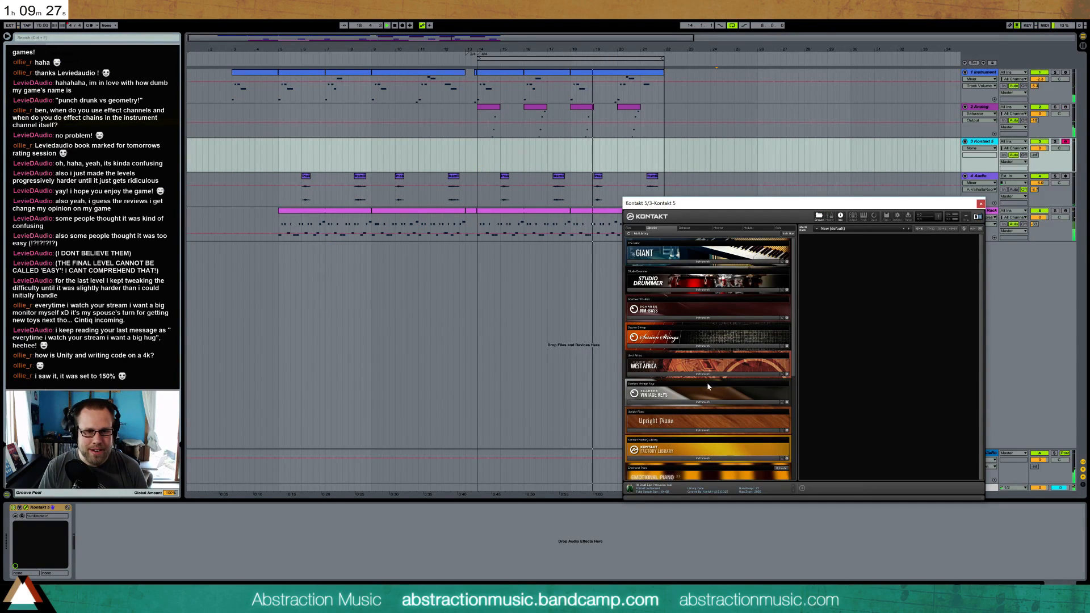
{"action": "left_click", "coordinate": [707, 402]}
{"action": "double_click", "coordinate": [683, 452]}
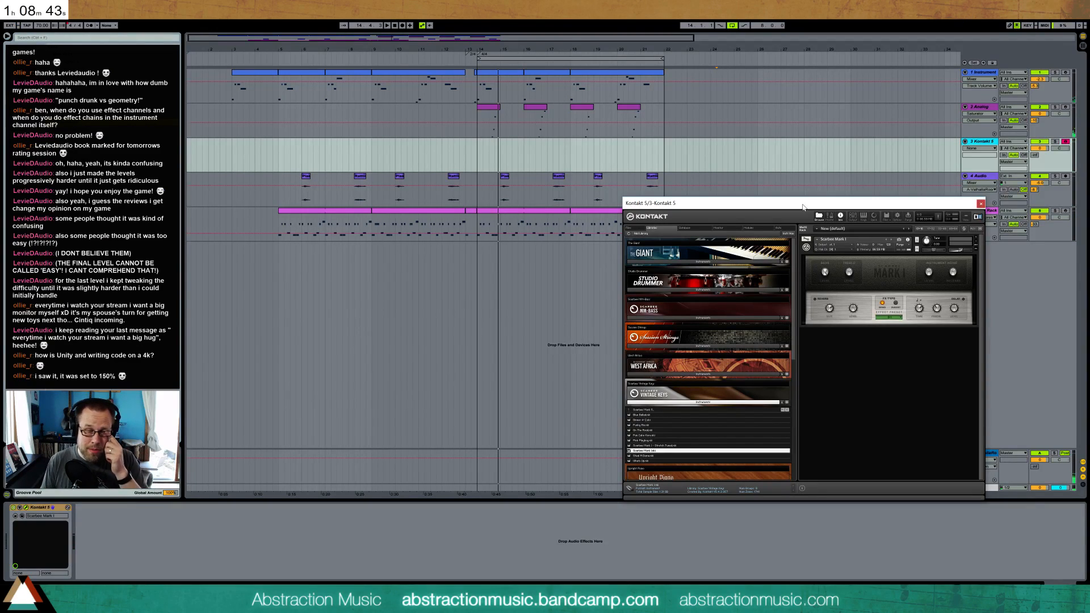
Raise and fine-tune the Kontakt track's send to the ValhallaRoom return
{"action": "left_click_drag", "start_coordinate": [1035, 156], "coordinate": [1035, 133]}
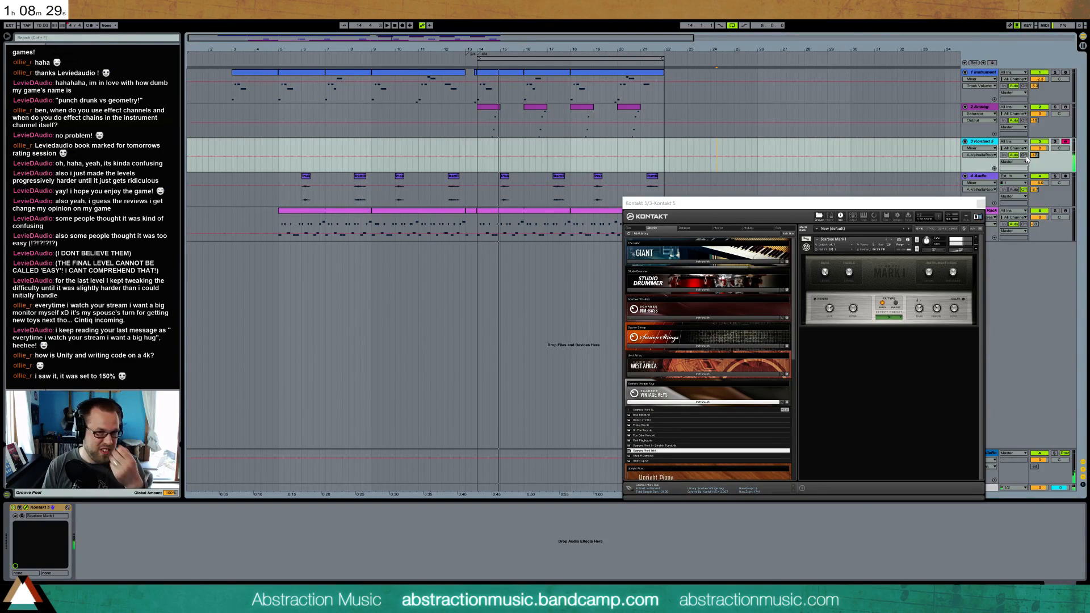
{"action": "left_click_drag", "start_coordinate": [1043, 151], "coordinate": [1043, 165]}
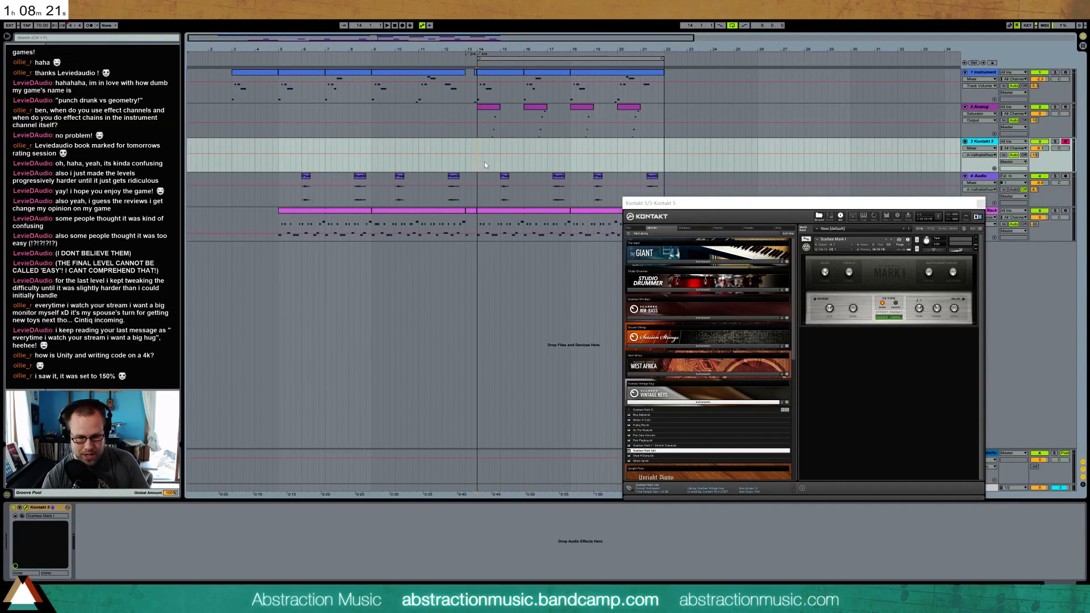
Record electric piano chords on the Kontakt track from bar 14 to just past bar 18, adjusting the track's volume
{"action": "key", "text": "F9"}
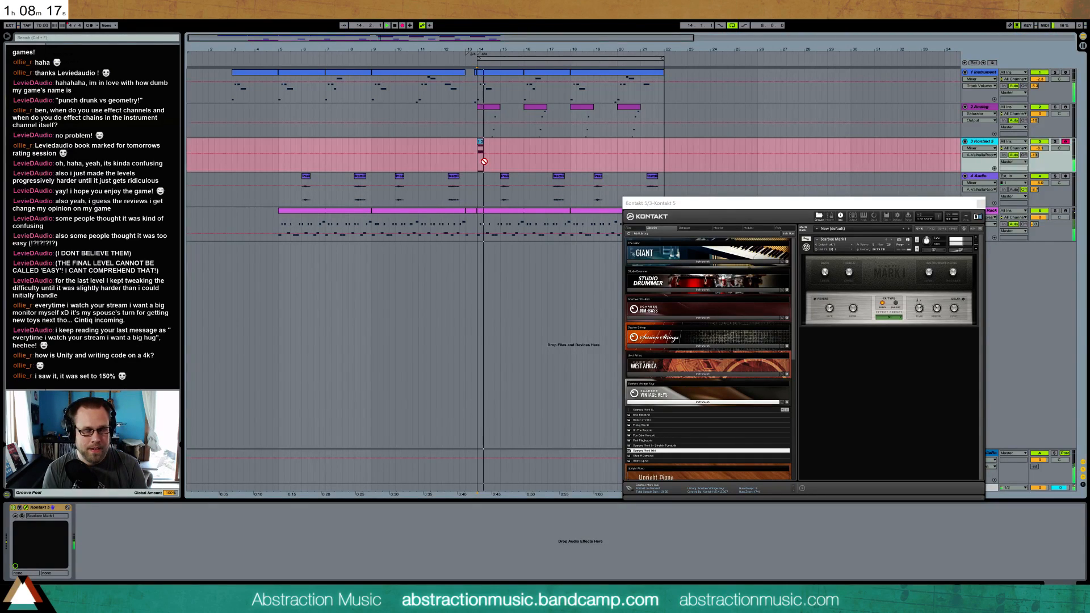
{"action": "key", "text": "space"}
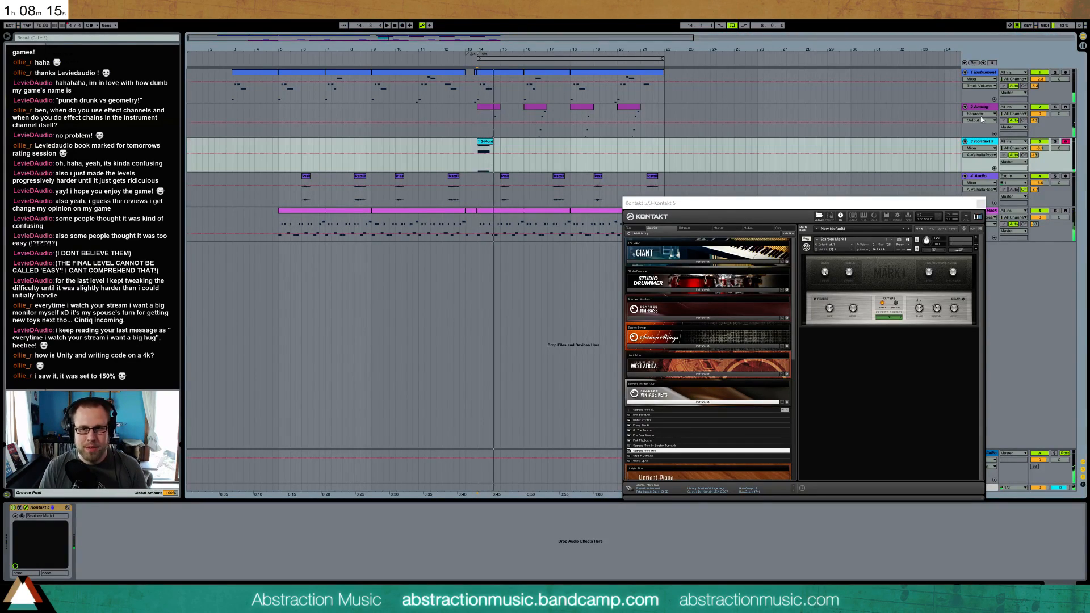
{"action": "left_click", "coordinate": [1039, 149]}
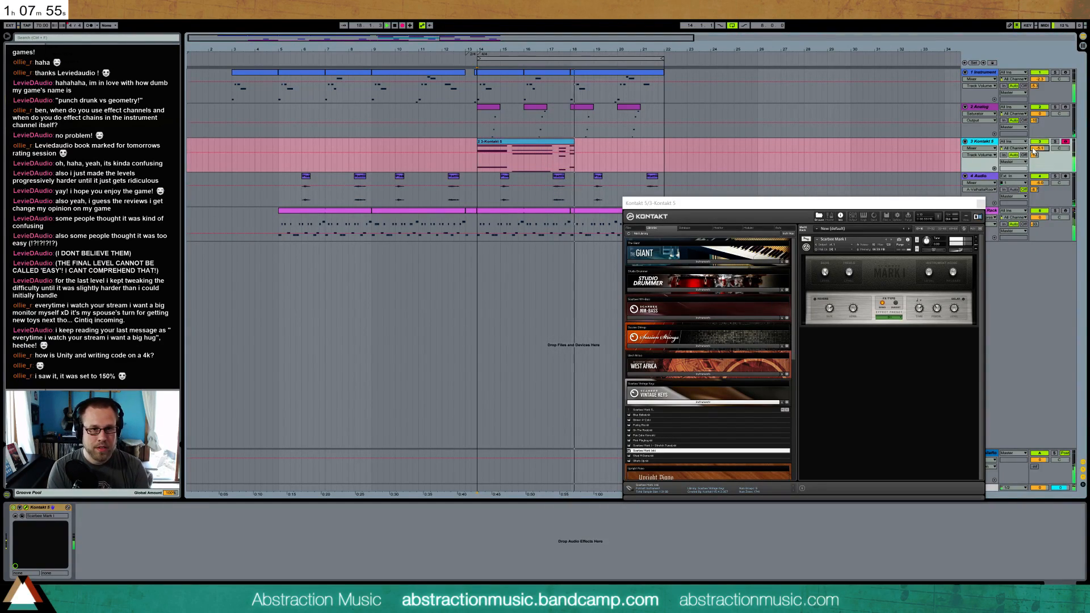
{"action": "key", "text": "space"}
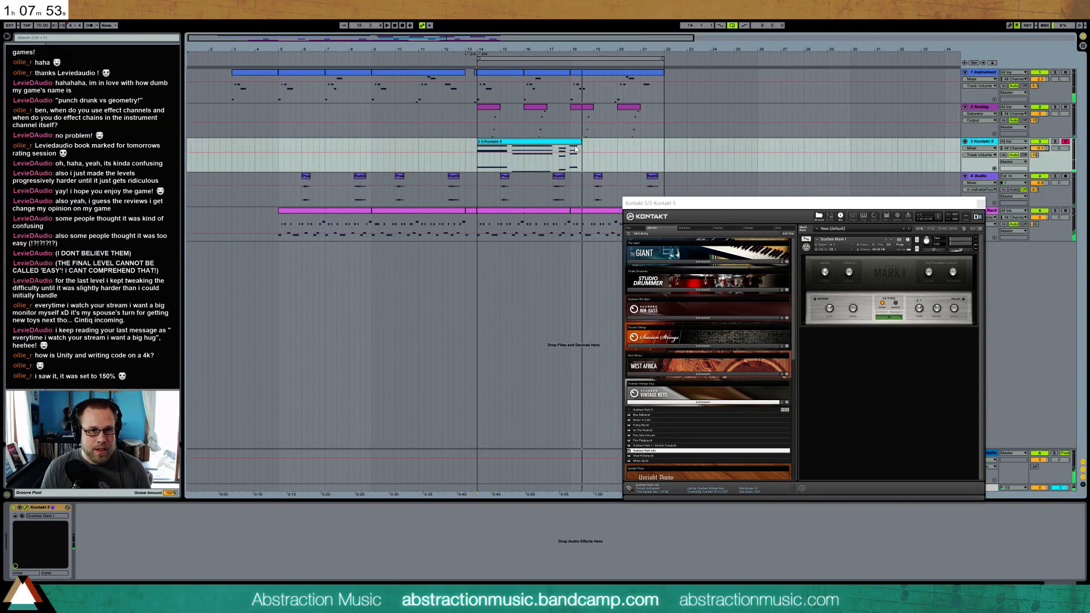
Trim the recorded Kontakt clip to end at bar 18 and open its notes, moving the Kontakt window clear of the editor
{"action": "left_click_drag", "start_coordinate": [572, 143], "coordinate": [569, 143]}
{"action": "double_click", "coordinate": [567, 141]}
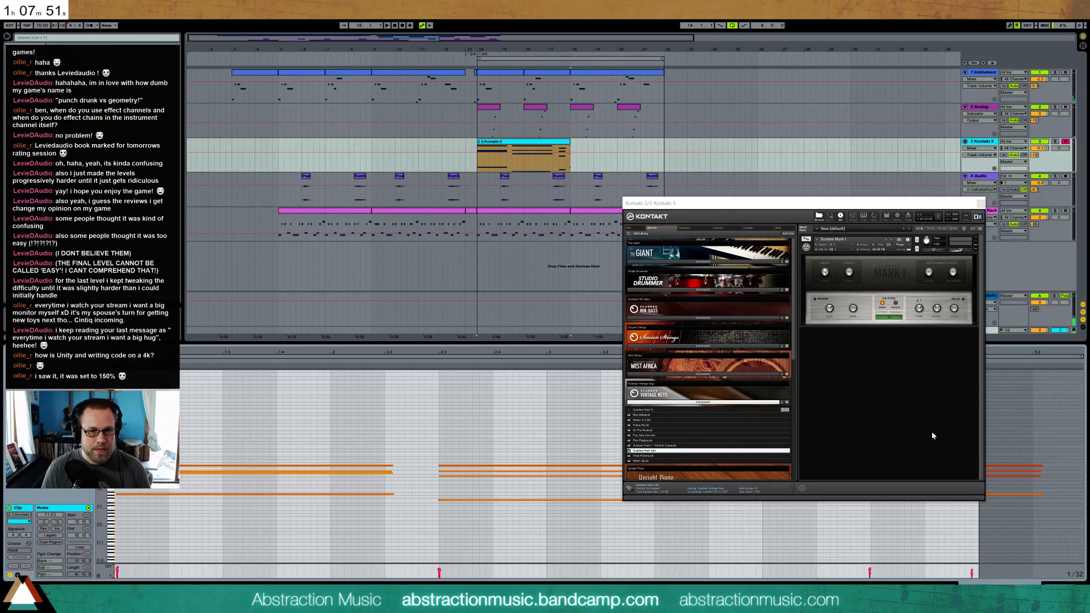
{"action": "left_click_drag", "start_coordinate": [939, 203], "coordinate": [936, 93]}
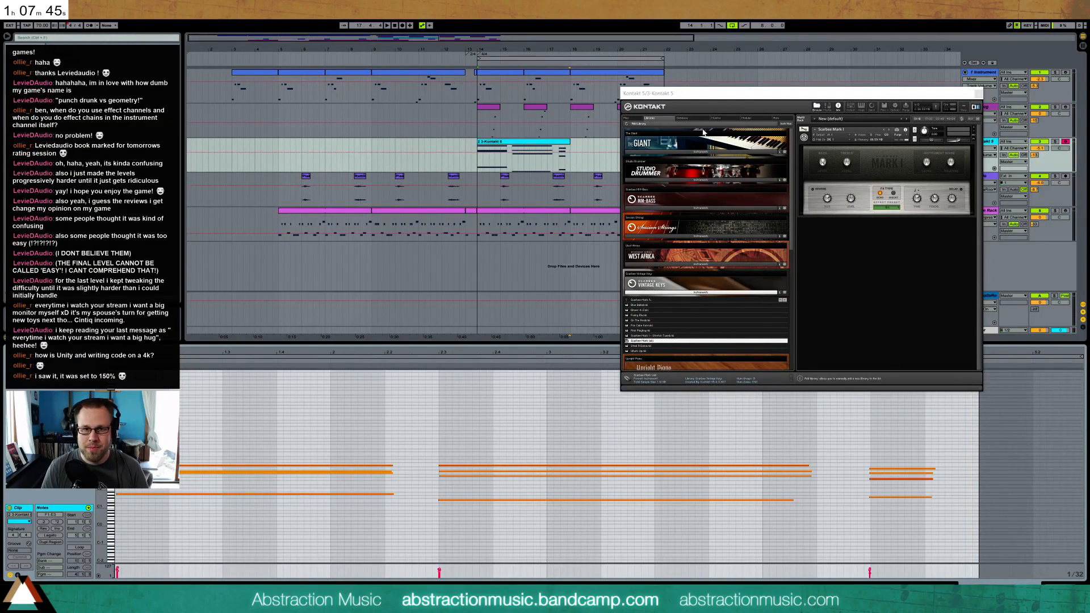
{"action": "left_click_drag", "start_coordinate": [734, 96], "coordinate": [791, 54]}
Lengthen all the chord notes in the Kontakt clip and extend the second chord's lowest note to match its others
{"action": "left_click_drag", "start_coordinate": [894, 441], "coordinate": [886, 523]}
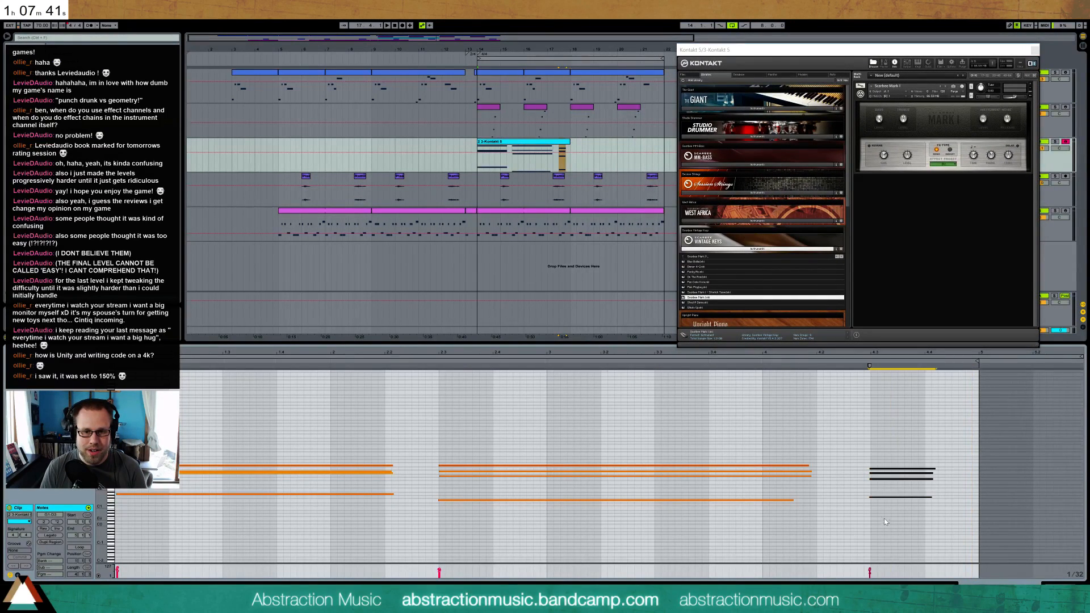
{"action": "left_click_drag", "start_coordinate": [678, 431], "coordinate": [664, 532]}
{"action": "left_click_drag", "start_coordinate": [296, 433], "coordinate": [968, 543]}
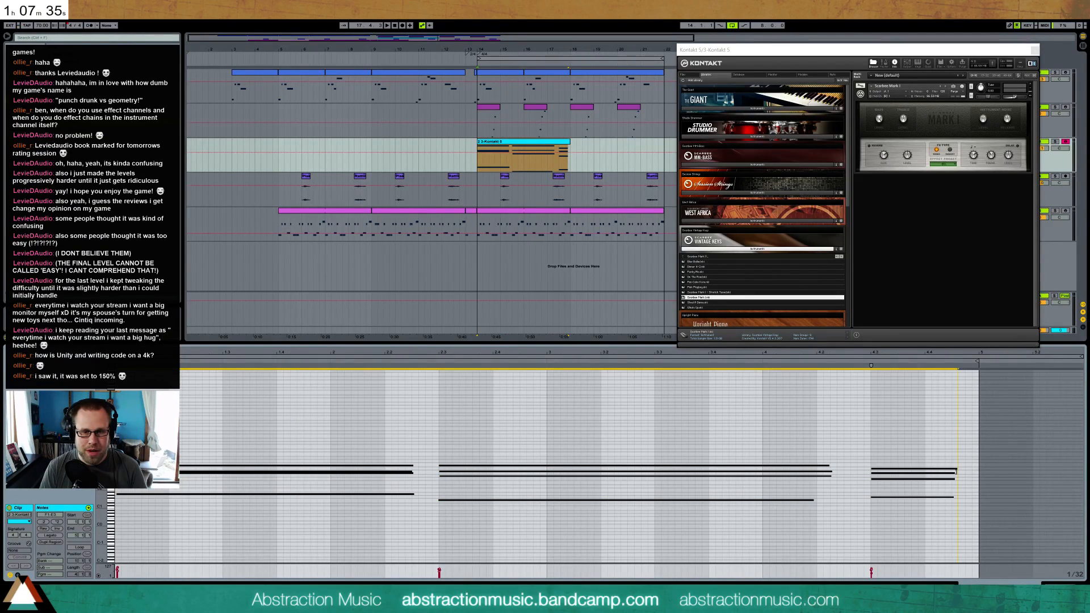
{"action": "left_click", "coordinate": [819, 501]}
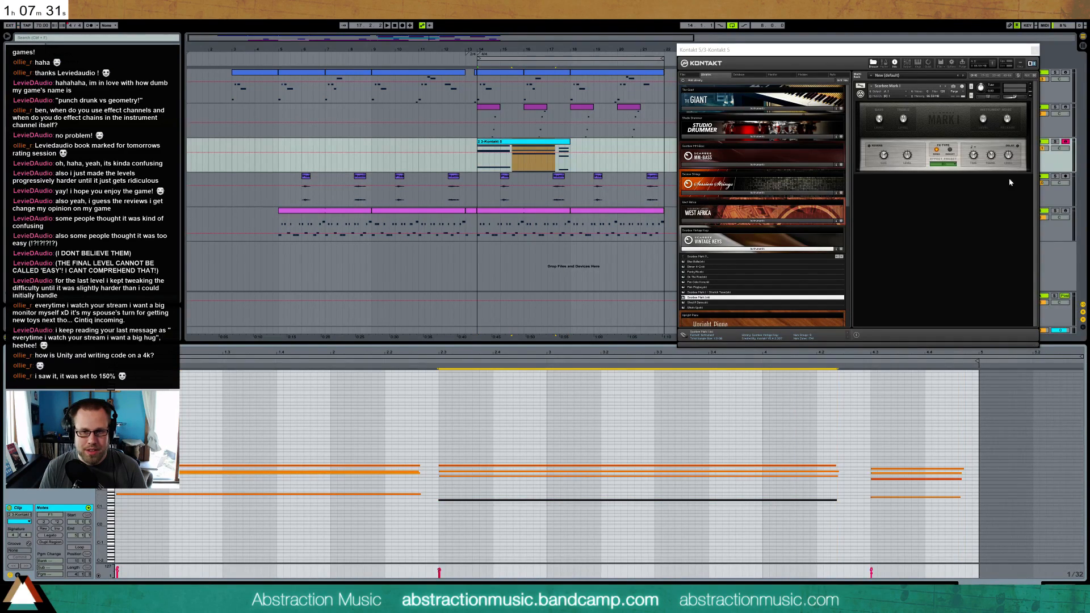
Switch the Mark I's effects section to its other set of effects and play the Kontakt clip from bar 14
{"action": "left_click", "coordinate": [948, 152]}
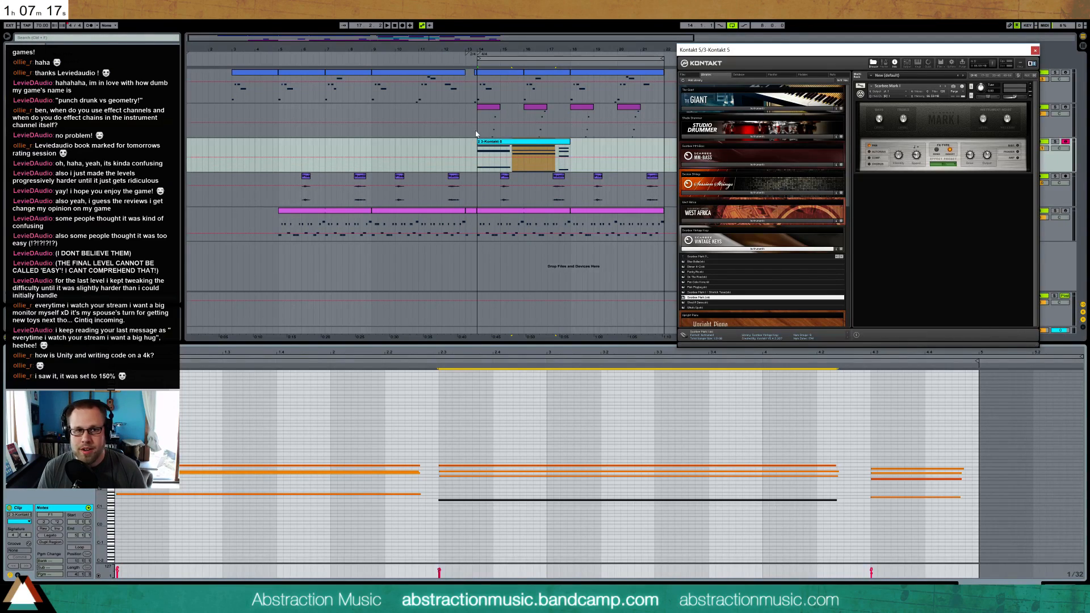
{"action": "left_click", "coordinate": [550, 149]}
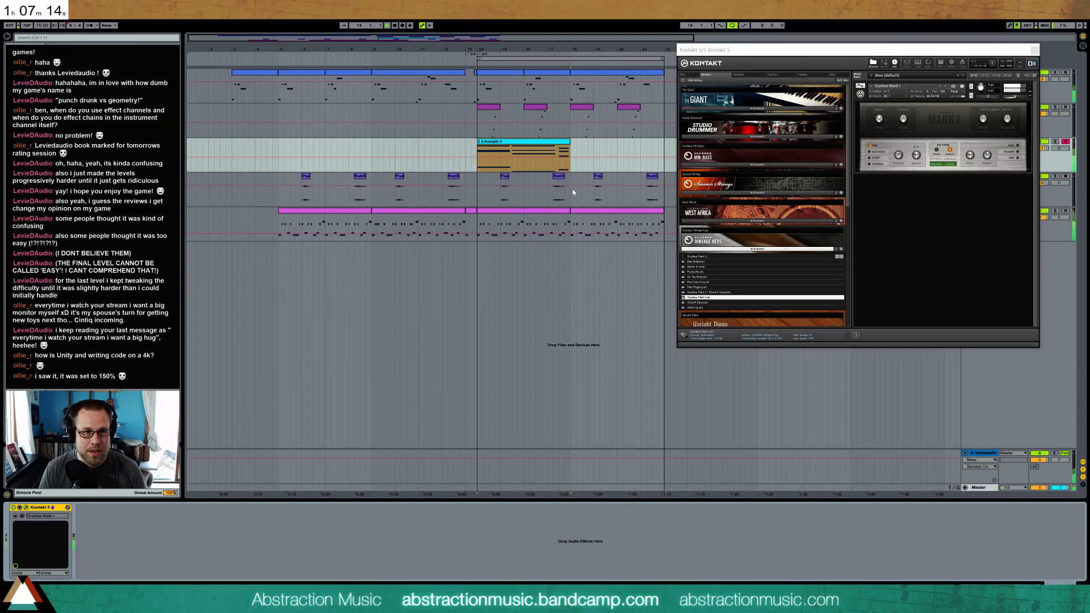
Shorten the Kontakt clip's second chord to just before the clip's third bar and raise its lowest note two semitones
{"action": "double_click", "coordinate": [545, 142]}
{"action": "left_click", "coordinate": [710, 458]}
{"action": "left_click_drag", "start_coordinate": [738, 536], "coordinate": [800, 434]}
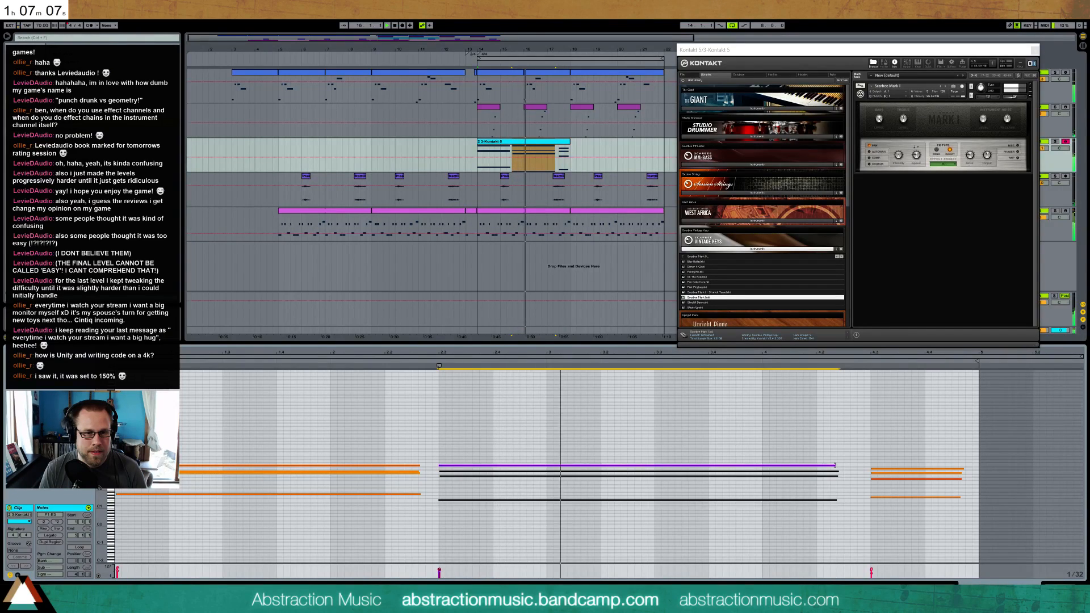
{"action": "left_click_drag", "start_coordinate": [835, 465], "coordinate": [546, 472]}
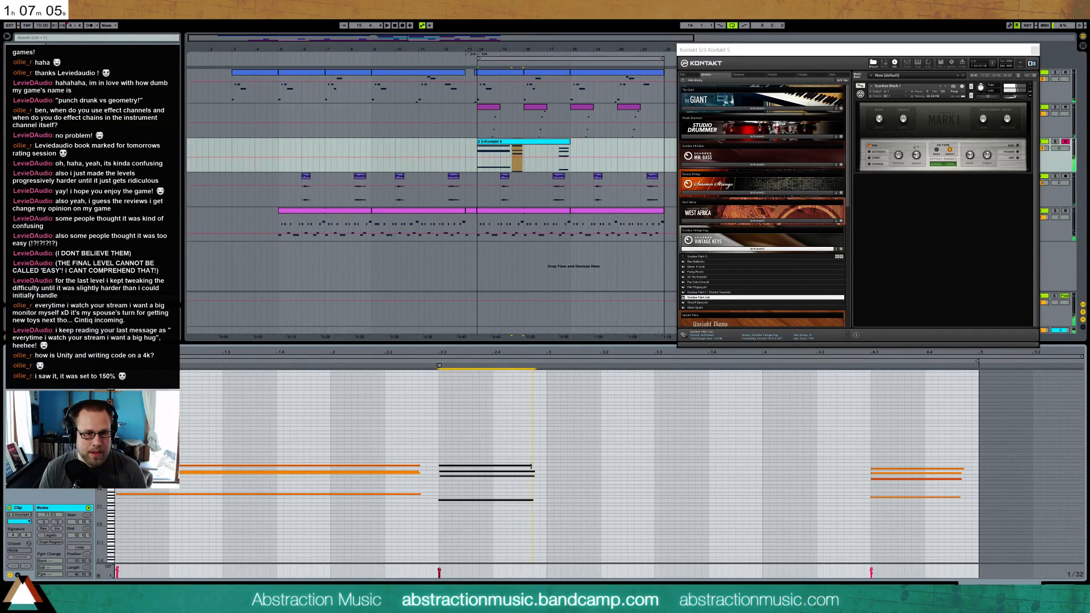
{"action": "left_click", "coordinate": [480, 499]}
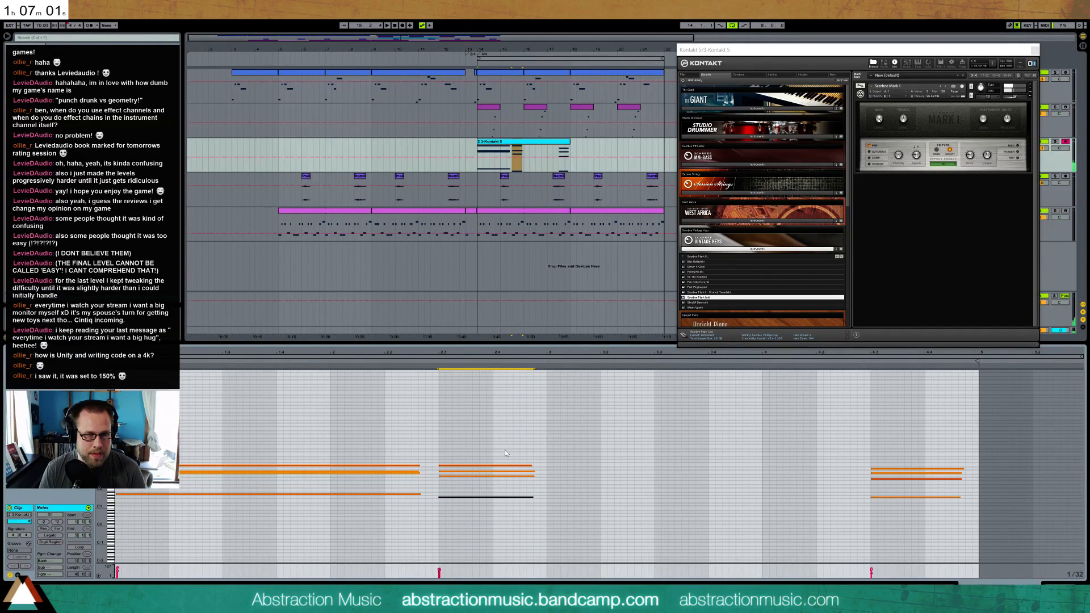
Duplicate the second chord to the clip's third bar, lower the copy's bass note two semitones, and lengthen the copy to just before the last chord
{"action": "left_click_drag", "start_coordinate": [482, 449], "coordinate": [640, 452]}
{"action": "key", "text": "ctrl+d"}
{"action": "left_click", "coordinate": [567, 497]}
{"action": "key", "text": "Down"}
{"action": "key", "text": "Down"}
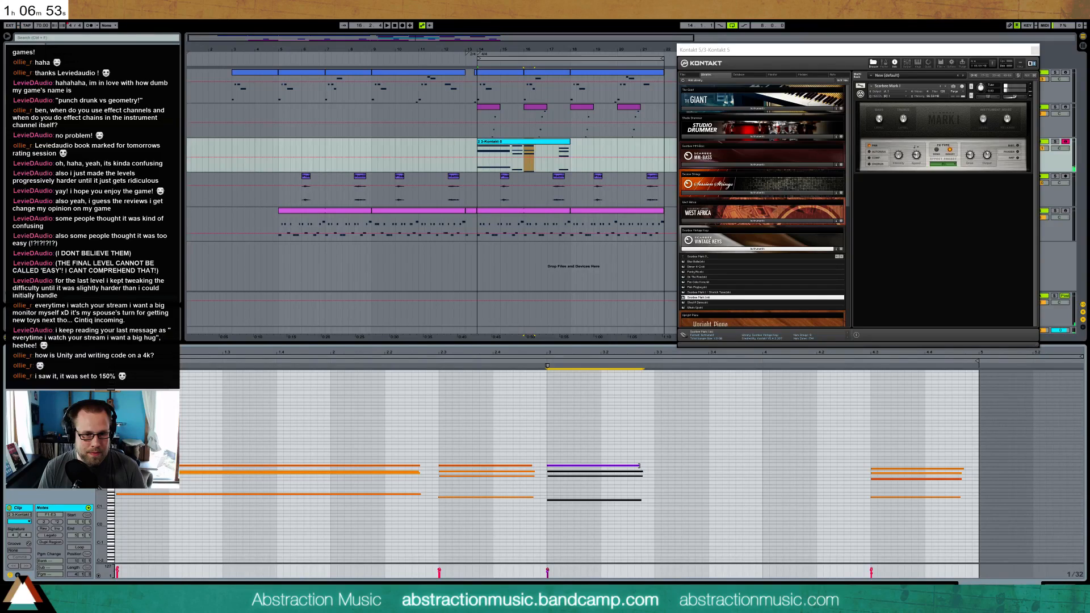
{"action": "left_click_drag", "start_coordinate": [791, 475], "coordinate": [831, 472]}
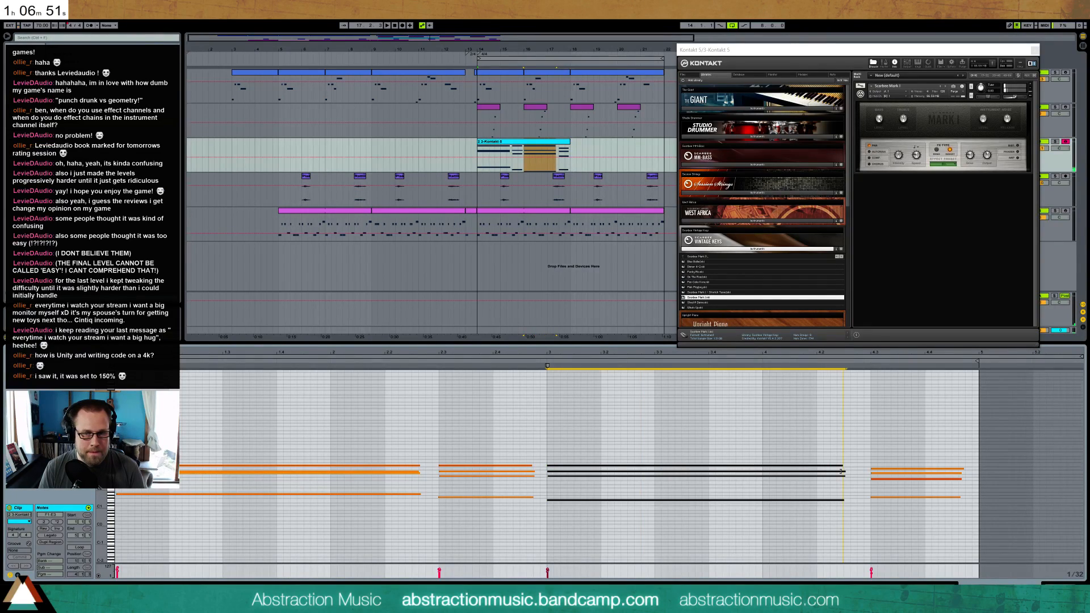
Shorten the Kontakt clip's second chord by three 1/32 grid steps
{"action": "left_click", "coordinate": [481, 486]}
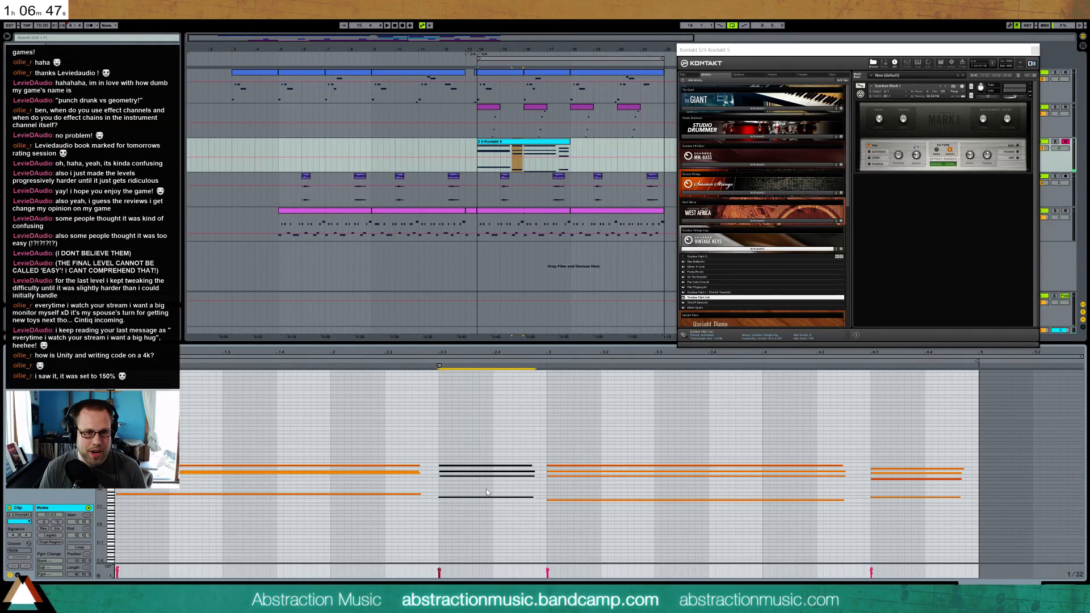
{"action": "left_click_drag", "start_coordinate": [580, 518], "coordinate": [516, 520]}
{"action": "key", "text": "shift+Left"}
{"action": "key", "text": "shift+Left"}
{"action": "key", "text": "shift+Left"}
Move the third chord four 1/32 grid steps earlier and lengthen it by three grid steps
{"action": "left_click_drag", "start_coordinate": [585, 463], "coordinate": [601, 527]}
{"action": "key", "text": "Left"}
{"action": "key", "text": "Left"}
{"action": "key", "text": "Left"}
{"action": "key", "text": "Left"}
{"action": "key", "text": "shift+Right"}
{"action": "key", "text": "shift+Right"}
{"action": "key", "text": "shift+Right"}
{"action": "key", "text": "shift+Right"}
{"action": "key", "text": "shift+Right"}
{"action": "key", "text": "shift+Right"}
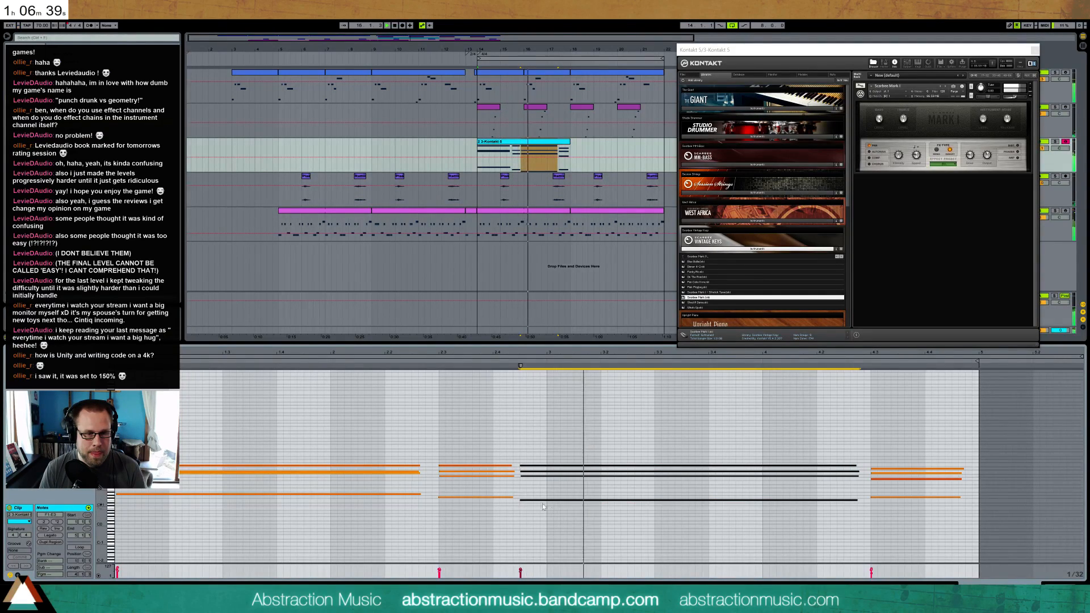
Shorten the second chord slightly more and show the clip's sustain pedal envelope
{"action": "left_click_drag", "start_coordinate": [434, 461], "coordinate": [492, 520]}
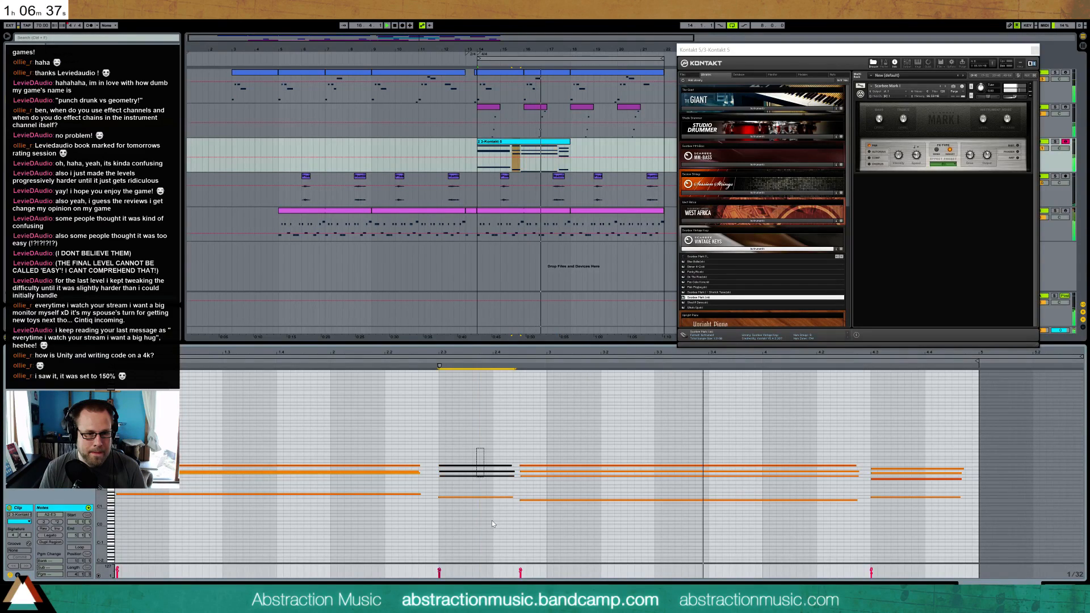
{"action": "left_click", "coordinate": [18, 575]}
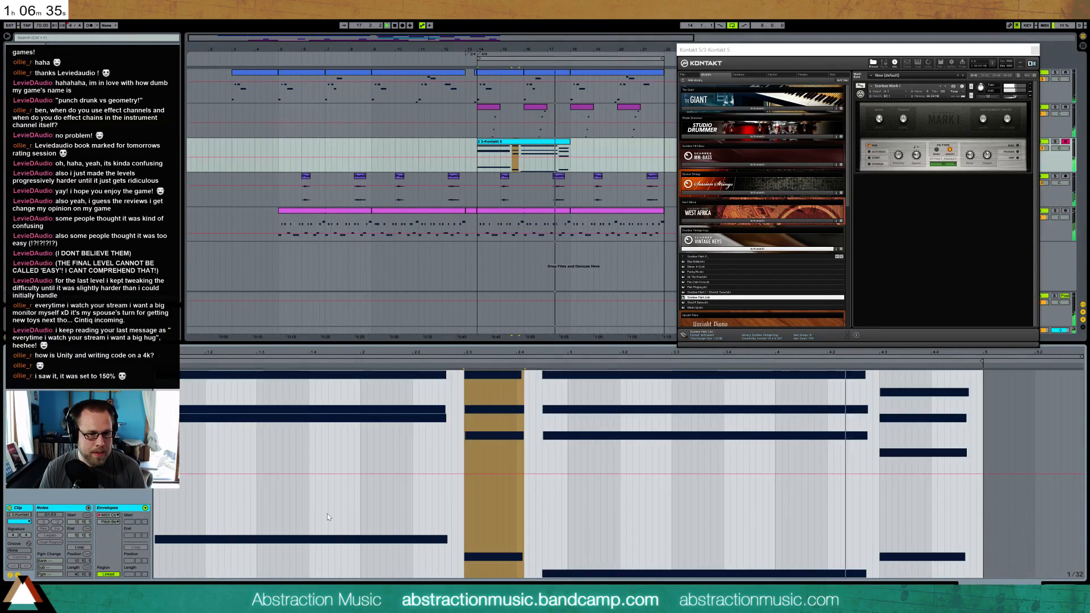
{"action": "left_click", "coordinate": [108, 522]}
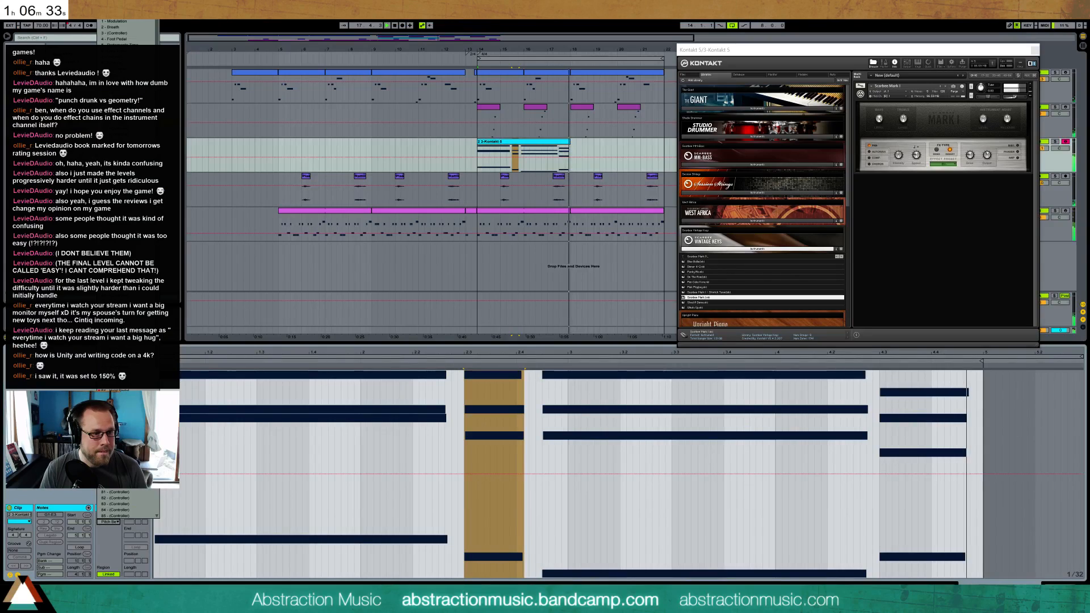
{"action": "left_click", "coordinate": [108, 391]}
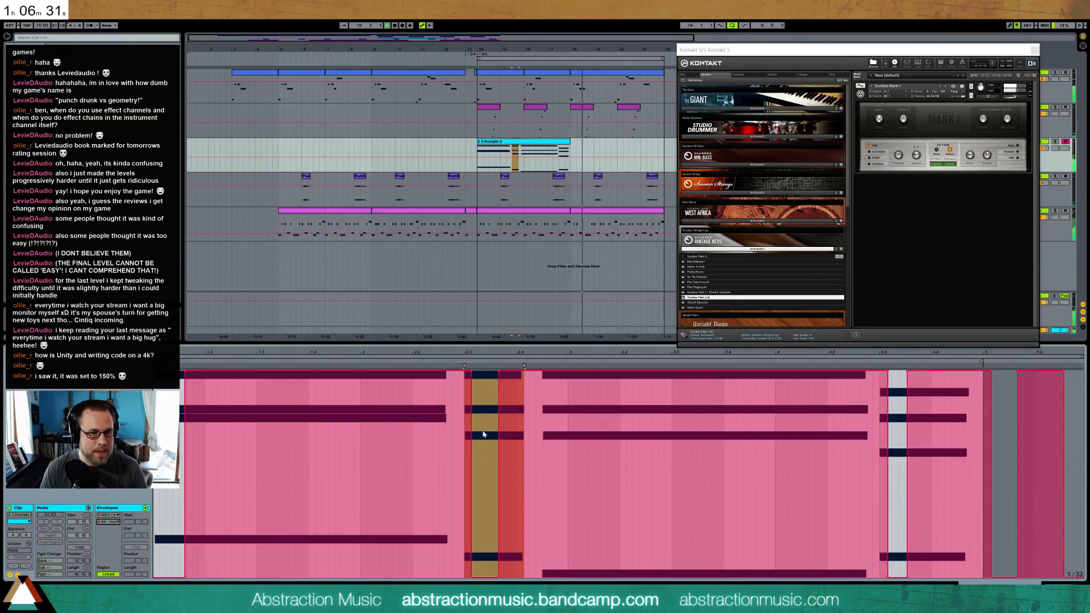
Return to the clip's notes, turn on looping over its full four bars, and extend the Kontakt clip to bar 22
{"action": "left_click", "coordinate": [556, 153]}
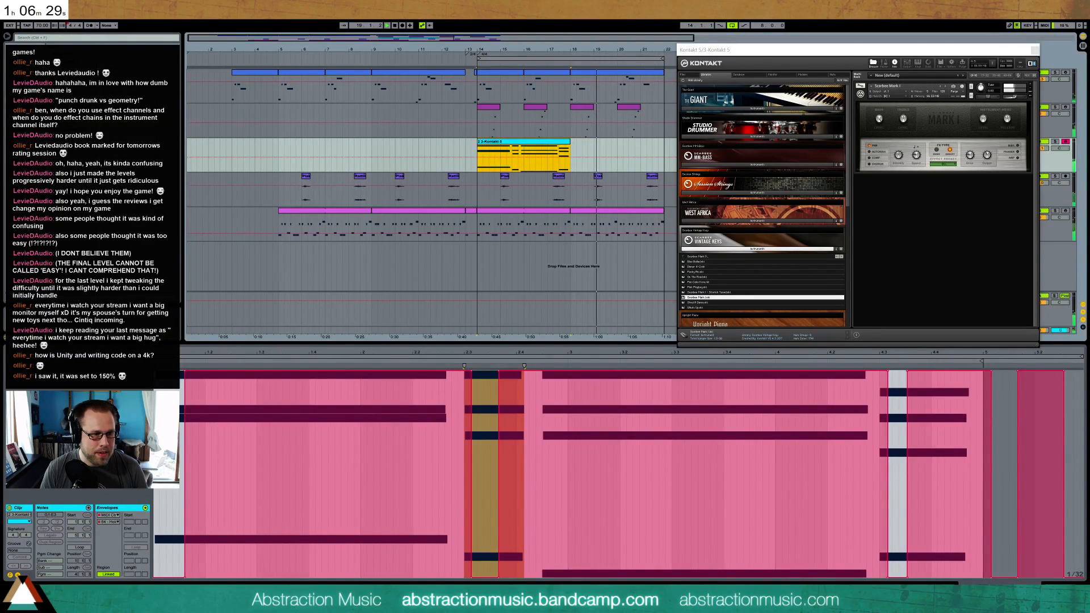
{"action": "left_click", "coordinate": [18, 575]}
{"action": "left_click", "coordinate": [71, 547]}
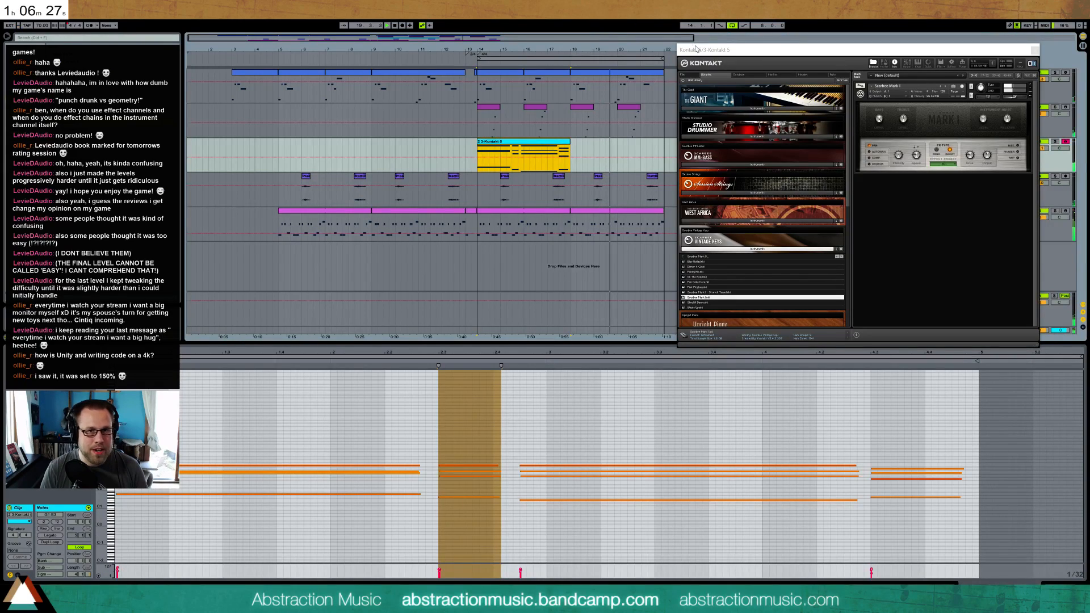
{"action": "left_click_drag", "start_coordinate": [696, 49], "coordinate": [704, 49]}
{"action": "left_click_drag", "start_coordinate": [570, 153], "coordinate": [663, 152]}
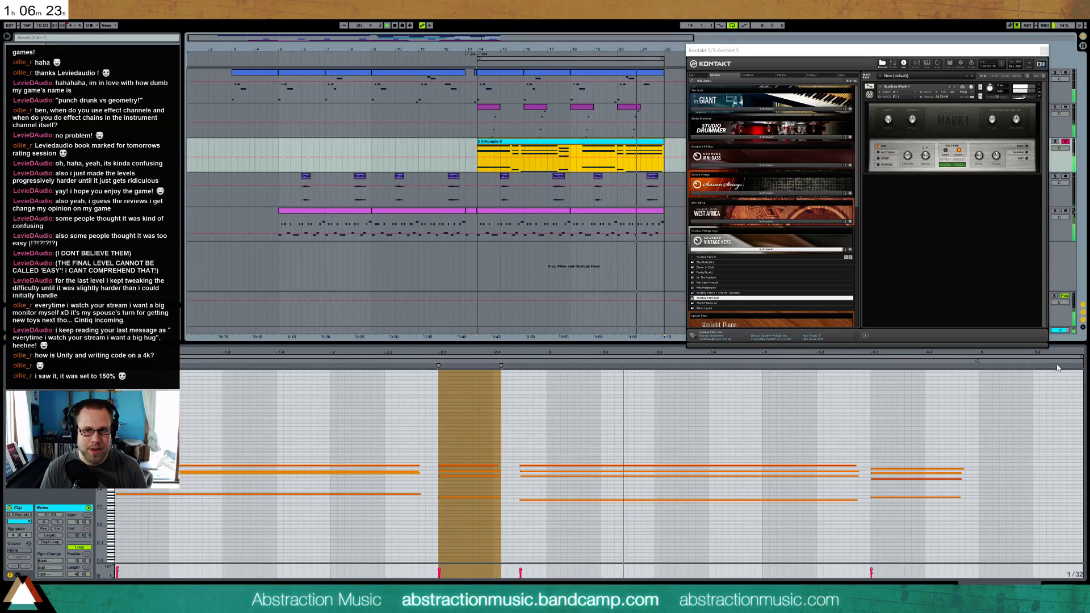
{"action": "left_click", "coordinate": [999, 358]}
{"action": "left_click_drag", "start_coordinate": [999, 361], "coordinate": [979, 359]}
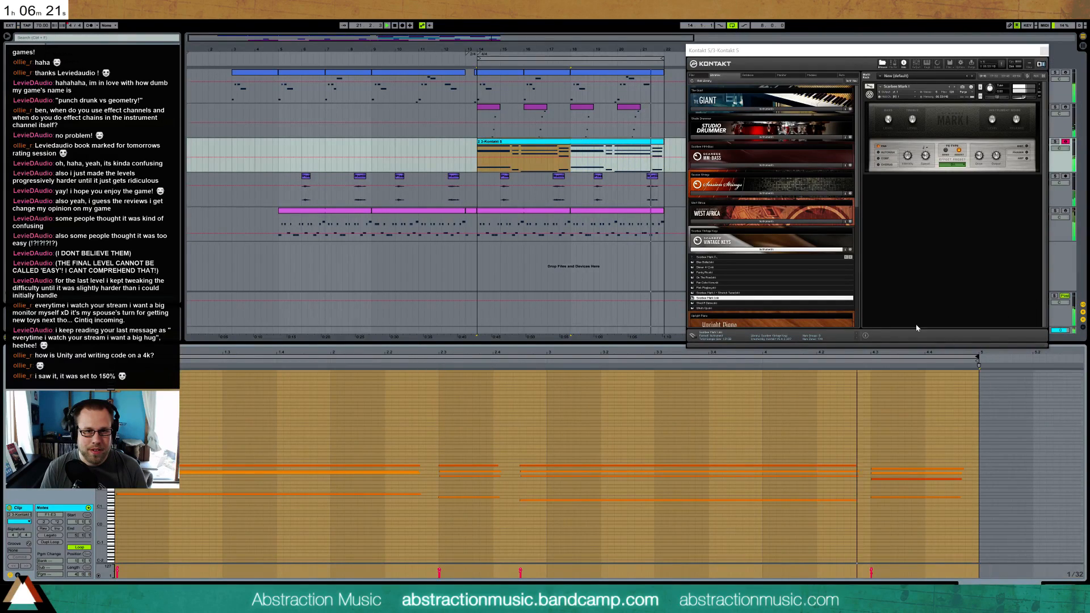
Reopen the sustain pedal envelope and draw the pedal off at the start of the clip's second chord
{"action": "left_click", "coordinate": [335, 322]}
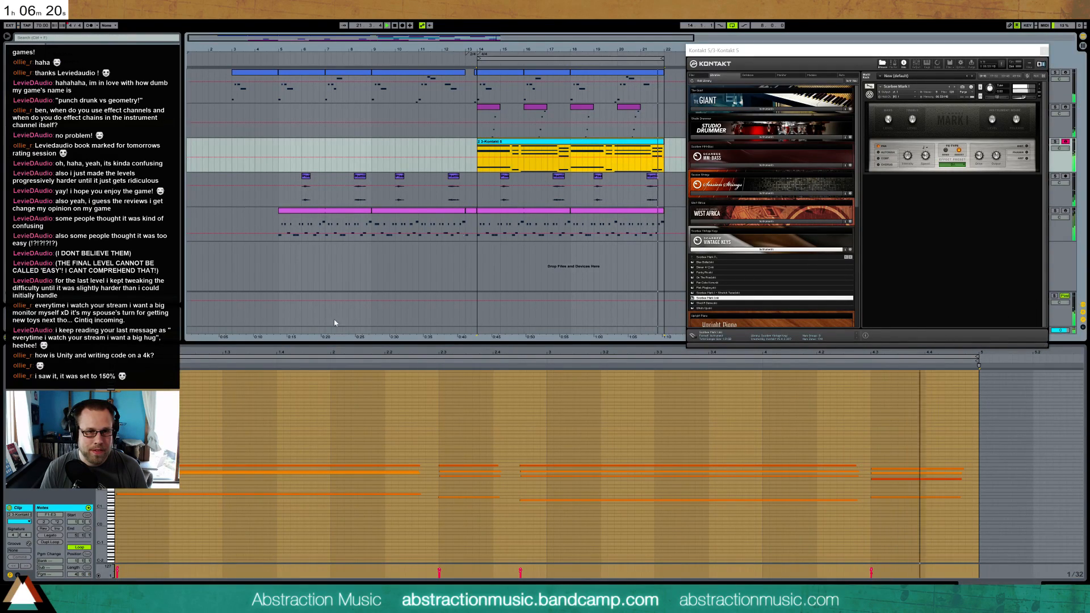
{"action": "left_click", "coordinate": [19, 575]}
{"action": "left_click", "coordinate": [477, 473]}
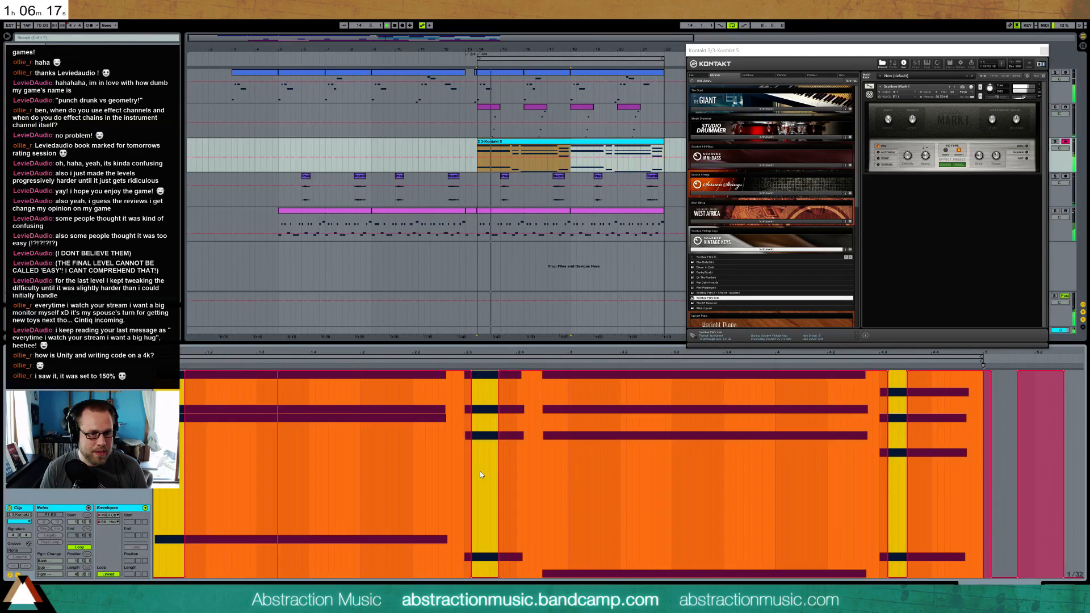
{"action": "key", "text": "b"}
{"action": "left_click", "coordinate": [470, 579]}
{"action": "left_click", "coordinate": [463, 578]}
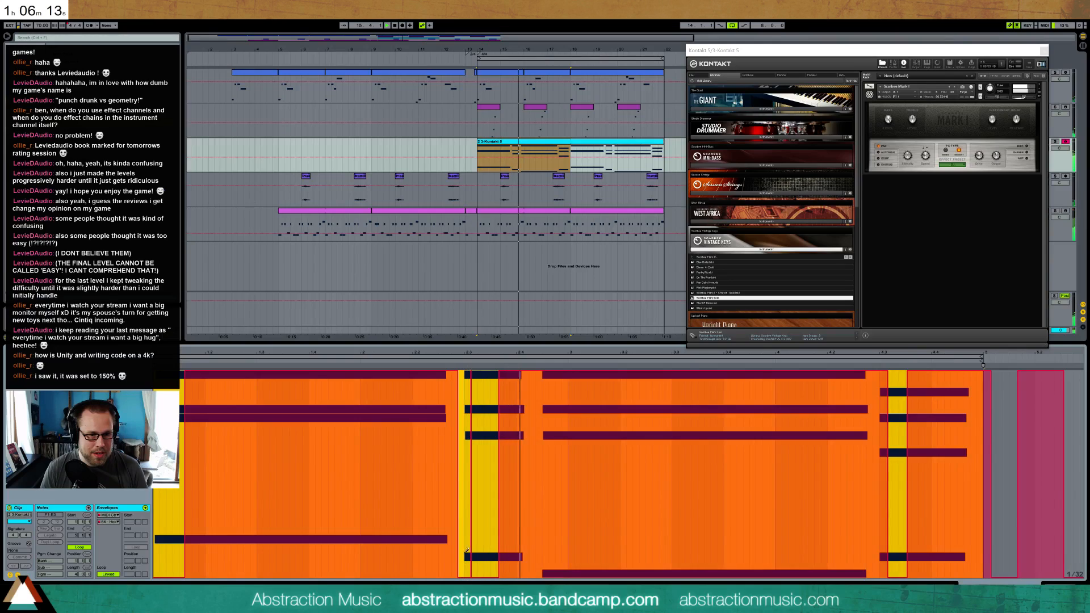
Start the pedal-off gap at the second chord earlier, shorten its end, and draw a similar pedal-off gap around the third chord's start
{"action": "left_click", "coordinate": [454, 577]}
{"action": "left_click", "coordinate": [474, 577]}
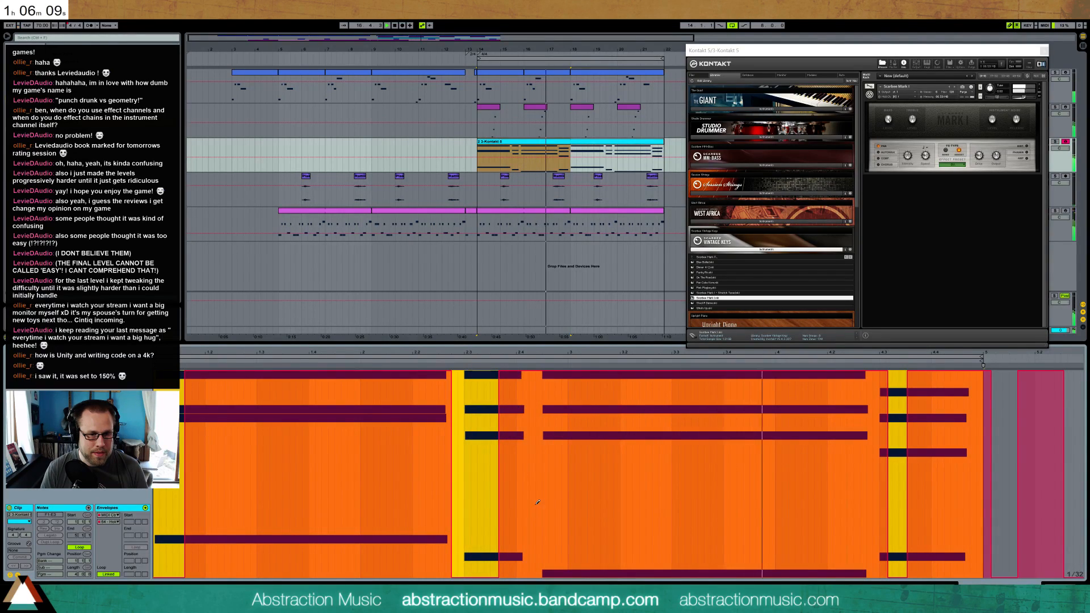
{"action": "left_click", "coordinate": [550, 578]}
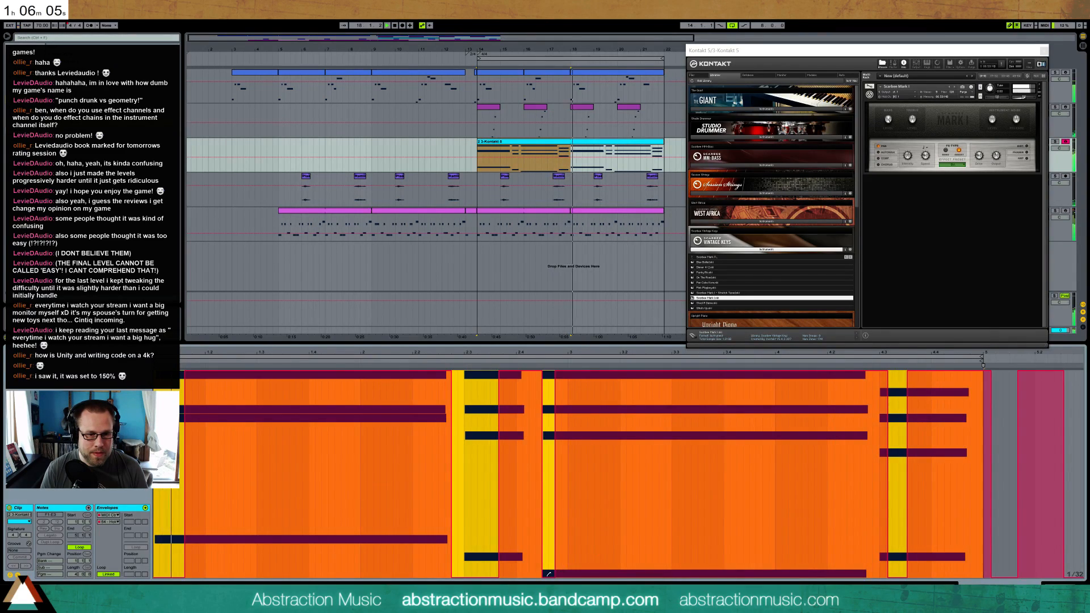
{"action": "left_click_drag", "start_coordinate": [496, 574], "coordinate": [484, 343]}
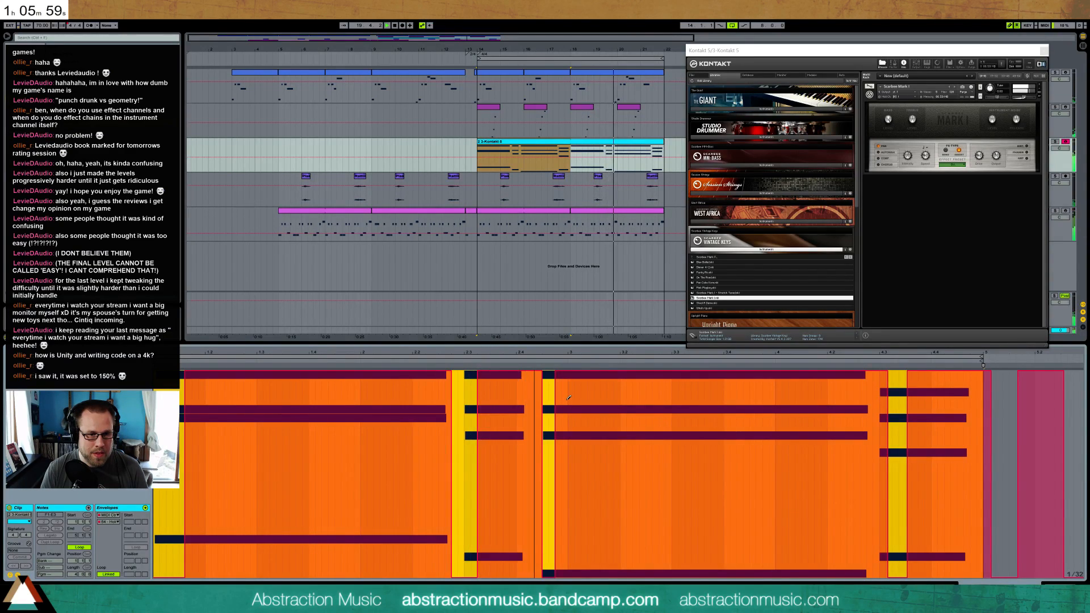
{"action": "left_click", "coordinate": [541, 575]}
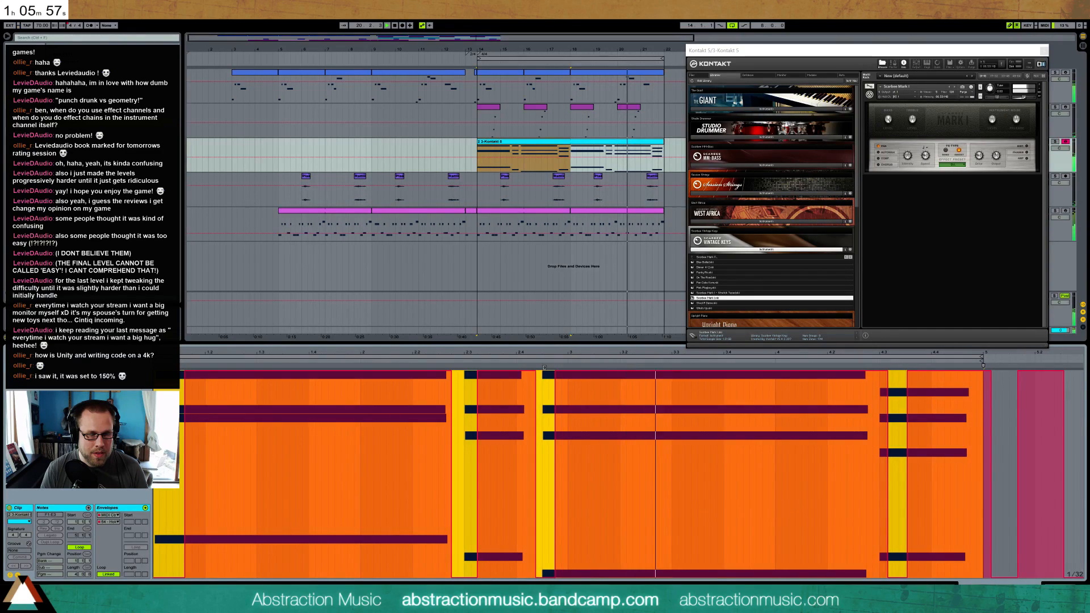
{"action": "left_click_drag", "start_coordinate": [541, 577], "coordinate": [533, 577]}
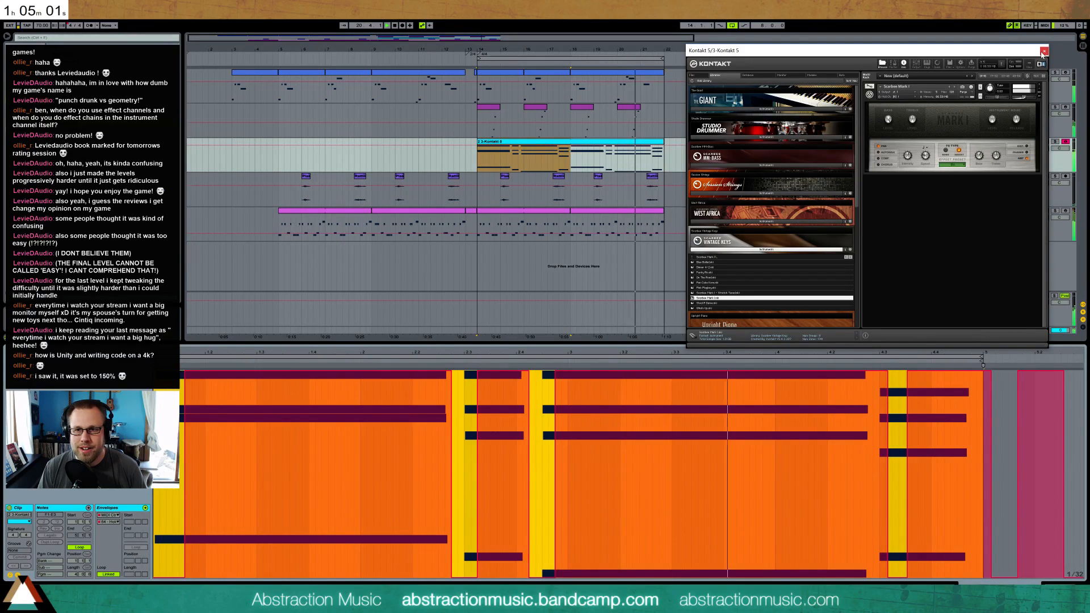
Close the Kontakt instrument window and lower the Kontakt track's volume
{"action": "left_click", "coordinate": [1044, 51]}
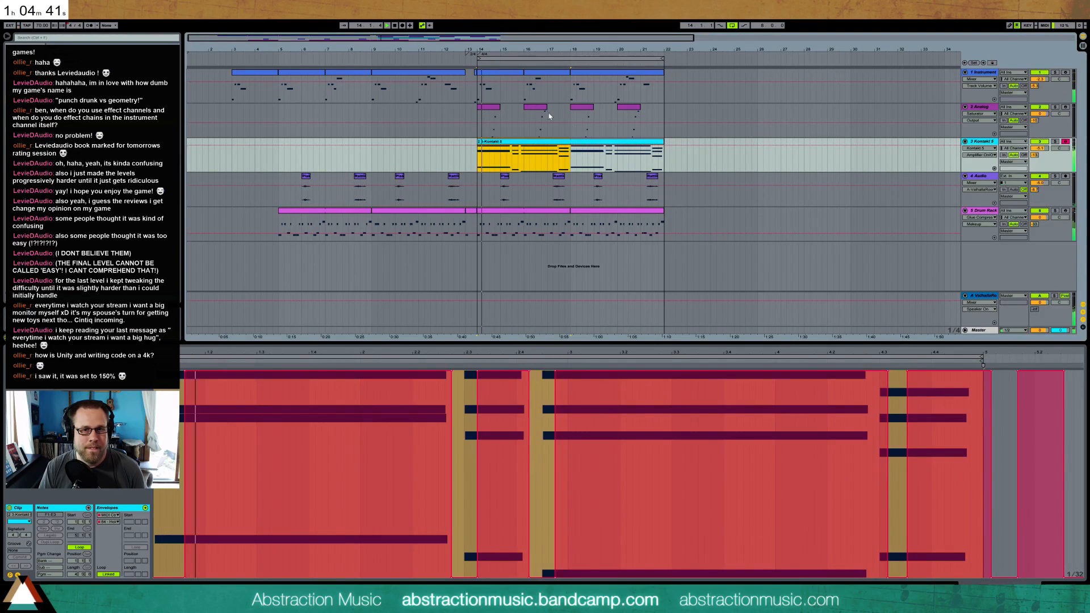
{"action": "left_click_drag", "start_coordinate": [1040, 149], "coordinate": [1040, 159]}
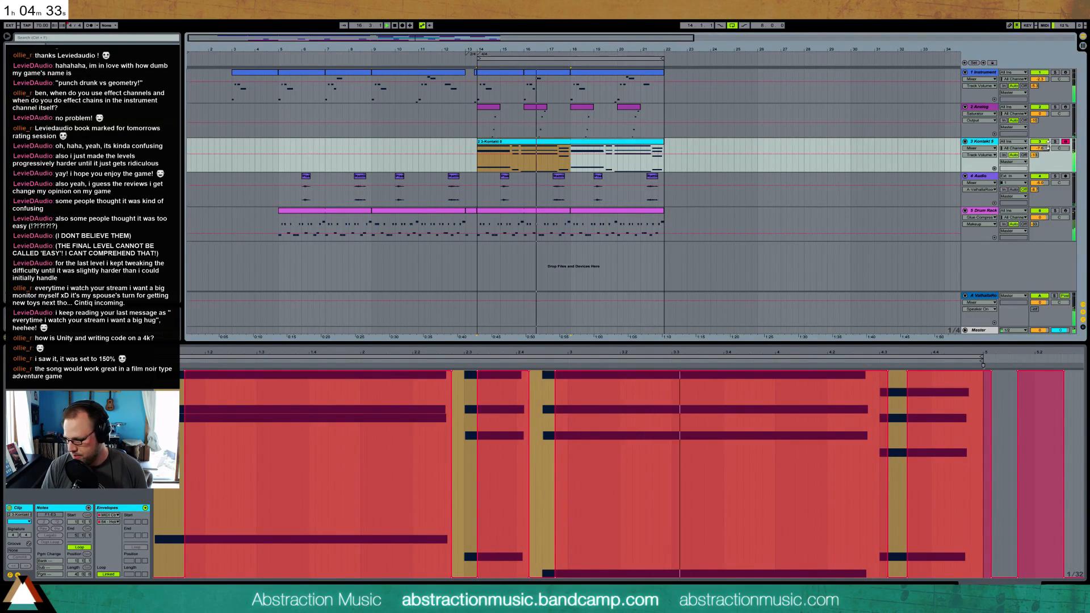
{"action": "left_click_drag", "start_coordinate": [1048, 146], "coordinate": [1048, 148]}
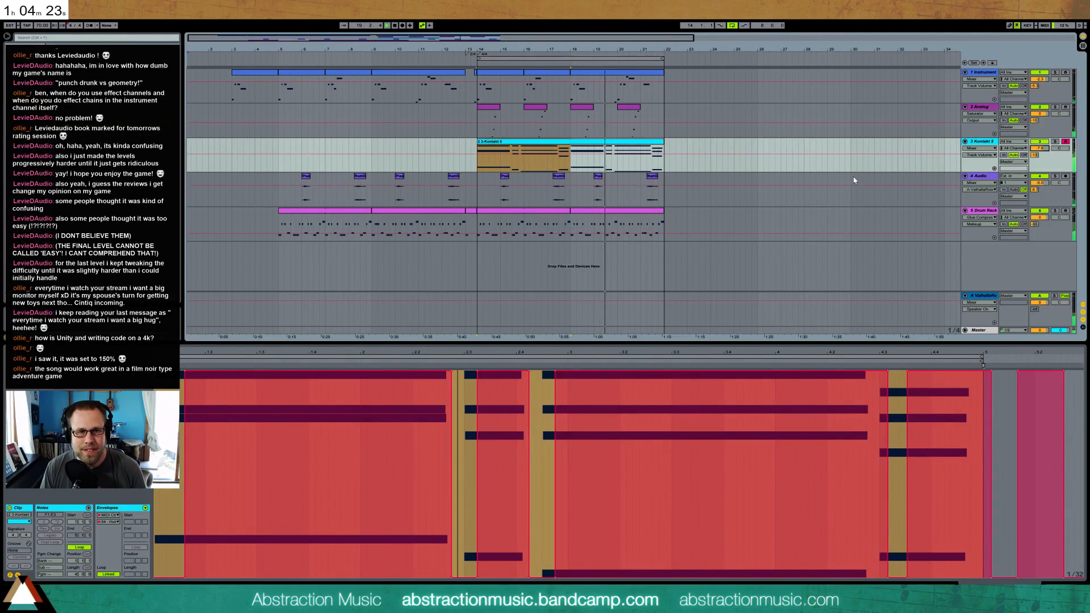
In the last clip of the first Instrument track, position the low lead-in note at beat 2.4
{"action": "left_click", "coordinate": [627, 79]}
{"action": "left_click_drag", "start_coordinate": [608, 447], "coordinate": [608, 440]}
{"action": "key", "text": "Left"}
{"action": "key", "text": "Left"}
{"action": "key", "text": "Left"}
{"action": "key", "text": "Left"}
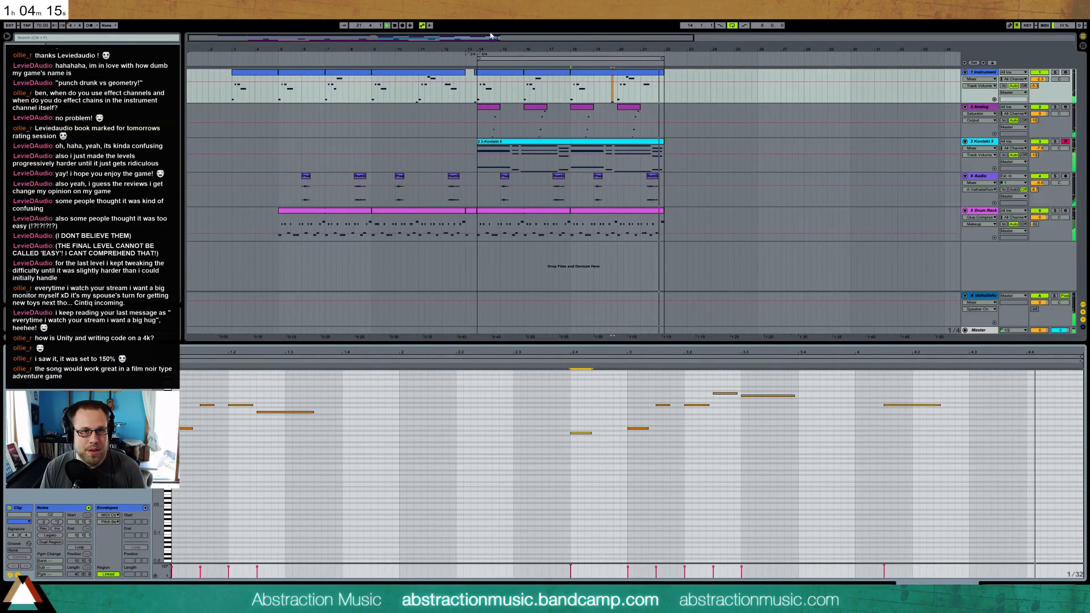
Try moving the low lead-in note half a beat later
{"action": "left_click_drag", "start_coordinate": [604, 46], "coordinate": [554, 107]}
{"action": "left_click_drag", "start_coordinate": [473, 40], "coordinate": [469, 40]}
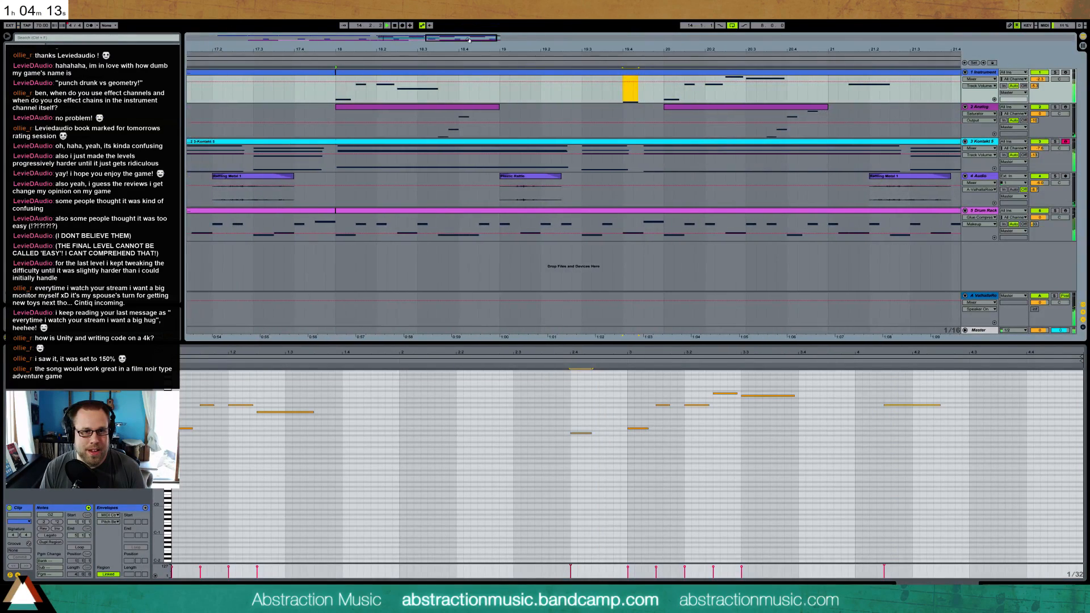
{"action": "left_click", "coordinate": [579, 433]}
{"action": "key", "text": "Right"}
{"action": "key", "text": "Right"}
{"action": "key", "text": "Right"}
{"action": "key", "text": "Right"}
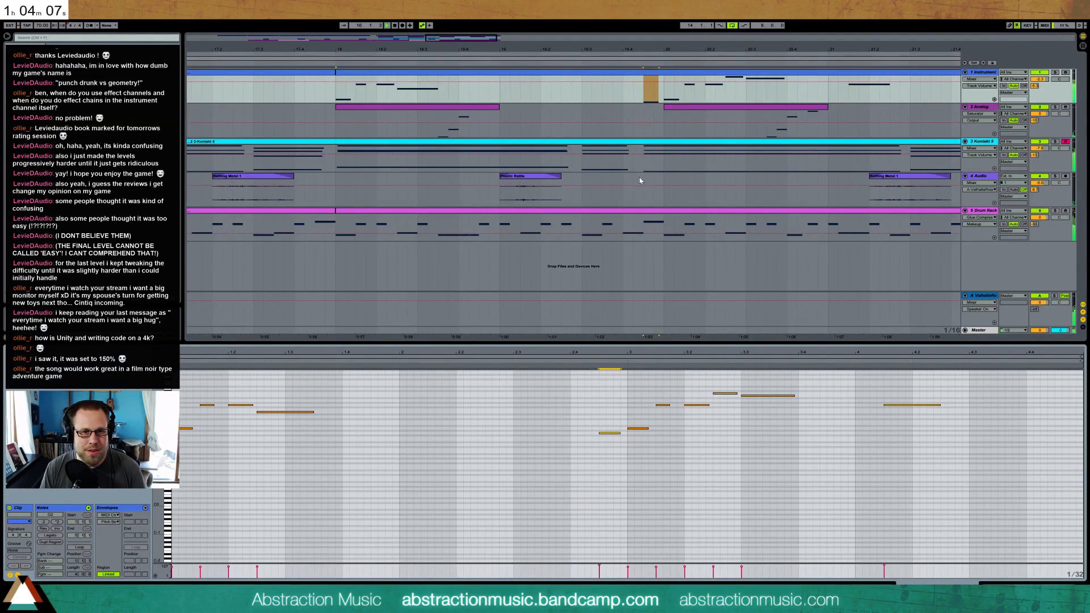
Try a lower pitch for the lead-in note in the Instrument clip
{"action": "left_click", "coordinate": [652, 146]}
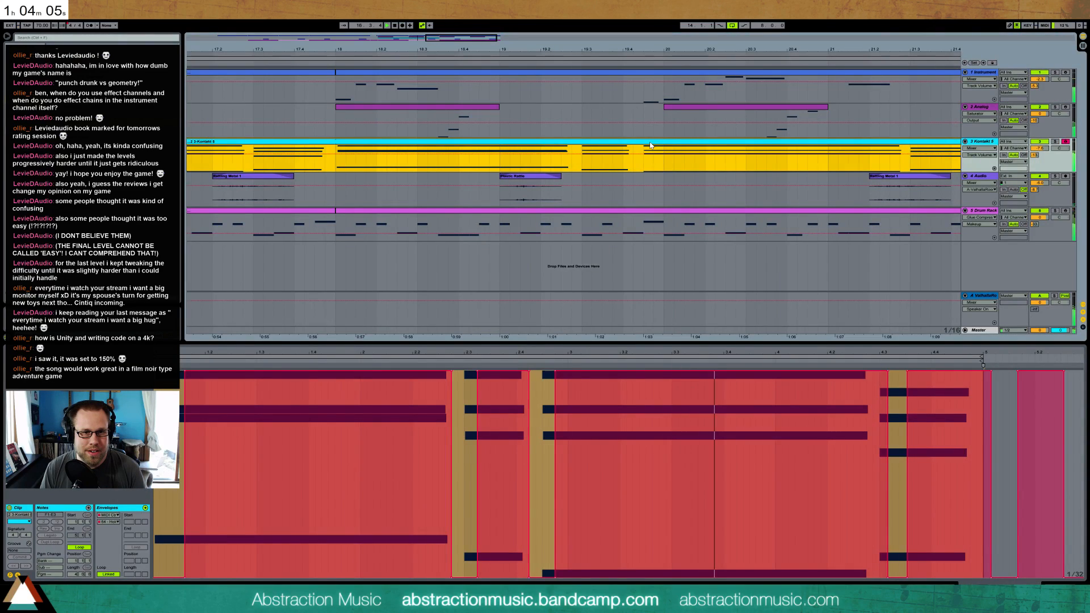
{"action": "left_click", "coordinate": [666, 72]}
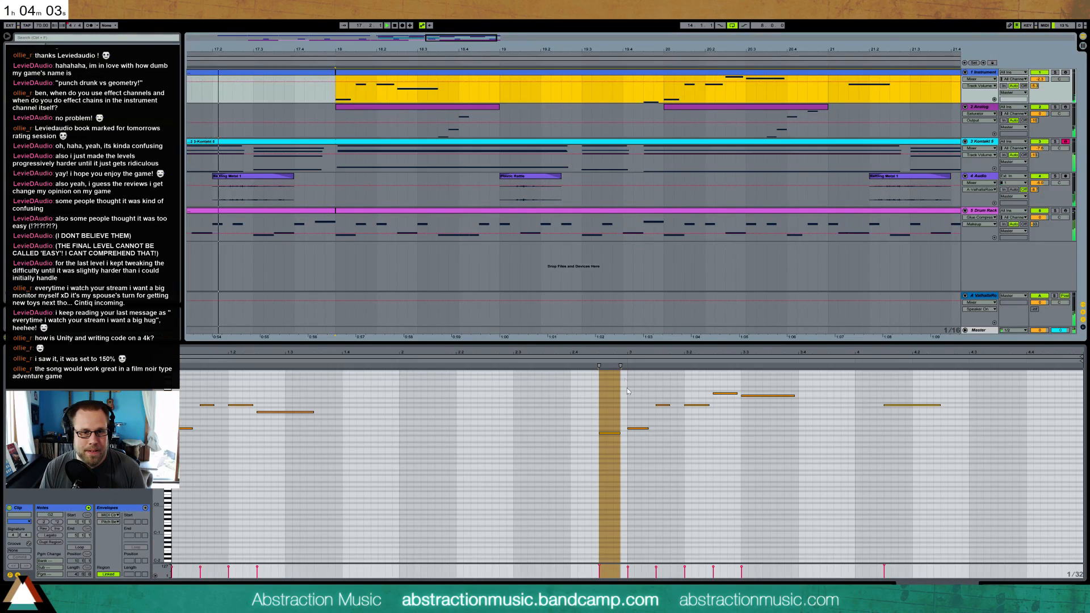
{"action": "left_click", "coordinate": [611, 434]}
{"action": "key", "text": "Down"}
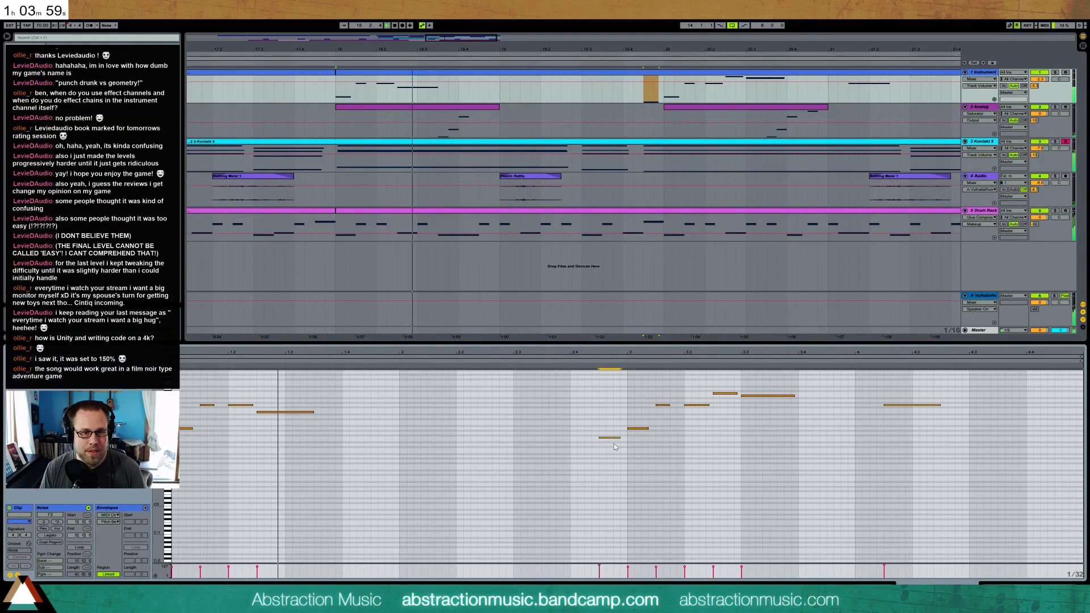
Restore the lead-in note's pitch and its start at beat 2.4, and add a second, lower note half a beat after it
{"action": "key", "text": "Up"}
{"action": "key", "text": "Left"}
{"action": "key", "text": "Left"}
{"action": "key", "text": "Left"}
{"action": "key", "text": "Left"}
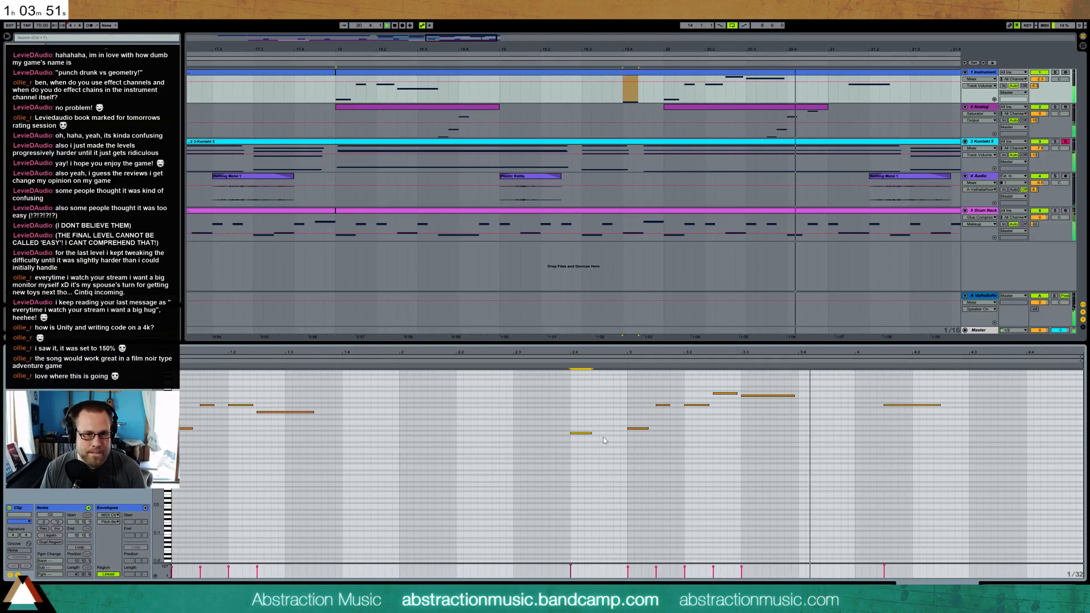
{"action": "double_click", "coordinate": [603, 438]}
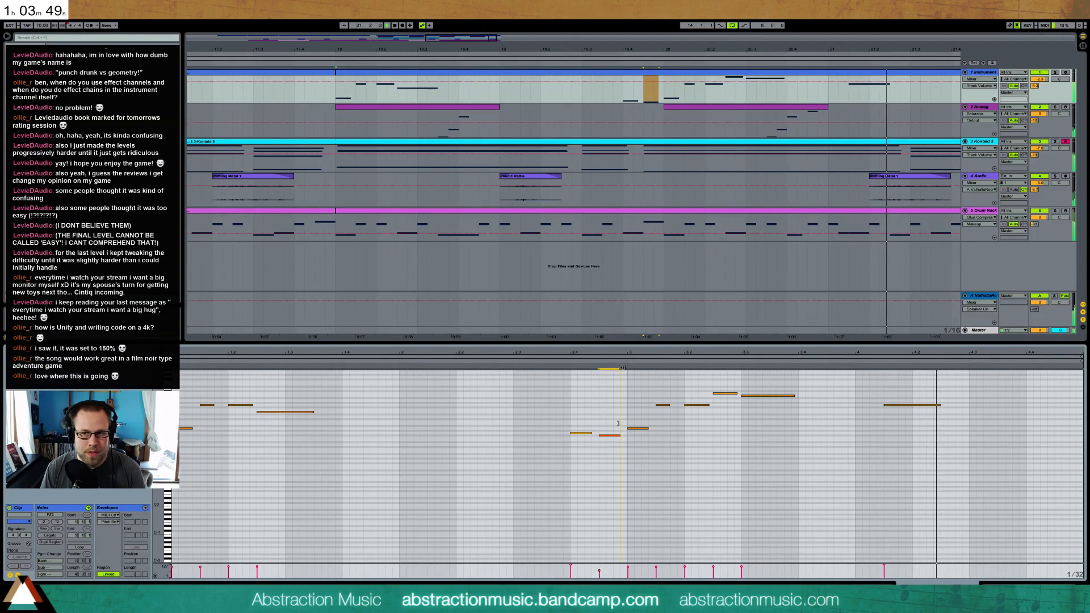
{"action": "left_click_drag", "start_coordinate": [618, 436], "coordinate": [619, 438]}
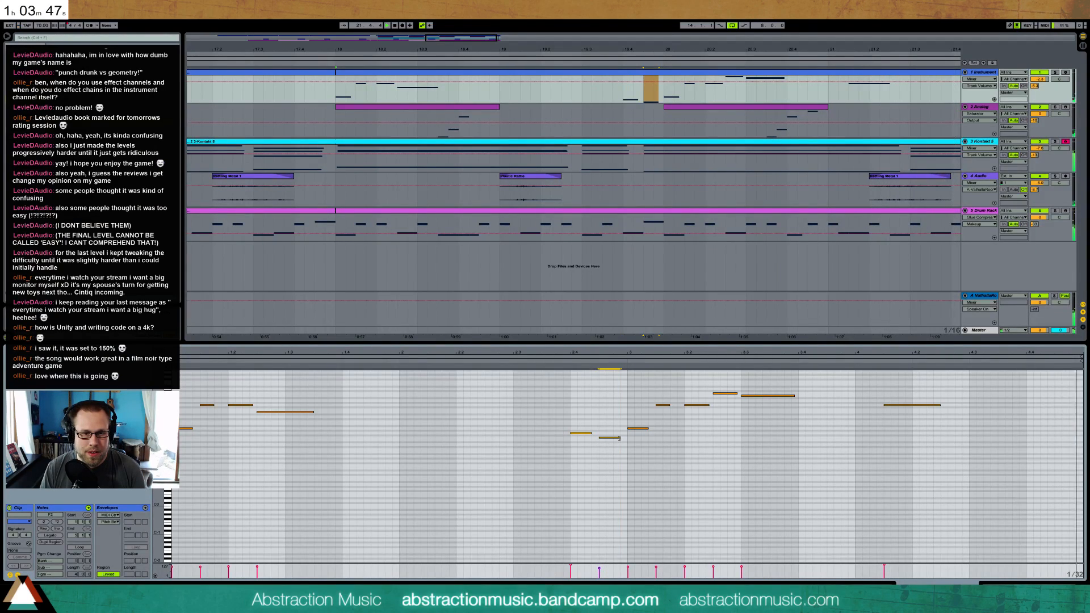
Add an Auto Pan after the Reverb in the Drum Rack's Metal Toss 1 chain and adjust its amount and rate
{"action": "key", "text": "shift+Tab"}
{"action": "left_click_drag", "start_coordinate": [459, 37], "coordinate": [442, 5]}
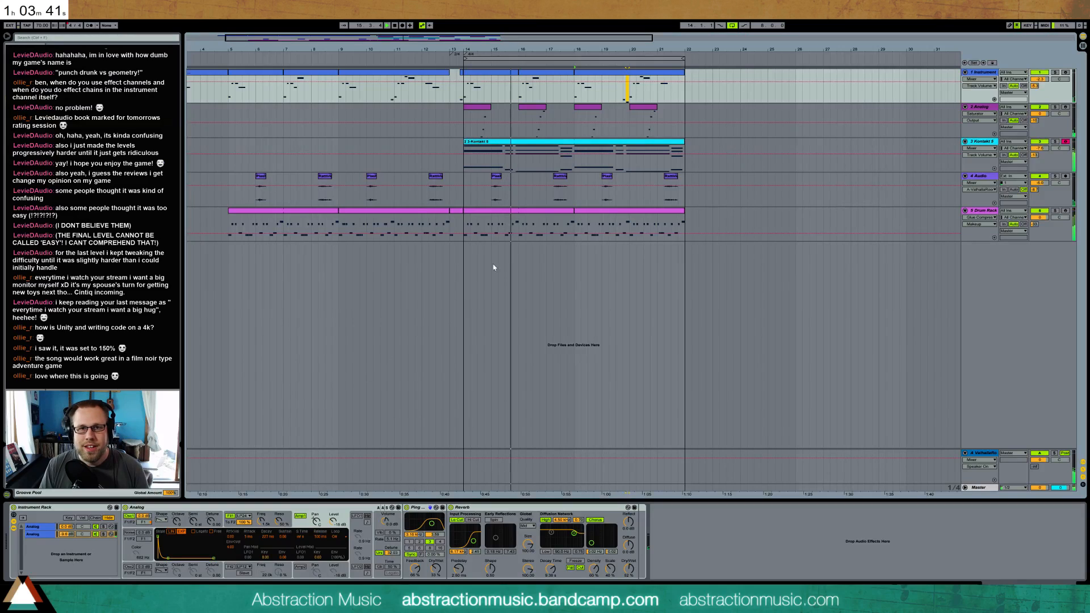
{"action": "left_click", "coordinate": [600, 212]}
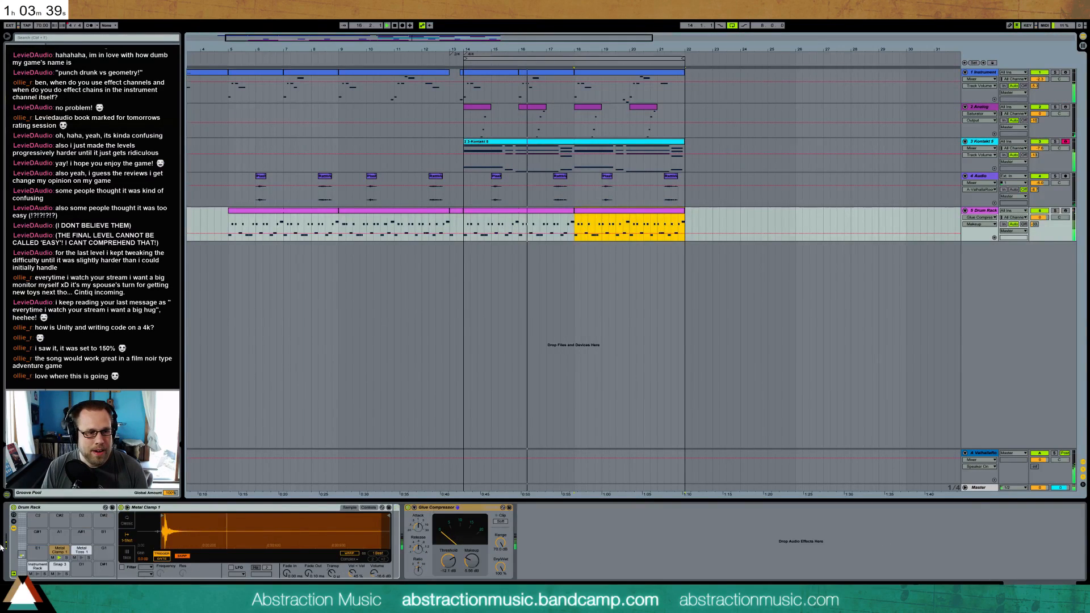
{"action": "left_click", "coordinate": [80, 549]}
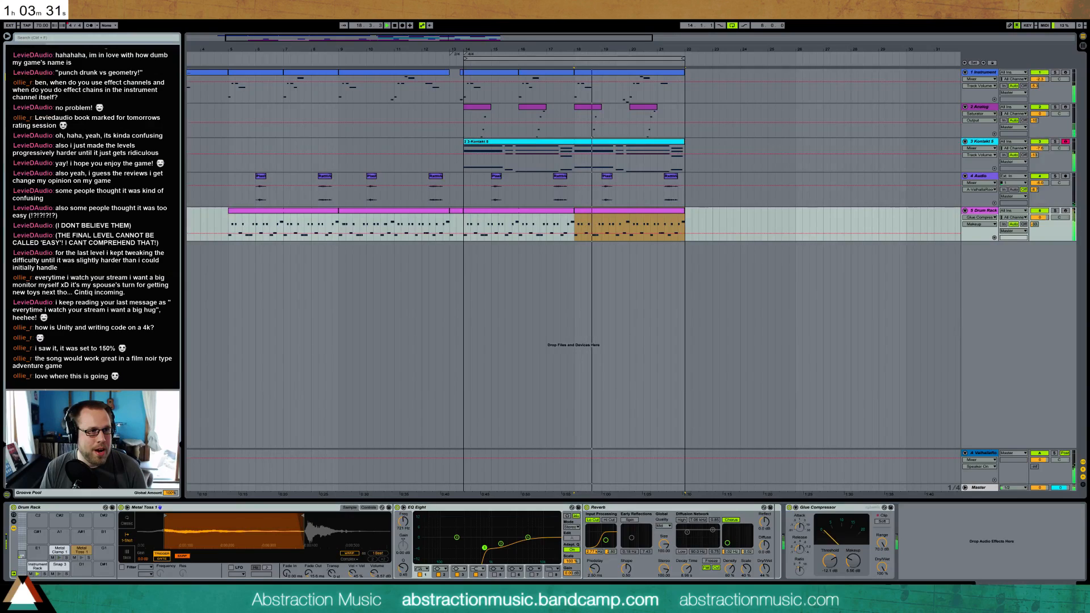
{"action": "left_click_drag", "start_coordinate": [773, 514], "coordinate": [785, 543]}
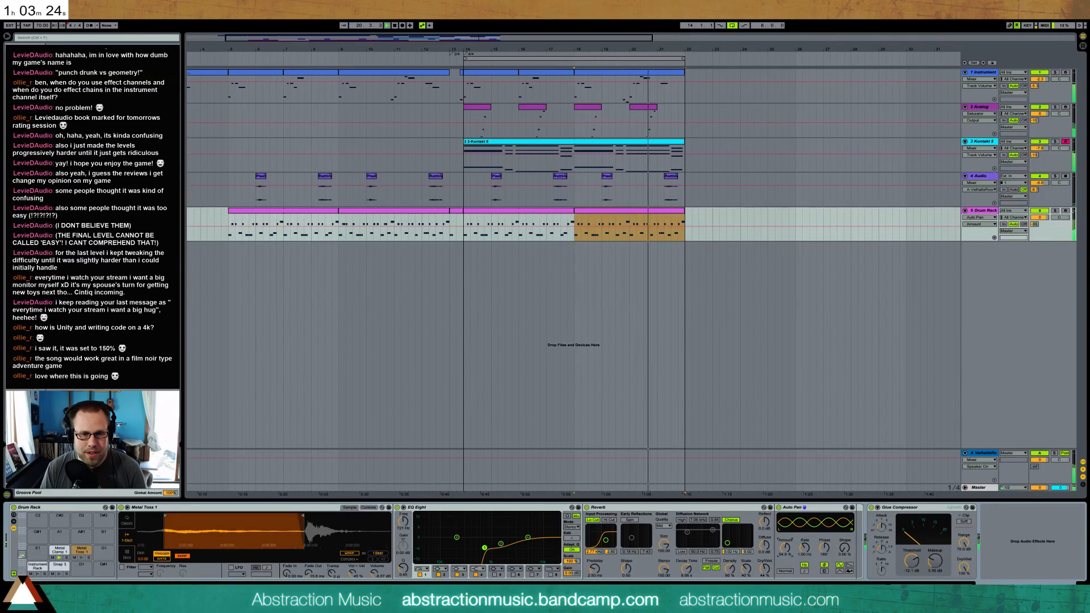
{"action": "left_click", "coordinate": [802, 554]}
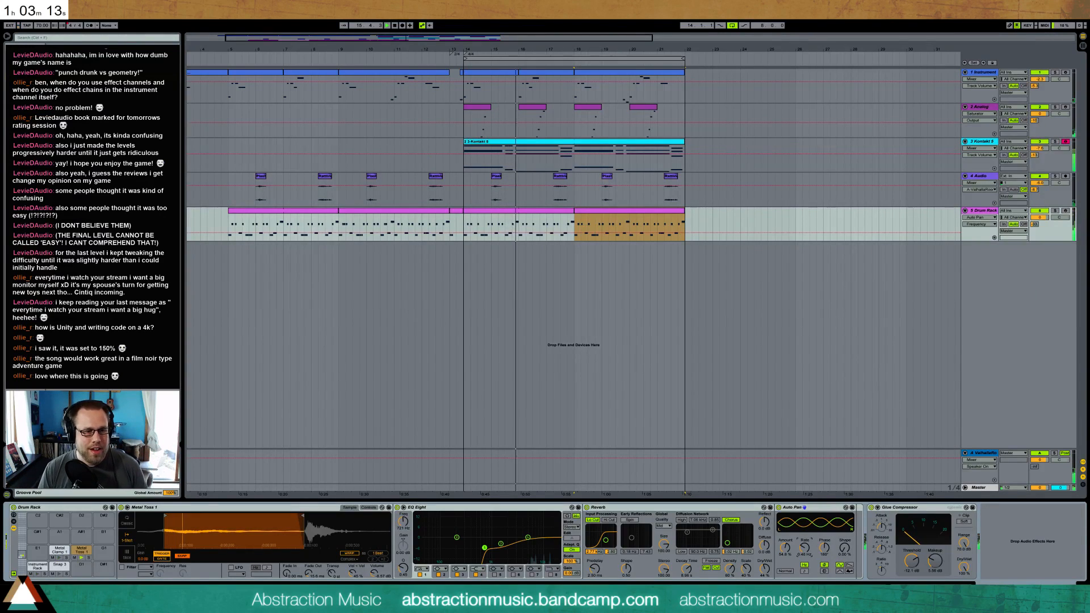
Add an Auto Pan to the Metal Clamp 1 chain, adjust its rate, and reduce its amount
{"action": "left_click", "coordinate": [66, 552]}
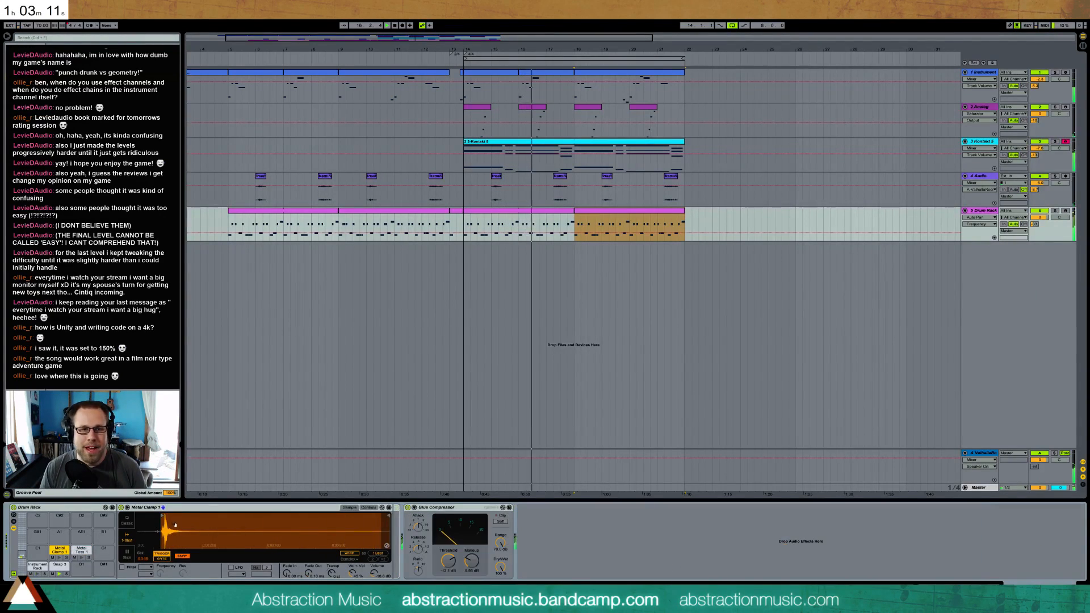
{"action": "left_click_drag", "start_coordinate": [108, 74], "coordinate": [402, 541]}
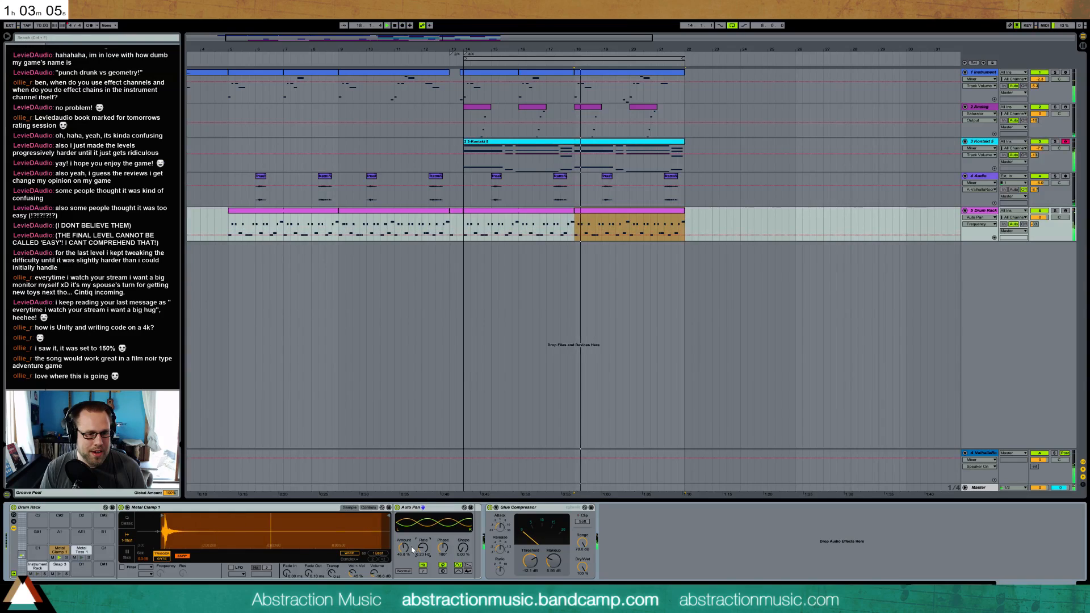
{"action": "mouse_move", "coordinate": [420, 548]}
{"action": "left_mouse_down"}
{"action": "mouse_move", "coordinate": [420, 559]}
{"action": "mouse_move", "coordinate": [403, 549]}
{"action": "left_mouse_up"}
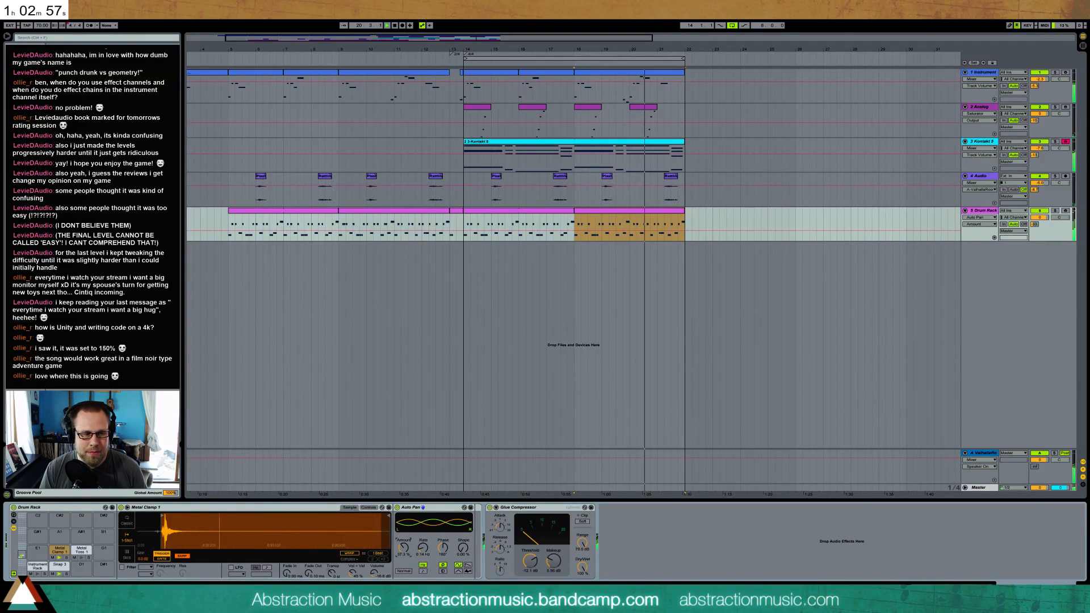
Select the Snap 3 chain's compressor threshold, and add a Snap 3 hit at the very end of the last drum clip
{"action": "left_click", "coordinate": [57, 566]}
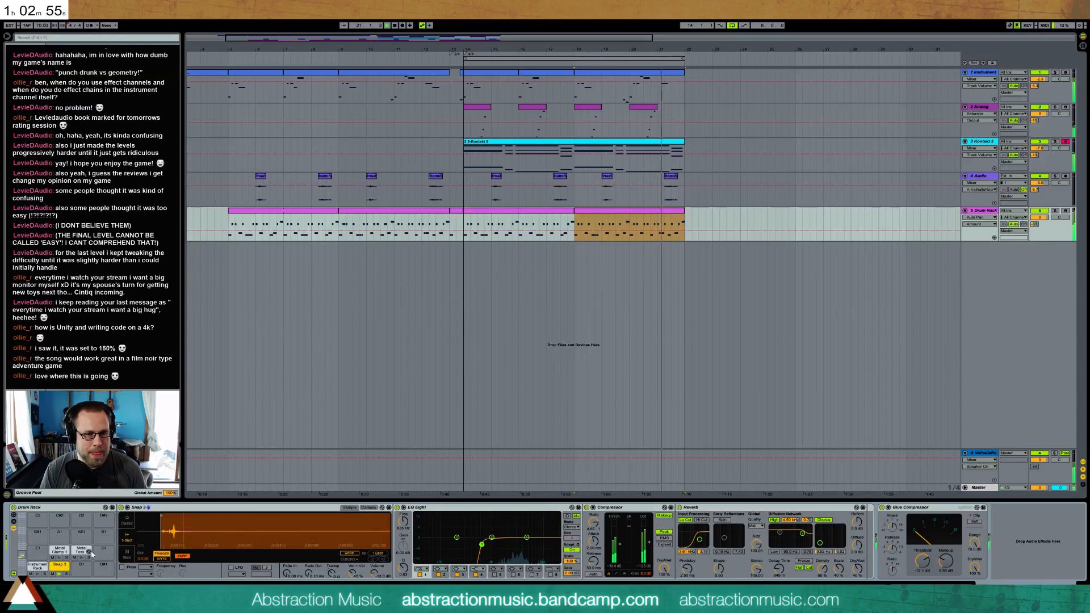
{"action": "left_click", "coordinate": [618, 548]}
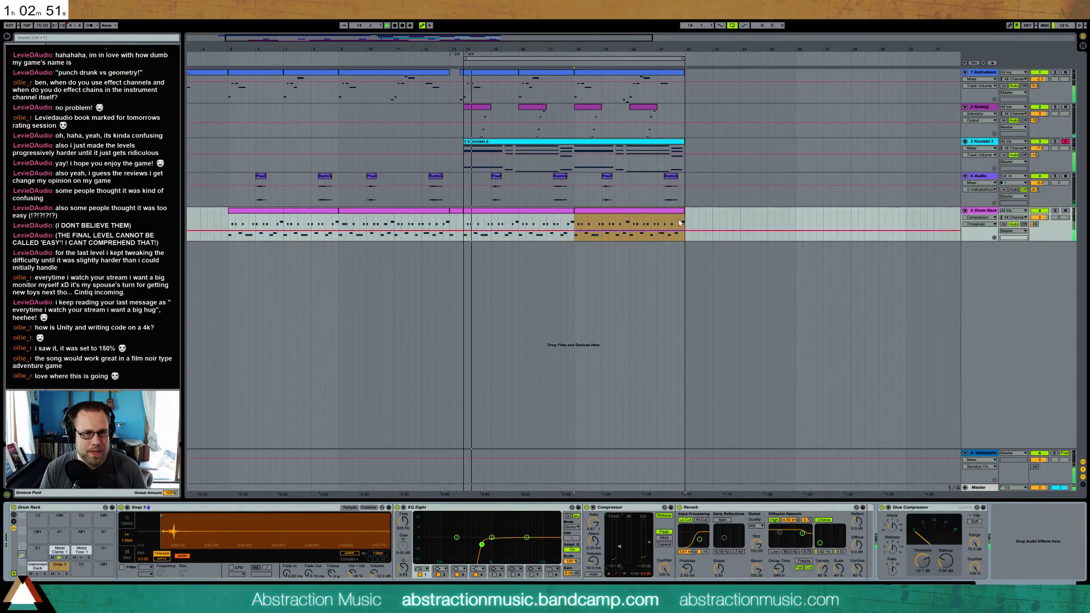
{"action": "double_click", "coordinate": [625, 211]}
{"action": "left_click", "coordinate": [892, 456]}
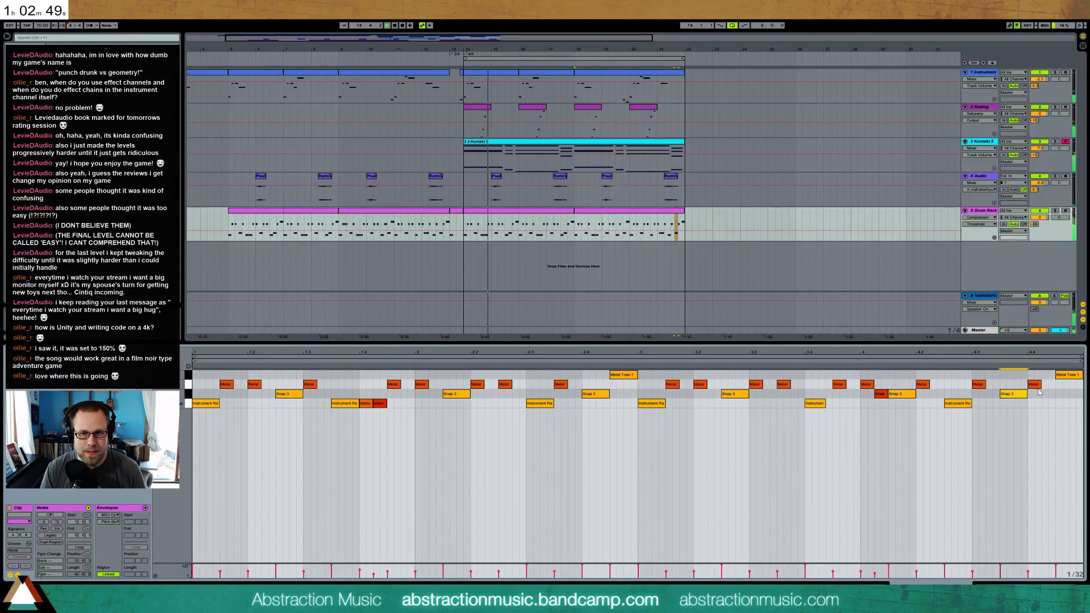
{"action": "left_click_drag", "start_coordinate": [1070, 401], "coordinate": [1067, 397]}
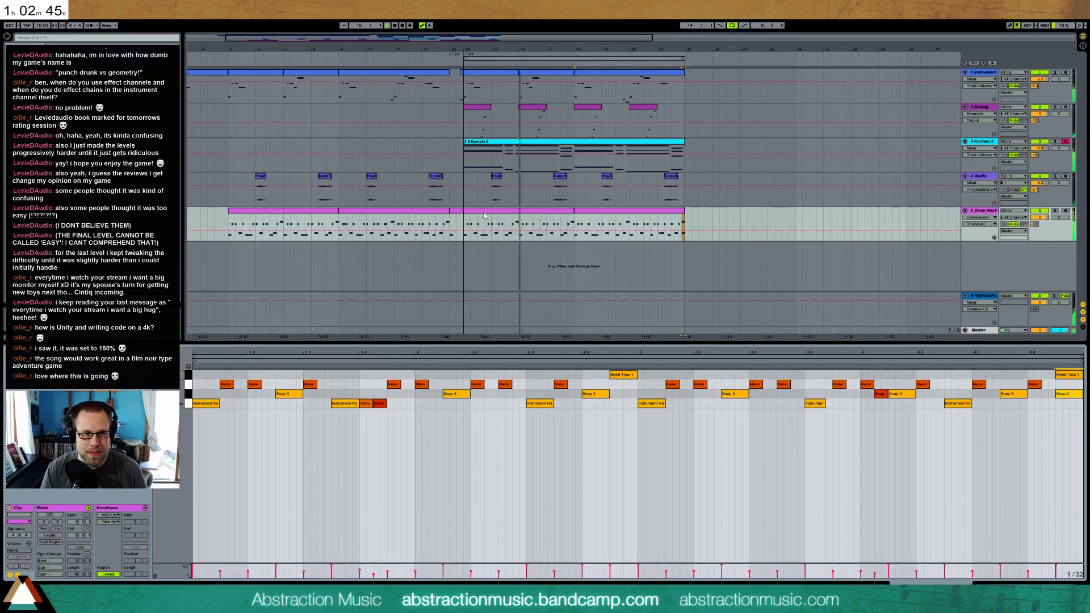
In the drum clip before the last one, add a softer Snap 3 hit just before bar 2, alongside the one at 2.1.3
{"action": "left_click", "coordinate": [554, 214]}
{"action": "left_click_drag", "start_coordinate": [726, 393], "coordinate": [642, 394]}
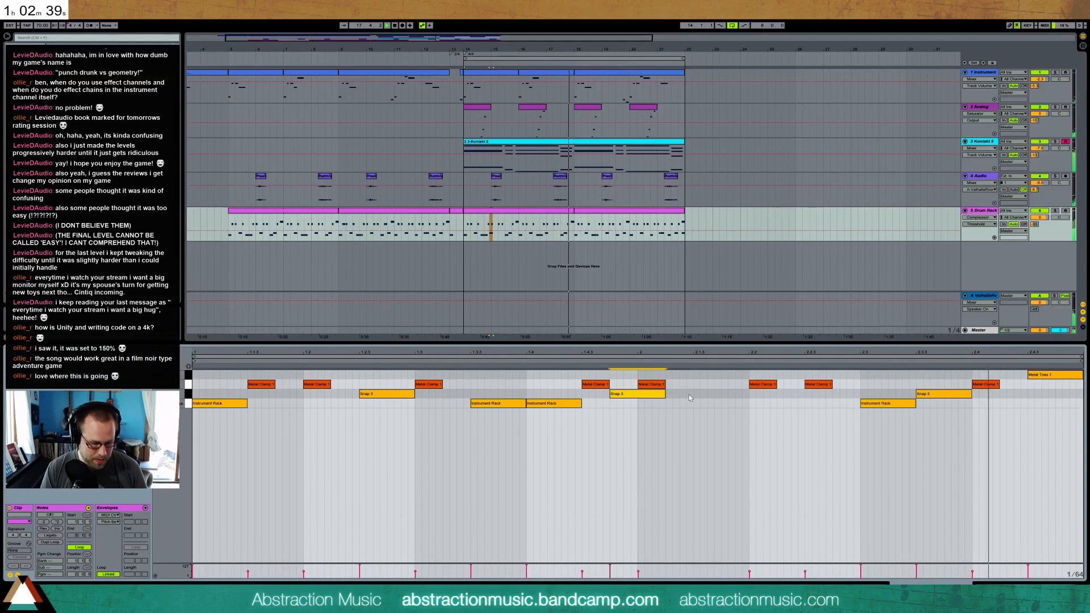
{"action": "double_click", "coordinate": [694, 394]}
{"action": "left_click", "coordinate": [661, 396]}
{"action": "left_click_drag", "start_coordinate": [730, 393], "coordinate": [729, 399]}
In the last drum clip, add a Metal Clamp 1 hit at 3.1.4 and soft Instrument Rack hits at 3.4.2 and 3.4.4
{"action": "left_click", "coordinate": [591, 214]}
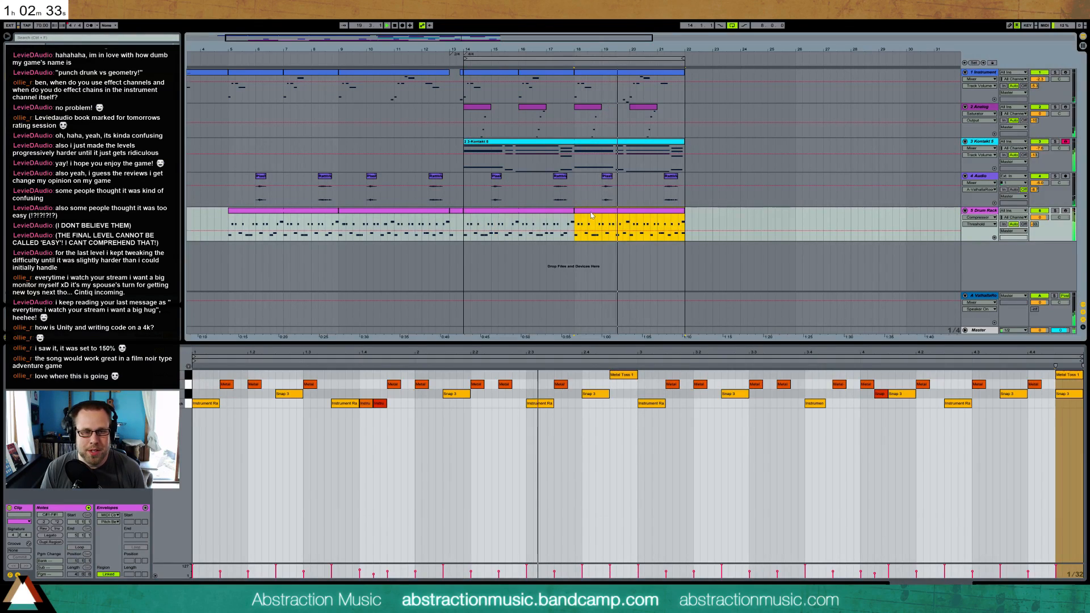
{"action": "double_click", "coordinate": [684, 384]}
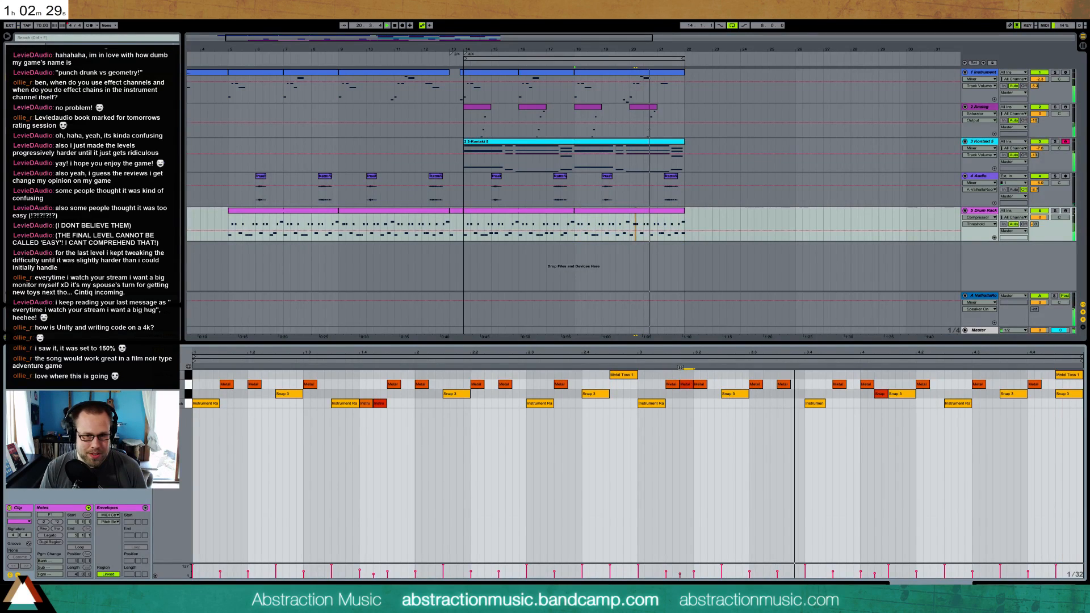
{"action": "left_click", "coordinate": [822, 404]}
{"action": "left_click_drag", "start_coordinate": [825, 405], "coordinate": [825, 445]}
{"action": "double_click", "coordinate": [824, 405]}
{"action": "double_click", "coordinate": [850, 404]}
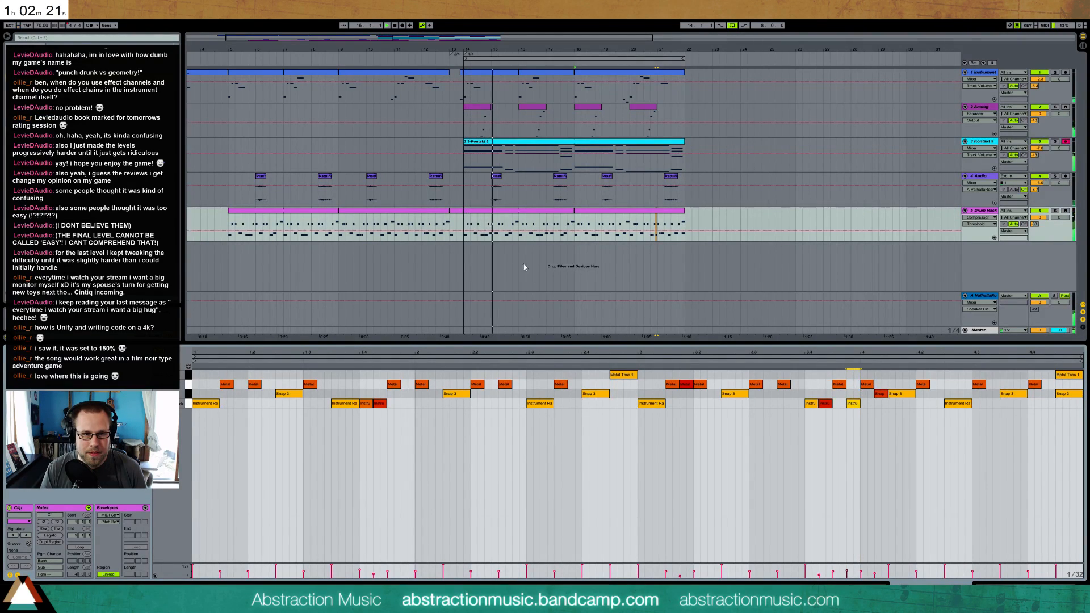
In the drum clip before the last one, add a softer Instrument Rack hit at 1.4.2 and select the Snap 3 hit at 2.1.3
{"action": "left_click", "coordinate": [499, 212]}
{"action": "left_click", "coordinate": [560, 403]}
{"action": "left_click_drag", "start_coordinate": [560, 403], "coordinate": [583, 418]}
{"action": "left_click", "coordinate": [559, 404]}
{"action": "left_click", "coordinate": [706, 395]}
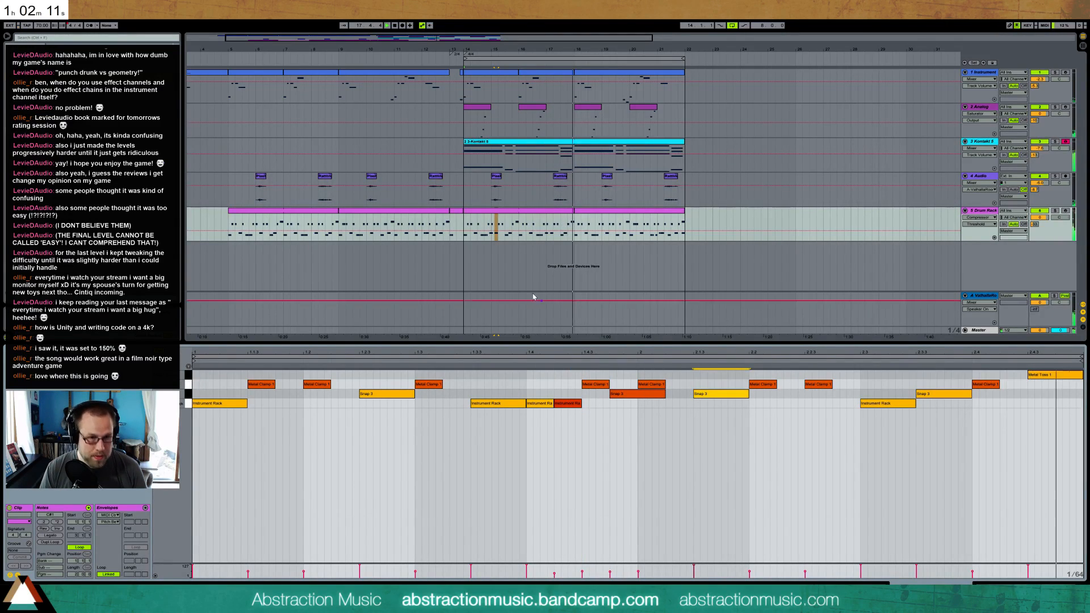
In the drum clip before the last one, add a Snap 3 hit at 2.2.2 alongside the one at 2.1.3
{"action": "left_click_drag", "start_coordinate": [520, 227], "coordinate": [552, 227]}
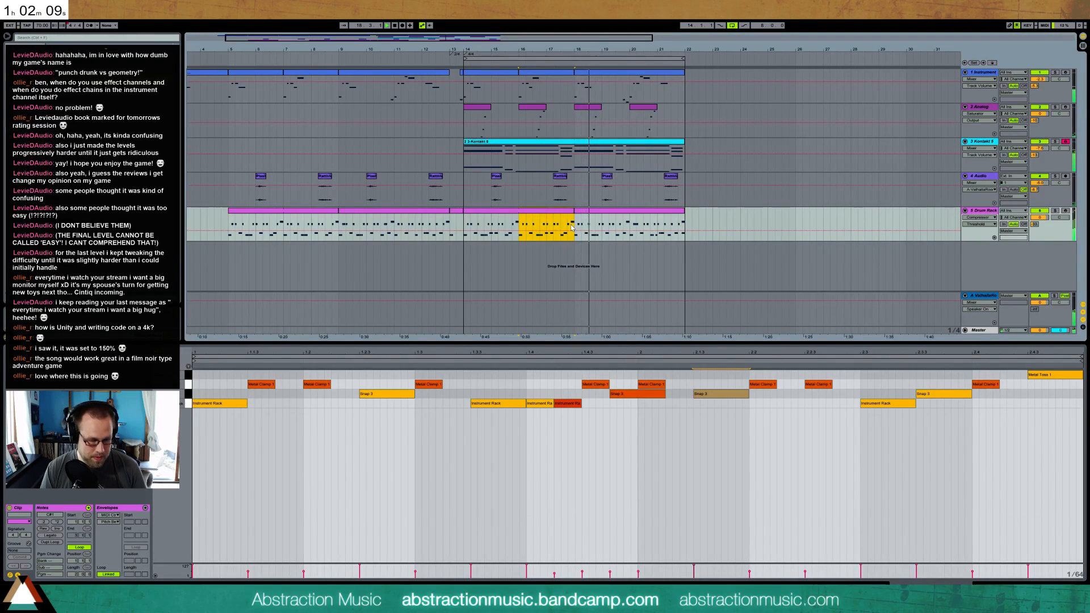
{"action": "left_click", "coordinate": [738, 393]}
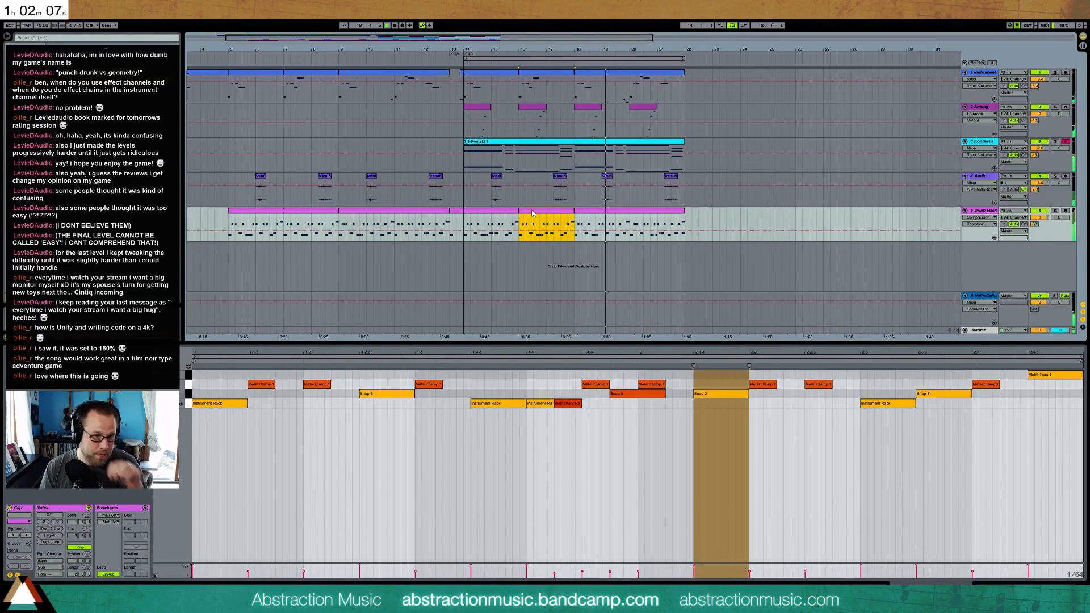
{"action": "left_click_drag", "start_coordinate": [725, 394], "coordinate": [791, 396]}
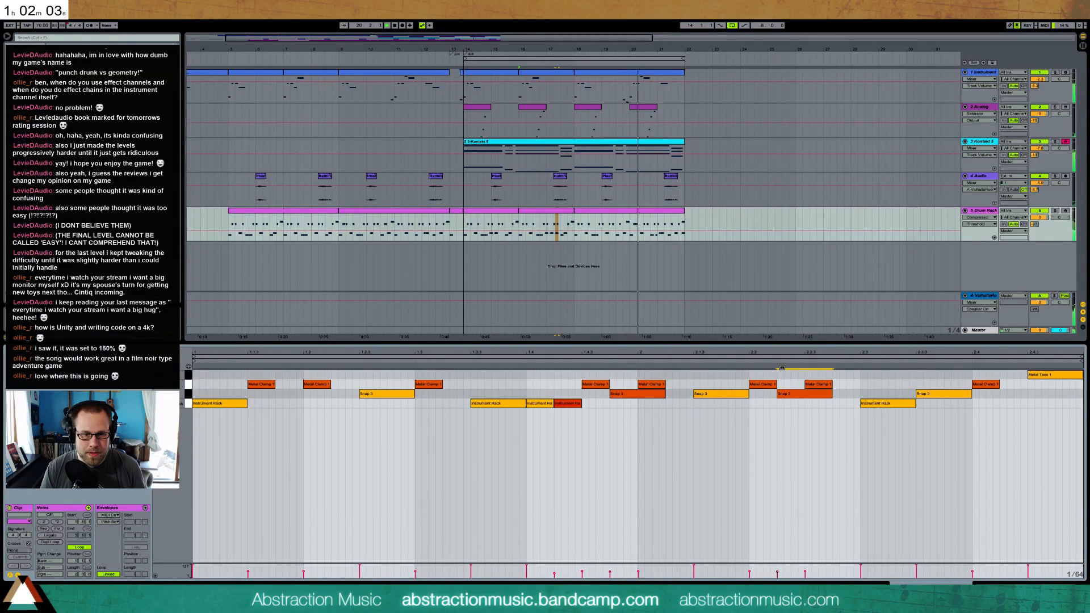
{"action": "left_click", "coordinate": [787, 392]}
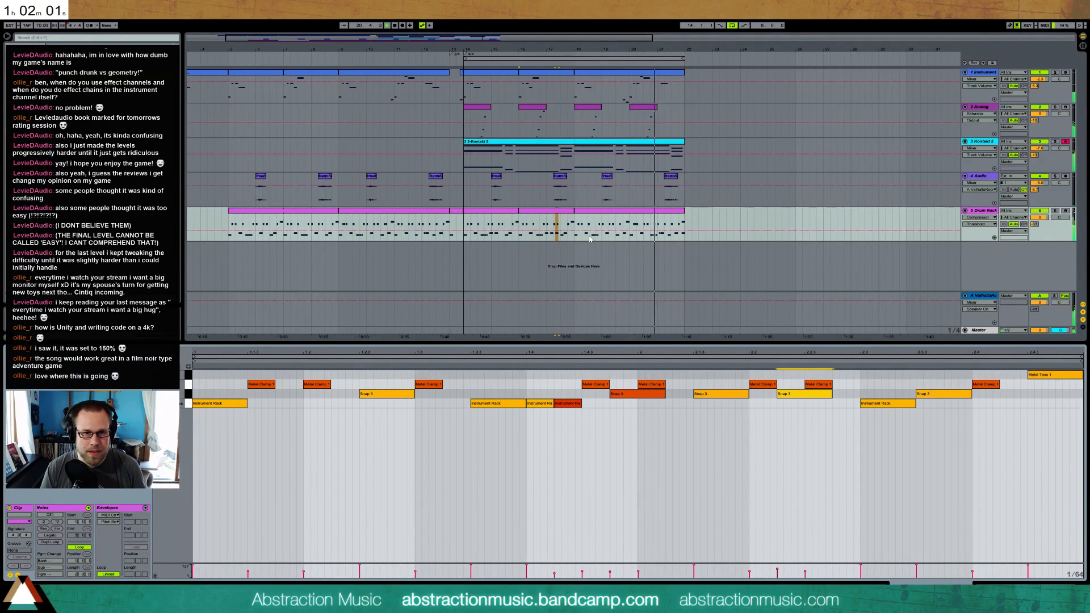
In the last drum clip, add a short Instrument Rack hit at 4.1.4, below the Snap 3 hit
{"action": "left_click", "coordinate": [649, 211]}
{"action": "left_click", "coordinate": [905, 417]}
{"action": "double_click", "coordinate": [915, 401]}
{"action": "left_click_drag", "start_coordinate": [915, 402], "coordinate": [909, 405]}
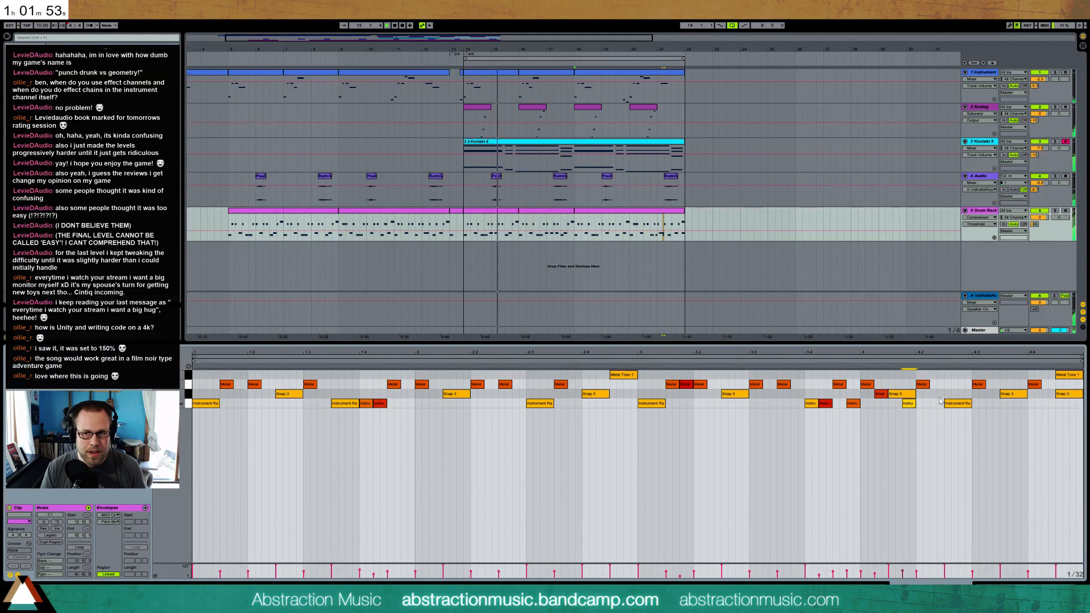
Play the looped section from bar 14, collapse the Valhalla return track and show the Master track's devices
{"action": "left_click_drag", "start_coordinate": [466, 244], "coordinate": [680, 52]}
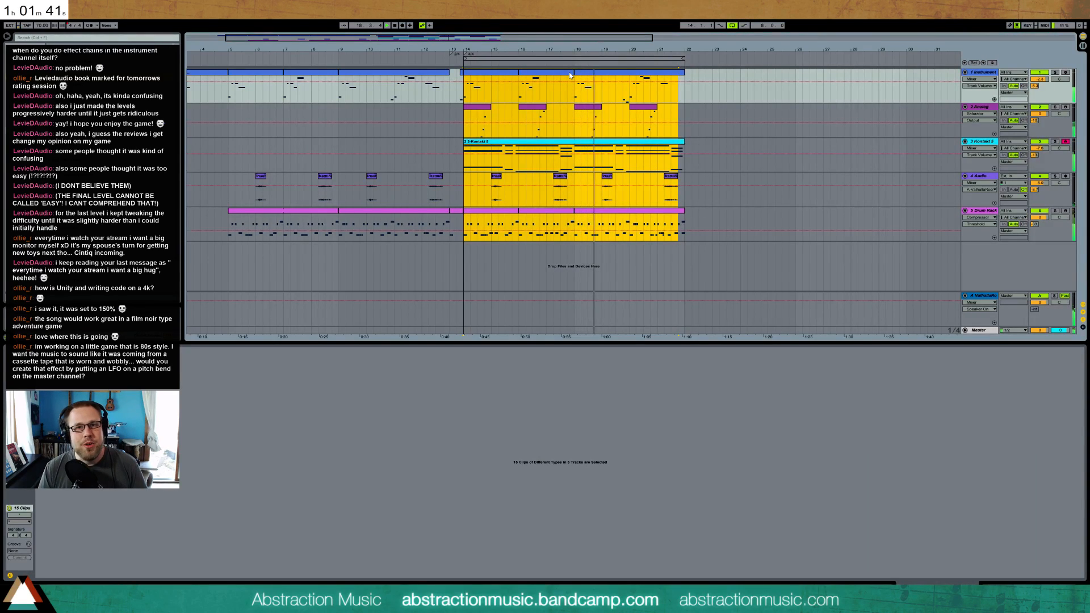
{"action": "left_click", "coordinate": [463, 93]}
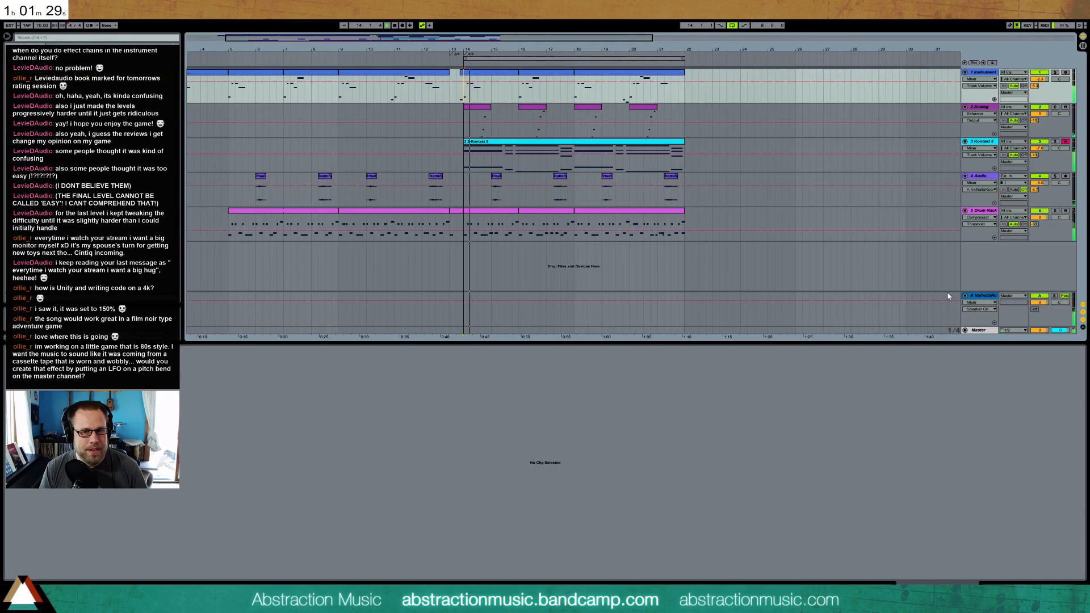
{"action": "left_click", "coordinate": [979, 297]}
{"action": "left_click", "coordinate": [965, 296]}
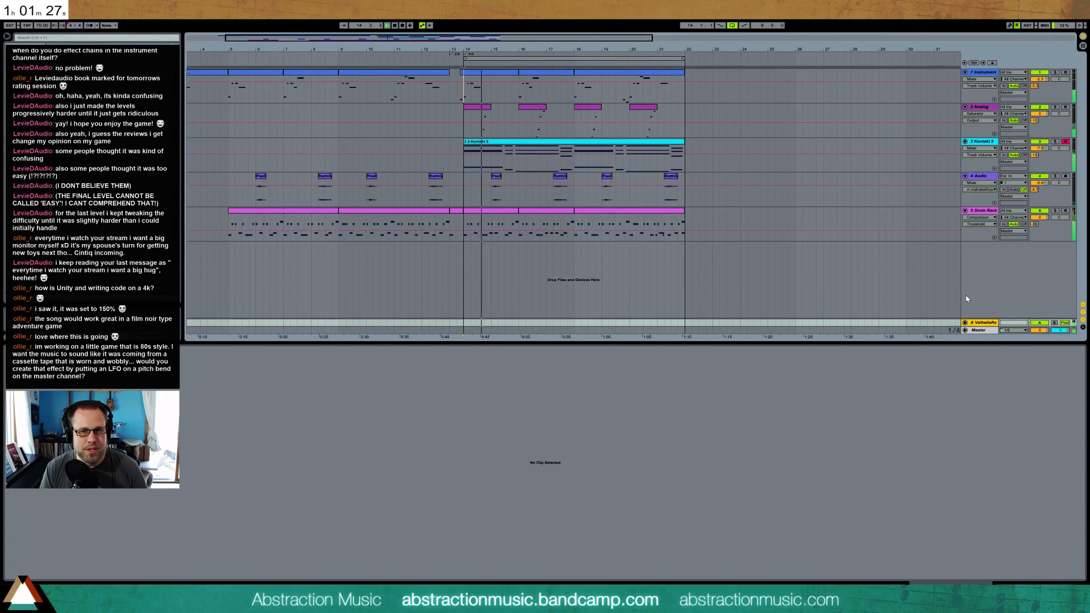
{"action": "left_click", "coordinate": [986, 332]}
{"action": "left_click", "coordinate": [1067, 589]}
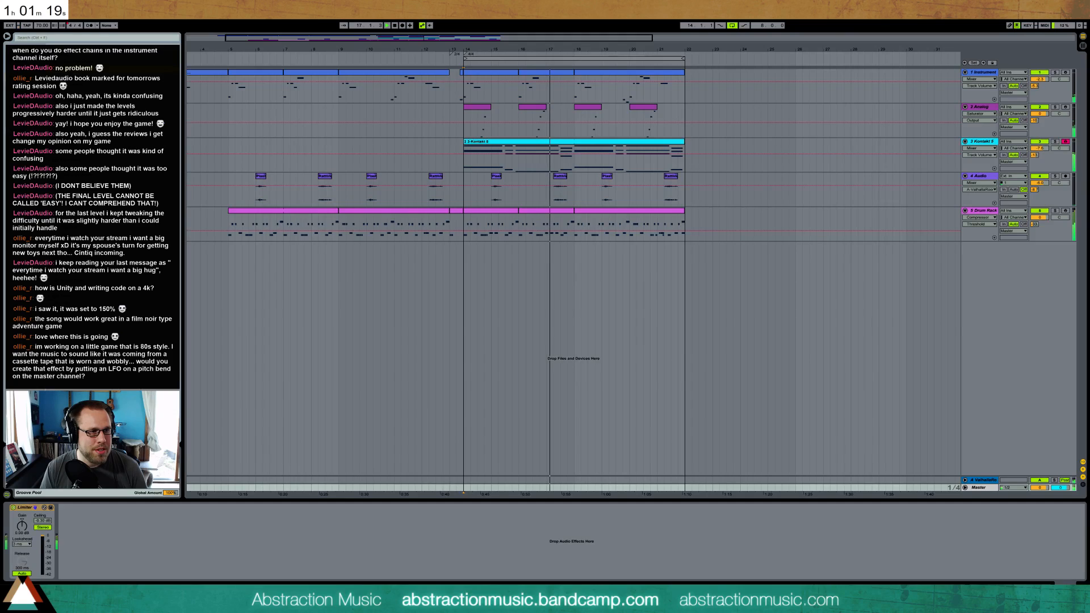
Put an EQ Eight ahead of the Master's Limiter in place of an Auto Filter, boosting band 2 and cutting bands 3 and 4
{"action": "left_click_drag", "start_coordinate": [102, 74], "coordinate": [13, 515]}
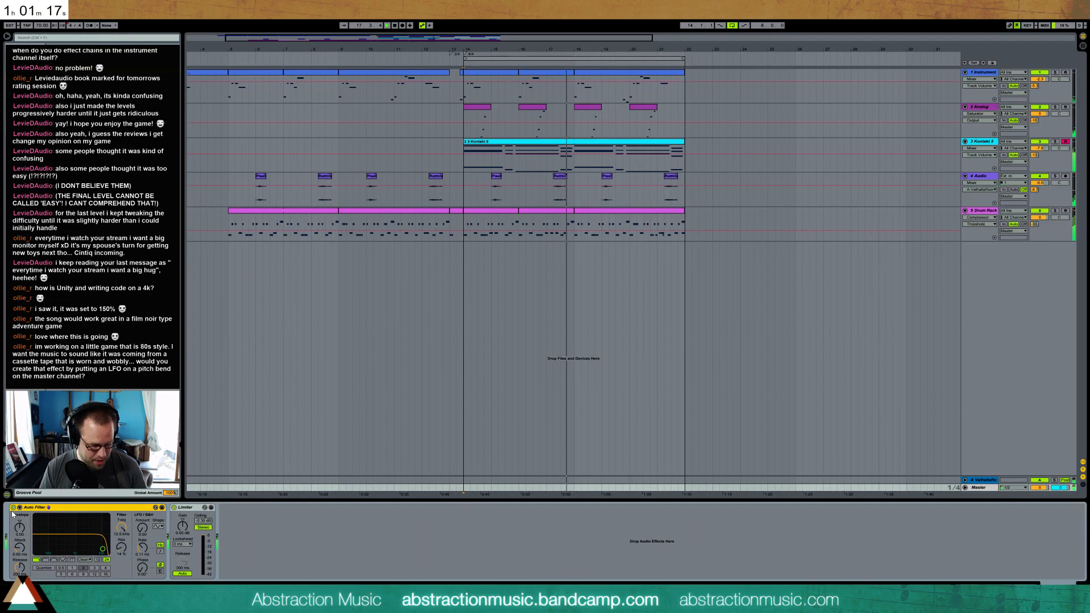
{"action": "left_click_drag", "start_coordinate": [85, 142], "coordinate": [63, 525]}
{"action": "left_click", "coordinate": [248, 513]}
{"action": "key", "text": "Delete"}
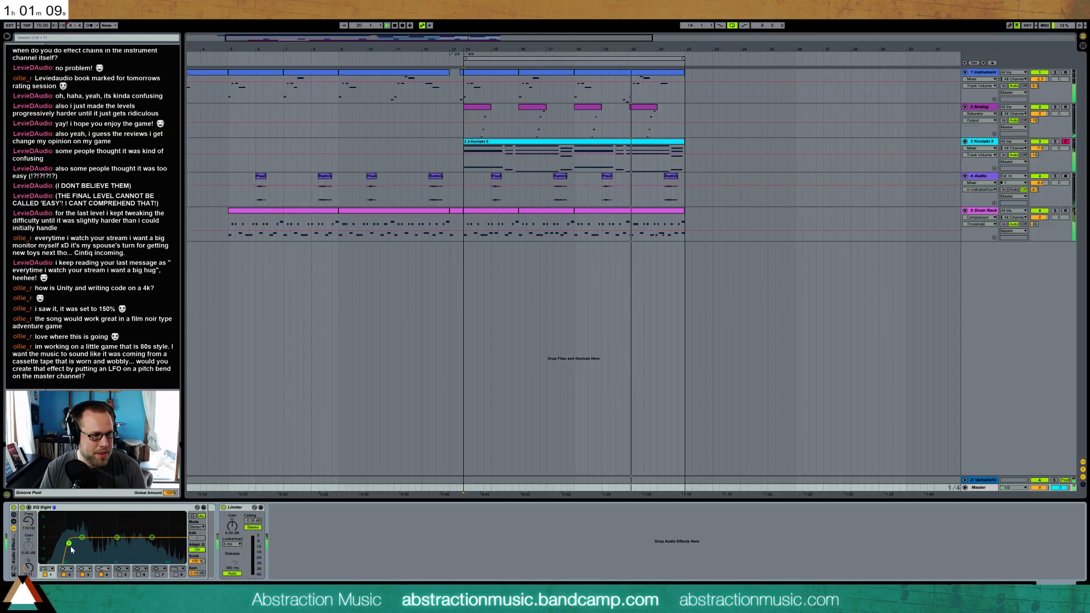
{"action": "left_click_drag", "start_coordinate": [68, 544], "coordinate": [149, 540]}
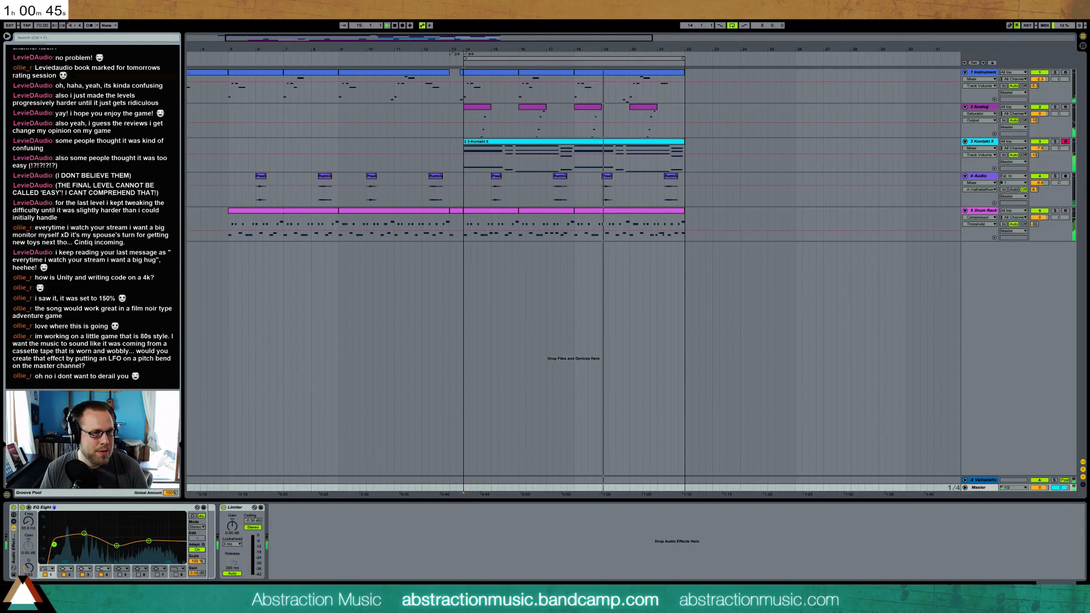
Try a Frequency Shifter with LFO modulation between the Master's EQ Eight and Limiter, and delete both trial effects
{"action": "left_click_drag", "start_coordinate": [217, 551], "coordinate": [218, 549]}
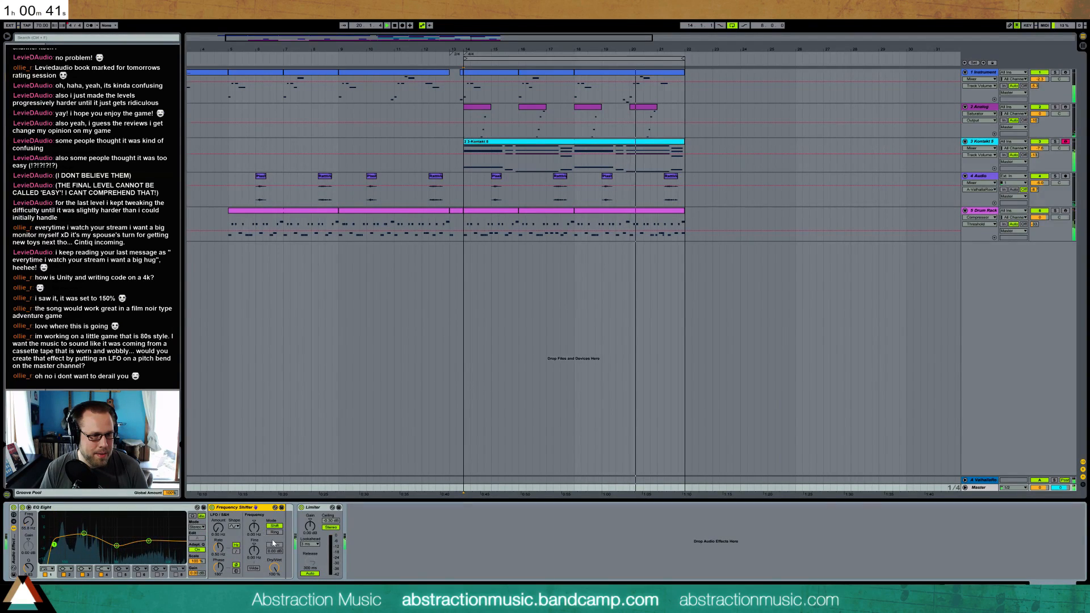
{"action": "left_click_drag", "start_coordinate": [218, 528], "coordinate": [218, 533]}
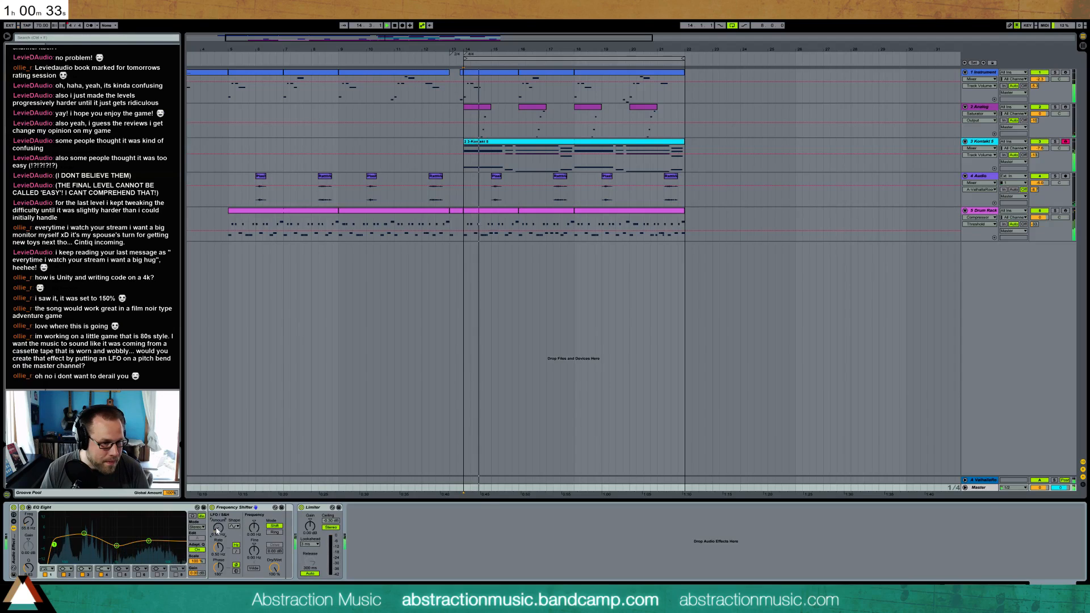
{"action": "left_click_drag", "start_coordinate": [254, 528], "coordinate": [218, 532]}
{"action": "left_click_drag", "start_coordinate": [218, 528], "coordinate": [221, 551]}
{"action": "left_click", "coordinate": [219, 548]}
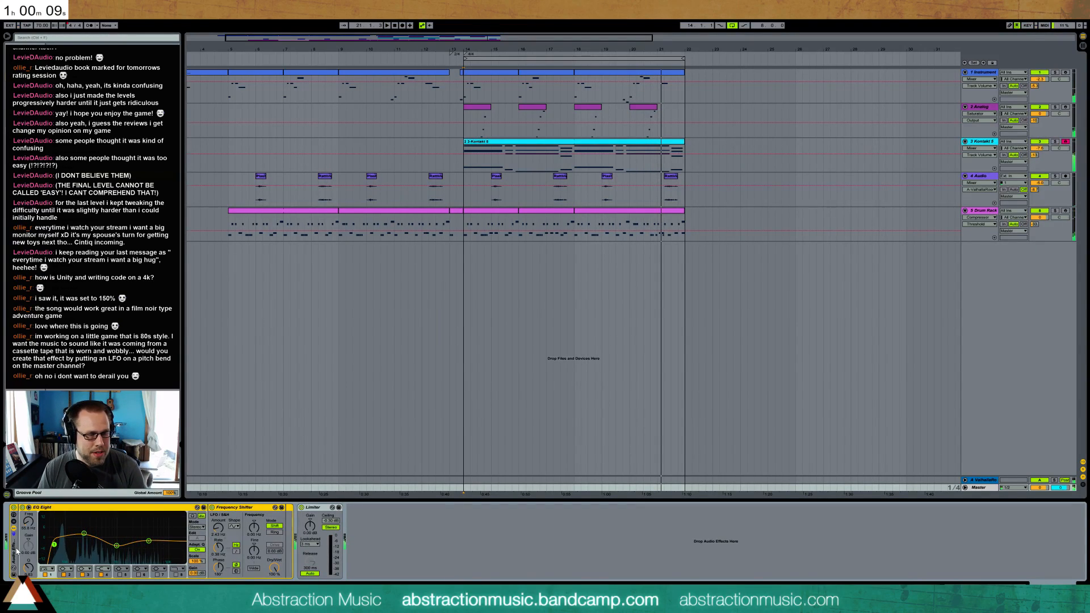
{"action": "key", "text": "Delete"}
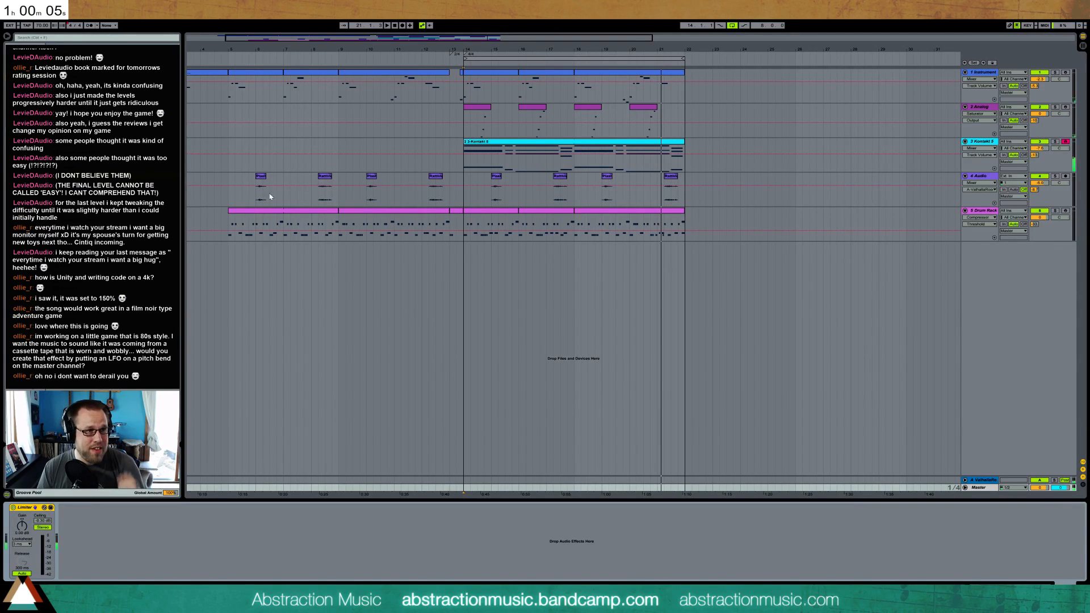
Play from bar 14 again, search the browser for "tape" and clear the search
{"action": "left_click", "coordinate": [464, 241]}
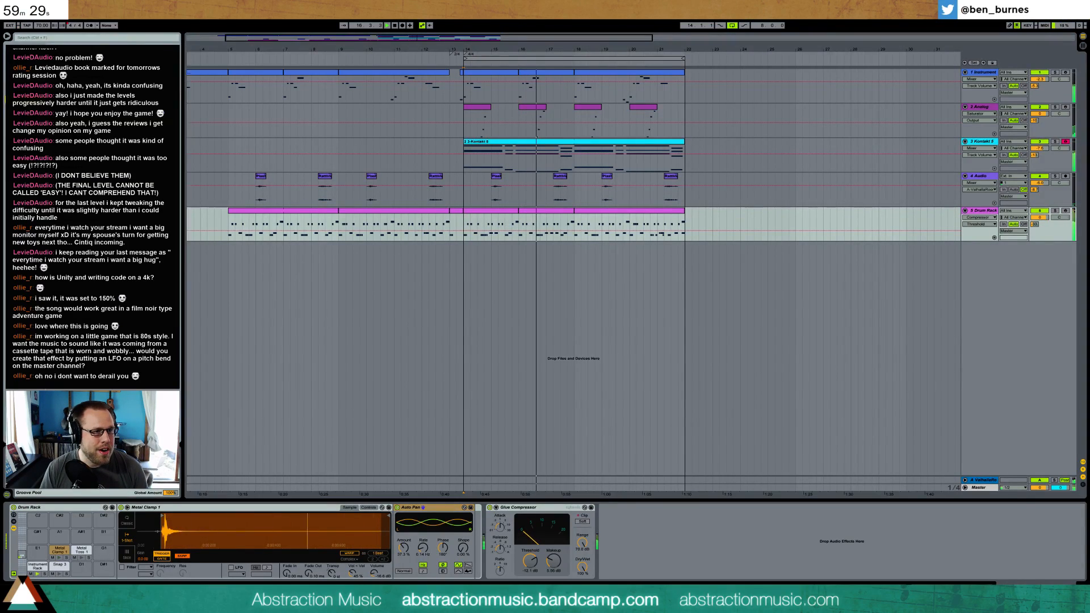
{"action": "left_click", "coordinate": [75, 39]}
{"action": "type", "text": "tape"}
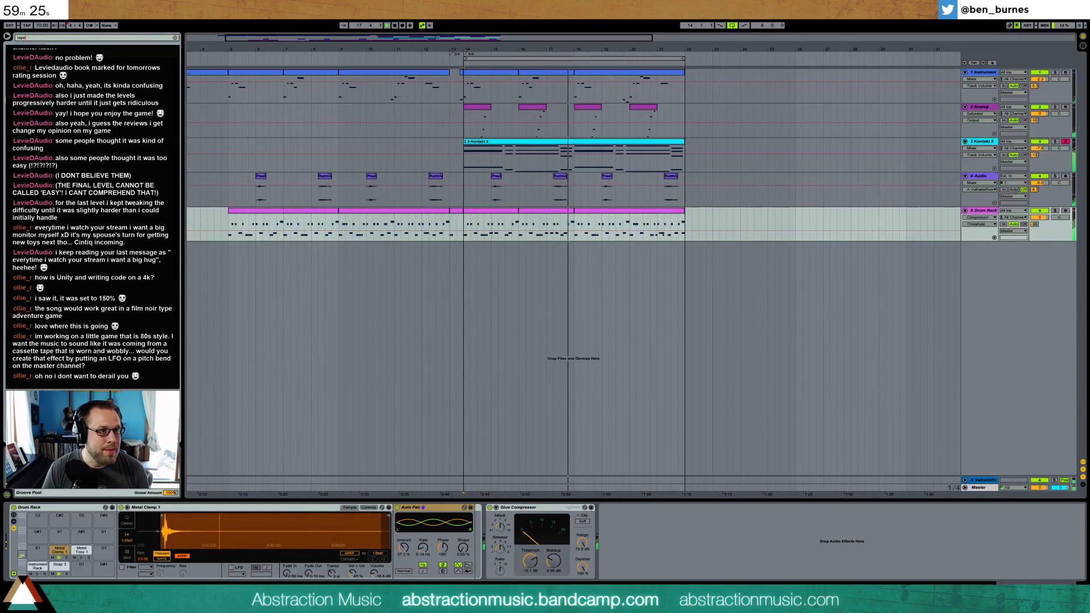
{"action": "key", "text": "BackSpace"}
{"action": "key", "text": "BackSpace"}
{"action": "key", "text": "BackSpace"}
{"action": "key", "text": "BackSpace"}
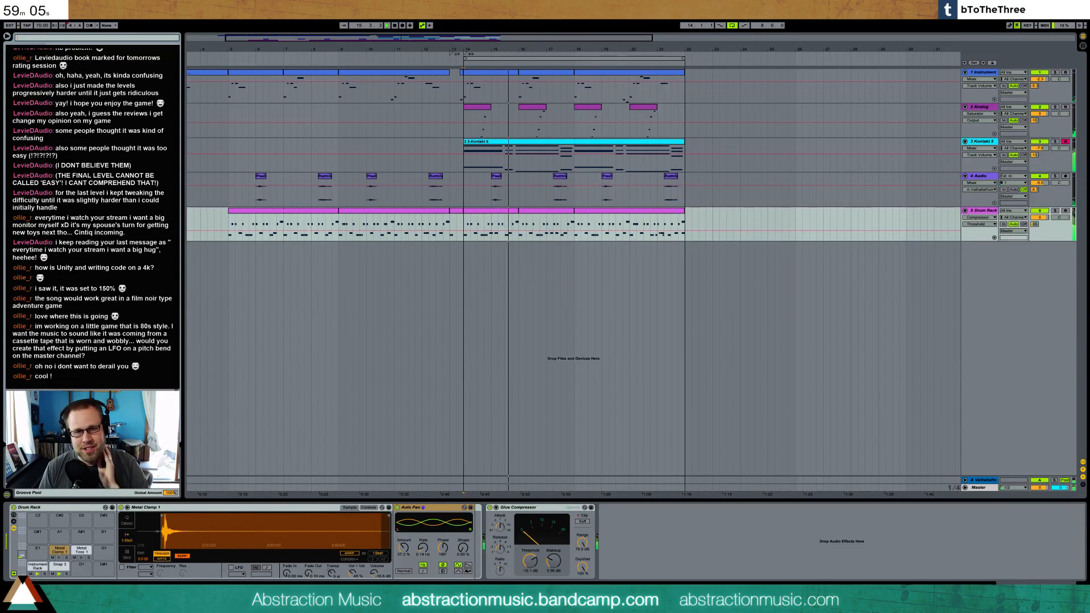
Look at the Kontakt 5 clip's notes and its track's device while the loop plays
{"action": "double_click", "coordinate": [538, 140]}
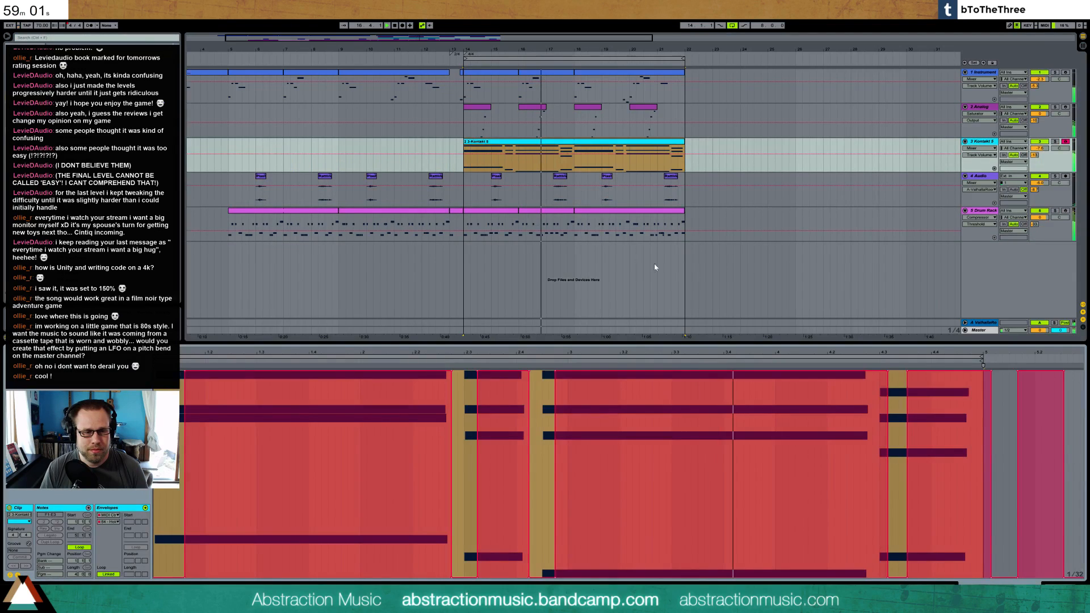
{"action": "left_click", "coordinate": [1058, 589]}
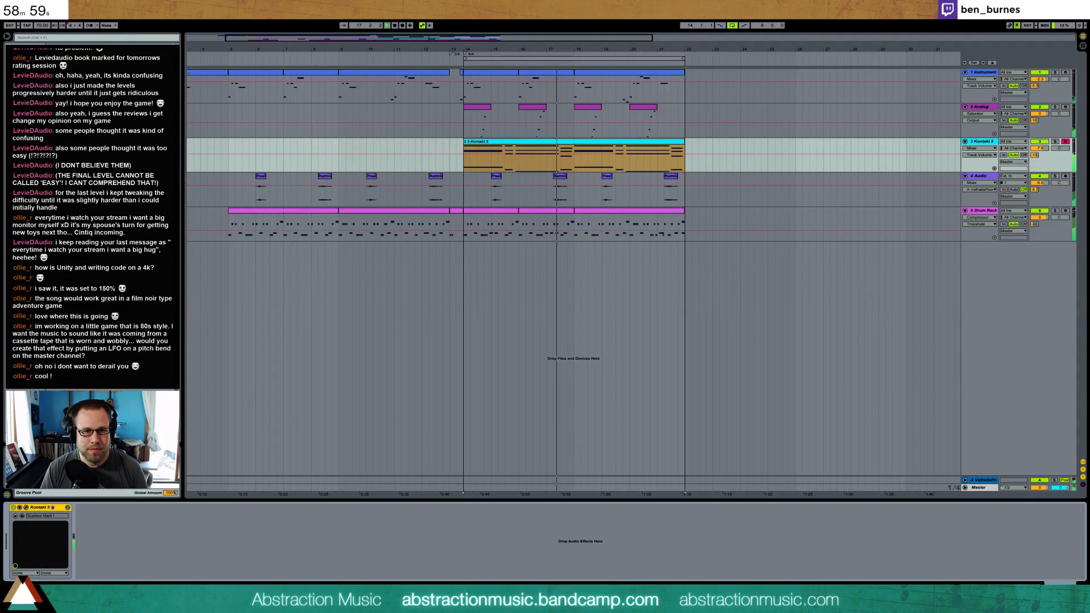
{"action": "left_click", "coordinate": [632, 168]}
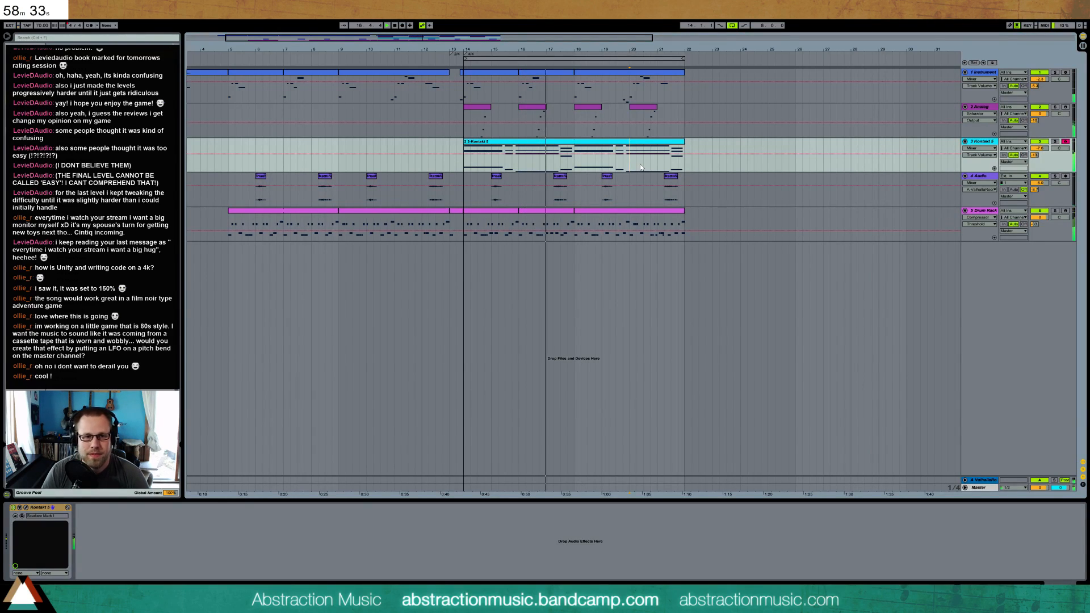
Try two extra notes at 2.2.3 and 2.3 in the Instrument track's clip at bar 16, and delete them
{"action": "left_click", "coordinate": [558, 74]}
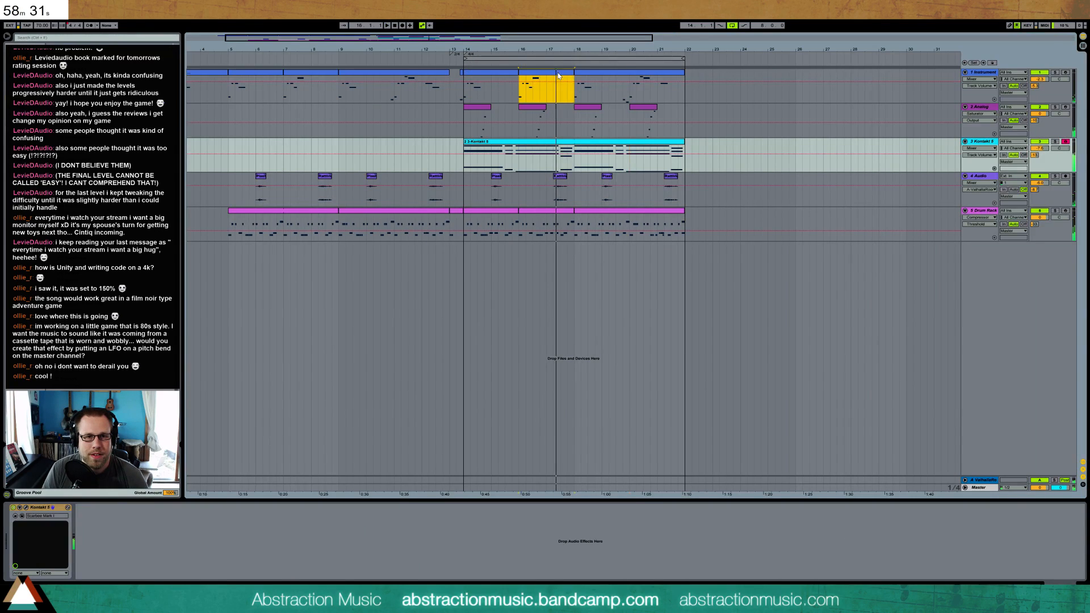
{"action": "double_click", "coordinate": [558, 75]}
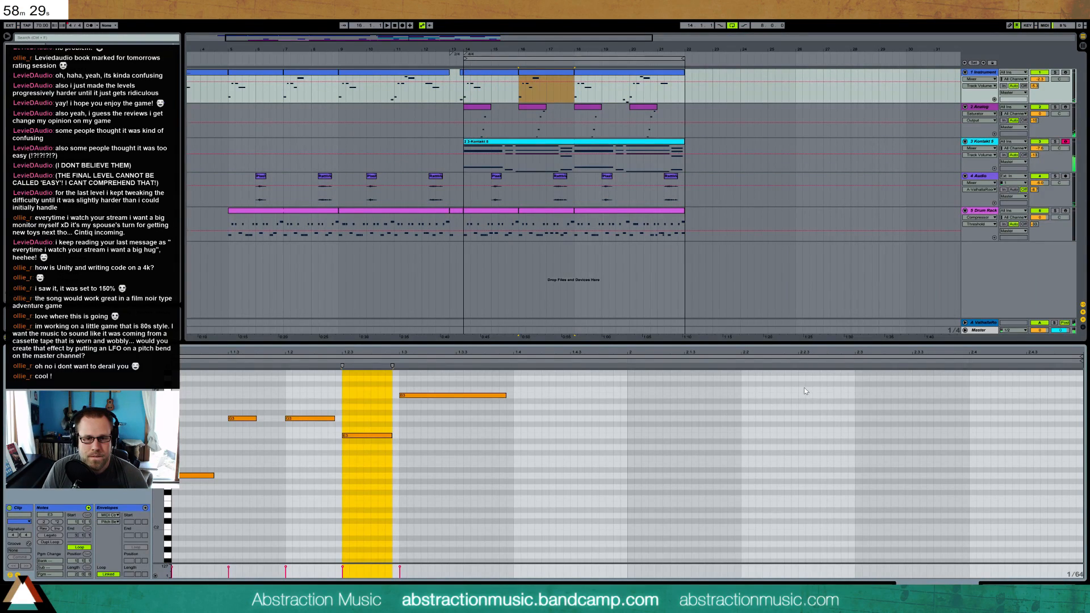
{"action": "left_click_drag", "start_coordinate": [801, 389], "coordinate": [840, 390]}
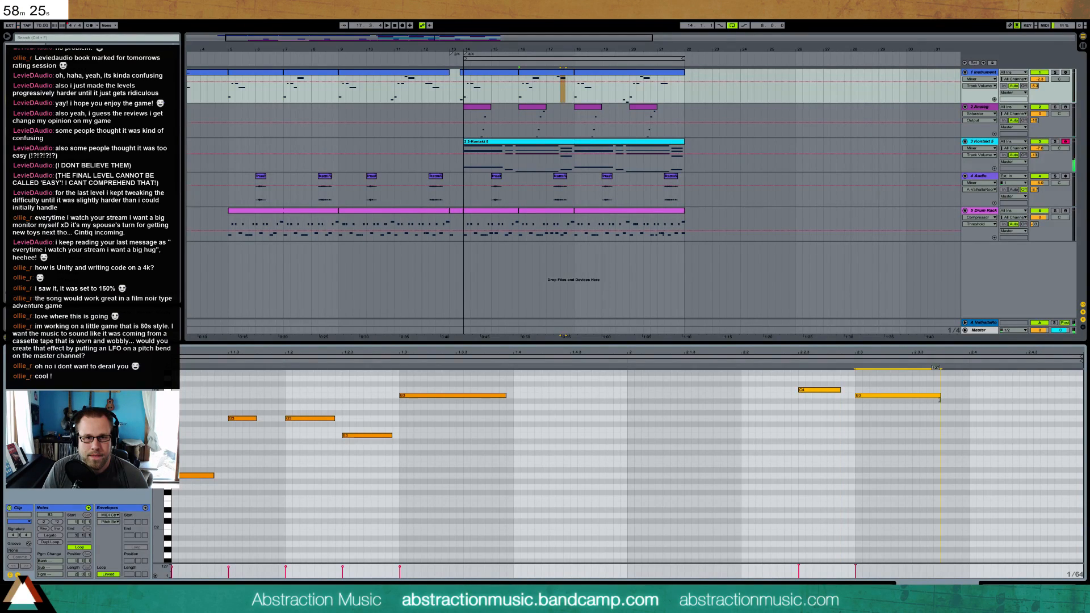
{"action": "left_click", "coordinate": [624, 75]}
{"action": "left_click", "coordinate": [543, 74]}
{"action": "left_click_drag", "start_coordinate": [955, 444], "coordinate": [777, 381]}
{"action": "key", "text": "Delete"}
In the last Instrument clip, add three descending notes at 4.2.3, 4.3 and 4.4.3, and play the loop
{"action": "left_click", "coordinate": [629, 100]}
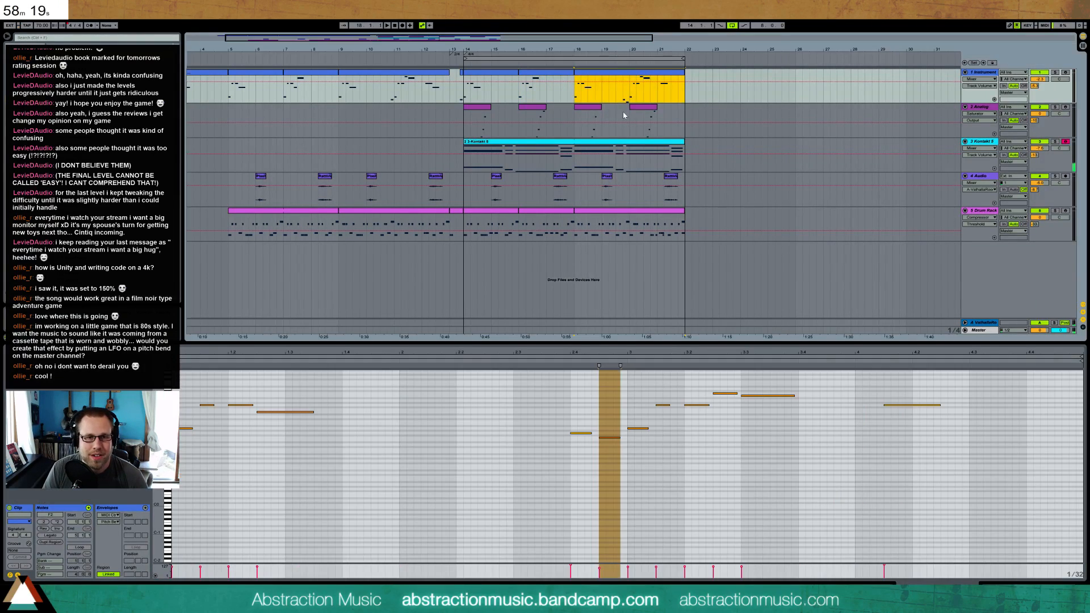
{"action": "left_click", "coordinate": [626, 378]}
{"action": "key", "text": "space"}
{"action": "left_click", "coordinate": [622, 362]}
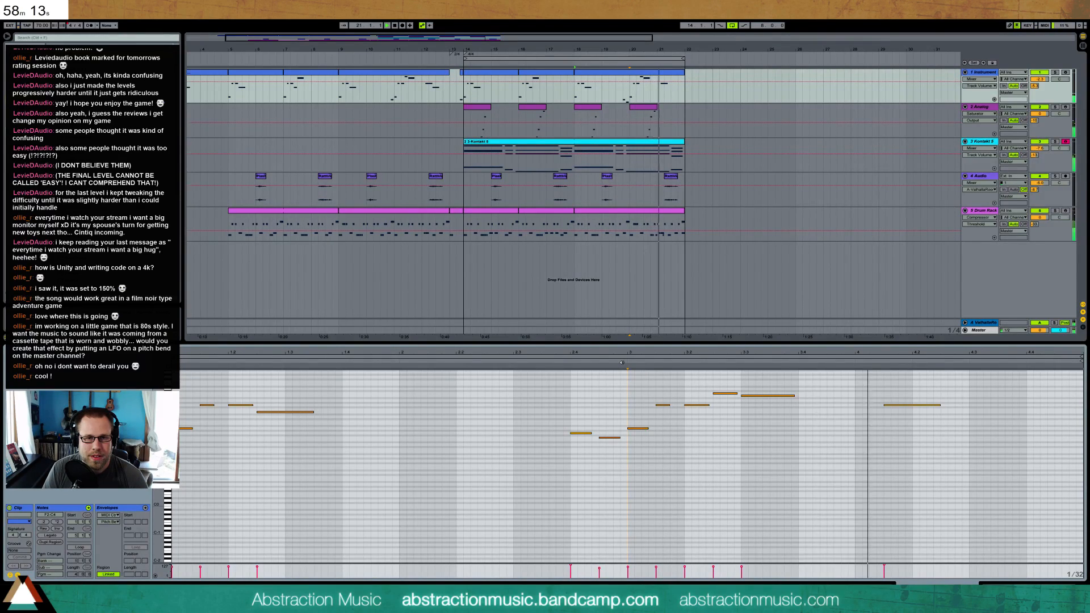
{"action": "double_click", "coordinate": [942, 414]}
{"action": "left_click_drag", "start_coordinate": [947, 413], "coordinate": [1020, 418]}
{"action": "left_click", "coordinate": [970, 417]}
{"action": "double_click", "coordinate": [970, 418]}
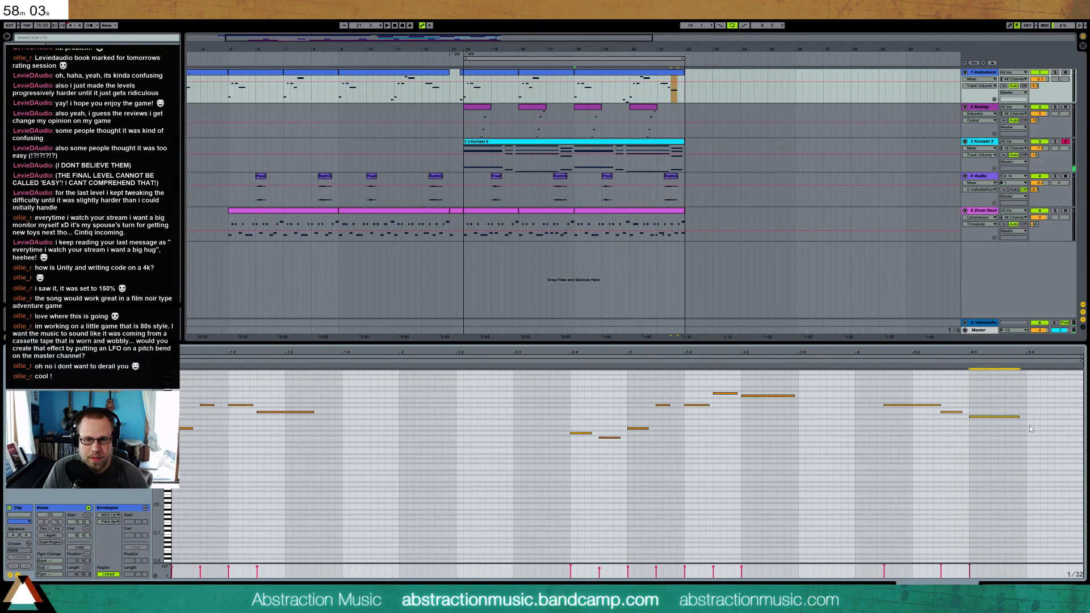
{"action": "double_click", "coordinate": [1029, 424]}
{"action": "left_click_drag", "start_coordinate": [1030, 424], "coordinate": [1057, 428]}
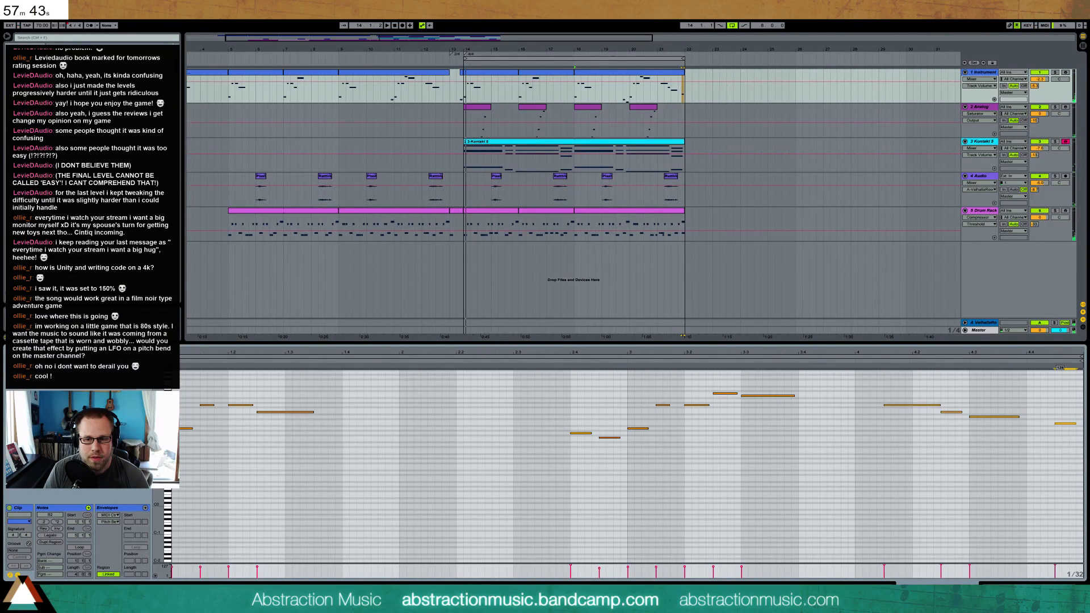
{"action": "left_click", "coordinate": [1051, 360]}
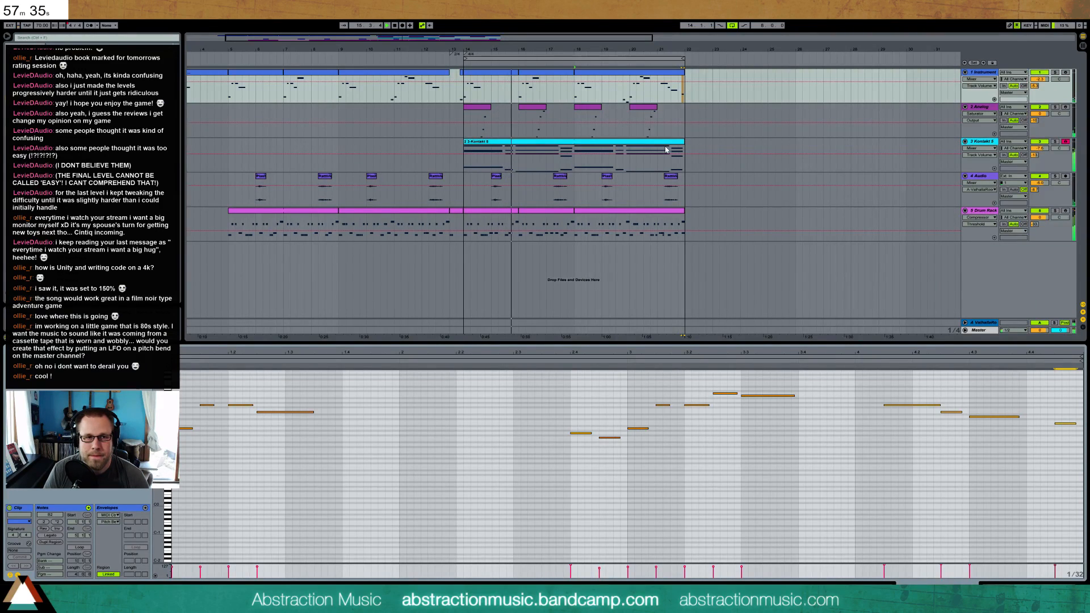
Show the Analog track's devices and compare its sound with the Saturator bypassed and active
{"action": "left_click", "coordinate": [541, 111]}
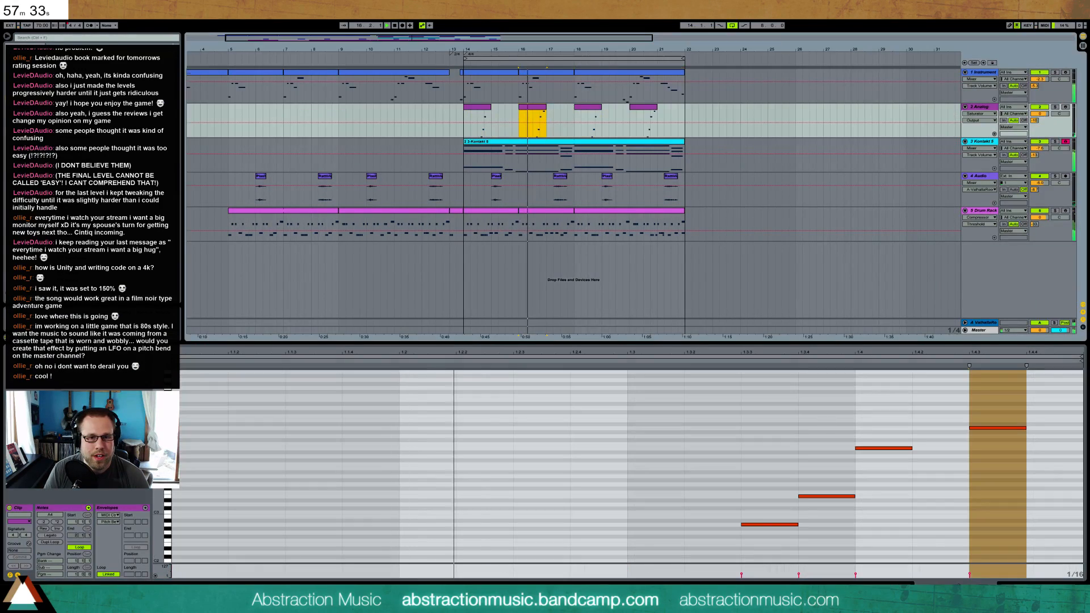
{"action": "key", "text": "shift+Tab"}
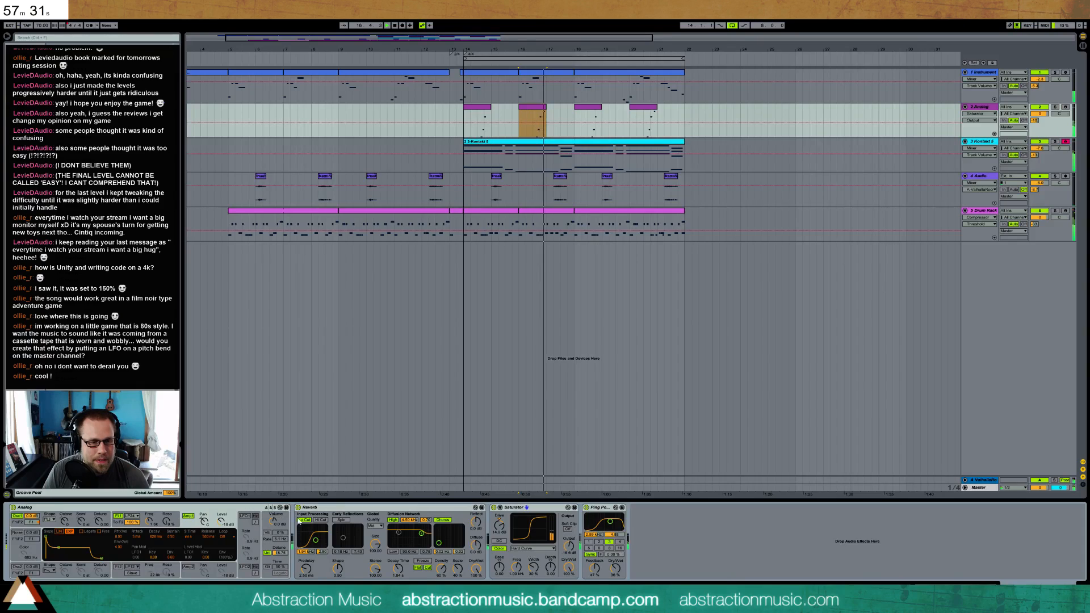
{"action": "left_click", "coordinate": [496, 513]}
{"action": "left_click", "coordinate": [493, 508]}
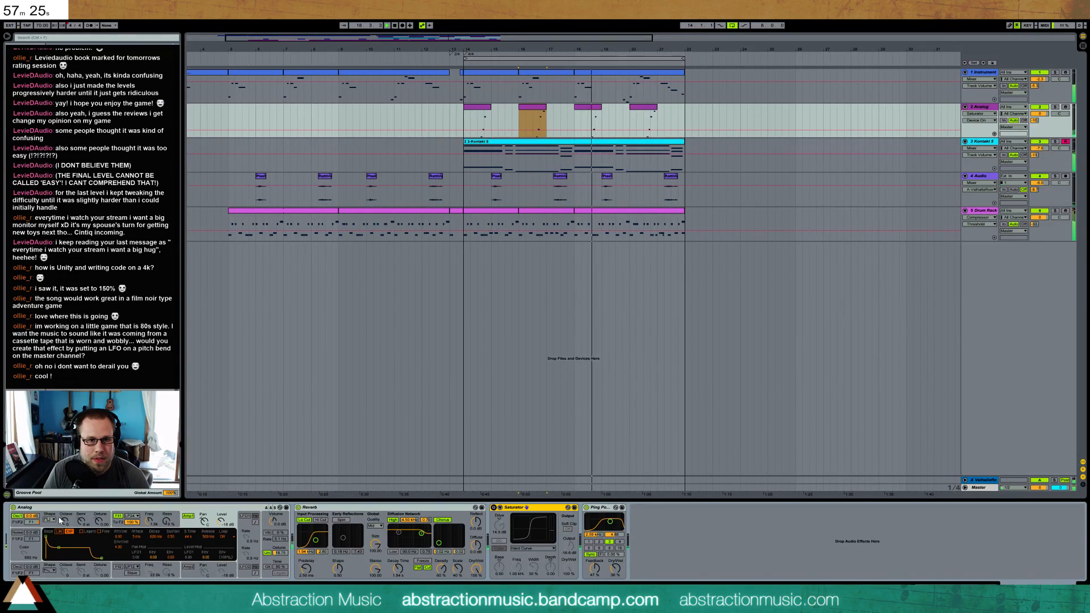
{"action": "left_click", "coordinate": [493, 508]}
Try a lower drive and a different output level on the Analog track's Saturator, and delete the device
{"action": "left_click_drag", "start_coordinate": [499, 525], "coordinate": [499, 539]}
{"action": "mouse_move", "coordinate": [571, 547]}
{"action": "left_mouse_down"}
{"action": "mouse_move", "coordinate": [570, 535]}
{"action": "mouse_move", "coordinate": [571, 549]}
{"action": "left_mouse_up"}
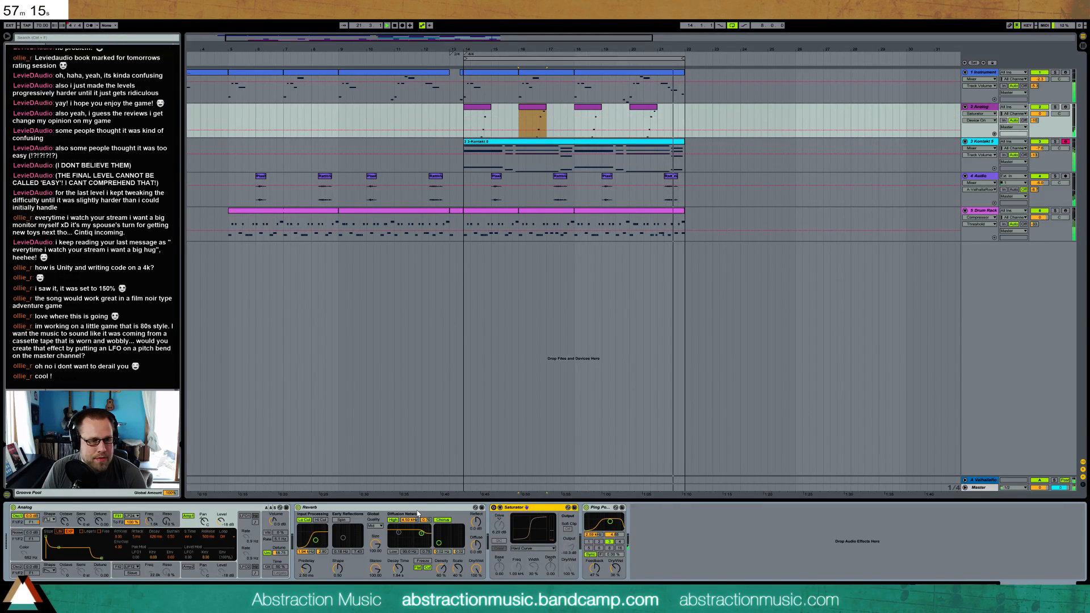
{"action": "key", "text": "Delete"}
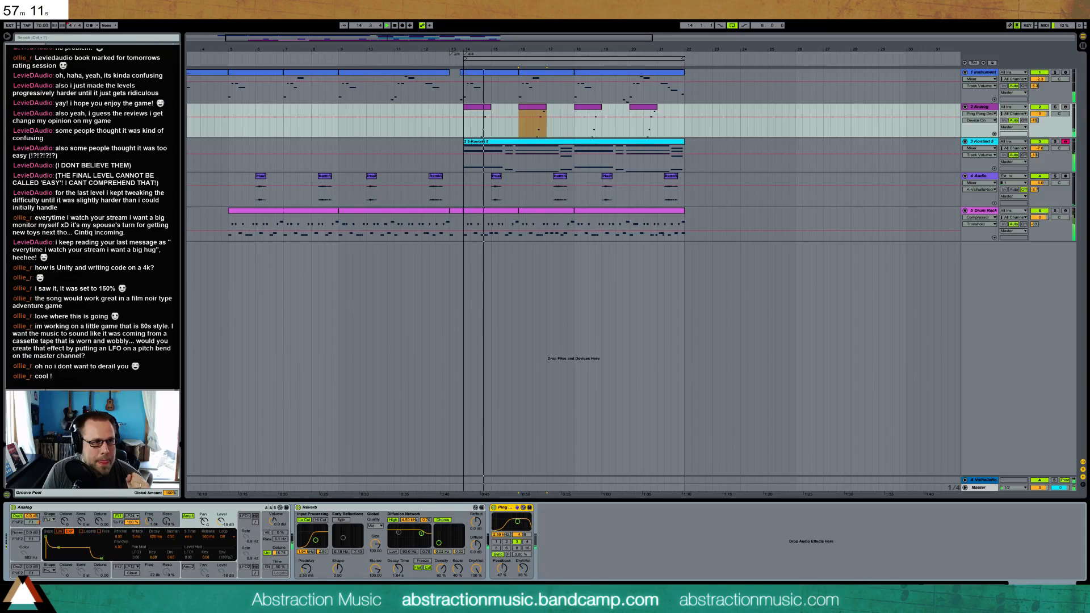
Replace the Analog track's instrument with Operator and consolidate its four clips into one spanning bars 14 to 22
{"action": "left_click_drag", "start_coordinate": [268, 156], "coordinate": [119, 542]}
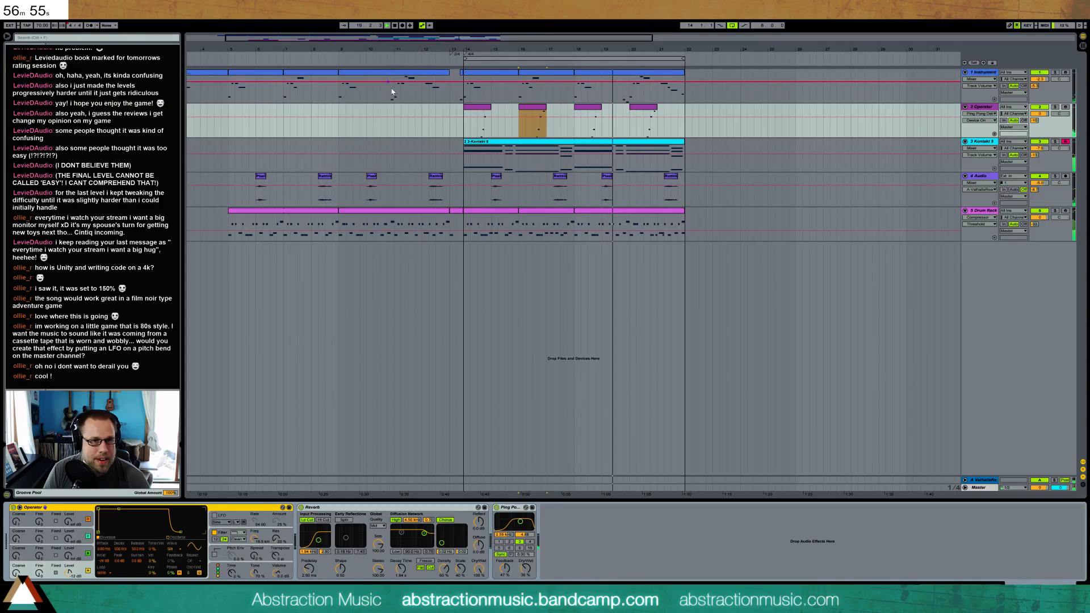
{"action": "left_click_drag", "start_coordinate": [464, 113], "coordinate": [685, 113]}
{"action": "key", "text": "ctrl+j"}
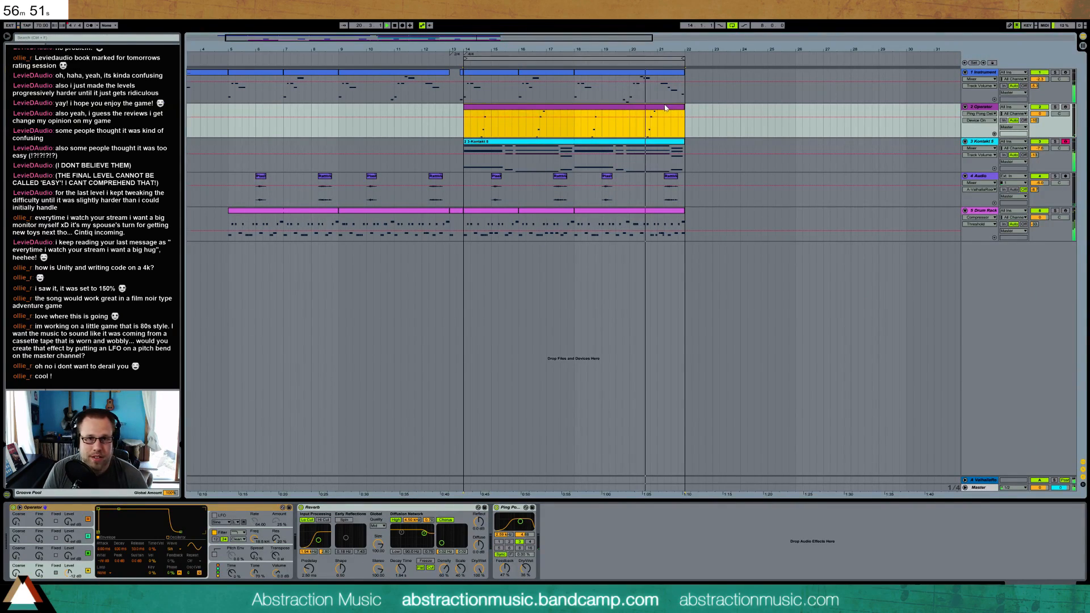
Raise the velocity of all notes in the consolidated Operator clip
{"action": "double_click", "coordinate": [666, 108]}
{"action": "key", "text": "ctrl+a"}
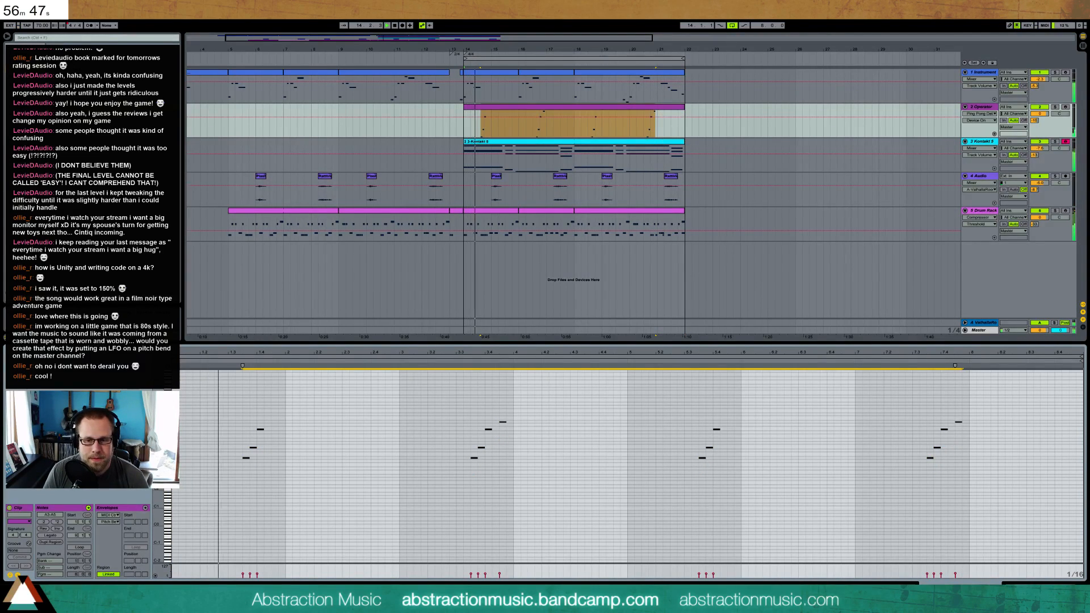
{"action": "mouse_move", "coordinate": [1014, 408]}
{"action": "left_mouse_down"}
{"action": "mouse_move", "coordinate": [283, 541]}
{"action": "mouse_move", "coordinate": [229, 531]}
{"action": "left_mouse_up"}
{"action": "left_click_drag", "start_coordinate": [258, 575], "coordinate": [257, 569]}
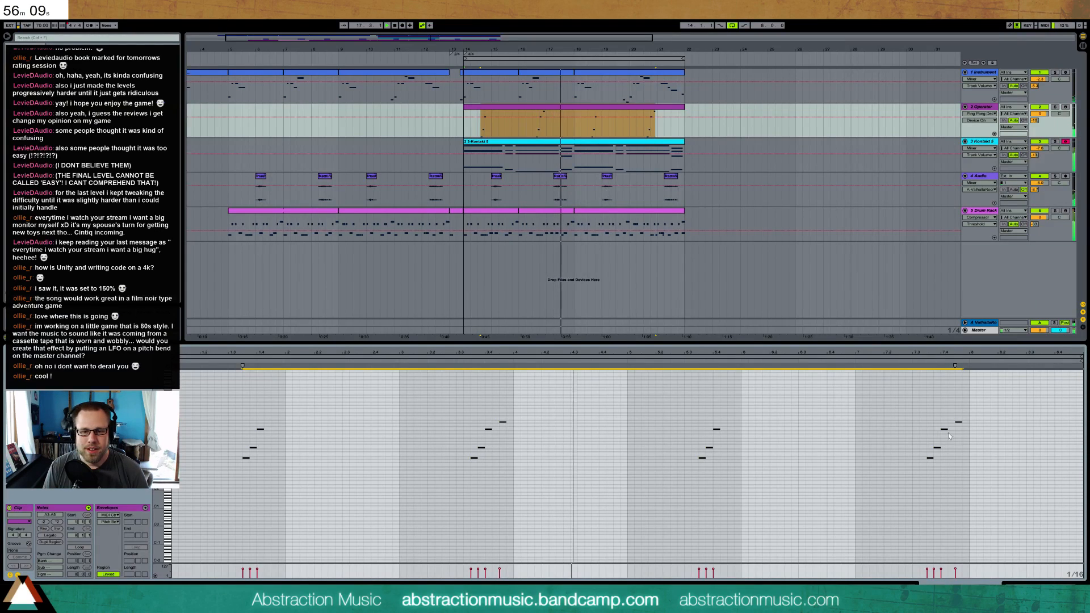
In Operator, adjust oscillator B's coarse tuning and level, and tune the spread, filter frequency and filter resonance
{"action": "key", "text": "shift+Tab"}
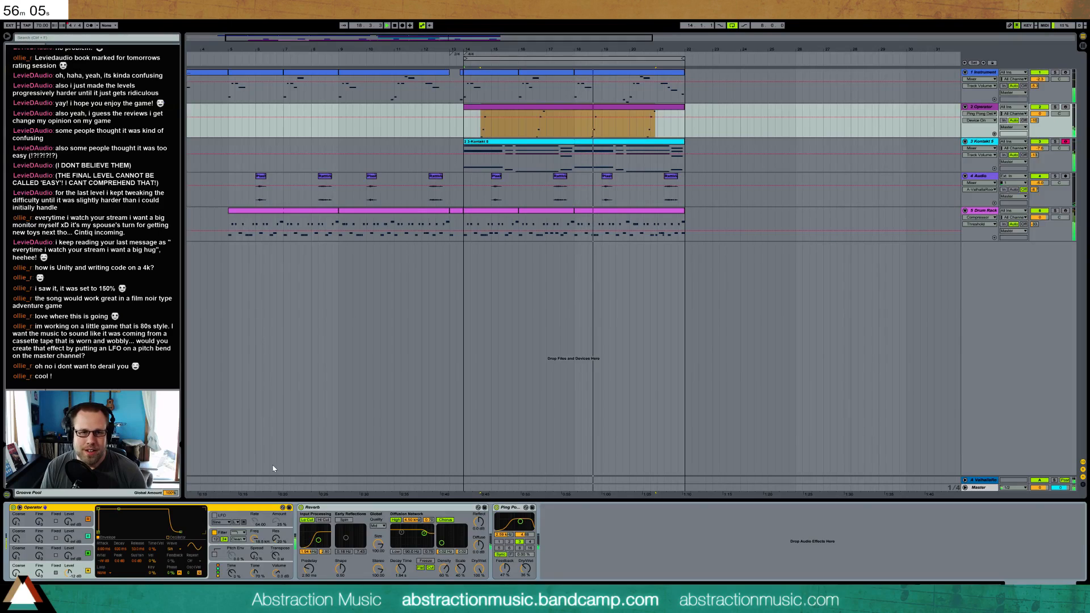
{"action": "left_click", "coordinate": [25, 556]}
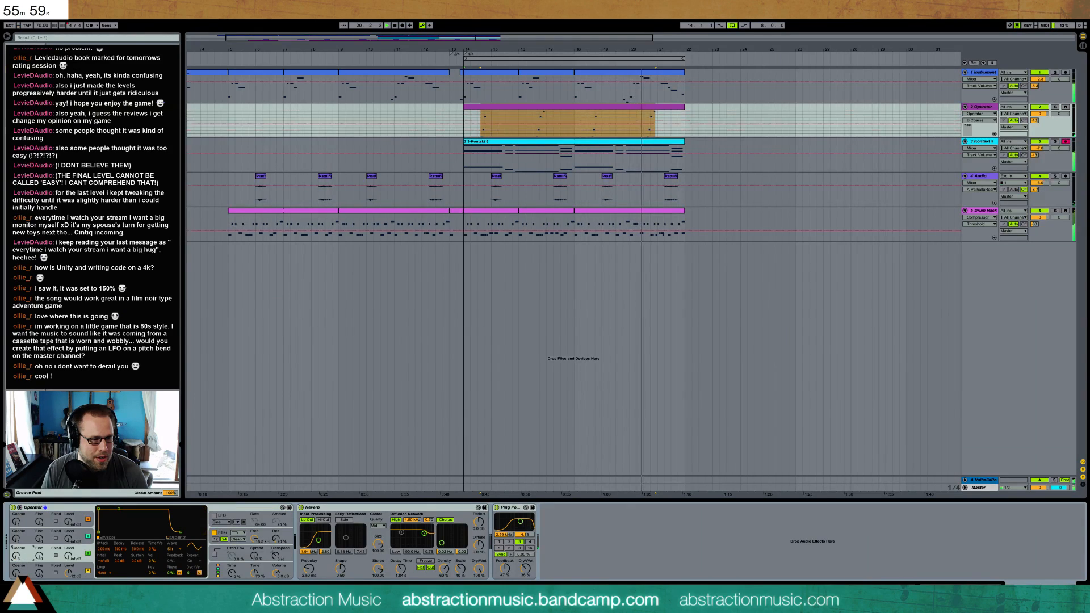
{"action": "left_click_drag", "start_coordinate": [67, 555], "coordinate": [67, 552]}
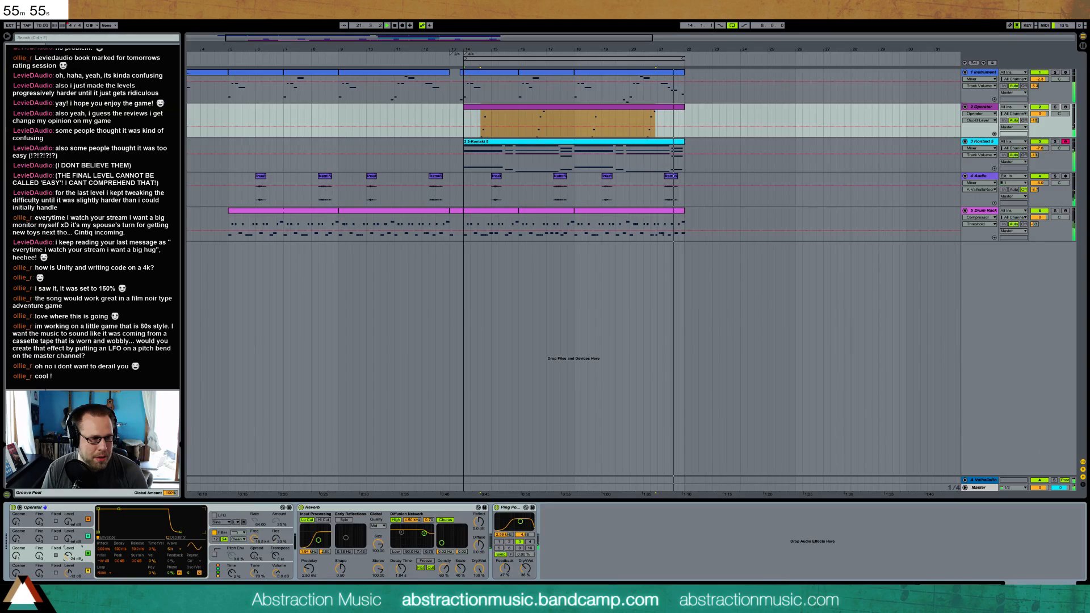
{"action": "left_click", "coordinate": [17, 557]}
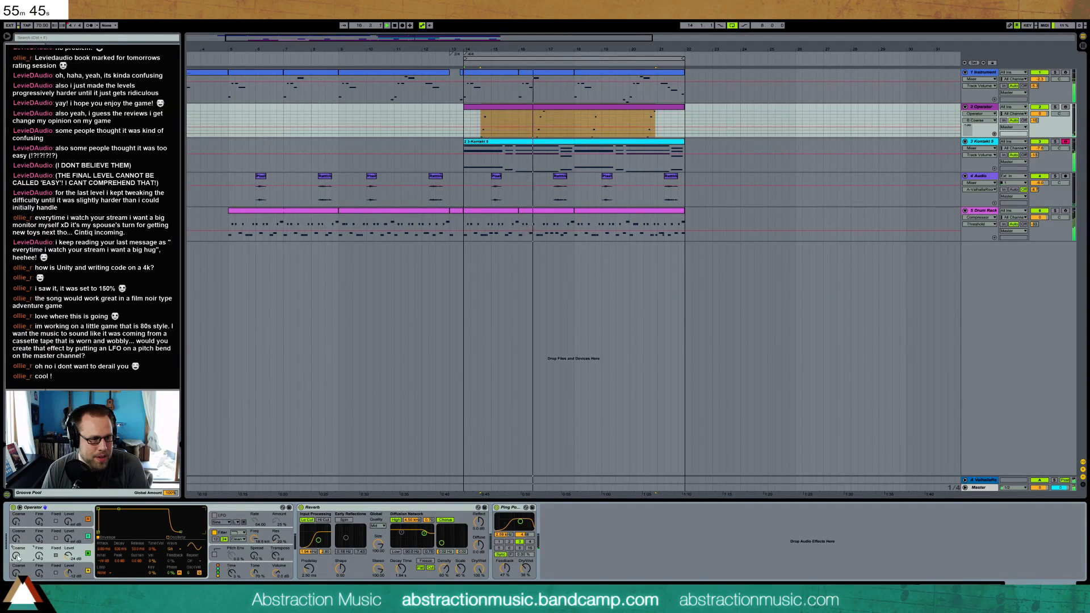
{"action": "left_click_drag", "start_coordinate": [69, 557], "coordinate": [67, 559]}
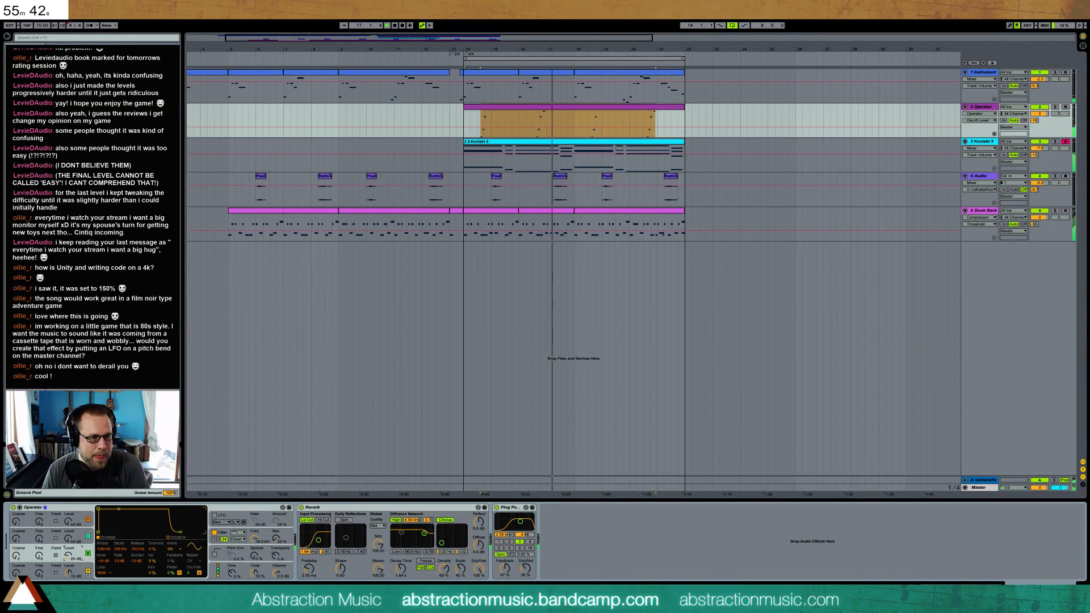
{"action": "left_click", "coordinate": [256, 558]}
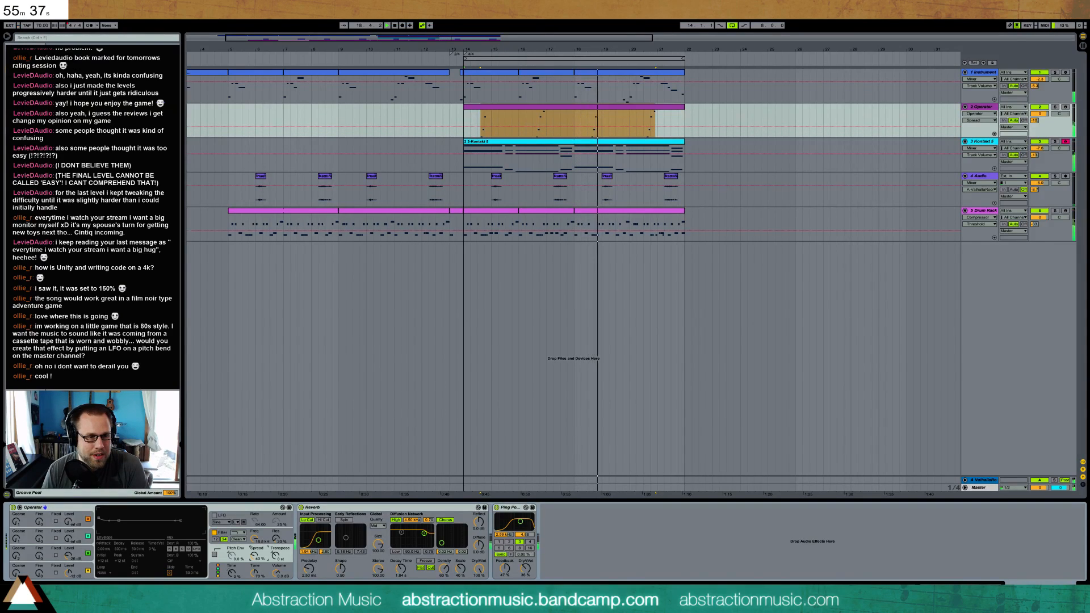
{"action": "left_click_drag", "start_coordinate": [259, 556], "coordinate": [273, 532]}
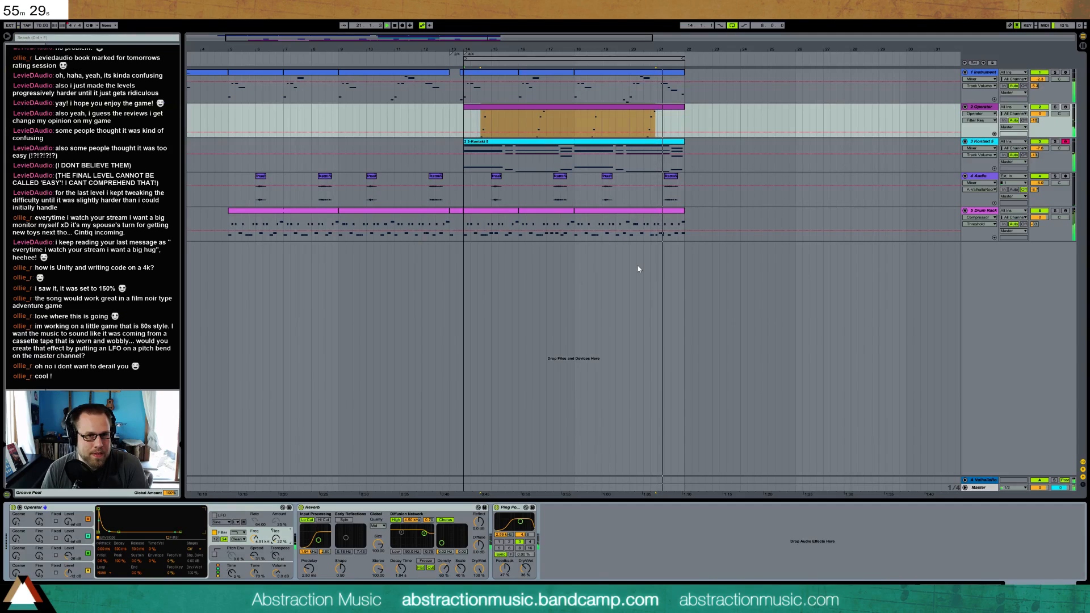
Copy the lowest phrase note into the gaps at 3.4.2 and 7.4.2 of the Operator clip
{"action": "double_click", "coordinate": [663, 111]}
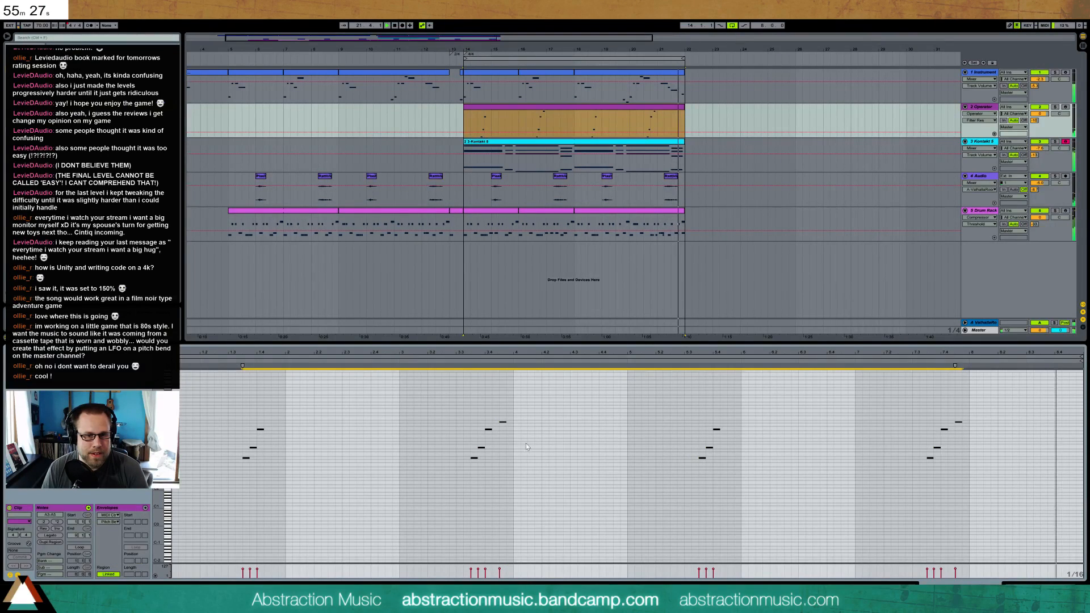
{"action": "scroll", "coordinate": [485, 458], "scroll_direction": "up", "scroll_amount": 3}
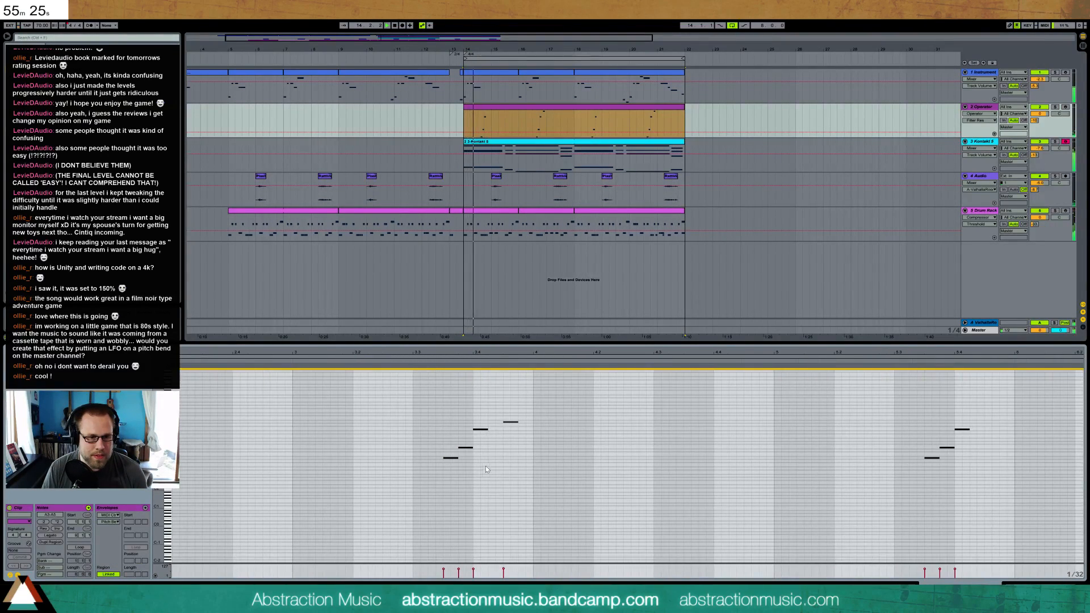
{"action": "left_click_drag", "start_coordinate": [495, 360], "coordinate": [453, 434]}
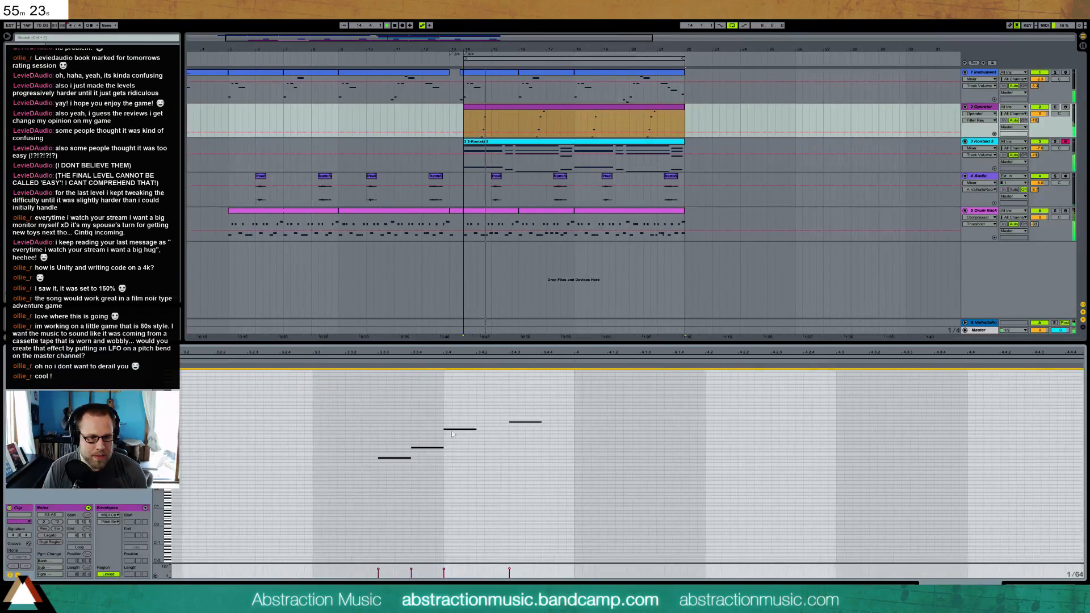
{"action": "left_click", "coordinate": [390, 459]}
{"action": "left_click_drag", "start_coordinate": [590, 353], "coordinate": [437, 261]}
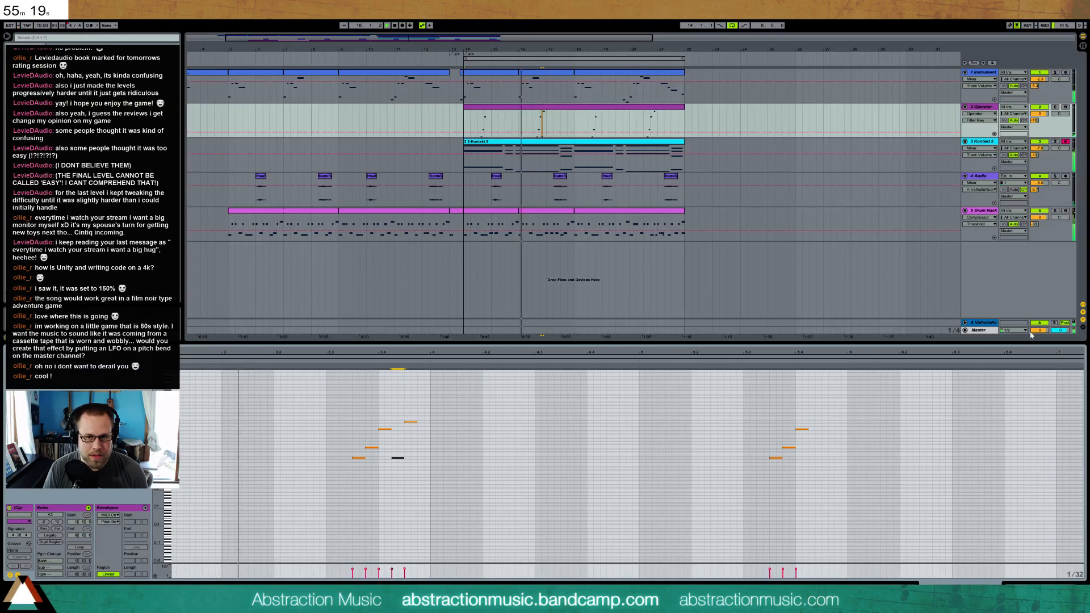
{"action": "left_click_drag", "start_coordinate": [1023, 352], "coordinate": [795, 350]}
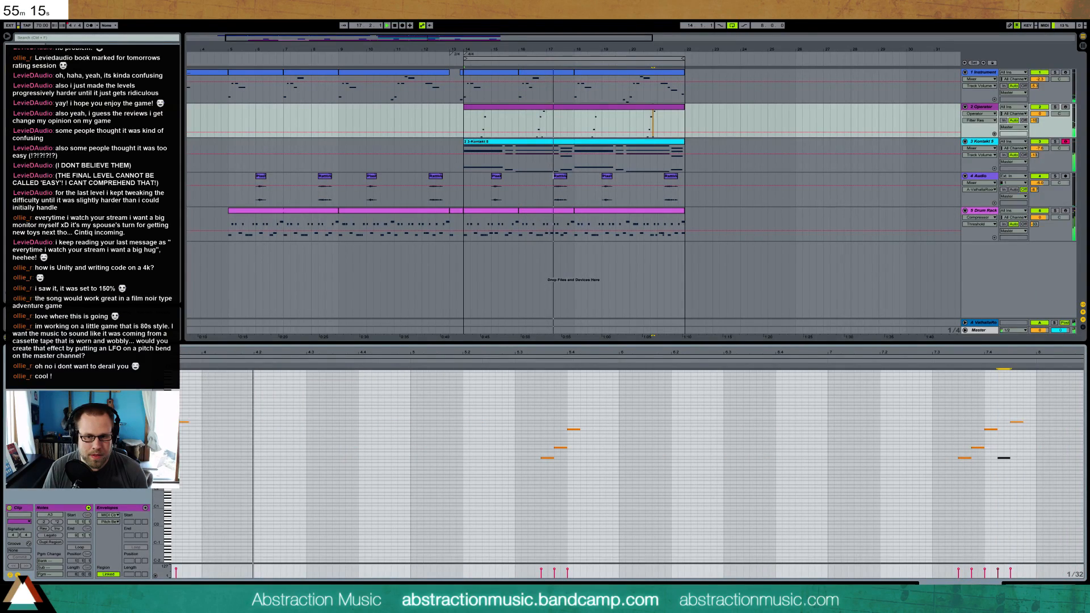
Lengthen the attack of oscillator B's envelope in Operator and raise the oscillator's level
{"action": "key", "text": "shift+Tab"}
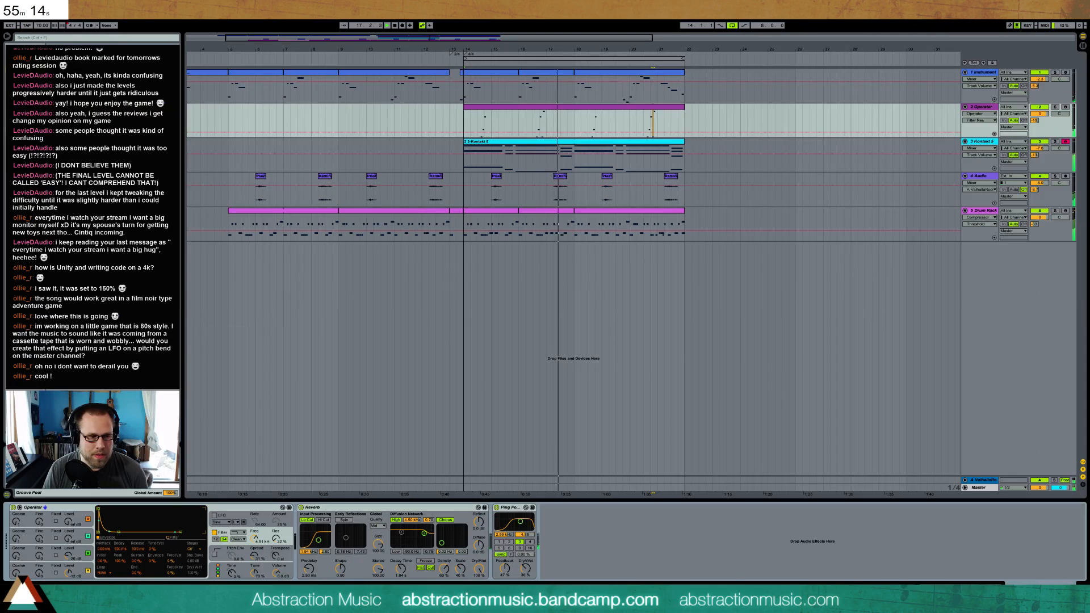
{"action": "left_click", "coordinate": [65, 555]}
{"action": "left_click", "coordinate": [80, 567]}
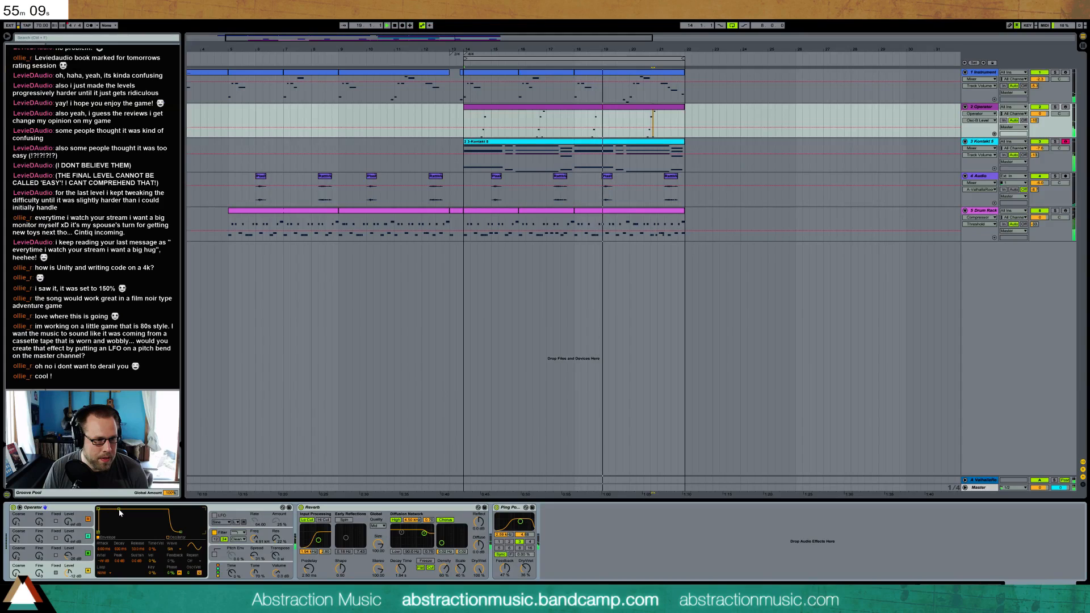
{"action": "left_click", "coordinate": [81, 550]}
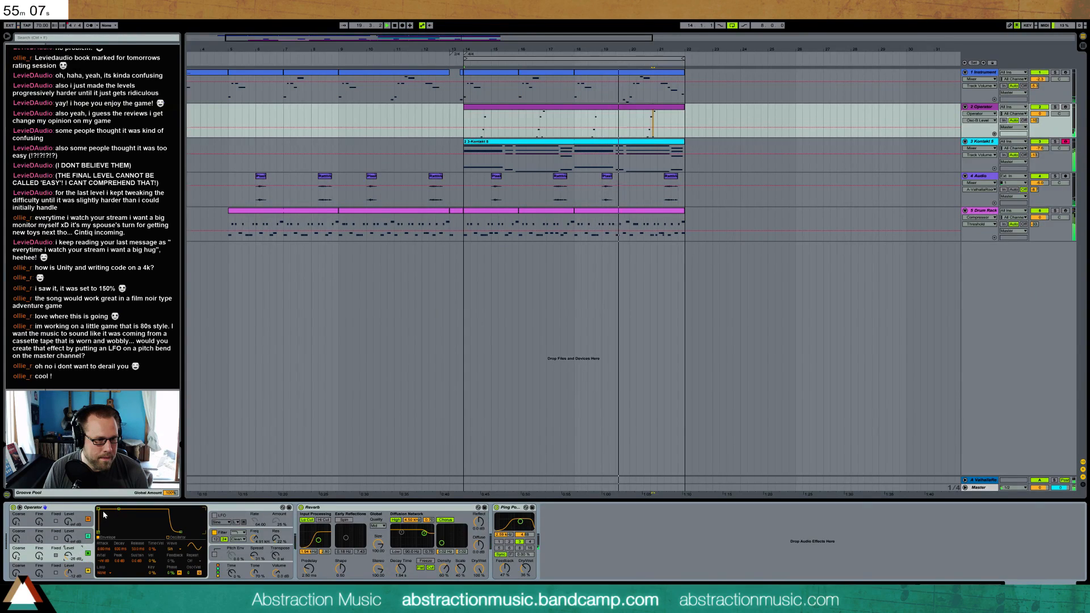
{"action": "left_click_drag", "start_coordinate": [102, 512], "coordinate": [112, 509]}
{"action": "left_click_drag", "start_coordinate": [68, 556], "coordinate": [68, 549]}
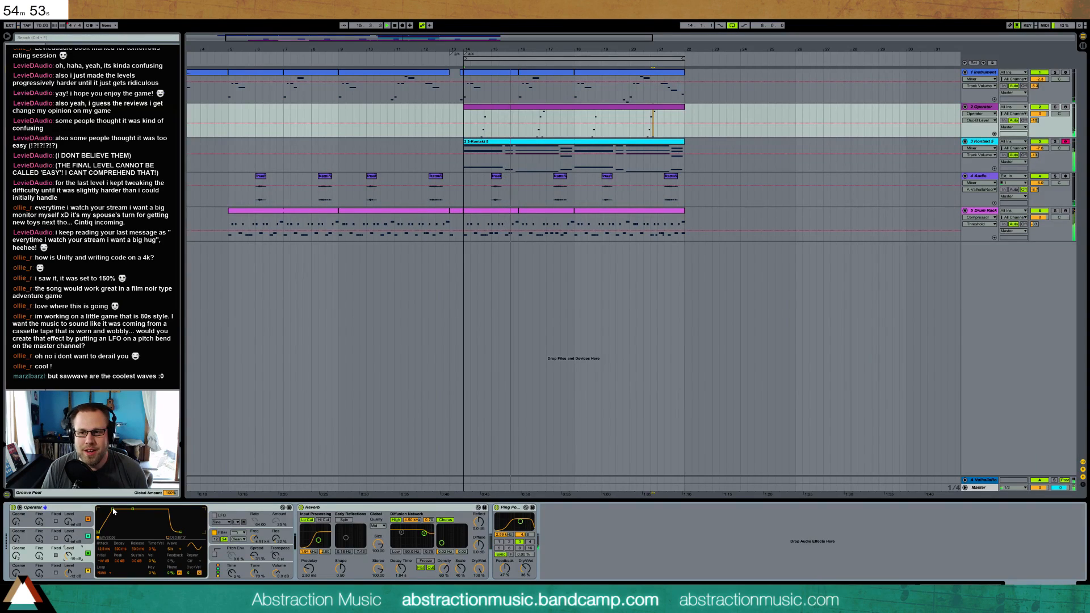
{"action": "mouse_move", "coordinate": [112, 510]}
{"action": "left_mouse_down"}
{"action": "mouse_move", "coordinate": [168, 510]}
{"action": "mouse_move", "coordinate": [115, 510]}
{"action": "left_mouse_up"}
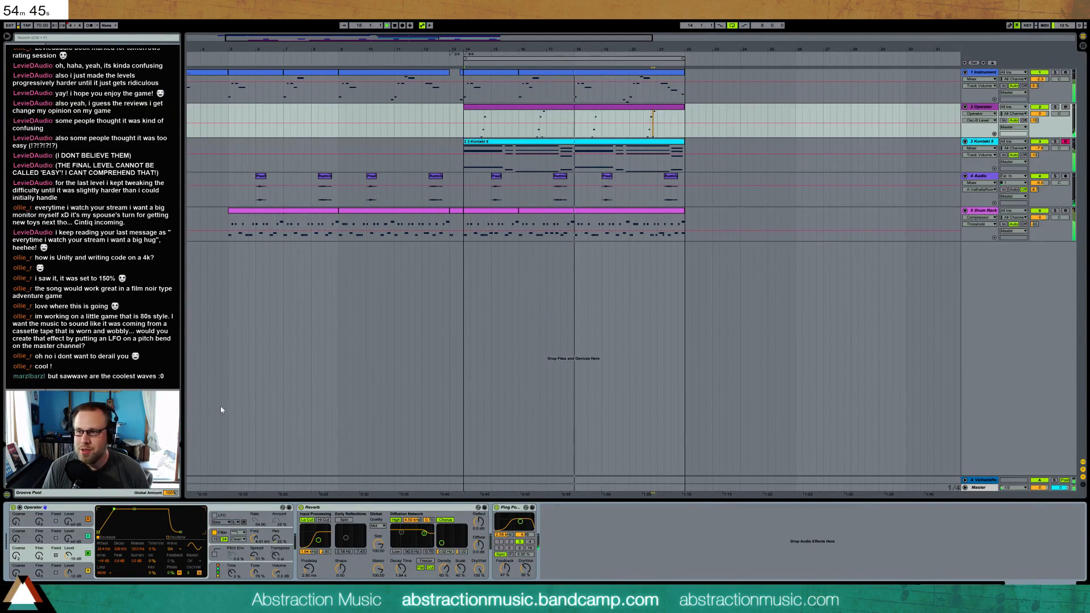
{"action": "left_click", "coordinate": [78, 564]}
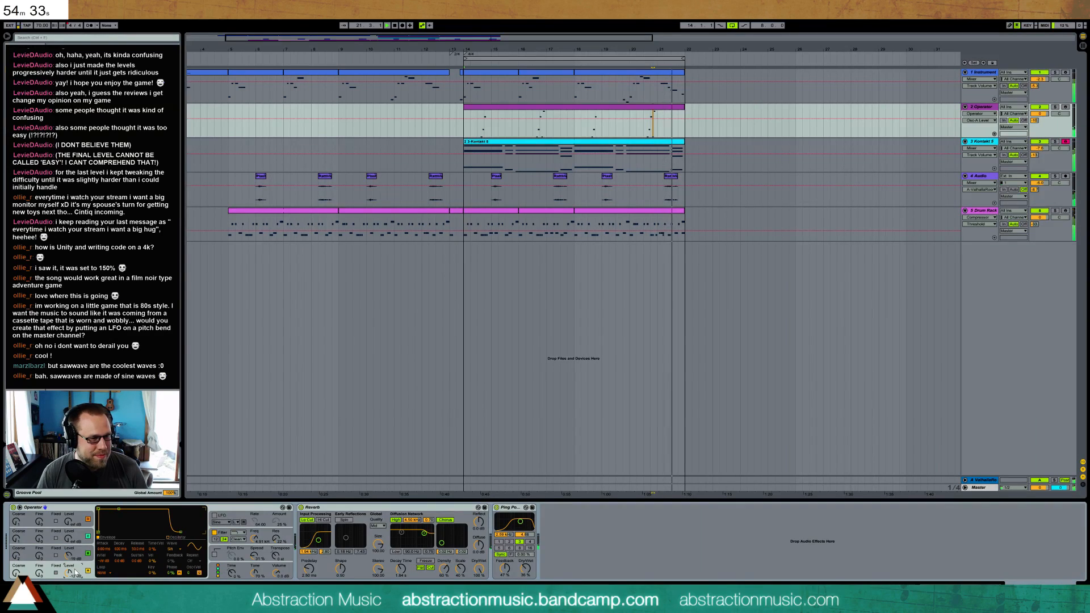
Select the clips from bar 14 to bar 22 across all five tracks
{"action": "left_click", "coordinate": [668, 75]}
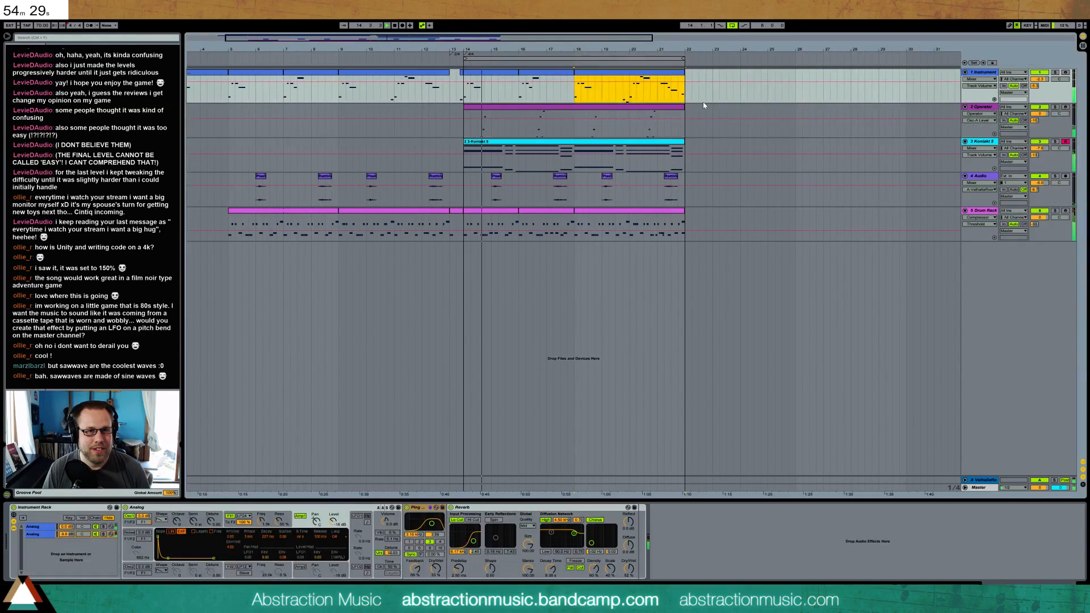
{"action": "left_click_drag", "start_coordinate": [687, 49], "coordinate": [608, 38]}
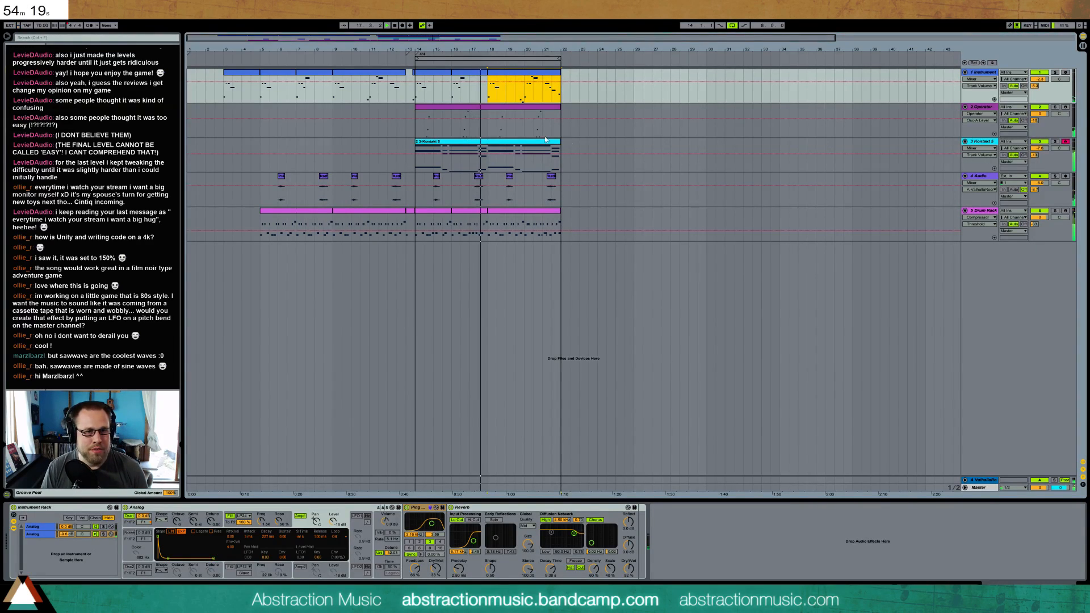
{"action": "left_click_drag", "start_coordinate": [415, 96], "coordinate": [561, 227]}
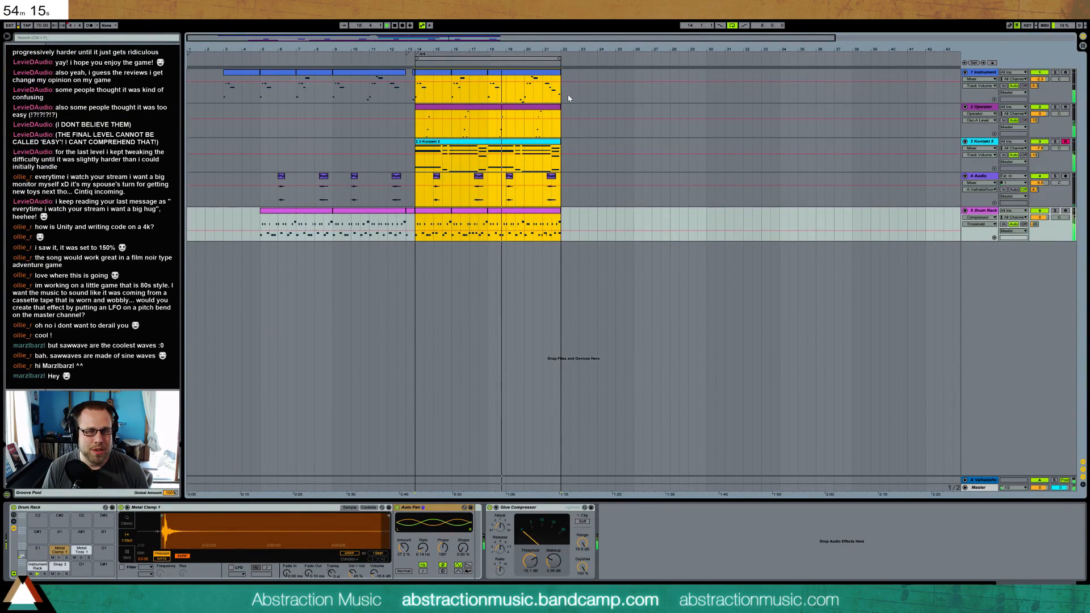
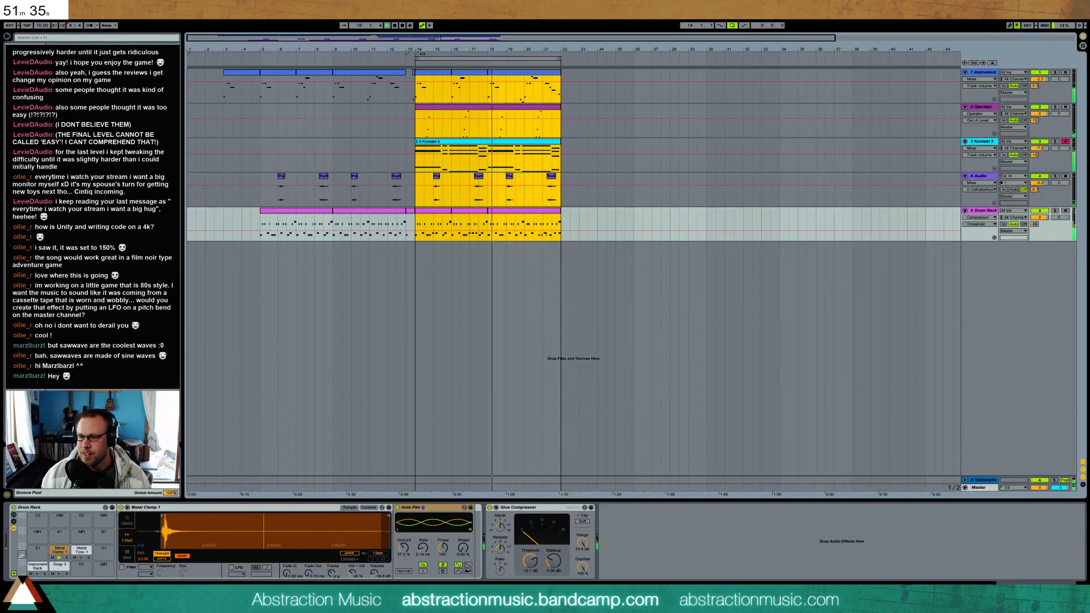
Switch to the browser to check the Two Hour Track Challenge tweet, load its copied link in Firefox, and close the page
{"action": "left_click_drag", "start_coordinate": [1089, 65], "coordinate": [541, 51]}
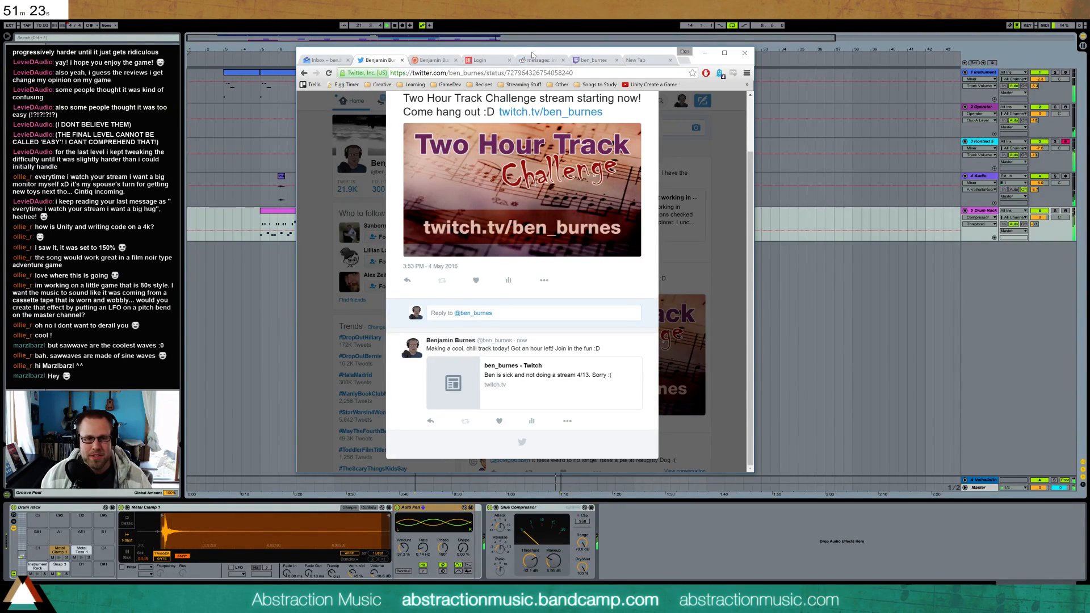
{"action": "left_click_drag", "start_coordinate": [533, 54], "coordinate": [1089, 99]}
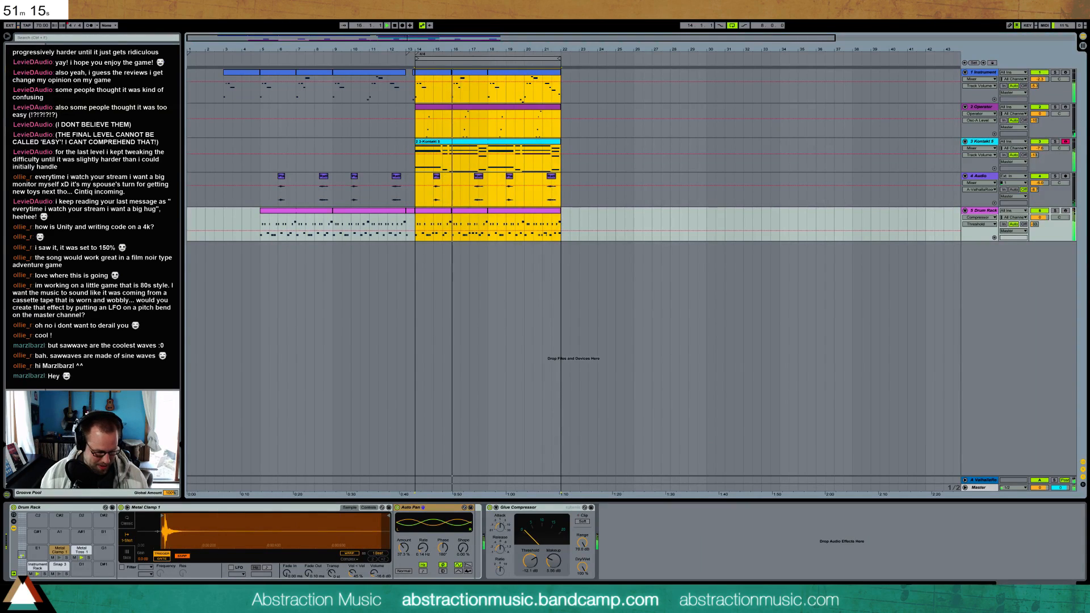
{"action": "key", "text": "super"}
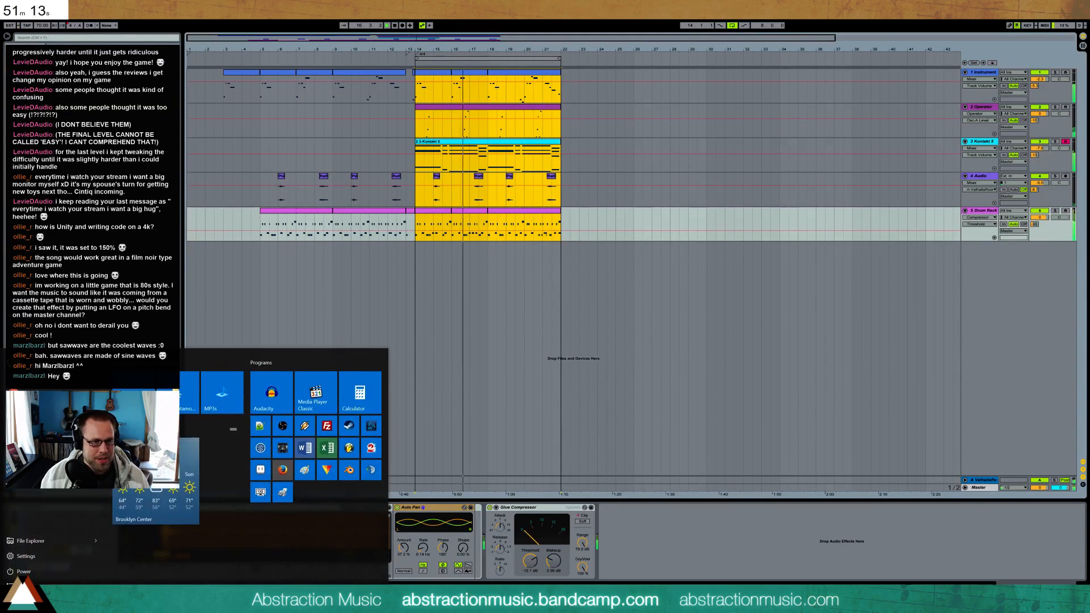
{"action": "left_click", "coordinate": [282, 470]}
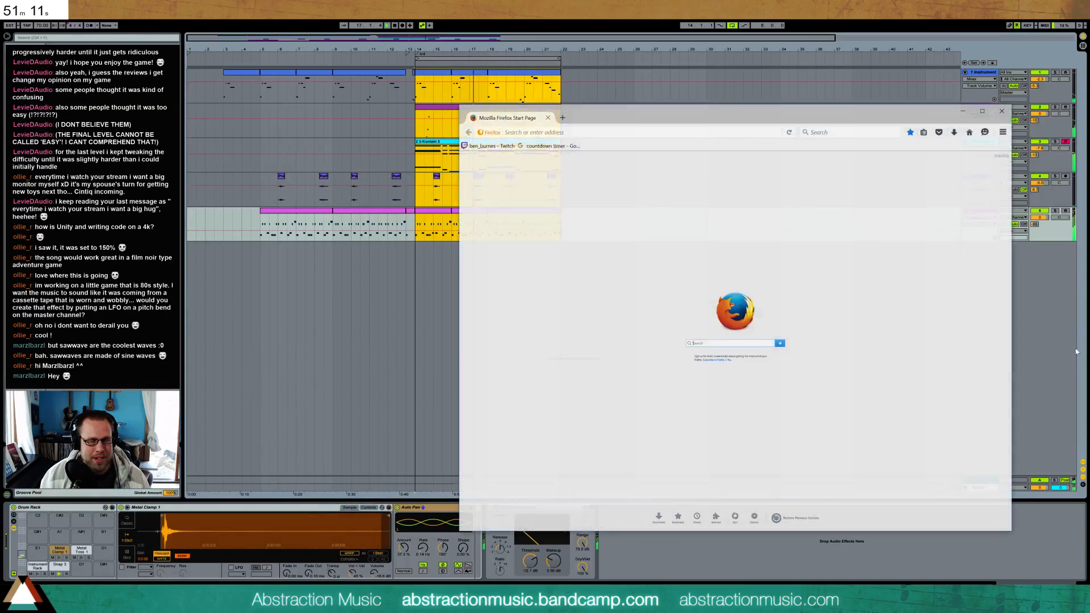
{"action": "key", "text": "ctrl+v"}
{"action": "key", "text": "Return"}
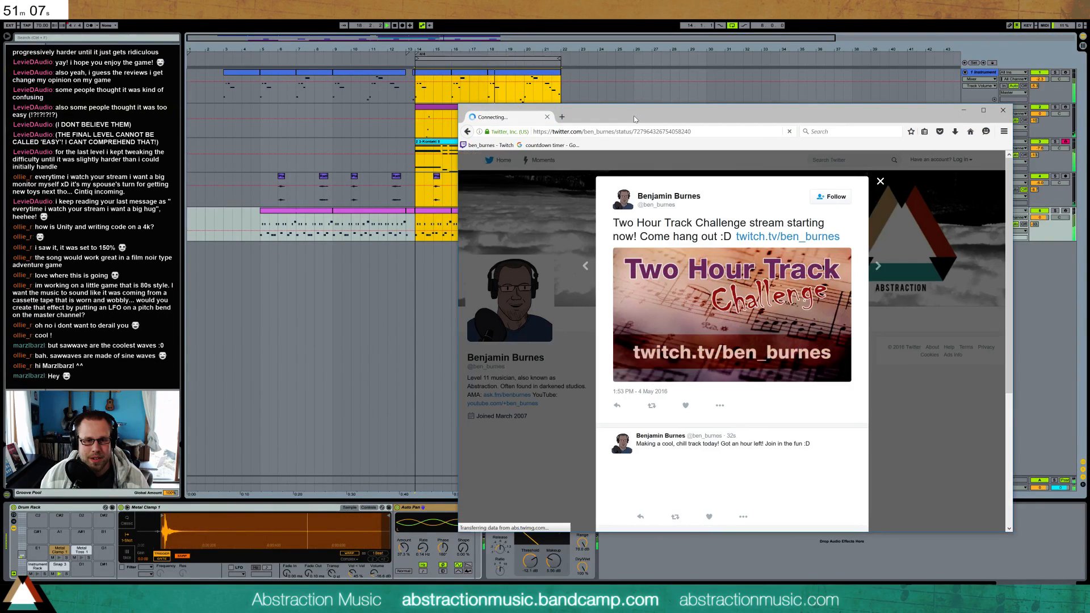
{"action": "left_click", "coordinate": [938, 202]}
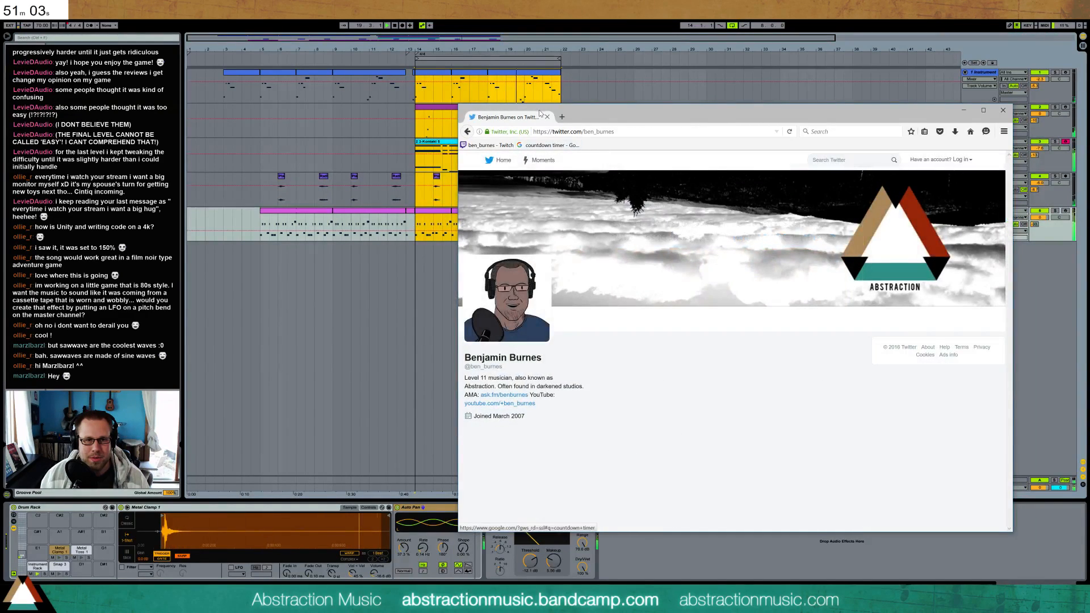
{"action": "left_click", "coordinate": [547, 117]}
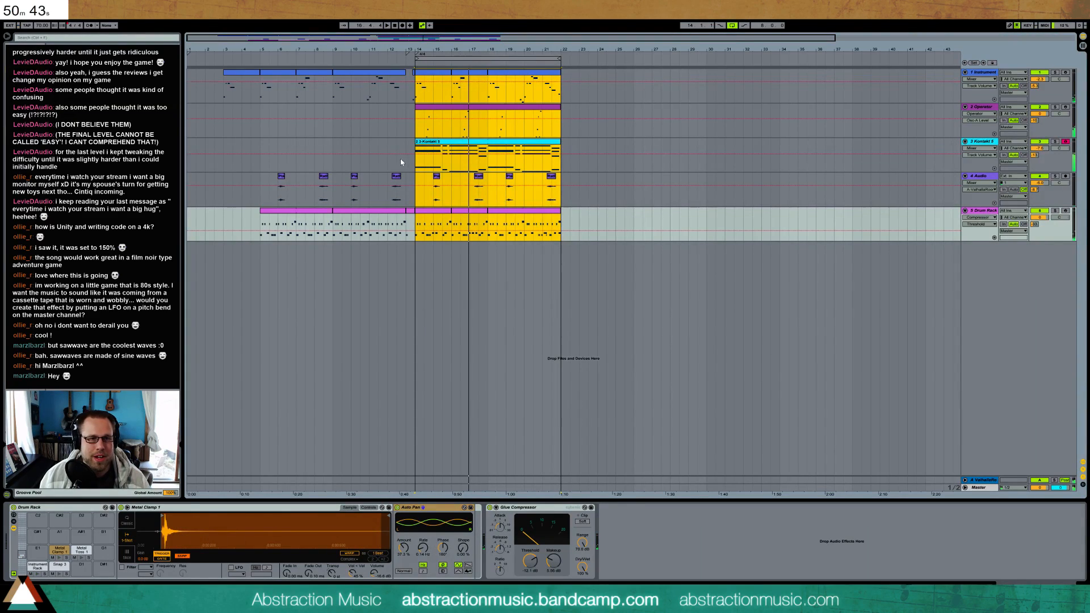
Copy two bars of the Instrument part from bar 14 and the half-bar drum clip before bar 14 to bar 22, and play them
{"action": "left_click", "coordinate": [416, 165]}
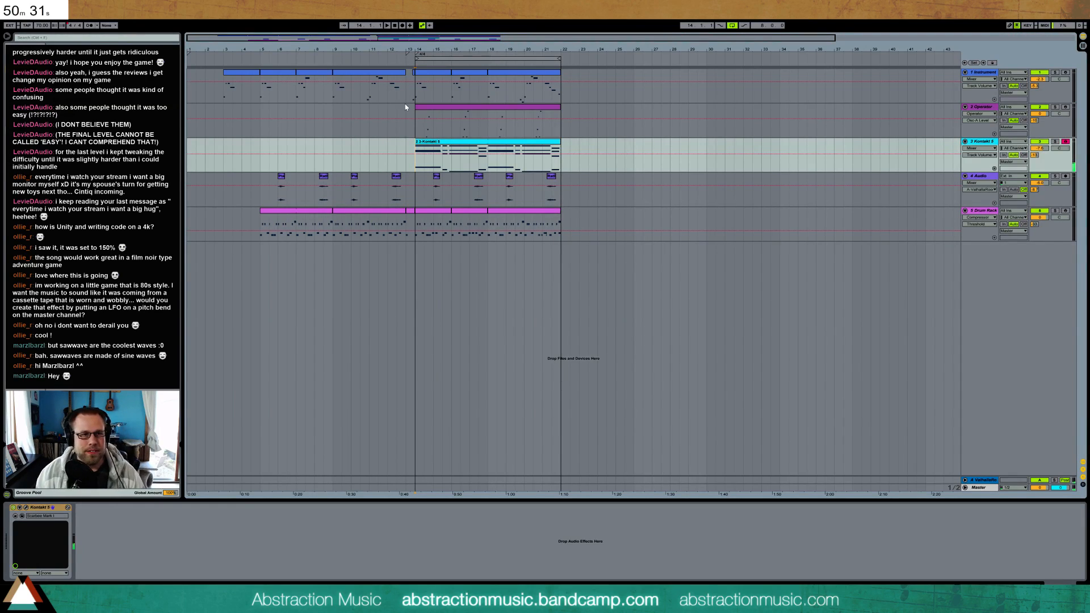
{"action": "left_click_drag", "start_coordinate": [429, 81], "coordinate": [462, 89]}
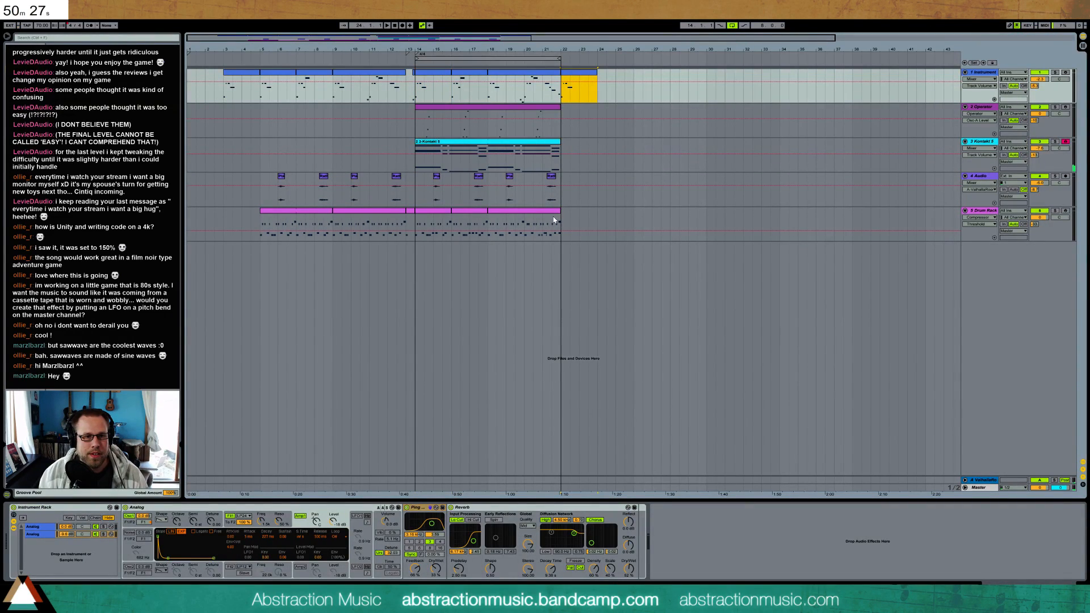
{"action": "left_click_drag", "start_coordinate": [415, 219], "coordinate": [406, 219]}
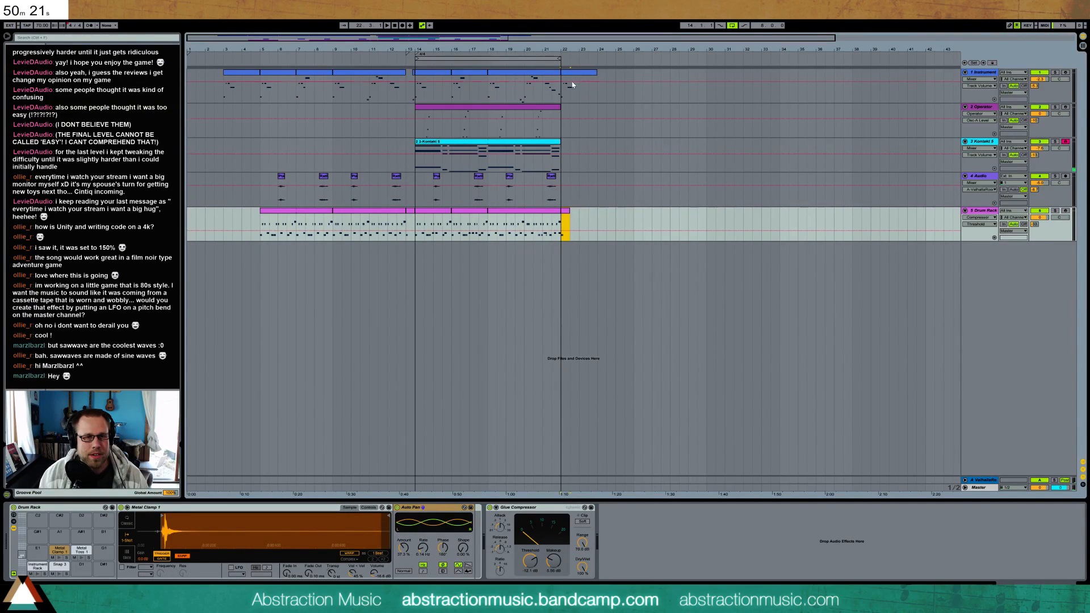
{"action": "left_click", "coordinate": [562, 93]}
{"action": "key", "text": "space"}
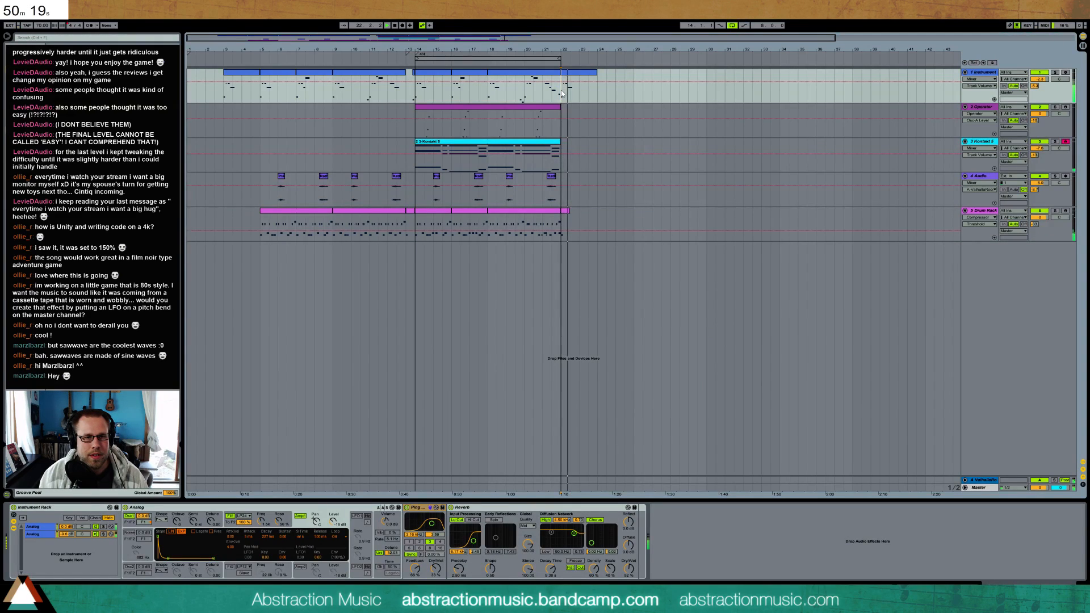
Replace the two-bar Instrument clip at bar 22 with a one-bar copy of the part starting at bar 14
{"action": "left_click", "coordinate": [580, 78]}
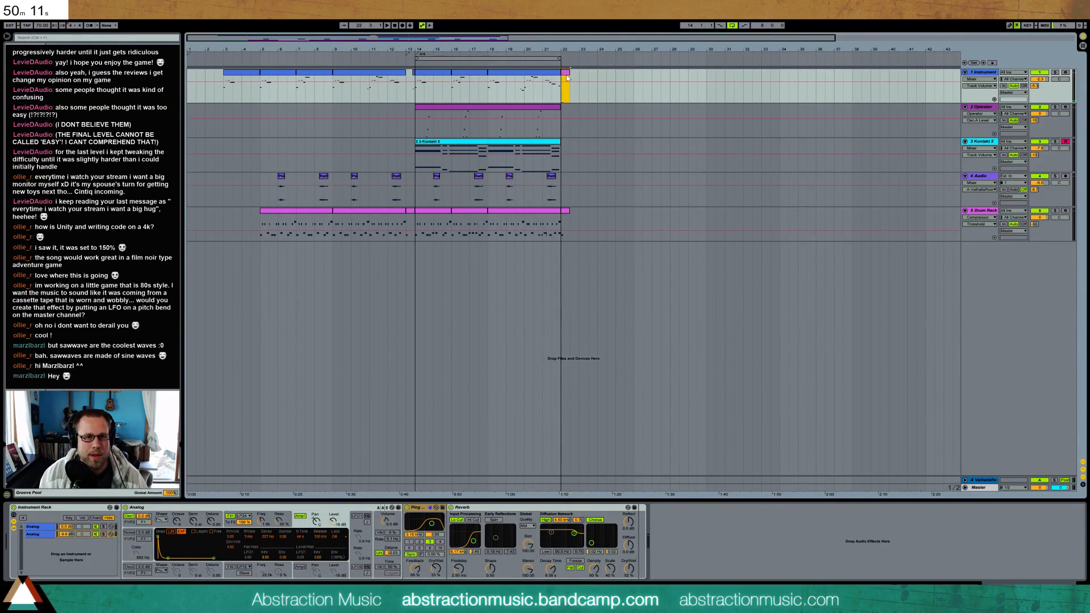
{"action": "left_click_drag", "start_coordinate": [417, 97], "coordinate": [483, 89]}
{"action": "left_click", "coordinate": [560, 99]}
{"action": "key", "text": "ctrl+v"}
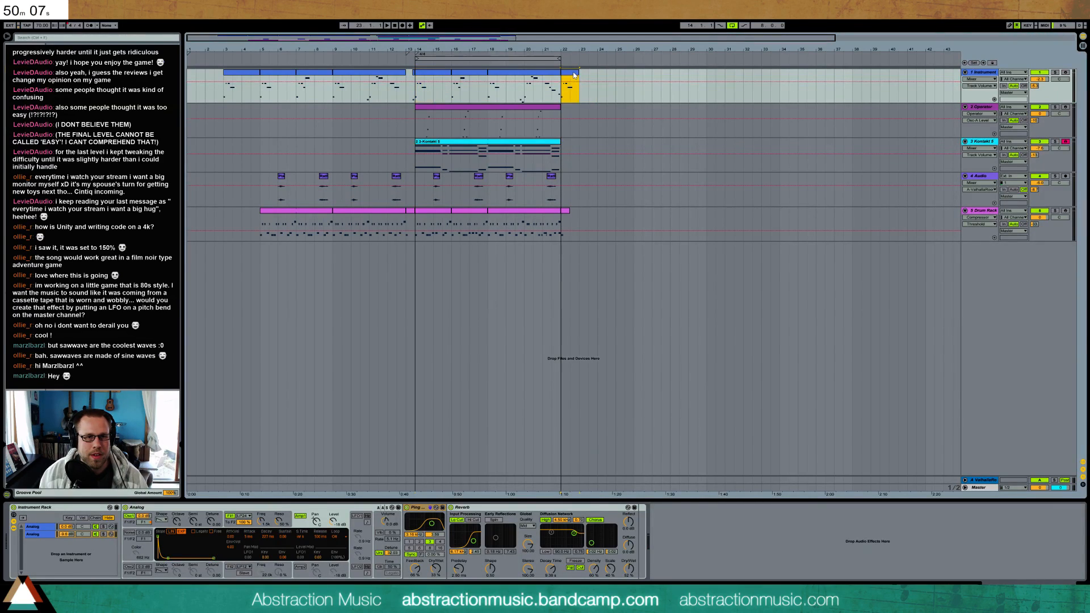
Delete the high note from the new one-bar Instrument clip and extend the drum clip at bar 22 to end at bar 23
{"action": "double_click", "coordinate": [569, 72]}
{"action": "left_click", "coordinate": [243, 386]}
{"action": "key", "text": "Delete"}
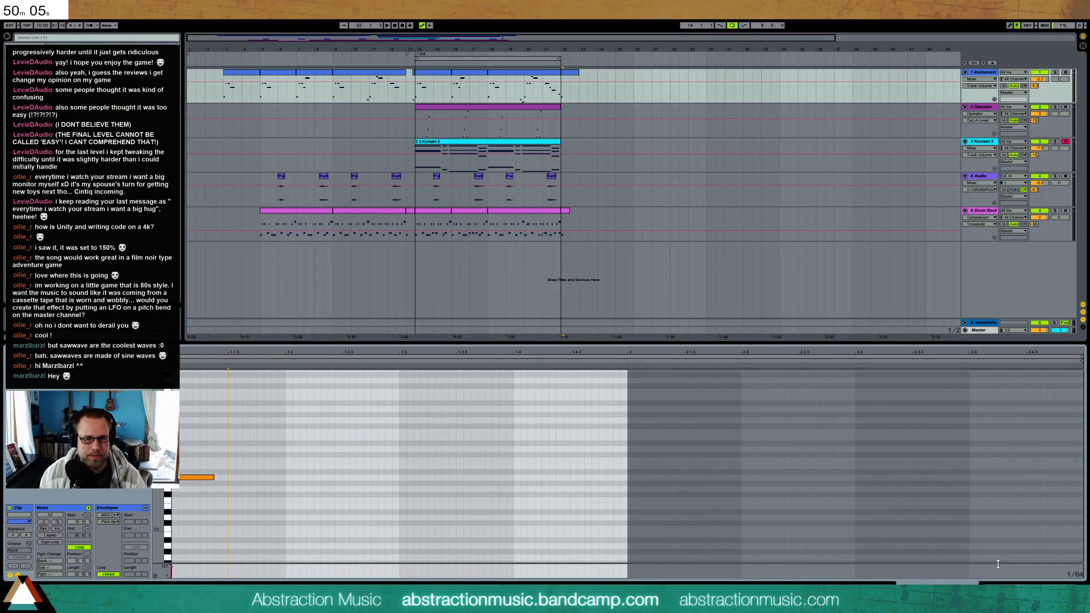
{"action": "key", "text": "shift+Tab"}
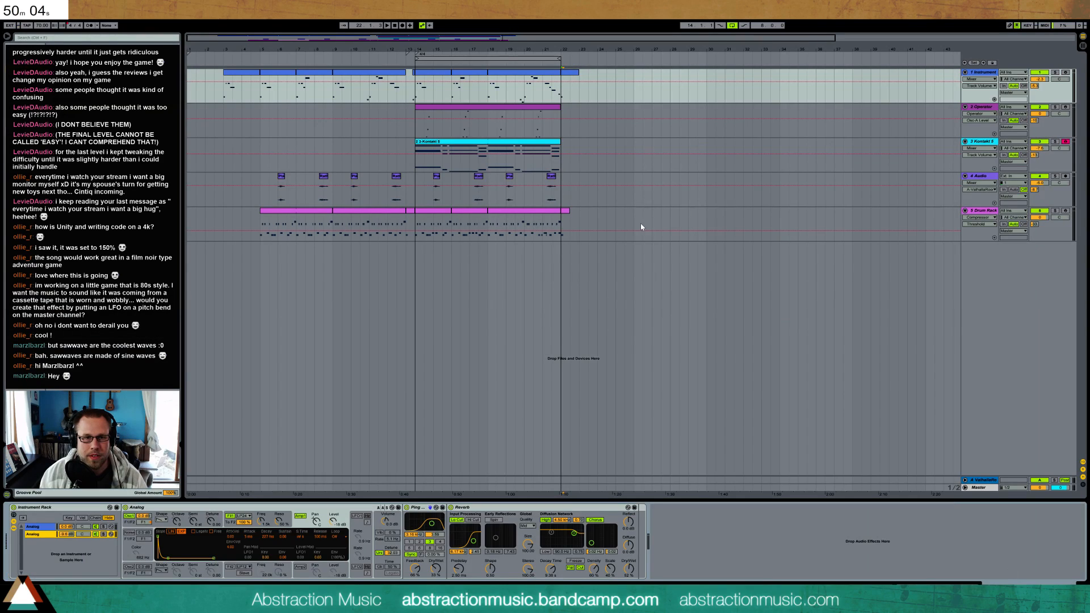
{"action": "left_click", "coordinate": [561, 127]}
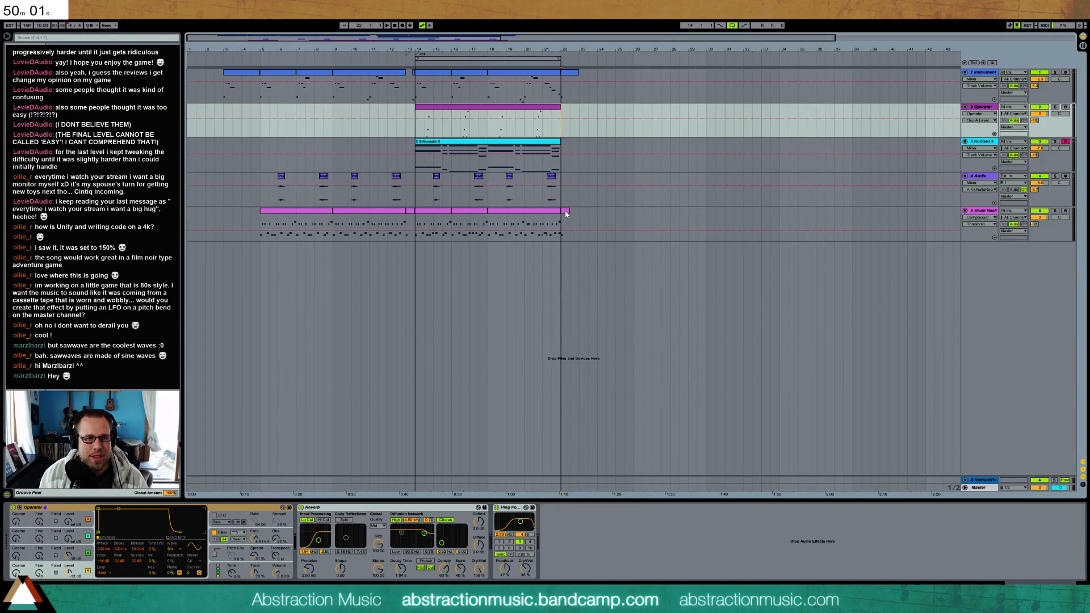
{"action": "left_click_drag", "start_coordinate": [569, 211], "coordinate": [579, 213]}
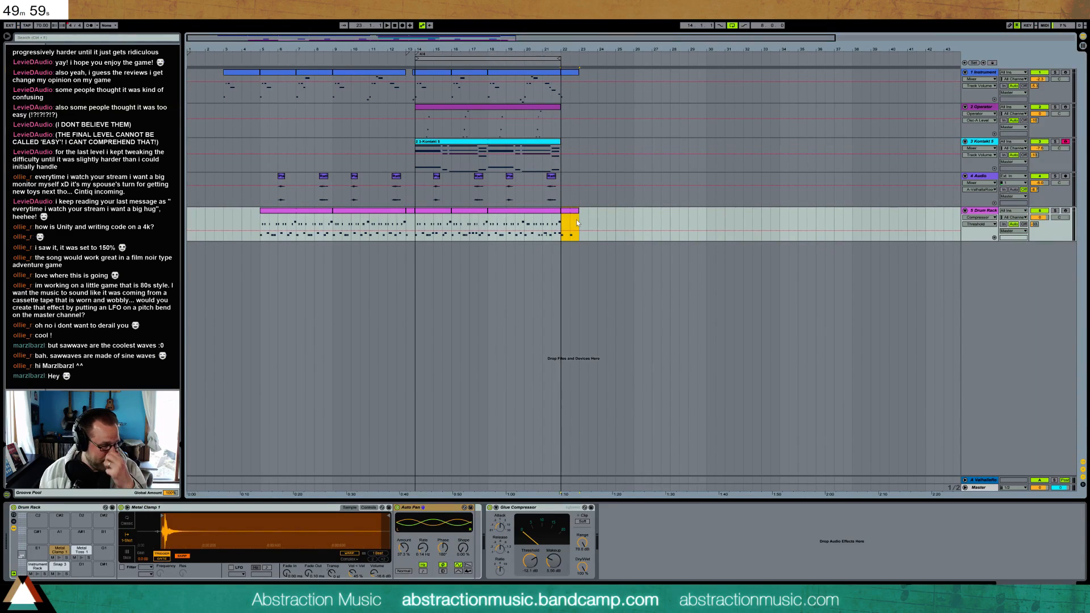
Add an audio track below the 4 Audio track and place the Metal Scrape 1 sample on it at bar 14
{"action": "left_click", "coordinate": [970, 182]}
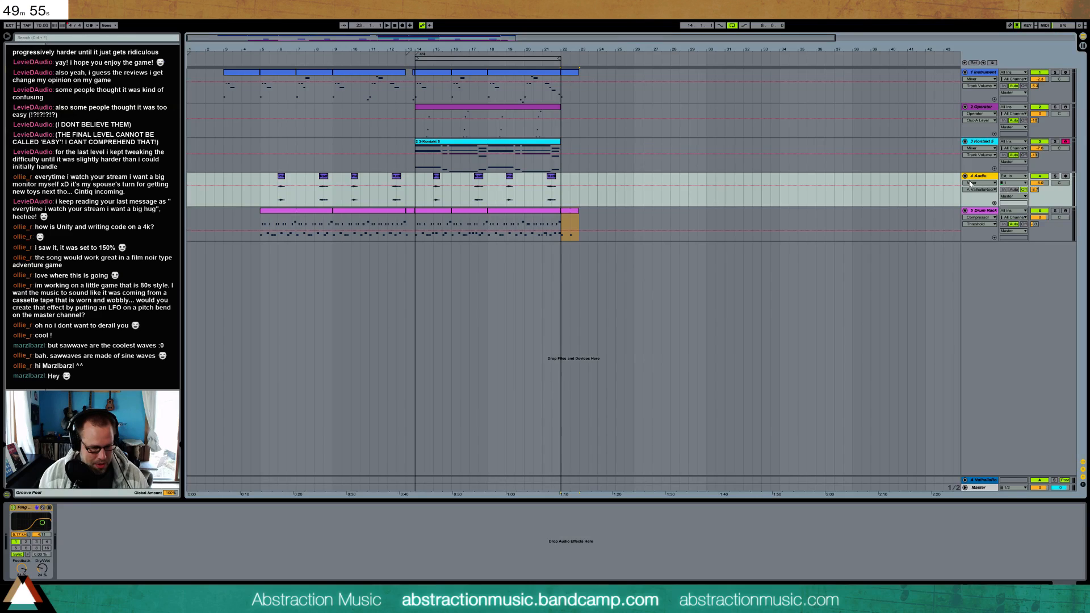
{"action": "key", "text": "ctrl+t"}
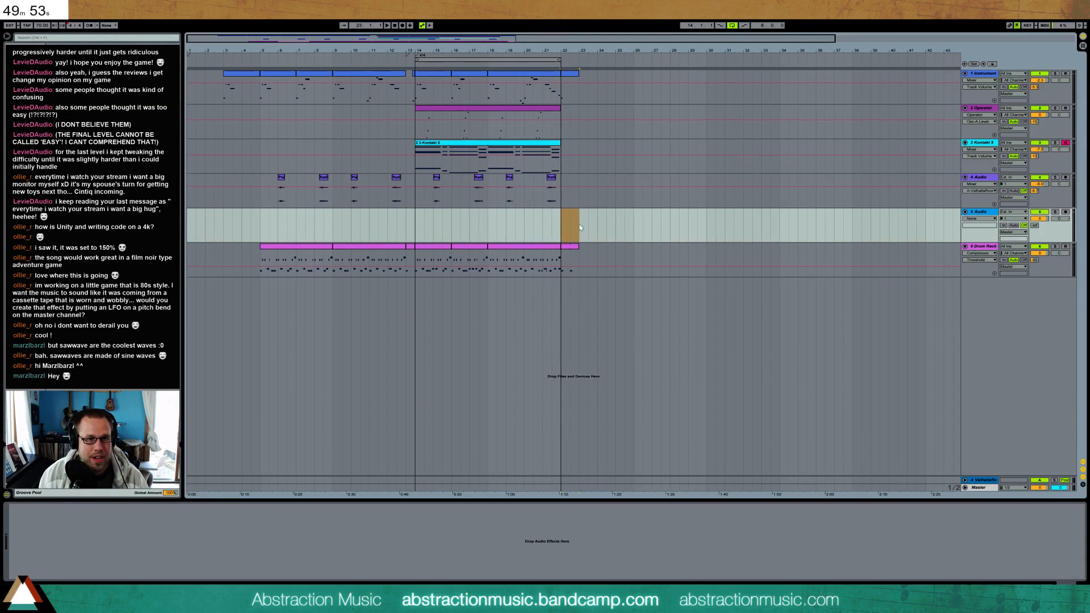
{"action": "left_click", "coordinate": [436, 230]}
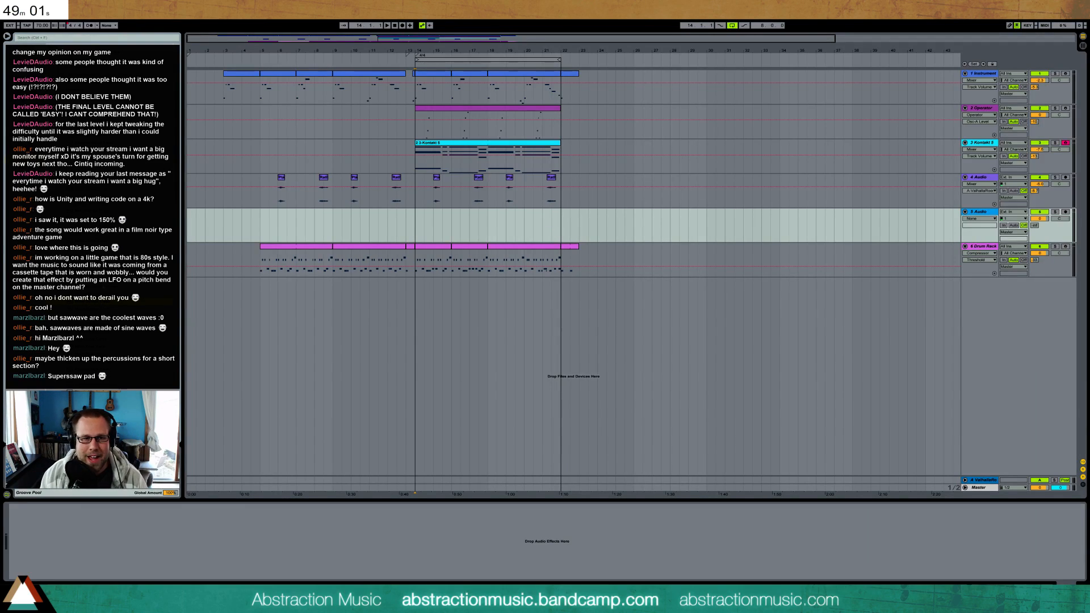
{"action": "left_click_drag", "start_coordinate": [351, 230], "coordinate": [415, 227]}
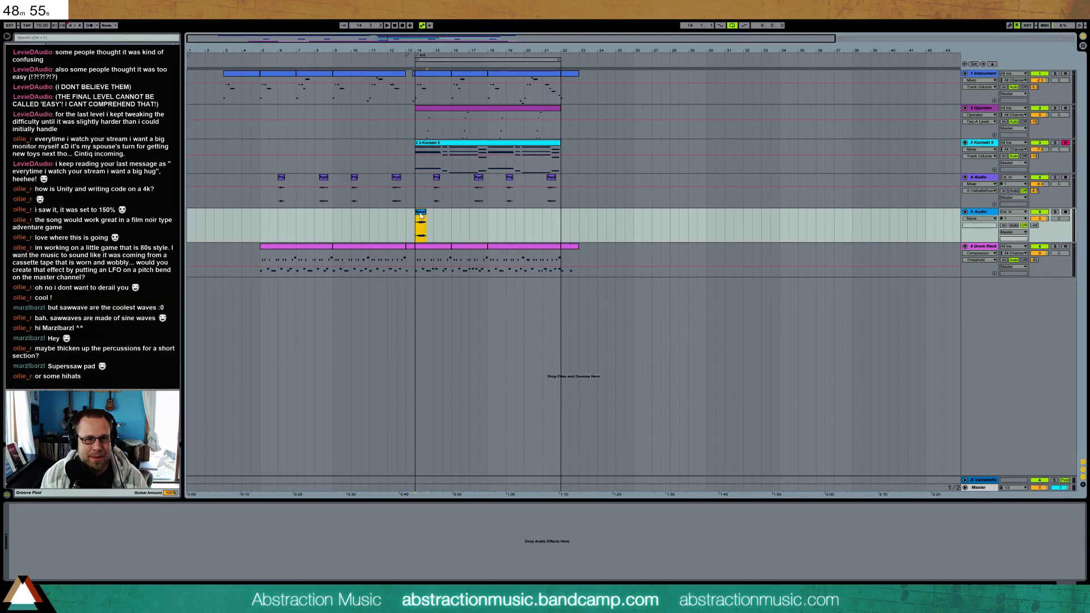
Enable warping for the Metal Scrape 1 clip, consolidate it, and stretch it by doubling its segment BPM twice
{"action": "double_click", "coordinate": [420, 215]}
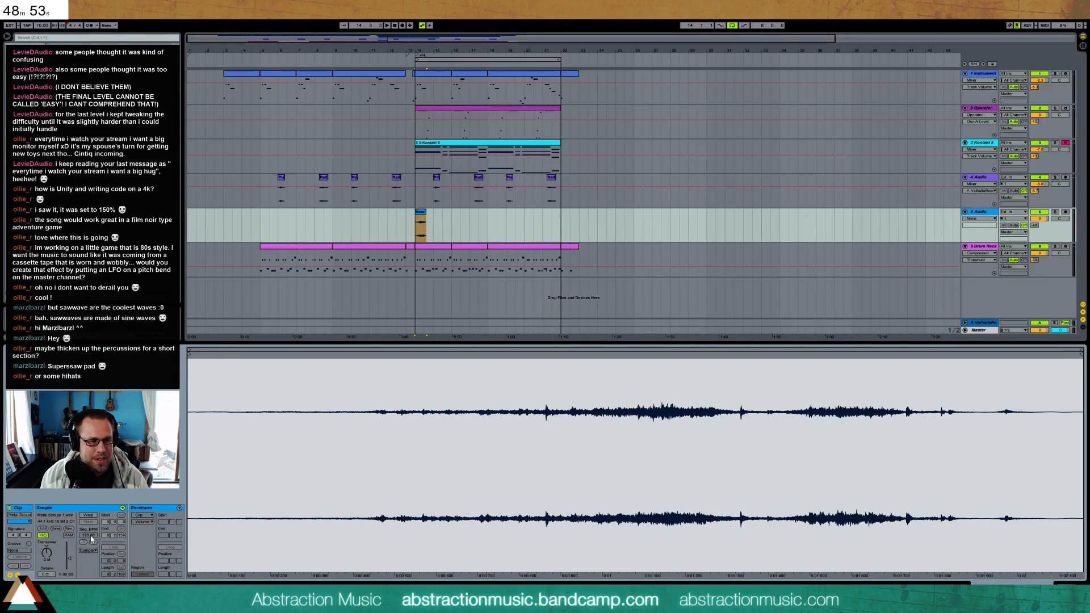
{"action": "left_click", "coordinate": [88, 515]}
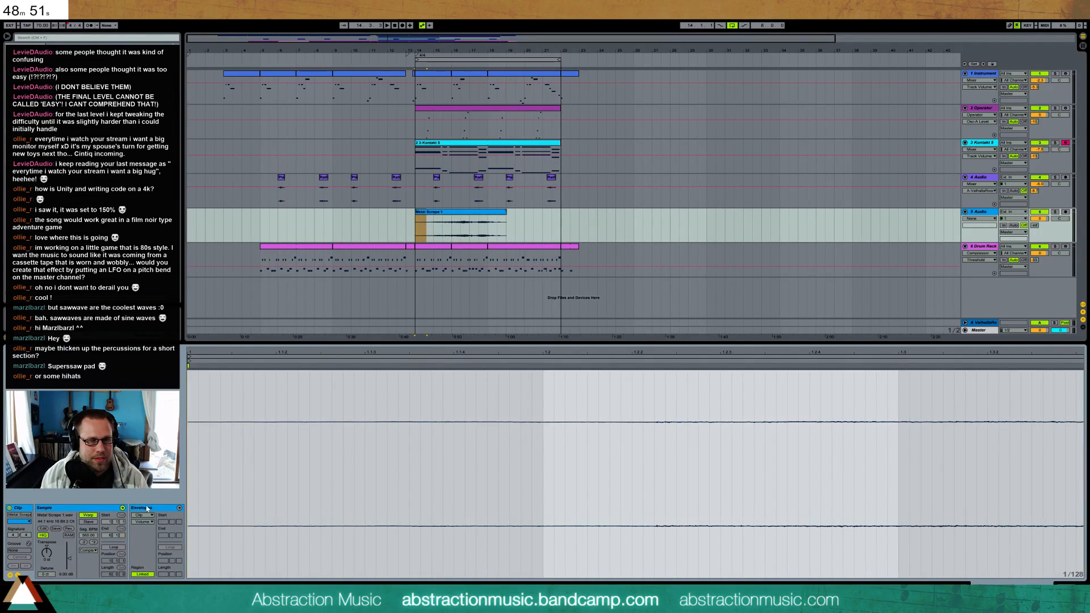
{"action": "left_click", "coordinate": [451, 215]}
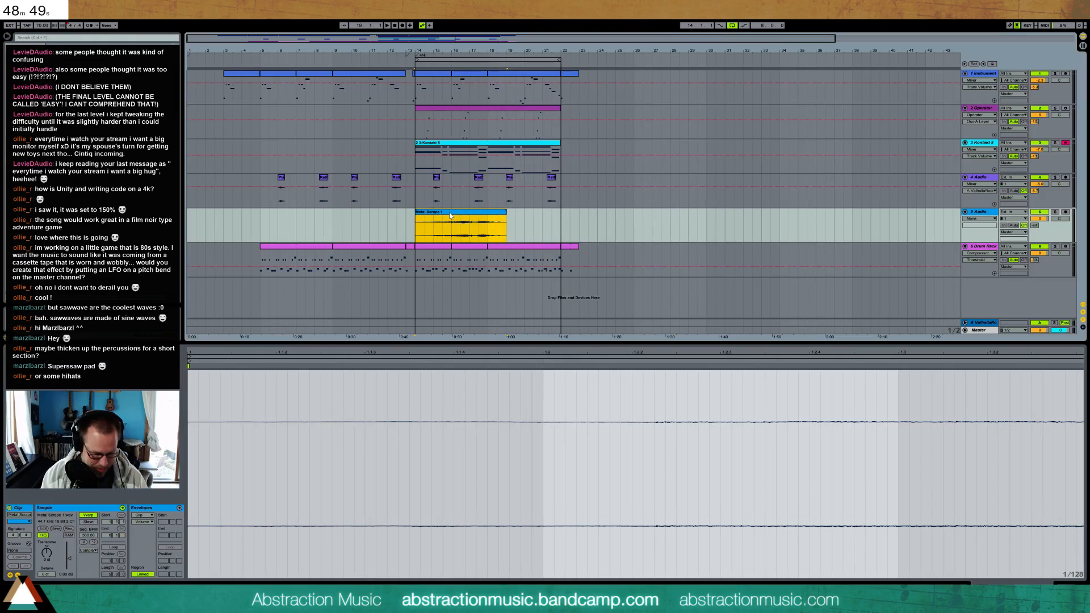
{"action": "key", "text": "ctrl+j"}
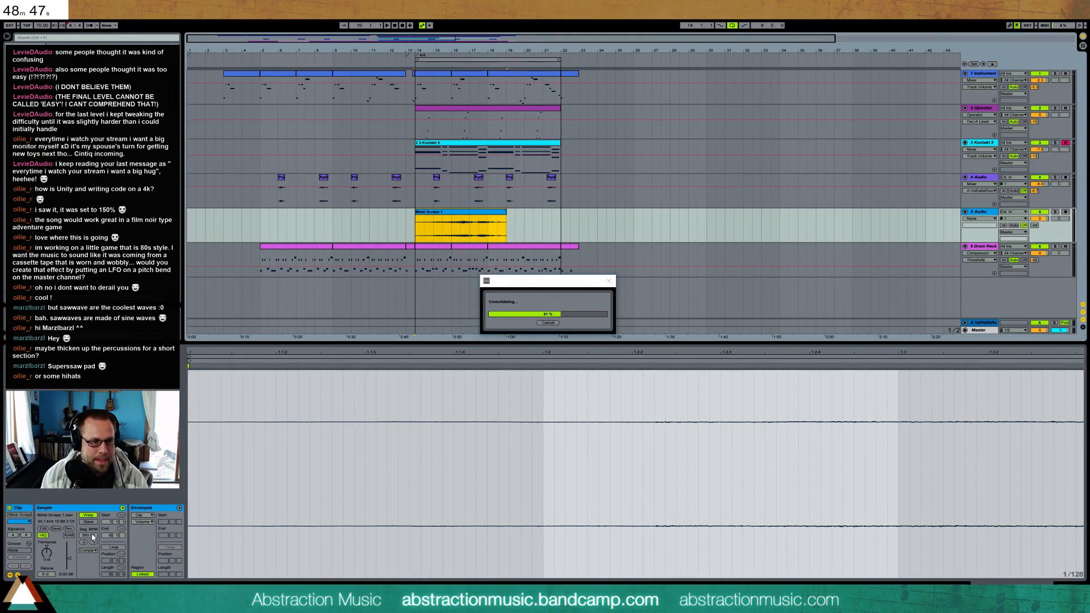
{"action": "left_click", "coordinate": [94, 543]}
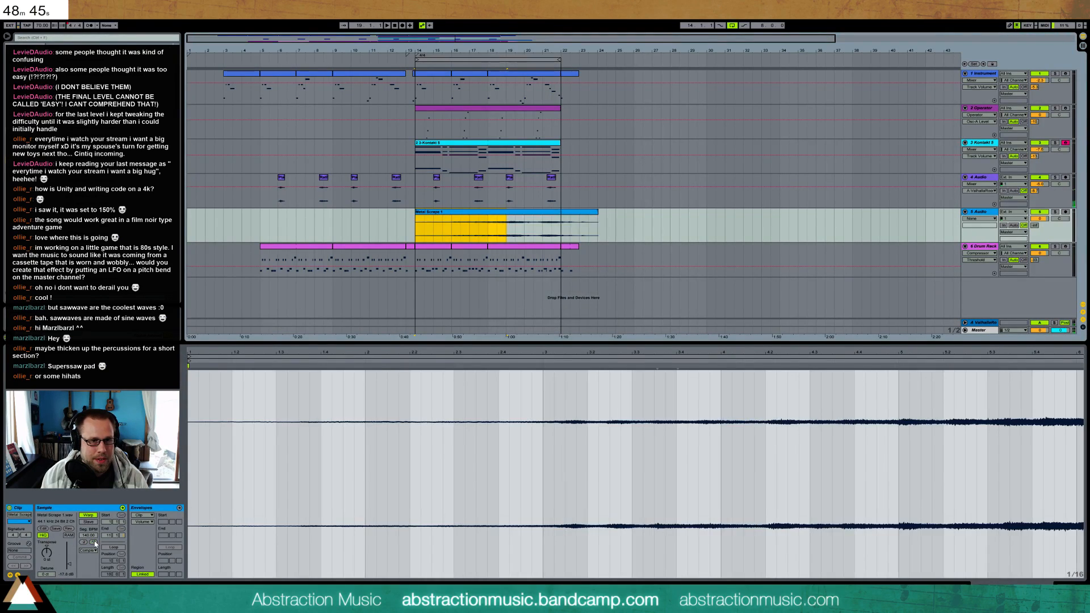
{"action": "left_click", "coordinate": [94, 543]}
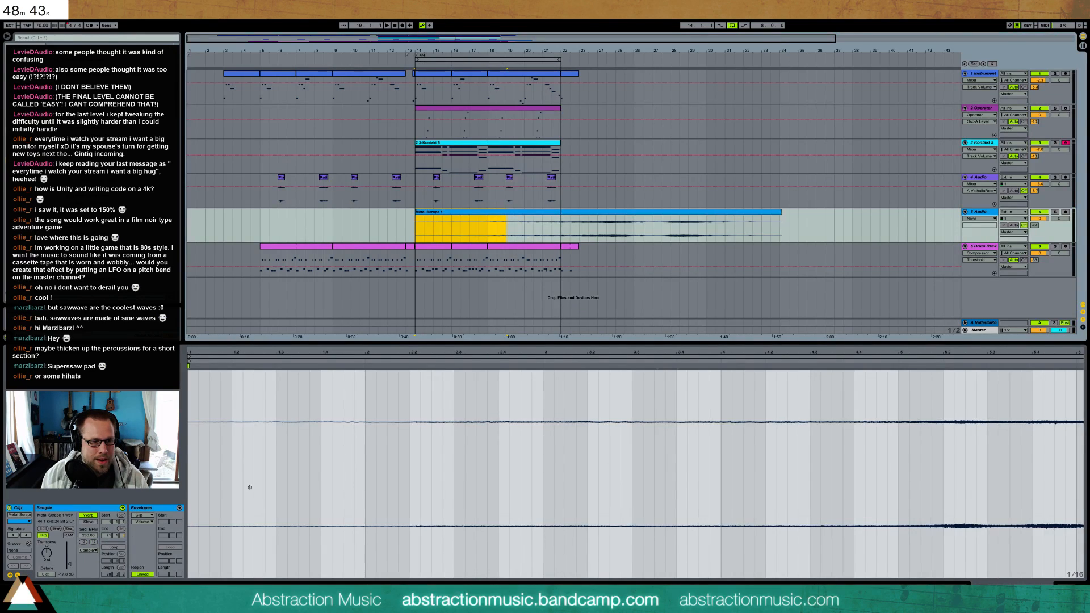
Trim the Metal Scrape 1 clip to span bars 14 to 25 and shape a long fade-in and a short fade-out
{"action": "left_click_drag", "start_coordinate": [589, 215], "coordinate": [488, 215]}
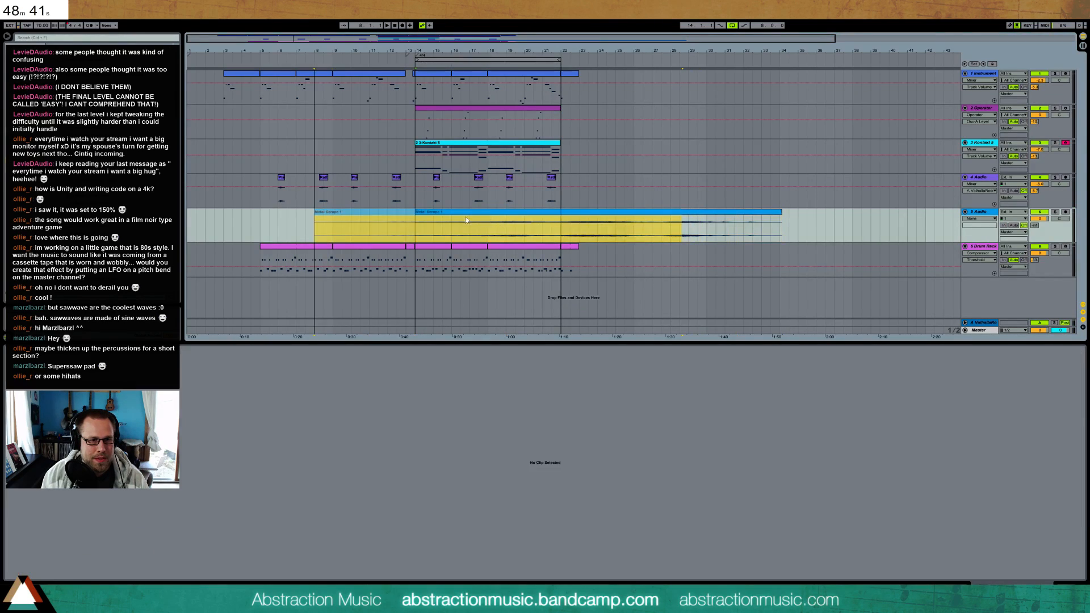
{"action": "left_click_drag", "start_coordinate": [316, 215], "coordinate": [491, 217]}
{"action": "key", "text": "ctrl+alt+f"}
{"action": "left_click_drag", "start_coordinate": [671, 217], "coordinate": [555, 216]}
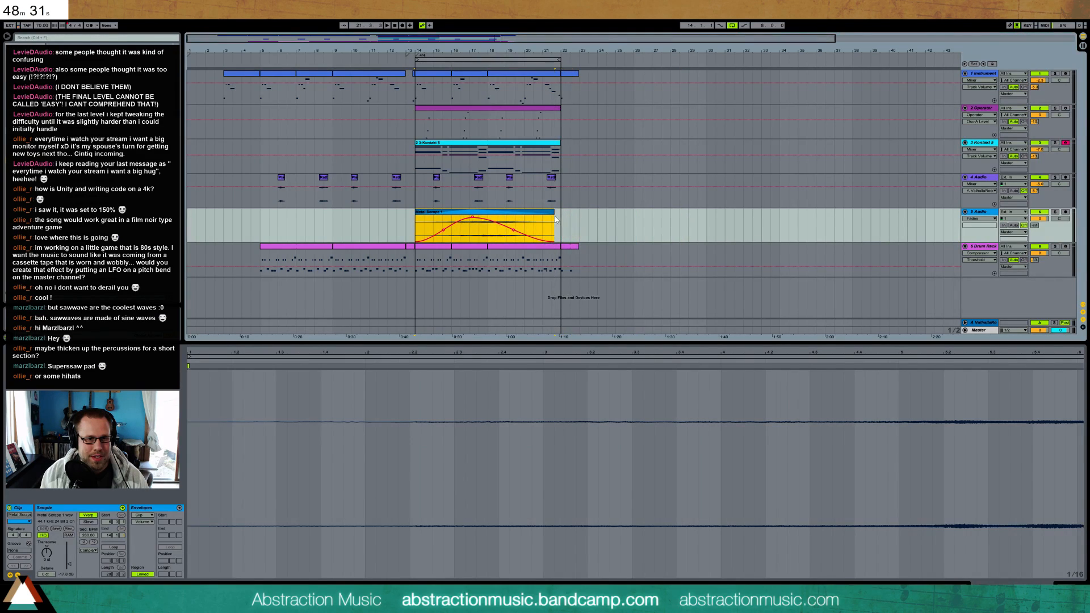
{"action": "left_click_drag", "start_coordinate": [473, 219], "coordinate": [574, 210]}
{"action": "left_click_drag", "start_coordinate": [452, 214], "coordinate": [415, 214]}
{"action": "left_click_drag", "start_coordinate": [489, 217], "coordinate": [538, 220]}
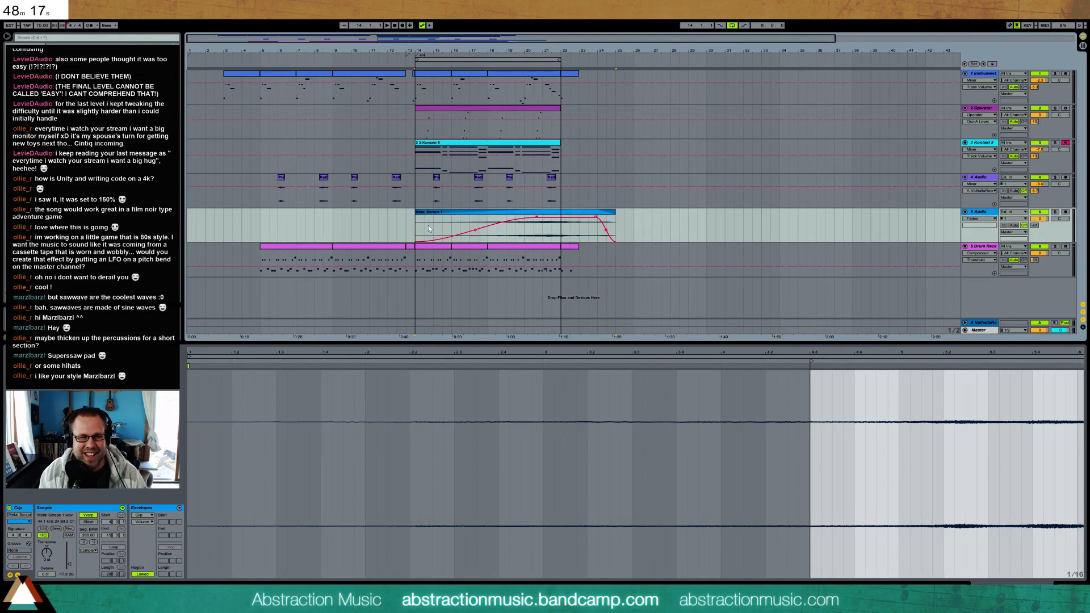
Play the section from bar 14 to hear the faded metal scrape with the other tracks, and stop playback
{"action": "key", "text": "space"}
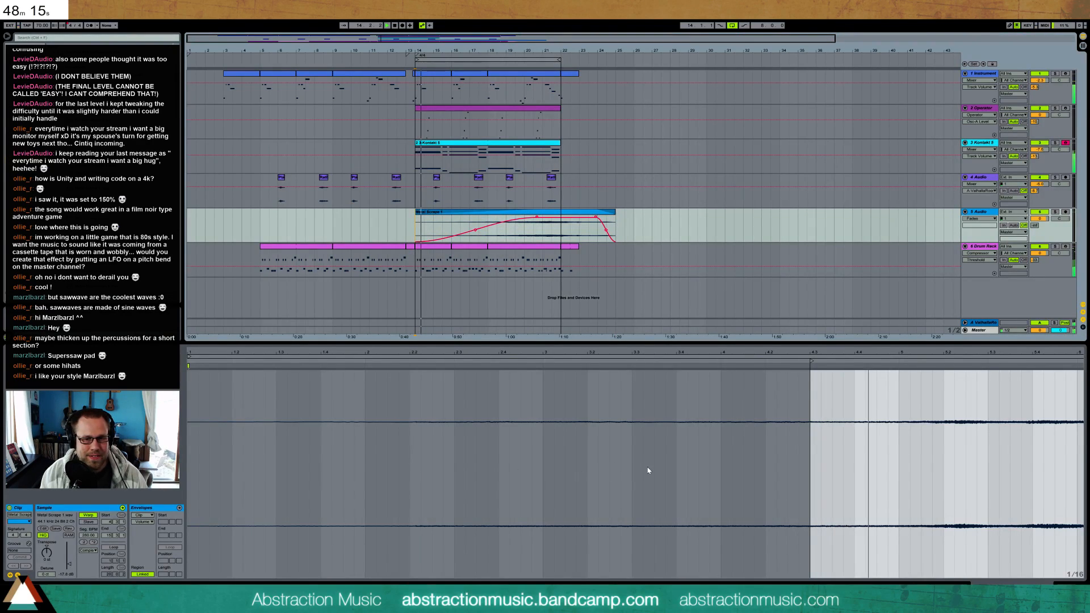
{"action": "left_click", "coordinate": [1065, 587]}
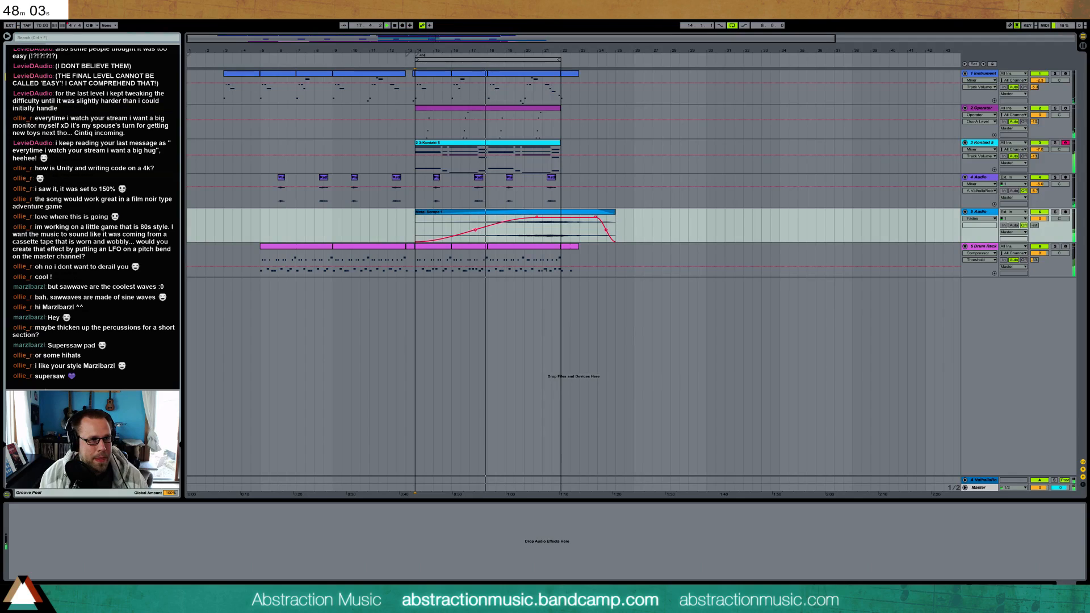
{"action": "key", "text": "space"}
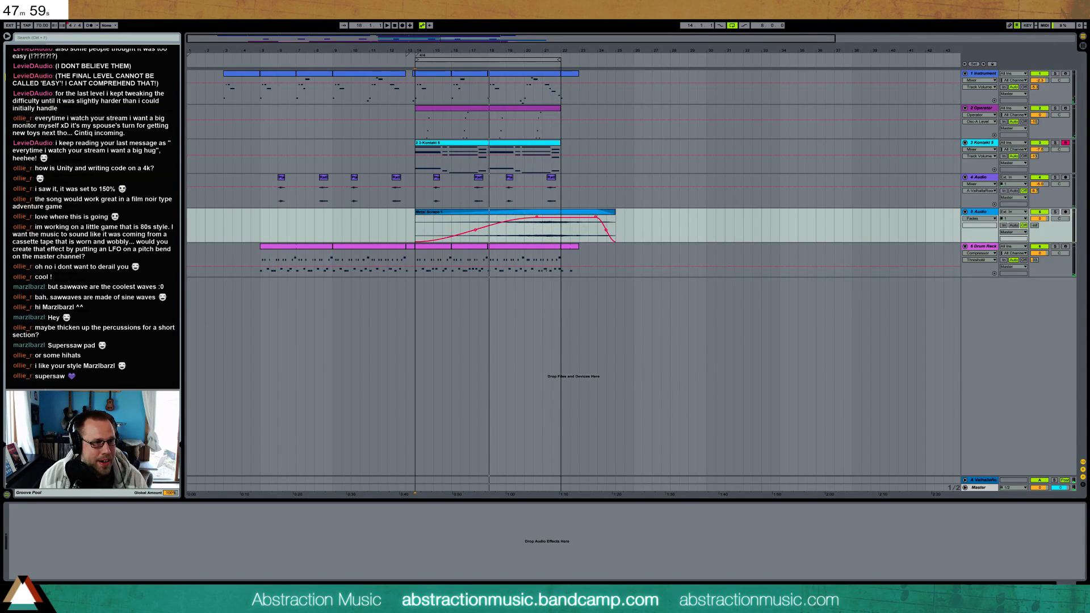
Add a Resonators effect to the 5 Audio metal-scrape track, tune its first three resonators, and adjust its Dry/Wet mix
{"action": "left_click_drag", "start_coordinate": [102, 255], "coordinate": [161, 559]}
{"action": "left_click", "coordinate": [59, 537]}
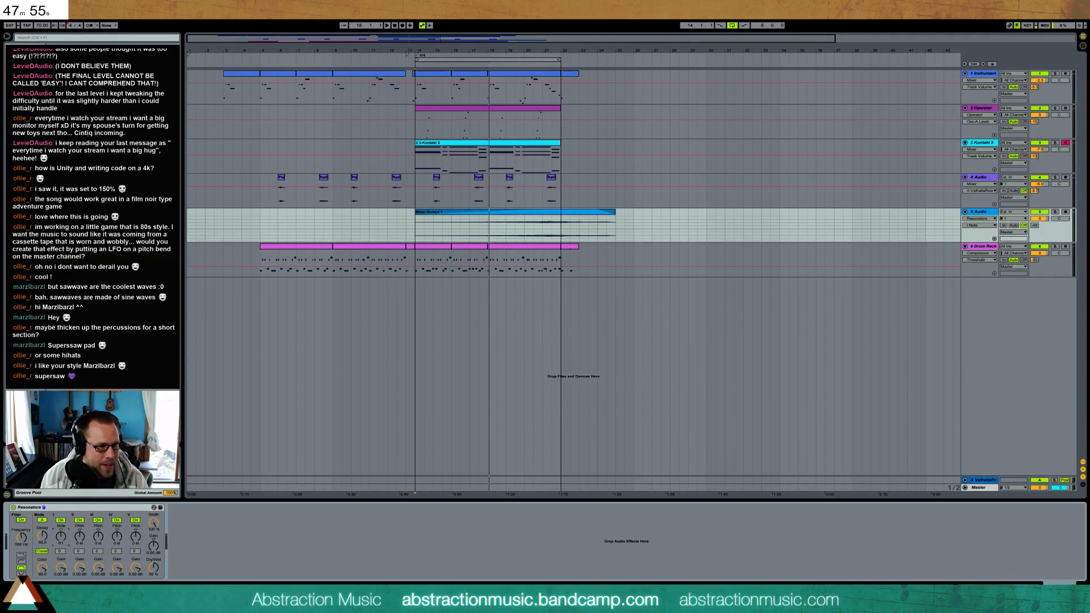
{"action": "left_click_drag", "start_coordinate": [60, 537], "coordinate": [98, 536]}
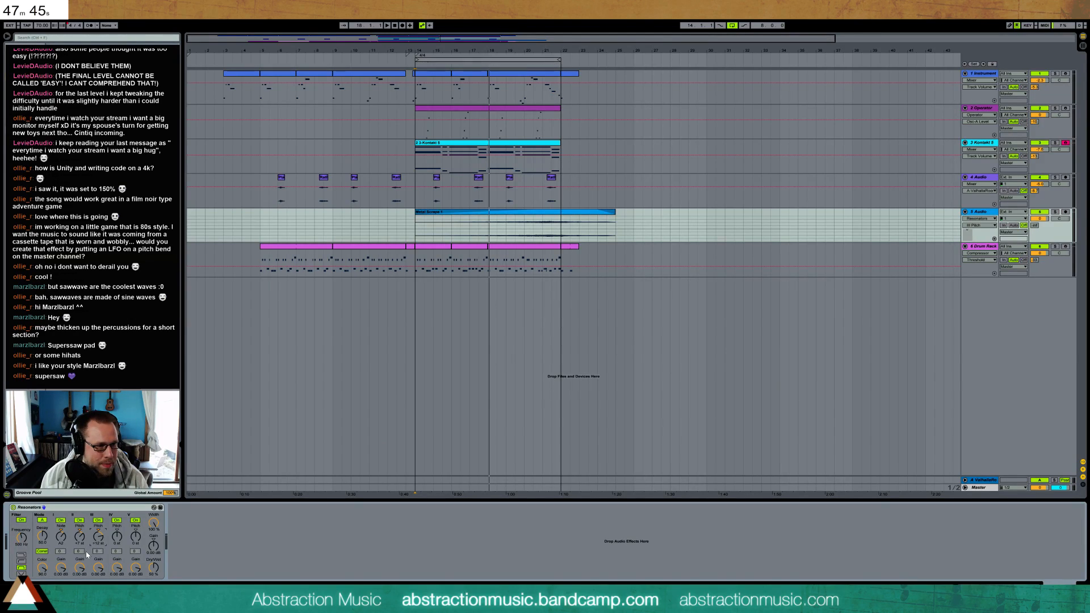
{"action": "left_click_drag", "start_coordinate": [149, 567], "coordinate": [149, 563]}
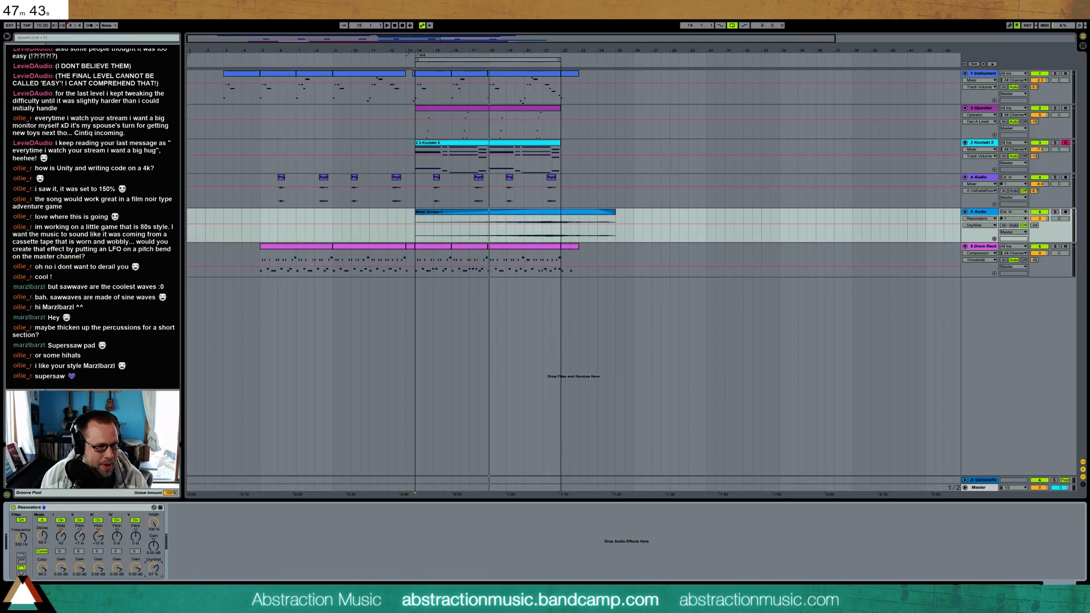
Audition the resonated metal scrape from about bar 17 and raise the 5 Audio track's send to the Valhalla reverb return
{"action": "left_click", "coordinate": [479, 242]}
{"action": "key", "text": "space"}
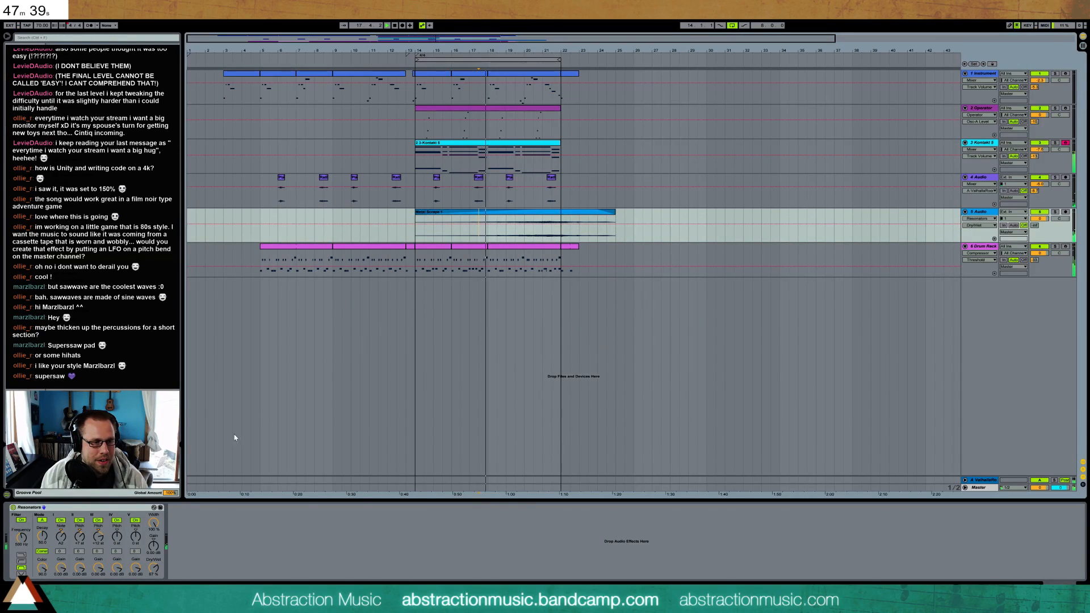
{"action": "left_click", "coordinate": [155, 570]}
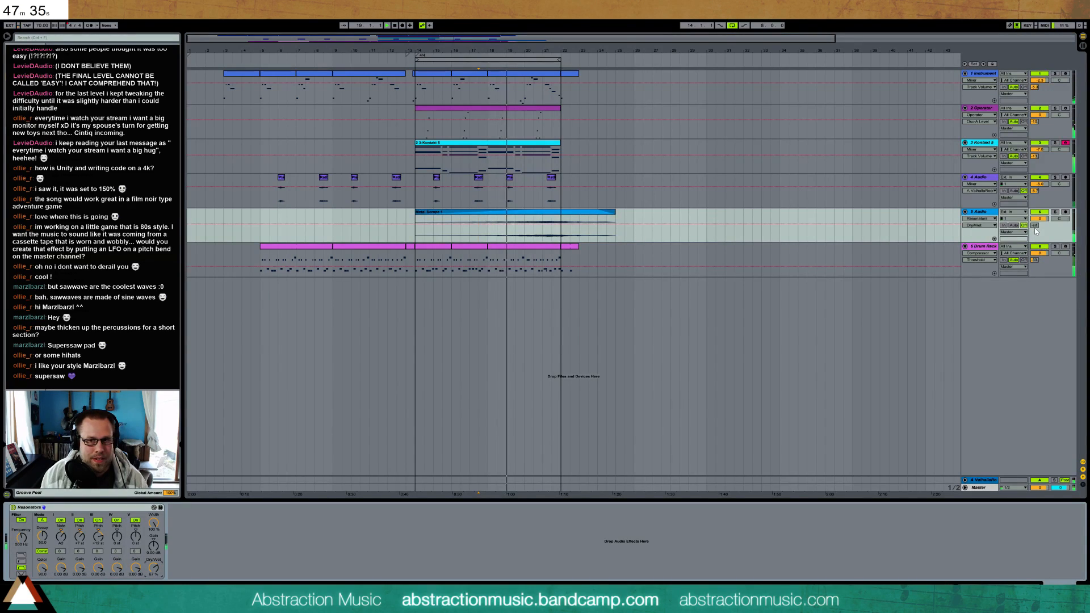
{"action": "left_click_drag", "start_coordinate": [1035, 226], "coordinate": [1035, 200]}
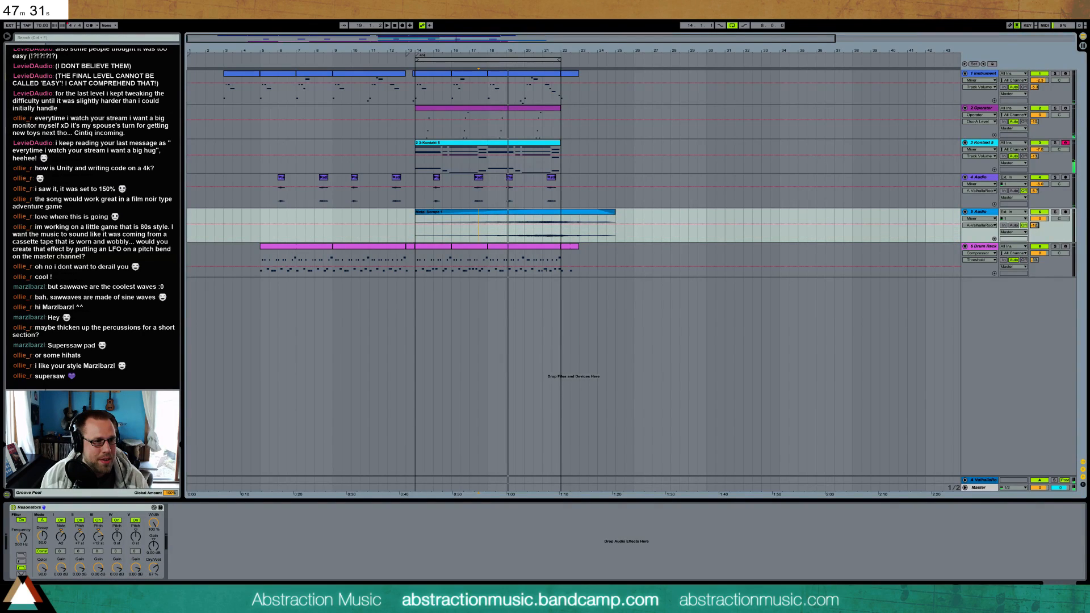
Add a Phaser and a Reverb after the Resonators, adjust the Reverb's Dry/Wet mix, and play the result
{"action": "left_click_drag", "start_coordinate": [102, 244], "coordinate": [229, 547]}
{"action": "left_click_drag", "start_coordinate": [103, 273], "coordinate": [401, 555]}
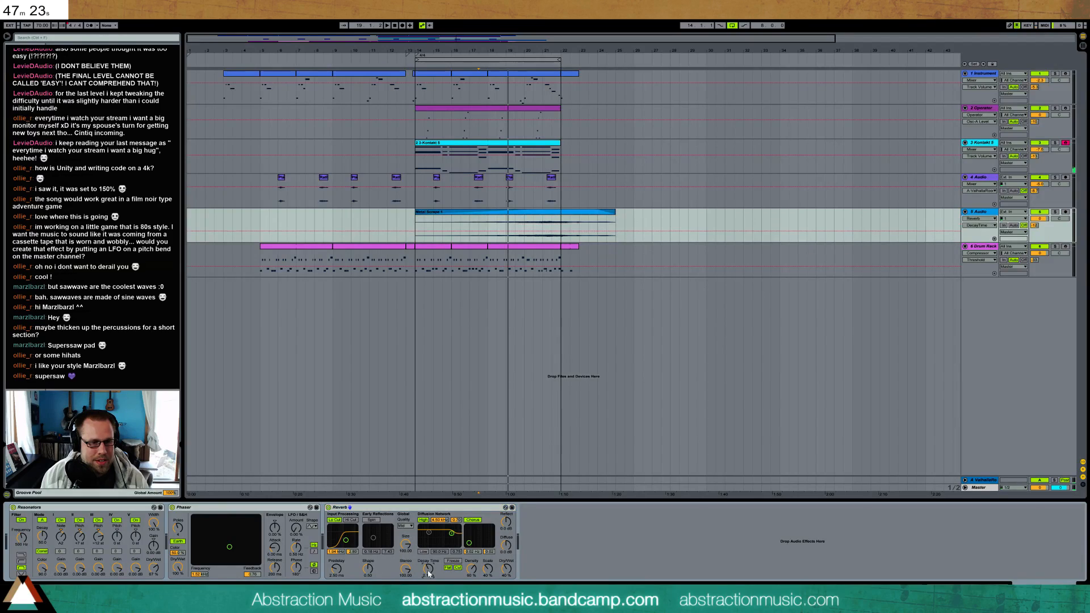
{"action": "left_click_drag", "start_coordinate": [506, 568], "coordinate": [506, 572]}
{"action": "key", "text": "space"}
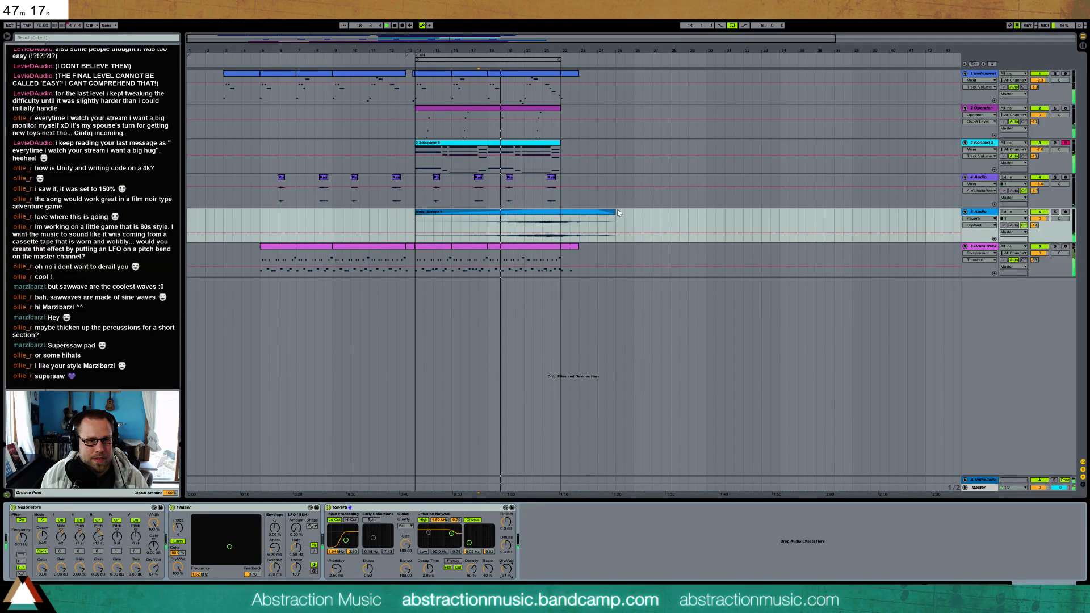
Shorten the Metal Scrape clip to end at bar 23 and shape its tone with an EQ Eight ahead of the Resonators
{"action": "left_click_drag", "start_coordinate": [616, 212], "coordinate": [580, 214]}
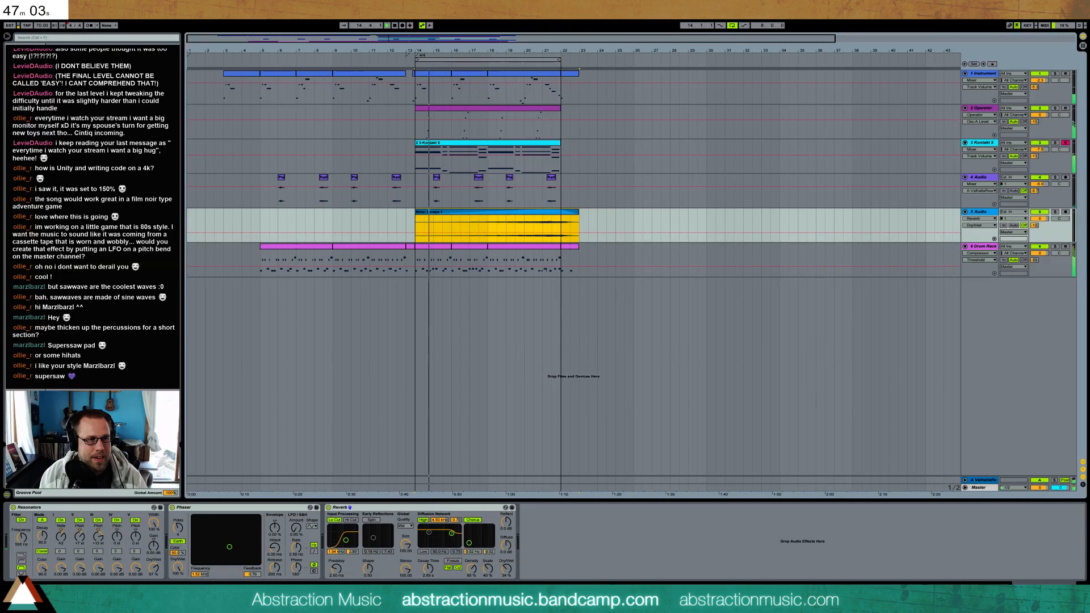
{"action": "left_click_drag", "start_coordinate": [113, 170], "coordinate": [138, 545]}
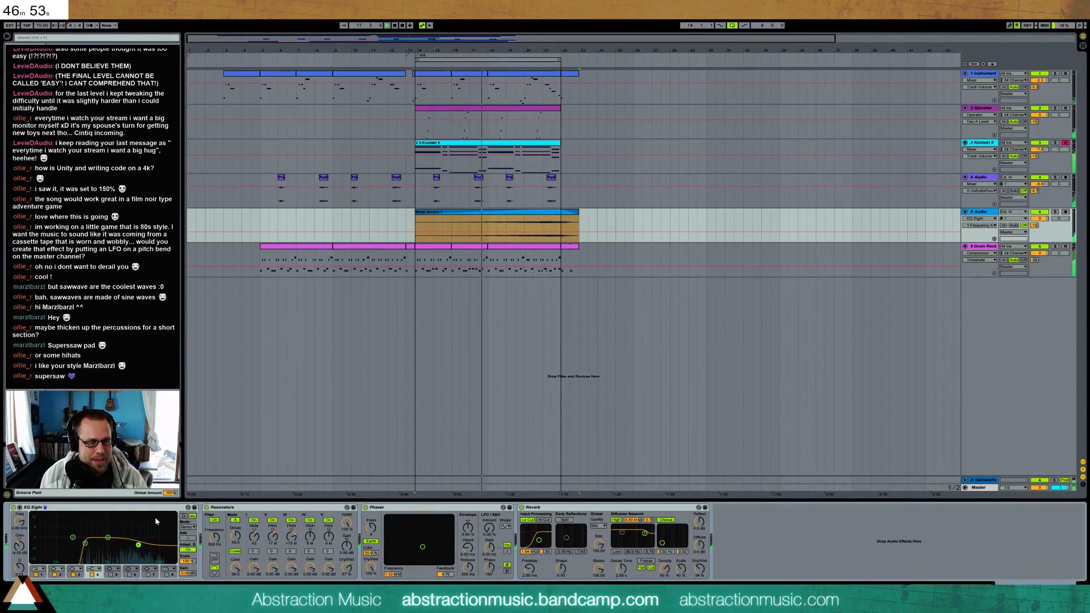
{"action": "left_click_drag", "start_coordinate": [347, 567], "coordinate": [347, 566]}
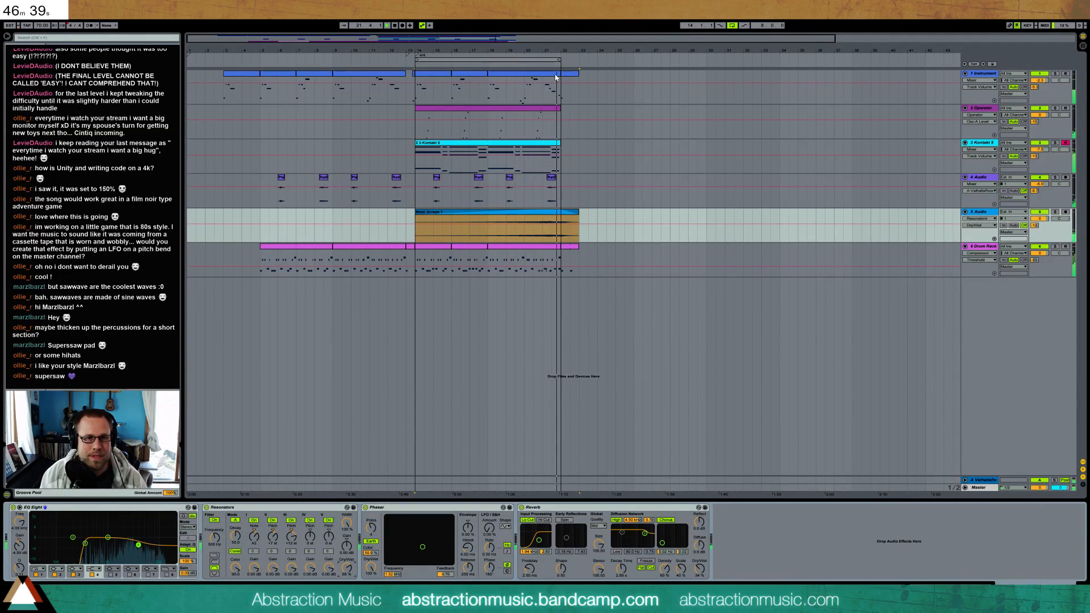
Duplicate the bar 14 to 22 material on the Instrument, Operator, Kontakt and 4 Audio tracks so that it continues to bar 30
{"action": "left_click", "coordinate": [438, 74]}
{"action": "left_click", "coordinate": [507, 75], "text": "shift"}
{"action": "key", "text": "ctrl+d"}
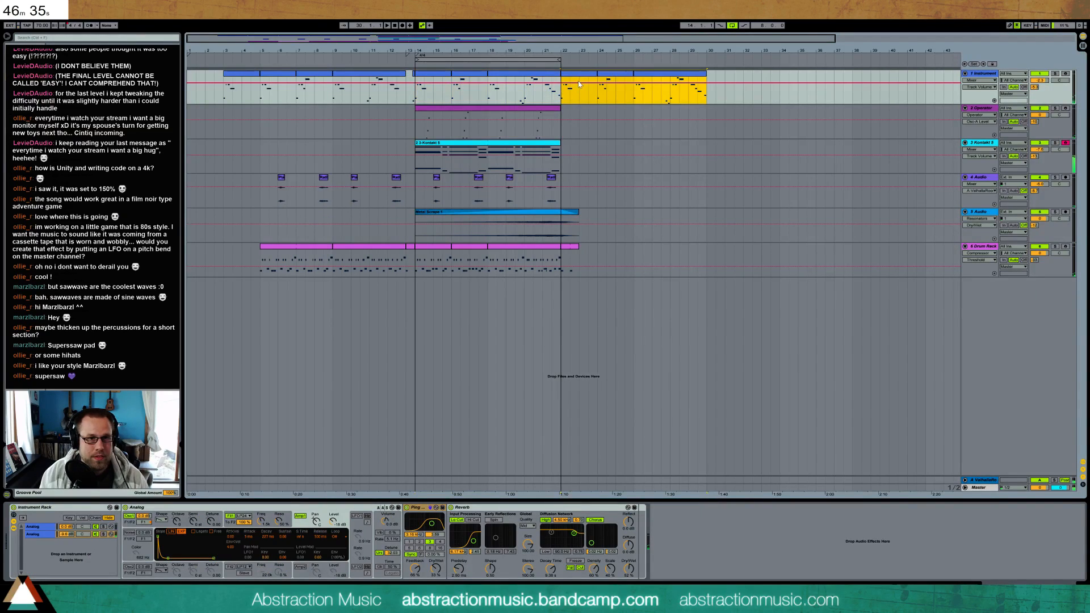
{"action": "left_click", "coordinate": [548, 110]}
{"action": "key", "text": "ctrl+d"}
{"action": "left_click", "coordinate": [544, 148]}
{"action": "key", "text": "ctrl+d"}
{"action": "left_click_drag", "start_coordinate": [561, 182], "coordinate": [415, 185]}
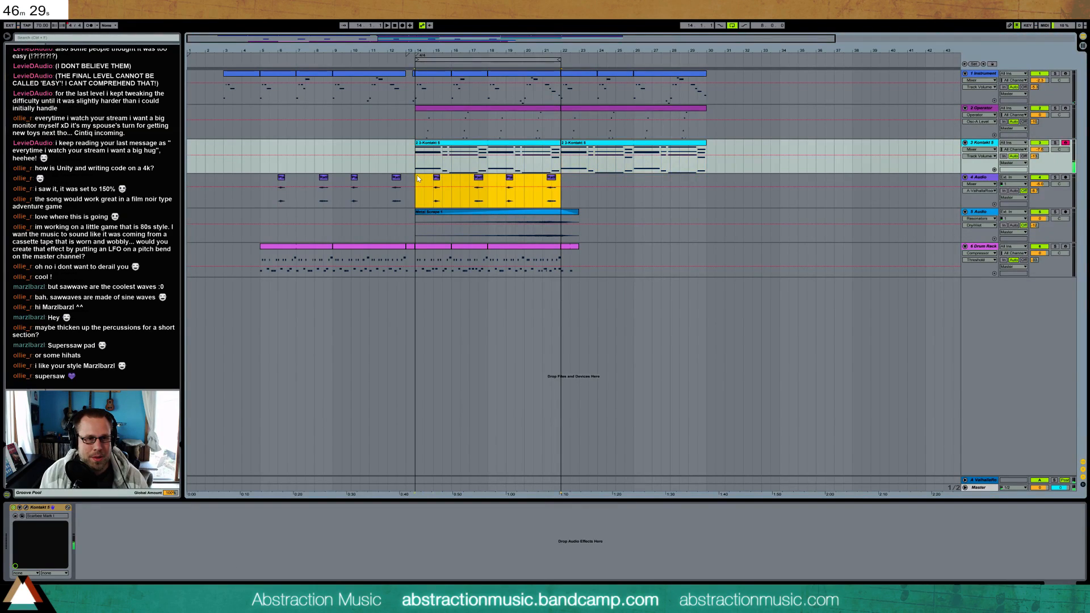
{"action": "key", "text": "ctrl+d"}
Extend the Metal Scrape clip to bar 30 with a longer fade-out, and duplicate the Drum Rack's bars 14 to 22 after bar 22
{"action": "left_click_drag", "start_coordinate": [578, 224], "coordinate": [601, 219]}
{"action": "key", "text": "ctrl+alt+f"}
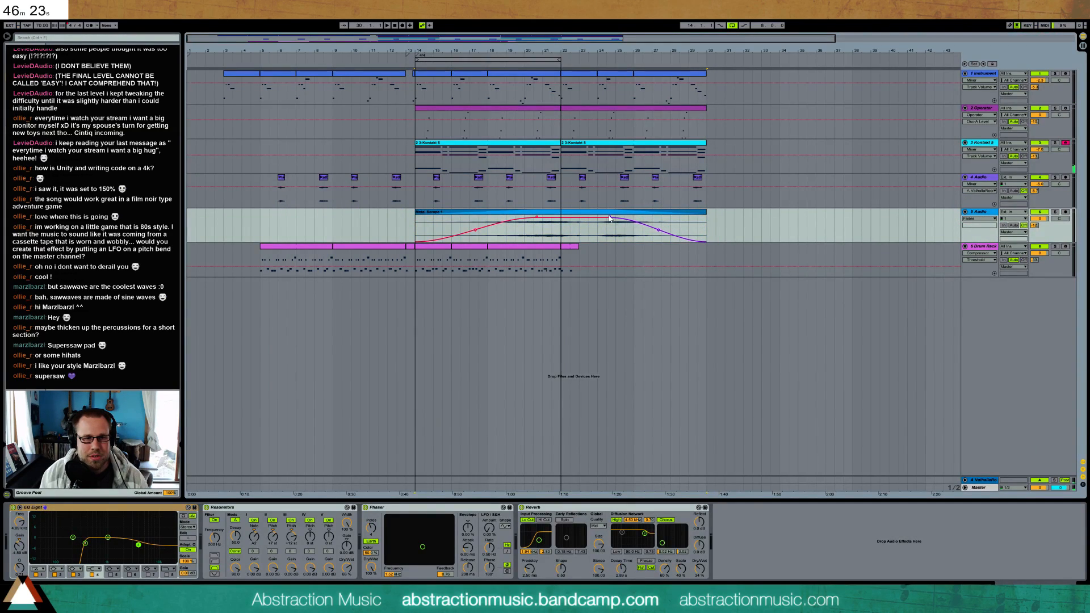
{"action": "left_click_drag", "start_coordinate": [548, 250], "coordinate": [488, 253]}
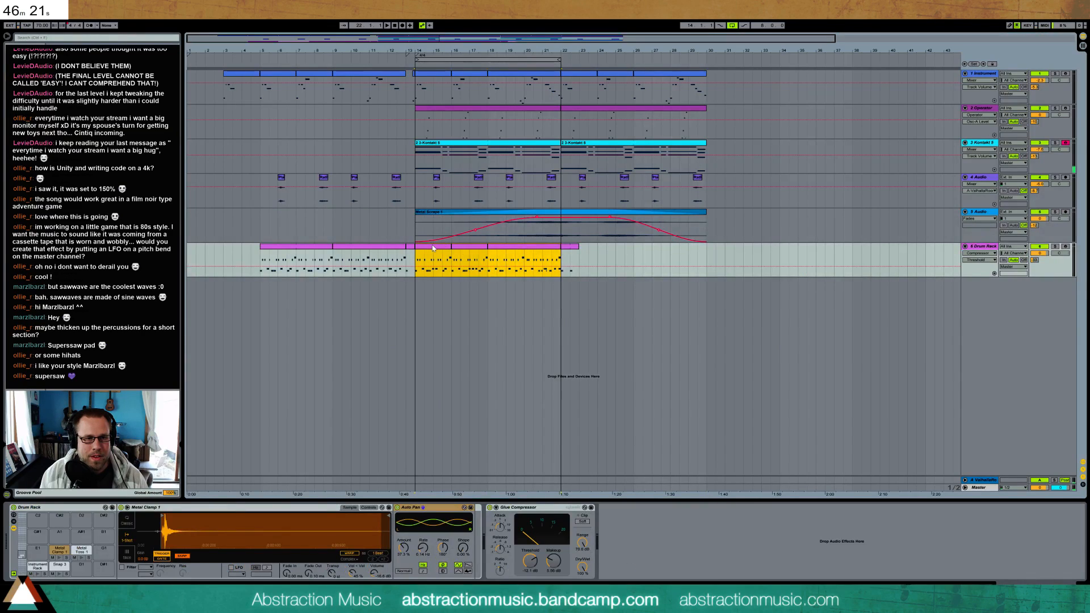
{"action": "key", "text": "ctrl+d"}
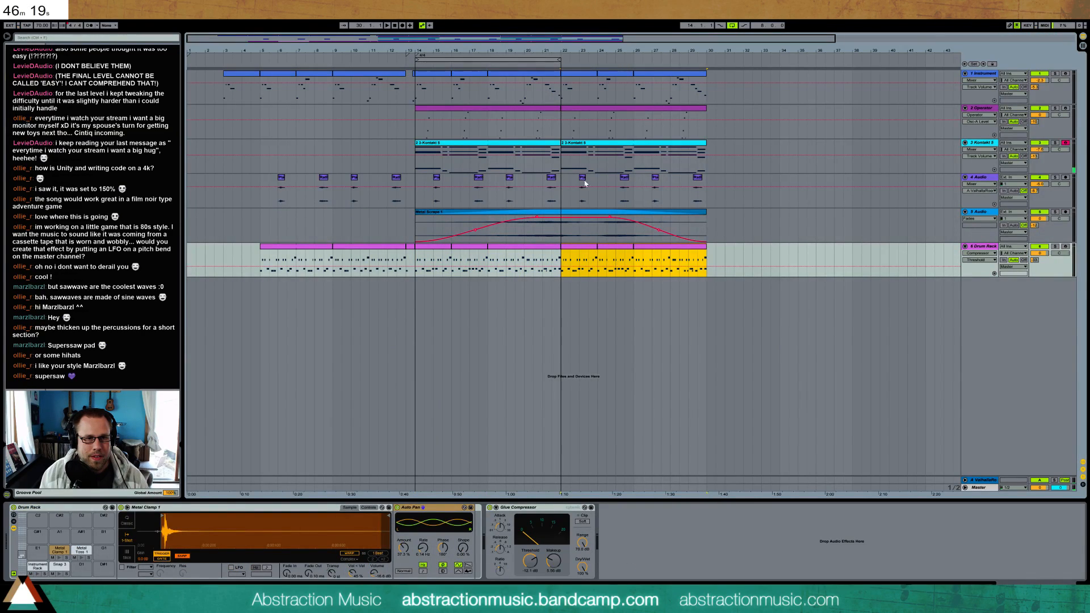
Consolidate the 1 Instrument clips from bar 22 to 30, open the resulting clip's notes, and play from bar 22
{"action": "left_click", "coordinate": [574, 84]}
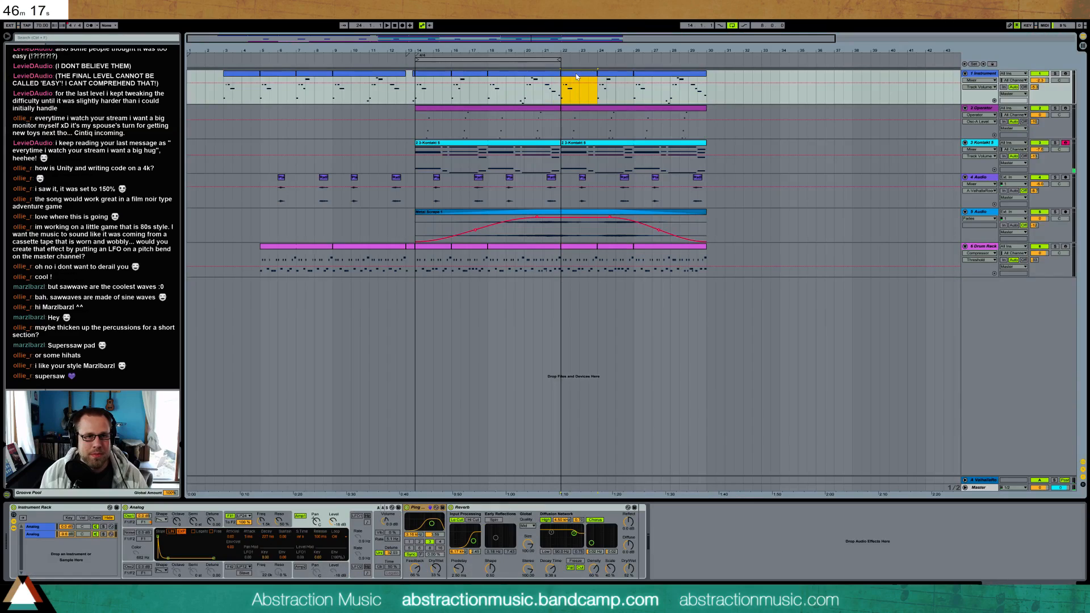
{"action": "left_click", "coordinate": [676, 79], "text": "shift"}
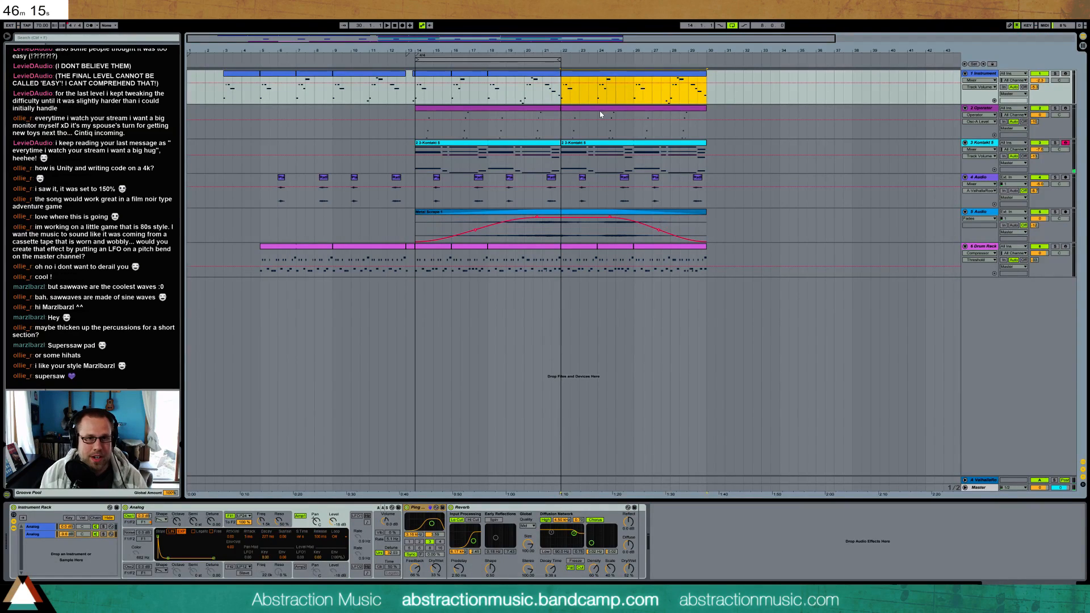
{"action": "double_click", "coordinate": [584, 78]}
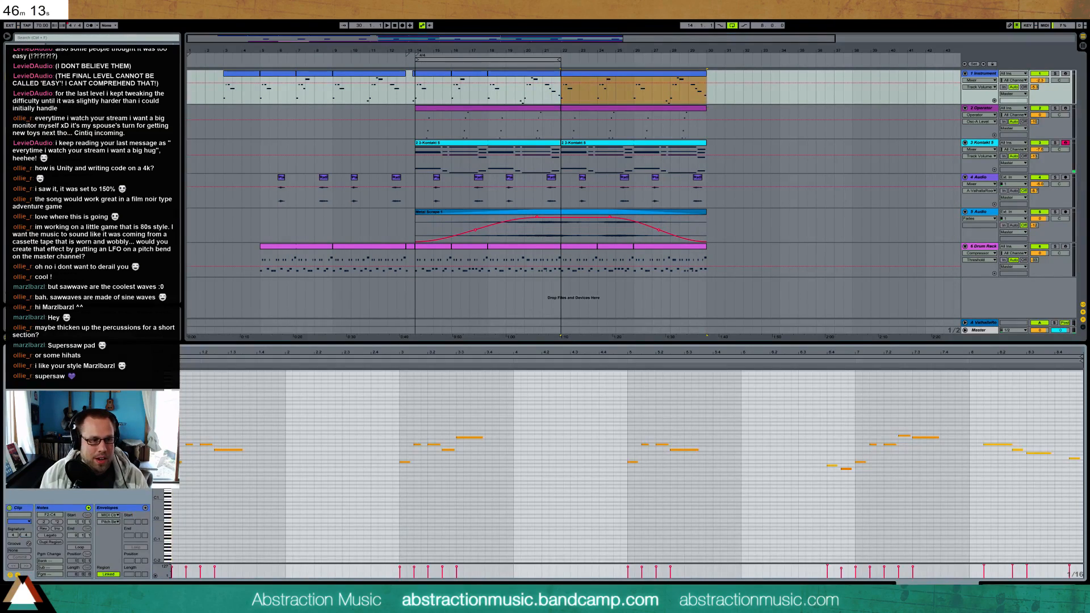
{"action": "key", "text": "space"}
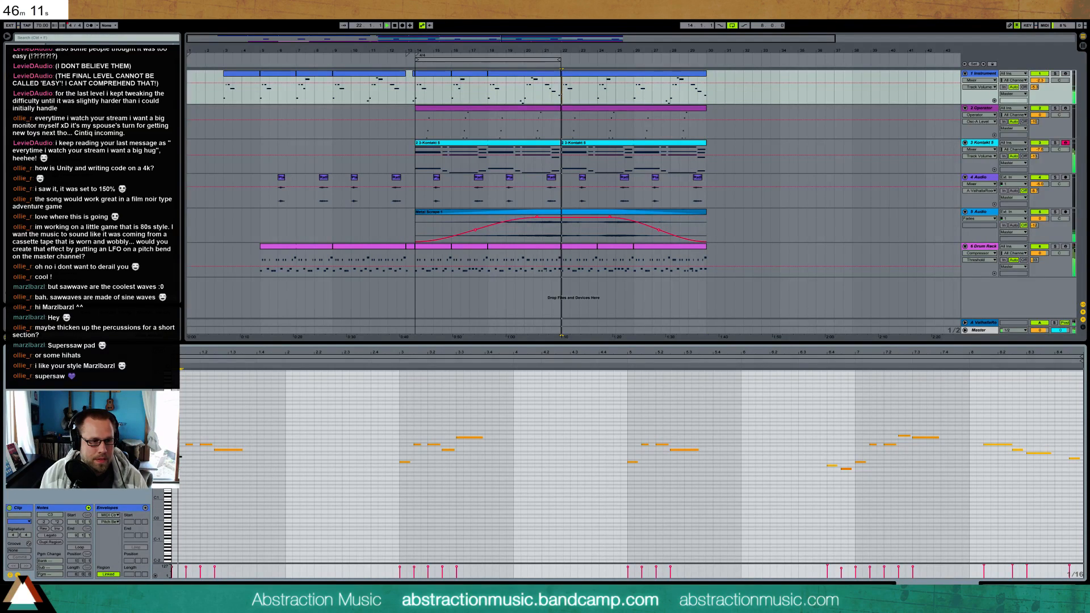
{"action": "left_click_drag", "start_coordinate": [160, 437], "coordinate": [185, 408]}
{"action": "key", "text": "space"}
{"action": "key", "text": "space"}
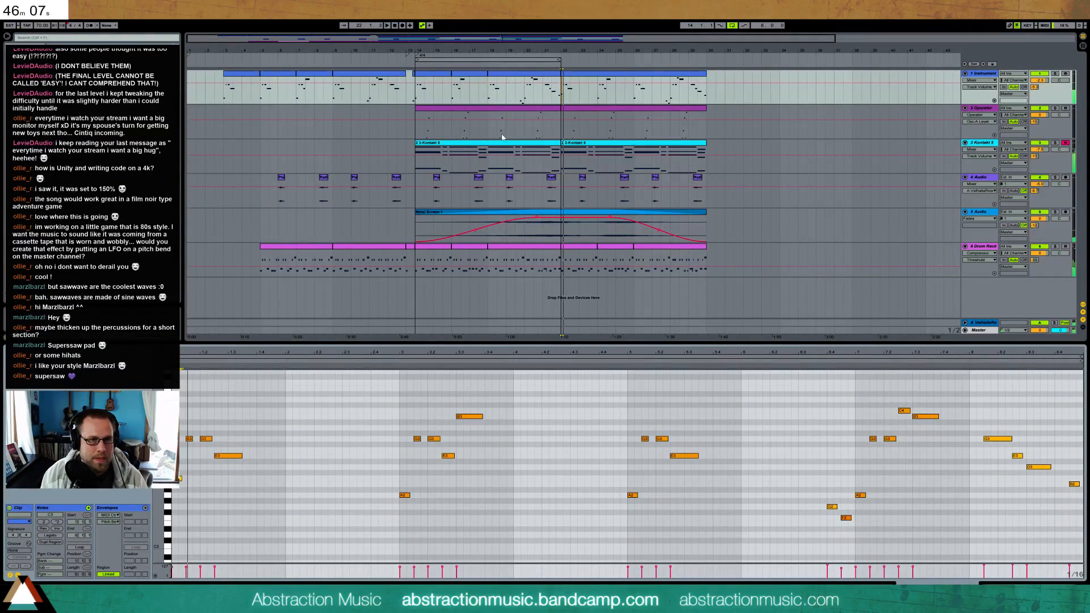
Examine the notes of the preceding 1 Instrument clip at bar 18, and return to the clip at bar 22
{"action": "left_click", "coordinate": [556, 75]}
{"action": "left_click_drag", "start_coordinate": [161, 423], "coordinate": [181, 458]}
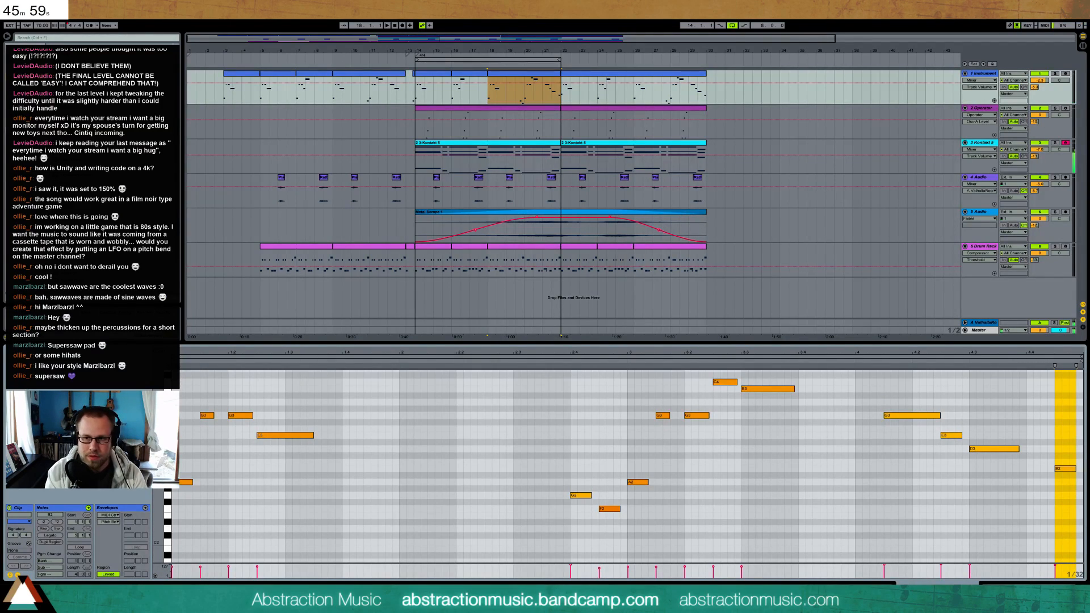
{"action": "left_click", "coordinate": [596, 77]}
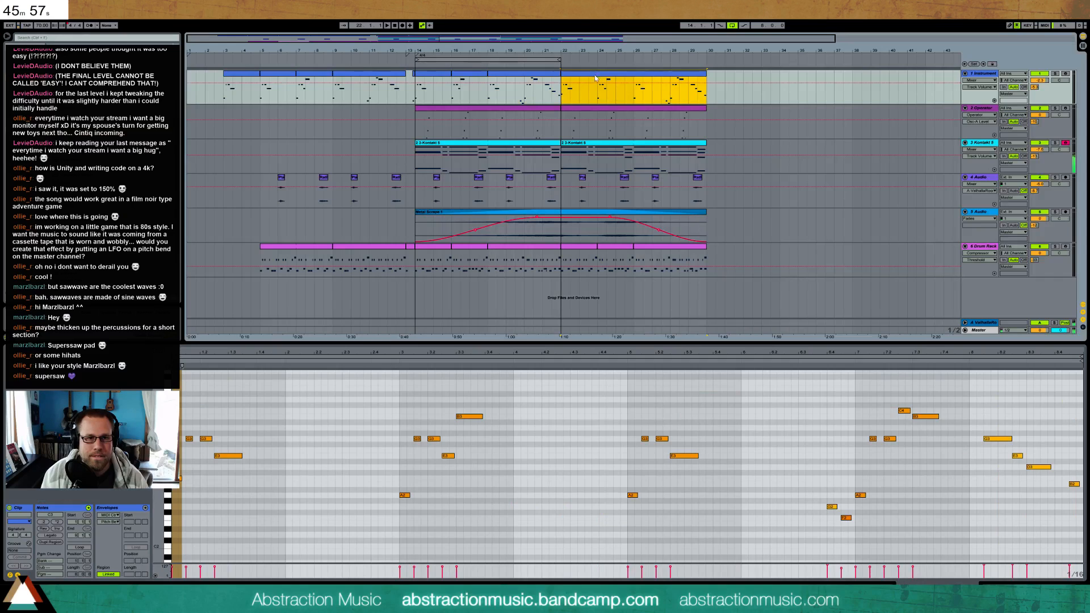
Try adding a low A2 note at the very start of the bar 22 melody clip, listen, and undo it
{"action": "left_click", "coordinate": [176, 501]}
{"action": "double_click", "coordinate": [175, 497]}
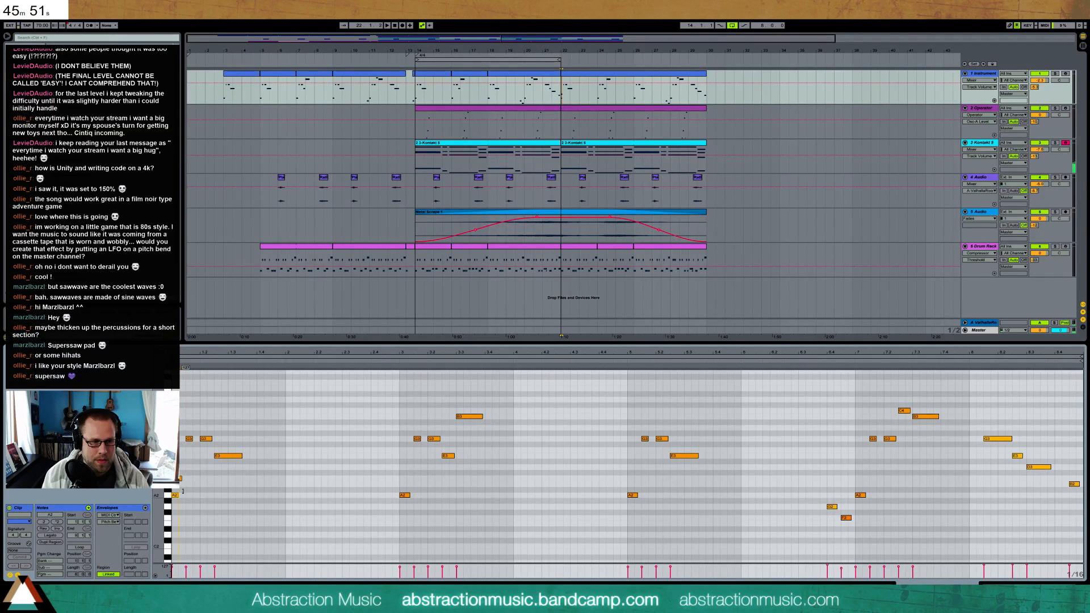
{"action": "key", "text": "space"}
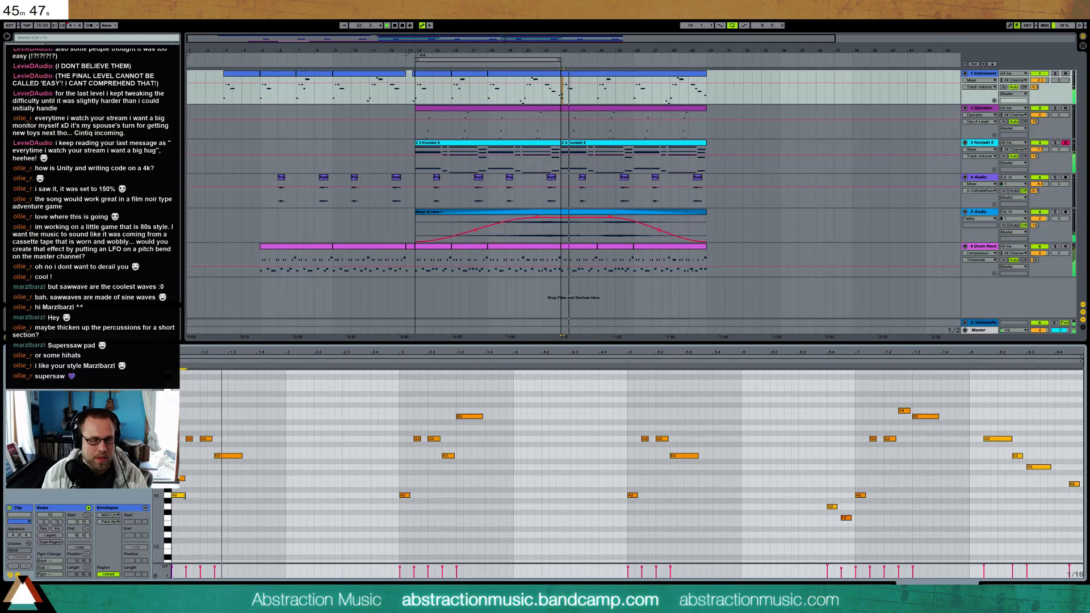
{"action": "key", "text": "space"}
{"action": "key", "text": "ctrl+z"}
{"action": "key", "text": "ctrl+z"}
Play the melody from bar 22 and add a B3 note followed by an A3 note in bar 23
{"action": "key", "text": "space"}
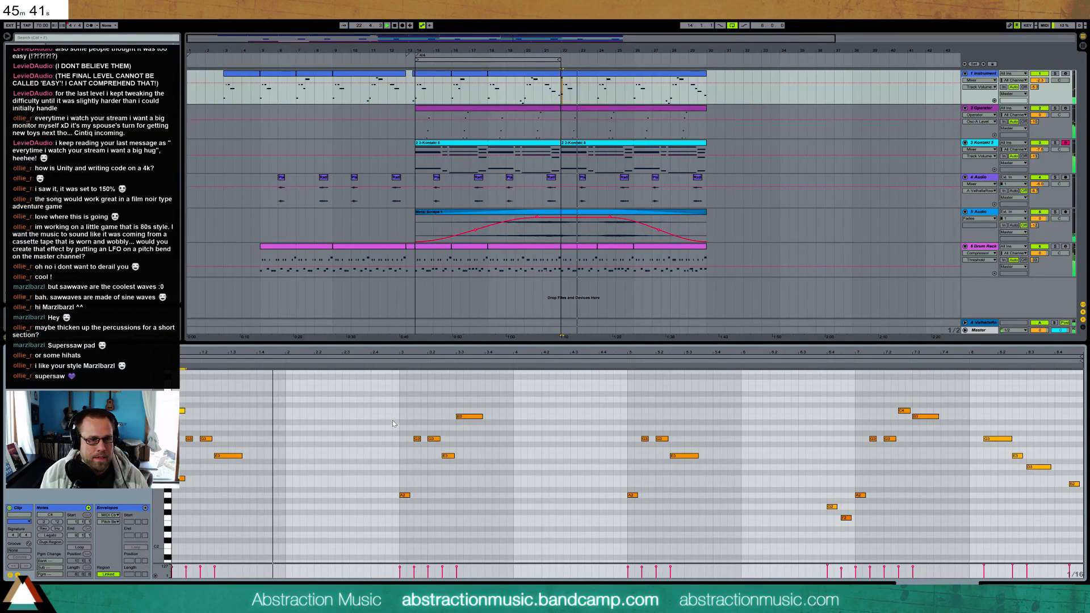
{"action": "double_click", "coordinate": [302, 417]}
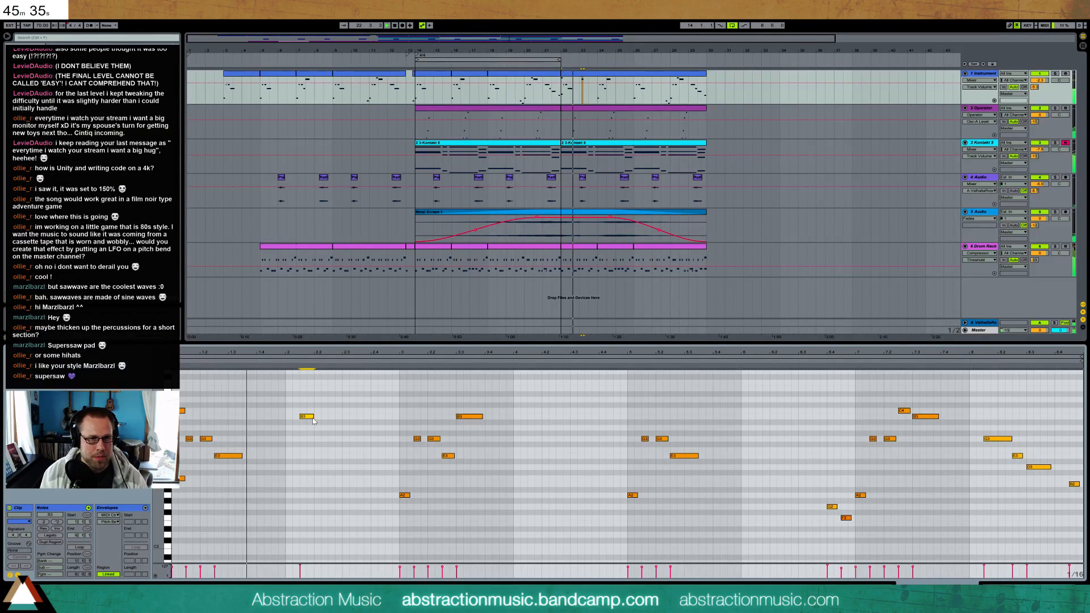
{"action": "double_click", "coordinate": [344, 428]}
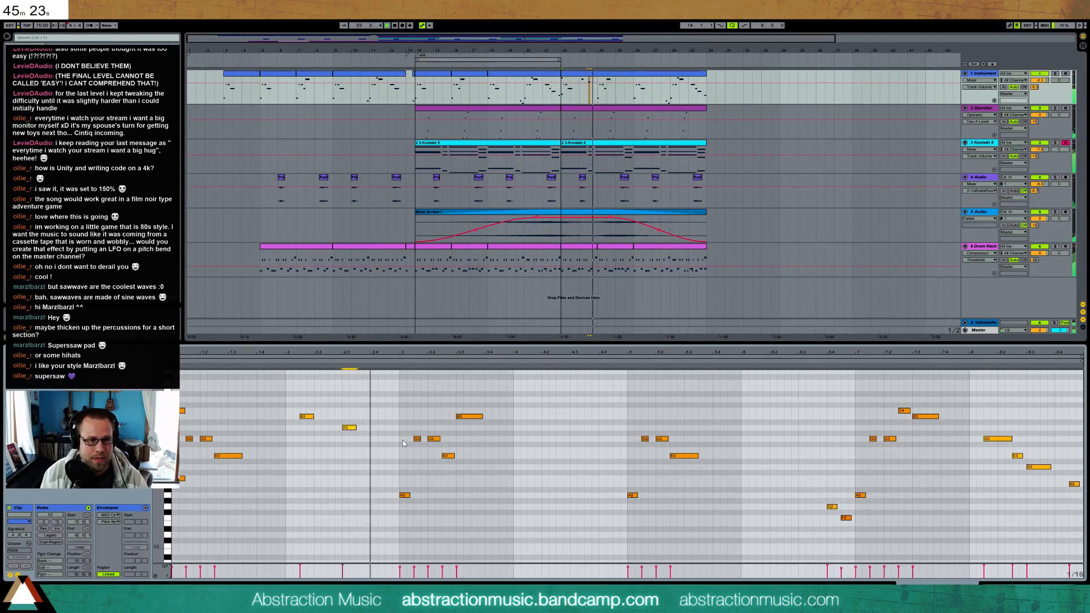
Add a G3 note near the end of bar 23 in the melody clip and play back the new phrase
{"action": "key", "text": "space"}
{"action": "double_click", "coordinate": [375, 450]}
{"action": "left_click_drag", "start_coordinate": [377, 450], "coordinate": [385, 465]}
{"action": "left_click", "coordinate": [369, 367]}
{"action": "key", "text": "space"}
{"action": "key", "text": "space"}
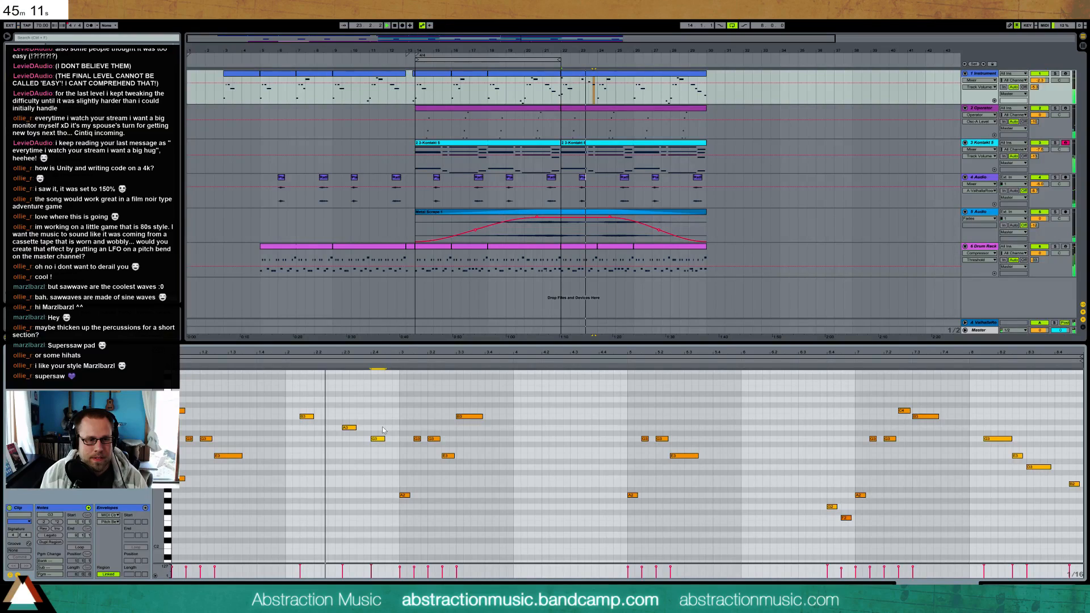
Raise the last added note in bar 23 from G3 to A3 and stop playback
{"action": "left_click", "coordinate": [305, 416]}
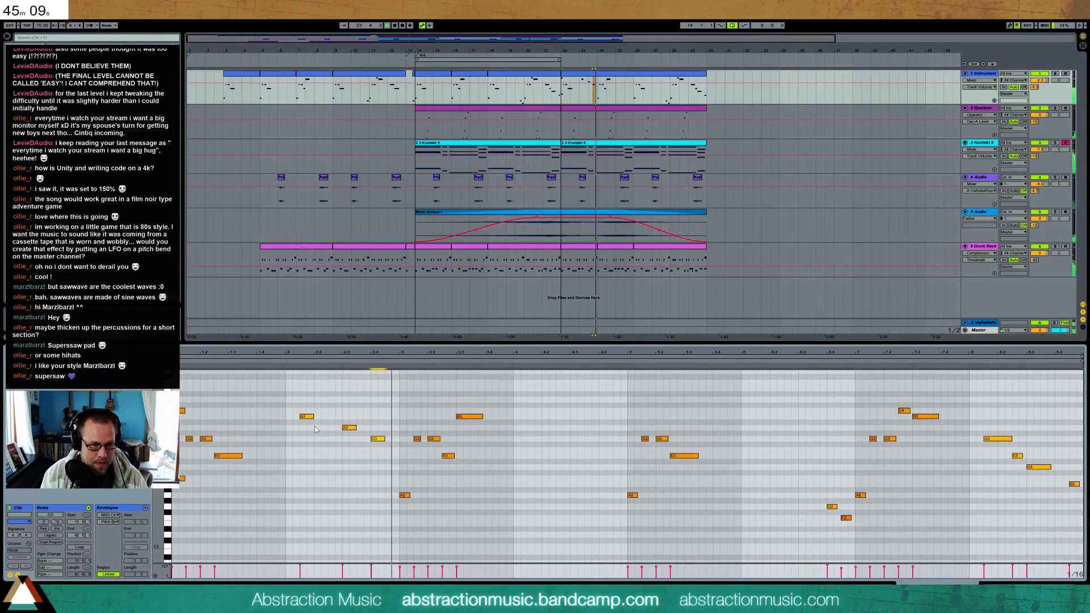
{"action": "left_click", "coordinate": [377, 439]}
{"action": "key", "text": "space"}
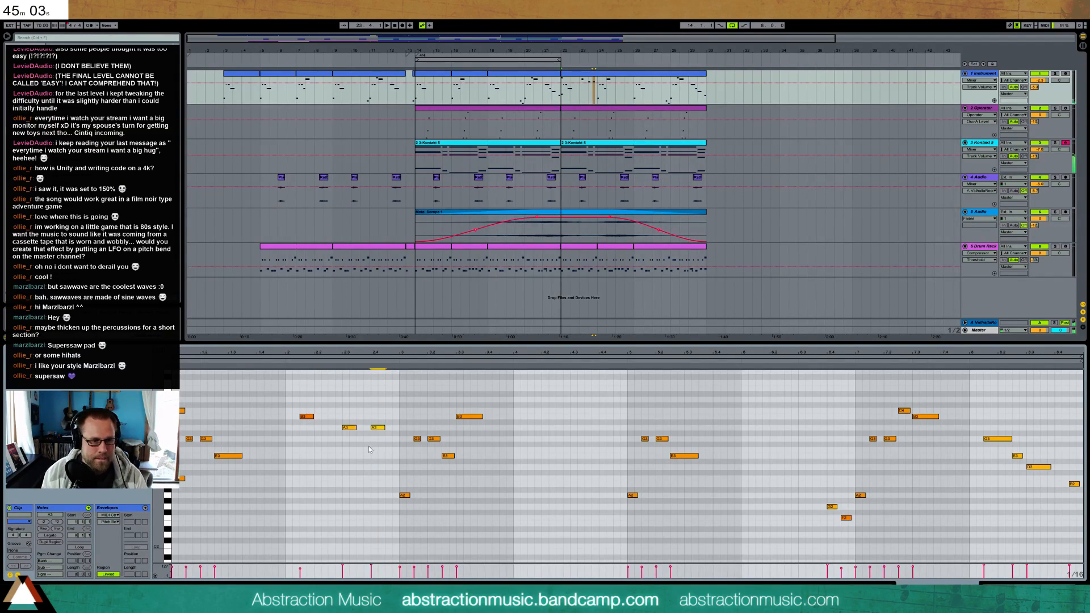
Insert a G3 between the two A3 notes in bar 23, shift the final A3 slightly later, and listen to the phrase
{"action": "double_click", "coordinate": [363, 439]}
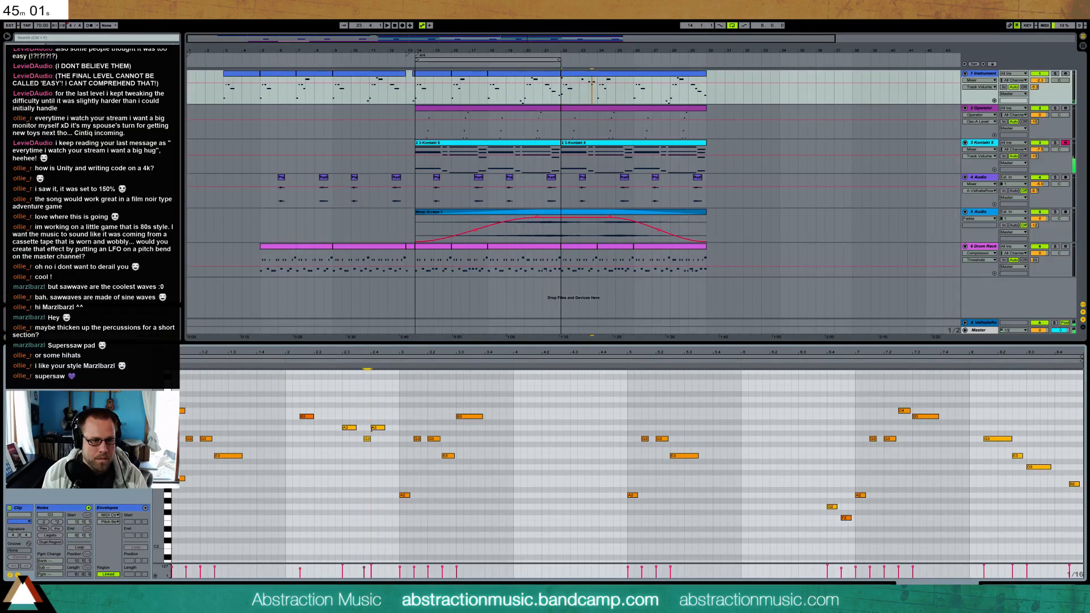
{"action": "left_click", "coordinate": [339, 359]}
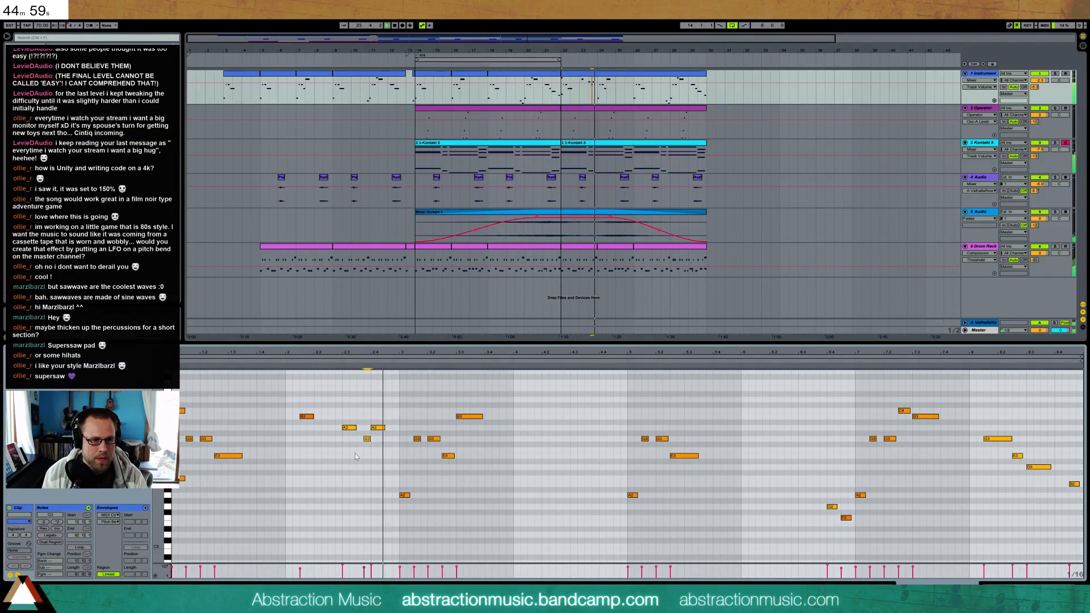
{"action": "left_click_drag", "start_coordinate": [364, 415], "coordinate": [385, 439]}
{"action": "key", "text": "Right"}
{"action": "key", "text": "Right"}
{"action": "double_click", "coordinate": [376, 438]}
{"action": "key", "text": "space"}
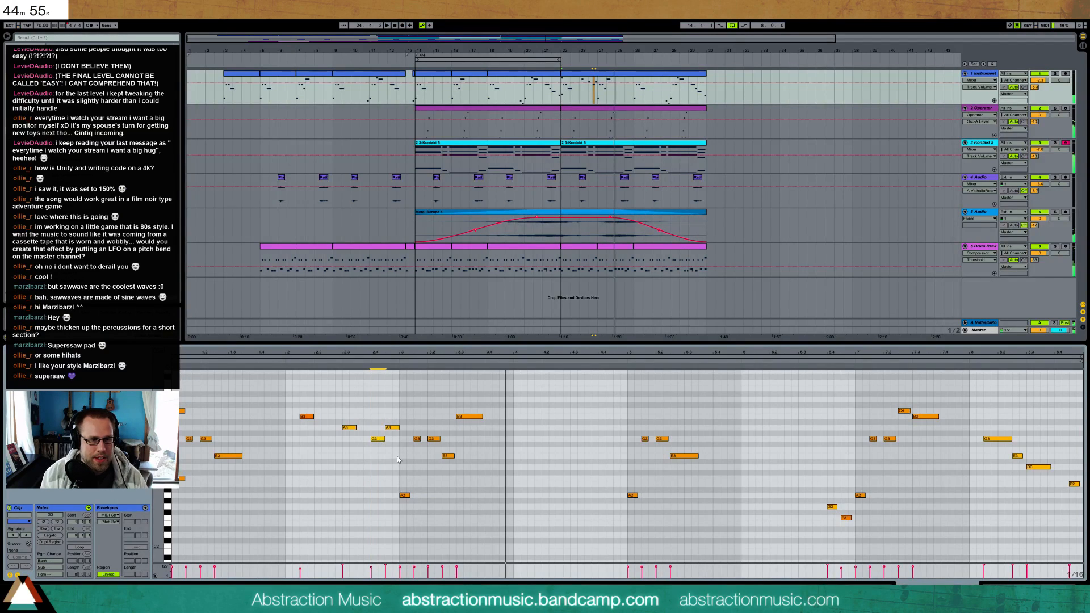
{"action": "left_click", "coordinate": [310, 417]}
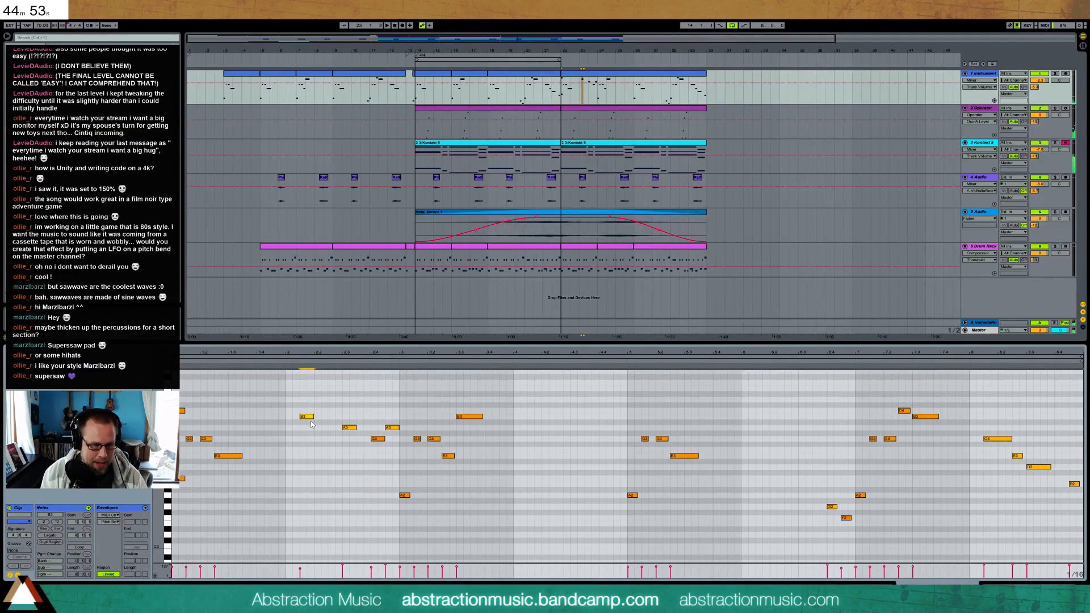
Insert a new MIDI track below the lead melody track and load the Analog synth onto it
{"action": "left_click", "coordinate": [349, 428]}
{"action": "left_click", "coordinate": [392, 428]}
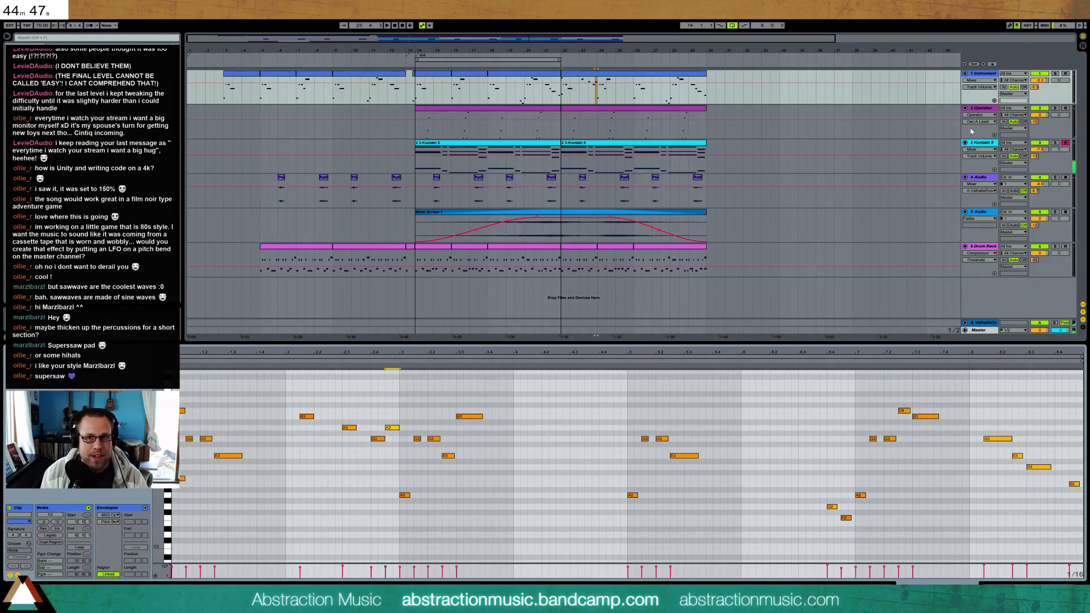
{"action": "left_click", "coordinate": [985, 74]}
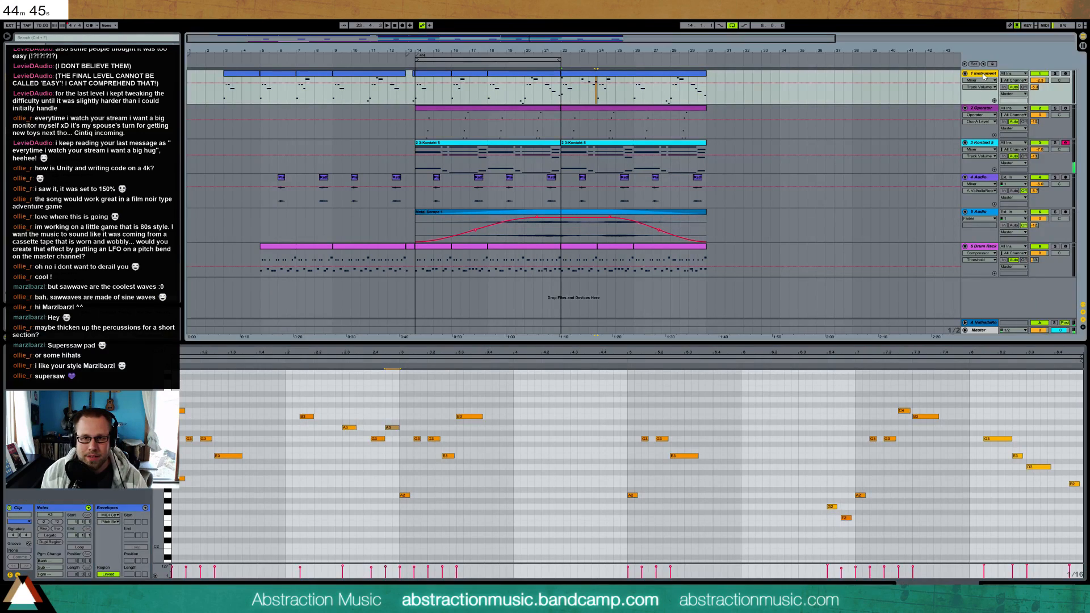
{"action": "key", "text": "ctrl+shift+t"}
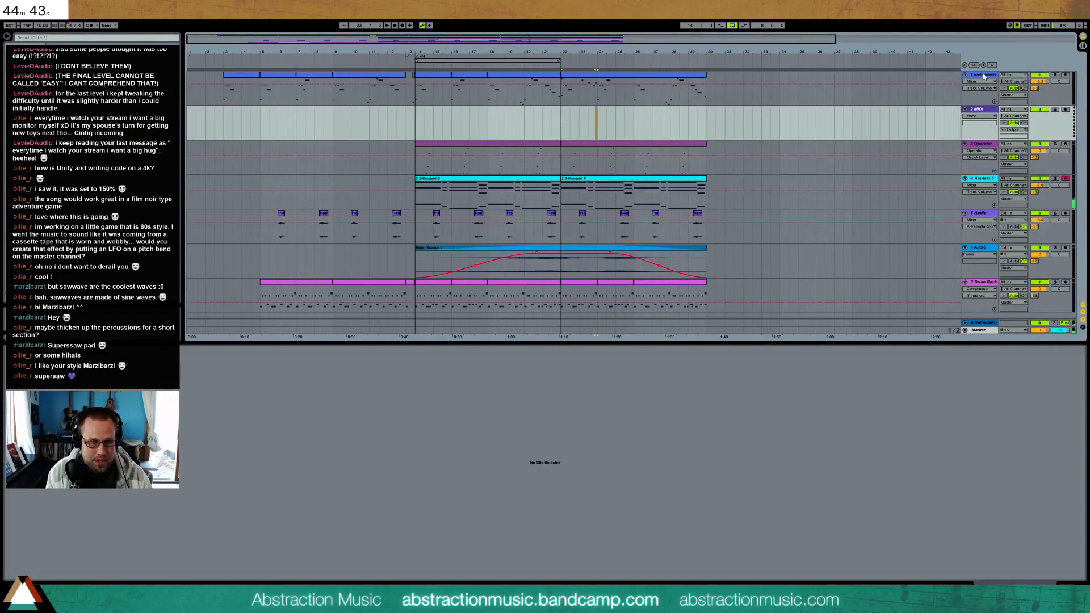
{"action": "left_click", "coordinate": [26, 69]}
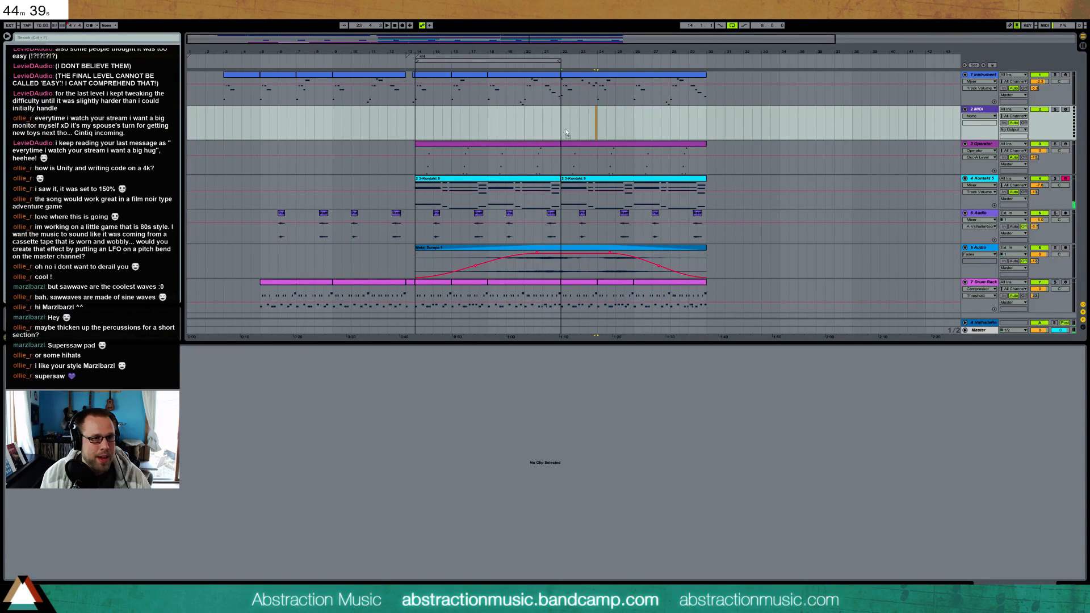
{"action": "key", "text": "Return"}
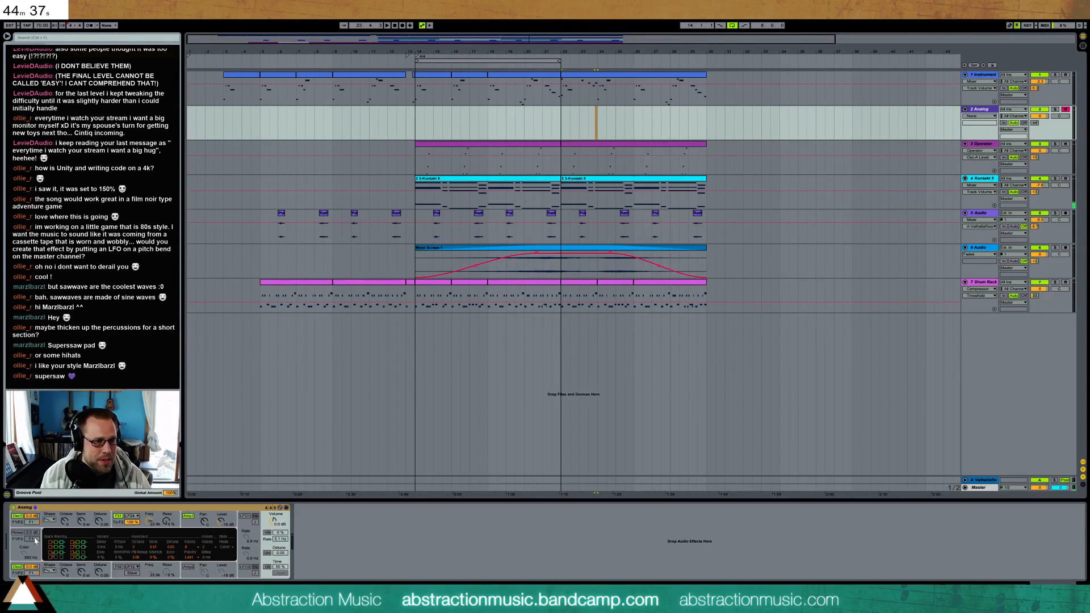
Detune both Analog oscillators against each other, enable detuned unison and adjust the voice settings for a supersaw sound
{"action": "left_click", "coordinate": [101, 521]}
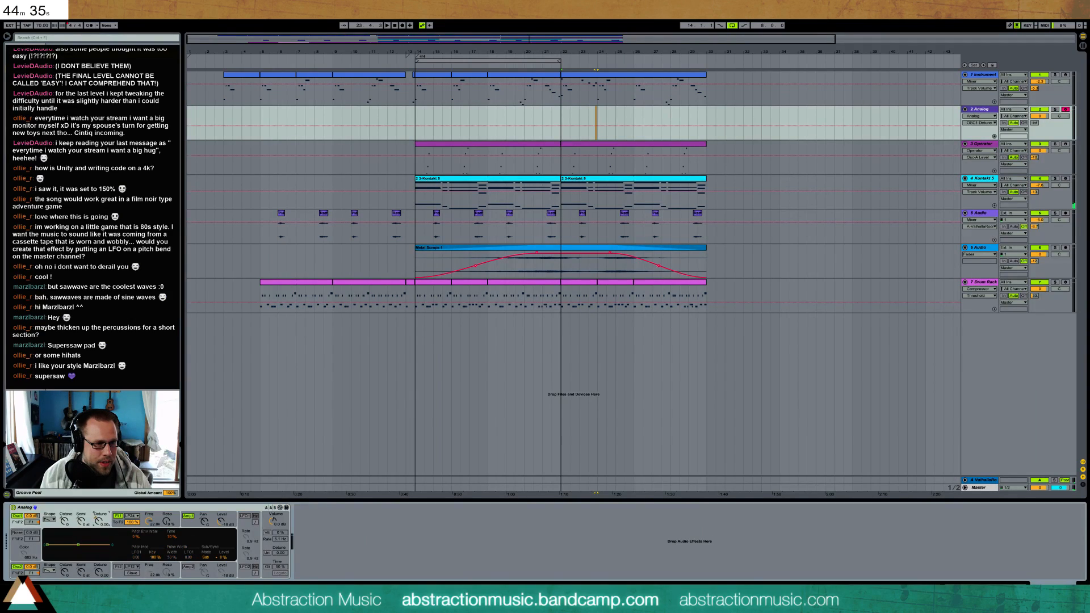
{"action": "left_click_drag", "start_coordinate": [100, 573], "coordinate": [100, 575]}
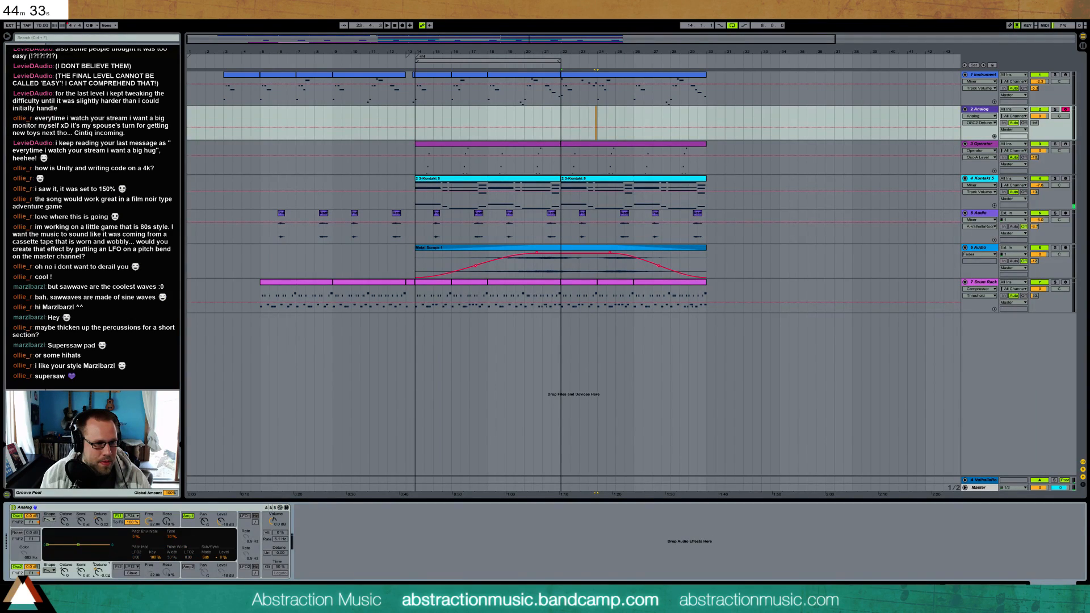
{"action": "mouse_move", "coordinate": [280, 553]}
{"action": "left_mouse_down"}
{"action": "mouse_move", "coordinate": [279, 539]}
{"action": "mouse_move", "coordinate": [277, 556]}
{"action": "left_mouse_up"}
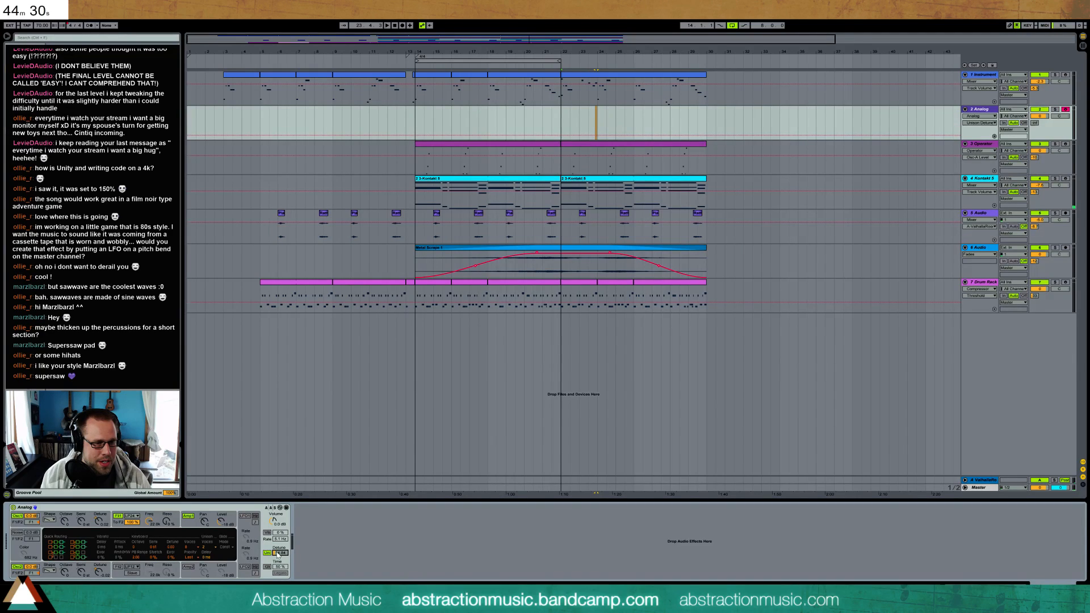
{"action": "left_click", "coordinate": [197, 549]}
{"action": "left_click", "coordinate": [193, 531]}
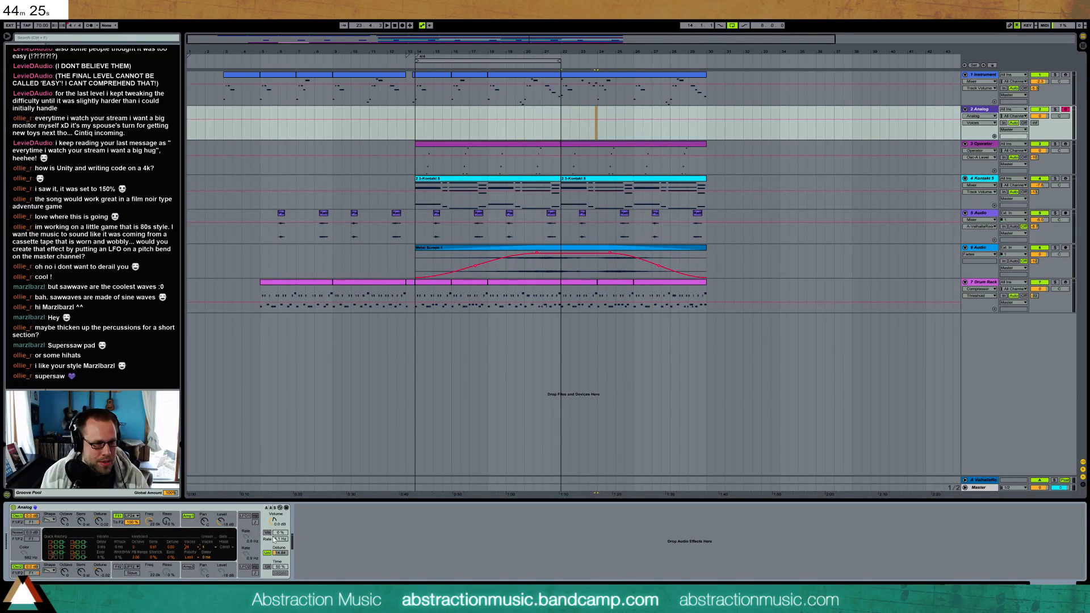
Lower Analog's filter 1 cutoff, add resonance and reshape the filter envelope's decay and sustain
{"action": "left_click", "coordinate": [151, 522]}
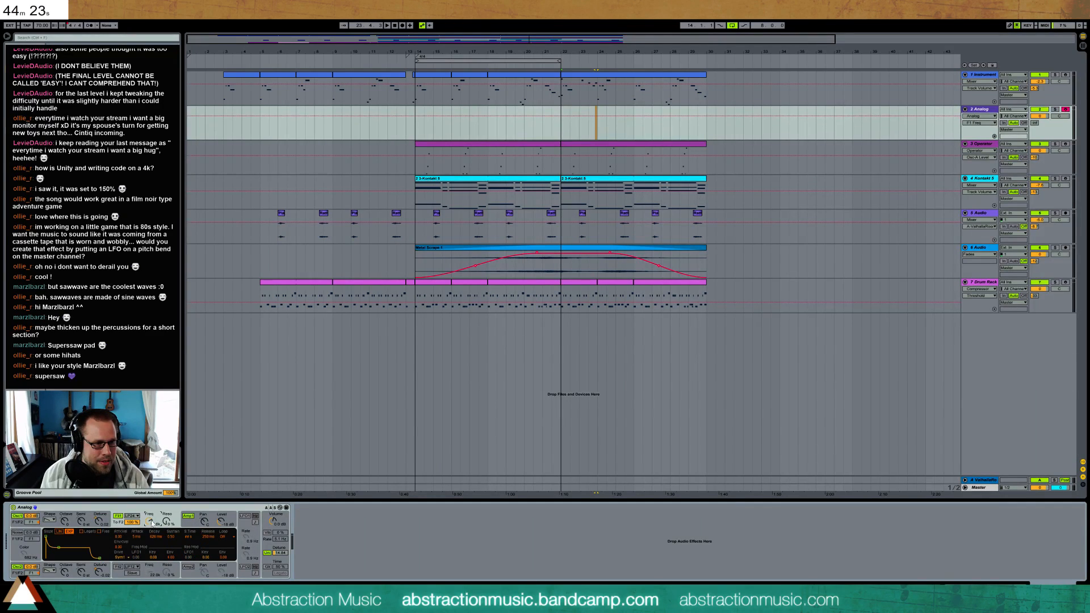
{"action": "left_click", "coordinate": [167, 522]}
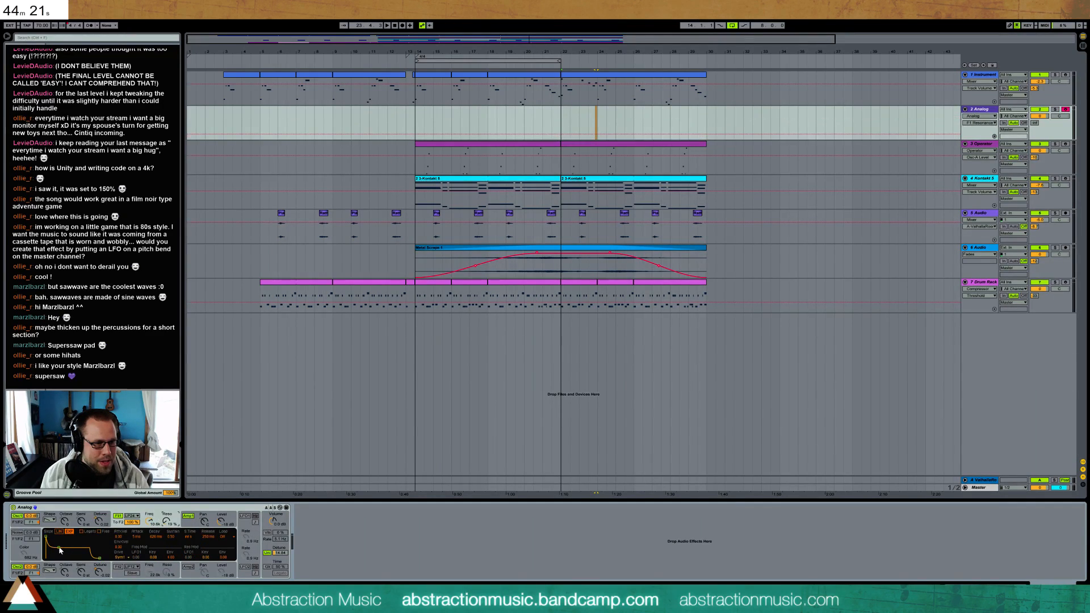
{"action": "left_click_drag", "start_coordinate": [58, 549], "coordinate": [57, 547]}
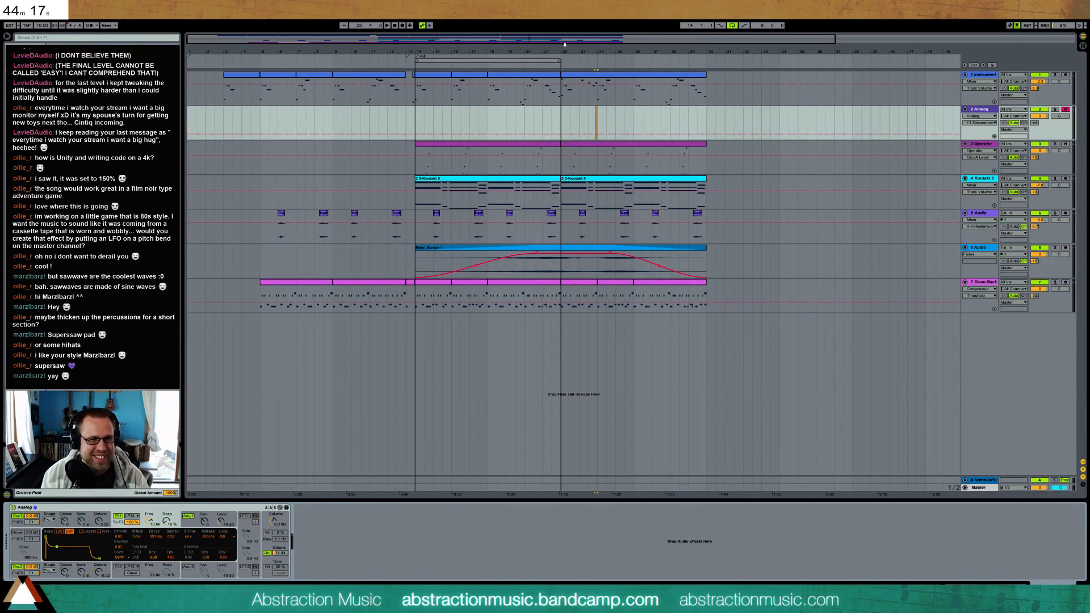
Raise the sustain of the Amp 1 envelope on the new Analog track
{"action": "left_click", "coordinate": [582, 81]}
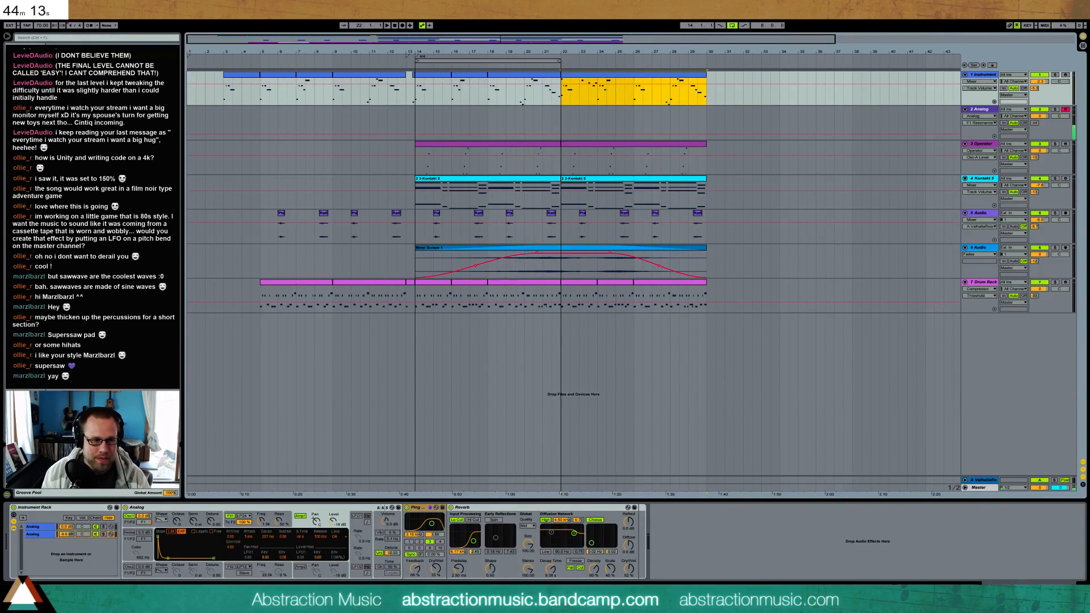
{"action": "left_click", "coordinate": [608, 126]}
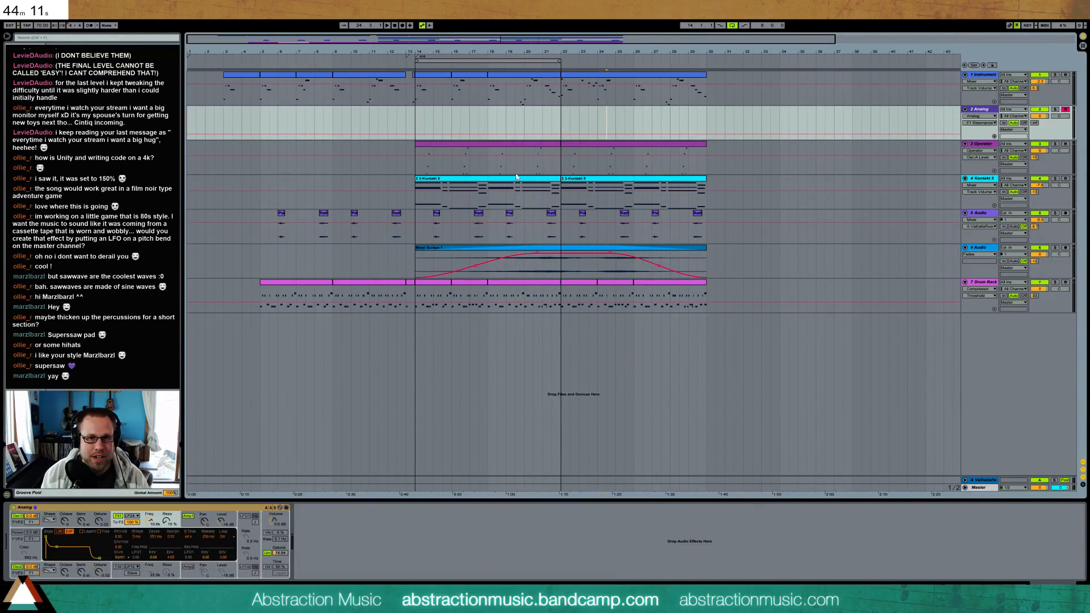
{"action": "left_click", "coordinate": [188, 516]}
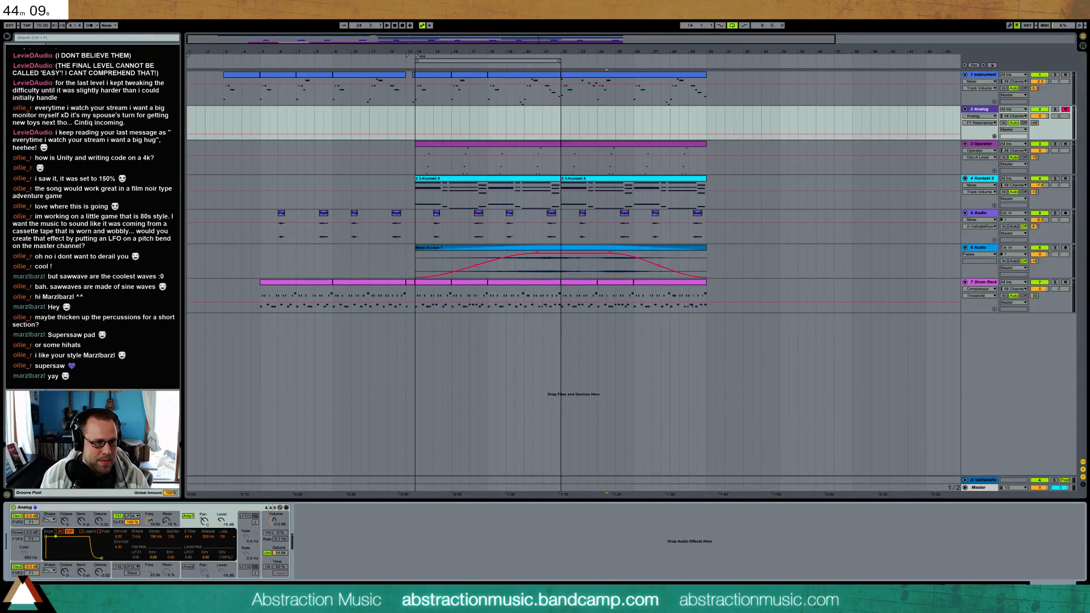
{"action": "left_click_drag", "start_coordinate": [56, 540], "coordinate": [60, 537]}
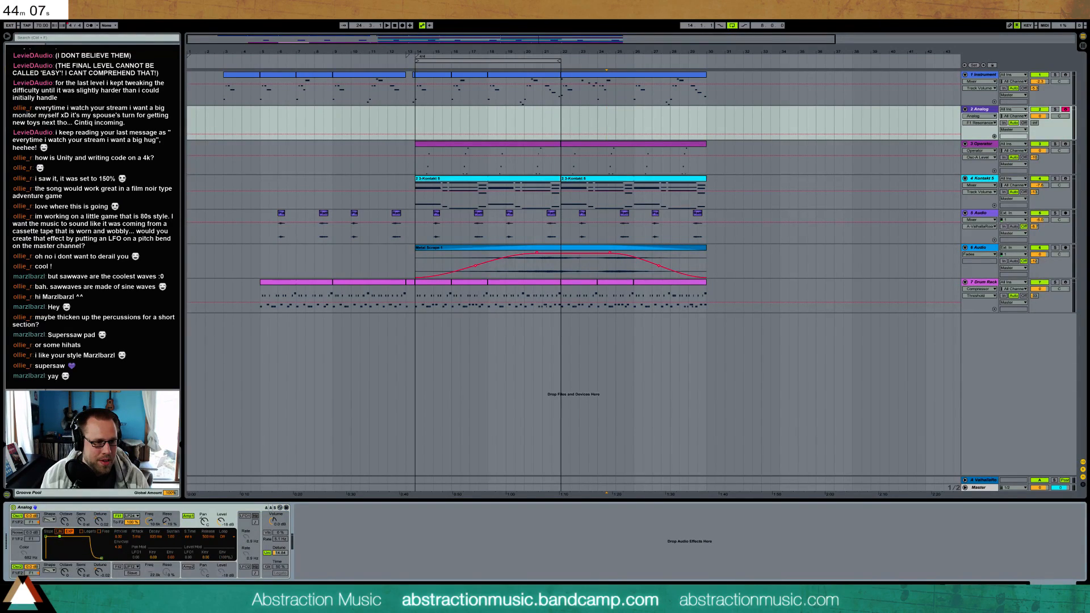
Refine Analog's filter 1 by adjusting its resonance, envelope modulation of the frequency and cutoff
{"action": "left_click", "coordinate": [114, 524]}
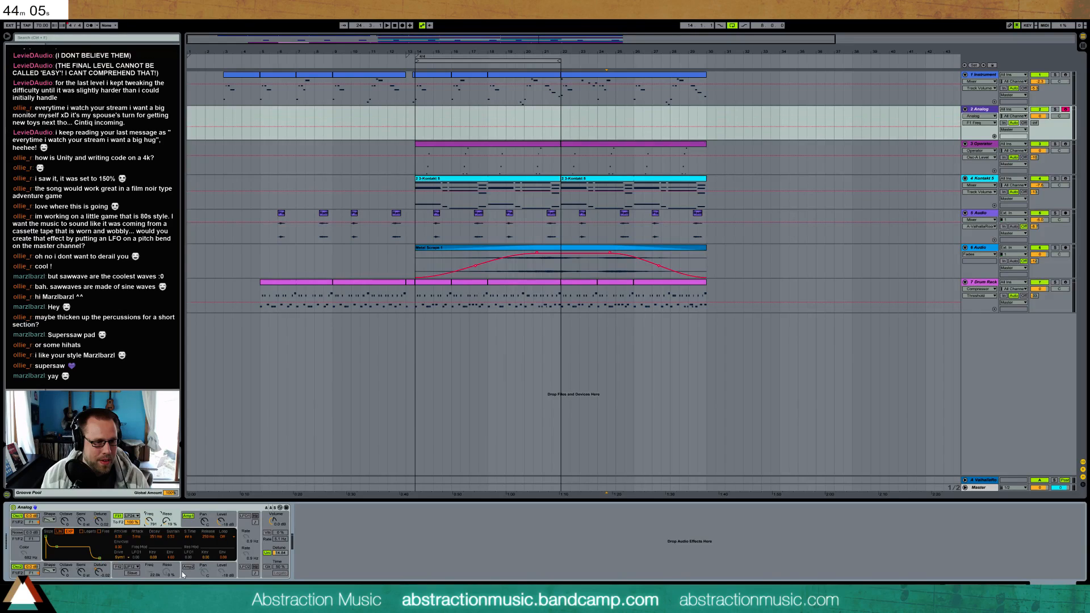
{"action": "left_click_drag", "start_coordinate": [167, 521], "coordinate": [167, 524]}
{"action": "left_click_drag", "start_coordinate": [174, 562], "coordinate": [174, 569]}
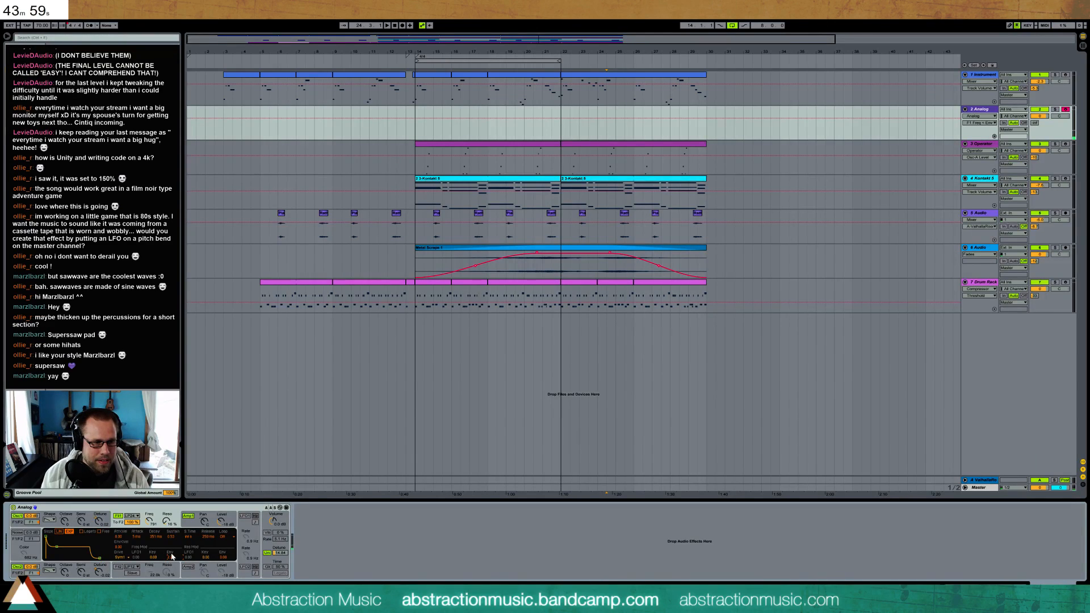
{"action": "left_click_drag", "start_coordinate": [149, 523], "coordinate": [149, 517]}
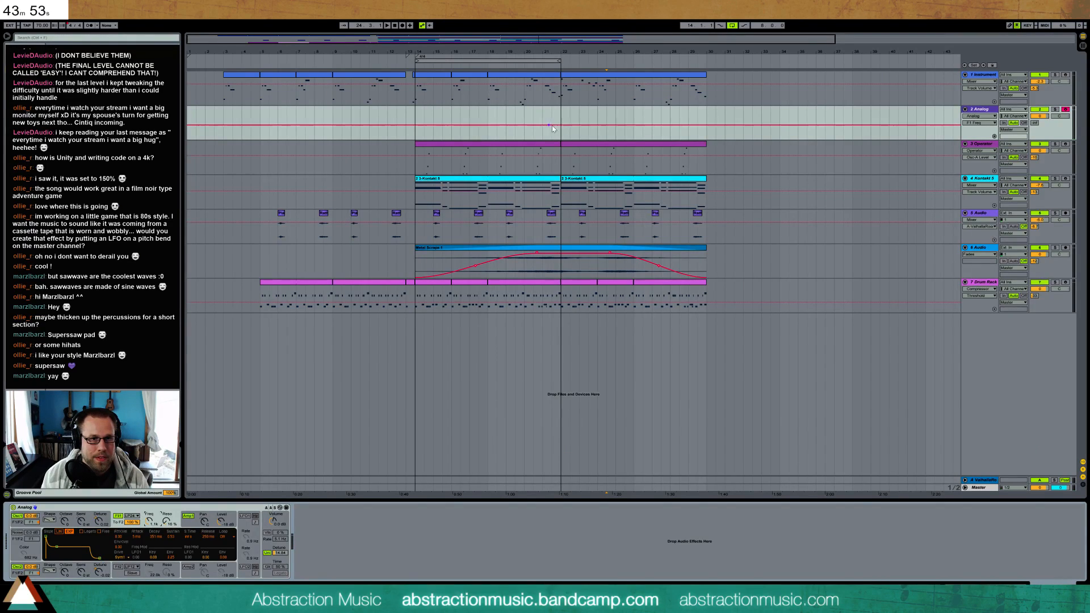
Copy the bar 22 melody clip onto the Analog track and thin out its opening, removing the quick notes through bar 24
{"action": "left_click", "coordinate": [566, 80]}
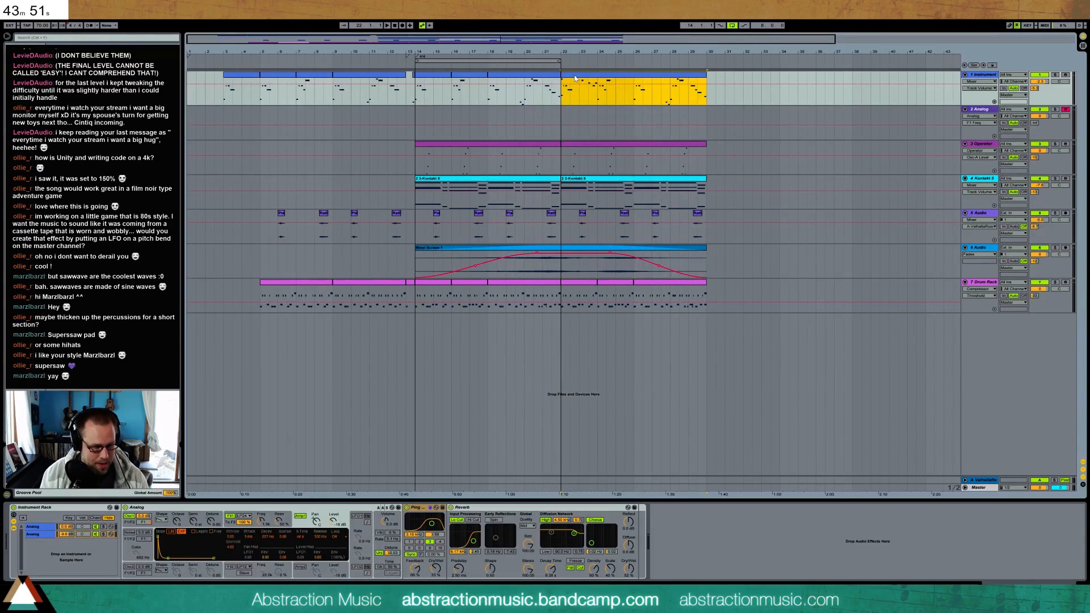
{"action": "left_click_drag", "start_coordinate": [571, 80], "coordinate": [577, 113]}
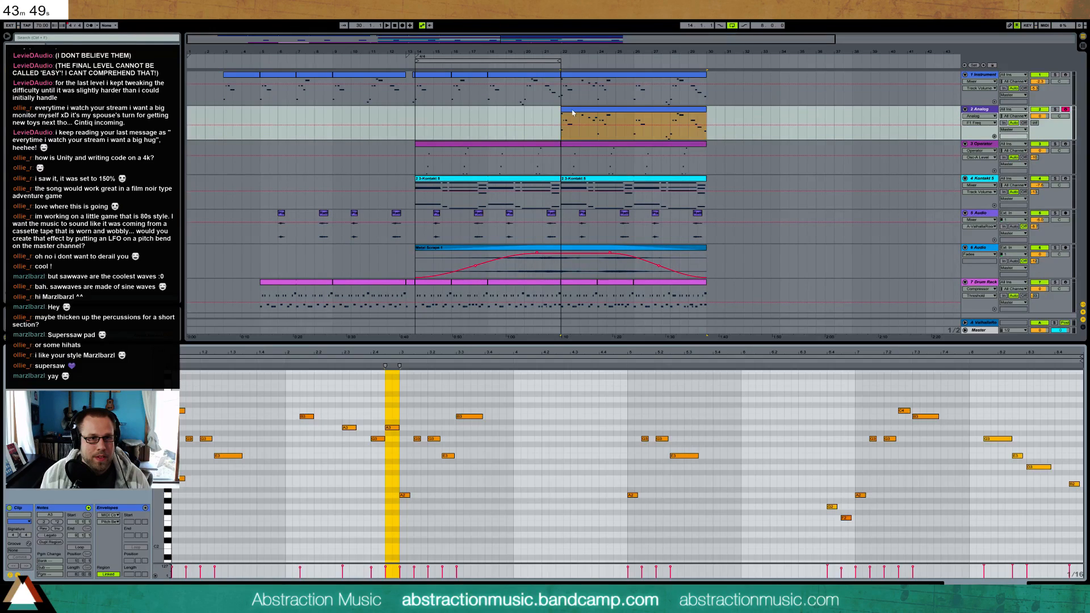
{"action": "left_click_drag", "start_coordinate": [337, 534], "coordinate": [363, 428]}
{"action": "key", "text": "Delete"}
{"action": "left_click_drag", "start_coordinate": [384, 438], "coordinate": [488, 502]}
{"action": "key", "text": "Delete"}
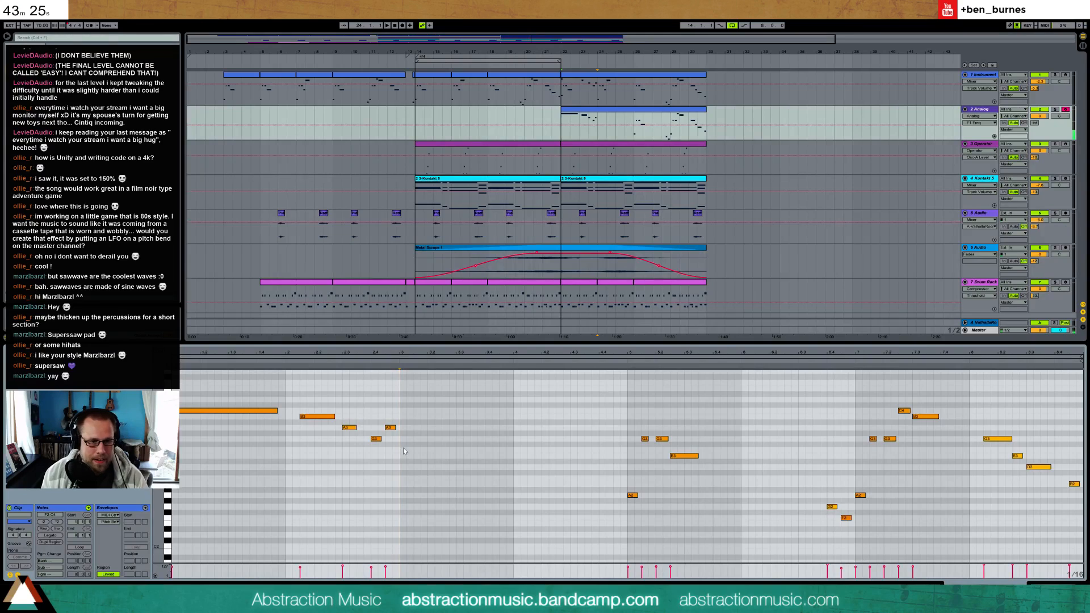
Add a three-beat E3 note in bar 24 of the Analog clip and adjust the track volume during playback
{"action": "left_click_drag", "start_coordinate": [417, 456], "coordinate": [499, 455]}
{"action": "key", "text": "space"}
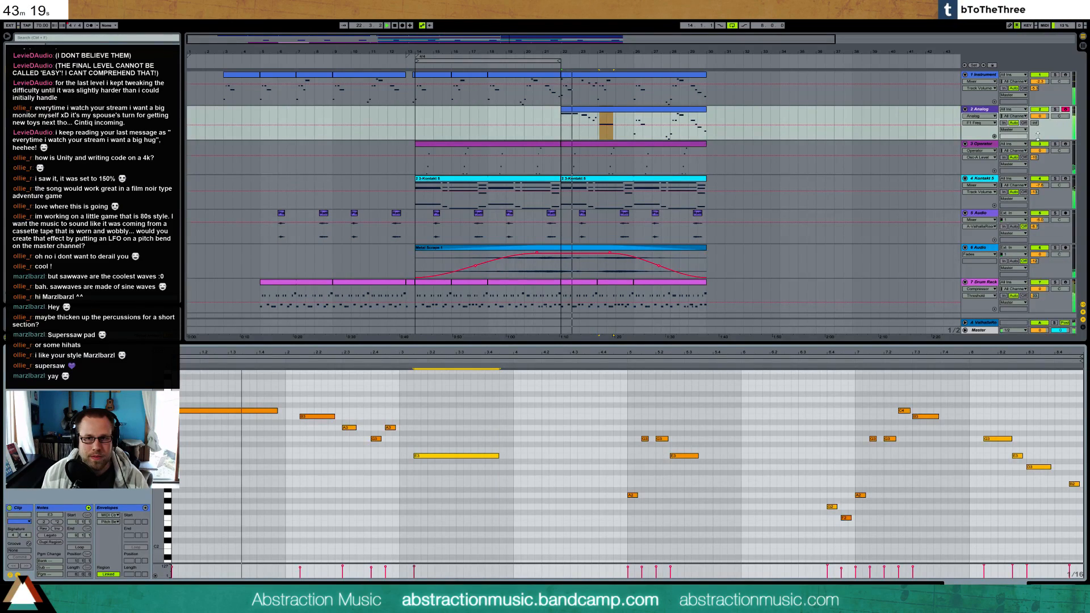
{"action": "mouse_move", "coordinate": [1040, 116]}
{"action": "left_mouse_down"}
{"action": "mouse_move", "coordinate": [1040, 135]}
{"action": "mouse_move", "coordinate": [1039, 114]}
{"action": "left_mouse_up"}
{"action": "key", "text": "space"}
Move the long E3 to the start of bar 24 and adjust the Analog track volume while listening
{"action": "left_click_drag", "start_coordinate": [445, 456], "coordinate": [431, 456]}
{"action": "key", "text": "space"}
{"action": "mouse_move", "coordinate": [1035, 122]}
{"action": "left_mouse_down"}
{"action": "mouse_move", "coordinate": [1040, 113]}
{"action": "mouse_move", "coordinate": [1040, 126]}
{"action": "left_mouse_up"}
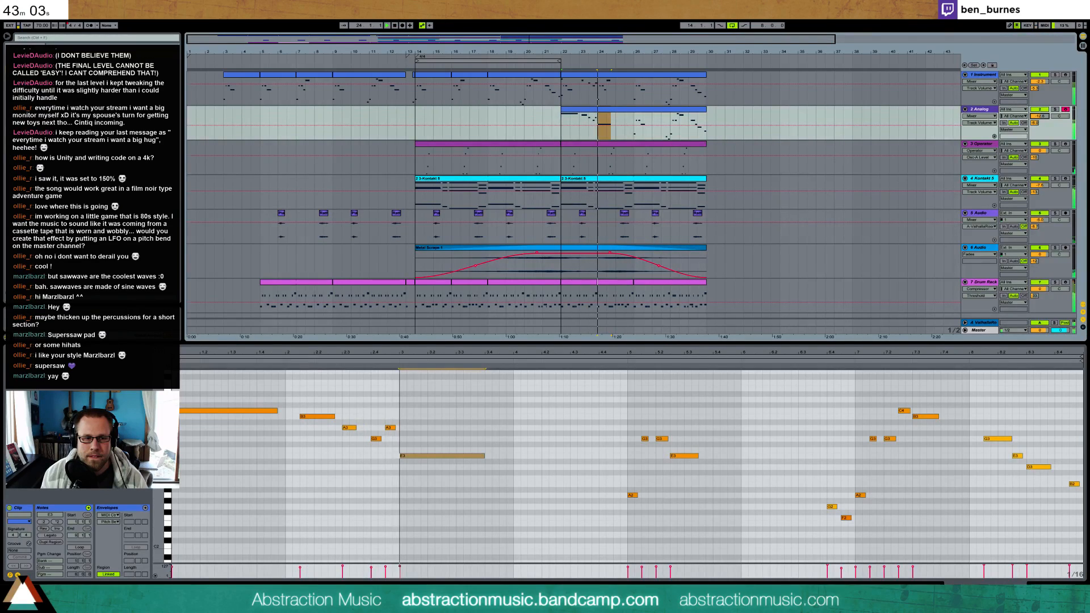
{"action": "left_click", "coordinate": [421, 426]}
{"action": "key", "text": "space"}
Shift the long E3 an eighth note later, lengthen the A3 before it, and listen to the phrase
{"action": "left_click_drag", "start_coordinate": [421, 425], "coordinate": [434, 469]}
{"action": "key", "text": "Right"}
{"action": "key", "text": "Right"}
{"action": "key", "text": "Right"}
{"action": "key", "text": "Left"}
{"action": "left_click", "coordinate": [394, 428]}
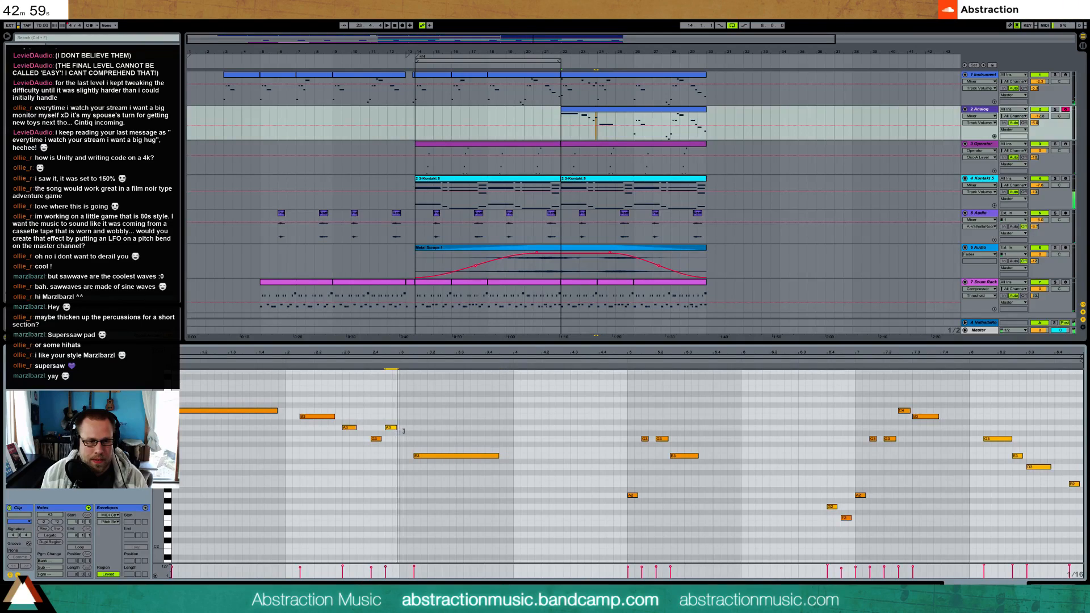
{"action": "key", "text": "space"}
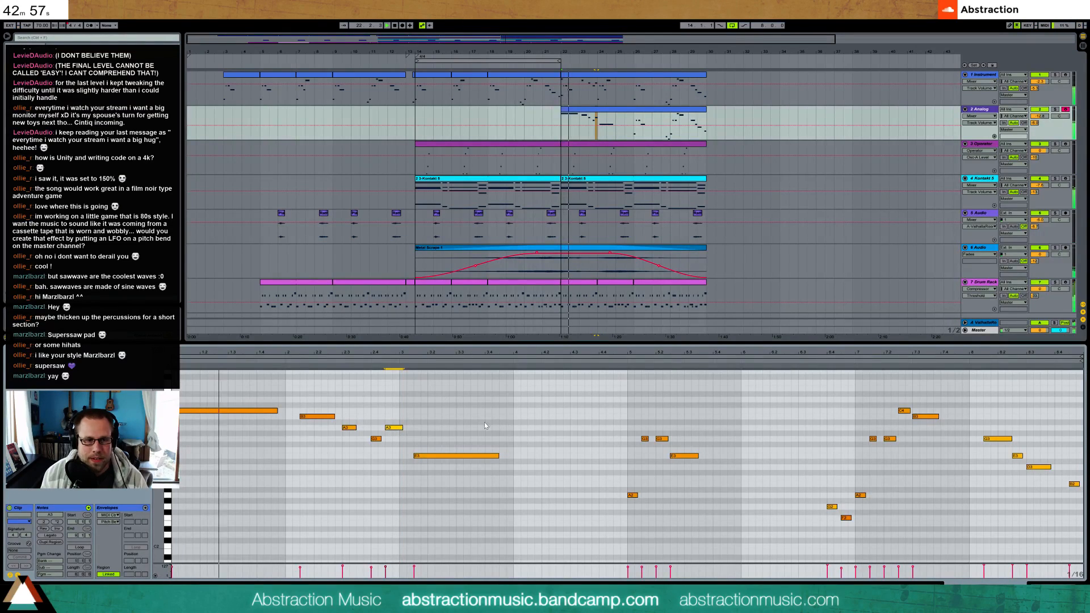
{"action": "key", "text": "space"}
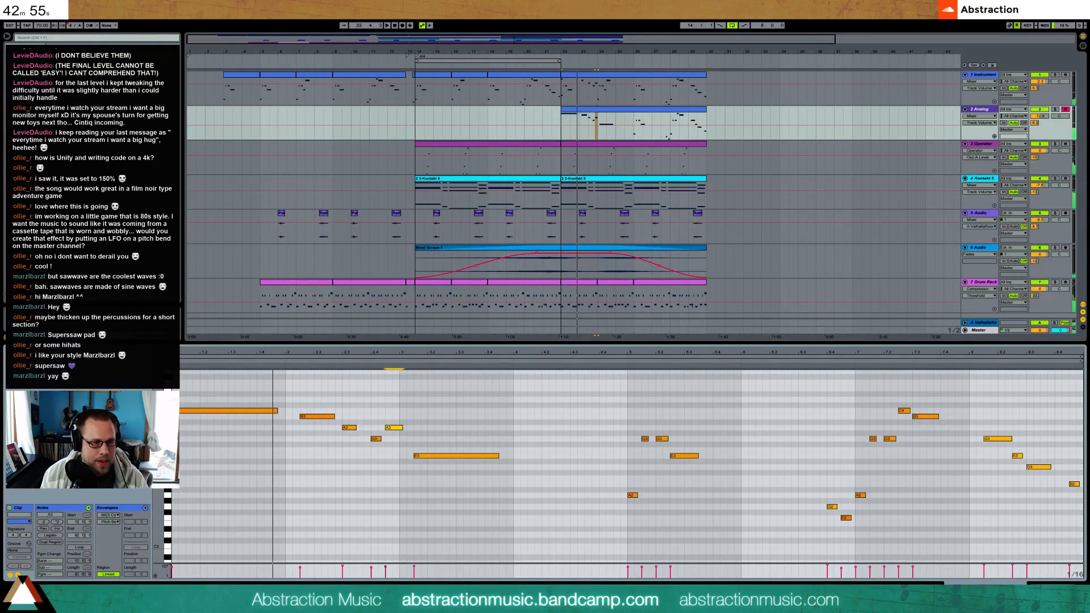
Show the Analog clip's pitch bend envelope, draw a bend rising to centre at the clip's start, and play it
{"action": "left_click", "coordinate": [18, 575]}
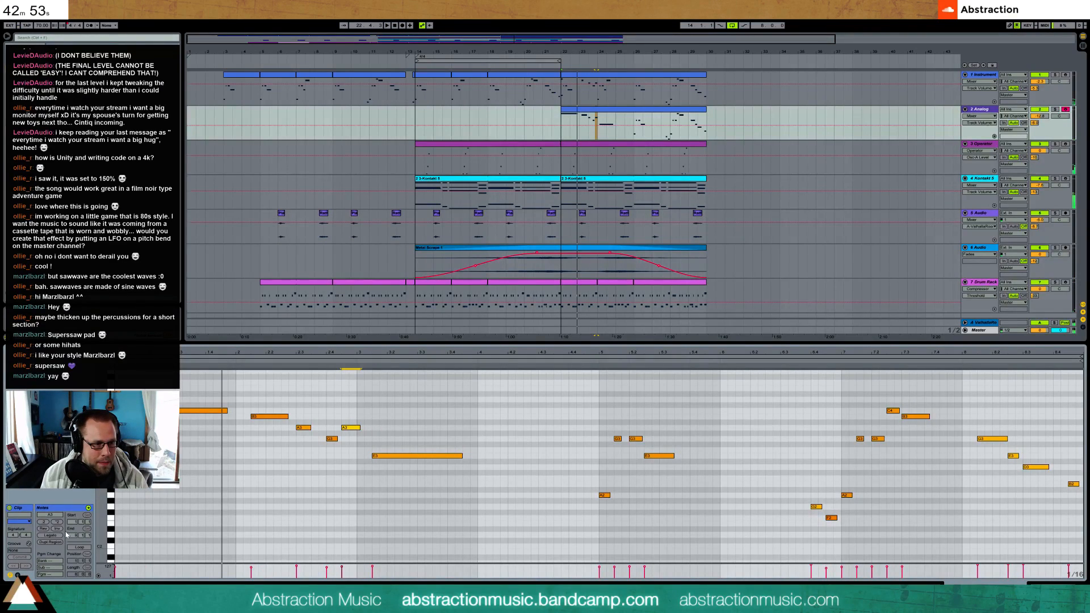
{"action": "left_click", "coordinate": [17, 575]}
{"action": "left_click_drag", "start_coordinate": [168, 490], "coordinate": [154, 486]}
{"action": "left_click_drag", "start_coordinate": [159, 474], "coordinate": [159, 533]}
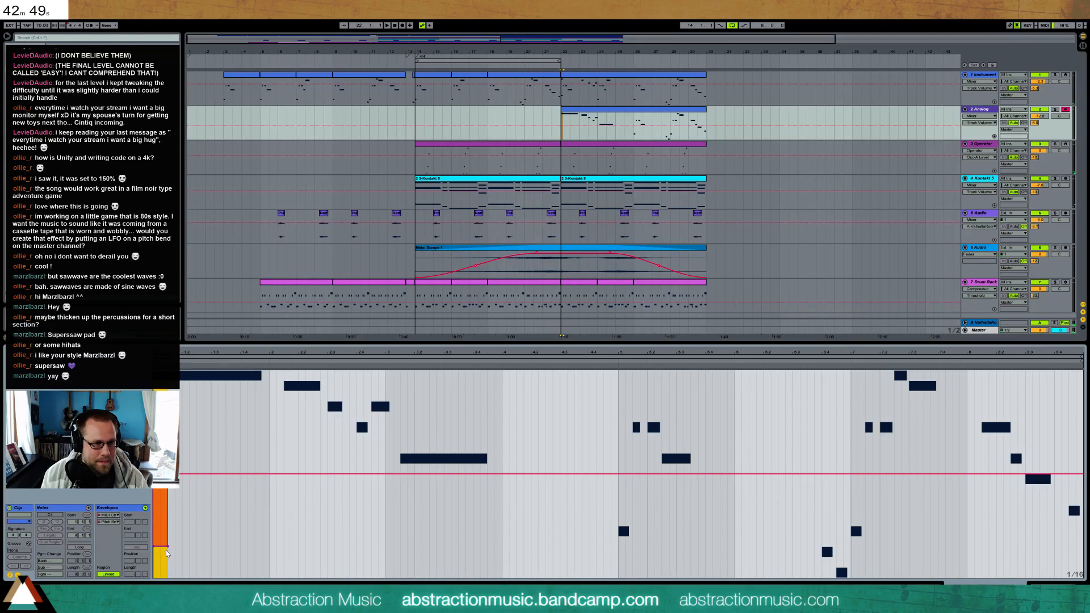
{"action": "key", "text": "space"}
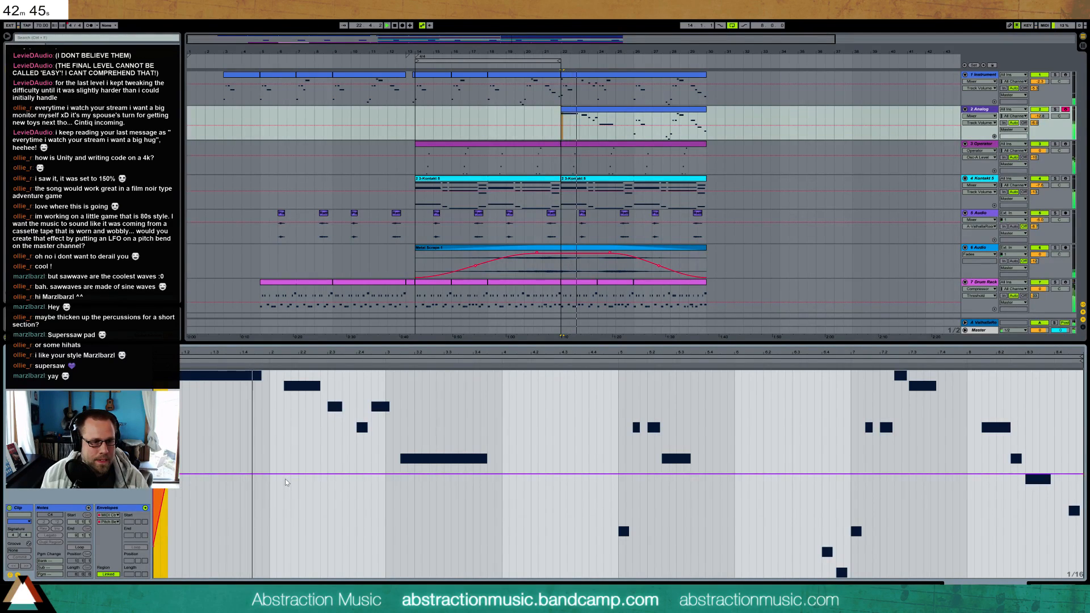
Try a downward pitch bend ramp at the end of the B3 note in bar 23
{"action": "left_click", "coordinate": [317, 484]}
{"action": "left_click_drag", "start_coordinate": [317, 474], "coordinate": [317, 531]}
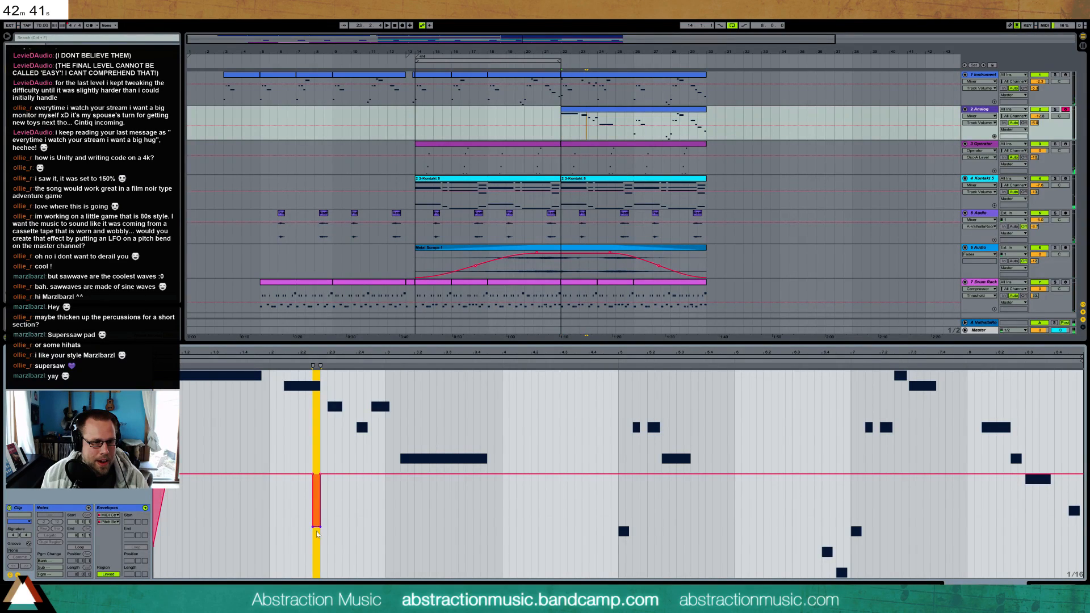
{"action": "left_click", "coordinate": [313, 528]}
{"action": "left_click", "coordinate": [278, 368]}
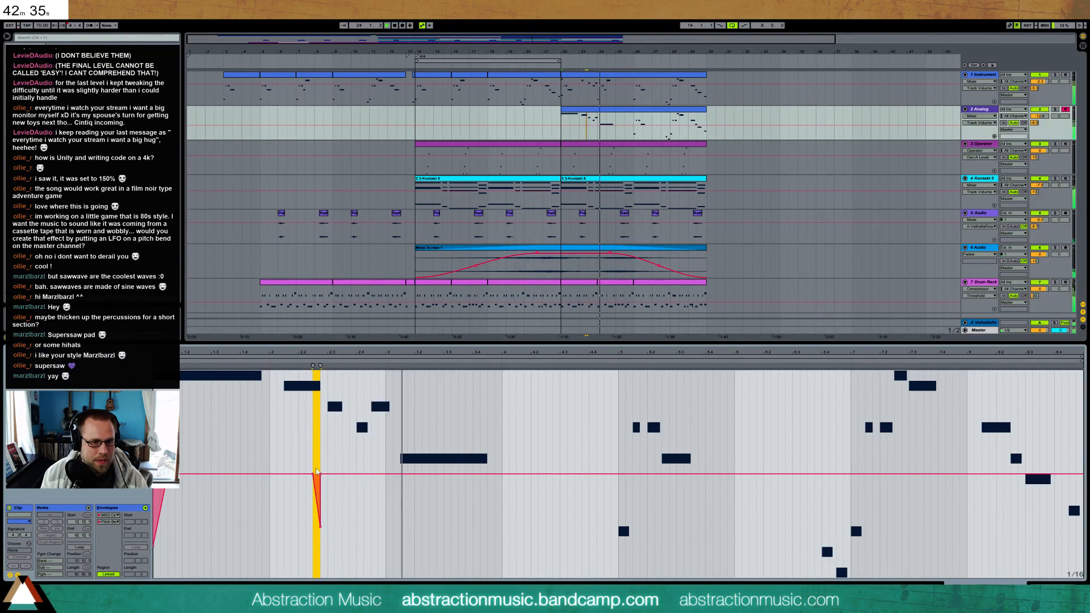
{"action": "key", "text": "Delete"}
{"action": "key", "text": "space"}
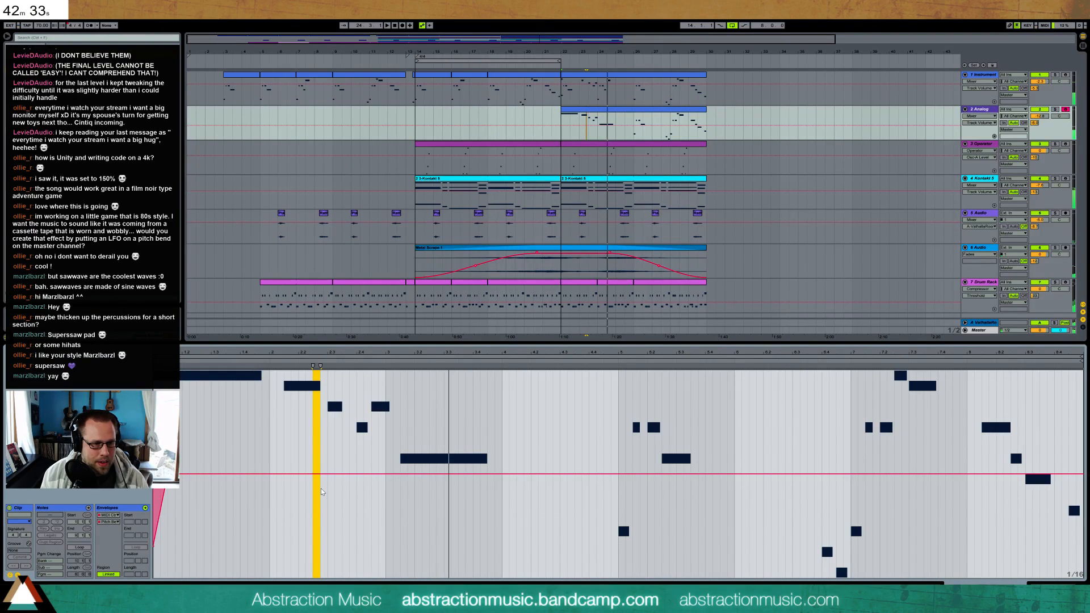
Draw a steep downward pitch bend ramp between the B3 and the following A3 in bar 23, and listen from bar 22
{"action": "left_click", "coordinate": [324, 489]}
{"action": "left_click_drag", "start_coordinate": [324, 476], "coordinate": [324, 555]}
{"action": "left_click", "coordinate": [321, 560]}
{"action": "left_click", "coordinate": [328, 560]}
{"action": "left_click", "coordinate": [226, 529]}
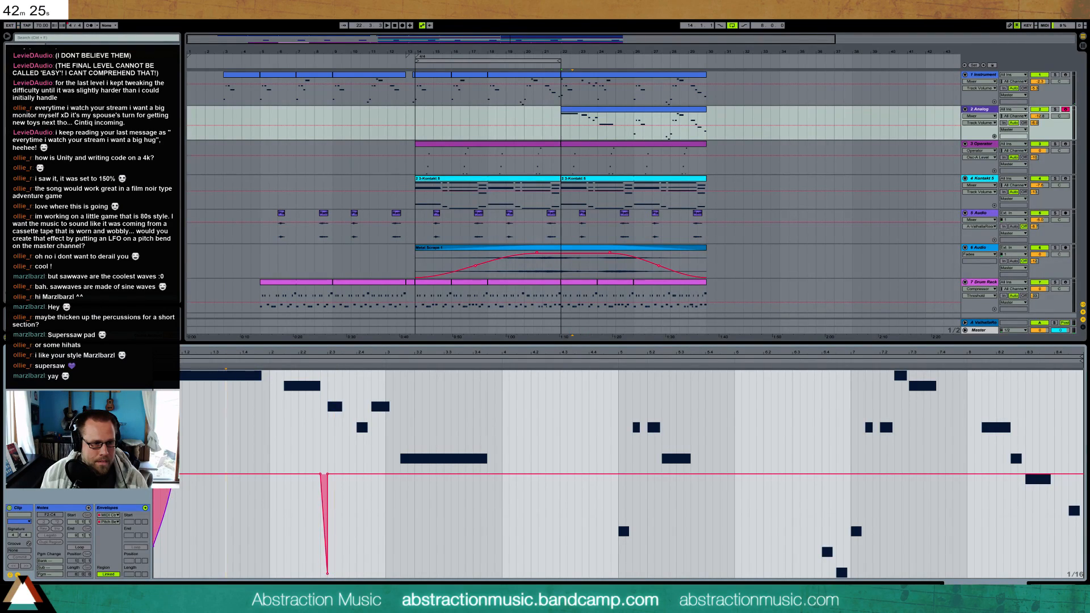
{"action": "key", "text": "space"}
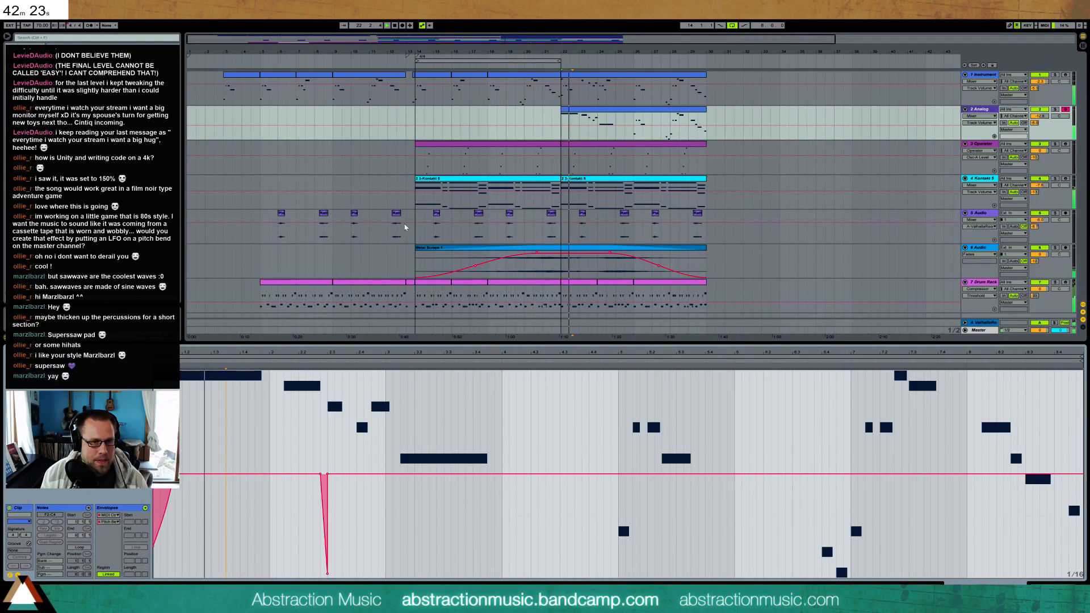
{"action": "left_click", "coordinate": [590, 110]}
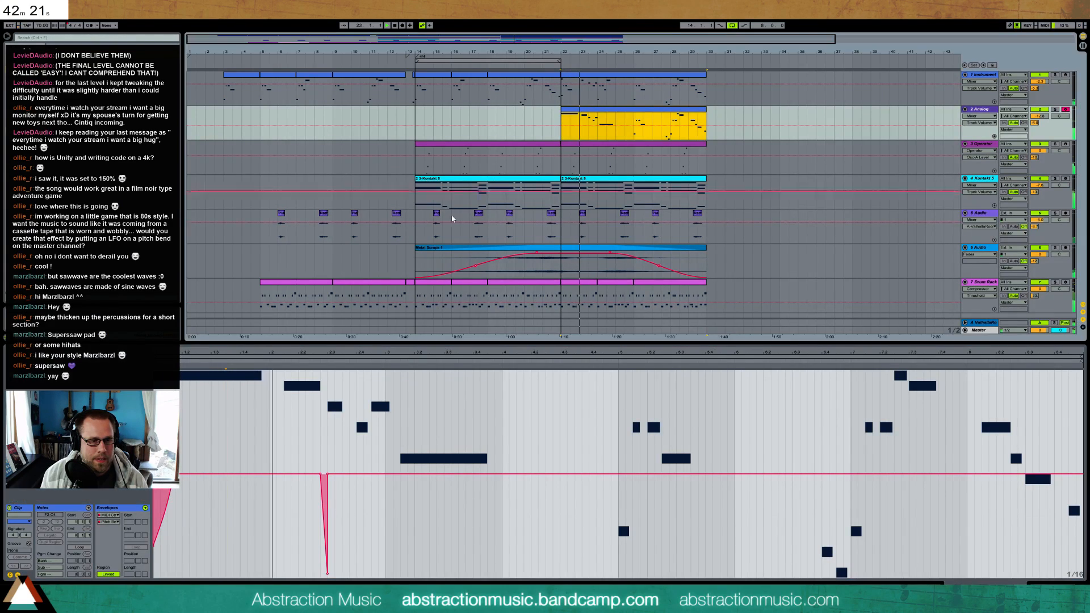
Listen to the phrase in the note view, and set the A3 before the long E3 to end where the E3 starts
{"action": "left_click", "coordinate": [292, 417]}
{"action": "key", "text": "space"}
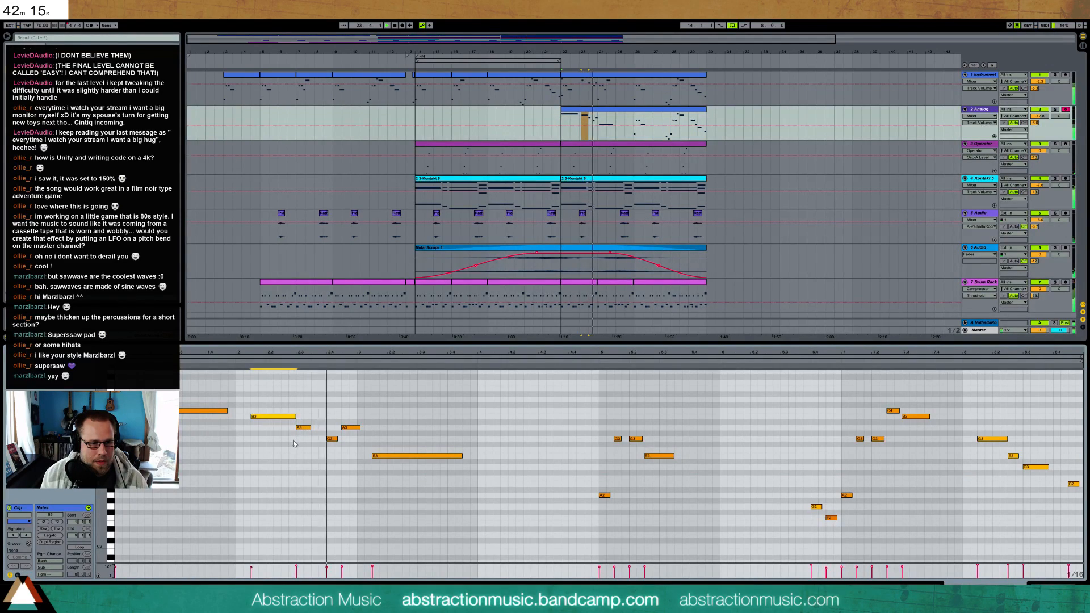
{"action": "key", "text": "space"}
{"action": "left_click_drag", "start_coordinate": [359, 428], "coordinate": [356, 428]}
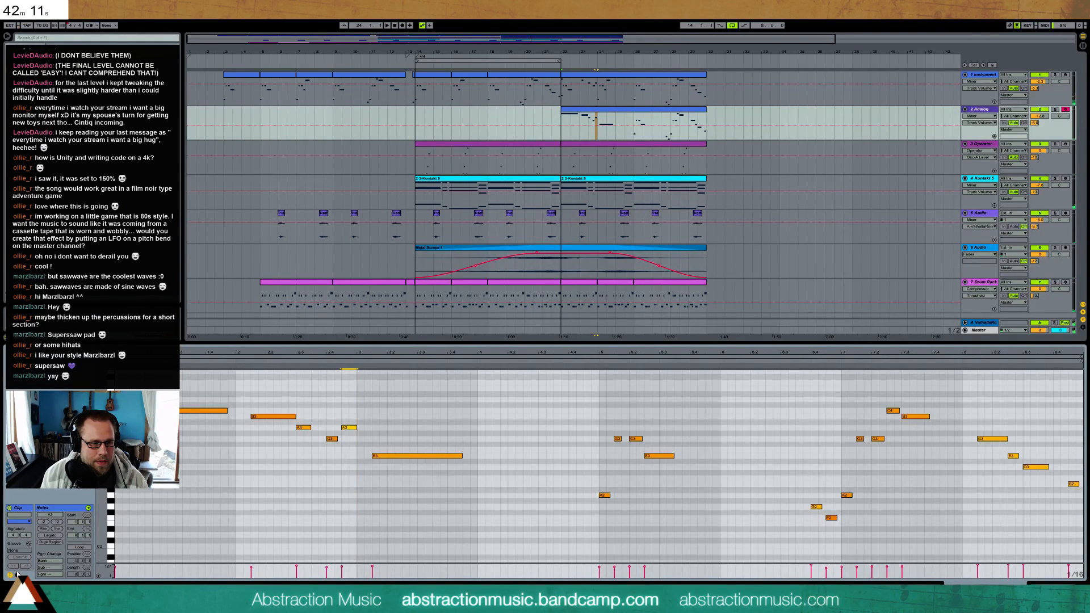
{"action": "double_click", "coordinate": [361, 428]}
{"action": "double_click", "coordinate": [365, 428]}
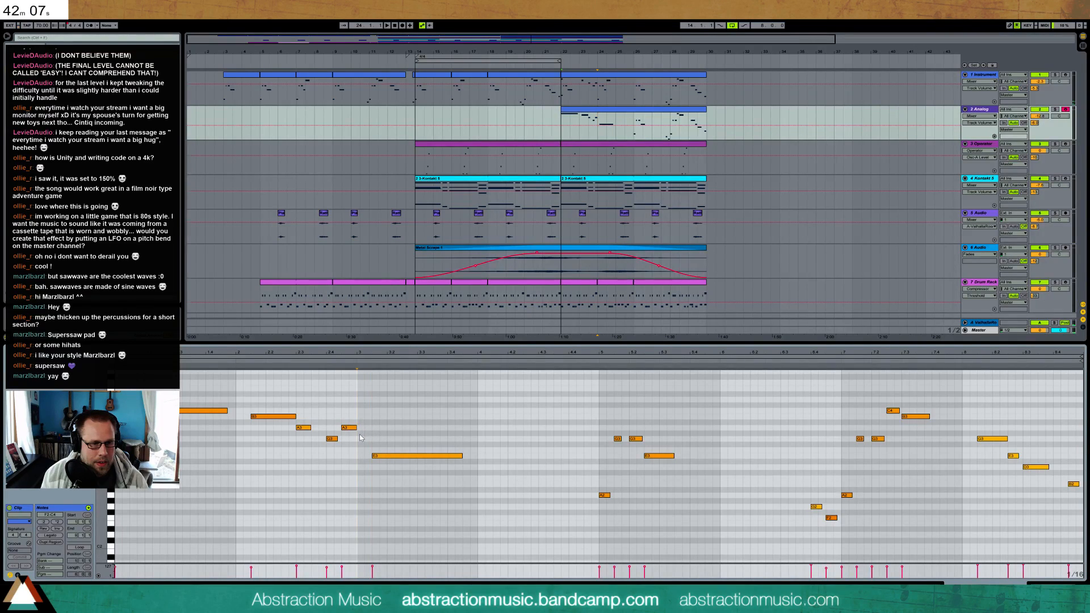
{"action": "left_click_drag", "start_coordinate": [356, 427], "coordinate": [372, 427]}
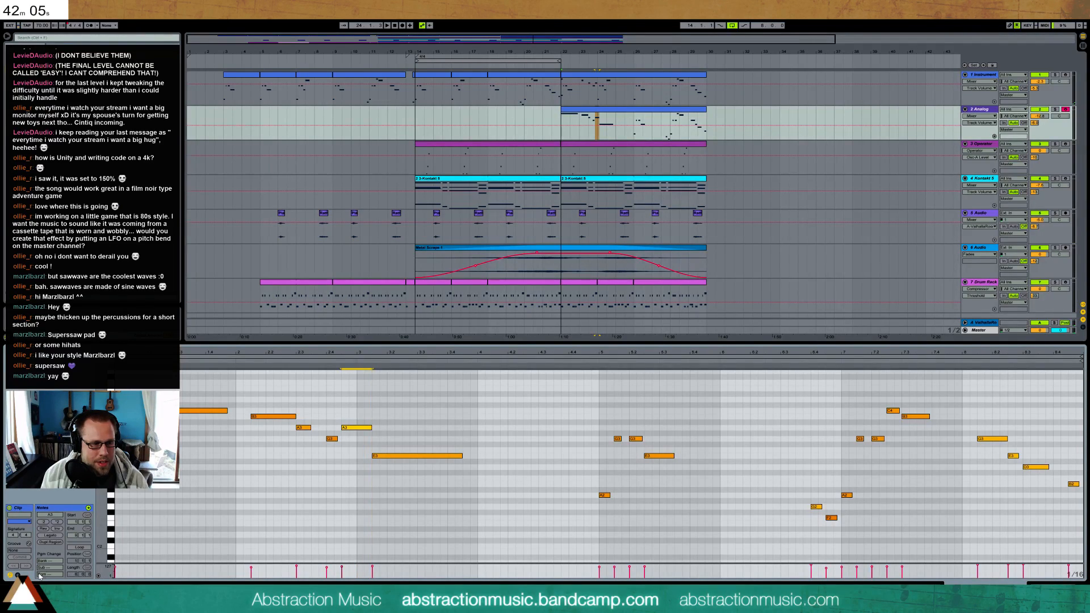
Draw a curved downward pitch bend from the start of bar 24 to the end of the A3, and listen to it
{"action": "left_click", "coordinate": [18, 574]}
{"action": "left_click", "coordinate": [407, 518]}
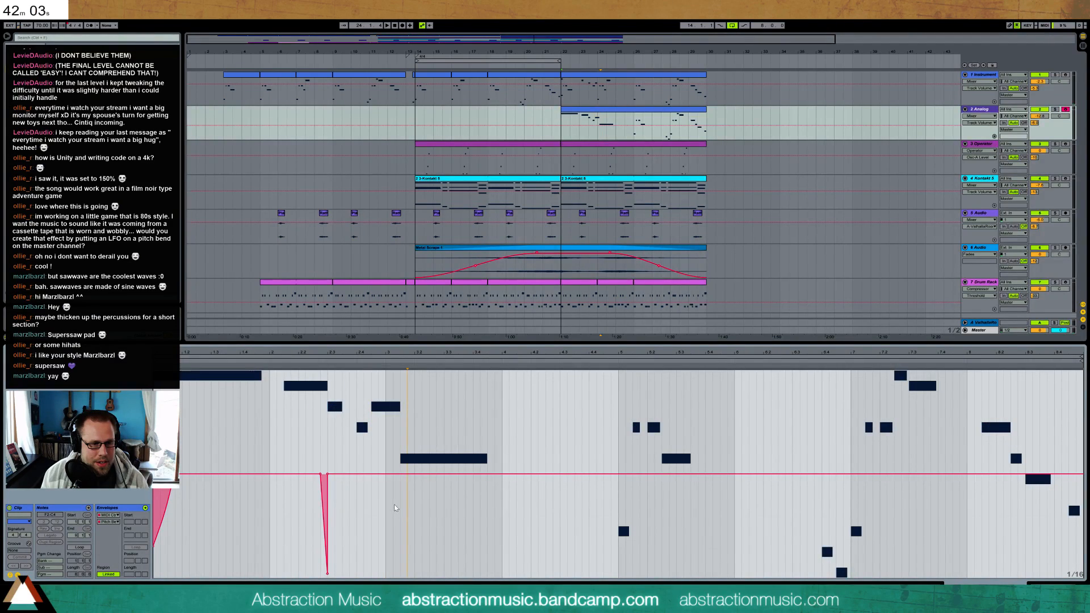
{"action": "left_click", "coordinate": [397, 498]}
{"action": "left_click_drag", "start_coordinate": [396, 475], "coordinate": [386, 579]}
{"action": "left_click", "coordinate": [386, 578]}
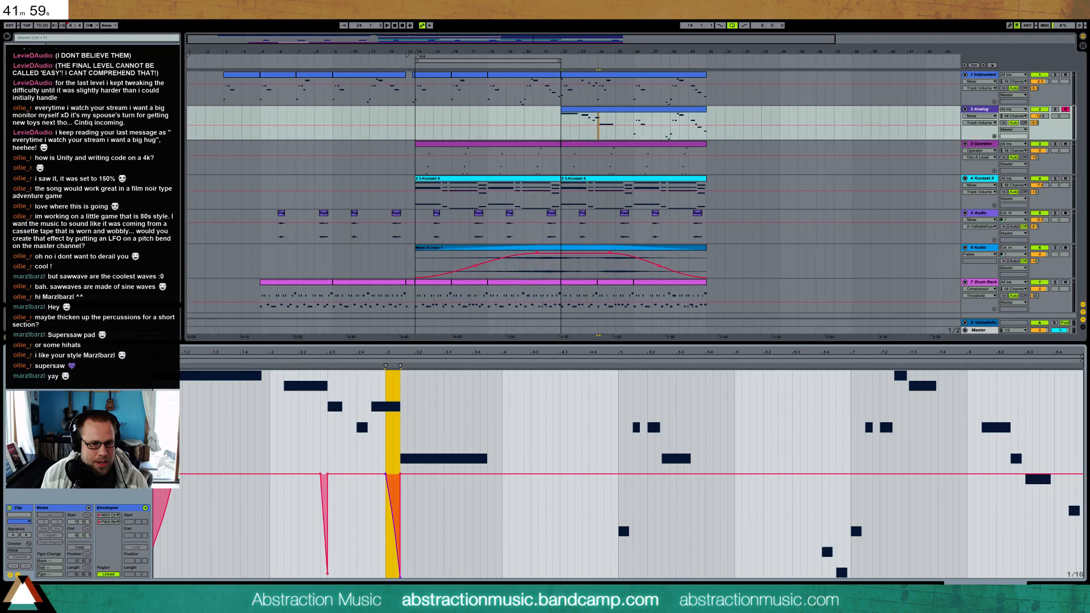
{"action": "left_click", "coordinate": [428, 511]}
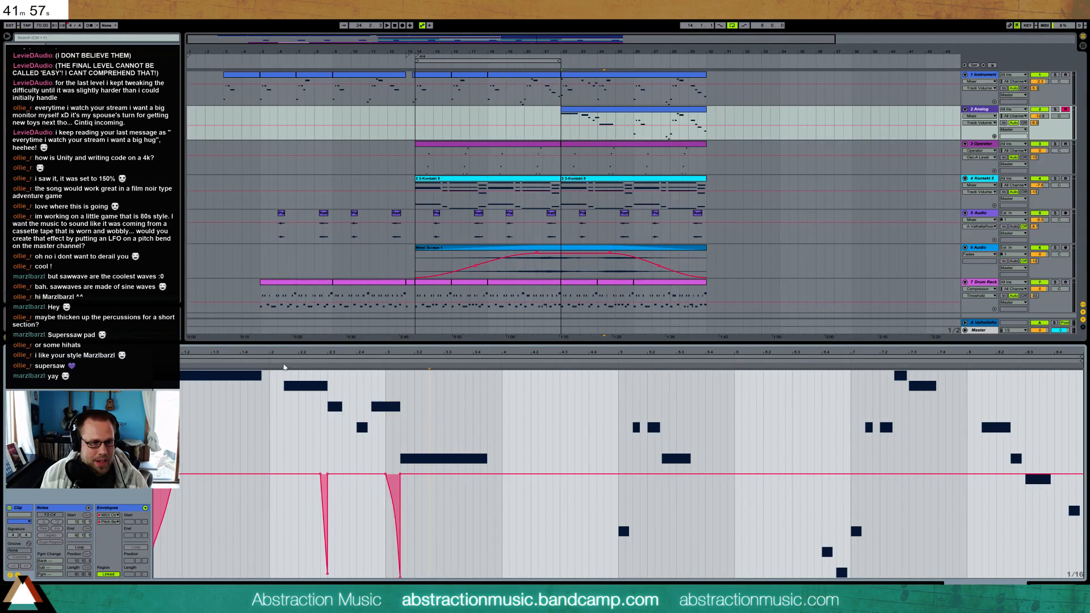
{"action": "key", "text": "space"}
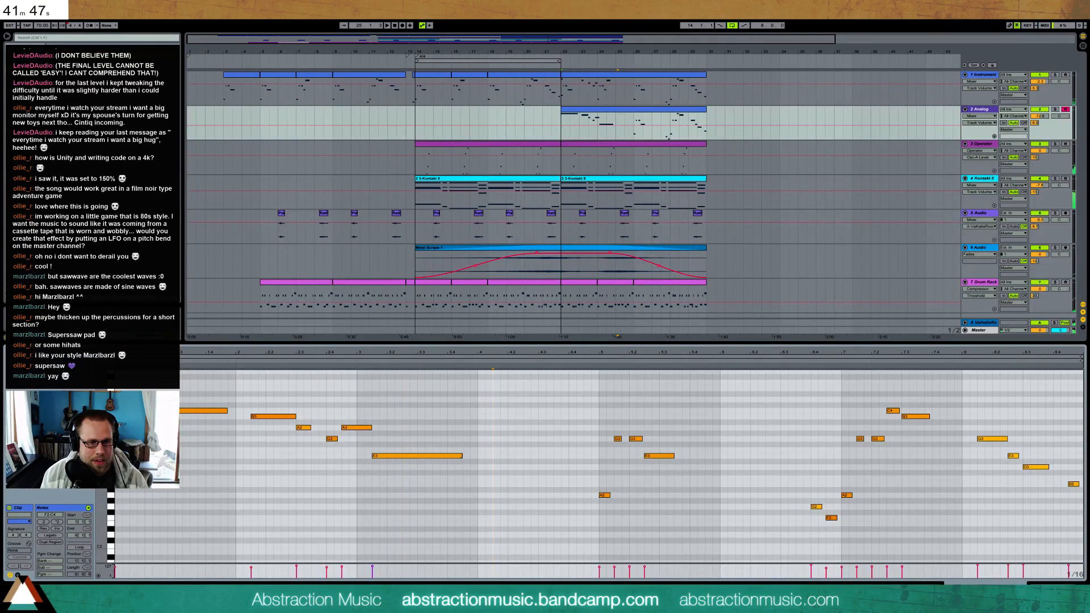
Shorten the long E3 in bar 24 to two beats, delete all notes after it, and play the clip
{"action": "left_click_drag", "start_coordinate": [463, 455], "coordinate": [434, 453]}
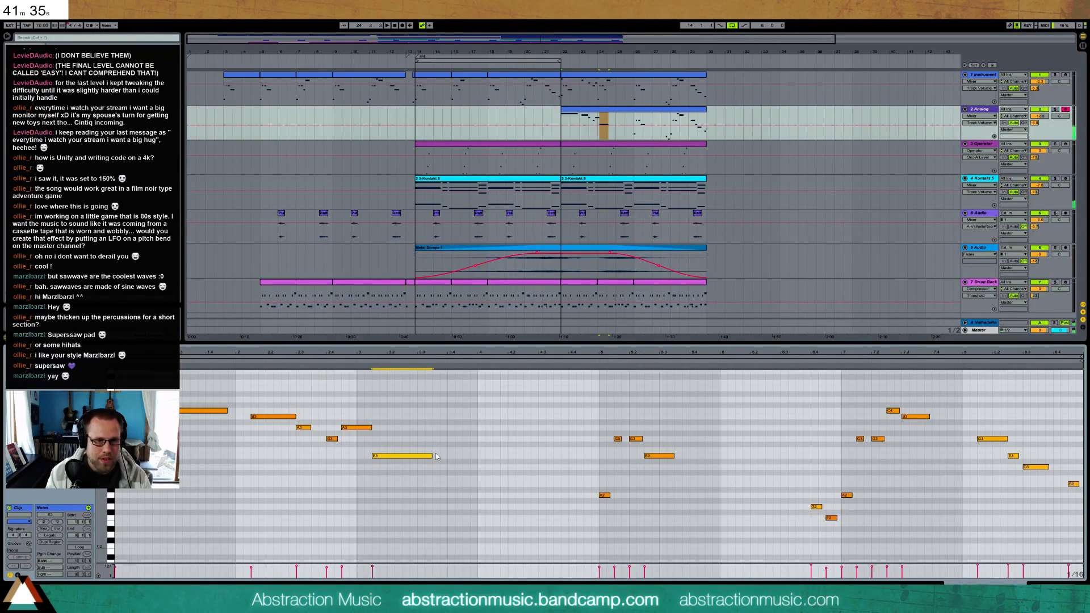
{"action": "left_click_drag", "start_coordinate": [601, 383], "coordinate": [1056, 545]}
{"action": "key", "text": "Delete"}
{"action": "left_click_drag", "start_coordinate": [1023, 447], "coordinate": [1073, 489]}
{"action": "key", "text": "Delete"}
{"action": "key", "text": "space"}
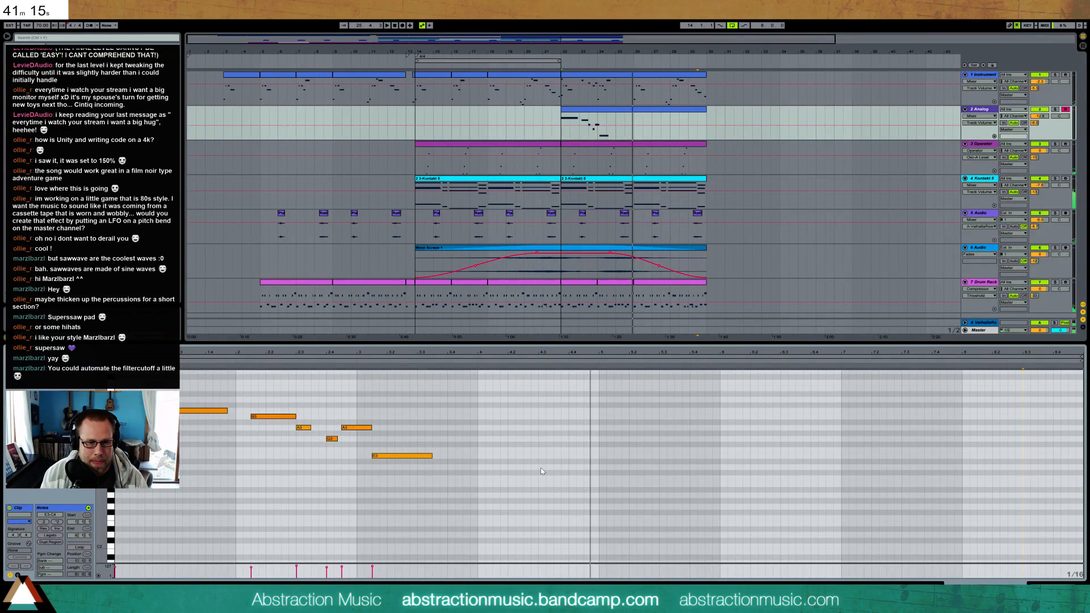
Try a one-beat D3 on beat 2 of bar 25, raise it to E3, and delete it
{"action": "double_click", "coordinate": [509, 468]}
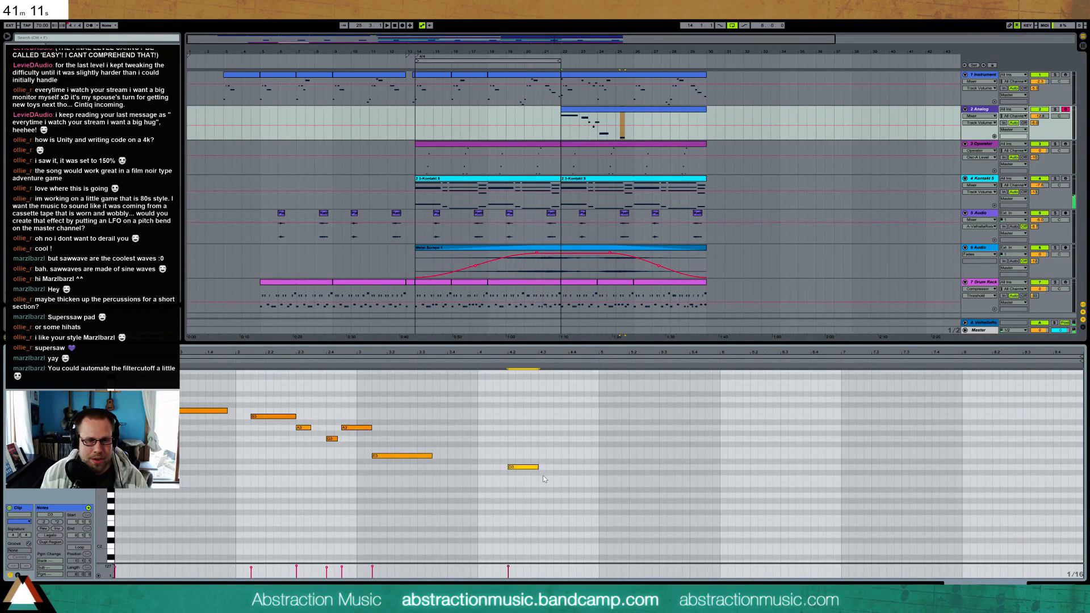
{"action": "key", "text": "Up"}
{"action": "key", "text": "Up"}
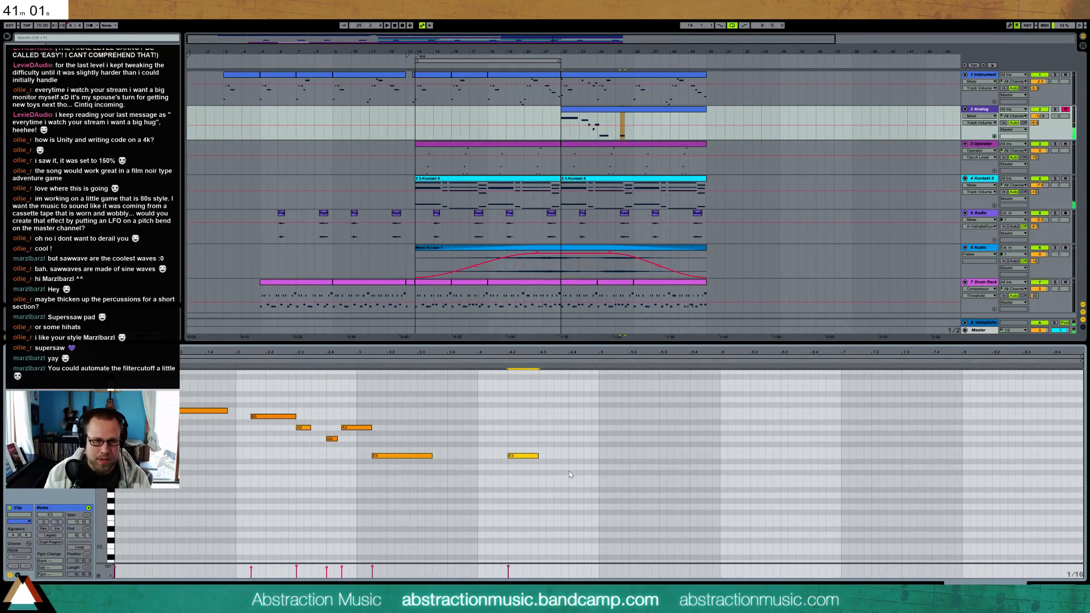
{"action": "key", "text": "Delete"}
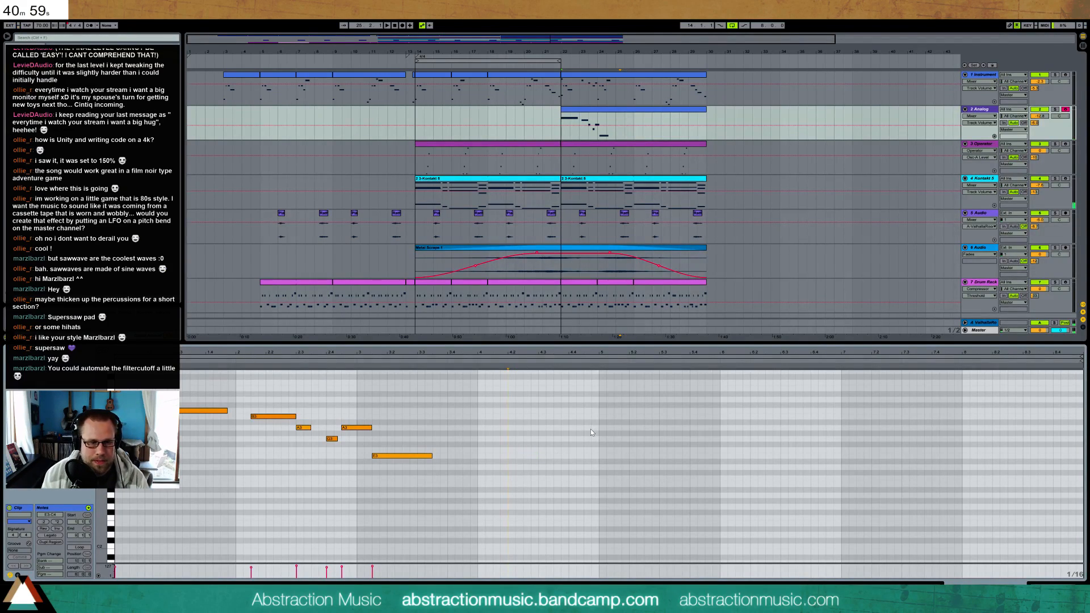
Place a B3 on the last eighth of bar 25 and a short D3 just before it, discarding a trial A3
{"action": "double_click", "coordinate": [586, 418]}
{"action": "left_click", "coordinate": [596, 418]}
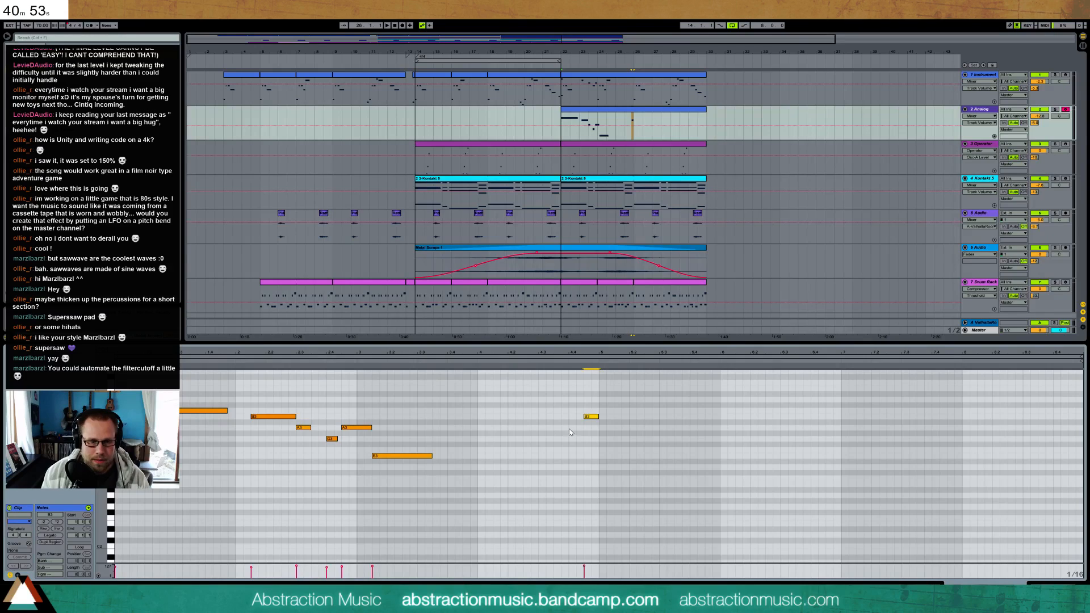
{"action": "double_click", "coordinate": [563, 427]}
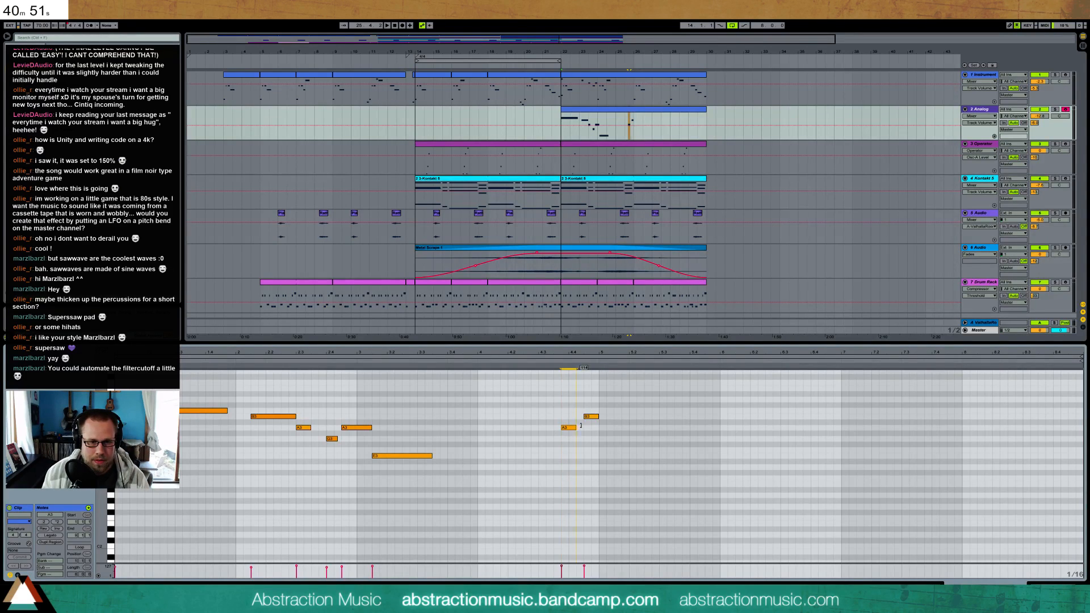
{"action": "double_click", "coordinate": [568, 428]}
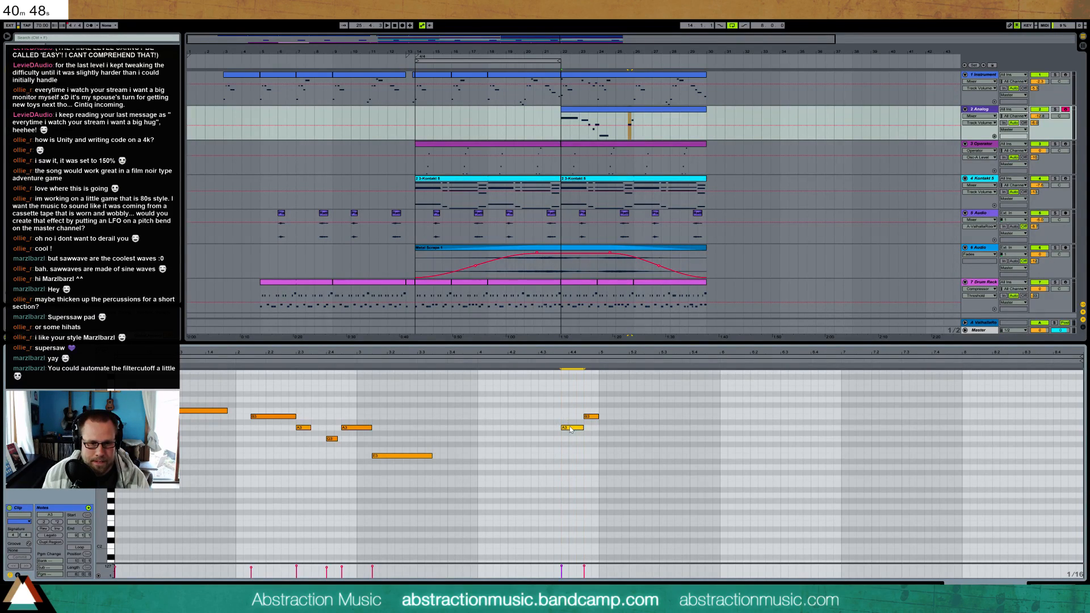
{"action": "double_click", "coordinate": [556, 467]}
{"action": "left_click_drag", "start_coordinate": [565, 467], "coordinate": [582, 466]}
{"action": "key", "text": "Right"}
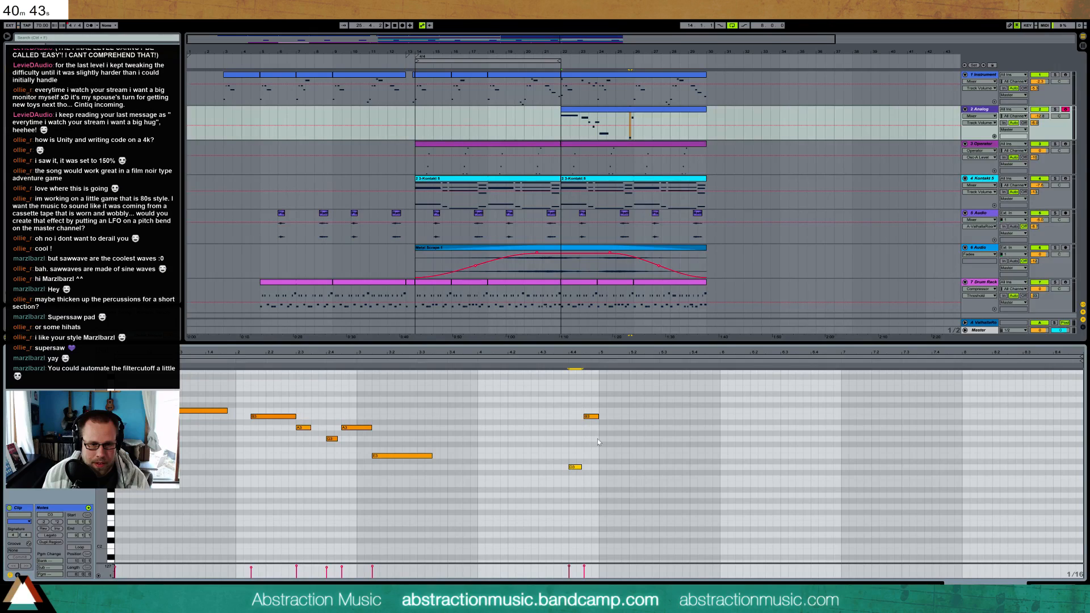
{"action": "left_click", "coordinate": [599, 416]}
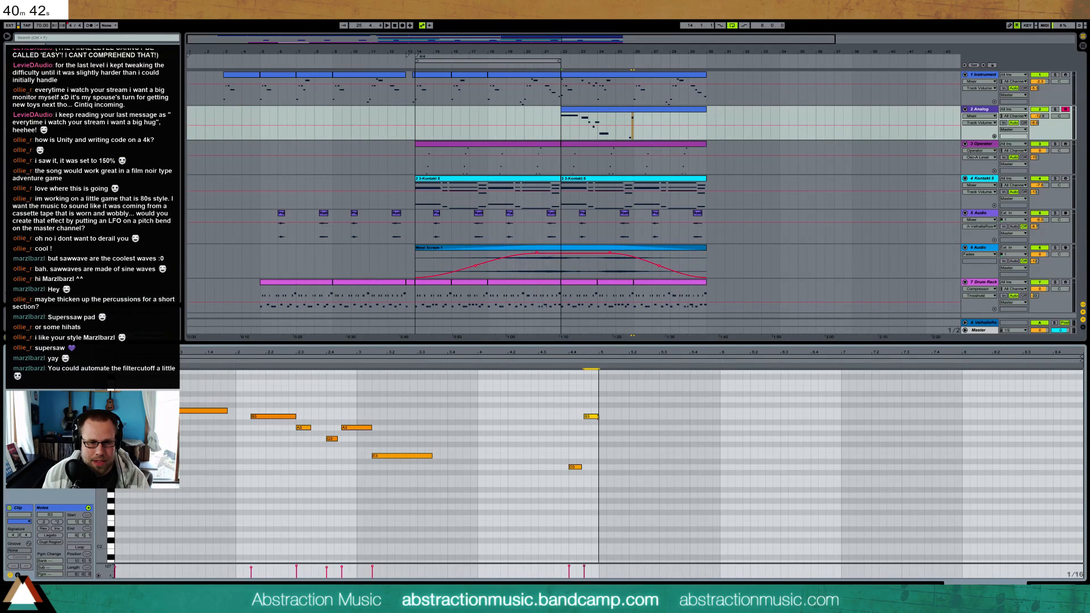
Add a one-beat D3 and an eighth-note C3 leading into the short D3 in bar 25, and listen
{"action": "double_click", "coordinate": [553, 478]}
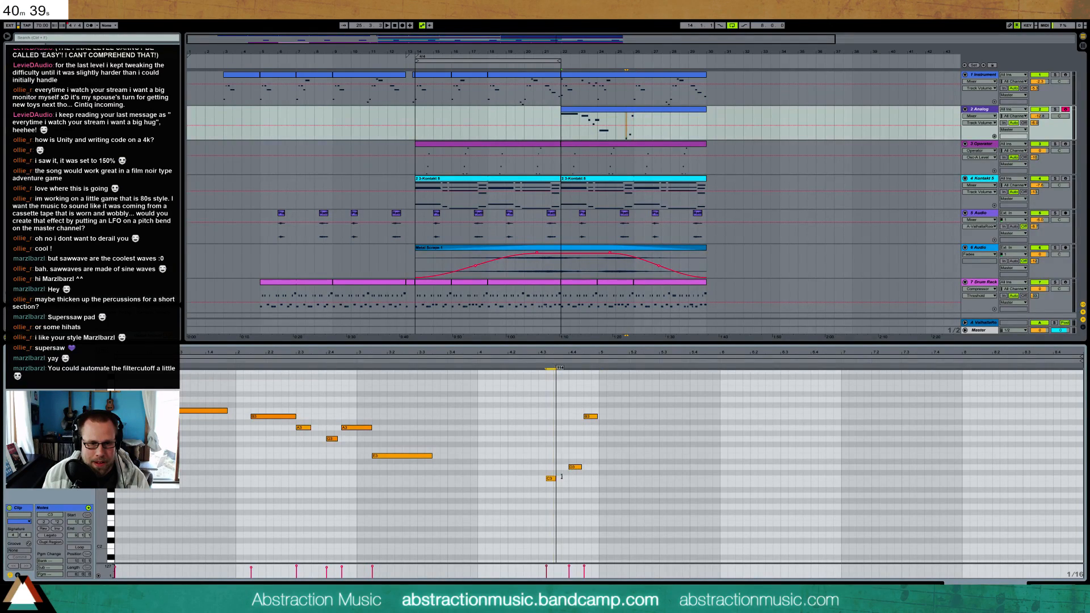
{"action": "double_click", "coordinate": [525, 468]}
{"action": "left_click_drag", "start_coordinate": [538, 466], "coordinate": [549, 466]}
{"action": "key", "text": "space"}
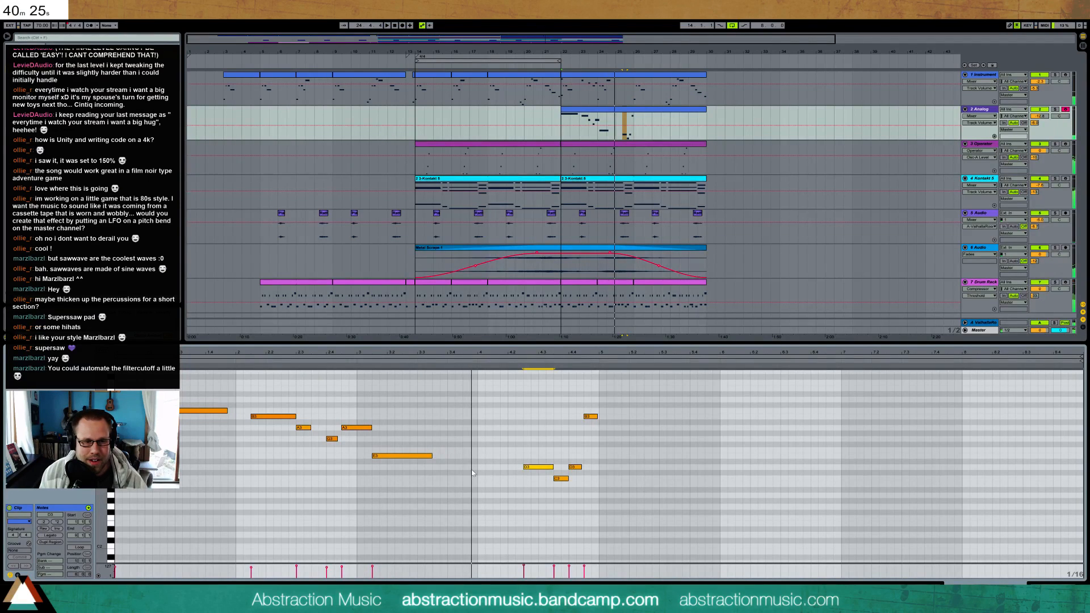
Extend the long E3 to the end of bar 24 and draw an Analog Amp1 level dip around its end
{"action": "left_click_drag", "start_coordinate": [432, 457], "coordinate": [465, 457]}
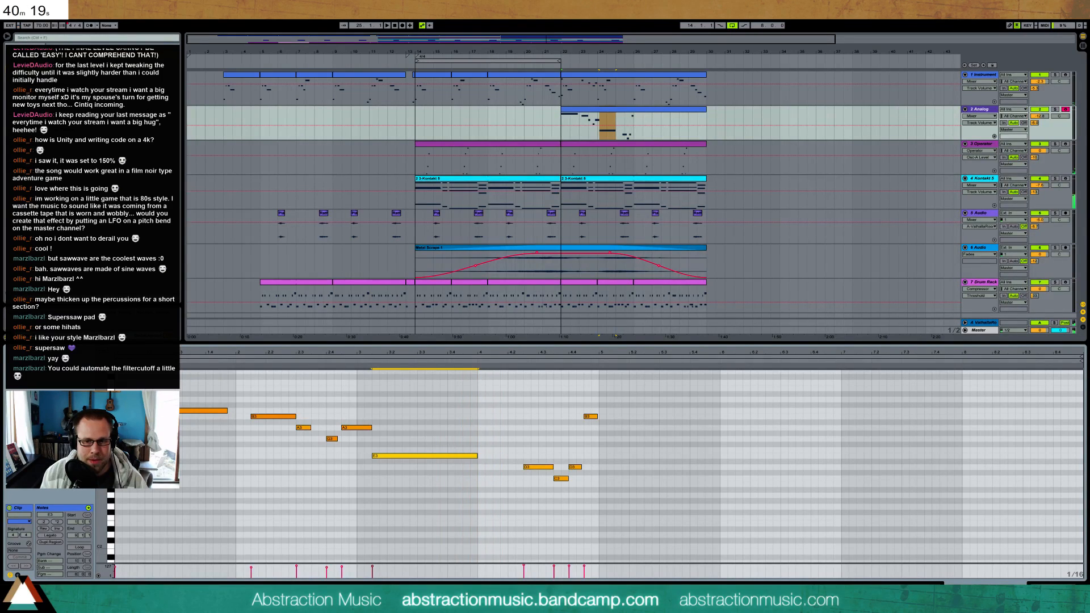
{"action": "key", "text": "shift+Tab"}
{"action": "left_click", "coordinate": [231, 521]}
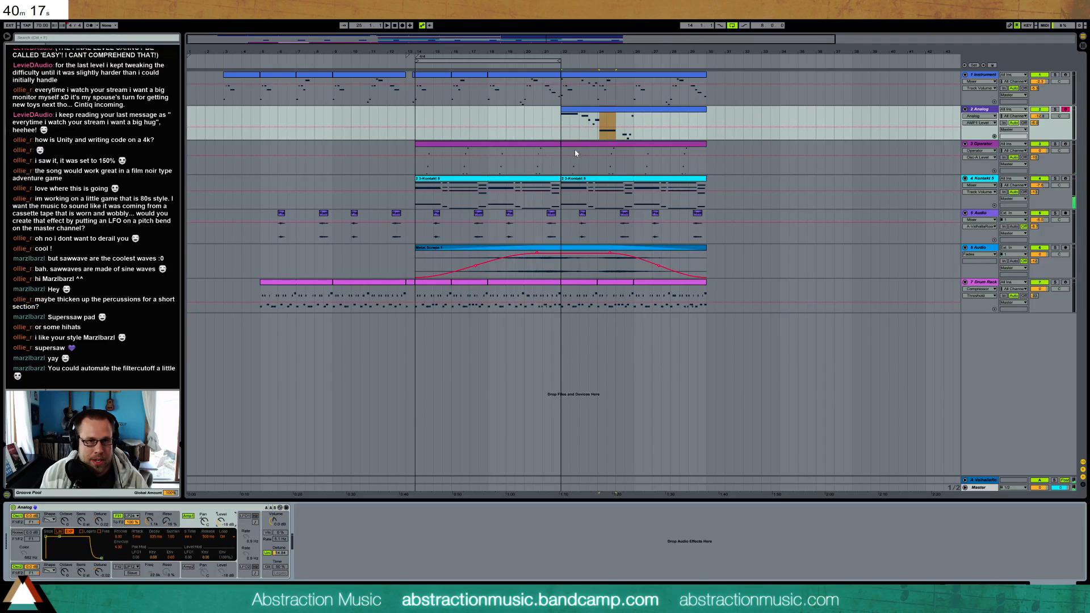
{"action": "left_click_drag", "start_coordinate": [609, 136], "coordinate": [610, 140]}
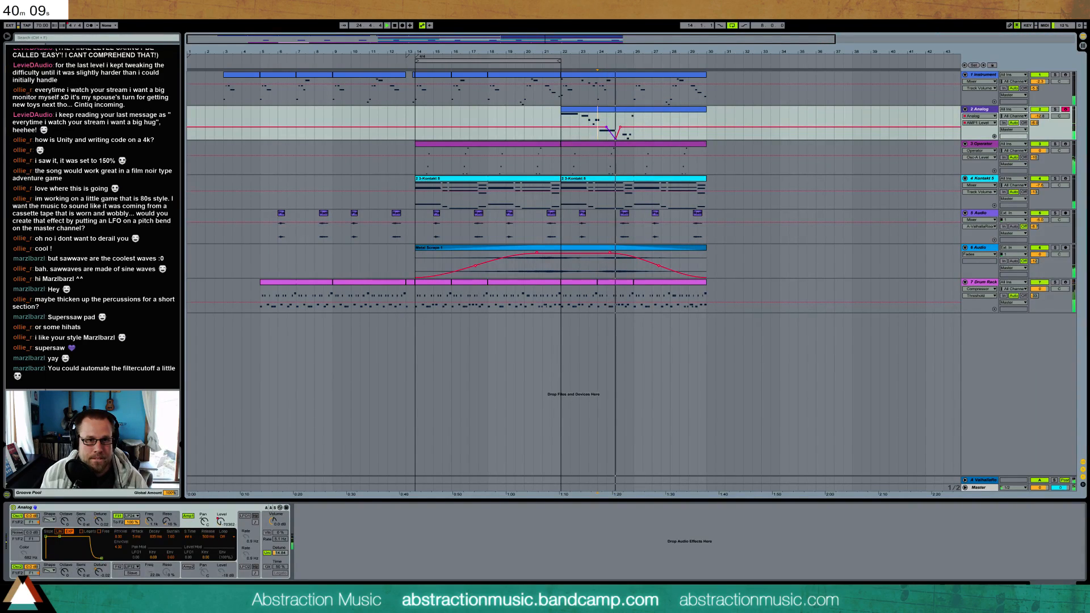
Reopen the Analog clip, trim the start of the C3 in bar 25 to leave a sixteenth, and listen
{"action": "double_click", "coordinate": [632, 112]}
{"action": "left_click_drag", "start_coordinate": [586, 353], "coordinate": [586, 381]}
{"action": "left_click", "coordinate": [563, 476]}
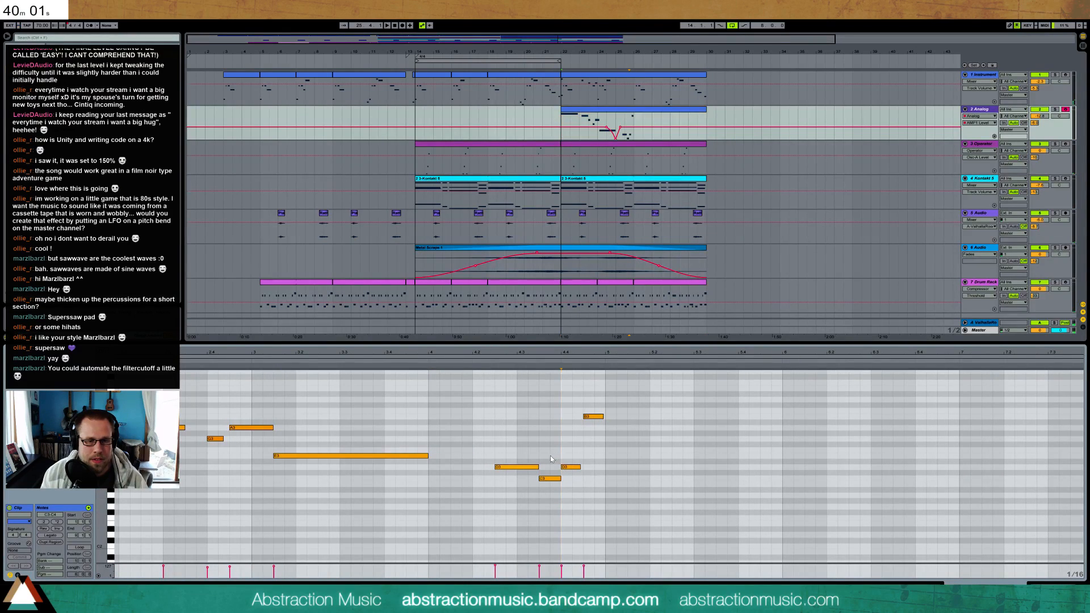
{"action": "left_click", "coordinate": [540, 479]}
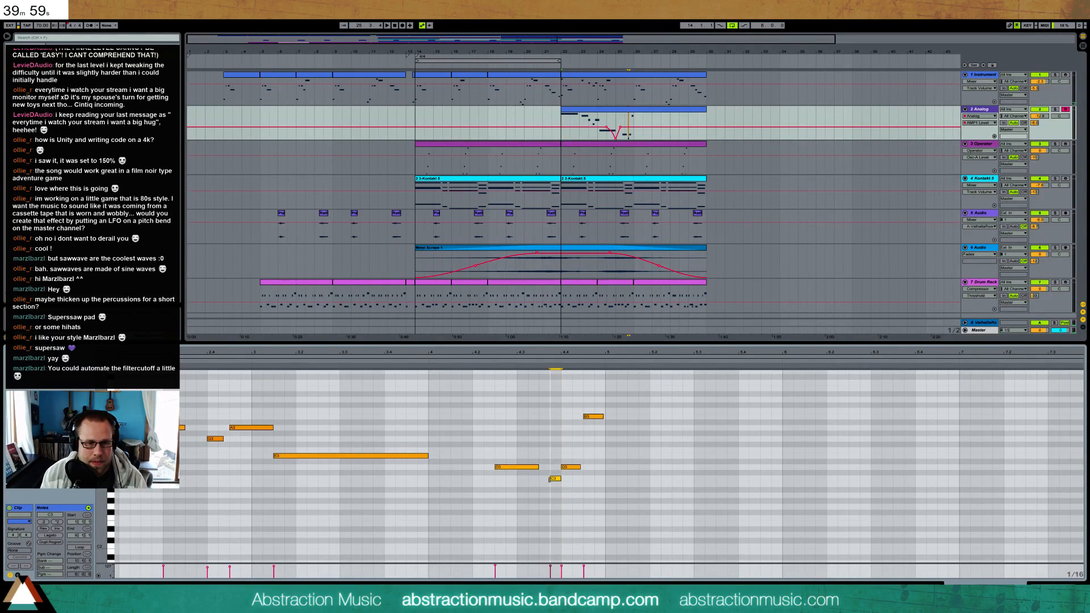
{"action": "left_click", "coordinate": [492, 362]}
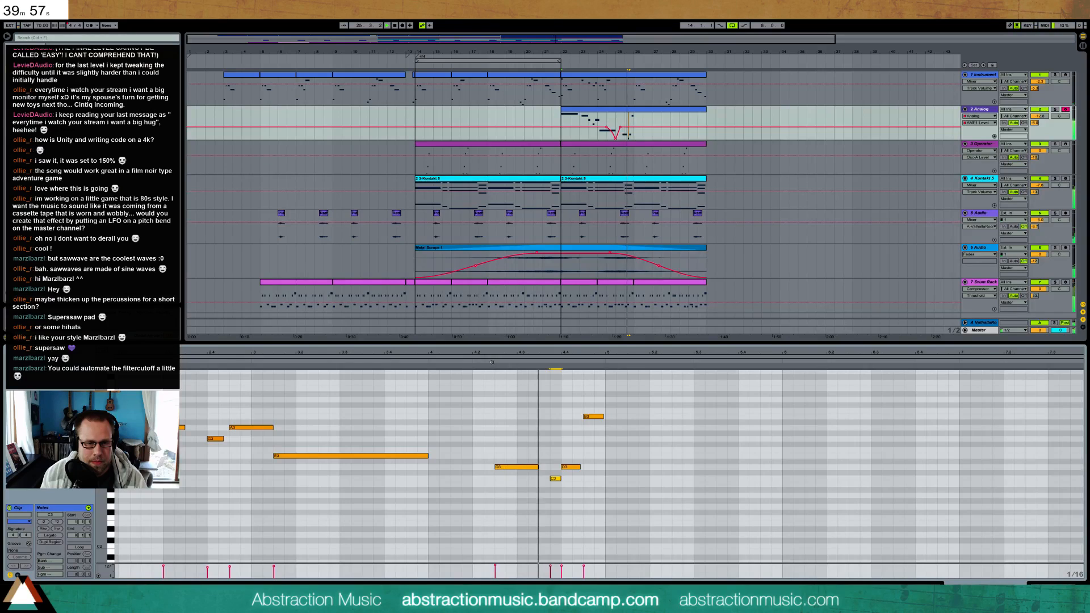
{"action": "key", "text": "space"}
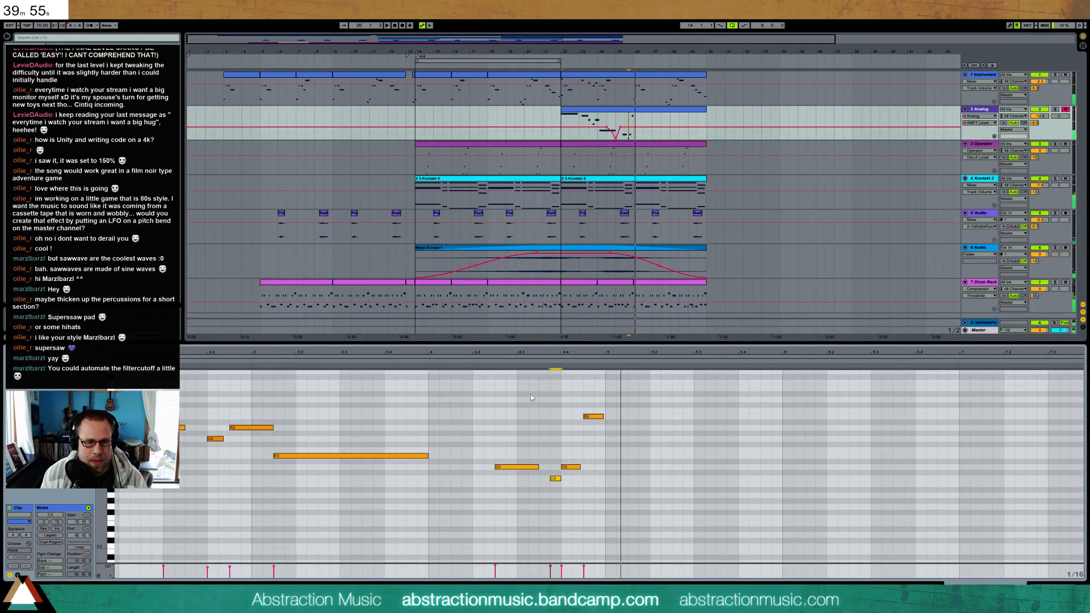
Restore the C3 to an eighth, shift it and the following D3 a sixteenth earlier, and keep the B3 on the last eighth
{"action": "left_click_drag", "start_coordinate": [551, 478], "coordinate": [544, 478]}
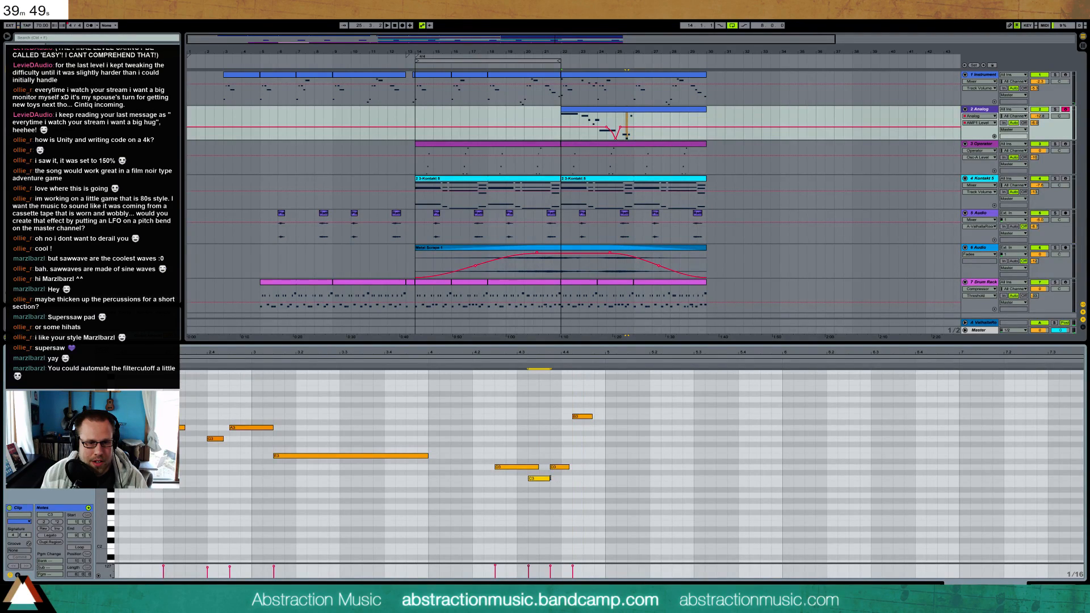
{"action": "left_click", "coordinate": [437, 362]}
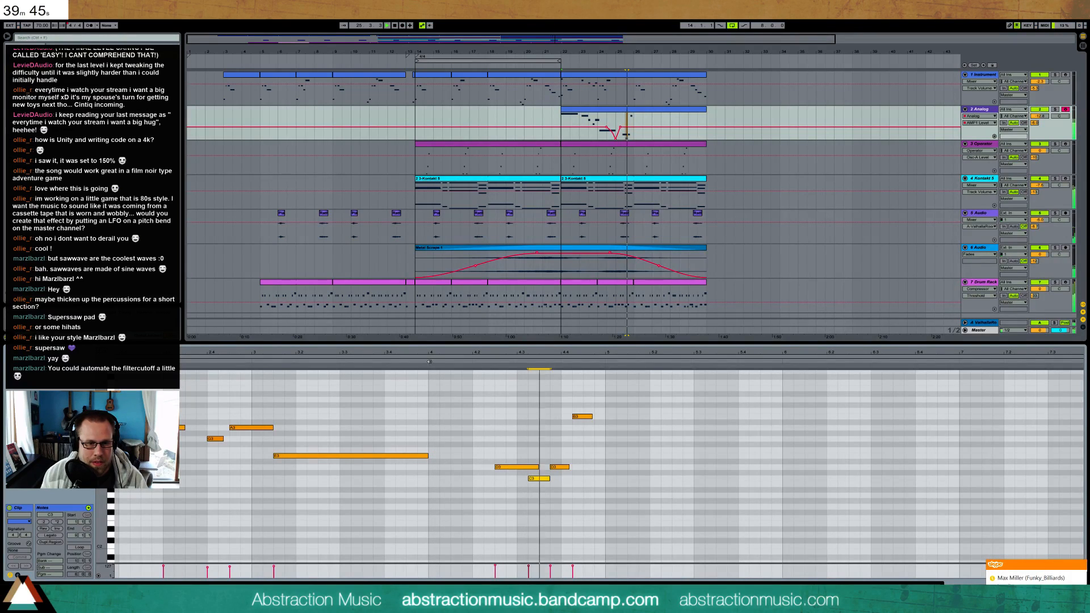
{"action": "left_click_drag", "start_coordinate": [574, 417], "coordinate": [586, 417]}
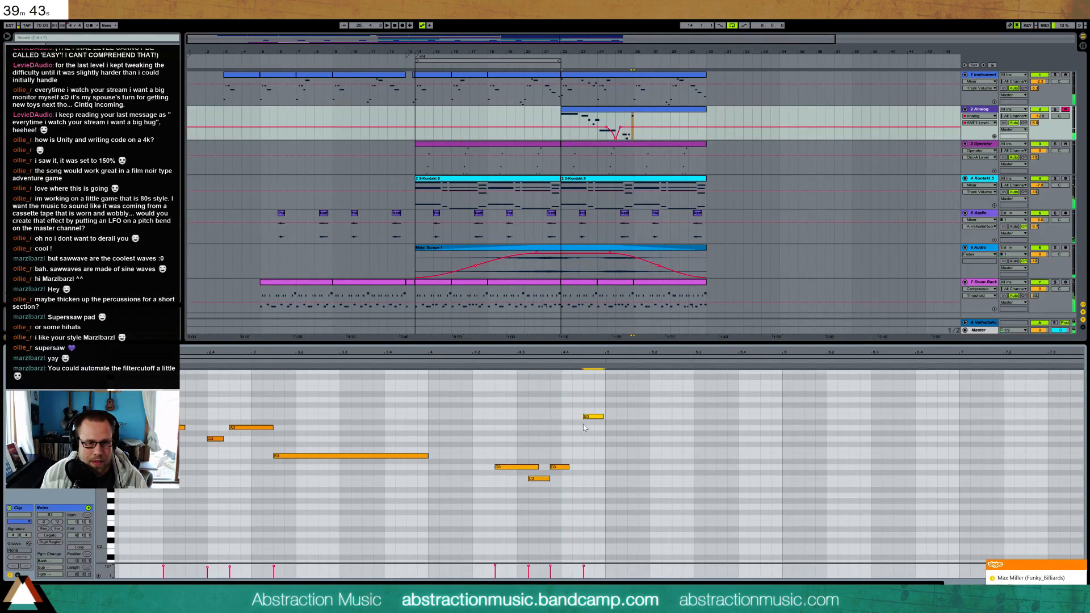
Try moving the D3–C3–D3 figure earlier so it starts on beat 2 of bar 25, and listen
{"action": "left_click_drag", "start_coordinate": [555, 454], "coordinate": [564, 479]}
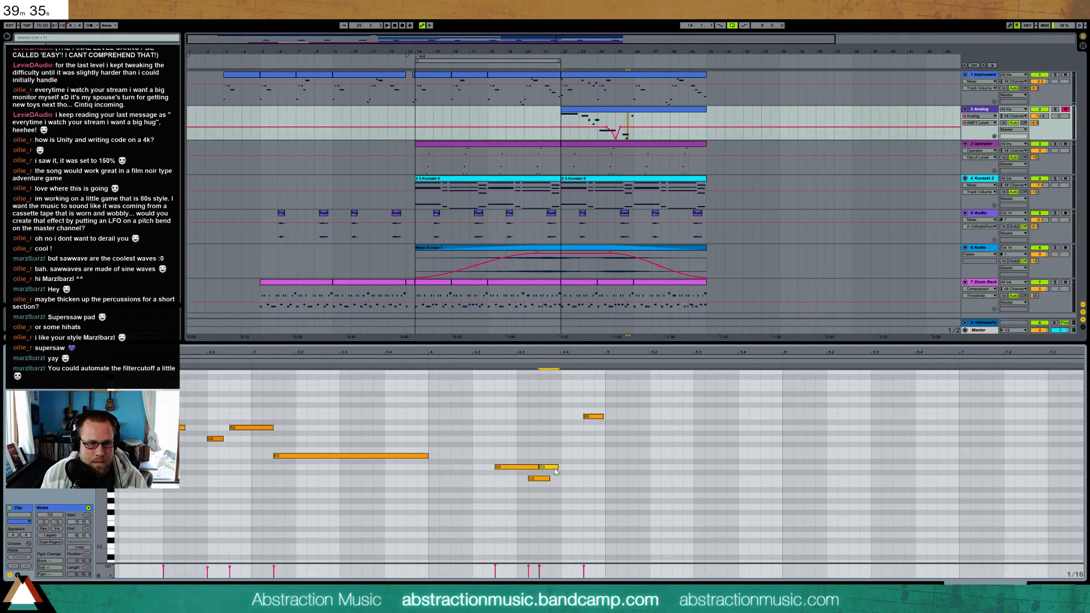
{"action": "left_click_drag", "start_coordinate": [523, 468], "coordinate": [500, 464]}
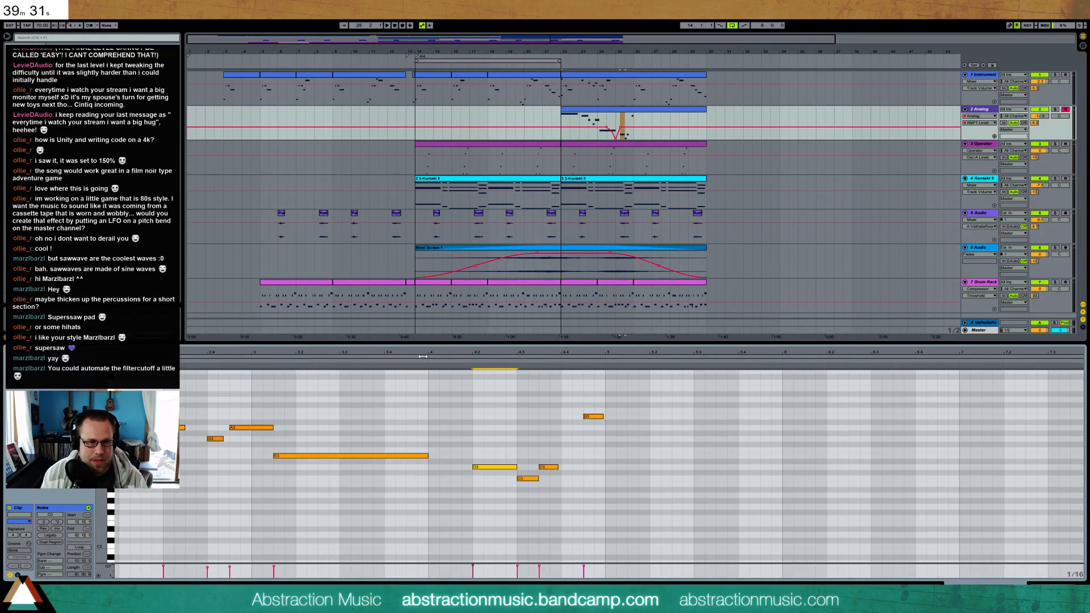
{"action": "key", "text": "space"}
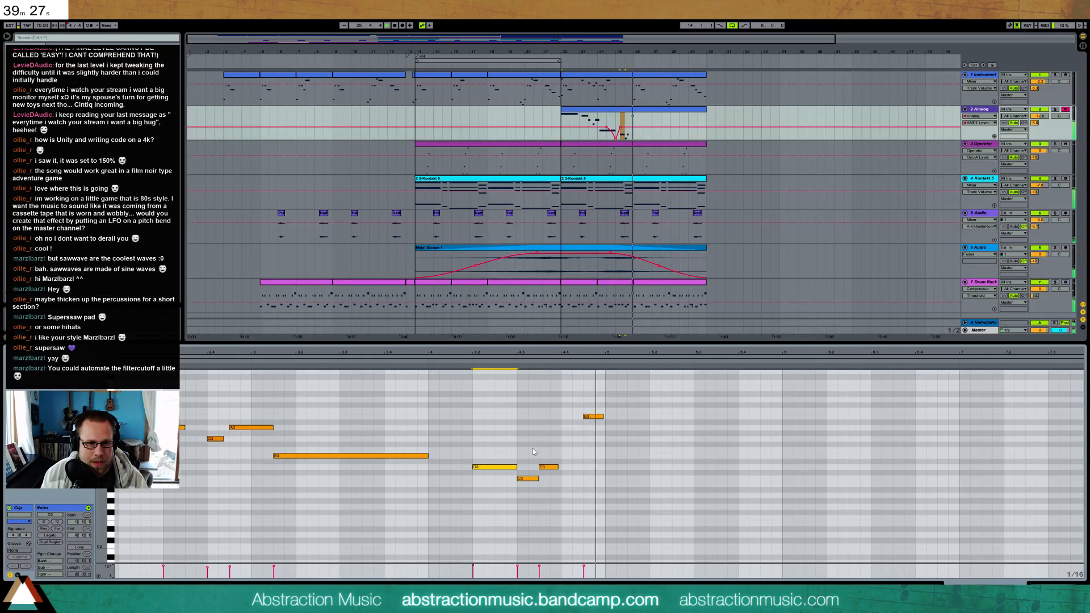
{"action": "key", "text": "space"}
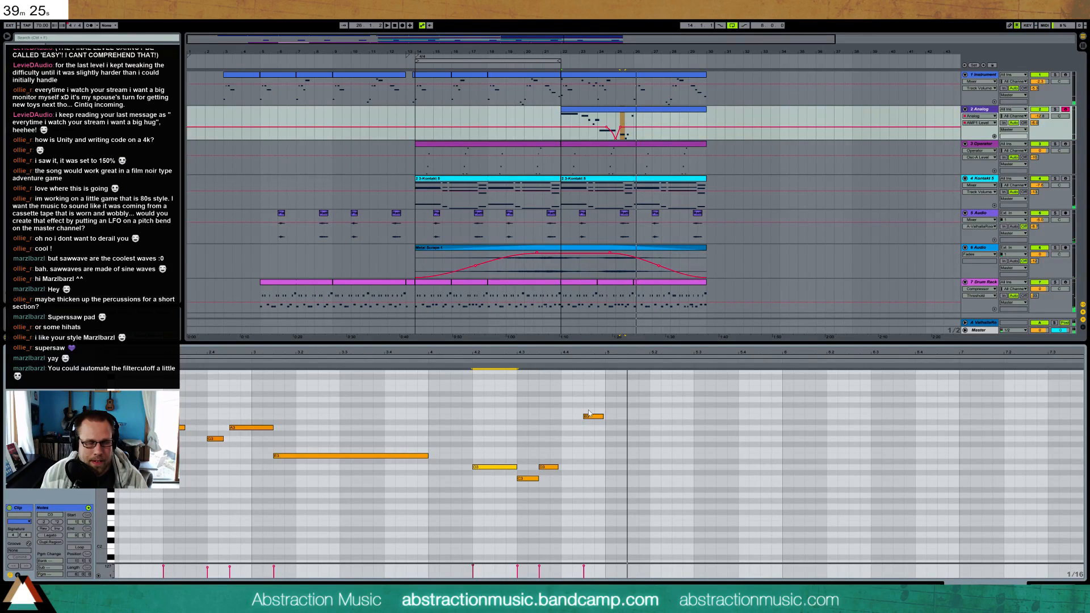
Move the D3–C3–D3 figure later in bar 25, shortening the first D3 and reducing the C3 to a sixteenth
{"action": "left_click", "coordinate": [550, 467]}
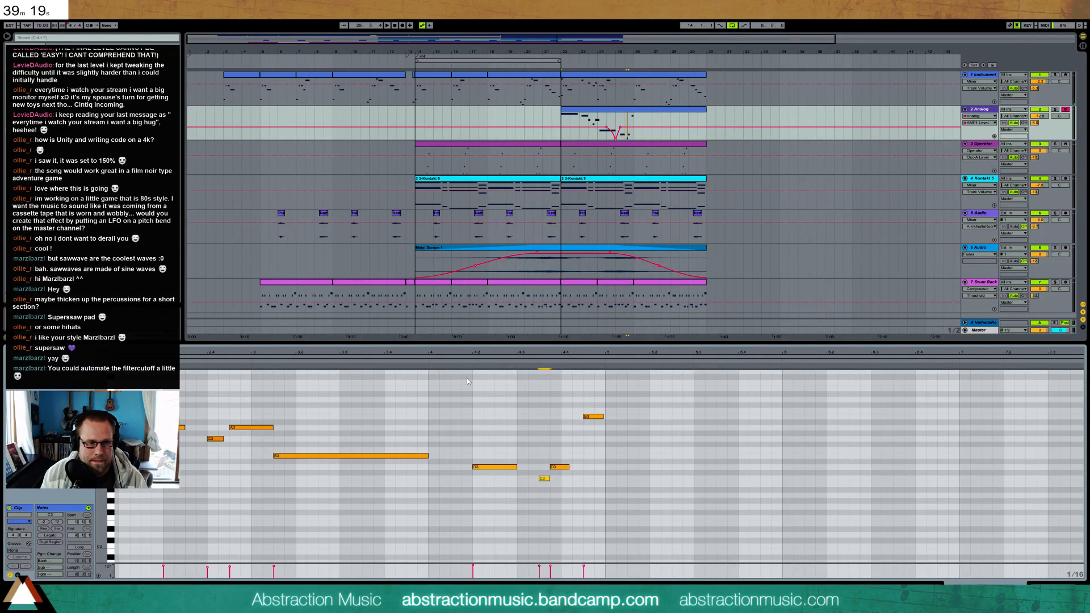
Listen to bar 25, try the C3 slightly earlier and longer, and extend the second D3 almost to the B3
{"action": "left_click", "coordinate": [427, 362]}
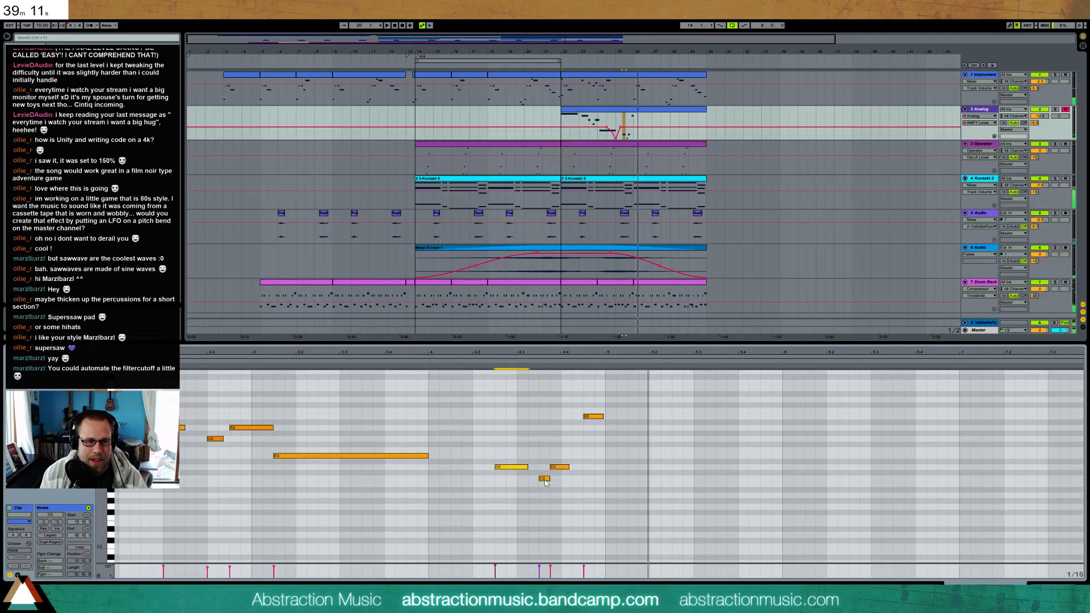
{"action": "left_click_drag", "start_coordinate": [543, 482], "coordinate": [538, 481]}
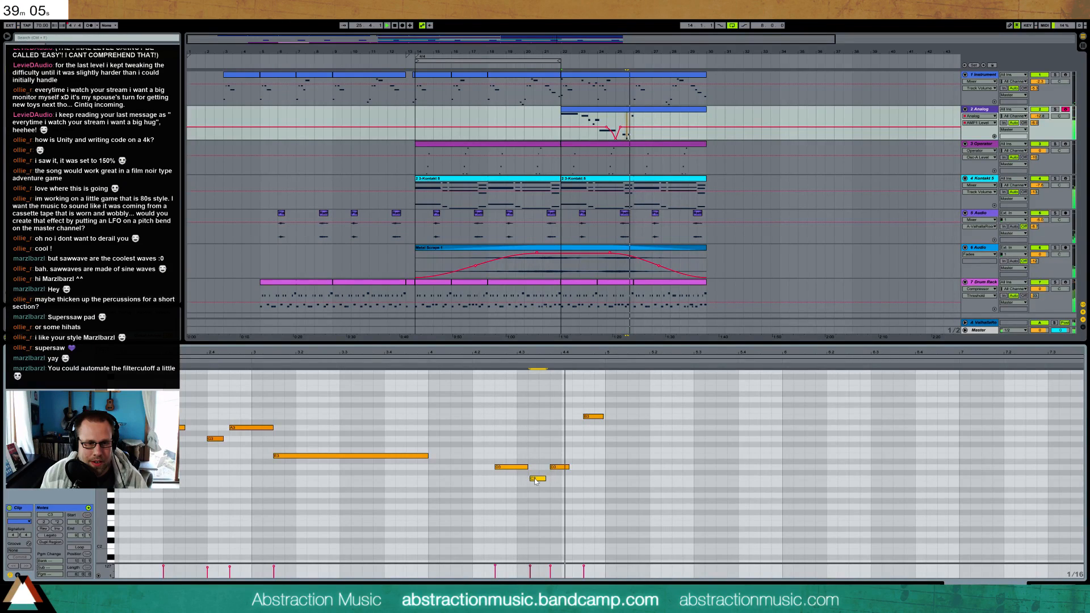
{"action": "left_click_drag", "start_coordinate": [539, 481], "coordinate": [579, 472]}
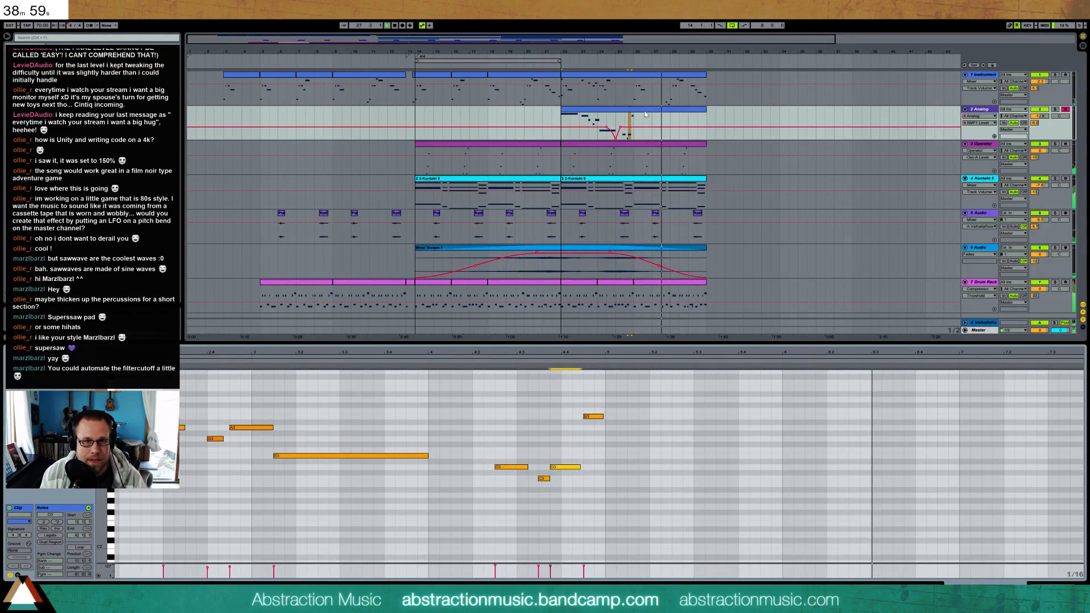
Duplicate the four-bar Analog phrase into the clip's second half, and move the arrangement loop to start at bar 22
{"action": "left_click", "coordinate": [593, 358]}
{"action": "double_click", "coordinate": [596, 353]}
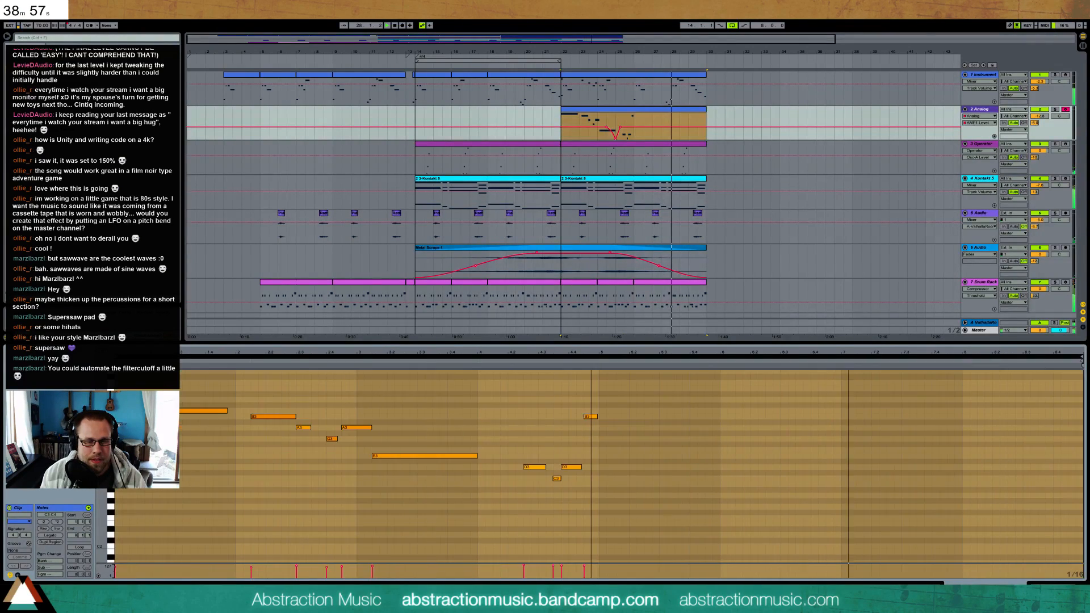
{"action": "left_click_drag", "start_coordinate": [597, 396], "coordinate": [181, 492]}
{"action": "key", "text": "ctrl+d"}
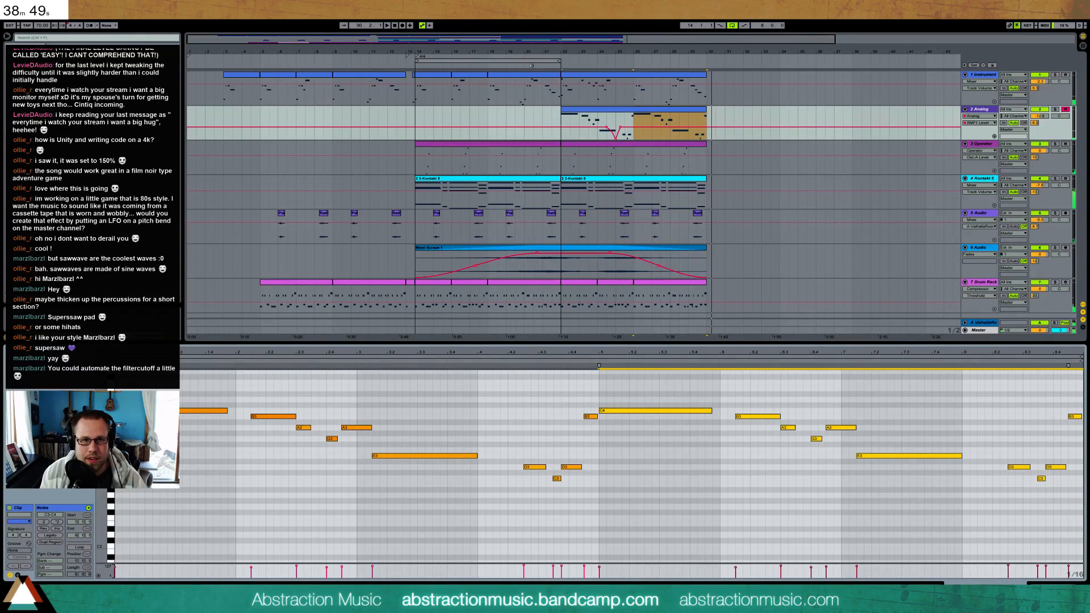
{"action": "left_click_drag", "start_coordinate": [531, 63], "coordinate": [662, 89]}
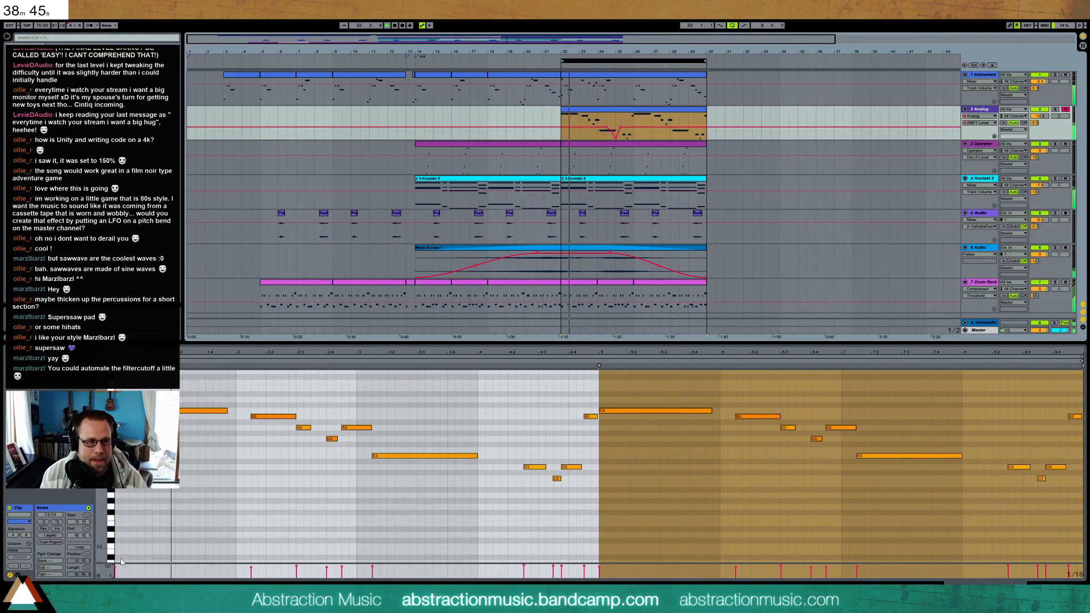
Look at the Analog clip's pitch bend envelope, return to its notes, and listen to the phrase
{"action": "left_click", "coordinate": [19, 576]}
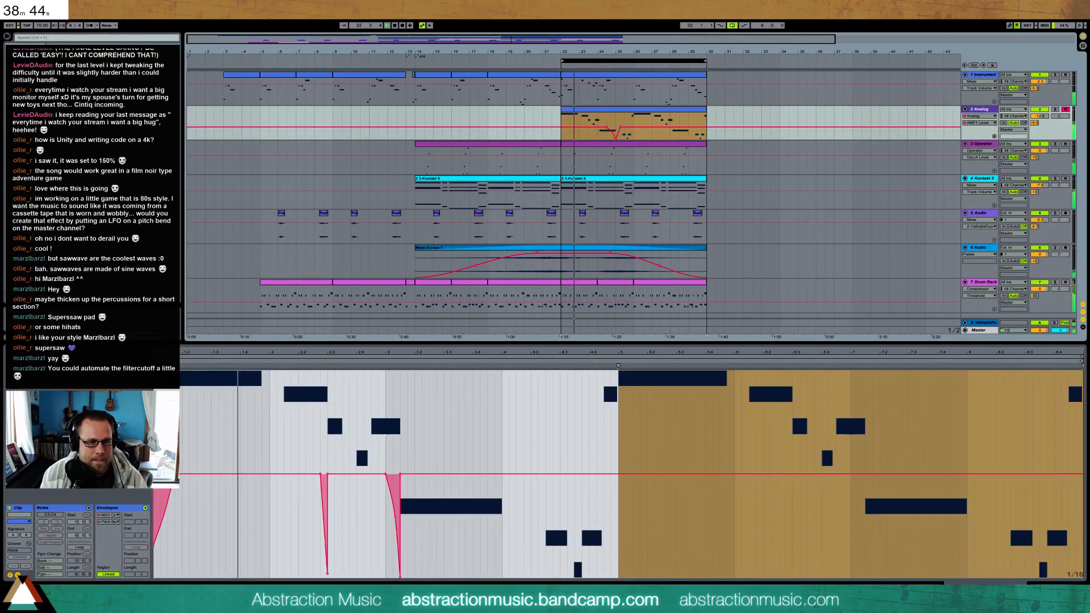
{"action": "left_click", "coordinate": [477, 516]}
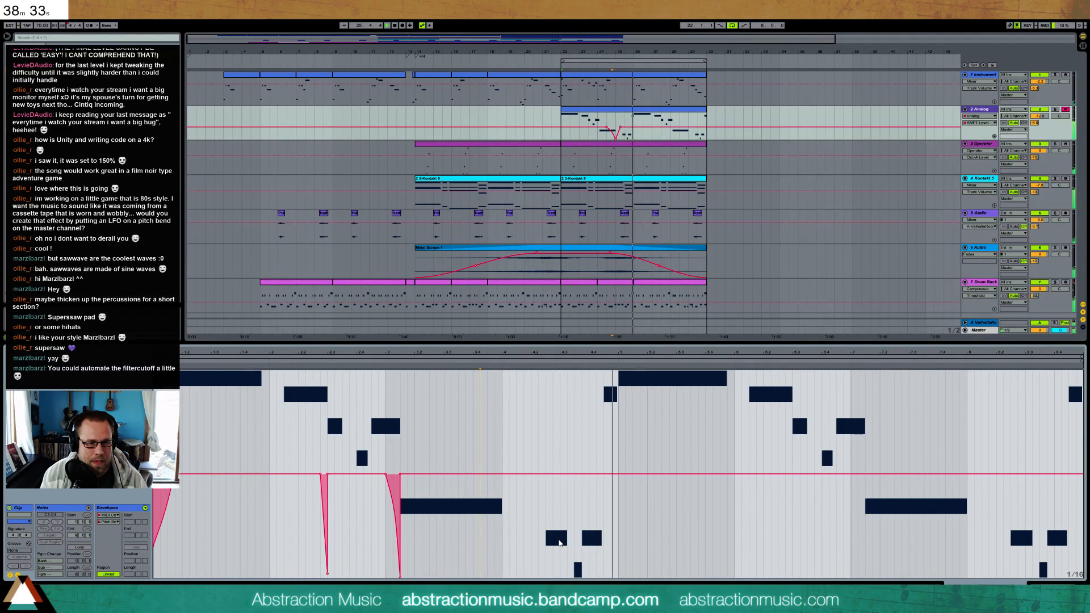
{"action": "left_click", "coordinate": [18, 575]}
{"action": "key", "text": "space"}
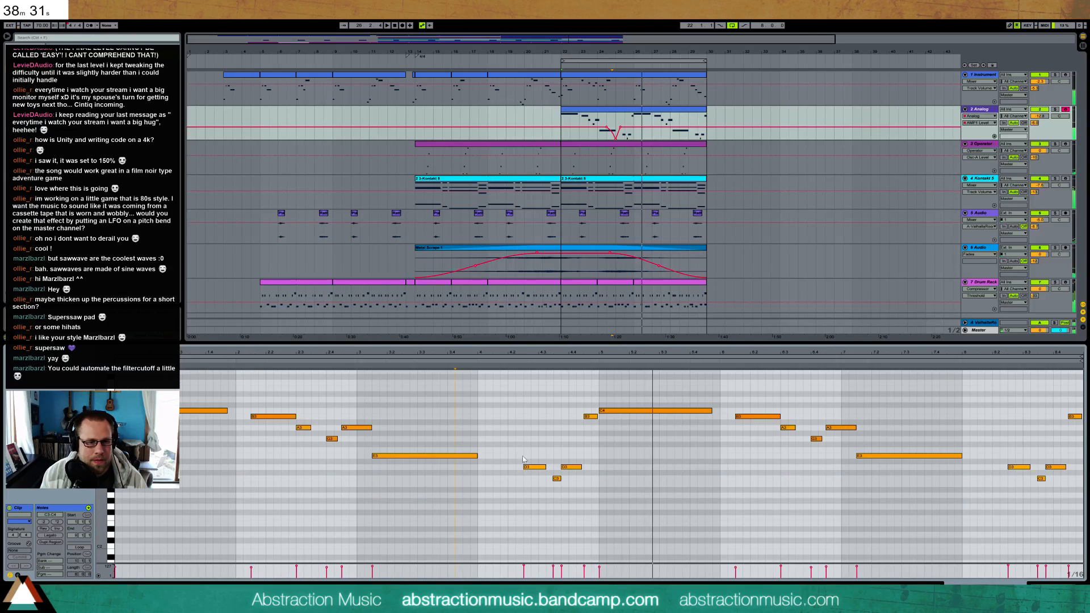
{"action": "left_click", "coordinate": [323, 363]}
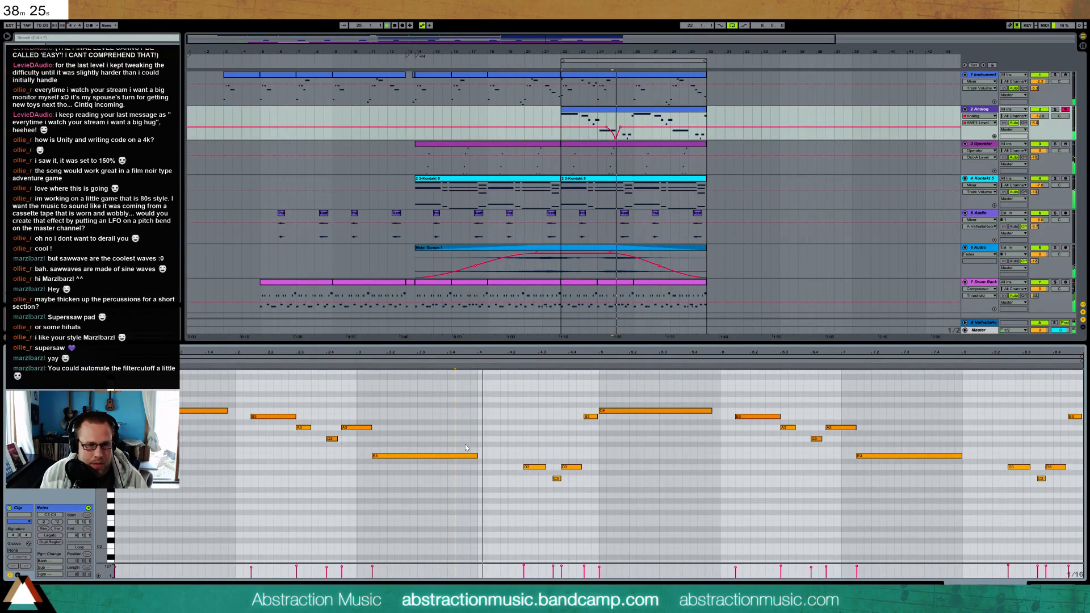
{"action": "key", "text": "space"}
Move the D3–C3–D3 figure in bar 25 a beat earlier, close the C3 and second D3 up to the first D3, and listen
{"action": "left_click", "coordinate": [542, 467]}
{"action": "key", "text": "Left"}
{"action": "key", "text": "Left"}
{"action": "key", "text": "Left"}
{"action": "key", "text": "Left"}
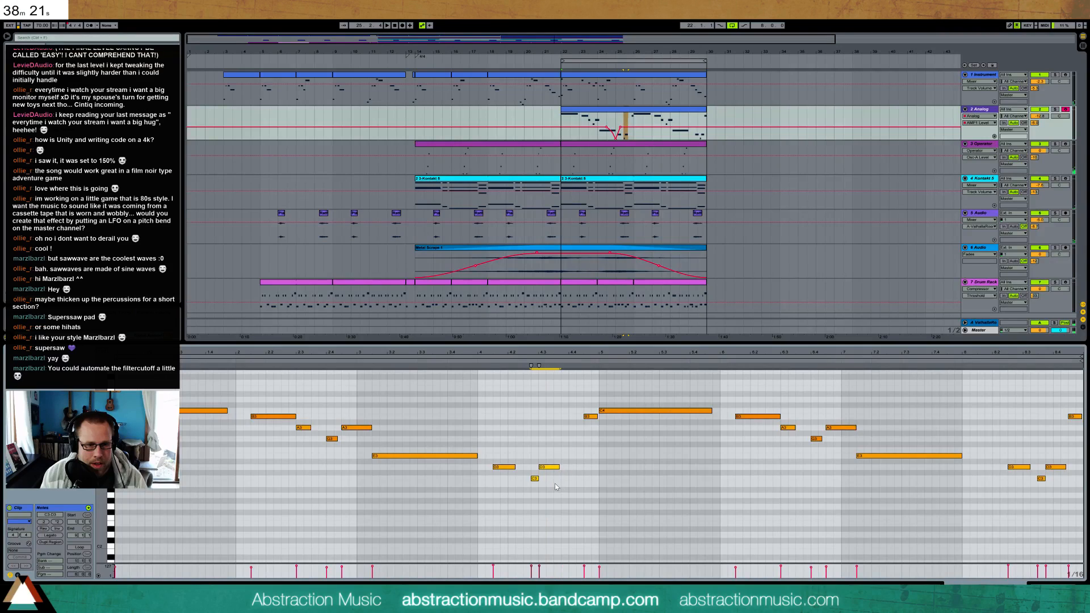
{"action": "key", "text": "Left"}
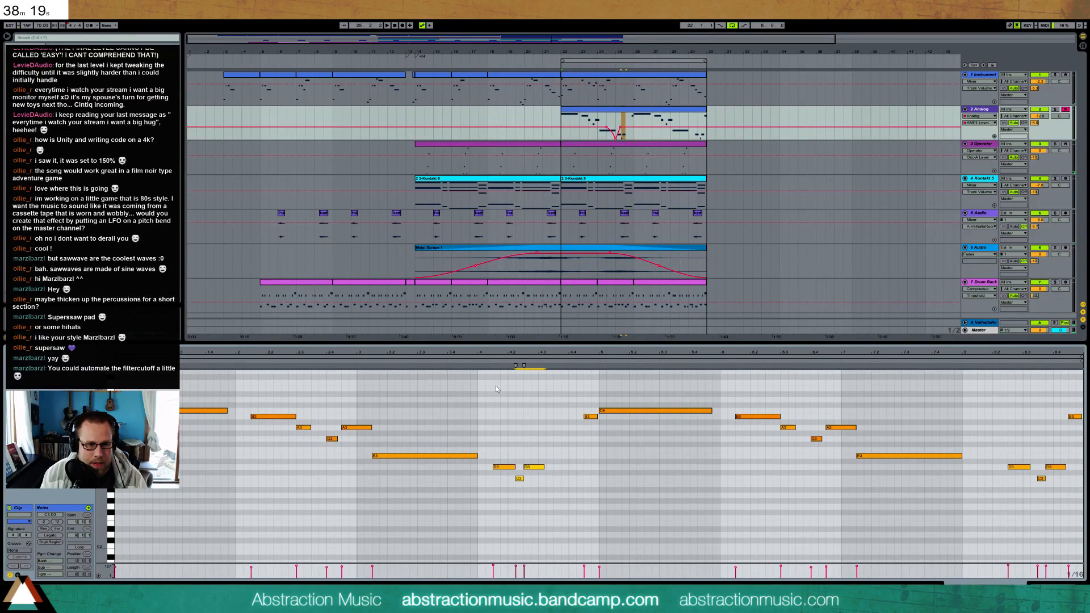
{"action": "left_click", "coordinate": [472, 359]}
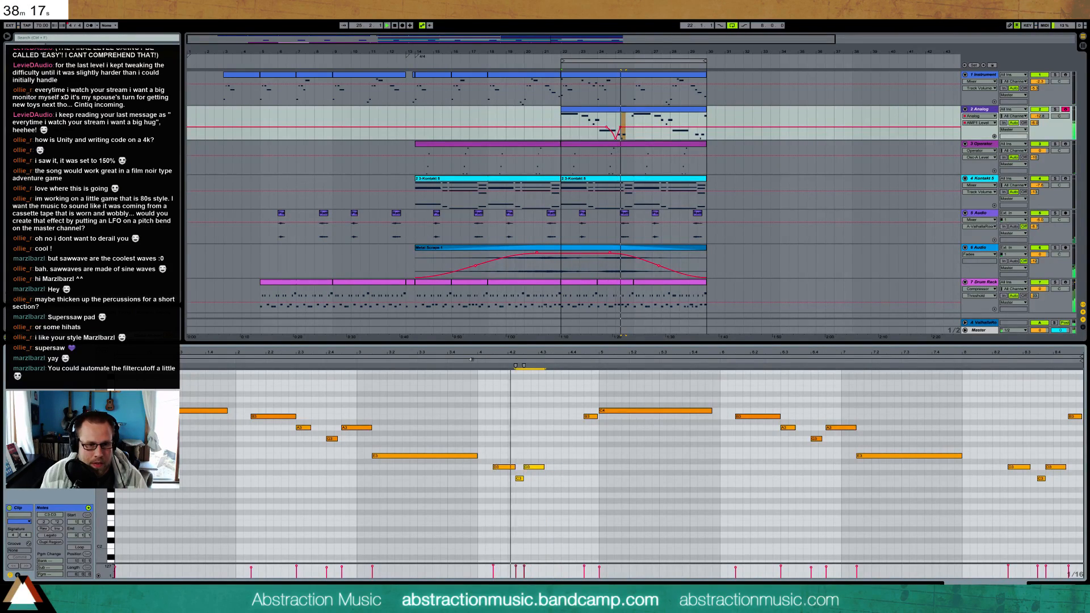
{"action": "key", "text": "space"}
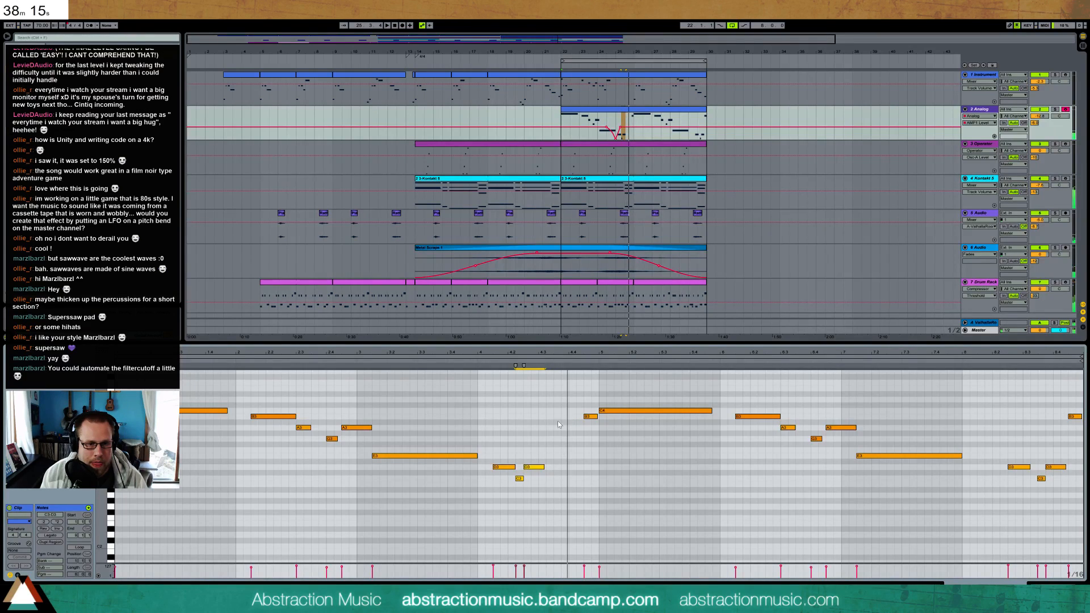
Move the C3 and second D3 an eighth later, stretch the B3 from that D3's end to the bar's end, and listen
{"action": "left_click_drag", "start_coordinate": [518, 451], "coordinate": [531, 470]}
{"action": "key", "text": "Right"}
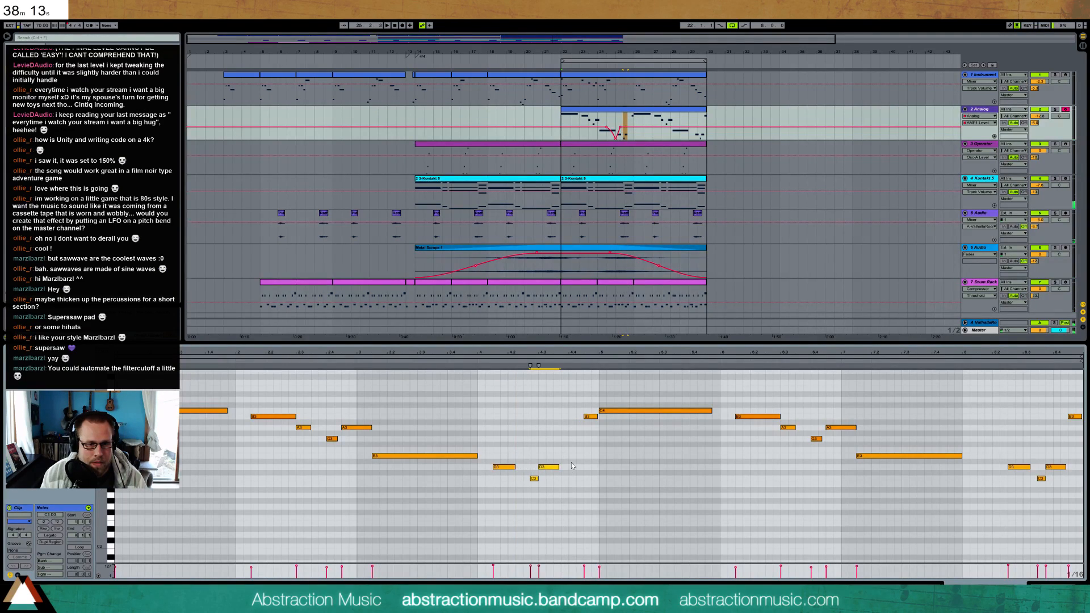
{"action": "left_click_drag", "start_coordinate": [573, 410], "coordinate": [590, 428]}
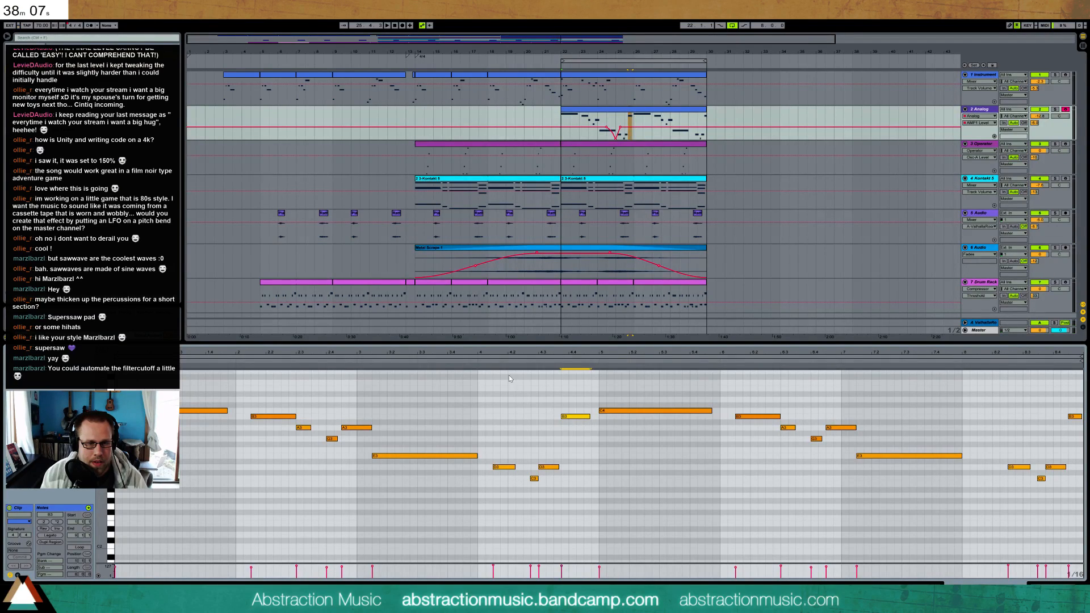
{"action": "key", "text": "space"}
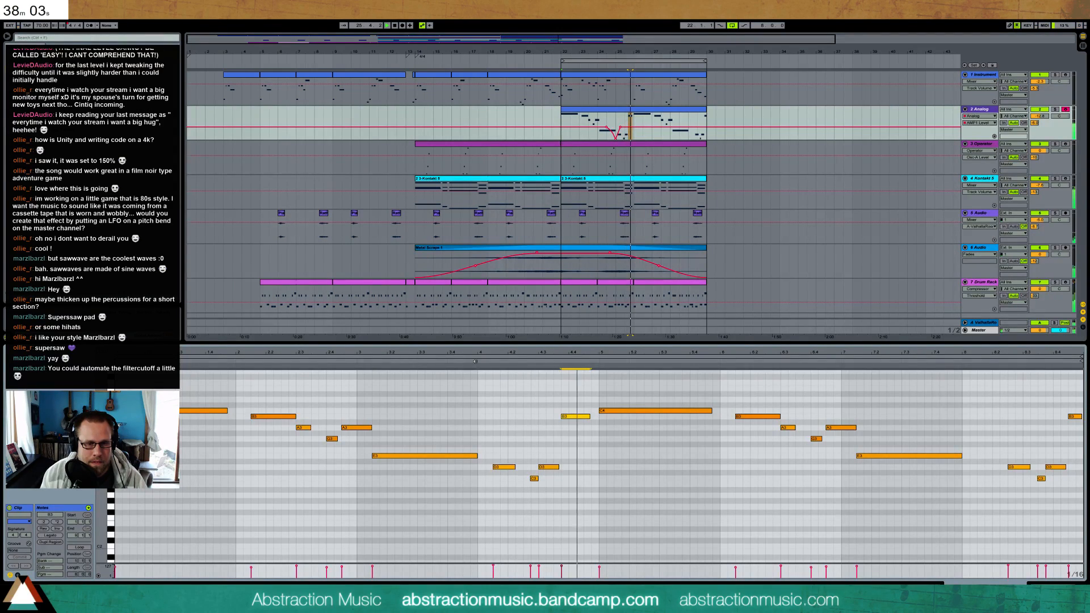
{"action": "left_click", "coordinate": [594, 424]}
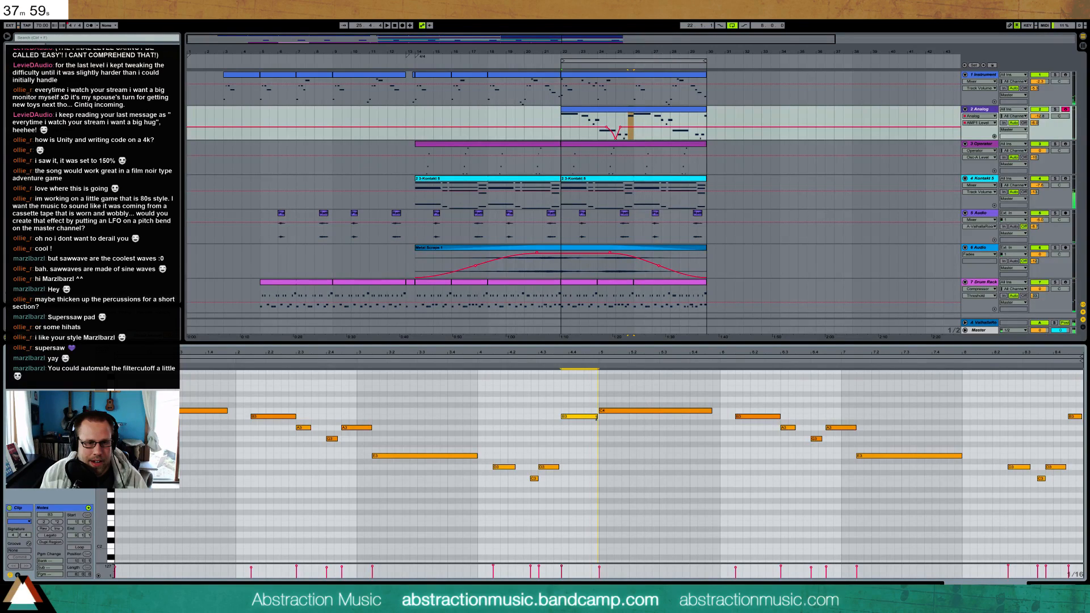
{"action": "left_click", "coordinate": [342, 362]}
{"action": "left_click", "coordinate": [335, 362]}
{"action": "left_click", "coordinate": [325, 362]}
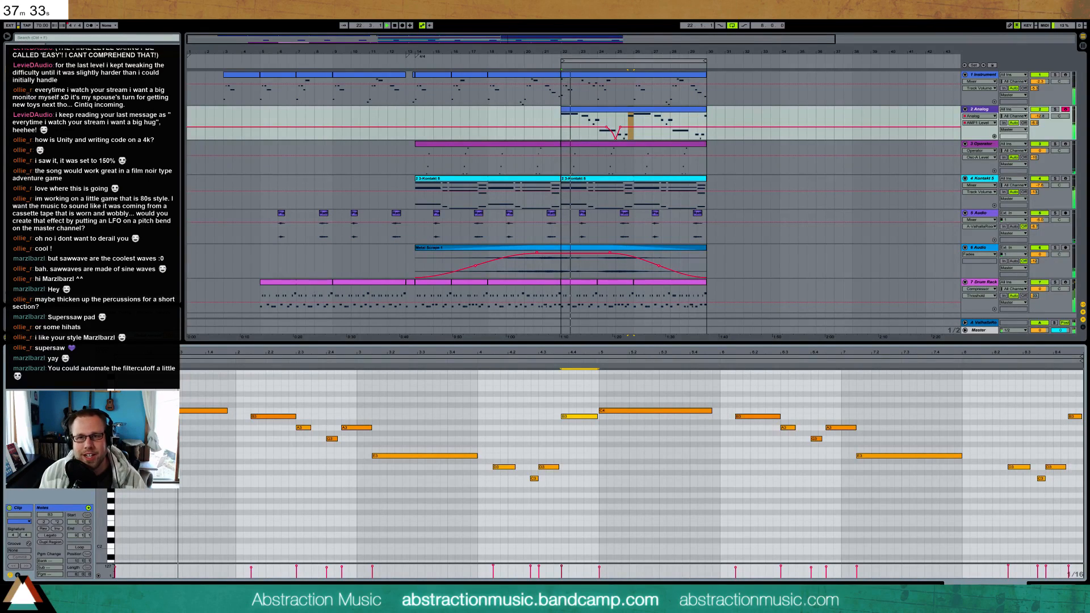
Shorten the B3 in bar 25 to a dotted eighth, move the C3 and second D3 an eighth later, and listen
{"action": "left_click", "coordinate": [620, 111]}
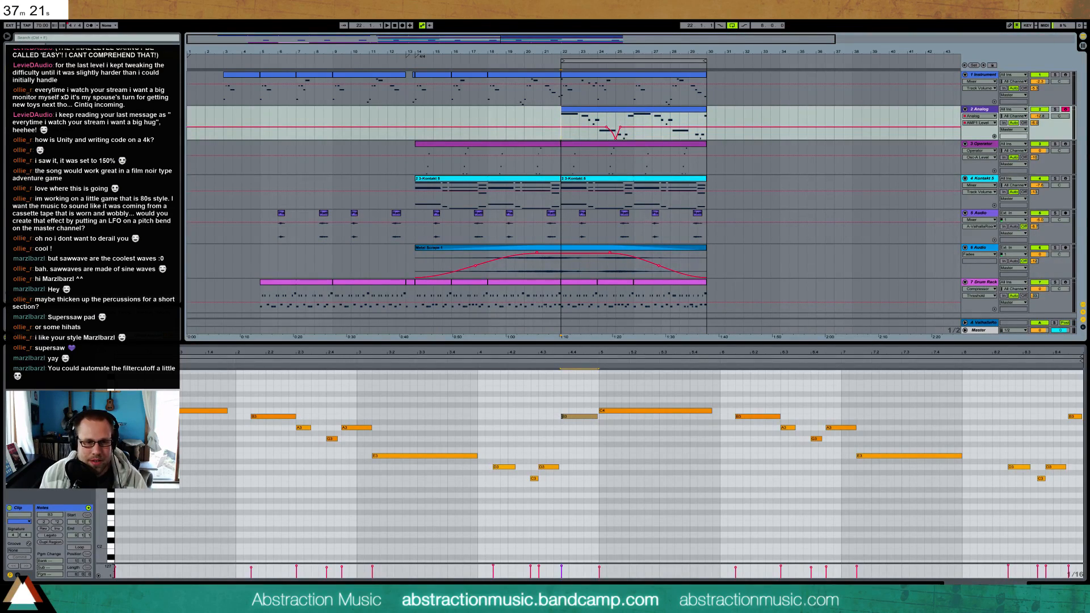
{"action": "left_click_drag", "start_coordinate": [562, 416], "coordinate": [576, 418]}
{"action": "key", "text": "Right"}
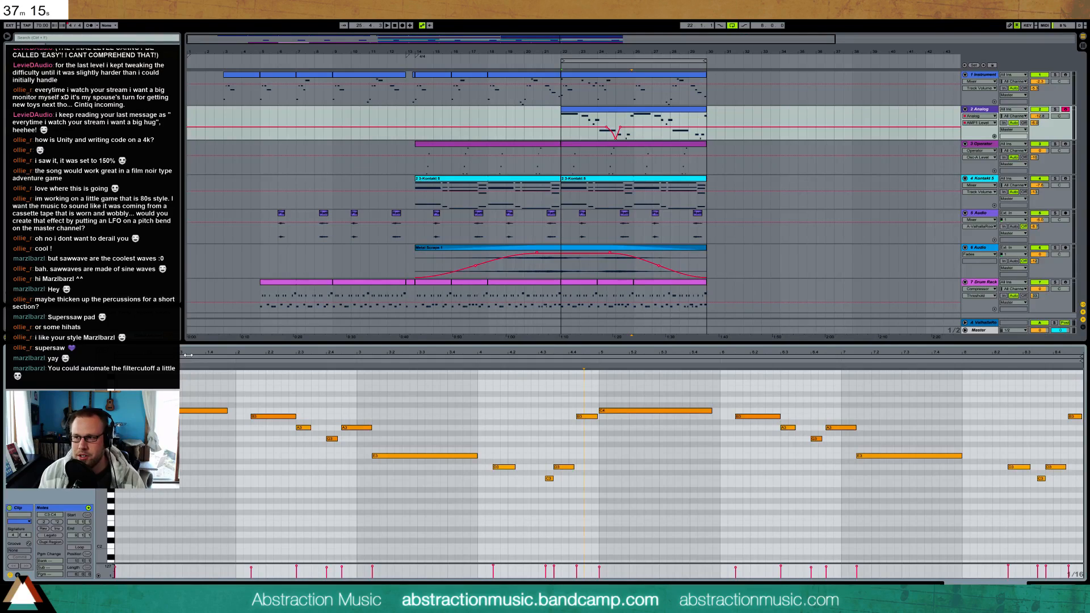
{"action": "key", "text": "space"}
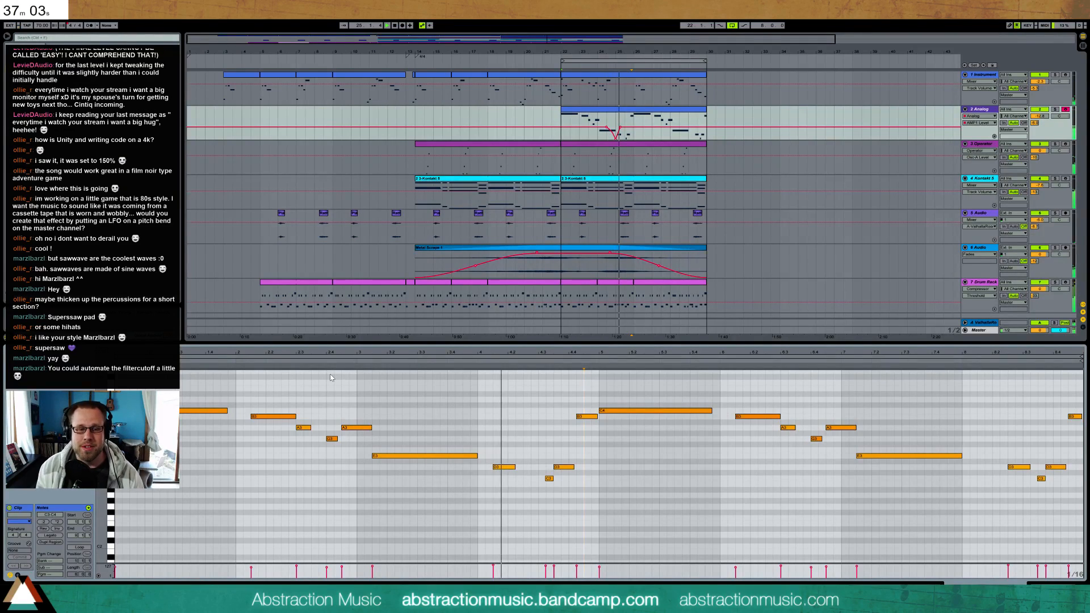
Move the first D3 in bar 25 a beat later, and listen
{"action": "key", "text": "Right"}
{"action": "key", "text": "Right"}
{"action": "key", "text": "Right"}
{"action": "key", "text": "Right"}
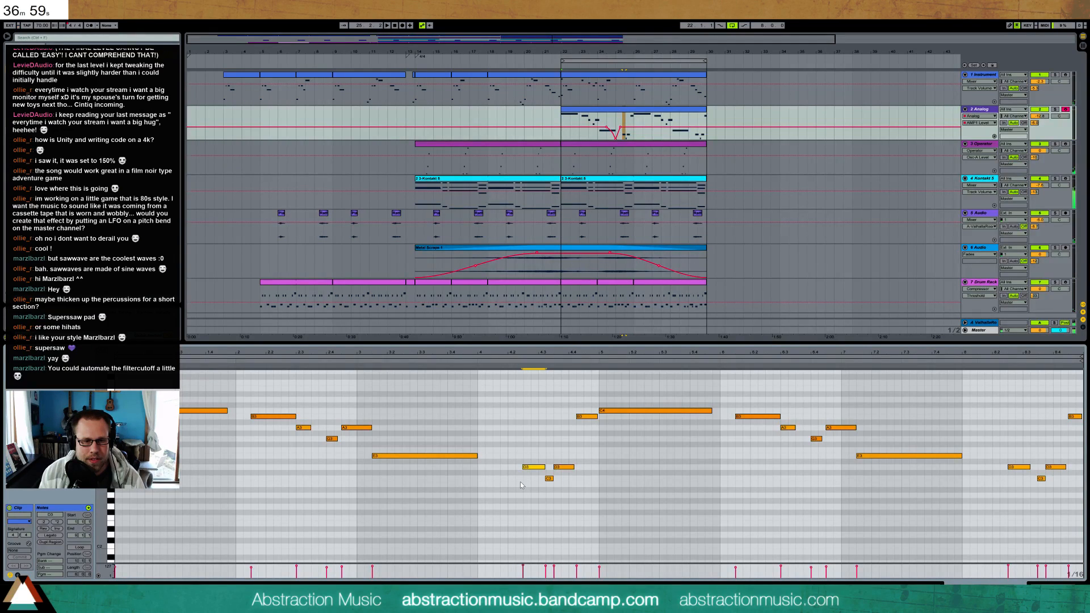
{"action": "key", "text": "space"}
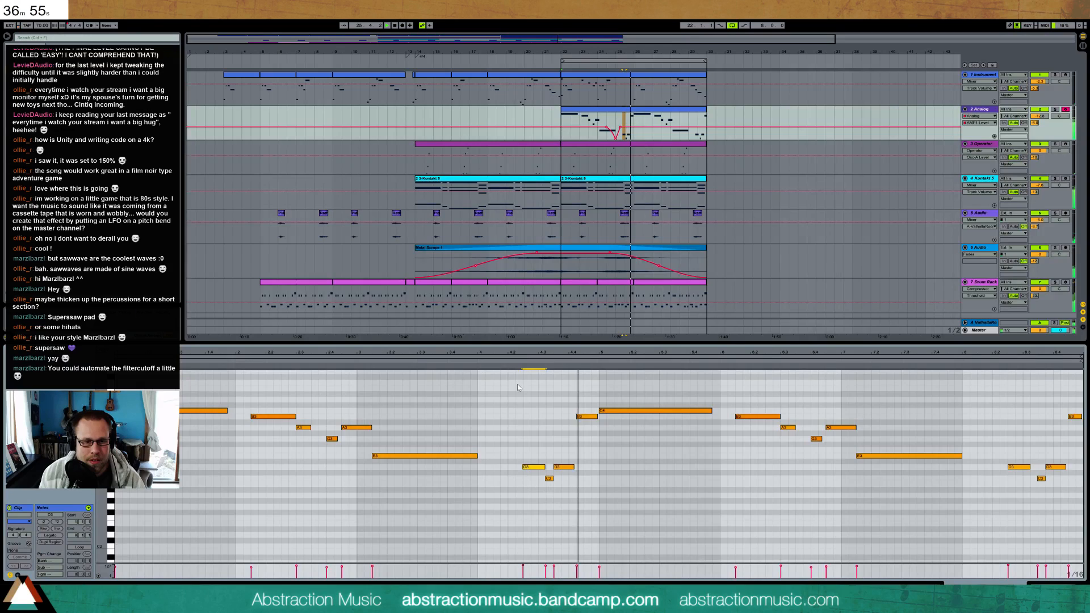
Lengthen the first D3 in bar 25 to a quarter ending where the C3 begins, and listen
{"action": "mouse_move", "coordinate": [532, 468]}
{"action": "left_mouse_down"}
{"action": "mouse_move", "coordinate": [518, 468]}
{"action": "mouse_move", "coordinate": [537, 468]}
{"action": "left_mouse_up"}
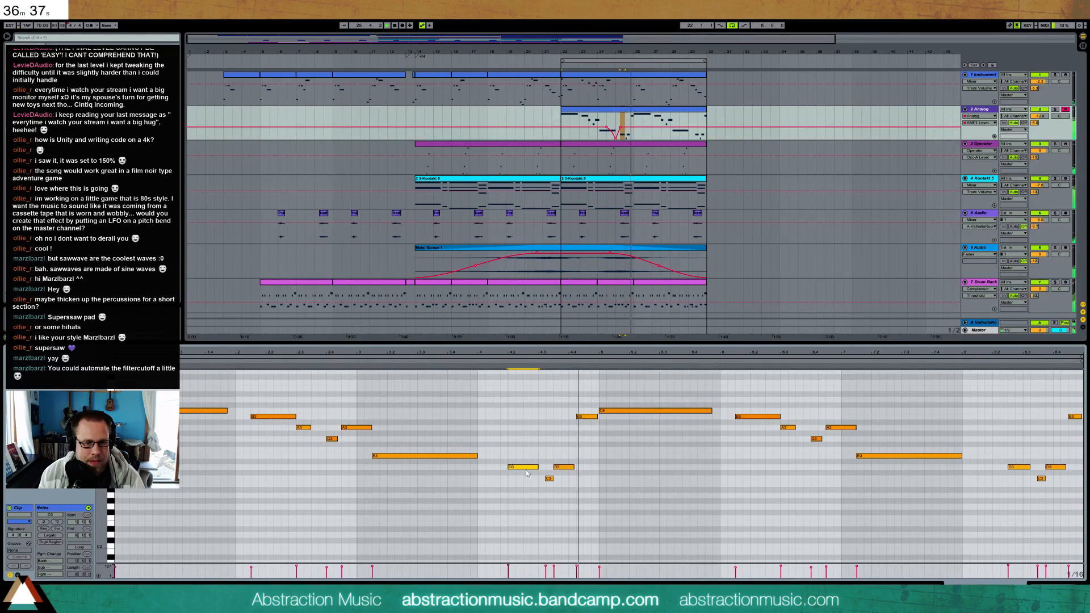
{"action": "key", "text": "space"}
{"action": "left_click_drag", "start_coordinate": [525, 468], "coordinate": [527, 468]}
{"action": "key", "text": "Right"}
{"action": "left_click", "coordinate": [478, 358]}
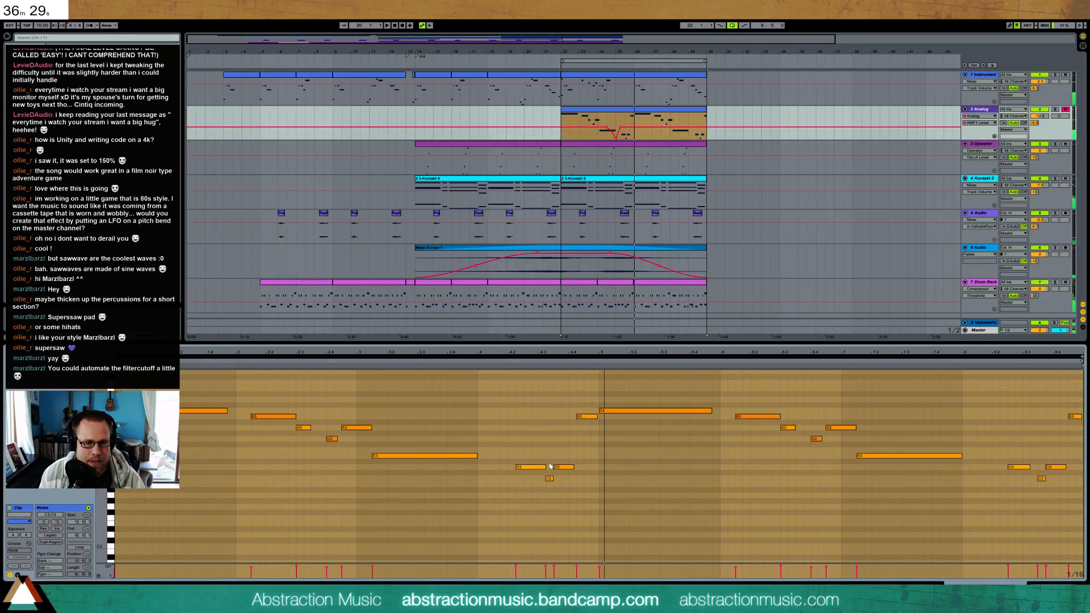
Move the whole D3–C3–D3 figure in bar 25 an eighth earlier
{"action": "left_click_drag", "start_coordinate": [549, 466], "coordinate": [561, 482]}
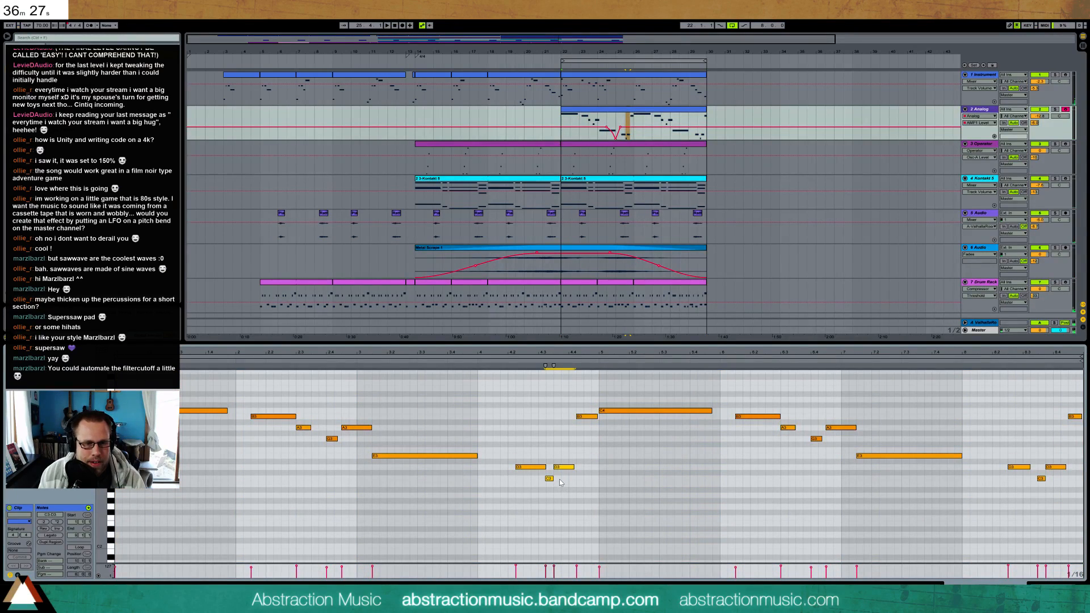
{"action": "left_click_drag", "start_coordinate": [559, 41], "coordinate": [396, 246]}
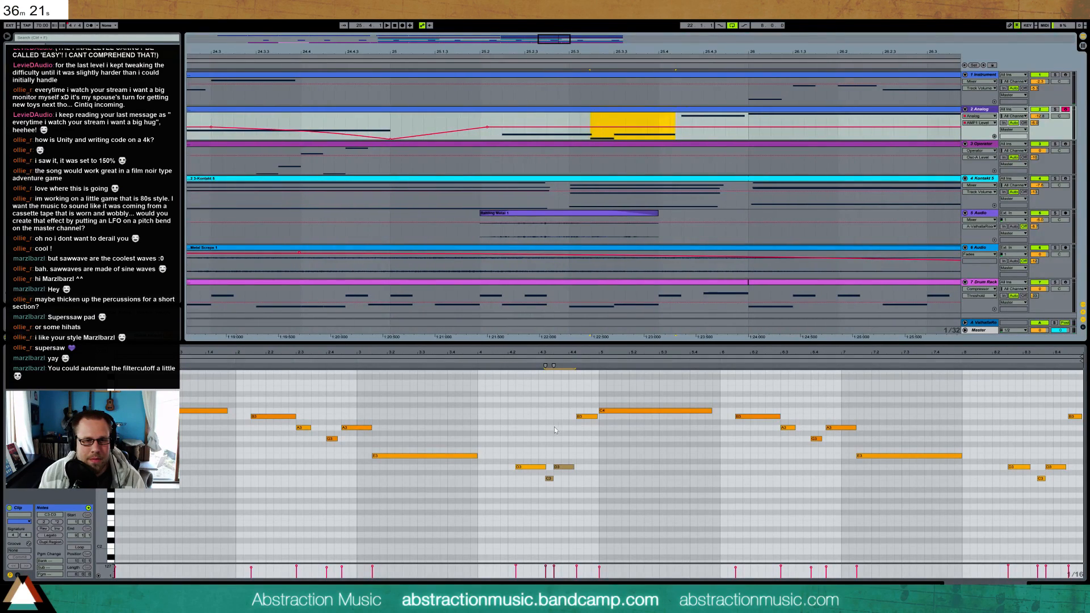
{"action": "left_click_drag", "start_coordinate": [529, 453], "coordinate": [568, 503]}
{"action": "key", "text": "Left"}
{"action": "key", "text": "Left"}
{"action": "key", "text": "Left"}
{"action": "key", "text": "Right"}
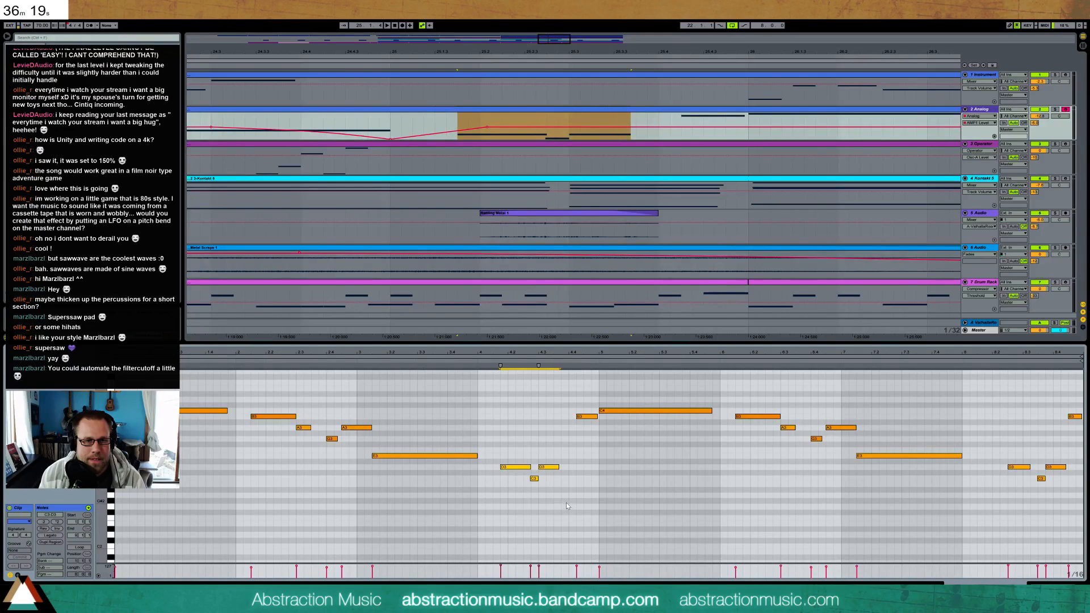
Extend the second D3 to the start of the B3, move the first D3 a sixteenth earlier, and listen
{"action": "left_click", "coordinate": [547, 467]}
{"action": "left_click_drag", "start_coordinate": [558, 467], "coordinate": [512, 476]}
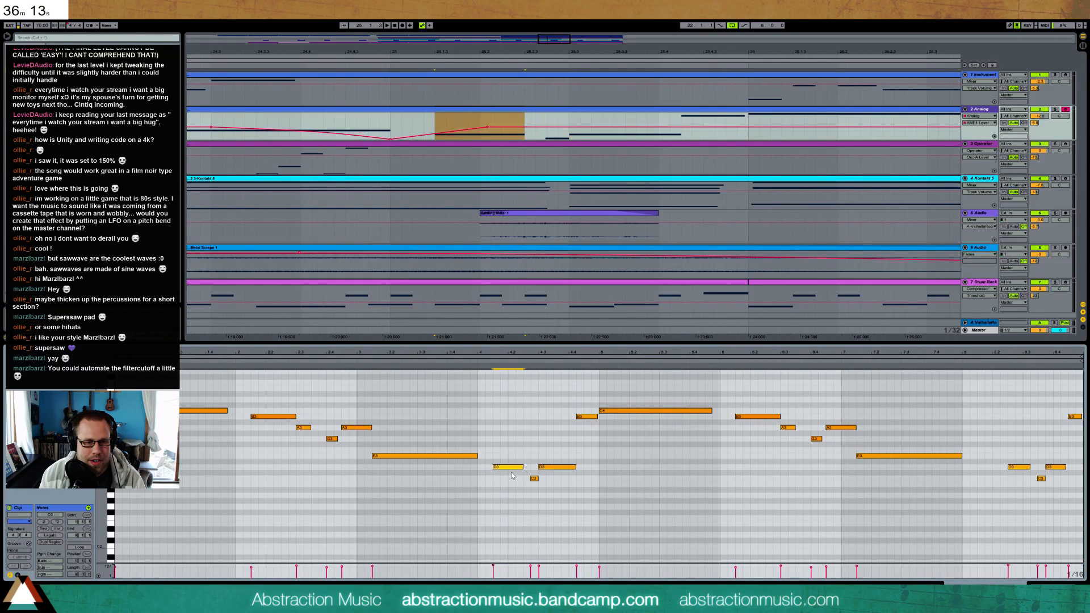
{"action": "key", "text": "space"}
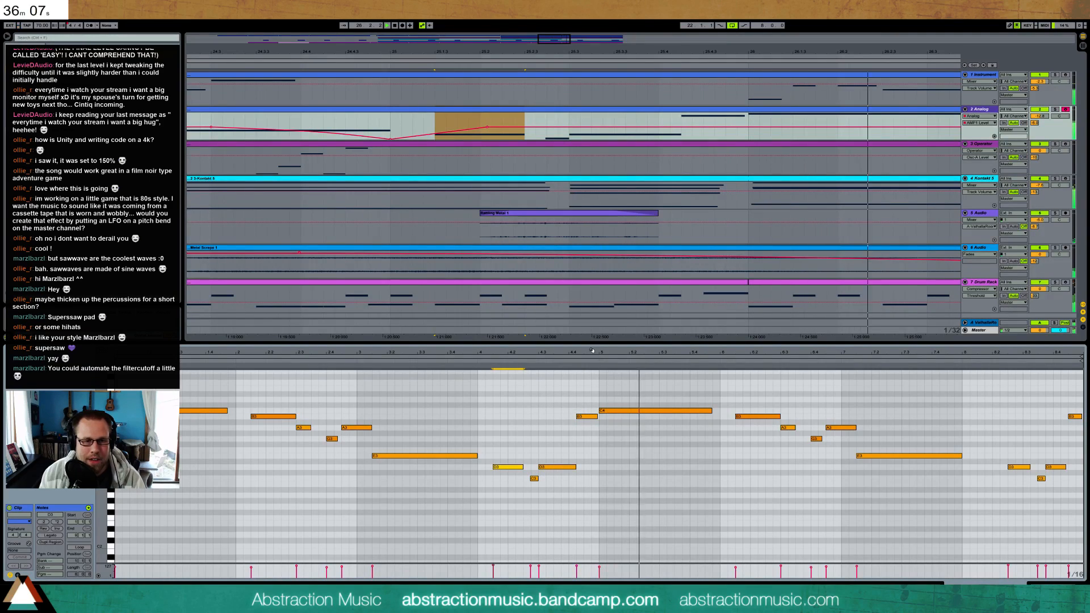
{"action": "left_click_drag", "start_coordinate": [591, 353], "coordinate": [590, 352]}
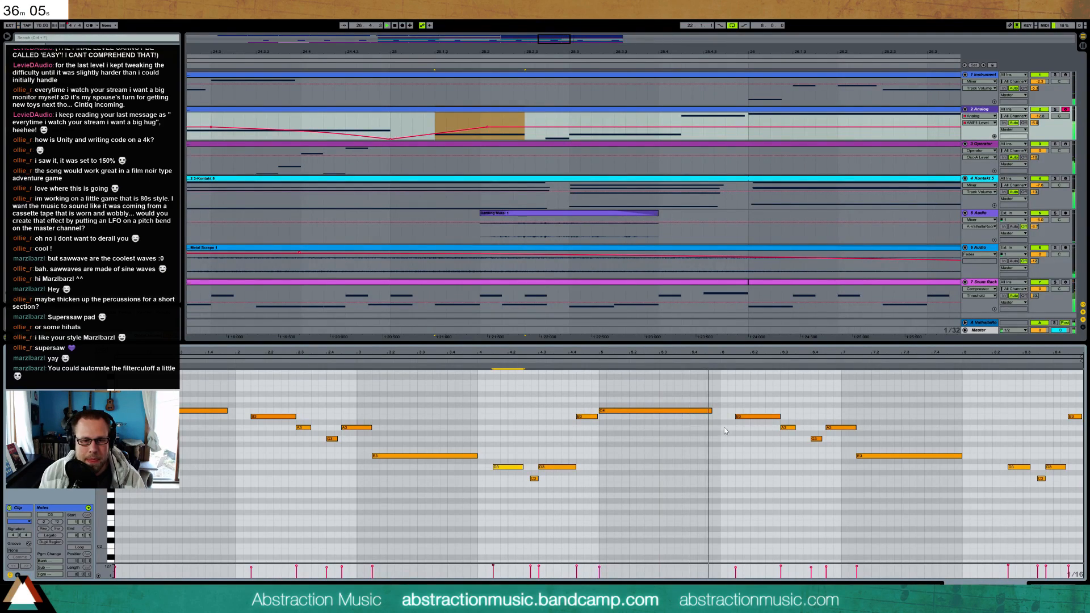
Delete the notes in the clip's second half and replace them with a fresh duplicate of the revised four-bar phrase
{"action": "left_click_drag", "start_coordinate": [663, 382], "coordinate": [1068, 511]}
{"action": "key", "text": "Delete"}
{"action": "left_click_drag", "start_coordinate": [976, 399], "coordinate": [1081, 437]}
{"action": "key", "text": "Delete"}
{"action": "left_click_drag", "start_coordinate": [591, 390], "coordinate": [115, 525]}
{"action": "key", "text": "ctrl+d"}
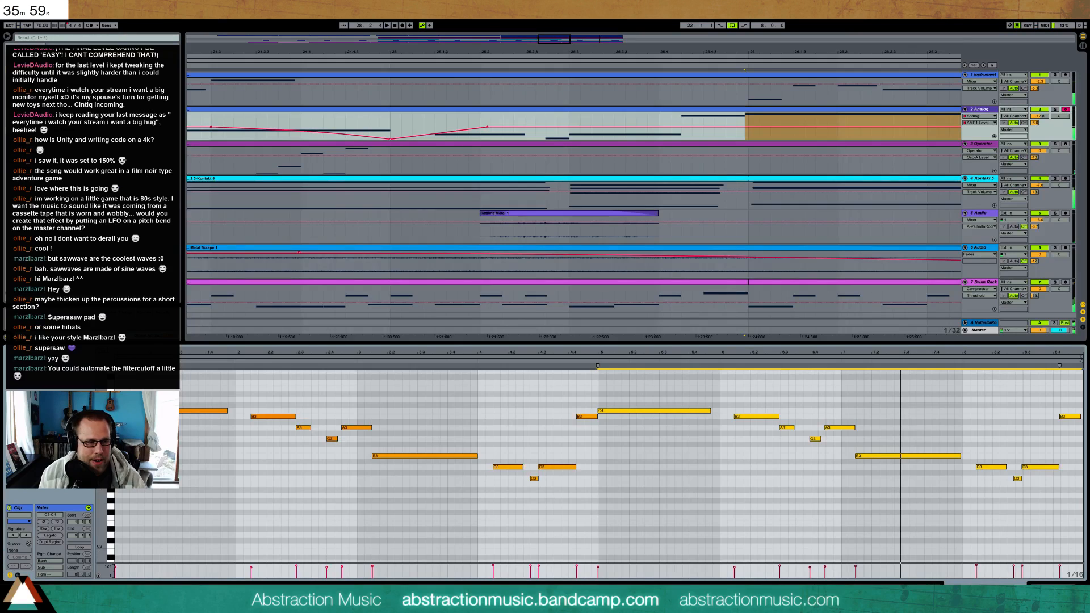
Add a short upward pitch-bend ramp at the end of bar 25's second D3, leading into the B3, and listen
{"action": "left_click", "coordinate": [18, 575]}
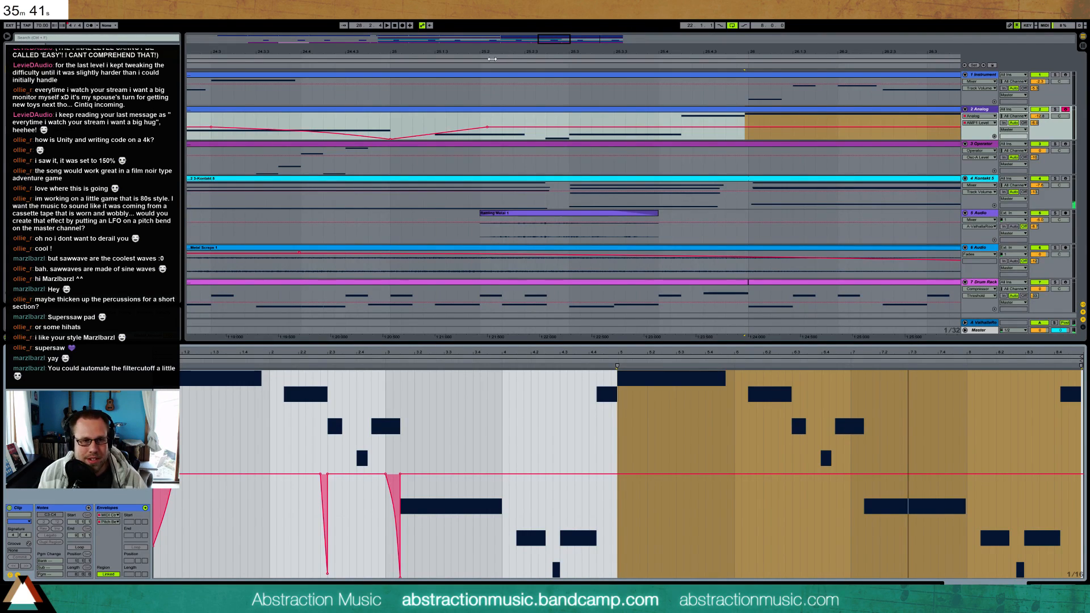
{"action": "left_click", "coordinate": [515, 554]}
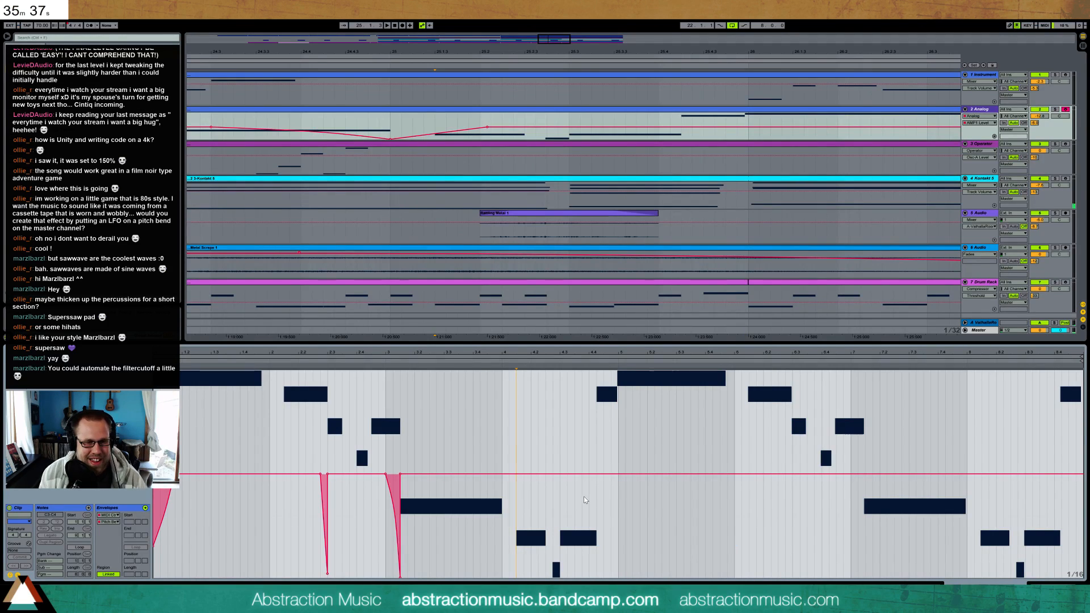
{"action": "left_click_drag", "start_coordinate": [590, 472], "coordinate": [595, 468]}
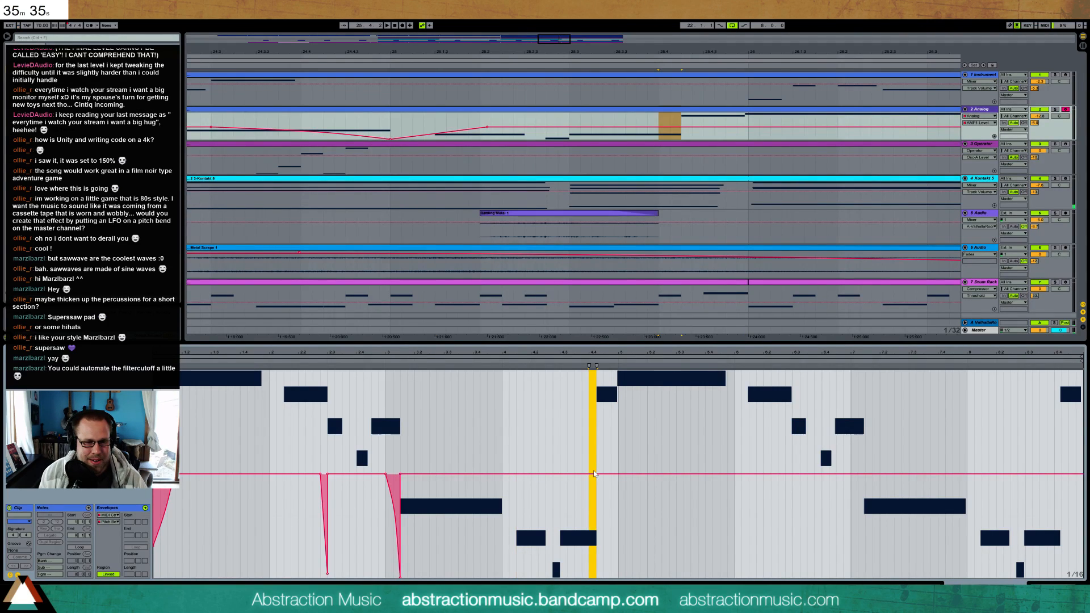
{"action": "left_click", "coordinate": [589, 385]}
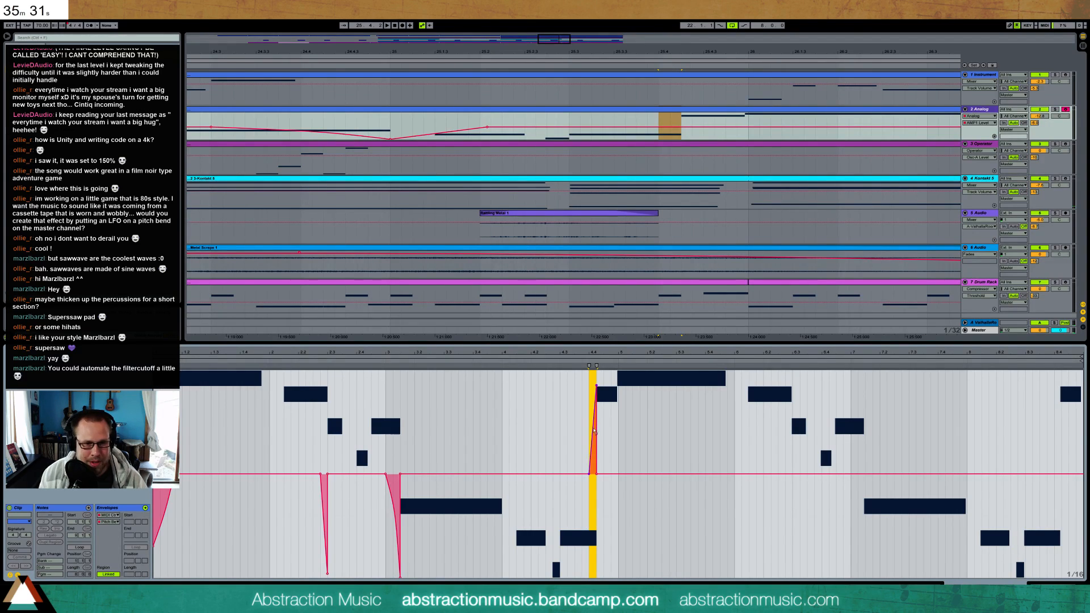
{"action": "left_click", "coordinate": [598, 429]}
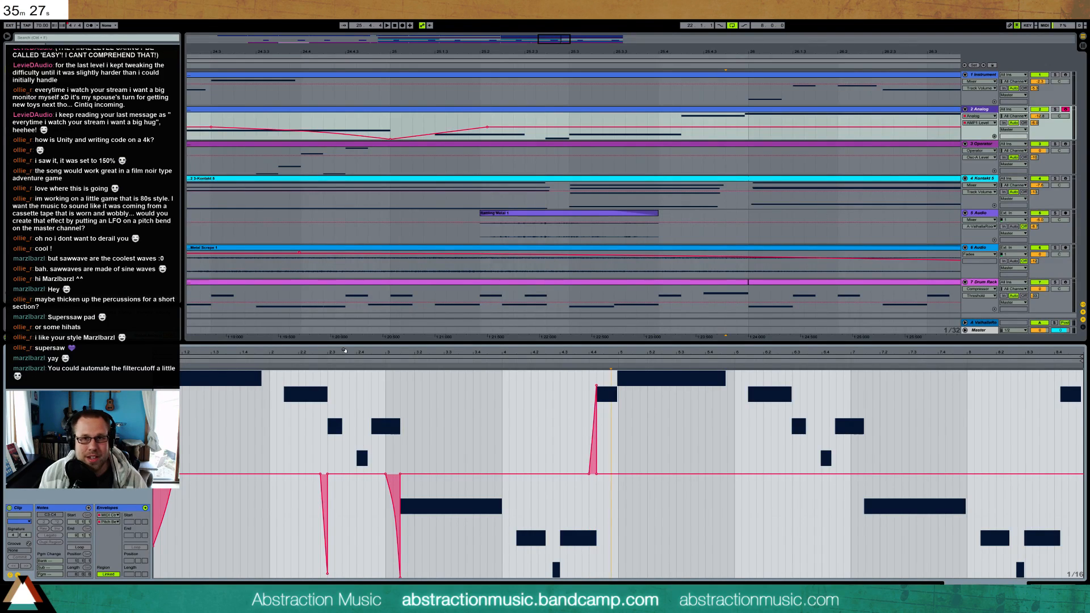
{"action": "key", "text": "space"}
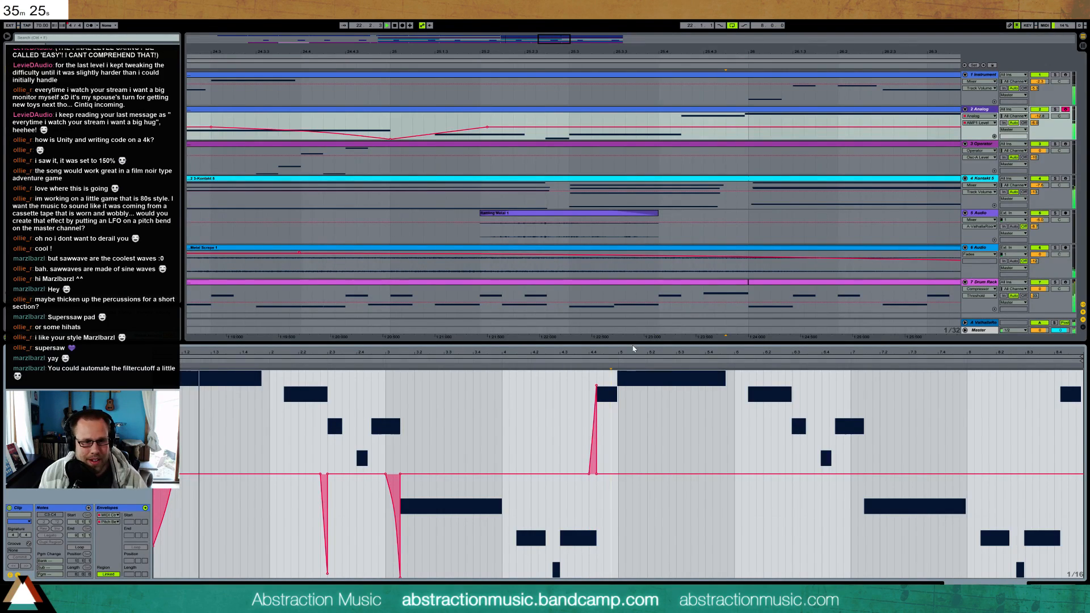
Add a short downward pitch-bend dip at the start of bar 26's C4, rising back to zero
{"action": "left_click", "coordinate": [623, 439]}
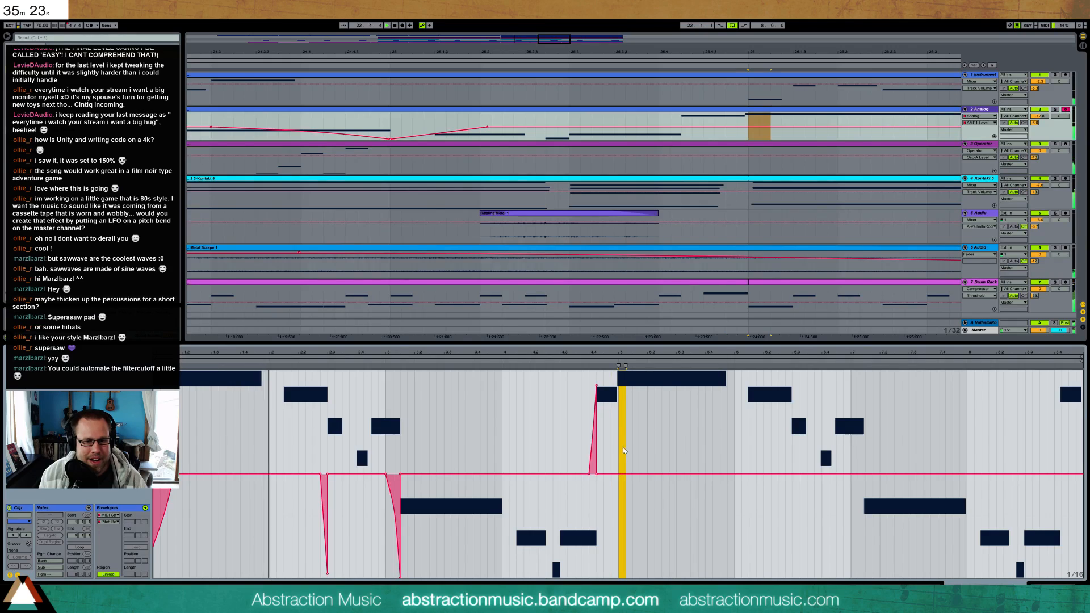
{"action": "left_click_drag", "start_coordinate": [623, 484], "coordinate": [628, 538]}
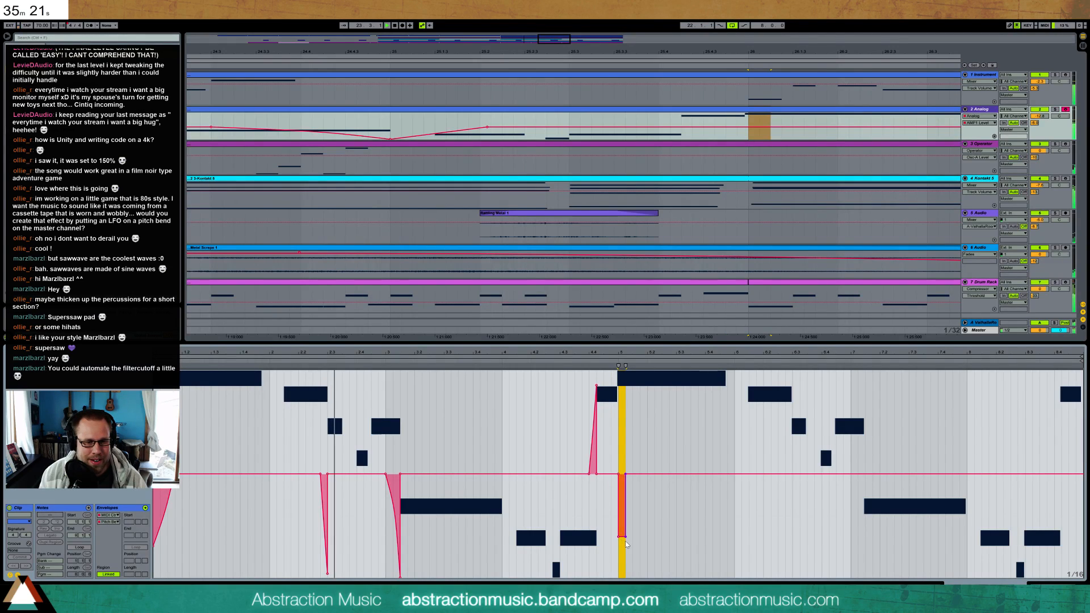
{"action": "left_click", "coordinate": [626, 538]}
{"action": "left_click", "coordinate": [640, 538]}
{"action": "left_click_drag", "start_coordinate": [618, 537], "coordinate": [618, 528]}
{"action": "left_click", "coordinate": [753, 529]}
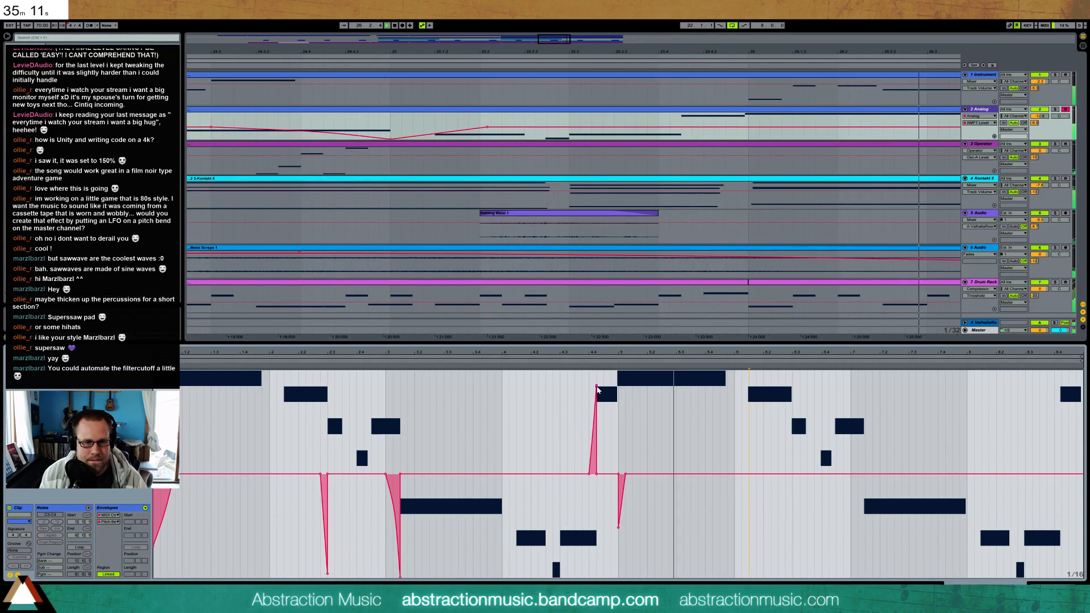
Halve the upward bend into bar 25's B3 and add a pitch dip at the end of bar 26's C4, returning to zero before the next B3
{"action": "left_click_drag", "start_coordinate": [598, 390], "coordinate": [597, 430]}
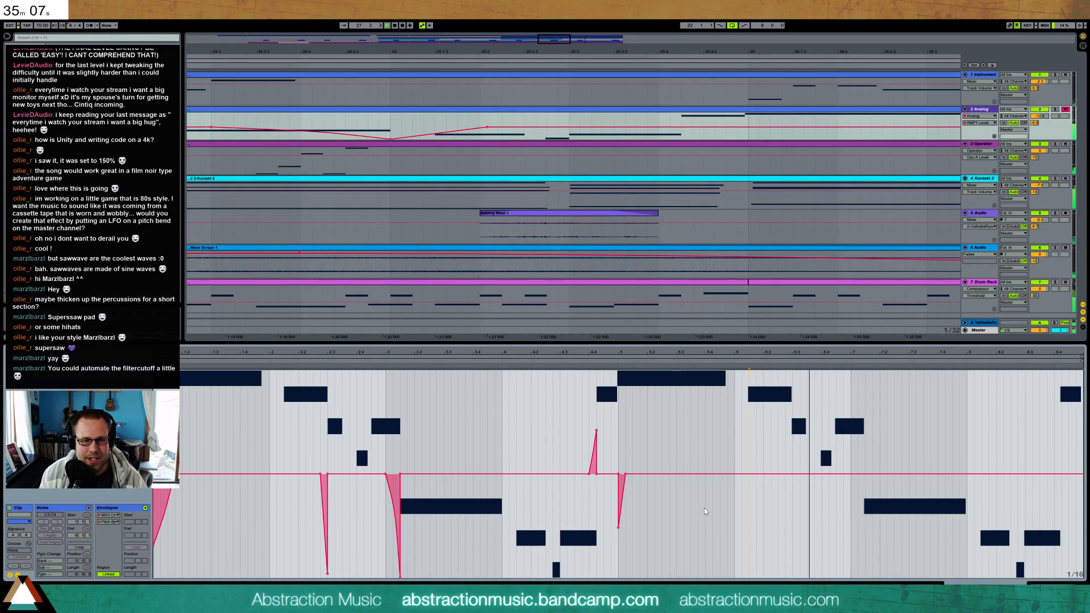
{"action": "left_click_drag", "start_coordinate": [693, 502], "coordinate": [691, 544]}
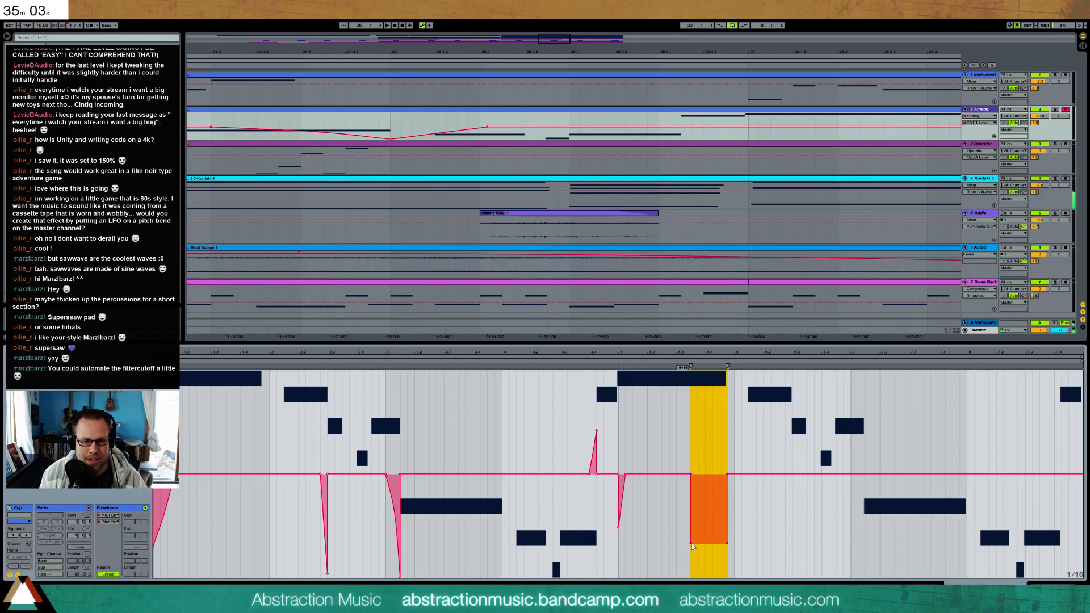
{"action": "left_click", "coordinate": [691, 543]}
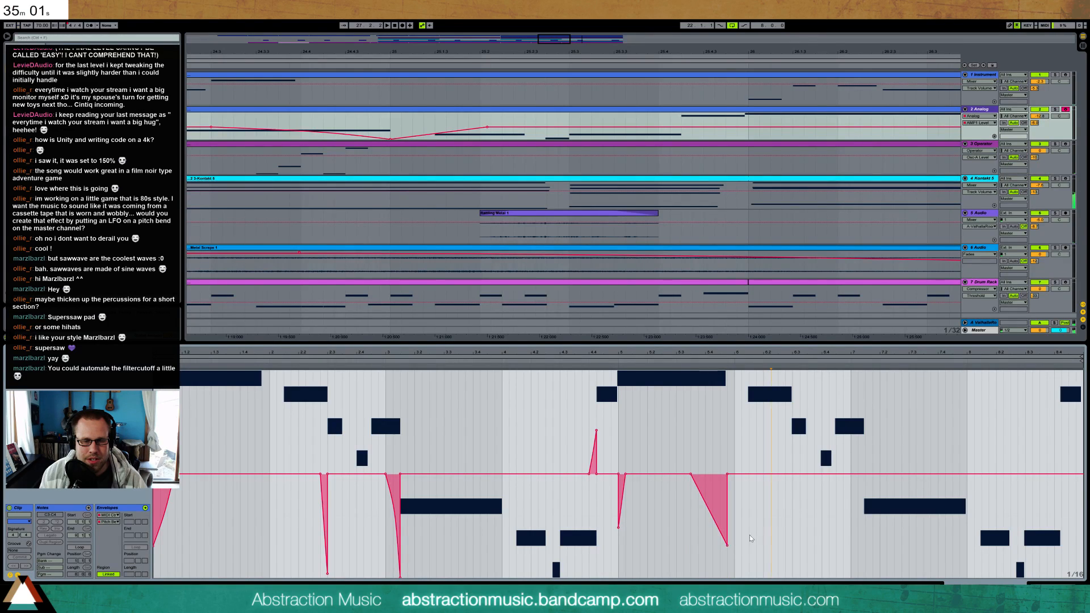
{"action": "left_click", "coordinate": [728, 475]}
{"action": "left_click", "coordinate": [612, 361]}
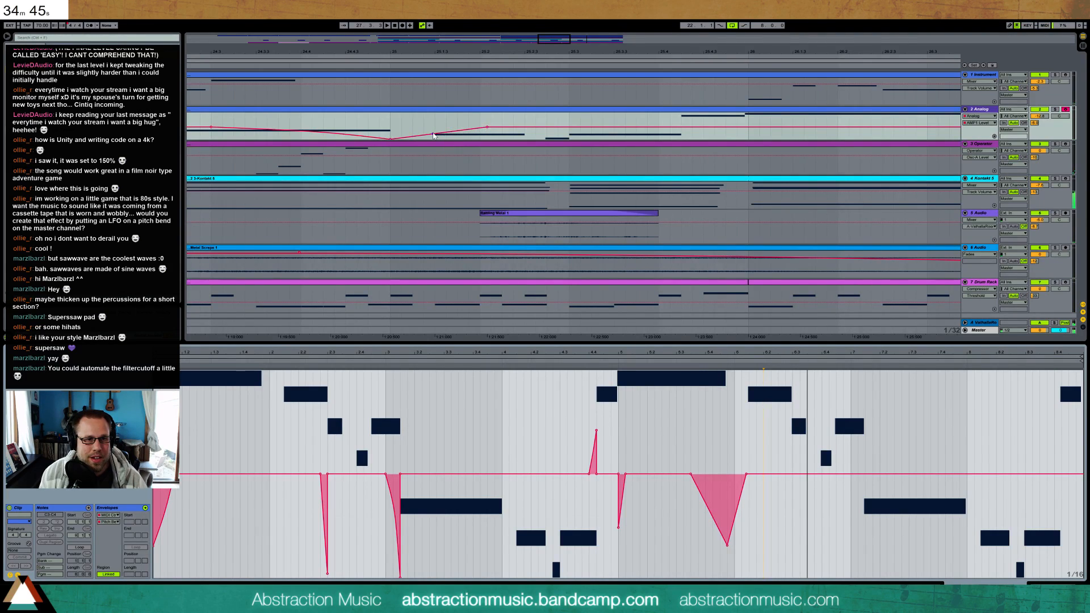
Shorten the Analog track's level recovery after bar 25 so it finishes just before the first D3, and listen
{"action": "left_click_drag", "start_coordinate": [434, 134], "coordinate": [432, 131]}
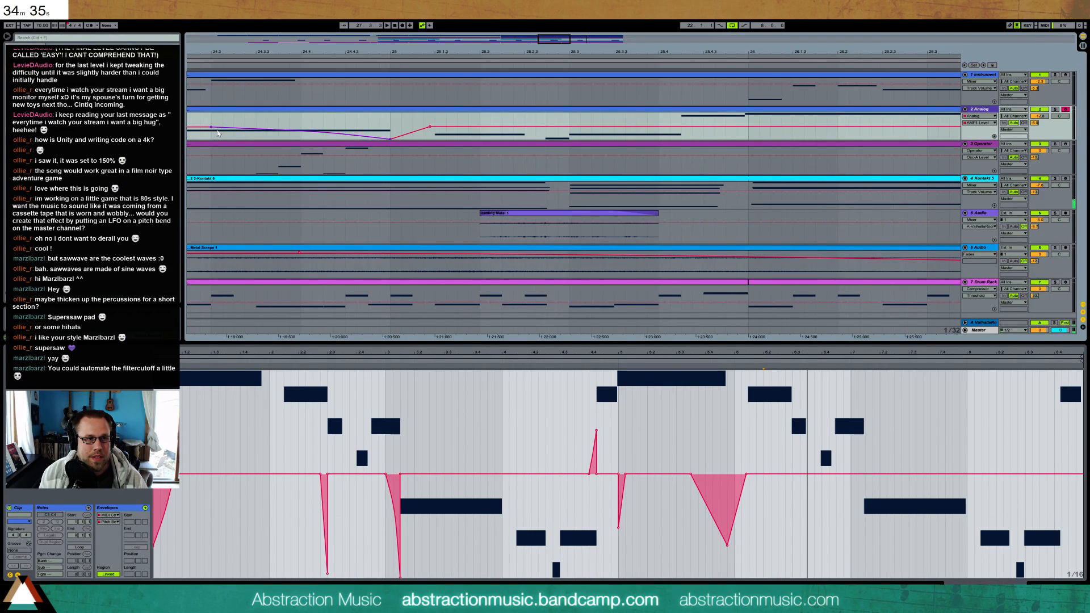
{"action": "key", "text": "space"}
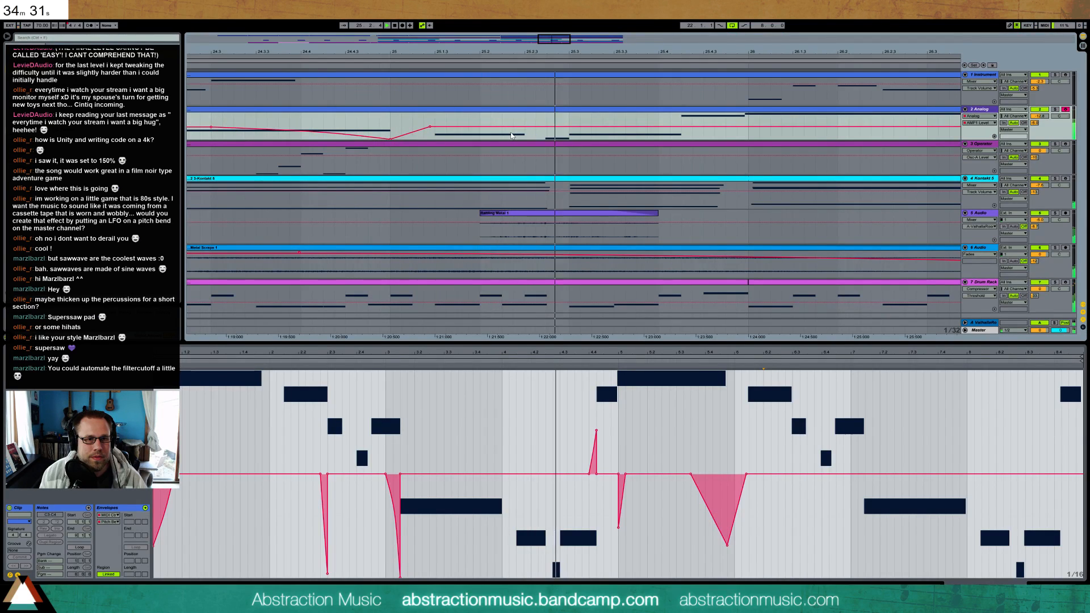
Remove the short pitch-bend dip at the start of bar 26's C4
{"action": "left_click_drag", "start_coordinate": [626, 52], "coordinate": [487, 11]}
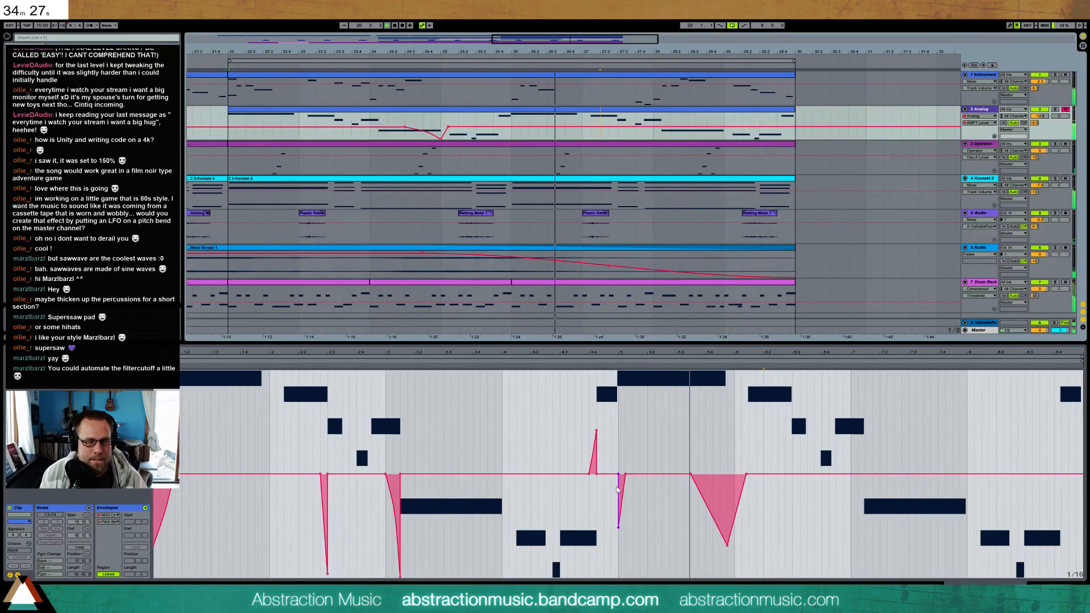
{"action": "left_click", "coordinate": [619, 527]}
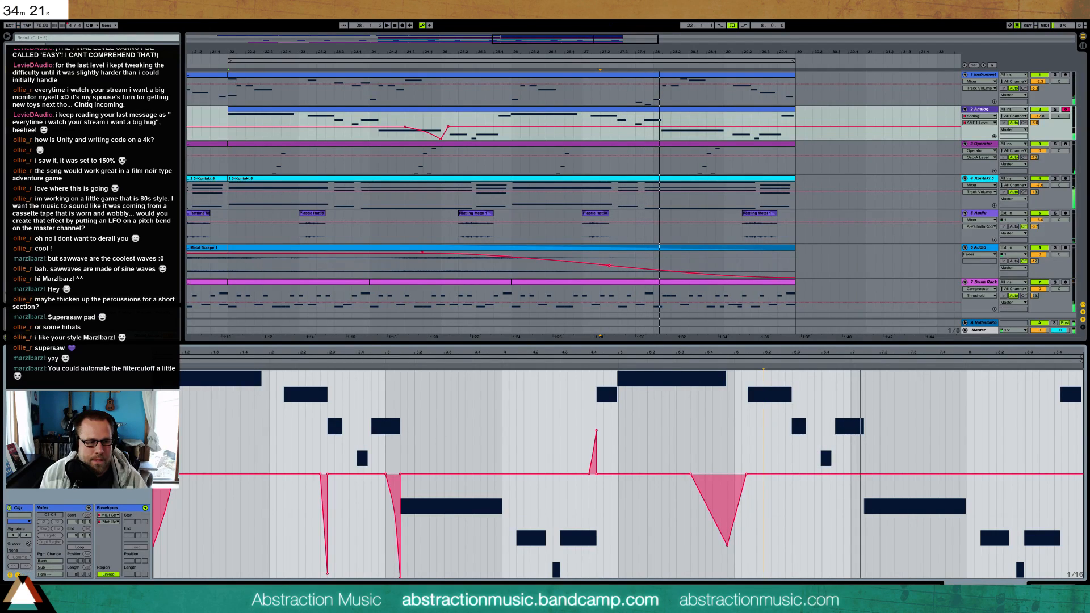
Lengthen the first A3 in bar 27 almost to the start of the G3, and listen
{"action": "left_click", "coordinate": [17, 576]}
{"action": "left_click", "coordinate": [698, 487]}
{"action": "left_click_drag", "start_coordinate": [795, 427], "coordinate": [805, 428]}
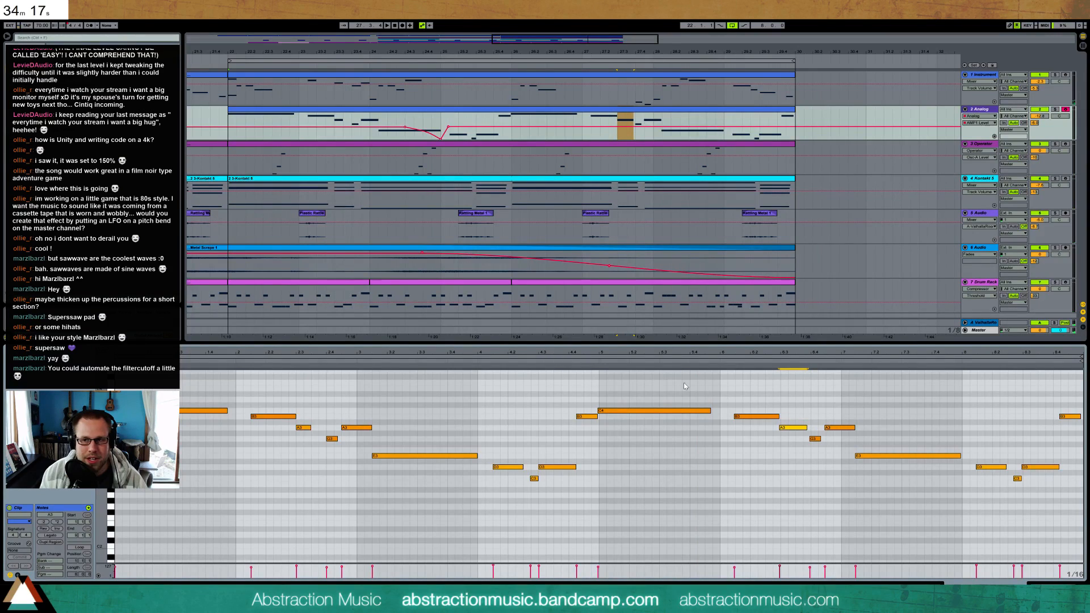
{"action": "left_click", "coordinate": [598, 362]}
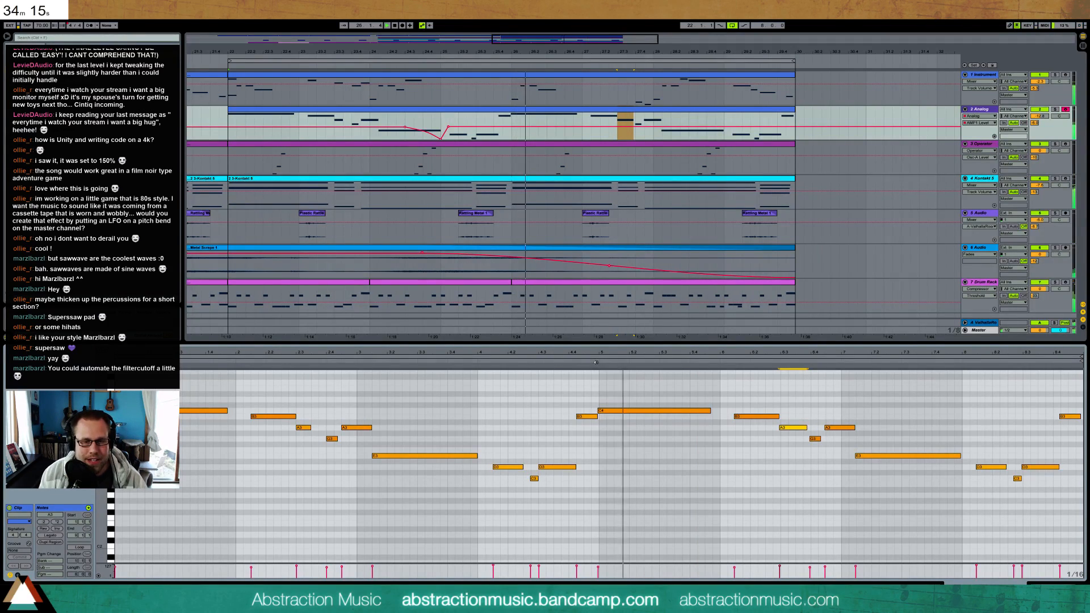
Add an upward pitch-bend spike at the end of bar 27's first A3 that falls back to zero over the G3, and listen
{"action": "left_click", "coordinate": [17, 575]}
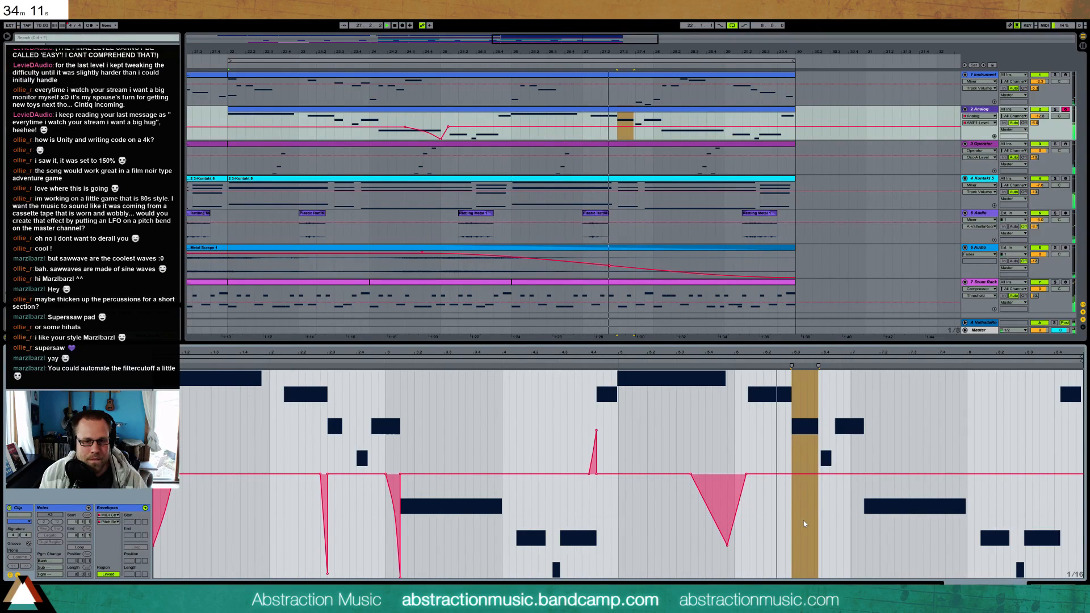
{"action": "key", "text": "space"}
{"action": "left_click", "coordinate": [815, 496]}
{"action": "left_click_drag", "start_coordinate": [824, 491], "coordinate": [823, 461]}
{"action": "left_click", "coordinate": [823, 387]}
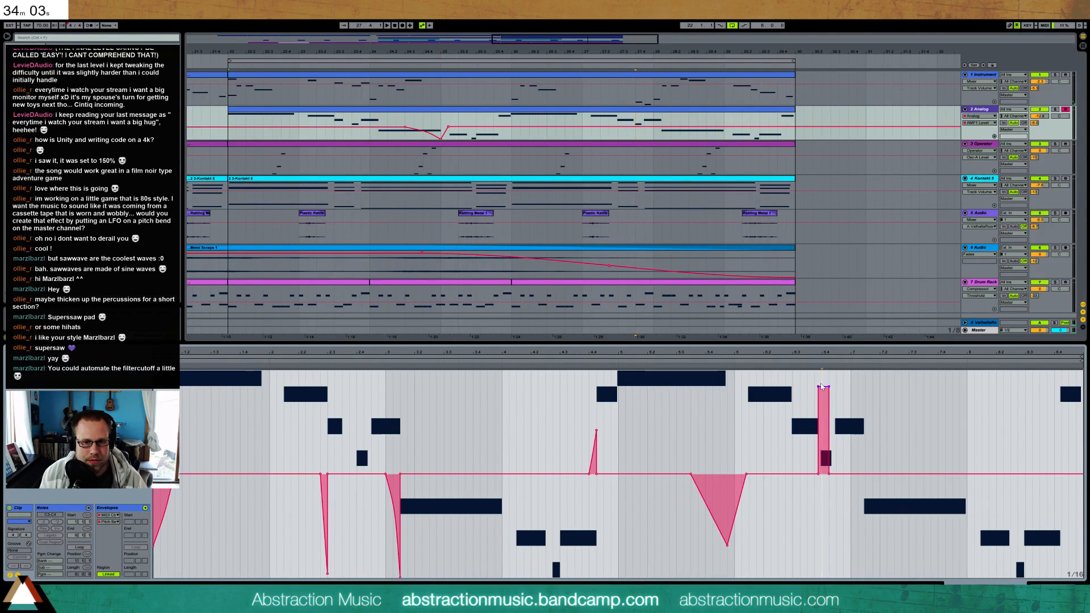
{"action": "left_click", "coordinate": [829, 387]}
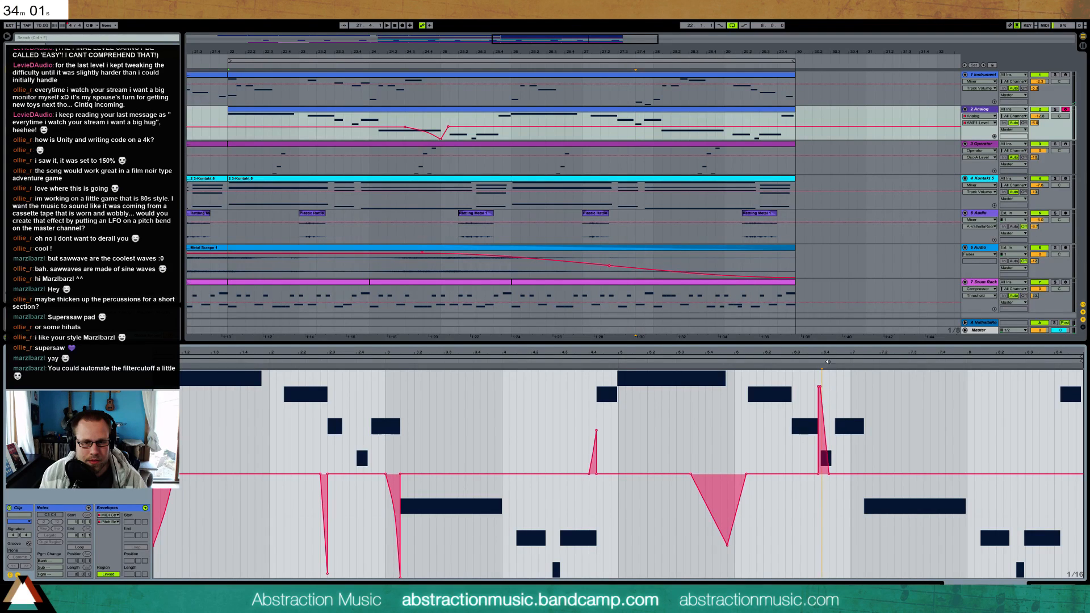
{"action": "left_click_drag", "start_coordinate": [830, 354], "coordinate": [728, 392]}
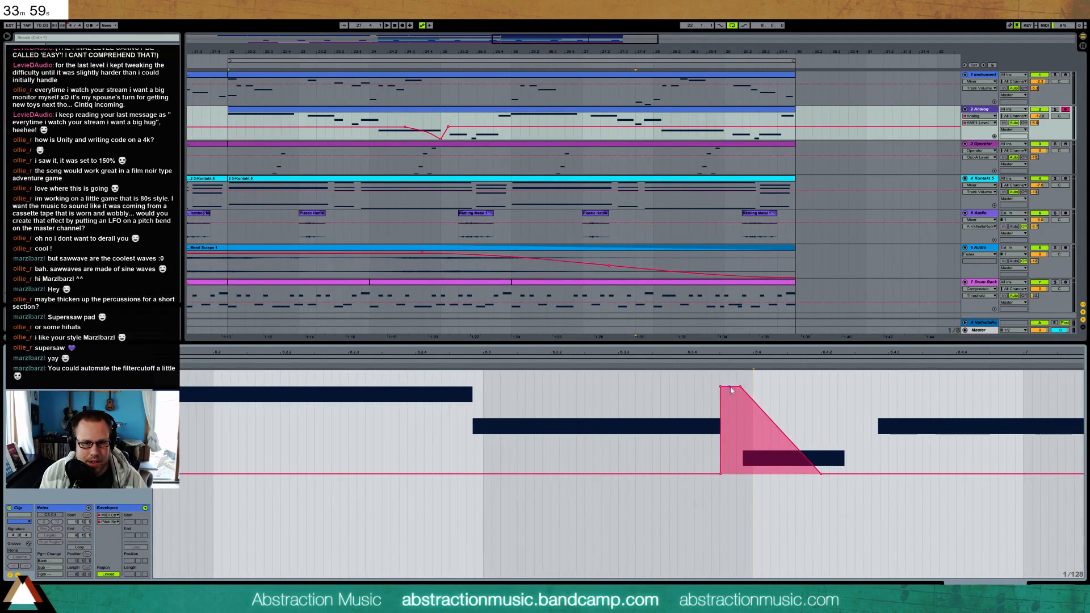
{"action": "key", "text": "space"}
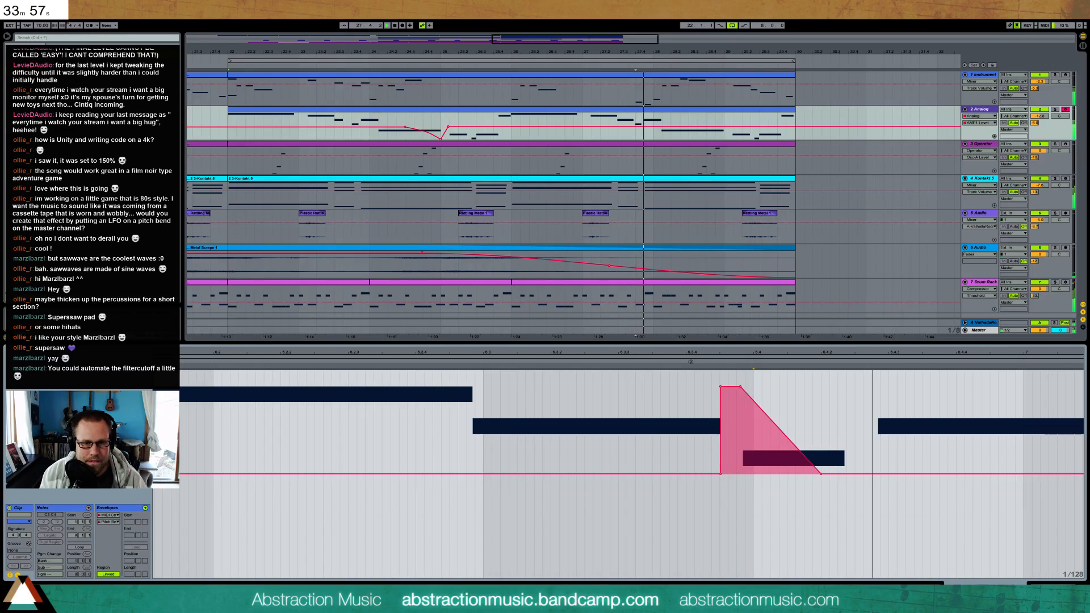
{"action": "left_click_drag", "start_coordinate": [903, 353], "coordinate": [902, 309]}
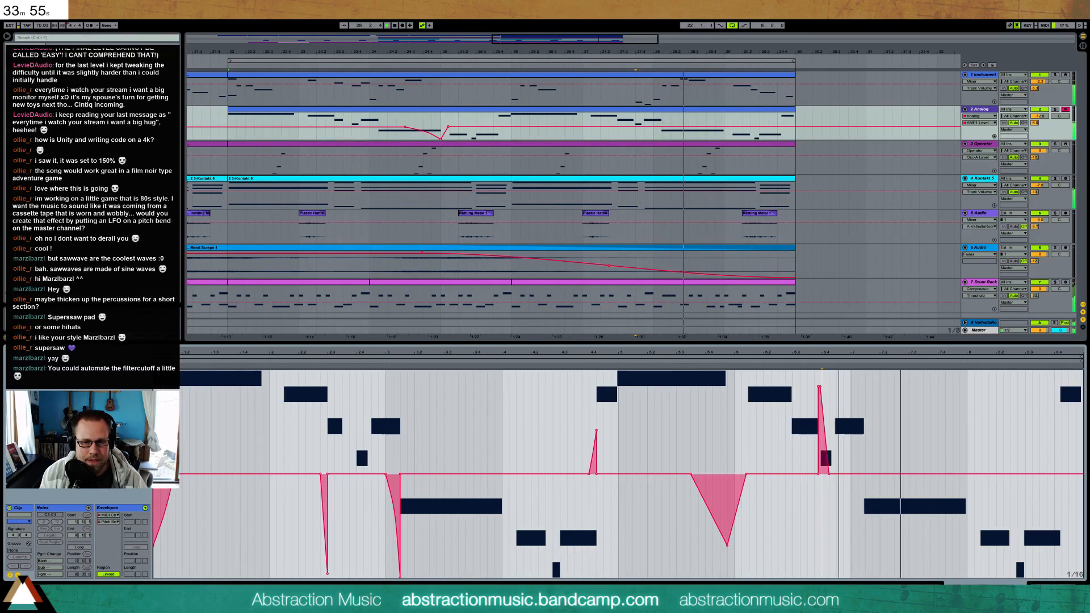
{"action": "key", "text": "space"}
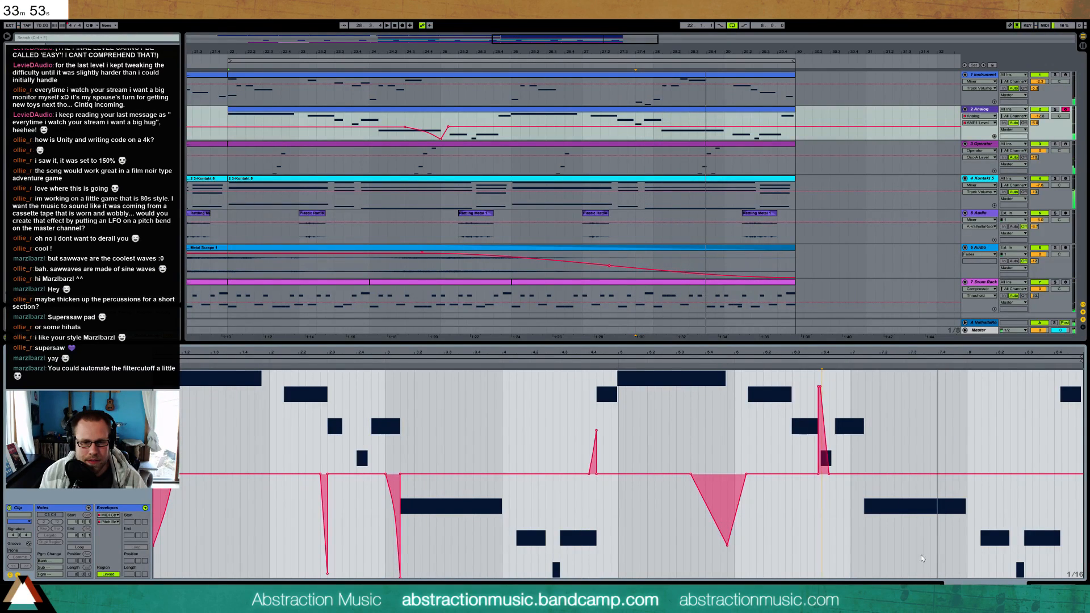
Add a downward pitch bend over the end of bar 28's E3, returning to zero before bar 29's first D3, and listen
{"action": "left_click_drag", "start_coordinate": [937, 538], "coordinate": [963, 544]}
{"action": "left_click_drag", "start_coordinate": [955, 478], "coordinate": [967, 534]}
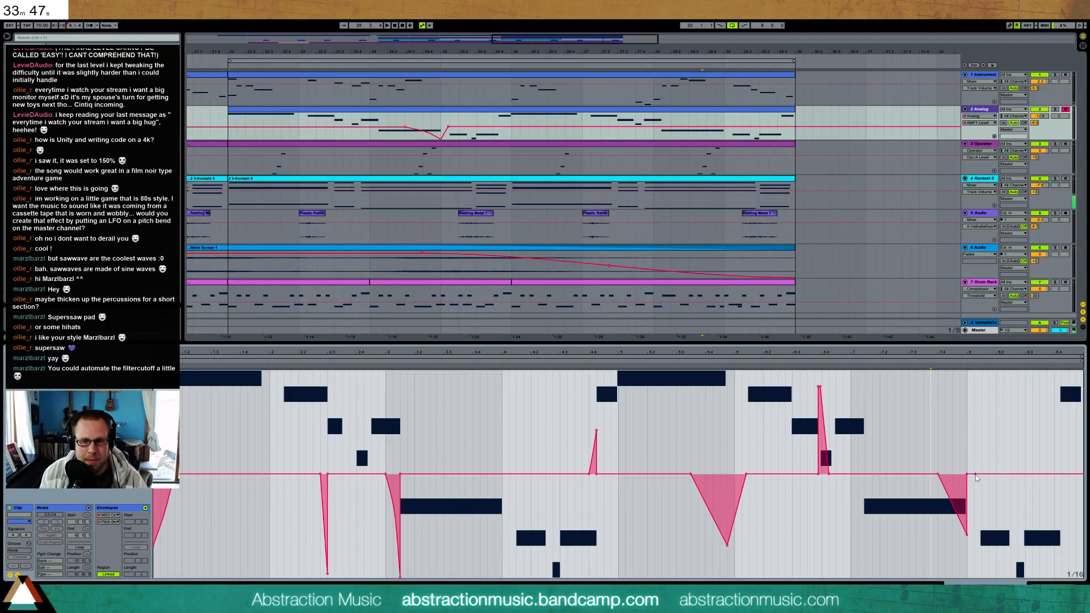
{"action": "left_click_drag", "start_coordinate": [973, 528], "coordinate": [969, 531]}
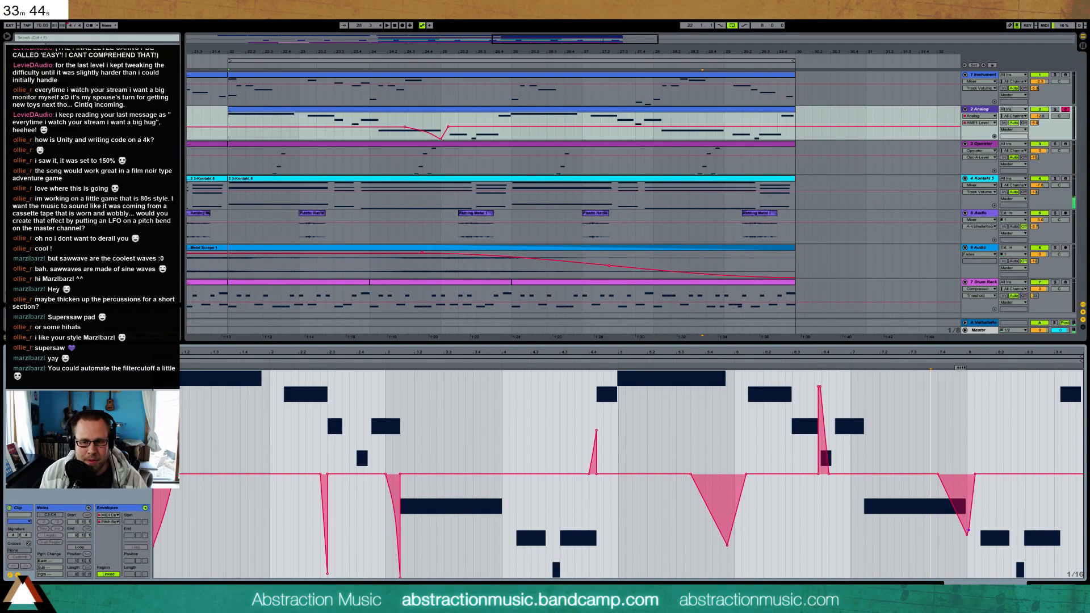
{"action": "left_click", "coordinate": [847, 362]}
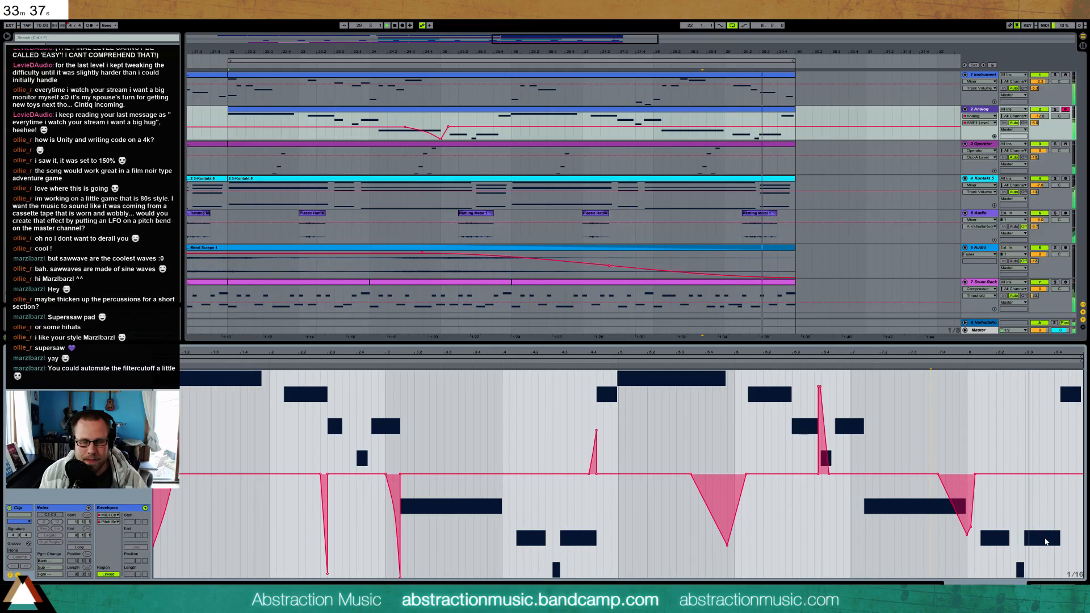
Start bar 29's final B3 an eighth earlier, trim the preceding D3 to meet it, and extend the B3 to the clip's end
{"action": "left_click", "coordinate": [17, 575]}
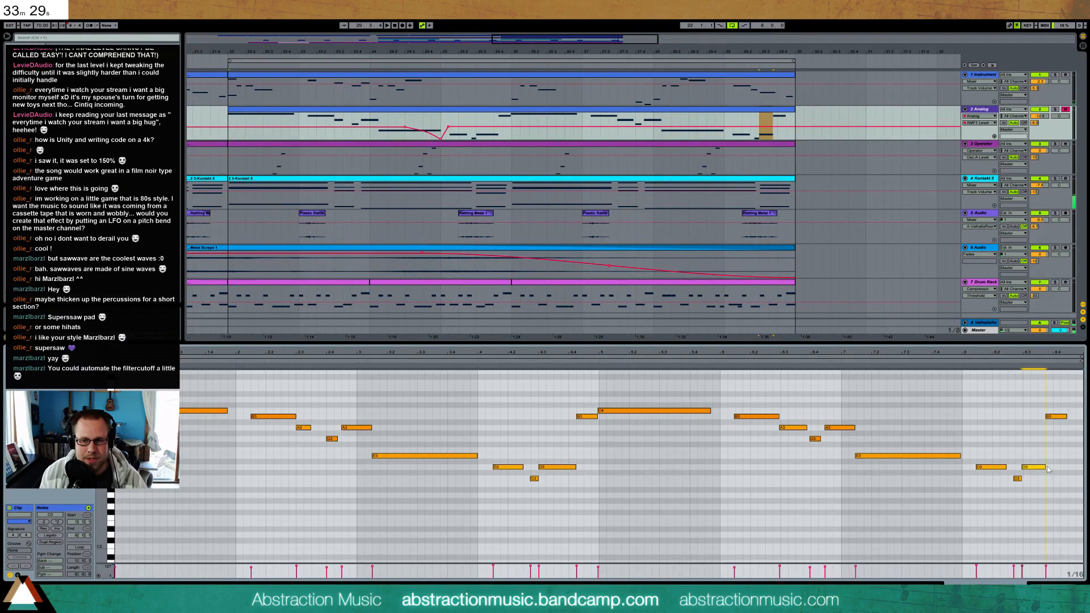
{"action": "left_click_drag", "start_coordinate": [1066, 417], "coordinate": [1078, 421]}
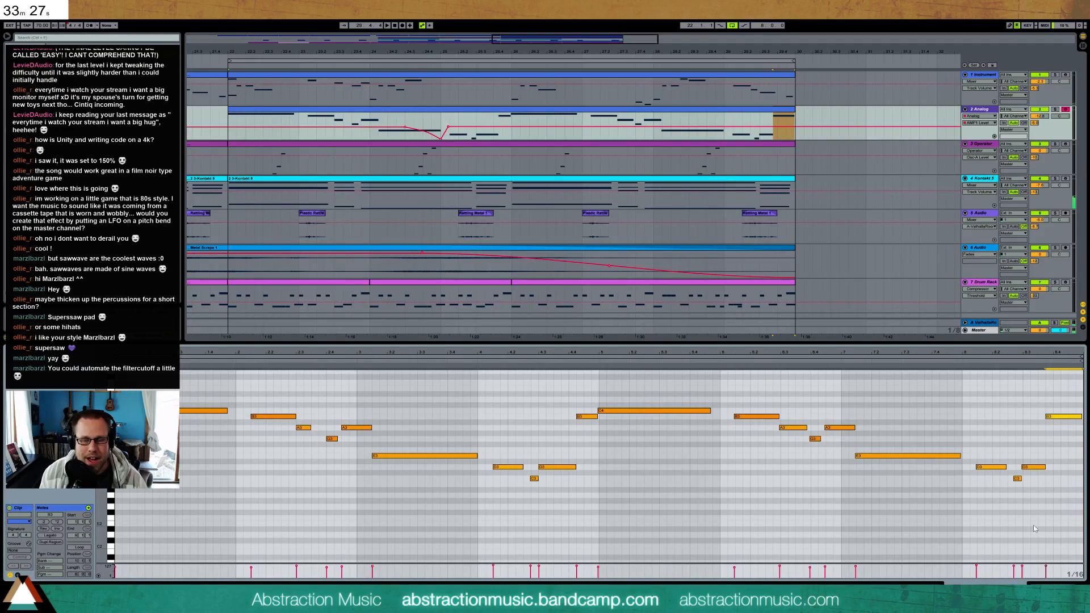
Recreate the bar 25 level dip and quick recovery in the Analog track's automation around the start of bar 29
{"action": "key", "text": "shift+Tab"}
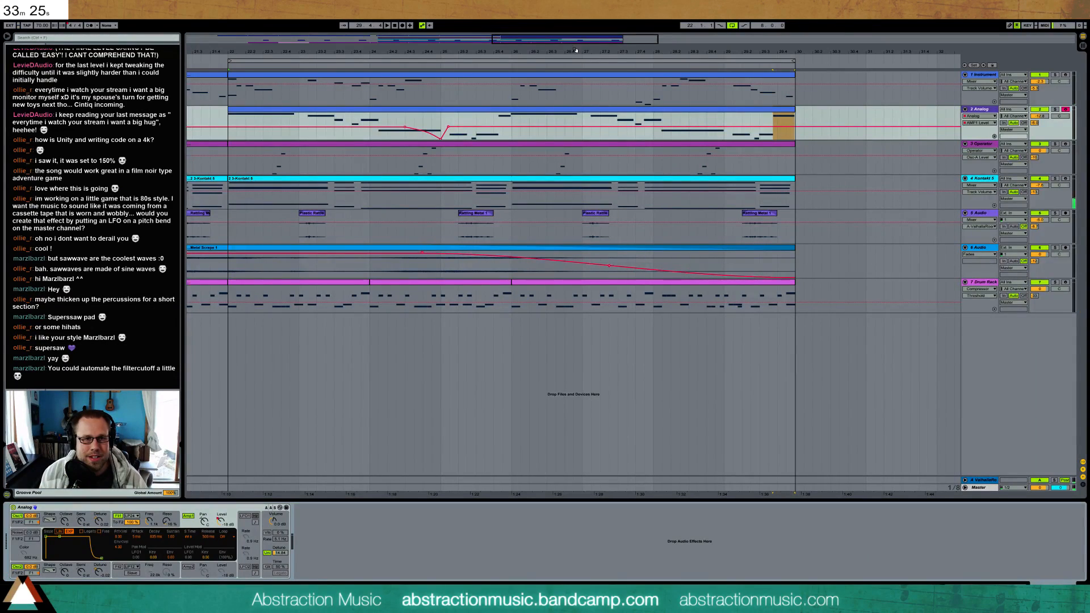
{"action": "left_click", "coordinate": [706, 127]}
{"action": "left_click", "coordinate": [719, 126]}
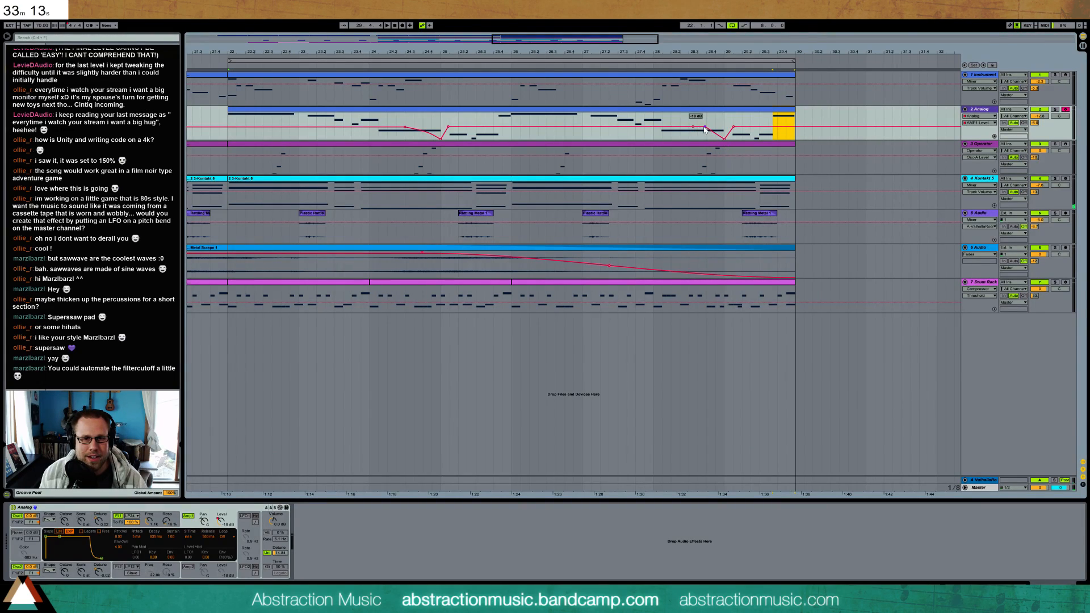
Turn on vibrato in the Analog synth's global settings
{"action": "left_click_drag", "start_coordinate": [666, 51], "coordinate": [788, 27]}
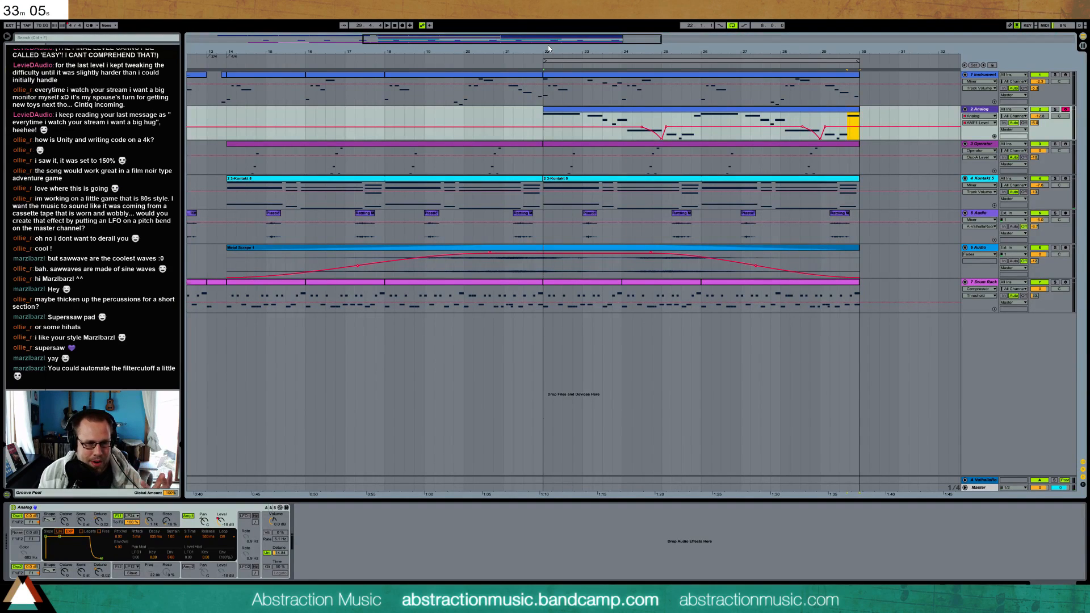
{"action": "left_click", "coordinate": [268, 534]}
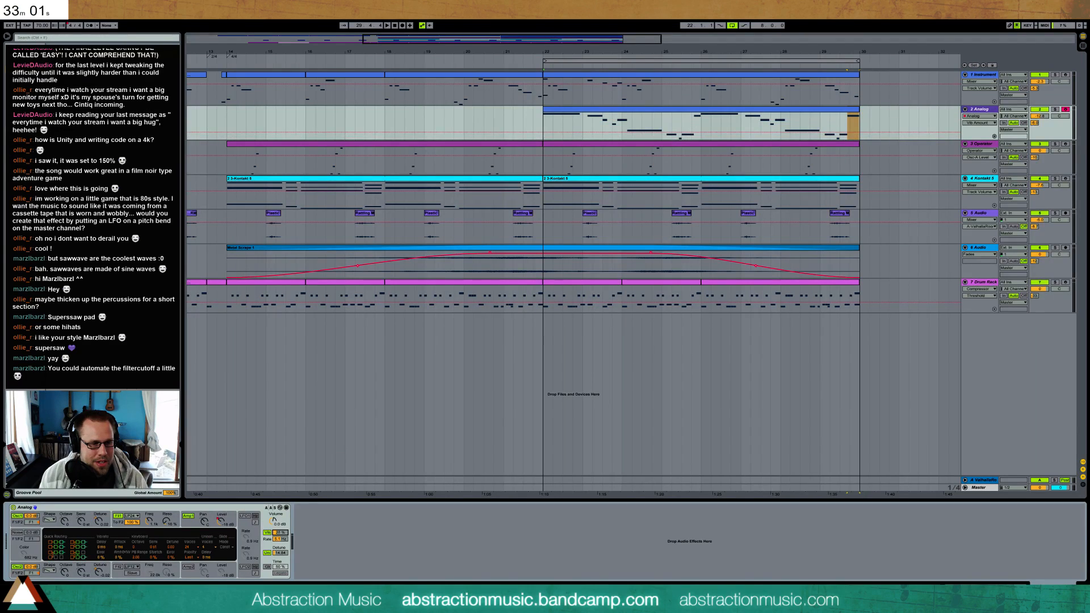
Adjust the Analog synth's vibrato amount, then set the vibrato's delay and fade-in times
{"action": "left_click_drag", "start_coordinate": [280, 532], "coordinate": [280, 529]}
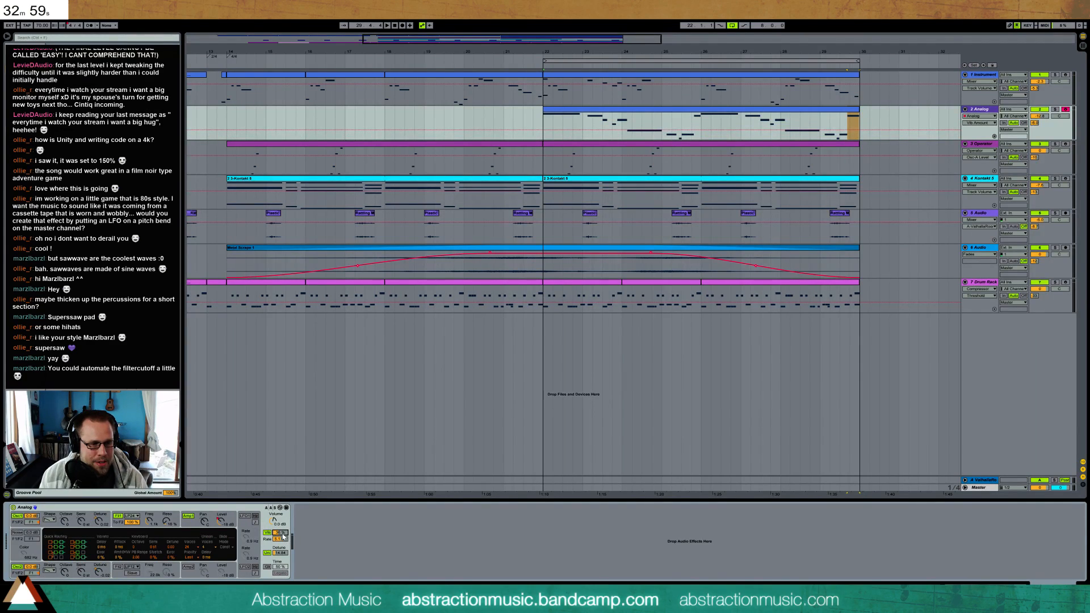
{"action": "left_click_drag", "start_coordinate": [118, 548], "coordinate": [102, 542]}
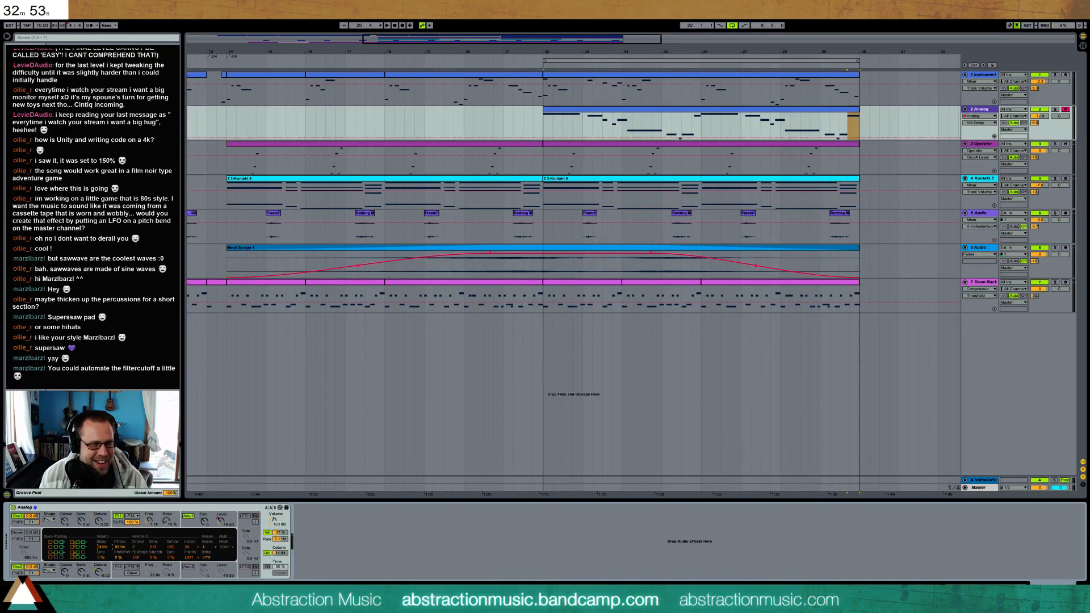
{"action": "mouse_move", "coordinate": [116, 549]}
{"action": "left_mouse_down"}
{"action": "mouse_move", "coordinate": [104, 544]}
{"action": "mouse_move", "coordinate": [117, 548]}
{"action": "left_mouse_up"}
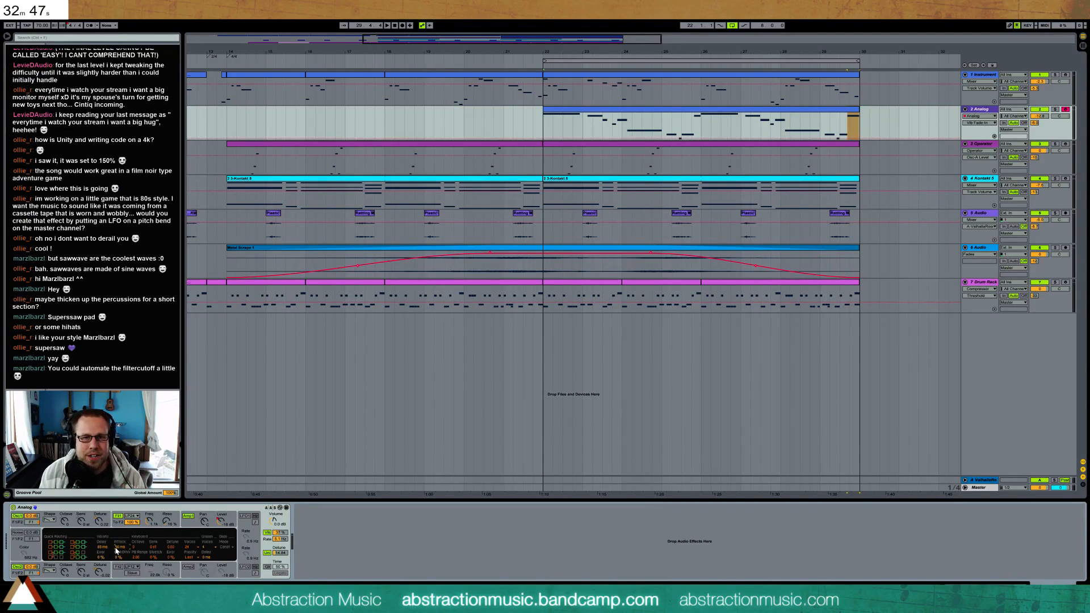
{"action": "left_click_drag", "start_coordinate": [101, 549], "coordinate": [118, 548]}
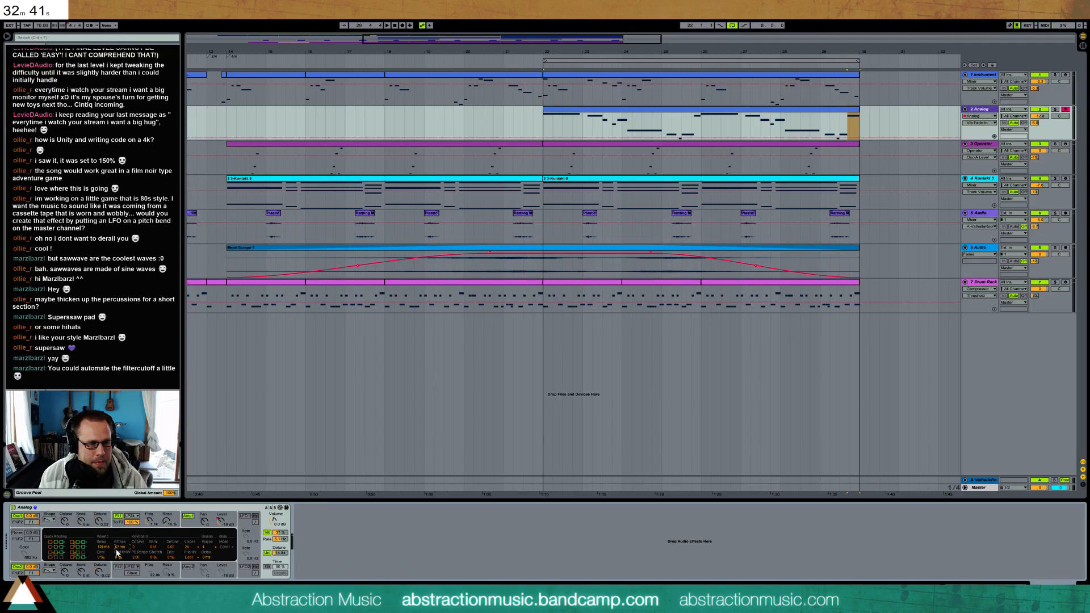
Fine-tune the Analog vibrato's amount and rate while listening to the melody from just before bar 22
{"action": "left_click_drag", "start_coordinate": [556, 41], "coordinate": [556, 19]}
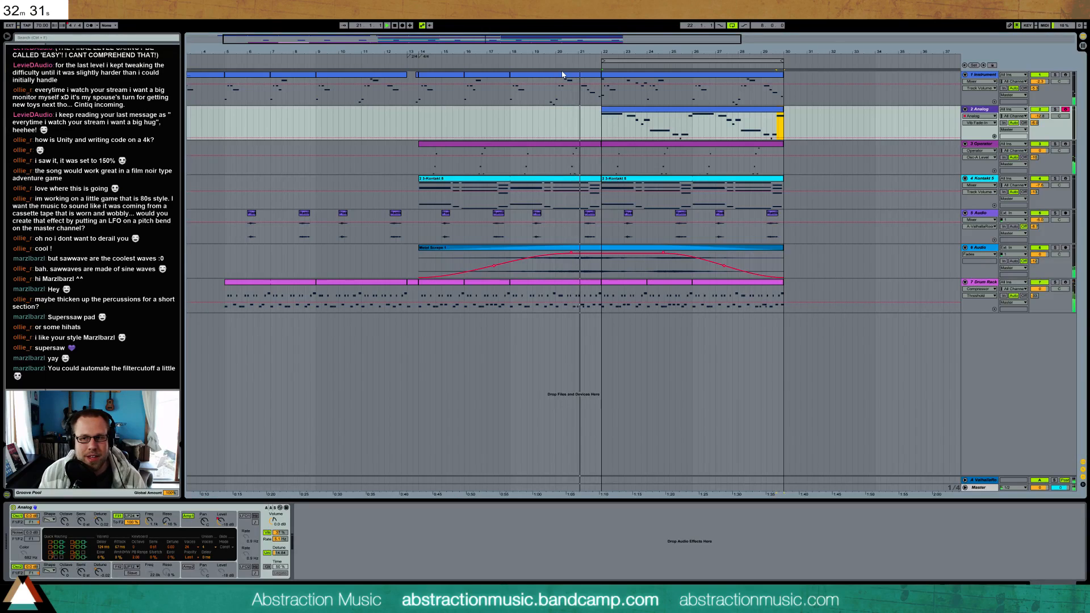
{"action": "left_click", "coordinate": [275, 524]}
{"action": "mouse_move", "coordinate": [280, 533]}
{"action": "left_mouse_down"}
{"action": "mouse_move", "coordinate": [280, 515]}
{"action": "mouse_move", "coordinate": [280, 524]}
{"action": "left_mouse_up"}
{"action": "left_click", "coordinate": [283, 540]}
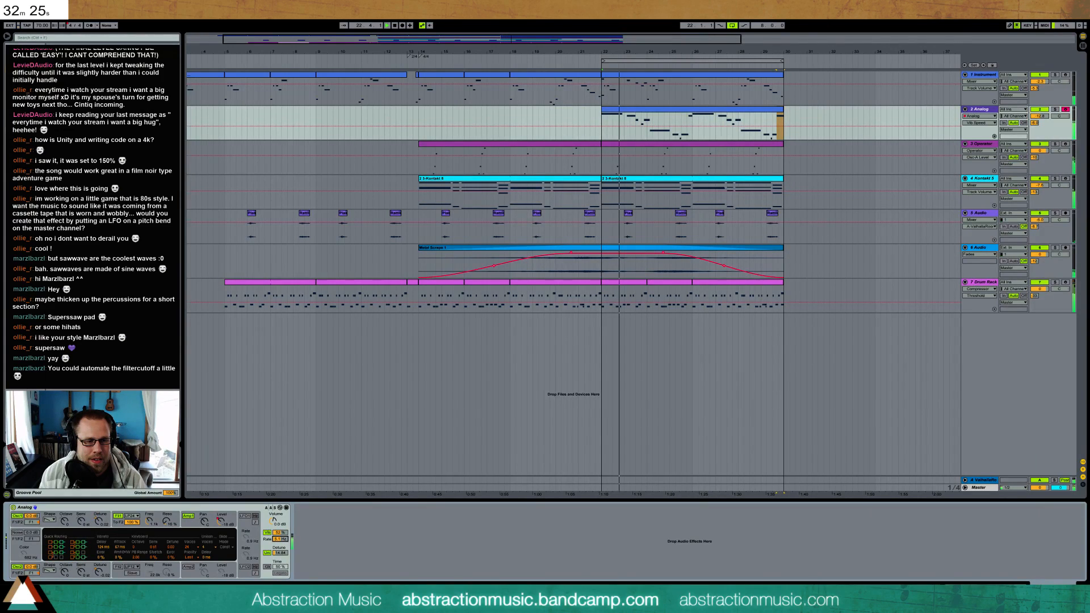
{"action": "left_click_drag", "start_coordinate": [283, 539], "coordinate": [281, 529]}
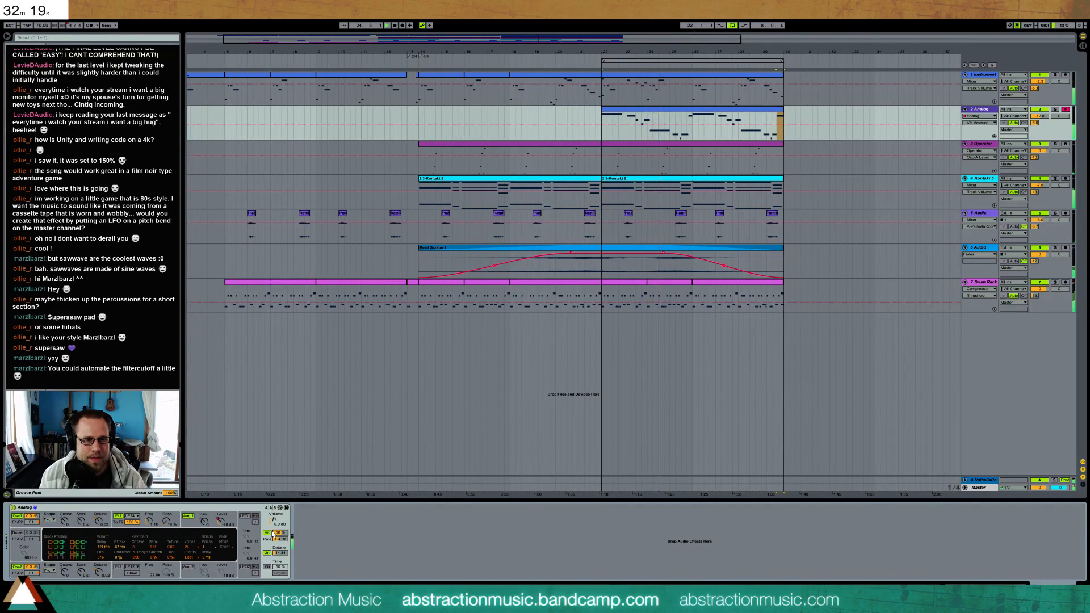
{"action": "left_click_drag", "start_coordinate": [282, 533], "coordinate": [283, 531]}
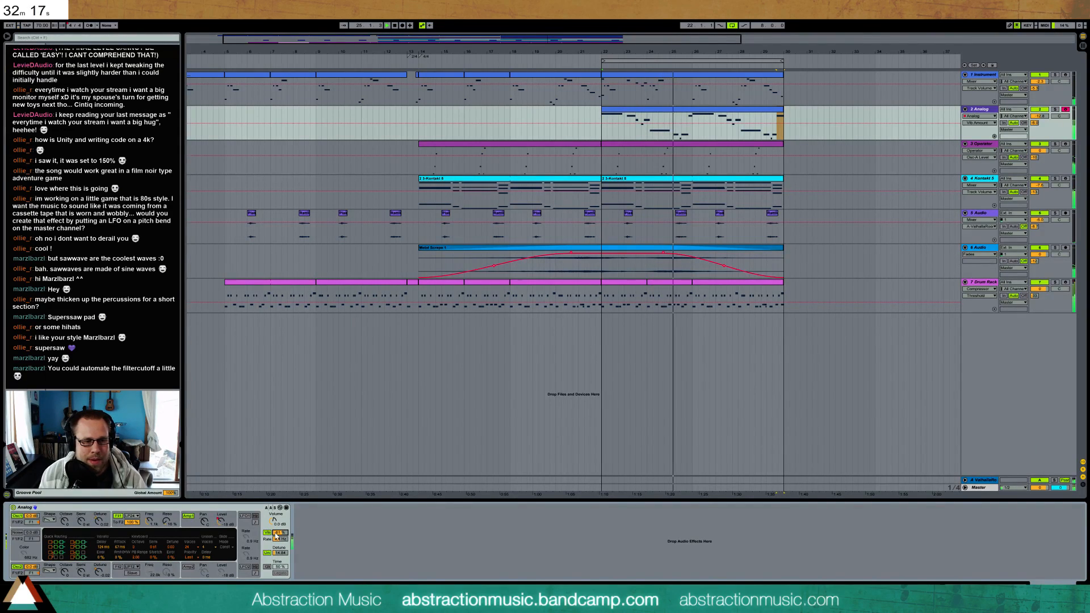
{"action": "left_click_drag", "start_coordinate": [279, 534], "coordinate": [278, 536]}
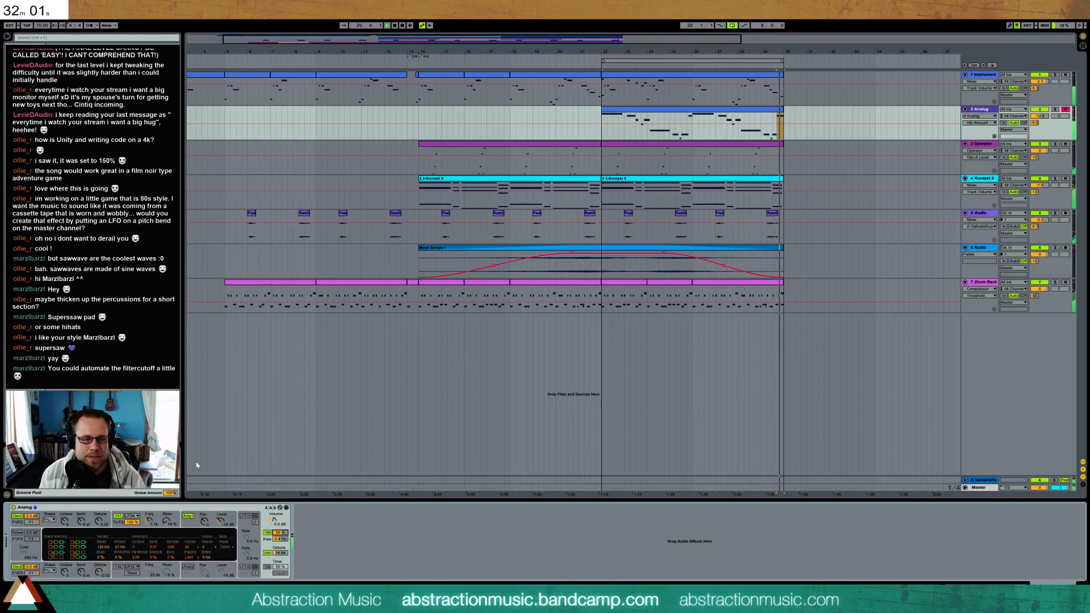
Add a Ping Pong Delay after the Analog synth and adjust its dry/wet mix and feedback while listening
{"action": "left_click", "coordinate": [151, 524]}
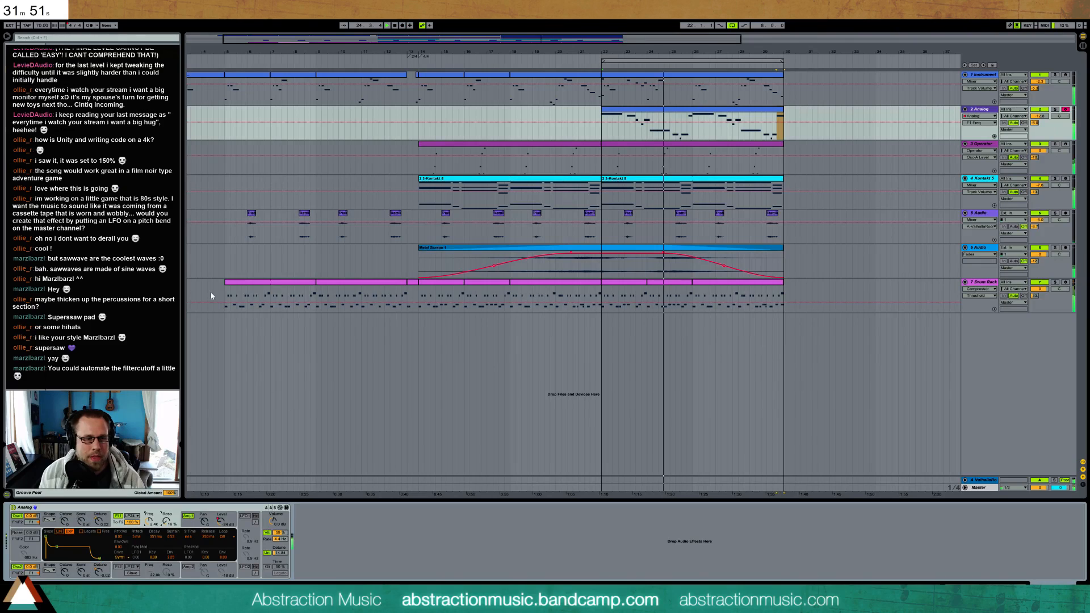
{"action": "left_click", "coordinate": [22, 75]}
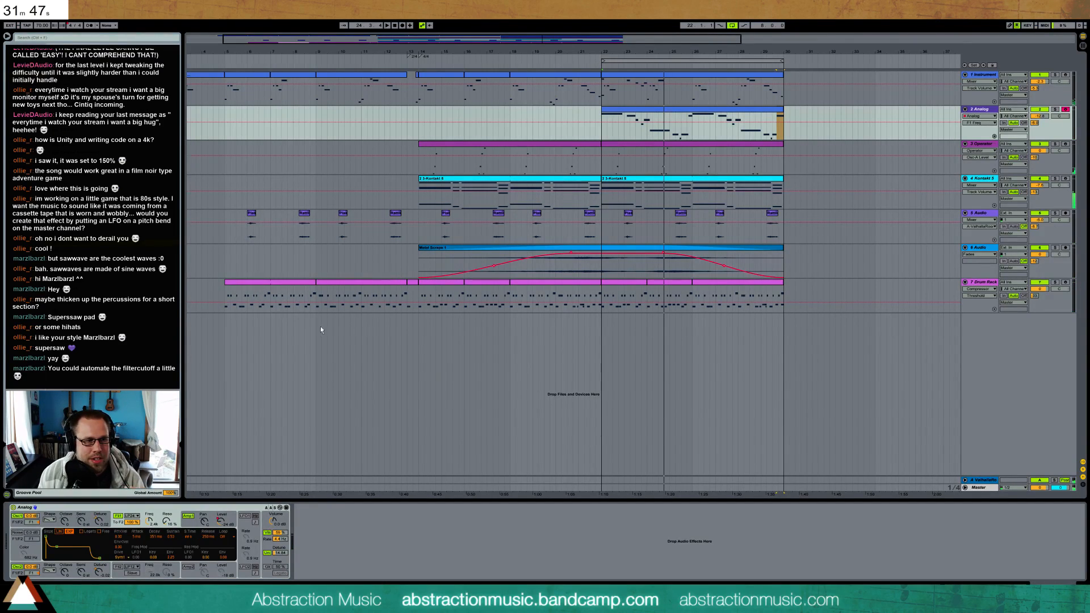
{"action": "left_click_drag", "start_coordinate": [337, 525], "coordinate": [312, 546]}
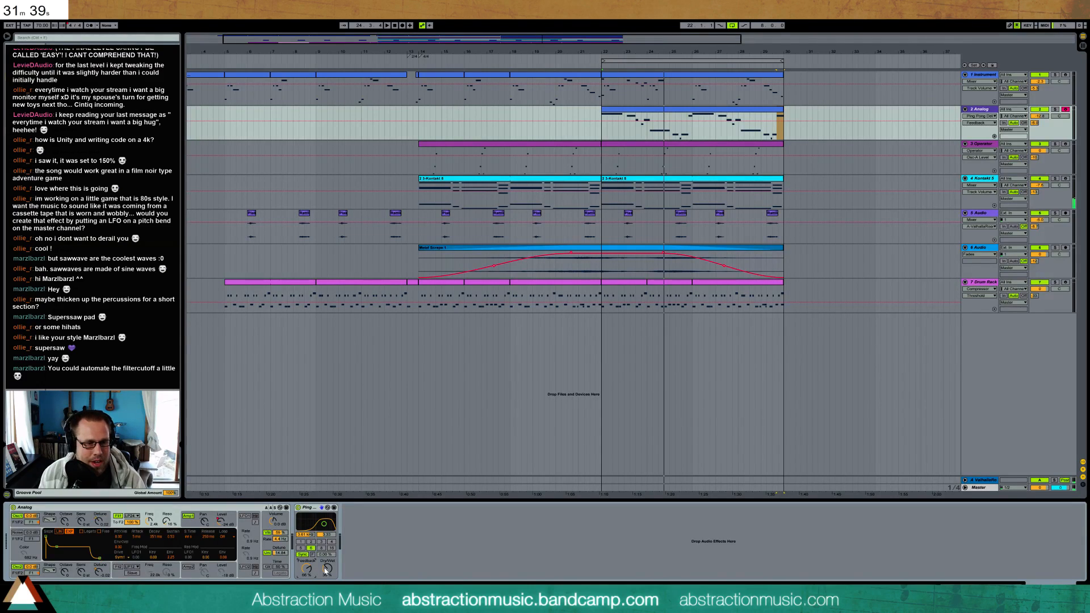
{"action": "left_click_drag", "start_coordinate": [326, 569], "coordinate": [326, 565]}
{"action": "key", "text": "space"}
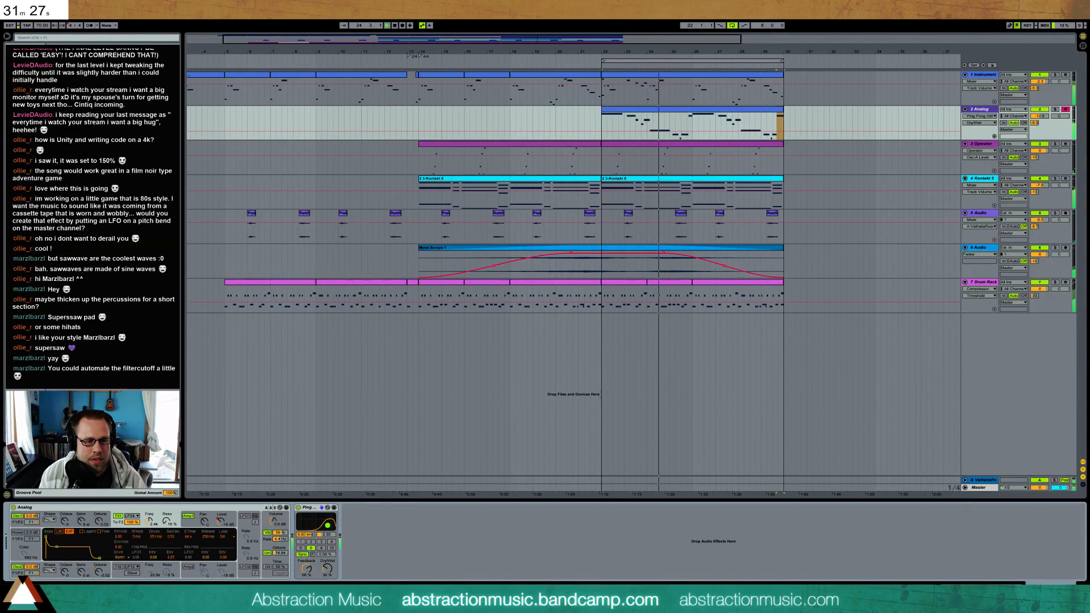
{"action": "mouse_move", "coordinate": [307, 568]}
{"action": "left_mouse_down"}
{"action": "mouse_move", "coordinate": [307, 588]}
{"action": "mouse_move", "coordinate": [328, 563]}
{"action": "mouse_move", "coordinate": [307, 574]}
{"action": "left_mouse_up"}
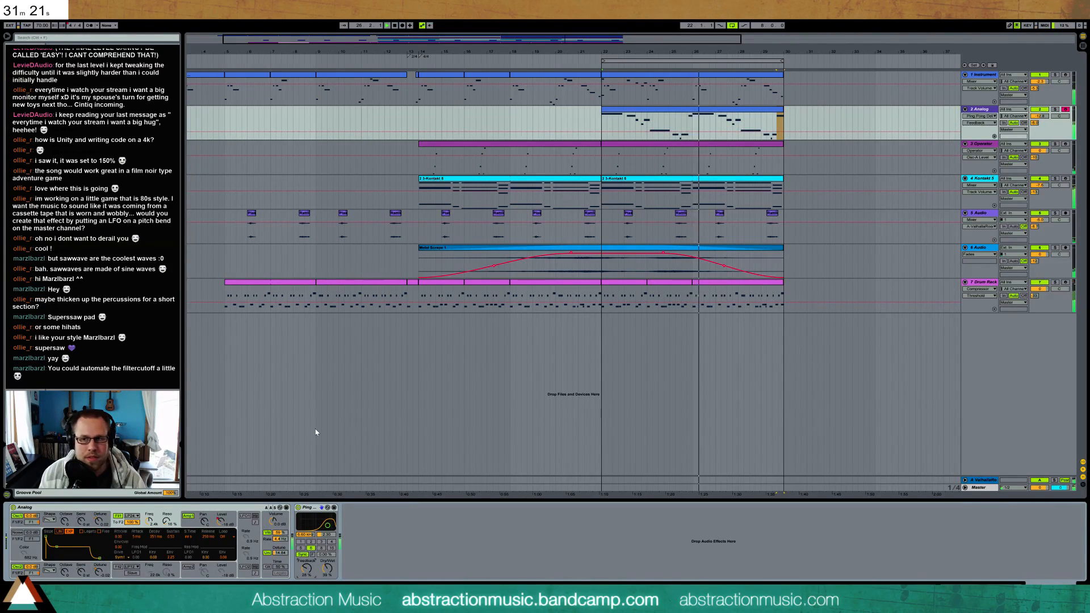
Record live automation of the Analog synth's filter 1 cutoff across the melody clip starting at bar 22
{"action": "left_click", "coordinate": [150, 521]}
{"action": "left_click_drag", "start_coordinate": [542, 37], "coordinate": [540, 85]}
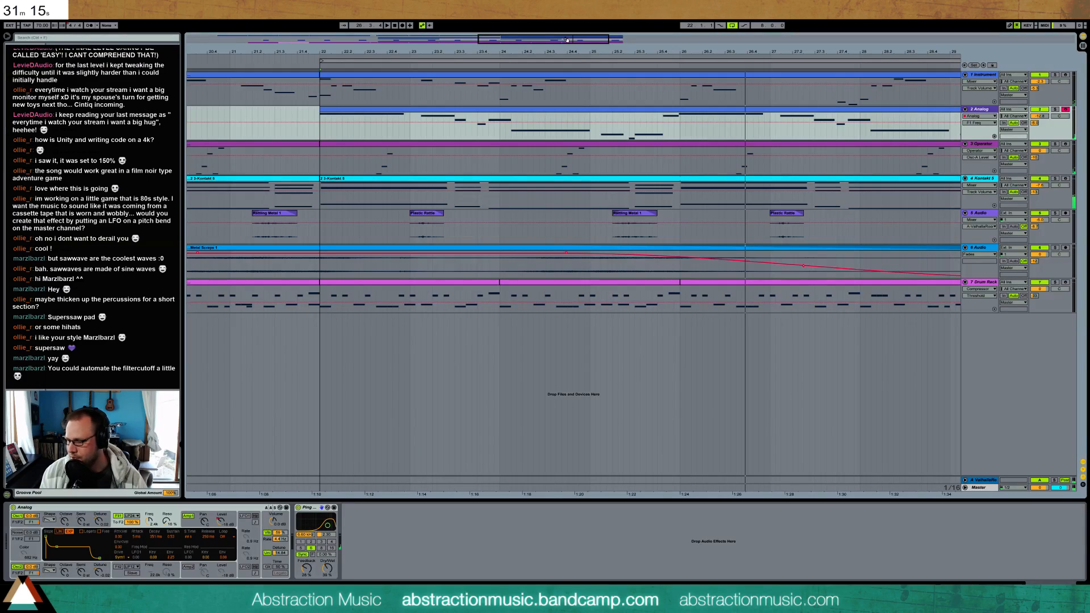
{"action": "mouse_move", "coordinate": [151, 524]}
{"action": "left_mouse_down"}
{"action": "mouse_move", "coordinate": [152, 503]}
{"action": "mouse_move", "coordinate": [152, 559]}
{"action": "mouse_move", "coordinate": [152, 514]}
{"action": "mouse_move", "coordinate": [150, 529]}
{"action": "left_mouse_up"}
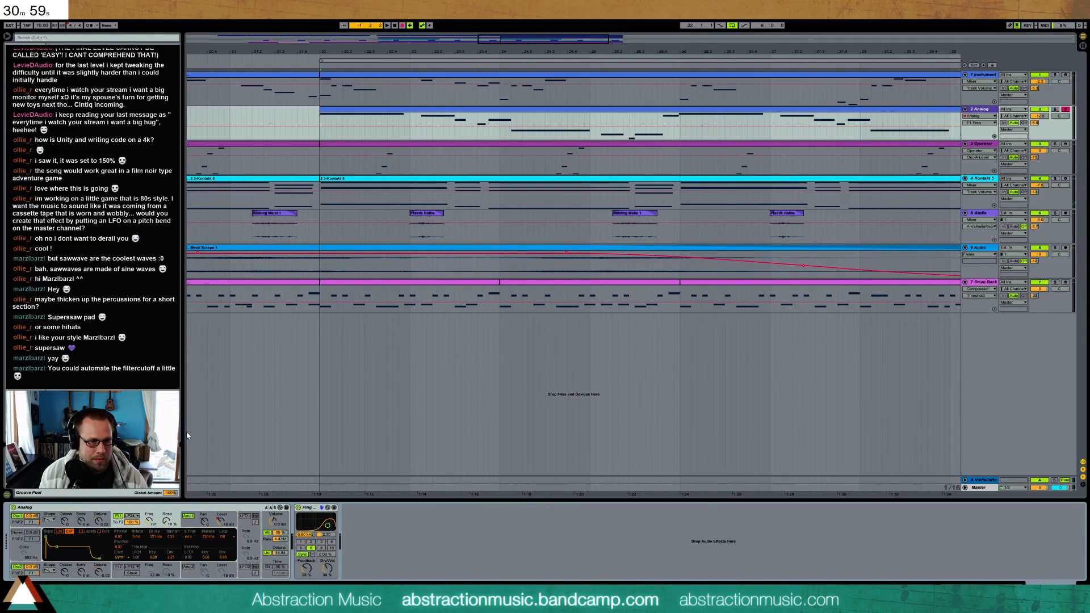
{"action": "mouse_move", "coordinate": [150, 530]}
{"action": "left_mouse_down"}
{"action": "mouse_move", "coordinate": [150, 505]}
{"action": "mouse_move", "coordinate": [149, 515]}
{"action": "left_mouse_up"}
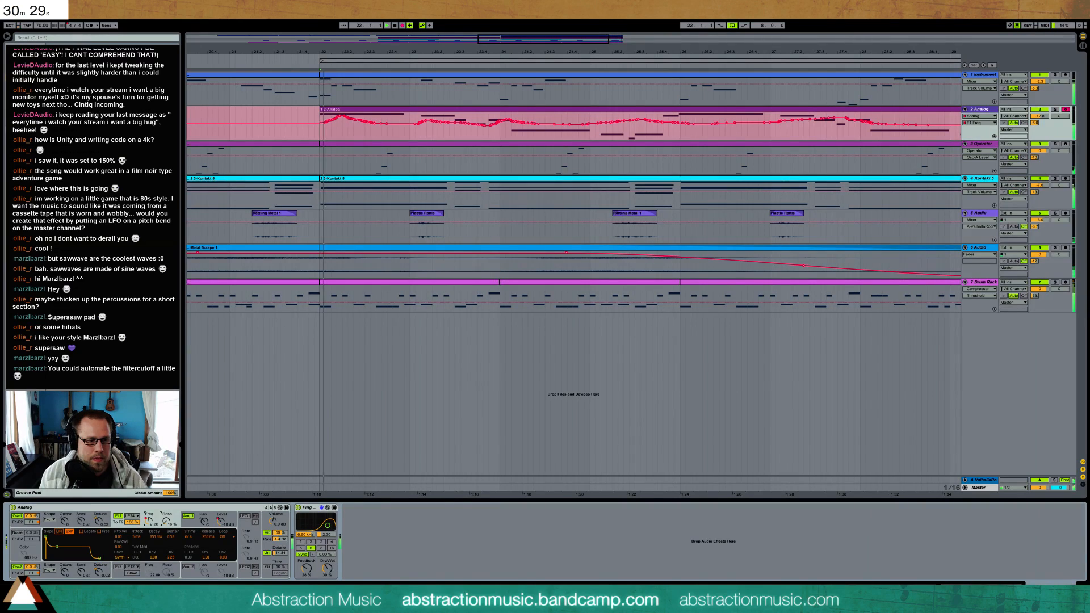
{"action": "key", "text": "F9"}
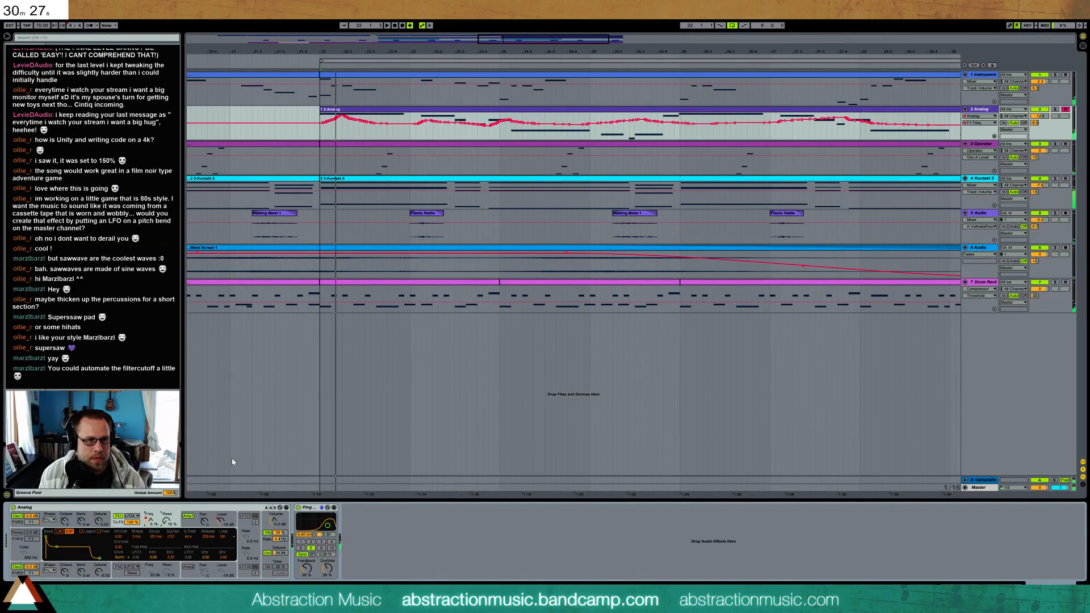
Add a short C3 note at the very end of the Analog melody clip
{"action": "left_click_drag", "start_coordinate": [591, 51], "coordinate": [539, 39]}
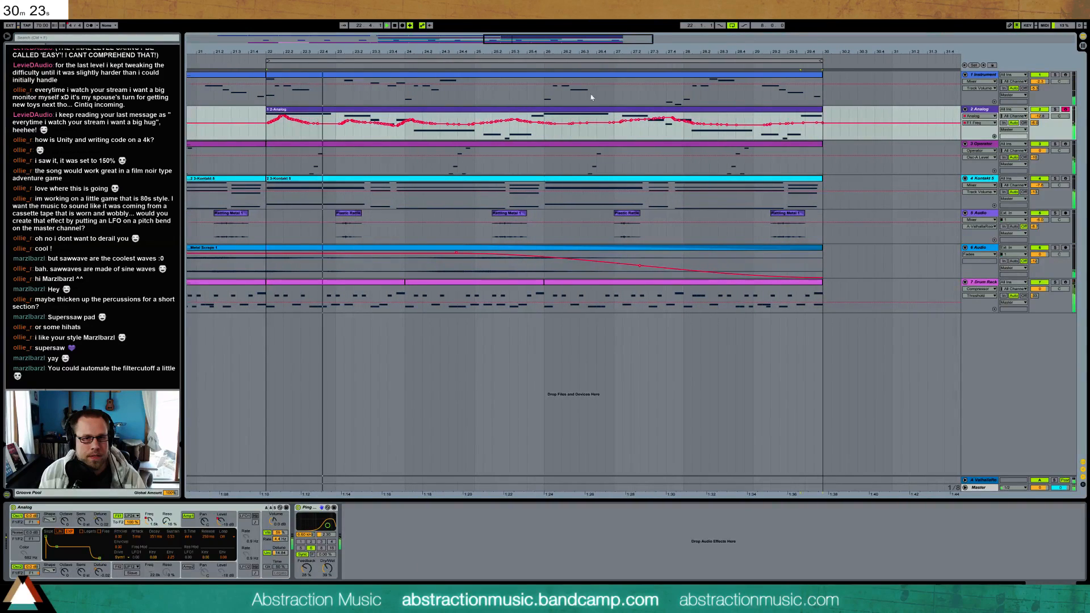
{"action": "double_click", "coordinate": [791, 112]}
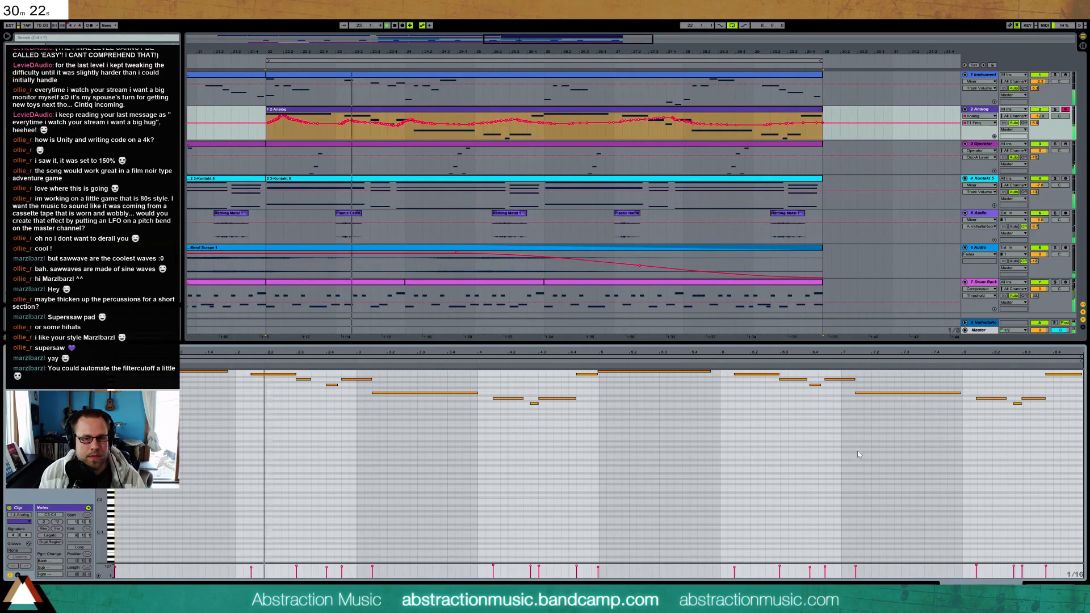
{"action": "left_click", "coordinate": [1061, 374]}
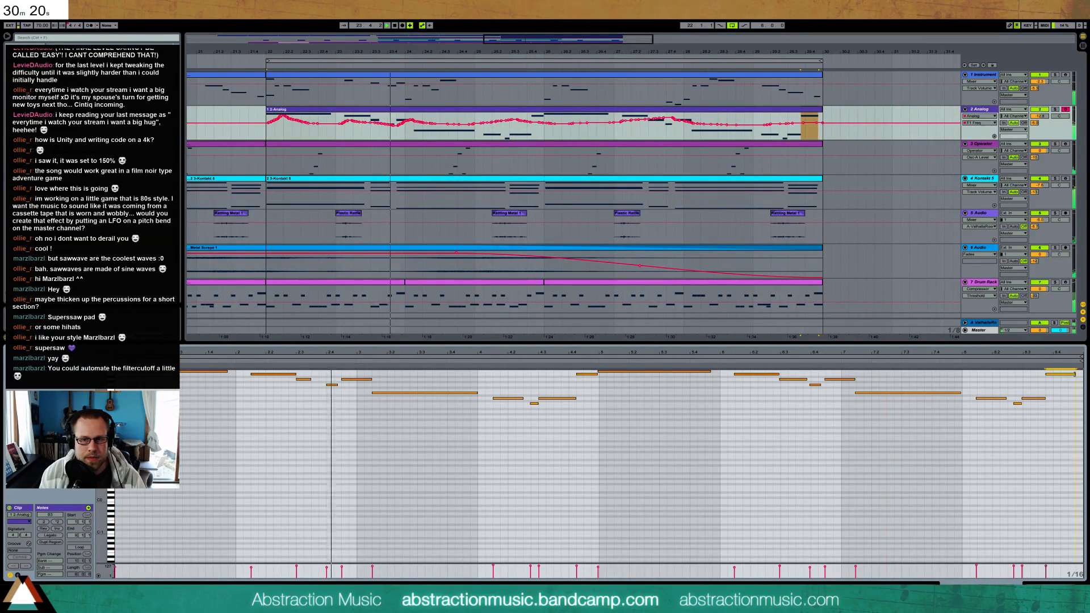
{"action": "double_click", "coordinate": [1080, 404]}
{"action": "left_click_drag", "start_coordinate": [1078, 404], "coordinate": [1084, 404]}
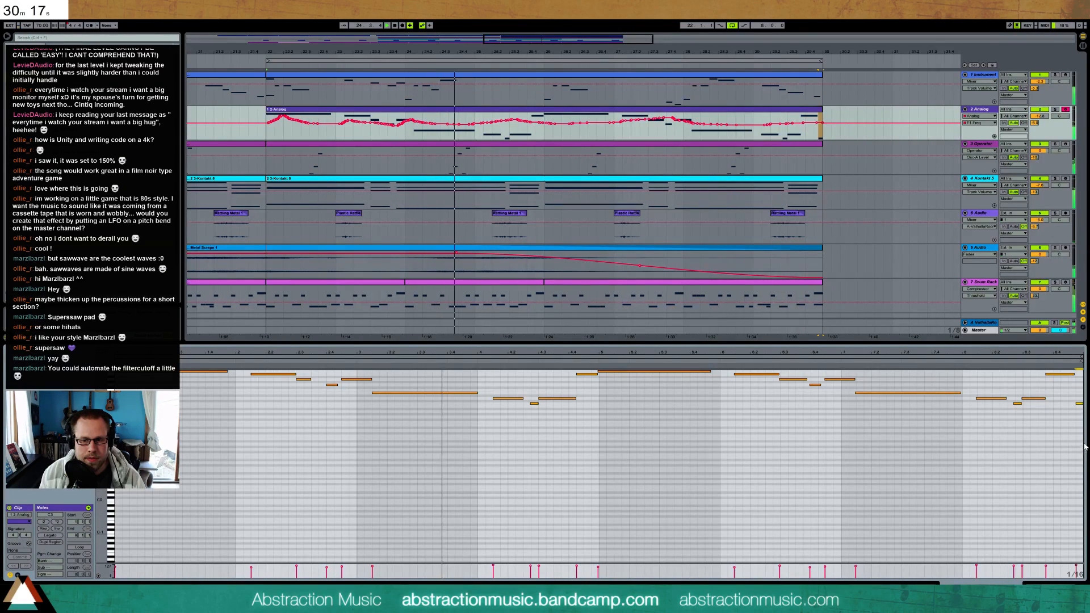
Shape a small peak in the Analog track's filter 1 cutoff automation just before bar 26
{"action": "key", "text": "shift+Tab"}
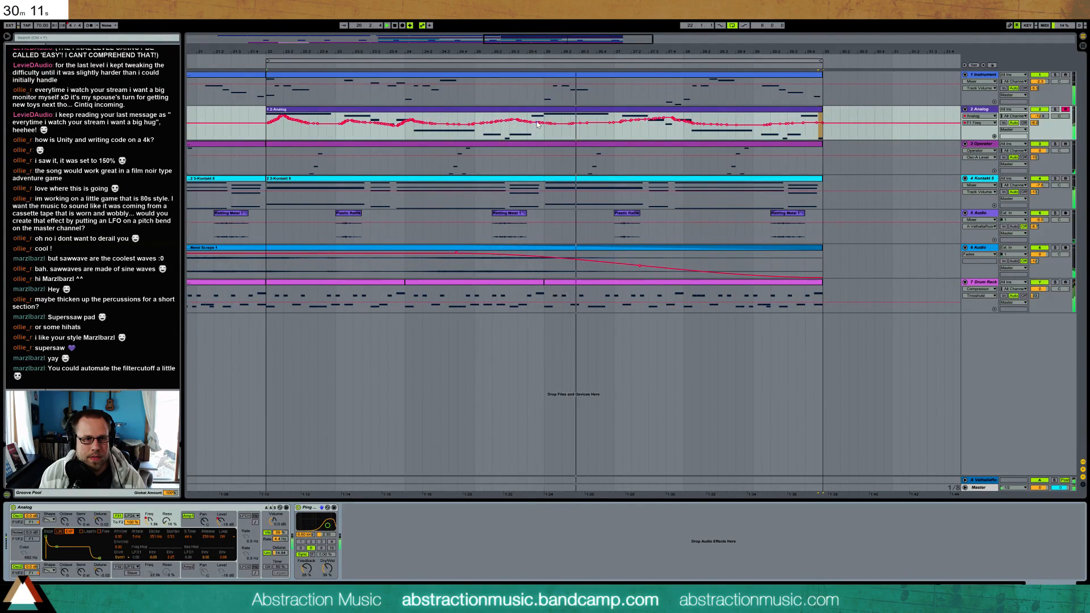
{"action": "left_click_drag", "start_coordinate": [538, 122], "coordinate": [539, 124]}
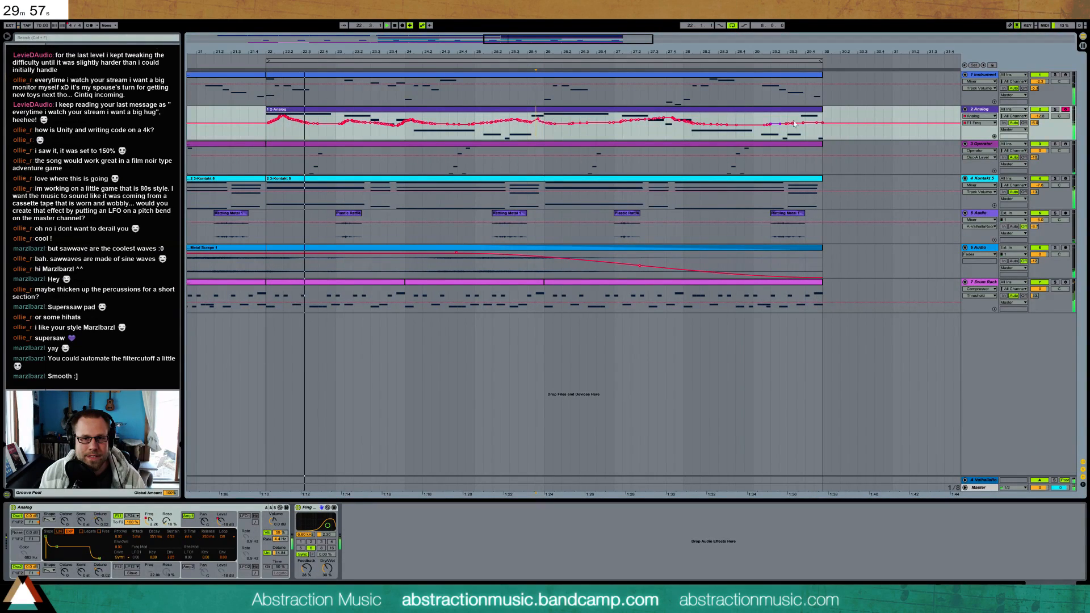
Raise the short last note of the Analog melody clip to A3
{"action": "double_click", "coordinate": [822, 112]}
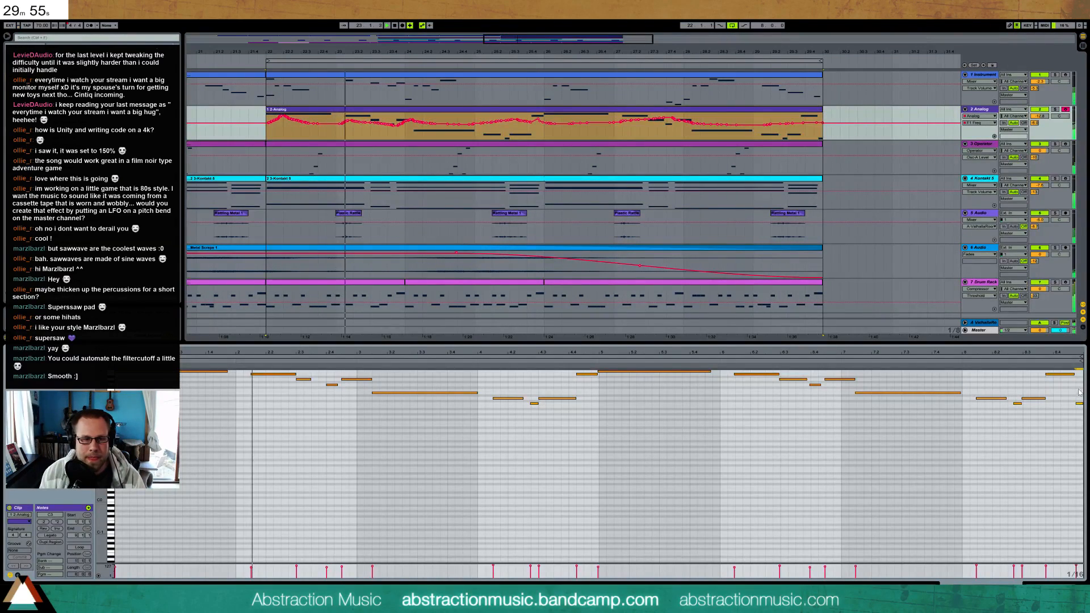
{"action": "key", "text": "Up"}
{"action": "key", "text": "Up"}
{"action": "key", "text": "Up"}
{"action": "key", "text": "Up"}
{"action": "key", "text": "Up"}
{"action": "key", "text": "Up"}
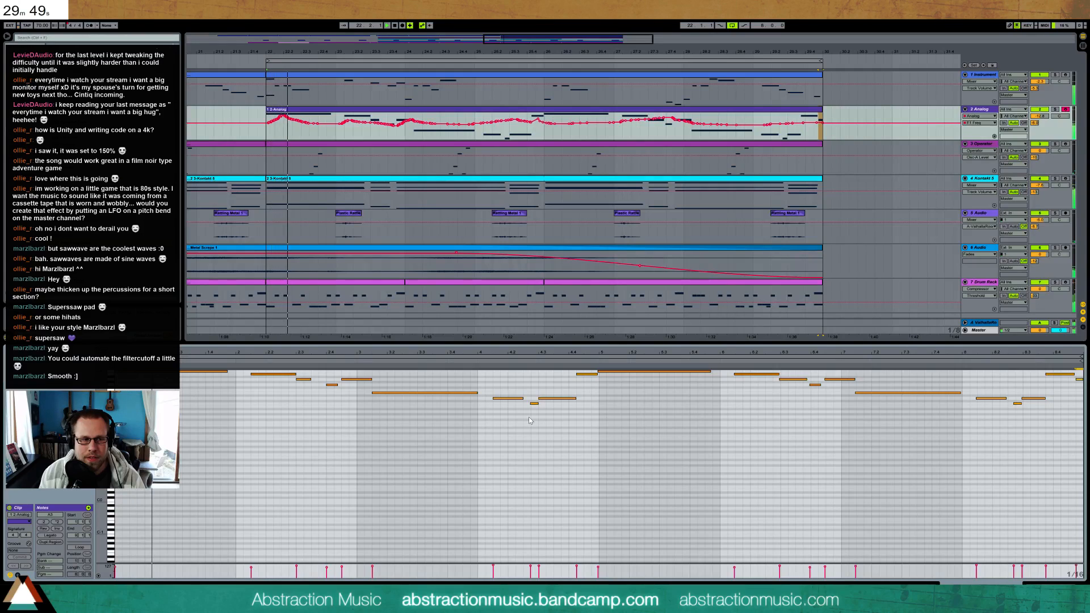
{"action": "key", "text": "shift+Tab"}
Review the arrangement and play it back from bar 22
{"action": "left_click_drag", "start_coordinate": [559, 41], "coordinate": [443, 19]}
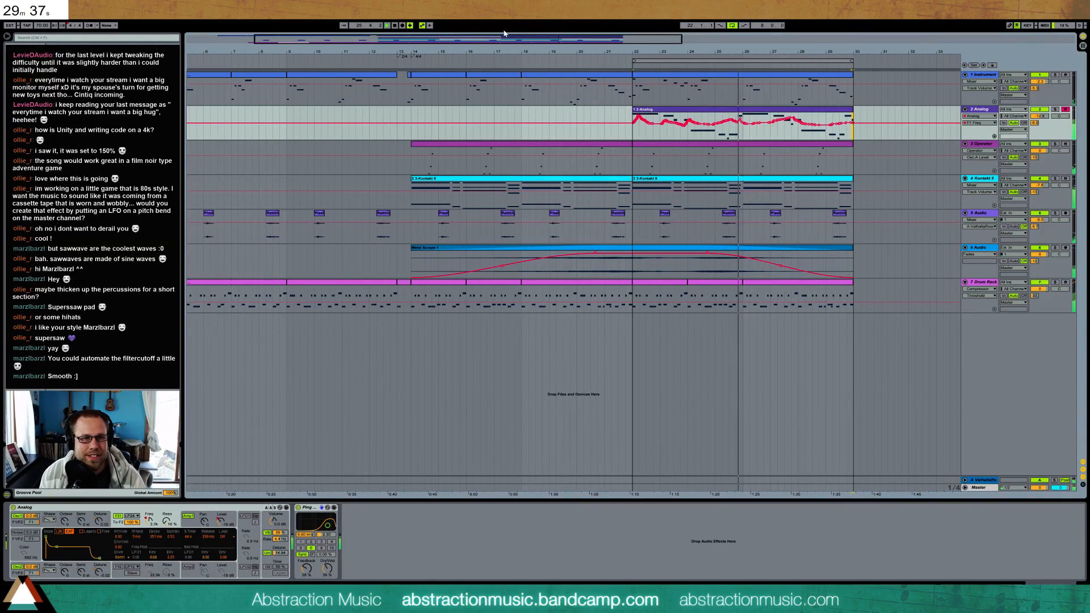
{"action": "left_click_drag", "start_coordinate": [526, 39], "coordinate": [525, 39]}
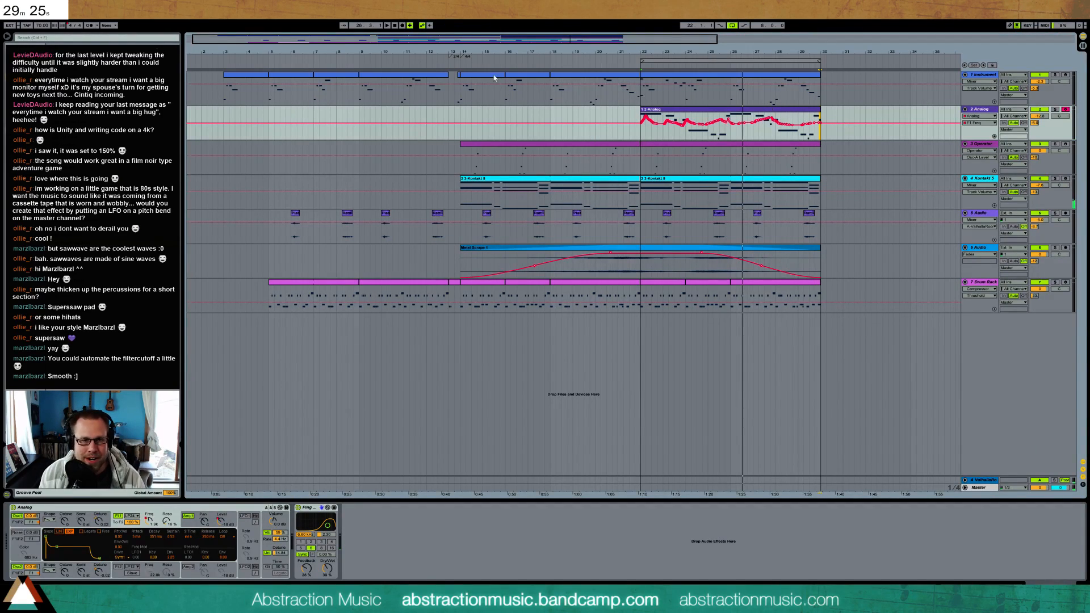
{"action": "left_click_drag", "start_coordinate": [438, 42], "coordinate": [502, 43]}
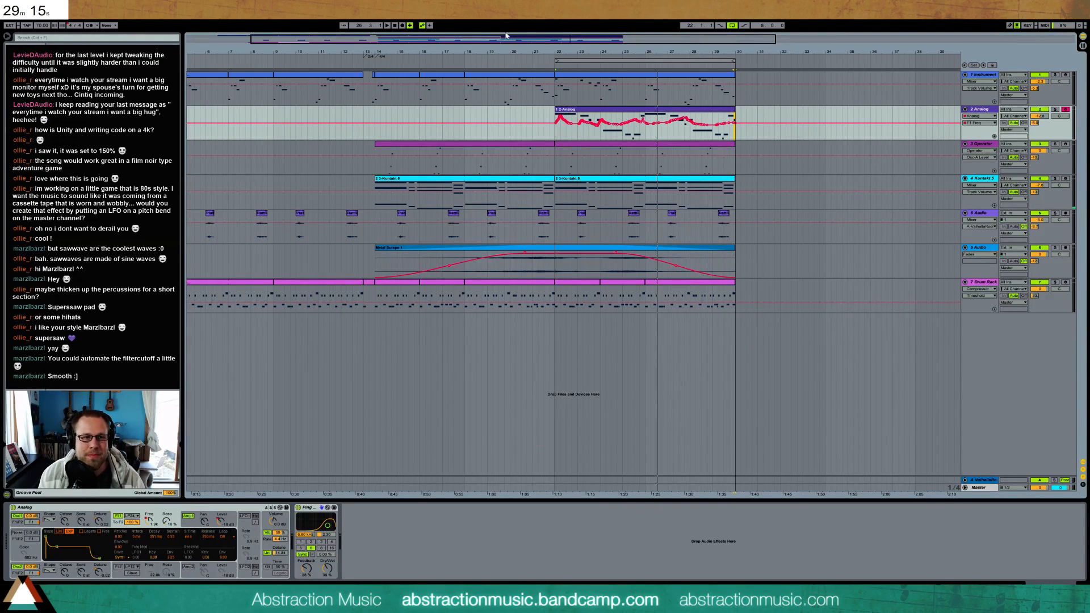
{"action": "left_click_drag", "start_coordinate": [539, 42], "coordinate": [513, 34]}
{"action": "left_click", "coordinate": [354, 165]}
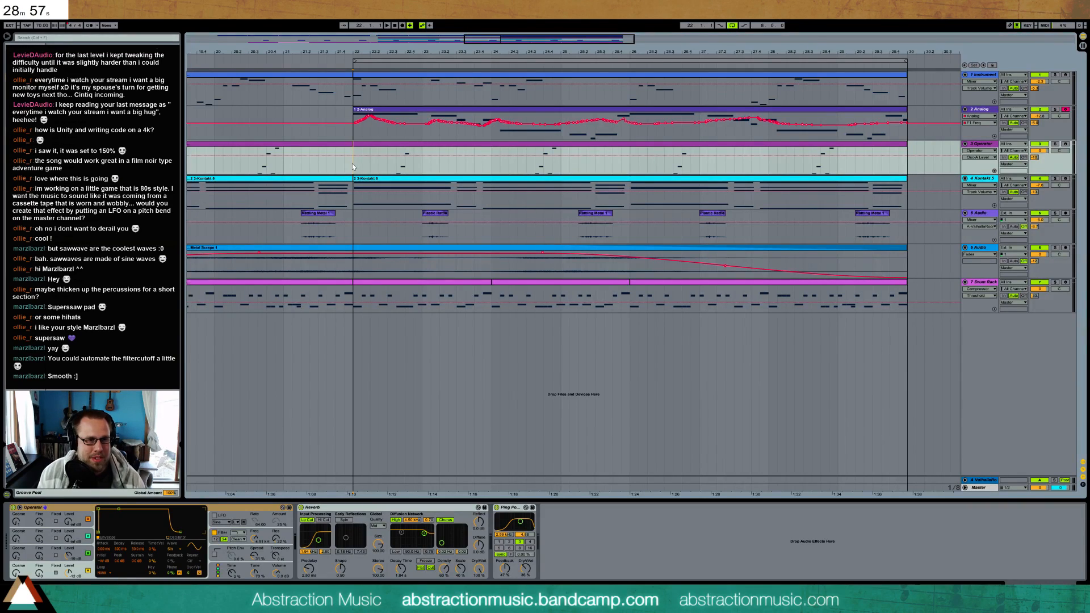
{"action": "key", "text": "space"}
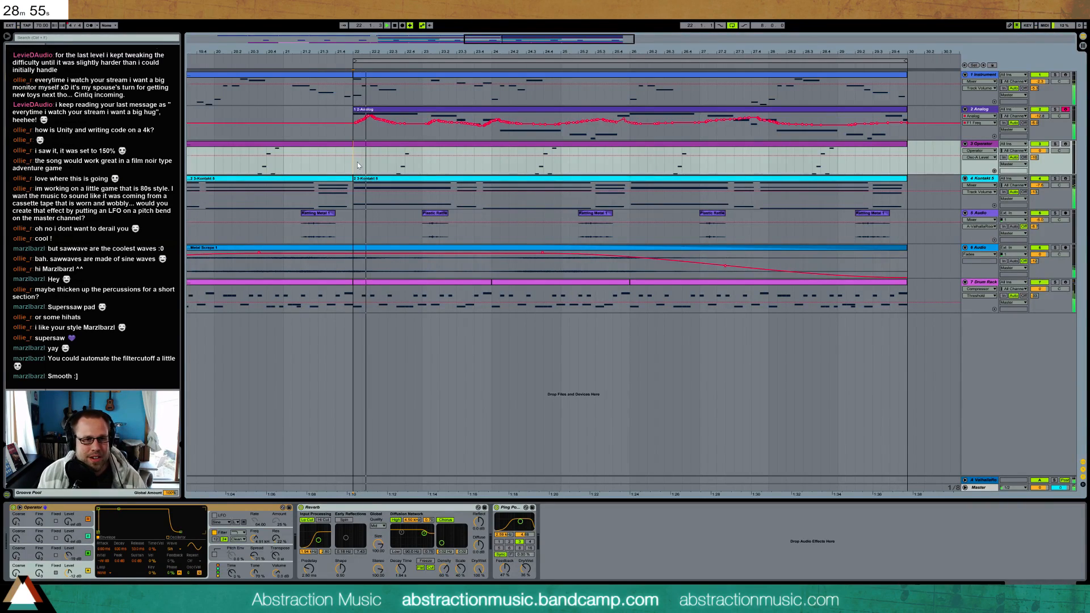
Copy the Analog melody's notes into the Instrument track's clip at bar 22 and transpose them up one octave
{"action": "double_click", "coordinate": [520, 111]}
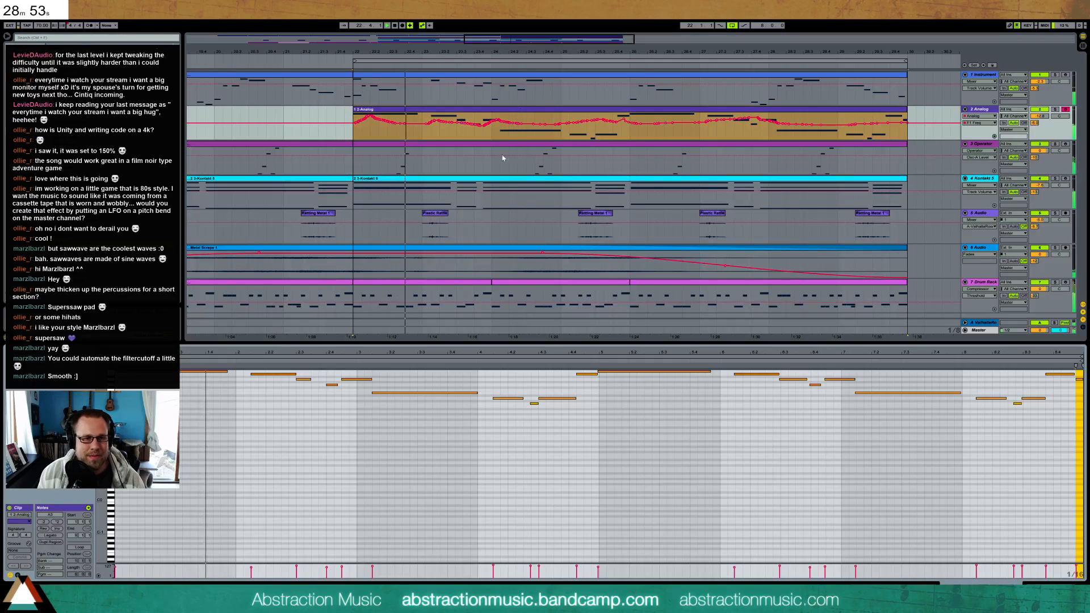
{"action": "left_click", "coordinate": [510, 77]}
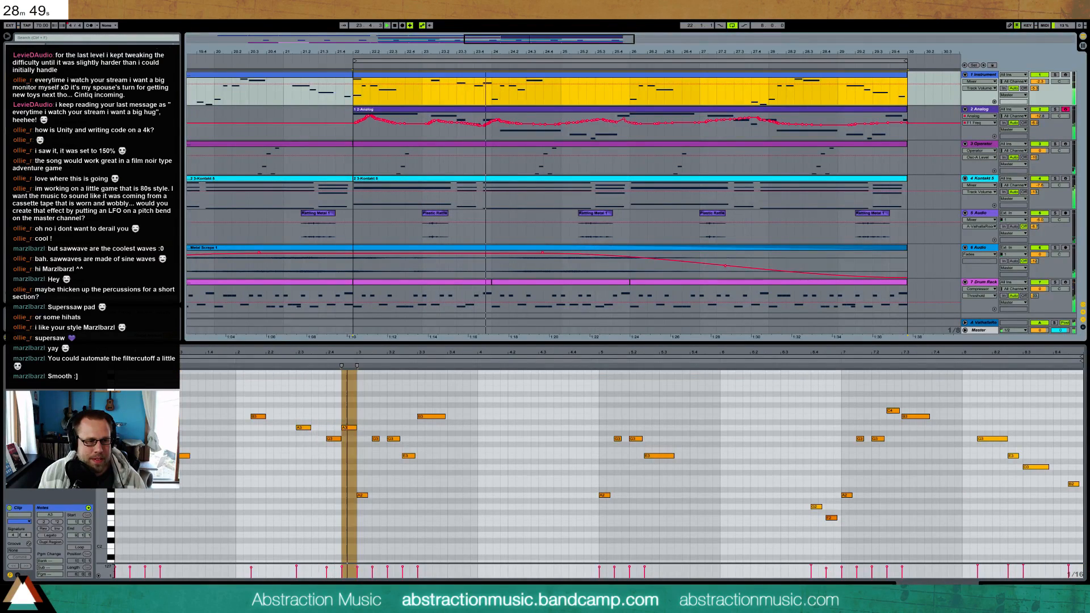
{"action": "key", "text": "Home"}
{"action": "key", "text": "ctrl+v"}
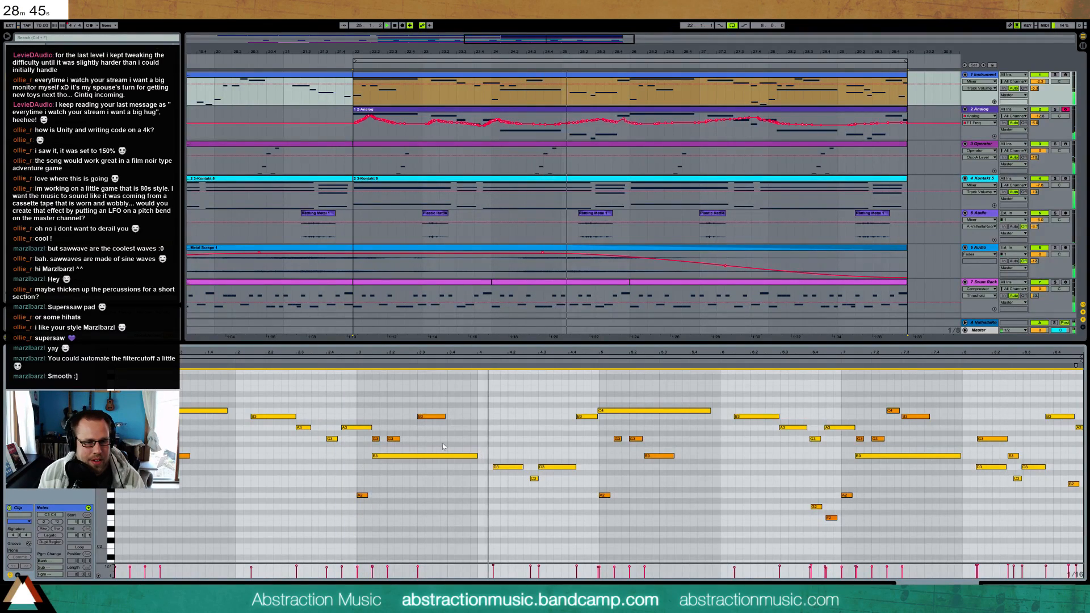
{"action": "key", "text": "shift+Up"}
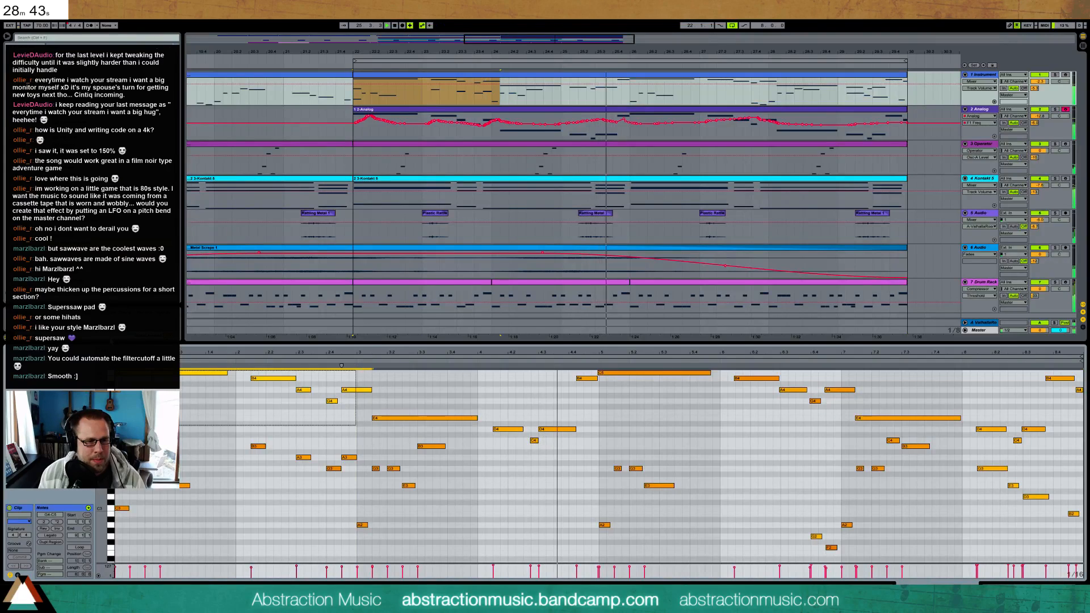
Transpose the higher-register melody phrases in the Instrument track's clip down one octave, including the last two notes
{"action": "left_click_drag", "start_coordinate": [136, 363], "coordinate": [116, 364]}
{"action": "key", "text": "shift+Down"}
{"action": "left_click_drag", "start_coordinate": [588, 394], "coordinate": [891, 322]}
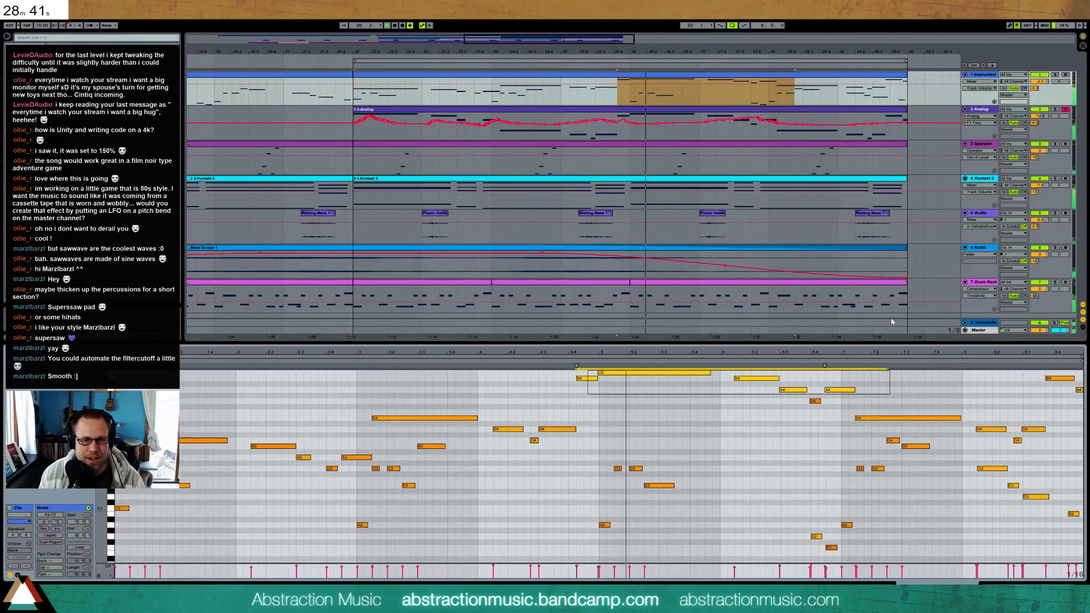
{"action": "left_click_drag", "start_coordinate": [834, 409], "coordinate": [535, 350]}
{"action": "key", "text": "shift+Down"}
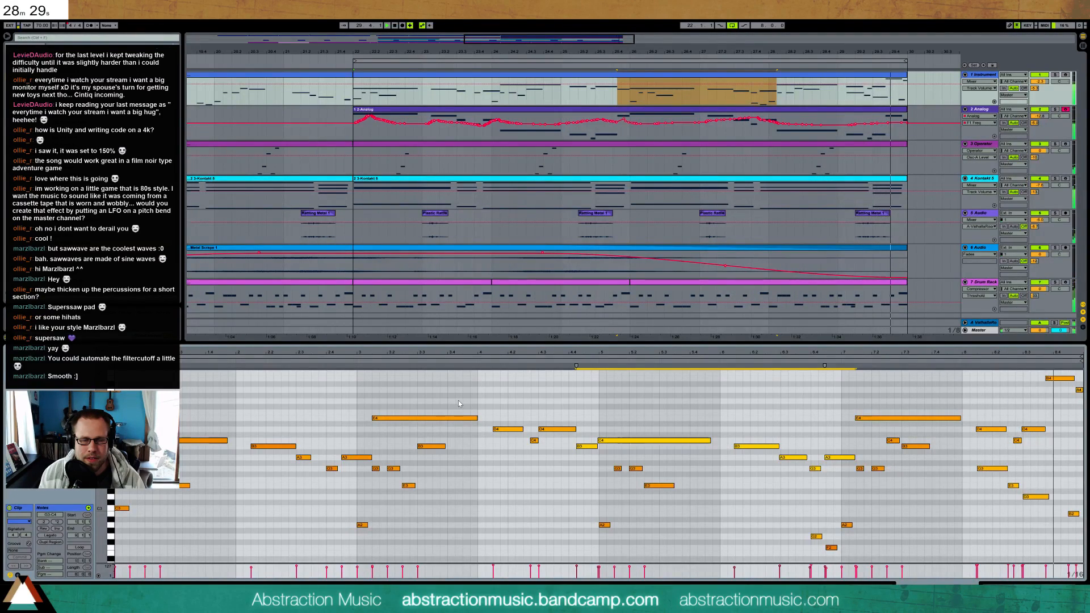
{"action": "left_click", "coordinate": [1058, 378]}
{"action": "key", "text": "shift+Down"}
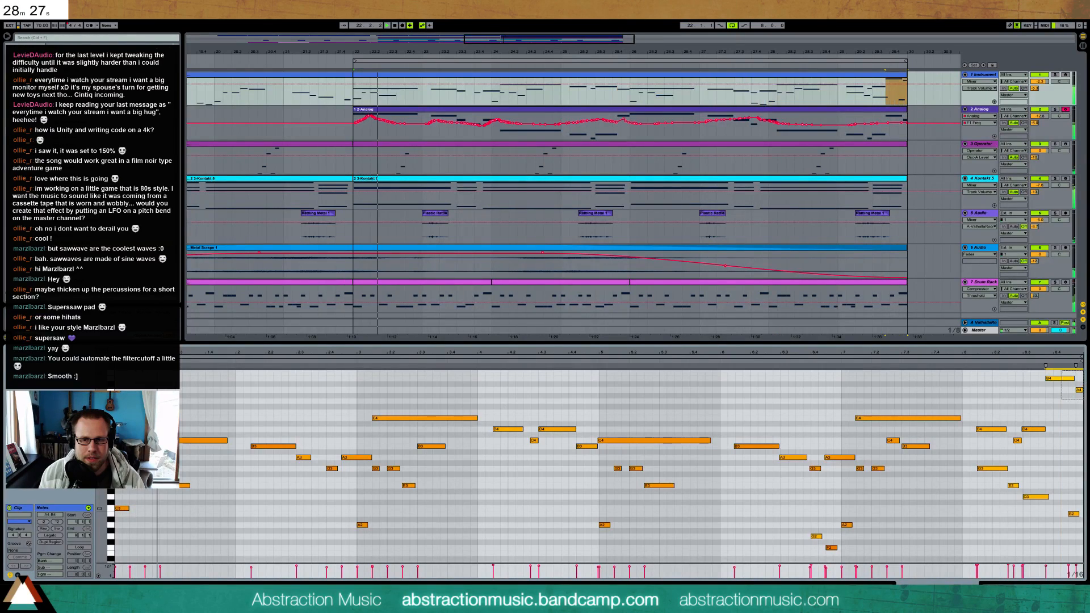
Select the whole melody line in the Instrument clip, without the lower accompaniment notes, and transpose it up one octave
{"action": "left_click_drag", "start_coordinate": [948, 399], "coordinate": [1086, 461]}
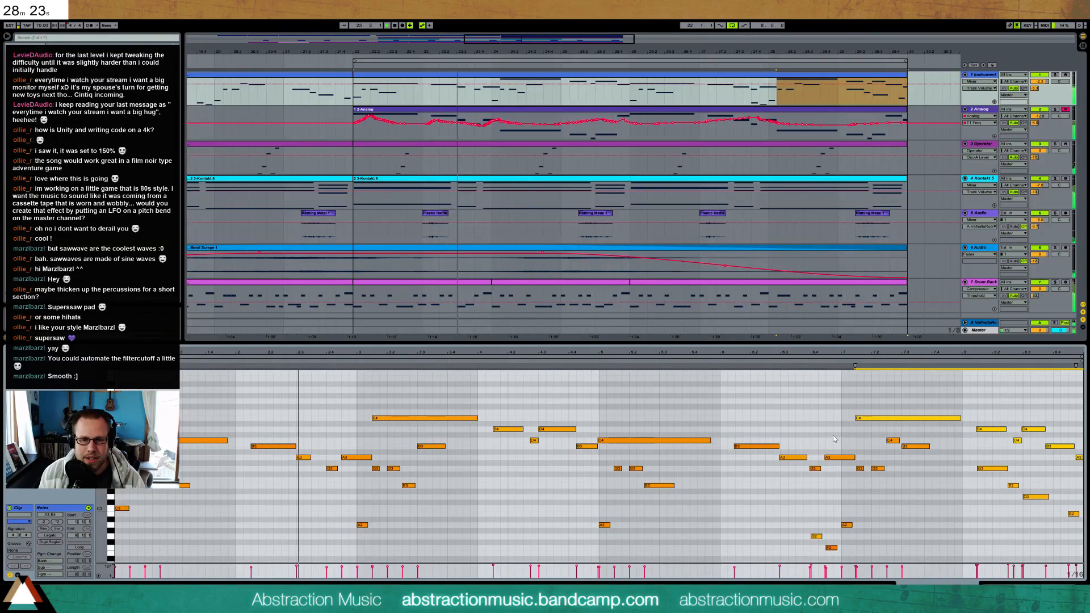
{"action": "left_click_drag", "start_coordinate": [833, 435], "coordinate": [748, 482]}
{"action": "left_click_drag", "start_coordinate": [673, 393], "coordinate": [452, 459]}
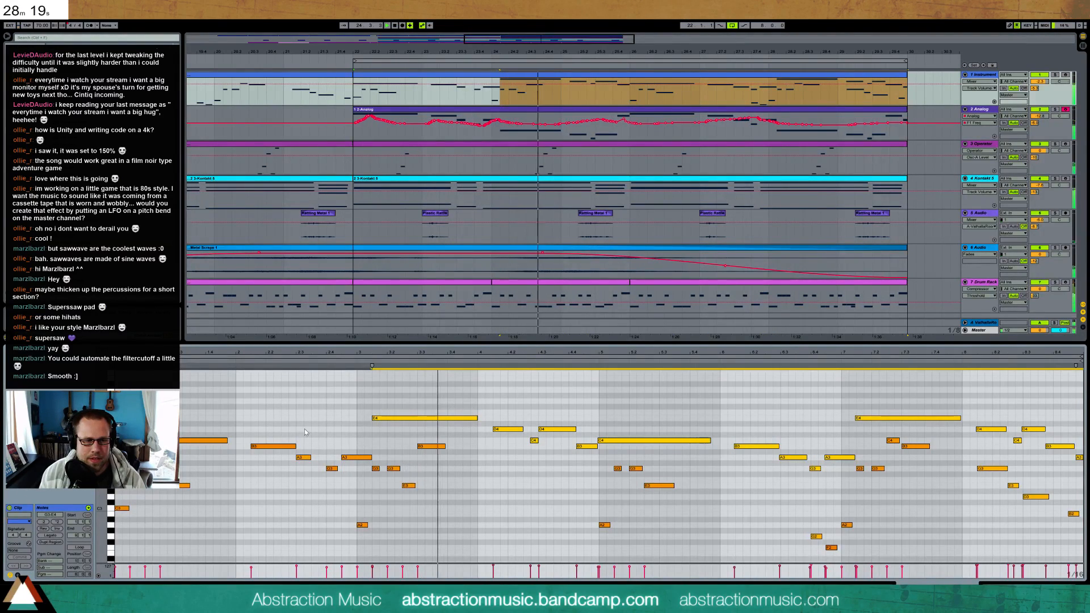
{"action": "left_click_drag", "start_coordinate": [187, 430], "coordinate": [333, 490]}
{"action": "left_click_drag", "start_coordinate": [328, 572], "coordinate": [328, 570]}
{"action": "key", "text": "shift+Up"}
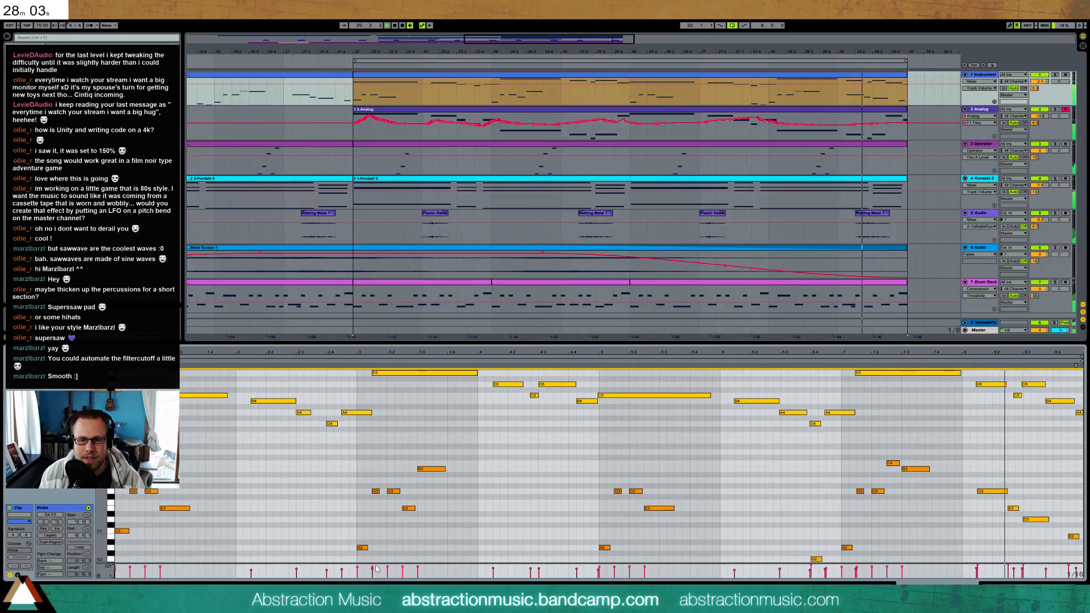
Adjust the velocity of the selected melody notes in the Instrument clip together
{"action": "left_click", "coordinate": [1015, 571]}
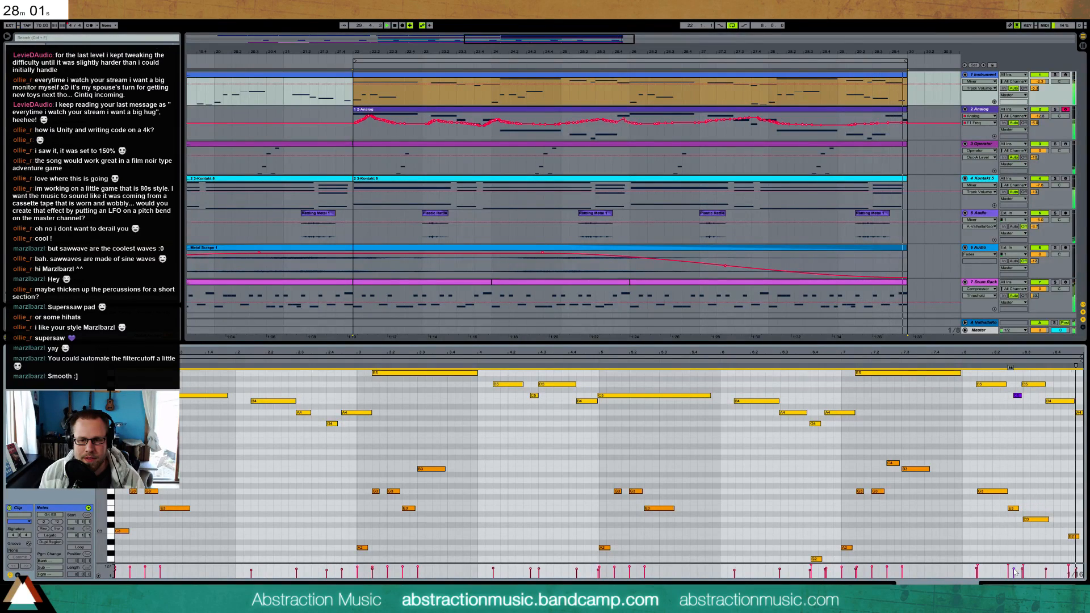
{"action": "left_click_drag", "start_coordinate": [1014, 570], "coordinate": [1014, 574]}
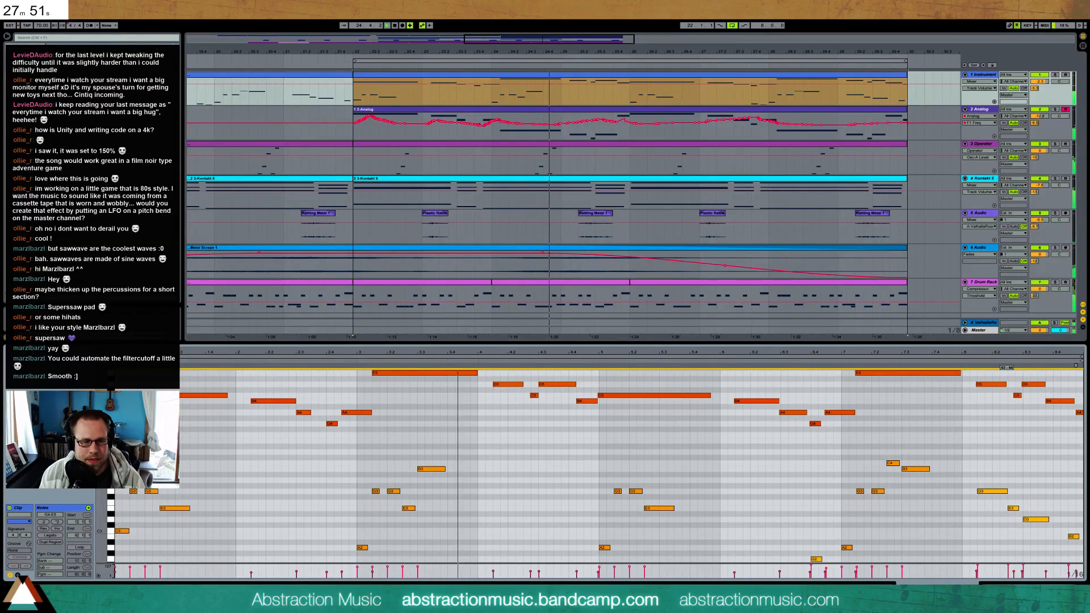
{"action": "left_click_drag", "start_coordinate": [1014, 571], "coordinate": [1014, 572]}
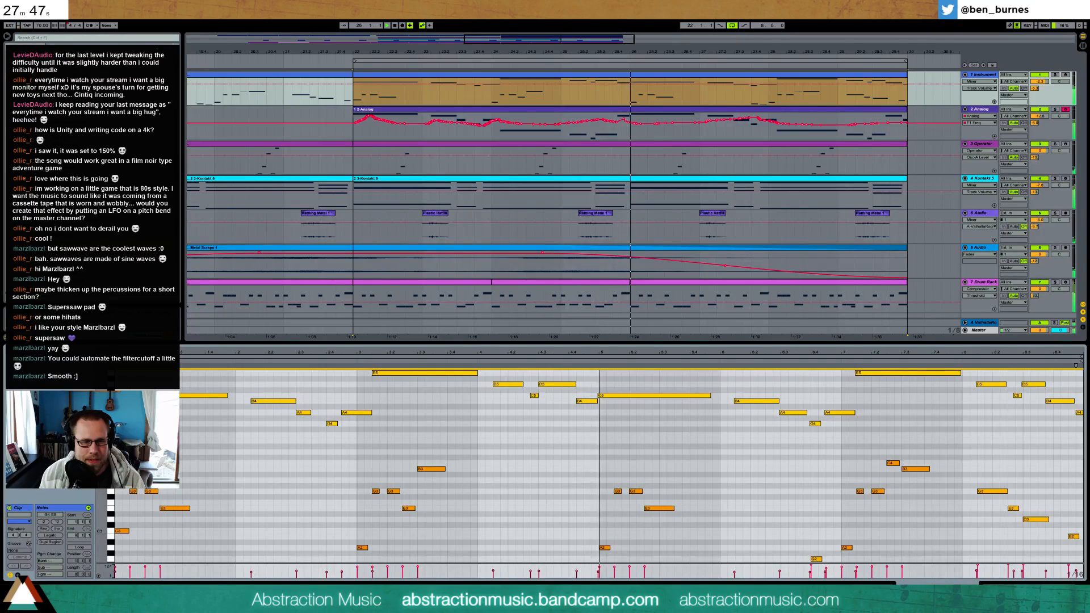
{"action": "left_click", "coordinate": [493, 573]}
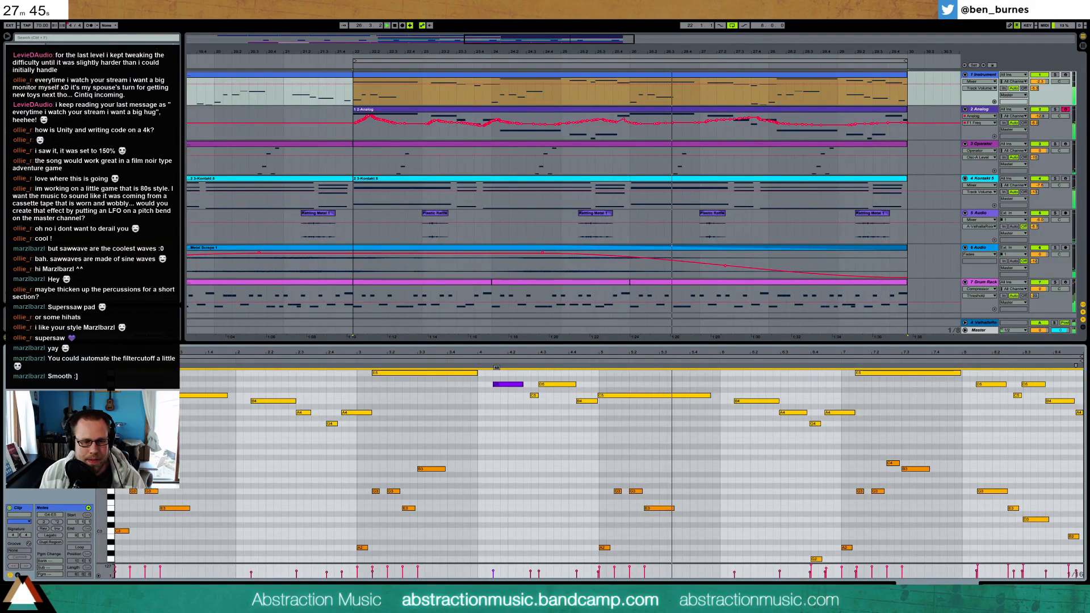
{"action": "left_click", "coordinate": [538, 469]}
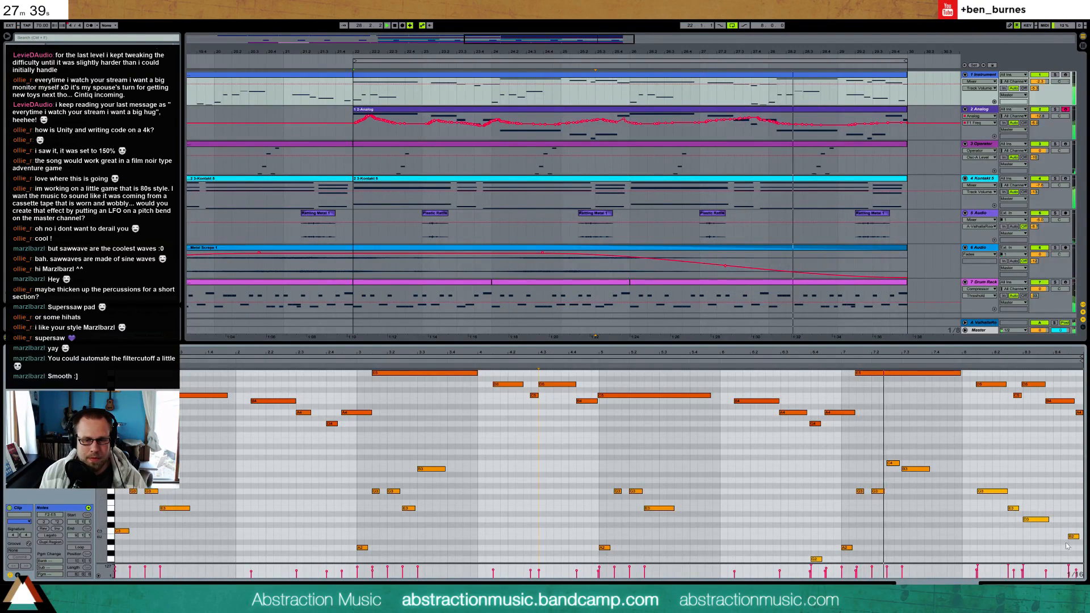
Copy the four bars of Instrument track clips starting at bar 14 to bar 30
{"action": "key", "text": "shift+Tab"}
{"action": "left_click_drag", "start_coordinate": [545, 47], "coordinate": [543, 40]}
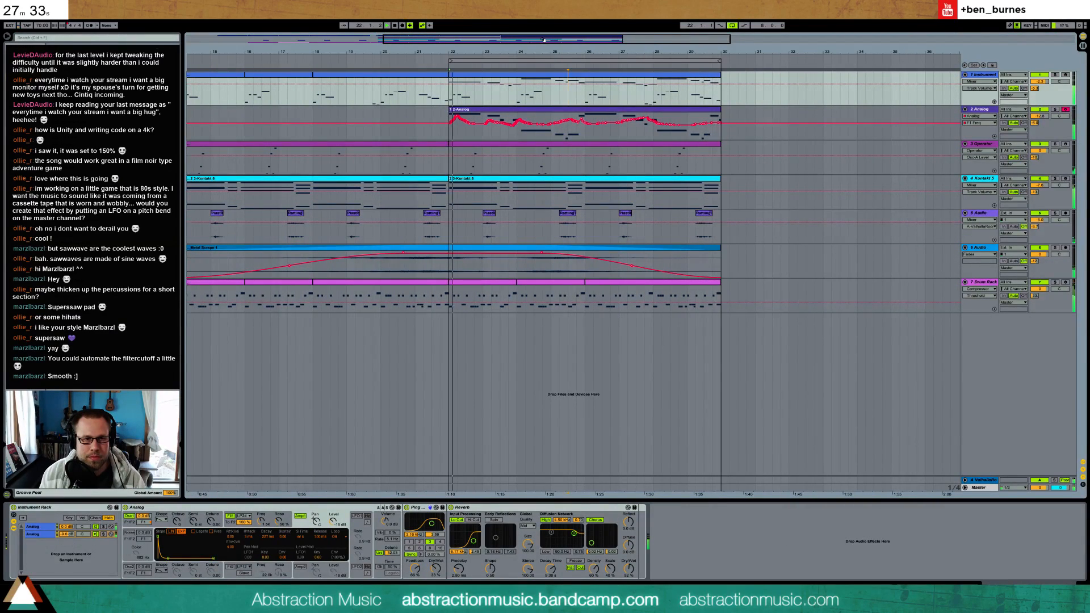
{"action": "left_click_drag", "start_coordinate": [537, 40], "coordinate": [495, 34]}
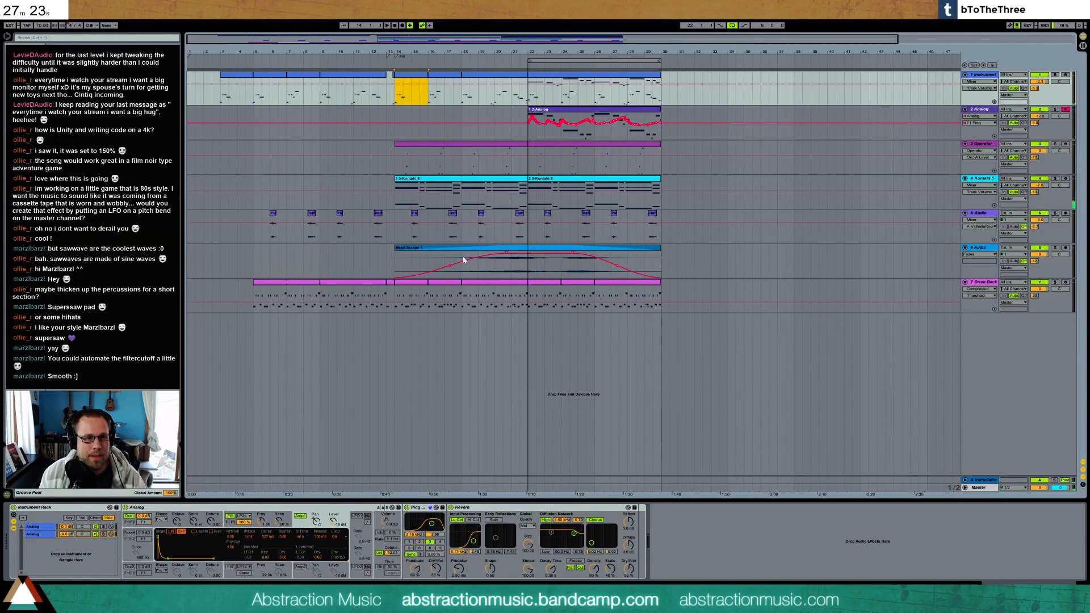
{"action": "left_click", "coordinate": [513, 286], "text": "shift"}
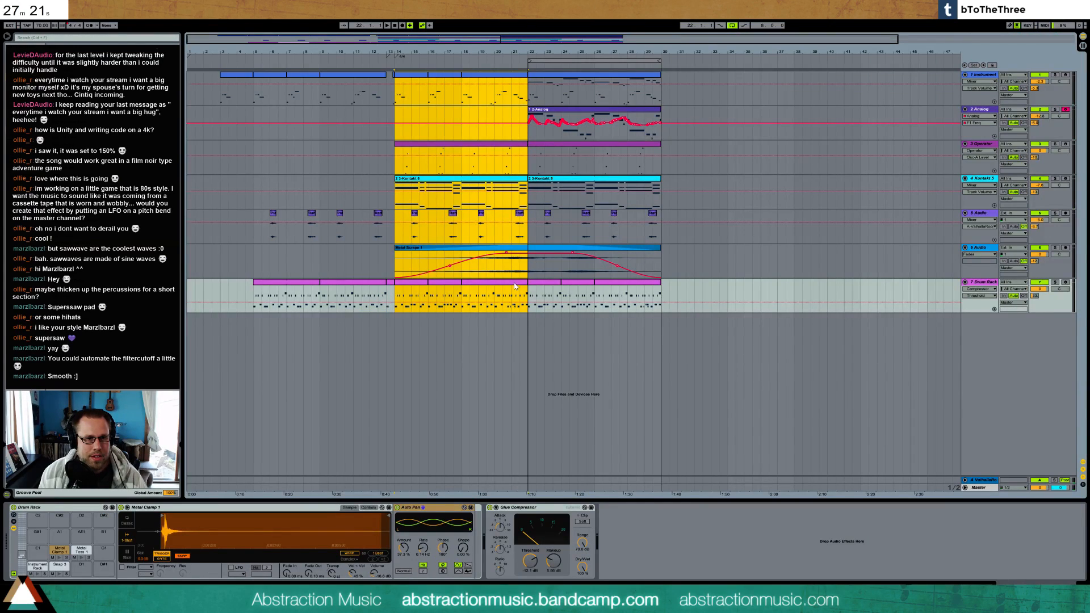
{"action": "left_click", "coordinate": [394, 237]}
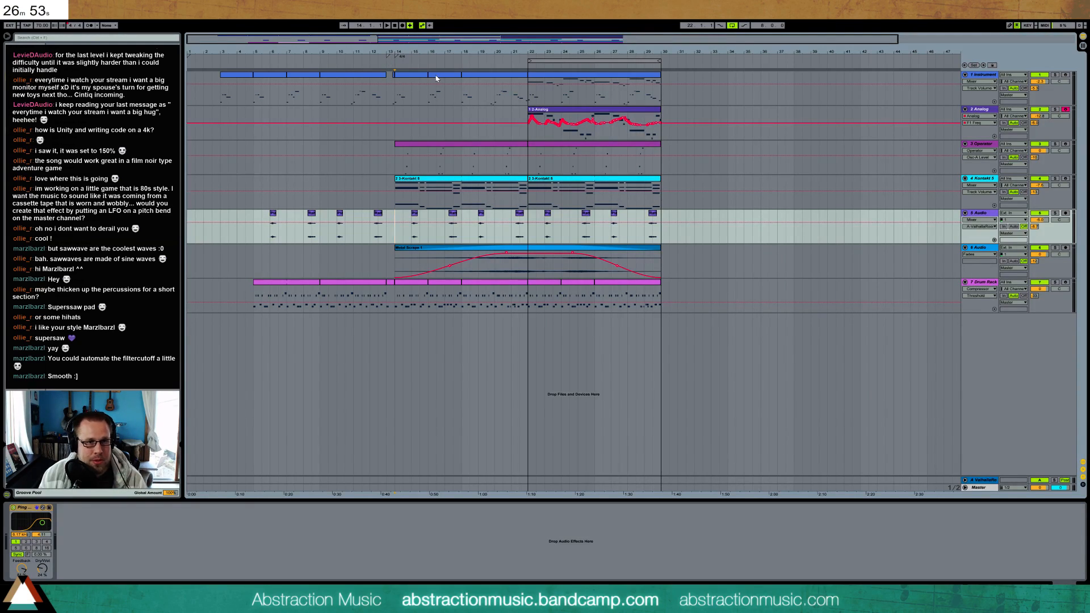
{"action": "left_click", "coordinate": [417, 74]}
{"action": "key", "text": "ctrl+c"}
{"action": "left_click", "coordinate": [662, 103]}
{"action": "key", "text": "ctrl+v"}
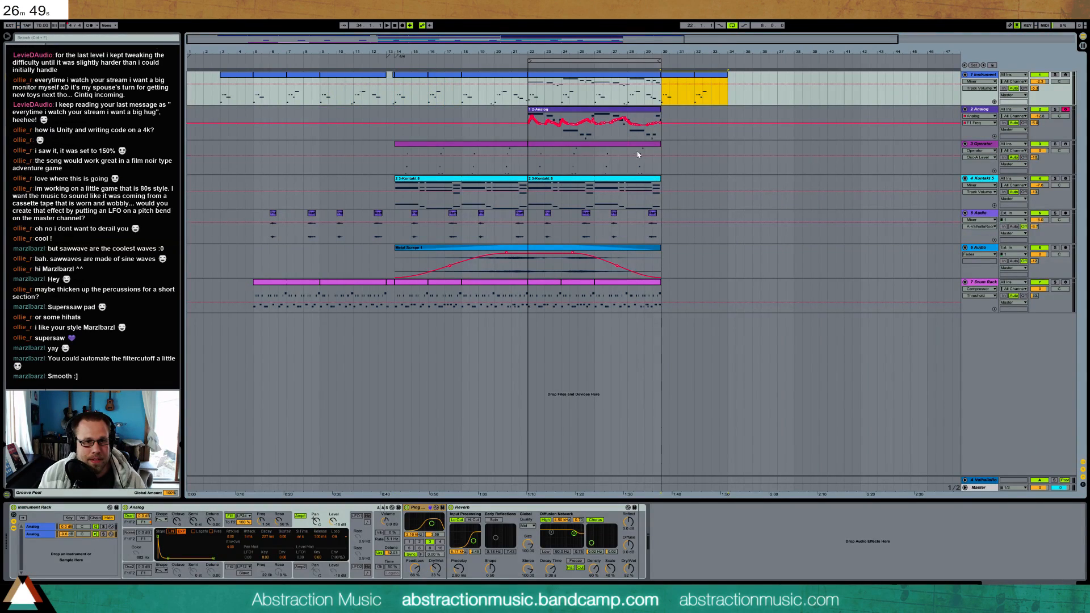
Copy bars 22 to 26 of the Operator track to bar 30
{"action": "left_click_drag", "start_coordinate": [529, 162], "coordinate": [592, 162]}
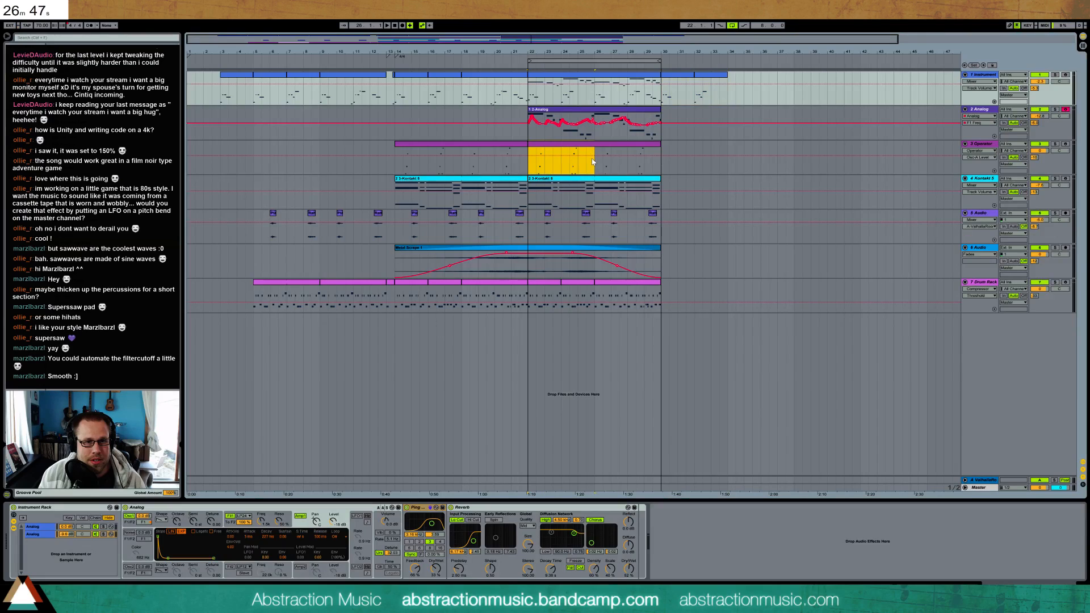
{"action": "key", "text": "ctrl+c"}
{"action": "left_click", "coordinate": [662, 165]}
{"action": "key", "text": "ctrl+v"}
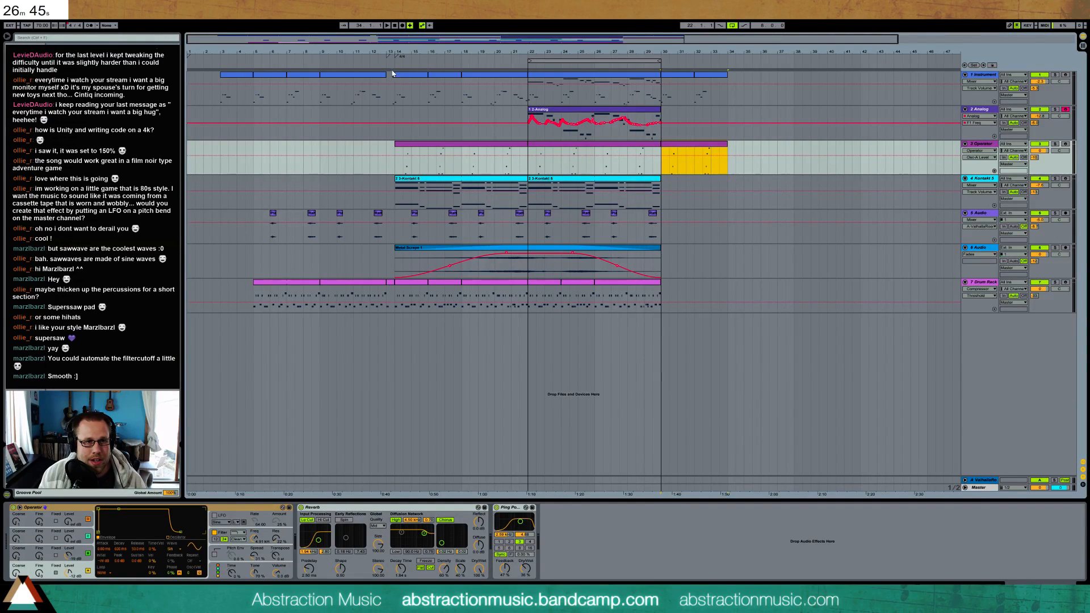
Copy the short half-bar pickup before bar 14 on the Instrument track to bar 34
{"action": "left_click_drag", "start_coordinate": [387, 85], "coordinate": [395, 86]}
{"action": "left_click", "coordinate": [730, 94]}
{"action": "key", "text": "ctrl+v"}
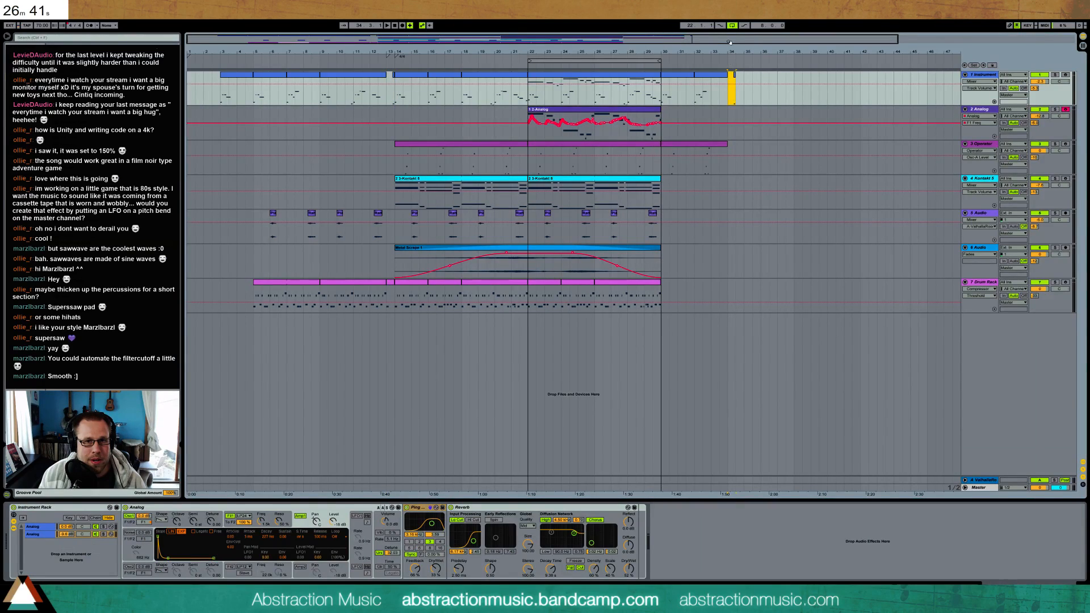
Insert a 2/4 time signature change at bar 34 and a return to 4/4 at bar 35
{"action": "left_click_drag", "start_coordinate": [729, 43], "coordinate": [695, 51]}
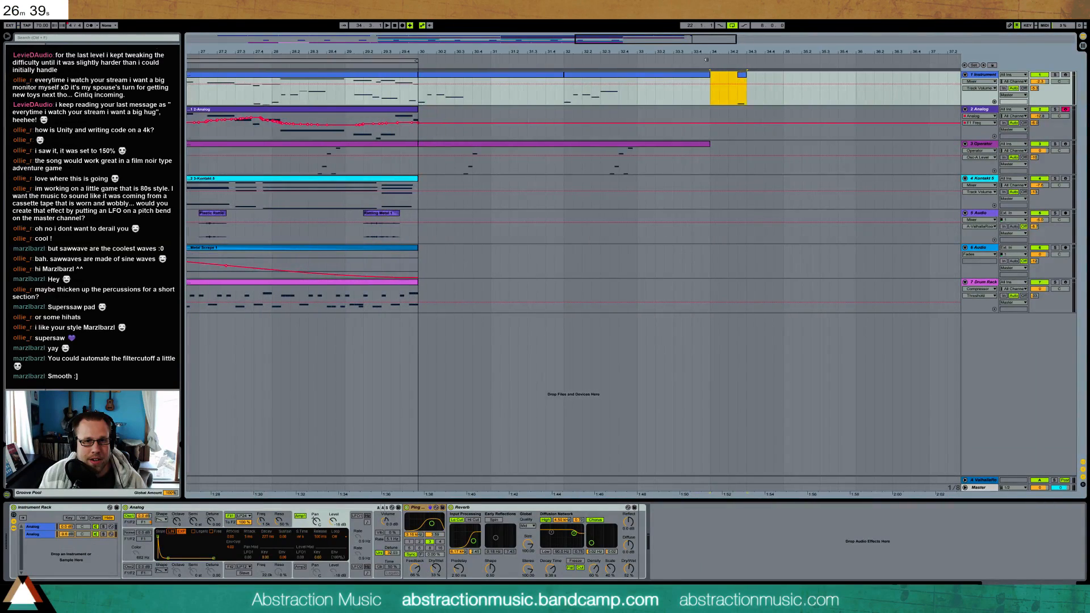
{"action": "left_click", "coordinate": [712, 77]}
{"action": "right_click", "coordinate": [710, 62]}
{"action": "left_click", "coordinate": [729, 74]}
{"action": "type", "text": "2"}
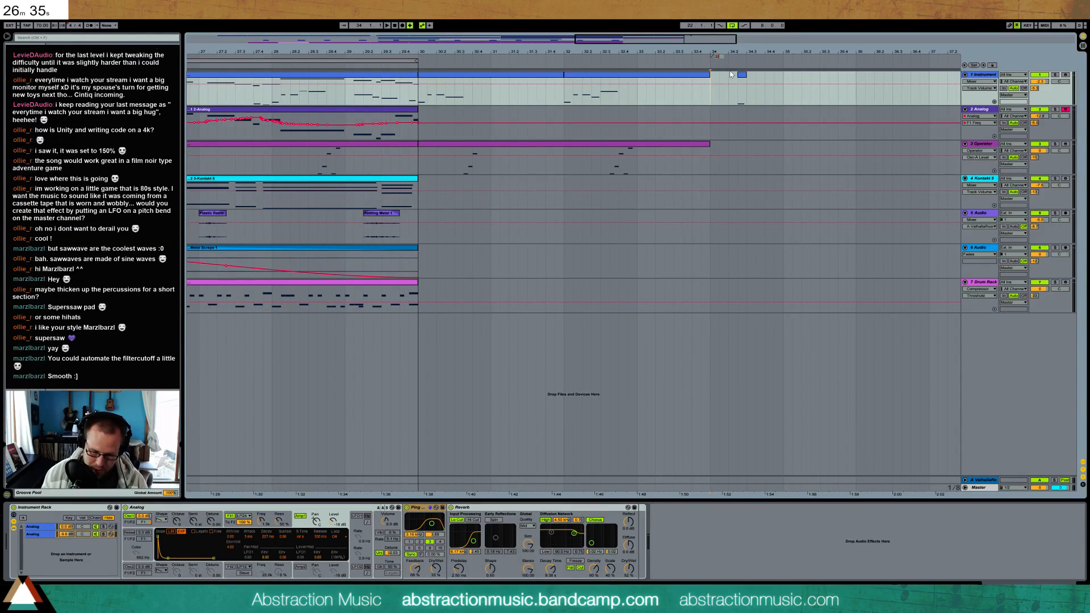
{"action": "type", "text": "/4"}
{"action": "key", "text": "Return"}
{"action": "right_click", "coordinate": [748, 67]}
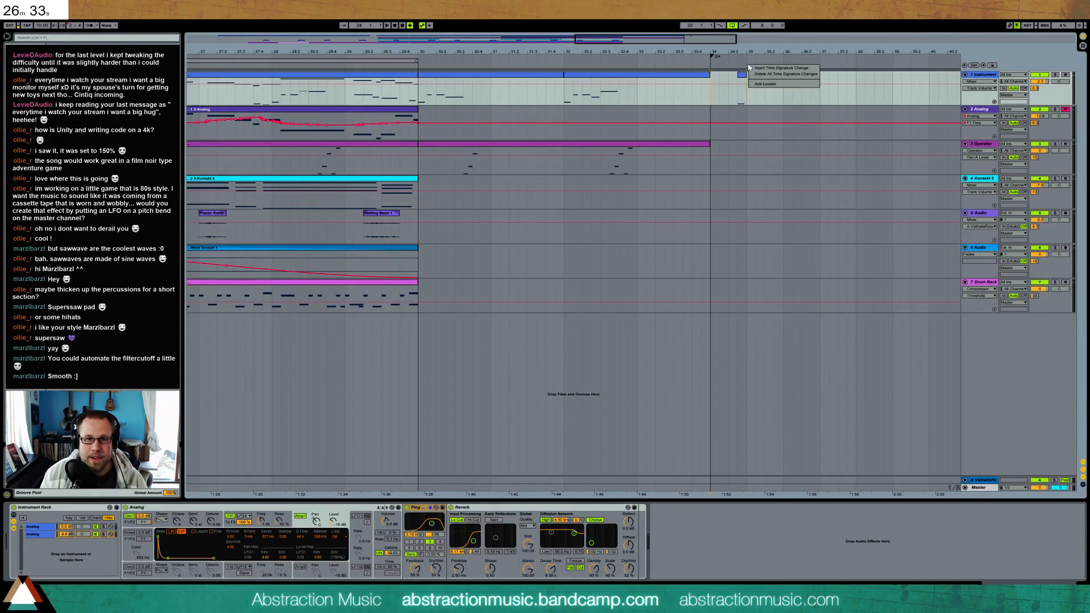
{"action": "left_click", "coordinate": [781, 67]}
{"action": "type", "text": "4/4"}
{"action": "key", "text": "Return"}
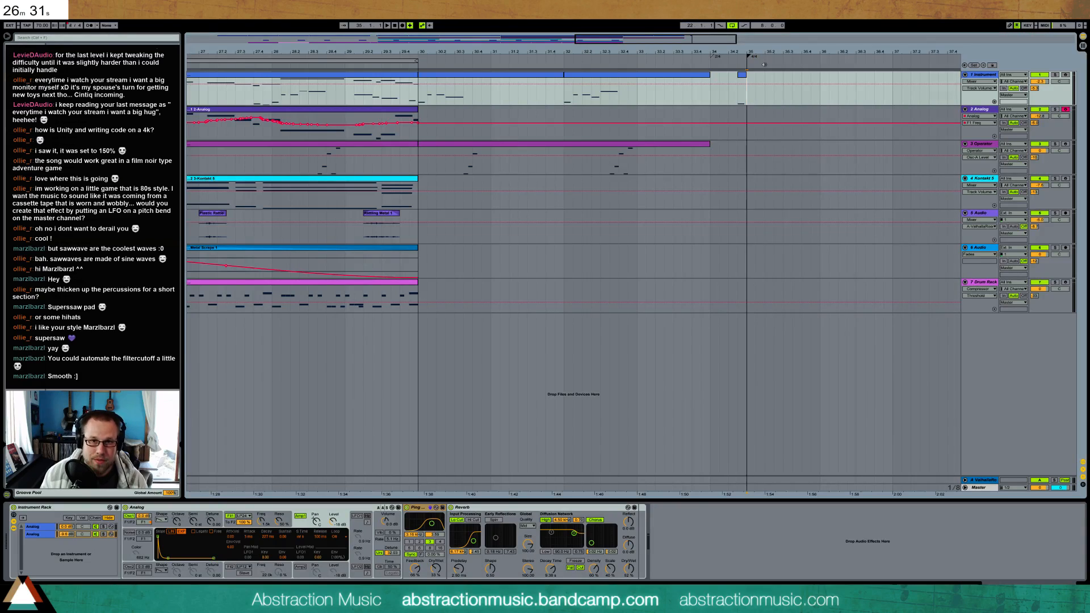
Copy the eight-bar Kontakt clip from bar 14 to bar 35
{"action": "left_click_drag", "start_coordinate": [606, 52], "coordinate": [606, 7]}
{"action": "left_click", "coordinate": [641, 199]}
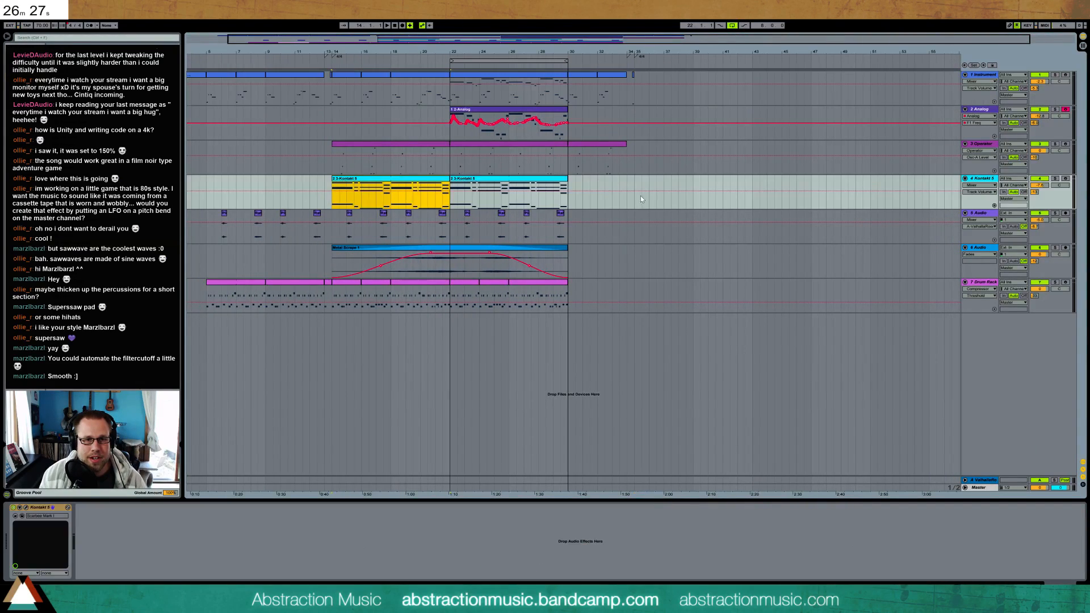
{"action": "left_click", "coordinate": [636, 201]}
{"action": "key", "text": "ctrl+v"}
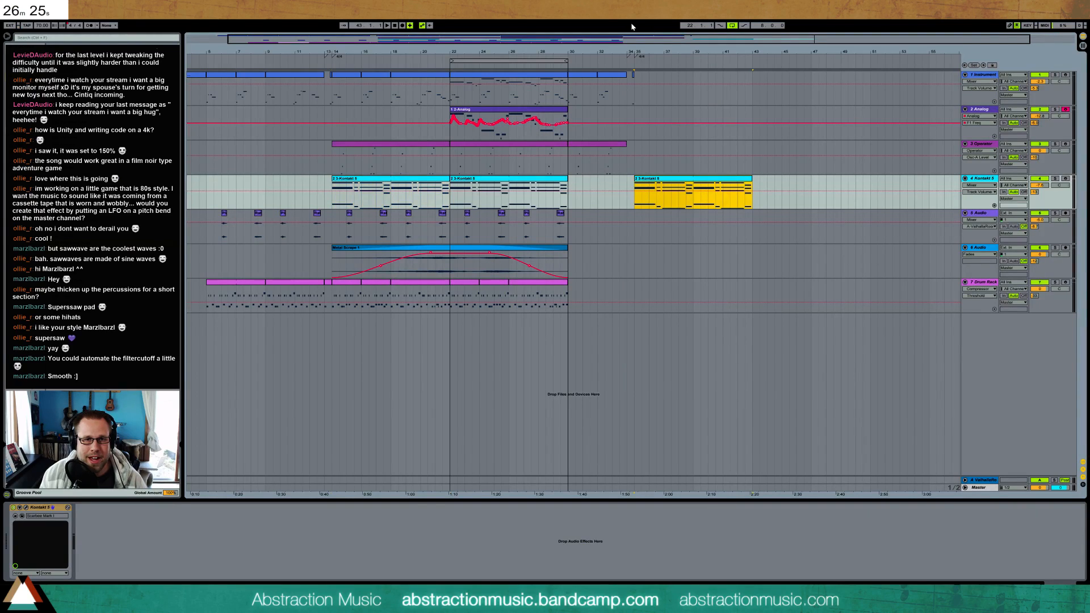
Copy the first four bars of the Kontakt clip at bar 35 into the gap at bar 30
{"action": "left_click_drag", "start_coordinate": [658, 41], "coordinate": [658, 33]}
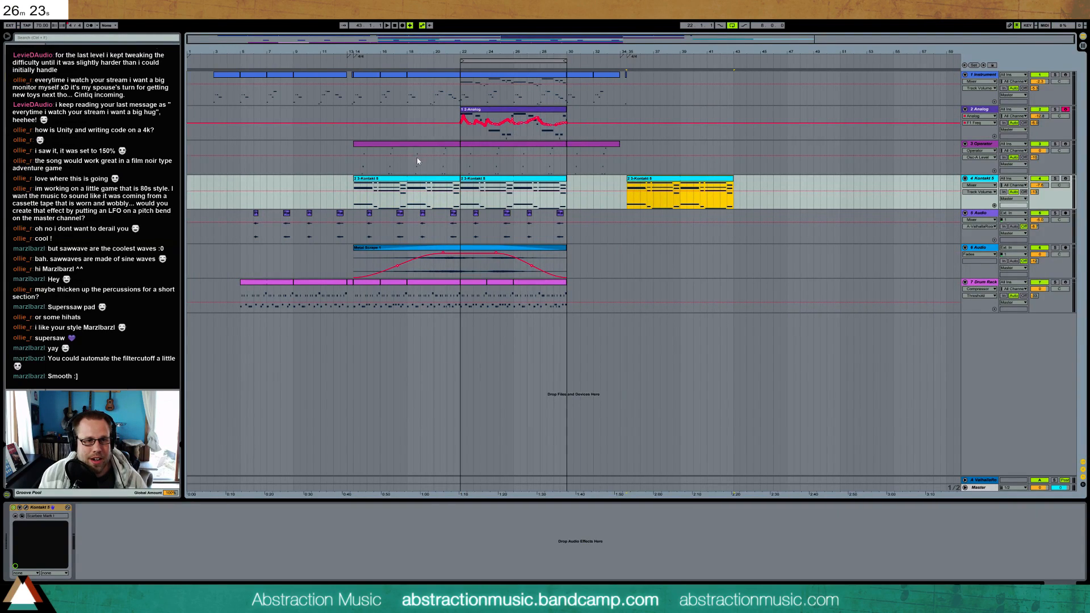
{"action": "left_click_drag", "start_coordinate": [628, 204], "coordinate": [679, 206]}
{"action": "left_click", "coordinate": [568, 202]}
{"action": "key", "text": "ctrl+v"}
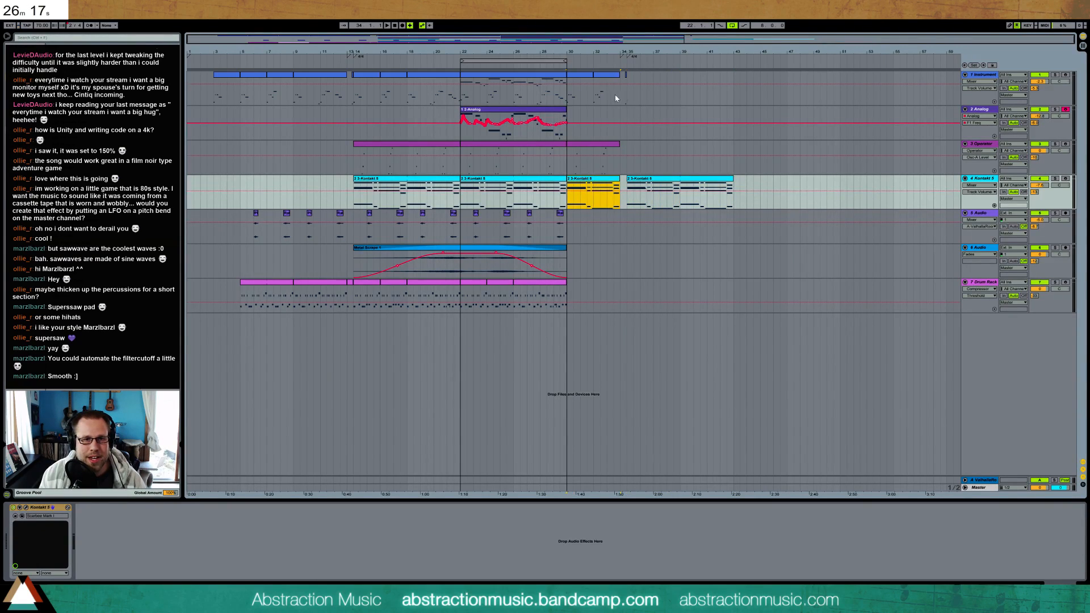
Duplicate the last four-bar Drum Rack clip to fill bars 30 to 34
{"action": "left_click_drag", "start_coordinate": [620, 101], "coordinate": [568, 293]}
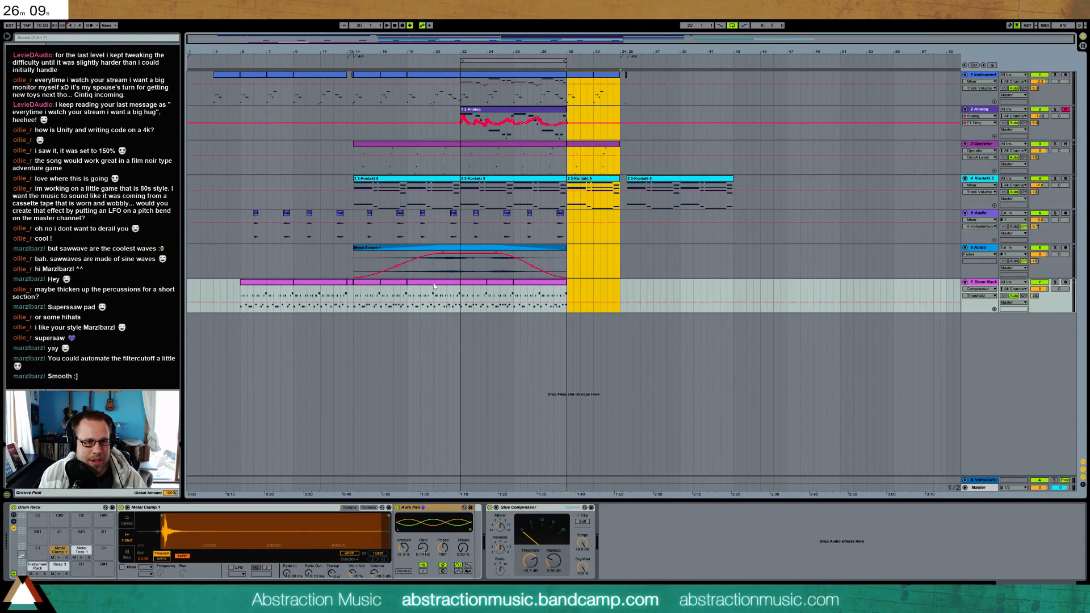
{"action": "left_click", "coordinate": [565, 308]}
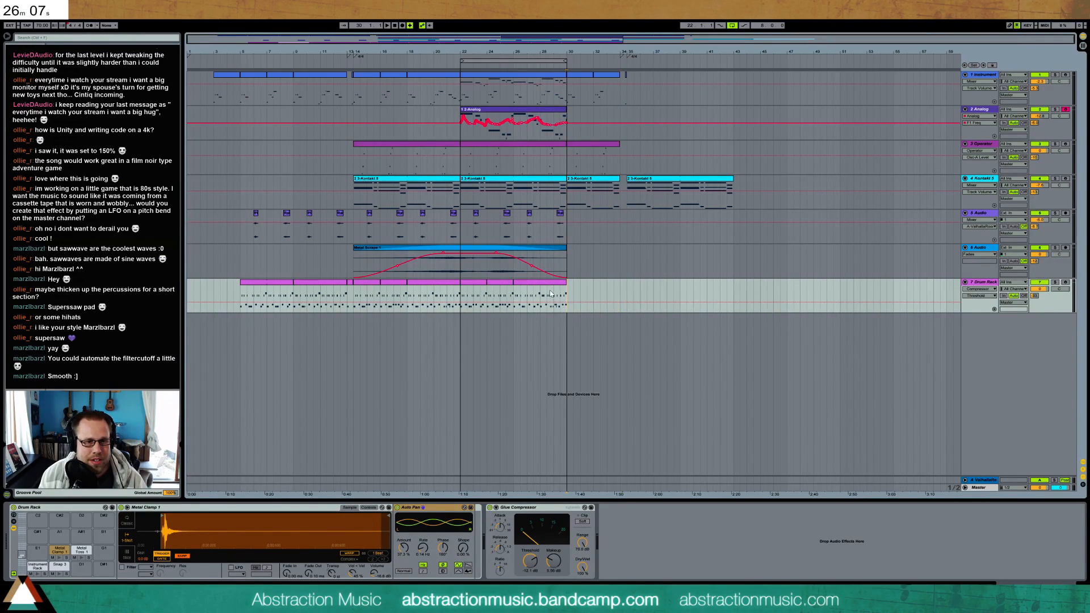
{"action": "left_click", "coordinate": [549, 289]}
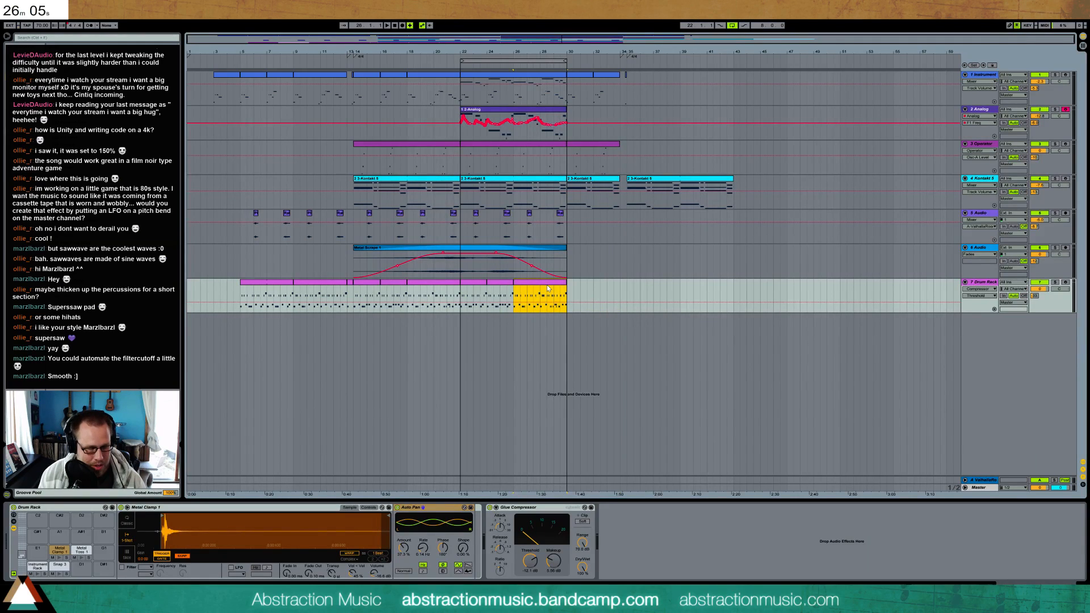
{"action": "key", "text": "ctrl+d"}
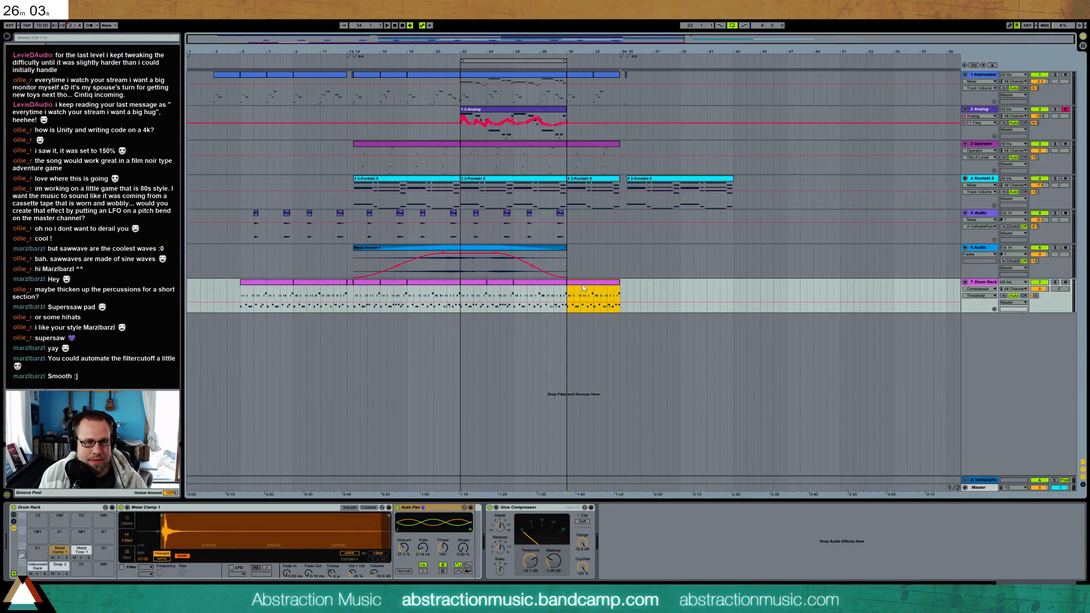
Copy the two Drum Rack clips in bars 22 to 26 over the clip at bar 30
{"action": "left_click", "coordinate": [463, 295]}
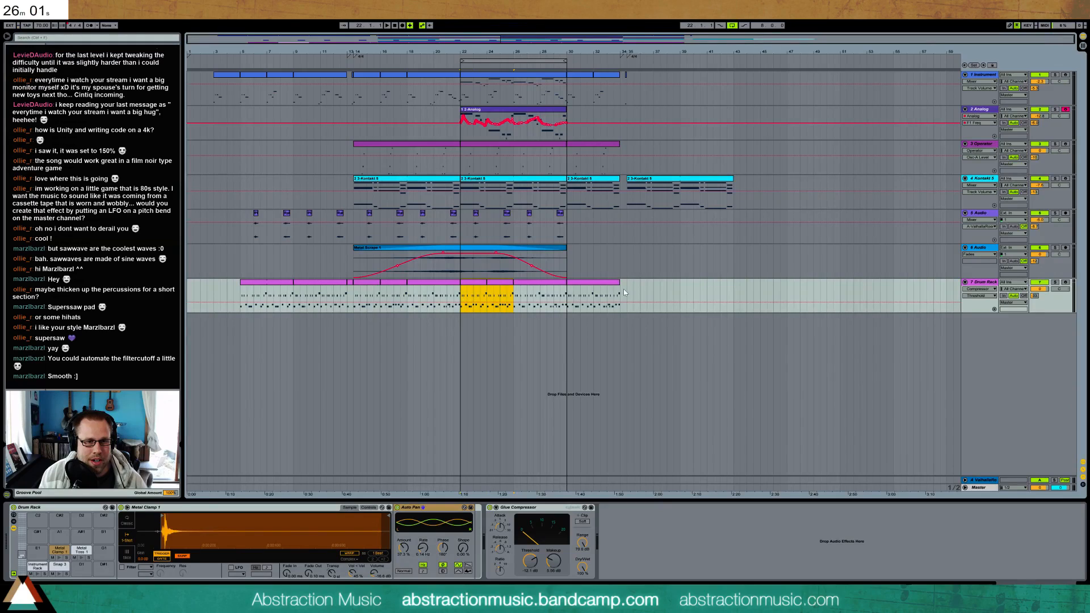
{"action": "left_click", "coordinate": [569, 295]}
{"action": "left_click_drag", "start_coordinate": [569, 295], "coordinate": [611, 290]}
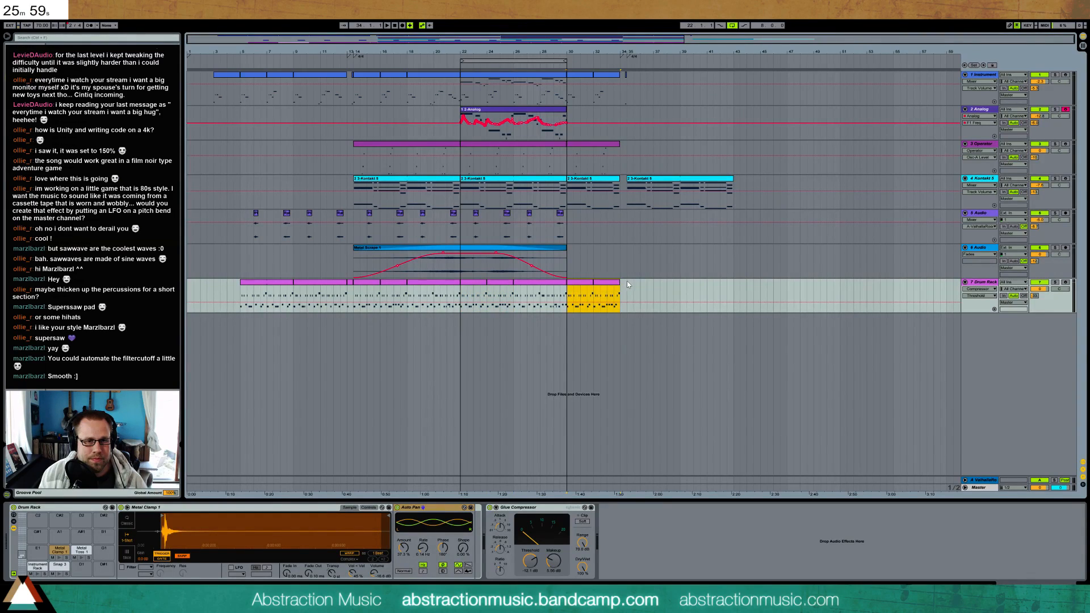
Copy bars 5 to 13 of the Drum Rack and Instrument tracks to bar 35
{"action": "left_click_drag", "start_coordinate": [241, 295], "coordinate": [298, 284]}
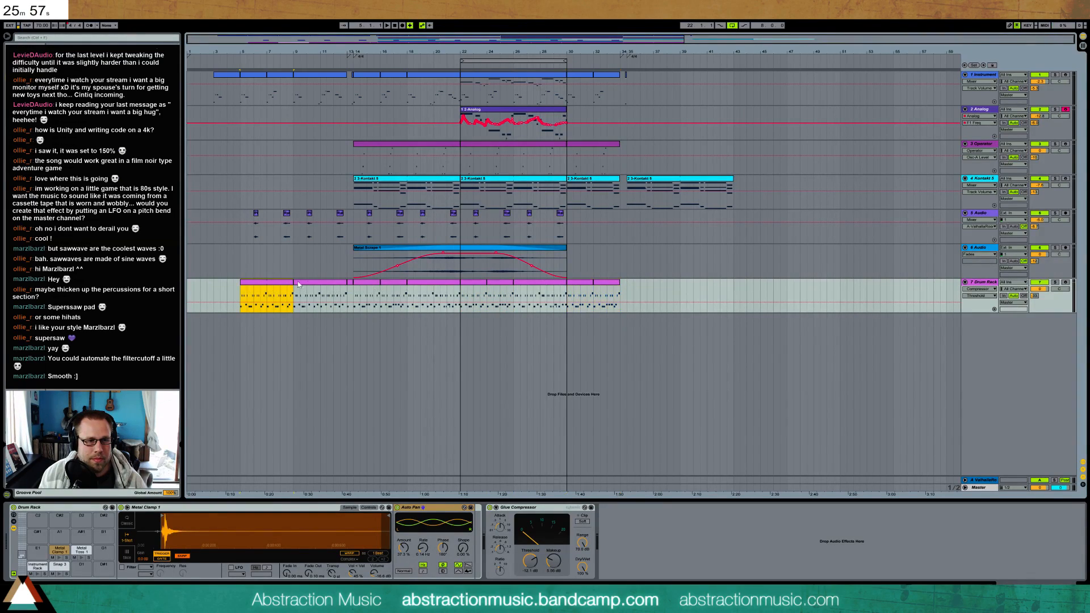
{"action": "left_click", "coordinate": [626, 289]}
{"action": "key", "text": "ctrl+v"}
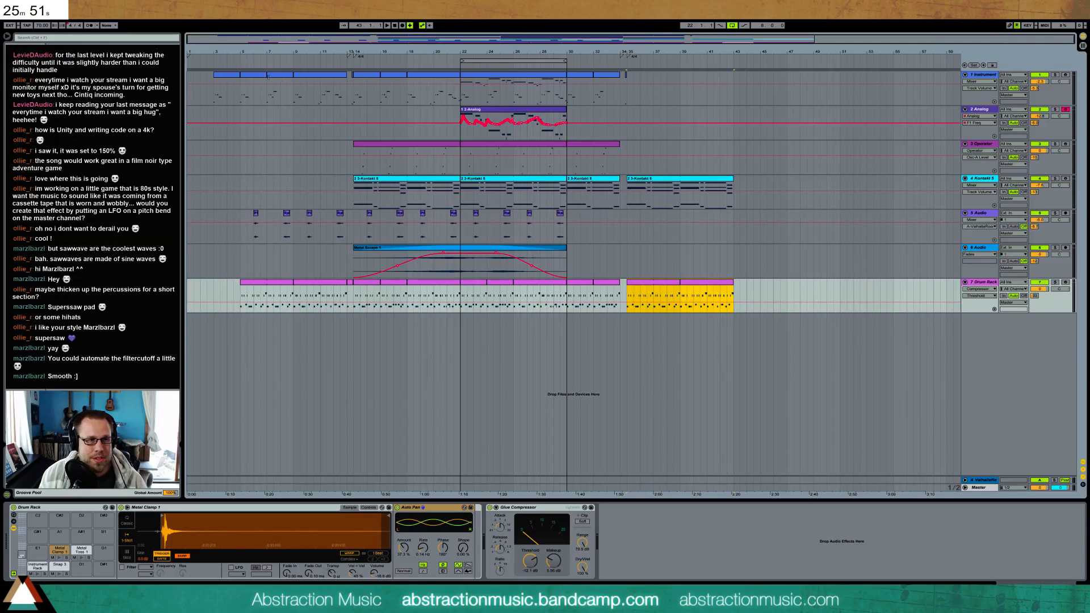
{"action": "left_click_drag", "start_coordinate": [241, 85], "coordinate": [347, 85]}
{"action": "left_click", "coordinate": [627, 102]}
{"action": "key", "text": "ctrl+v"}
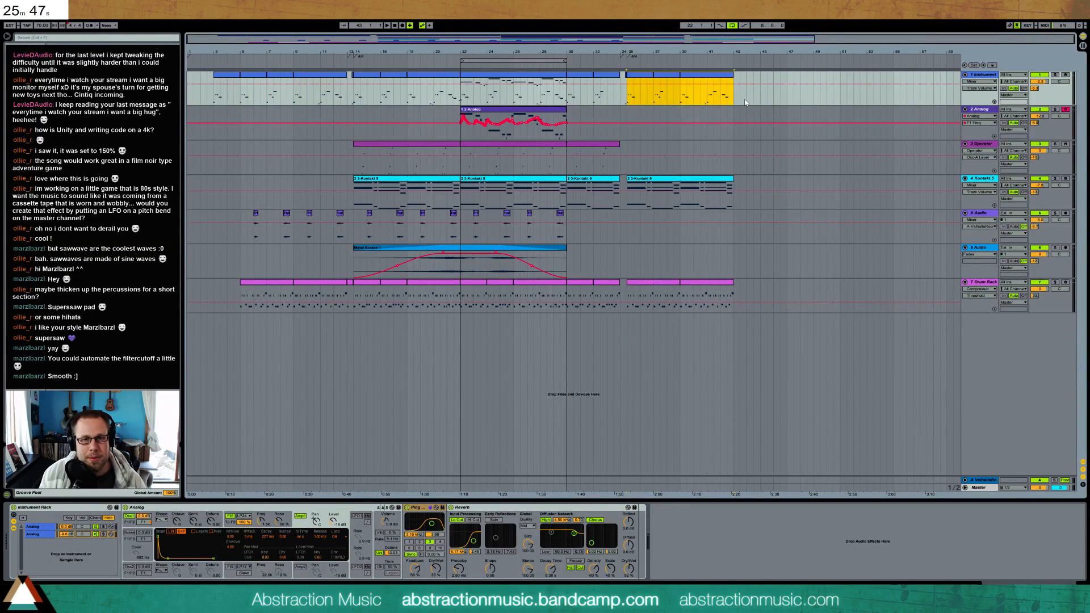
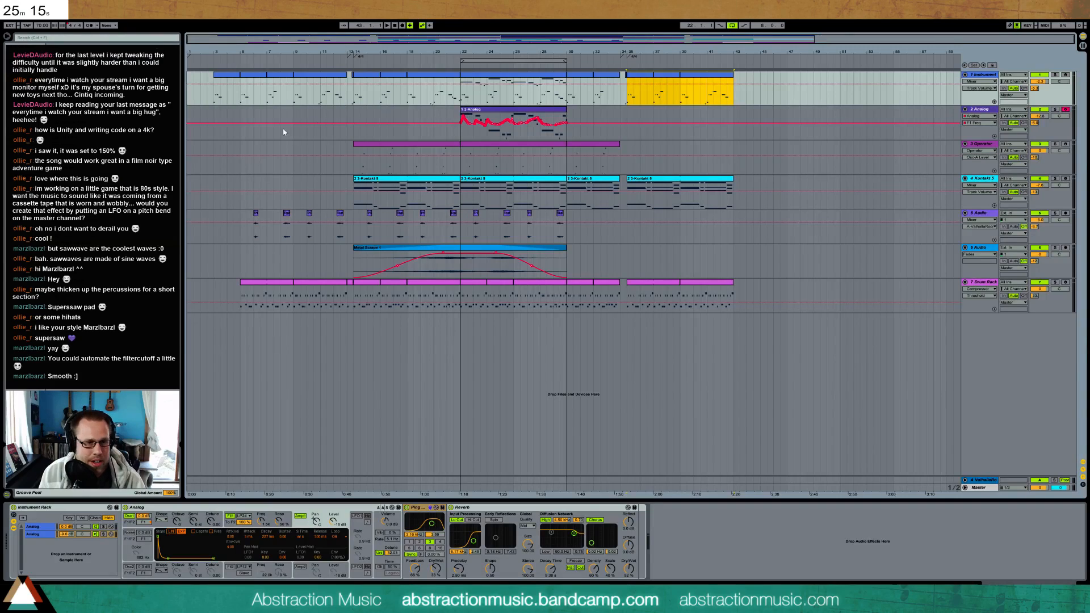
Copy the clips in bars 22 to 26 of the 5 Audio track and paste them at bar 30
{"action": "left_click", "coordinate": [214, 117]}
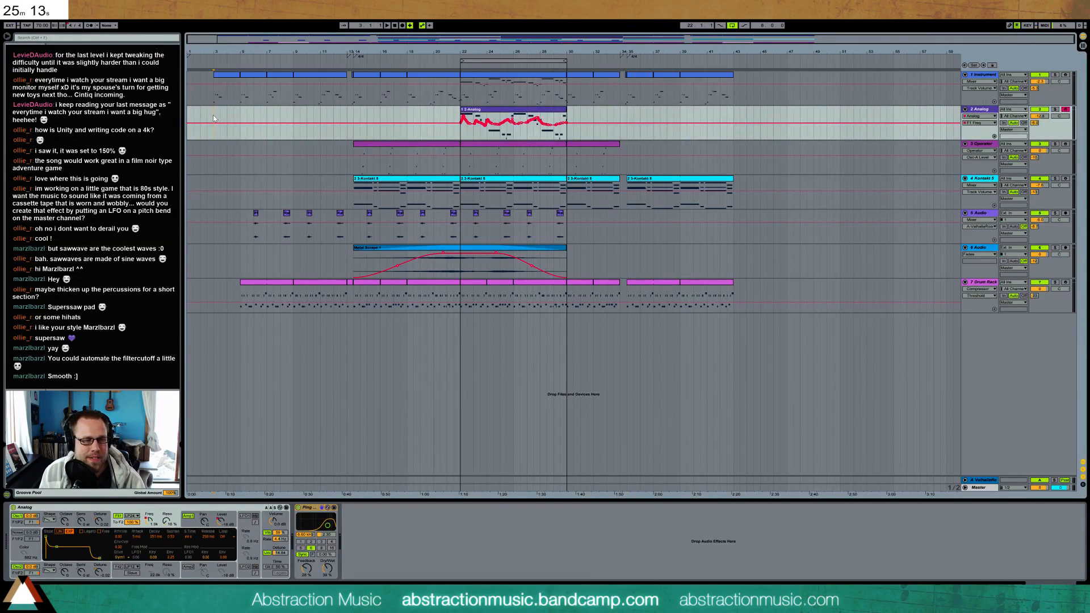
{"action": "left_click", "coordinate": [240, 216]}
{"action": "left_click", "coordinate": [355, 243]}
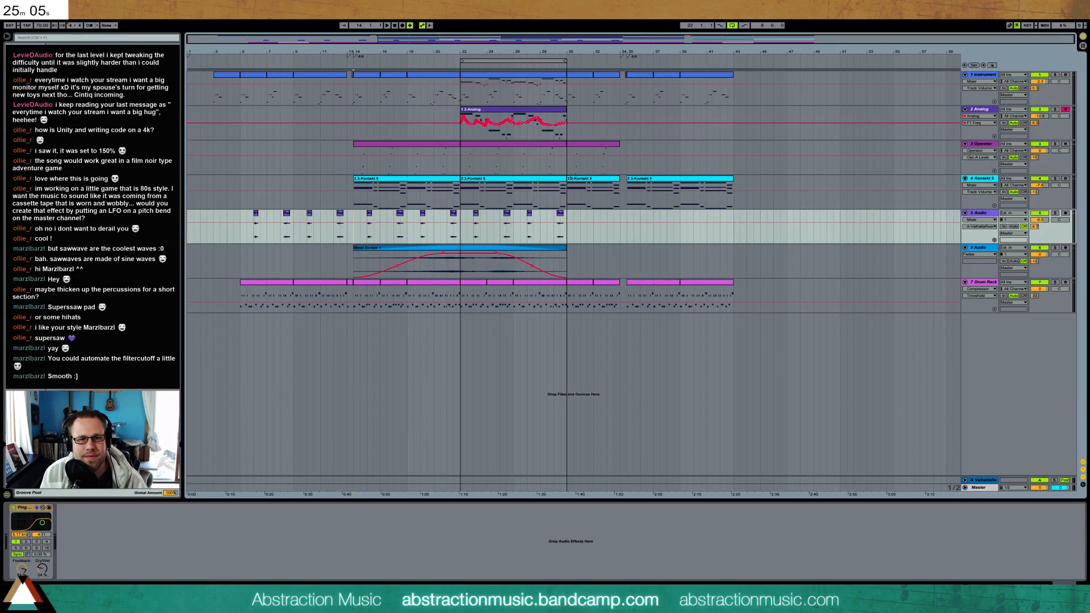
{"action": "left_click", "coordinate": [576, 181]}
{"action": "left_click_drag", "start_coordinate": [463, 234], "coordinate": [513, 234]}
{"action": "key", "text": "ctrl+c"}
{"action": "left_click", "coordinate": [570, 233]}
{"action": "key", "text": "ctrl+v"}
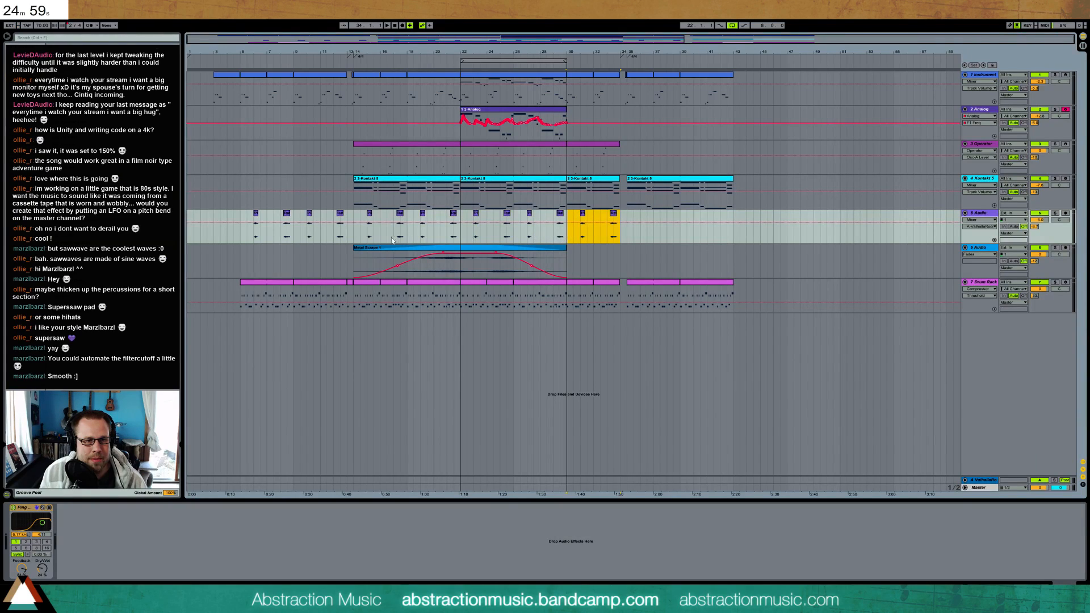
Copy the 5 Audio clips from bars 14 to 22 and paste them at bar 35
{"action": "left_click_drag", "start_coordinate": [353, 238], "coordinate": [465, 239]}
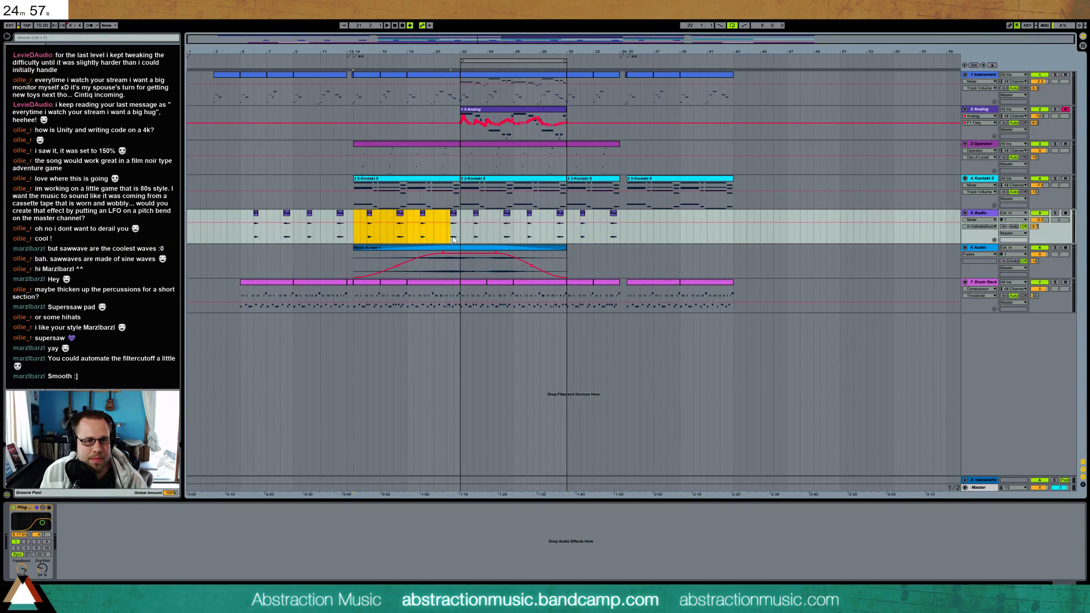
{"action": "key", "text": "ctrl+c"}
{"action": "left_click", "coordinate": [628, 239]}
{"action": "key", "text": "ctrl+v"}
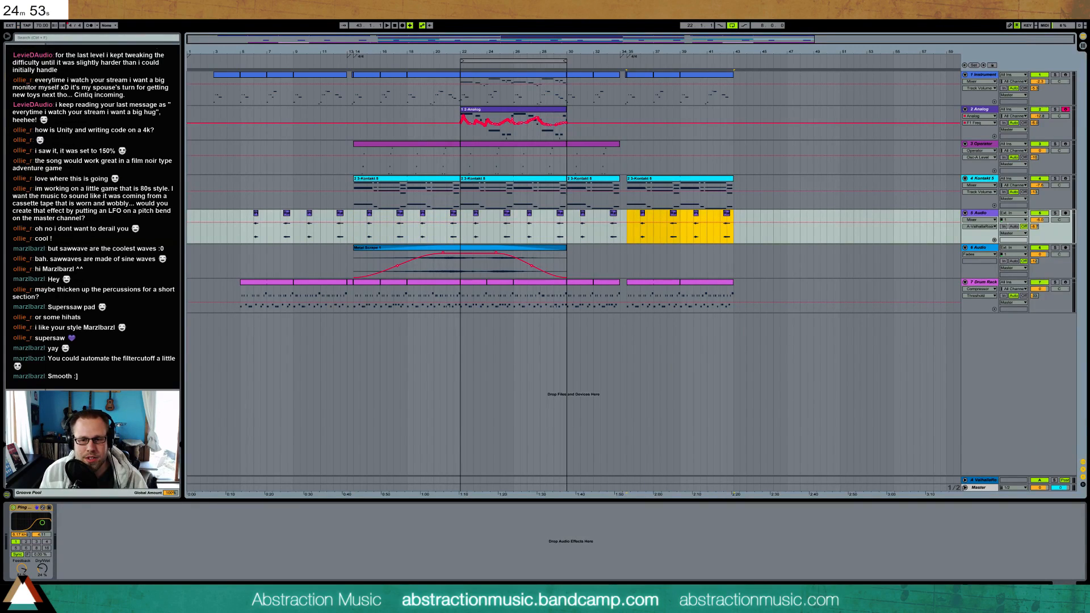
Draw a curved Master volume fade-out from bar 39 to silence at bar 43, restoring the level near bar 45, and play it back
{"action": "left_click", "coordinate": [964, 488]}
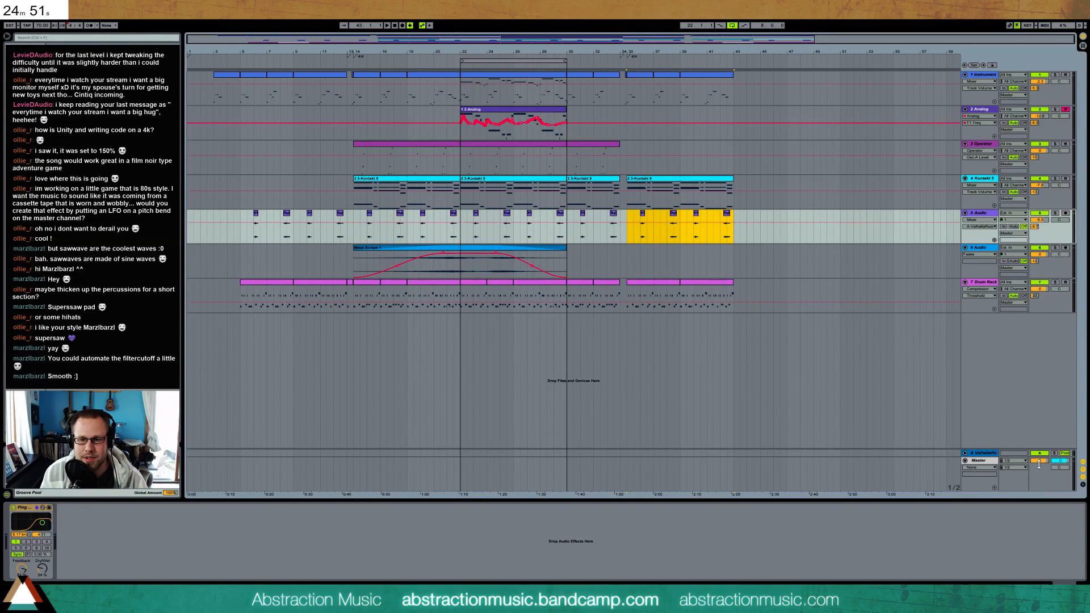
{"action": "left_click", "coordinate": [1040, 464]}
{"action": "left_click_drag", "start_coordinate": [685, 469], "coordinate": [758, 491]}
{"action": "left_click", "coordinate": [758, 463]}
{"action": "left_click", "coordinate": [680, 490]}
{"action": "left_click", "coordinate": [726, 476]}
{"action": "left_click_drag", "start_coordinate": [714, 480], "coordinate": [715, 470]}
{"action": "left_click", "coordinate": [681, 292]}
{"action": "key", "text": "space"}
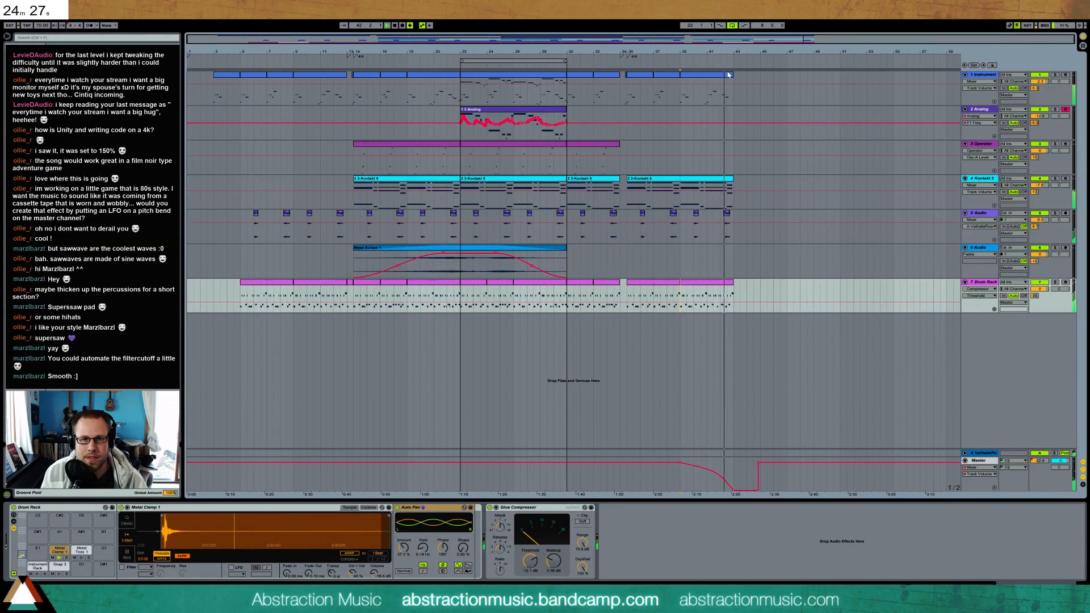
Trim the last clip of the Instrument track to end at bar 42 and lengthen its final melody note to the clip's end
{"action": "left_click_drag", "start_coordinate": [733, 74], "coordinate": [719, 74]}
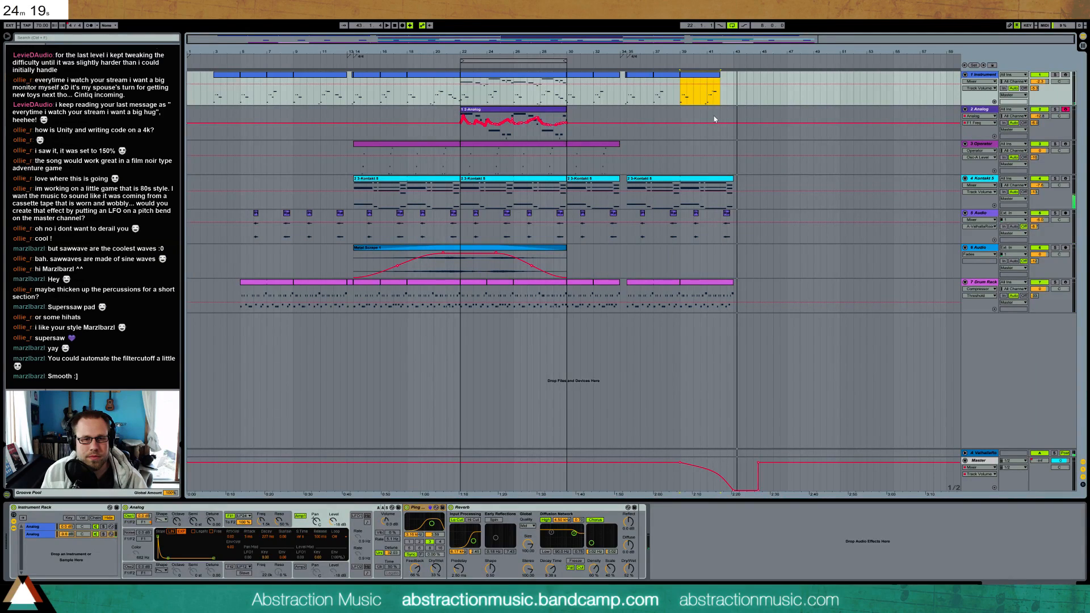
{"action": "double_click", "coordinate": [716, 80]}
{"action": "left_click", "coordinate": [794, 402]}
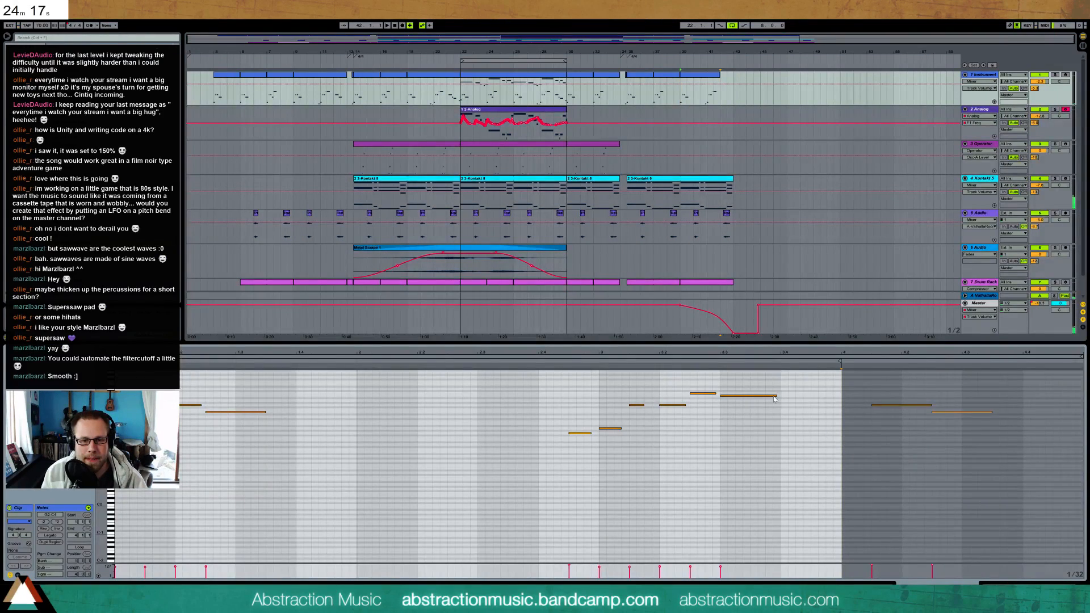
{"action": "left_click_drag", "start_coordinate": [781, 397], "coordinate": [840, 407]}
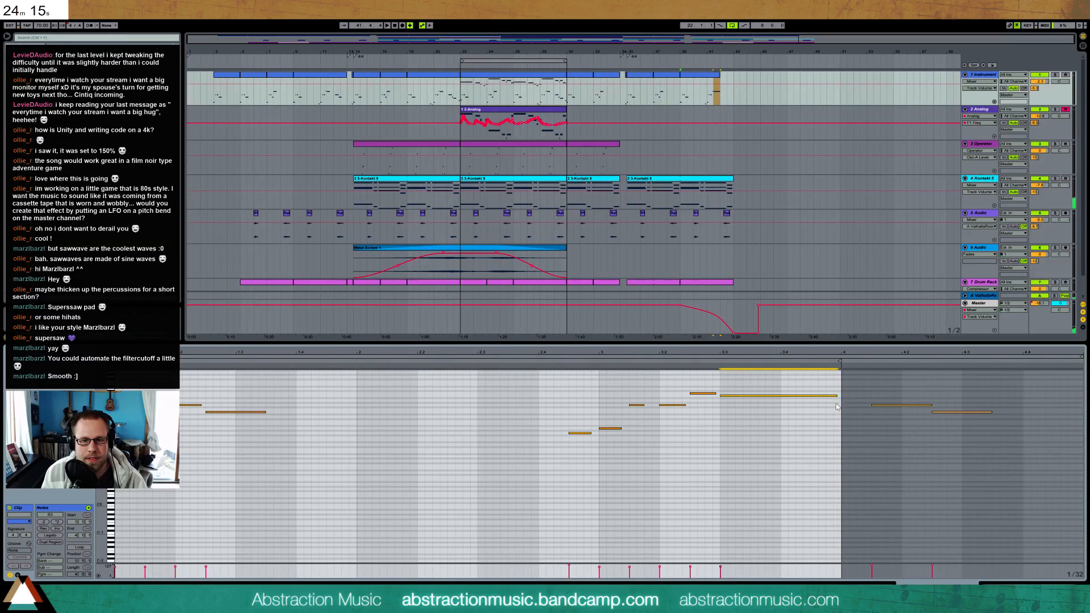
{"action": "left_click", "coordinate": [1015, 587]}
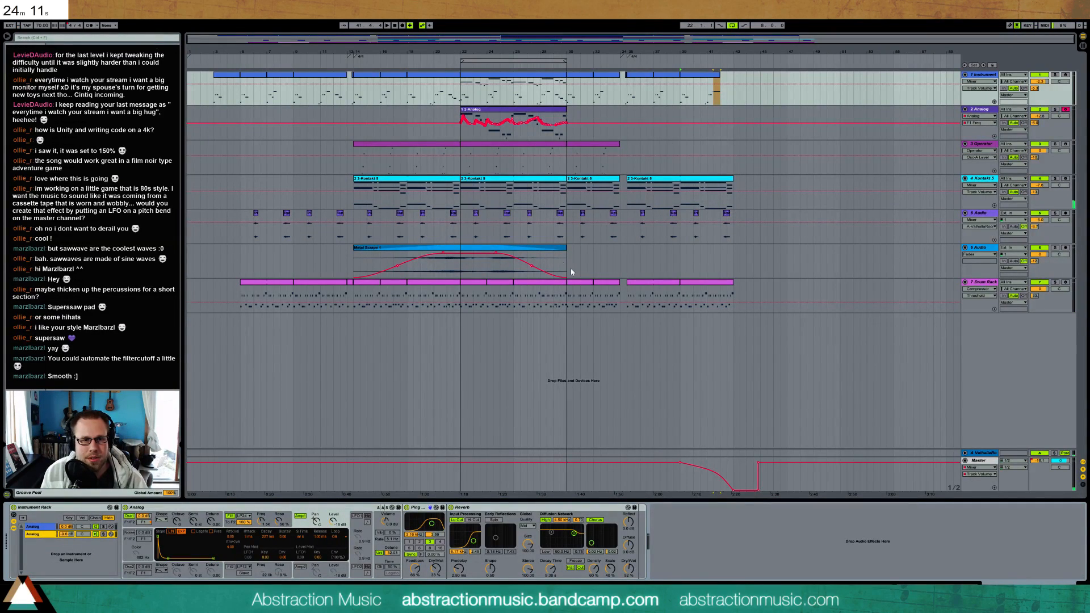
{"action": "left_click", "coordinate": [984, 285]}
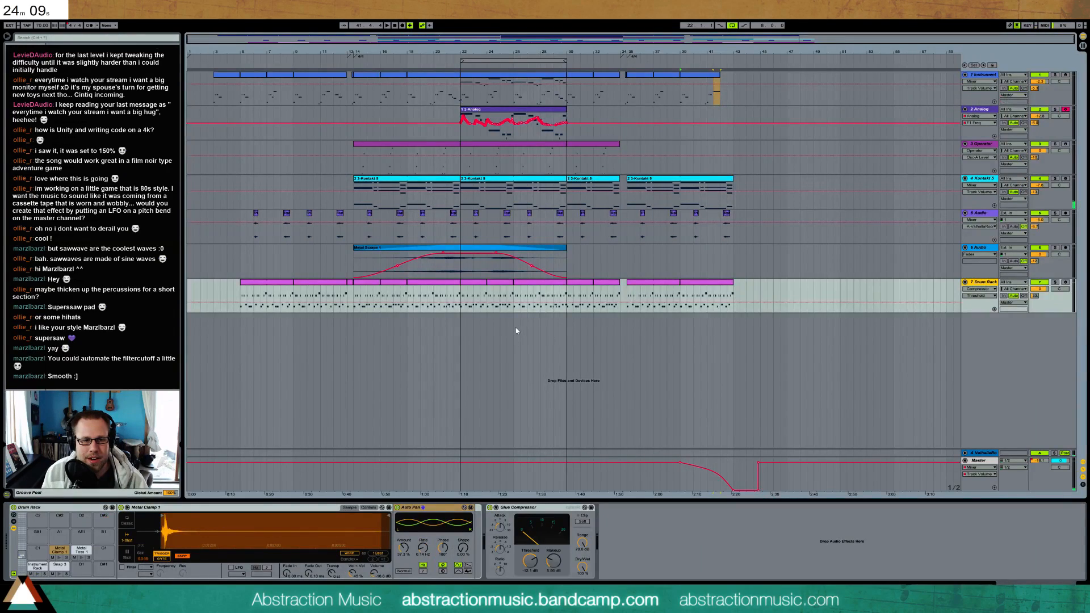
{"action": "left_click_drag", "start_coordinate": [515, 306], "coordinate": [622, 325]}
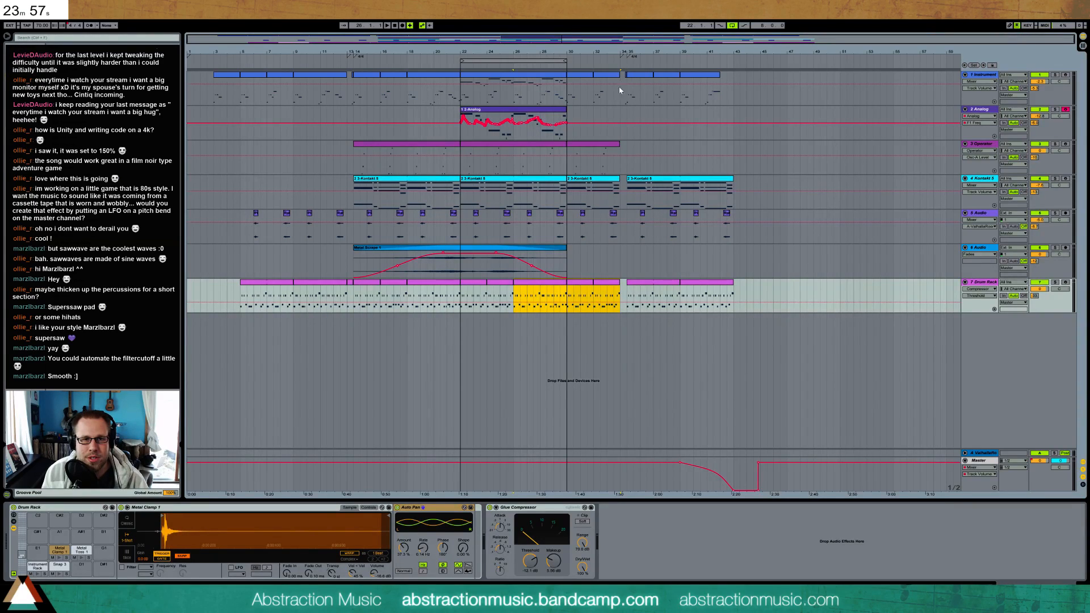
{"action": "left_click", "coordinate": [351, 288]}
{"action": "left_click", "coordinate": [623, 307]}
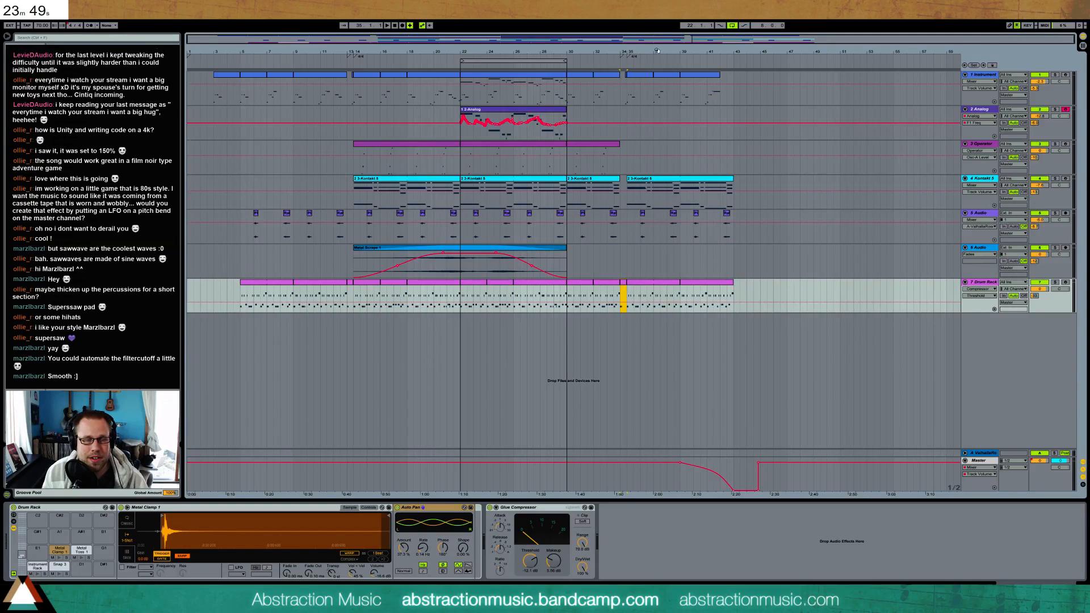
Lower the velocity of the Metal Clamp 1 hits in the Drum Rack clip that starts at bar 35
{"action": "left_click_drag", "start_coordinate": [674, 41], "coordinate": [655, 29]}
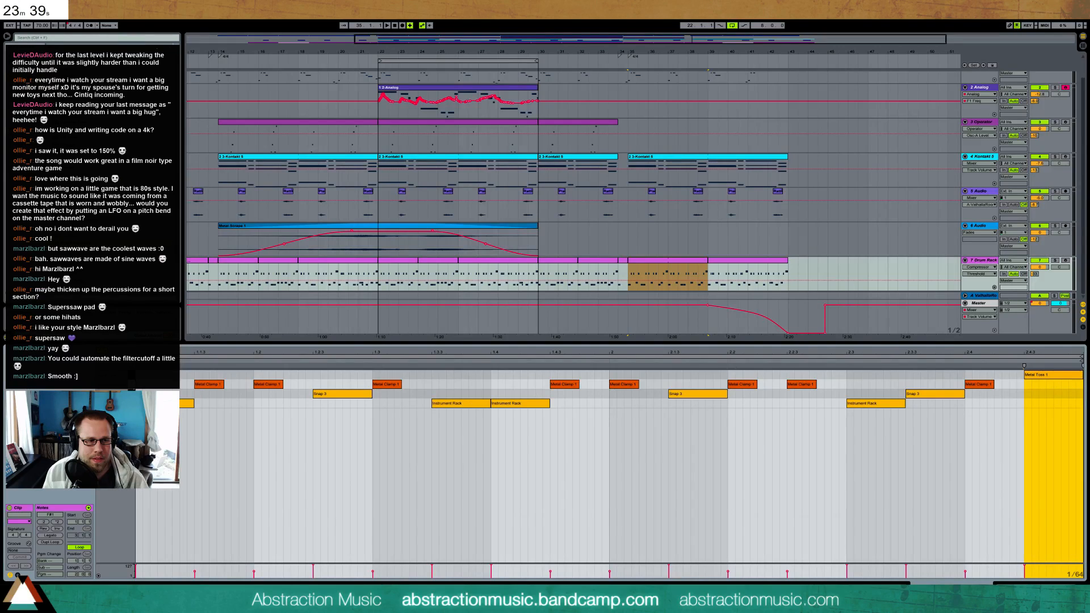
{"action": "left_click", "coordinate": [117, 384]}
{"action": "left_click_drag", "start_coordinate": [196, 571], "coordinate": [196, 575]}
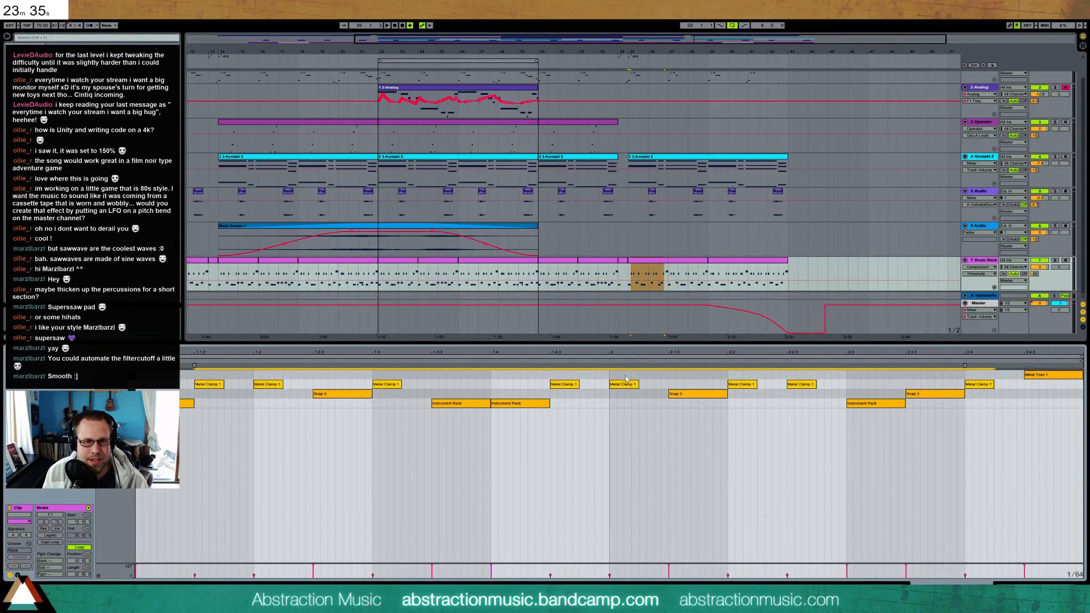
{"action": "left_click", "coordinate": [725, 267]}
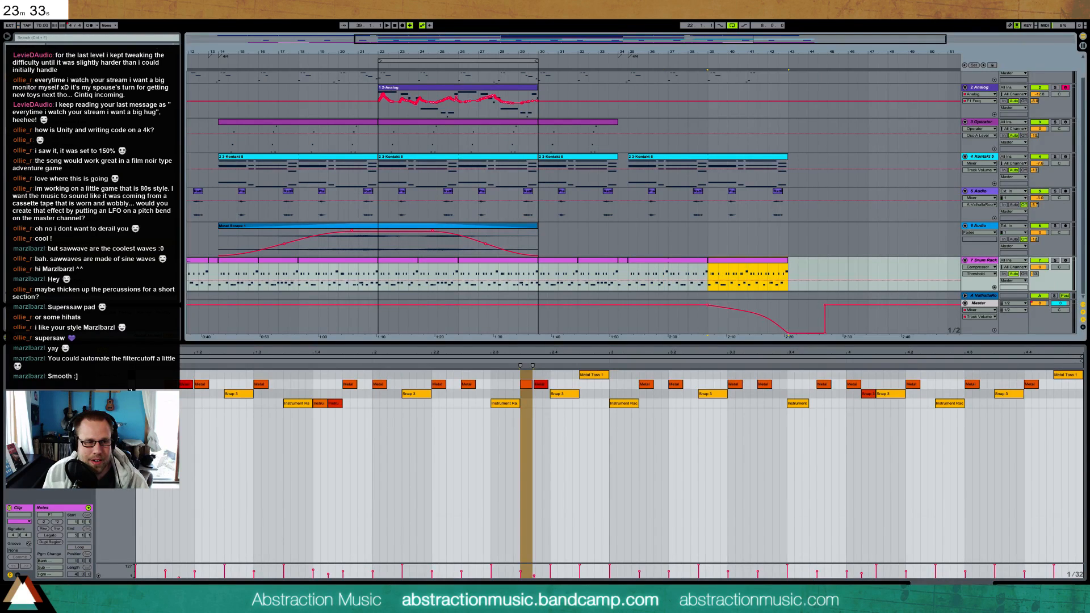
{"action": "left_click", "coordinate": [699, 263], "text": "shift"}
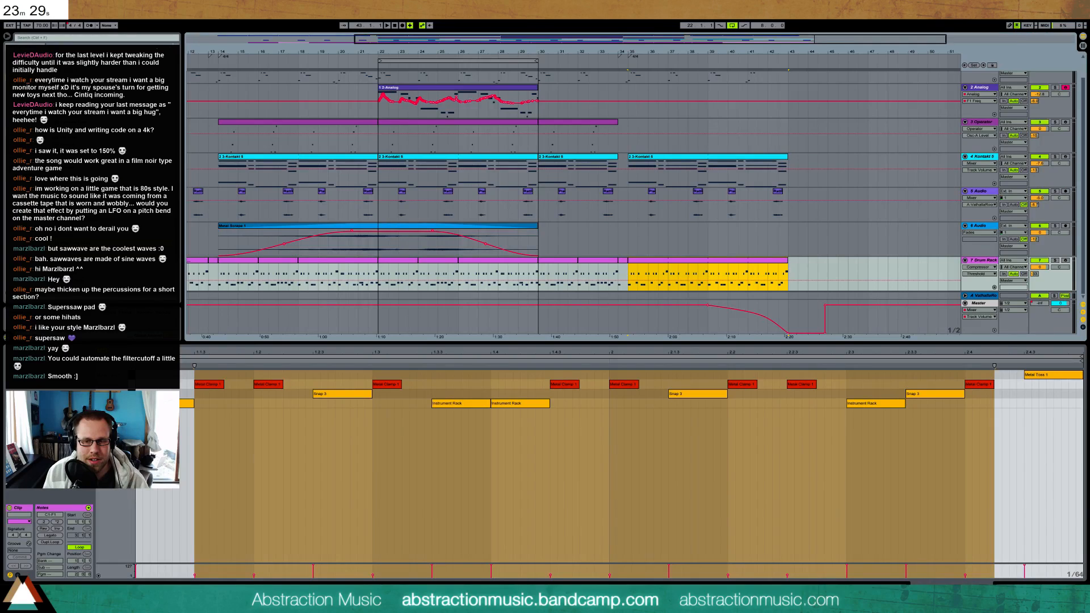
{"action": "left_click", "coordinate": [1020, 582]}
{"action": "left_click", "coordinate": [622, 285]}
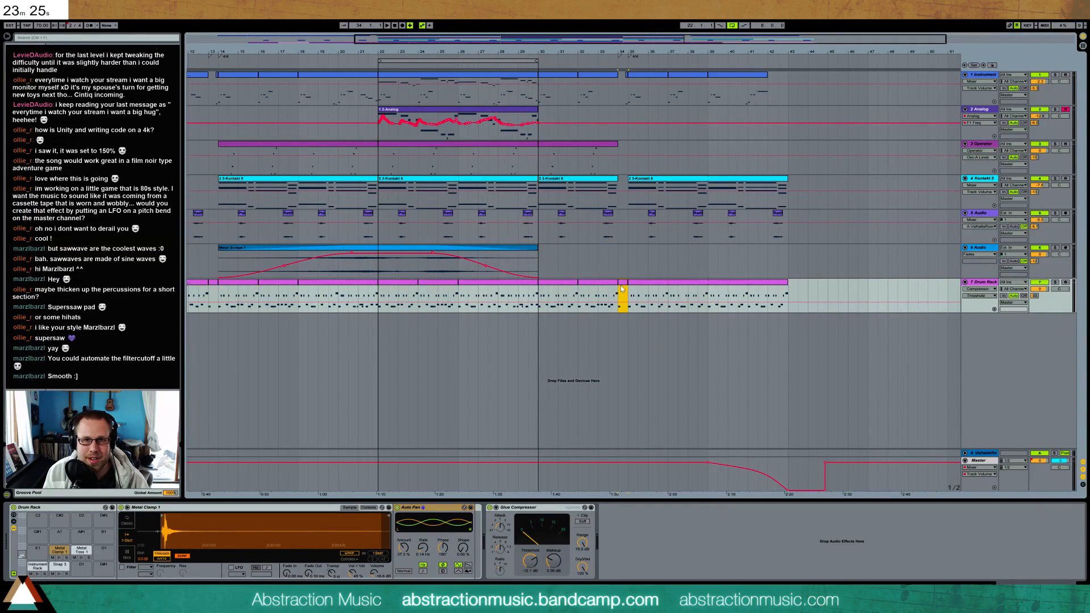
{"action": "left_click", "coordinate": [629, 204]}
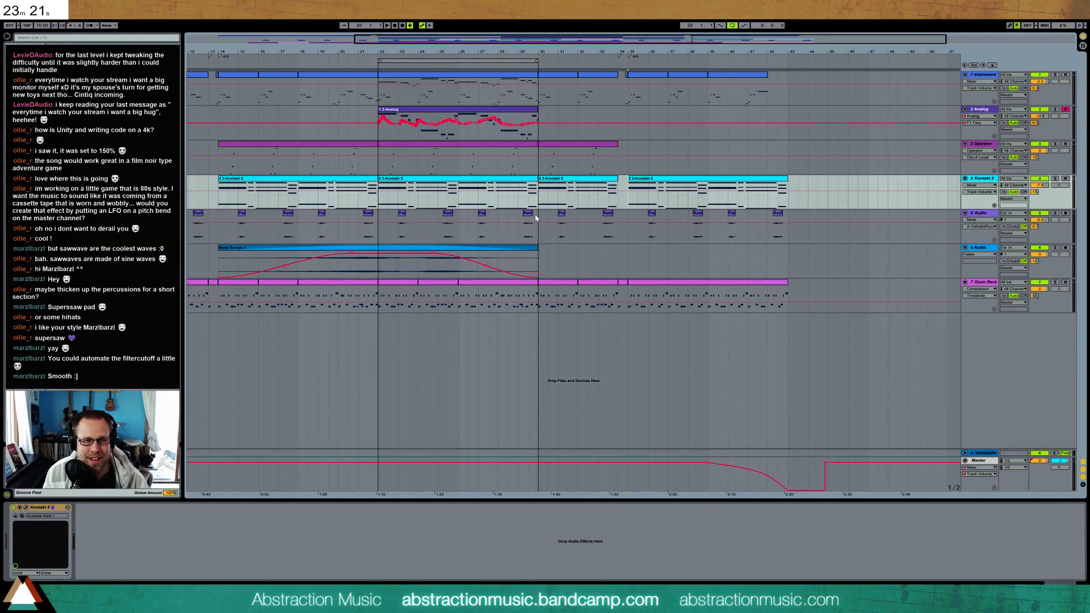
{"action": "left_click_drag", "start_coordinate": [460, 203], "coordinate": [581, 204]}
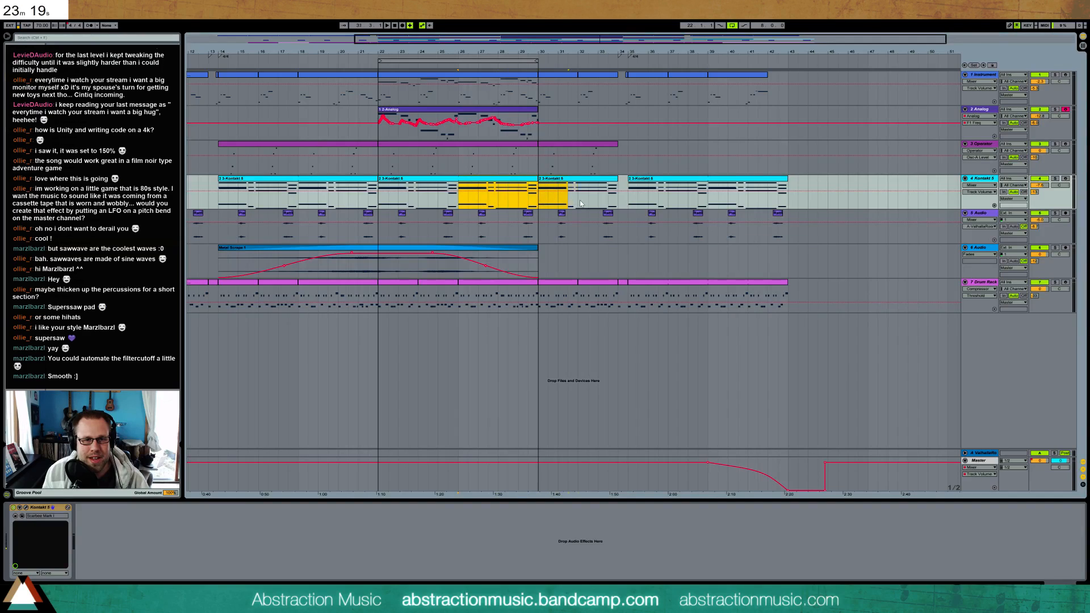
{"action": "left_click", "coordinate": [626, 206]}
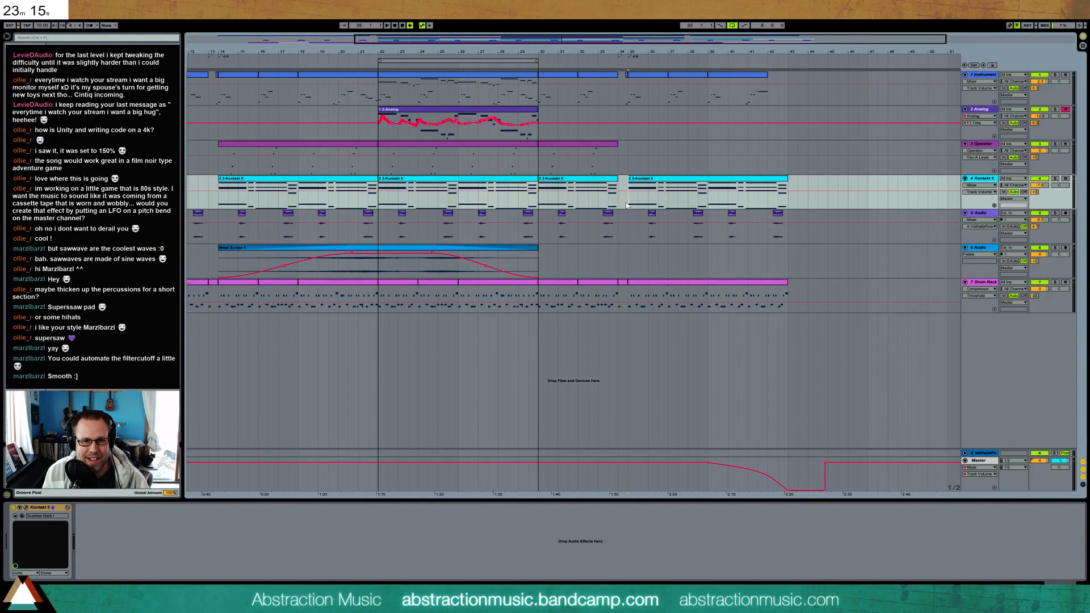
{"action": "left_click_drag", "start_coordinate": [713, 209], "coordinate": [779, 204]}
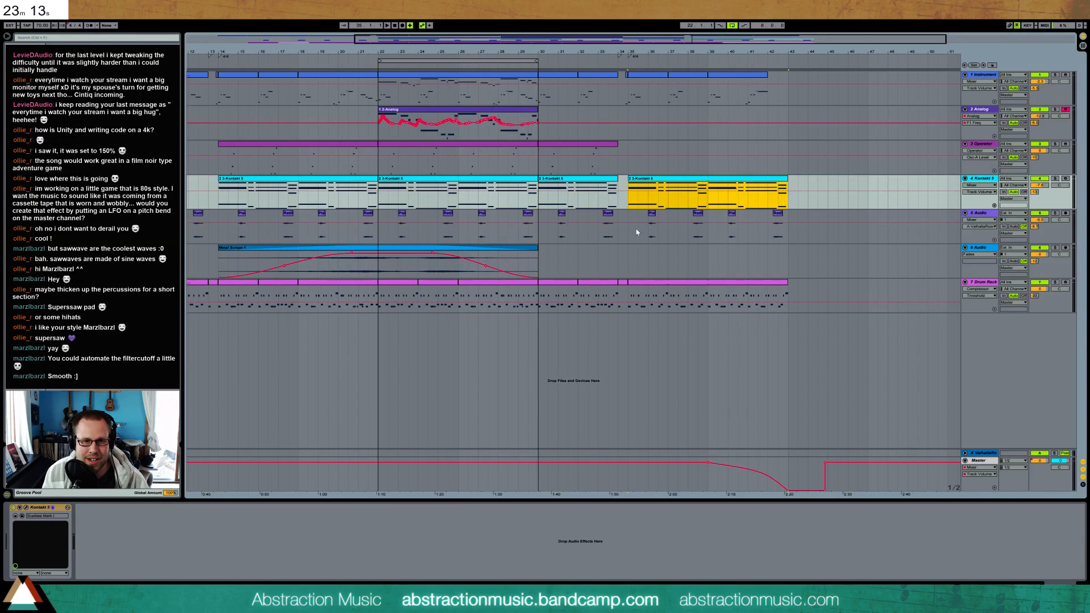
{"action": "left_click", "coordinate": [627, 242]}
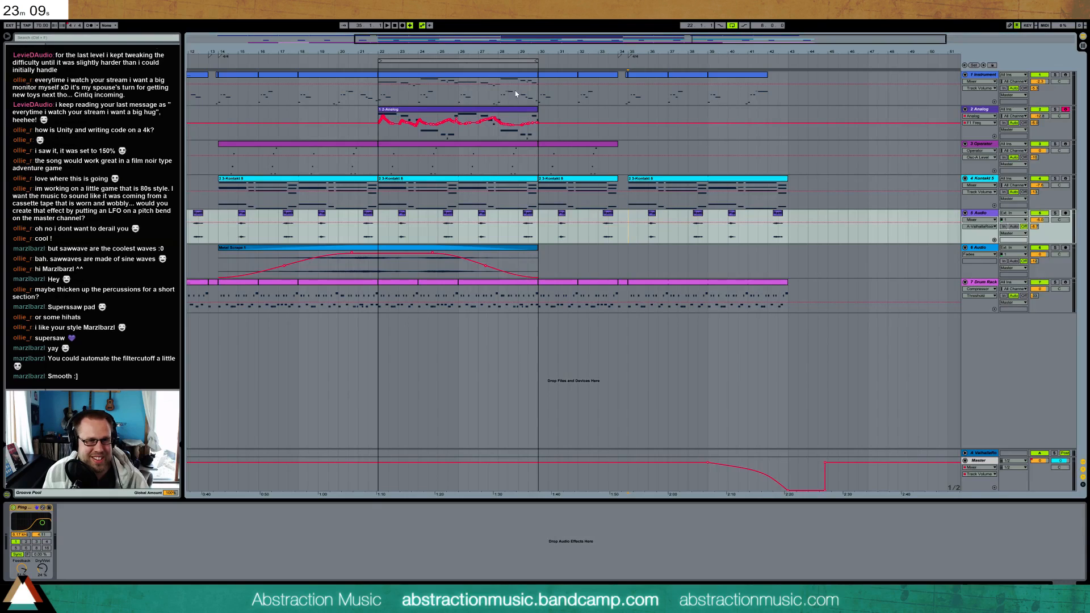
Automate the Operator track's filter frequency to rise from bar 26 to about bar 33 and fall back by bar 34
{"action": "mouse_move", "coordinate": [536, 109]}
{"action": "left_mouse_down"}
{"action": "mouse_move", "coordinate": [566, 110]}
{"action": "mouse_move", "coordinate": [538, 115]}
{"action": "left_mouse_up"}
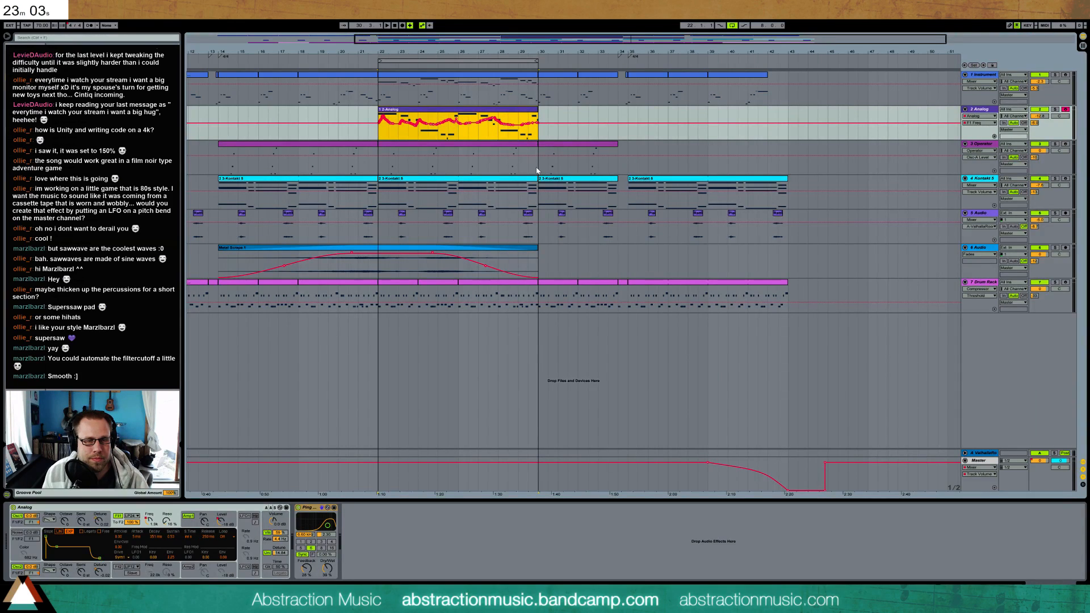
{"action": "key", "text": "Down"}
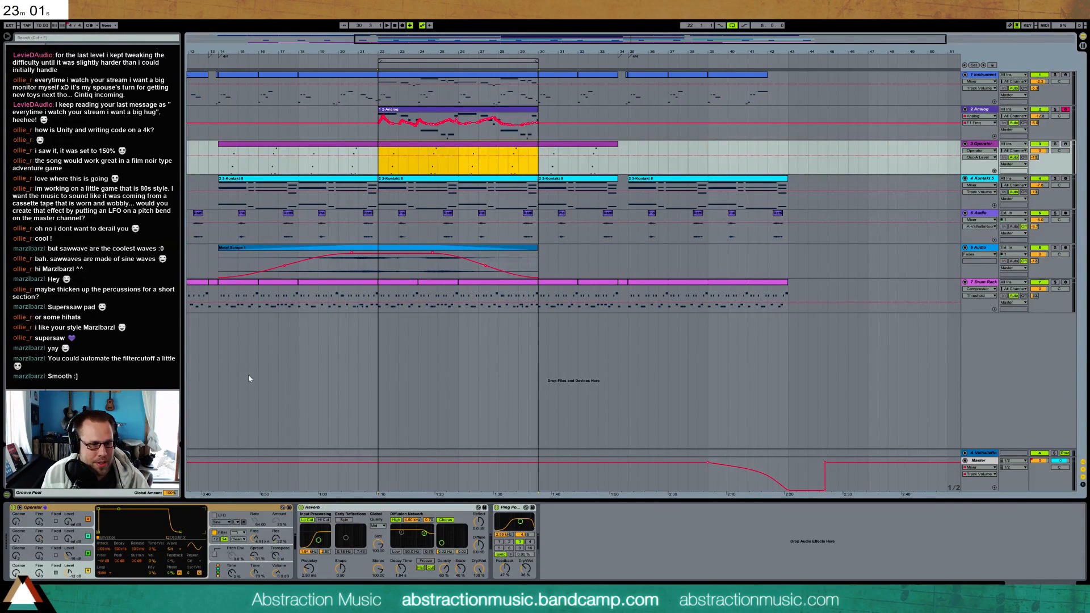
{"action": "left_click", "coordinate": [256, 540]}
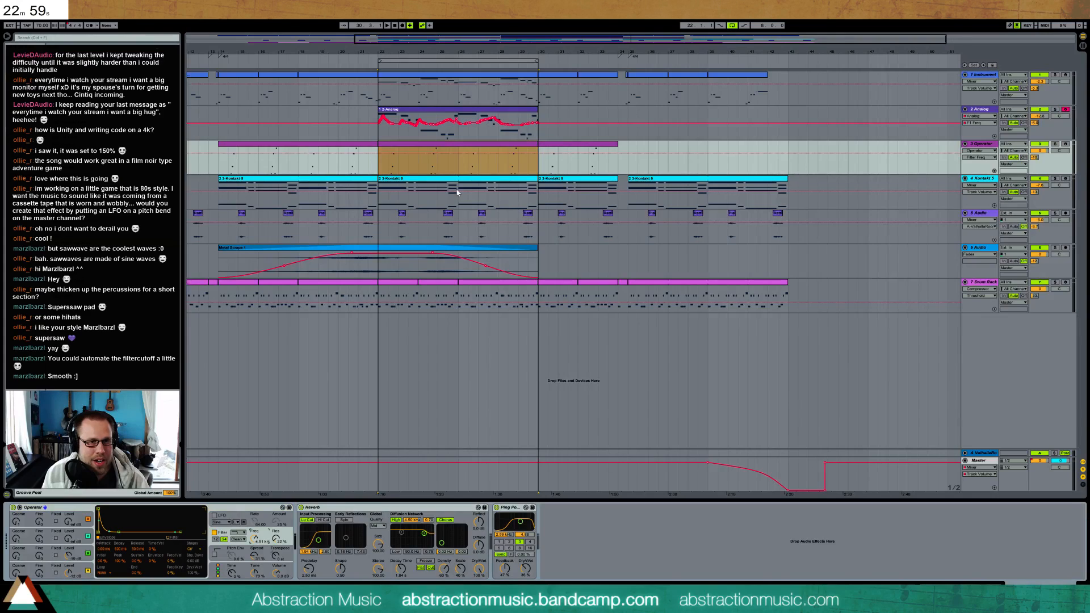
{"action": "mouse_move", "coordinate": [461, 173]}
{"action": "left_mouse_down"}
{"action": "mouse_move", "coordinate": [632, 179]}
{"action": "mouse_move", "coordinate": [611, 148]}
{"action": "left_mouse_up"}
{"action": "left_click", "coordinate": [458, 148]}
{"action": "left_click", "coordinate": [568, 164]}
{"action": "left_click_drag", "start_coordinate": [618, 149], "coordinate": [595, 148]}
{"action": "left_click", "coordinate": [551, 65]}
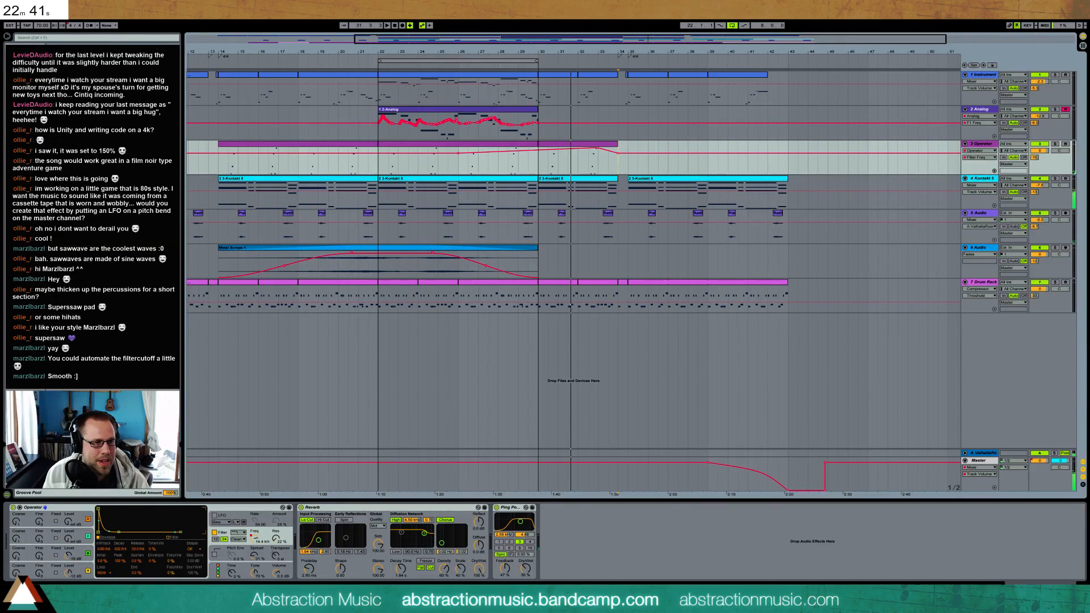
Insert a Saturator after the Reverb on the Operator track, set it to Medium Curve, and lower its output
{"action": "left_click_drag", "start_coordinate": [268, 555], "coordinate": [269, 555]}
{"action": "left_click_drag", "start_coordinate": [362, 508], "coordinate": [502, 514]}
{"action": "left_click", "coordinate": [529, 549]}
{"action": "left_click", "coordinate": [540, 565]}
{"action": "left_click_drag", "start_coordinate": [571, 545], "coordinate": [571, 562]}
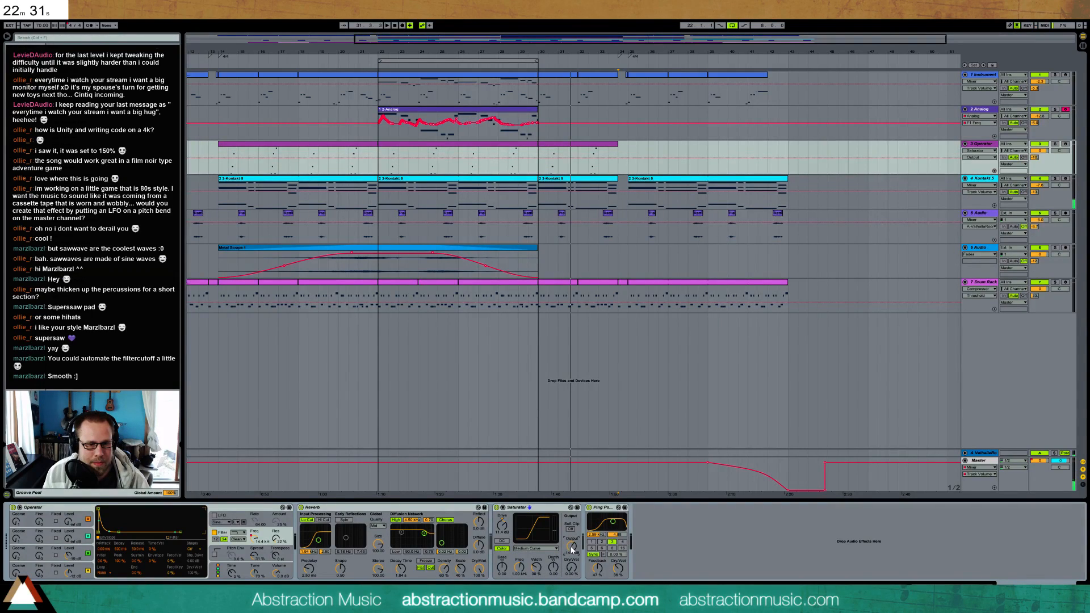
{"action": "left_click", "coordinate": [571, 567]}
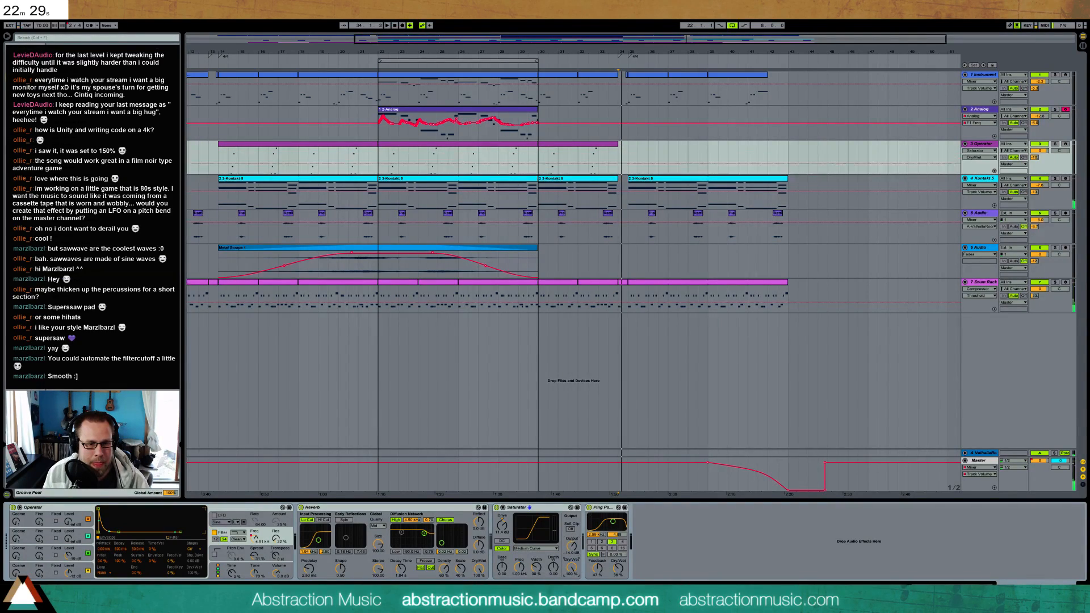
Raise the Saturator's drive and adjust its output and base settings while playing the Operator part from bar 32
{"action": "left_click", "coordinate": [589, 165]}
{"action": "key", "text": "space"}
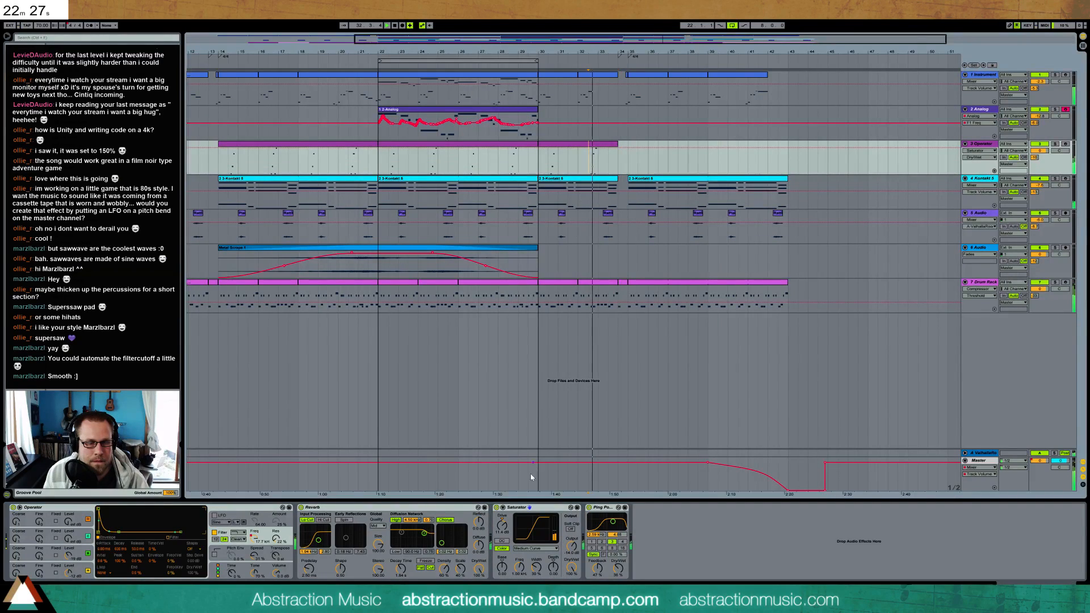
{"action": "left_click_drag", "start_coordinate": [502, 527], "coordinate": [502, 518]}
{"action": "key", "text": "space"}
{"action": "left_click_drag", "start_coordinate": [572, 547], "coordinate": [571, 547]}
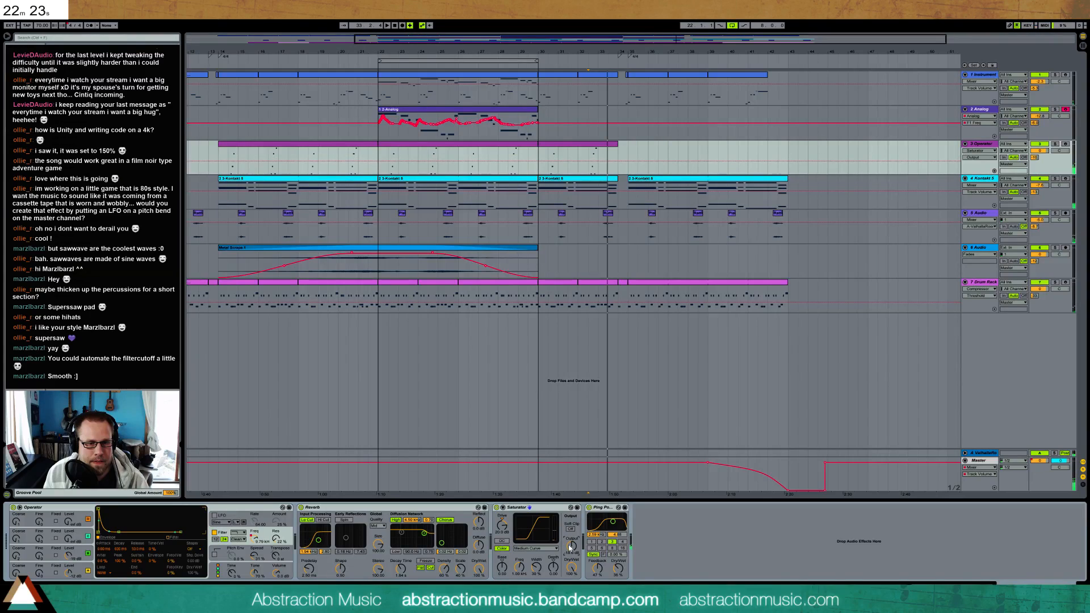
{"action": "mouse_move", "coordinate": [502, 567]}
{"action": "left_mouse_down"}
{"action": "mouse_move", "coordinate": [553, 573]}
{"action": "mouse_move", "coordinate": [502, 567]}
{"action": "mouse_move", "coordinate": [537, 563]}
{"action": "mouse_move", "coordinate": [502, 553]}
{"action": "mouse_move", "coordinate": [555, 570]}
{"action": "mouse_move", "coordinate": [555, 557]}
{"action": "mouse_move", "coordinate": [572, 606]}
{"action": "left_mouse_up"}
Audition the saturated Operator part by repeatedly playing the passage from bar 32
{"action": "key", "text": "space"}
{"action": "key", "text": "space"}
{"action": "key", "text": "space"}
{"action": "key", "text": "space"}
{"action": "key", "text": "space"}
{"action": "key", "text": "space"}
{"action": "key", "text": "space"}
{"action": "key", "text": "space"}
{"action": "key", "text": "space"}
{"action": "key", "text": "space"}
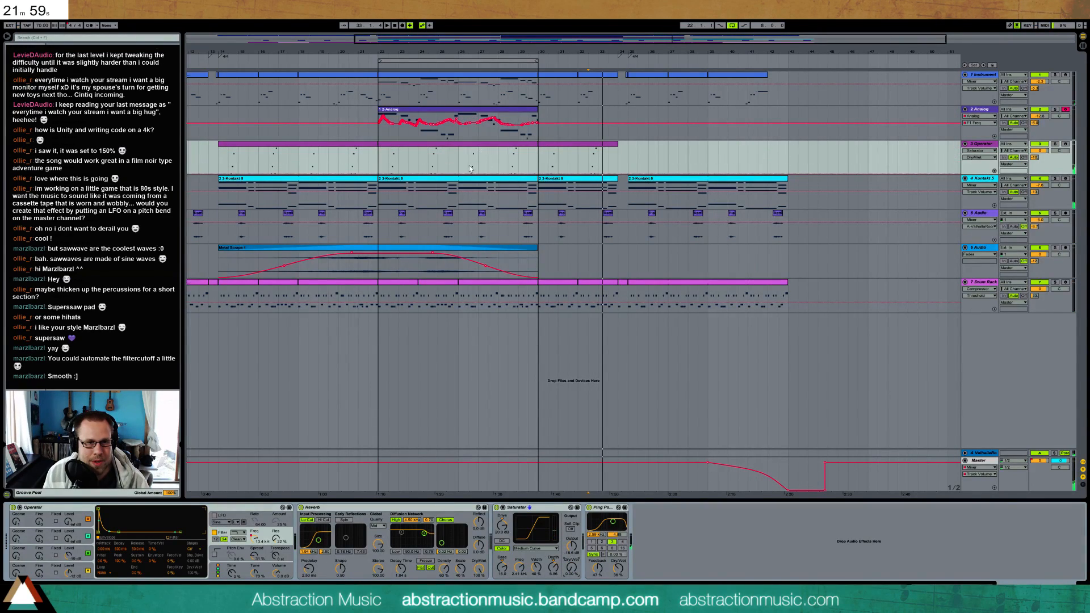
Automate the Saturator's Dry/Wet to rise from zero at bar 26 to a peak just before bar 34, return to zero, and play it
{"action": "left_click_drag", "start_coordinate": [578, 161], "coordinate": [458, 188]}
{"action": "left_click_drag", "start_coordinate": [615, 171], "coordinate": [614, 163]}
{"action": "left_click_drag", "start_coordinate": [459, 173], "coordinate": [460, 149]}
{"action": "left_click", "coordinate": [459, 148]}
{"action": "left_click", "coordinate": [567, 161]}
{"action": "left_click_drag", "start_coordinate": [618, 148], "coordinate": [609, 149]}
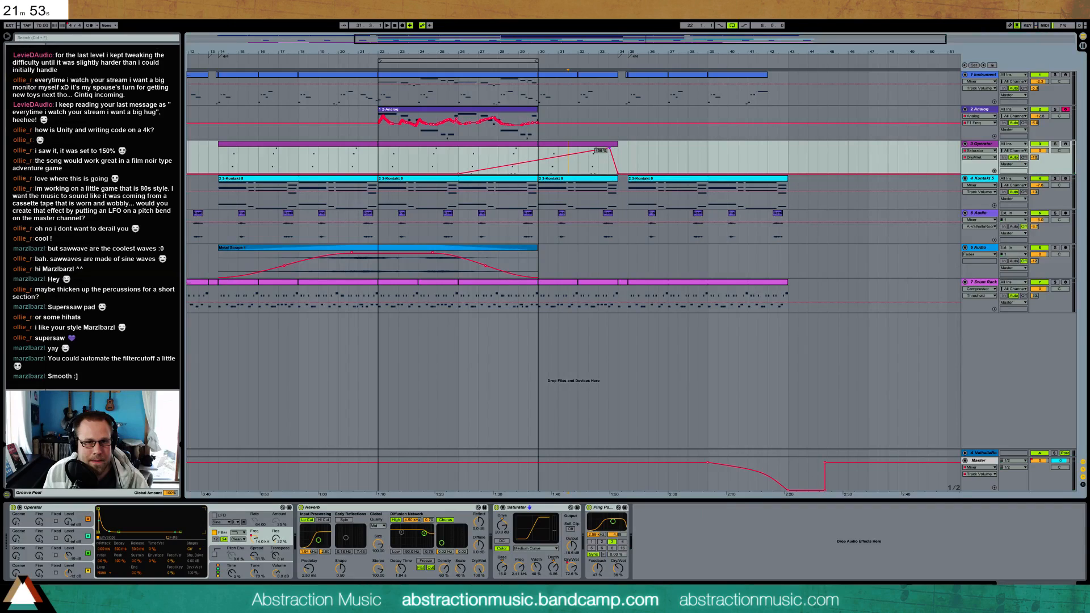
{"action": "key", "text": "space"}
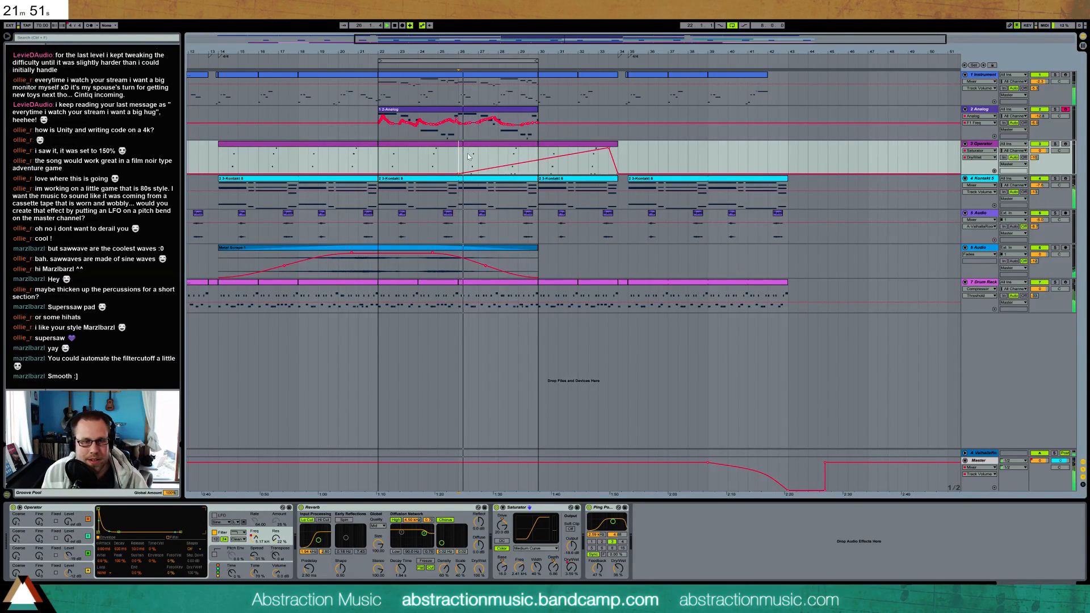
Fine-tune the Saturator's output level on the Operator track
{"action": "left_click_drag", "start_coordinate": [571, 545], "coordinate": [571, 547]}
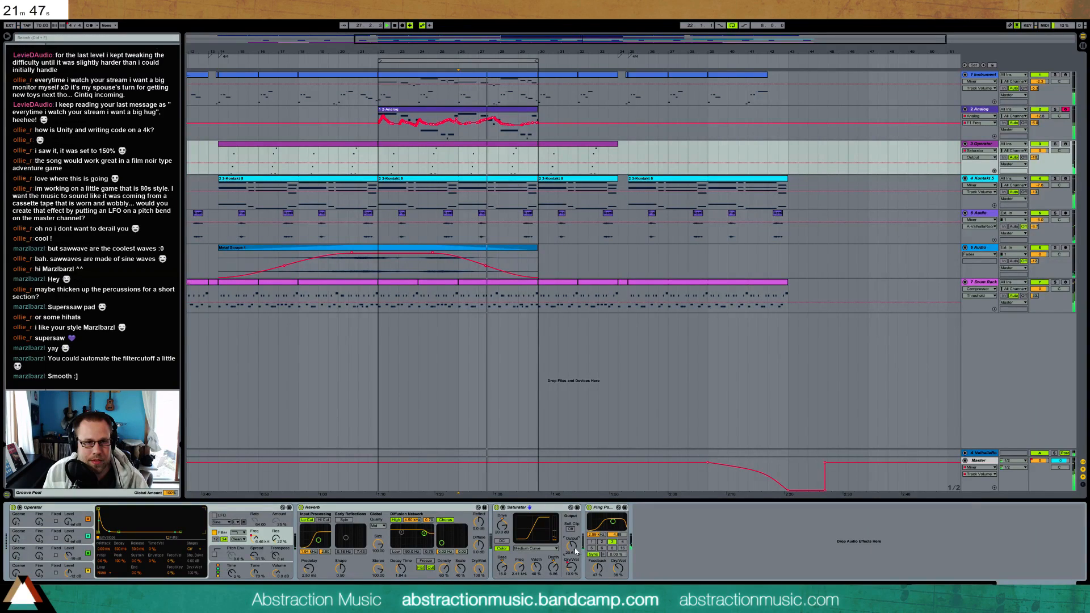
Duplicate the first four bars of the Analog clip to bar 30 and turn off loop playback
{"action": "left_click", "coordinate": [442, 139]}
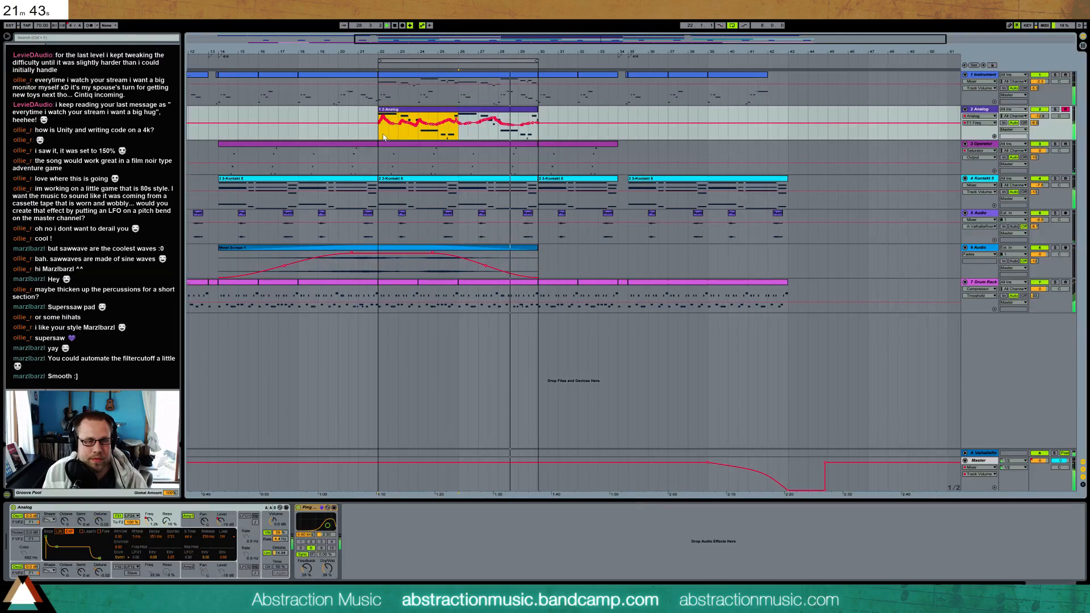
{"action": "key", "text": "ctrl+d"}
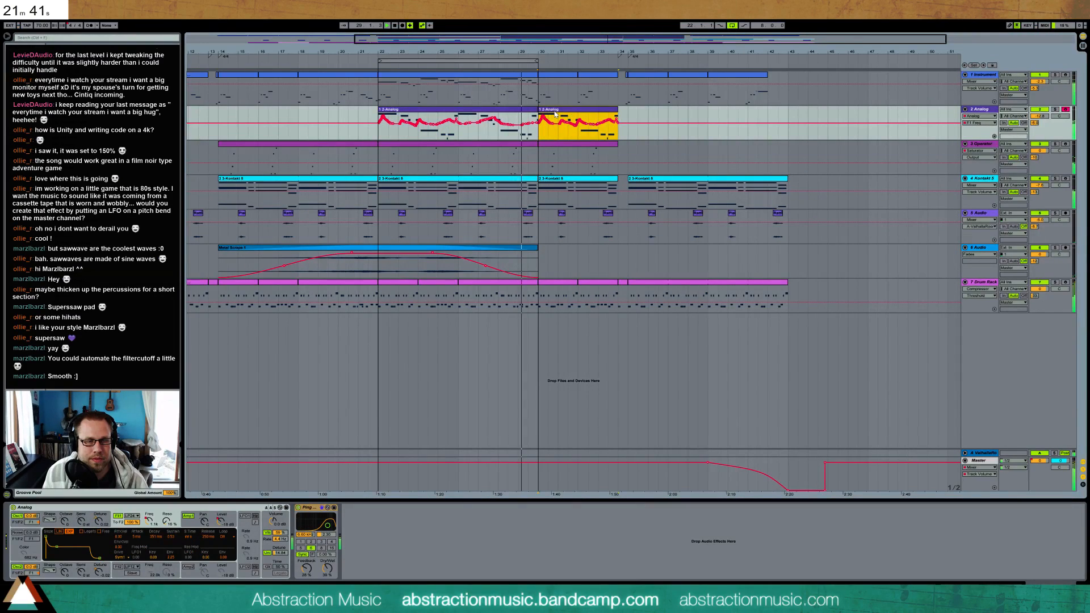
{"action": "left_click", "coordinate": [732, 26]}
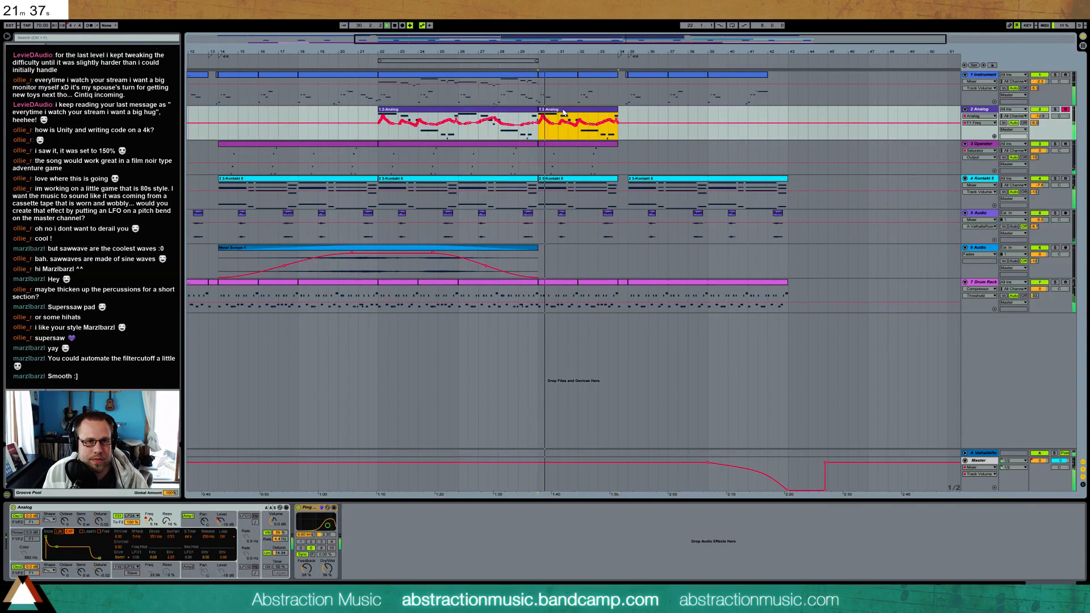
Check the Instrument clip's notes at bar 30, then lower the first note of the duplicated Analog clip and play it
{"action": "double_click", "coordinate": [550, 80]}
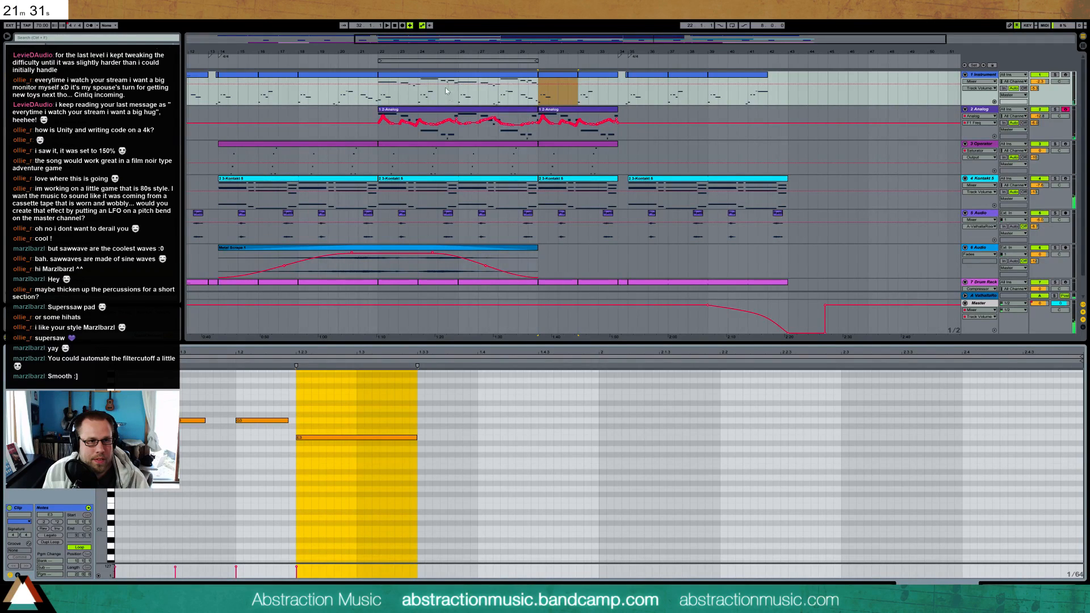
{"action": "left_click", "coordinate": [556, 111]}
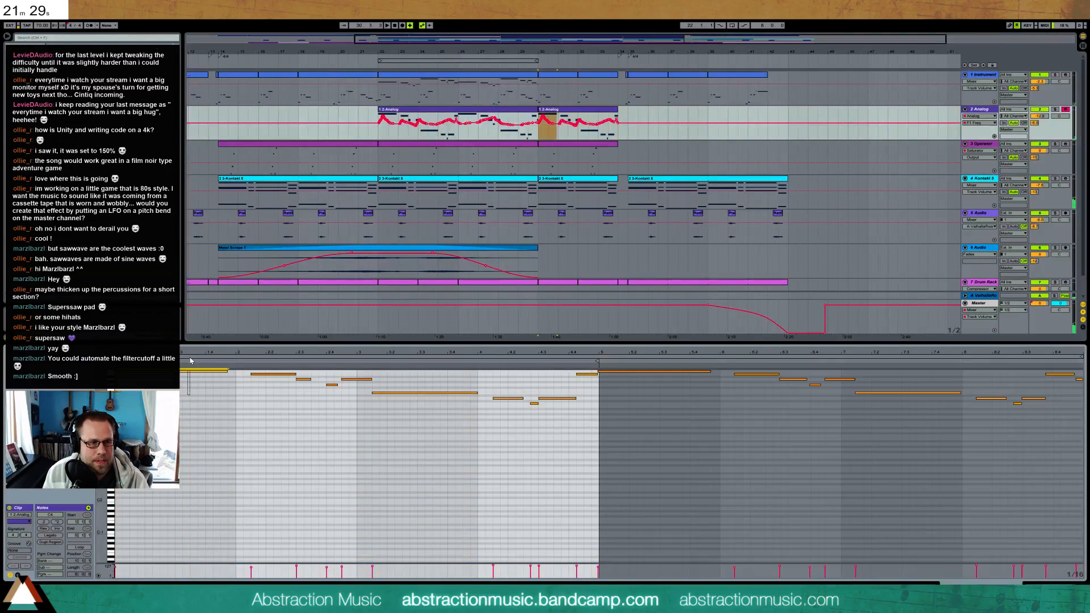
{"action": "key", "text": "Down"}
{"action": "key", "text": "Down"}
{"action": "key", "text": "Down"}
{"action": "key", "text": "Down"}
{"action": "key", "text": "Down"}
{"action": "key", "text": "Down"}
{"action": "key", "text": "Down"}
{"action": "key", "text": "Down"}
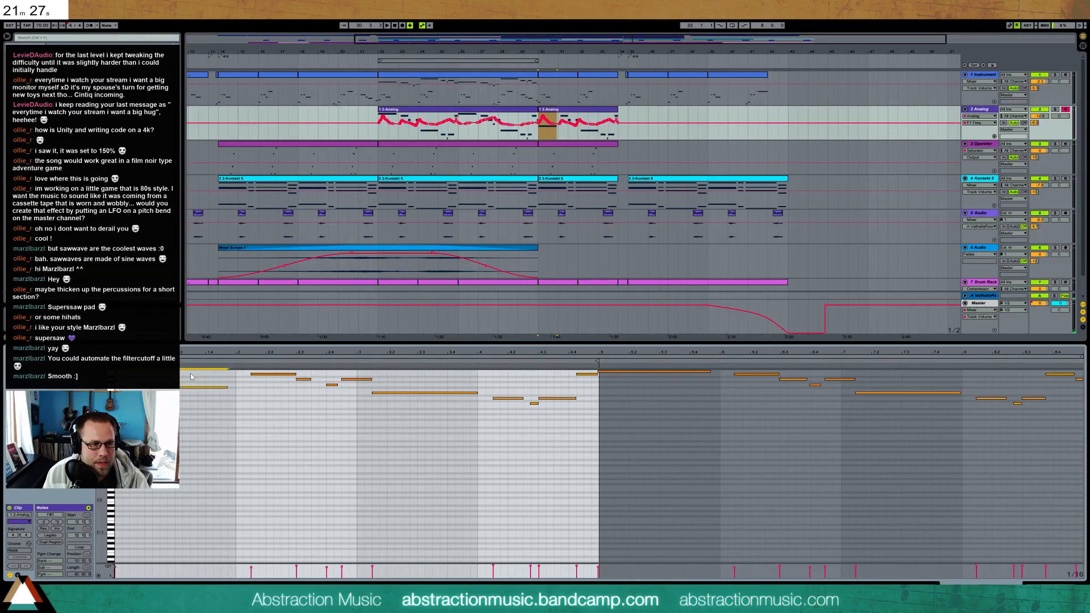
{"action": "key", "text": "space"}
{"action": "key", "text": "Up"}
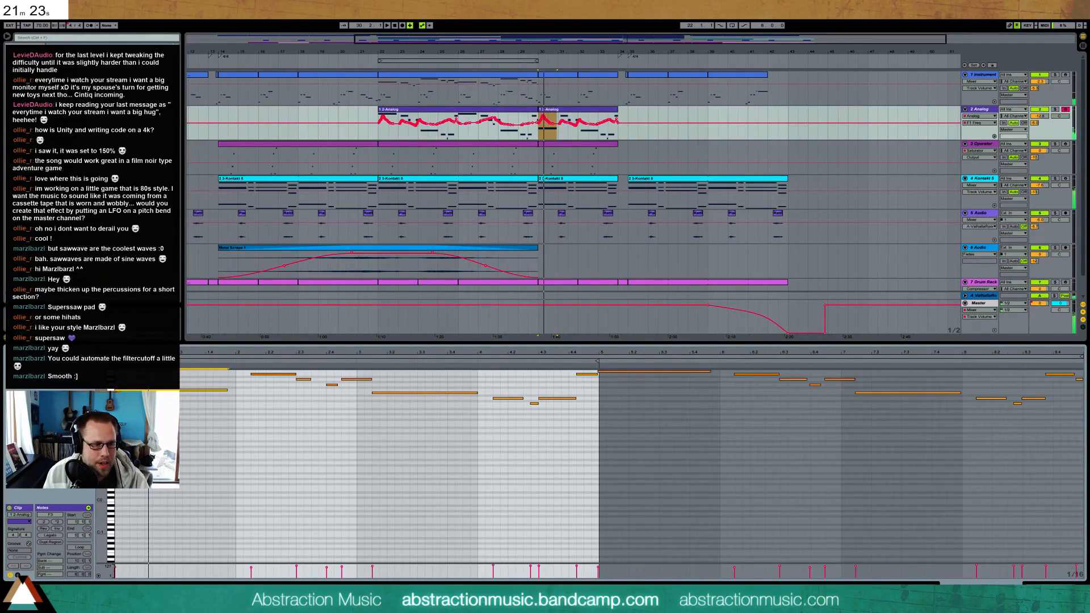
Clear the pitch bend envelope in the duplicated Analog clip, adjust its first note's pitch, and play it
{"action": "left_click", "coordinate": [18, 575]}
{"action": "key", "text": "ctrl+a"}
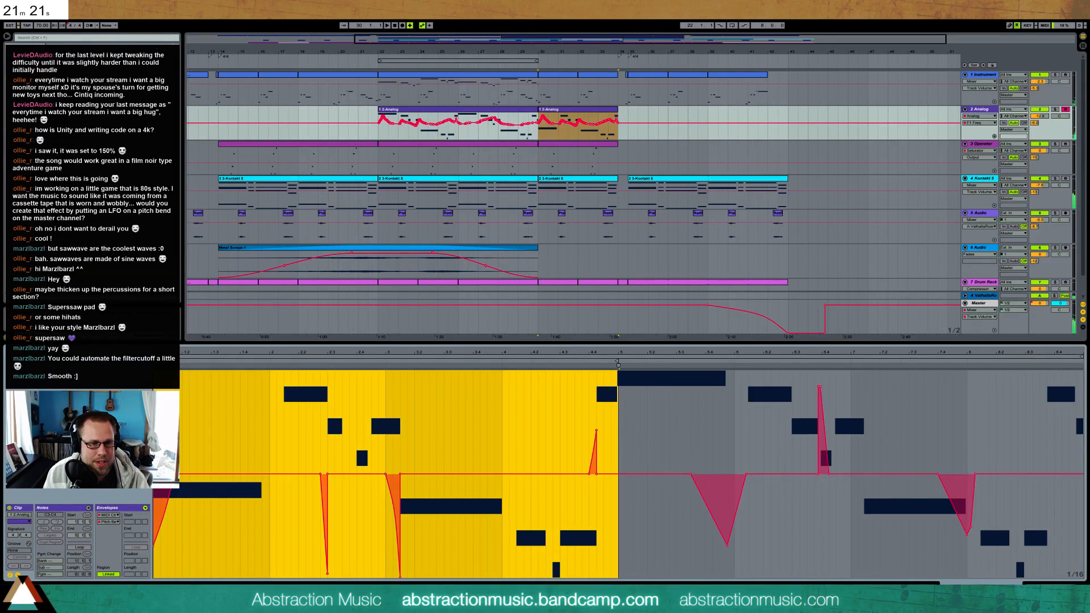
{"action": "key", "text": "Delete"}
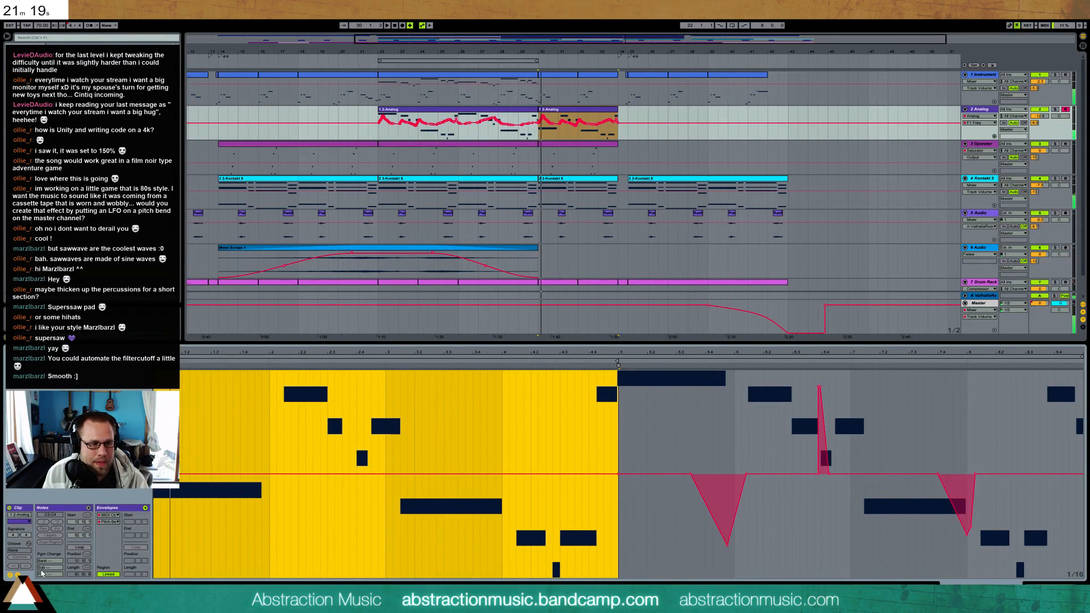
{"action": "left_click", "coordinate": [17, 575]}
{"action": "left_click", "coordinate": [195, 391]}
{"action": "key", "text": "Down"}
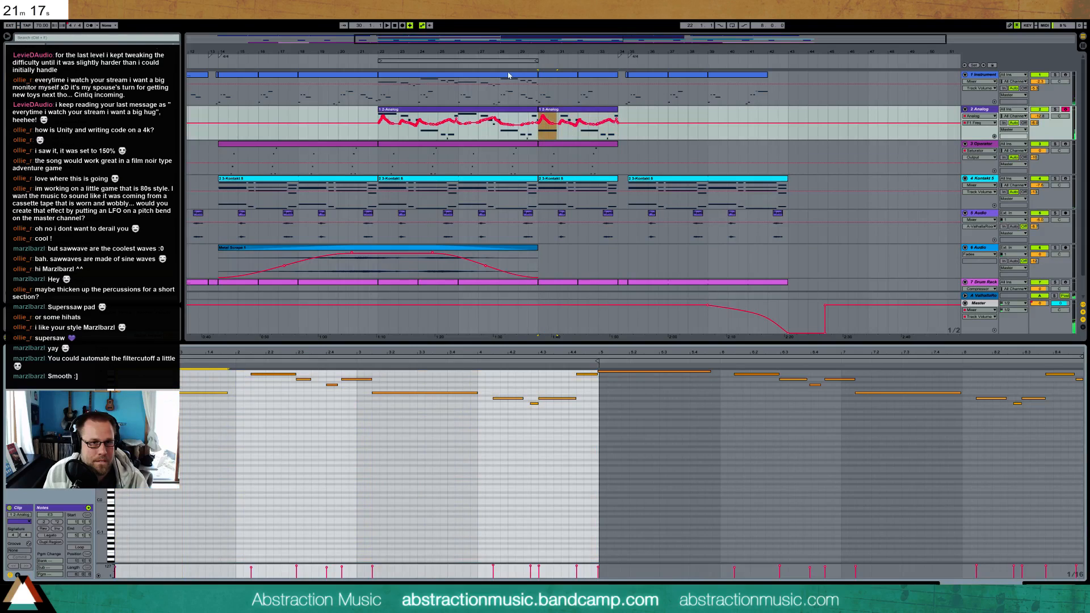
{"action": "left_click", "coordinate": [528, 65]}
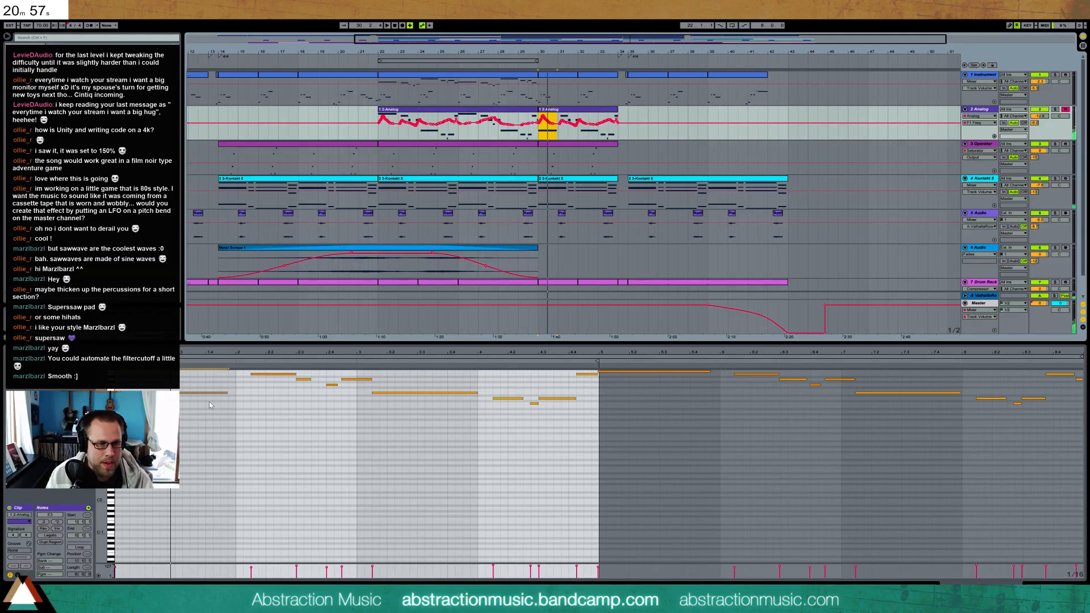
{"action": "left_click", "coordinate": [213, 409]}
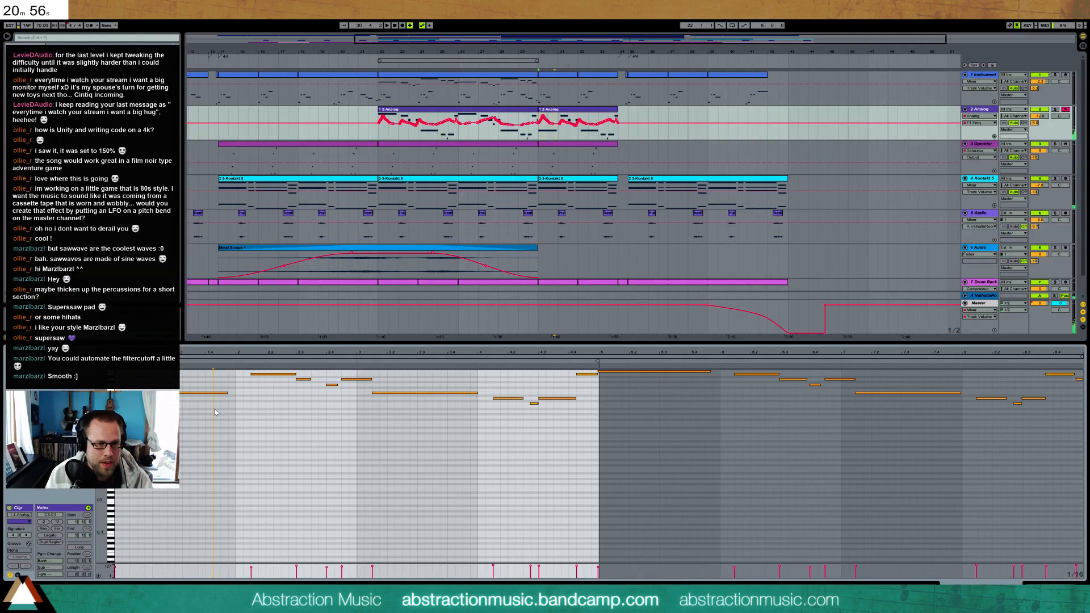
Record a new Analog phrase from bar 30 in place of the duplicated clip
{"action": "left_click", "coordinate": [555, 111]}
{"action": "left_click", "coordinate": [409, 26]}
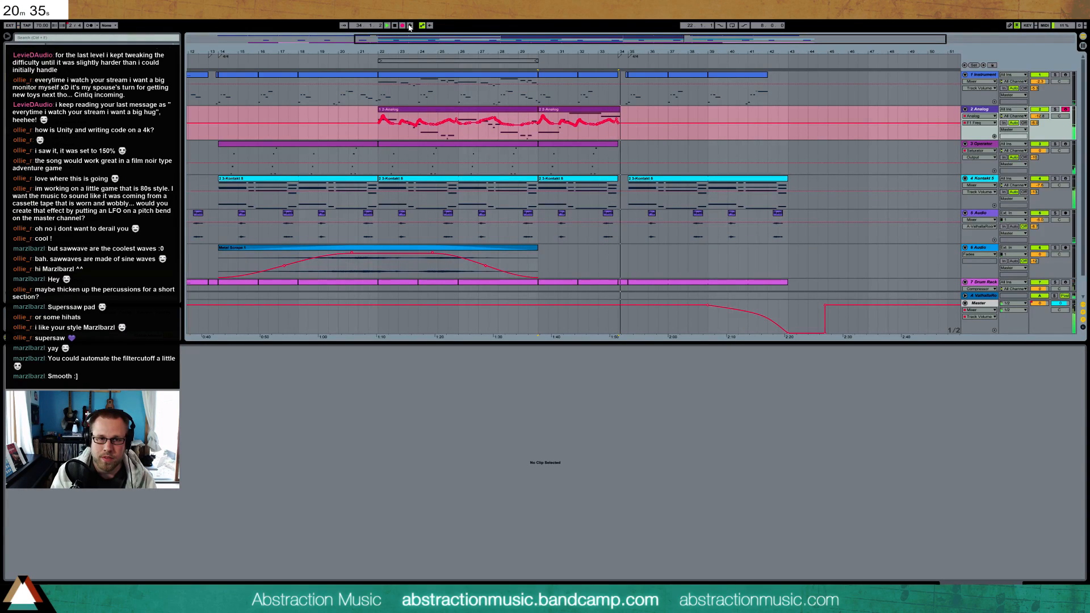
{"action": "key", "text": "space"}
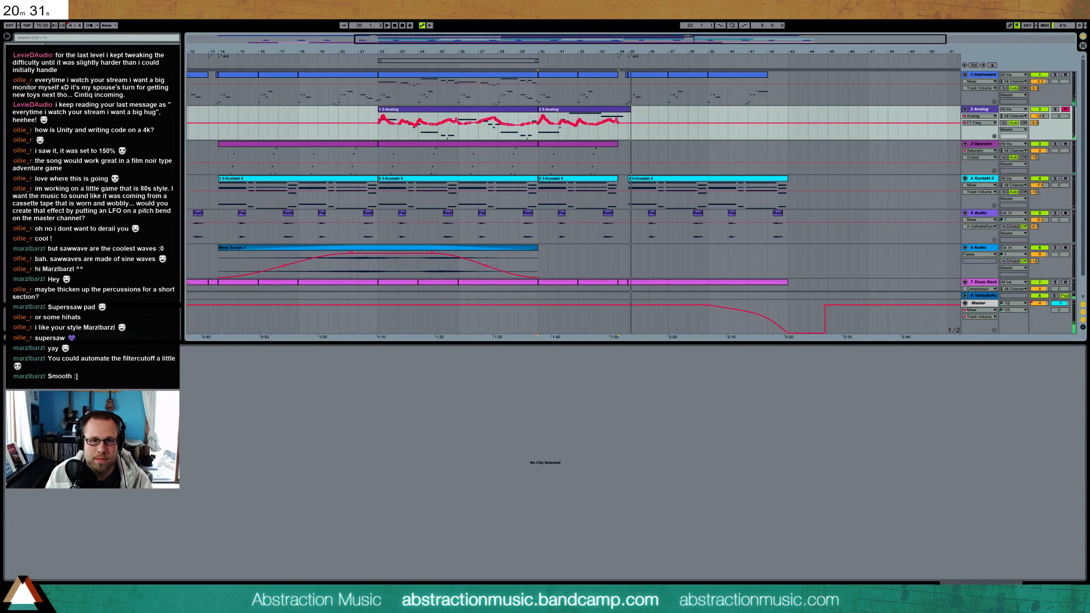
Trim the recorded Analog clip to end at bar 34 and delete its last note
{"action": "left_click", "coordinate": [577, 123]}
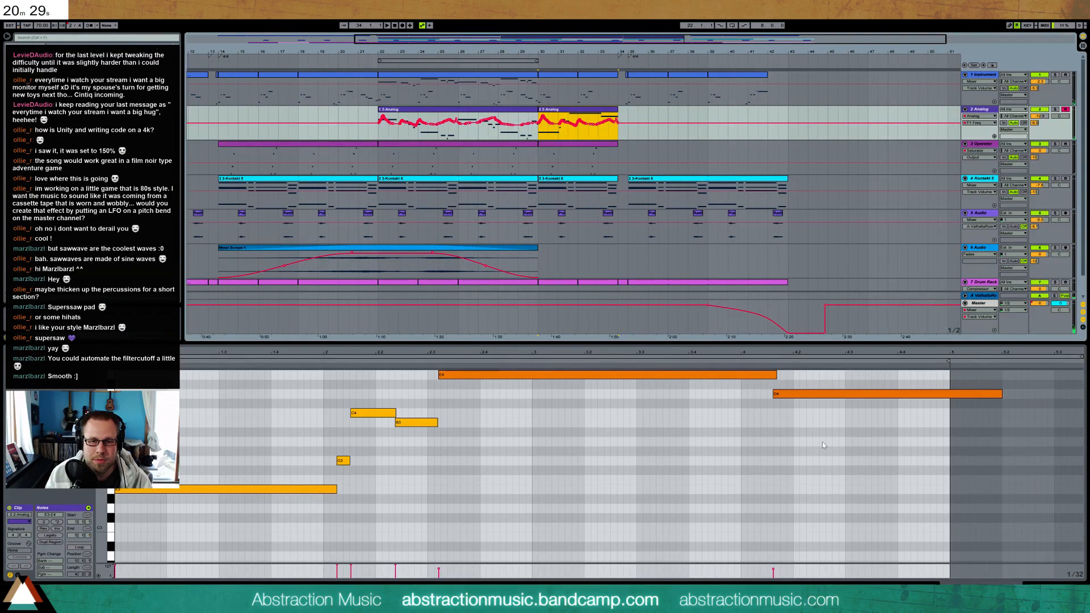
{"action": "left_click", "coordinate": [789, 393]}
{"action": "key", "text": "Delete"}
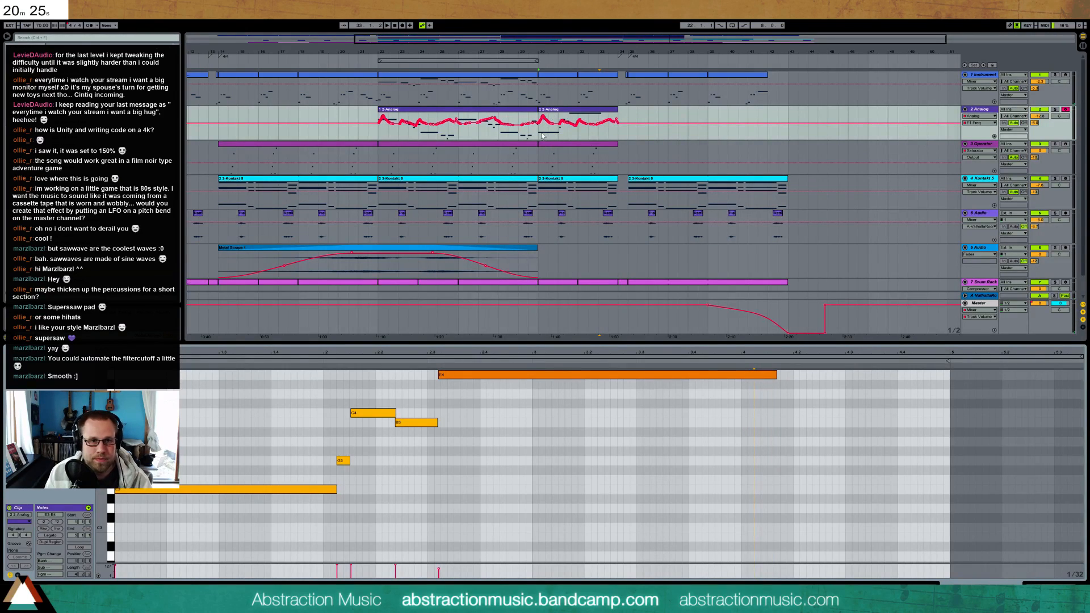
Show the Analog's F1 Freq automation in its own lane and clear it from bar 30 onward
{"action": "left_click", "coordinate": [994, 136]}
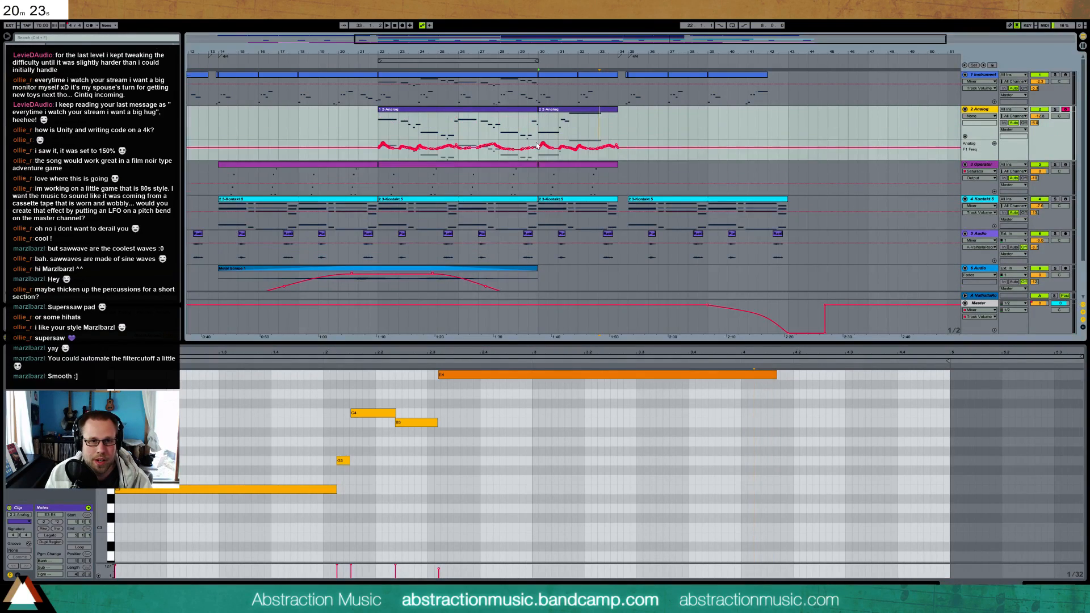
{"action": "left_click_drag", "start_coordinate": [541, 145], "coordinate": [597, 148]}
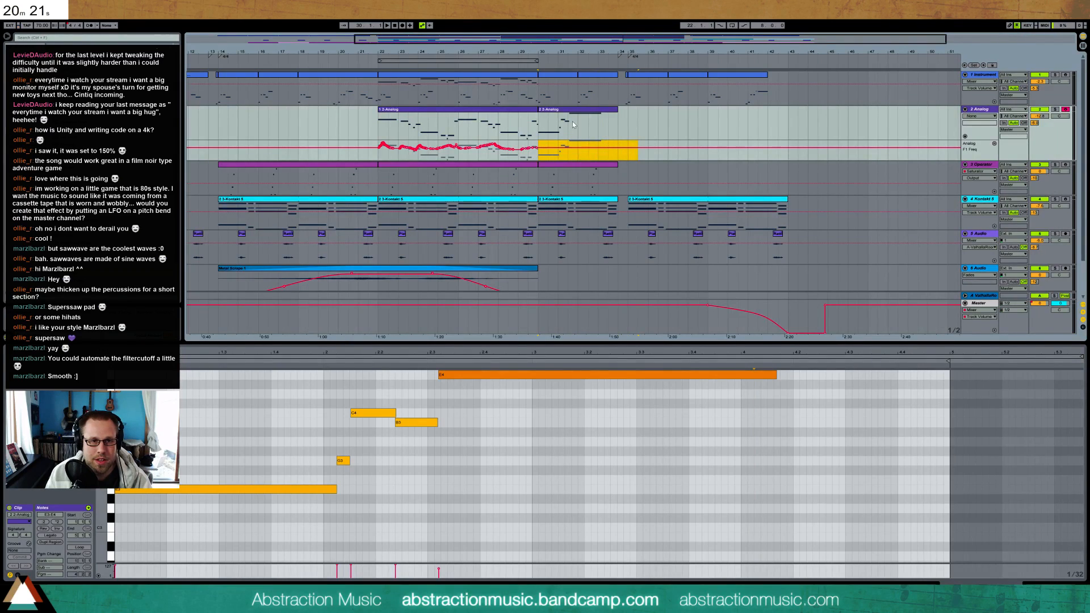
{"action": "left_click", "coordinate": [429, 485]}
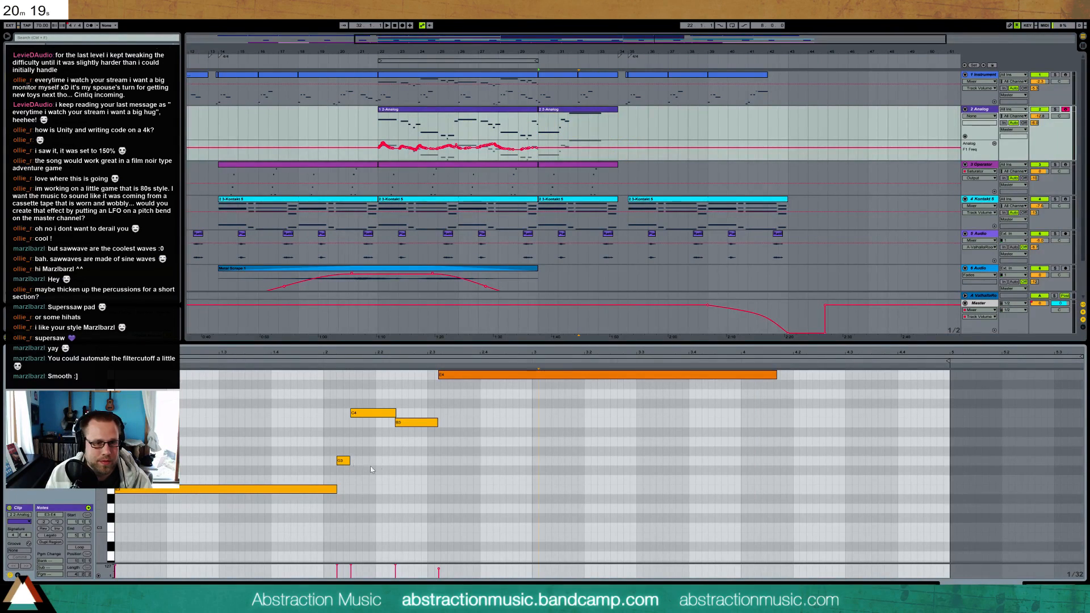
Lower the velocity of the long high note in the recorded Analog clip and play the phrase from bar 30
{"action": "left_click", "coordinate": [490, 376]}
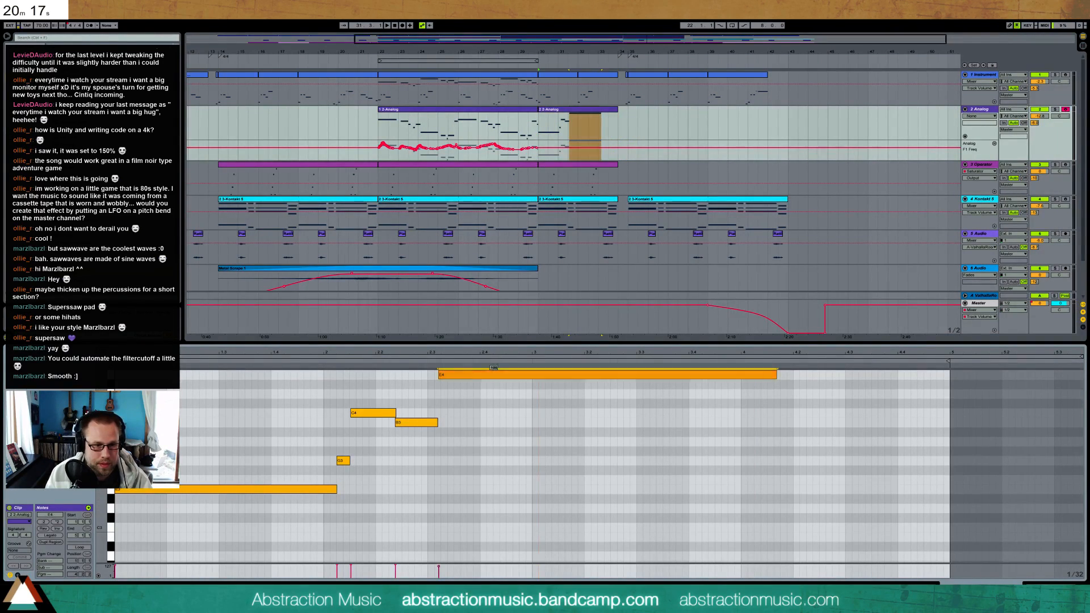
{"action": "left_click", "coordinate": [611, 465]}
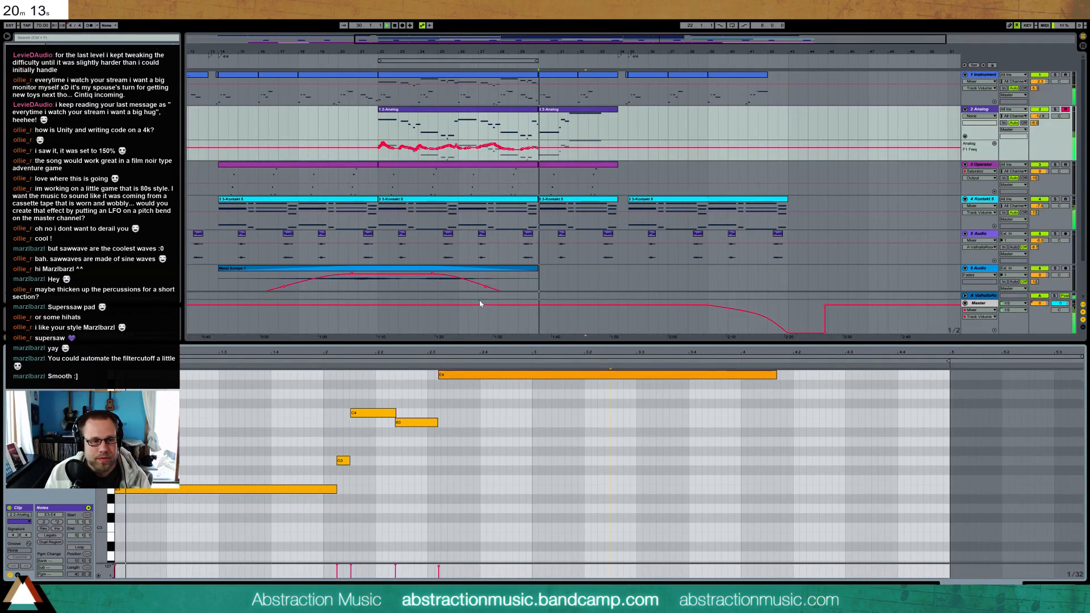
{"action": "key", "text": "space"}
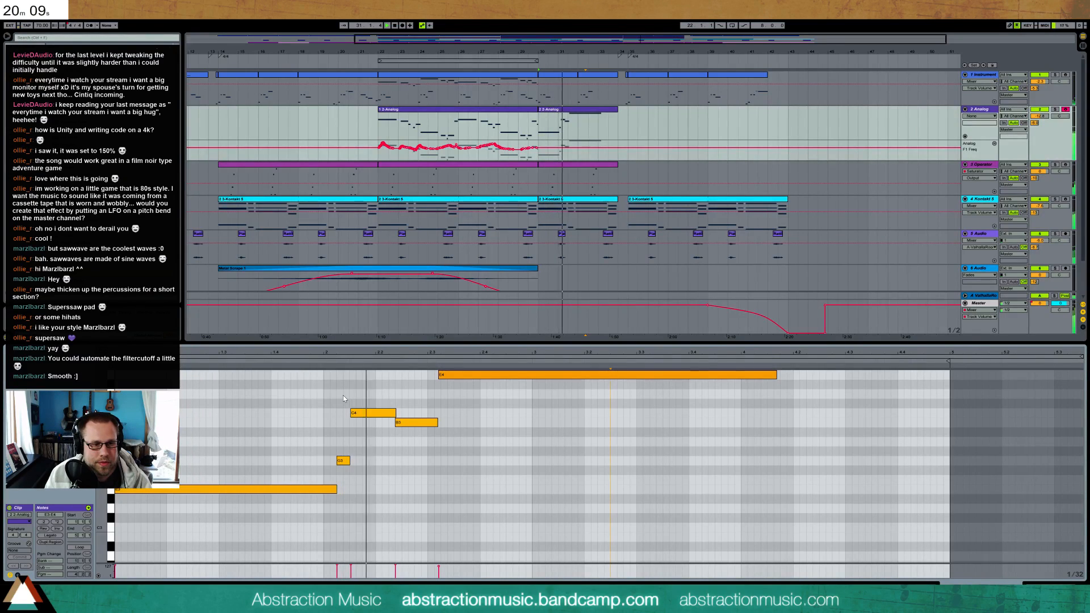
{"action": "key", "text": "space"}
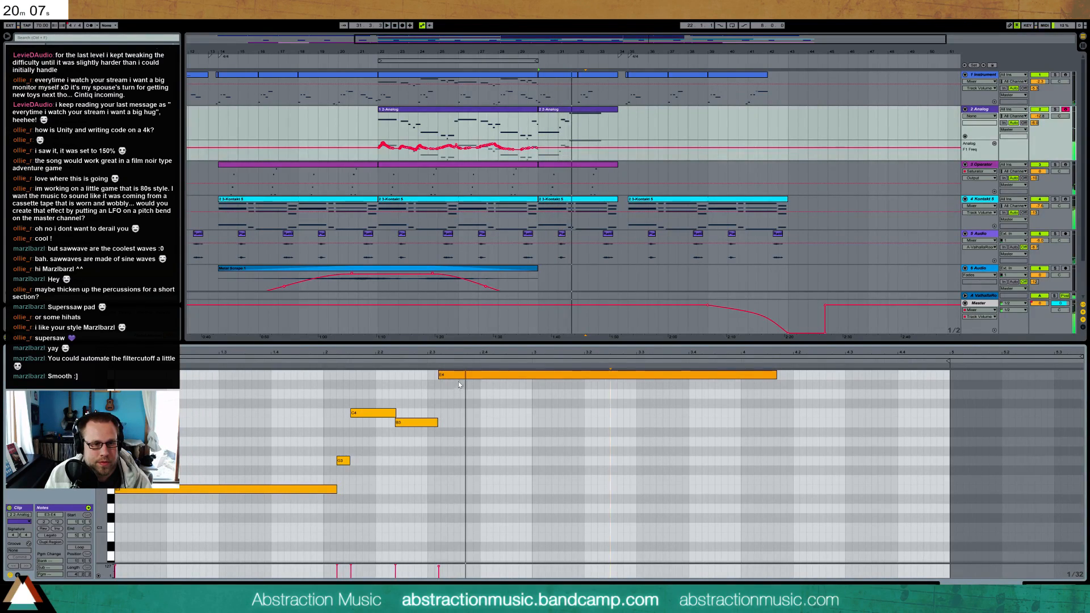
Start the long high note slightly earlier, shorten the note before it, and play the Analog phrase into the following section
{"action": "left_click", "coordinate": [451, 376]}
{"action": "left_click", "coordinate": [436, 423]}
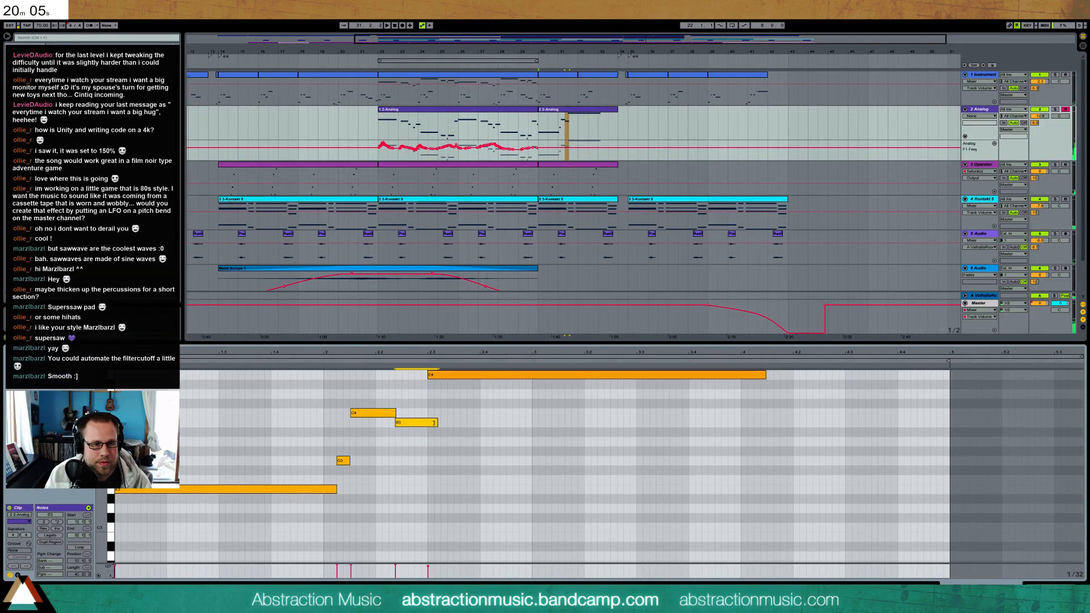
{"action": "left_click", "coordinate": [389, 361]}
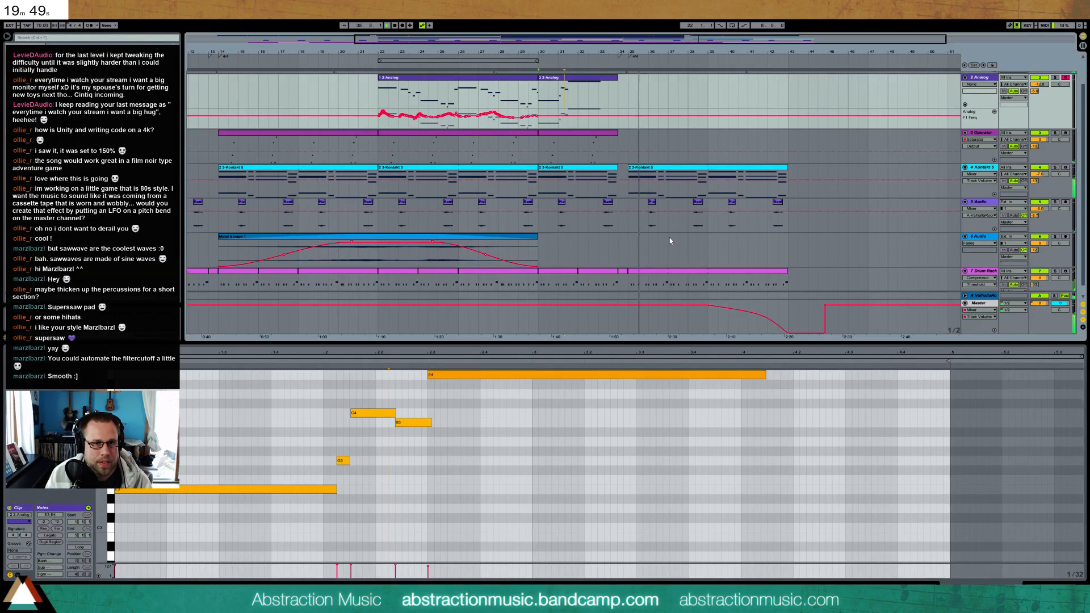
{"action": "scroll", "coordinate": [636, 266], "scroll_direction": "down", "scroll_amount": 2}
{"action": "scroll", "coordinate": [625, 261], "scroll_direction": "up", "scroll_amount": 2}
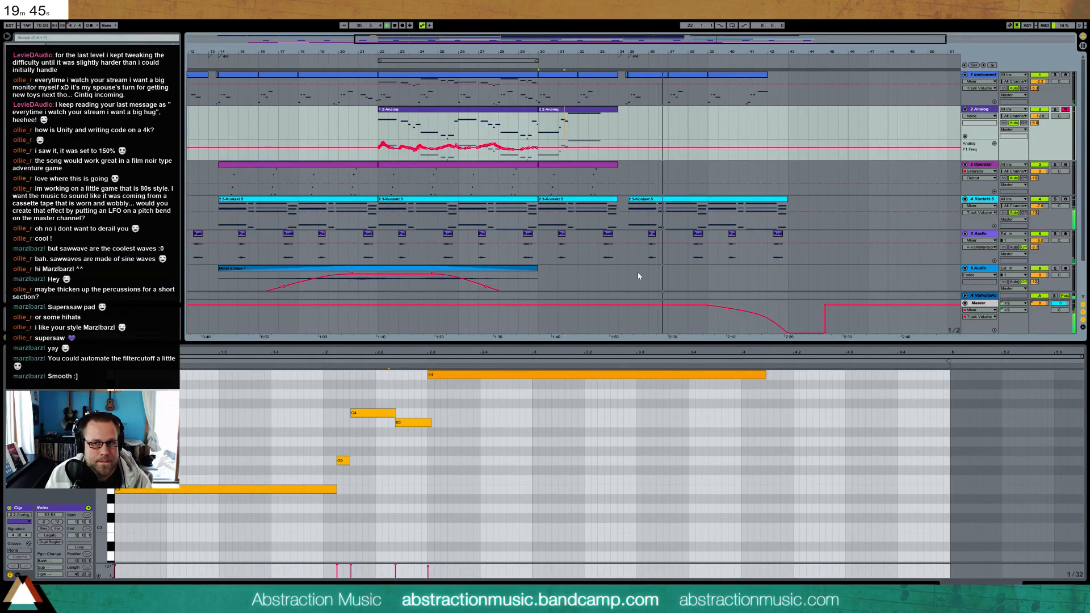
Draw a short downward pitch bend dip under the long note in the recorded Analog clip and play it
{"action": "left_click", "coordinate": [18, 575]}
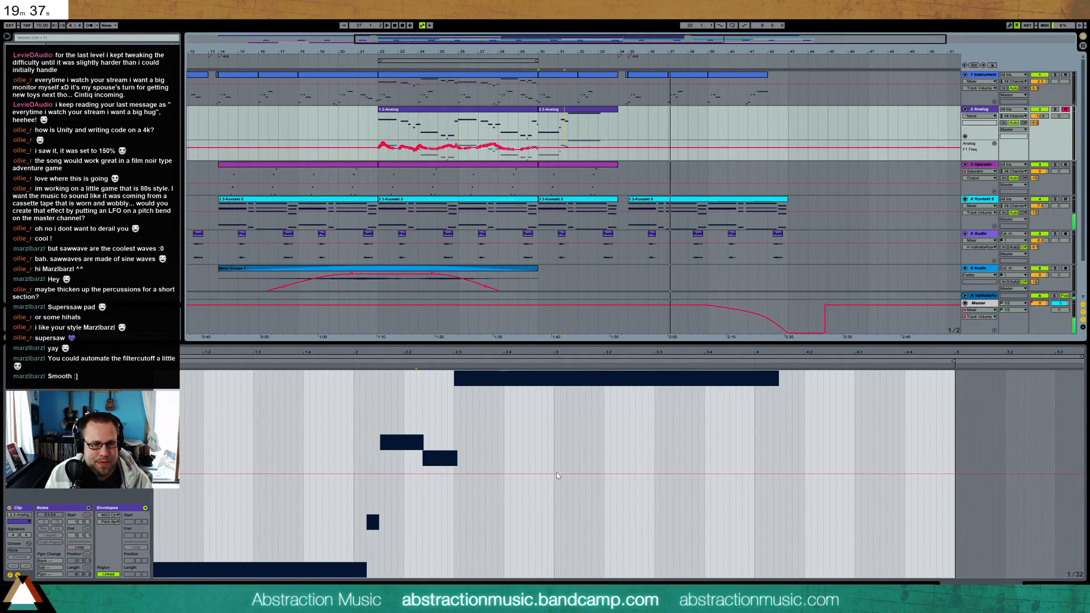
{"action": "left_click", "coordinate": [526, 474]}
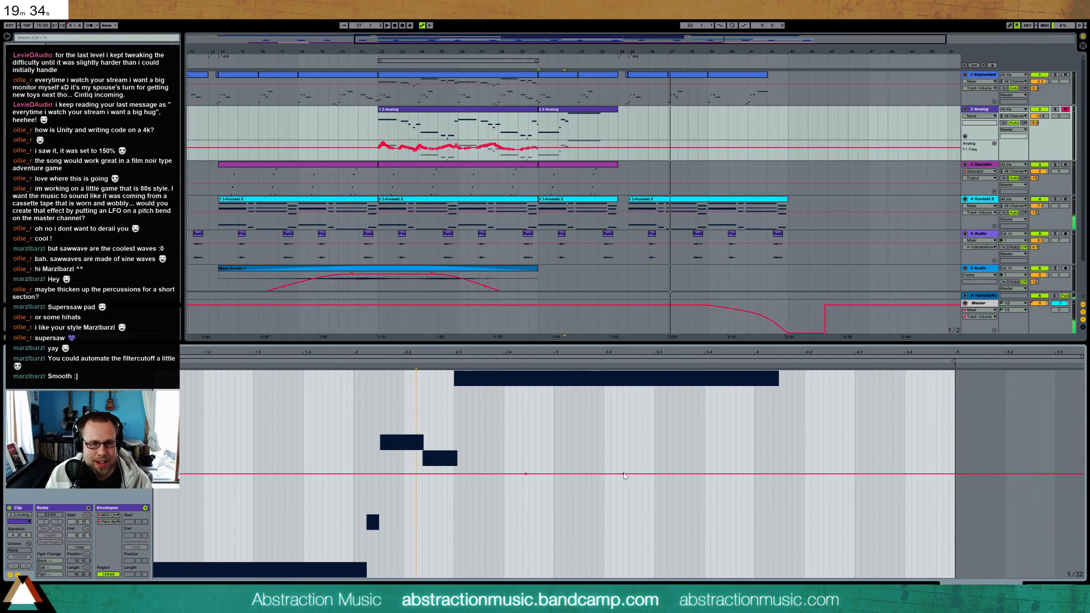
{"action": "left_click", "coordinate": [443, 363]}
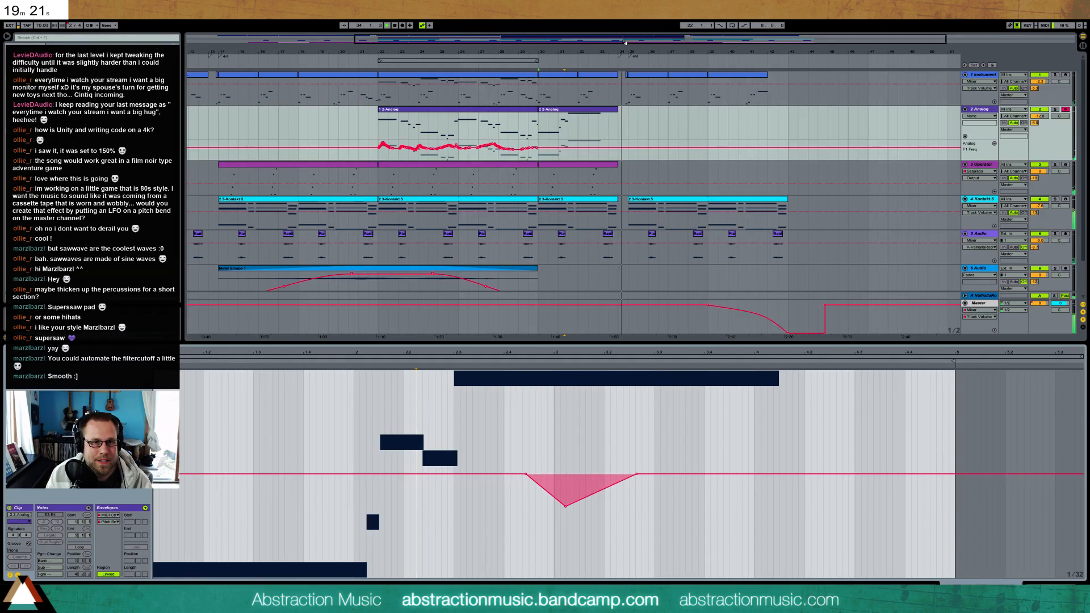
Add gentle F1 Freq automation peaks to the new Analog phrase in bars 30 and 31 and just before bar 33
{"action": "left_click_drag", "start_coordinate": [626, 42], "coordinate": [618, 43]}
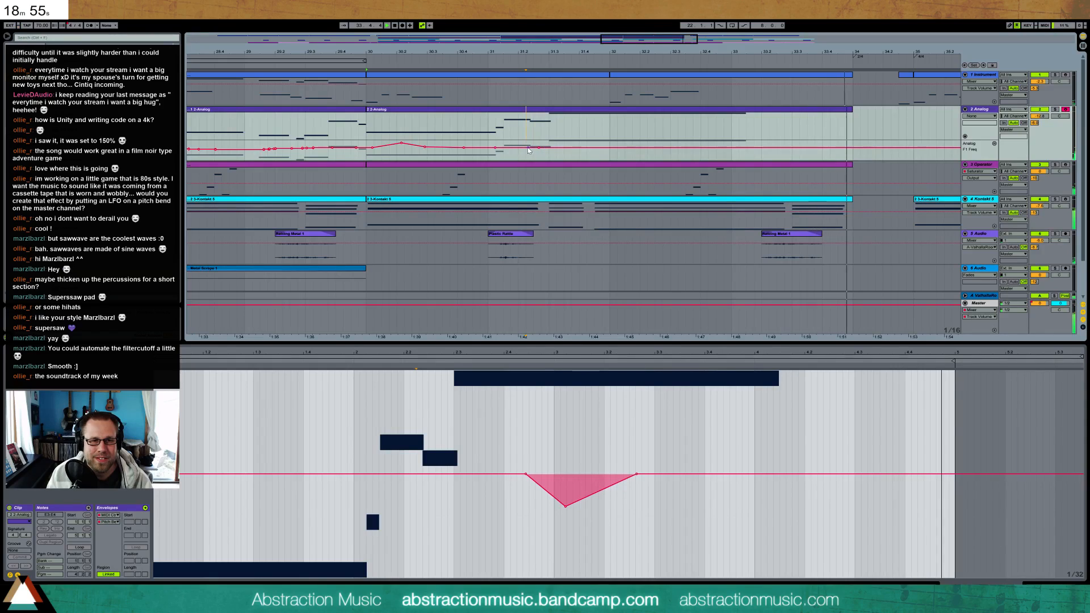
{"action": "left_click_drag", "start_coordinate": [525, 148], "coordinate": [518, 146]}
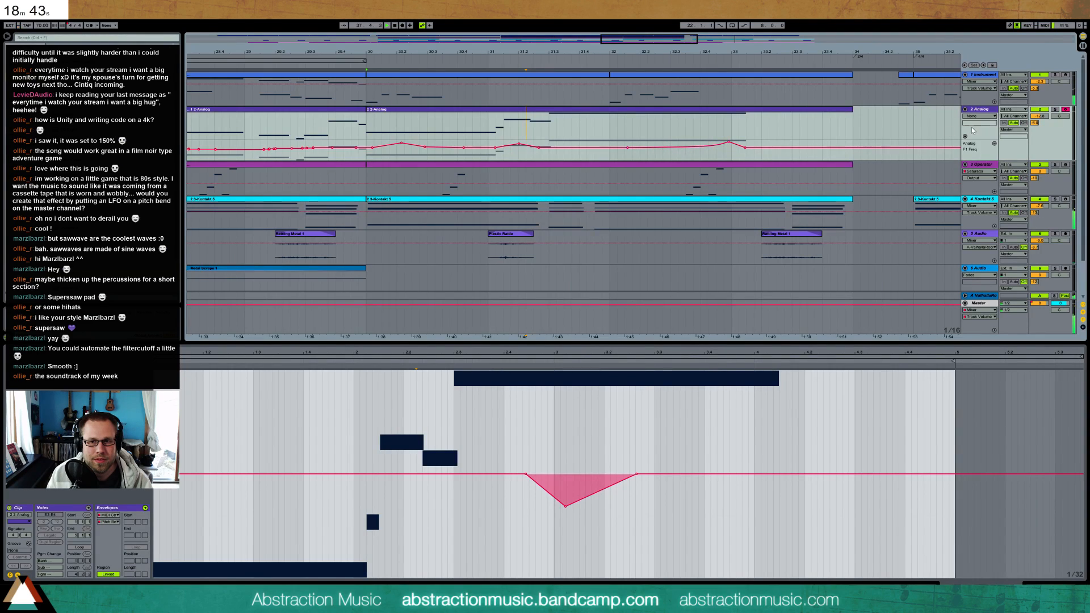
Automate the Analog's AMP1 Level with brief dips around bars 25, 29 and 33, returning to -18 dB after each
{"action": "key", "text": "shift+Tab"}
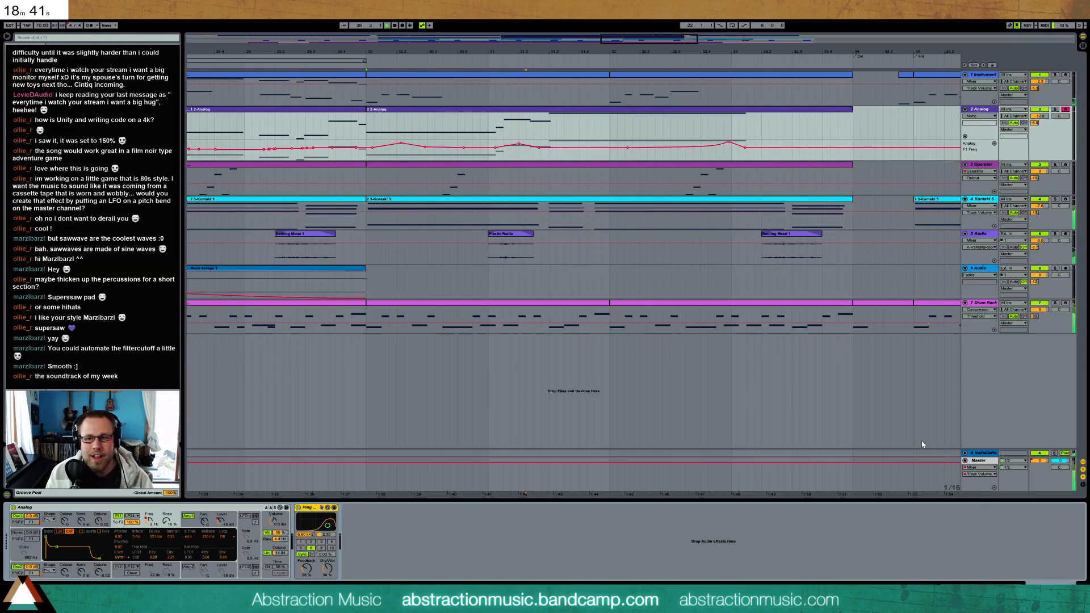
{"action": "left_click", "coordinate": [221, 521]}
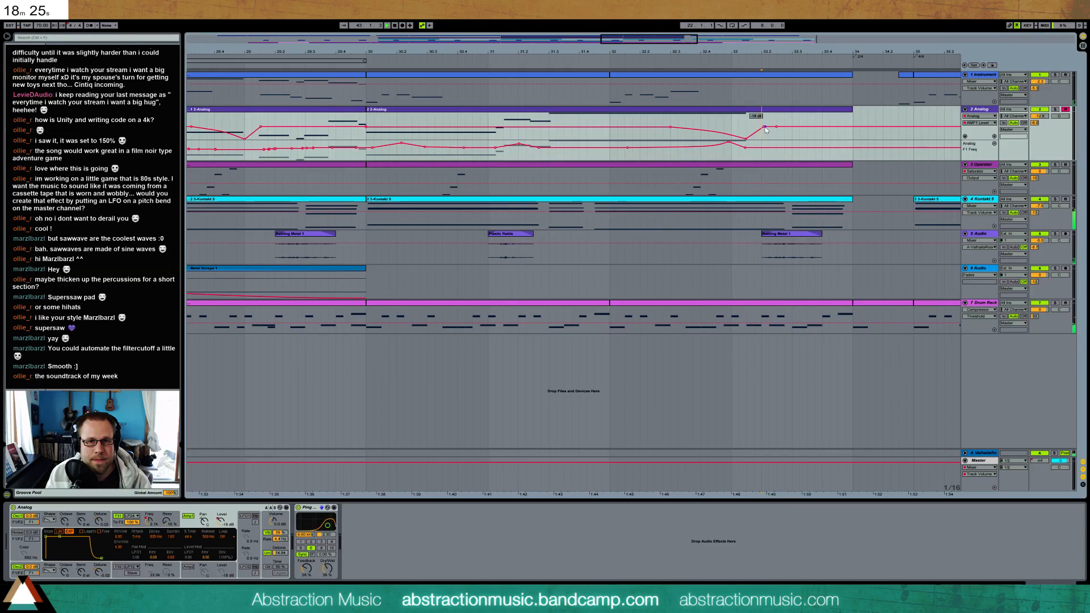
{"action": "left_click_drag", "start_coordinate": [613, 41], "coordinate": [535, 74]}
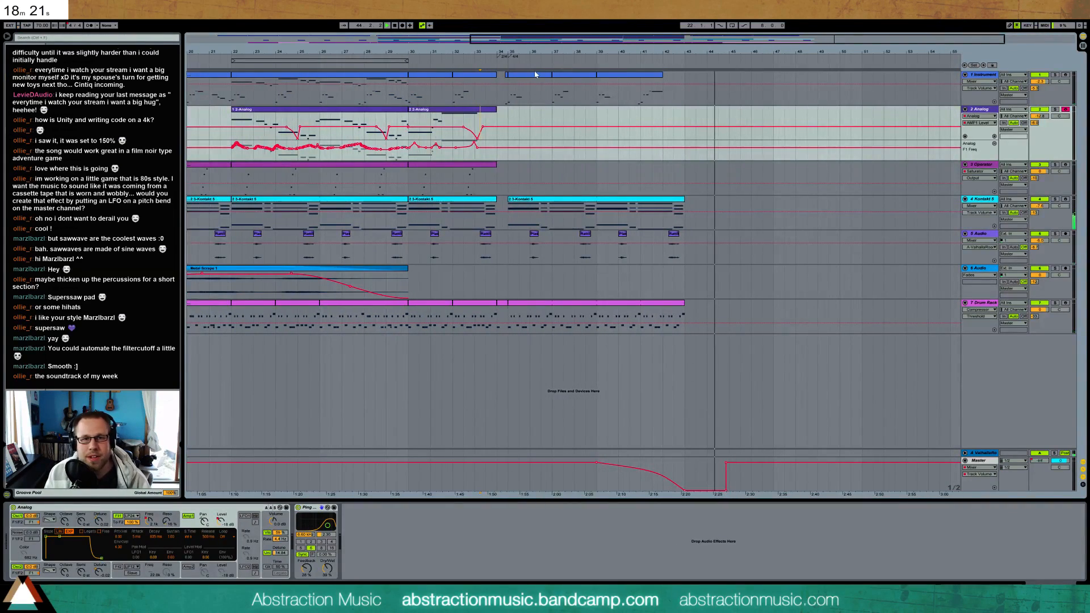
Play the later sections and lower the Metal Thump 2 chain's volume in the drum kit's nested Instrument Rack
{"action": "left_click", "coordinate": [374, 67]}
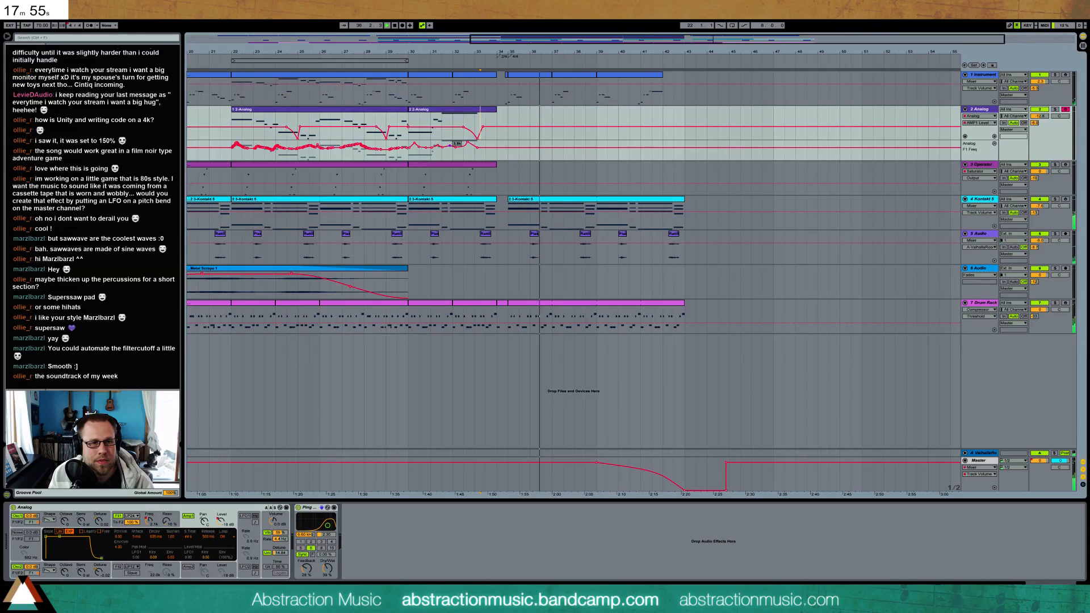
{"action": "left_click", "coordinate": [525, 308]}
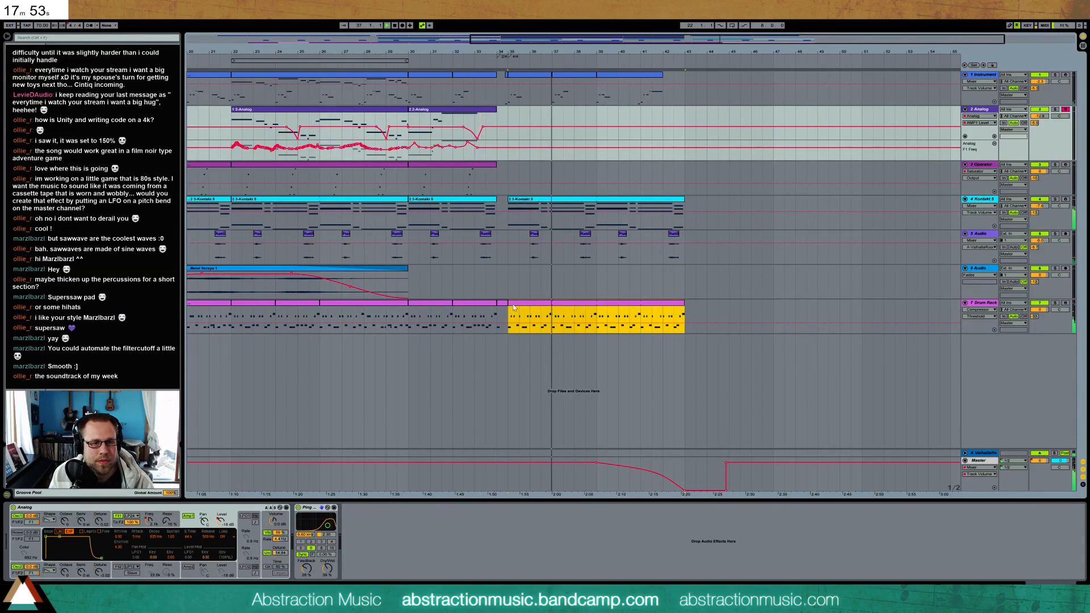
{"action": "left_click", "coordinate": [40, 565]}
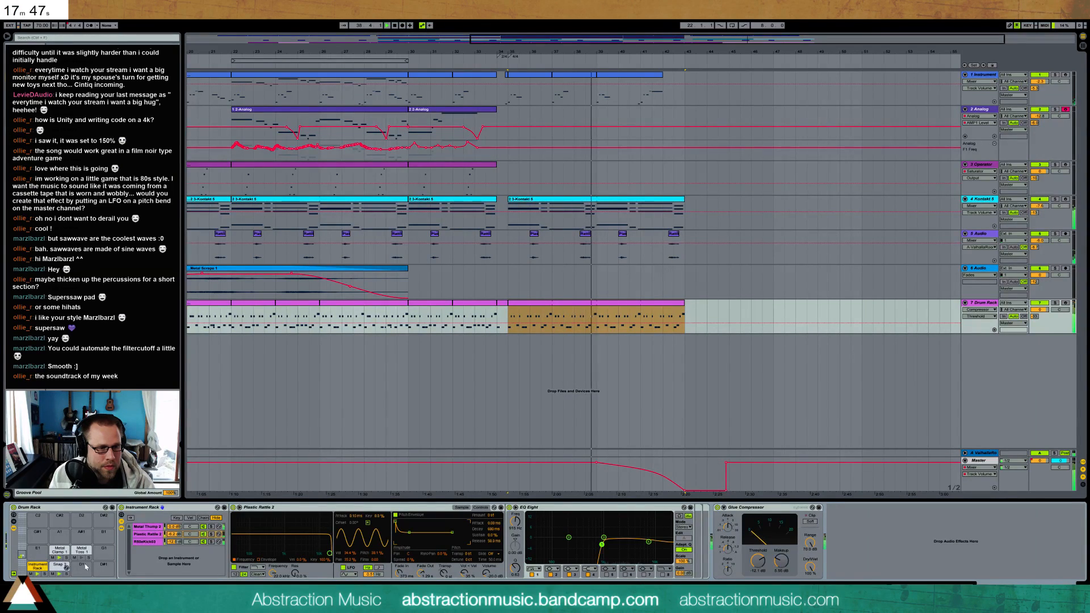
{"action": "left_click", "coordinate": [147, 542]}
{"action": "left_click_drag", "start_coordinate": [175, 527], "coordinate": [174, 548]}
{"action": "left_click", "coordinate": [38, 574]}
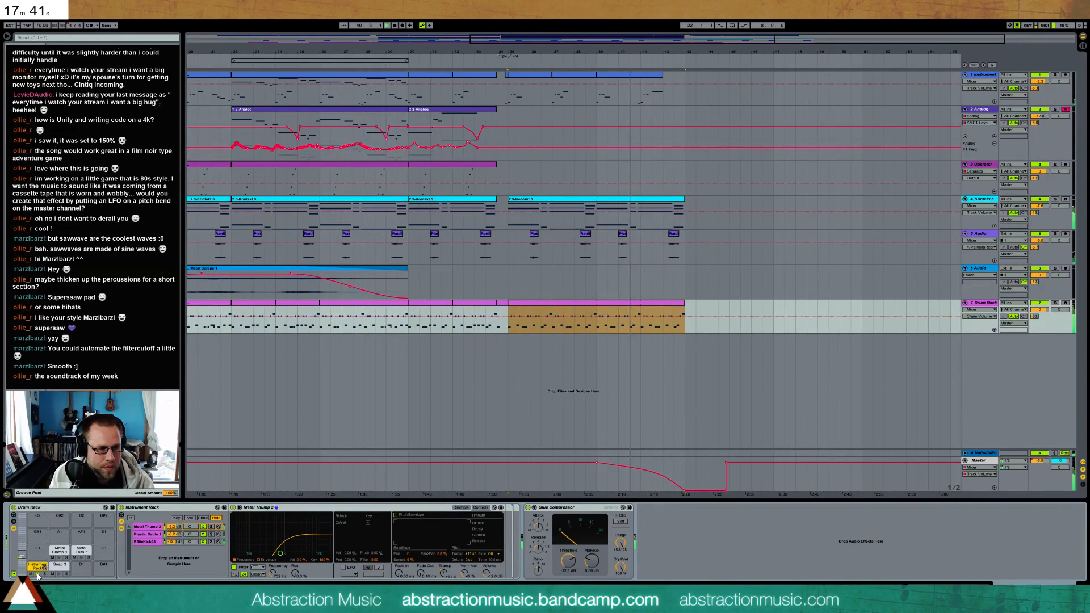
{"action": "mouse_move", "coordinate": [174, 527]}
{"action": "left_mouse_down"}
{"action": "mouse_move", "coordinate": [174, 540]}
{"action": "mouse_move", "coordinate": [174, 524]}
{"action": "left_mouse_up"}
{"action": "left_click_drag", "start_coordinate": [736, 43], "coordinate": [737, 23]}
{"action": "key", "text": "space"}
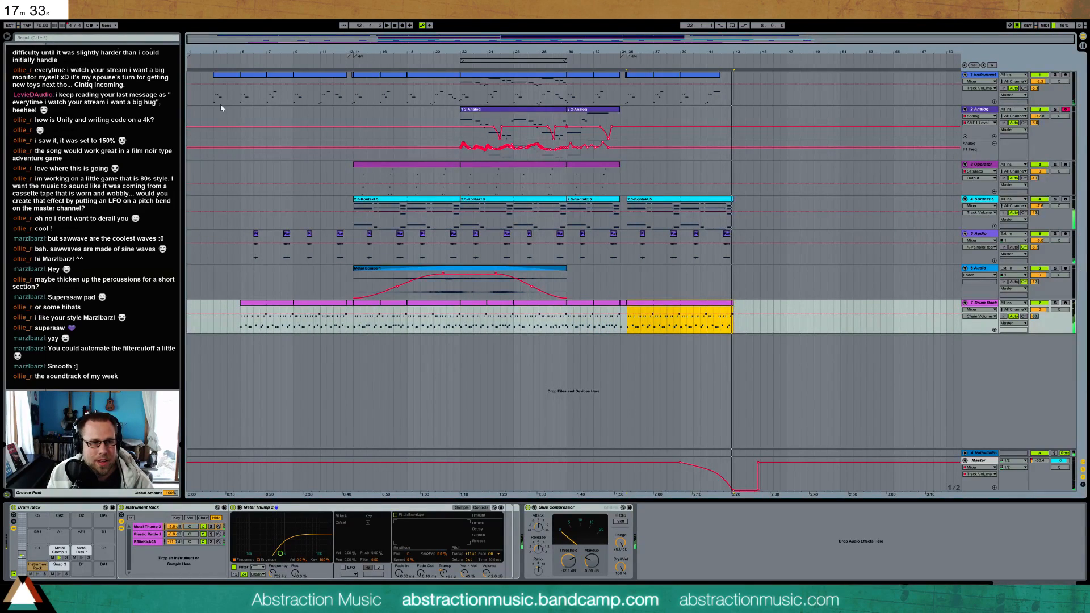
Delete the opening Instrument clip in bars 3 and 4, and play the song from bar 5
{"action": "left_click", "coordinate": [213, 59]}
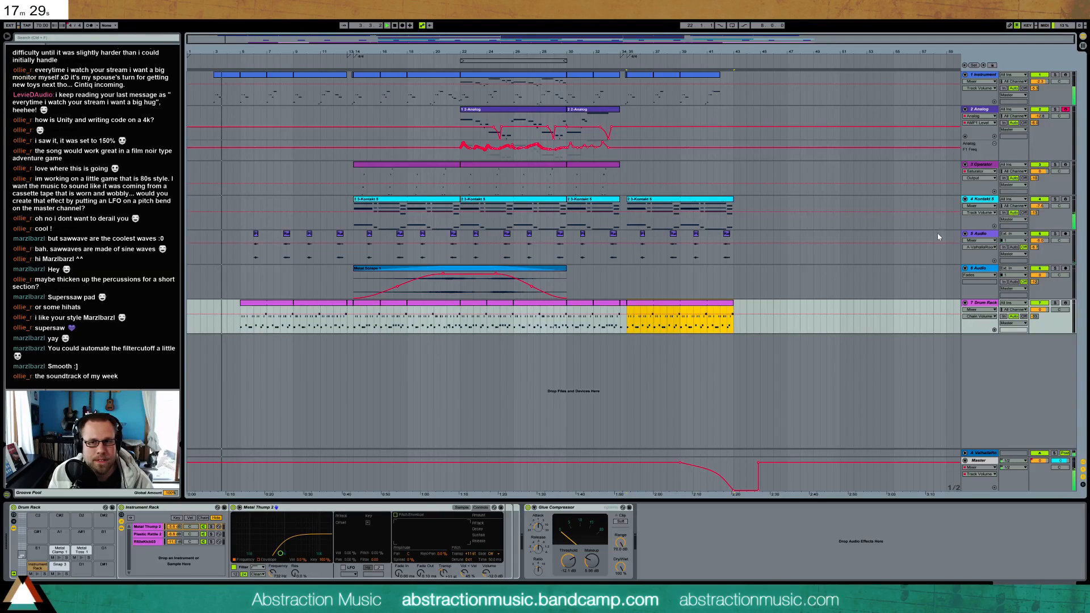
{"action": "left_click", "coordinate": [1066, 199]}
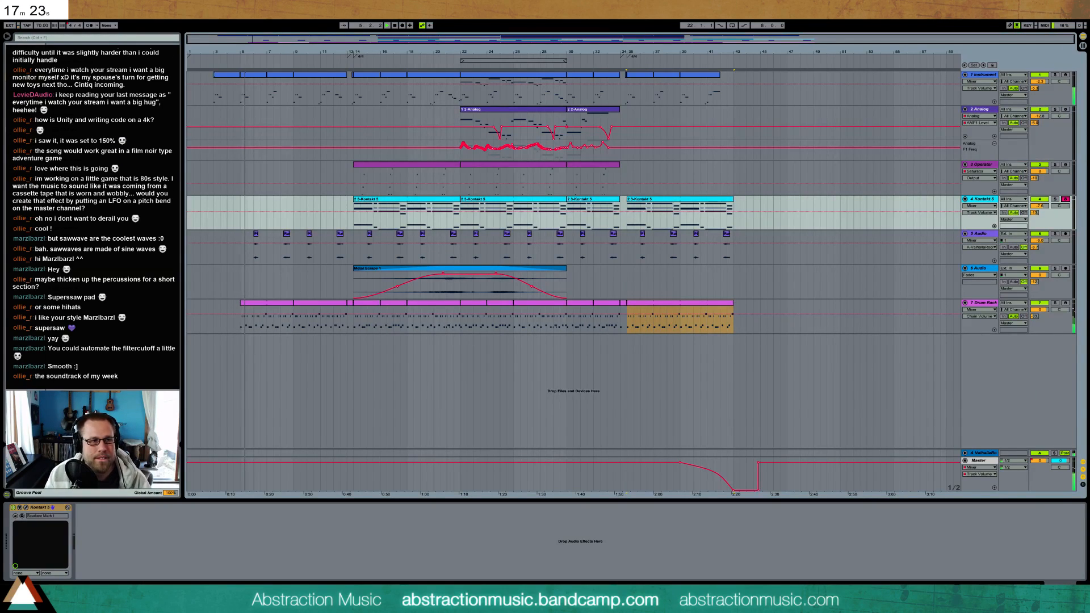
{"action": "left_click", "coordinate": [231, 78]}
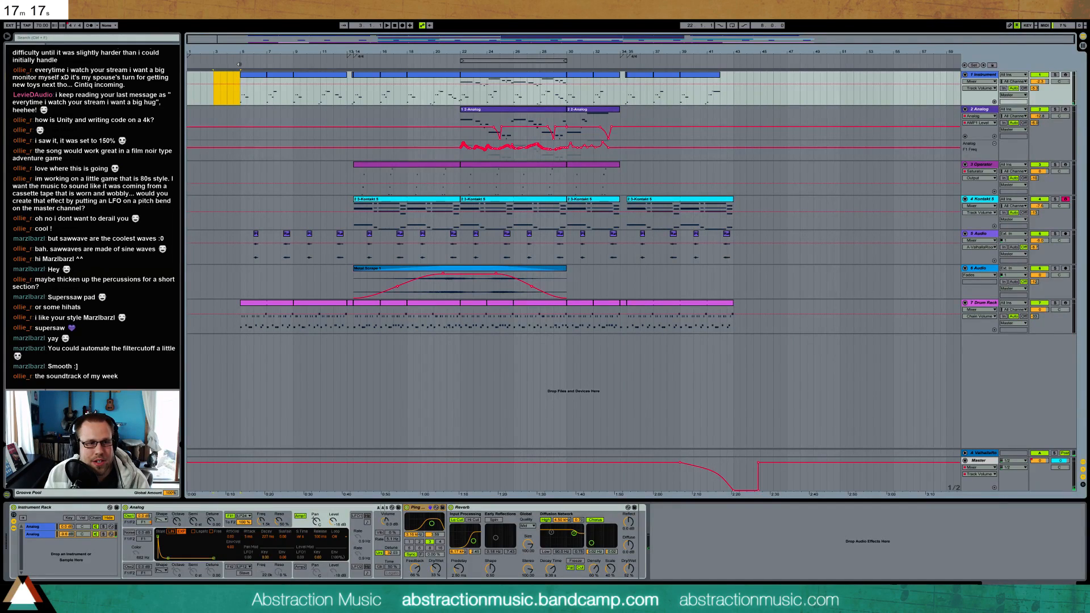
{"action": "left_click", "coordinate": [239, 64]}
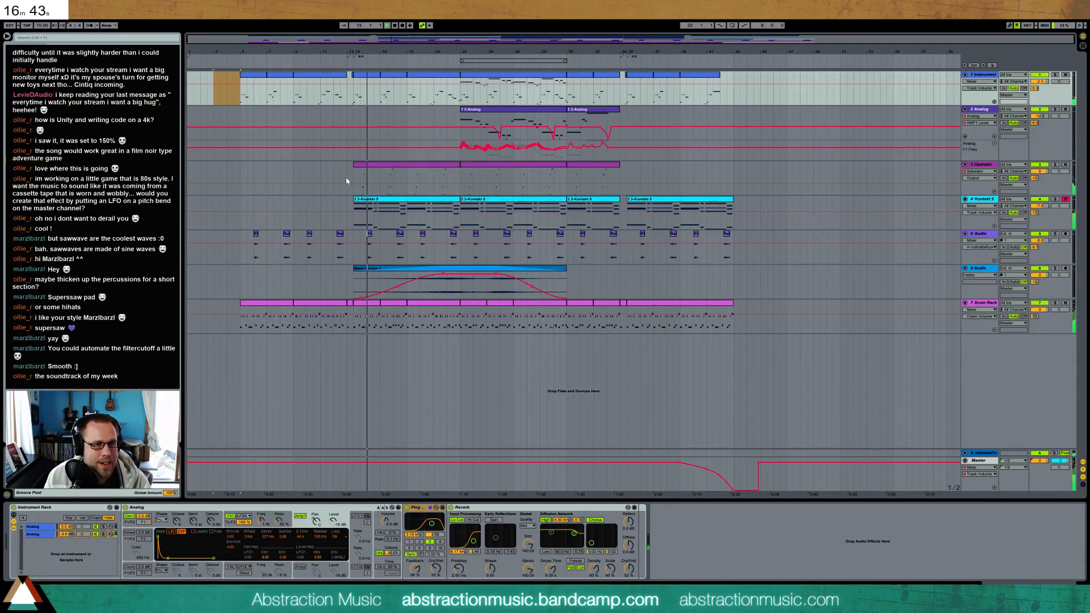
Examine the chord notes of the first Kontakt clip, with the Kontakt track armed, and play from bar 14
{"action": "double_click", "coordinate": [369, 200]}
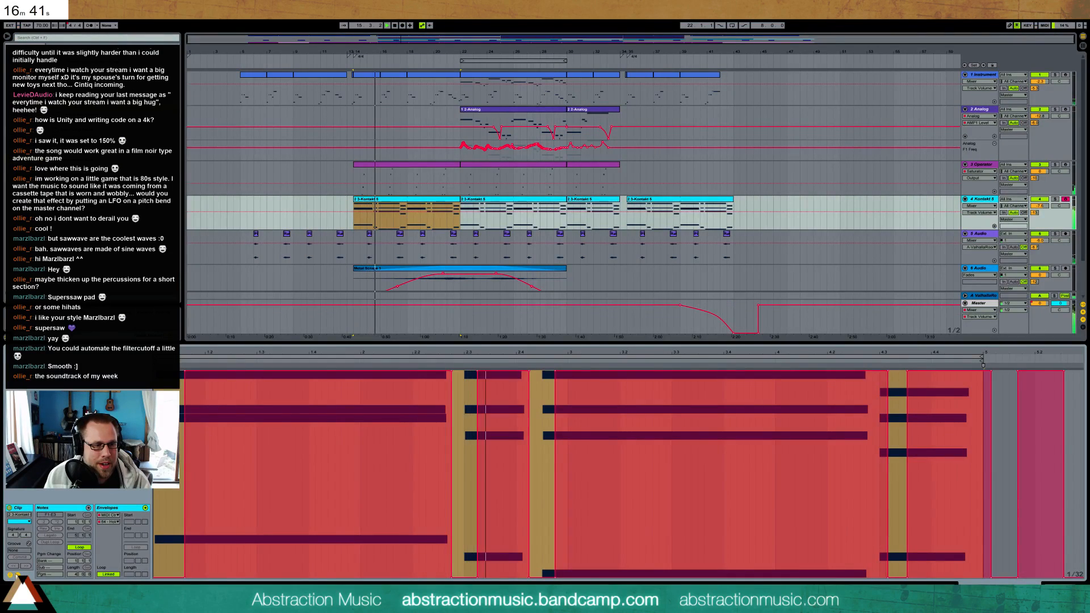
{"action": "left_click", "coordinate": [17, 575]}
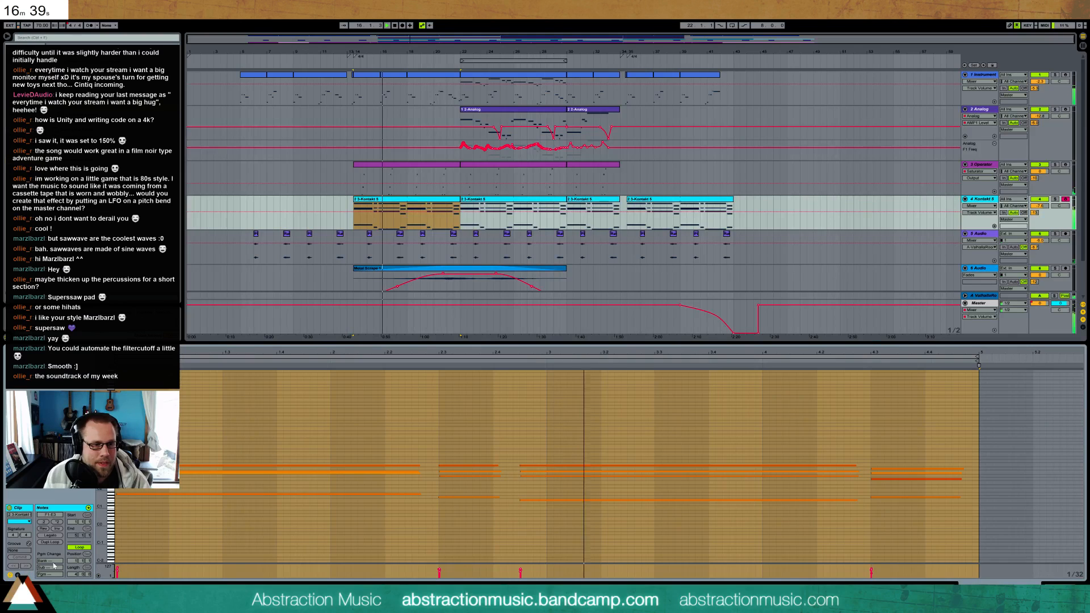
{"action": "left_click_drag", "start_coordinate": [101, 473], "coordinate": [147, 435]}
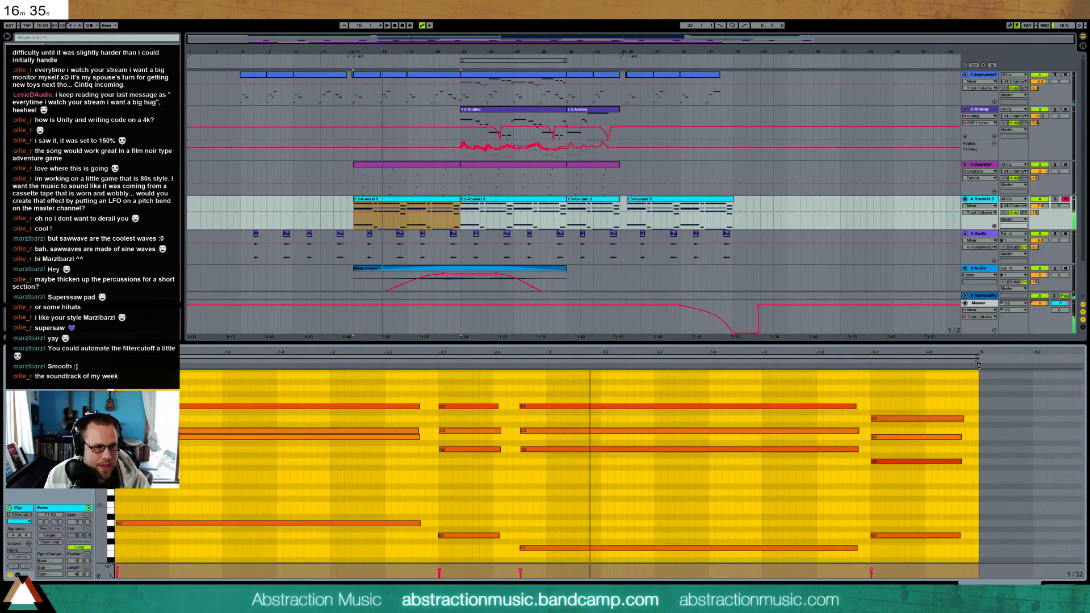
{"action": "left_click", "coordinate": [1067, 165]}
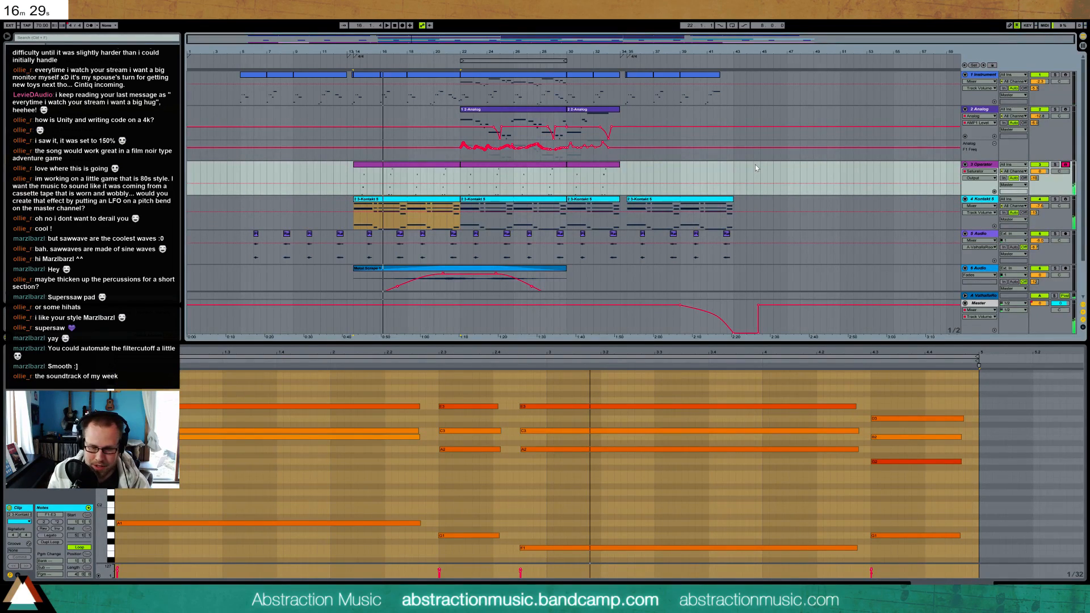
{"action": "left_click", "coordinate": [1065, 199]}
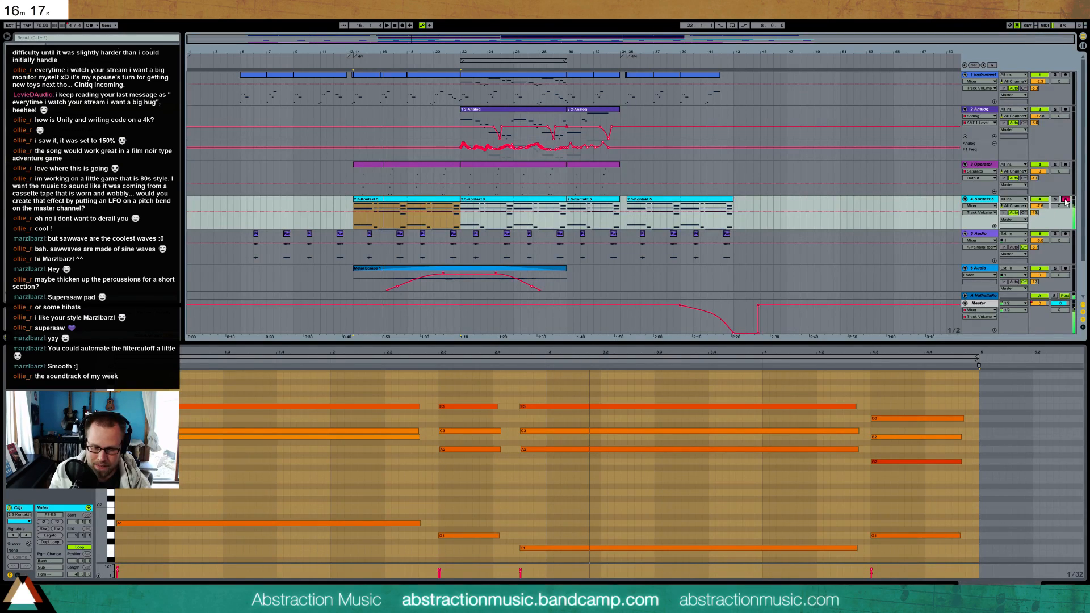
{"action": "key", "text": "space"}
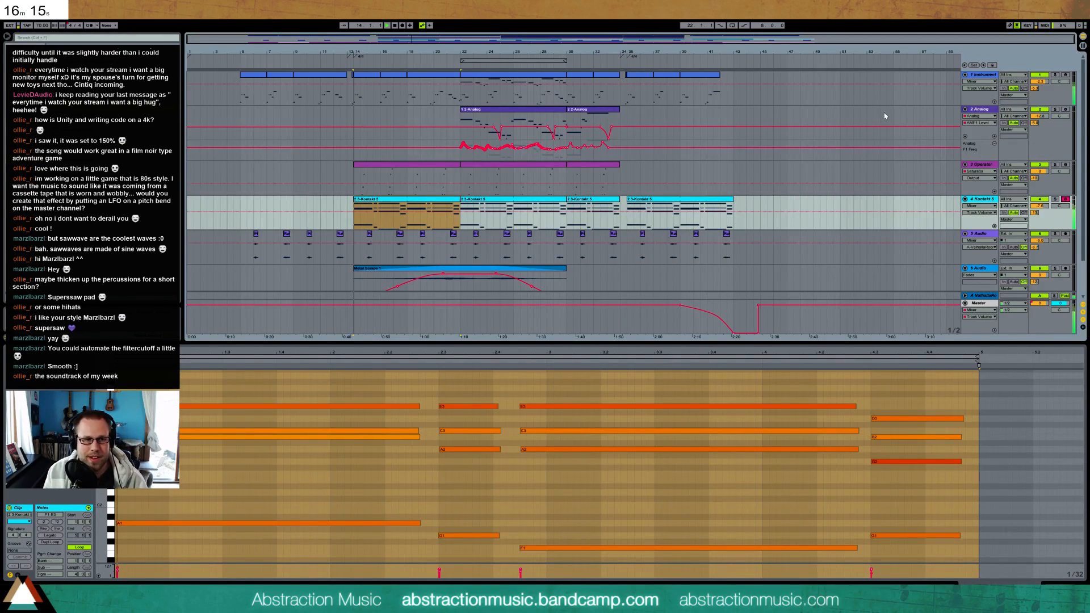
Close the note editor and insert a new audio track below the 6 Audio track
{"action": "left_click", "coordinate": [1061, 590]}
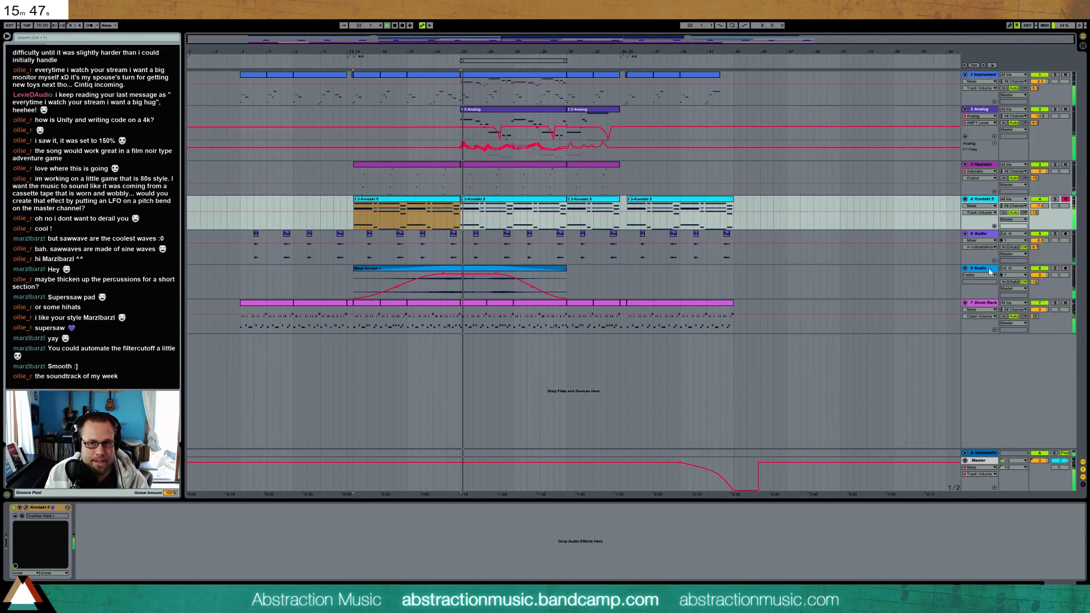
{"action": "left_click", "coordinate": [1016, 284]}
{"action": "key", "text": "ctrl+t"}
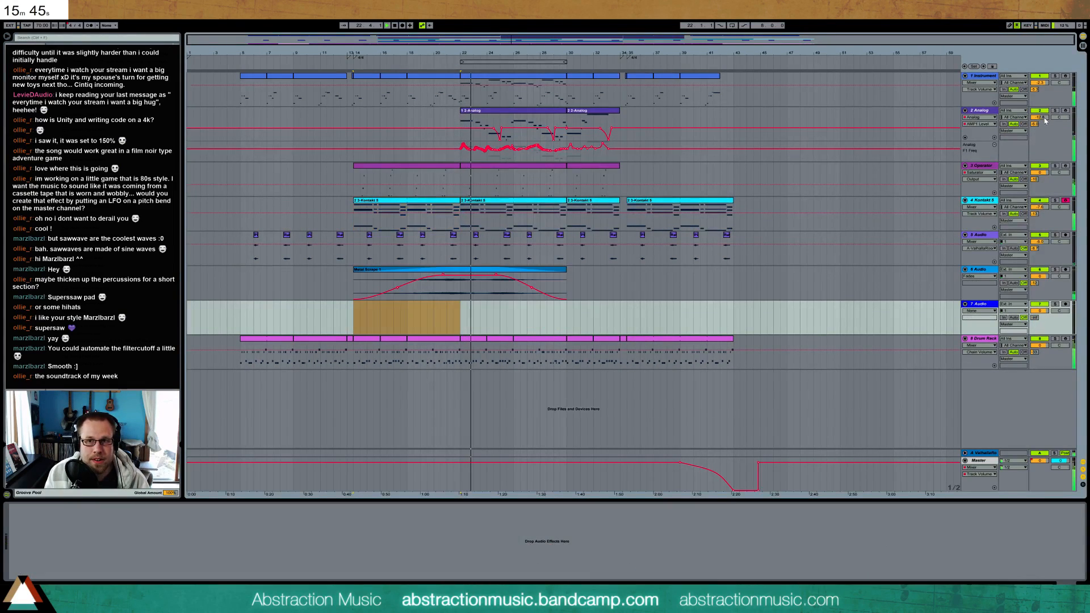
Copy all notes of the second Analog clip and paste them into the Instrument clip in the same bars
{"action": "double_click", "coordinate": [581, 111]}
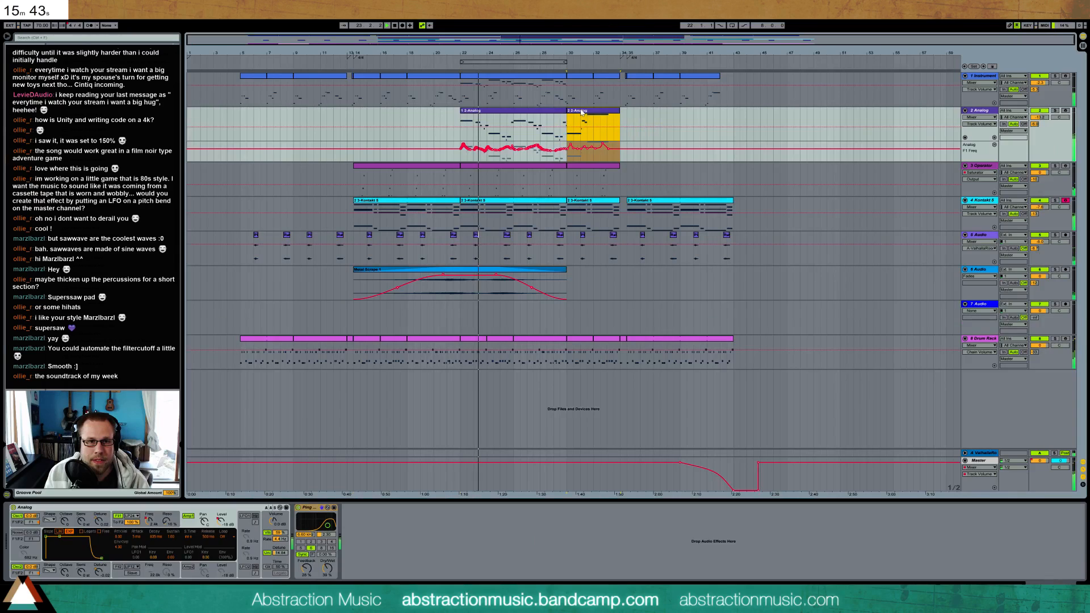
{"action": "left_click", "coordinate": [18, 576]}
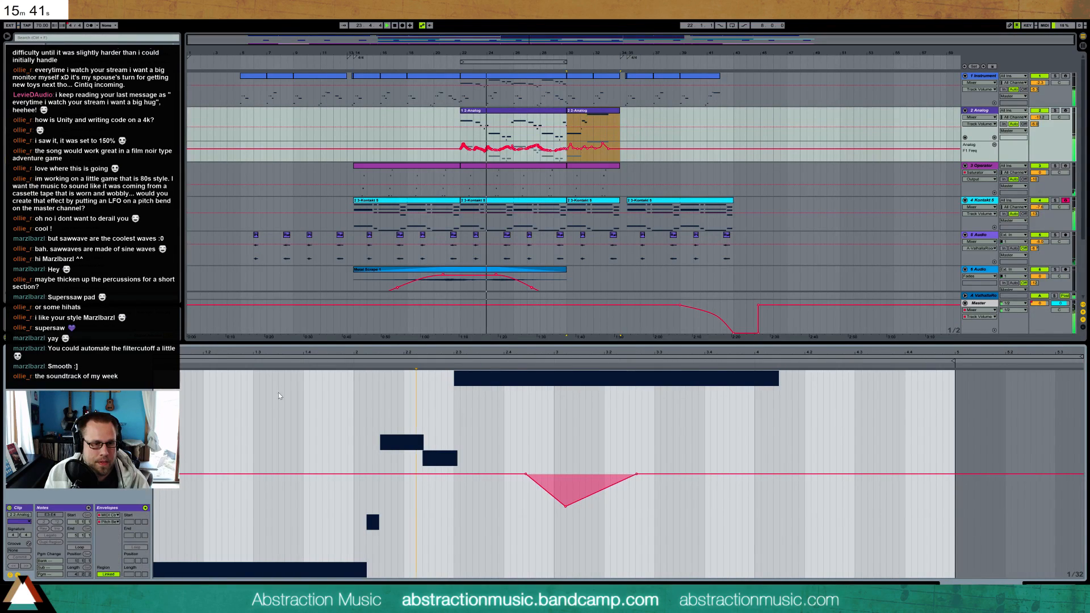
{"action": "left_click", "coordinate": [18, 575]}
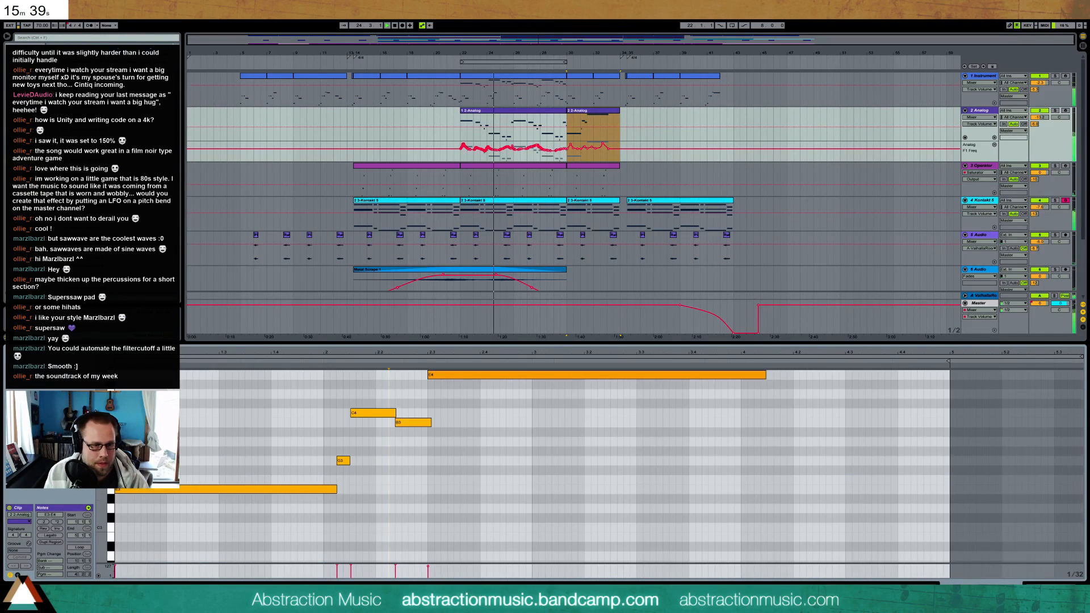
{"action": "left_click", "coordinate": [579, 85]}
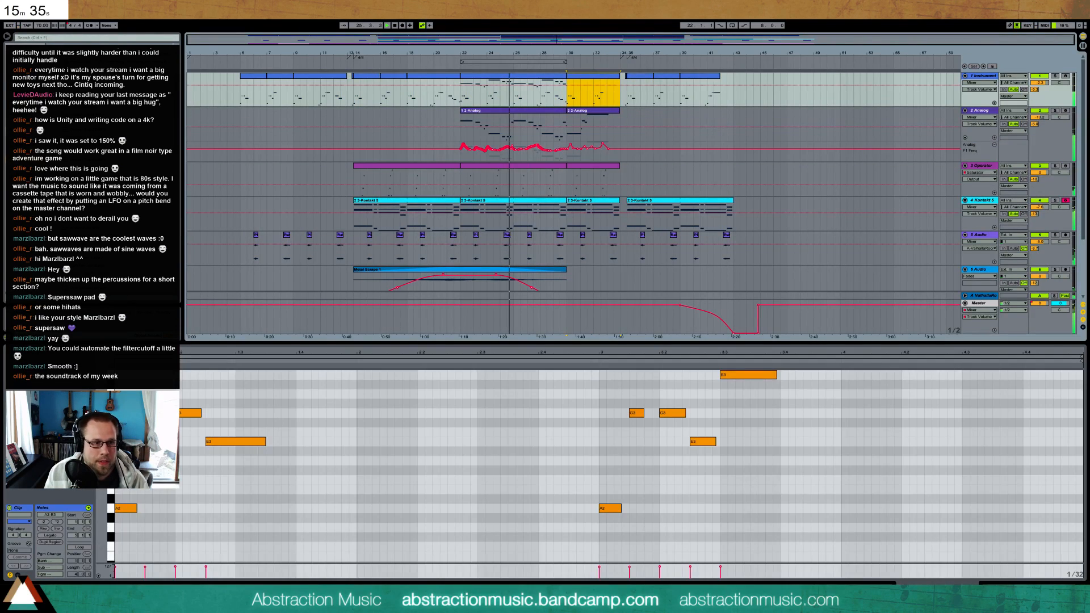
{"action": "left_click", "coordinate": [18, 575]}
{"action": "key", "text": "ctrl+v"}
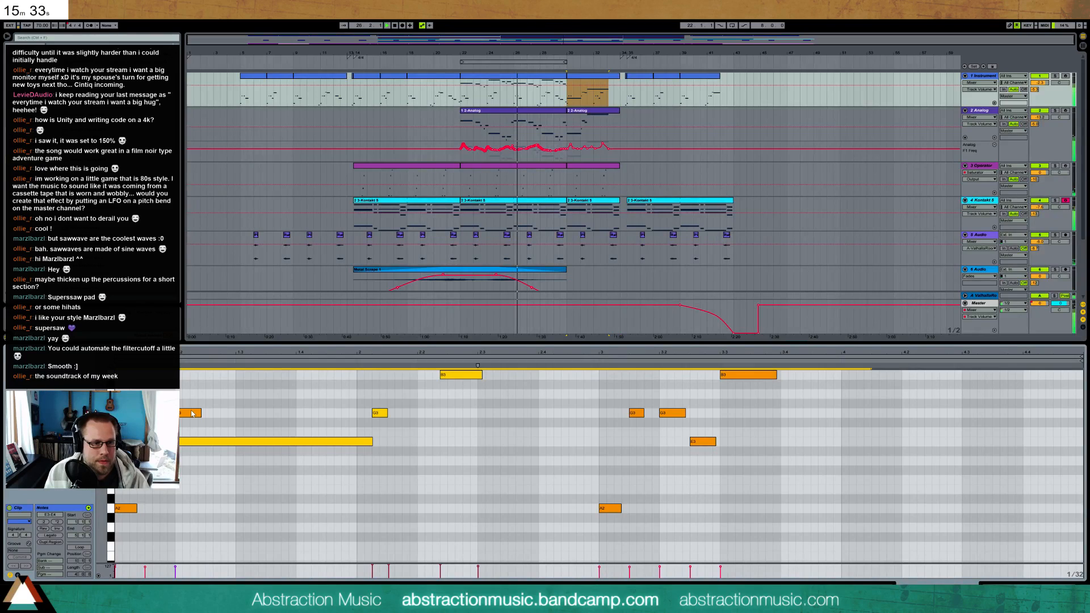
Transpose the pasted melody up two octaves, but raise its final long note only one octave to E5
{"action": "key", "text": "shift+Up"}
{"action": "scroll", "coordinate": [241, 458], "scroll_direction": "up", "scroll_amount": 1}
{"action": "key", "text": "shift+Up"}
{"action": "left_click", "coordinate": [421, 427]}
{"action": "key", "text": "ctrl+z"}
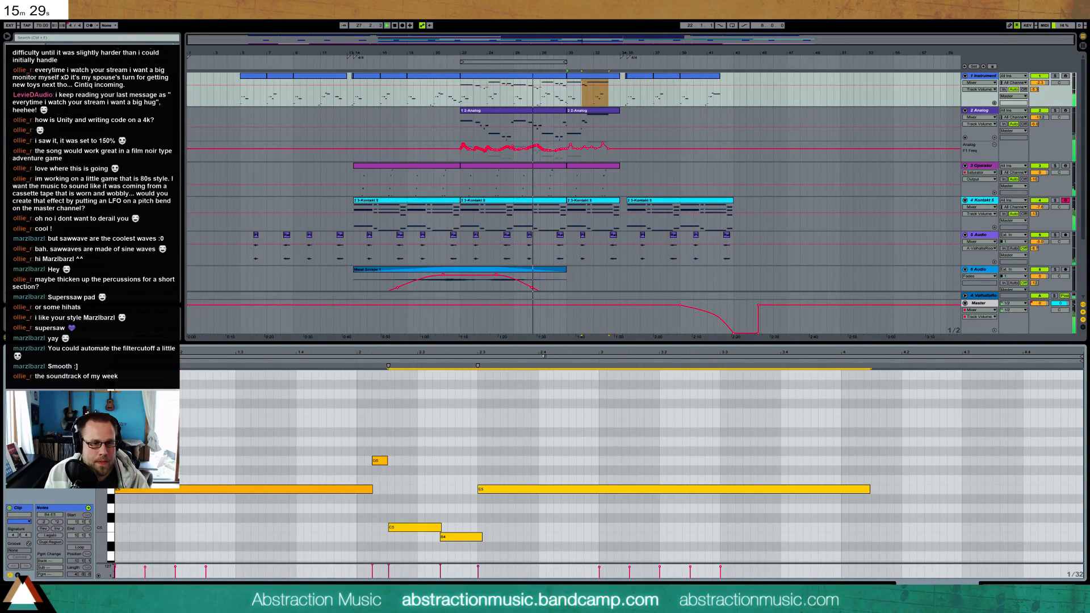
{"action": "key", "text": "shift+Up"}
{"action": "left_click_drag", "start_coordinate": [515, 405], "coordinate": [506, 377]}
{"action": "key", "text": "shift+Down"}
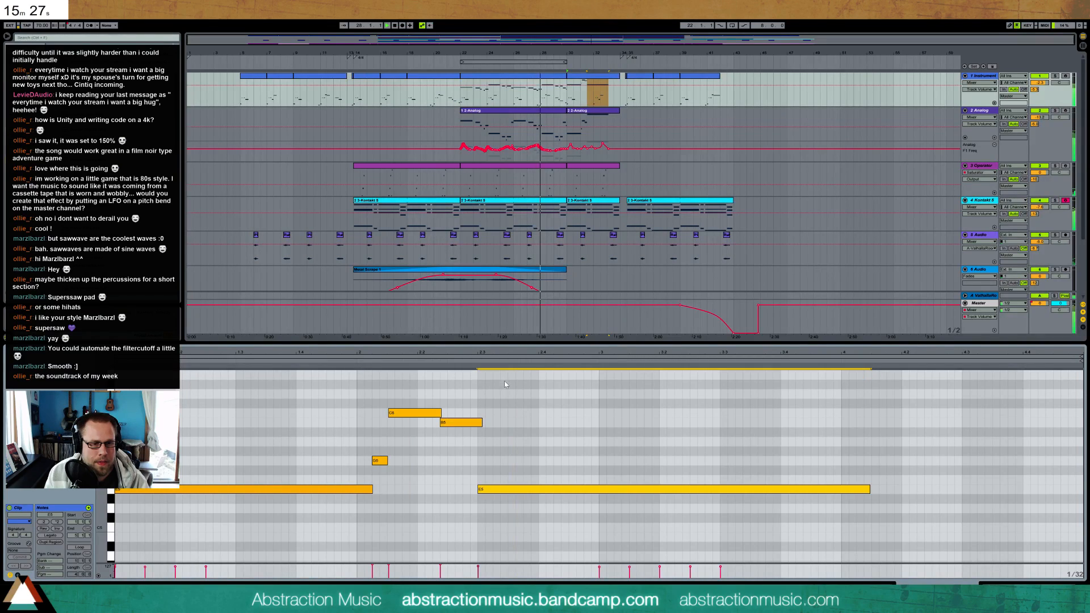
Lower the velocity of the final long note and of the four melody notes before it
{"action": "left_click_drag", "start_coordinate": [479, 566], "coordinate": [479, 571]}
{"action": "left_click_drag", "start_coordinate": [456, 390], "coordinate": [345, 503]}
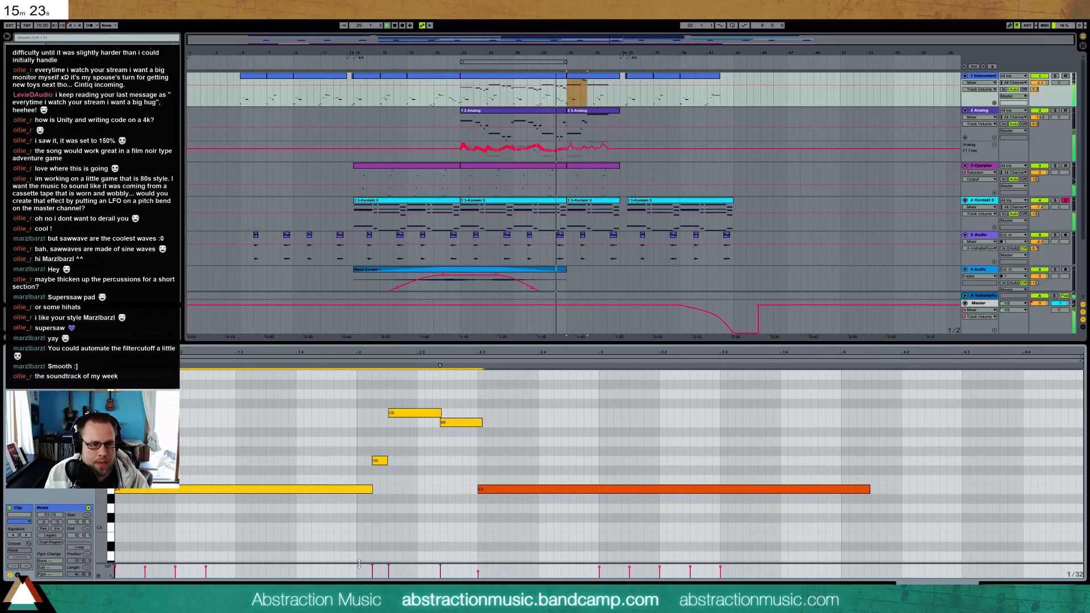
{"action": "left_click_drag", "start_coordinate": [373, 568], "coordinate": [373, 571]}
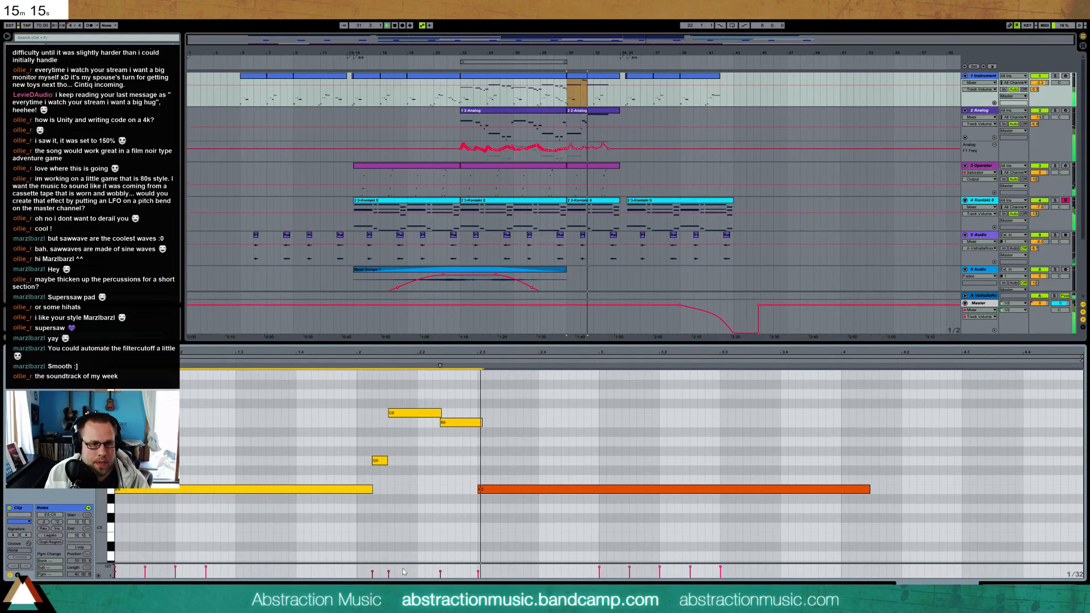
Audition different pitches for the melody's final long note and set it to C5
{"action": "left_click_drag", "start_coordinate": [540, 489], "coordinate": [540, 461]}
{"action": "left_click", "coordinate": [477, 363]}
{"action": "key", "text": "Down"}
{"action": "key", "text": "Down"}
{"action": "left_click", "coordinate": [476, 361]}
{"action": "key", "text": "Down"}
{"action": "left_click", "coordinate": [475, 361]}
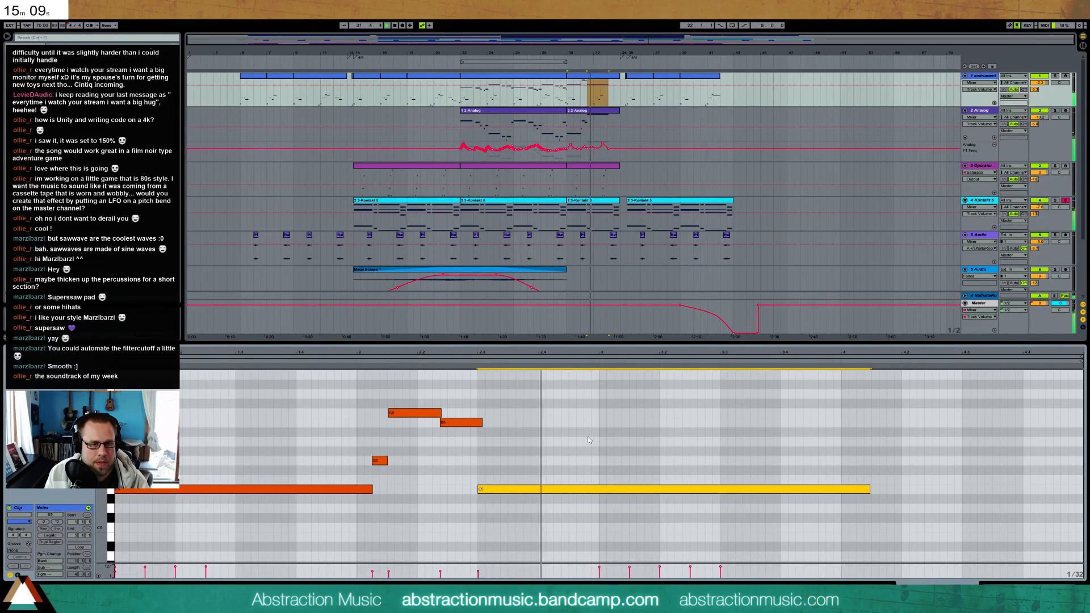
{"action": "key", "text": "Down"}
{"action": "key", "text": "Down"}
{"action": "key", "text": "Down"}
{"action": "key", "text": "Down"}
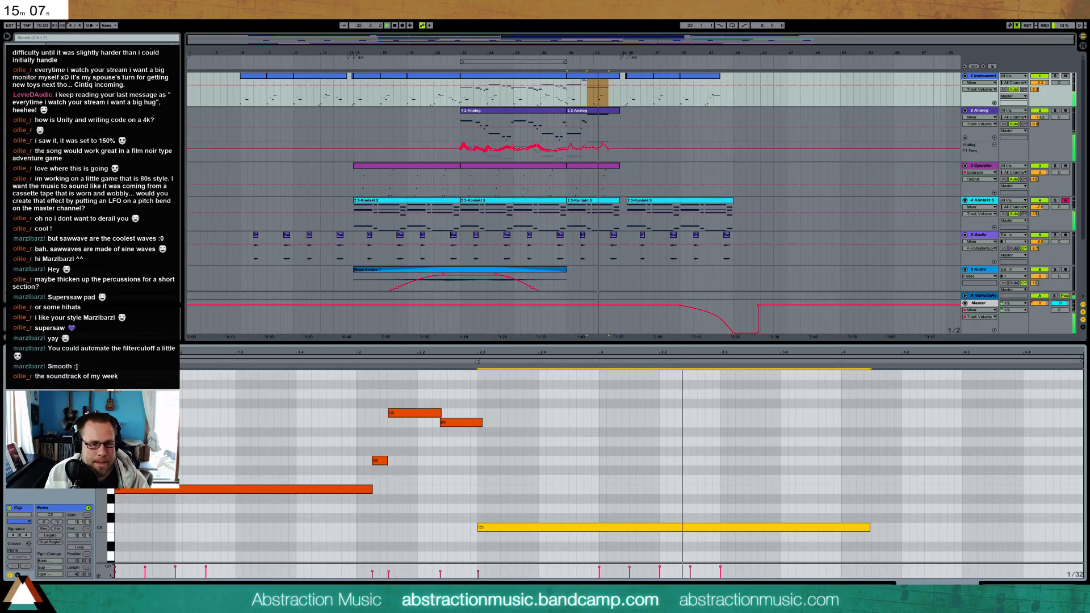
{"action": "left_click", "coordinate": [476, 361]}
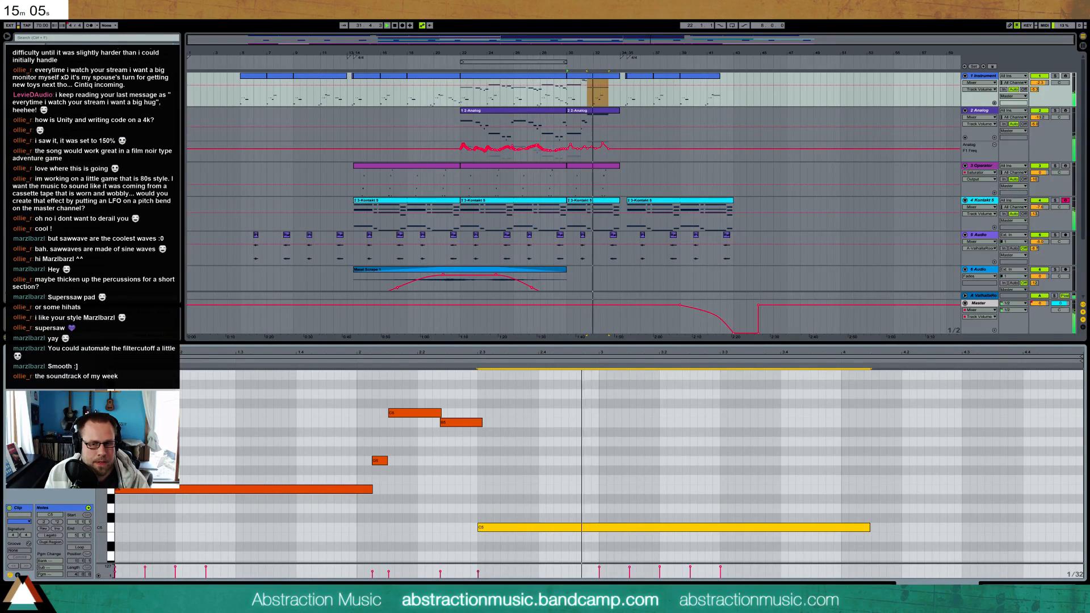
Shorten the end of the long C5 note by about one beat and close the note editor
{"action": "left_click", "coordinate": [788, 492]}
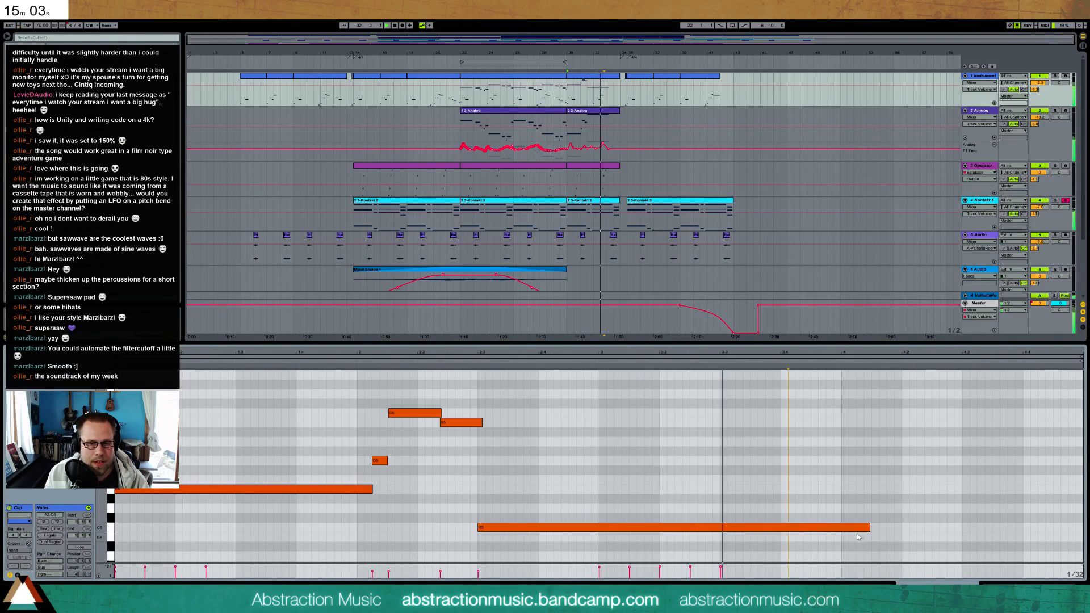
{"action": "left_click_drag", "start_coordinate": [870, 529], "coordinate": [799, 529]}
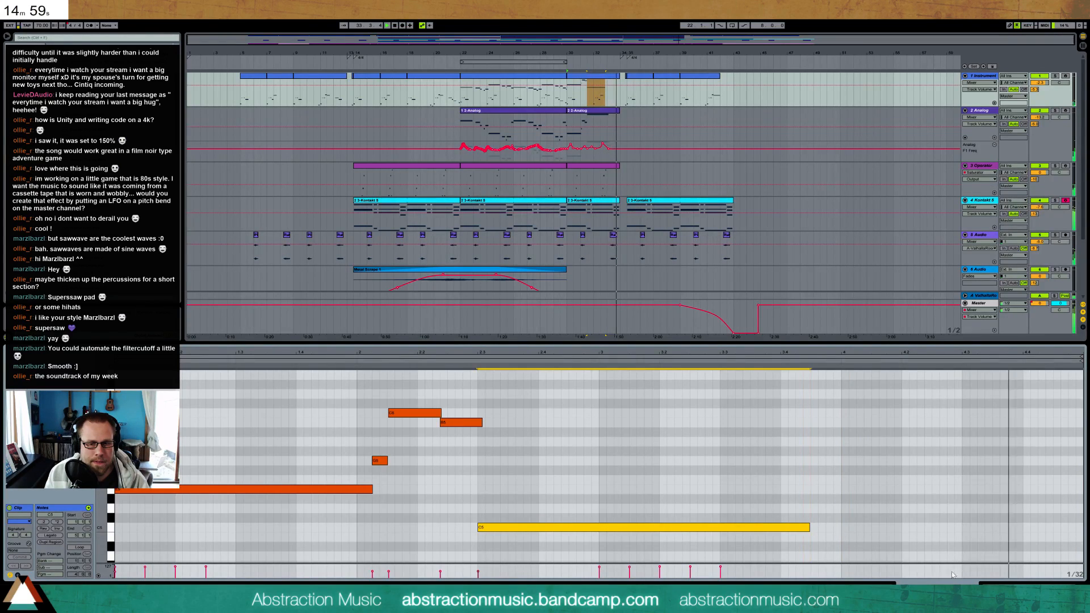
{"action": "key", "text": "shift+Tab"}
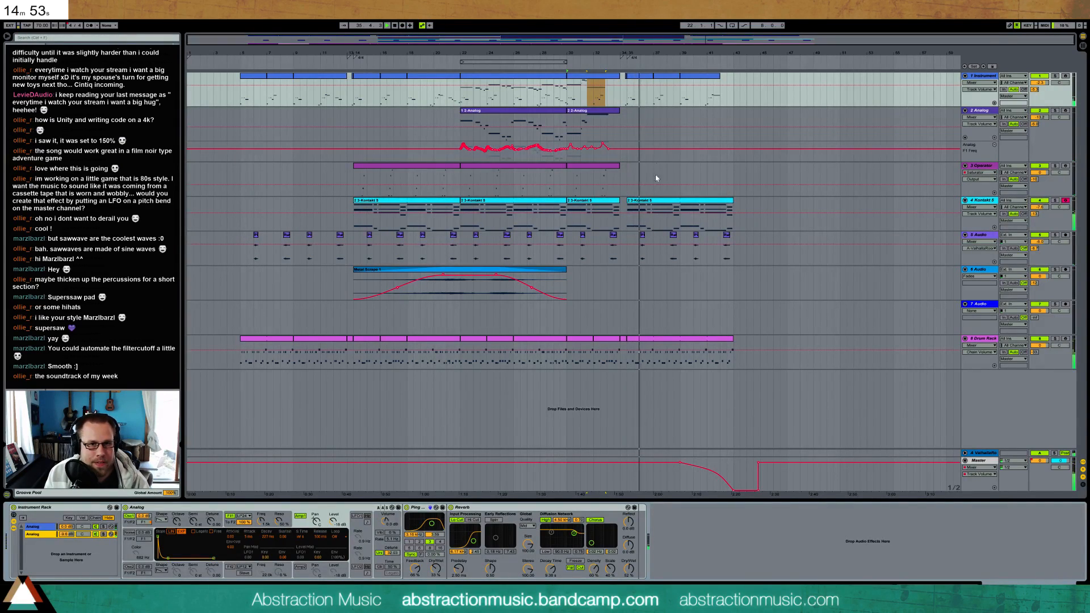
Stop playback and move all tracks' clips from bar 35 to the end about one beat later
{"action": "key", "text": "space"}
{"action": "left_click_drag", "start_coordinate": [697, 41], "coordinate": [490, 52]}
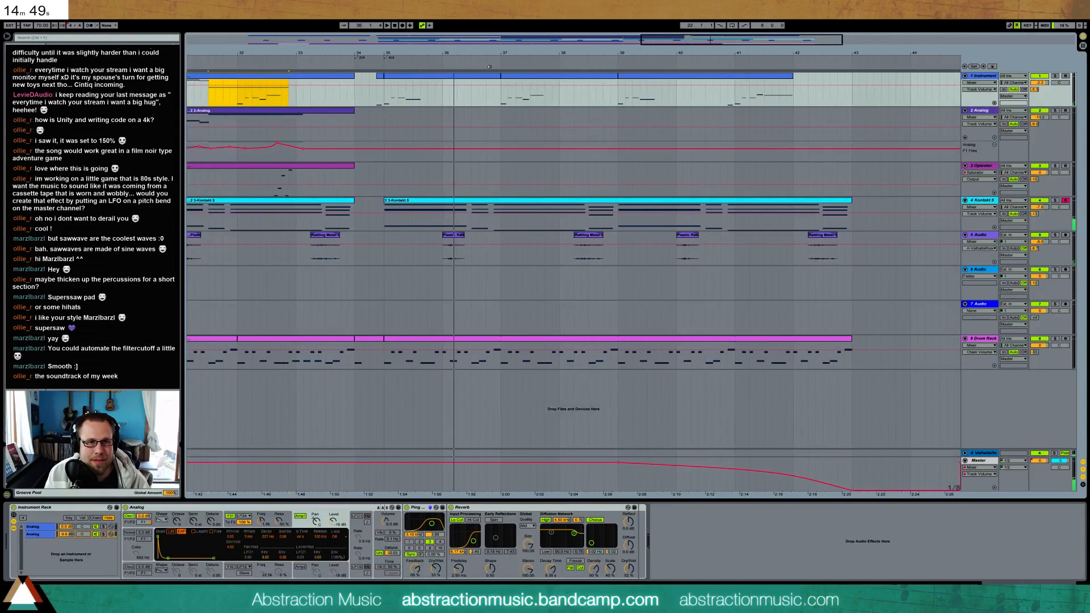
{"action": "left_click_drag", "start_coordinate": [422, 82], "coordinate": [848, 352]}
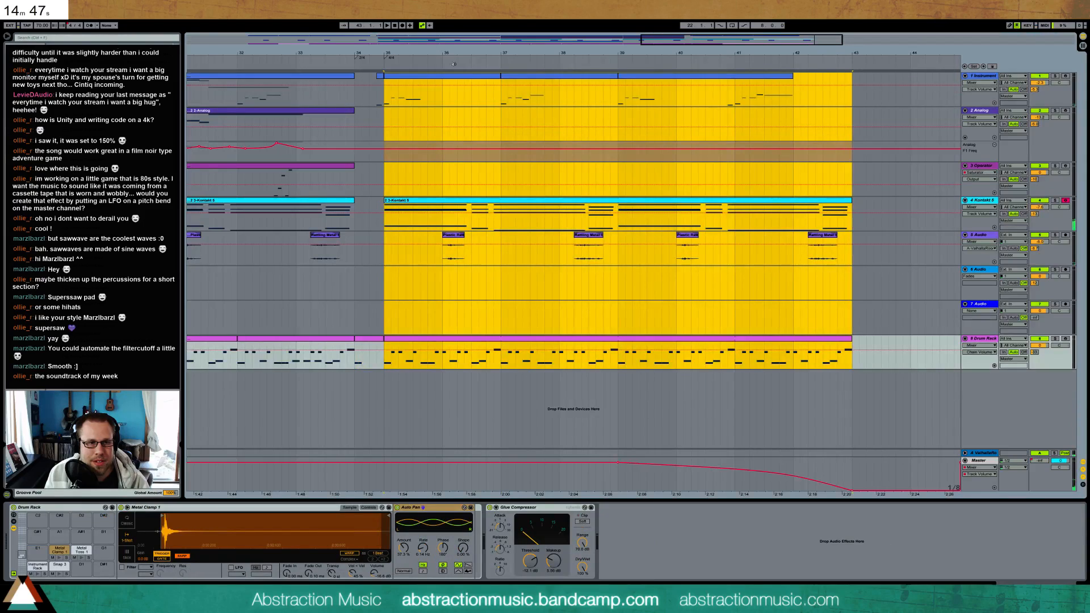
{"action": "left_click_drag", "start_coordinate": [449, 79], "coordinate": [462, 83]}
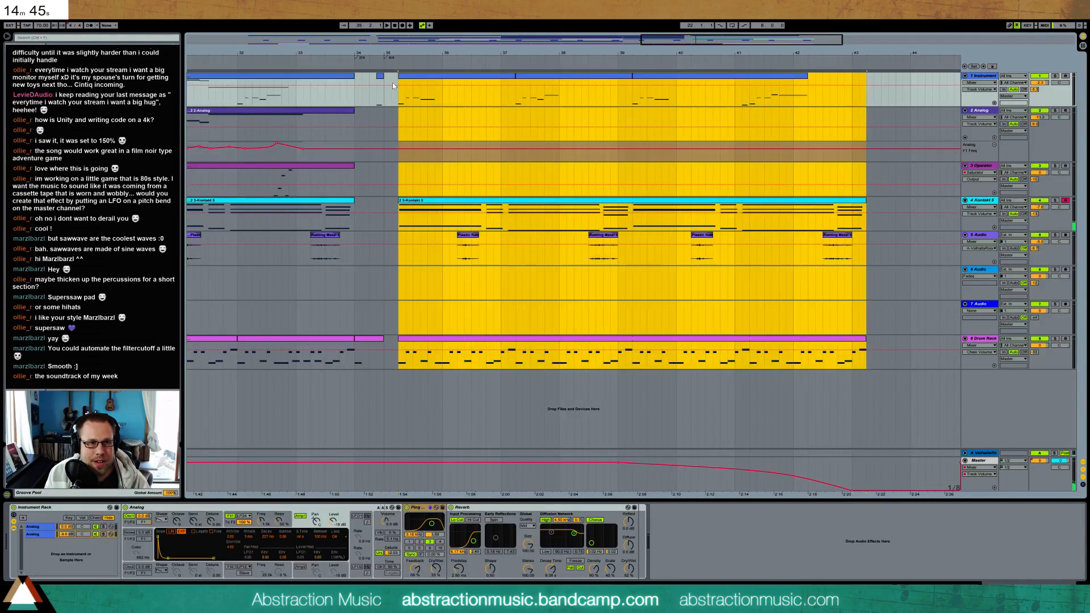
Move the short Instrument pickup clip up against the following clip and shift the 4/4 marker to the start of the delayed section
{"action": "left_click", "coordinate": [380, 80]}
{"action": "left_click", "coordinate": [390, 81]}
{"action": "left_click", "coordinate": [386, 59]}
{"action": "key", "text": "Right"}
{"action": "key", "text": "Right"}
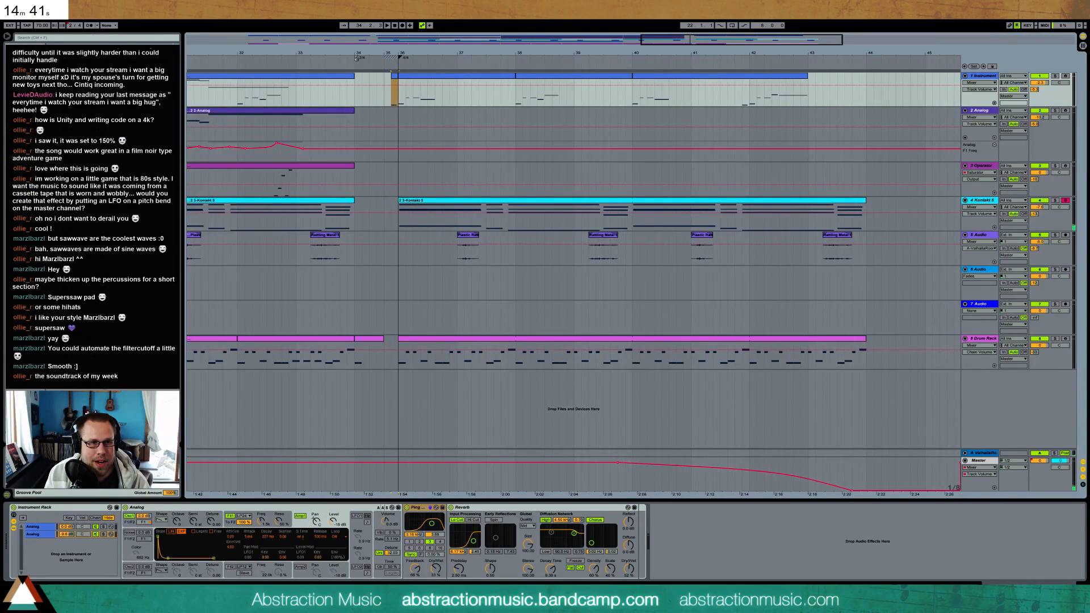
Set the time signature marker at bar 34 to 3/4 and play back the transition into the final section
{"action": "right_click", "coordinate": [357, 59]}
{"action": "left_click", "coordinate": [379, 62]}
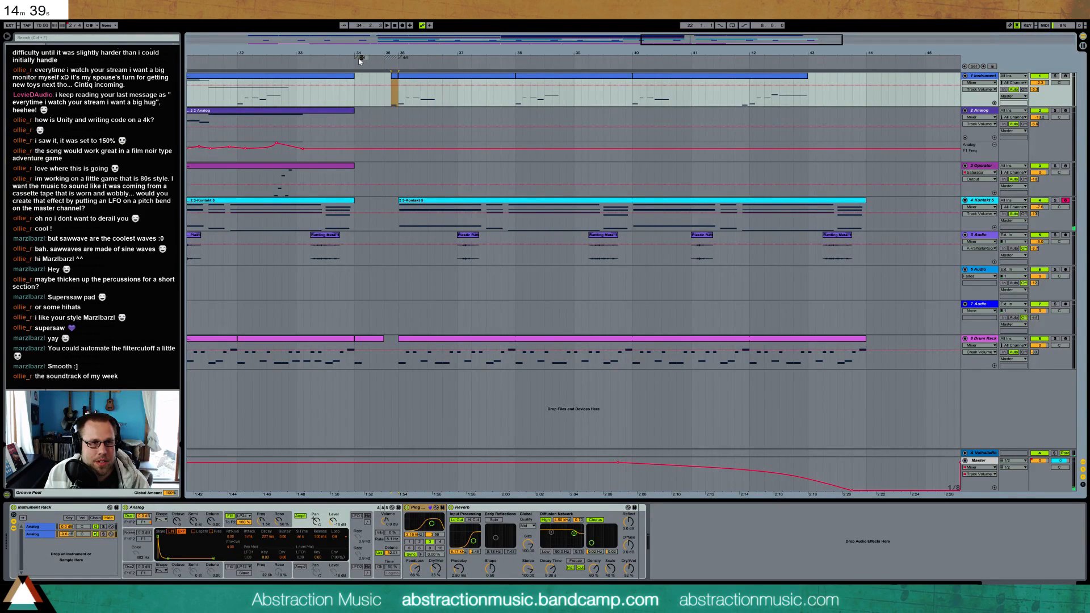
{"action": "type", "text": "3/4"}
{"action": "key", "text": "Return"}
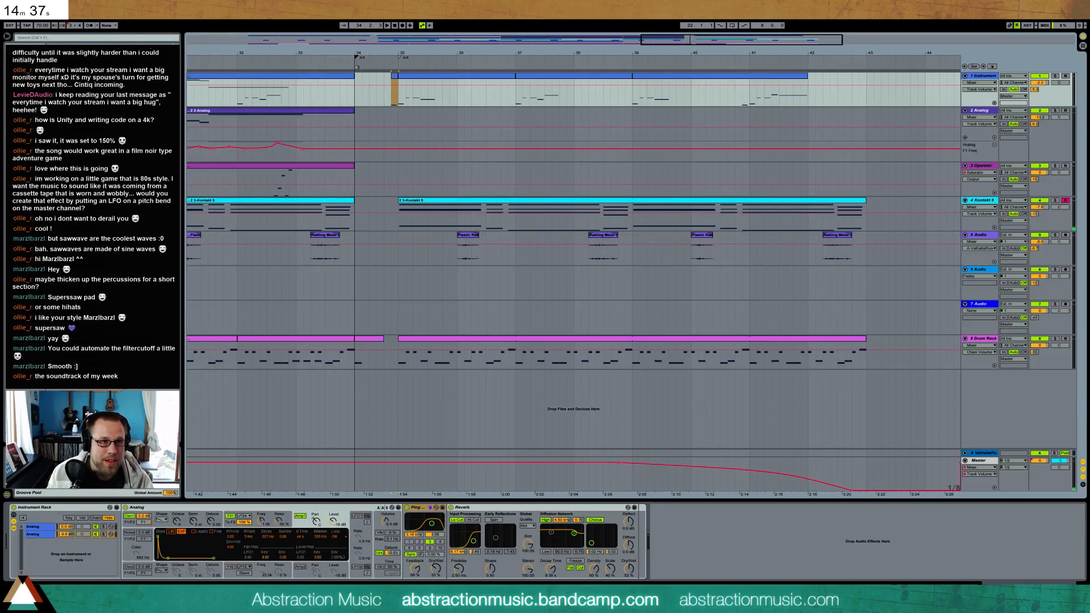
{"action": "left_click_drag", "start_coordinate": [441, 53], "coordinate": [568, 34]}
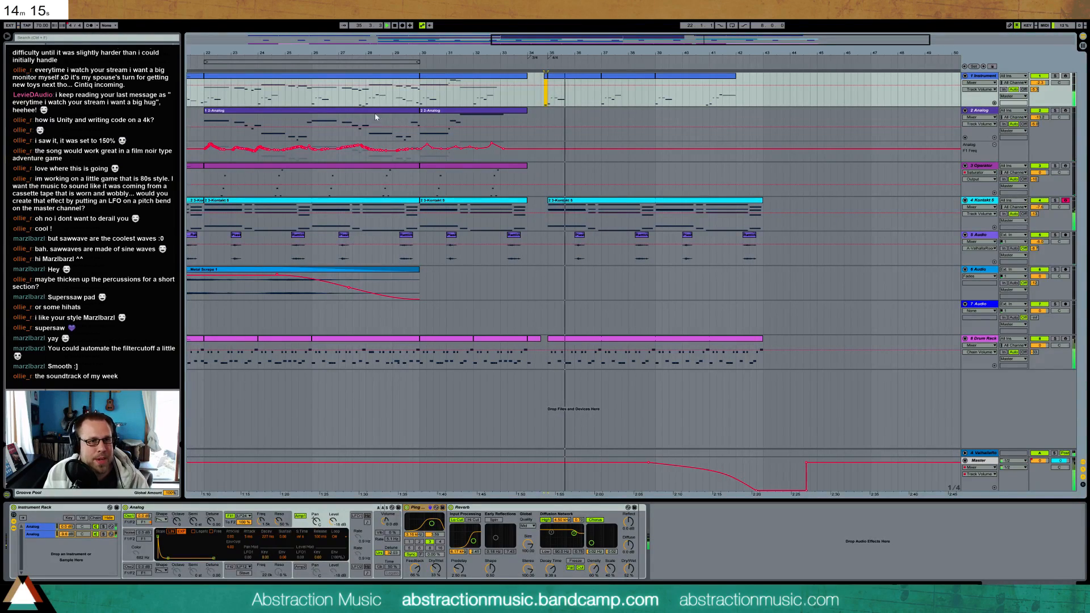
{"action": "scroll", "coordinate": [470, 173], "scroll_direction": "left", "scroll_amount": 3}
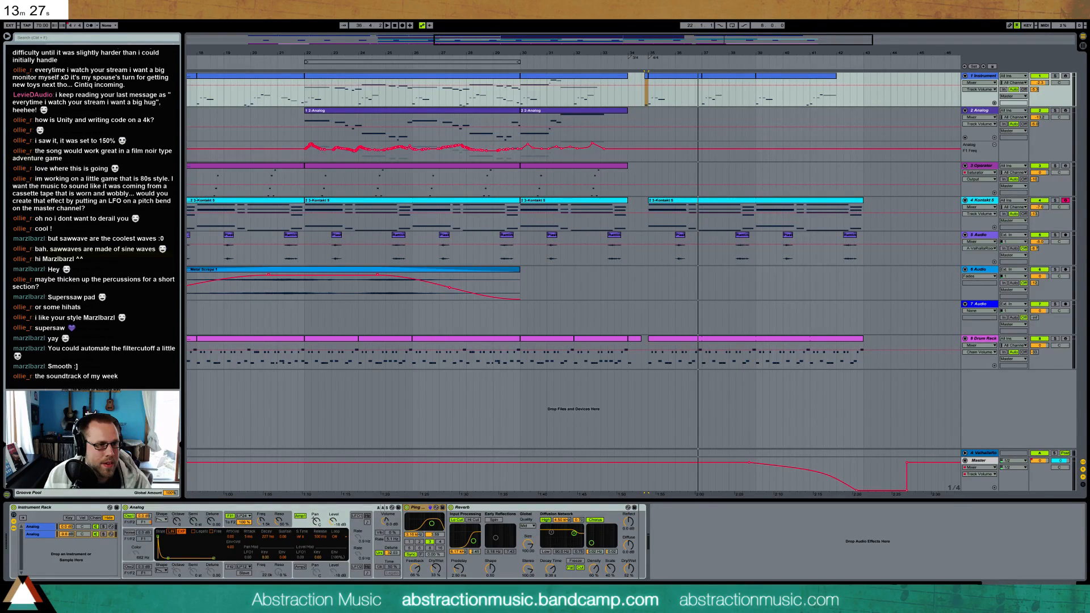
Place the Long Rain sample on audio track 7 starting at bar 30 and locate the clip's far end
{"action": "left_click_drag", "start_coordinate": [97, 227], "coordinate": [522, 310]}
{"action": "left_click_drag", "start_coordinate": [863, 313], "coordinate": [922, 305]}
{"action": "key", "text": "End"}
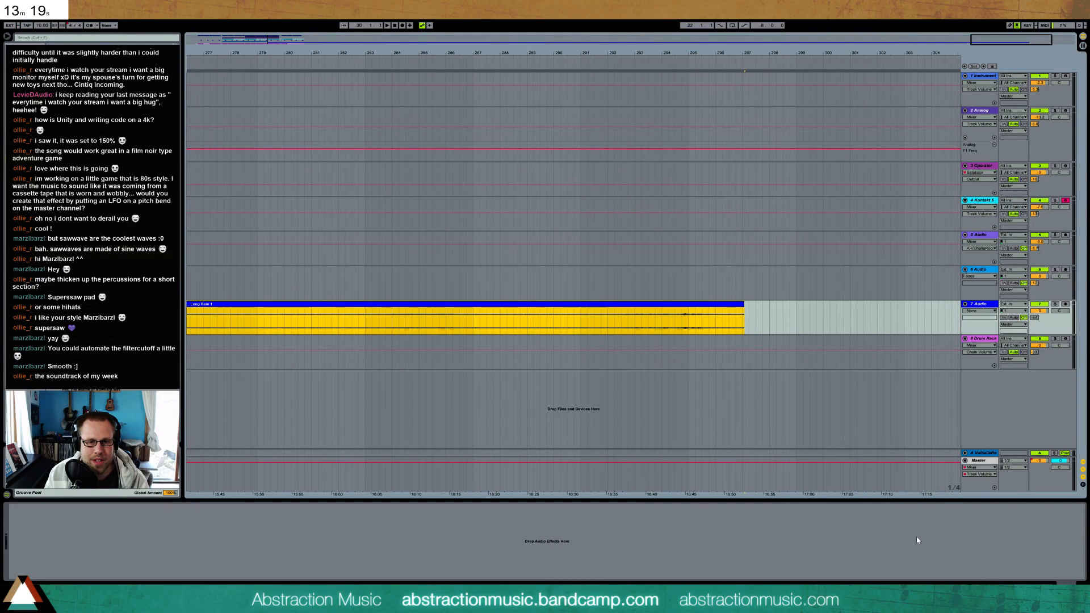
{"action": "left_click_drag", "start_coordinate": [994, 43], "coordinate": [444, 47]}
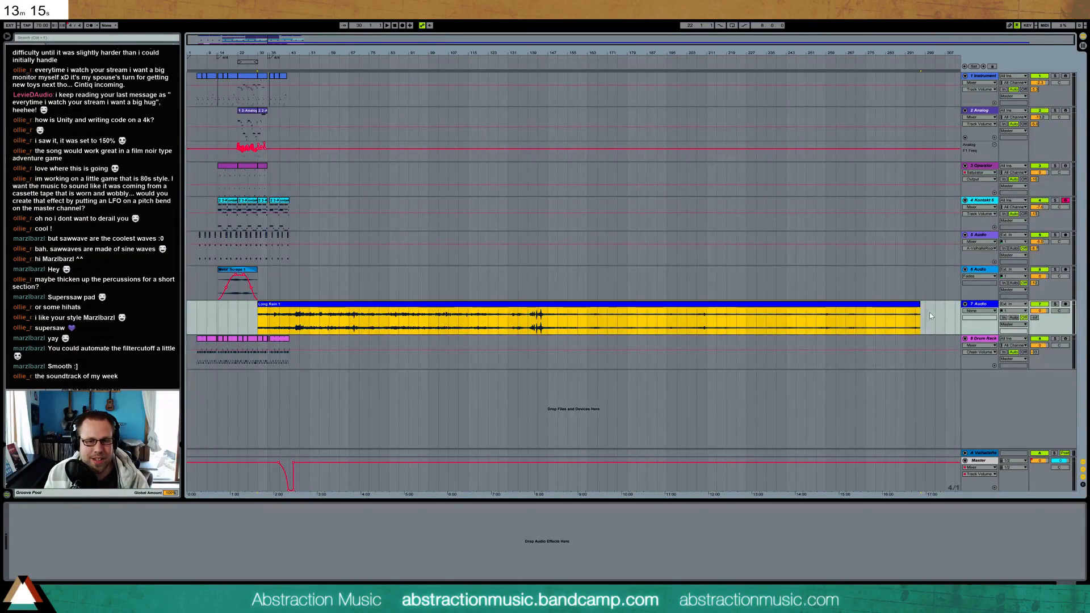
Trim the Long Rain clip to run from bar 34 to the end of the final section and give it a fade-in
{"action": "left_click_drag", "start_coordinate": [920, 316], "coordinate": [295, 316]}
{"action": "left_click_drag", "start_coordinate": [278, 53], "coordinate": [505, 113]}
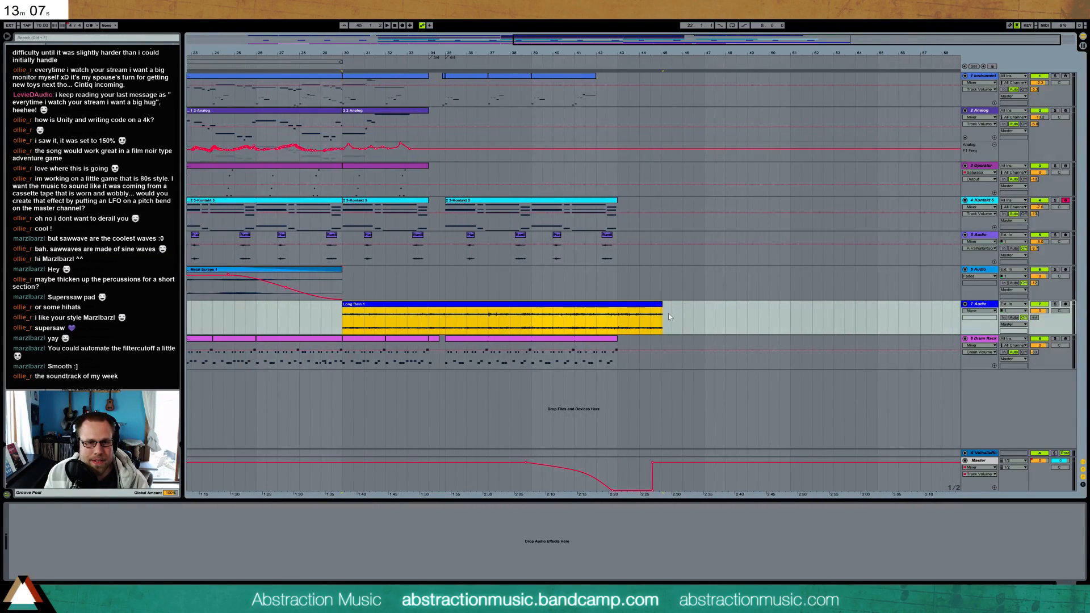
{"action": "left_click_drag", "start_coordinate": [662, 310], "coordinate": [619, 308]}
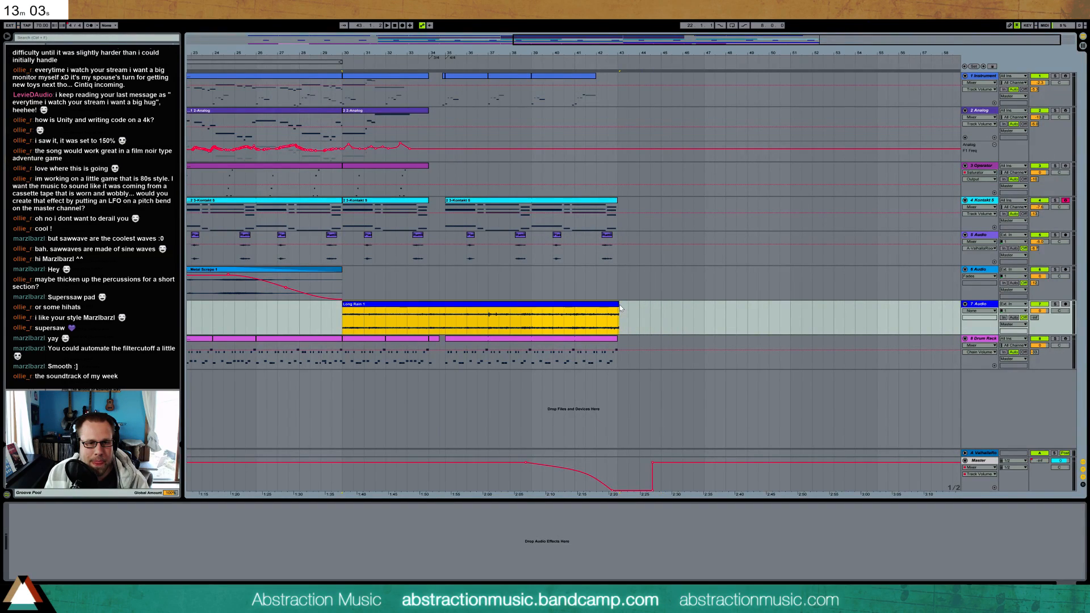
{"action": "left_click_drag", "start_coordinate": [344, 315], "coordinate": [466, 310]}
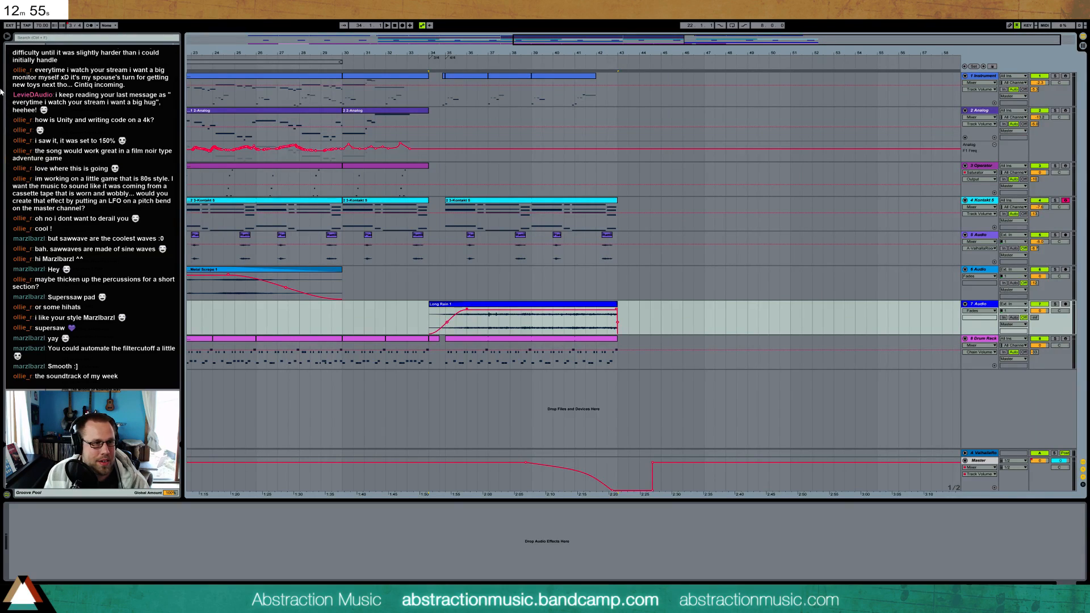
Add EQ Eight to the rain track, raise its low-cut frequency and lower the track volume during playback
{"action": "left_click", "coordinate": [29, 73]}
{"action": "left_click_drag", "start_coordinate": [79, 114], "coordinate": [154, 554]}
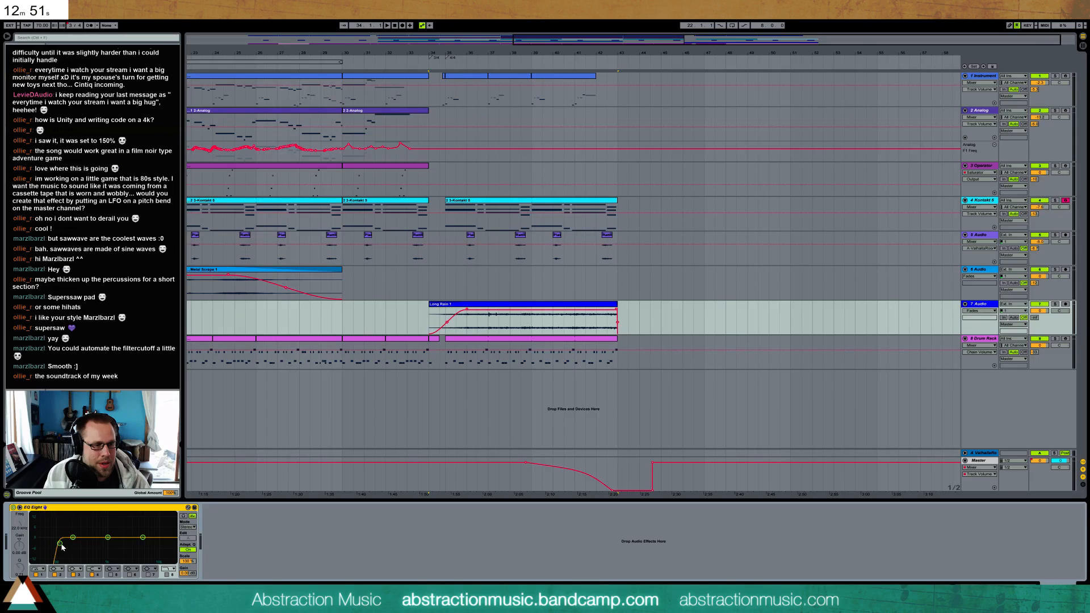
{"action": "left_click_drag", "start_coordinate": [60, 544], "coordinate": [79, 543]}
{"action": "key", "text": "space"}
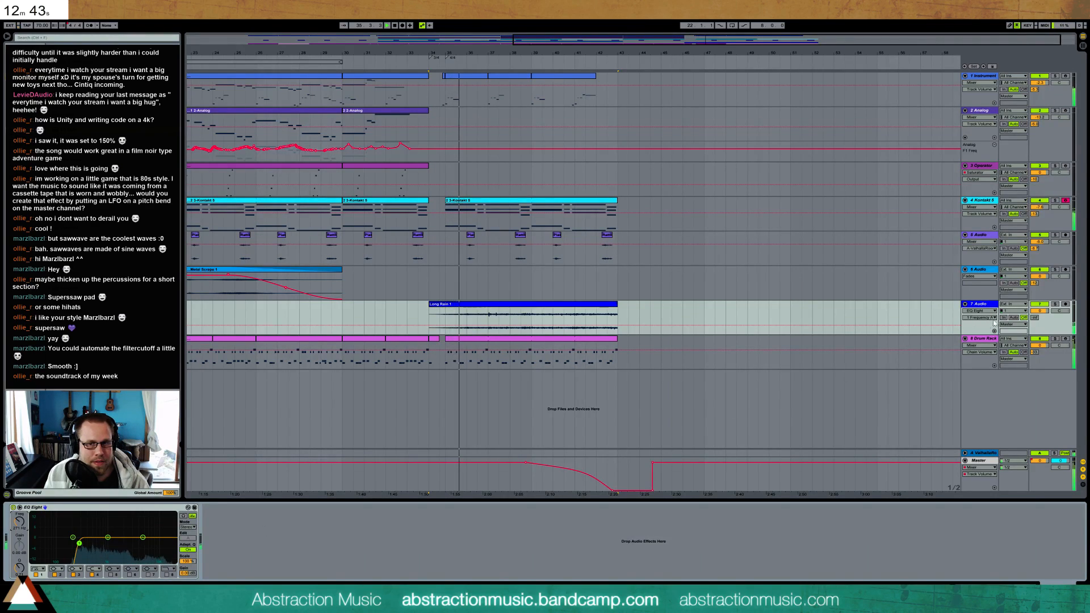
{"action": "left_click_drag", "start_coordinate": [1041, 311], "coordinate": [1041, 322]}
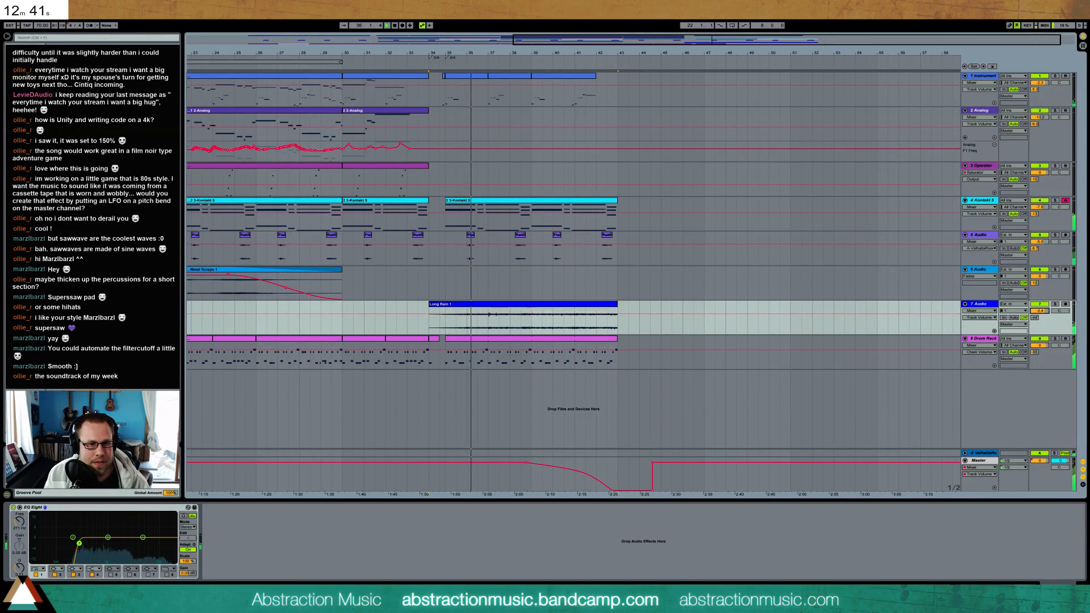
{"action": "mouse_move", "coordinate": [79, 544]}
{"action": "left_mouse_down"}
{"action": "mouse_move", "coordinate": [107, 544]}
{"action": "mouse_move", "coordinate": [88, 543]}
{"action": "left_mouse_up"}
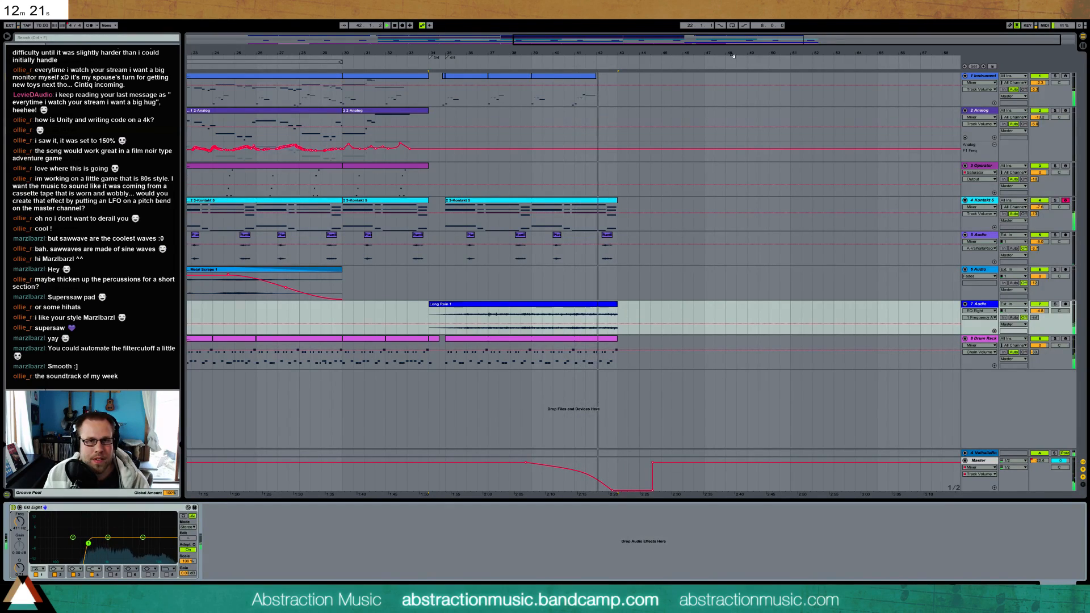
Shift the end point of the master volume fade-out to the end of the final clips and stop playback
{"action": "left_click", "coordinate": [614, 489]}
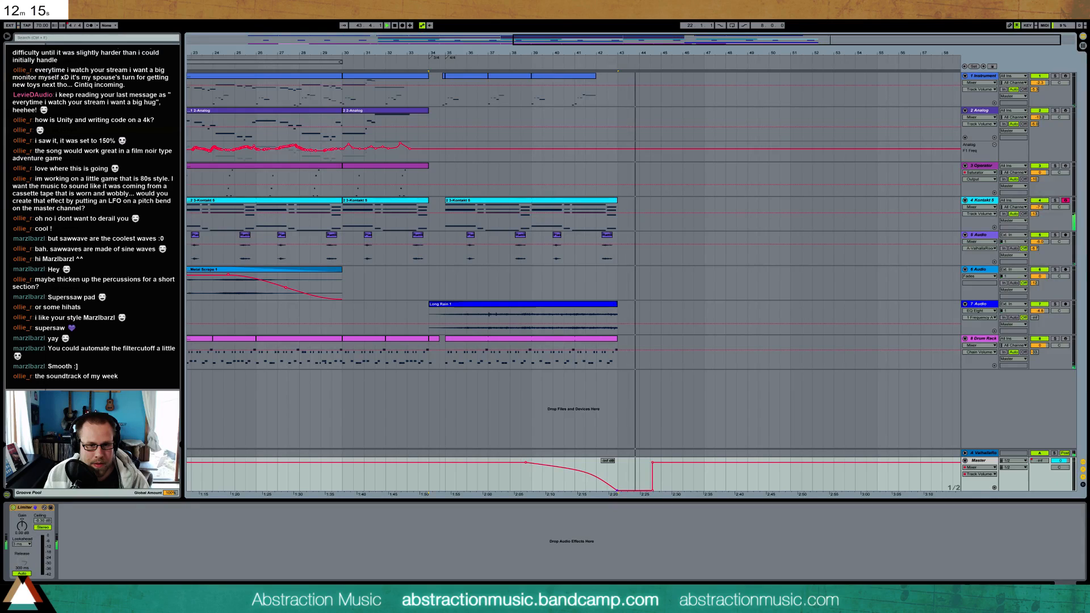
{"action": "key", "text": "space"}
{"action": "left_click_drag", "start_coordinate": [721, 40], "coordinate": [714, 13]}
Insert a new audio track below the Drum Rack and raise its reverb send
{"action": "left_click", "coordinate": [978, 343]}
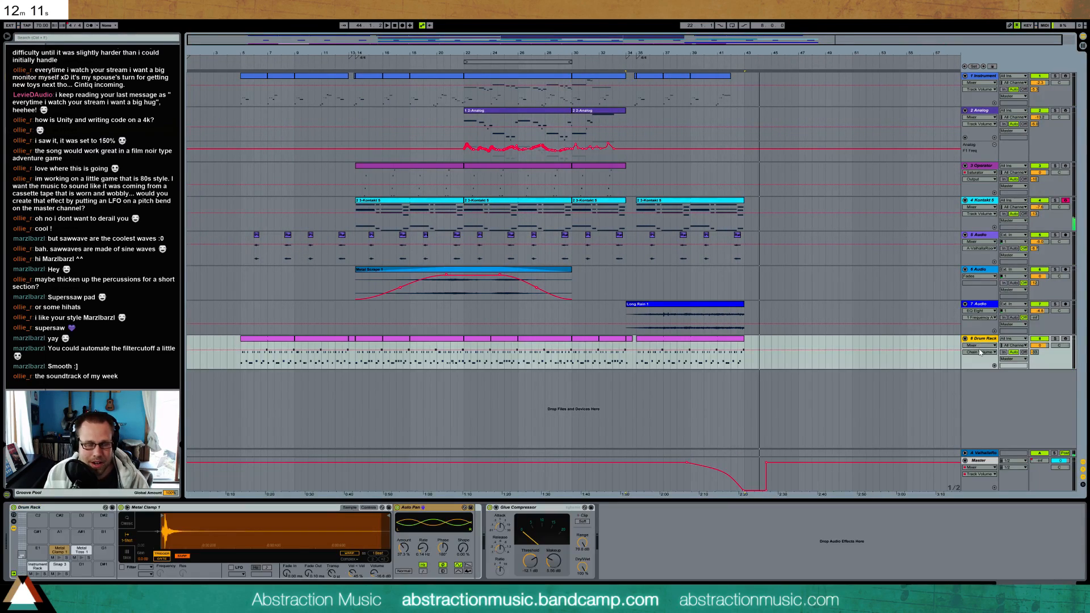
{"action": "key", "text": "ctrl+t"}
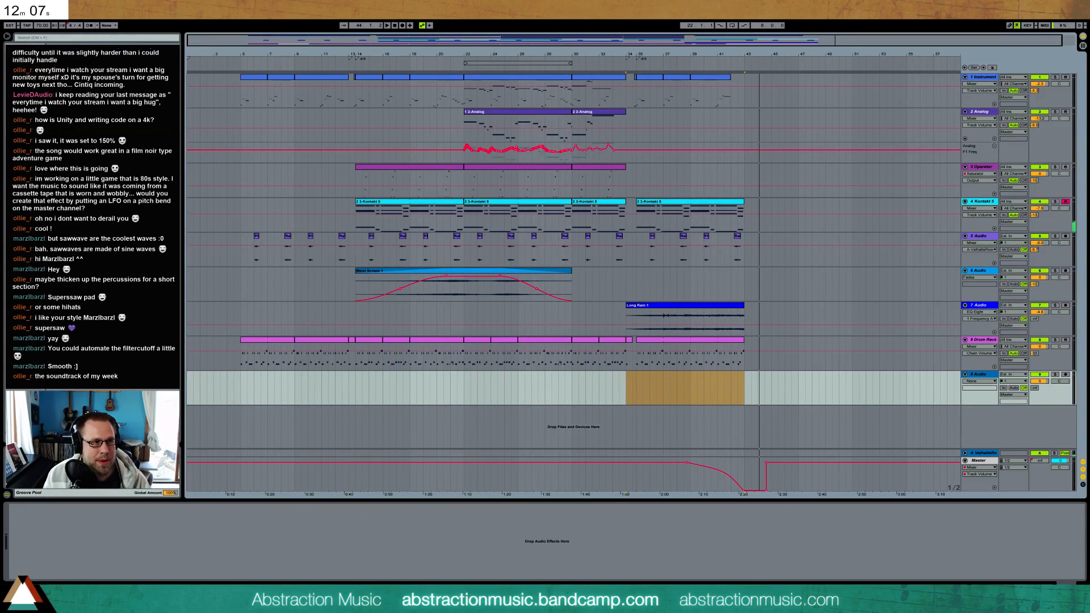
{"action": "left_click", "coordinate": [29, 107]}
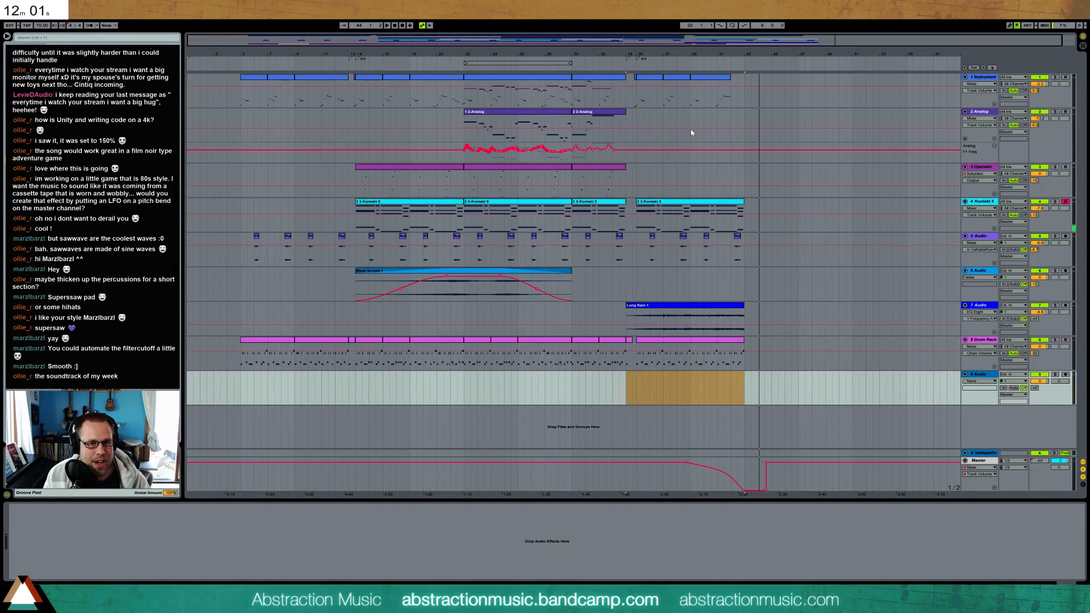
{"action": "left_click_drag", "start_coordinate": [641, 40], "coordinate": [641, 101]}
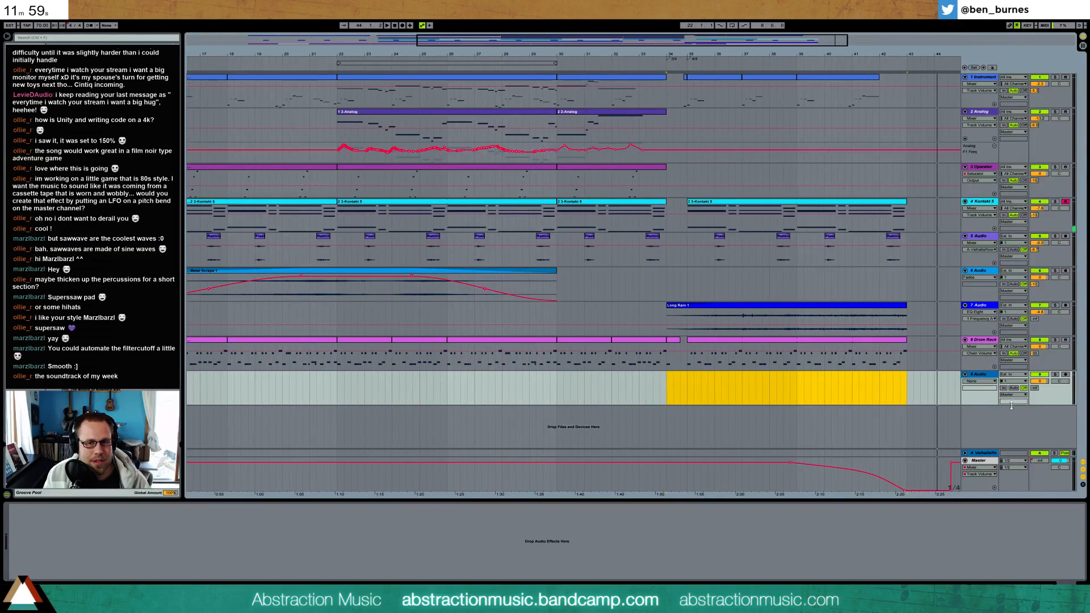
{"action": "left_click_drag", "start_coordinate": [1036, 389], "coordinate": [1036, 369]}
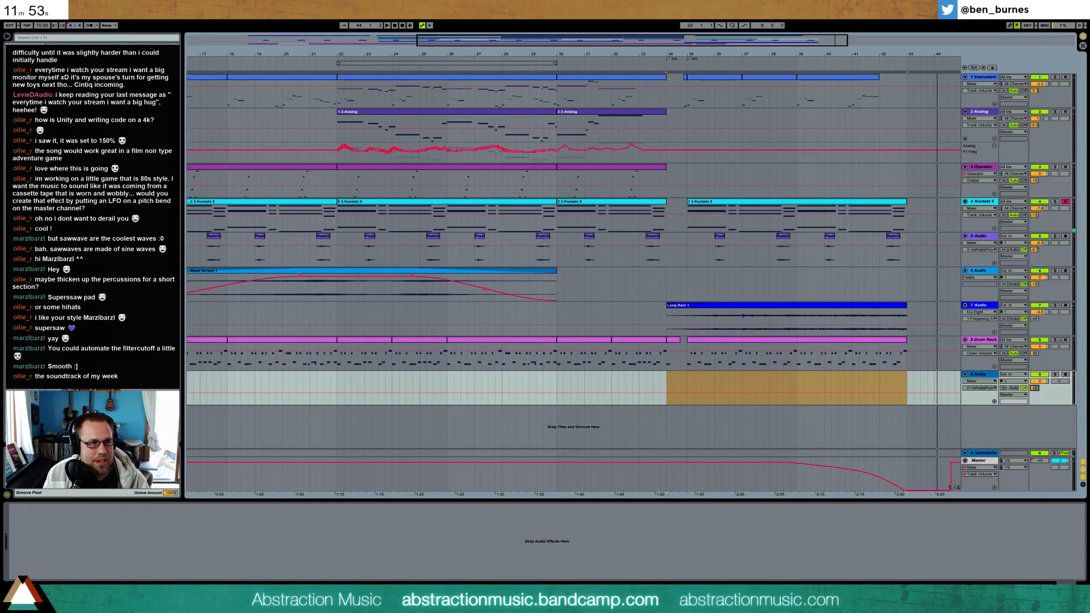
Place a short snare hit sample in bar 26 of the new track, play it back and raise the track's reverb send further
{"action": "left_click", "coordinate": [25, 100]}
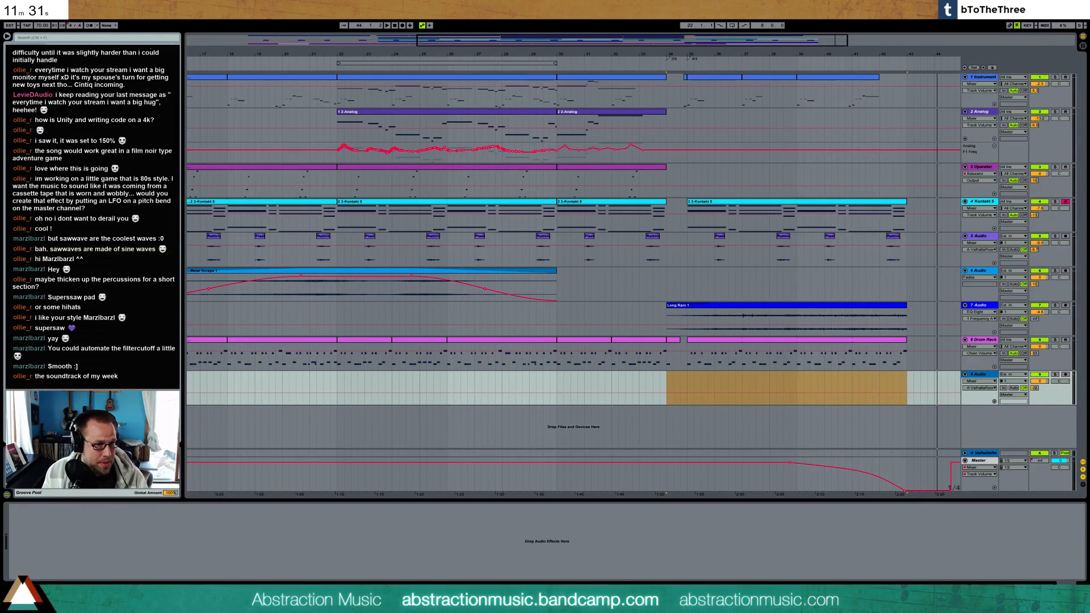
{"action": "left_click_drag", "start_coordinate": [400, 379], "coordinate": [455, 378]}
{"action": "left_click_drag", "start_coordinate": [498, 45], "coordinate": [538, 46]}
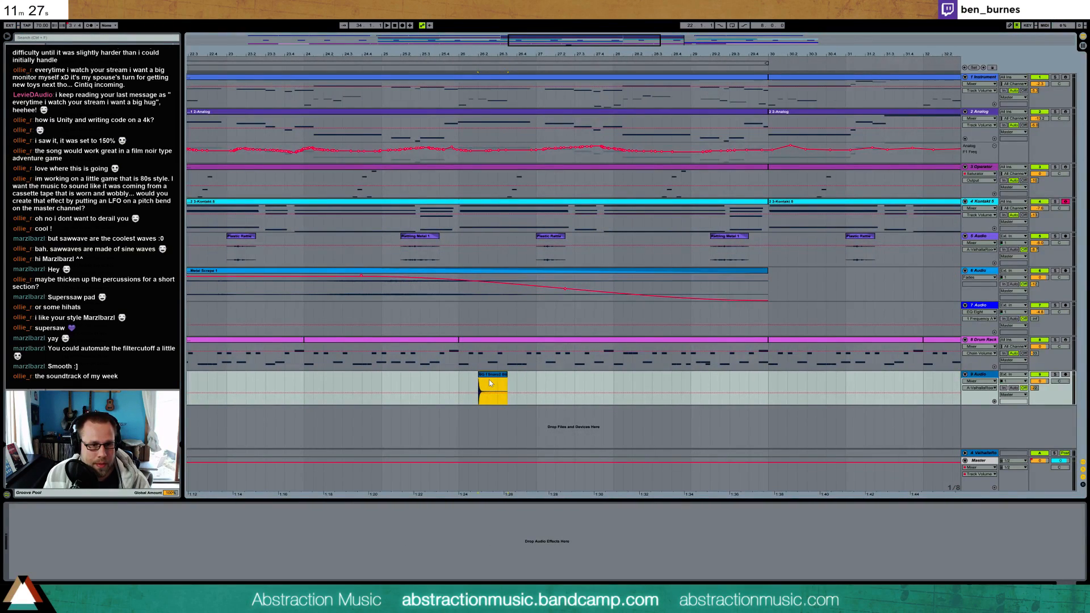
{"action": "left_click_drag", "start_coordinate": [490, 382], "coordinate": [499, 381]}
{"action": "left_click", "coordinate": [458, 383]}
{"action": "key", "text": "space"}
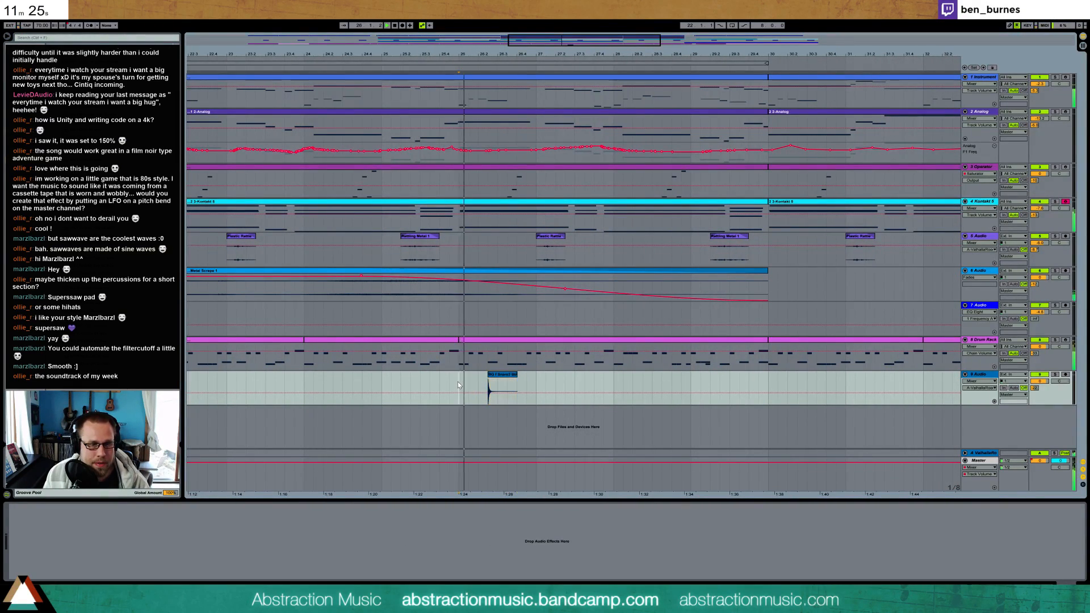
{"action": "left_click_drag", "start_coordinate": [1035, 389], "coordinate": [1034, 382]}
{"action": "left_click", "coordinate": [497, 376]}
{"action": "key", "text": "space"}
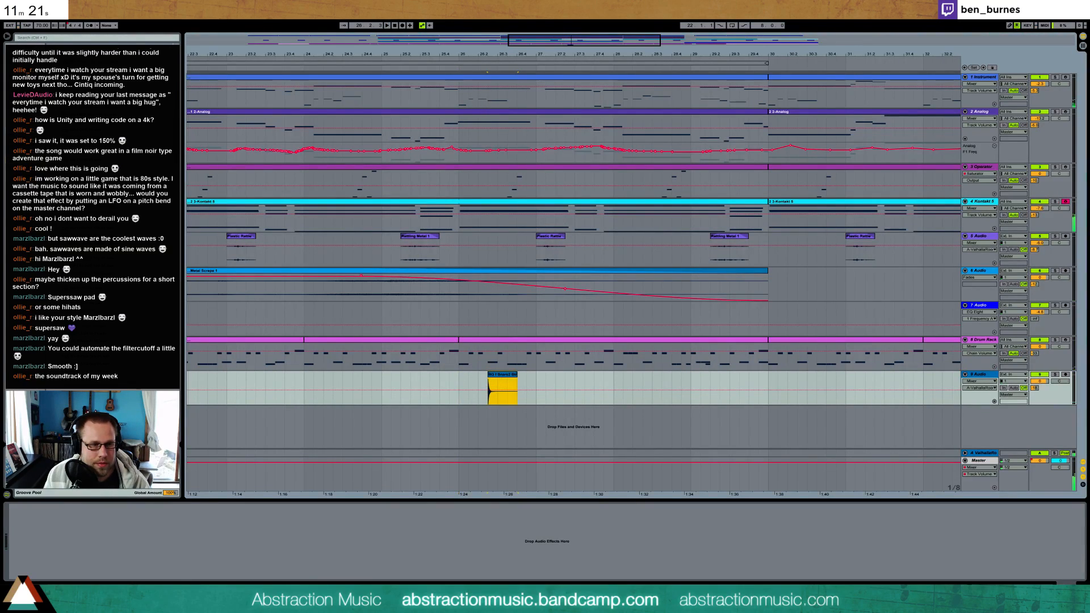
Copy the hit into a seven-hit pattern across bars 26 to 29 and duplicate those four bars to bar 30
{"action": "left_click_drag", "start_coordinate": [574, 55], "coordinate": [537, 74]}
{"action": "left_click_drag", "start_coordinate": [414, 380], "coordinate": [876, 380]}
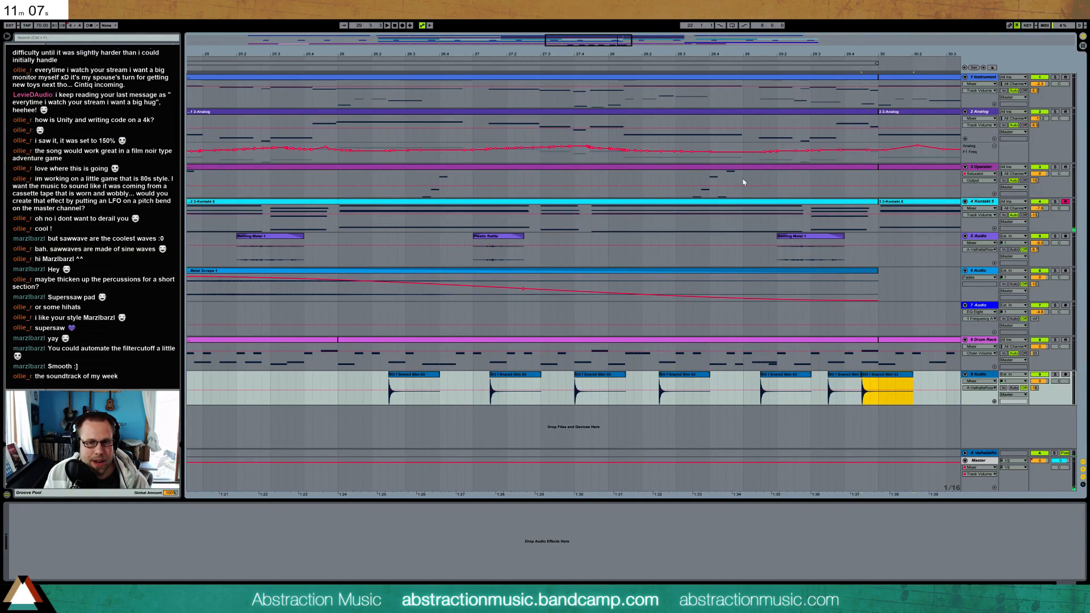
{"action": "left_click_drag", "start_coordinate": [445, 54], "coordinate": [302, 33]}
{"action": "left_click_drag", "start_coordinate": [247, 375], "coordinate": [525, 392]}
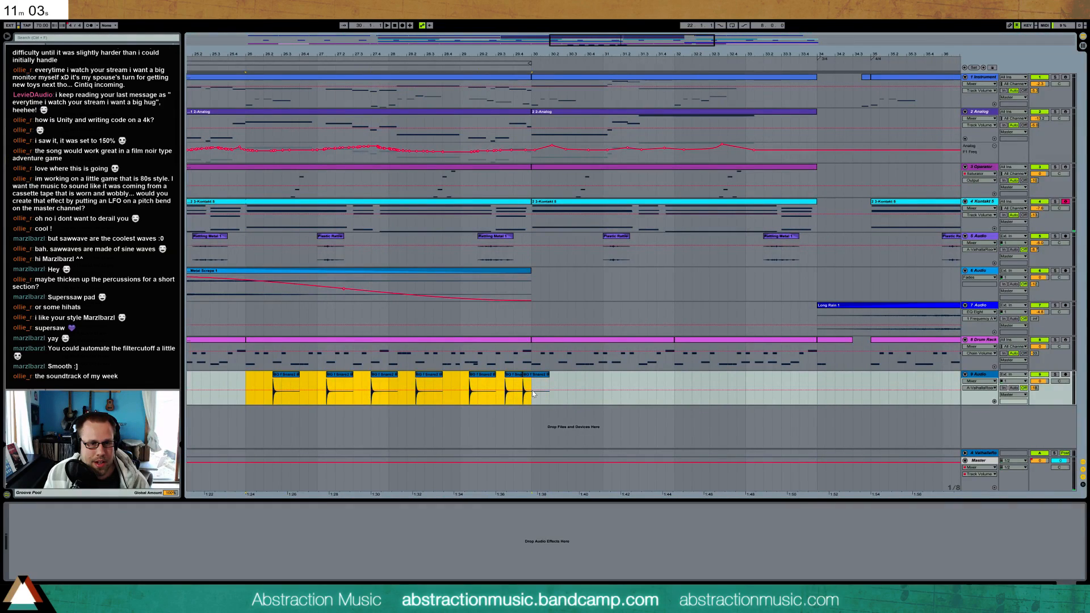
{"action": "key", "text": "ctrl+d"}
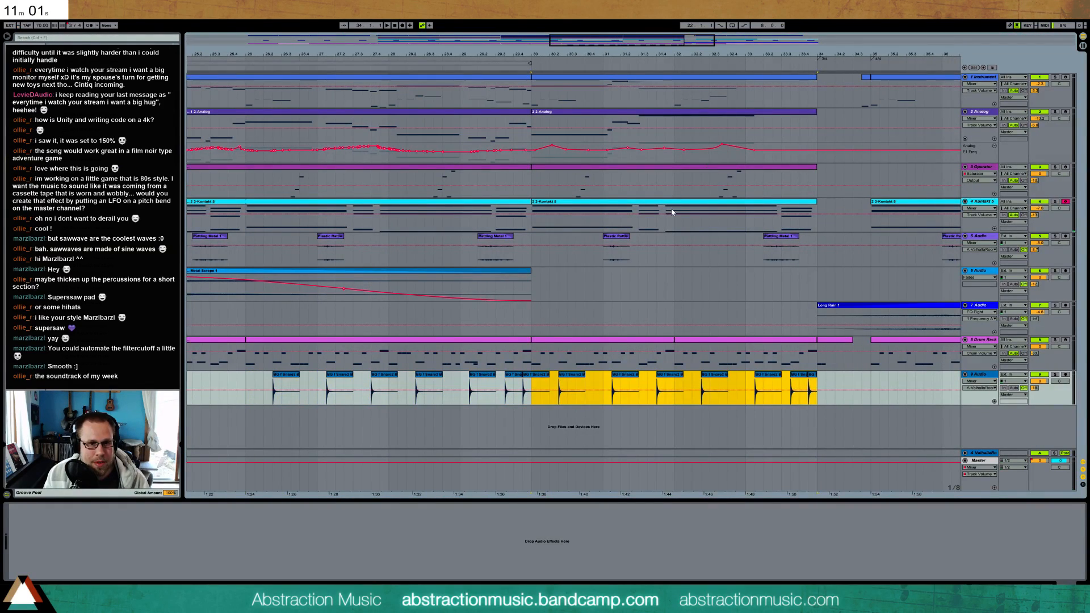
Vary the duplicated pattern from bar 30 by adding three extra hits, moving one hit slightly earlier and deleting the last hit
{"action": "mouse_move", "coordinate": [612, 385]}
{"action": "left_mouse_down"}
{"action": "mouse_move", "coordinate": [637, 385]}
{"action": "mouse_move", "coordinate": [620, 385]}
{"action": "left_mouse_up"}
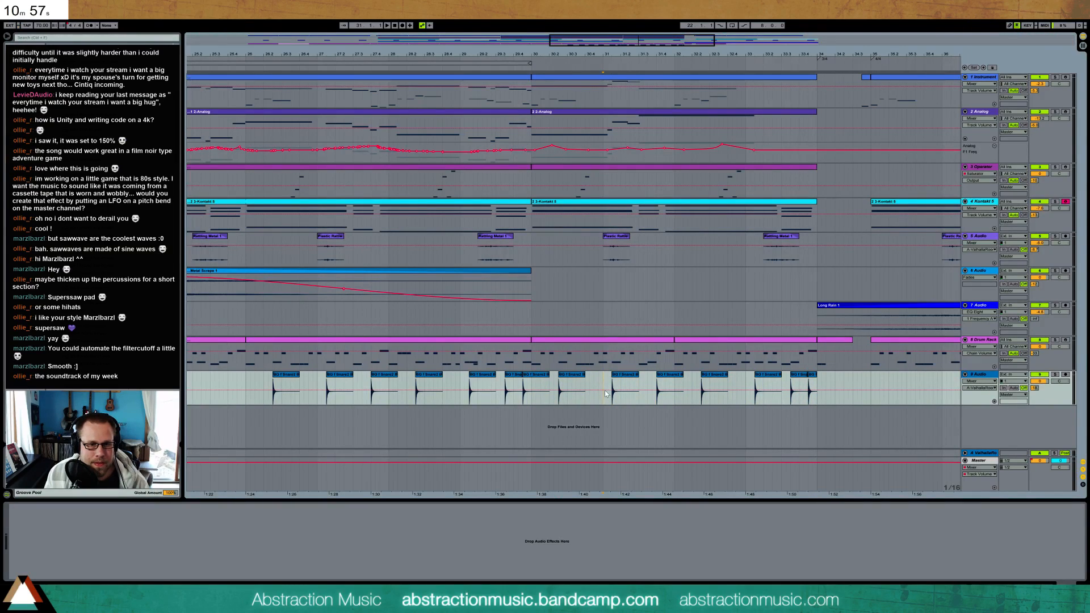
{"action": "left_click_drag", "start_coordinate": [598, 380], "coordinate": [658, 381]}
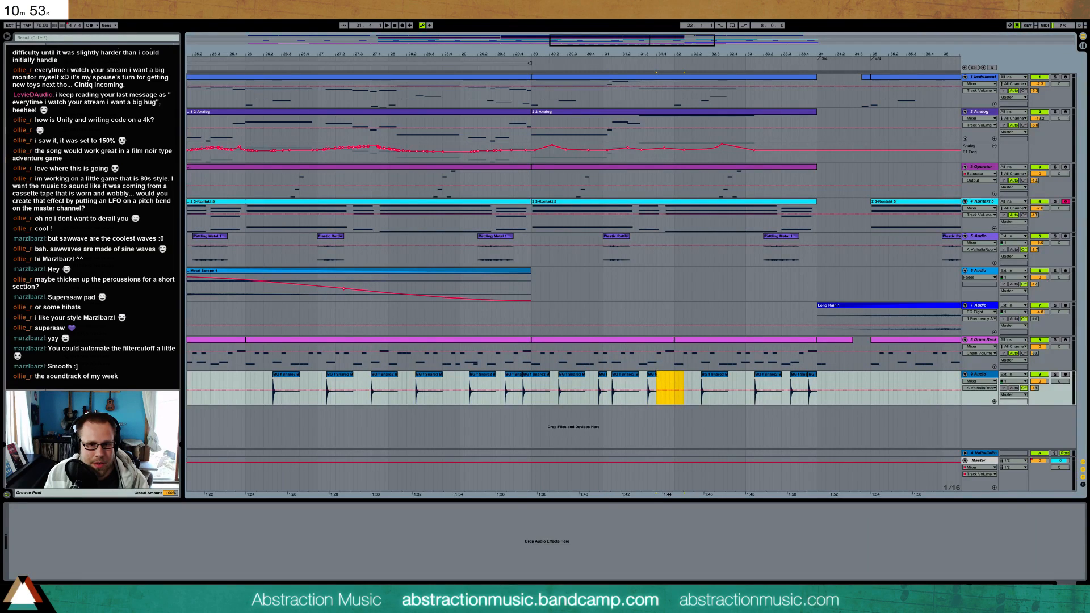
{"action": "left_click", "coordinate": [683, 385]}
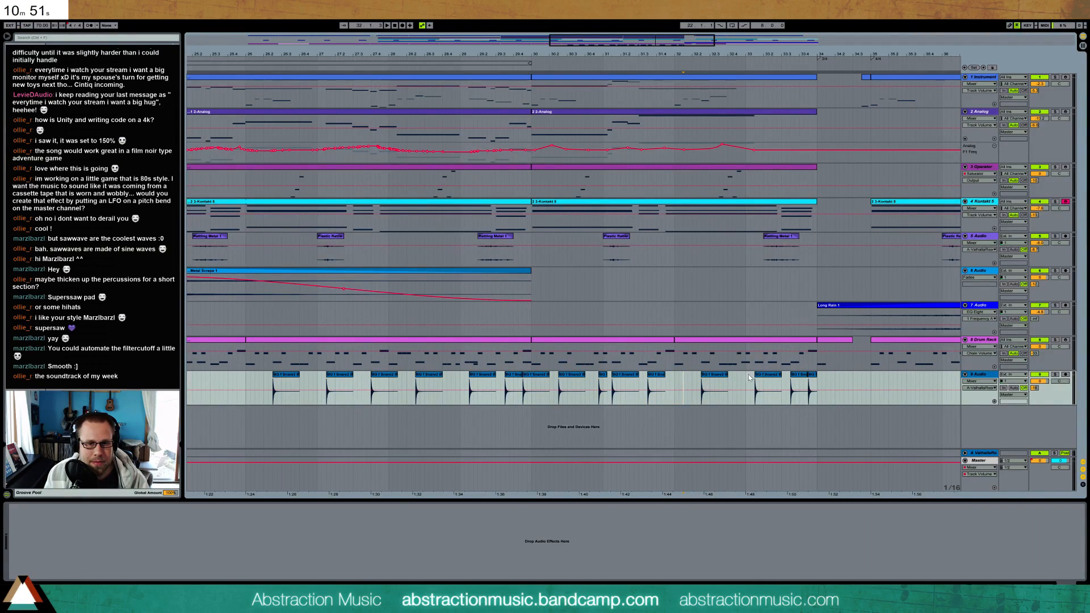
{"action": "left_click_drag", "start_coordinate": [740, 377], "coordinate": [770, 386]}
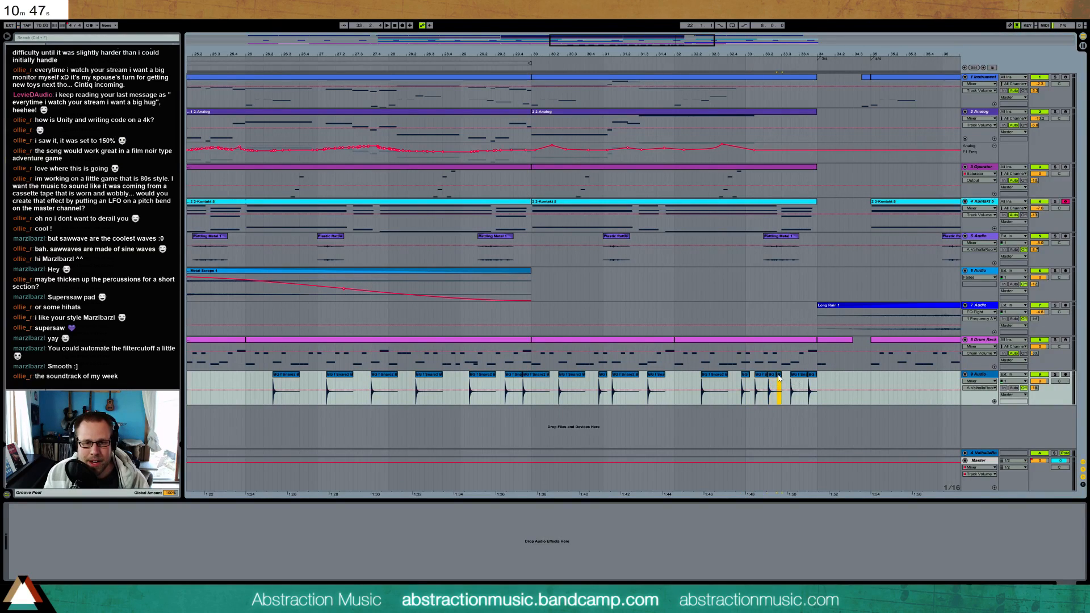
{"action": "left_click", "coordinate": [815, 376]}
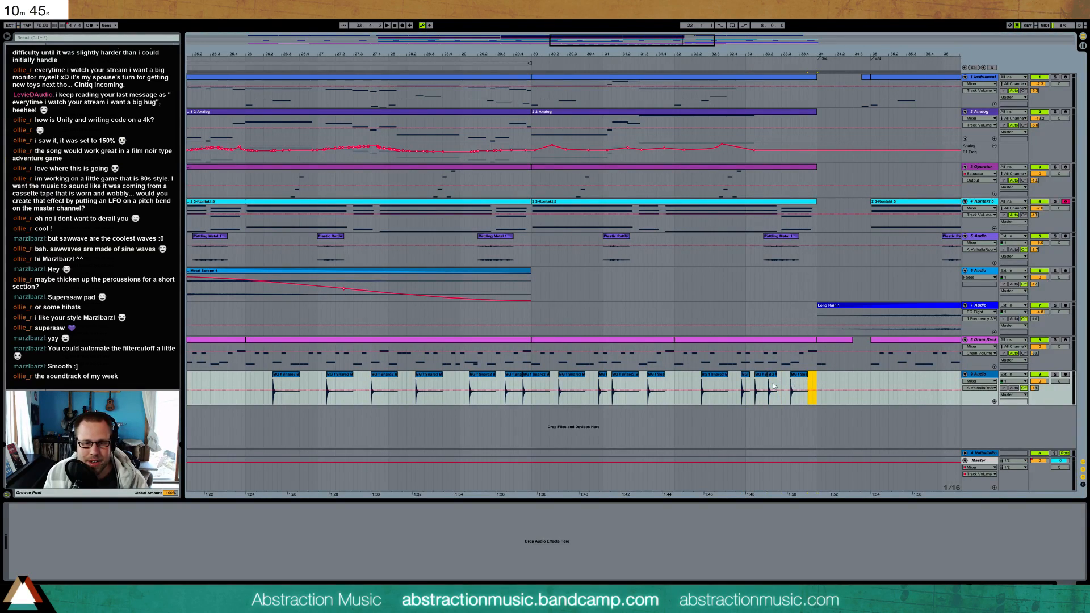
Play the snare pattern from bar 26, add a Utility device to its track and lower the device's gain
{"action": "left_click", "coordinate": [244, 381]}
{"action": "key", "text": "space"}
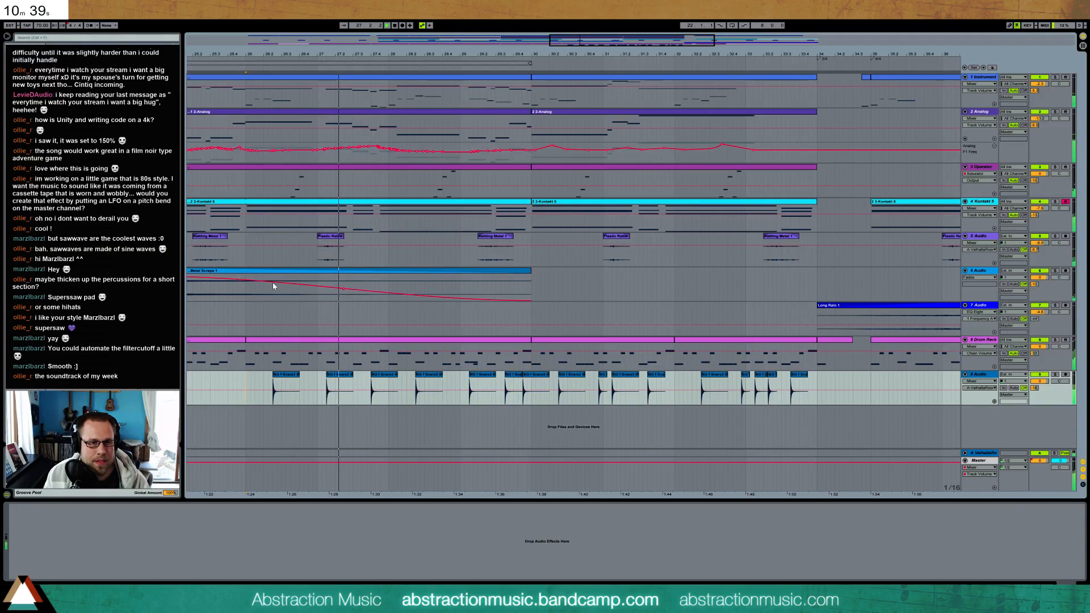
{"action": "left_click_drag", "start_coordinate": [766, 54], "coordinate": [769, 26]}
{"action": "left_click_drag", "start_coordinate": [672, 40], "coordinate": [674, 45]}
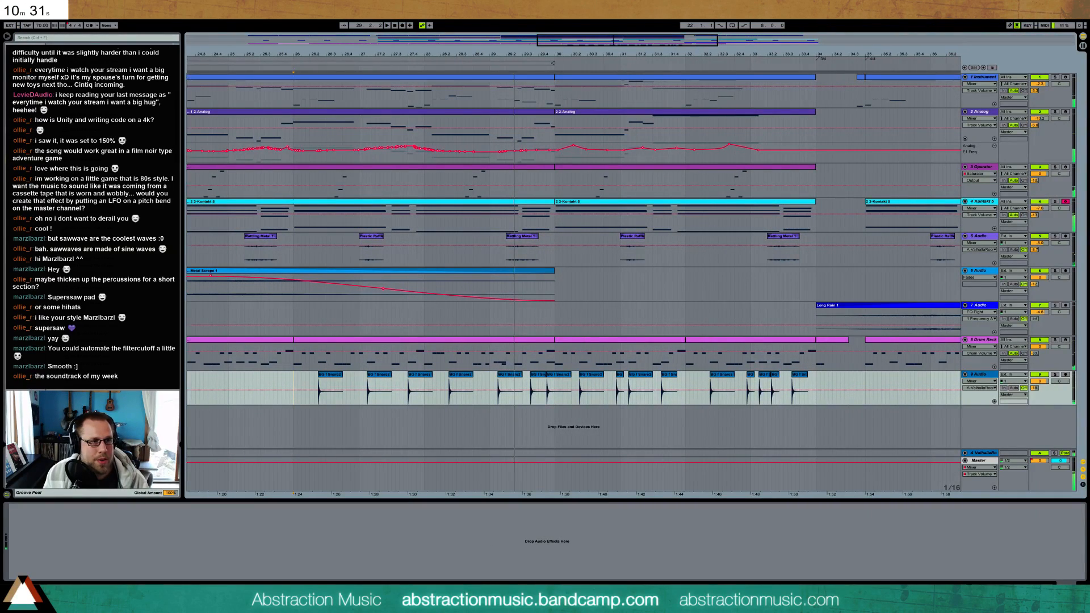
{"action": "left_click_drag", "start_coordinate": [91, 363], "coordinate": [89, 558]}
{"action": "left_click_drag", "start_coordinate": [27, 530], "coordinate": [27, 568]}
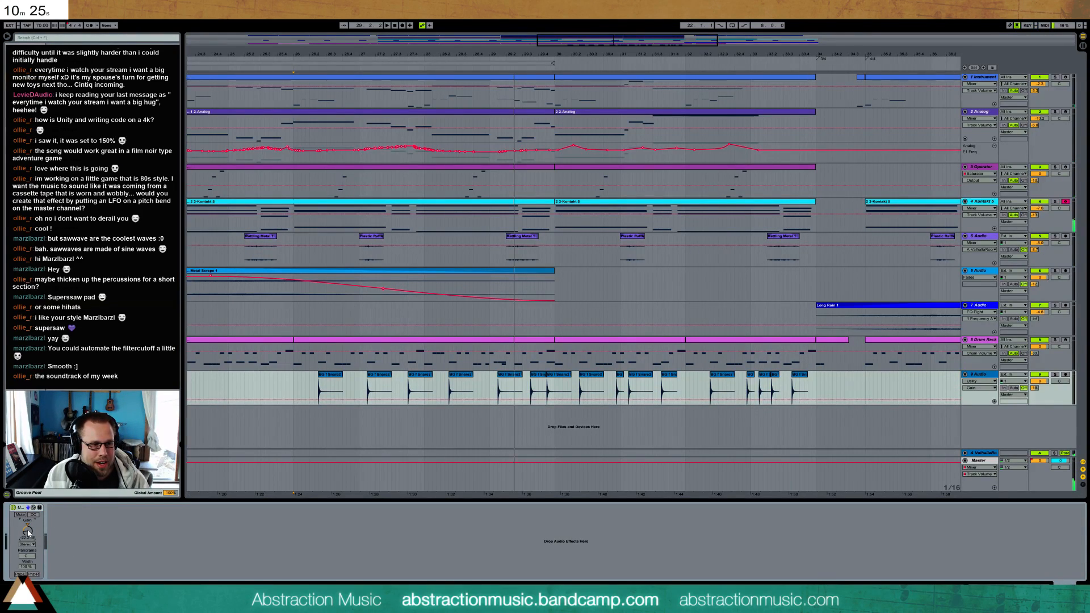
Automate the snare track's Utility gain as a ramp rising from bar 26 to bar 30 and play it back
{"action": "left_click_drag", "start_coordinate": [293, 394], "coordinate": [555, 395]}
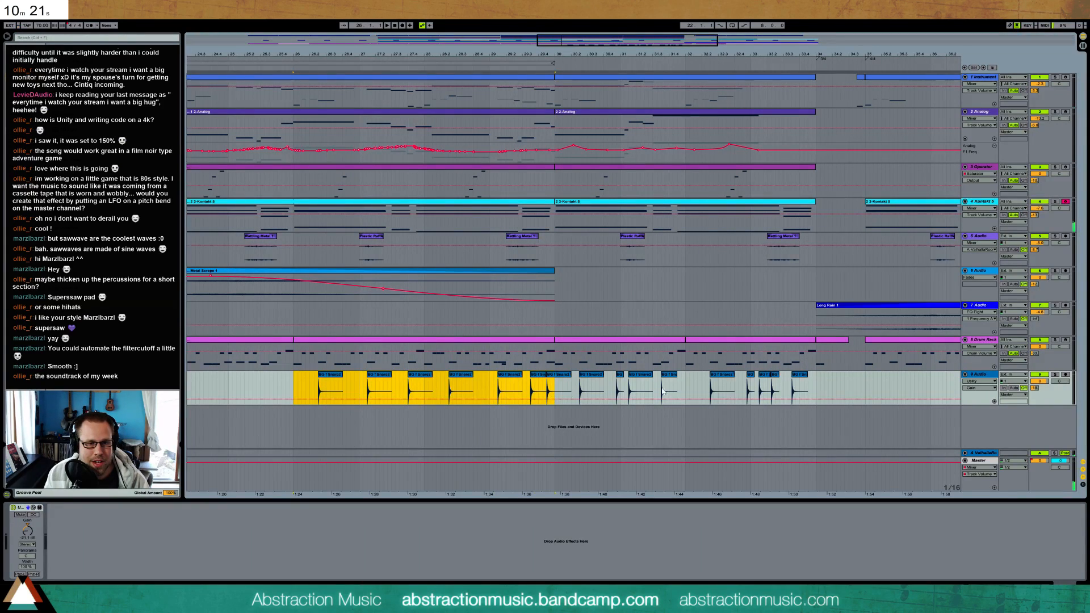
{"action": "left_click", "coordinate": [686, 385]}
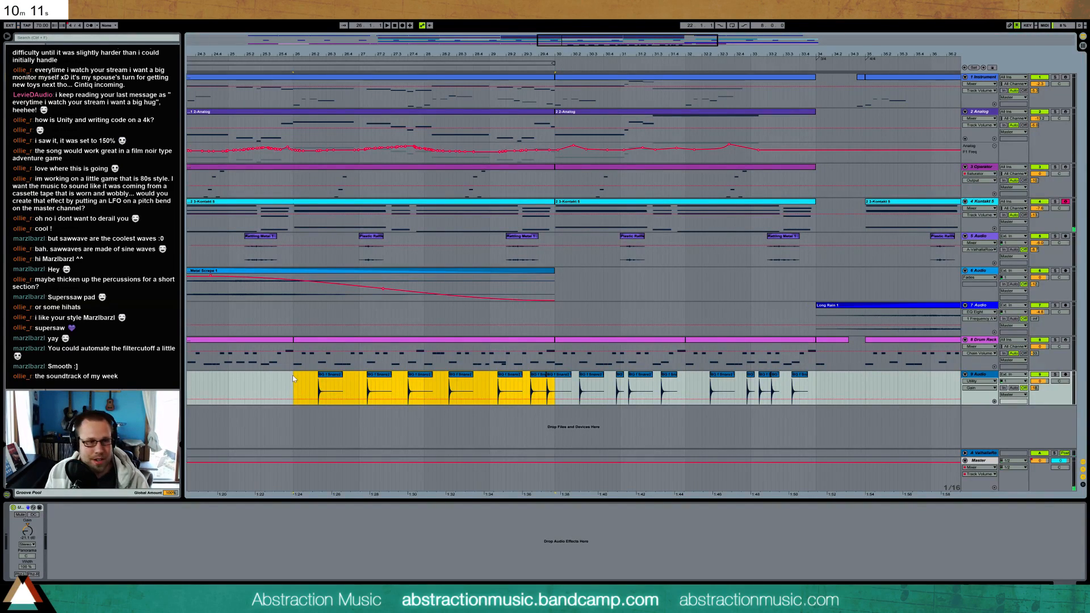
{"action": "left_click_drag", "start_coordinate": [318, 399], "coordinate": [318, 387]}
{"action": "left_click", "coordinate": [567, 390]}
{"action": "left_click_drag", "start_coordinate": [555, 386], "coordinate": [554, 391]}
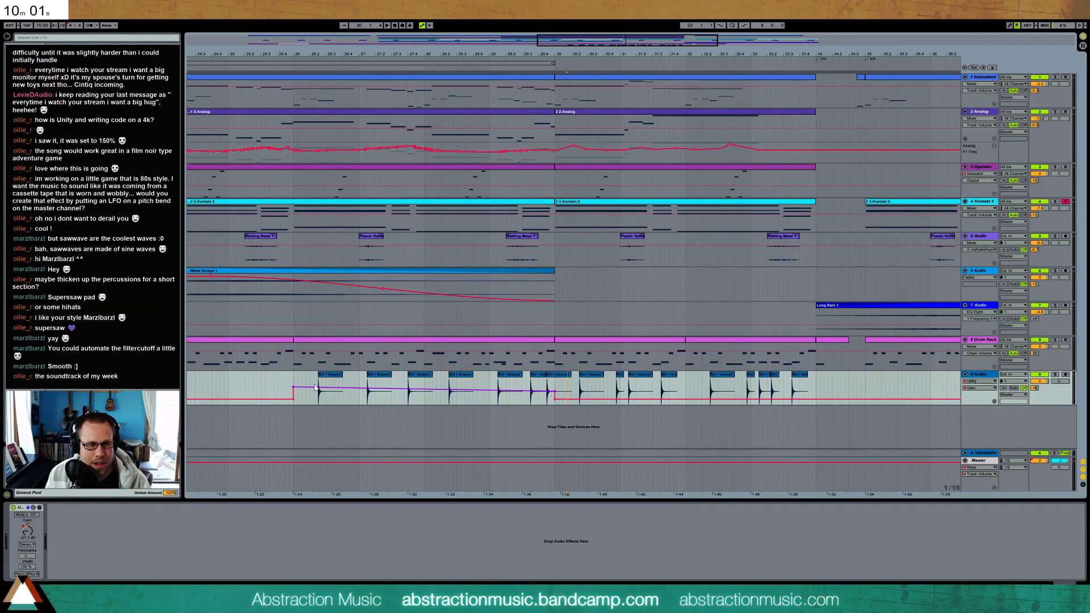
{"action": "left_click", "coordinate": [294, 388]}
{"action": "left_click", "coordinate": [556, 400]}
{"action": "left_click", "coordinate": [311, 383]}
{"action": "key", "text": "space"}
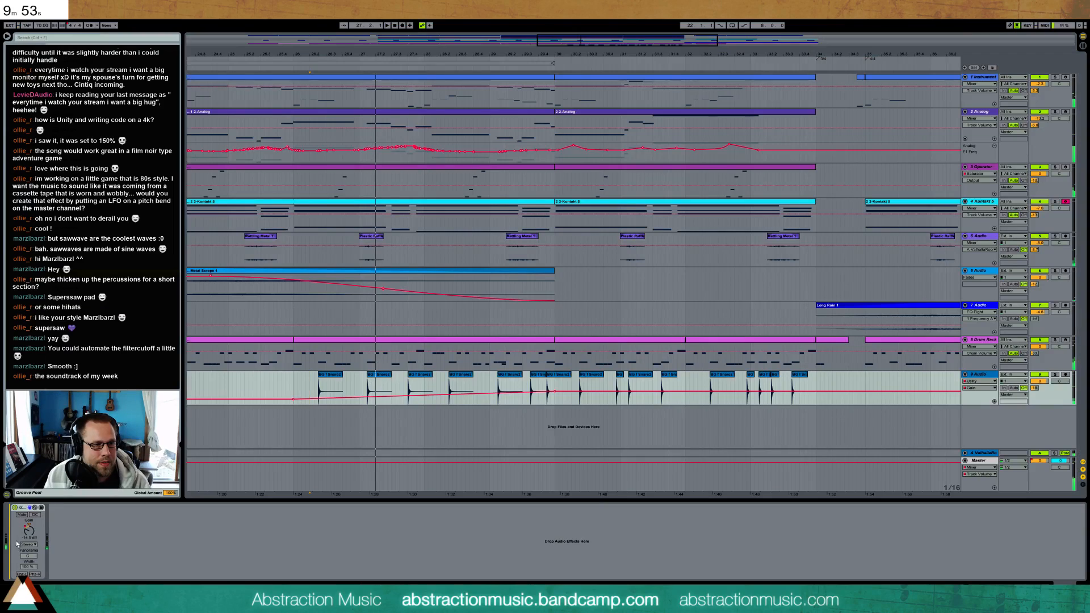
Add a Saturator before the Utility on the snare track, lower its output and audition the hits from bar 30
{"action": "mouse_move", "coordinate": [11, 544]}
{"action": "left_mouse_down"}
{"action": "mouse_move", "coordinate": [20, 548]}
{"action": "mouse_move", "coordinate": [14, 505]}
{"action": "left_mouse_up"}
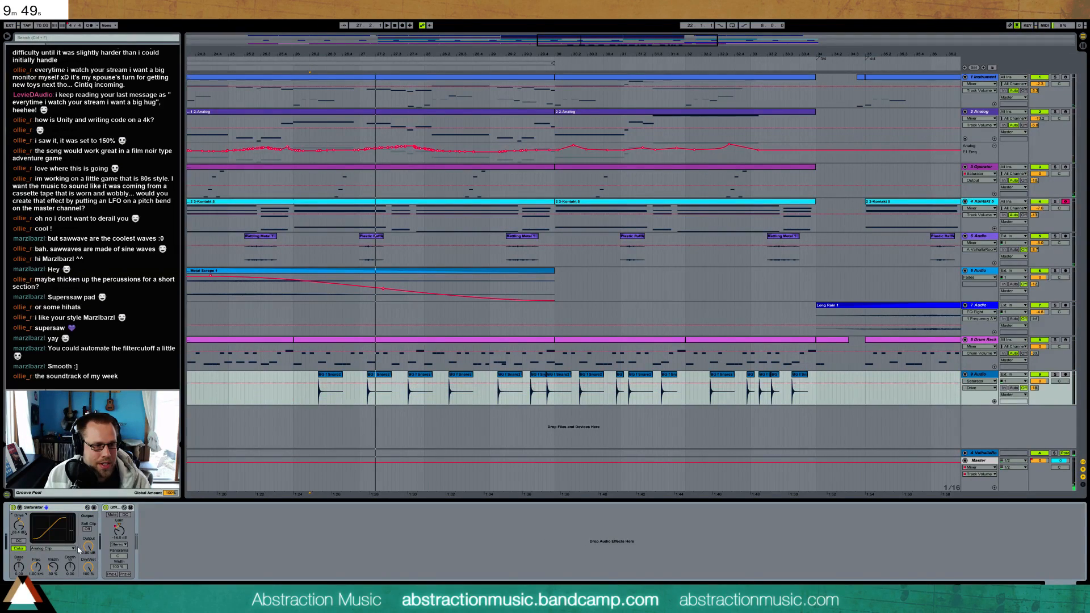
{"action": "left_click_drag", "start_coordinate": [88, 546], "coordinate": [88, 589]}
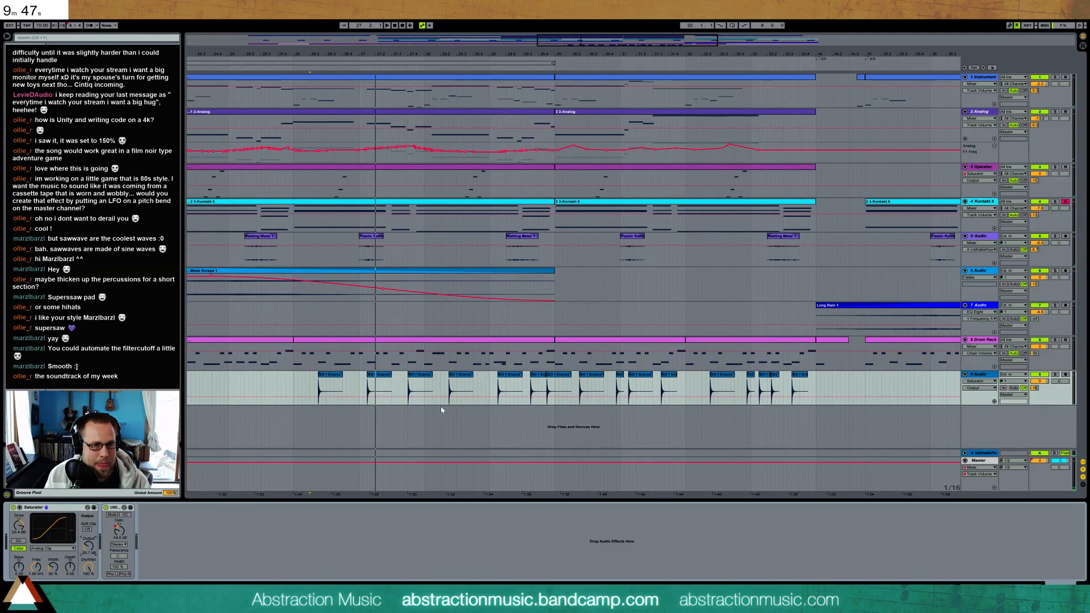
{"action": "left_click", "coordinate": [581, 386]}
{"action": "key", "text": "space"}
{"action": "left_click_drag", "start_coordinate": [80, 545], "coordinate": [81, 544]}
{"action": "key", "text": "space"}
{"action": "key", "text": "space"}
{"action": "key", "text": "space"}
{"action": "key", "text": "space"}
Insert an Overdrive between the Saturator and Utility, then adjust its filter band, drive and tone while auditioning the hits
{"action": "double_click", "coordinate": [85, 227]}
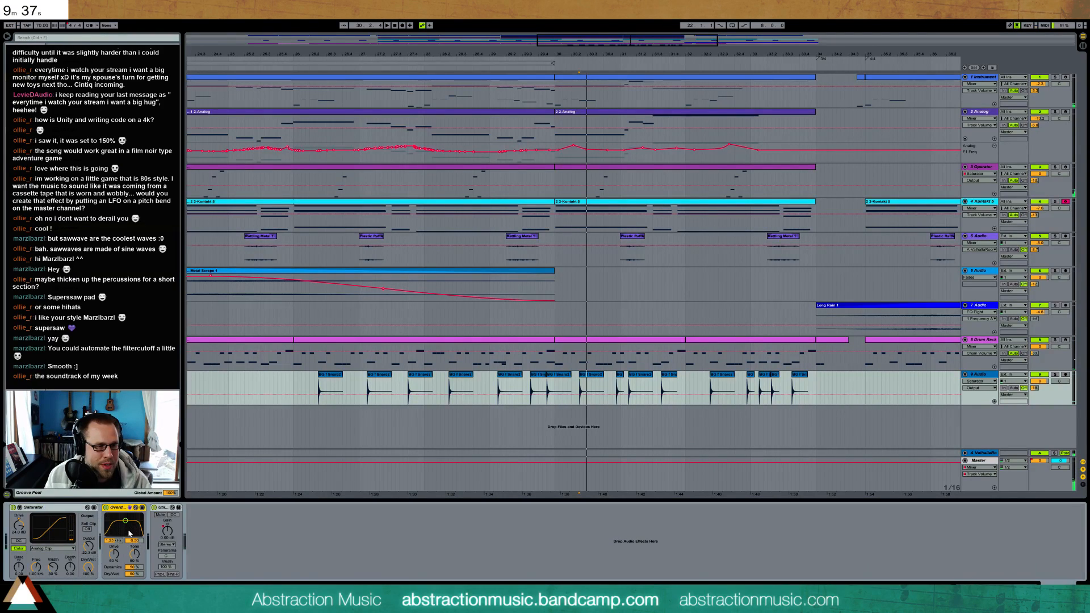
{"action": "key", "text": "space"}
{"action": "mouse_move", "coordinate": [124, 521]}
{"action": "left_mouse_down"}
{"action": "mouse_move", "coordinate": [114, 548]}
{"action": "mouse_move", "coordinate": [131, 569]}
{"action": "mouse_move", "coordinate": [131, 513]}
{"action": "left_mouse_up"}
{"action": "key", "text": "space"}
{"action": "key", "text": "space"}
{"action": "left_click", "coordinate": [114, 554]}
{"action": "key", "text": "space"}
{"action": "key", "text": "space"}
{"action": "key", "text": "space"}
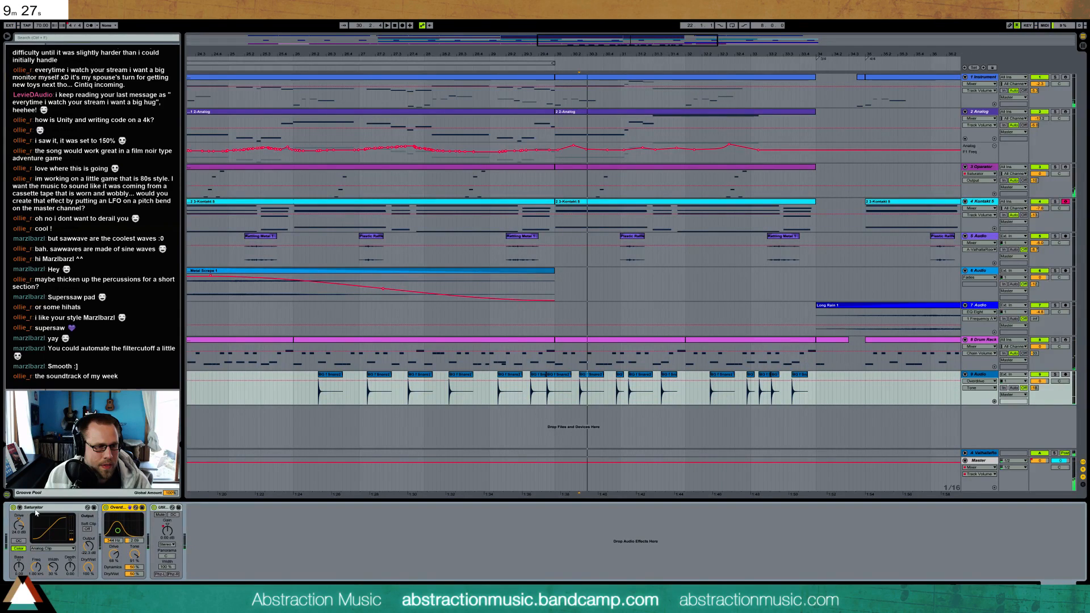
Move the Overdrive ahead of the Saturator, retune its filter band and adjust the Saturator's color depth while listening
{"action": "left_click_drag", "start_coordinate": [121, 513], "coordinate": [34, 529]}
{"action": "key", "text": "space"}
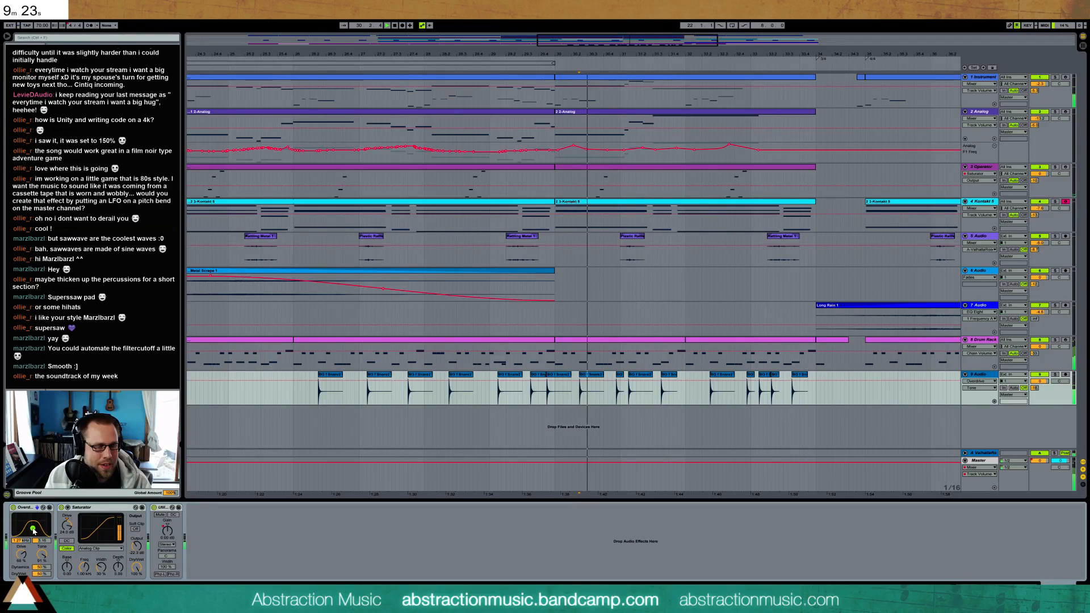
{"action": "key", "text": "space"}
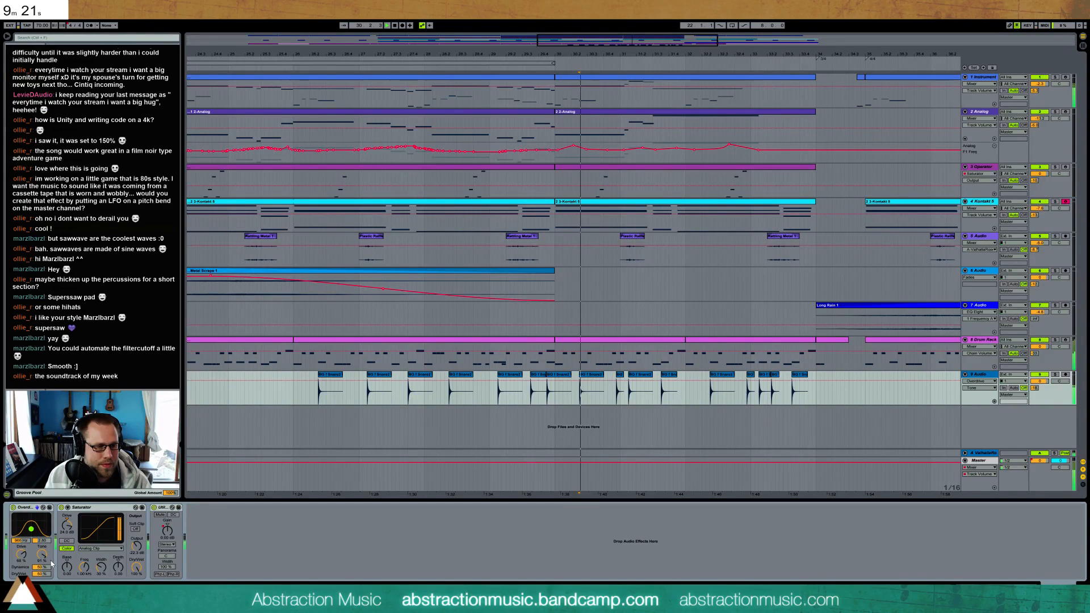
{"action": "key", "text": "space"}
{"action": "mouse_move", "coordinate": [118, 567]}
{"action": "left_mouse_down"}
{"action": "mouse_move", "coordinate": [118, 552]}
{"action": "mouse_move", "coordinate": [118, 580]}
{"action": "mouse_move", "coordinate": [118, 570]}
{"action": "left_mouse_up"}
{"action": "key", "text": "space"}
Solo the snare track, lower the Saturator's drive and output, and check its curve types, leaving Analog Clip selected
{"action": "key", "text": "space"}
{"action": "key", "text": "space"}
{"action": "key", "text": "space"}
{"action": "left_click", "coordinate": [1055, 375]}
{"action": "key", "text": "space"}
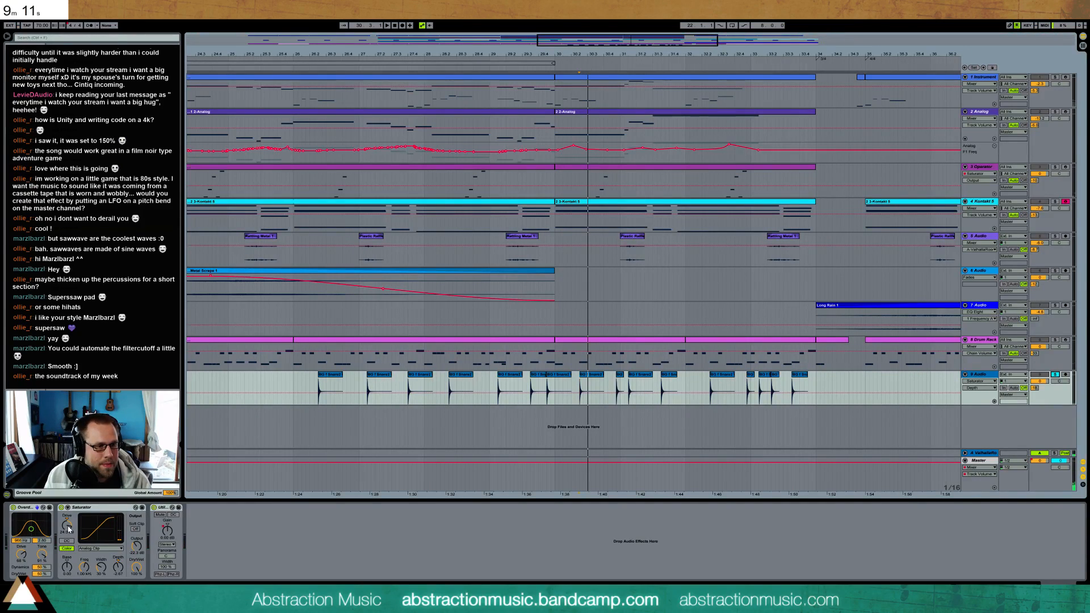
{"action": "left_click_drag", "start_coordinate": [68, 530], "coordinate": [68, 537]}
{"action": "left_click_drag", "start_coordinate": [135, 547], "coordinate": [131, 553]}
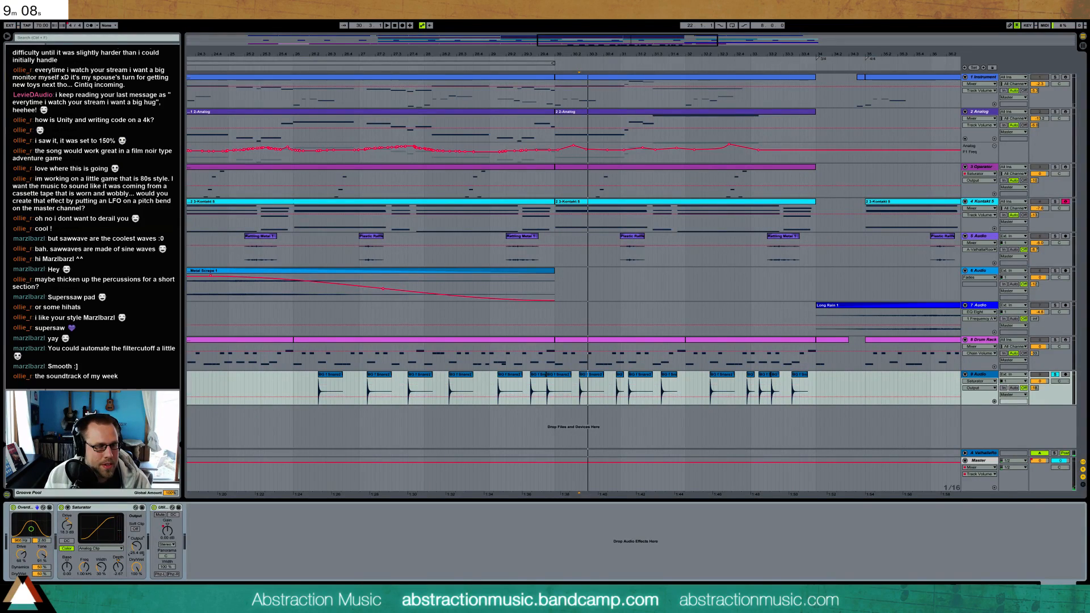
{"action": "left_click", "coordinate": [92, 549]}
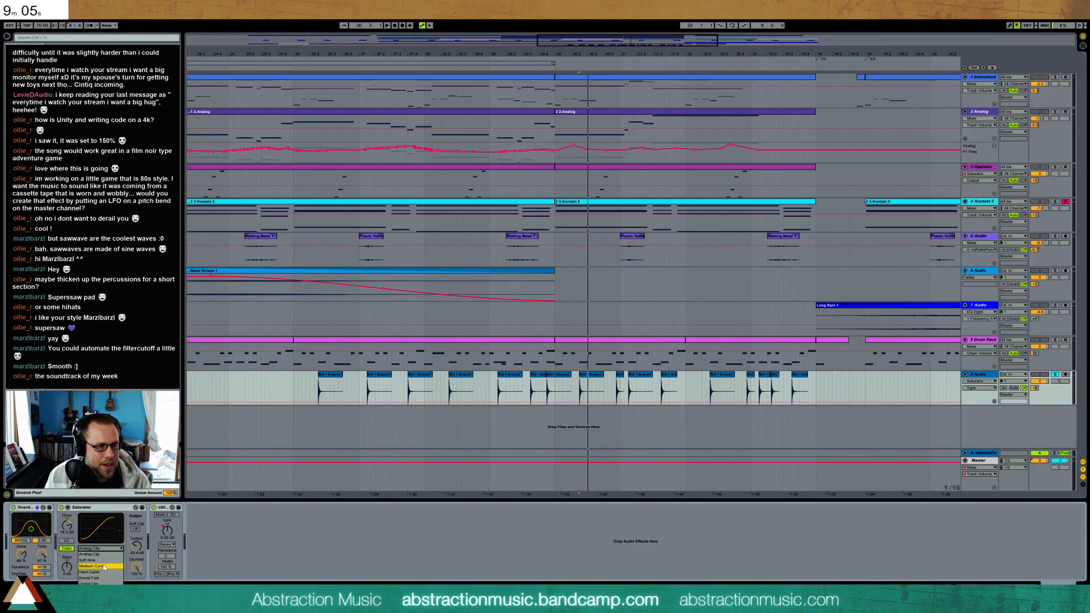
Duplicate the Overdrive, place the copy after the Saturator and adjust the copy's filter band, drive and tone during playback
{"action": "left_click", "coordinate": [23, 511]}
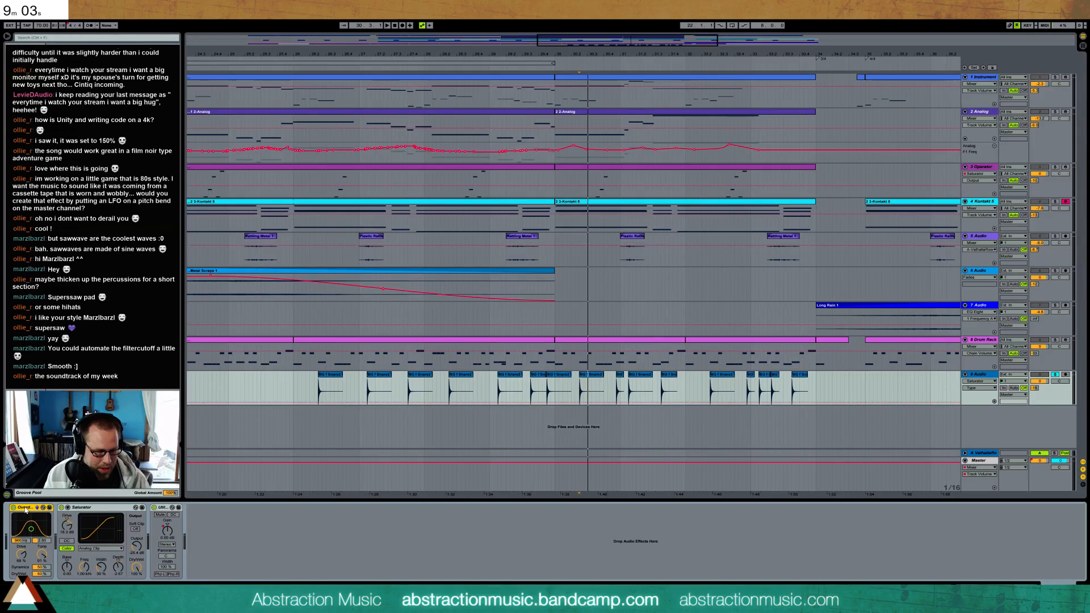
{"action": "key", "text": "ctrl+d"}
{"action": "mouse_move", "coordinate": [83, 511]}
{"action": "left_mouse_down"}
{"action": "mouse_move", "coordinate": [188, 514]}
{"action": "mouse_move", "coordinate": [163, 556]}
{"action": "left_mouse_up"}
{"action": "left_click", "coordinate": [164, 555]}
{"action": "key", "text": "space"}
{"action": "key", "text": "space"}
{"action": "key", "text": "space"}
{"action": "left_click", "coordinate": [183, 555]}
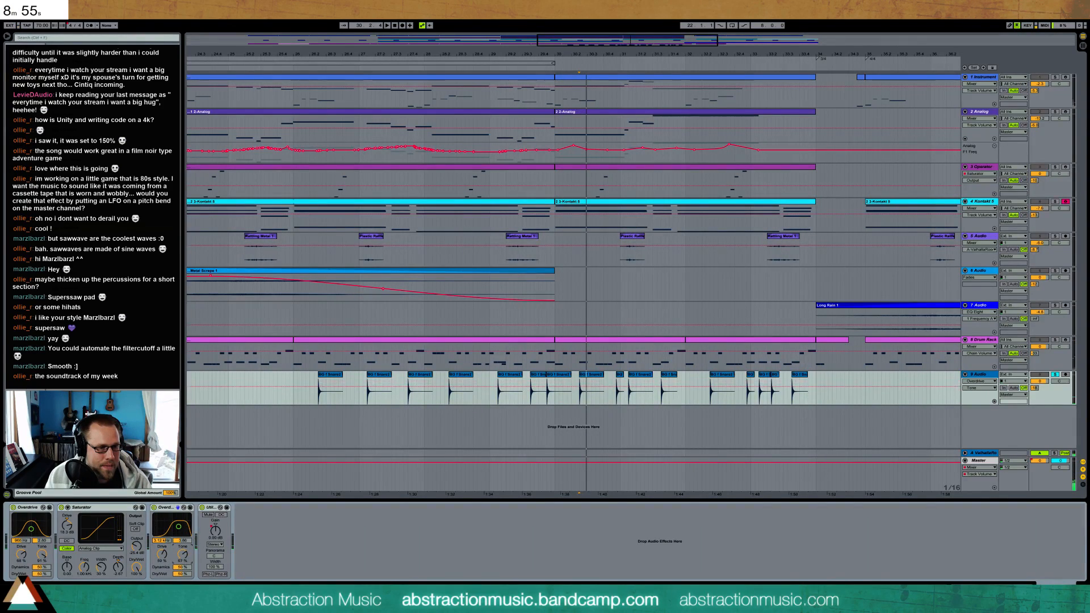
{"action": "key", "text": "space"}
{"action": "key", "text": "space"}
{"action": "key", "text": "space"}
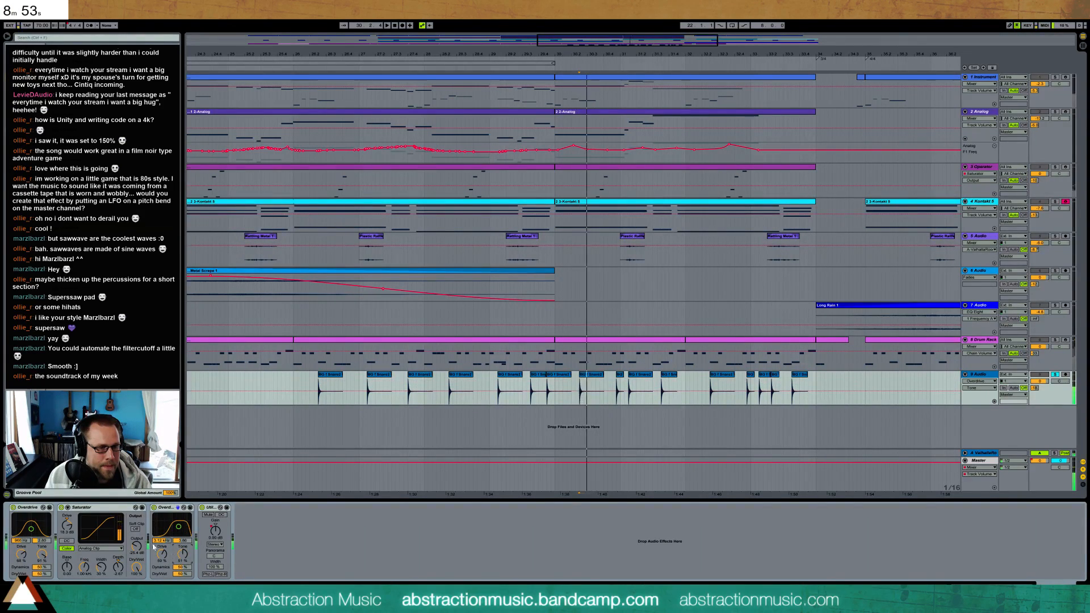
Bypass the first Overdrive and Saturator, insert a Reverb before the second Overdrive, adjust its mix and filters, and re-enable both devices
{"action": "left_click", "coordinate": [61, 507]}
{"action": "left_click", "coordinate": [13, 507]}
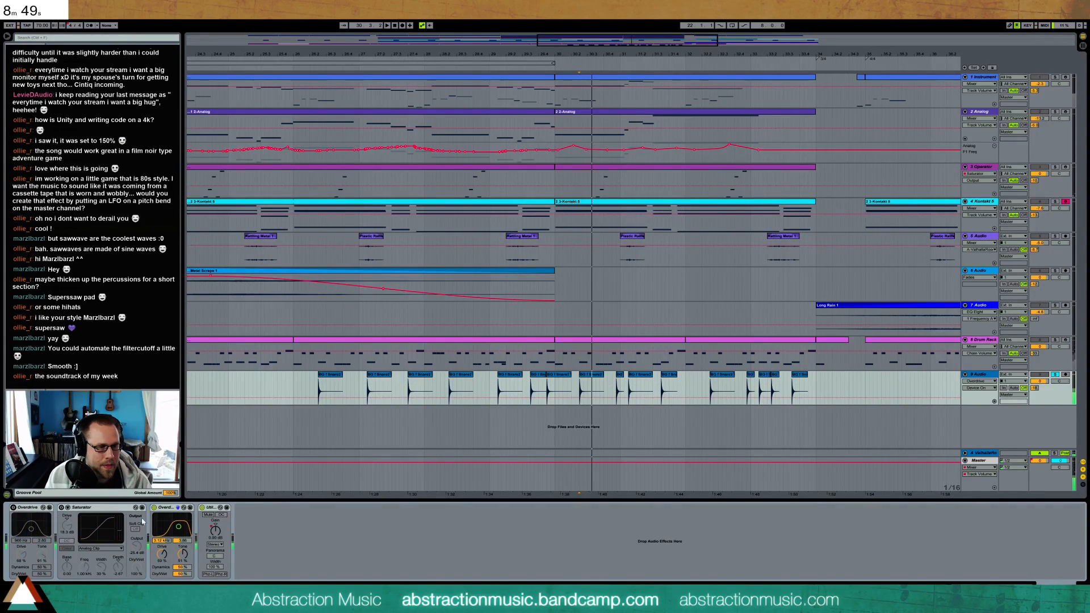
{"action": "left_click_drag", "start_coordinate": [108, 256], "coordinate": [148, 529]}
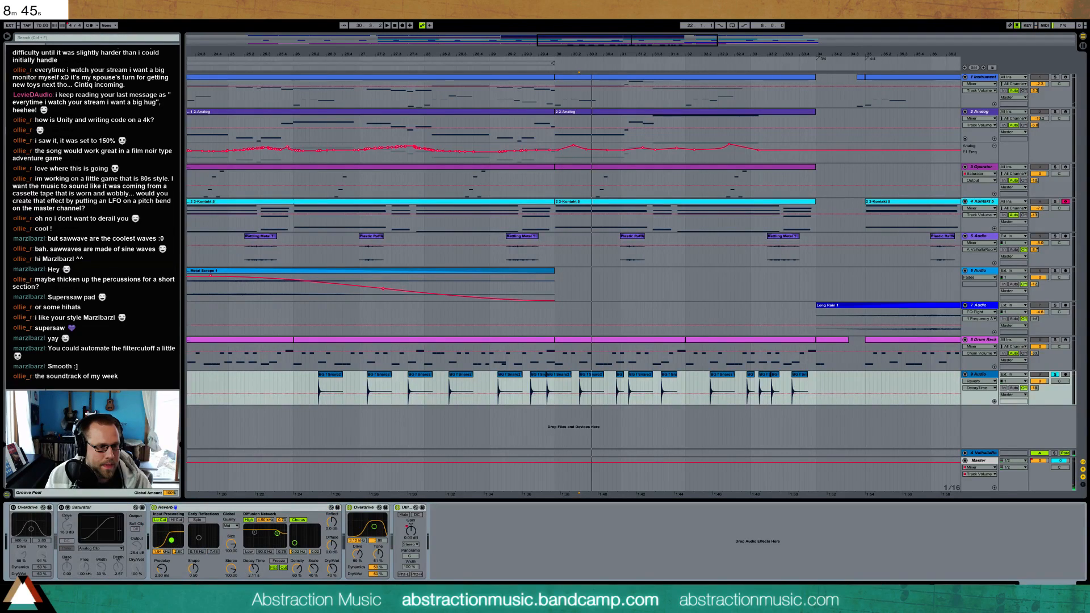
{"action": "left_click_drag", "start_coordinate": [335, 573], "coordinate": [334, 570]}
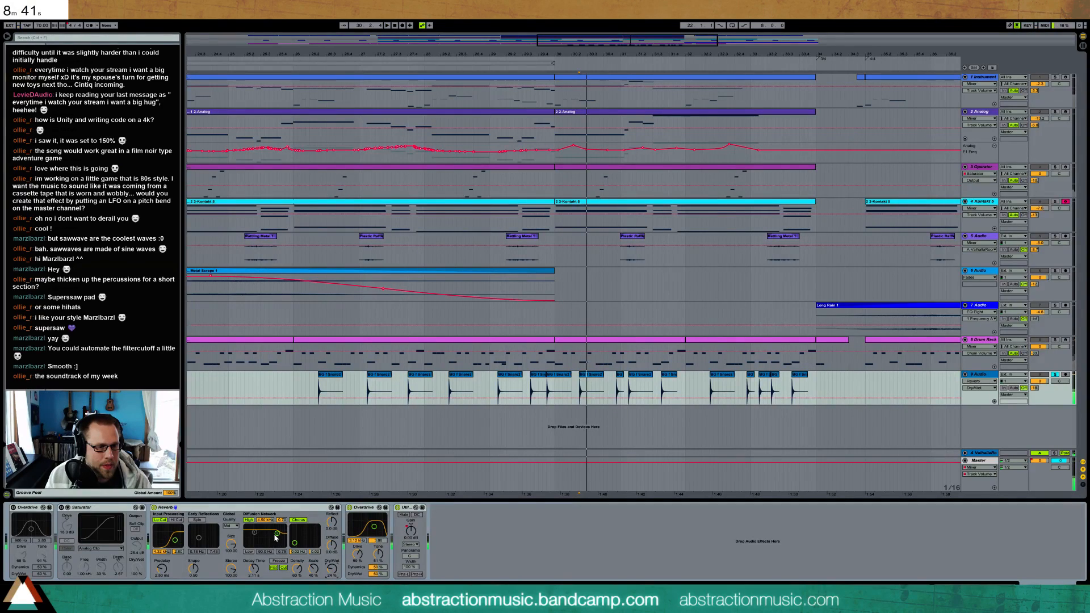
{"action": "key", "text": "space"}
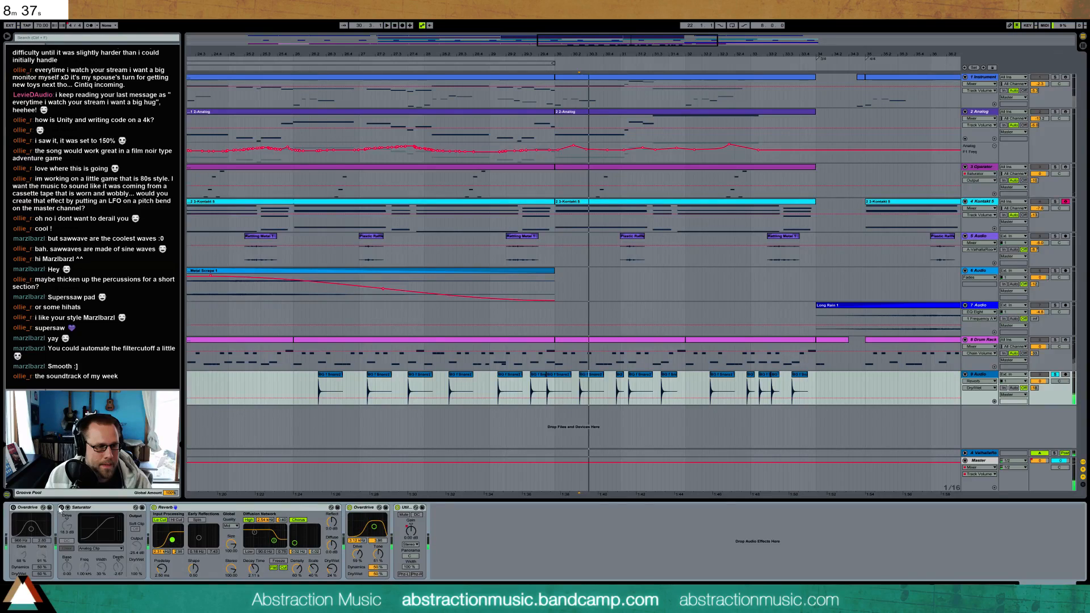
{"action": "left_click", "coordinate": [13, 508]}
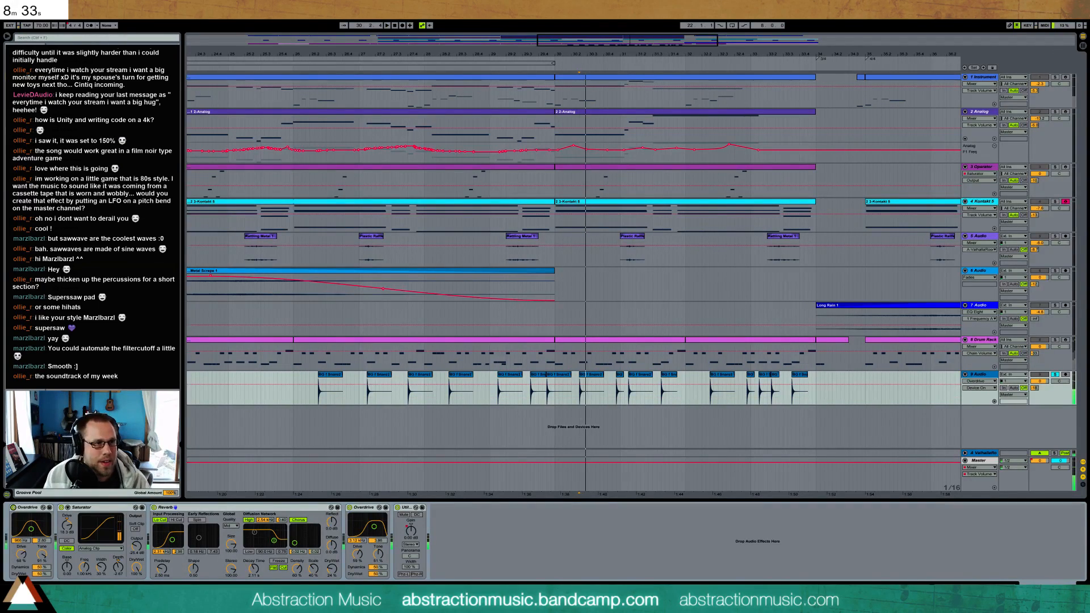
Add a Compressor between the second Overdrive and the Utility, adjust its threshold and output gain, and audition the result
{"action": "left_click_drag", "start_coordinate": [91, 111], "coordinate": [468, 554]}
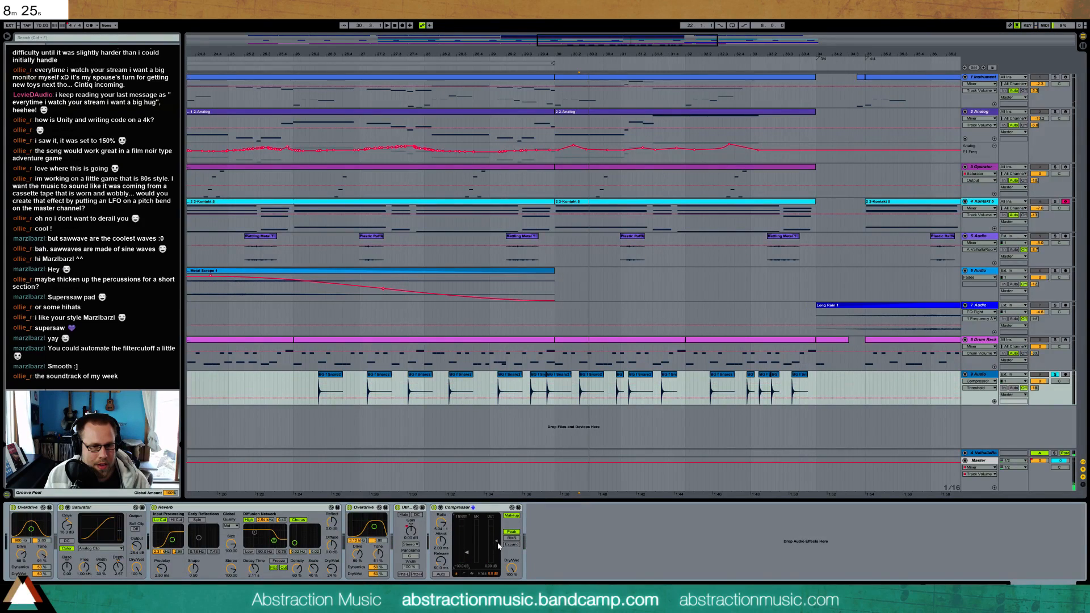
{"action": "left_click_drag", "start_coordinate": [405, 513], "coordinate": [461, 549]}
{"action": "key", "text": "space"}
{"action": "key", "text": "space"}
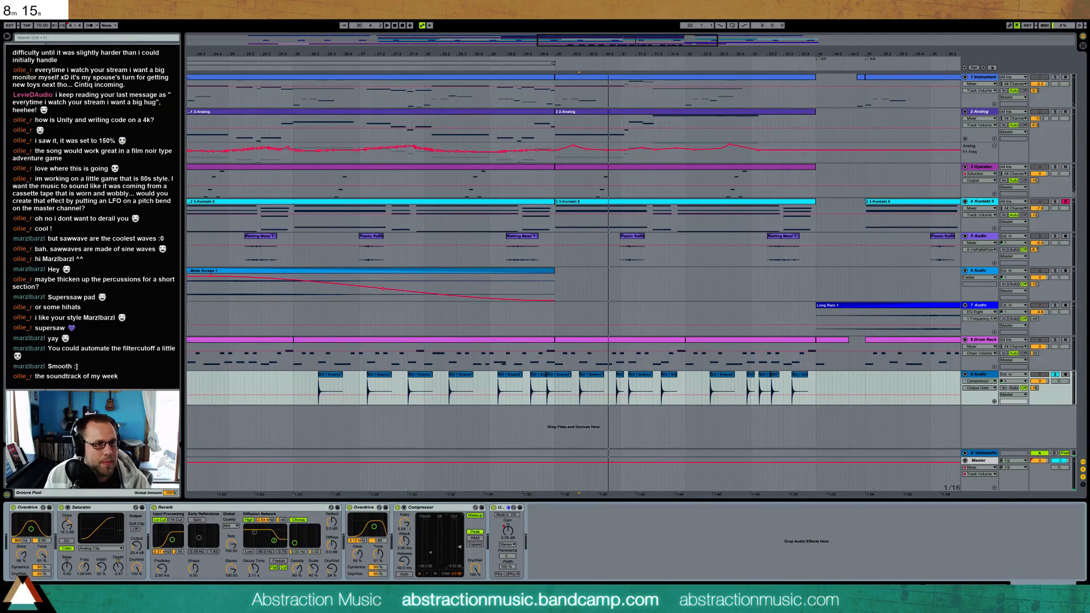
Add a Ping Pong Delay at the end of the chain and adjust its filter, feedback and dry/wet amount during playback
{"action": "mouse_move", "coordinate": [102, 250]}
{"action": "left_mouse_down"}
{"action": "mouse_move", "coordinate": [557, 547]}
{"action": "mouse_move", "coordinate": [548, 554]}
{"action": "left_mouse_up"}
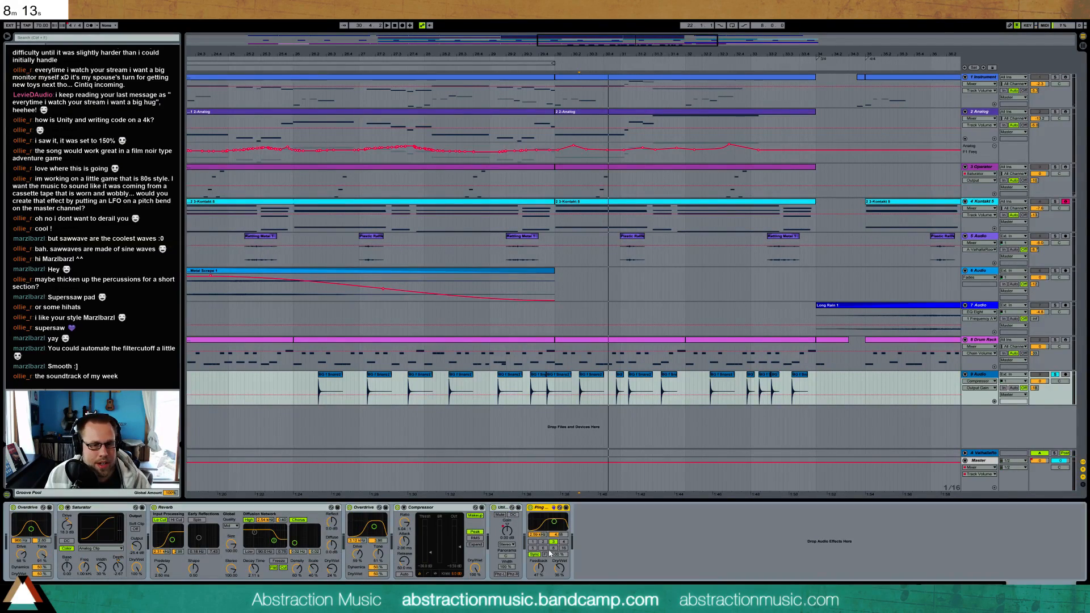
{"action": "key", "text": "space"}
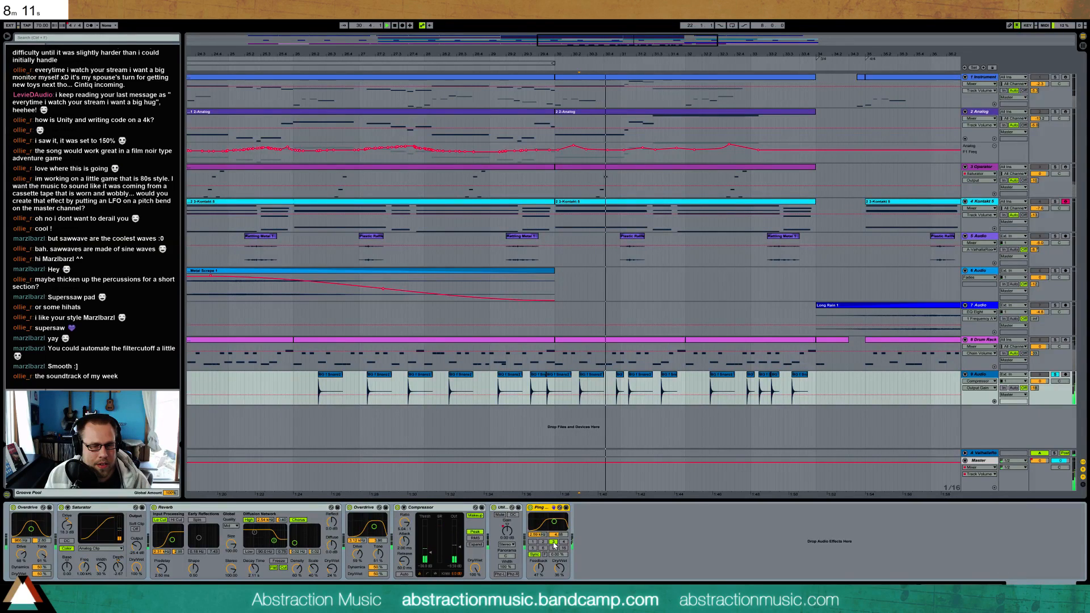
{"action": "left_click_drag", "start_coordinate": [540, 571], "coordinate": [560, 576]}
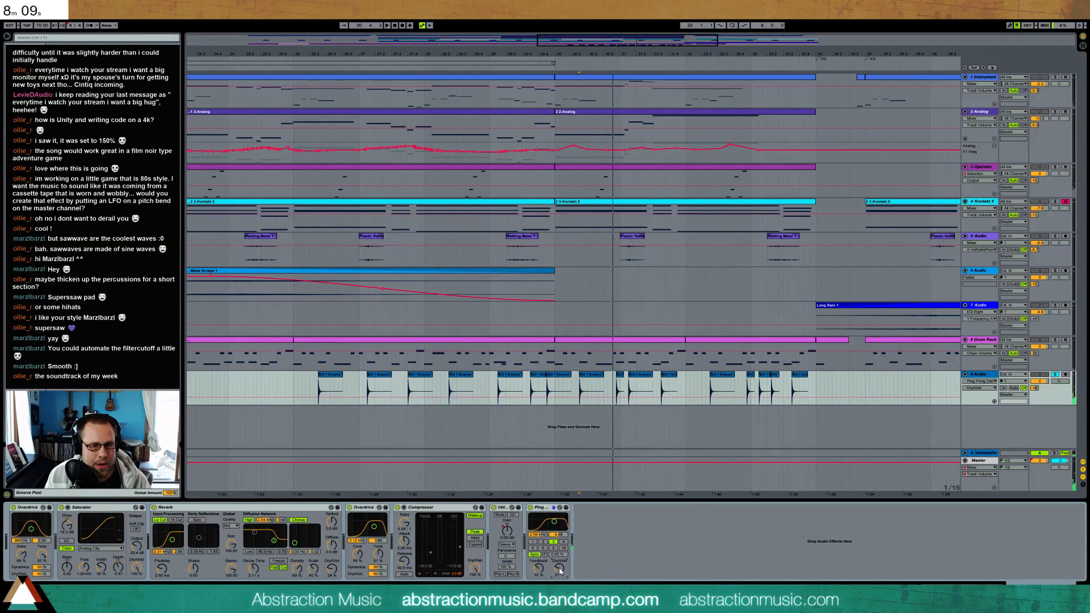
{"action": "key", "text": "space"}
{"action": "left_click_drag", "start_coordinate": [539, 569], "coordinate": [559, 571]}
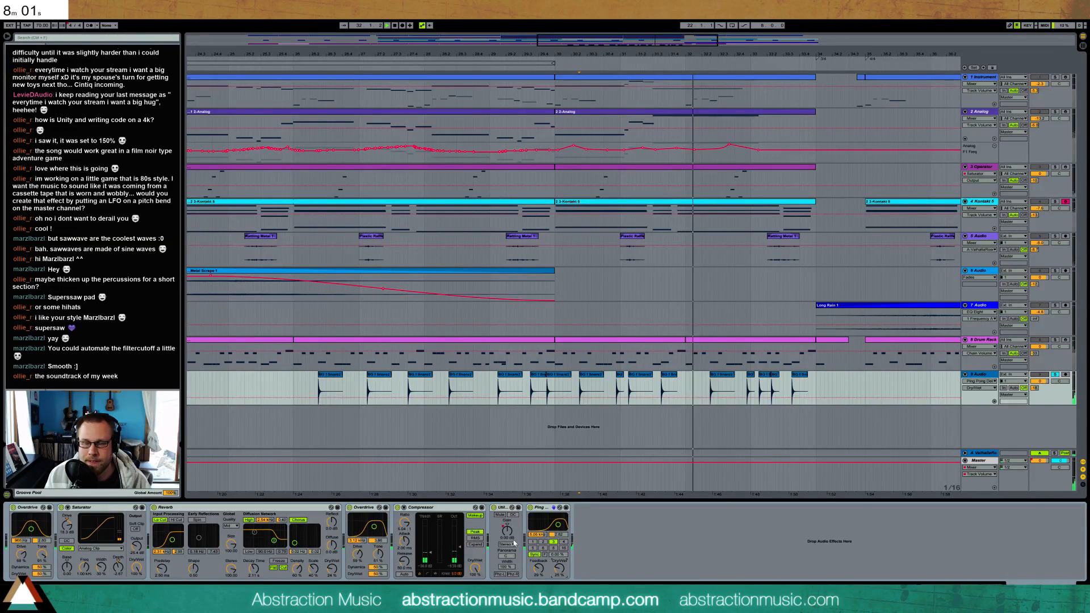
{"action": "key", "text": "space"}
Automate rising dry/wet ramps for the first Overdrive from bar 26 to bar 30 and for the Saturator from late bar 27 to bar 32
{"action": "left_click", "coordinate": [293, 381]}
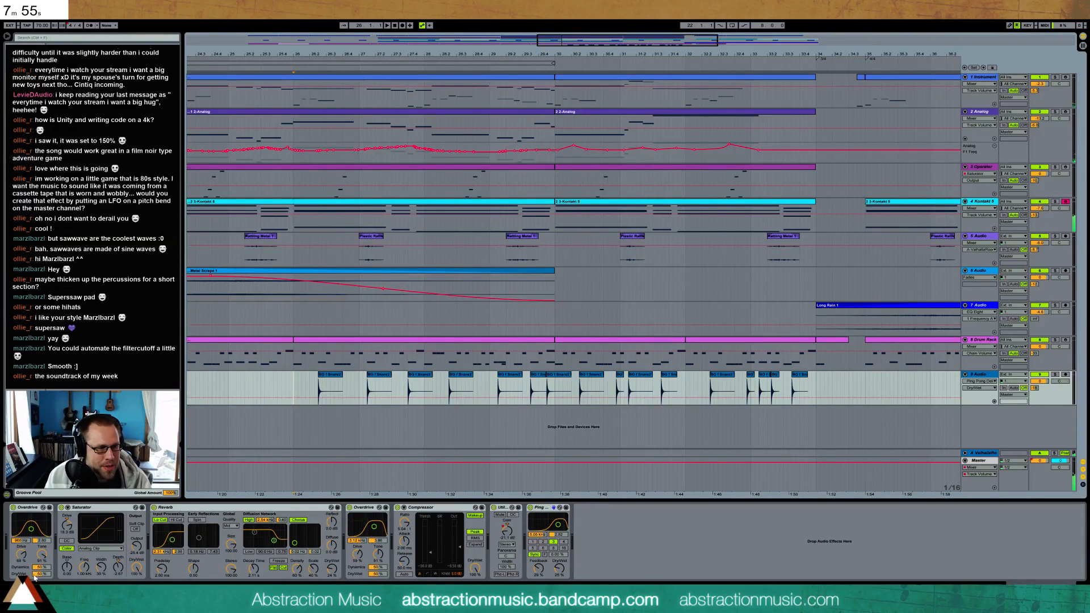
{"action": "left_click_drag", "start_coordinate": [41, 574], "coordinate": [41, 605]}
{"action": "key", "text": "ctrl+z"}
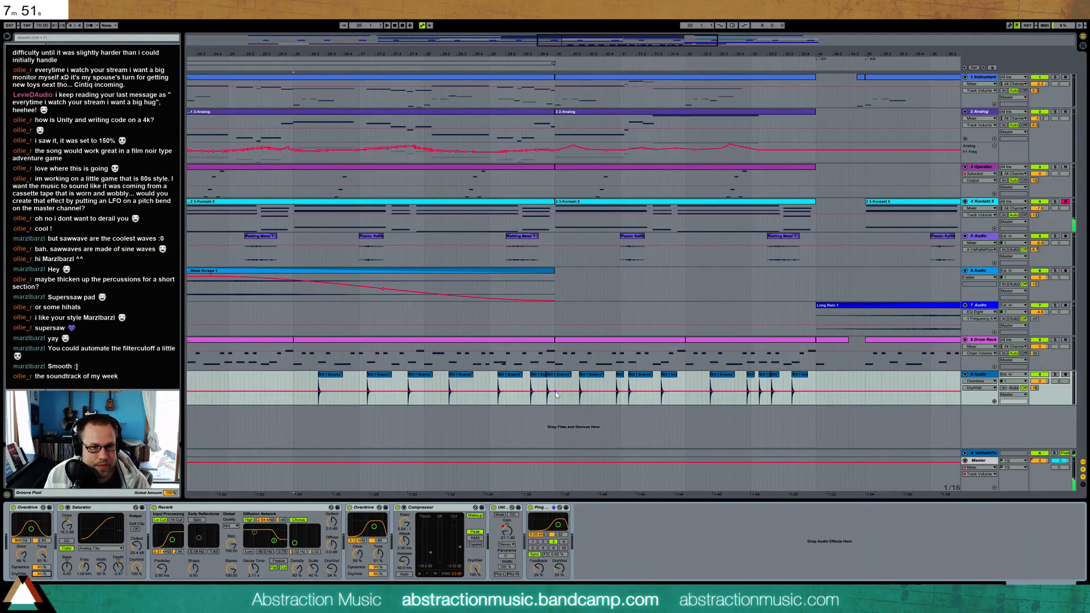
{"action": "left_click_drag", "start_coordinate": [293, 394], "coordinate": [292, 405]}
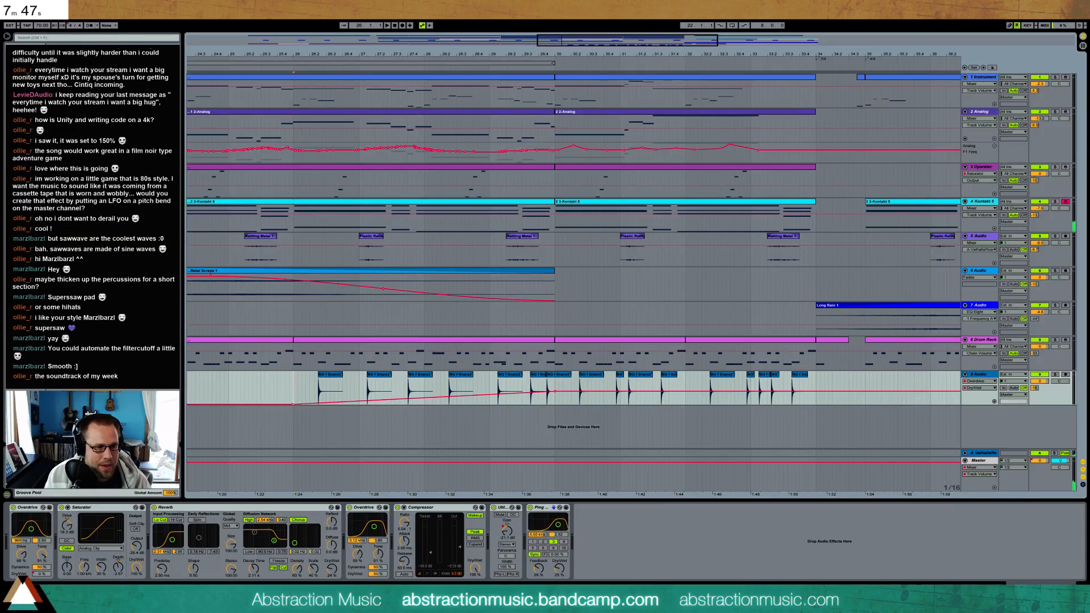
{"action": "left_click", "coordinate": [136, 567]}
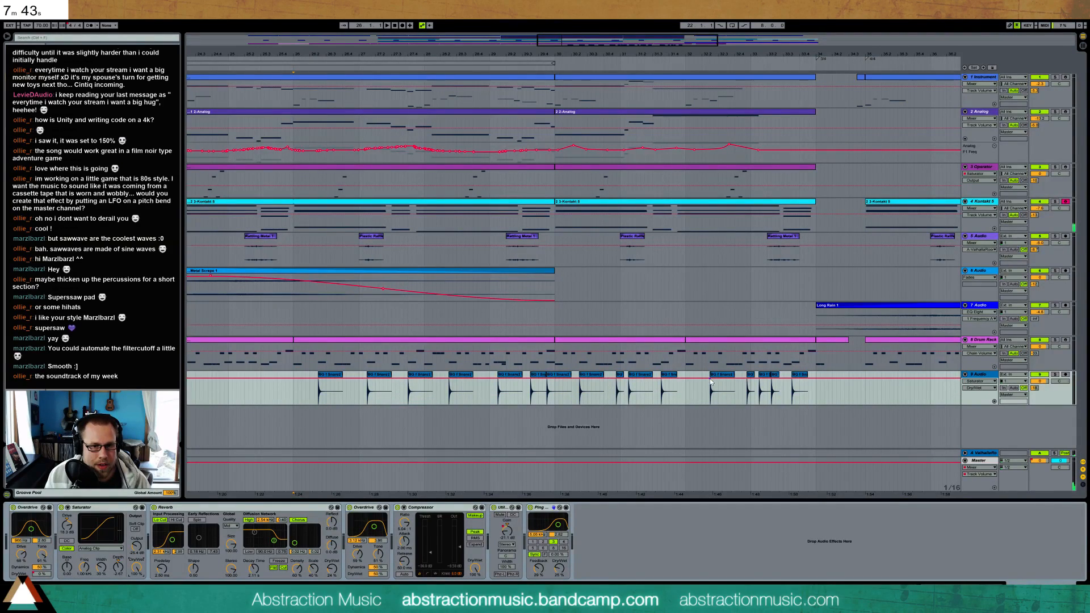
{"action": "left_click_drag", "start_coordinate": [315, 379], "coordinate": [410, 404]}
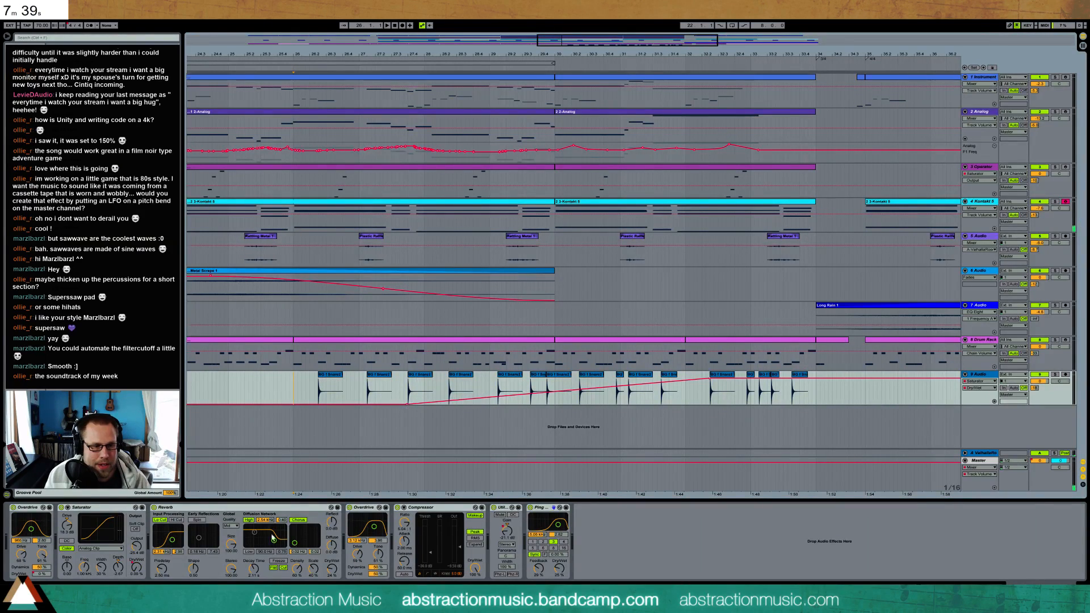
Raise the second Overdrive's dry/wet and automate it as a rising ramp from late bar 27 to late bar 31
{"action": "left_click", "coordinate": [334, 571]}
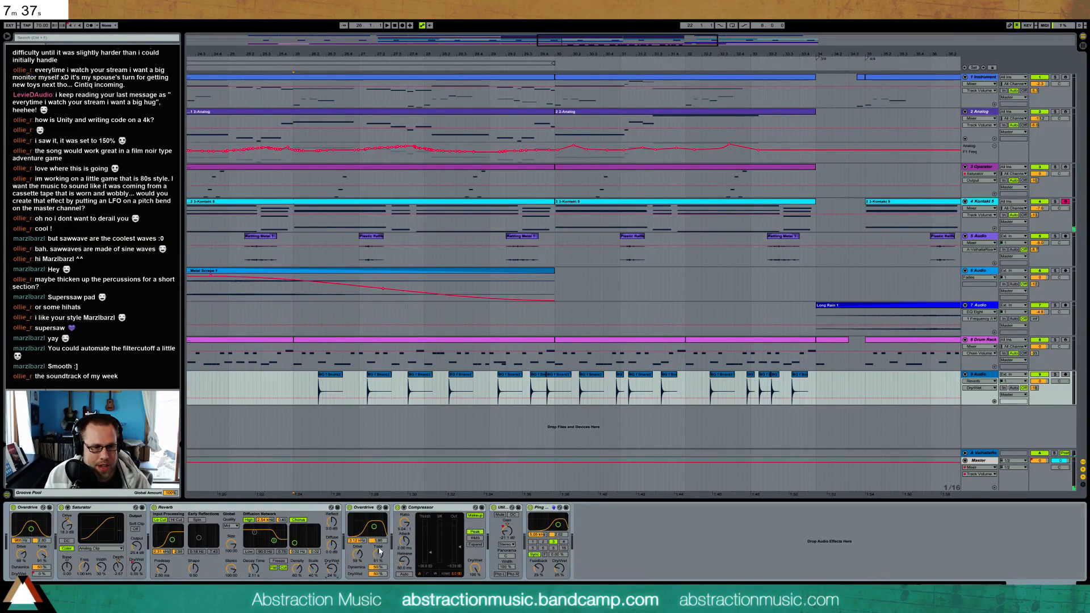
{"action": "left_click", "coordinate": [378, 574]}
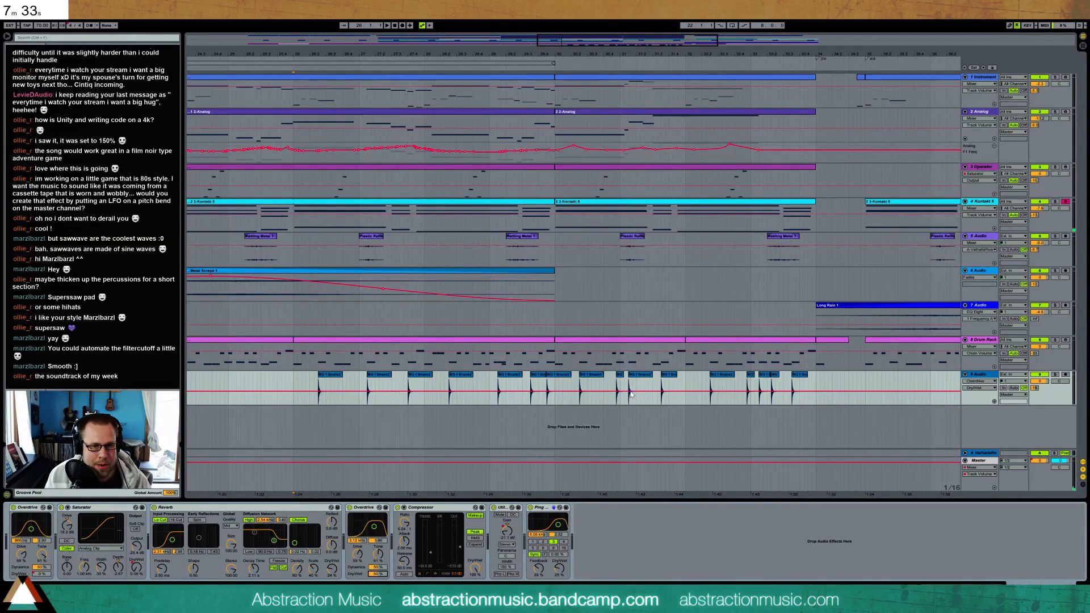
{"action": "left_click_drag", "start_coordinate": [378, 576], "coordinate": [378, 562]}
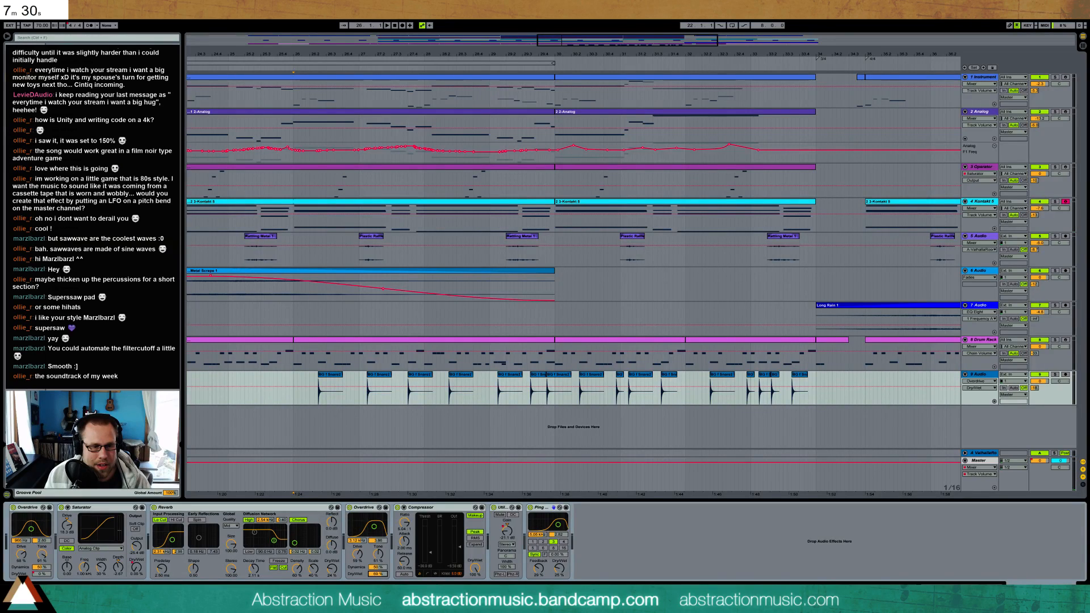
{"action": "left_click", "coordinate": [661, 387]}
{"action": "left_click_drag", "start_coordinate": [411, 389], "coordinate": [399, 396]}
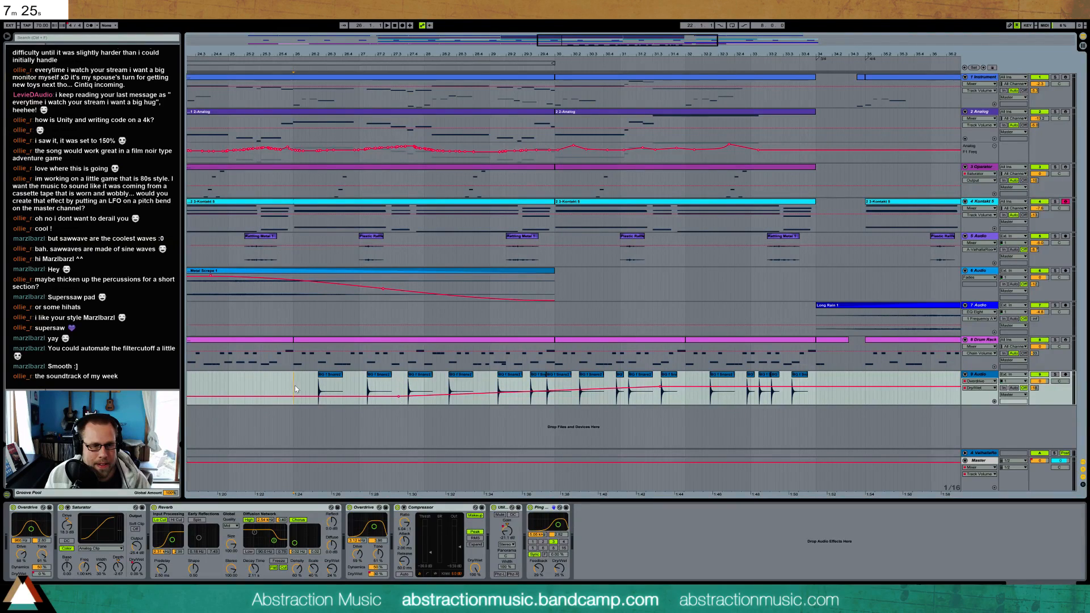
Play the section and reshape the Utility's gain automation so it ramps up gradually until late bar 30
{"action": "key", "text": "space"}
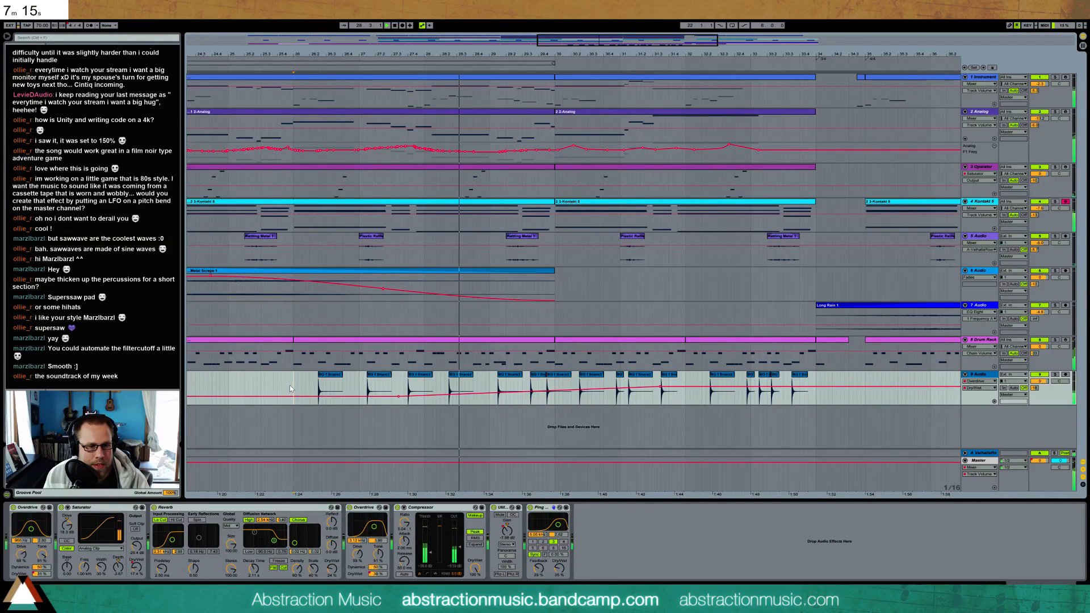
{"action": "left_click", "coordinate": [509, 534]}
{"action": "left_click_drag", "start_coordinate": [604, 393], "coordinate": [604, 394]}
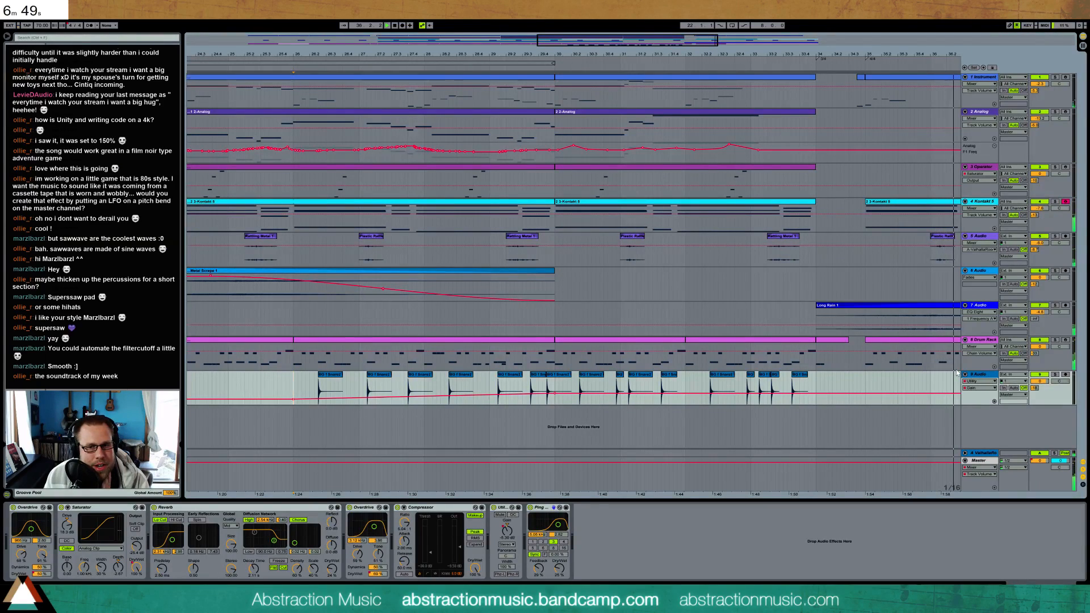
Bypass both Overdrives, the Saturator, Reverb, Compressor and Utility, and audition the dry snares from about bar 26
{"action": "left_click", "coordinate": [13, 508]}
{"action": "left_click", "coordinate": [154, 508]}
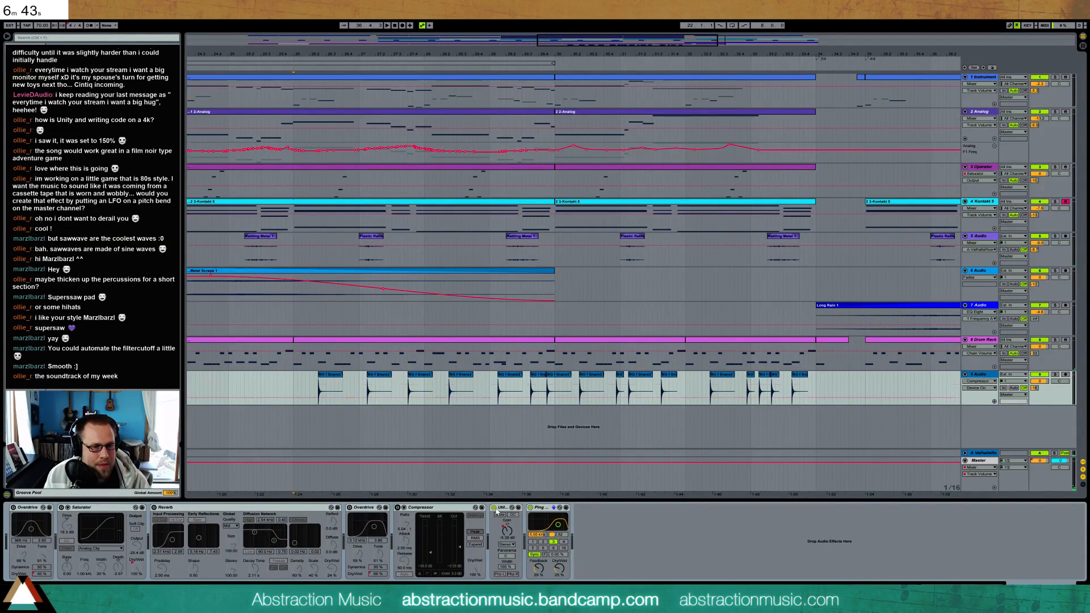
{"action": "left_click", "coordinate": [290, 385]}
{"action": "key", "text": "space"}
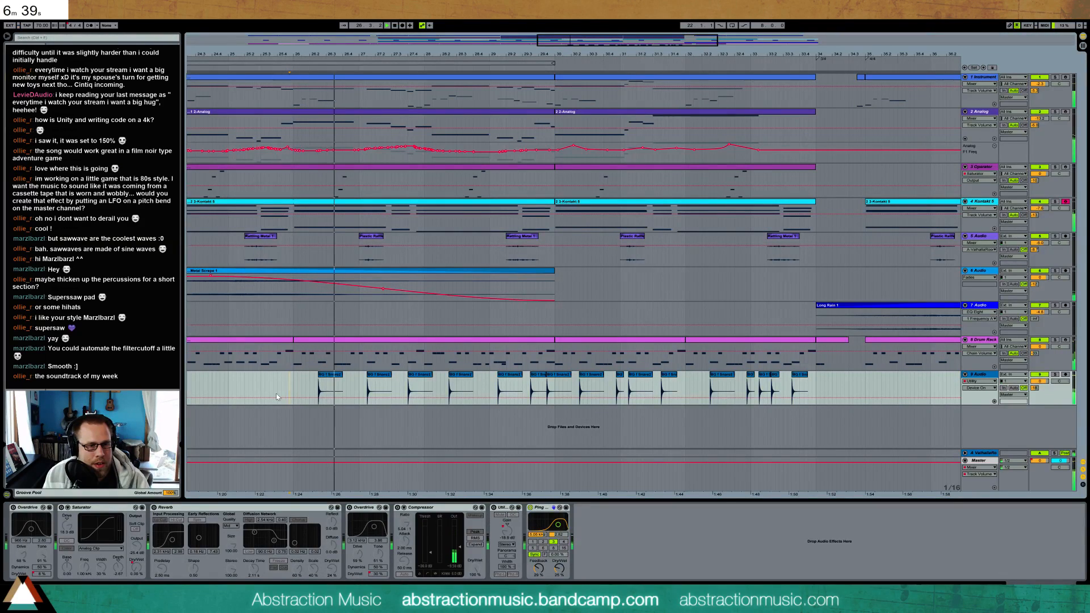
{"action": "left_click", "coordinate": [386, 400]}
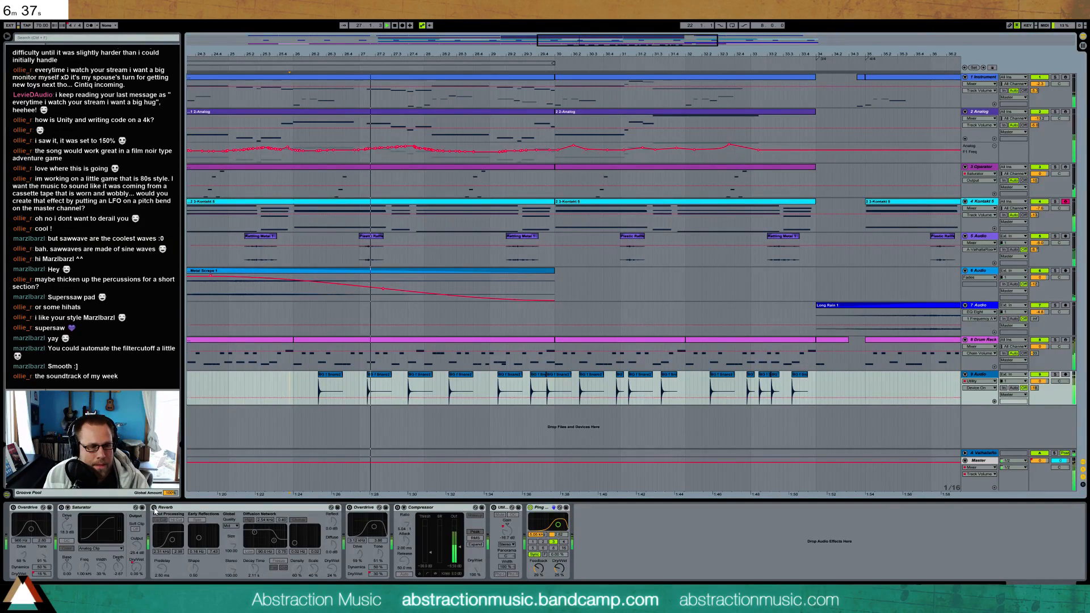
Re-enable the Reverb and Utility, adjust the Reverb's dry/wet amount, and listen through the section with the Utility's gain automation displayed
{"action": "left_click", "coordinate": [154, 508]}
{"action": "left_click_drag", "start_coordinate": [332, 569], "coordinate": [332, 536]}
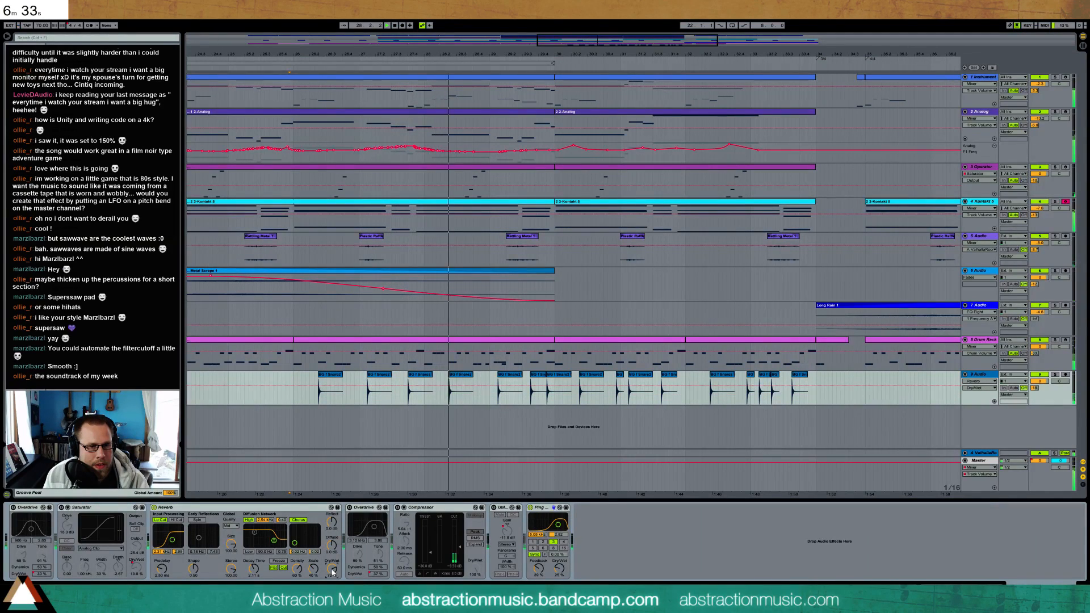
{"action": "left_click", "coordinate": [494, 509]}
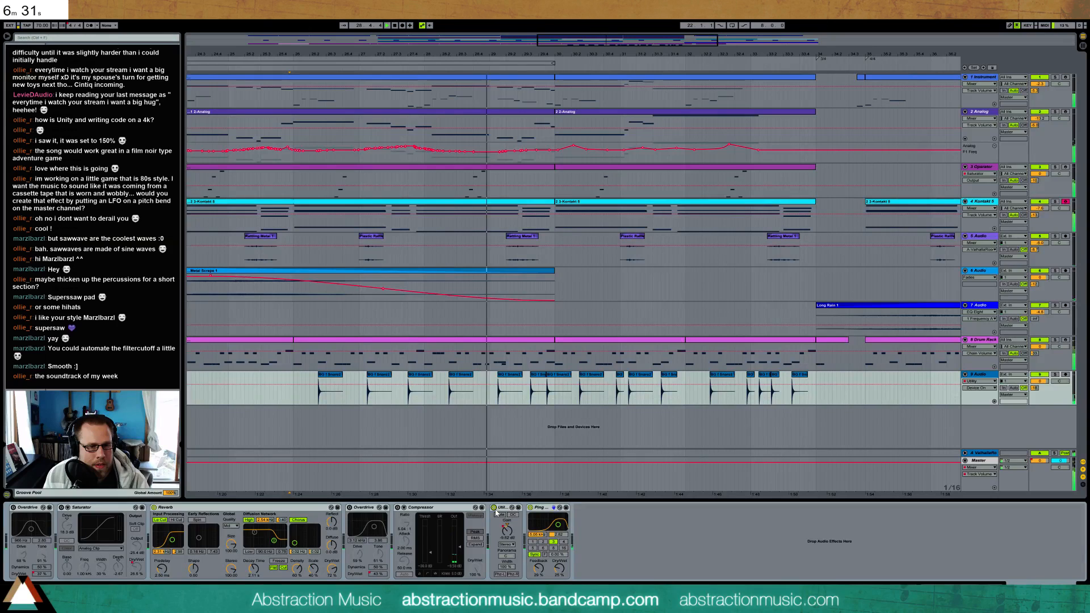
{"action": "left_click", "coordinate": [507, 531]}
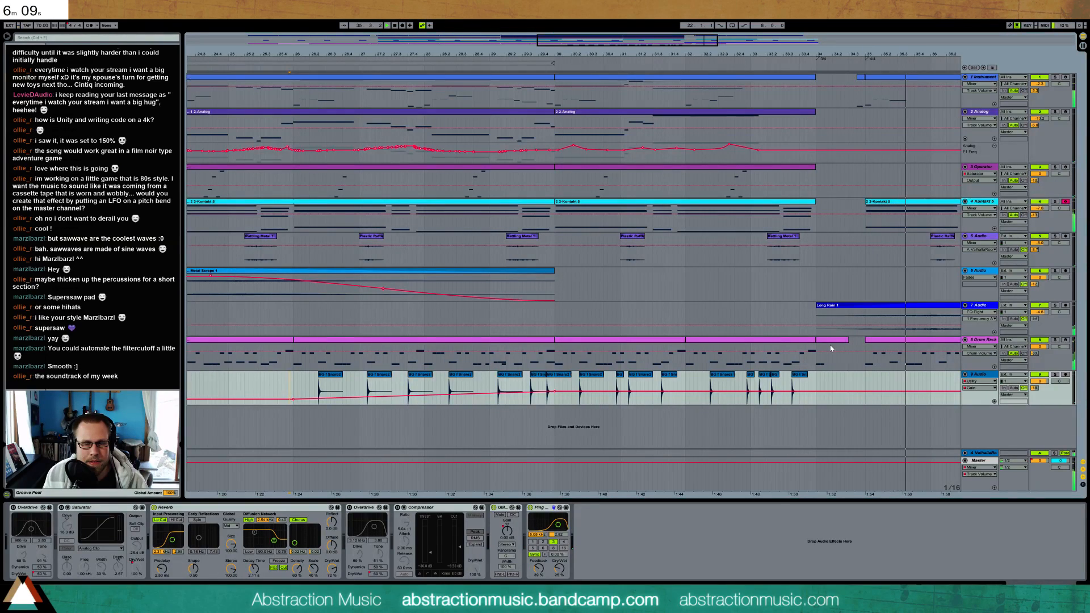
{"action": "key", "text": "space"}
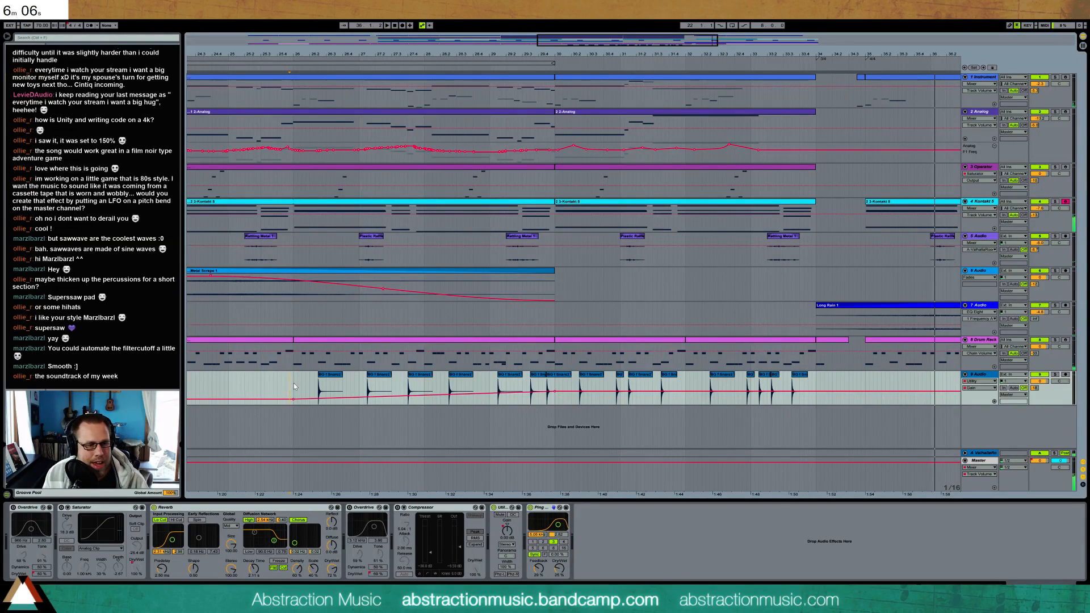
Re-enable the Saturator and audition the snare pattern at several positions from bar 29 onward
{"action": "left_click", "coordinate": [35, 511]}
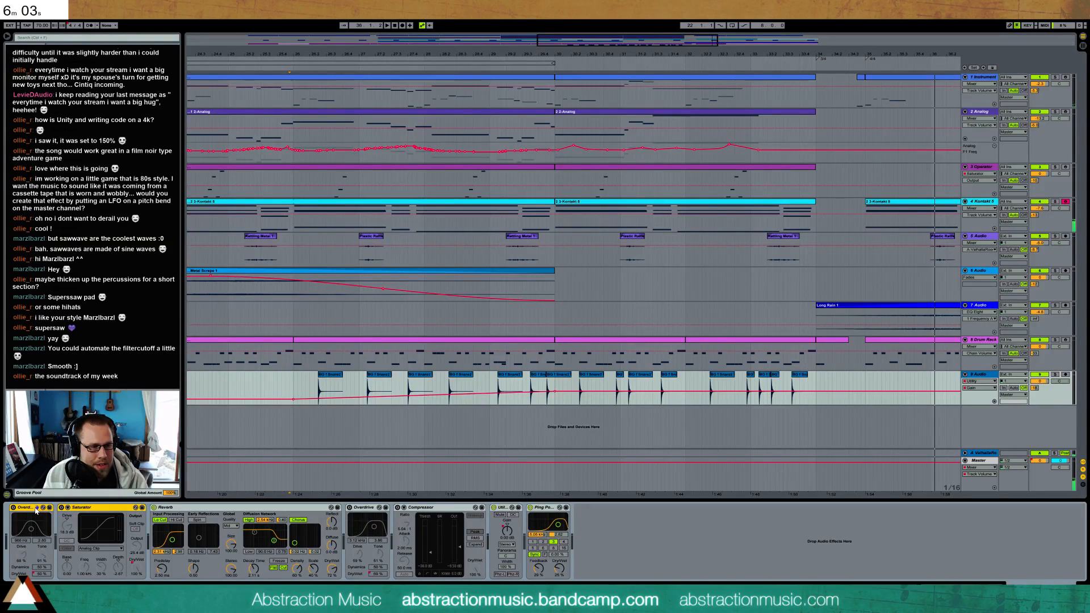
{"action": "left_click", "coordinate": [62, 509]}
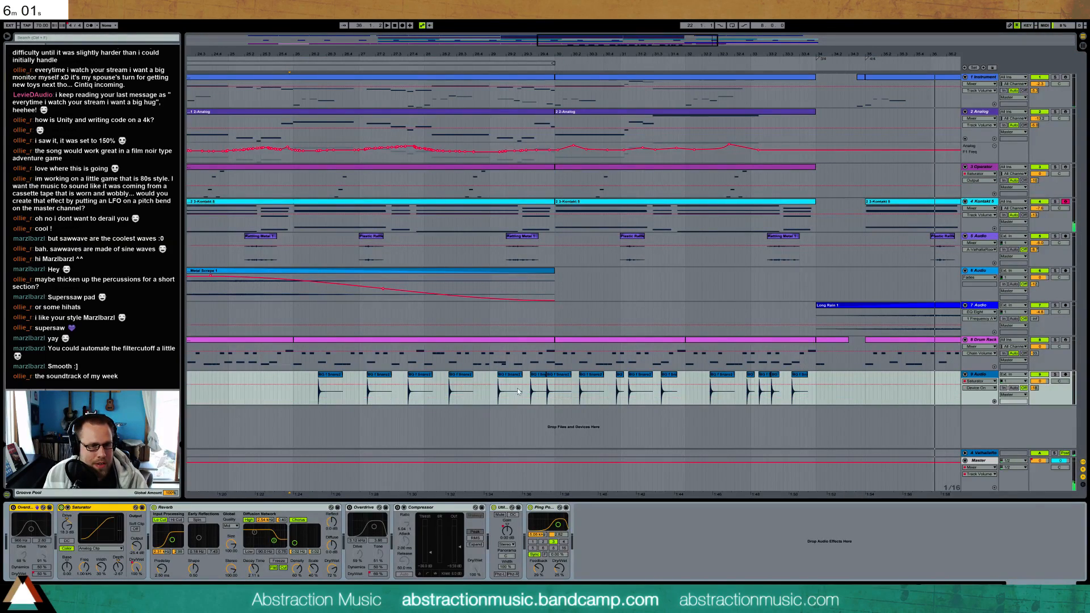
{"action": "left_click", "coordinate": [500, 395]}
{"action": "key", "text": "space"}
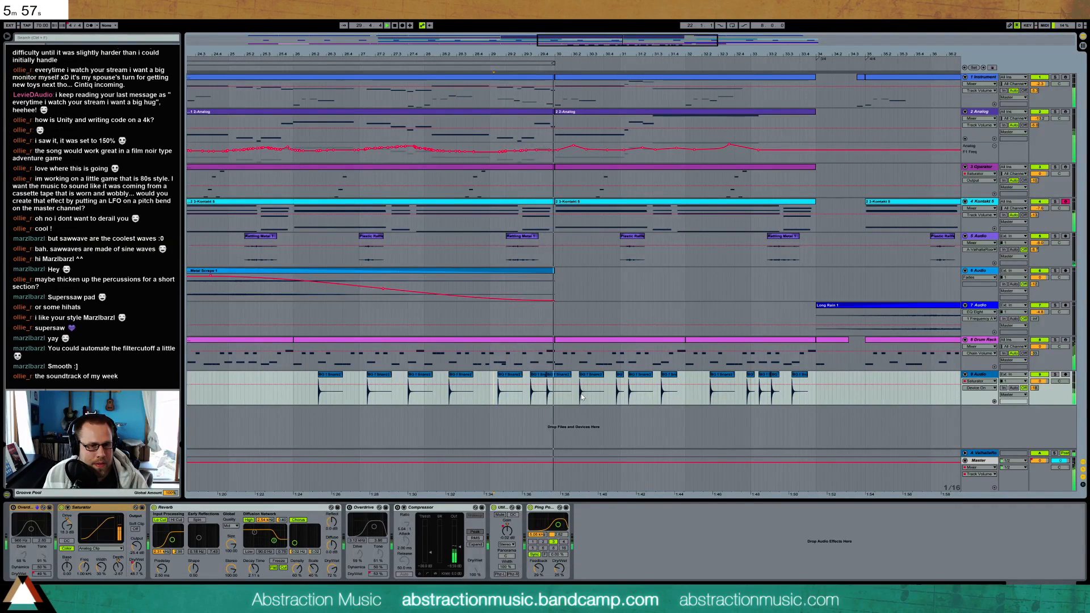
{"action": "left_click", "coordinate": [630, 394]}
{"action": "left_click", "coordinate": [712, 395]}
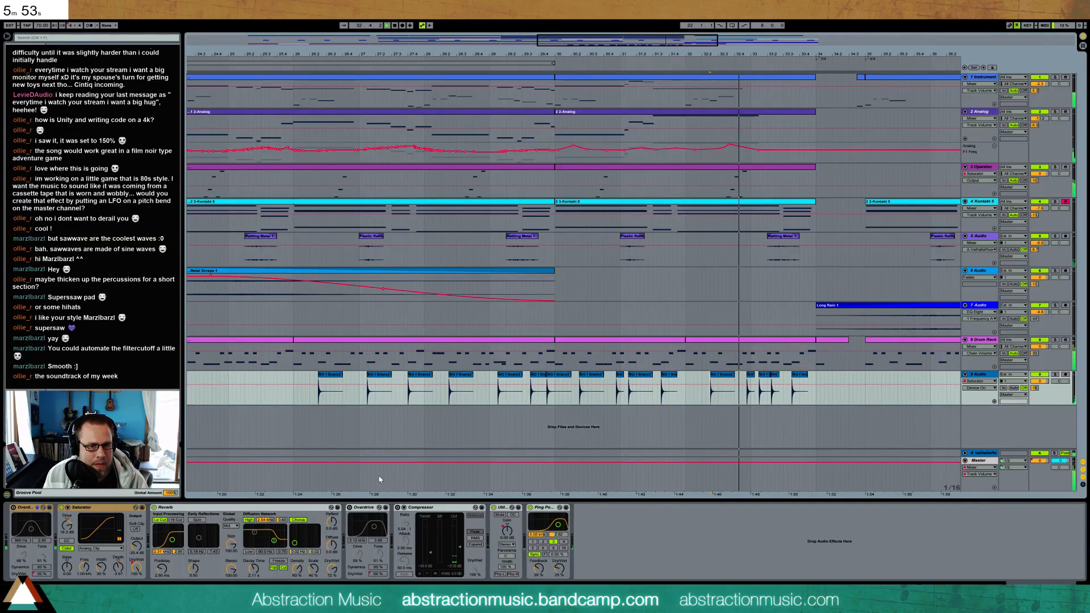
Adjust the Saturator's drive and output, switch its shaping type to Medium Curve, and audition from about bar 31
{"action": "left_click_drag", "start_coordinate": [136, 546], "coordinate": [136, 534]}
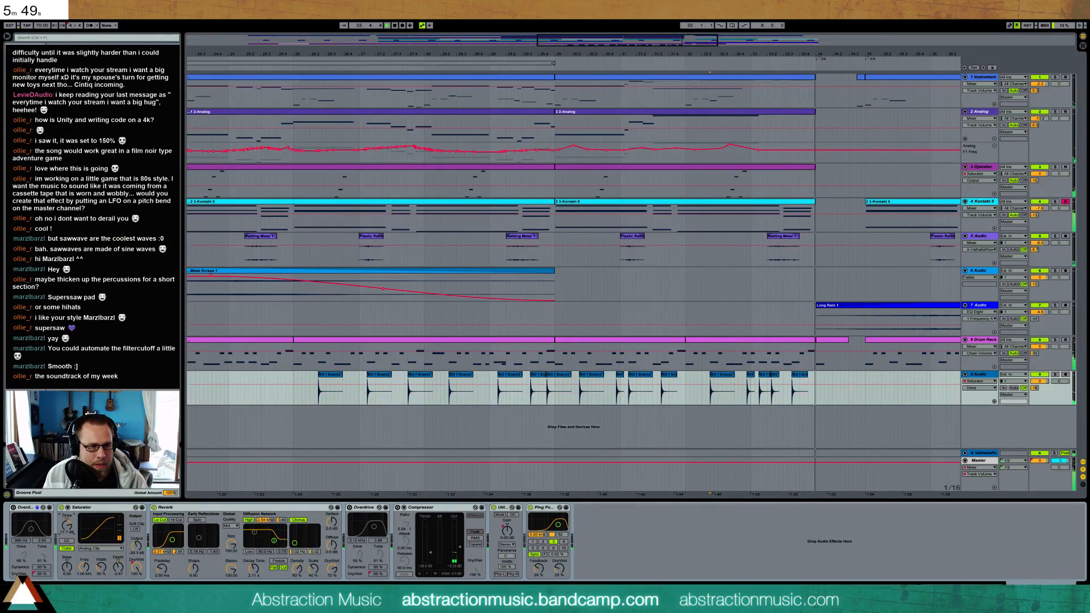
{"action": "left_click", "coordinate": [100, 549]}
{"action": "left_click", "coordinate": [100, 566]}
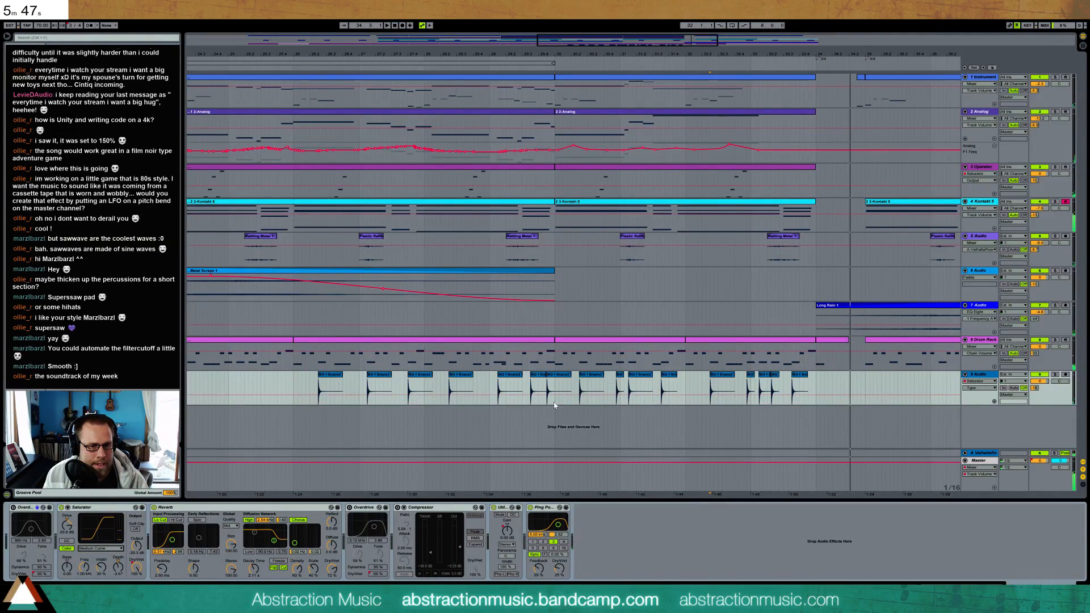
{"action": "left_click", "coordinate": [617, 388]}
{"action": "key", "text": "space"}
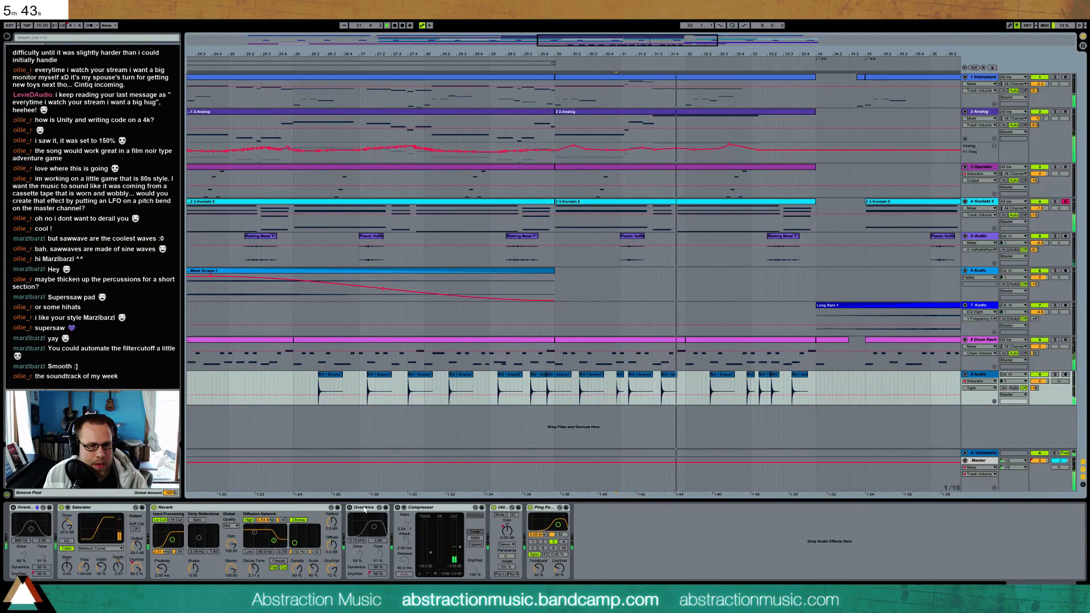
Delete both Overdrives and the Compressor from the snare track's effect chain
{"action": "left_click", "coordinate": [364, 510]}
{"action": "key", "text": "Delete"}
{"action": "left_click", "coordinate": [29, 510]}
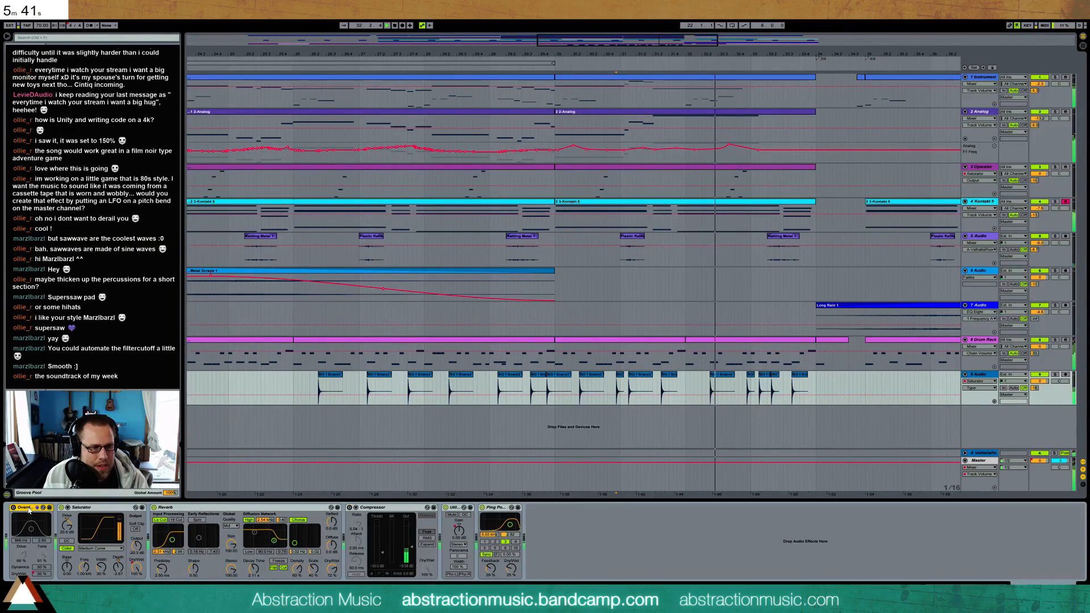
{"action": "key", "text": "Delete"}
{"action": "left_click", "coordinate": [332, 508]}
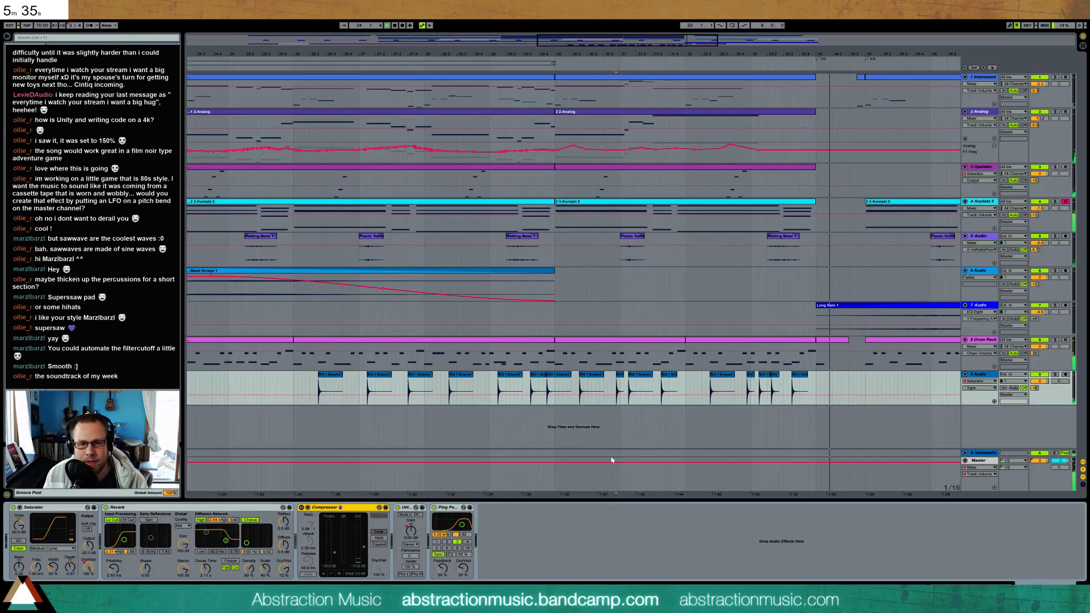
{"action": "key", "text": "Delete"}
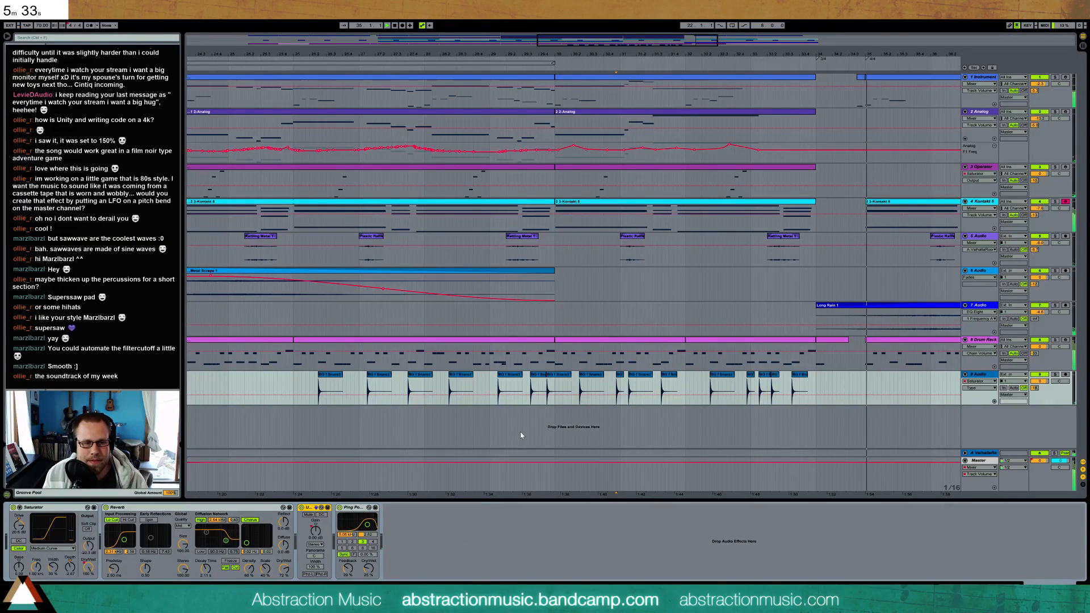
Adjust the Reverb's decay time and audition the snare pattern from its first hit in bar 26
{"action": "key", "text": "space"}
{"action": "left_click", "coordinate": [327, 377]}
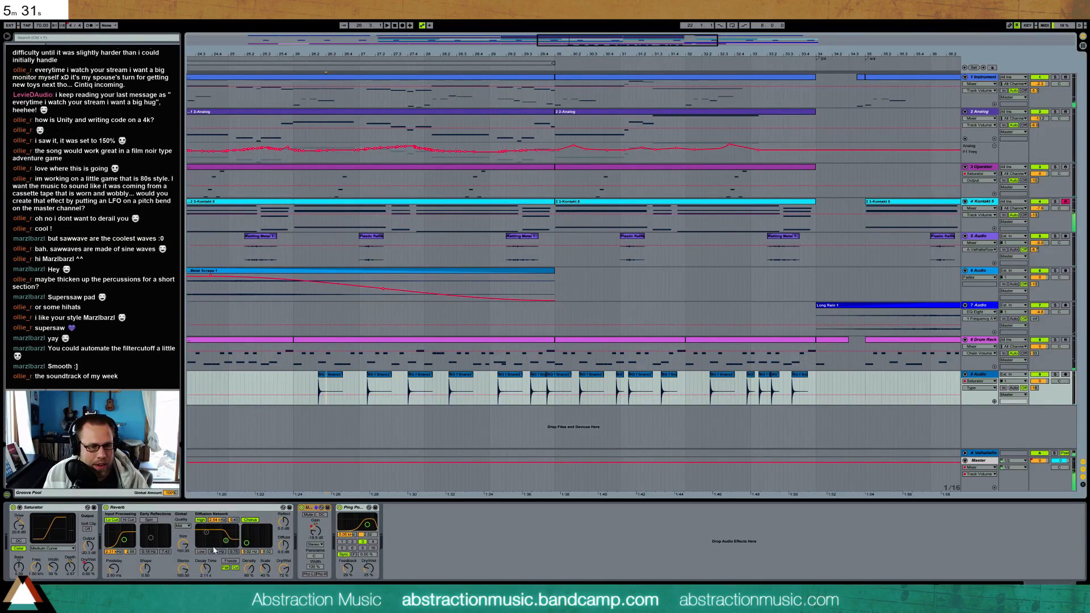
{"action": "left_click_drag", "start_coordinate": [206, 571], "coordinate": [211, 575]}
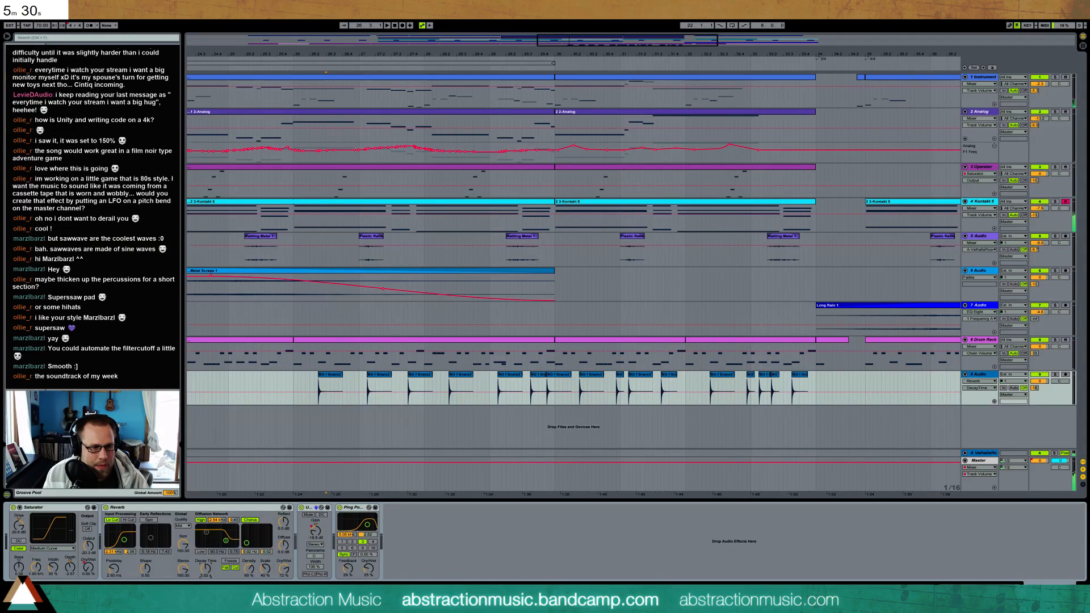
{"action": "left_click", "coordinate": [318, 387]}
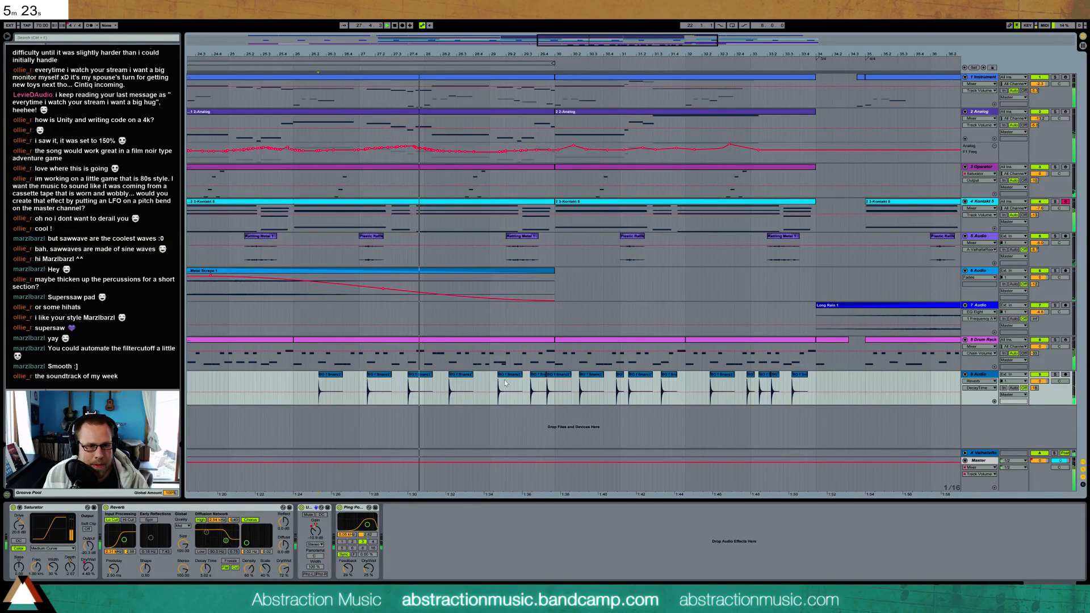
Lower the clip gain of the two snare clips just before bar 30, the one just before bar 31 and one early in bar 33
{"action": "left_click", "coordinate": [537, 379]}
{"action": "double_click", "coordinate": [538, 379]}
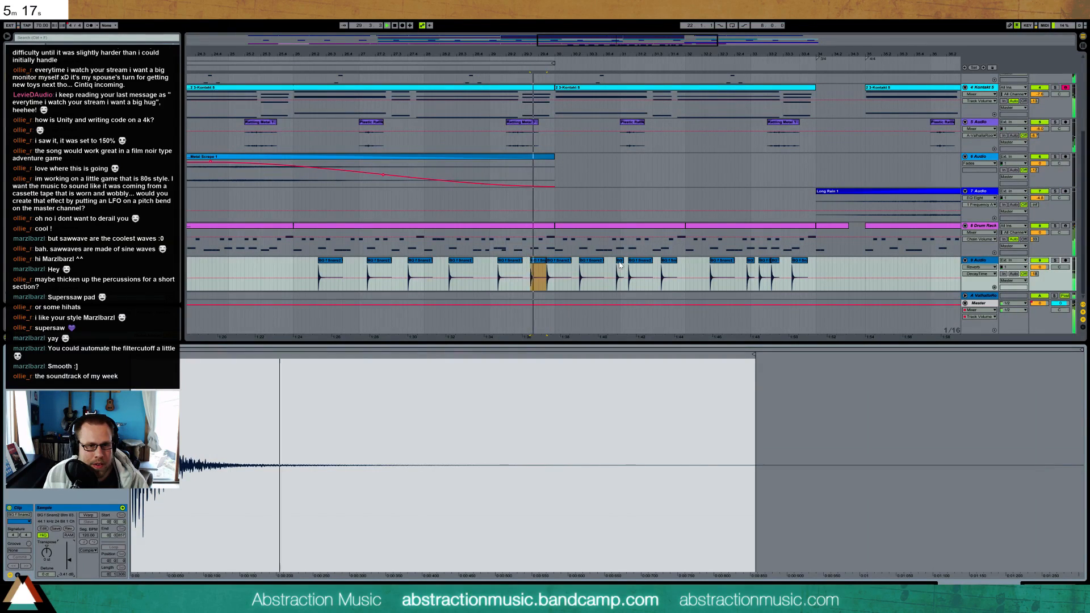
{"action": "key", "text": "ctrl+z"}
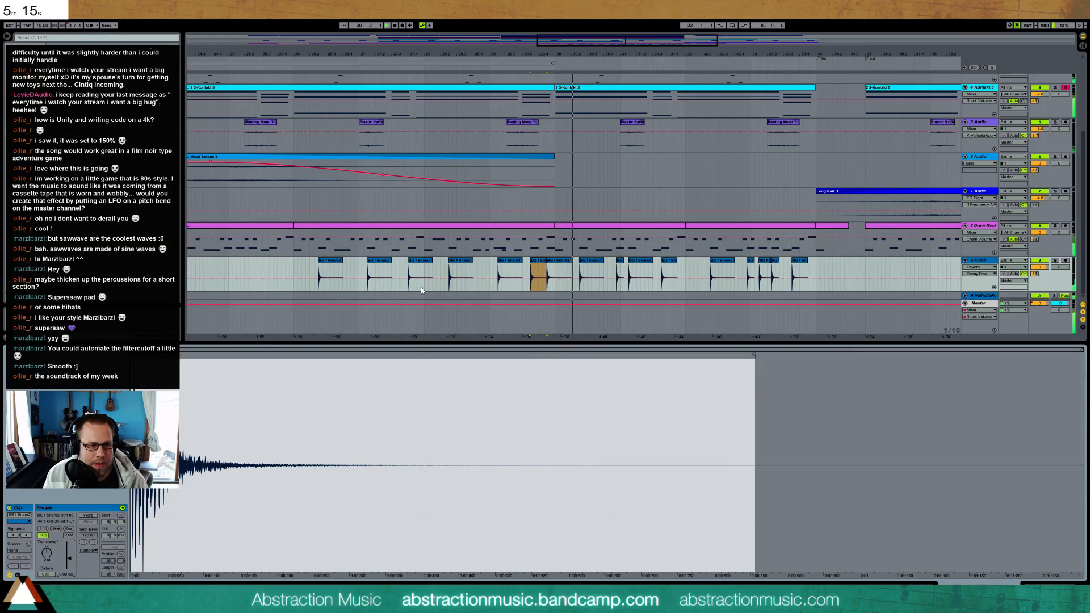
{"action": "left_click", "coordinate": [558, 267]}
{"action": "left_click_drag", "start_coordinate": [67, 567], "coordinate": [67, 575]}
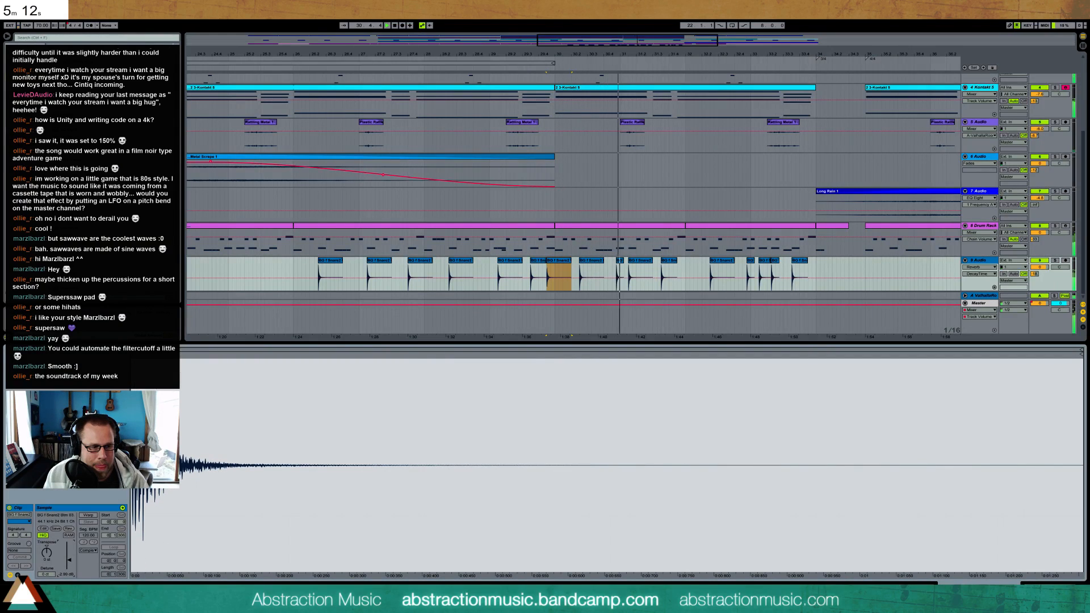
{"action": "left_click", "coordinate": [619, 265]}
{"action": "left_click_drag", "start_coordinate": [67, 564], "coordinate": [67, 570]}
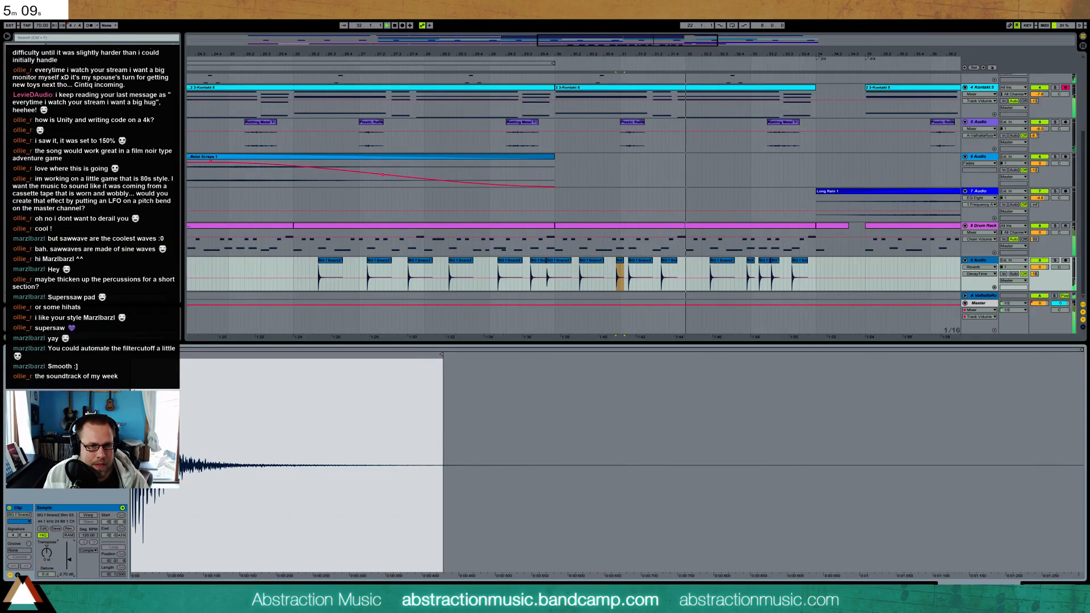
{"action": "left_click", "coordinate": [767, 276]}
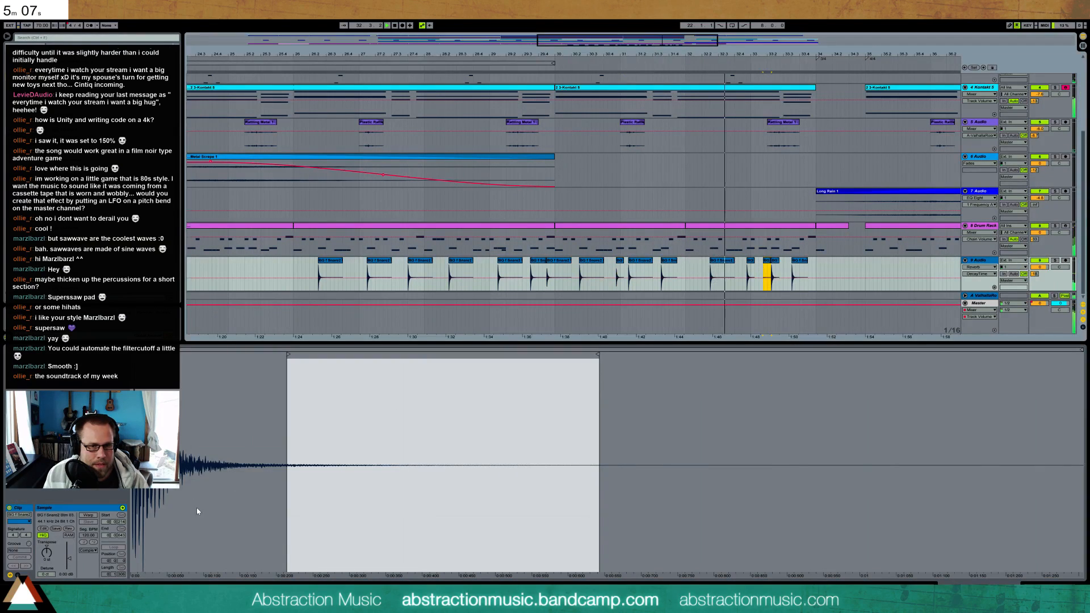
{"action": "key", "text": "ctrl+z"}
{"action": "left_click_drag", "start_coordinate": [66, 562], "coordinate": [66, 574]}
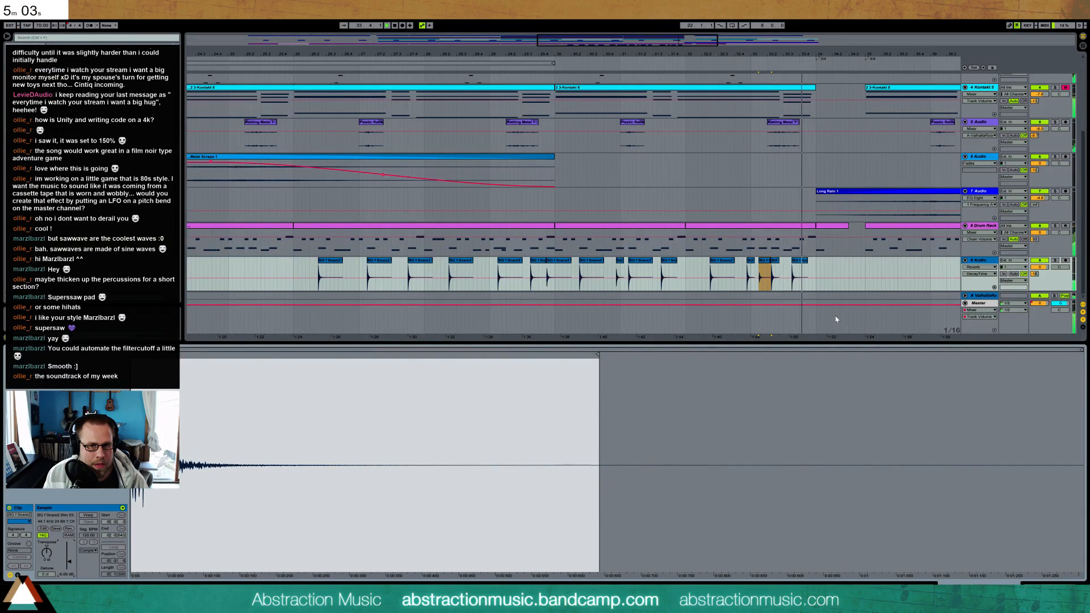
{"action": "key", "text": "shift+Tab"}
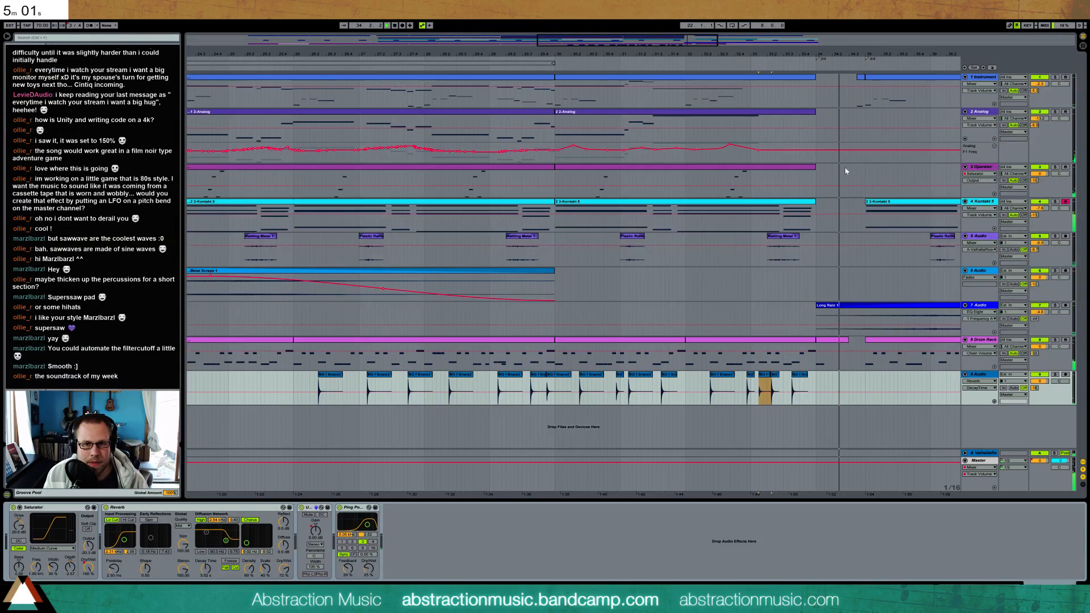
Open the drum clip spanning bars 32 and 33 and nudge its final Metal Toss 1 note slightly earlier
{"action": "left_click", "coordinate": [800, 341]}
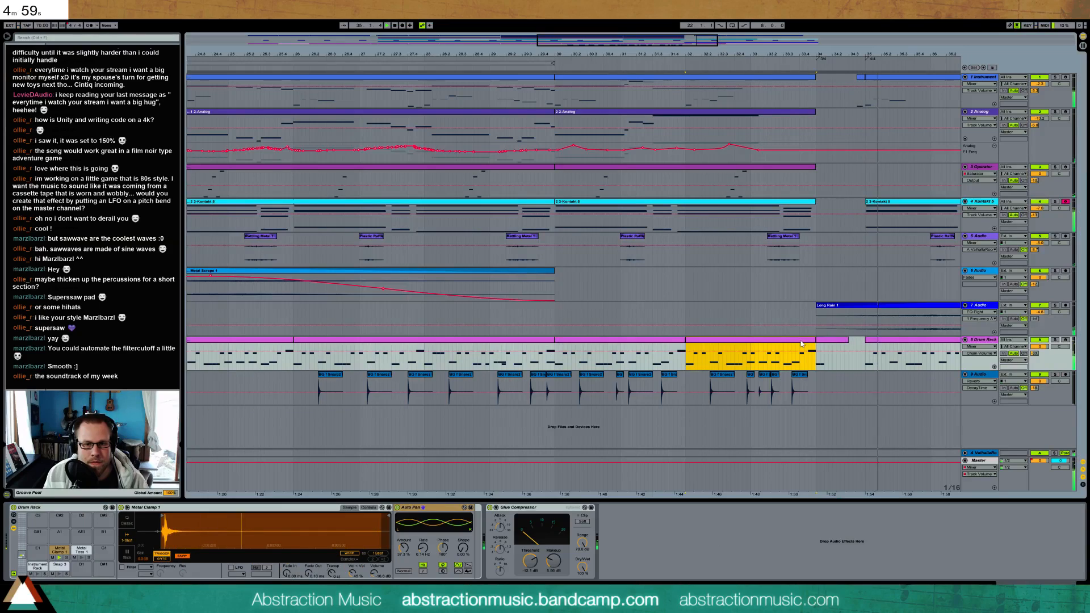
{"action": "key", "text": "shift+Tab"}
{"action": "left_click_drag", "start_coordinate": [1034, 423], "coordinate": [1048, 375]}
{"action": "key", "text": "Left"}
{"action": "key", "text": "Left"}
{"action": "key", "text": "Left"}
{"action": "key", "text": "Left"}
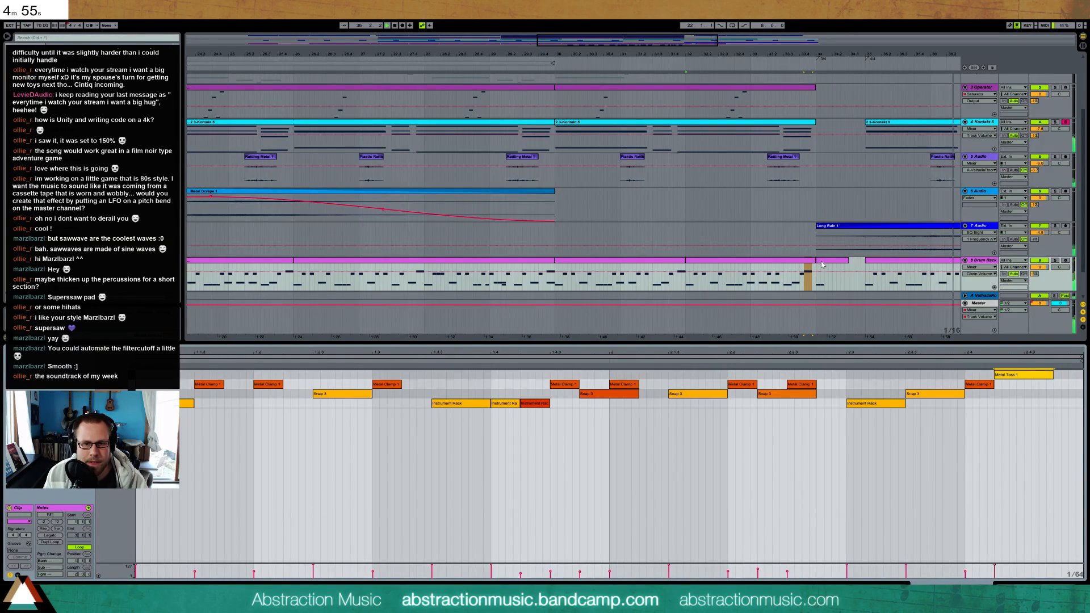
Copy the two Instrument Rack notes from the short drum clip at bar 34 and paste them at the end of the preceding drum clip
{"action": "left_click", "coordinate": [820, 277]}
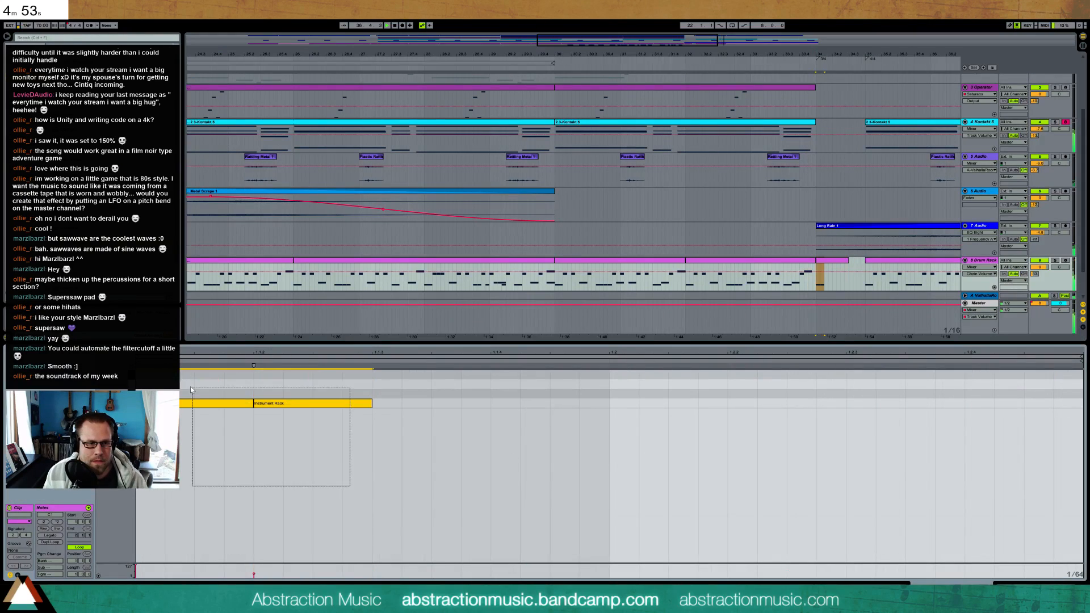
{"action": "key", "text": "ctrl+z"}
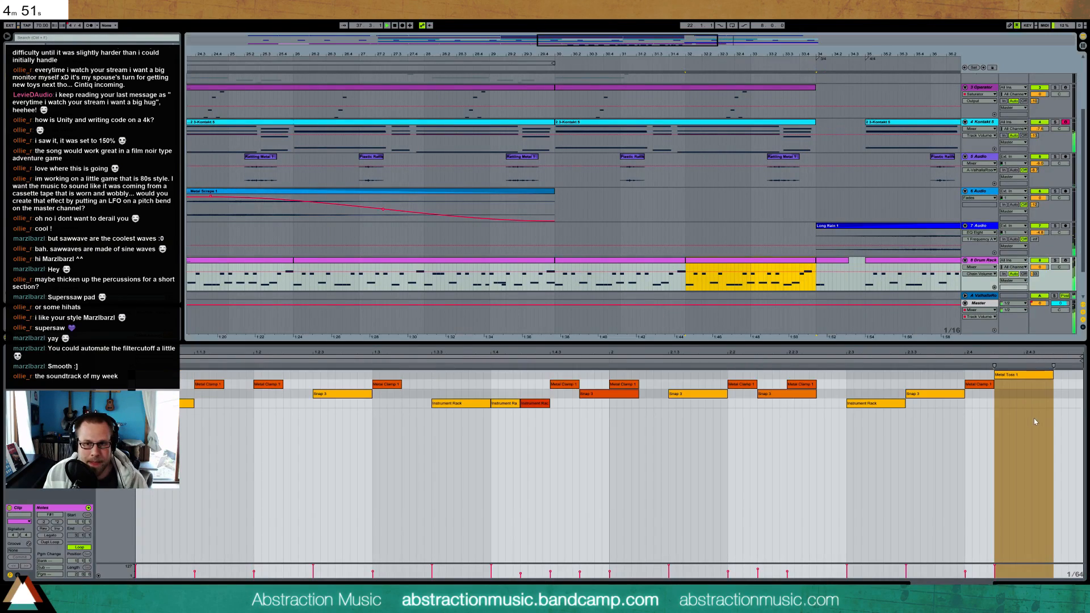
{"action": "left_click", "coordinate": [1038, 405]}
{"action": "left_click", "coordinate": [1024, 404]}
{"action": "key", "text": "ctrl+v"}
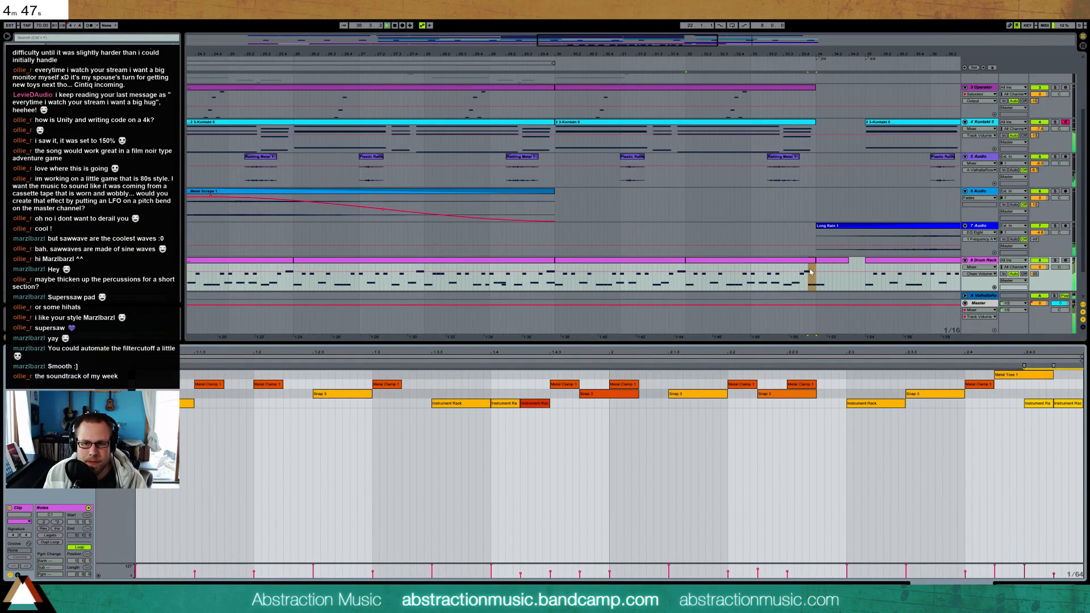
Remove the short drum clip at bar 34, turn off the preceding clip's looping and extend its end slightly past bar 34
{"action": "left_click_drag", "start_coordinate": [813, 260], "coordinate": [824, 268]}
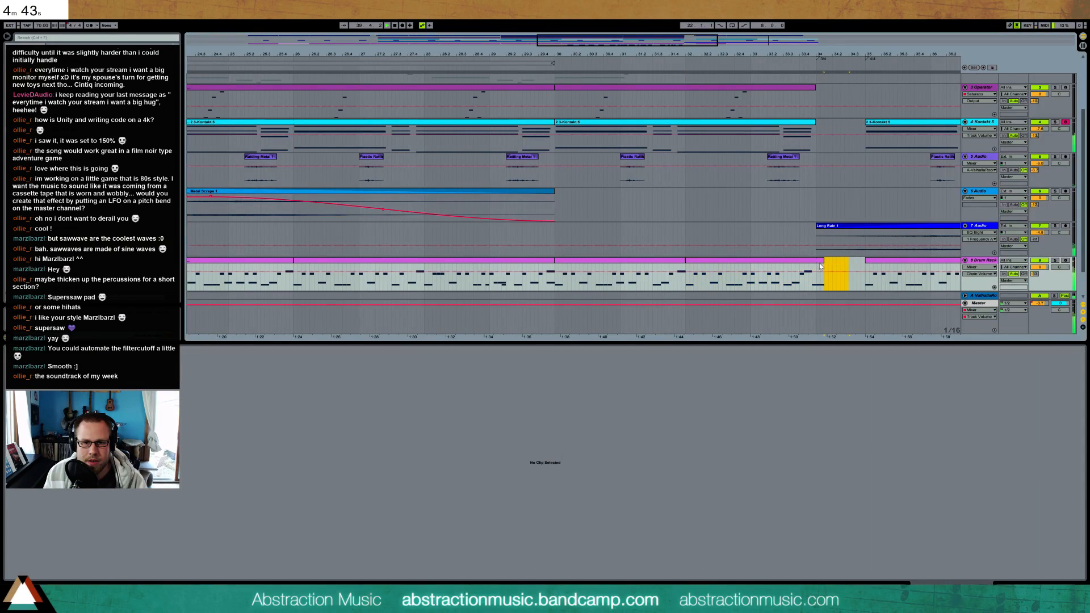
{"action": "left_click", "coordinate": [818, 263]}
{"action": "left_click", "coordinate": [74, 548]}
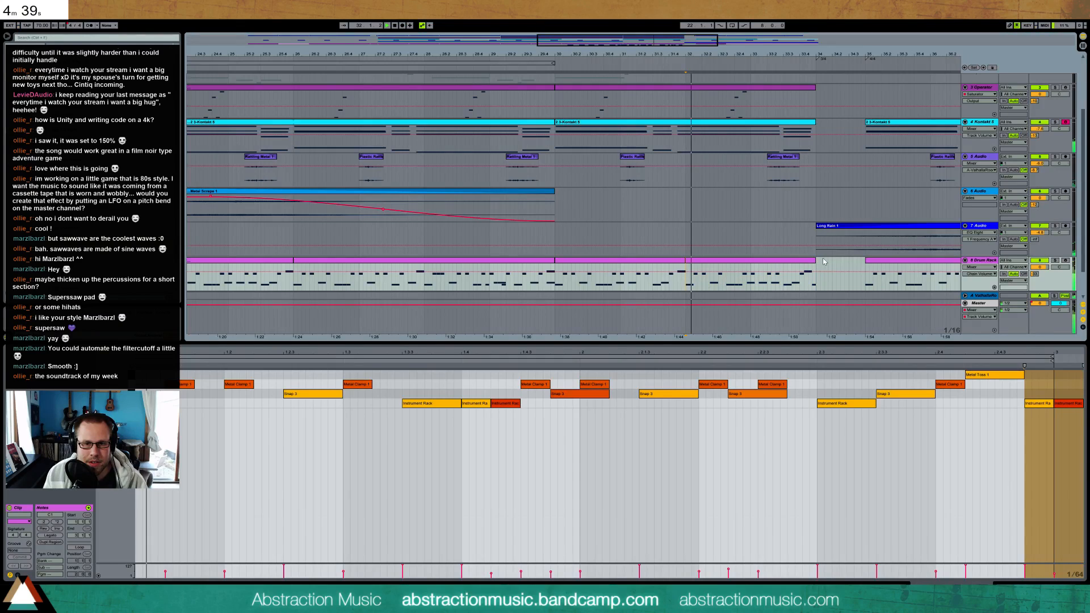
{"action": "left_click_drag", "start_coordinate": [816, 262], "coordinate": [825, 262]}
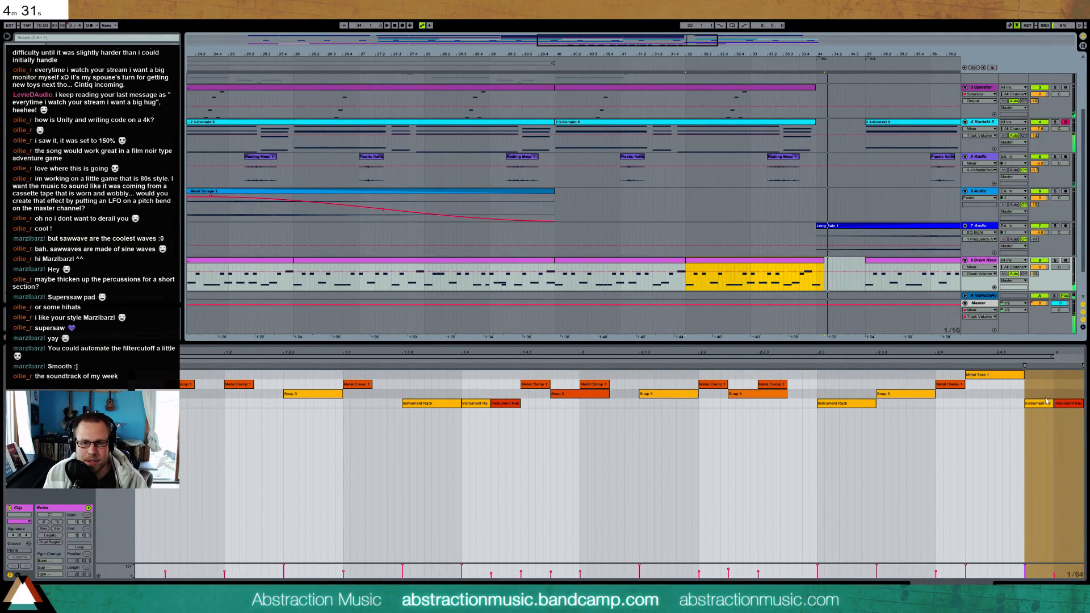
Select the two pasted Instrument Rack notes and nudge them slightly earlier so they directly follow the final Snap note
{"action": "left_click_drag", "start_coordinate": [1048, 387], "coordinate": [1064, 423]}
{"action": "key", "text": "Left"}
{"action": "key", "text": "Left"}
{"action": "key", "text": "Left"}
{"action": "key", "text": "Left"}
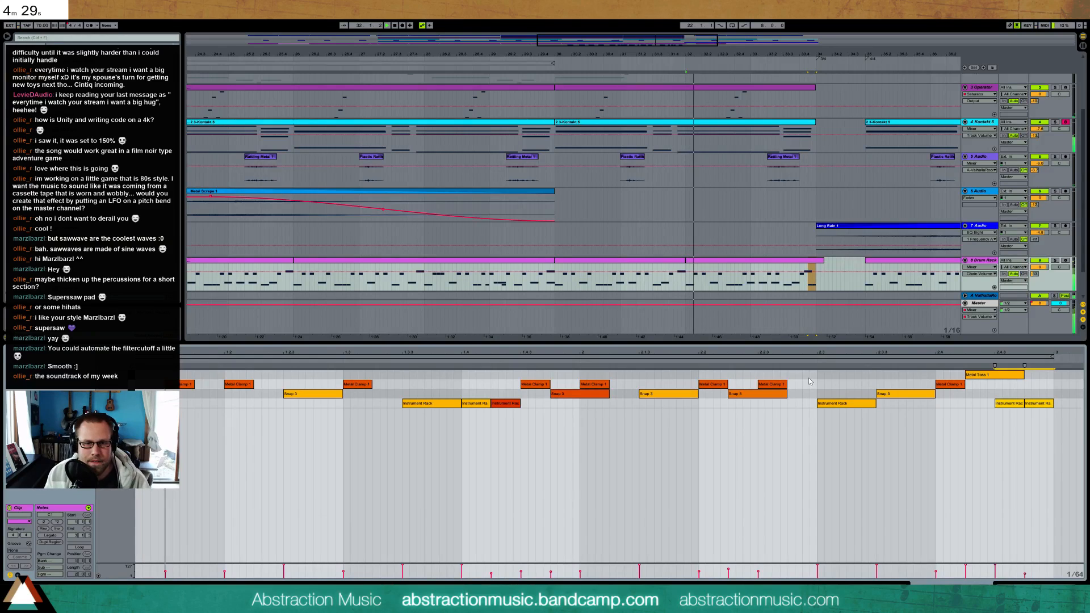
Audition the drum transition from bar 30 with the two moved notes deactivated, and readjust the drum clip's end around bar 34
{"action": "left_click", "coordinate": [545, 68]}
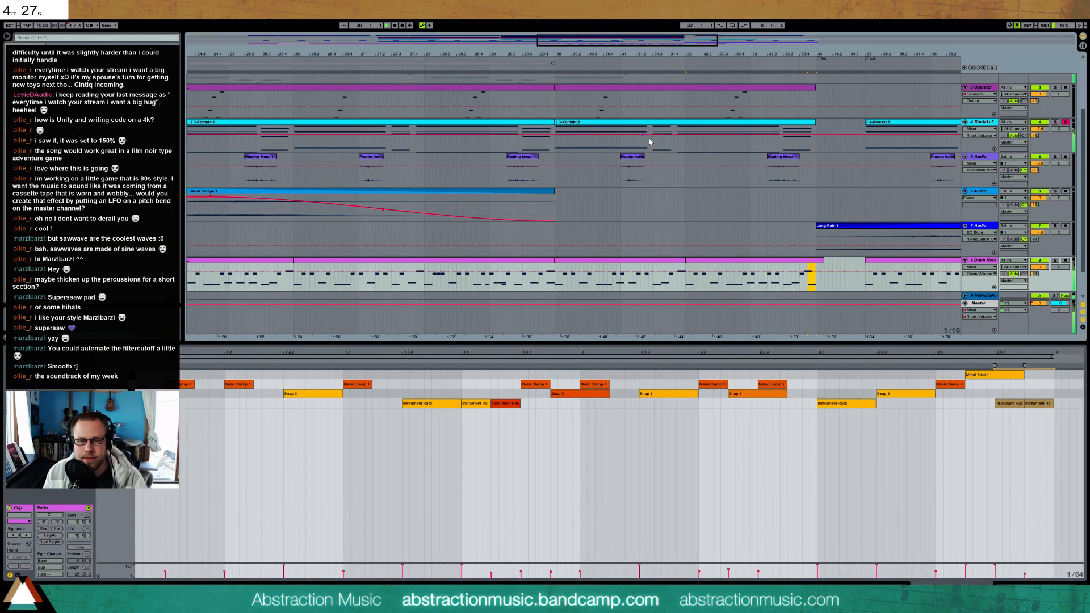
{"action": "left_click_drag", "start_coordinate": [686, 266], "coordinate": [816, 262]}
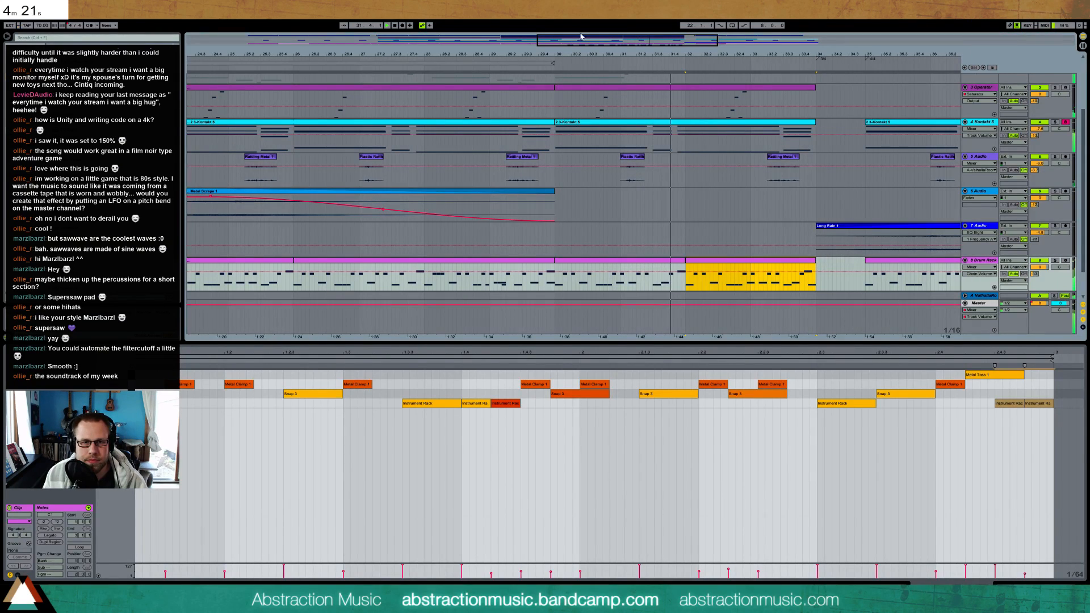
{"action": "left_click_drag", "start_coordinate": [647, 47], "coordinate": [701, 47]}
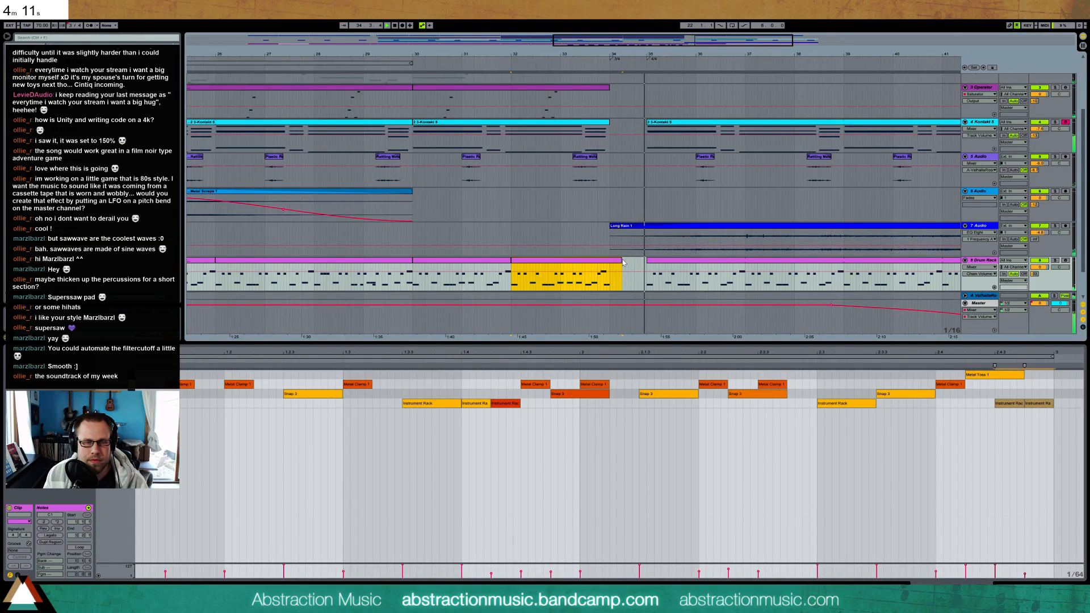
{"action": "left_click", "coordinate": [994, 453]}
{"action": "left_click", "coordinate": [1031, 587]}
Show the whole arrangement and load the BB-Simple Mastering effect rack onto the Master track
{"action": "left_click_drag", "start_coordinate": [554, 54], "coordinate": [553, 18]}
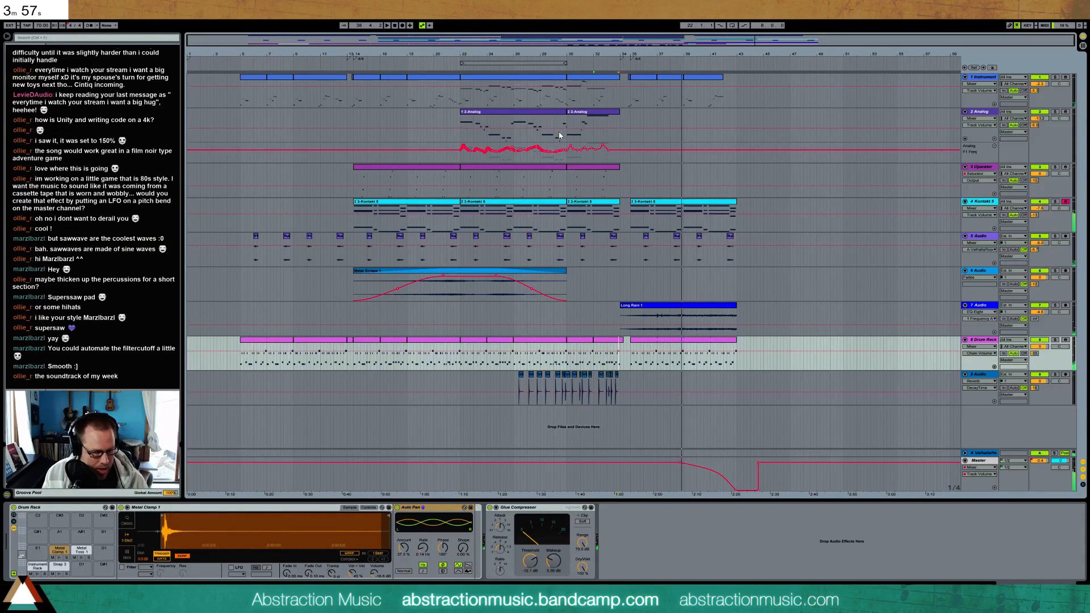
{"action": "left_click", "coordinate": [986, 464]}
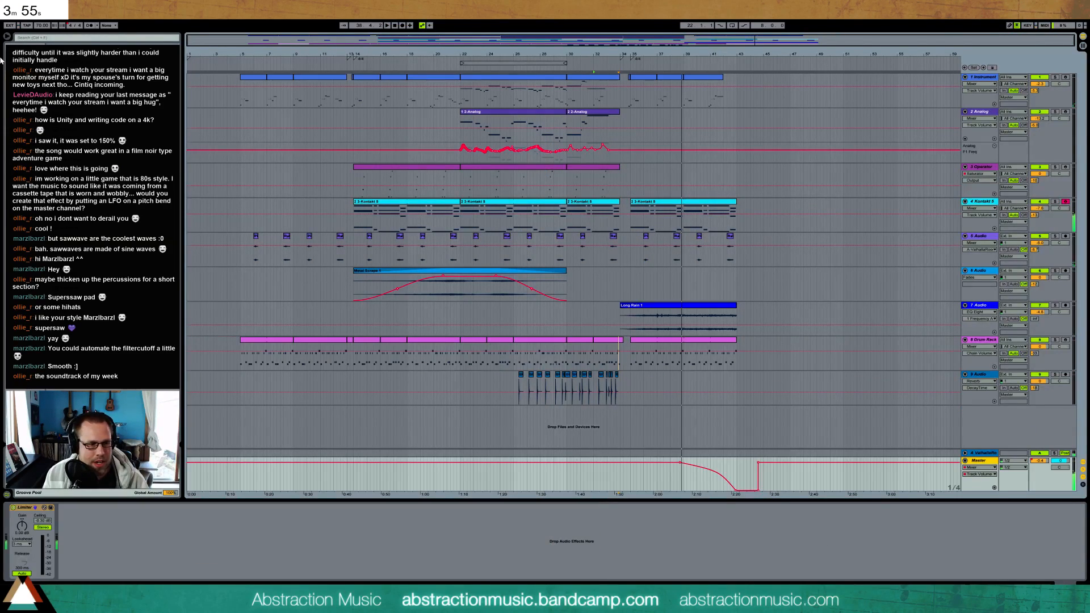
{"action": "left_click", "coordinate": [26, 69]}
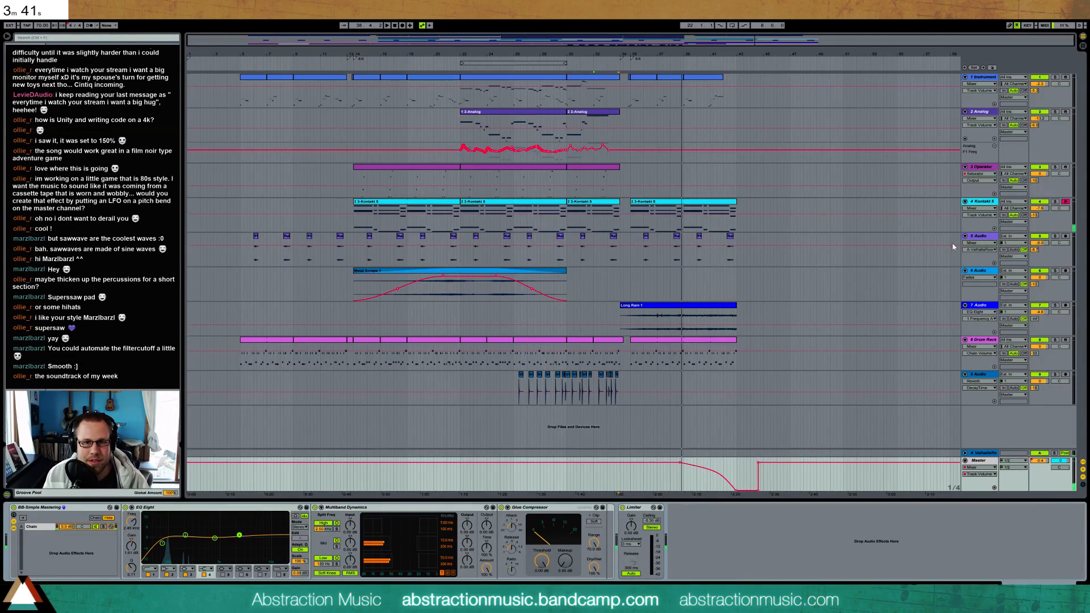
Open the last Kontakt clip's envelope and remove the part that extends past the clip's end
{"action": "left_click", "coordinate": [981, 205]}
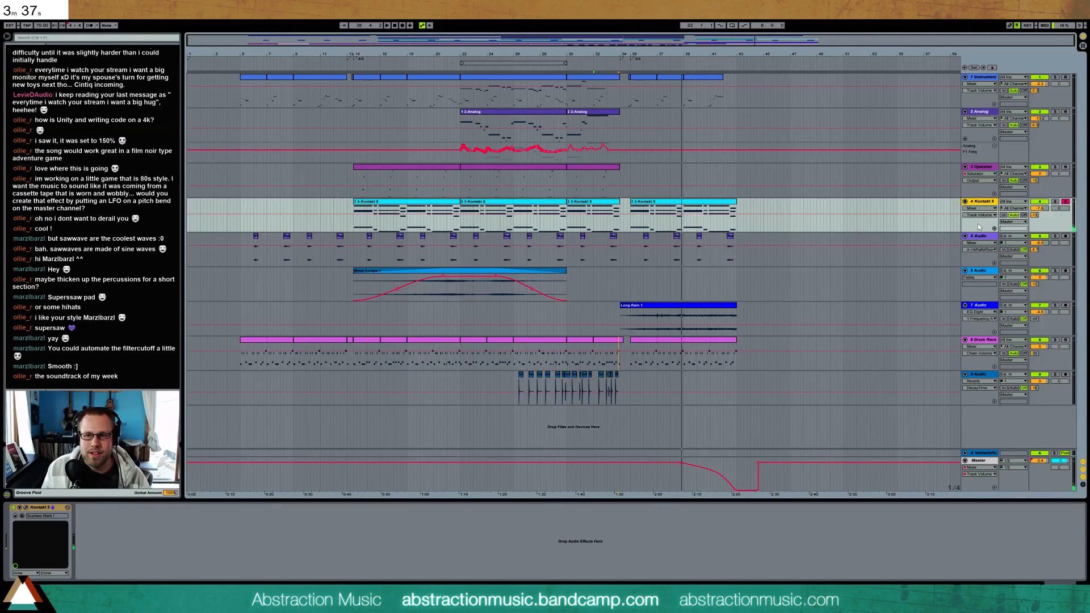
{"action": "double_click", "coordinate": [731, 204]}
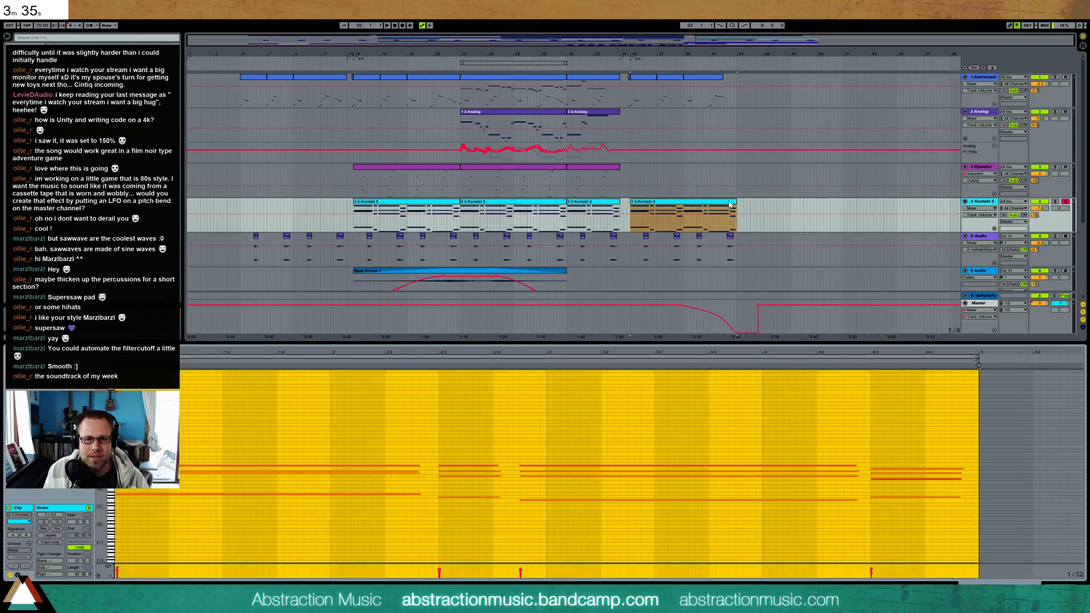
{"action": "left_click", "coordinate": [18, 575]}
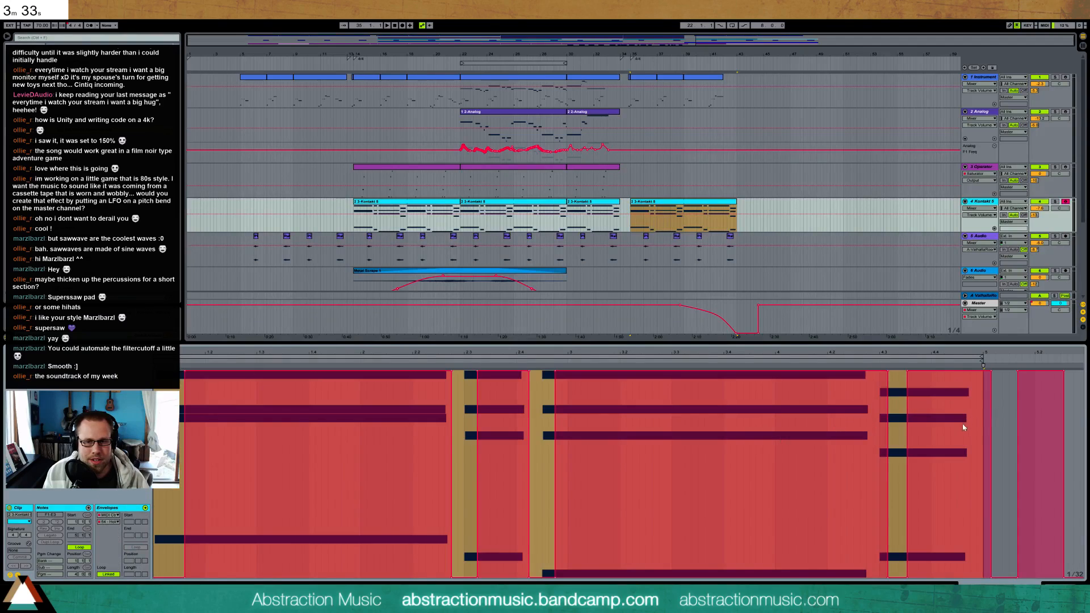
{"action": "left_click_drag", "start_coordinate": [982, 575], "coordinate": [1061, 571]}
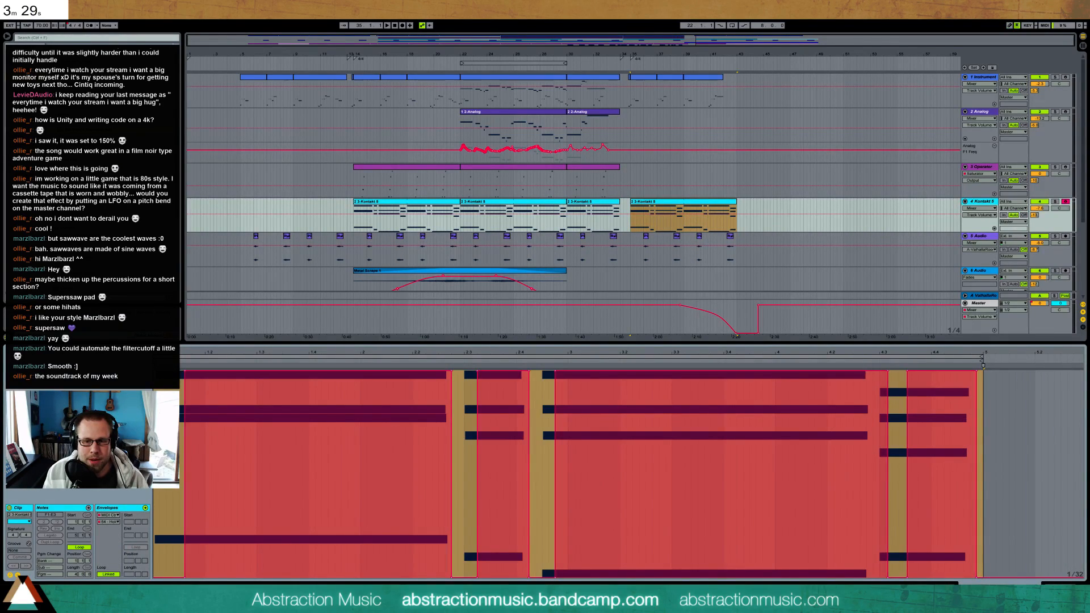
{"action": "key", "text": "shift+Tab"}
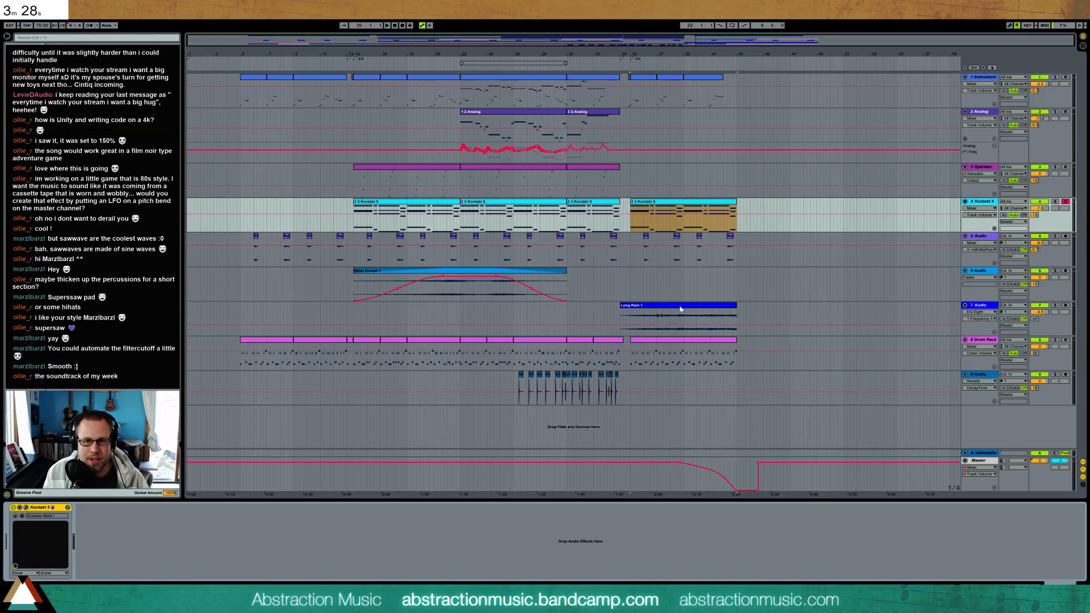
Play the song from the start of the first clips at bar 5 with the Master effect chain in view
{"action": "left_click", "coordinate": [242, 243]}
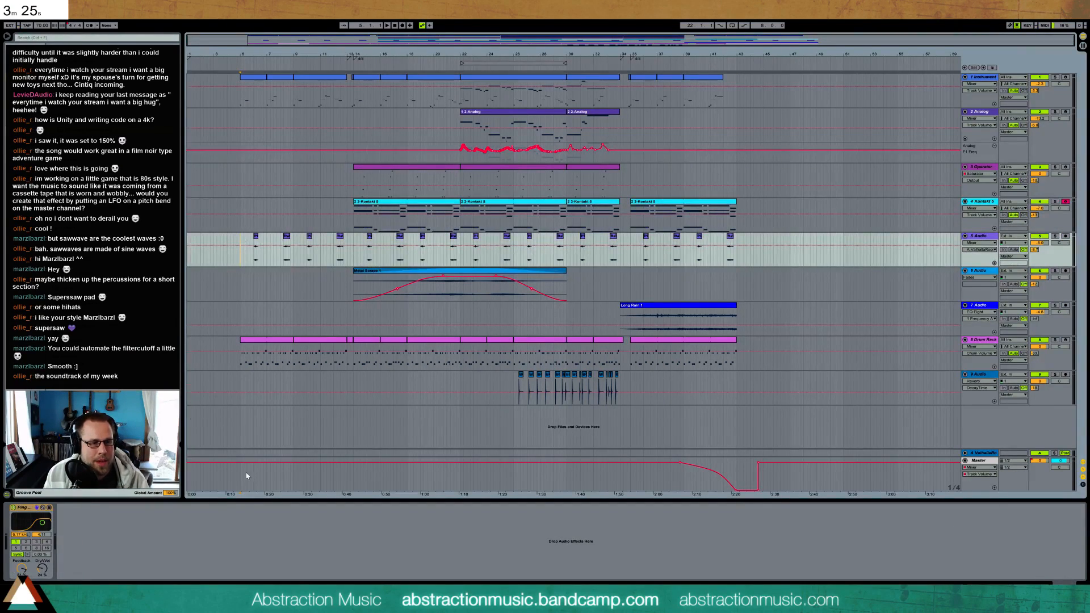
{"action": "left_click", "coordinate": [241, 476]}
{"action": "key", "text": "space"}
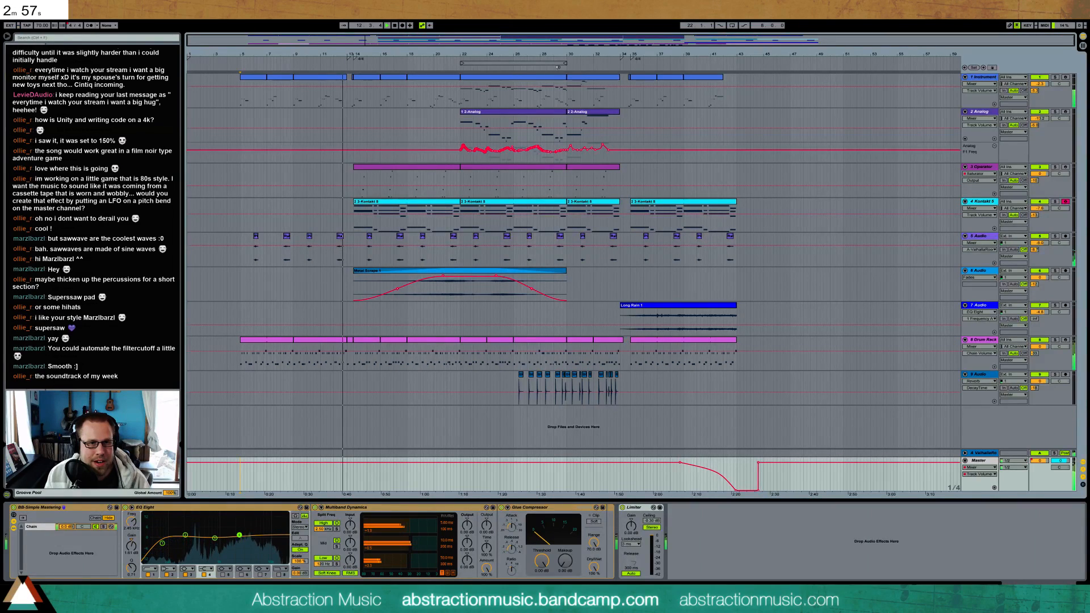
Loop the four-bar section from bar 30 and adjust the attack, ratio, threshold and makeup of the Master track's Glue Compressor
{"action": "left_click", "coordinate": [573, 78]}
{"action": "key", "text": "ctrl+l"}
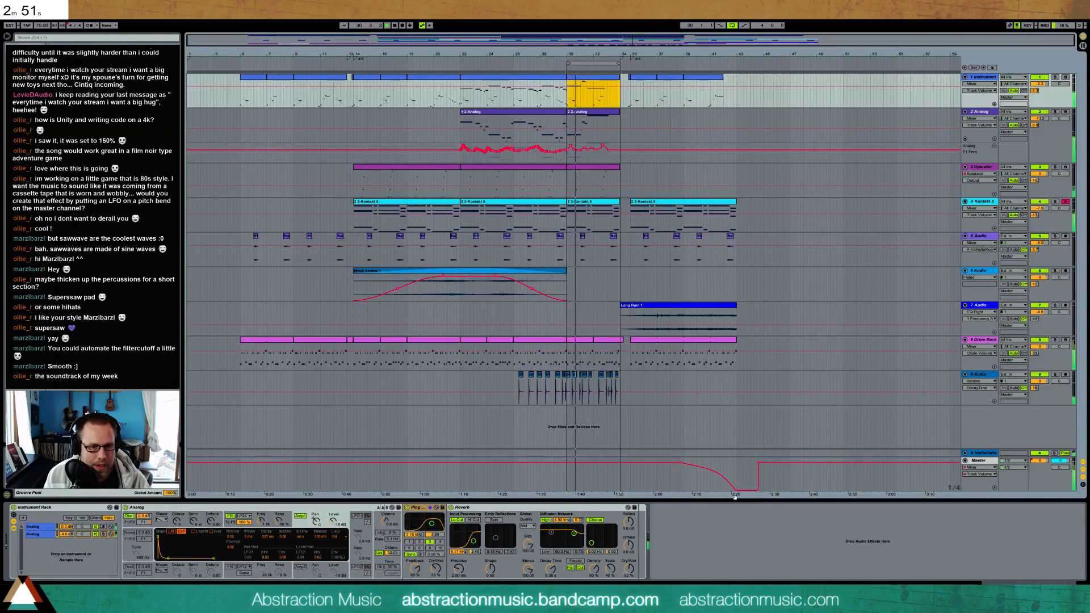
{"action": "left_click", "coordinate": [740, 491]}
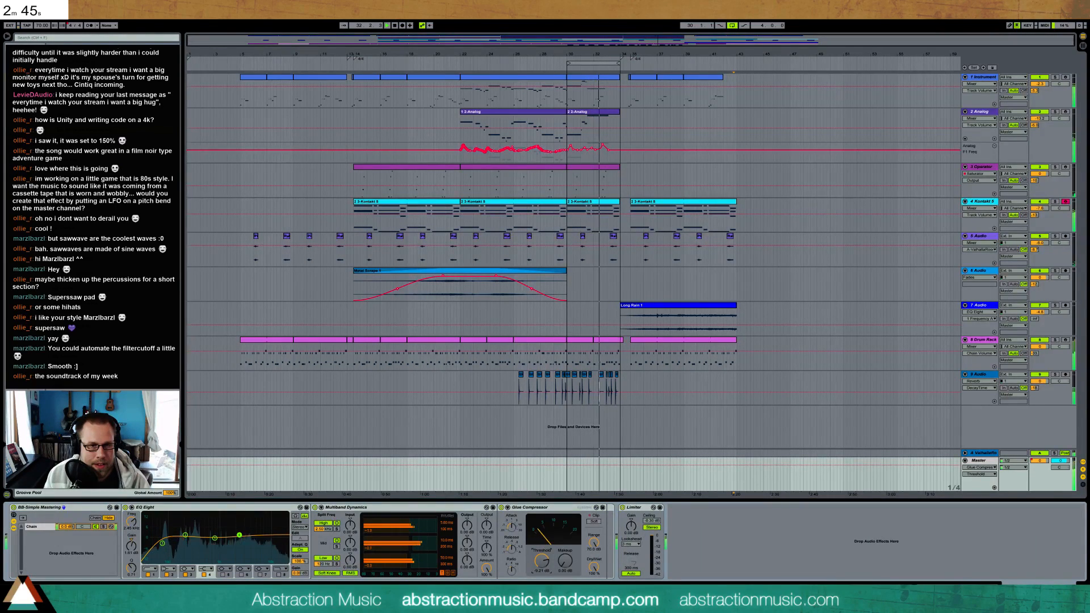
{"action": "left_click", "coordinate": [510, 528]}
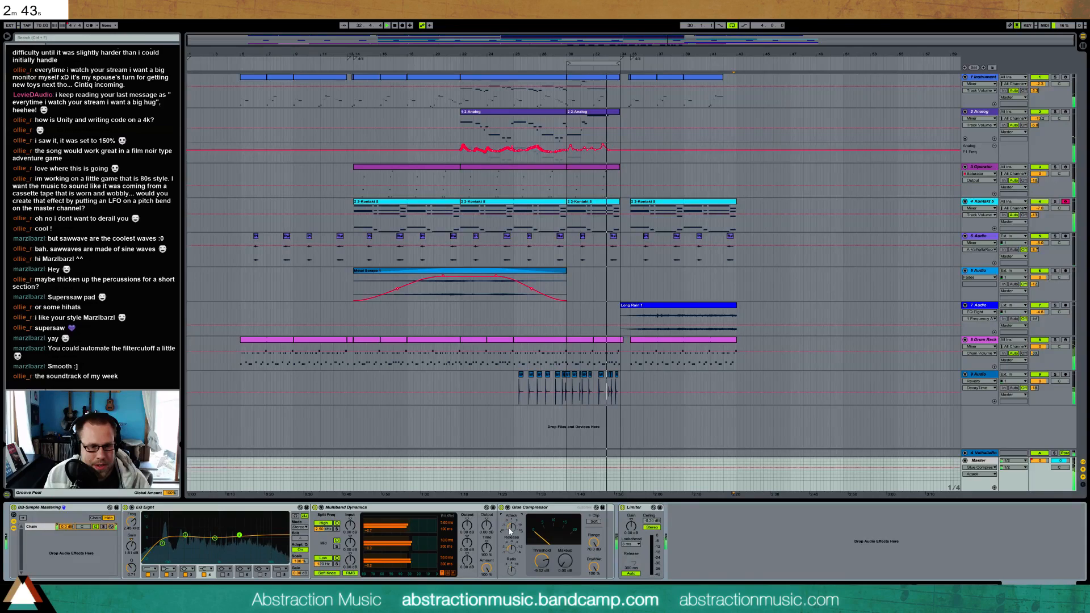
{"action": "left_click", "coordinate": [512, 569]}
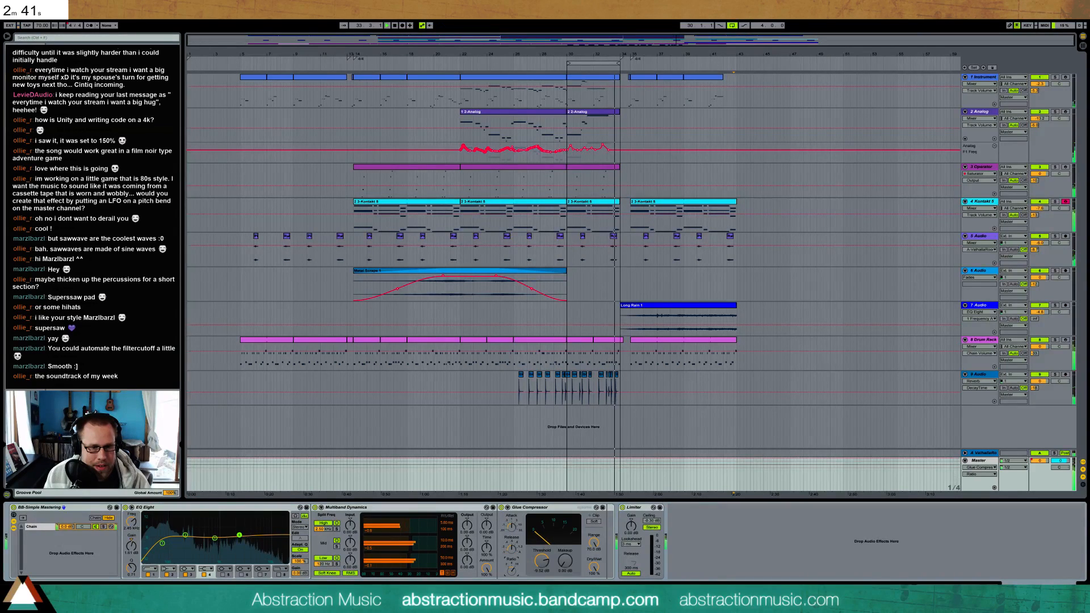
{"action": "left_click", "coordinate": [542, 561]}
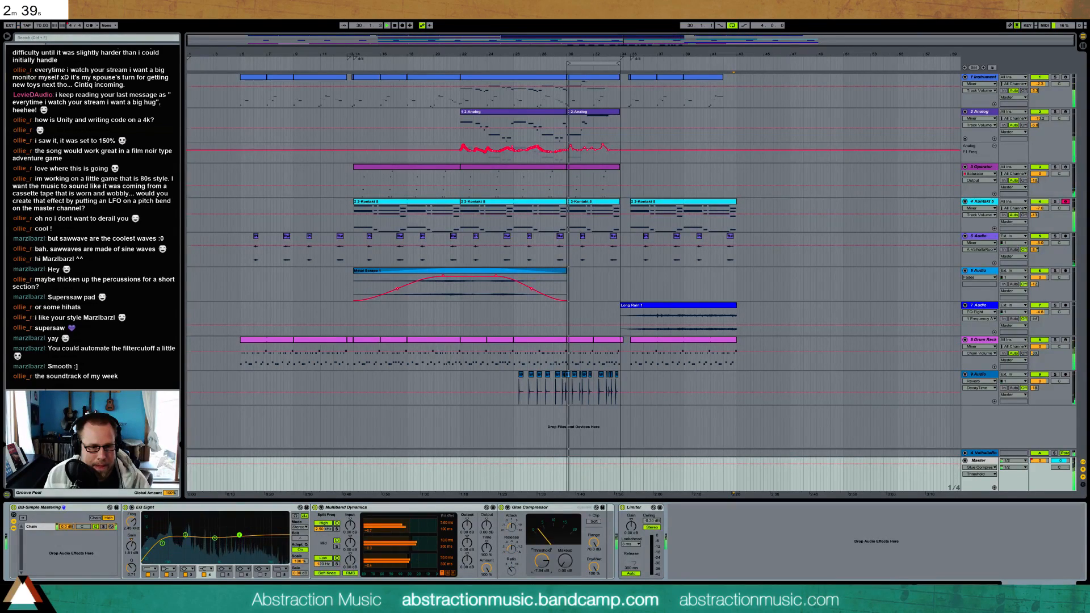
{"action": "left_click", "coordinate": [565, 561]}
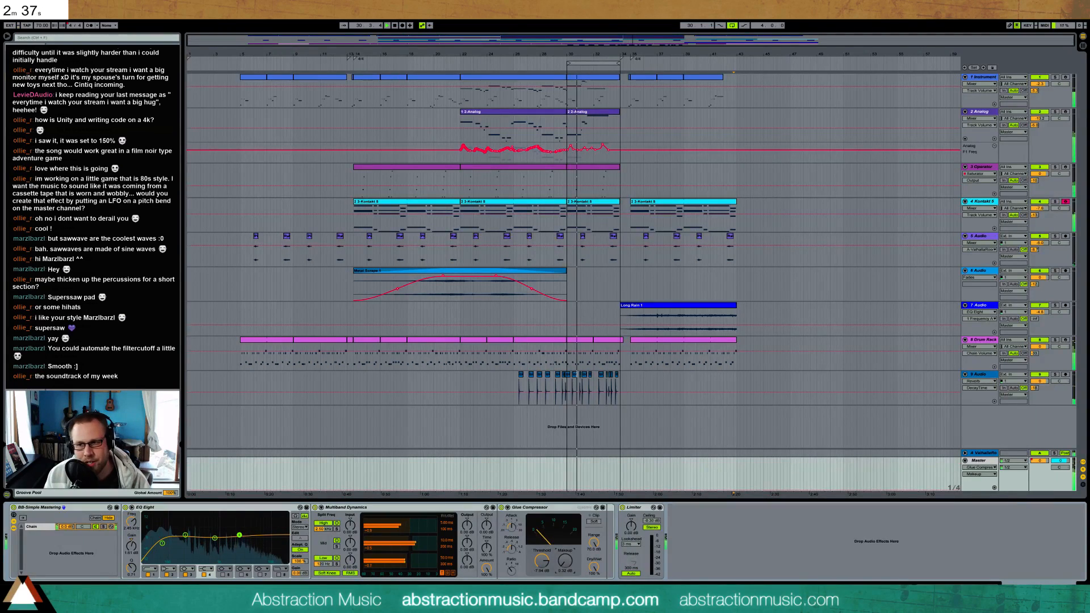
{"action": "left_click_drag", "start_coordinate": [565, 561], "coordinate": [565, 528]}
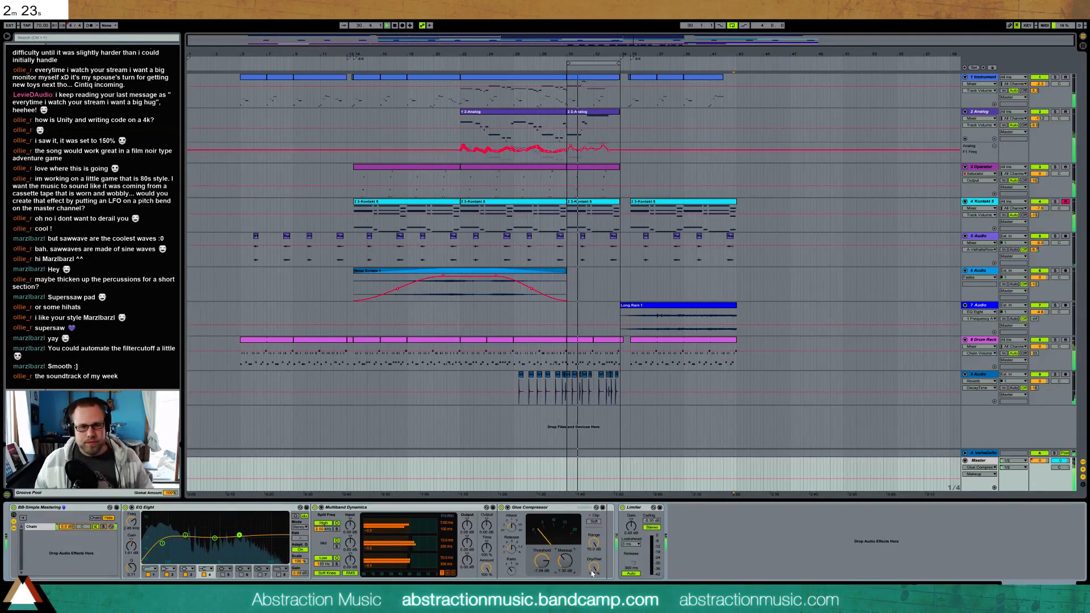
Turn off loop playback and audition the song again from its opening section
{"action": "left_click", "coordinate": [733, 26]}
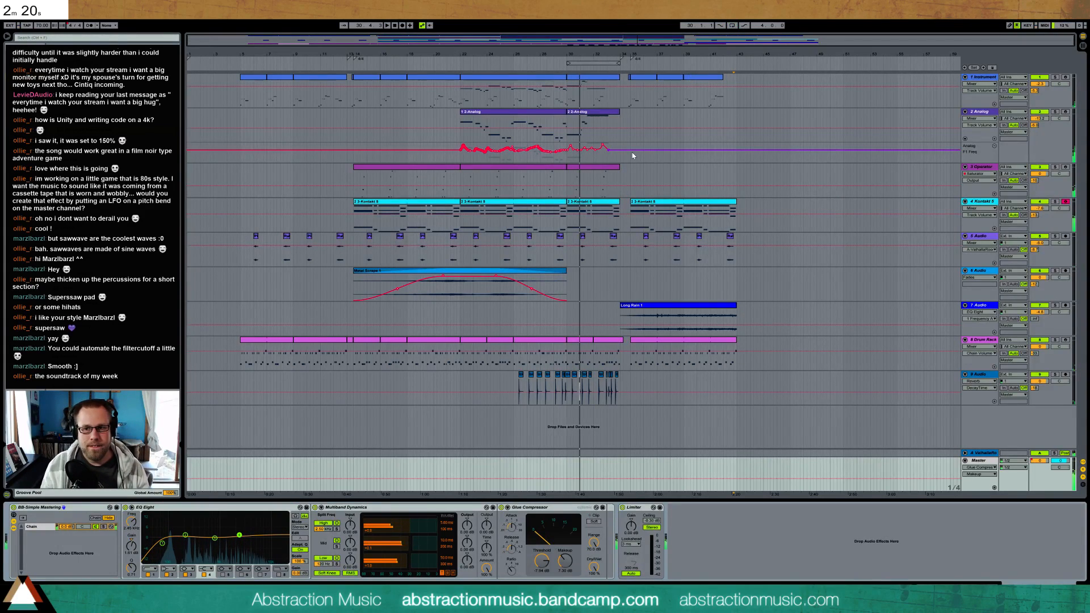
{"action": "left_click", "coordinate": [238, 62]}
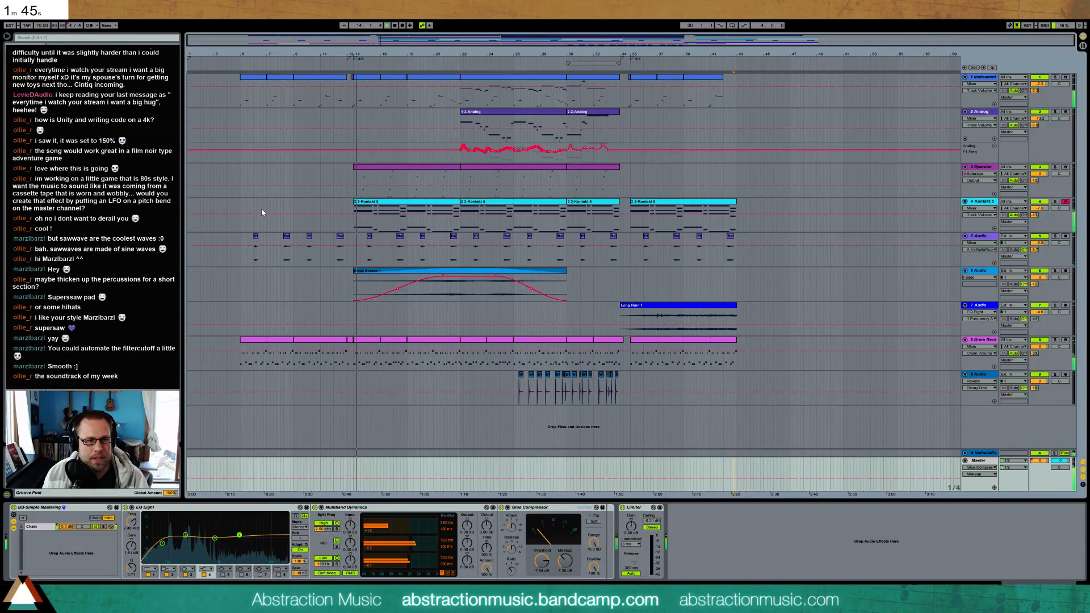
Add a Compressor to the Kontakt track and enable its sidechain with the Drum Rack track's Post Mixer signal as the source
{"action": "left_click", "coordinate": [368, 206]}
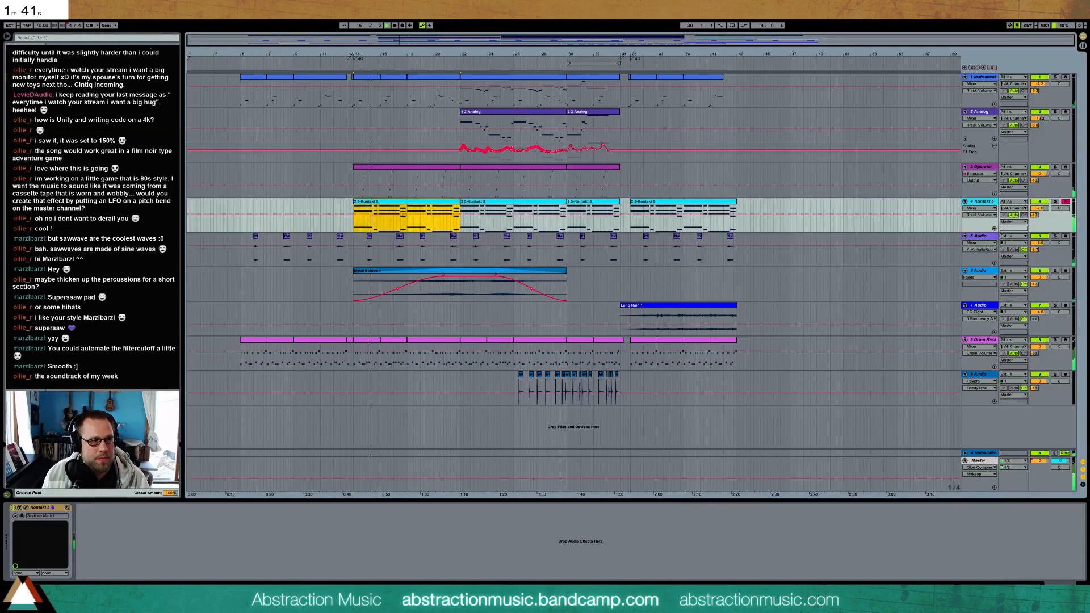
{"action": "left_click", "coordinate": [91, 227]}
{"action": "left_click_drag", "start_coordinate": [90, 227], "coordinate": [146, 561]}
{"action": "left_click", "coordinate": [87, 508]}
{"action": "left_click", "coordinate": [100, 518]}
{"action": "left_click", "coordinate": [92, 527]}
{"action": "left_click", "coordinate": [126, 497]}
{"action": "left_click", "coordinate": [92, 534]}
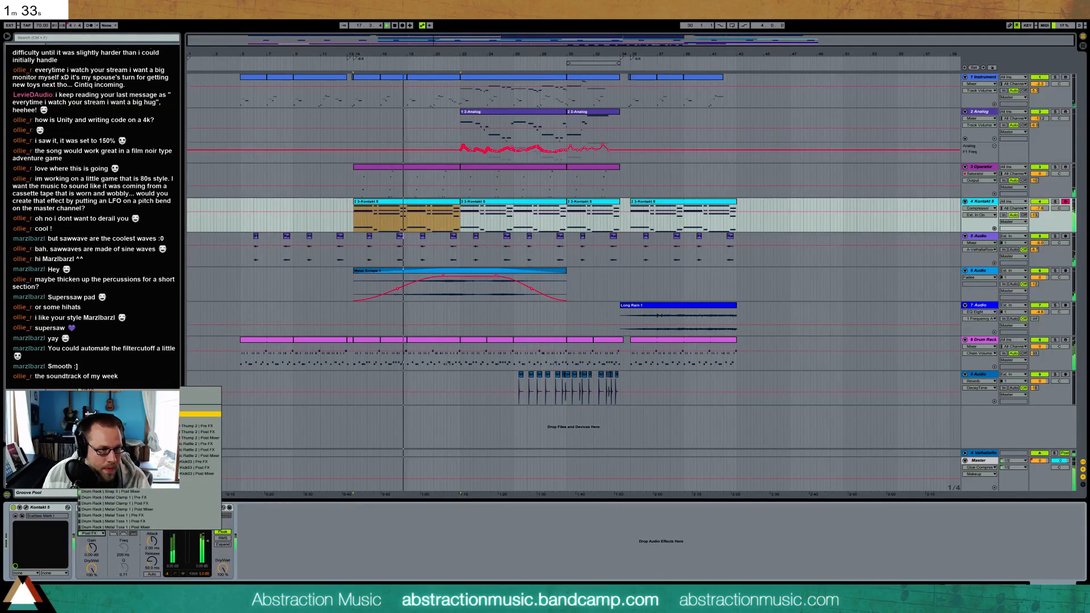
{"action": "left_click", "coordinate": [122, 420]}
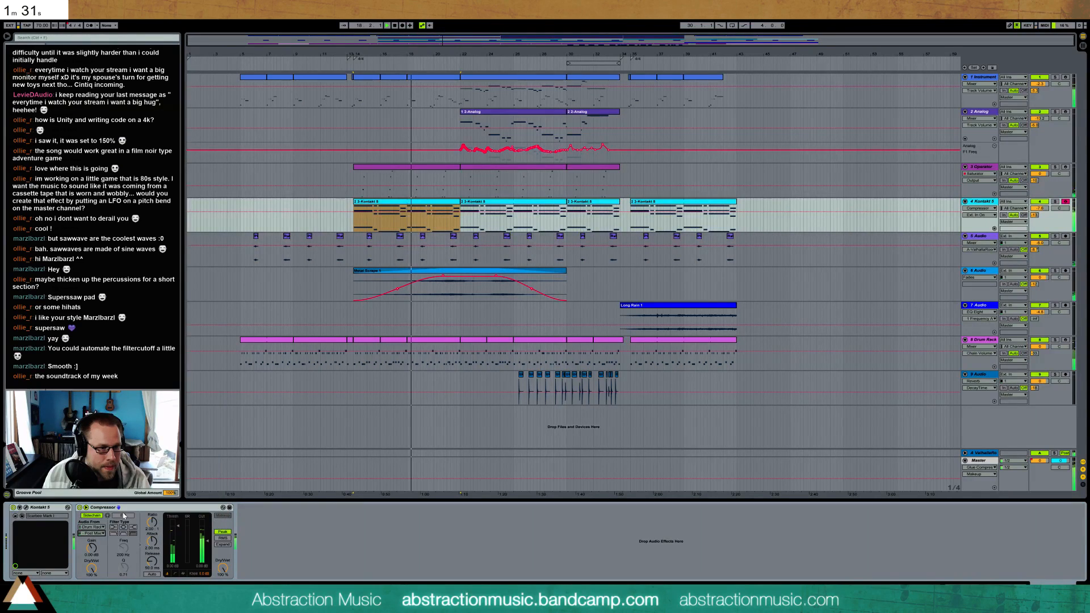
Adjust the threshold, sidechain gain, attack and release of the Kontakt track's Compressor while the song plays
{"action": "left_click_drag", "start_coordinate": [179, 530], "coordinate": [178, 549]}
{"action": "left_click_drag", "start_coordinate": [91, 548], "coordinate": [92, 542]}
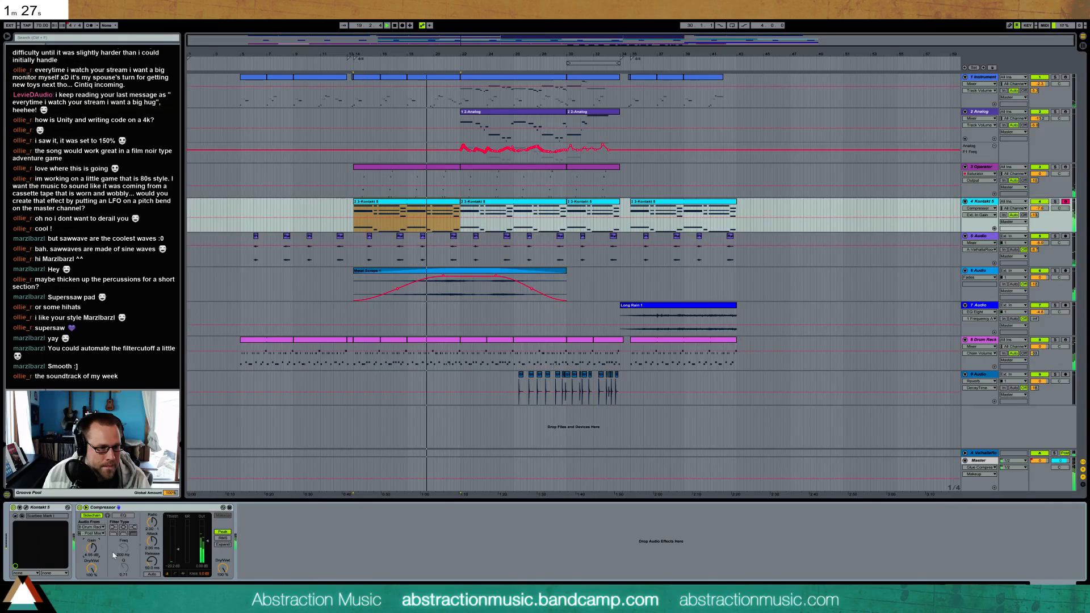
{"action": "left_click_drag", "start_coordinate": [179, 558], "coordinate": [179, 569]}
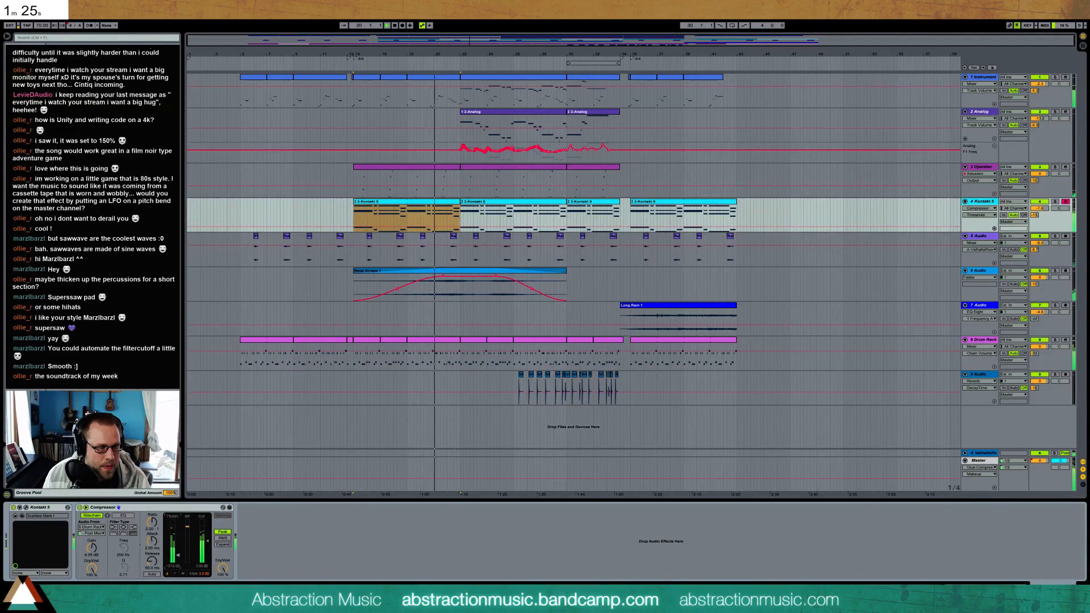
{"action": "left_click", "coordinate": [152, 541]}
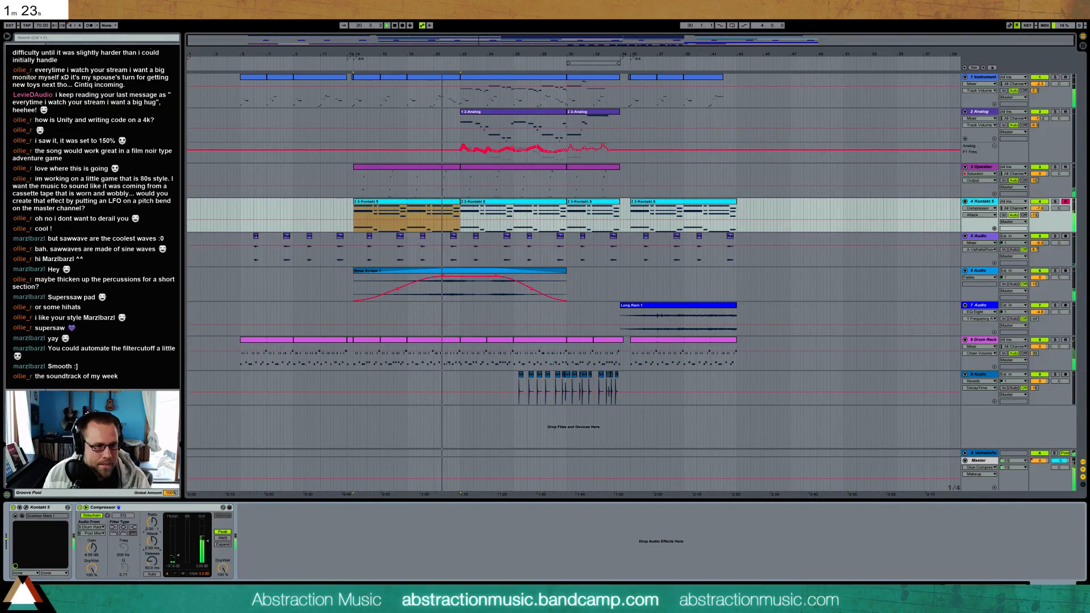
{"action": "left_click_drag", "start_coordinate": [151, 542], "coordinate": [92, 541]}
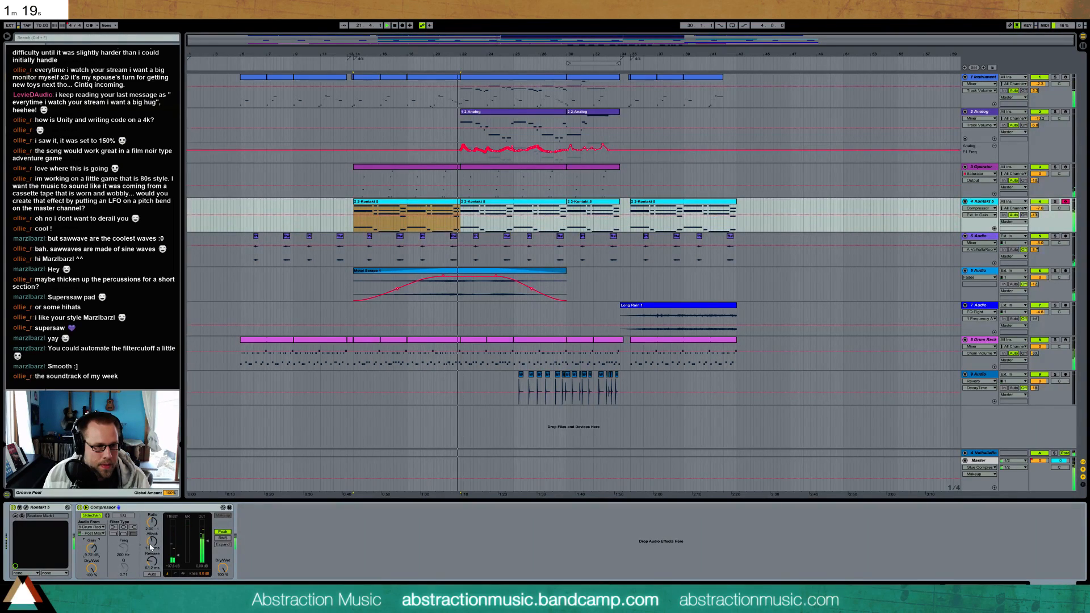
{"action": "left_click_drag", "start_coordinate": [152, 561], "coordinate": [152, 544]}
Copy the Kontakt track's sidechained Compressor to the end of the Analog track's and the Valhalla return track's effect chains
{"action": "left_click", "coordinate": [162, 508]}
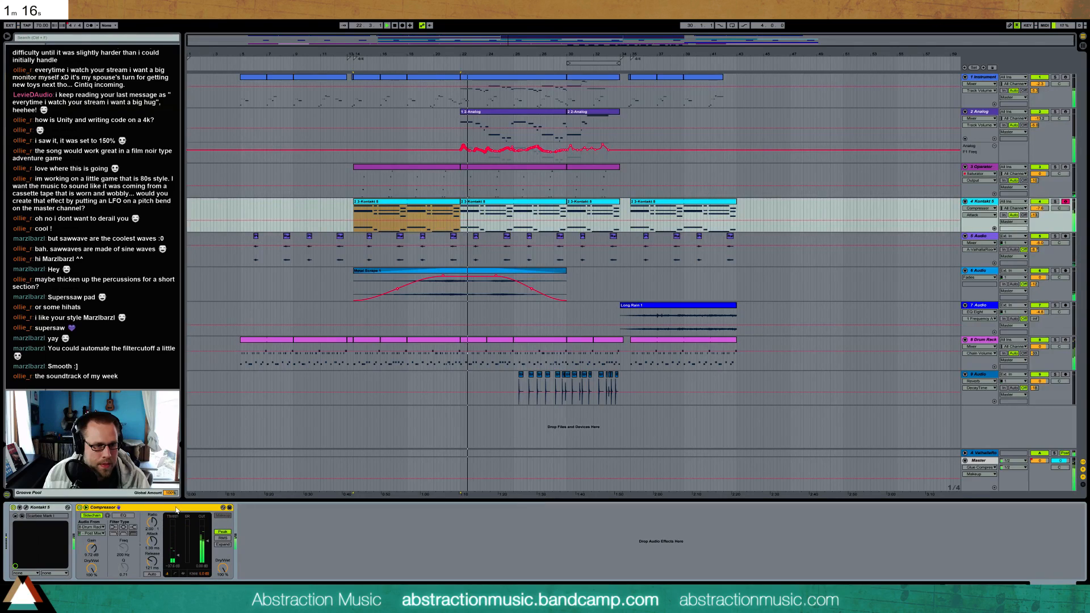
{"action": "left_click", "coordinate": [501, 112]}
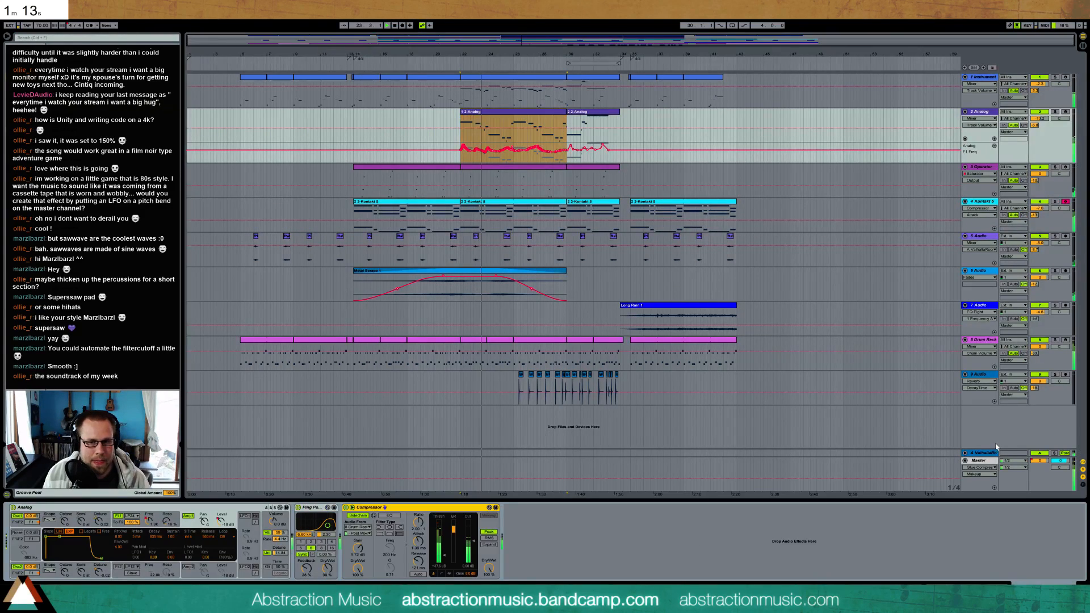
{"action": "left_click", "coordinate": [991, 453]}
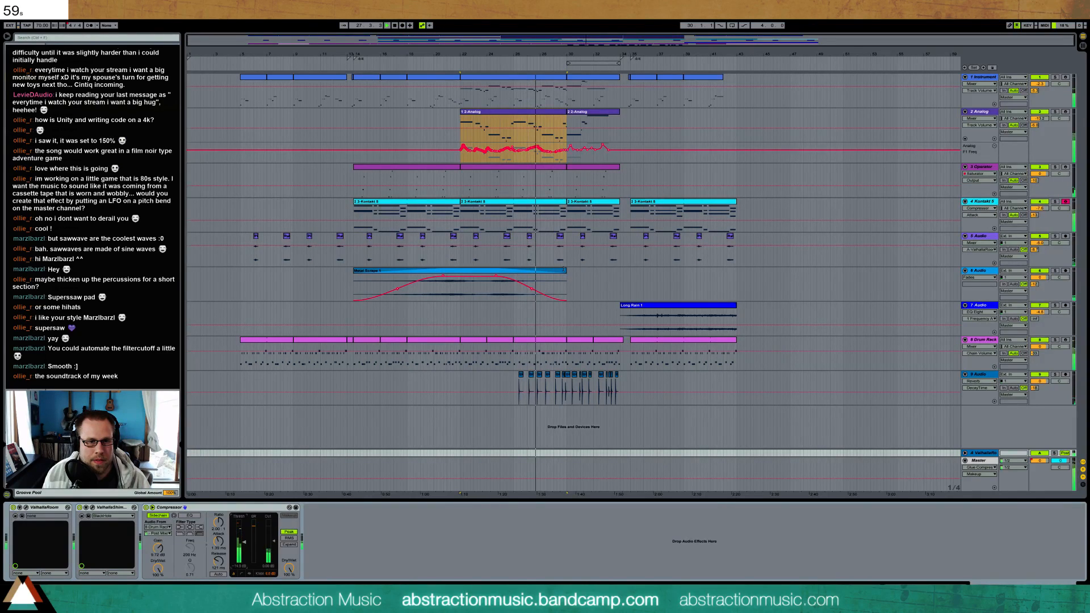
Extend and shift the faded clip on the 6 Audio track so it starts just after the first Kontakt clip and ends where Long Rain begins
{"action": "left_click", "coordinate": [558, 272]}
{"action": "left_click_drag", "start_coordinate": [560, 274], "coordinate": [591, 277]}
{"action": "left_click_drag", "start_coordinate": [391, 272], "coordinate": [353, 272]}
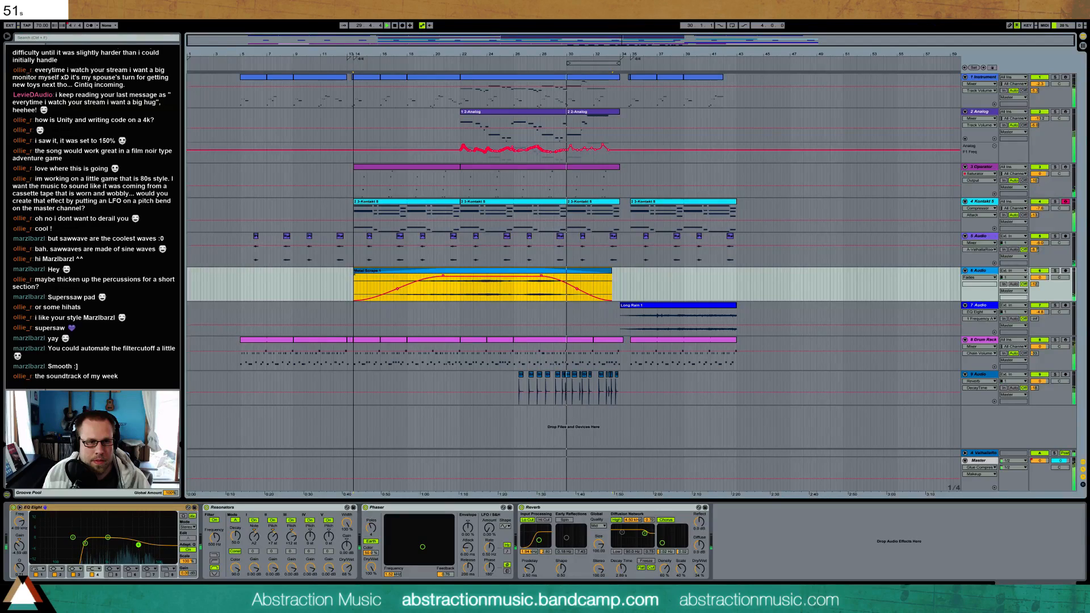
{"action": "left_click_drag", "start_coordinate": [590, 275], "coordinate": [608, 275]}
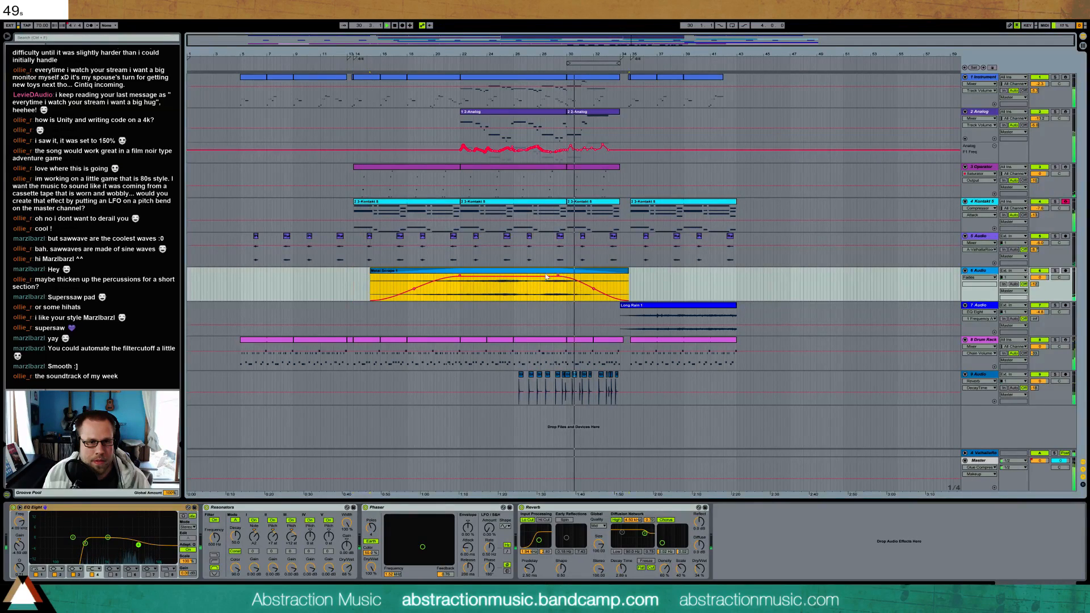
{"action": "left_click_drag", "start_coordinate": [371, 271], "coordinate": [361, 271]}
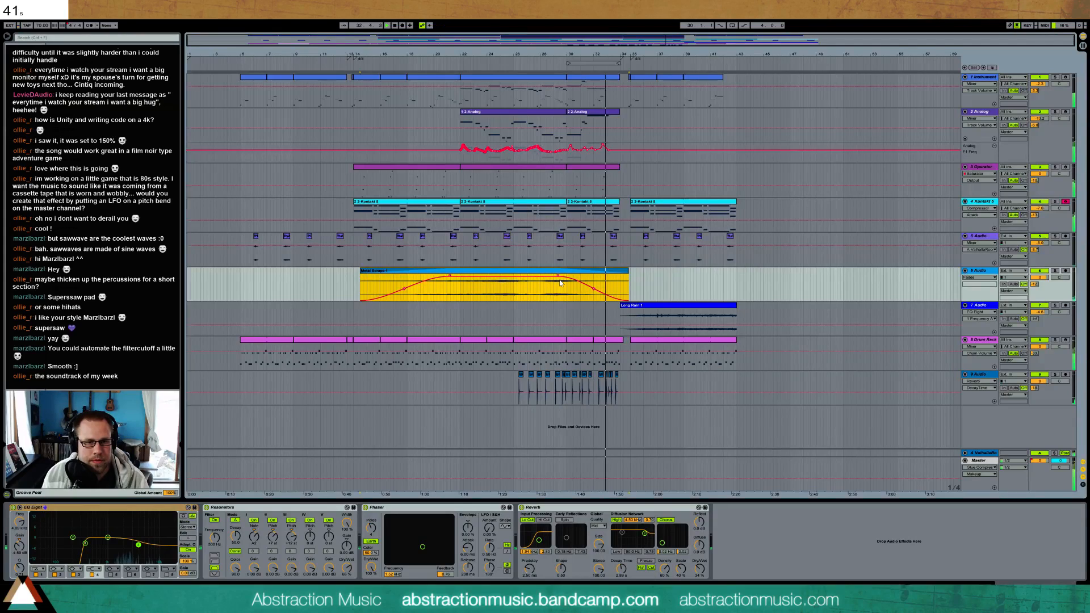
{"action": "left_click_drag", "start_coordinate": [628, 270], "coordinate": [620, 270]}
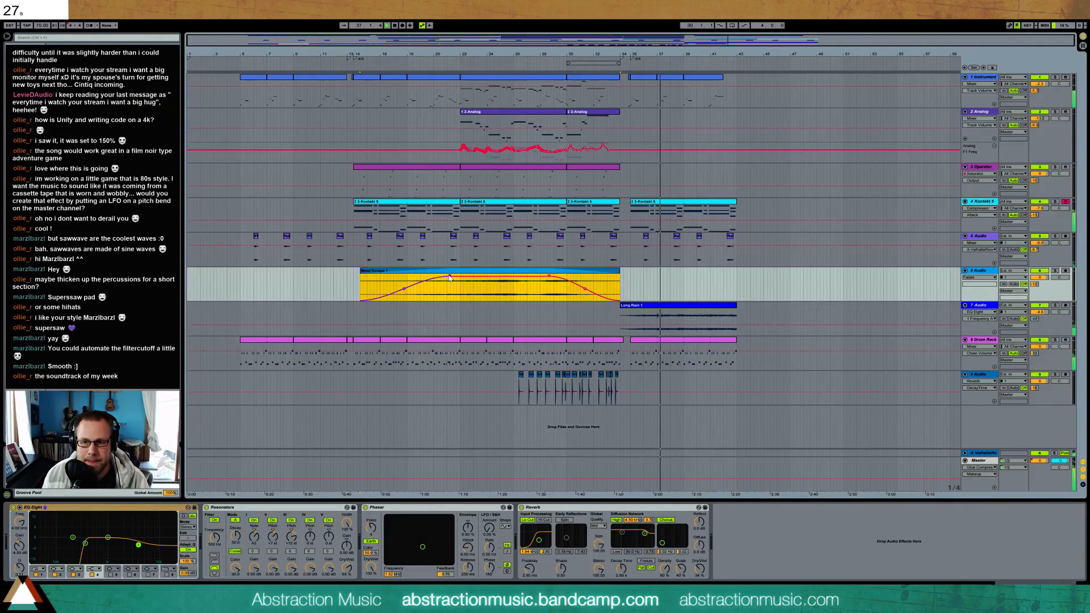
Switch to the browser window with the Google countdown timer and close it
{"action": "left_click", "coordinate": [476, 600]}
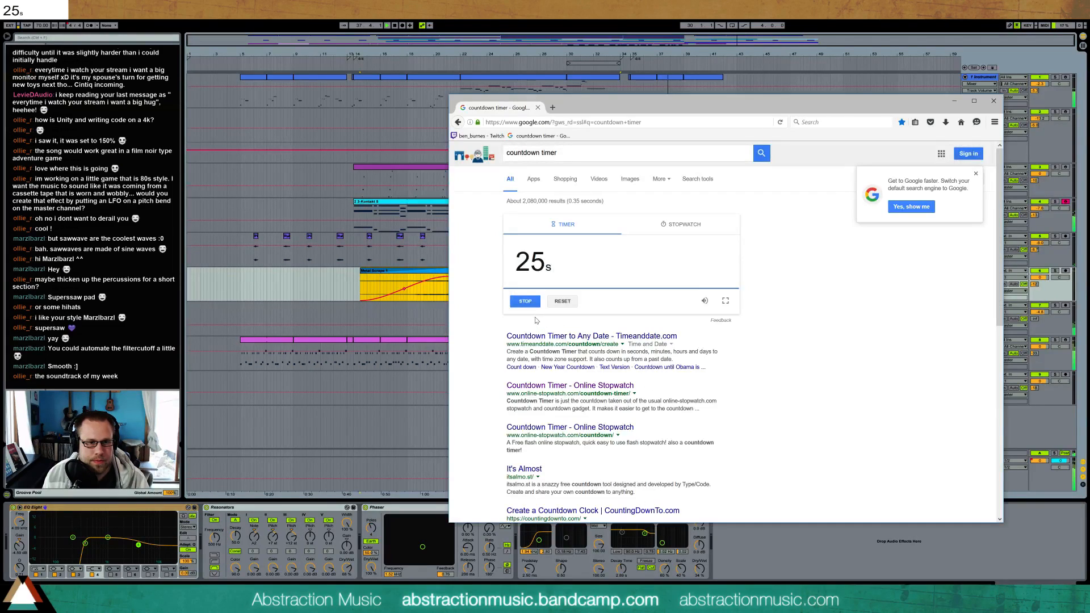
{"action": "left_click", "coordinate": [1000, 103]}
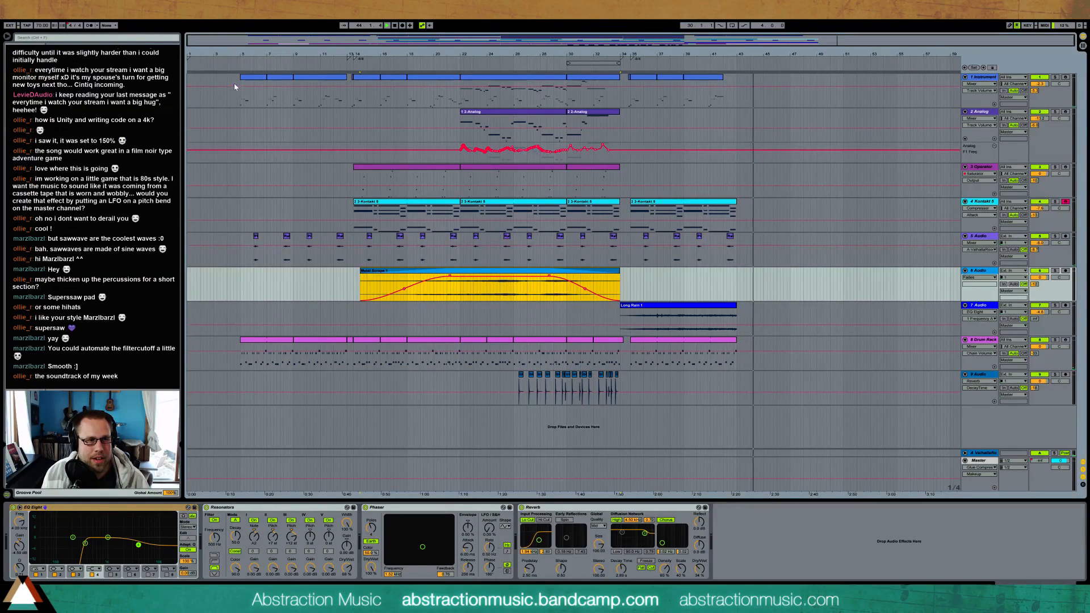
Select the whole song from the first Instrument clip to the end of Long Rain and export it as a WAV file to the Desktop
{"action": "left_click_drag", "start_coordinate": [237, 84], "coordinate": [732, 87]}
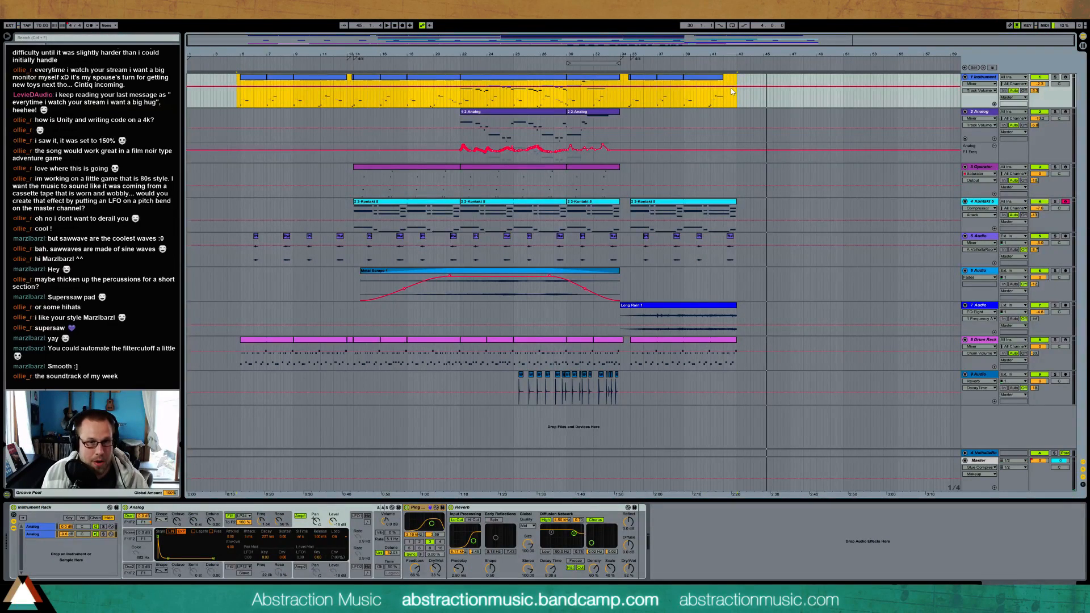
{"action": "key", "text": "ctrl+shift+r"}
{"action": "left_click", "coordinate": [534, 407]}
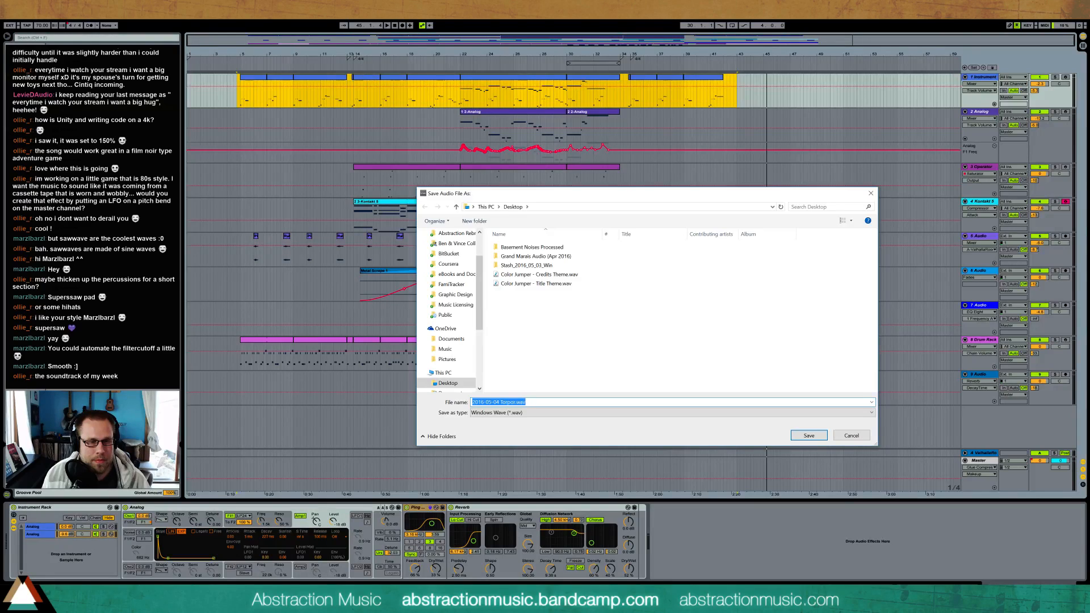
{"action": "left_click", "coordinate": [801, 439]}
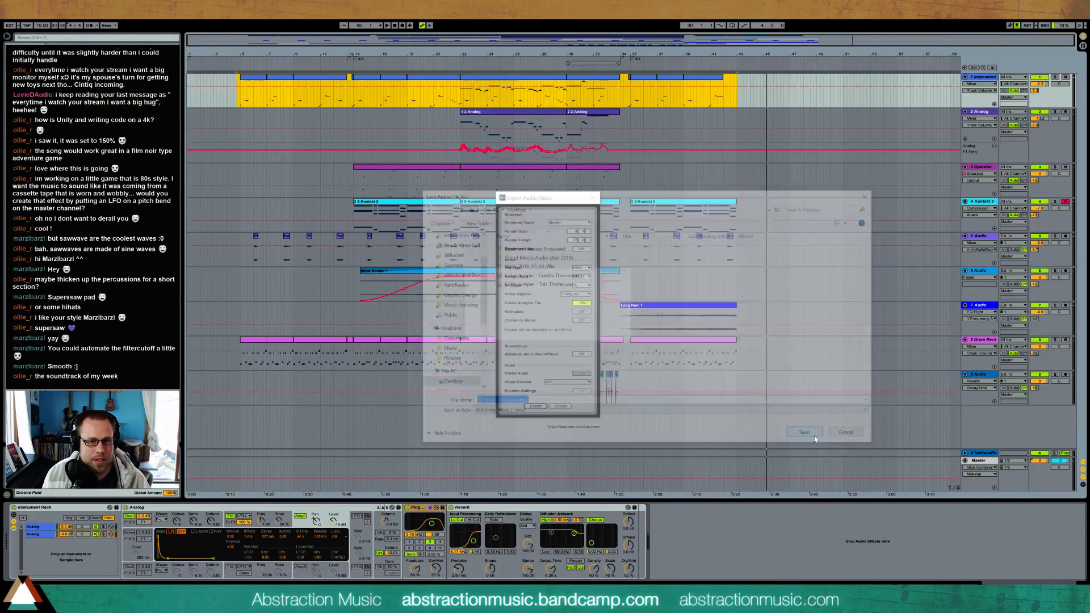
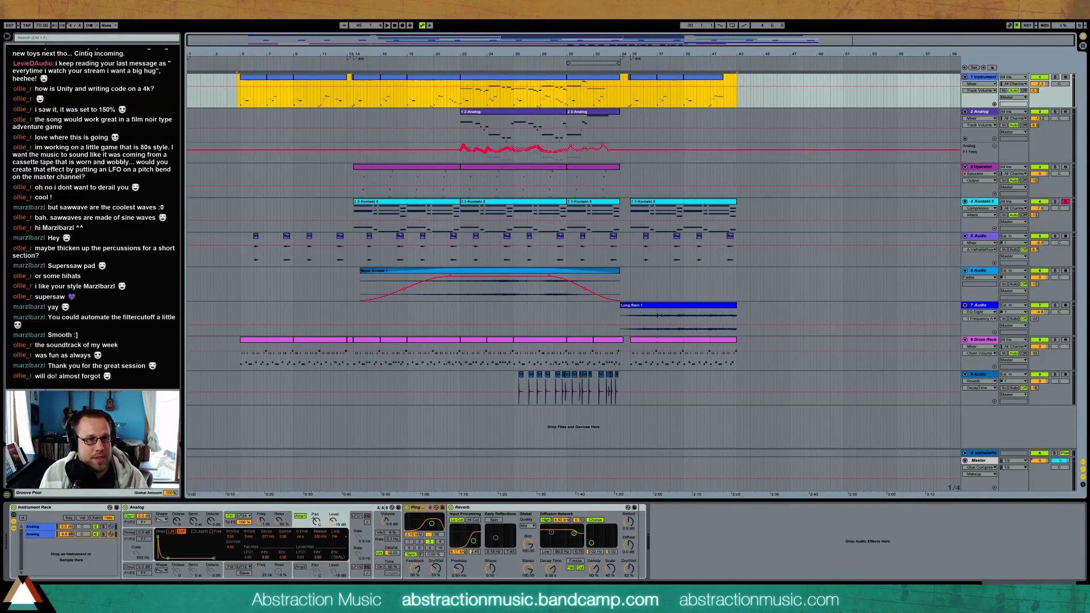
Open the Power Station Live Set from The Maker's Eden, Act 2 folder in _Finished Projects
{"action": "left_click", "coordinate": [8, 14]}
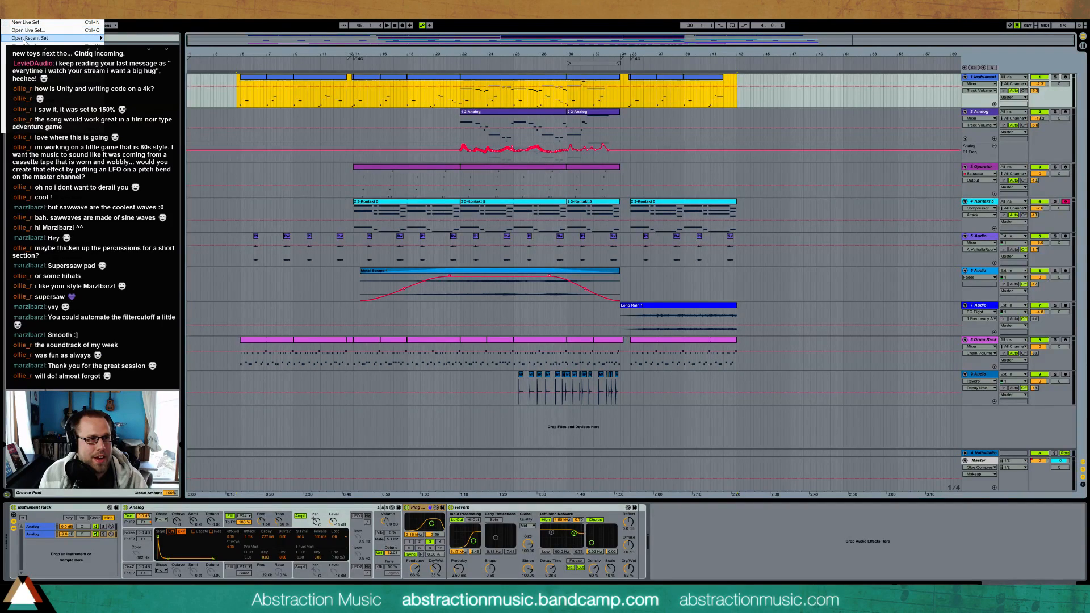
{"action": "mouse_move", "coordinate": [71, 39]}
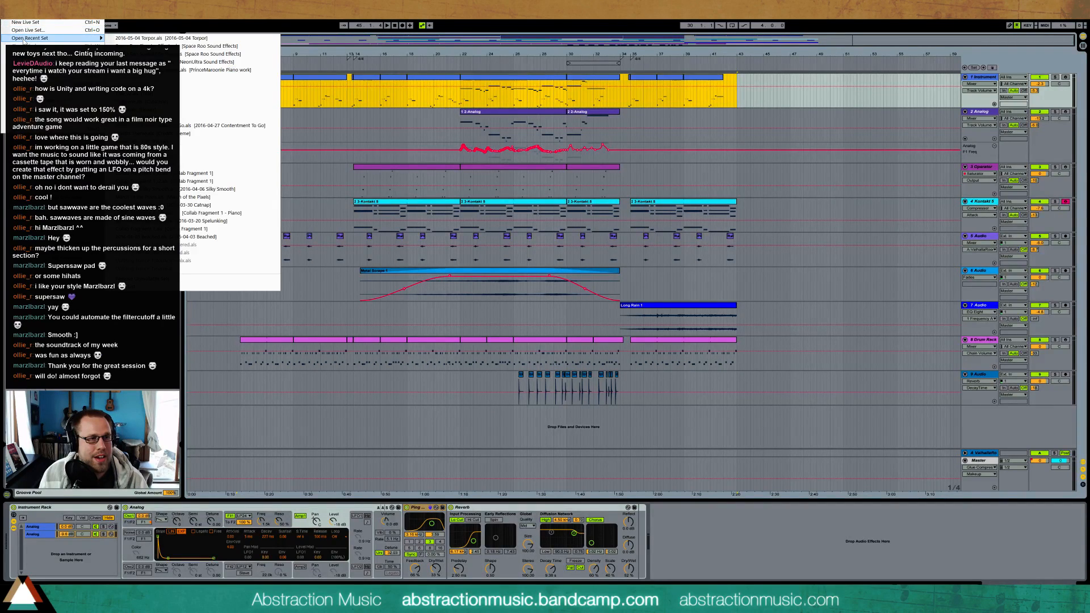
{"action": "left_click", "coordinate": [70, 31]}
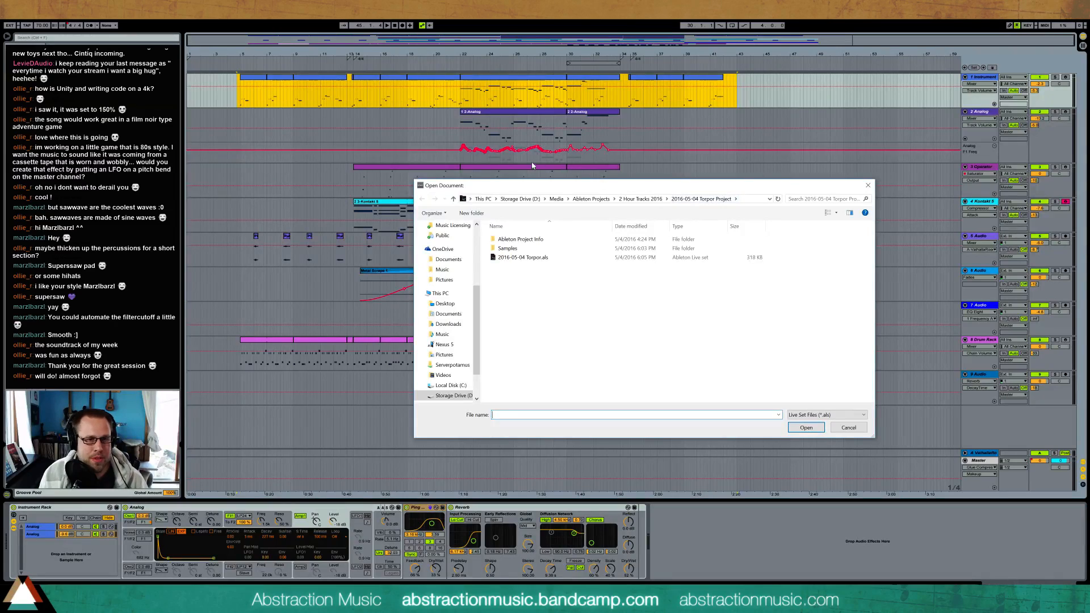
{"action": "left_click", "coordinate": [590, 199]}
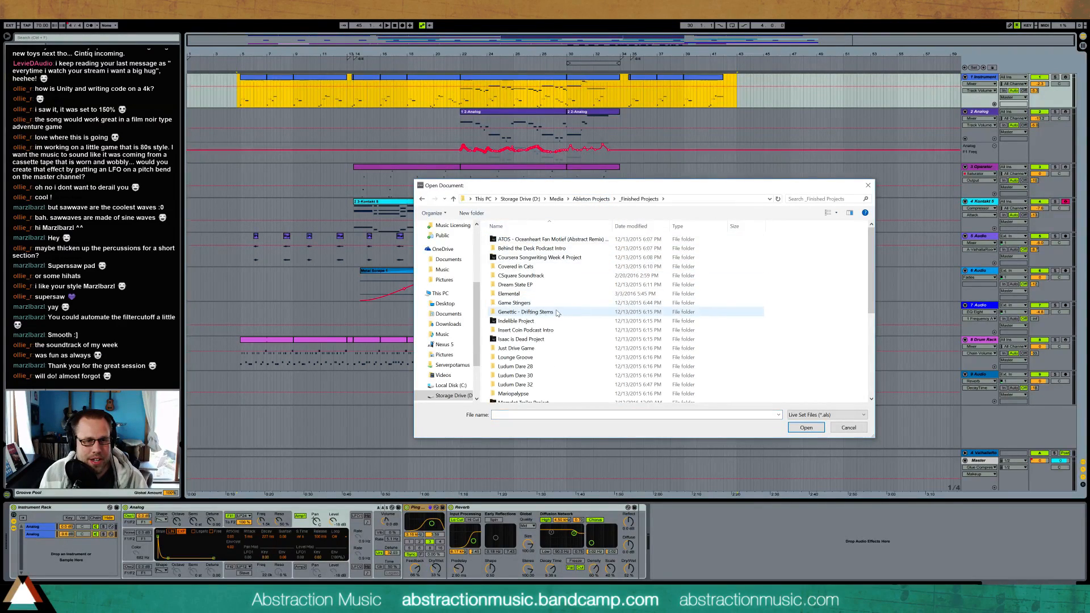
{"action": "mouse_move", "coordinate": [557, 313]}
{"action": "scroll", "coordinate": [557, 312], "scroll_direction": "down", "scroll_amount": 5}
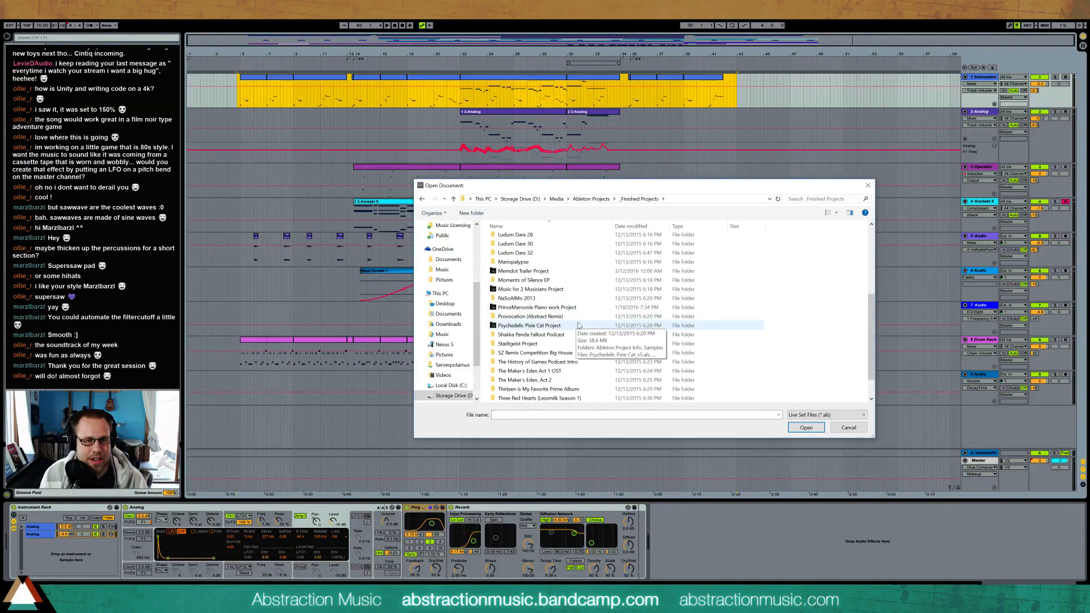
{"action": "scroll", "coordinate": [576, 327], "scroll_direction": "down", "scroll_amount": 1}
{"action": "double_click", "coordinate": [575, 353]}
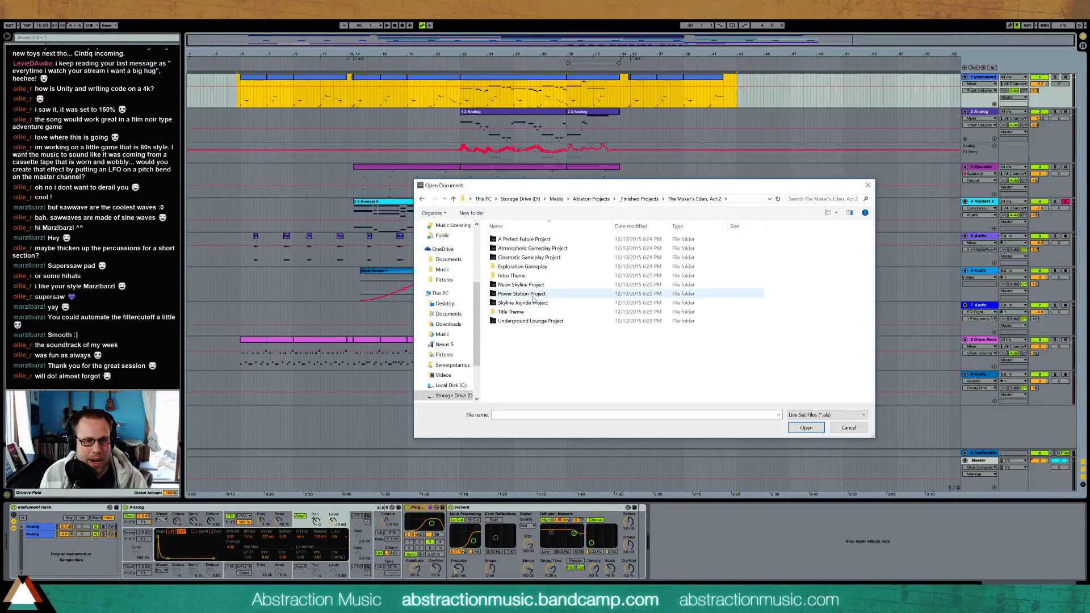
{"action": "double_click", "coordinate": [533, 295]}
{"action": "double_click", "coordinate": [529, 268]}
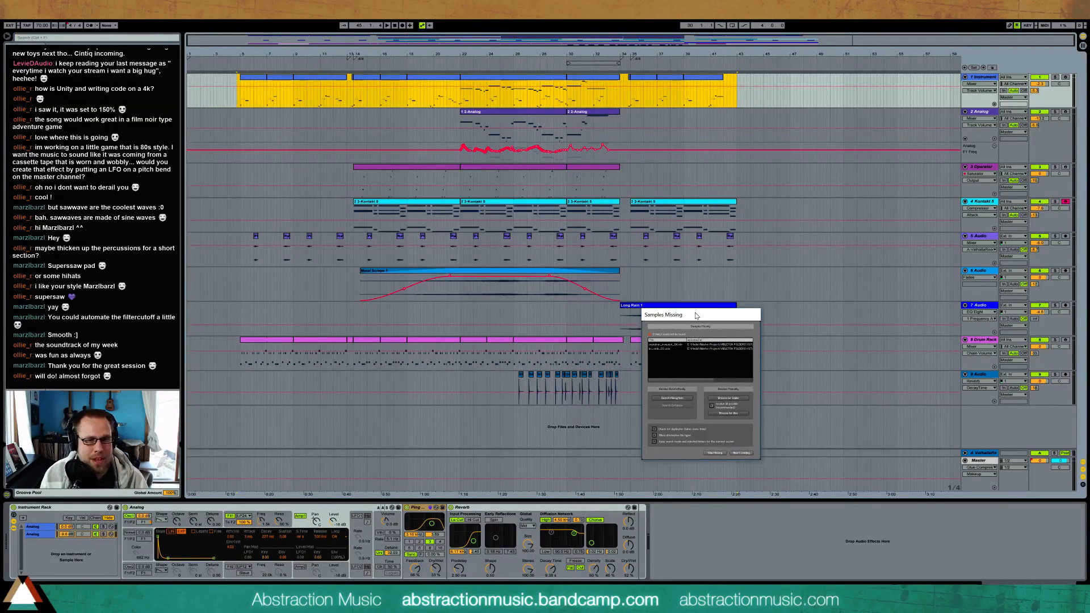
Skip the missing samples in each Samples Missing dialog until the Live Set finishes loading
{"action": "left_click_drag", "start_coordinate": [696, 316], "coordinate": [678, 306]}
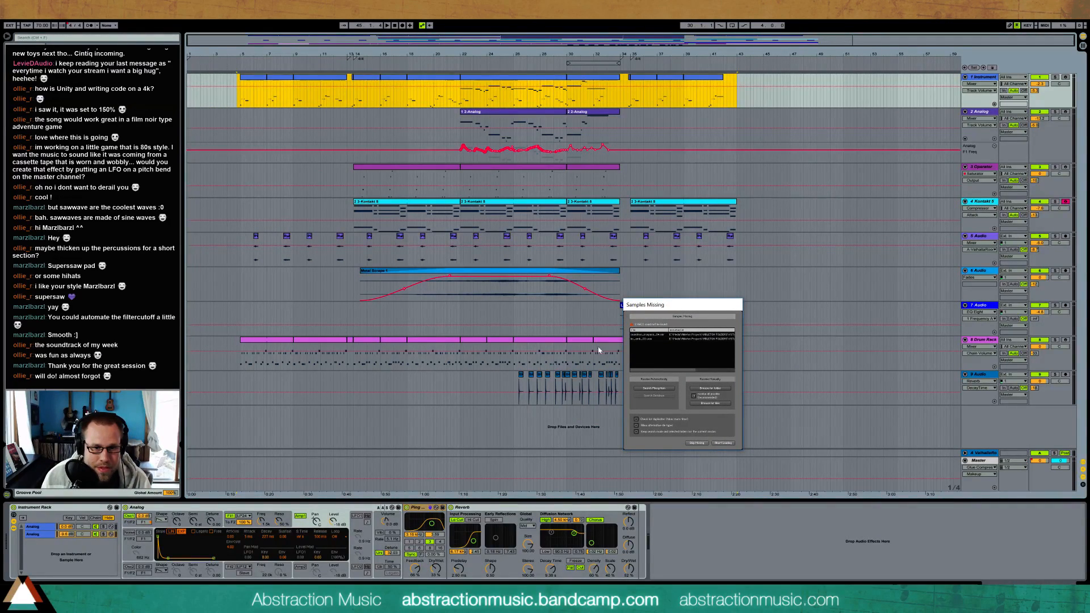
{"action": "left_click", "coordinate": [700, 443]}
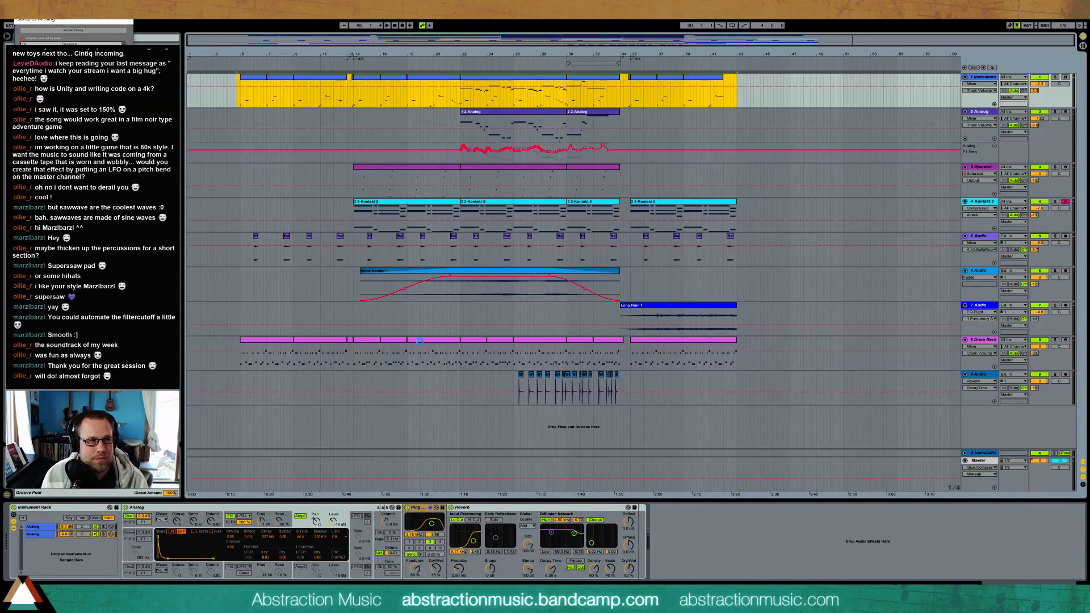
{"action": "left_click_drag", "start_coordinate": [486, 238], "coordinate": [686, 322]}
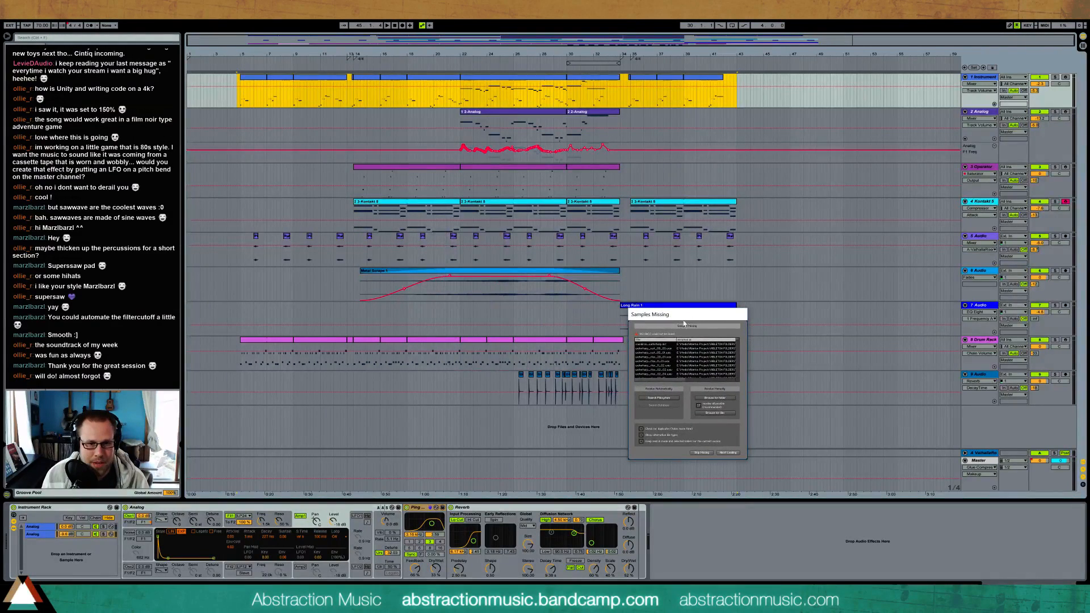
{"action": "left_click", "coordinate": [703, 453]}
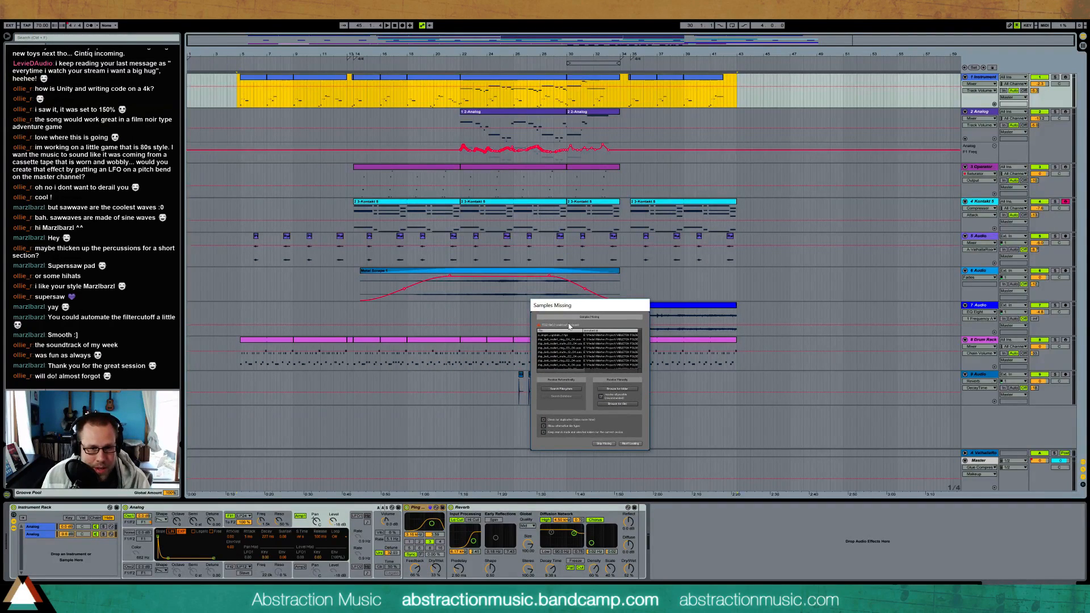
{"action": "left_click", "coordinate": [604, 444]}
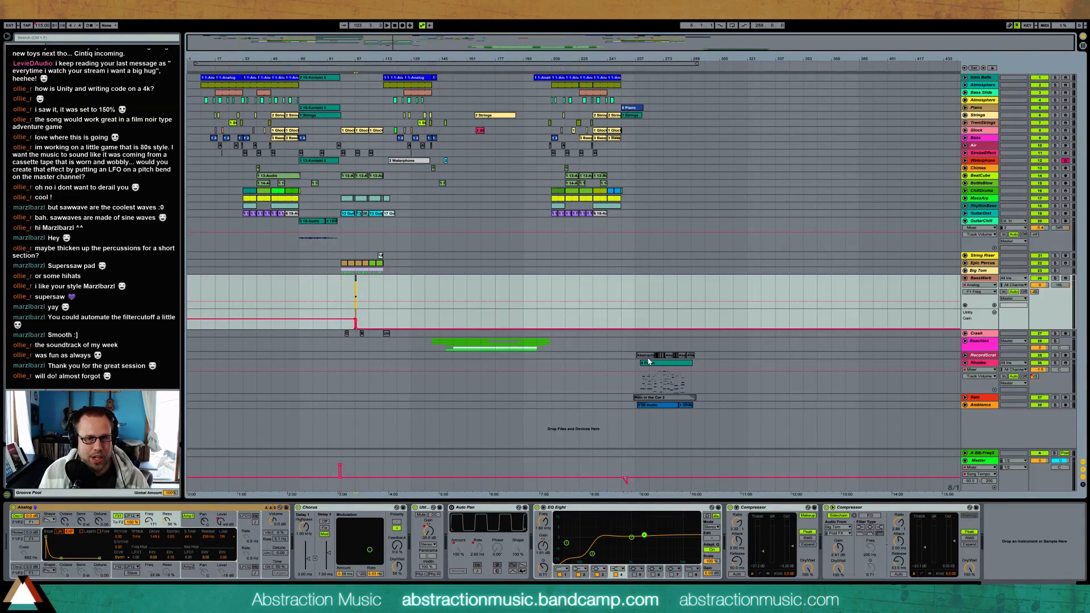
Open File Explorer, play the finished Power Station track in the media player over the arrangement and adjust the player's volume
{"action": "left_click", "coordinate": [966, 357]}
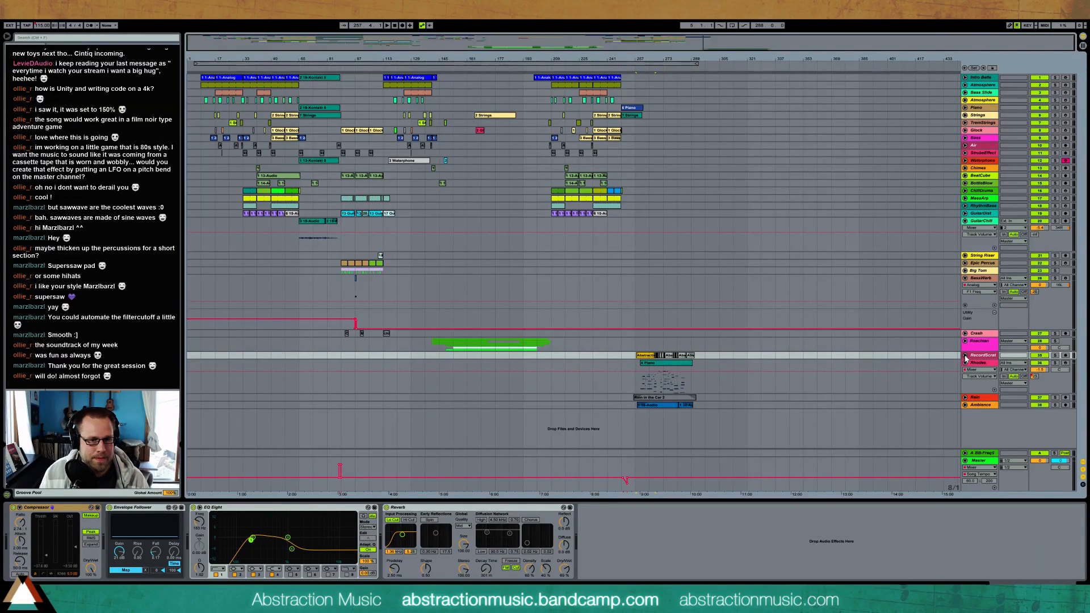
{"action": "key", "text": "super"}
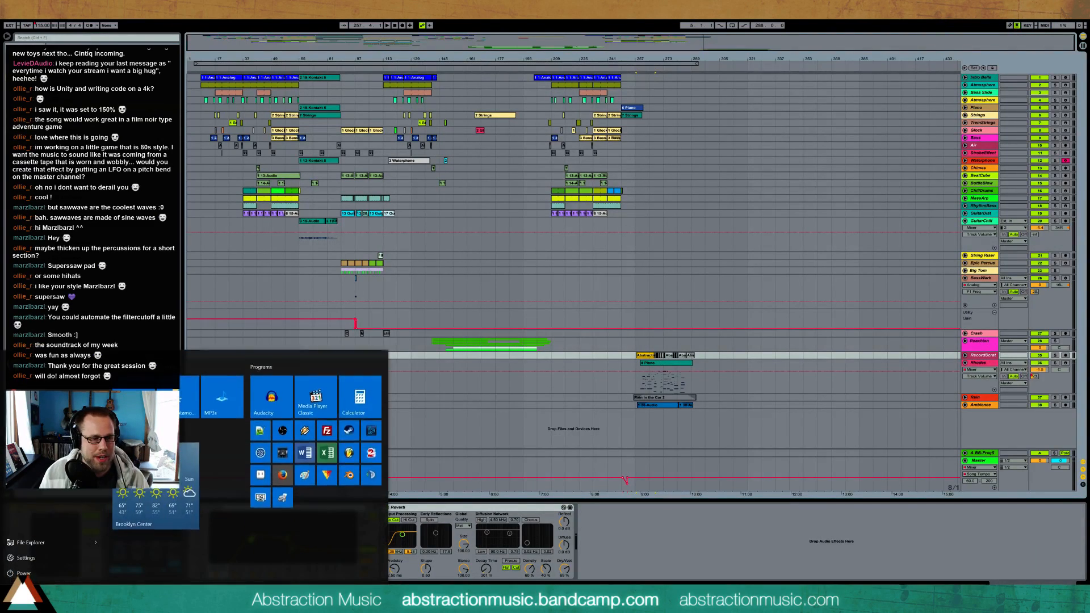
{"action": "key", "text": "super+e"}
{"action": "left_click_drag", "start_coordinate": [689, 168], "coordinate": [1089, 163]}
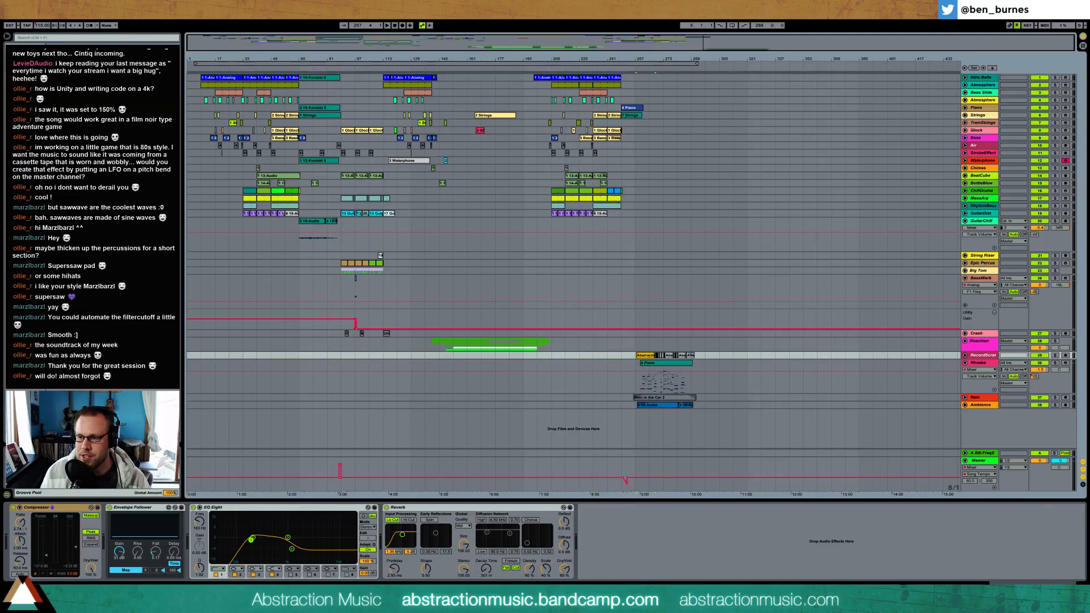
{"action": "left_click_drag", "start_coordinate": [1089, 67], "coordinate": [705, 67]}
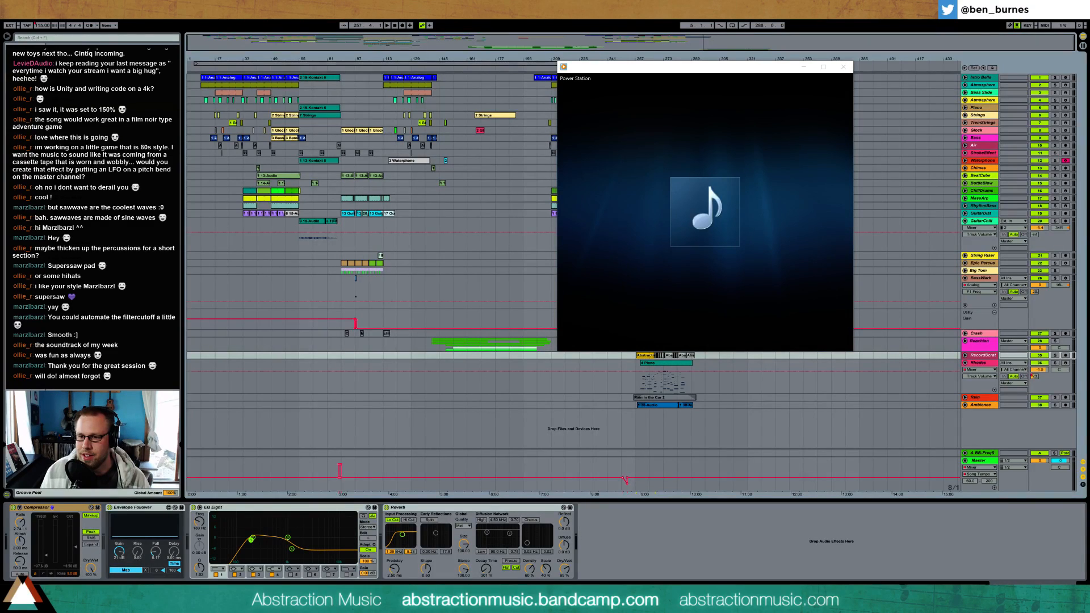
{"action": "mouse_move", "coordinate": [748, 347]}
{"action": "left_click_drag", "start_coordinate": [748, 347], "coordinate": [740, 347]}
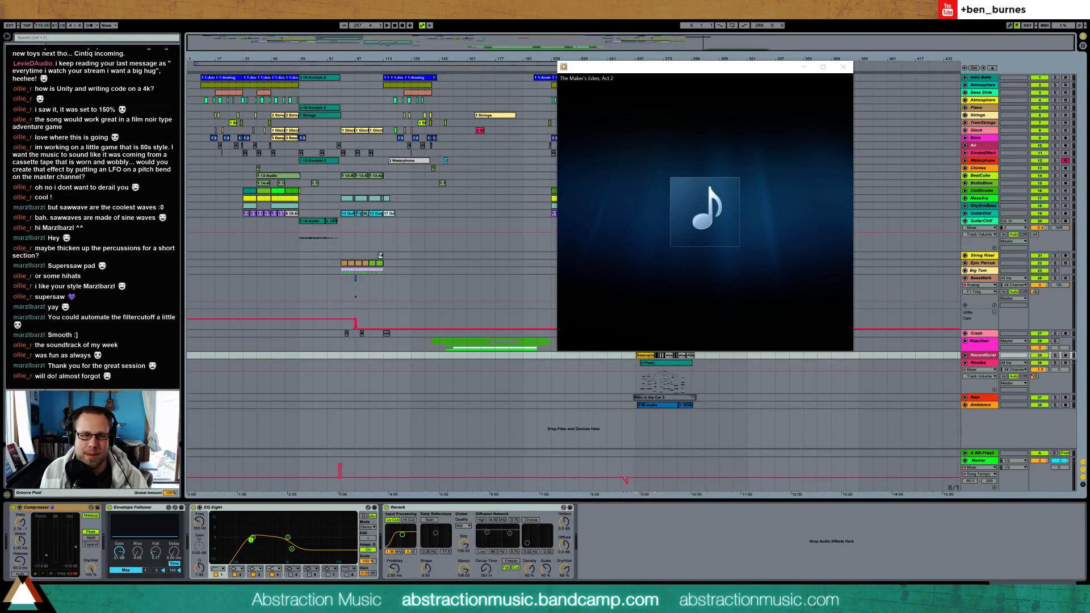
Return to the arrangement and examine the chimes, strings and glock clips between about bars 23 and 68
{"action": "mouse_move", "coordinate": [656, 78]}
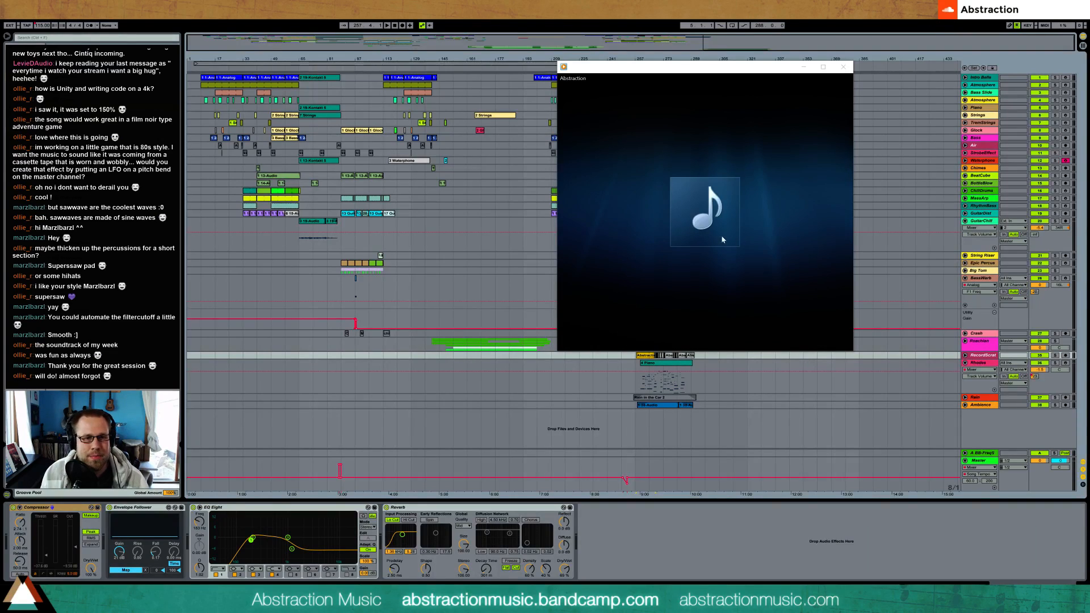
{"action": "mouse_move", "coordinate": [613, 338]}
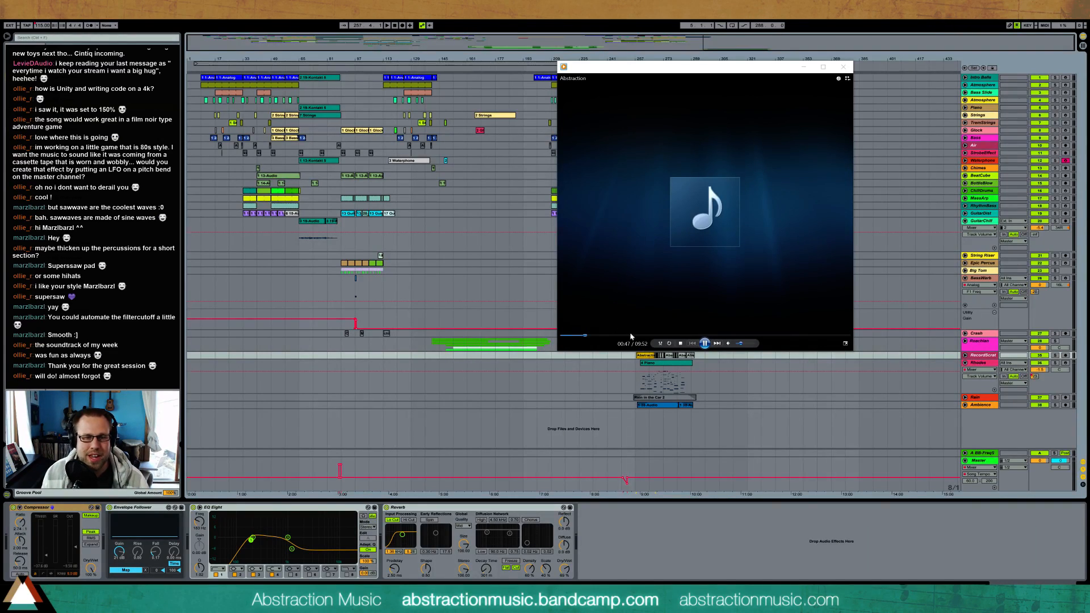
{"action": "left_click", "coordinate": [333, 35]}
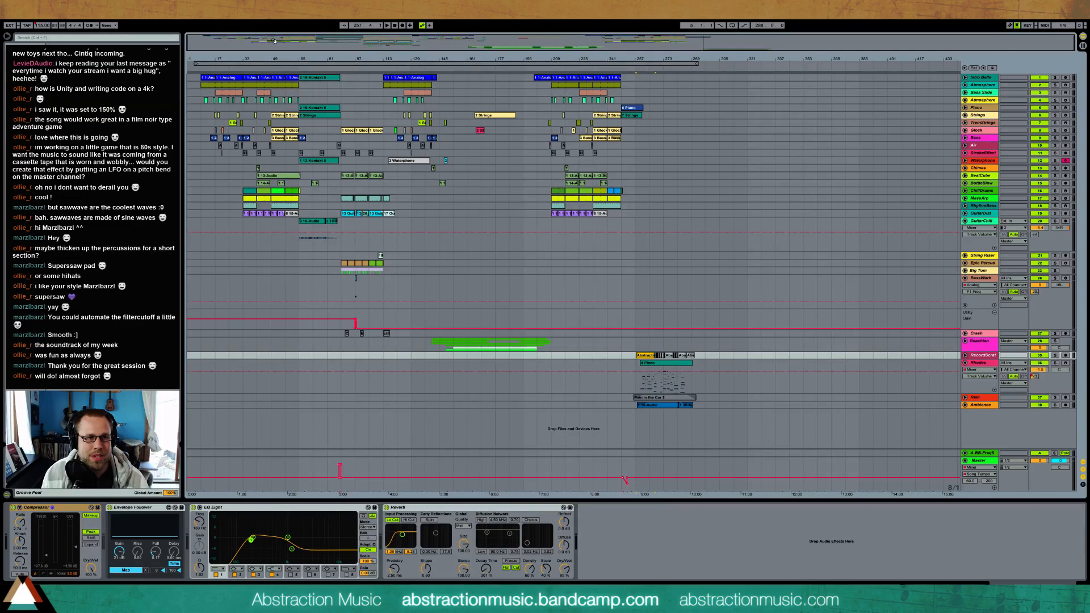
{"action": "left_click_drag", "start_coordinate": [274, 41], "coordinate": [497, 170]}
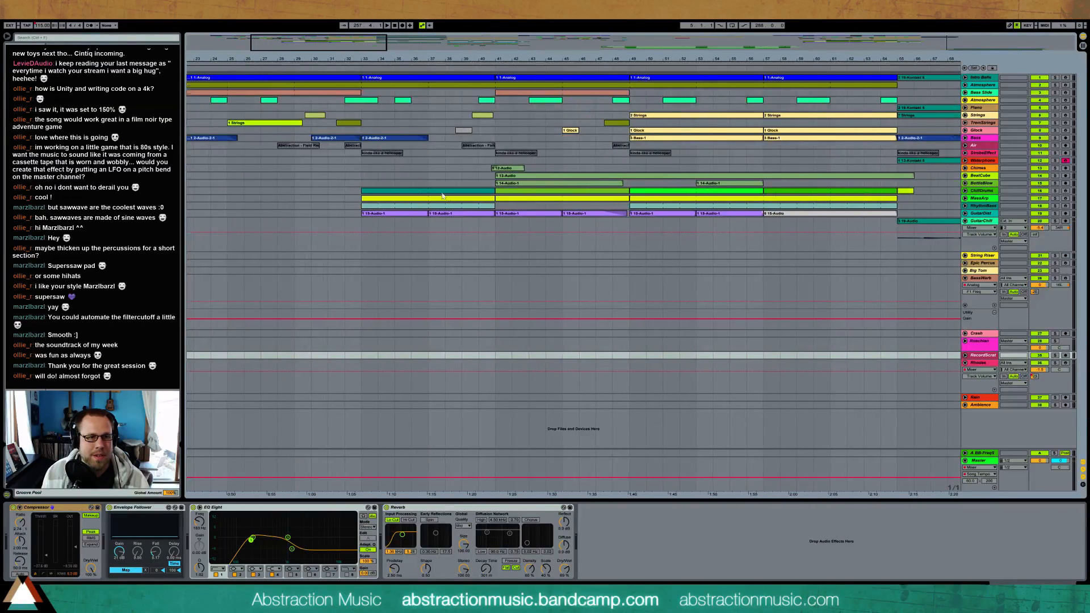
{"action": "left_click", "coordinate": [499, 169]}
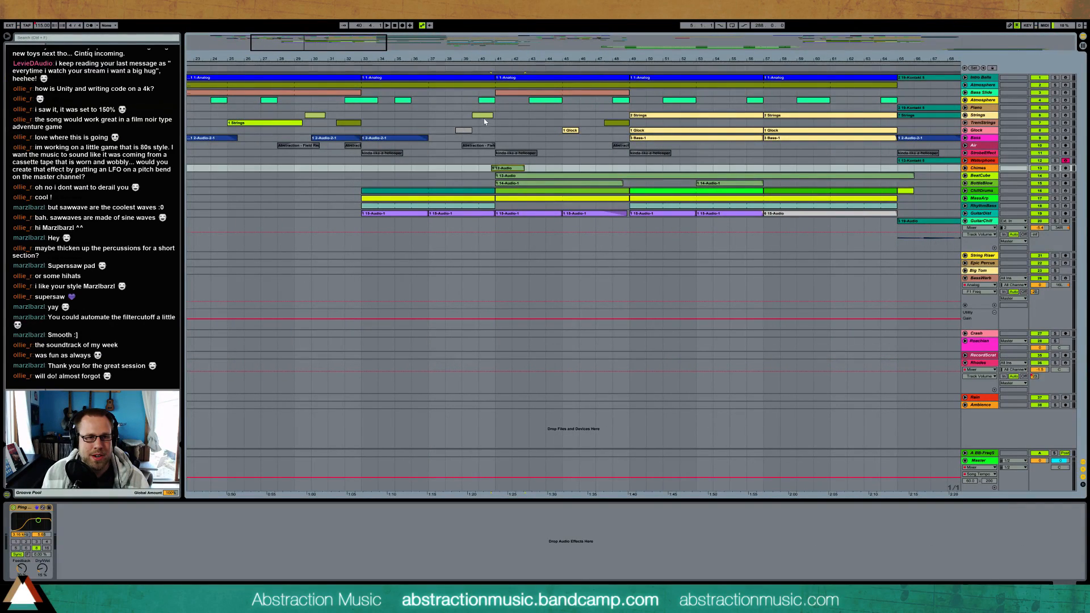
{"action": "left_click", "coordinate": [485, 116]}
{"action": "left_click", "coordinate": [565, 131]}
{"action": "left_click", "coordinate": [567, 124]}
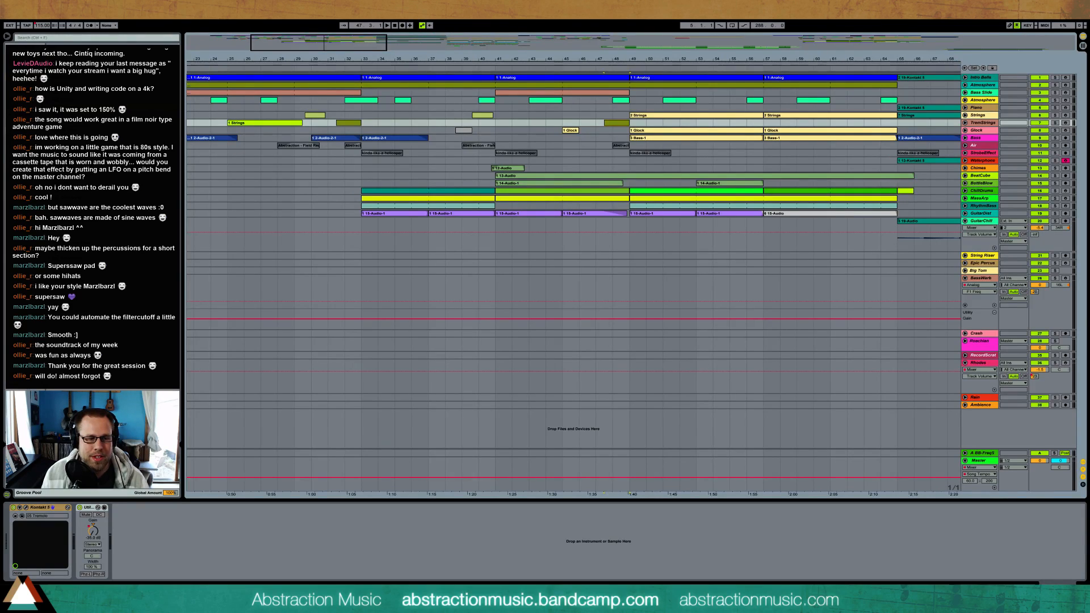
Switch back to the media player, adjust its volume slightly and move its window lower over the arrangement
{"action": "key", "text": "alt+Tab"}
{"action": "left_click_drag", "start_coordinate": [746, 344], "coordinate": [748, 345]}
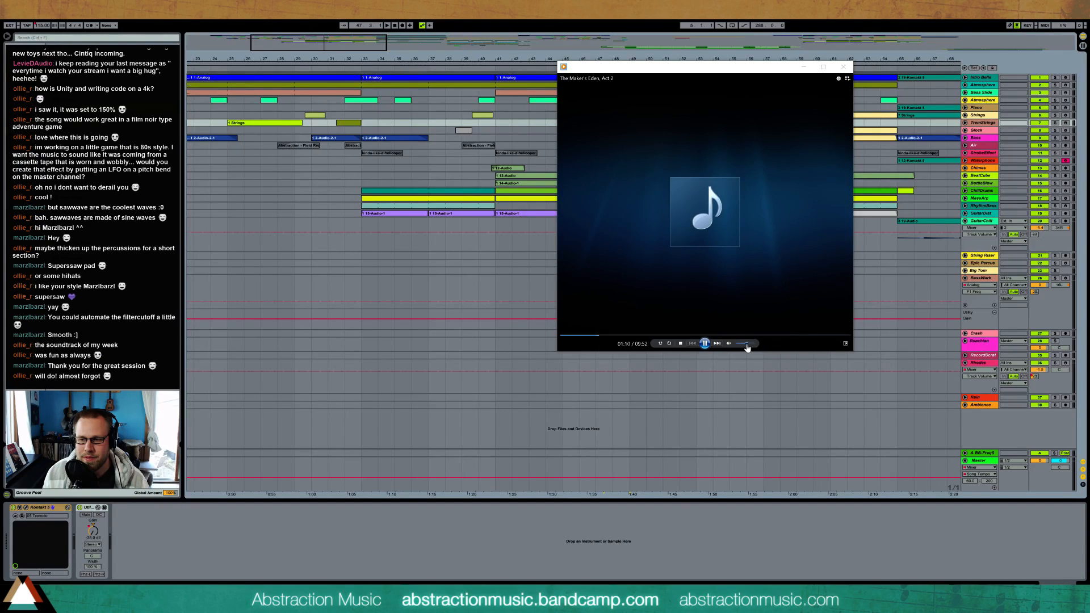
{"action": "left_click_drag", "start_coordinate": [714, 69], "coordinate": [598, 230]}
Show the arrangement from about bar 45 onward, skip ahead in the playing track and pause it
{"action": "left_click_drag", "start_coordinate": [351, 43], "coordinate": [538, 39]}
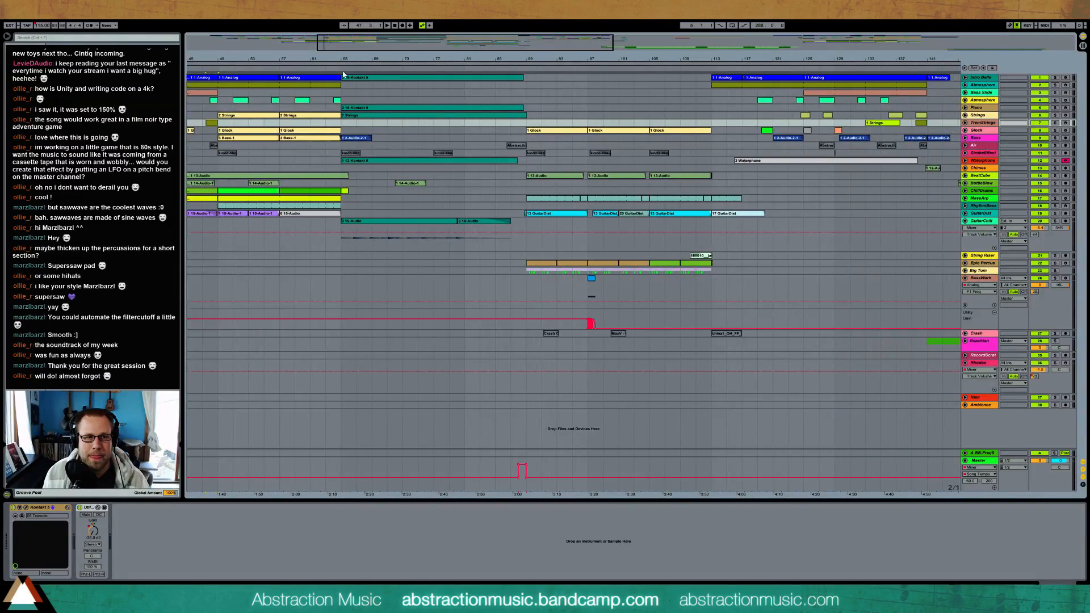
{"action": "key", "text": "alt+Tab"}
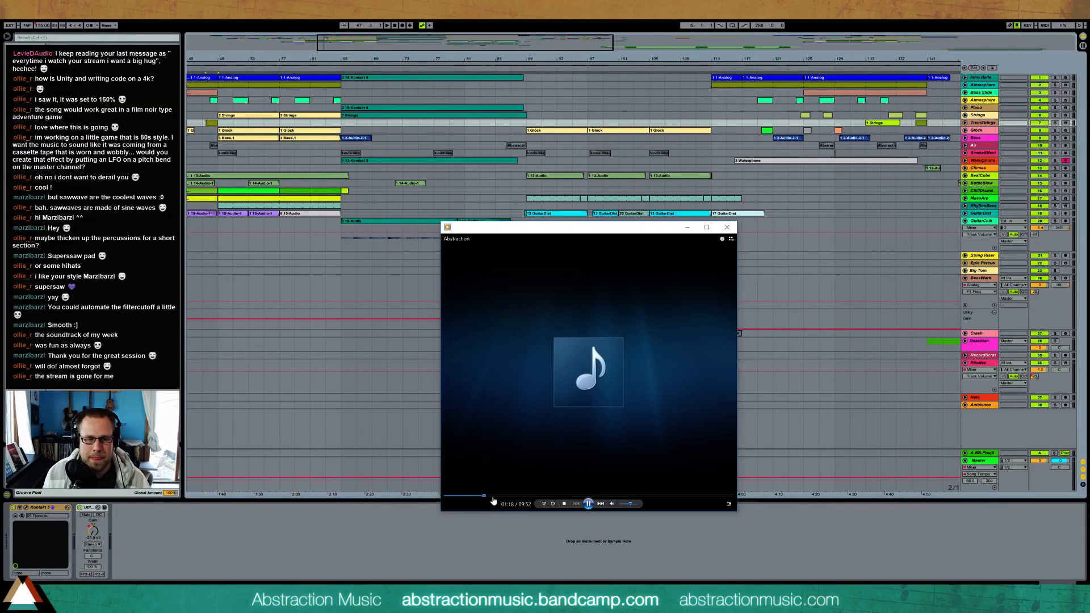
{"action": "left_click", "coordinate": [492, 496]}
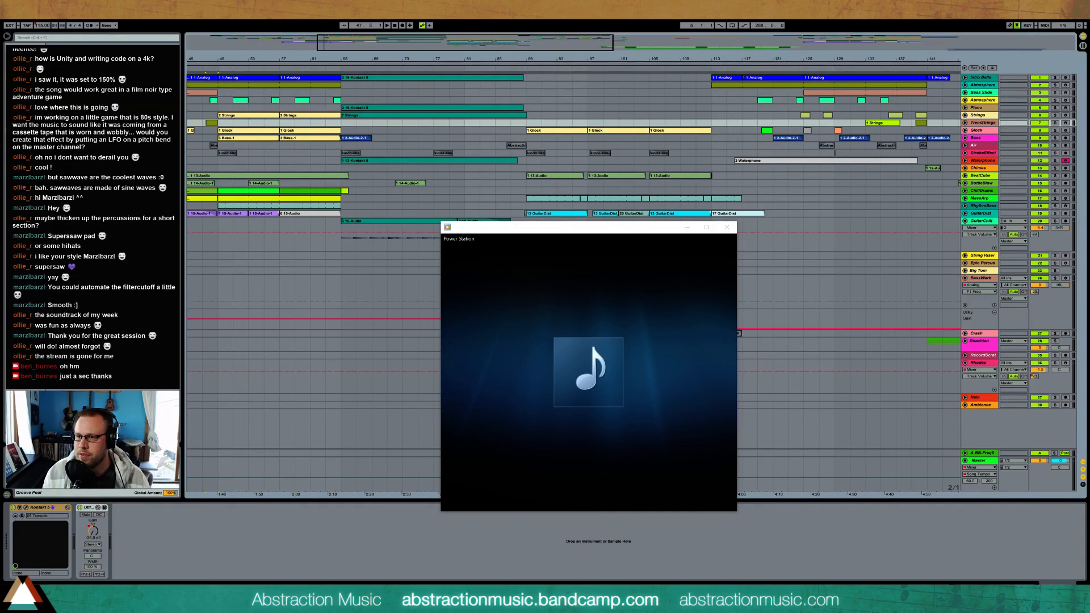
{"action": "left_click", "coordinate": [589, 504]}
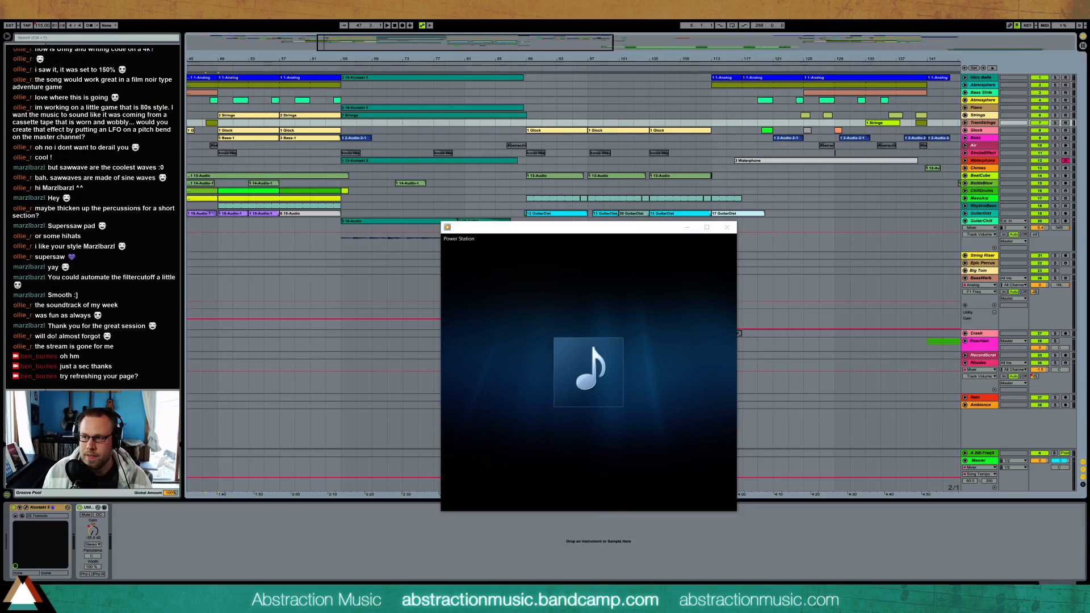
Resume playback of Power Station and skip a little further into the track
{"action": "mouse_move", "coordinate": [573, 503]}
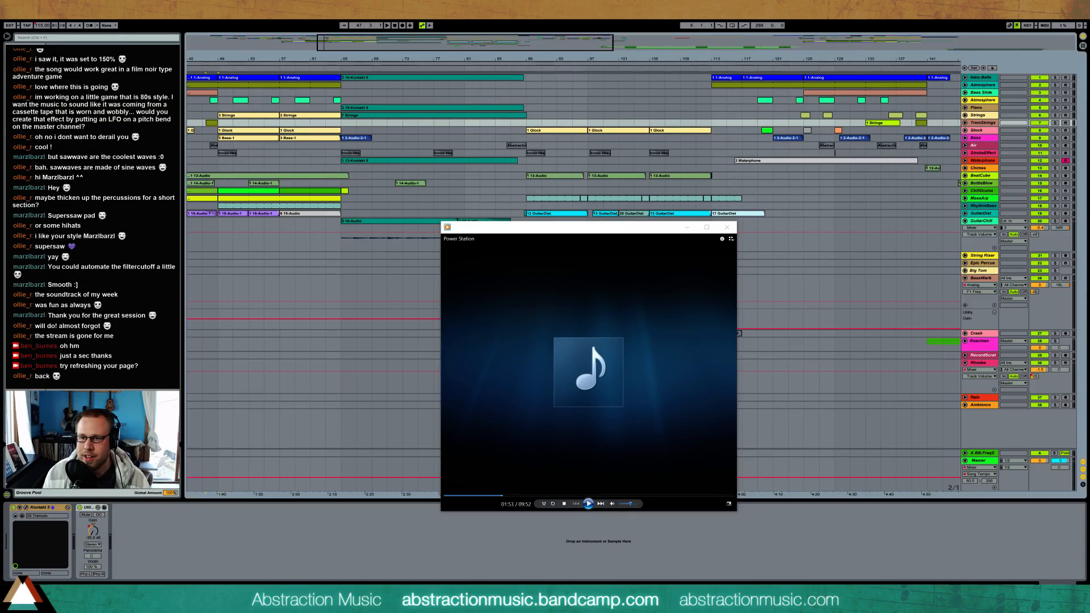
{"action": "left_click", "coordinate": [589, 504]}
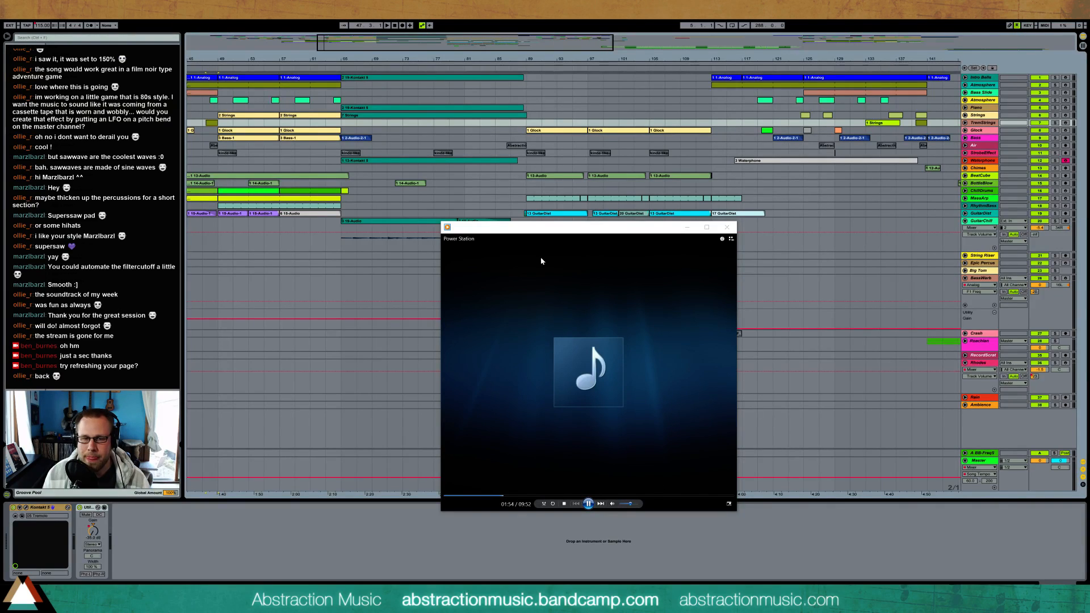
{"action": "left_click", "coordinate": [510, 496]}
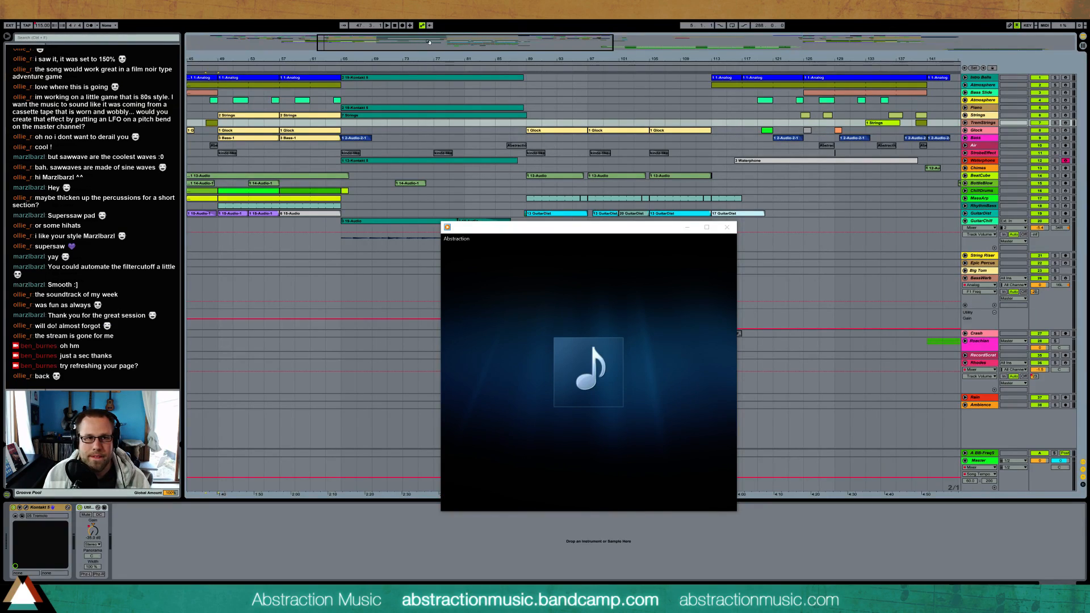
Show the arrangement from about bar 69 onward, skip playback to about 2:45 and move the player off the percussion clips
{"action": "left_click", "coordinate": [410, 47]}
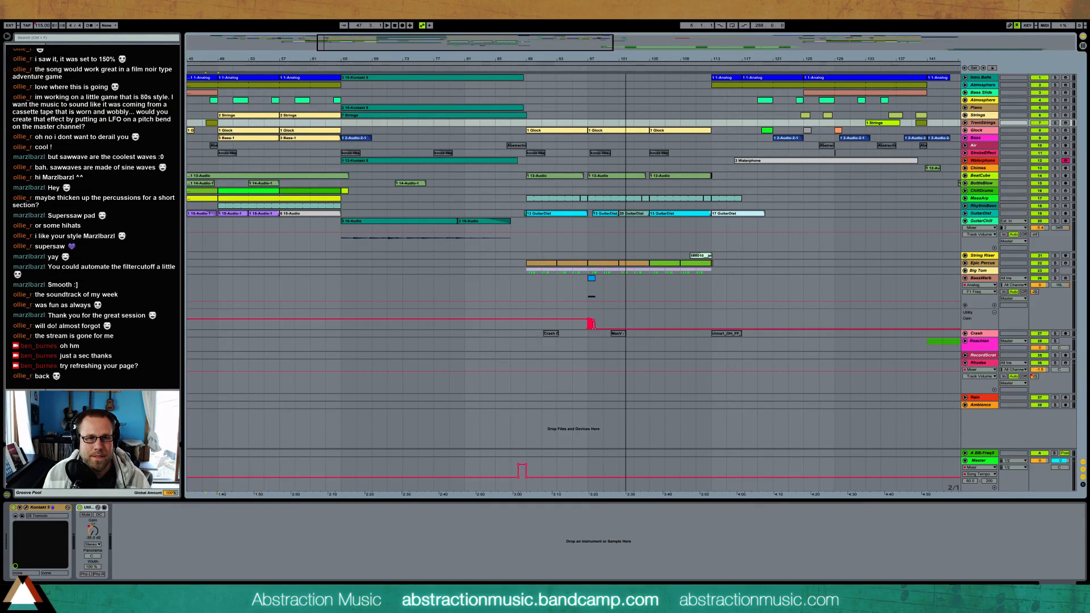
{"action": "scroll", "coordinate": [460, 99], "scroll_direction": "right", "scroll_amount": 5}
{"action": "key", "text": "alt+Tab"}
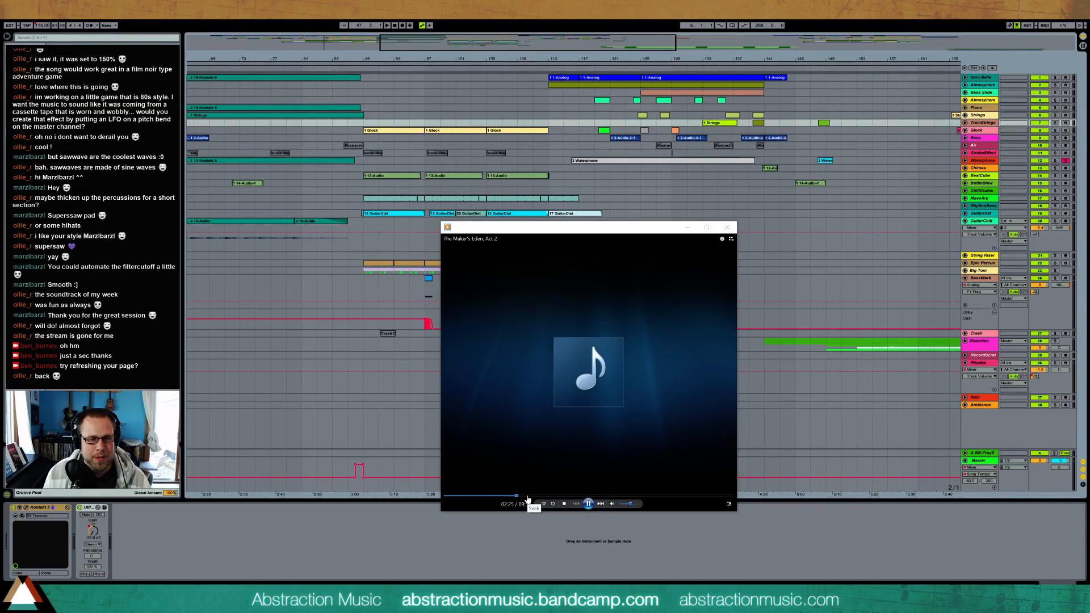
{"action": "left_click", "coordinate": [526, 497]}
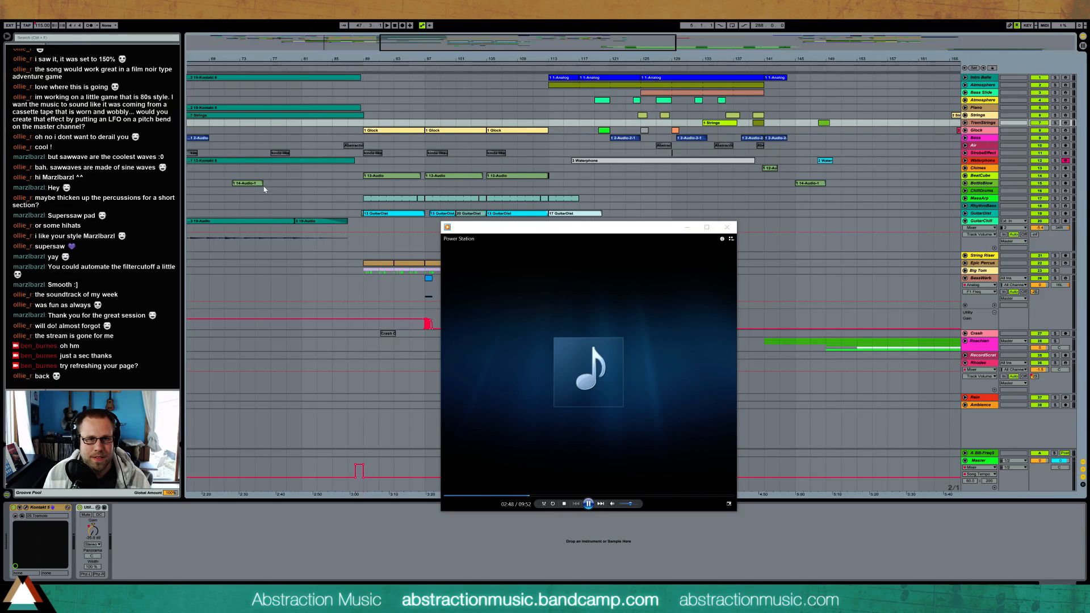
{"action": "left_click_drag", "start_coordinate": [536, 228], "coordinate": [721, 243]}
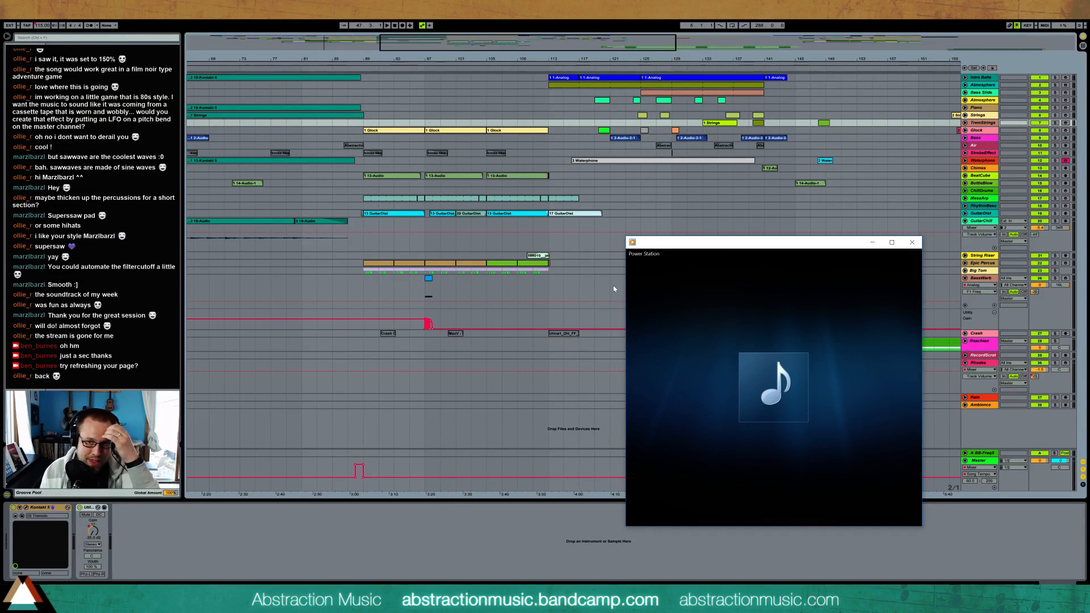
Move the media player over the earlier clips to uncover the middle of the arrangement, and skip playback further ahead
{"action": "left_click_drag", "start_coordinate": [758, 243], "coordinate": [361, 168]}
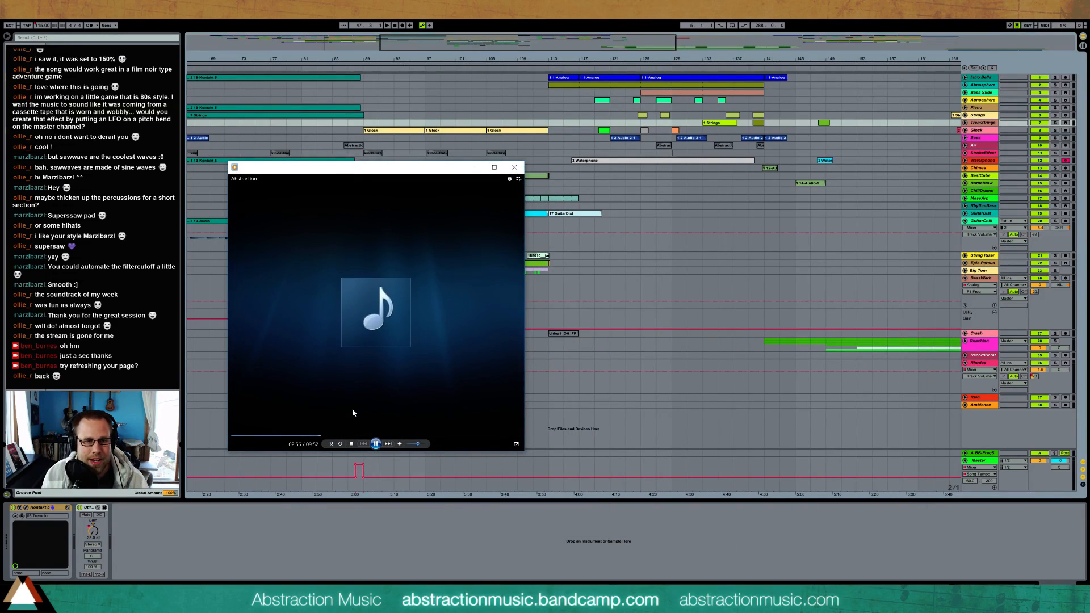
{"action": "left_click", "coordinate": [332, 436]}
{"action": "left_click_drag", "start_coordinate": [333, 437], "coordinate": [340, 437]}
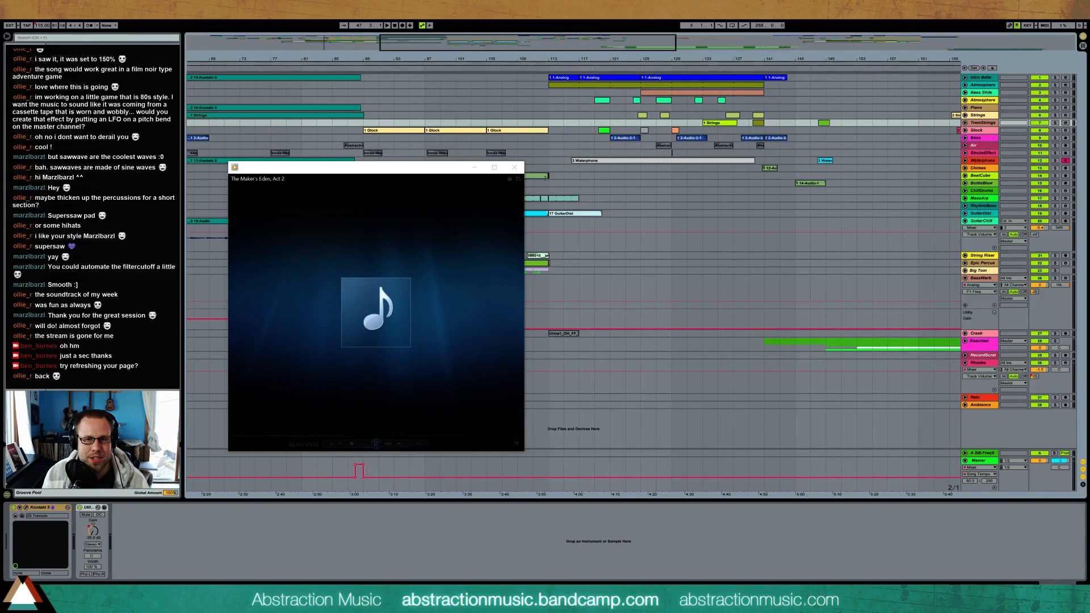
Show the arrangement from about bar 125 onward, return to the media player and skip playback to about 5:24
{"action": "left_click_drag", "start_coordinate": [593, 49], "coordinate": [782, 70]}
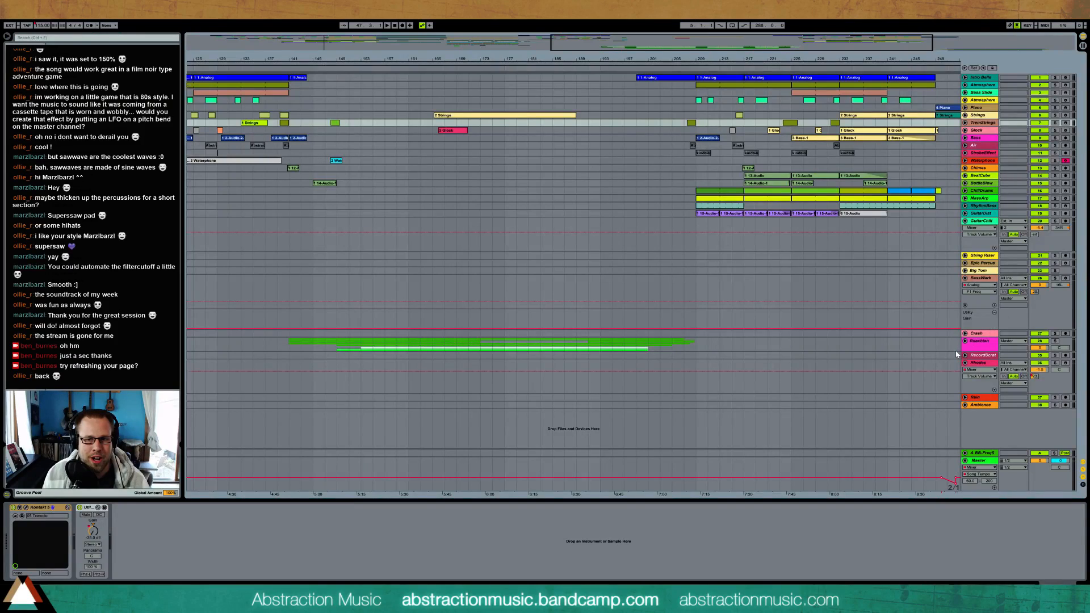
{"action": "key", "text": "alt+Tab"}
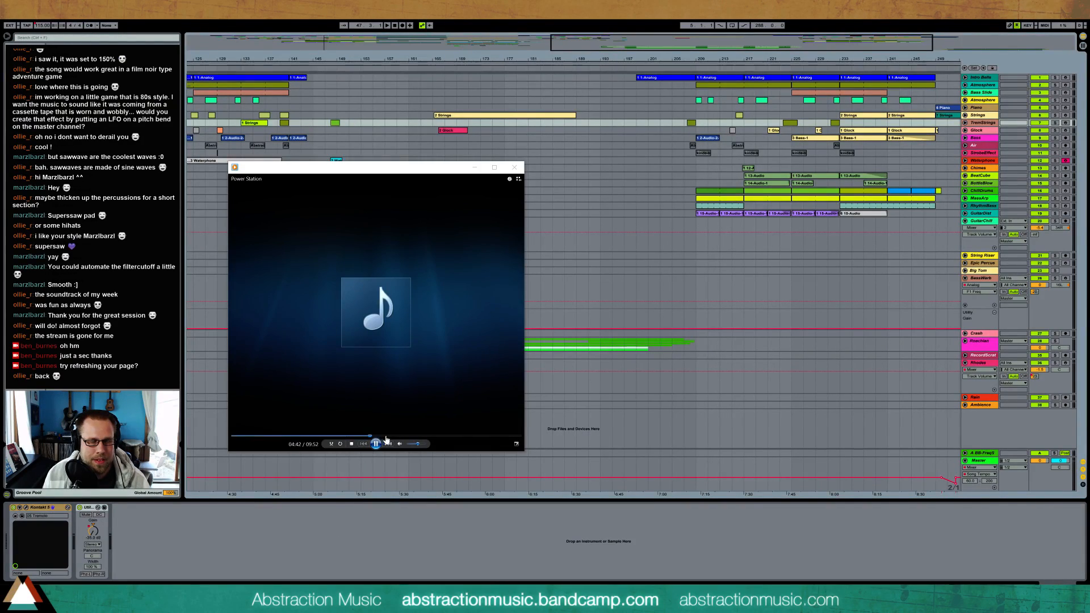
{"action": "left_click", "coordinate": [389, 436]}
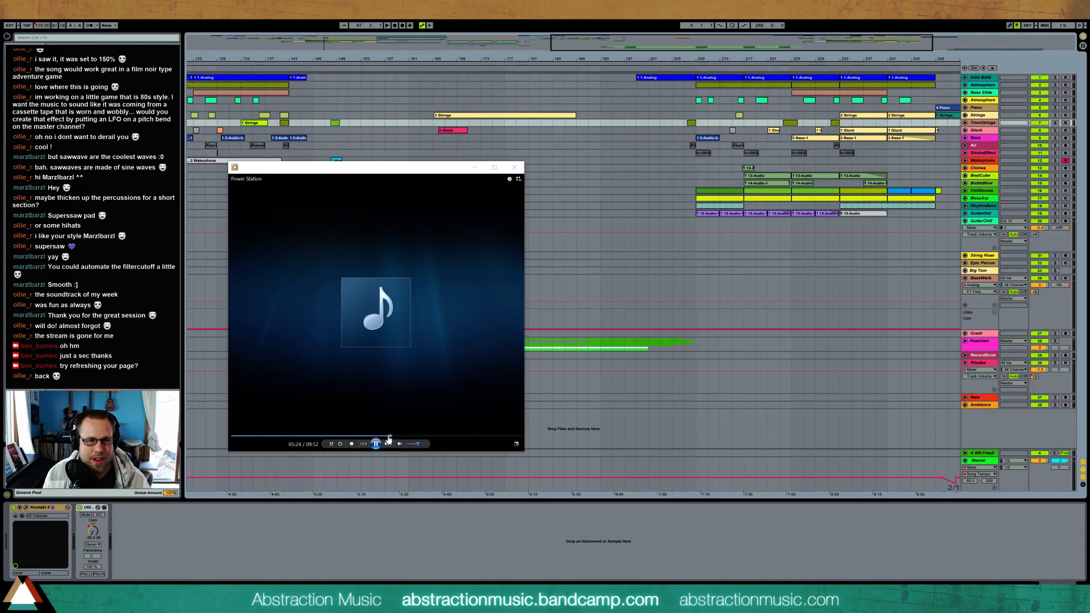
Show the arrangement from about bar 173 onward and skip the playing track to about 7:19, and on to about 8:15
{"action": "left_click_drag", "start_coordinate": [847, 244], "coordinate": [565, 258]}
{"action": "key", "text": "alt+Tab"}
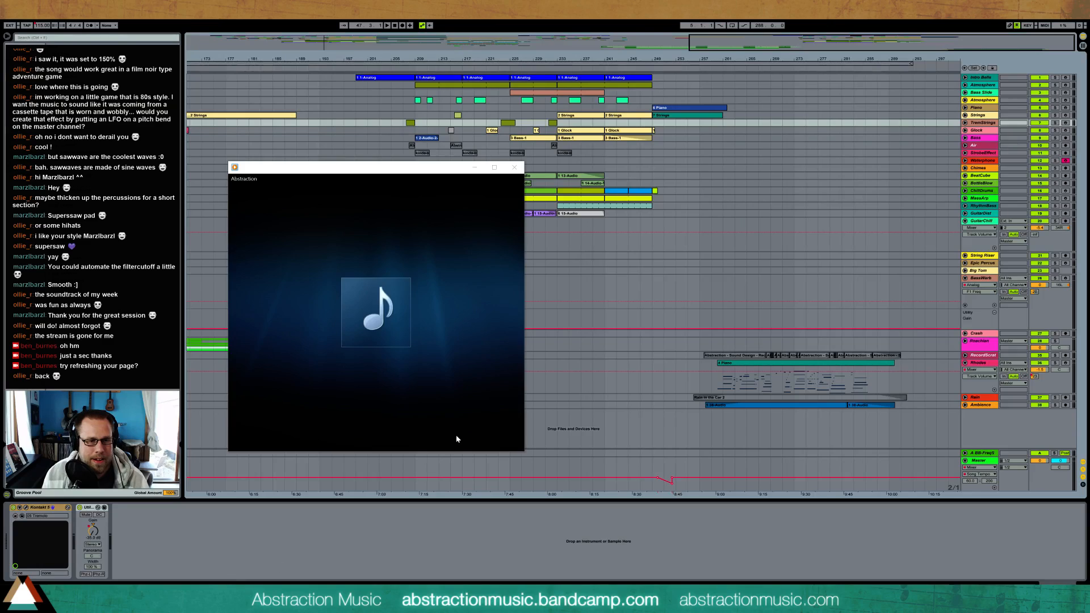
{"action": "left_click", "coordinate": [444, 436]}
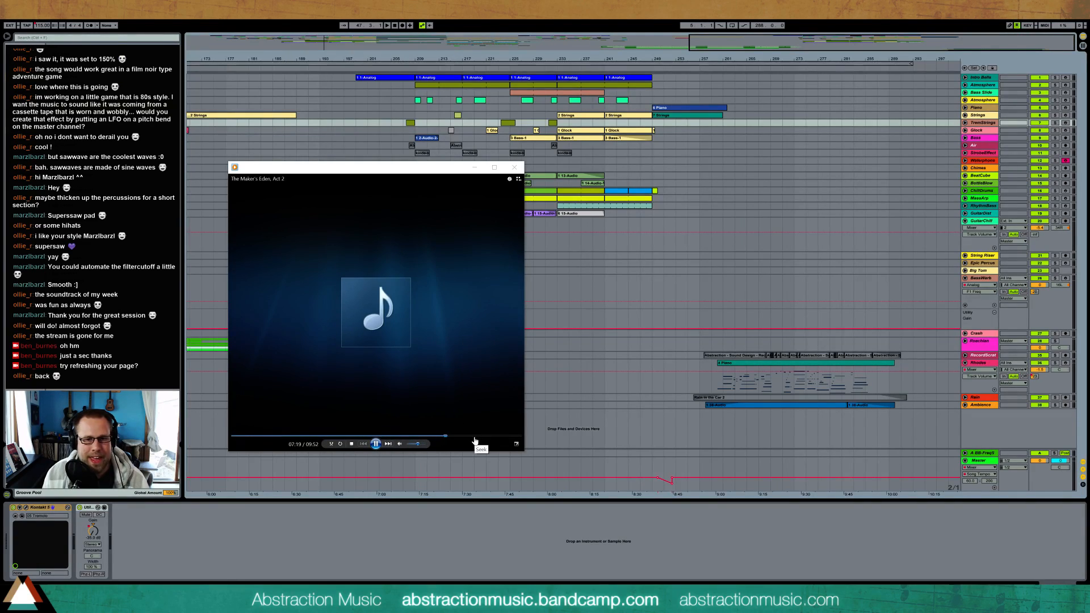
{"action": "left_click", "coordinate": [471, 437]}
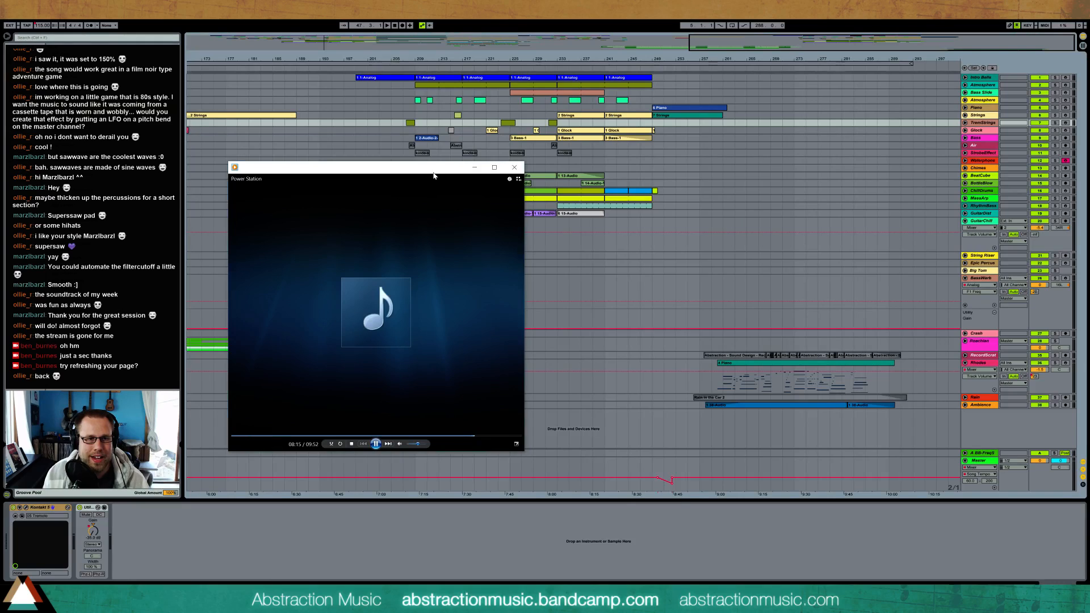
Move the media player aside, select the Piano track's clip near the song's end and show the whole arrangement
{"action": "left_click_drag", "start_coordinate": [433, 172], "coordinate": [606, 268]}
{"action": "left_click", "coordinate": [720, 108]}
{"action": "left_click_drag", "start_coordinate": [380, 59], "coordinate": [380, 23]}
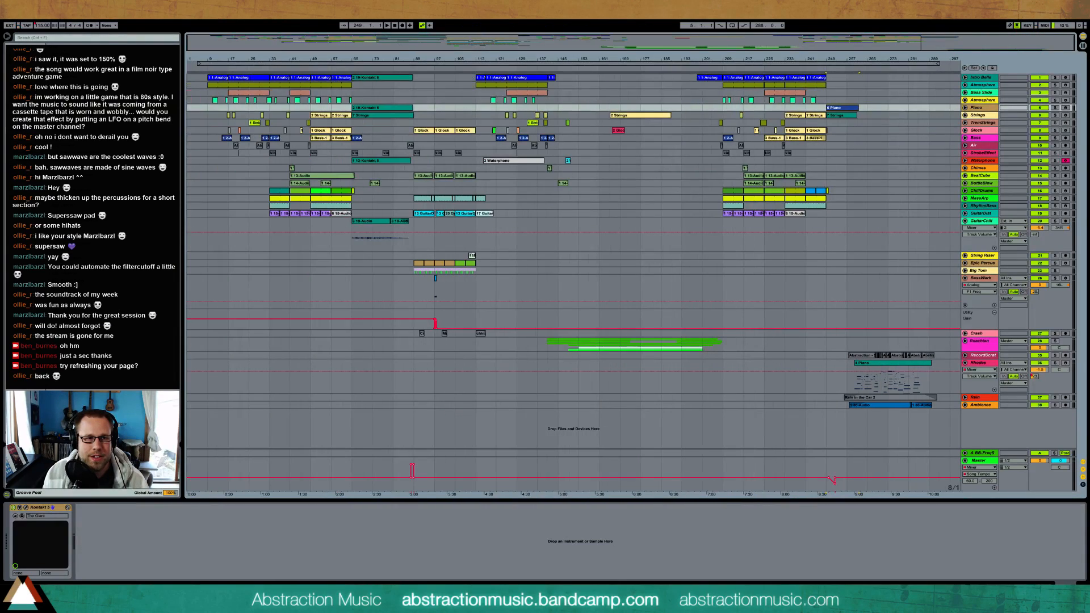
Zoom in on the outro from about bar 243 onward and move the media player clear of the outro clips
{"action": "left_click_drag", "start_coordinate": [941, 41], "coordinate": [1004, 67]}
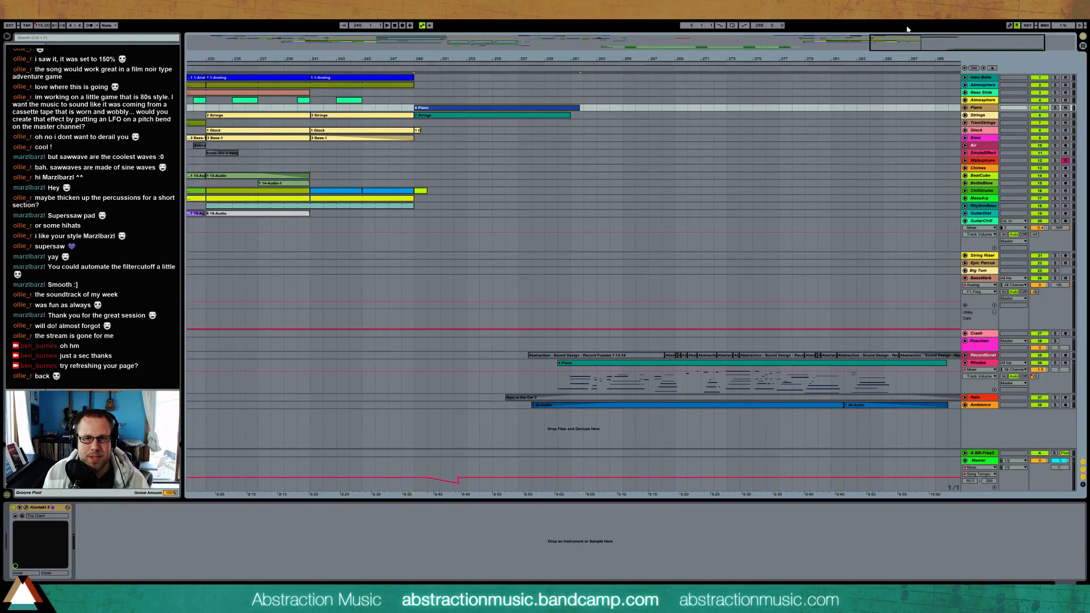
{"action": "left_click_drag", "start_coordinate": [908, 42], "coordinate": [939, 43]}
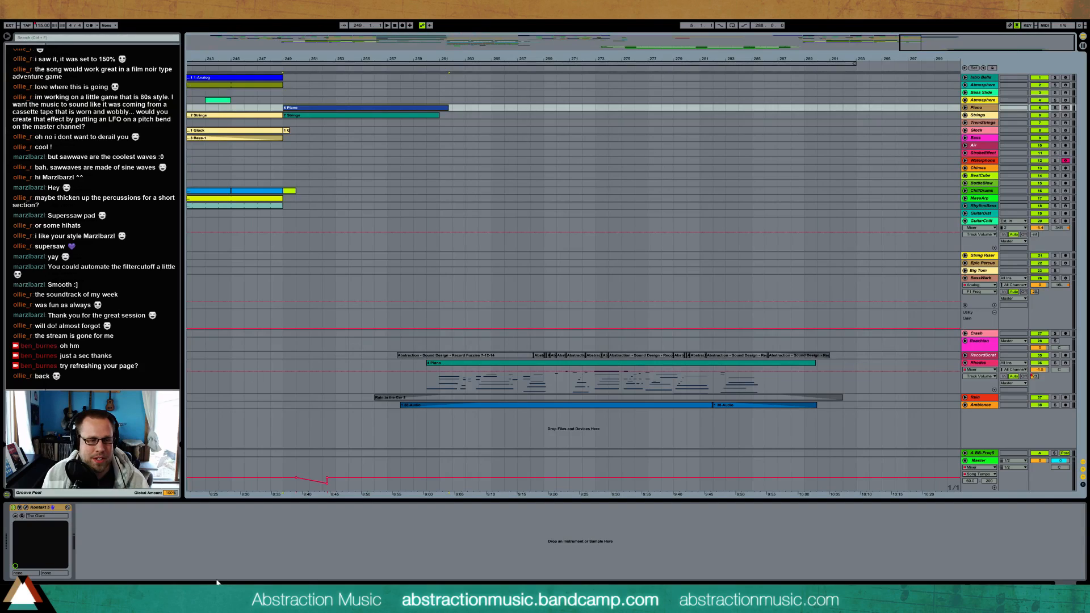
{"action": "left_click_drag", "start_coordinate": [568, 265], "coordinate": [242, 102]}
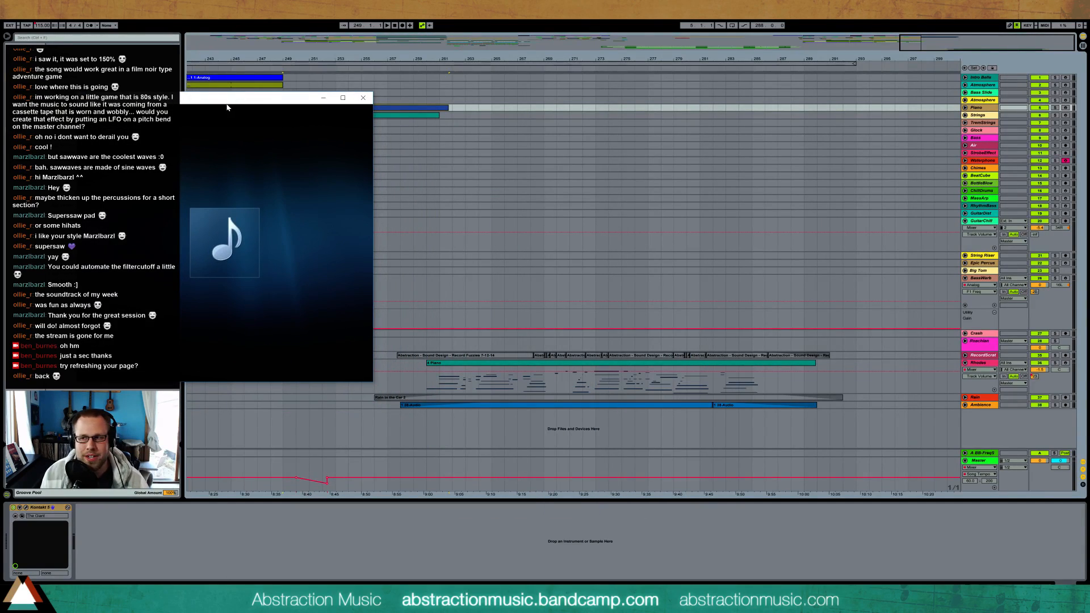
{"action": "left_click_drag", "start_coordinate": [238, 105], "coordinate": [250, 107]}
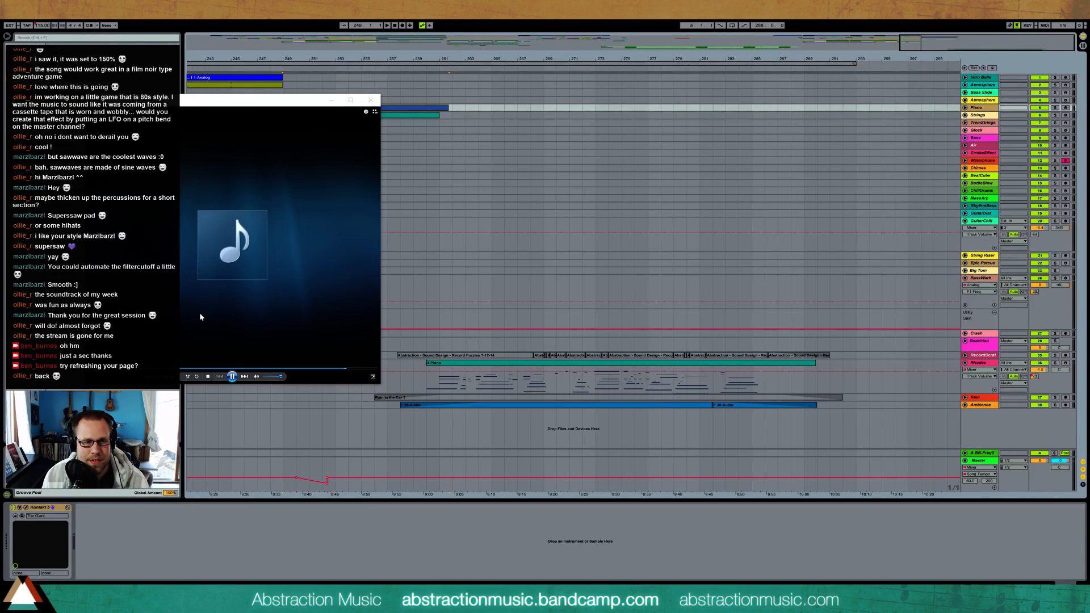
Open the outro piano clip on the Rhodes track and examine its notes from about bar 12 onward
{"action": "double_click", "coordinate": [492, 368]}
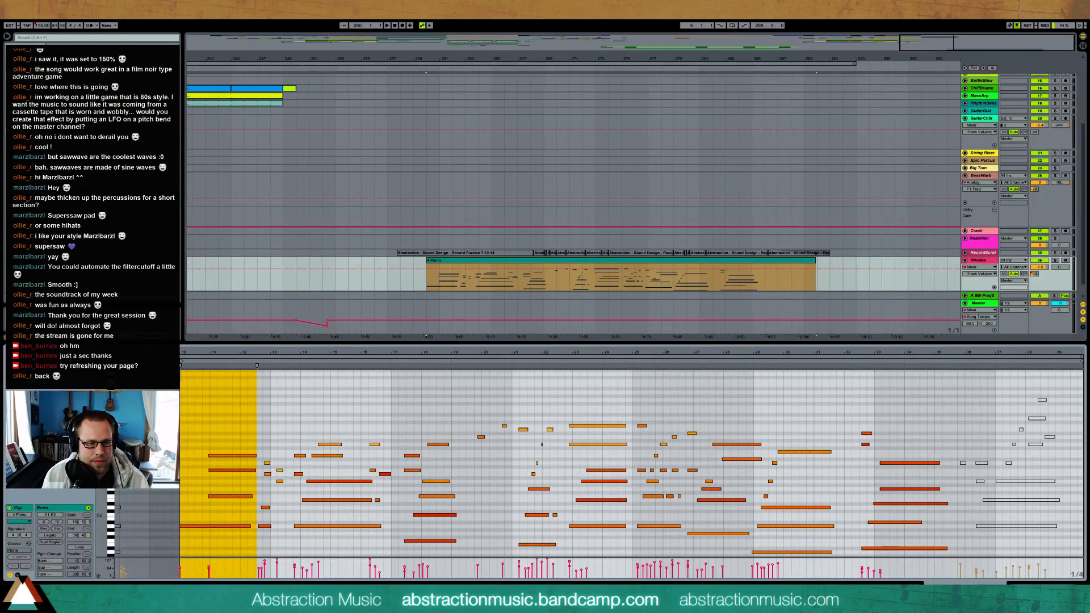
{"action": "left_click_drag", "start_coordinate": [346, 354], "coordinate": [319, 370]}
{"action": "scroll", "coordinate": [602, 463], "scroll_direction": "down", "scroll_amount": 3}
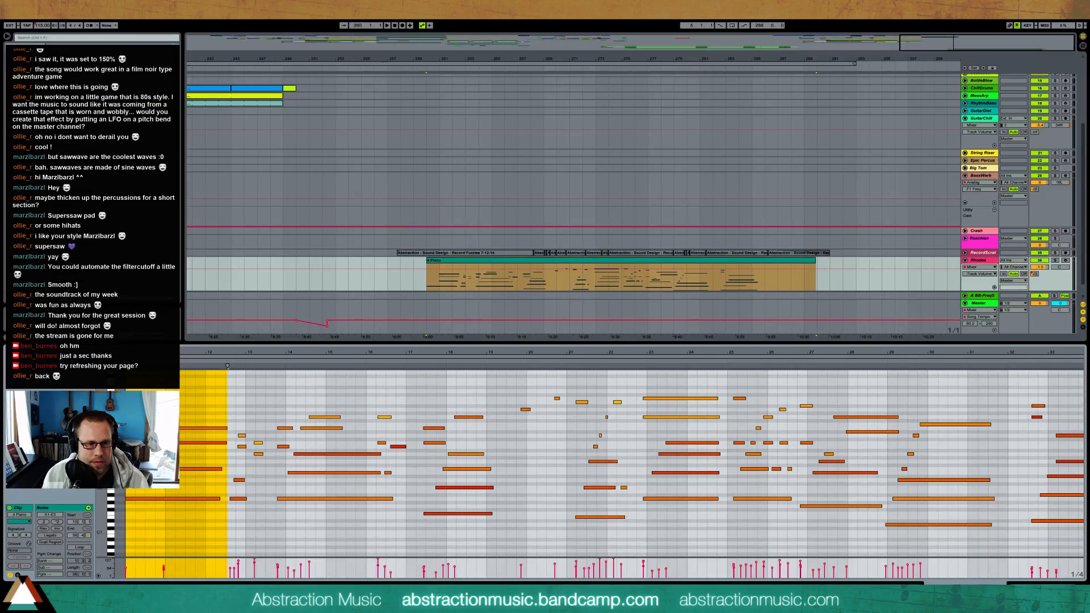
{"action": "left_click", "coordinate": [367, 431]}
{"action": "mouse_move", "coordinate": [376, 409]}
{"action": "left_mouse_down"}
{"action": "mouse_move", "coordinate": [387, 450]}
{"action": "mouse_move", "coordinate": [401, 449]}
{"action": "left_mouse_up"}
{"action": "left_click_drag", "start_coordinate": [417, 415], "coordinate": [435, 455]}
{"action": "left_click", "coordinate": [420, 417]}
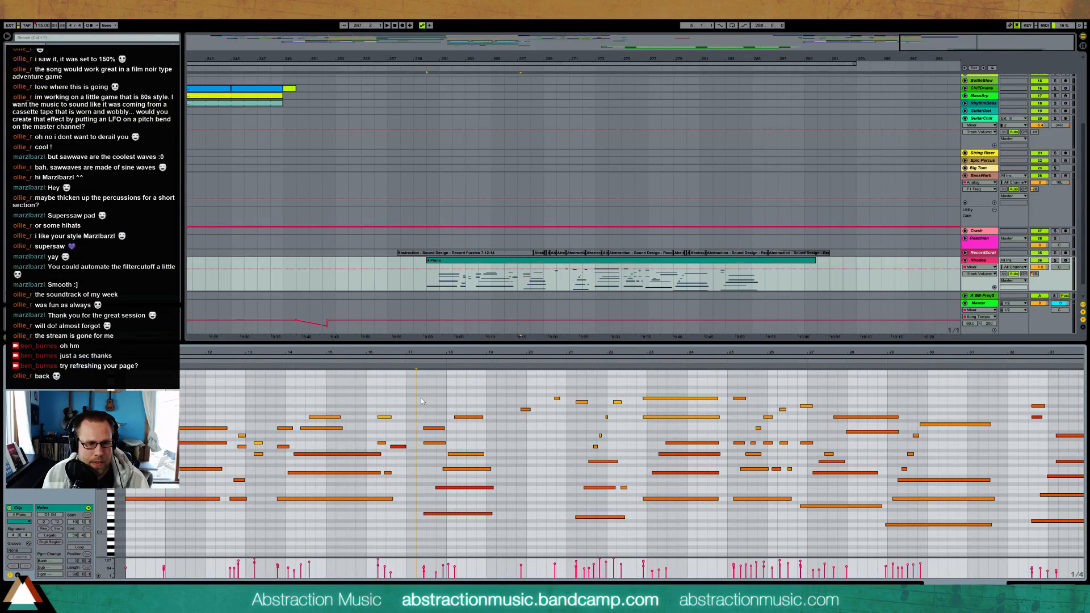
{"action": "left_click_drag", "start_coordinate": [548, 354], "coordinate": [556, 354]}
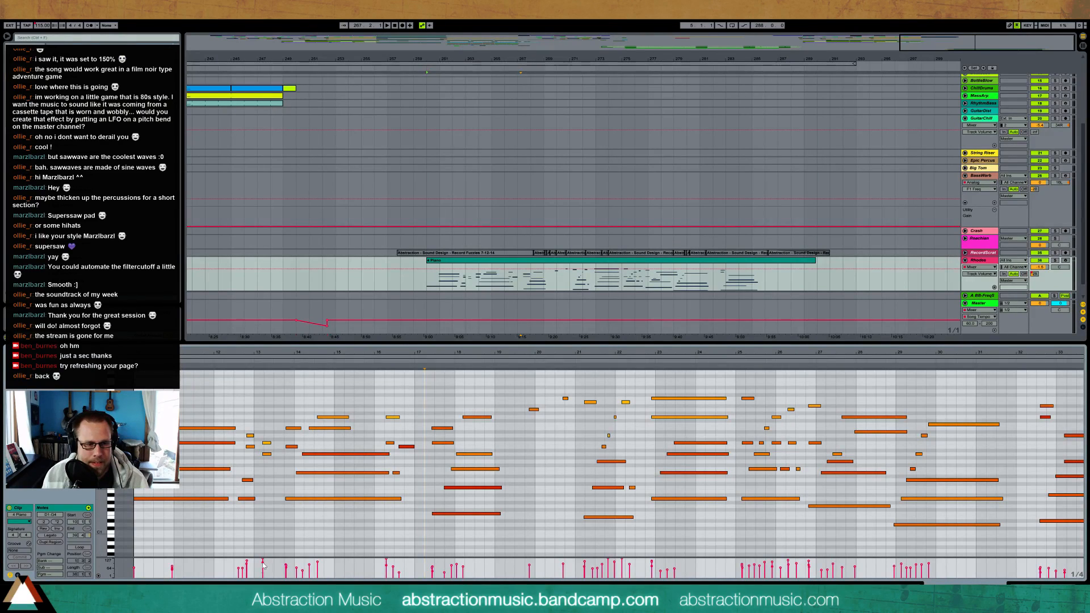
Check the media player during playback, and view the Rhodes clip's remaining notes up to its end
{"action": "mouse_move", "coordinate": [223, 600]}
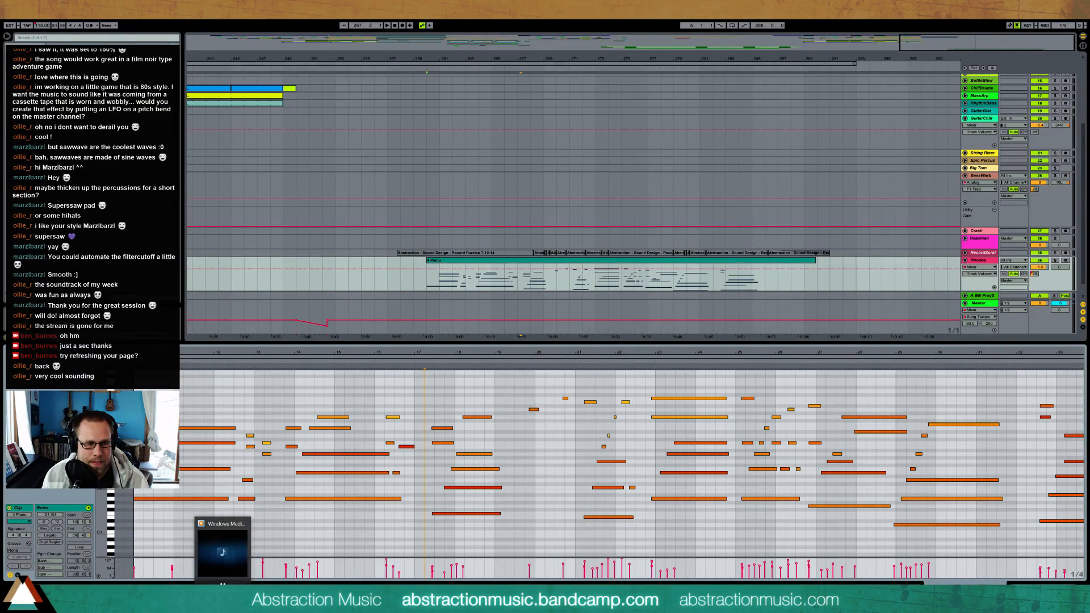
{"action": "left_click", "coordinate": [223, 554]}
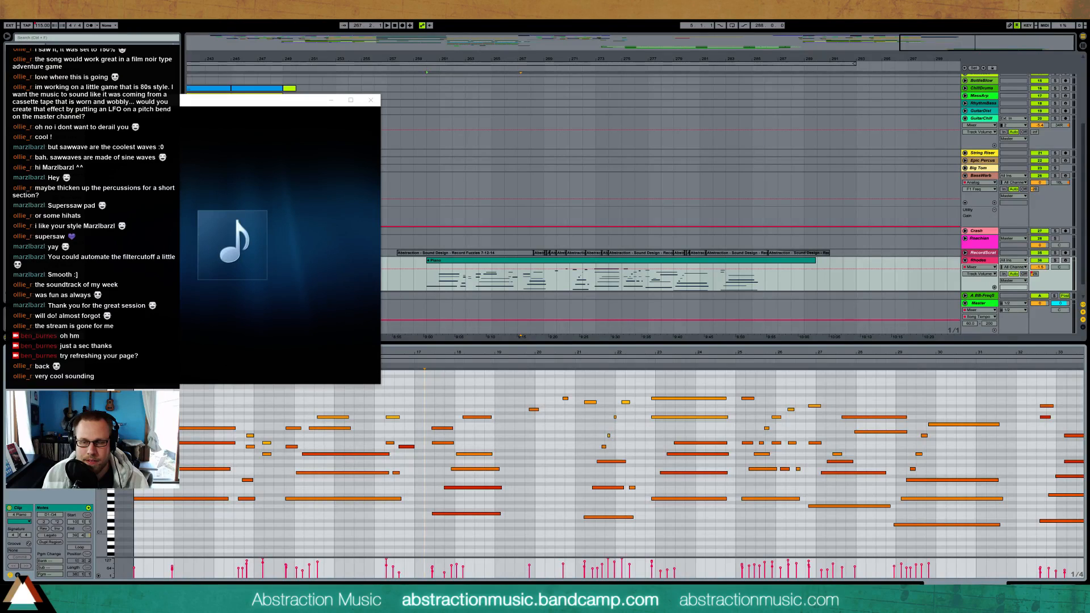
{"action": "mouse_move", "coordinate": [247, 189]}
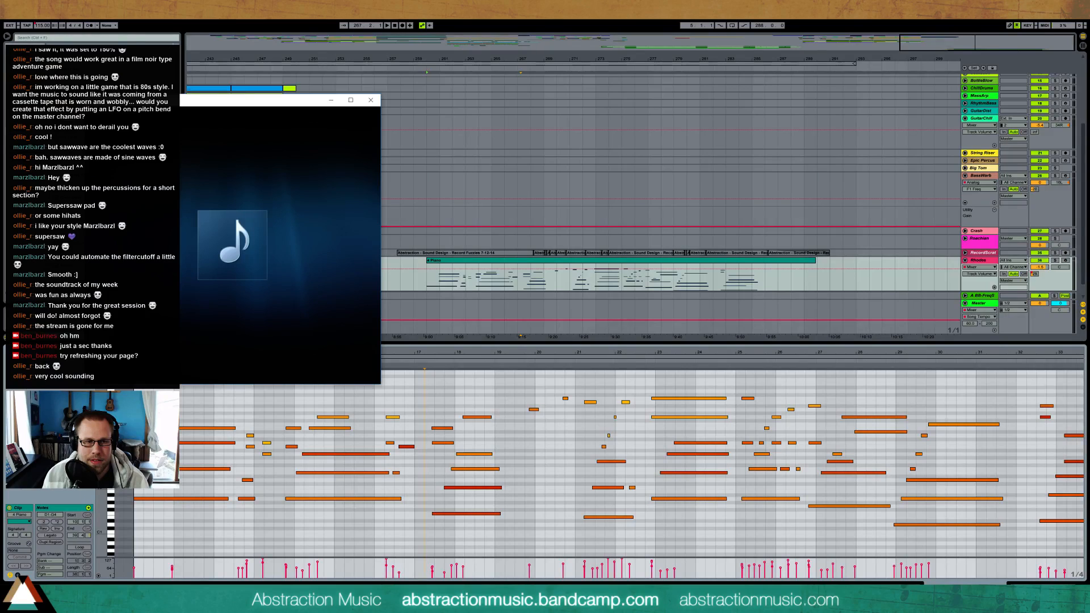
{"action": "mouse_move", "coordinate": [338, 291]}
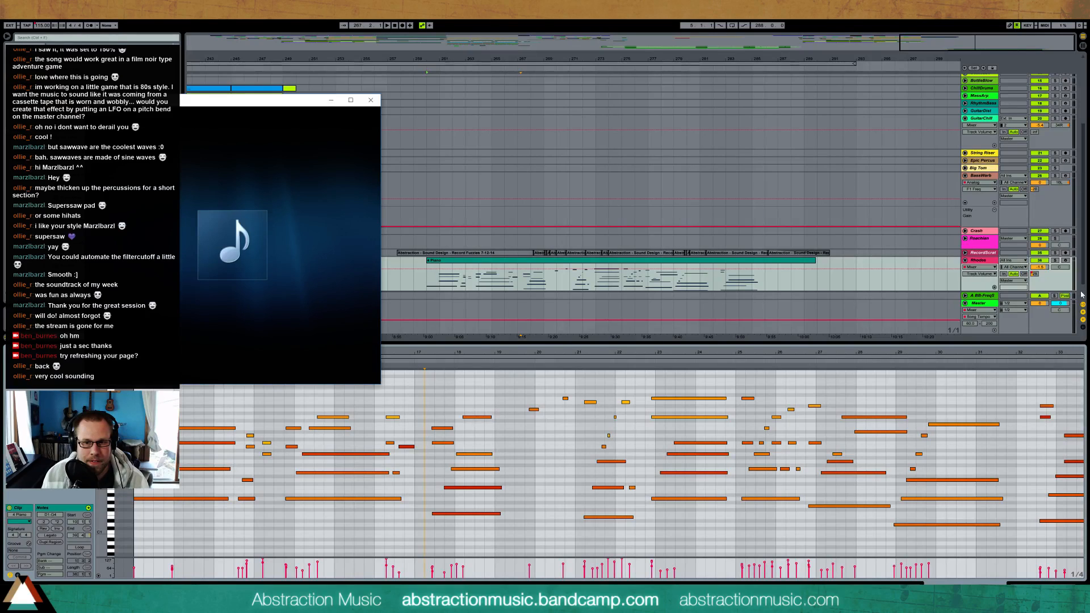
{"action": "left_click_drag", "start_coordinate": [1061, 364], "coordinate": [810, 369]}
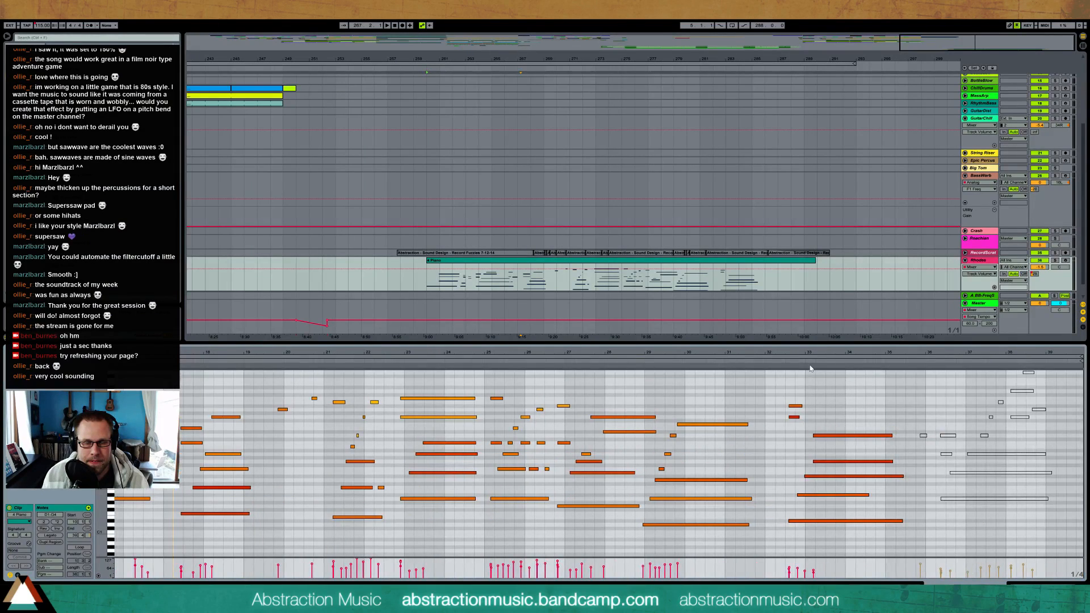
Show the Rhodes track's device chain in place of the notes, and pause the song in the media player
{"action": "left_click", "coordinate": [1041, 584]}
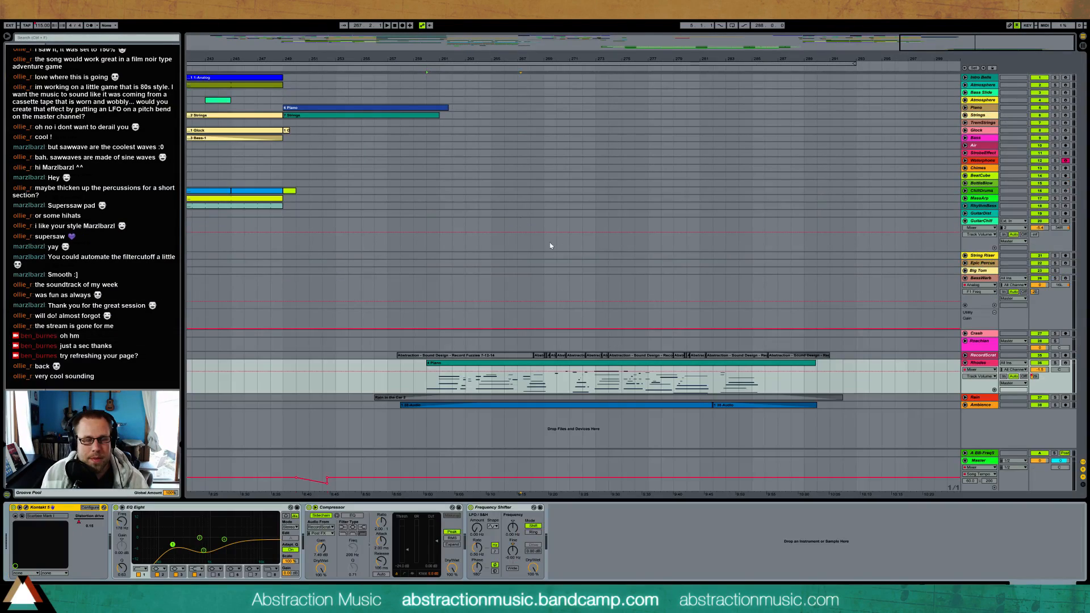
{"action": "key", "text": "alt+Tab"}
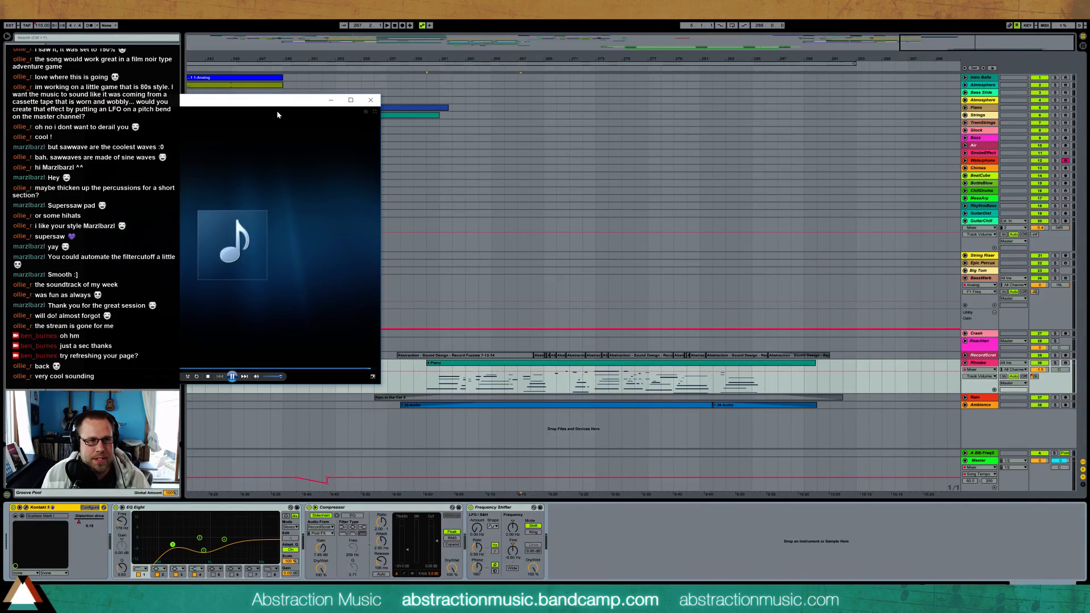
{"action": "left_click", "coordinate": [214, 362]}
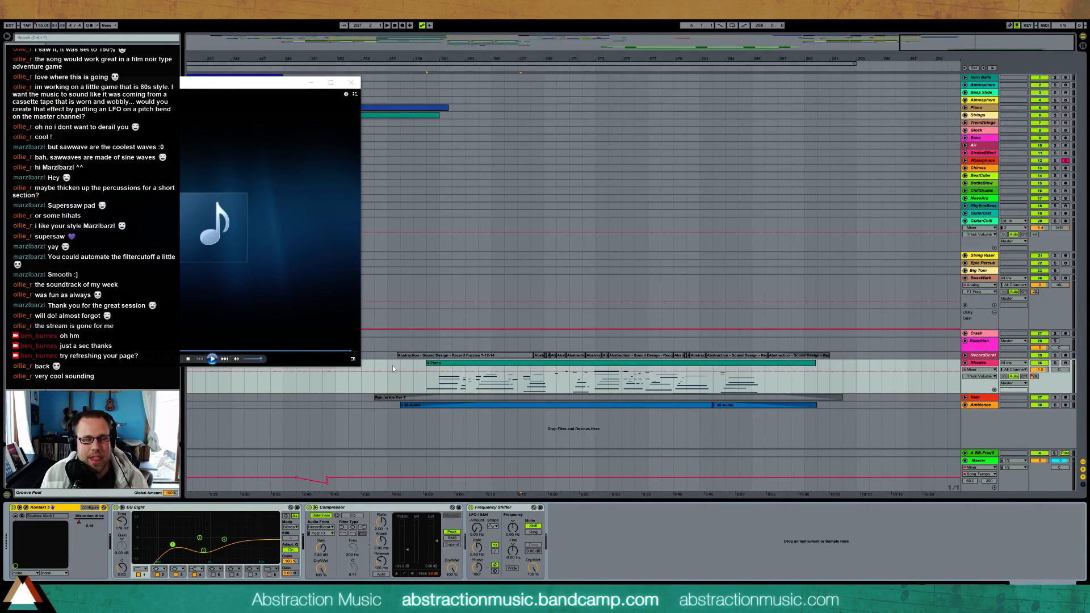
Show the Master track's devices, return to the Rhodes track's chain and select its Frequency Shifter
{"action": "left_click", "coordinate": [980, 461]}
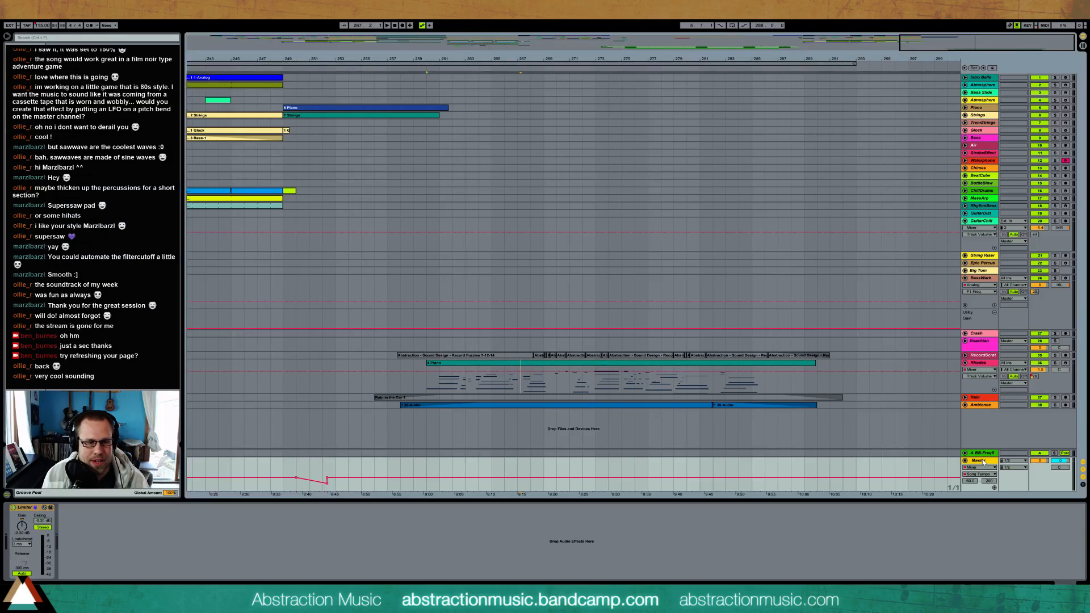
{"action": "left_click", "coordinate": [979, 363]}
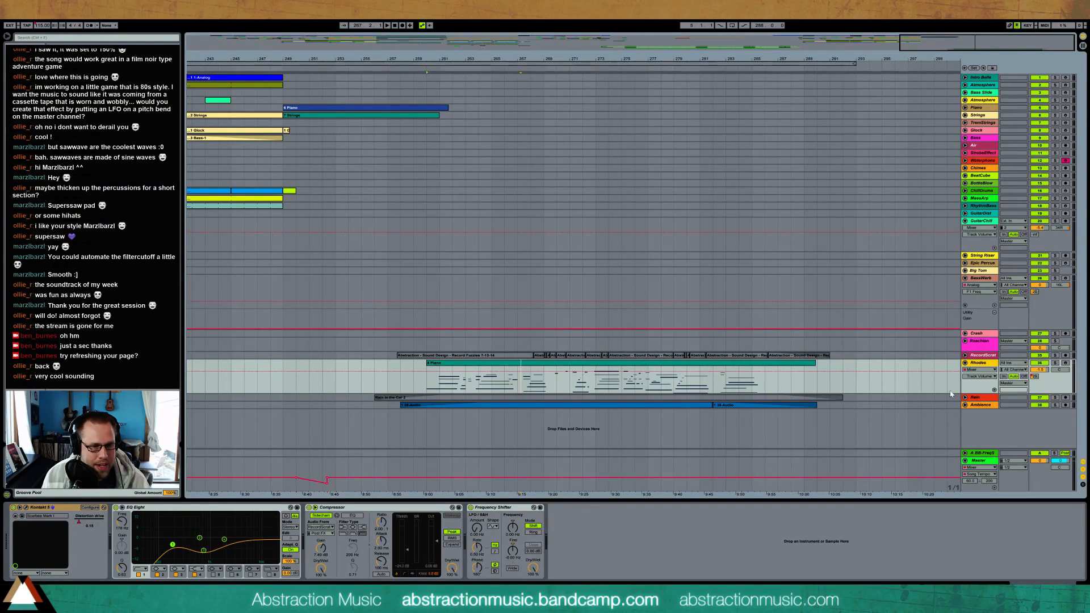
{"action": "left_click", "coordinate": [500, 509]}
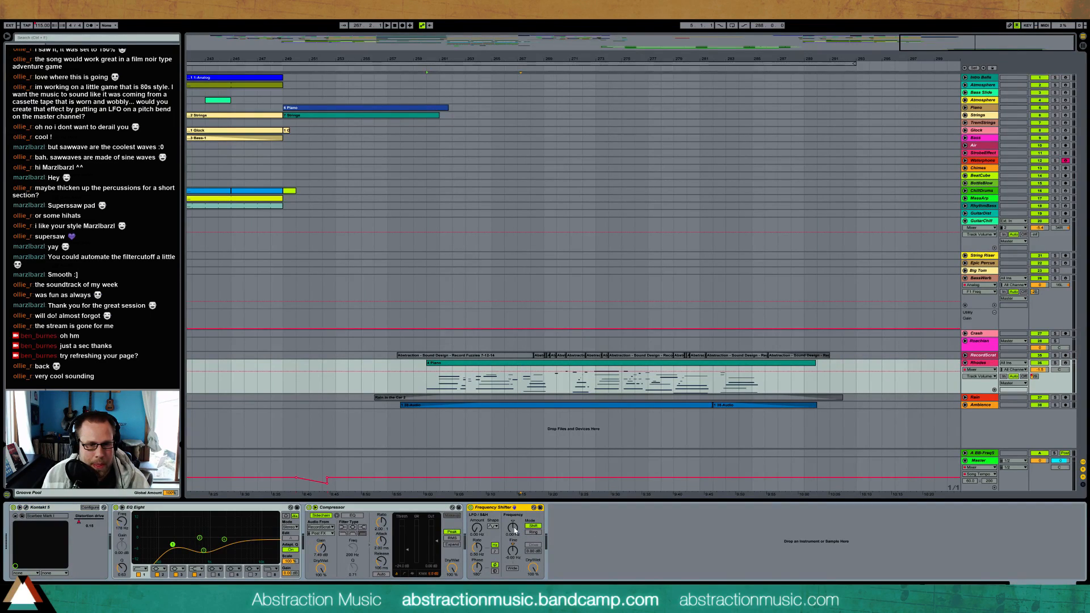
Show the devices of the record noise track above Rhodes, select its Envelope Follower and select the first Record Fuzzies clip
{"action": "left_click", "coordinate": [978, 356]}
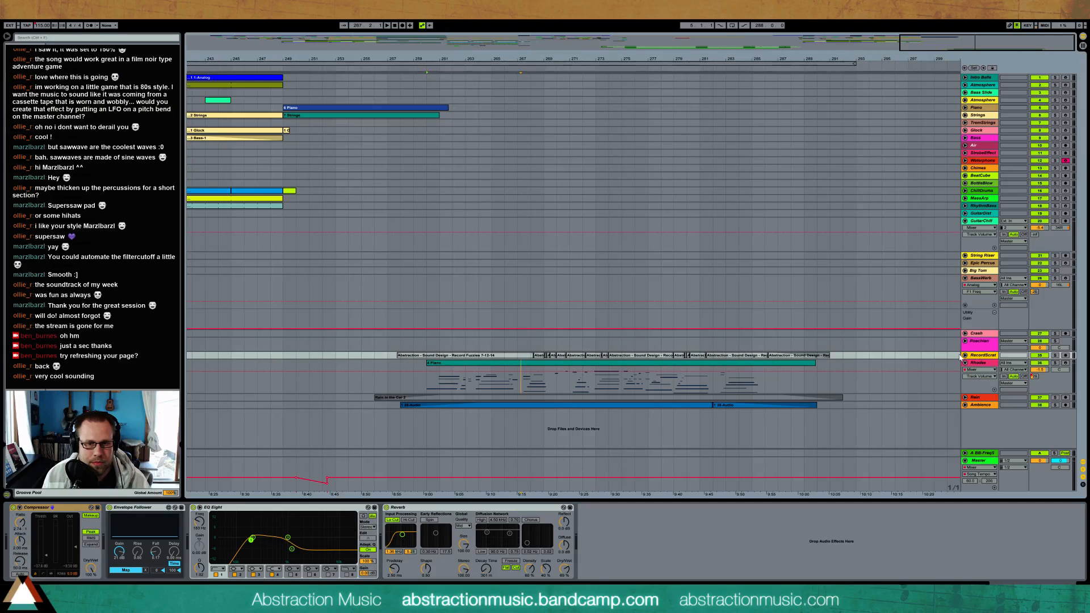
{"action": "left_click", "coordinate": [142, 513]}
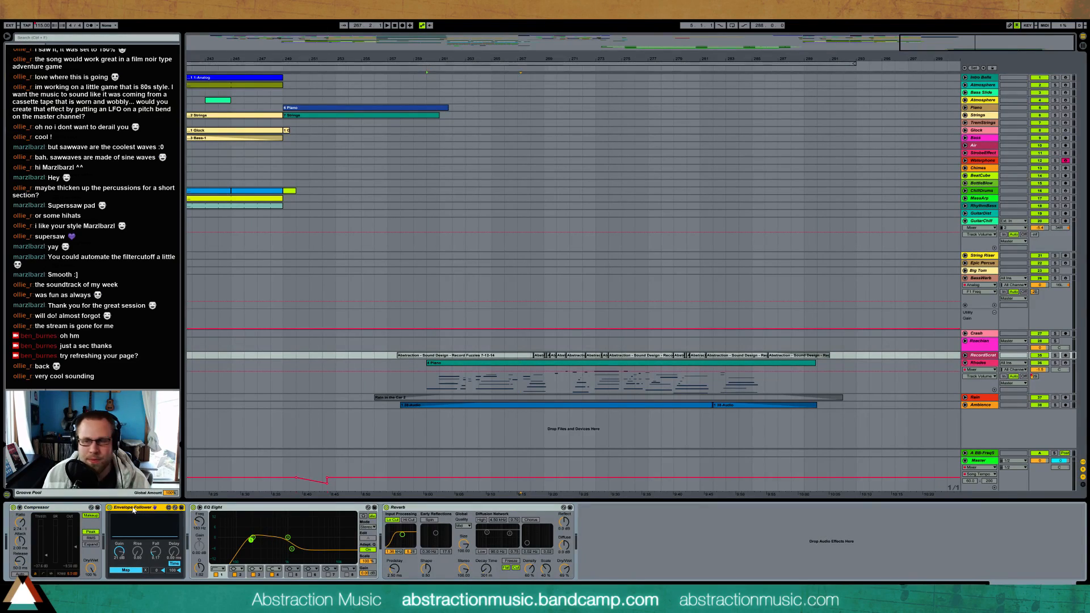
{"action": "left_click", "coordinate": [479, 356]}
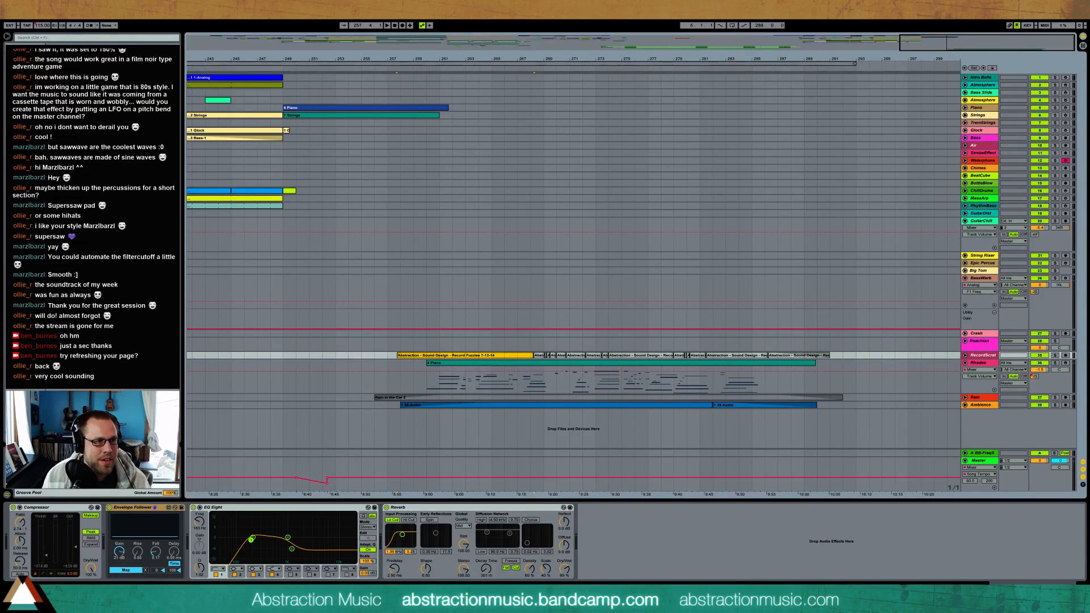
Search the browser for "record fuz" to look for the record noise sample
{"action": "left_click", "coordinate": [34, 160]}
{"action": "left_click", "coordinate": [80, 39]}
{"action": "type", "text": "reco"}
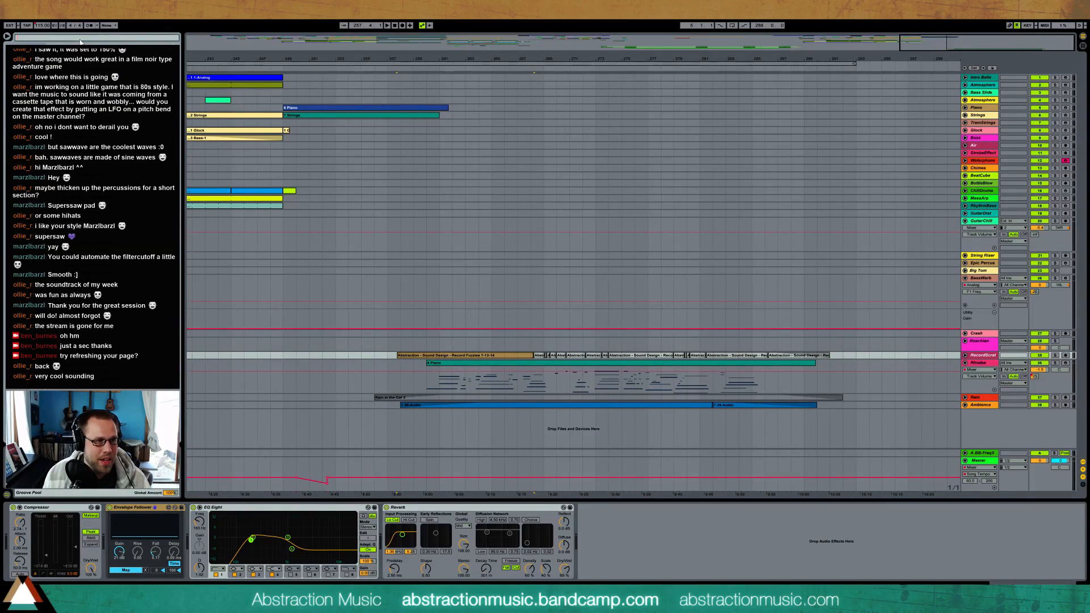
{"action": "type", "text": "r"}
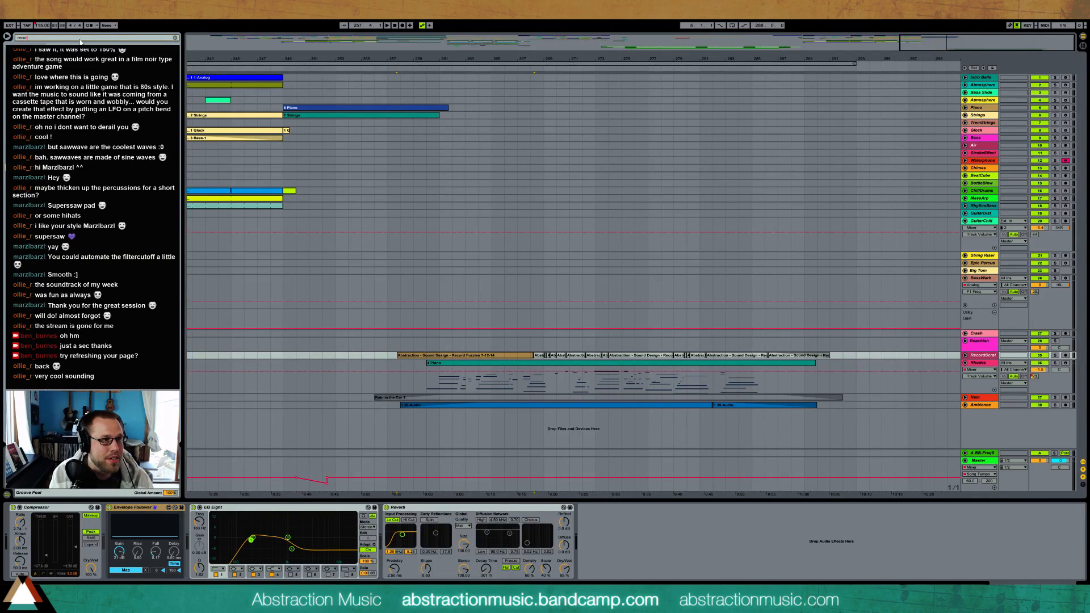
{"action": "key", "text": "Return"}
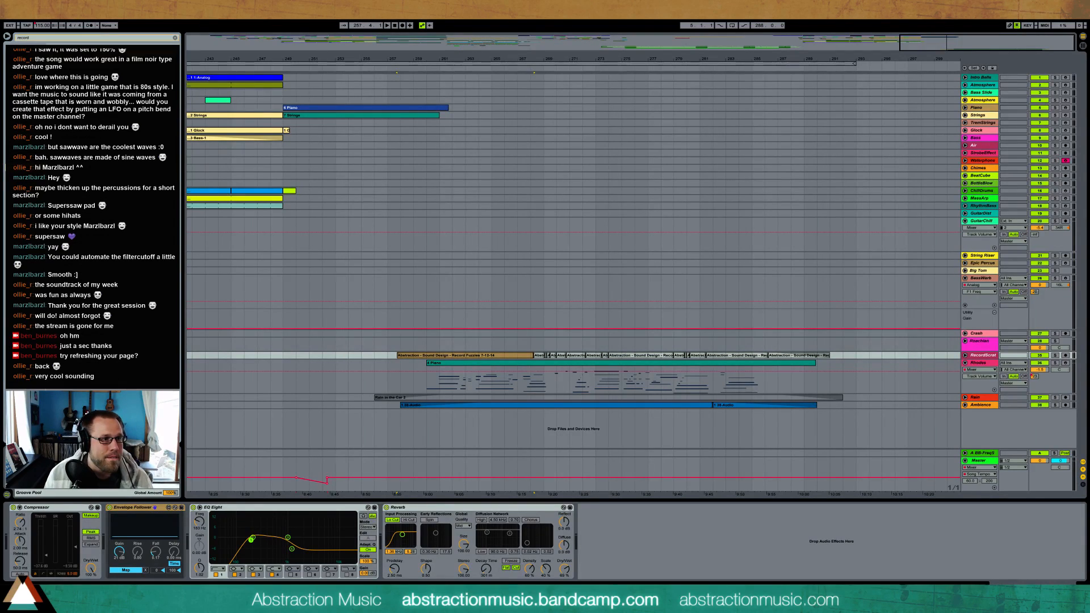
{"action": "key", "text": "space"}
{"action": "left_click", "coordinate": [51, 39]}
{"action": "type", "text": "fu"}
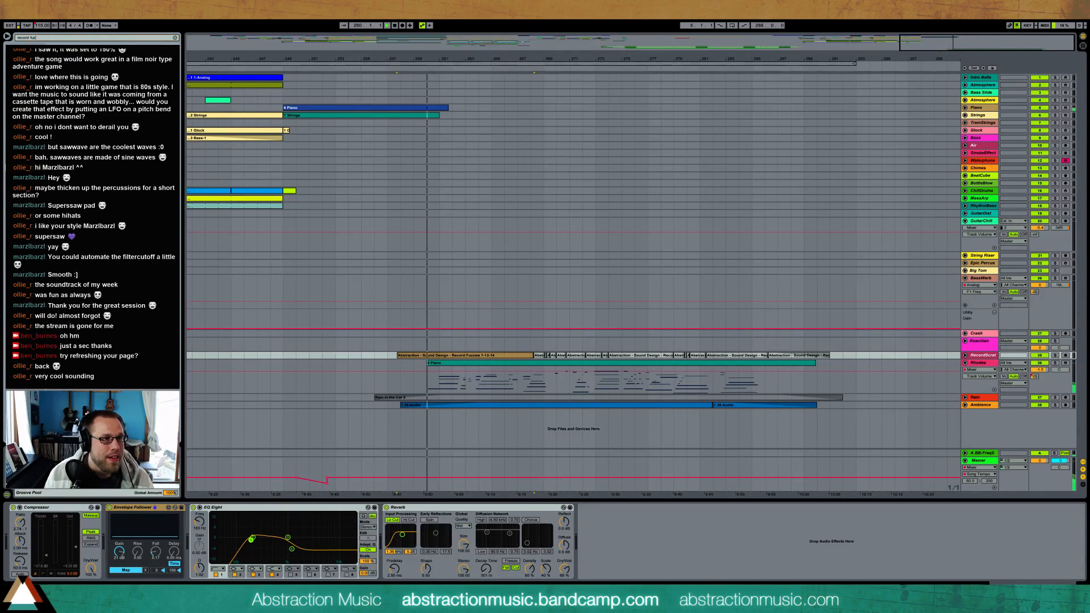
{"action": "type", "text": "z"}
{"action": "key", "text": "Return"}
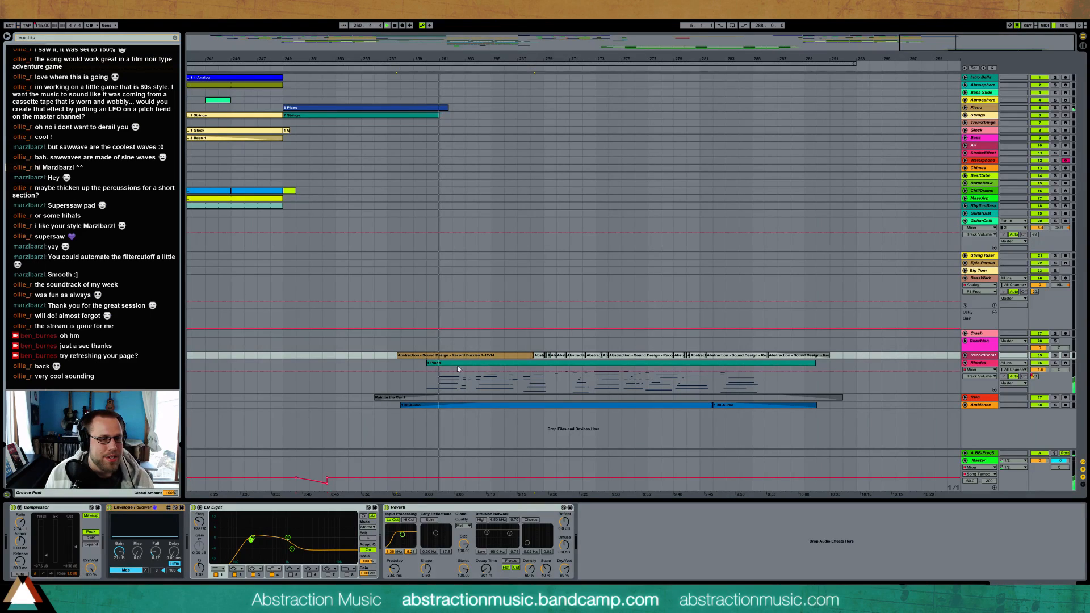
Stop playback, select the record noise track's Envelope Follower, and select its first Record Fuzzies clip
{"action": "left_click", "coordinate": [492, 356]}
{"action": "key", "text": "space"}
{"action": "left_click", "coordinate": [365, 355]}
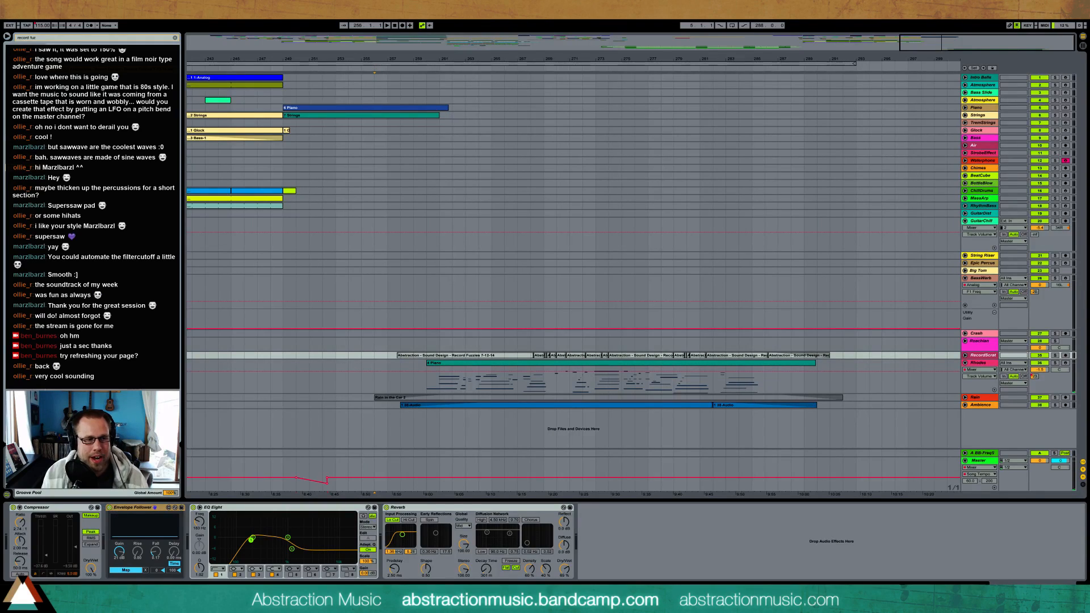
{"action": "left_click", "coordinate": [125, 507]}
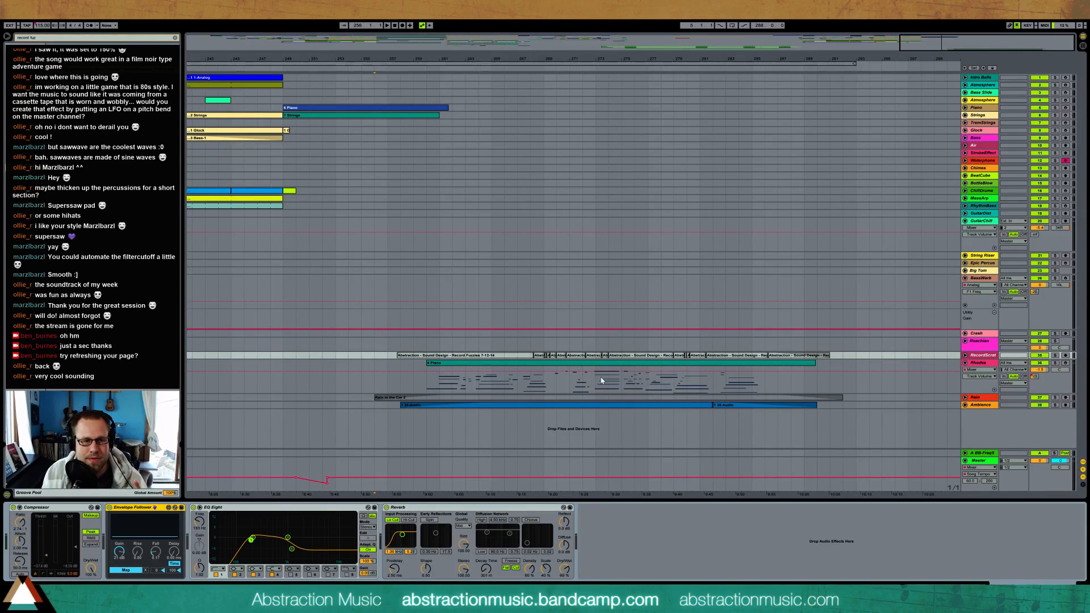
{"action": "left_click", "coordinate": [477, 356]}
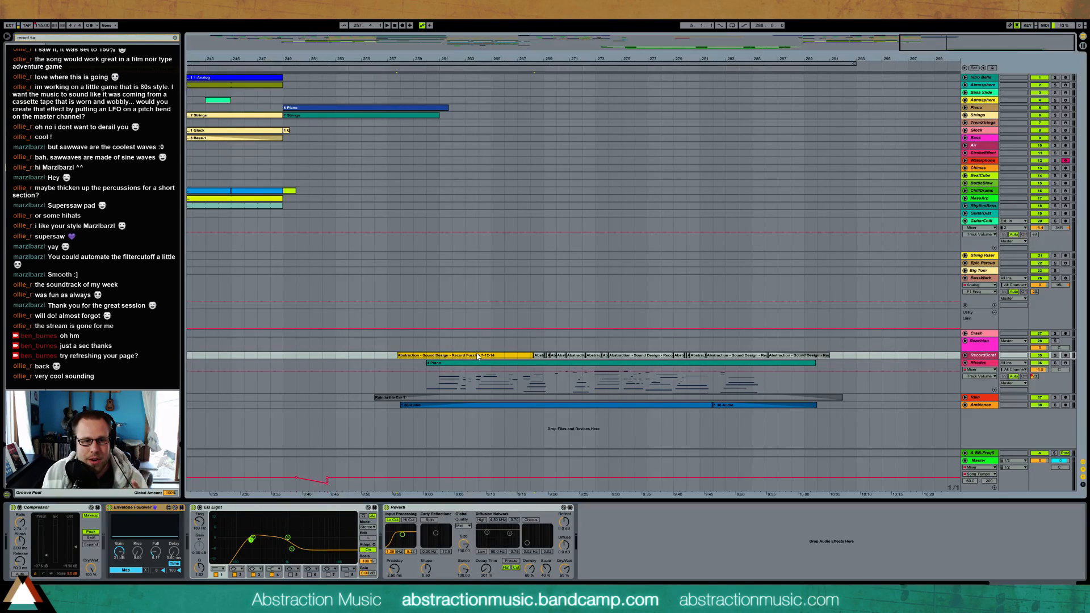
Compare the Rhodes and record noise device chains, and select the Coarse frequency control of the Rhodes Frequency Shifter
{"action": "left_click", "coordinate": [502, 368]}
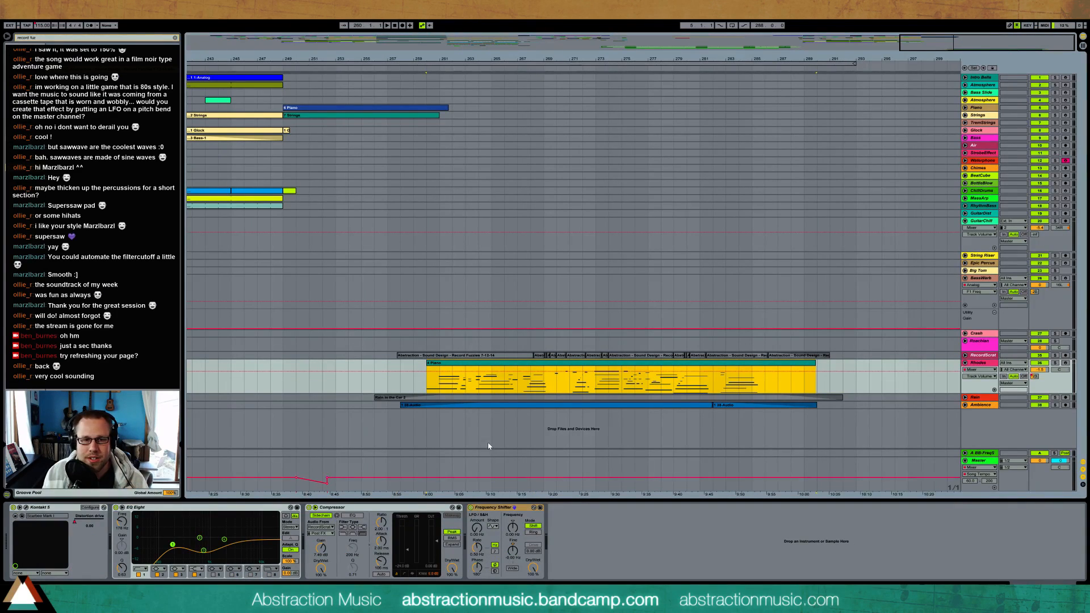
{"action": "left_click", "coordinate": [462, 356]}
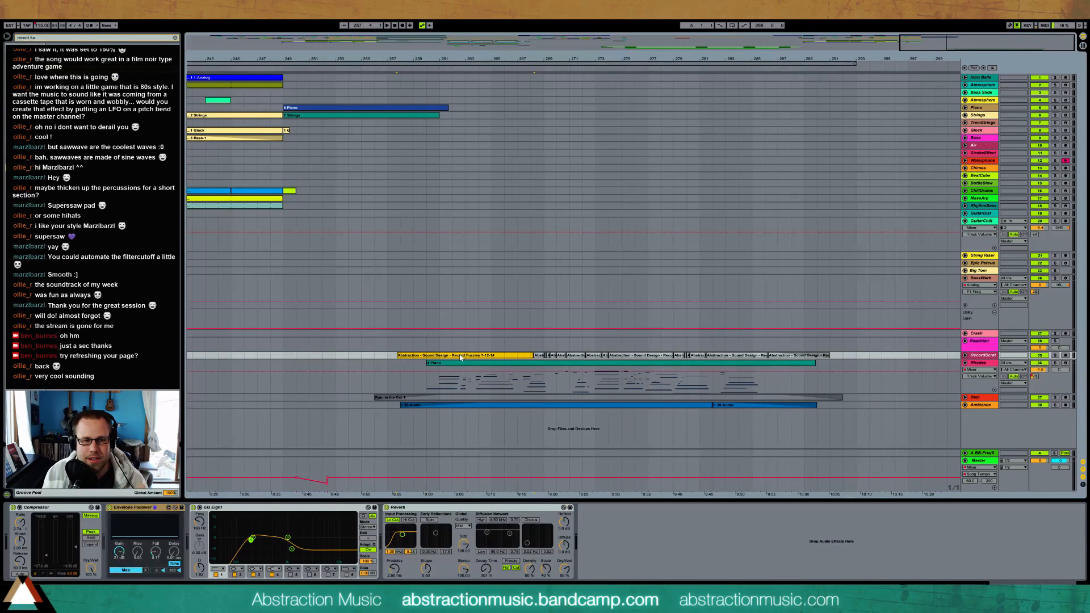
{"action": "left_click", "coordinate": [533, 366]}
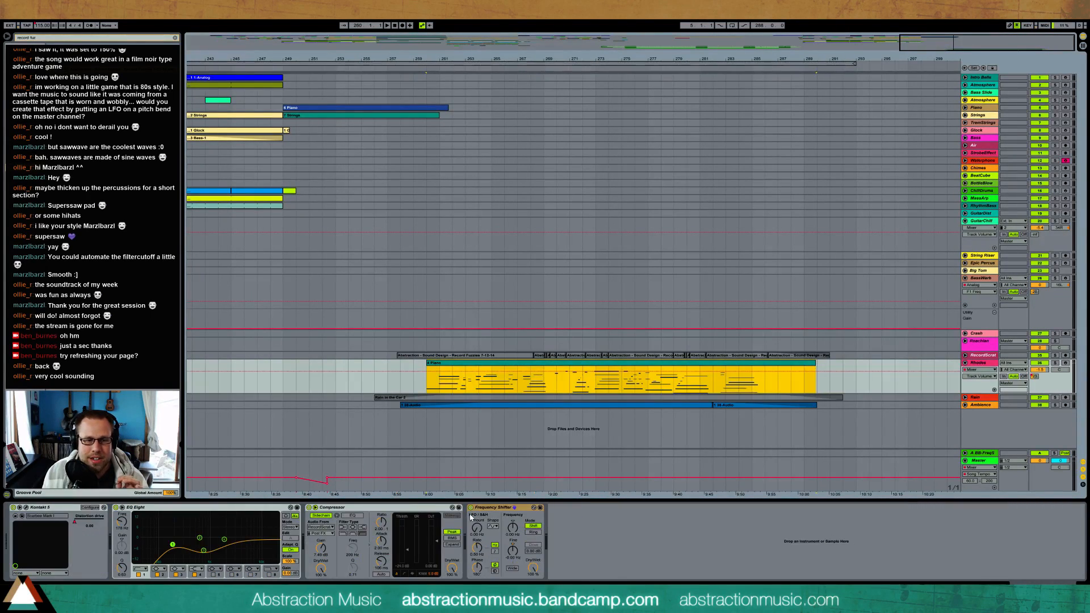
{"action": "left_click", "coordinate": [512, 529]}
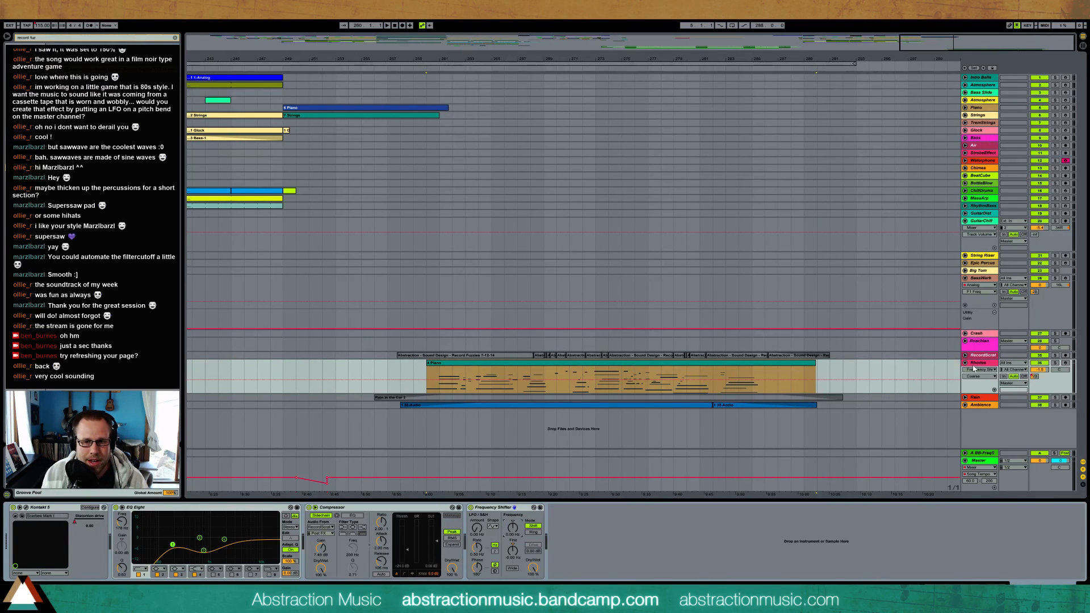
Select the EQ Eight on Rhodes, view the Ambience track's devices, and return to the Rhodes chain
{"action": "left_click", "coordinate": [238, 508]}
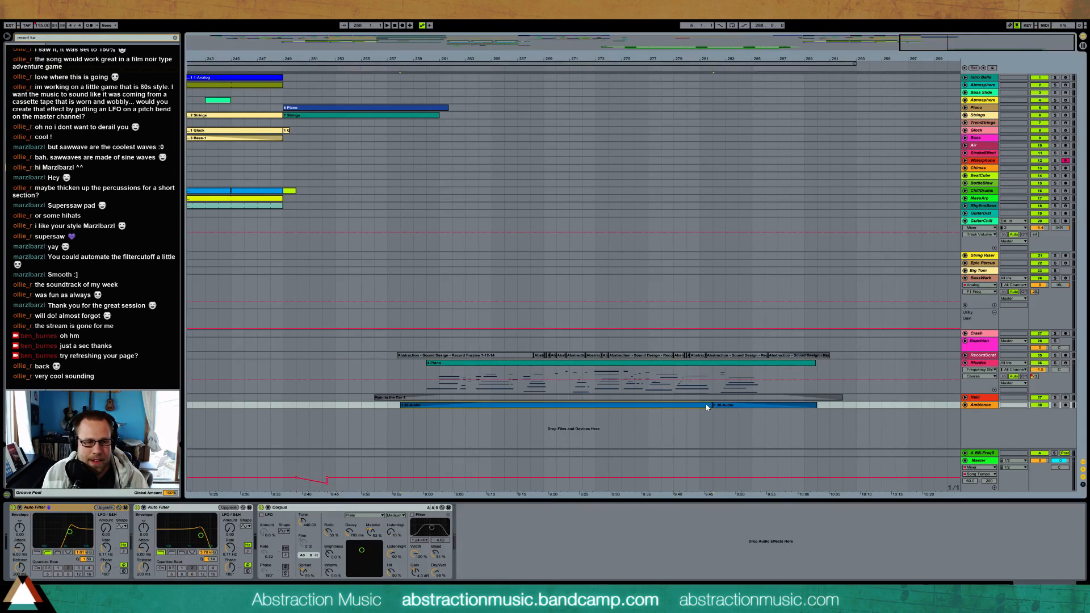
{"action": "left_click", "coordinate": [674, 382]}
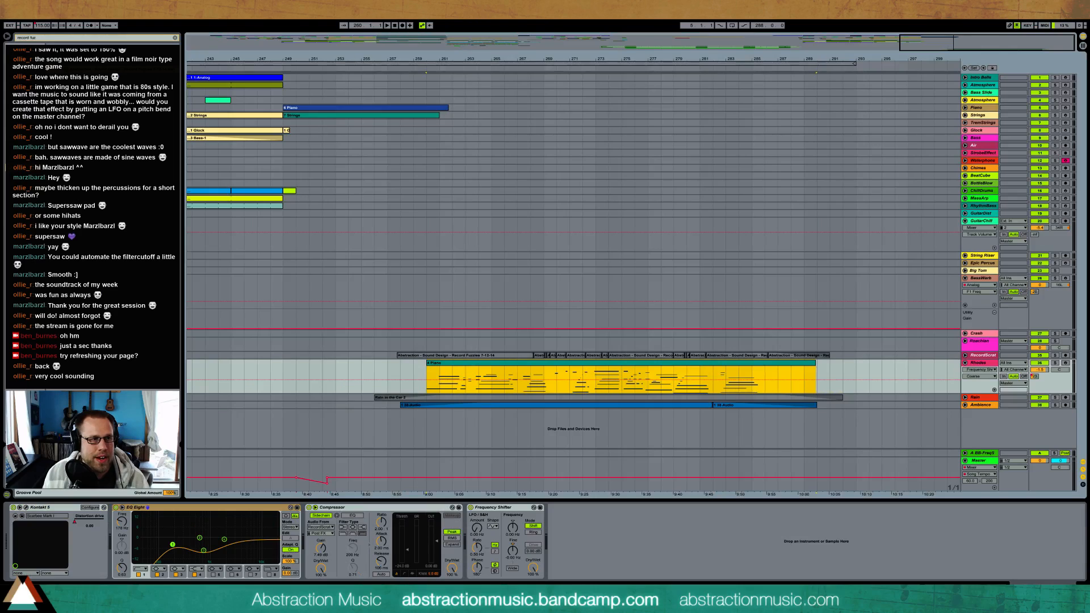
{"action": "left_click", "coordinate": [9, 13]}
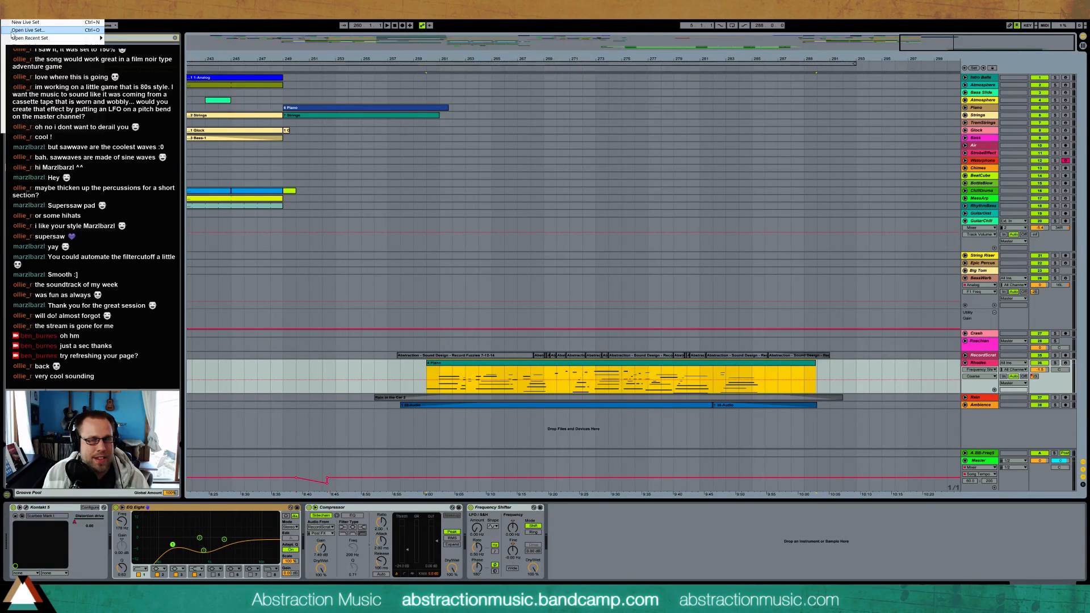
{"action": "left_click", "coordinate": [232, 43]}
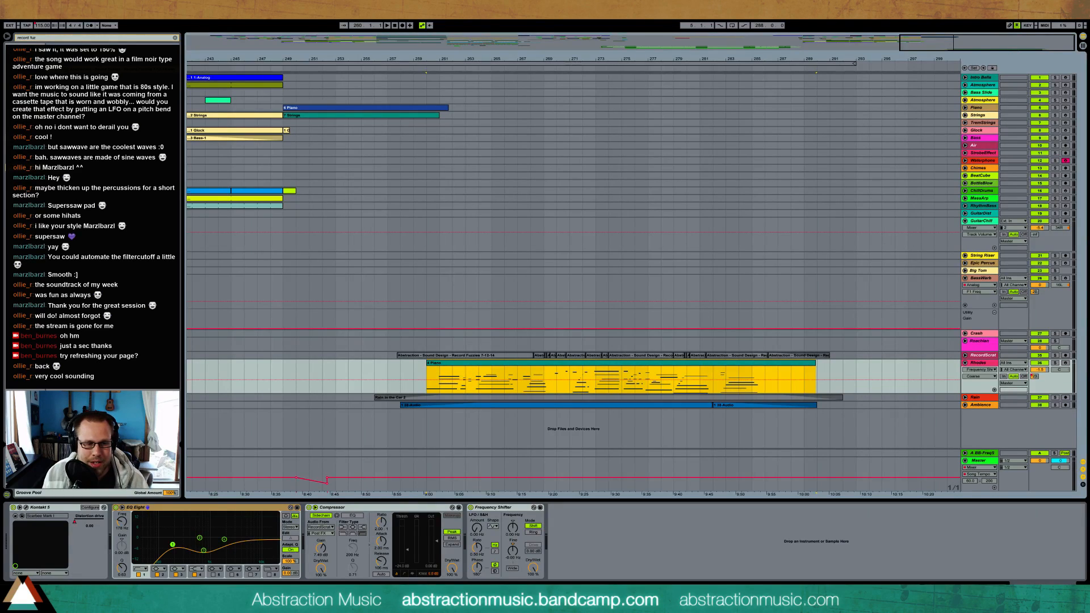
Switch to the media player and play the finished track's outro
{"action": "left_click", "coordinate": [215, 599]}
{"action": "left_click_drag", "start_coordinate": [212, 90], "coordinate": [214, 115]}
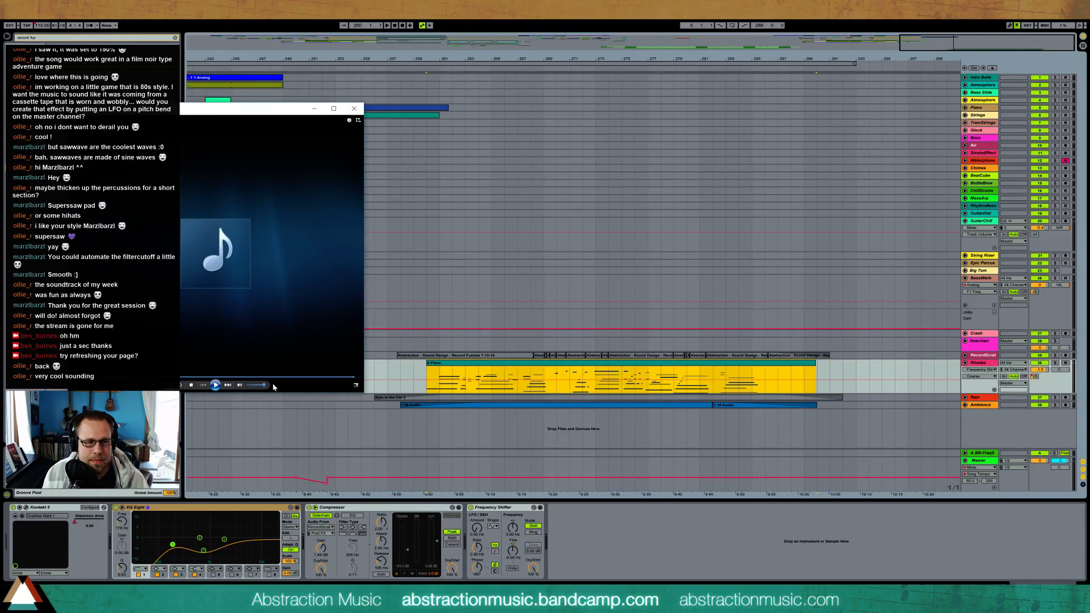
{"action": "left_click", "coordinate": [215, 385]}
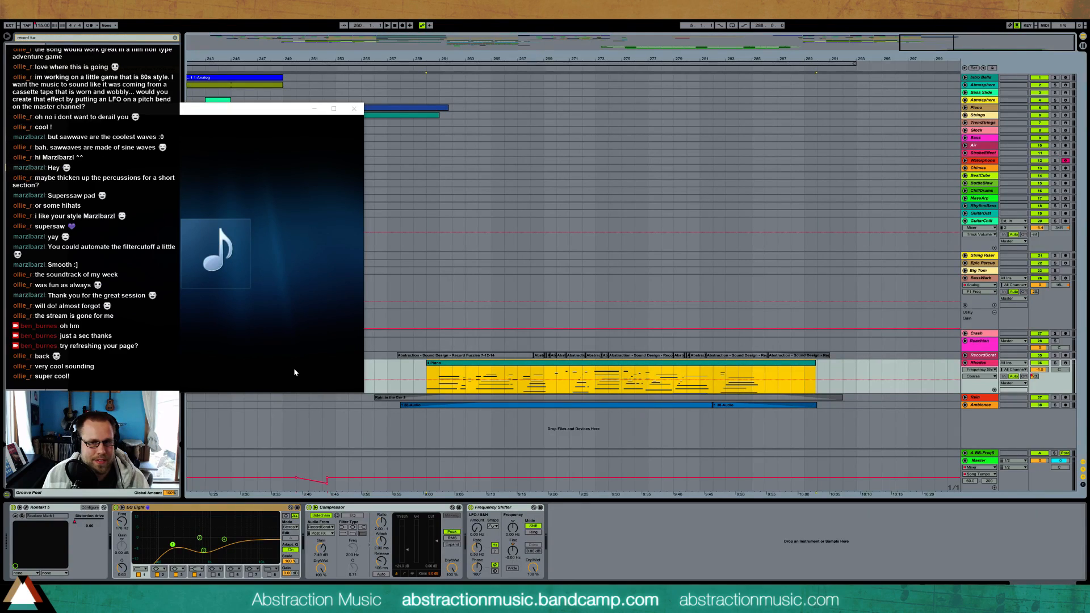
Unfold the record noise track above Rhodes and show its devices
{"action": "left_click", "coordinate": [964, 355]}
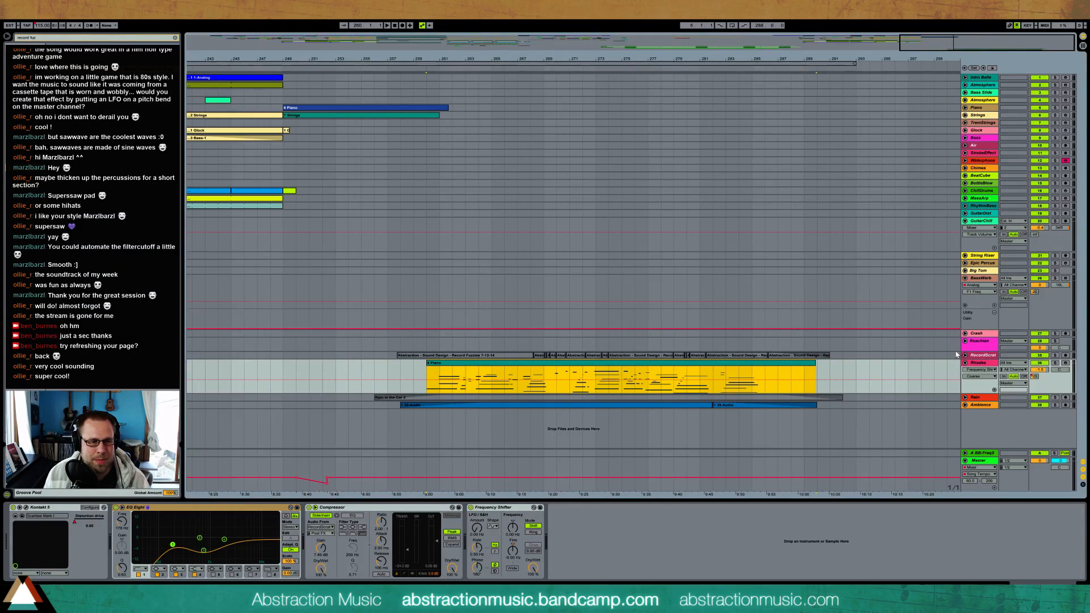
{"action": "left_click", "coordinate": [965, 355]}
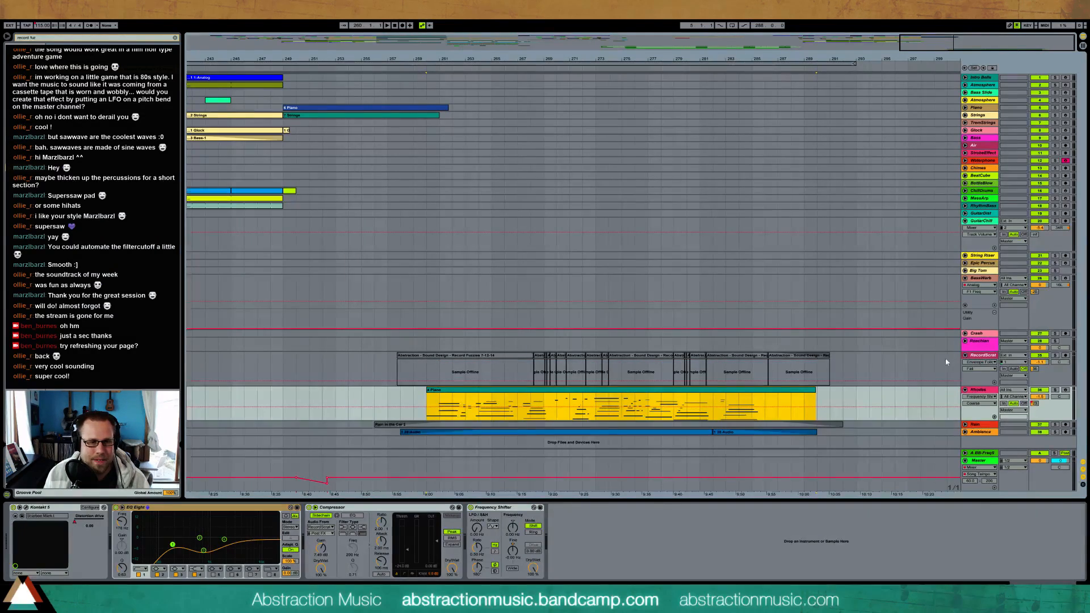
{"action": "left_click", "coordinate": [979, 359]}
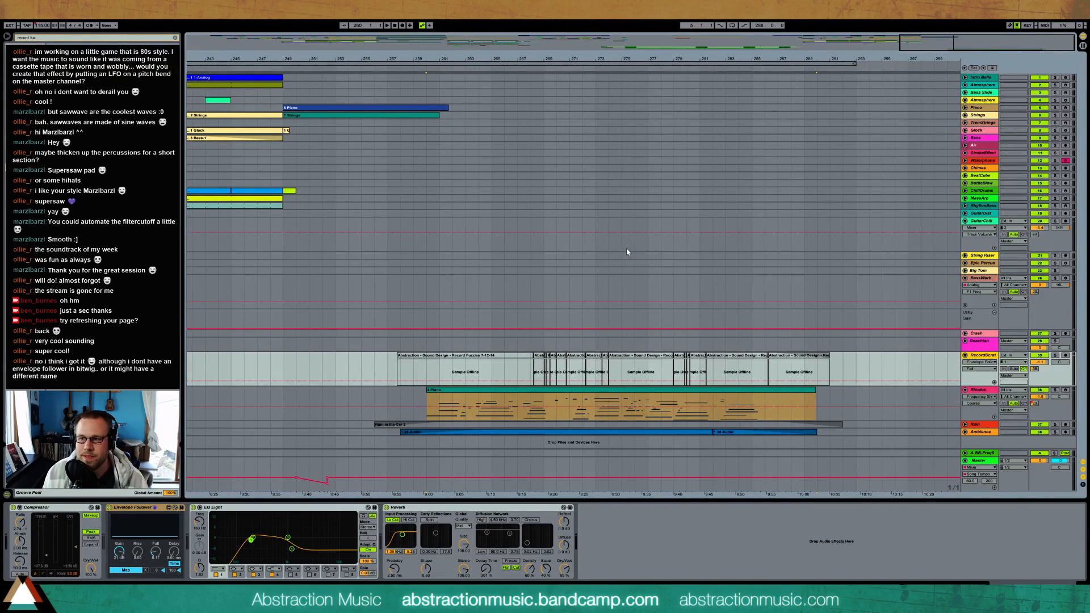
Play the project's outro briefly, switch to the media player to hear the finished version, and close the player
{"action": "key", "text": "space"}
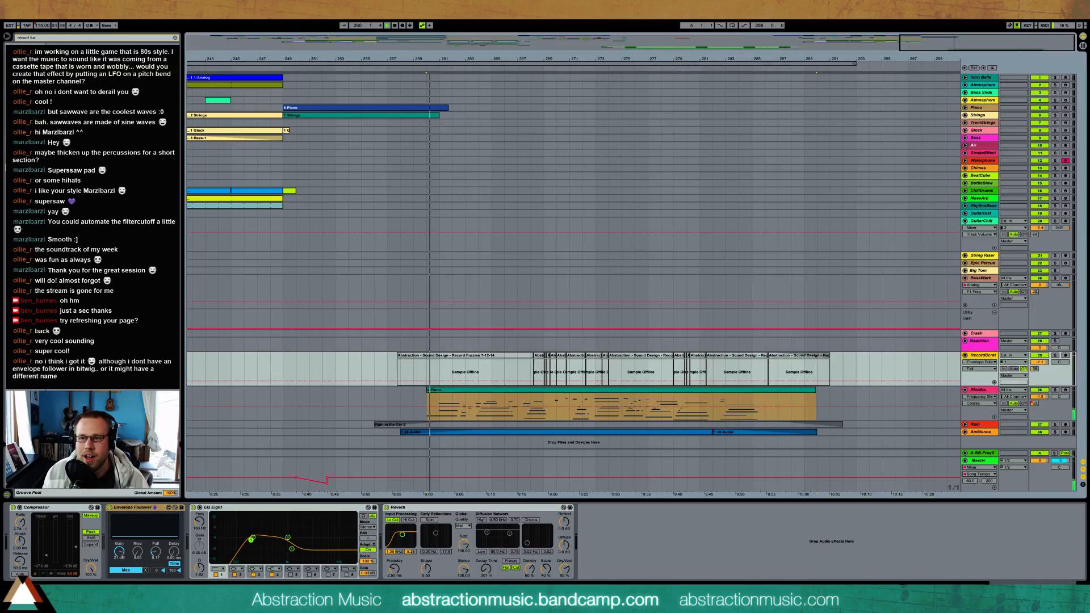
{"action": "key", "text": "alt+Tab"}
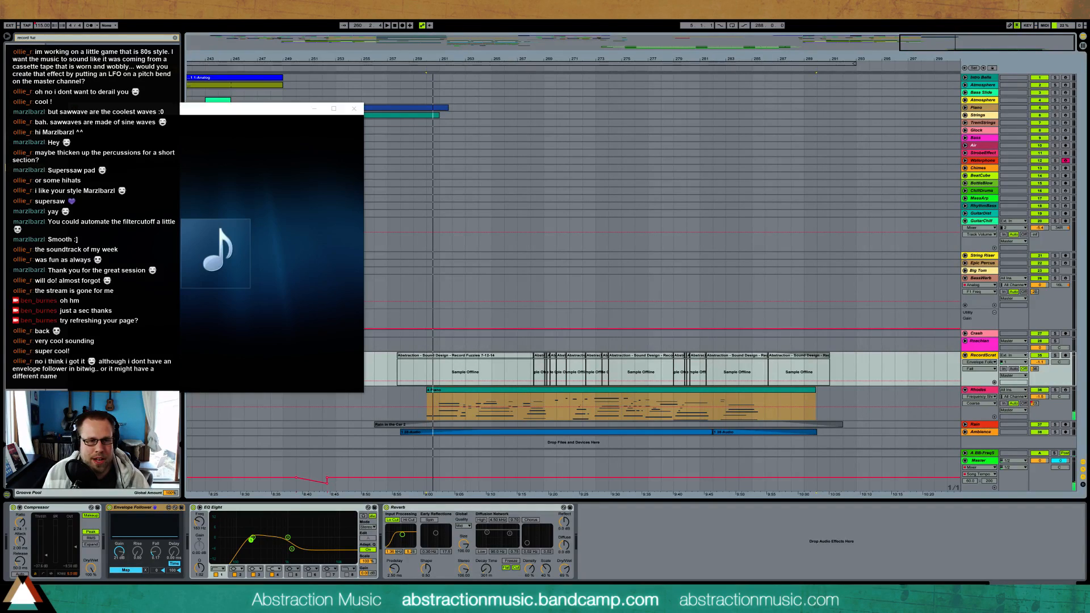
{"action": "left_click", "coordinate": [217, 386]}
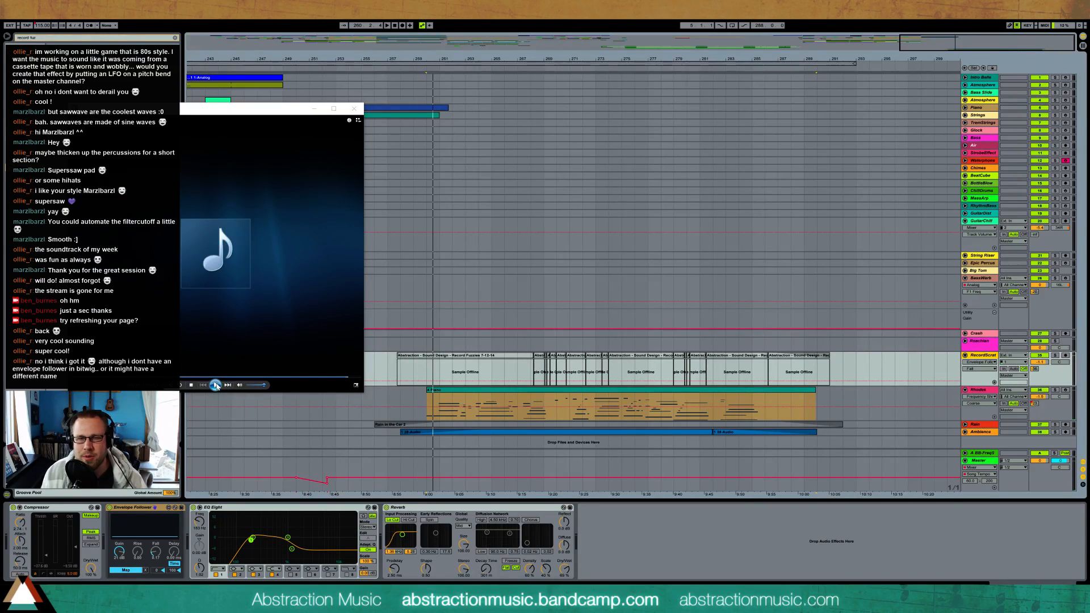
{"action": "left_click", "coordinate": [351, 111]}
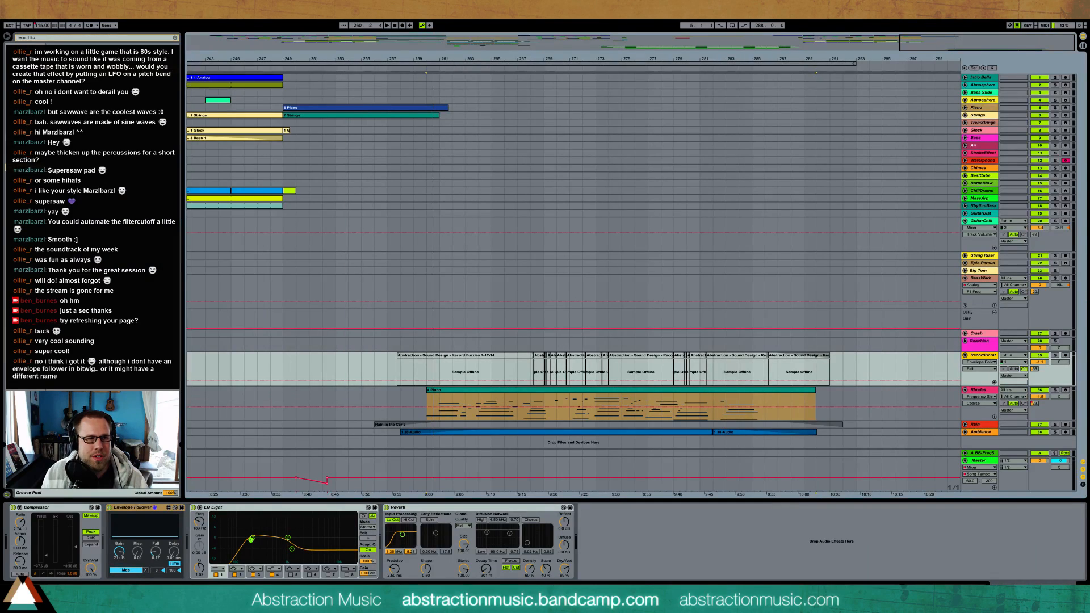
Start opening another Live Set and browse the _Finished Projects folder for the tape-style project
{"action": "left_click", "coordinate": [8, 16]}
{"action": "mouse_move", "coordinate": [29, 40]}
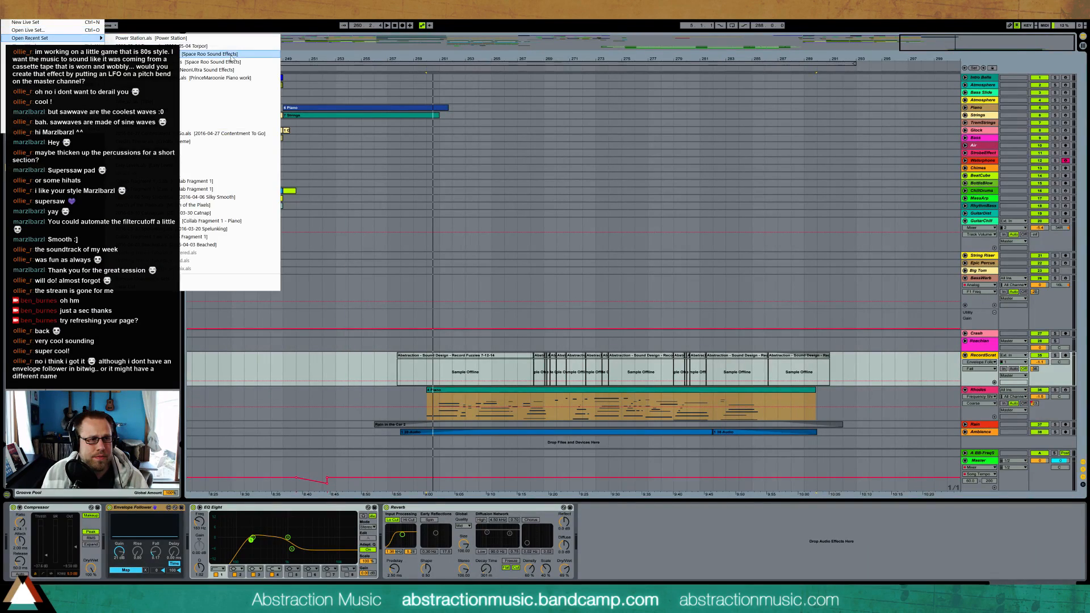
{"action": "left_click", "coordinate": [55, 30]}
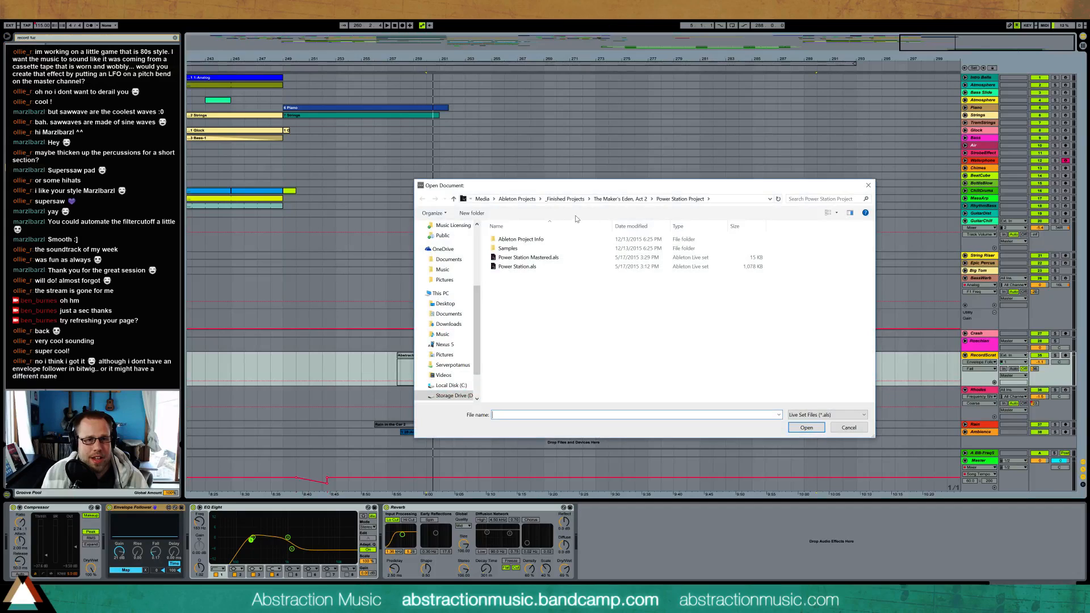
{"action": "left_click", "coordinate": [565, 199]}
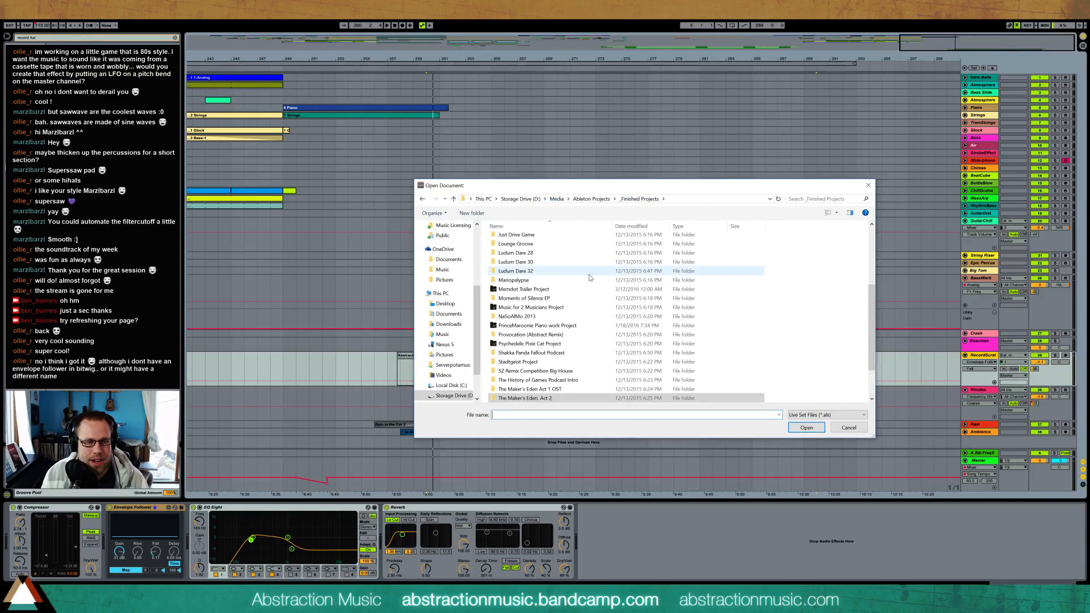
{"action": "left_click", "coordinate": [590, 353]}
{"action": "scroll", "coordinate": [592, 354], "scroll_direction": "down", "scroll_amount": 1}
{"action": "scroll", "coordinate": [591, 355], "scroll_direction": "down", "scroll_amount": 1}
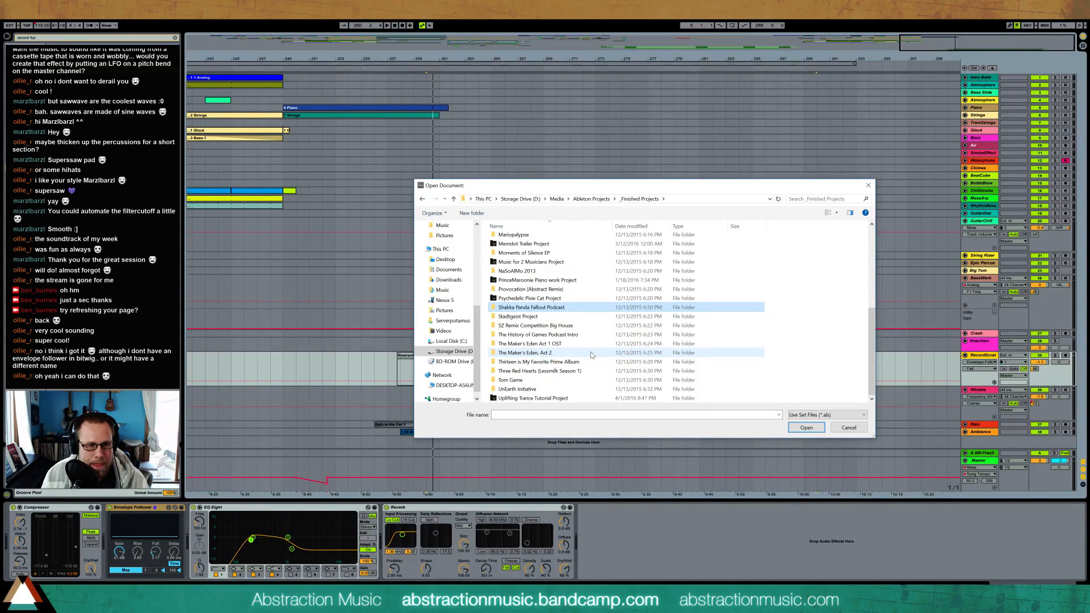
{"action": "scroll", "coordinate": [585, 341], "scroll_direction": "up", "scroll_amount": 3}
Open Tape Compilation.als from the Tape Compilation Project in the Just Drive Game folder
{"action": "double_click", "coordinate": [562, 293]}
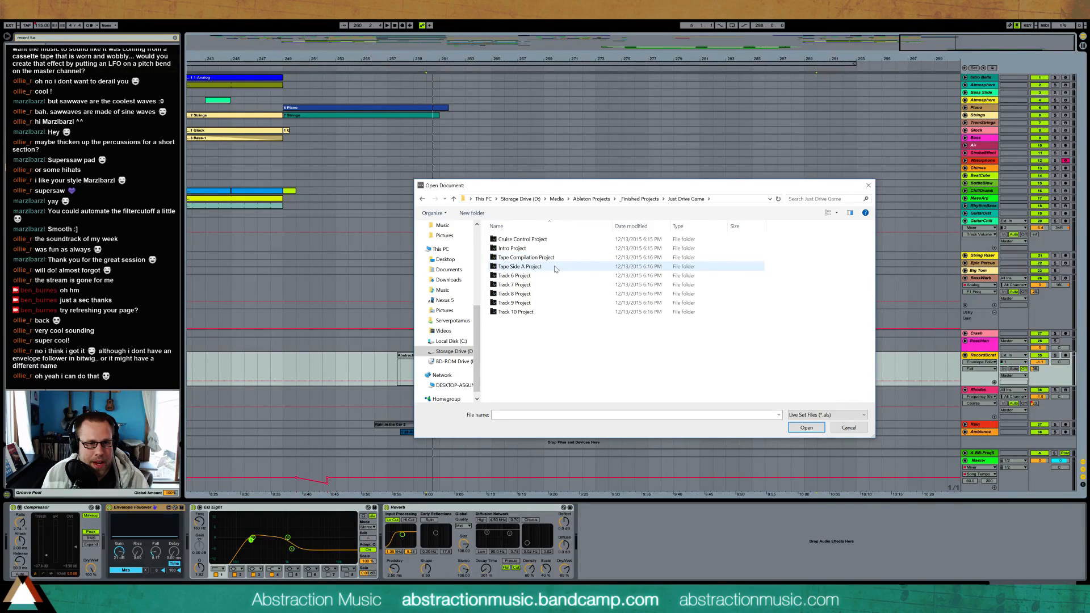
{"action": "left_click", "coordinate": [557, 262]}
{"action": "double_click", "coordinate": [558, 262]}
{"action": "double_click", "coordinate": [559, 262]}
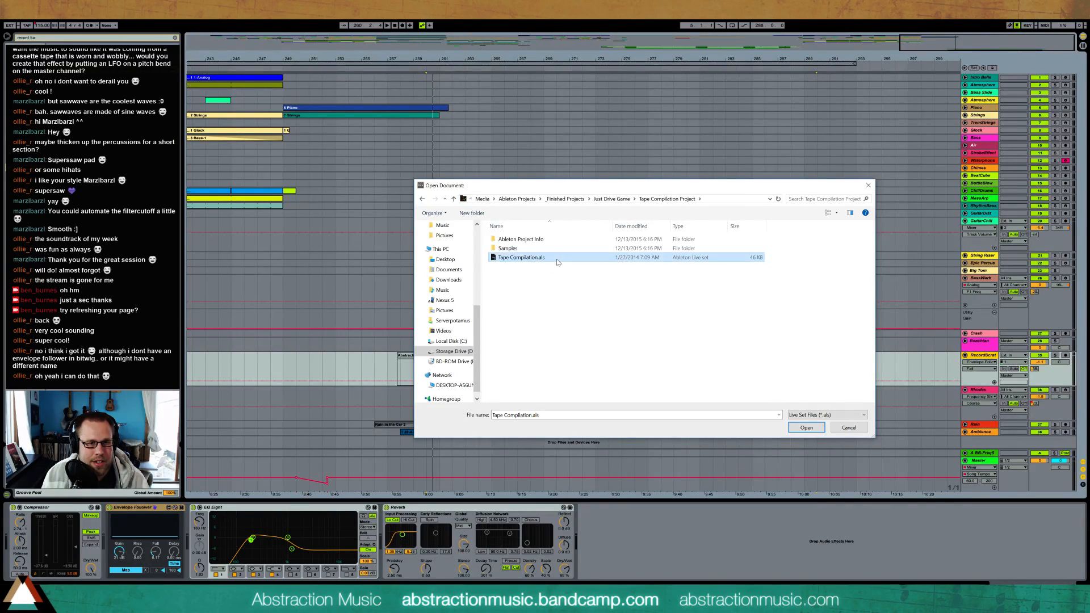
{"action": "left_click", "coordinate": [549, 324]}
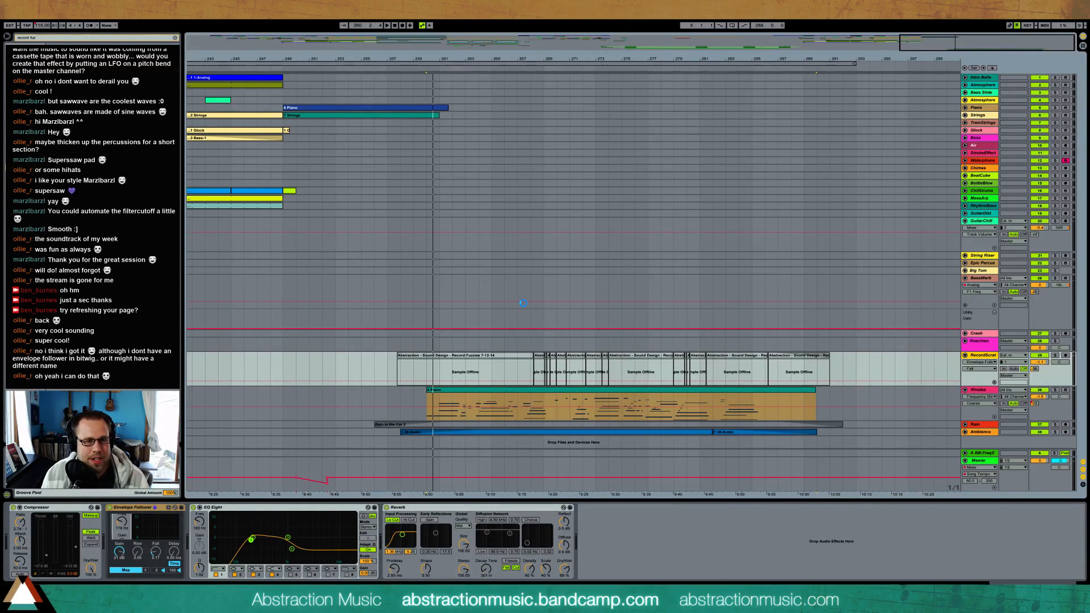
{"action": "left_click", "coordinate": [550, 360]}
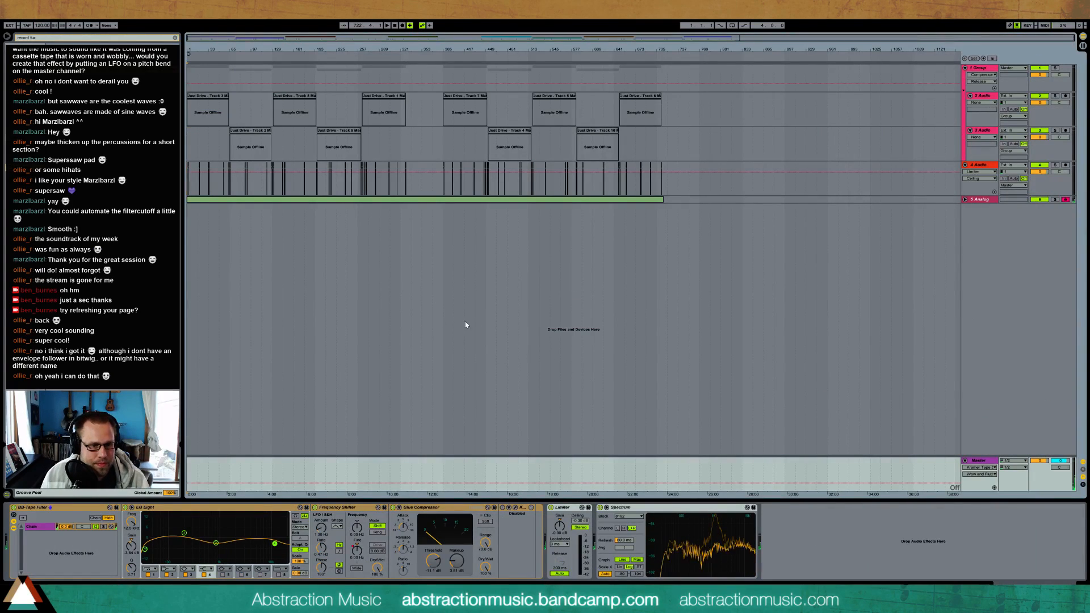
Unfold the Analog track, view its devices, and show the Master track's tape effect chain
{"action": "left_click", "coordinate": [964, 199]}
{"action": "left_click", "coordinate": [984, 199]}
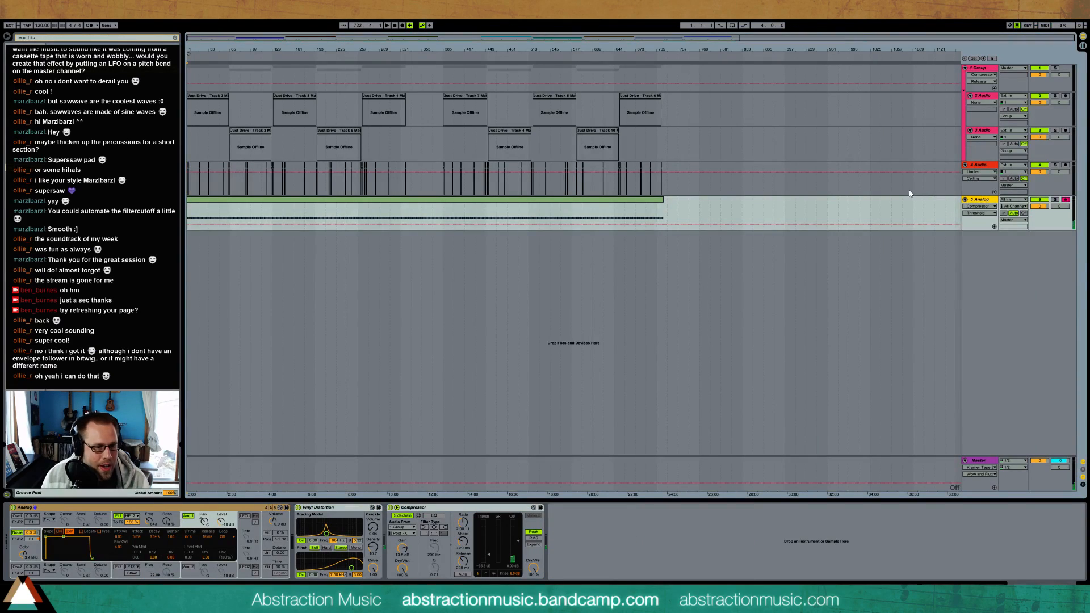
{"action": "left_click", "coordinate": [987, 462]}
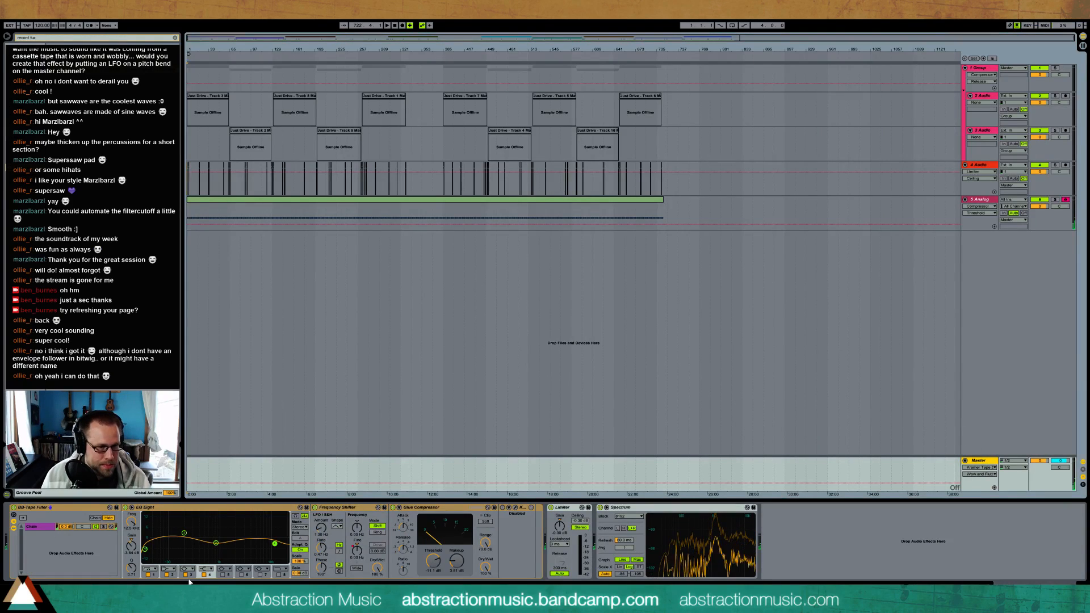
Show the Master track's Frequency Shifter Fine automation and compare it with the opening tape noise clips on the 4 Audio track
{"action": "left_click", "coordinate": [356, 551]}
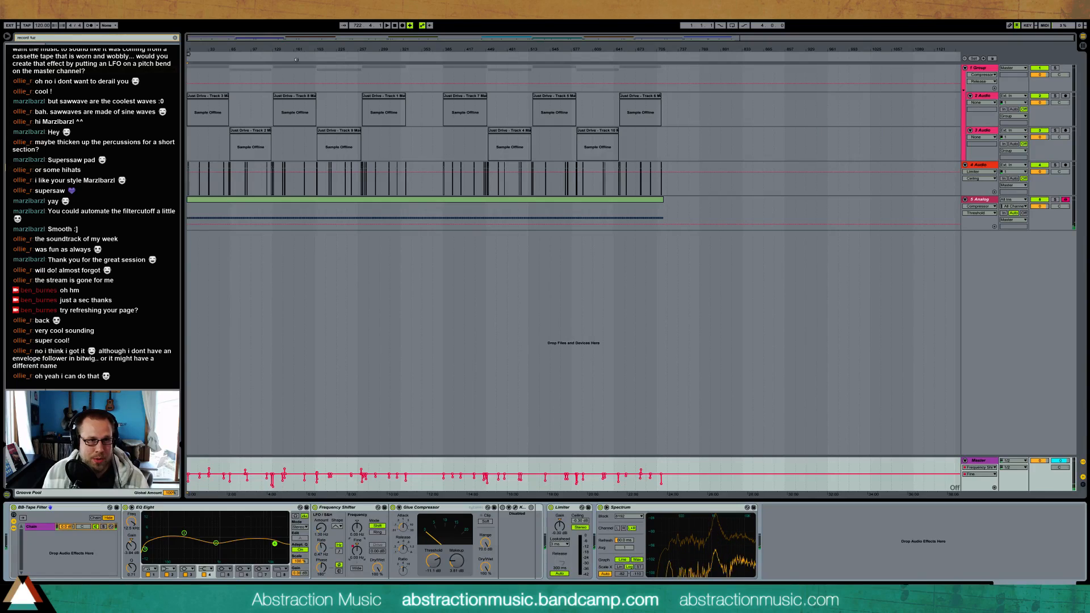
{"action": "mouse_move", "coordinate": [316, 47]}
{"action": "left_mouse_down"}
{"action": "mouse_move", "coordinate": [333, 74]}
{"action": "mouse_move", "coordinate": [308, 42]}
{"action": "left_mouse_up"}
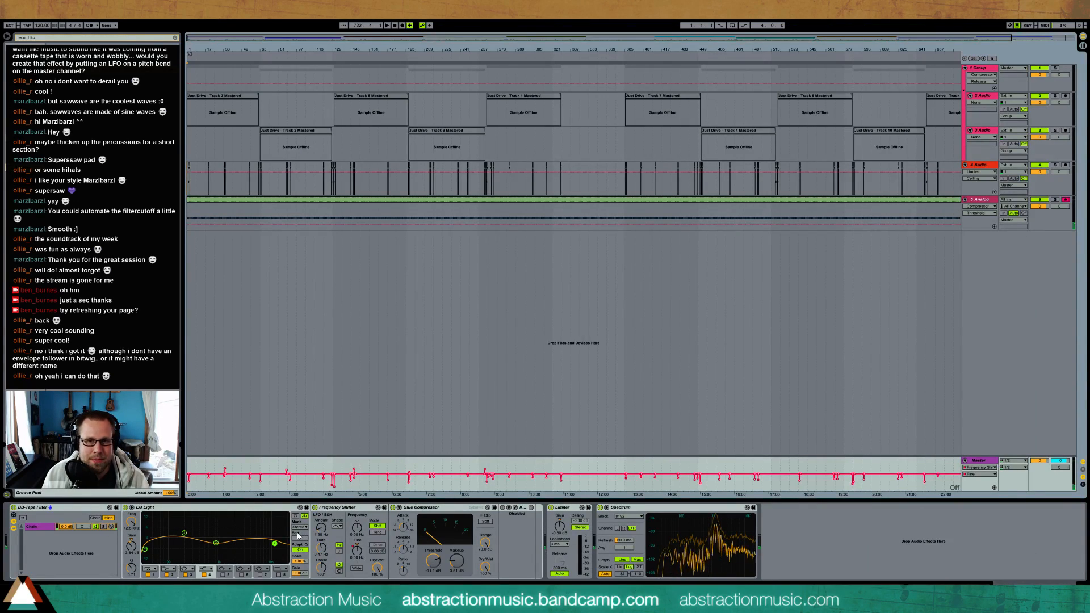
{"action": "left_click", "coordinate": [982, 165]}
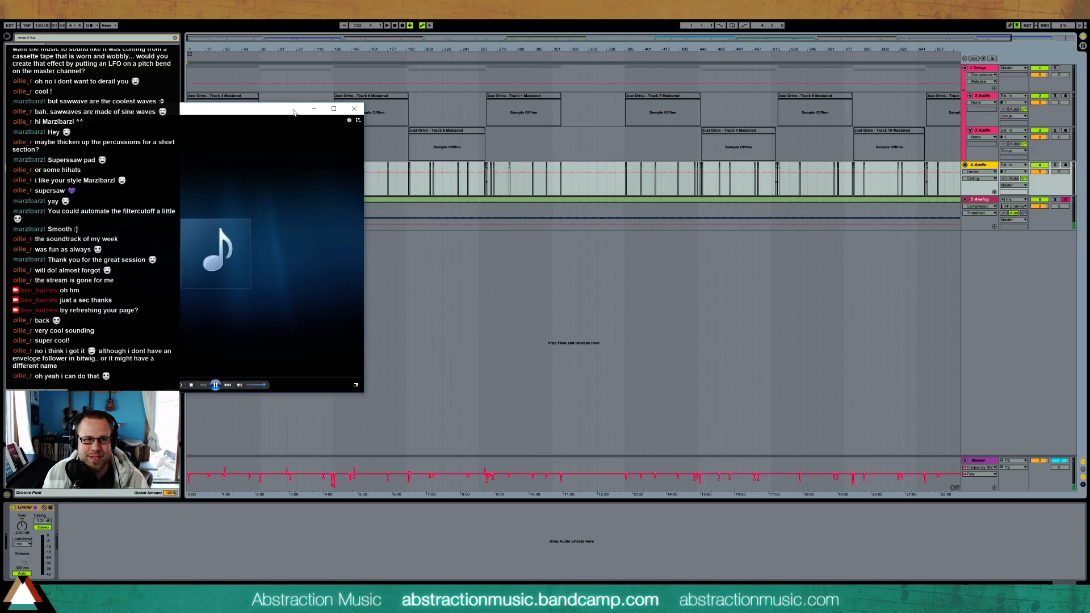
{"action": "left_click_drag", "start_coordinate": [631, 469], "coordinate": [626, 469]}
{"action": "left_click_drag", "start_coordinate": [485, 39], "coordinate": [491, 46]}
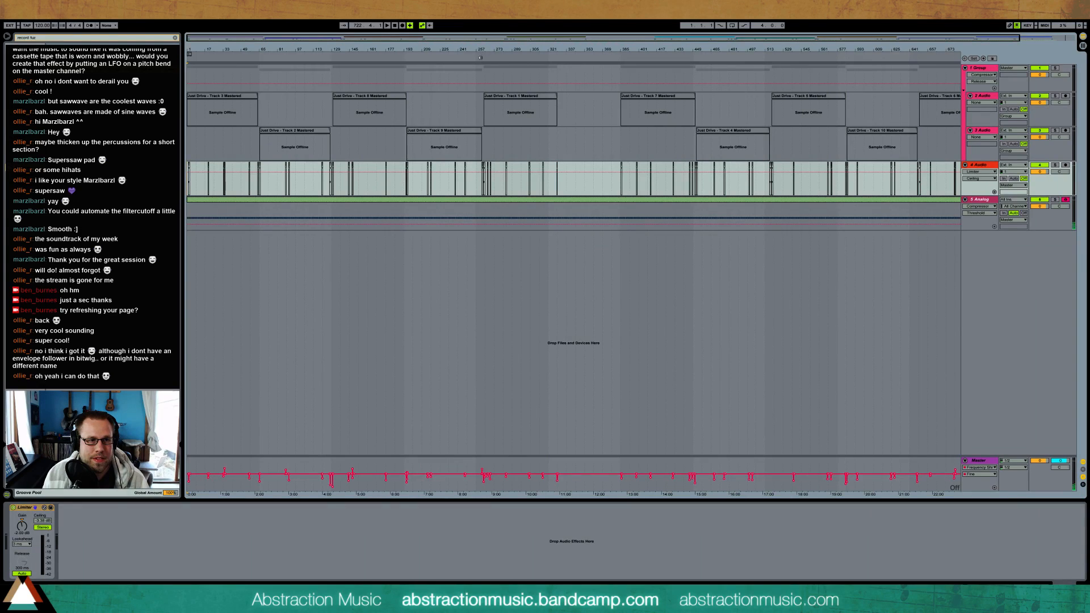
{"action": "left_click_drag", "start_coordinate": [190, 37], "coordinate": [190, 38]}
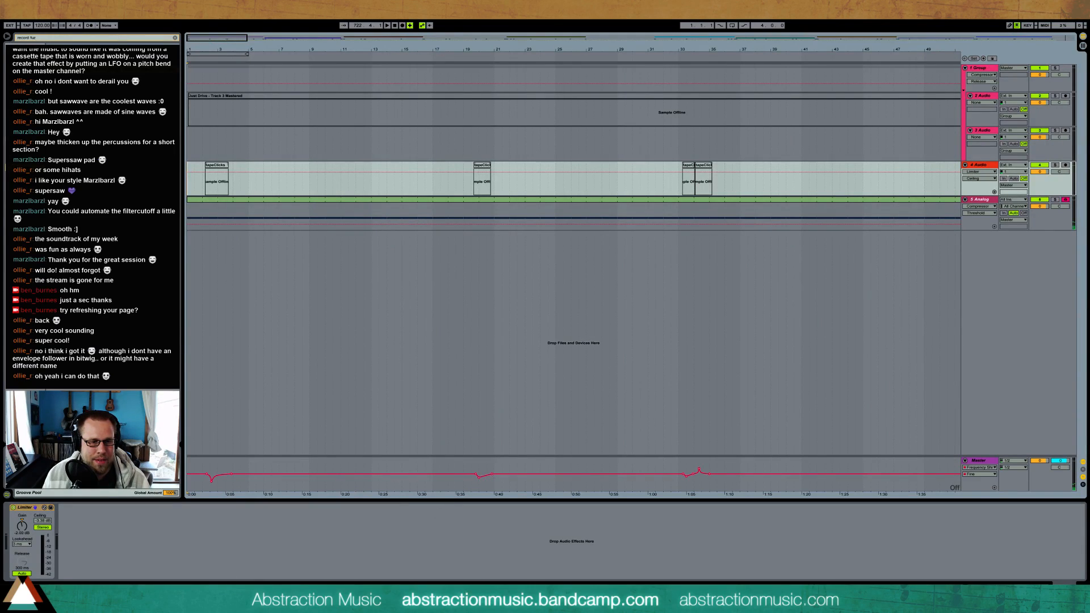
Switch to the media player, listen to the finished mixtape while adjusting the volume, and return to Ableton Live
{"action": "left_click", "coordinate": [284, 601]}
{"action": "left_click_drag", "start_coordinate": [582, 194], "coordinate": [562, 158]}
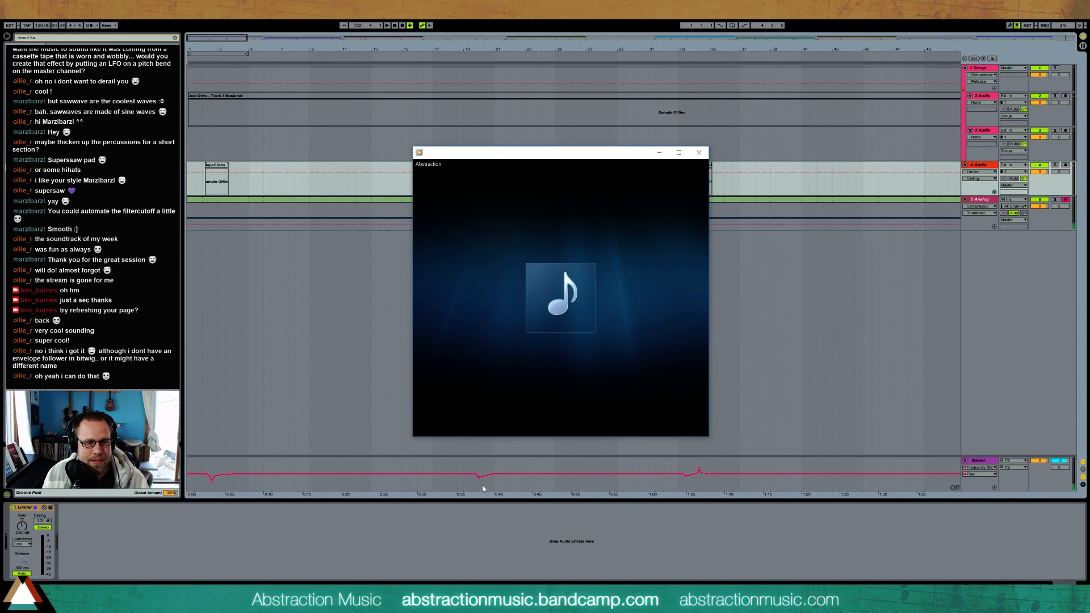
{"action": "mouse_move", "coordinate": [515, 359]}
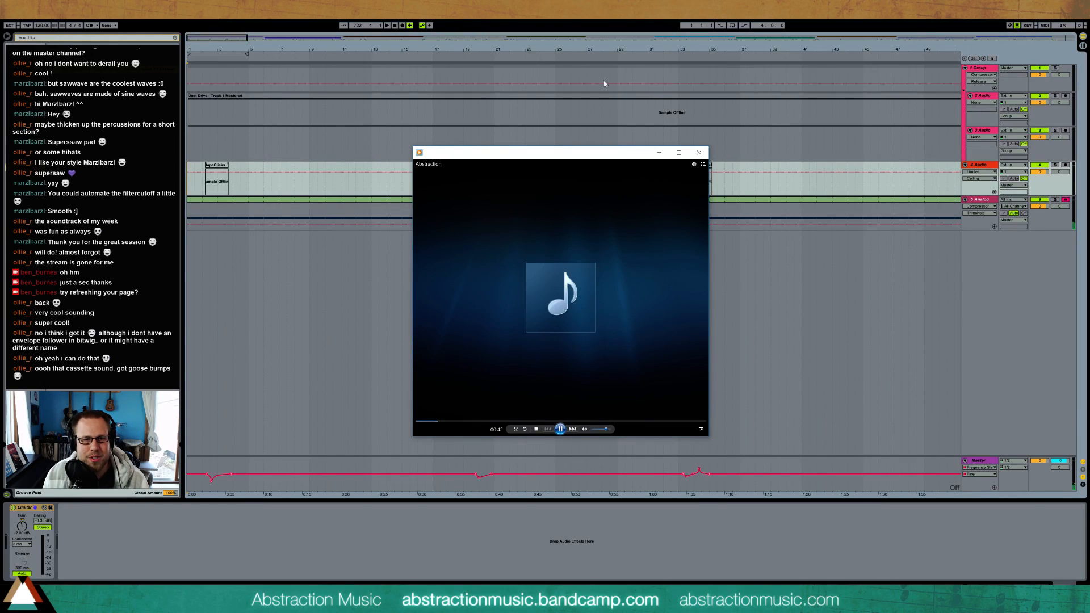
{"action": "left_click_drag", "start_coordinate": [605, 429], "coordinate": [596, 429]}
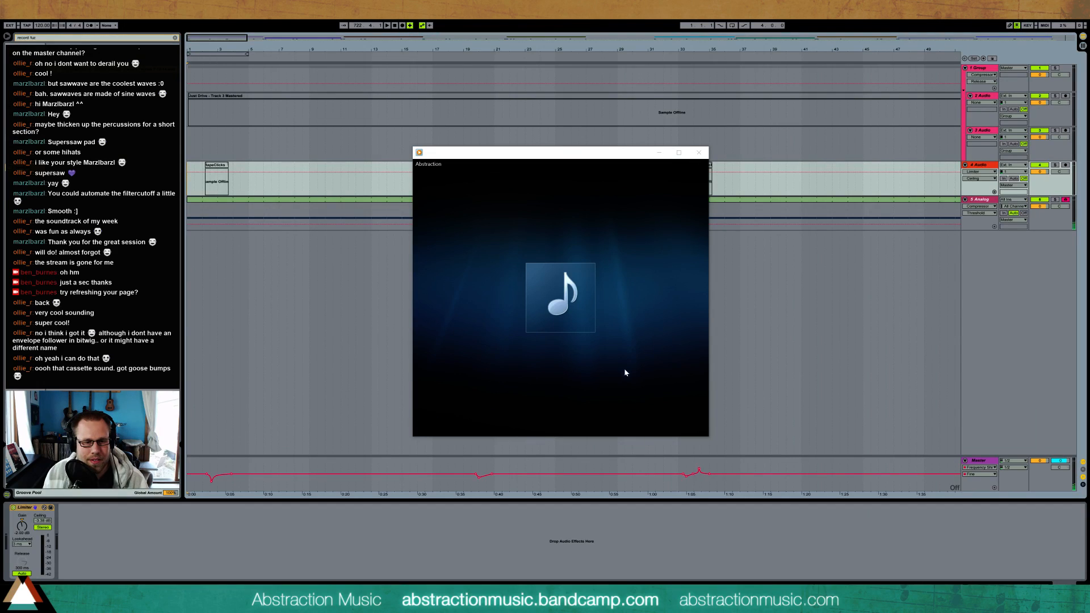
{"action": "left_click", "coordinate": [602, 431]}
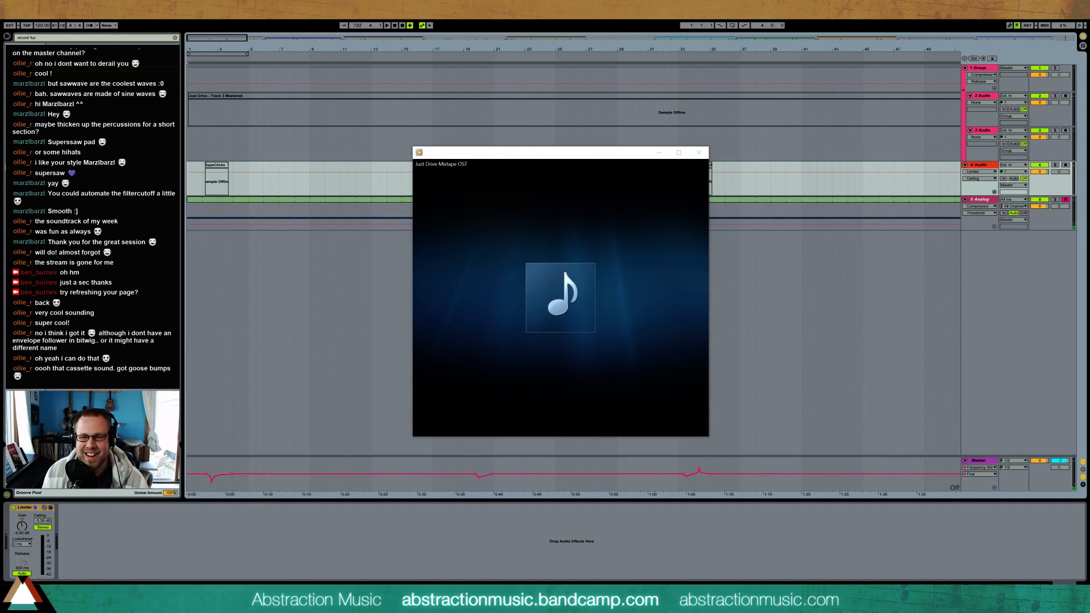
{"action": "mouse_move", "coordinate": [580, 372]}
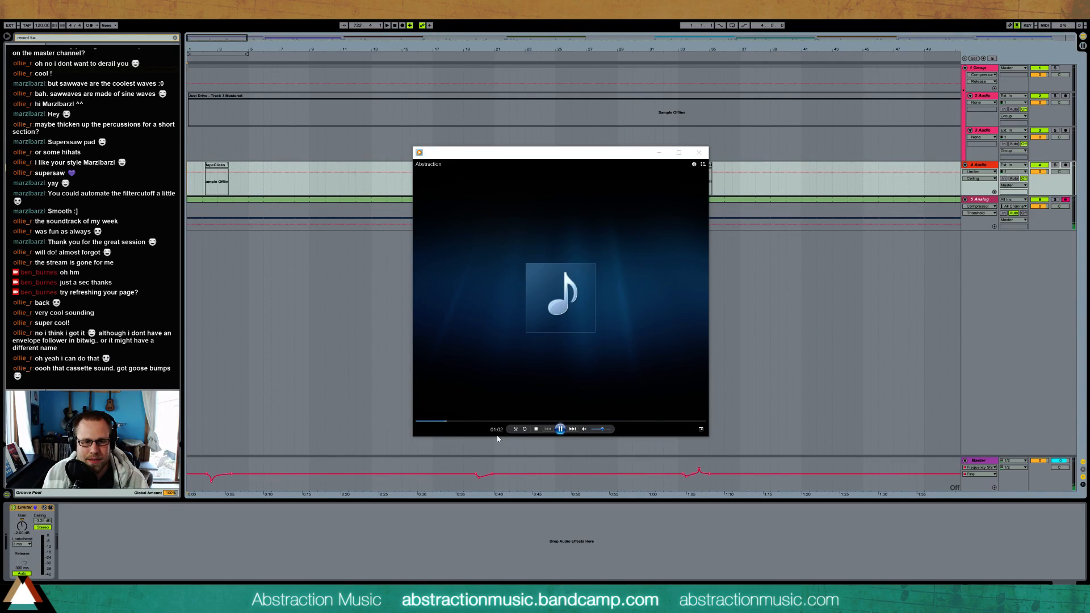
{"action": "left_click", "coordinate": [606, 431]}
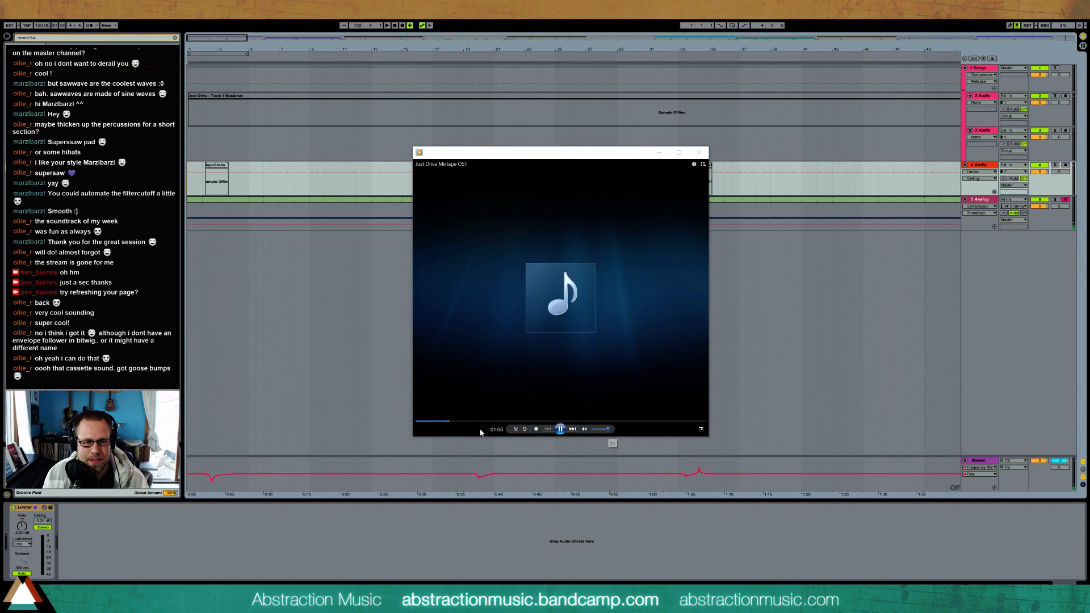
{"action": "left_click_drag", "start_coordinate": [608, 431], "coordinate": [599, 431]}
{"action": "key", "text": "alt+Tab"}
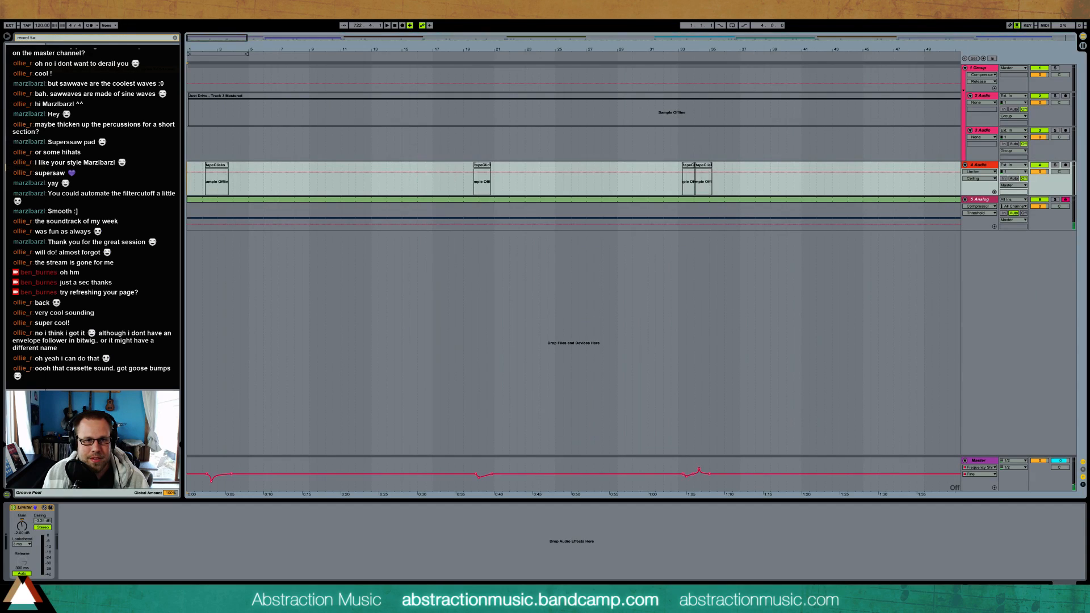
Highlight the first and second halves of the audio clips and the matching halves of the Master automation, and clear the selection
{"action": "left_click_drag", "start_coordinate": [302, 42], "coordinate": [302, 3]}
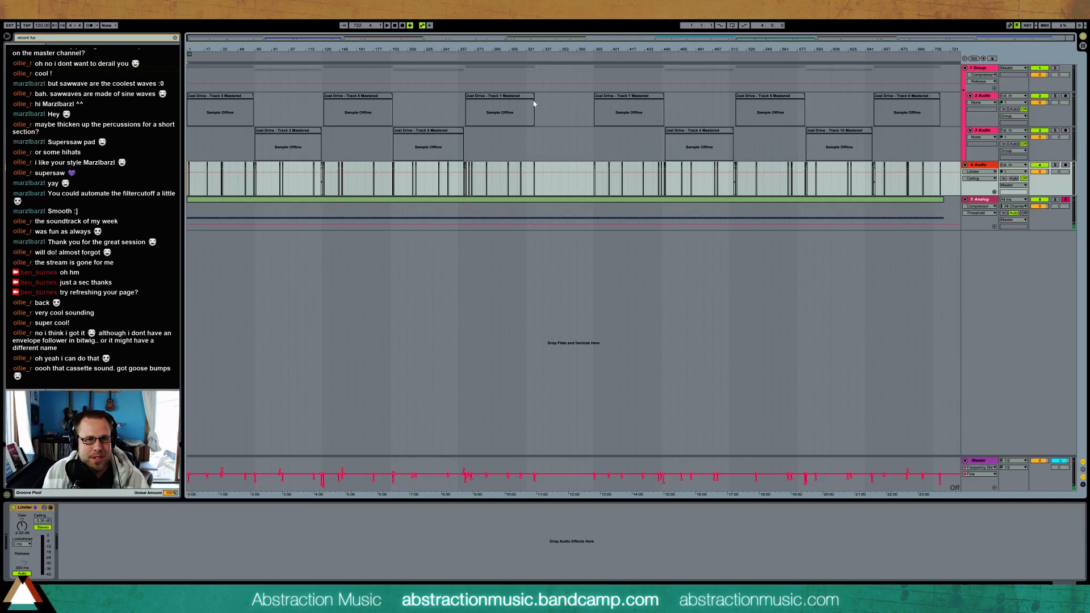
{"action": "left_click_drag", "start_coordinate": [400, 172], "coordinate": [183, 181]}
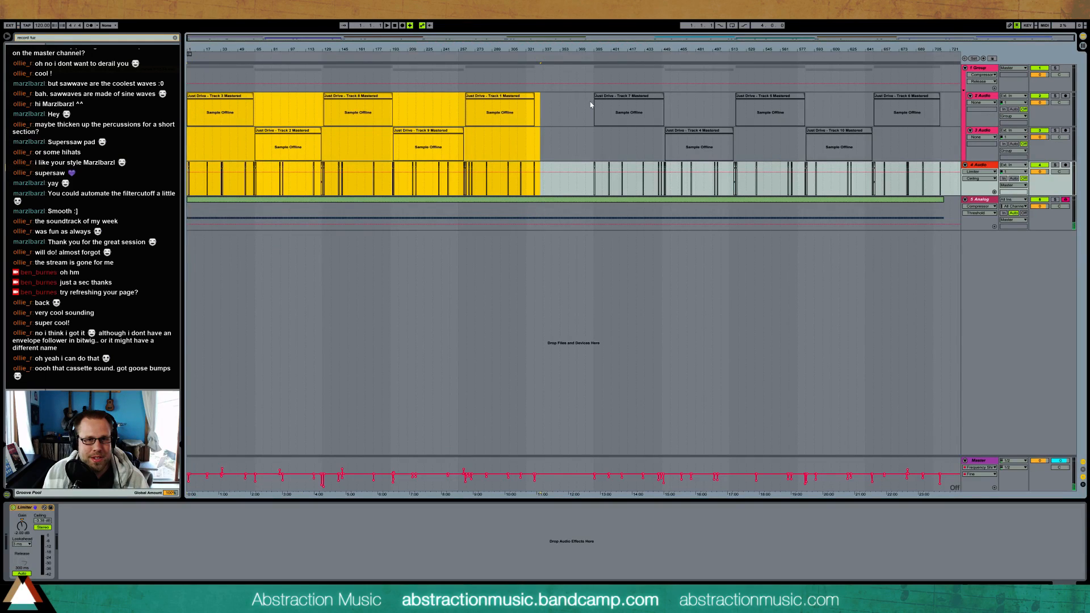
{"action": "left_click_drag", "start_coordinate": [591, 104], "coordinate": [960, 180]}
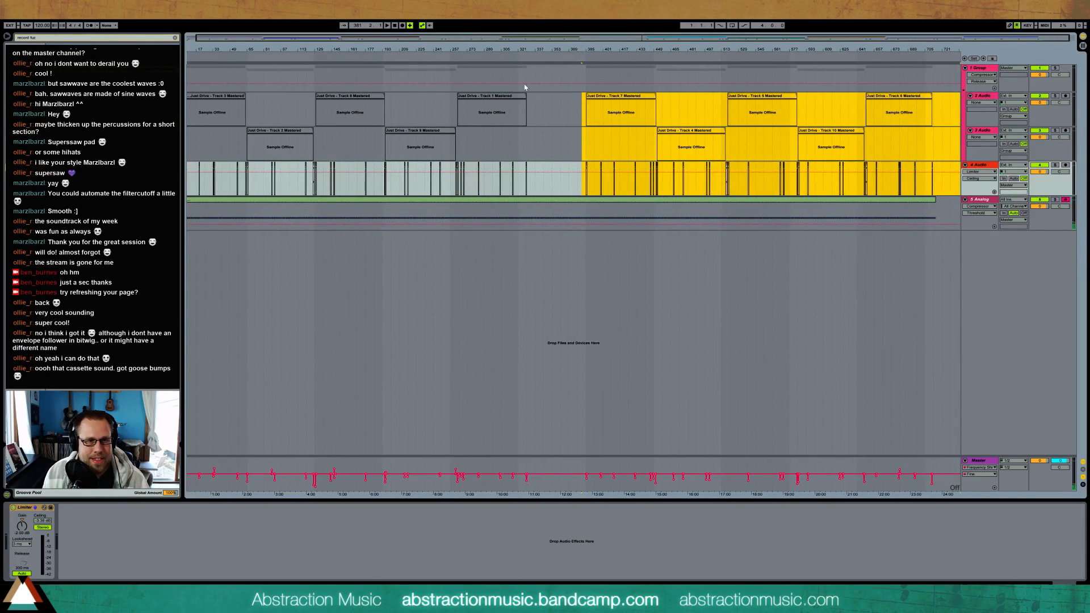
{"action": "left_click_drag", "start_coordinate": [479, 49], "coordinate": [489, 50]}
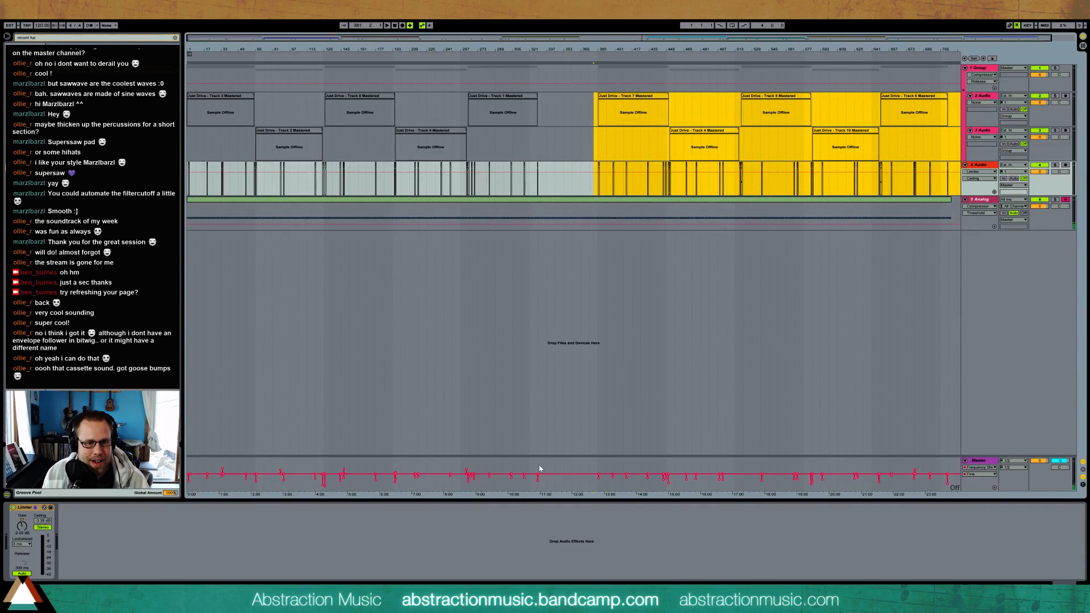
{"action": "left_click_drag", "start_coordinate": [540, 465], "coordinate": [187, 472]}
{"action": "left_click_drag", "start_coordinate": [598, 470], "coordinate": [952, 476]}
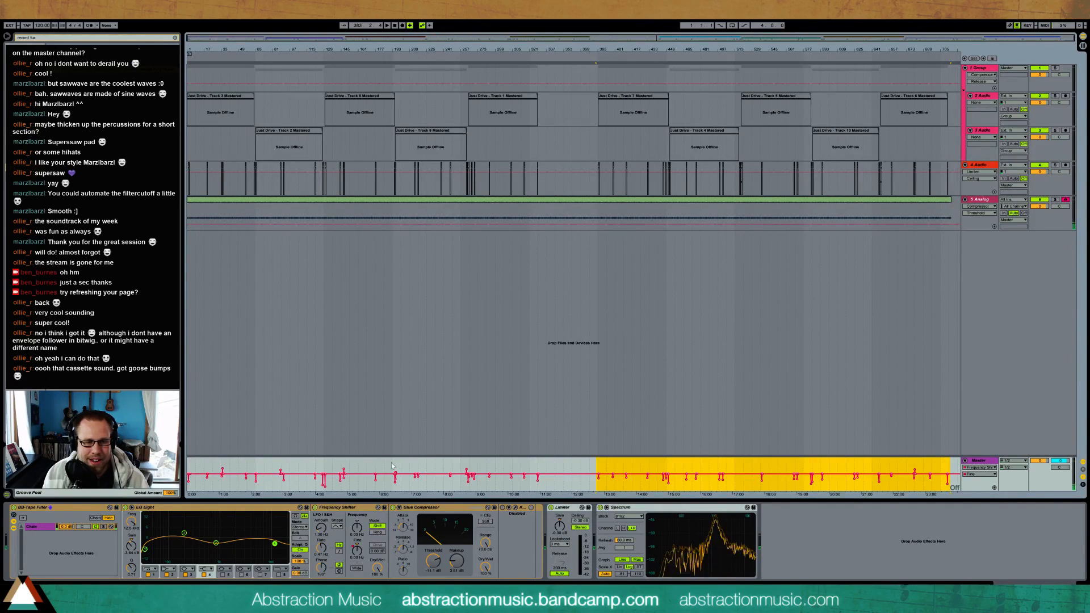
{"action": "left_click", "coordinate": [570, 469]}
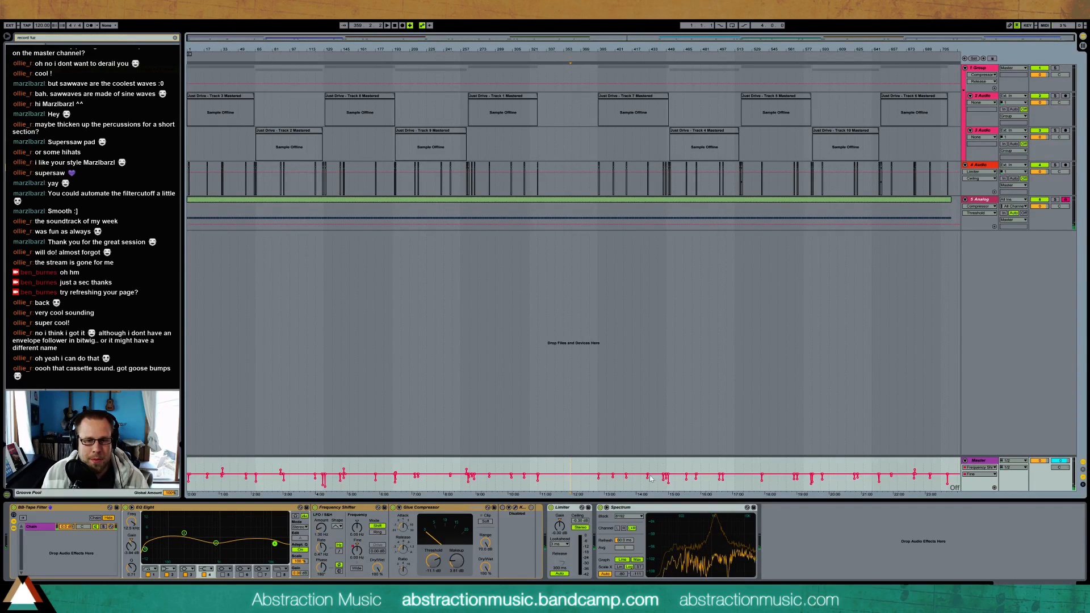
Switch to the media player, raise the volume of Mixtape Side A, and pause playback
{"action": "key", "text": "alt+Tab"}
{"action": "left_click_drag", "start_coordinate": [604, 433], "coordinate": [612, 432]}
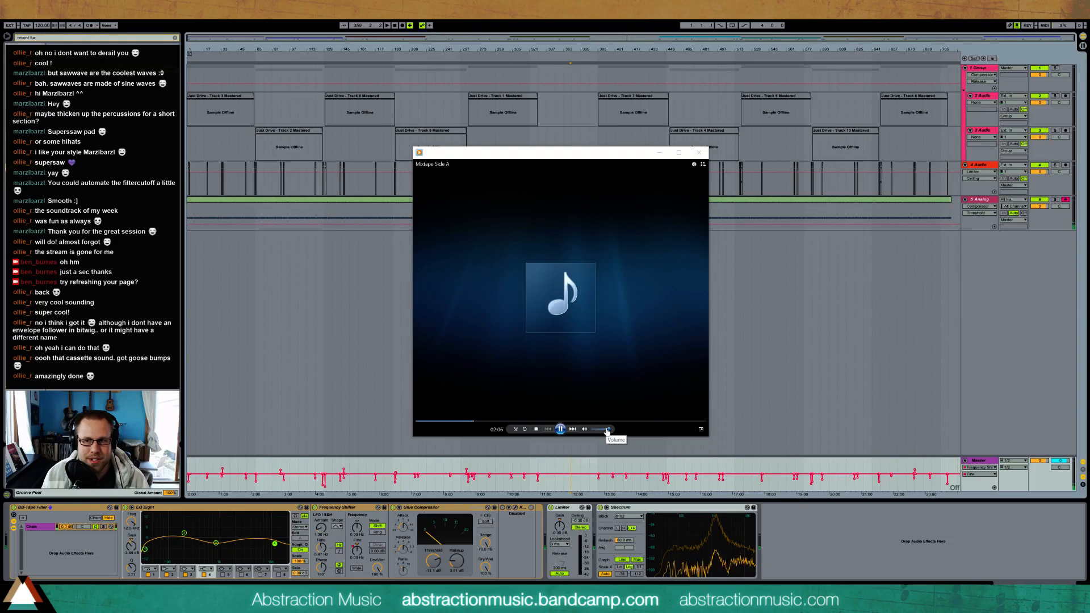
{"action": "left_click", "coordinate": [561, 429]}
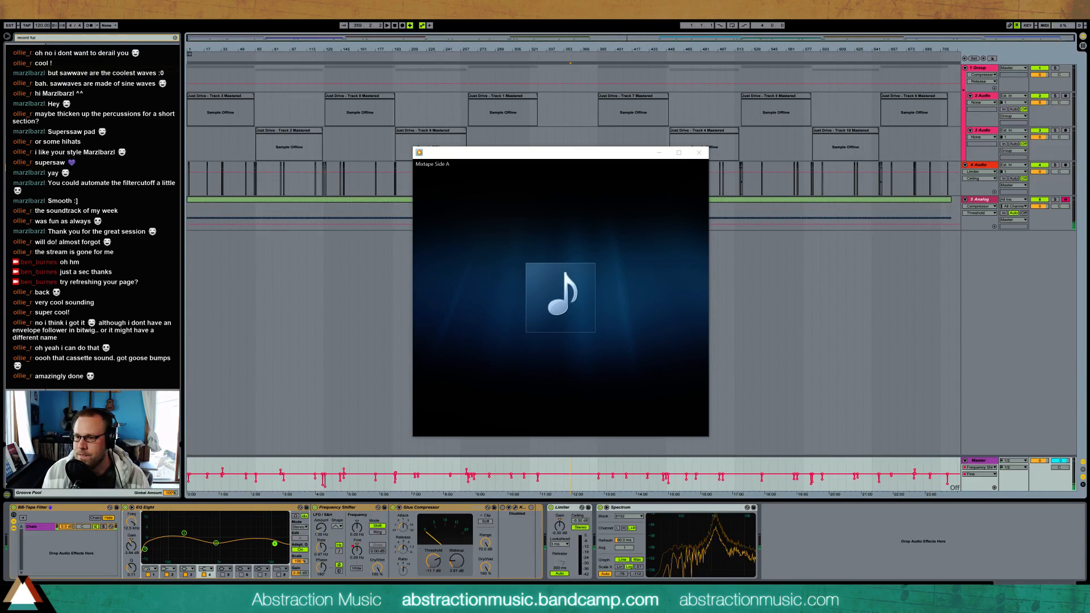
Bring the Just Drive Mixtape OST Bandcamp page into view and point out Mixtape Side A and Side B in the track list
{"action": "left_click_drag", "start_coordinate": [1089, 79], "coordinate": [323, 83]}
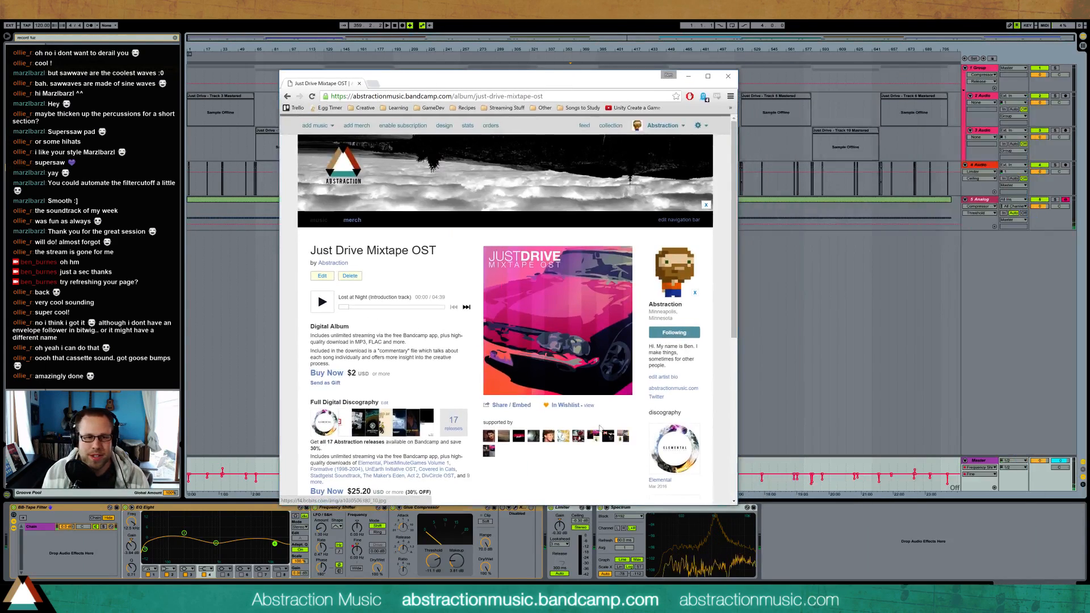
{"action": "scroll", "coordinate": [488, 403], "scroll_direction": "down", "scroll_amount": 5}
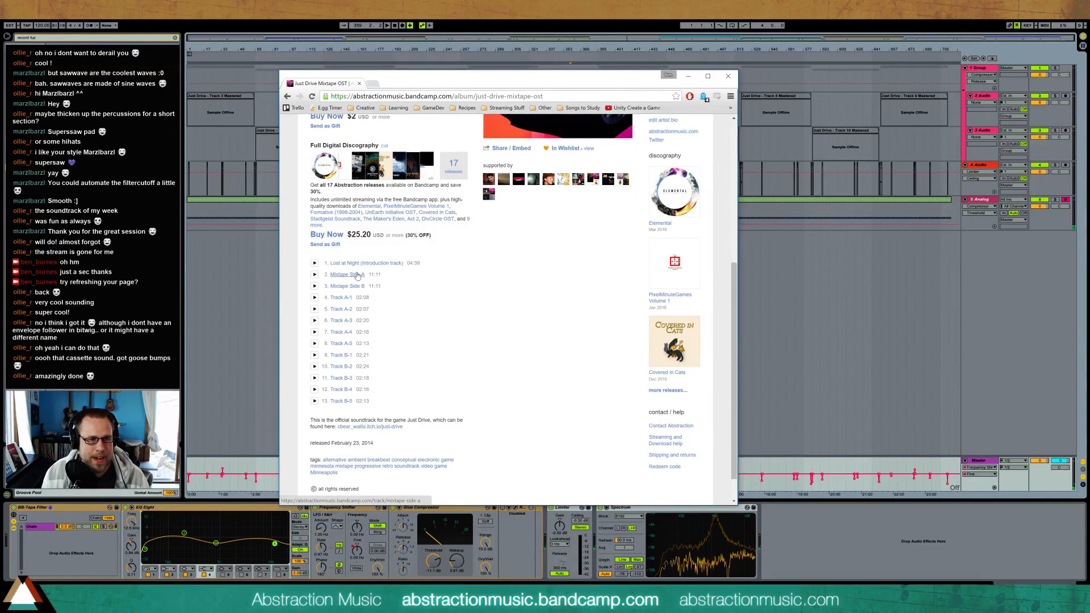
{"action": "mouse_move", "coordinate": [370, 275]}
{"action": "left_mouse_down"}
{"action": "mouse_move", "coordinate": [381, 274]}
{"action": "mouse_move", "coordinate": [378, 286]}
{"action": "left_mouse_up"}
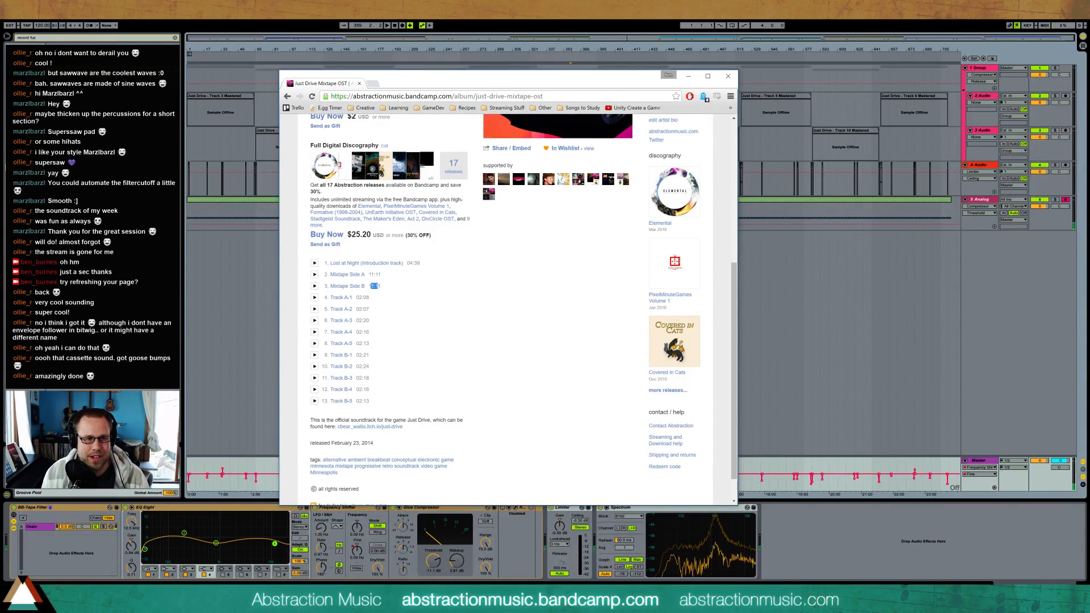
{"action": "left_click", "coordinate": [381, 287]}
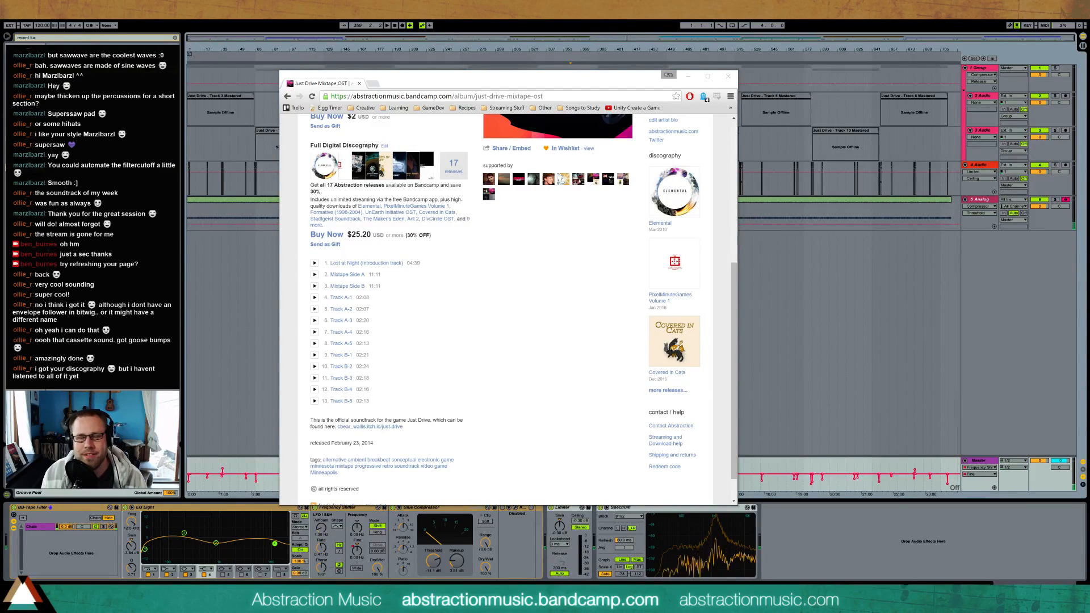
Open the full list of Bandcamp releases, open Just Drive Mixtape OST from it, and review the album's track list
{"action": "left_click_drag", "start_coordinate": [524, 82], "coordinate": [517, 78]}
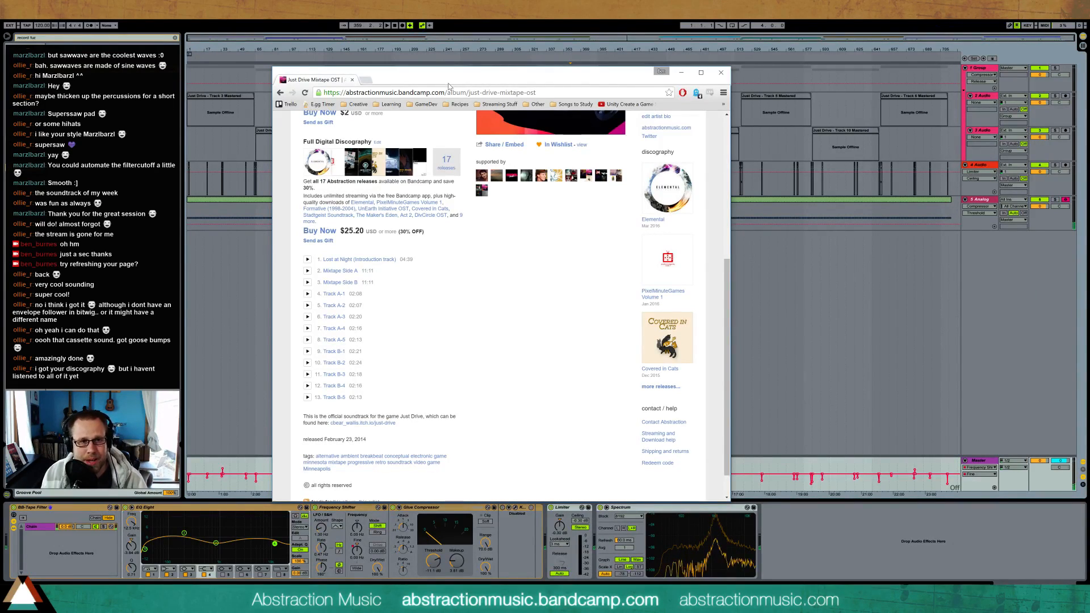
{"action": "left_click", "coordinate": [662, 388]}
{"action": "scroll", "coordinate": [666, 321], "scroll_direction": "down", "scroll_amount": 4}
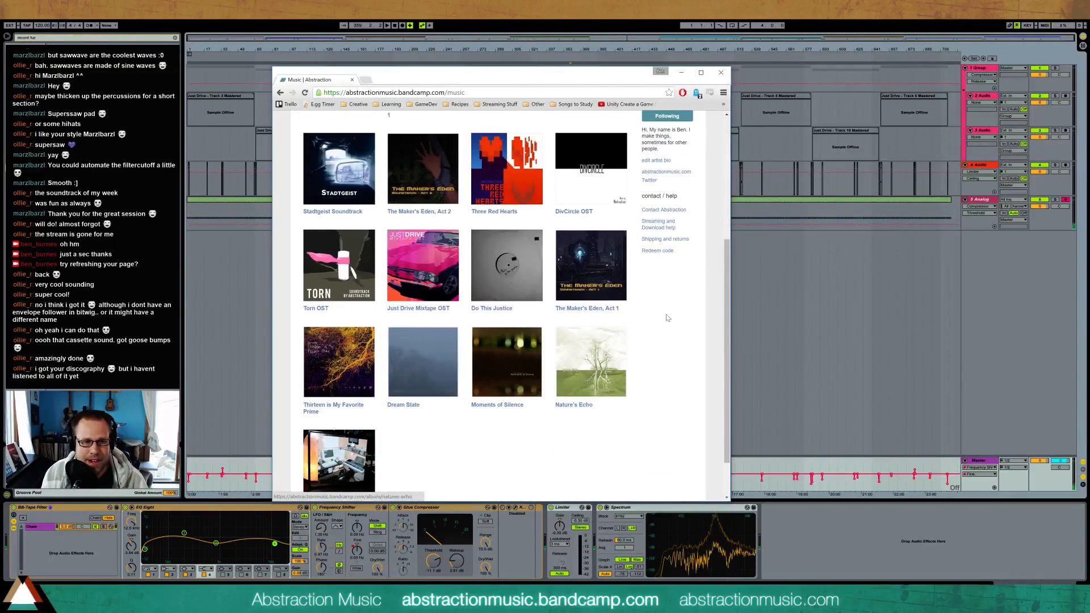
{"action": "left_click", "coordinate": [418, 271]}
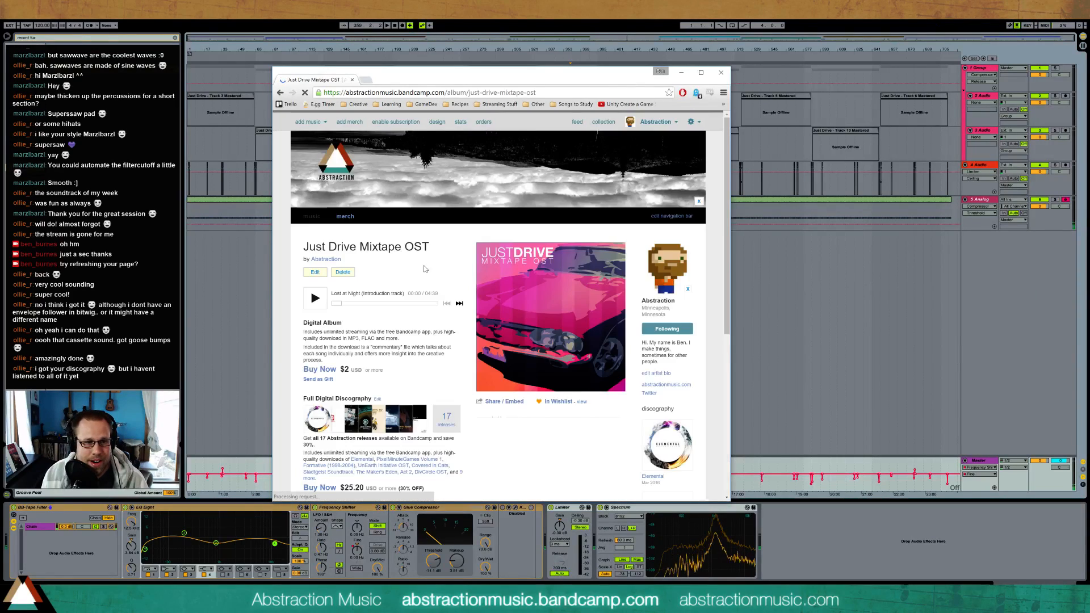
{"action": "scroll", "coordinate": [357, 271], "scroll_direction": "down", "scroll_amount": 3}
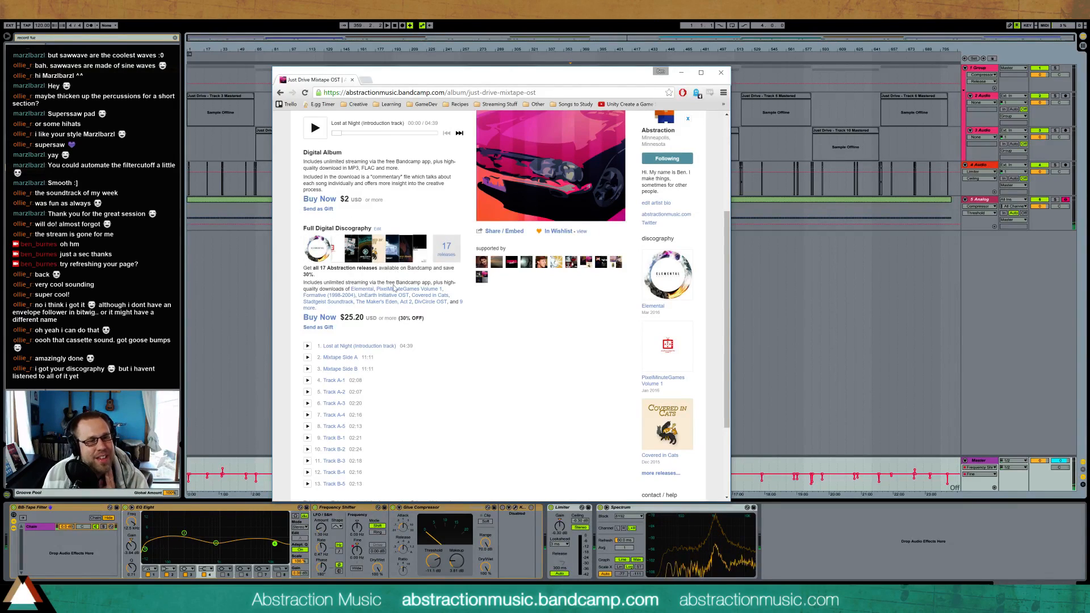
{"action": "scroll", "coordinate": [354, 372], "scroll_direction": "down", "scroll_amount": 2}
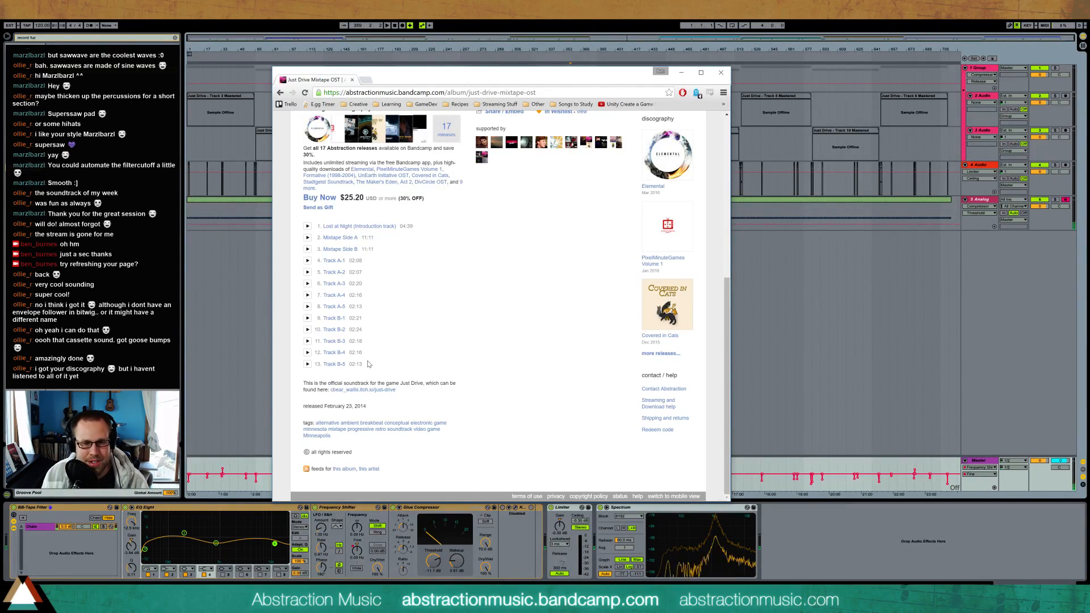
Return to the top of the Just Drive Mixtape OST page, and close the browser and media player windows
{"action": "key", "text": "alt+Tab"}
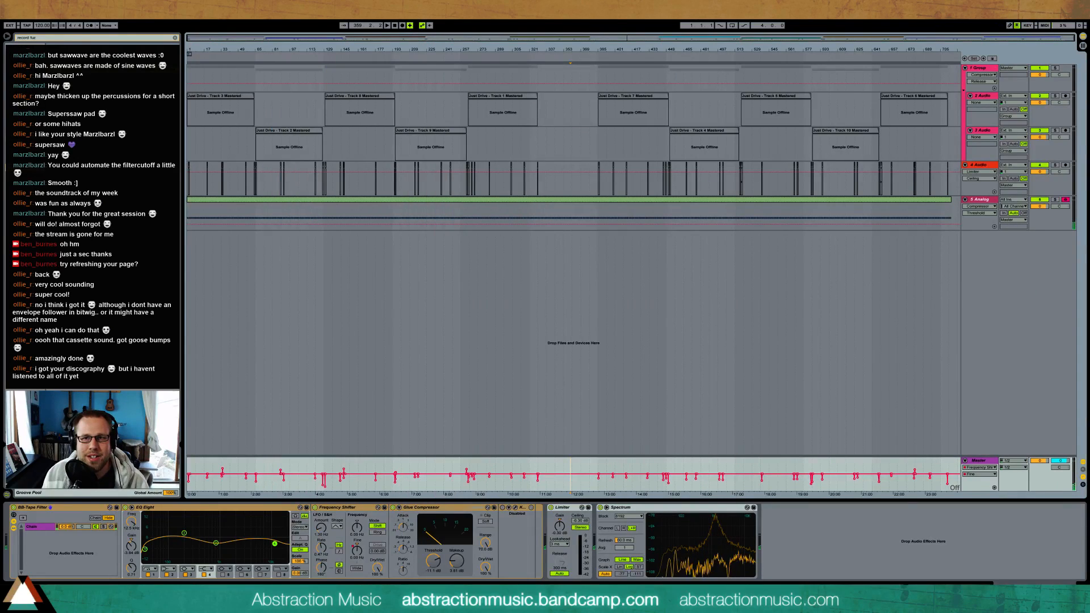
{"action": "key", "text": "alt+Tab"}
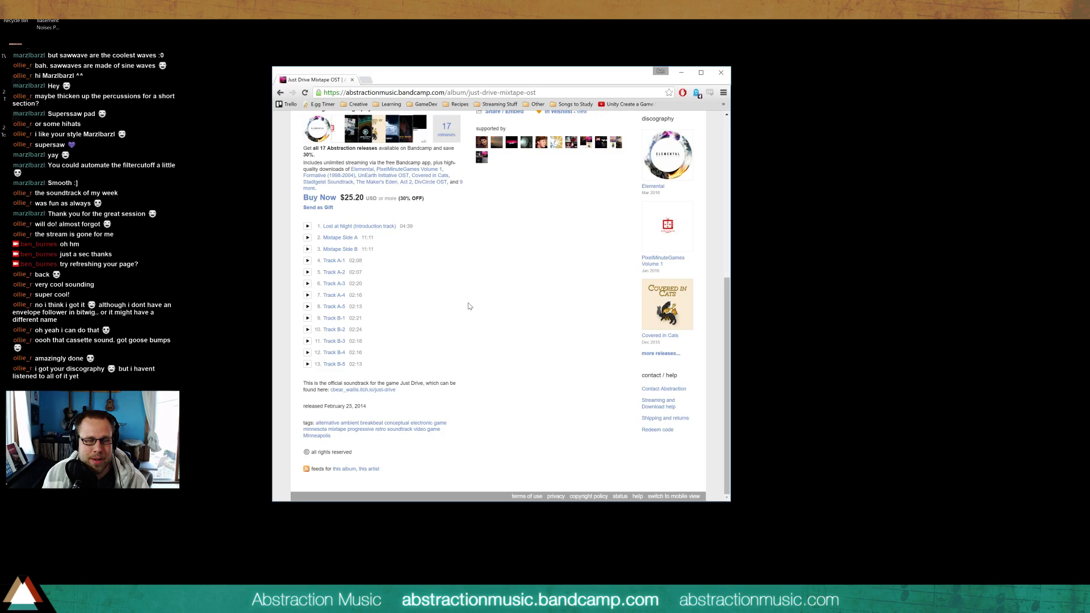
{"action": "scroll", "coordinate": [277, 251], "scroll_direction": "up", "scroll_amount": 5}
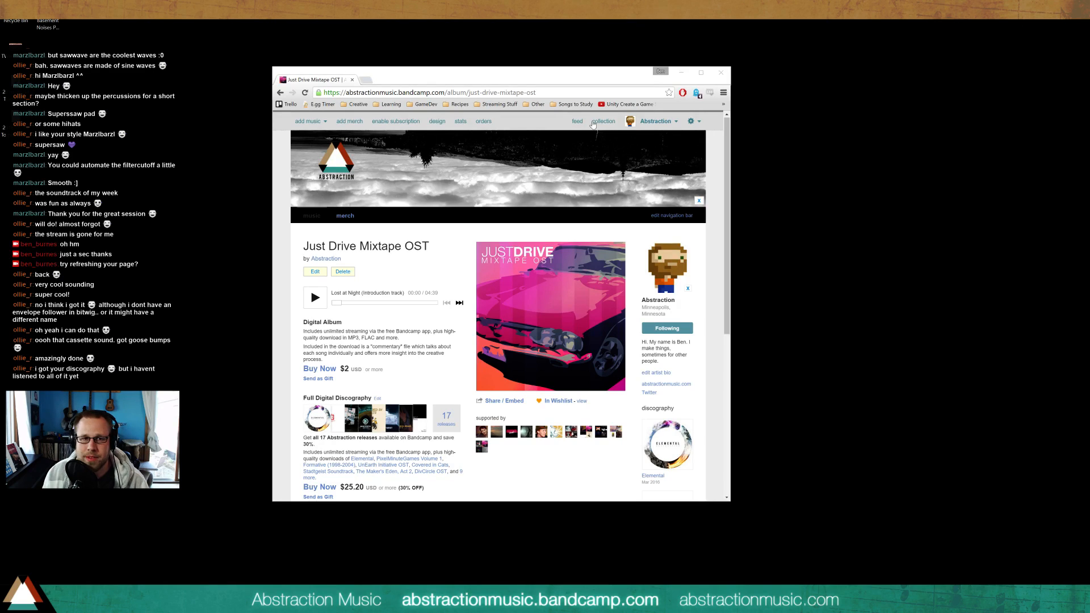
{"action": "left_click", "coordinate": [721, 72]}
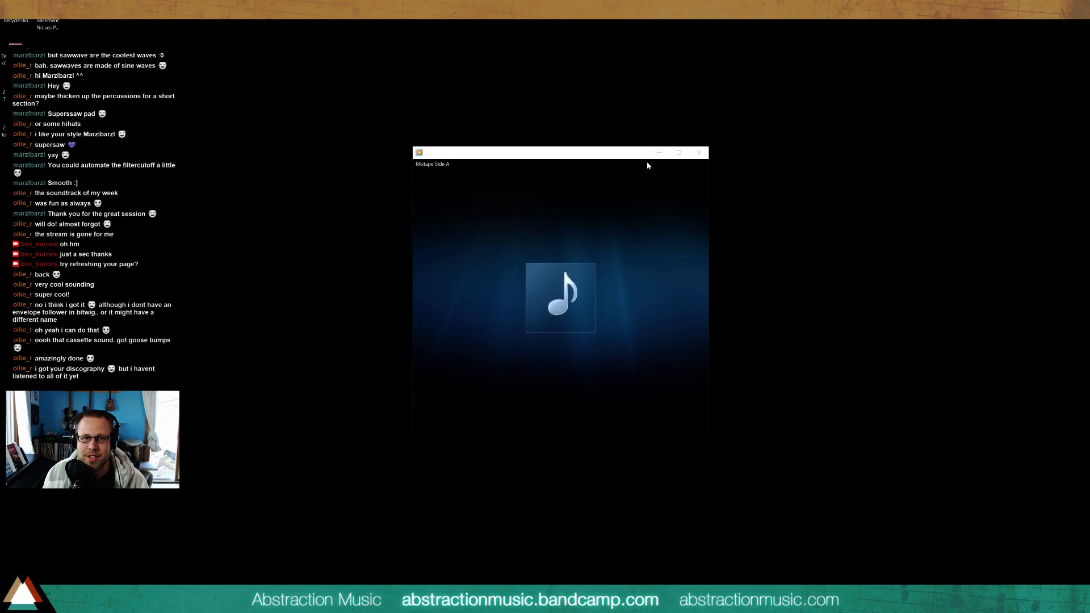
{"action": "left_click", "coordinate": [699, 153]}
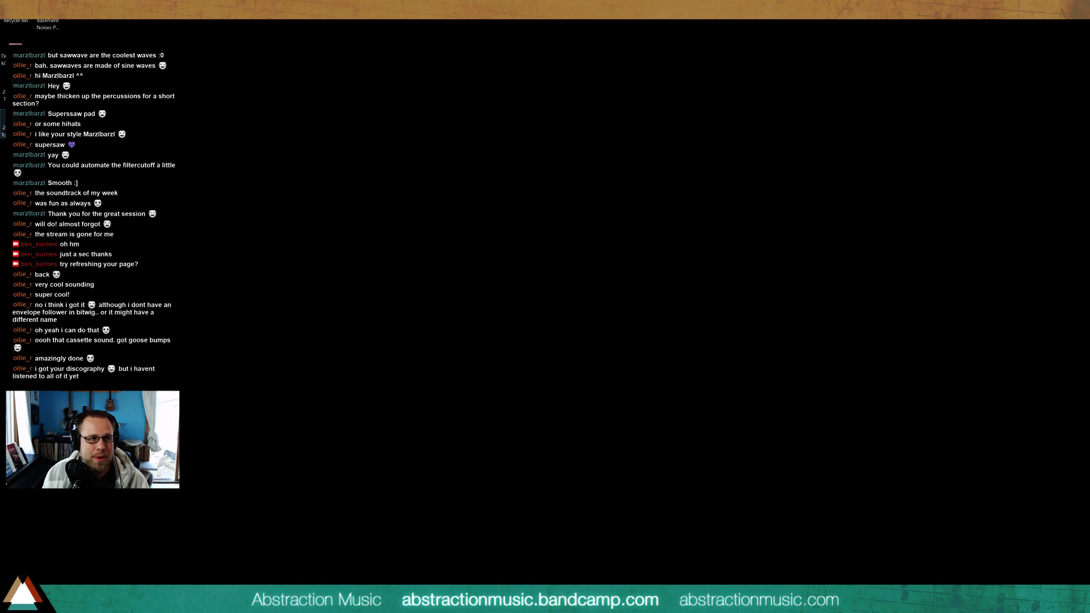